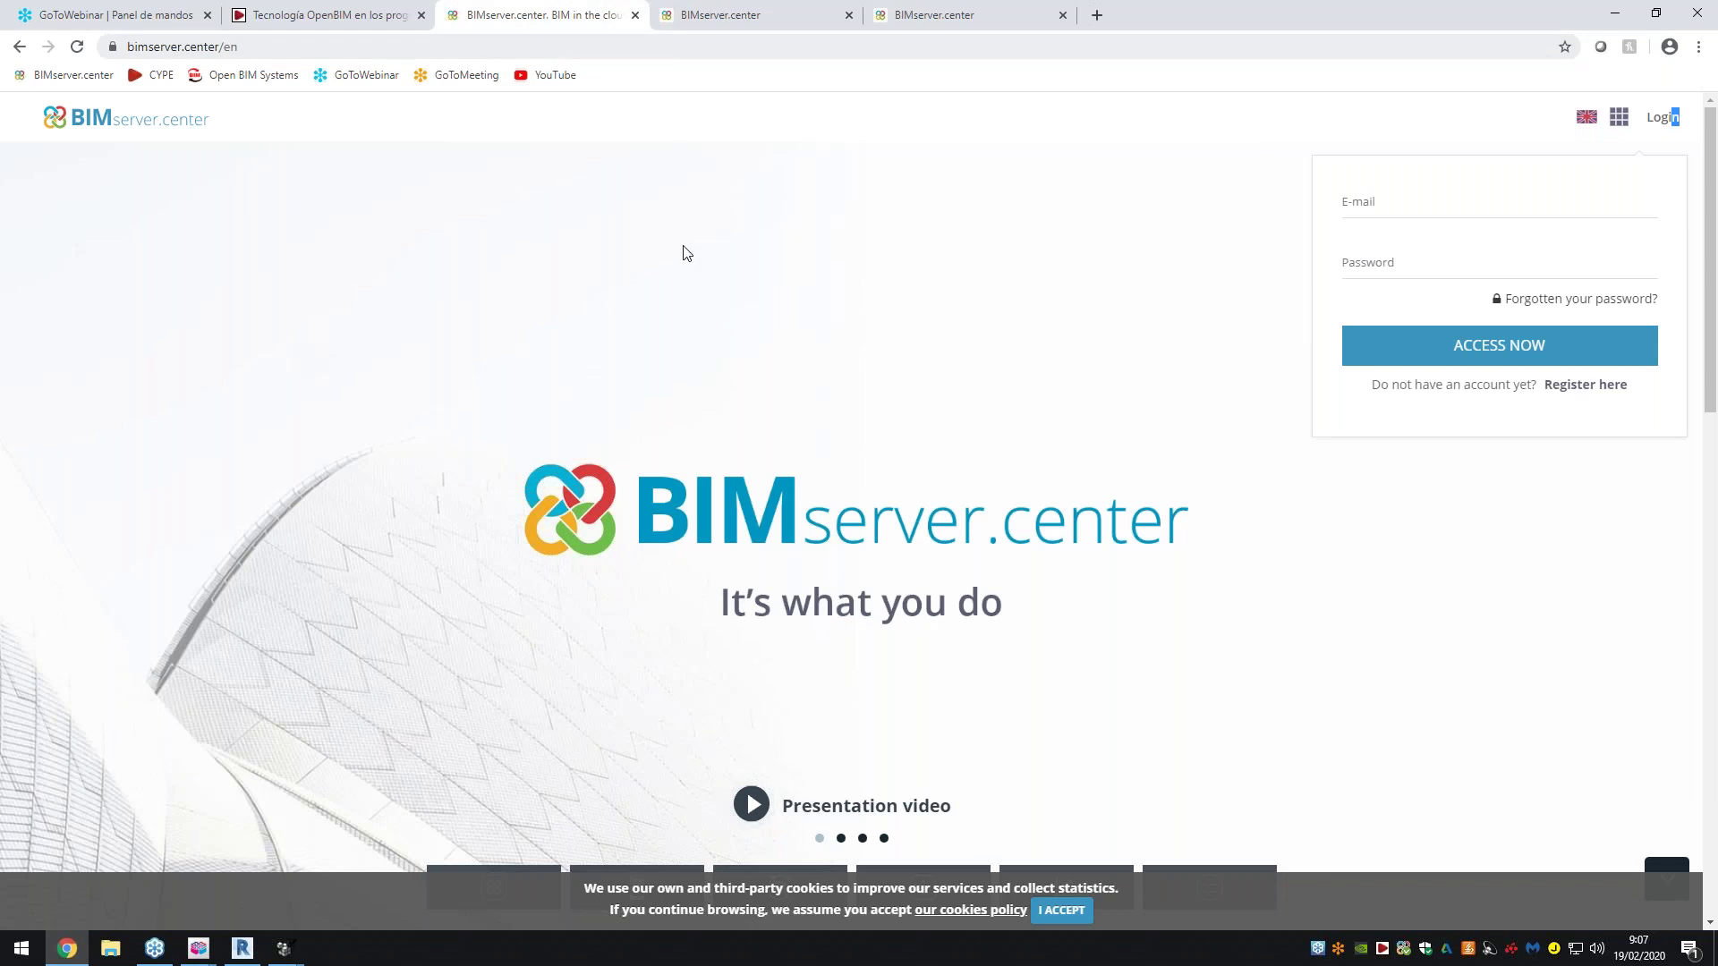
Accept the cookie notice and open the BIMserver.center application Store
{"action": "left_click", "coordinate": [1056, 913]}
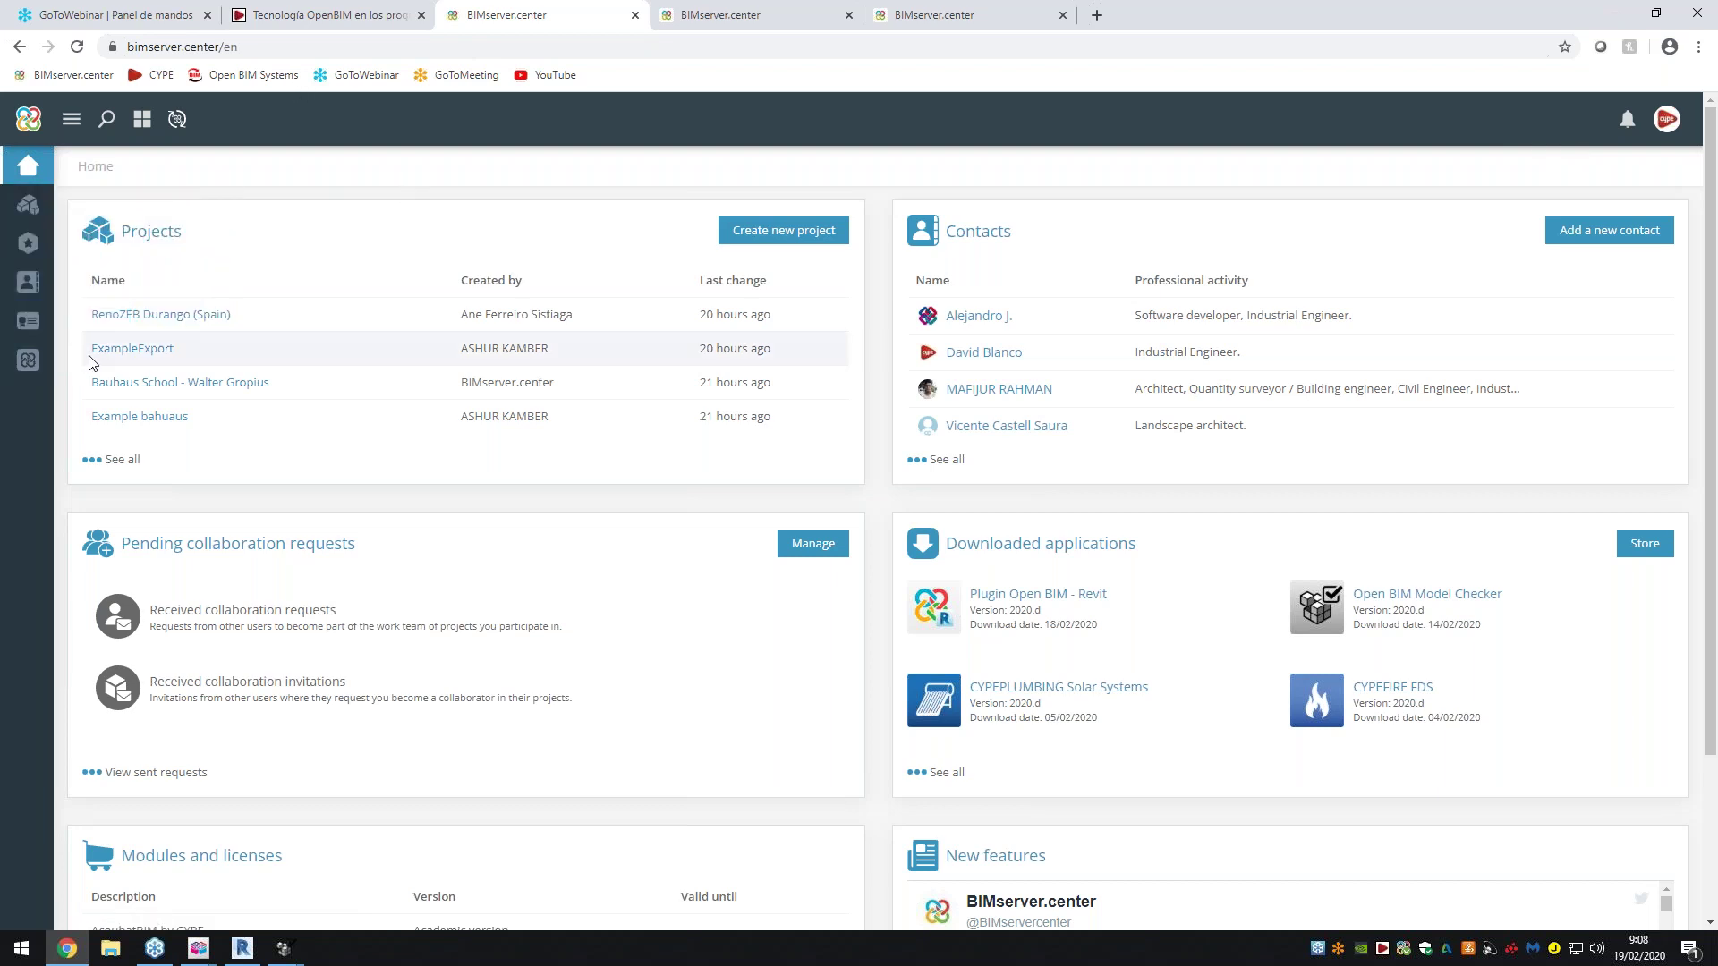
{"action": "left_click", "coordinate": [28, 360]}
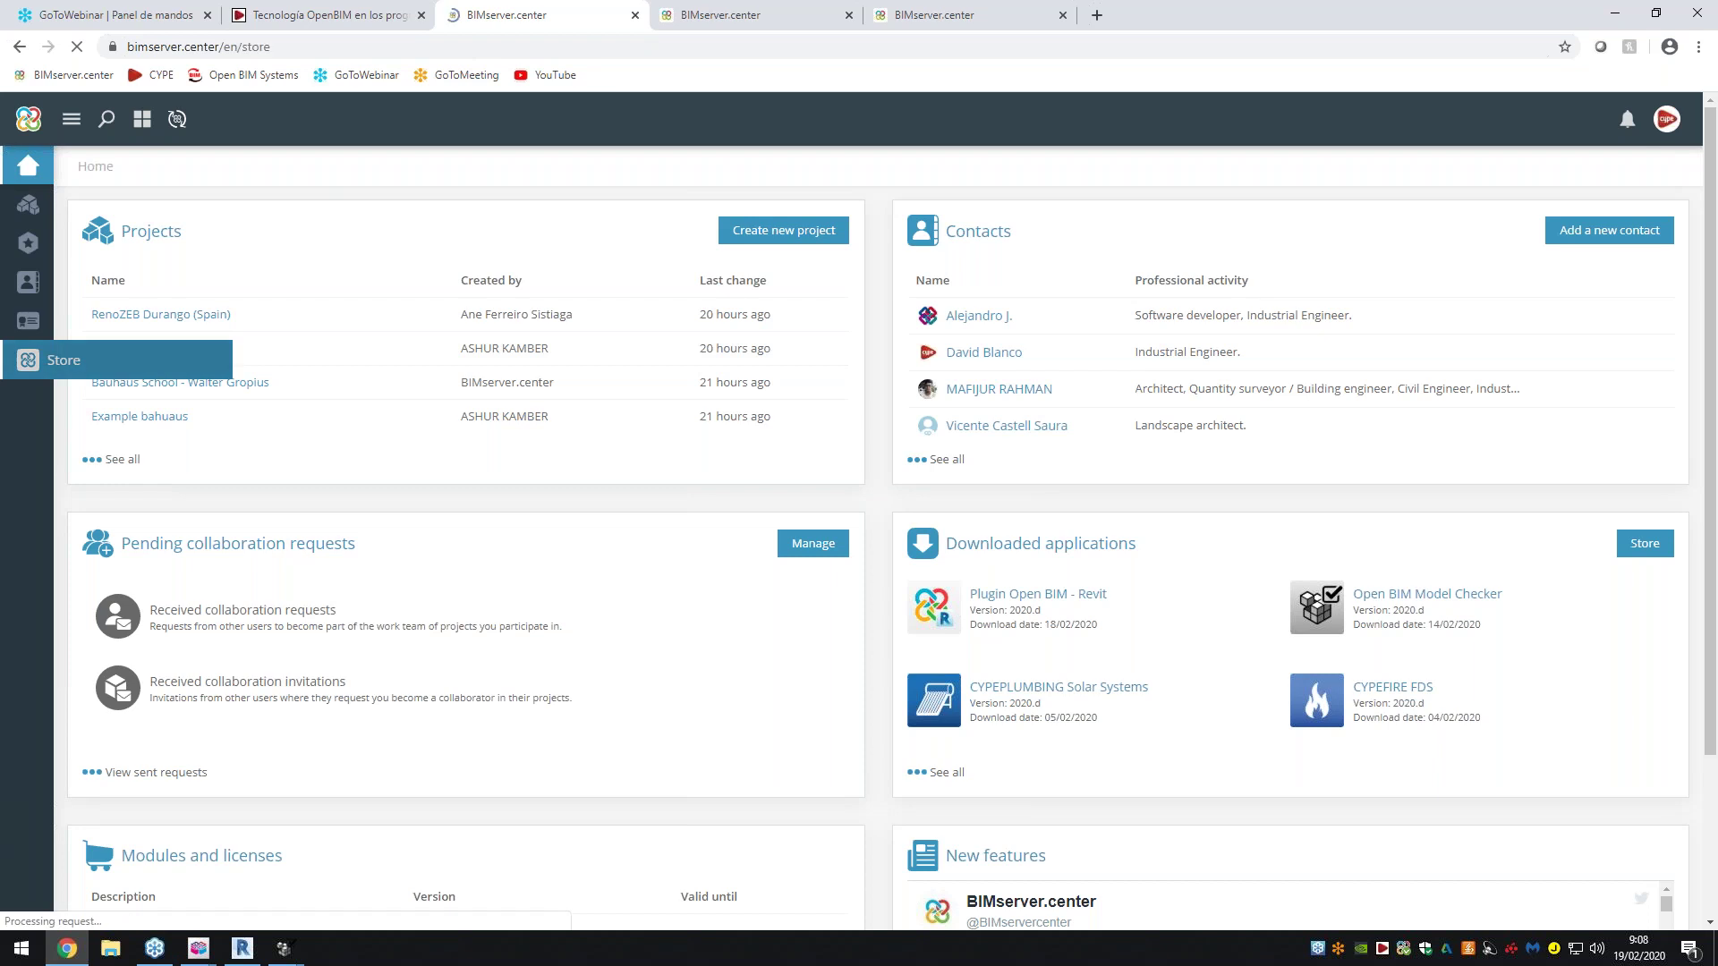
Compare the unfiltered and 3D design Store pages, browse the apps, then show the active projects
{"action": "left_click", "coordinate": [593, 10]}
{"action": "left_click", "coordinate": [687, 12]}
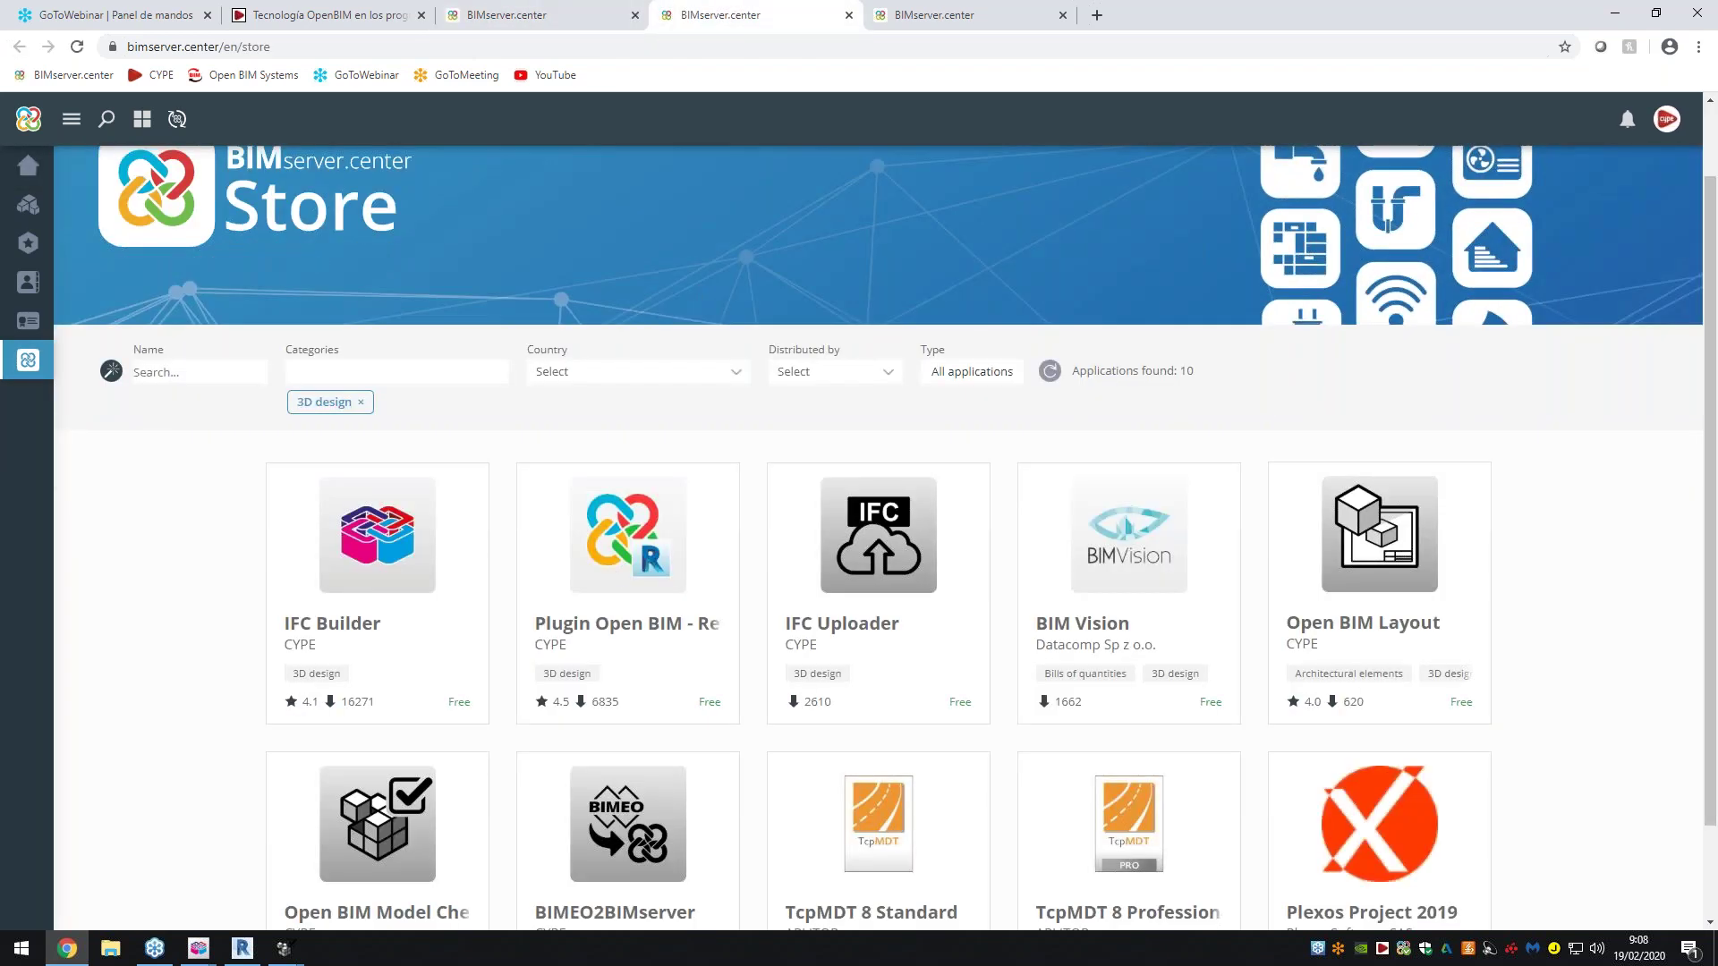
{"action": "scroll", "coordinate": [219, 562], "scroll_direction": "down", "scroll_amount": 1}
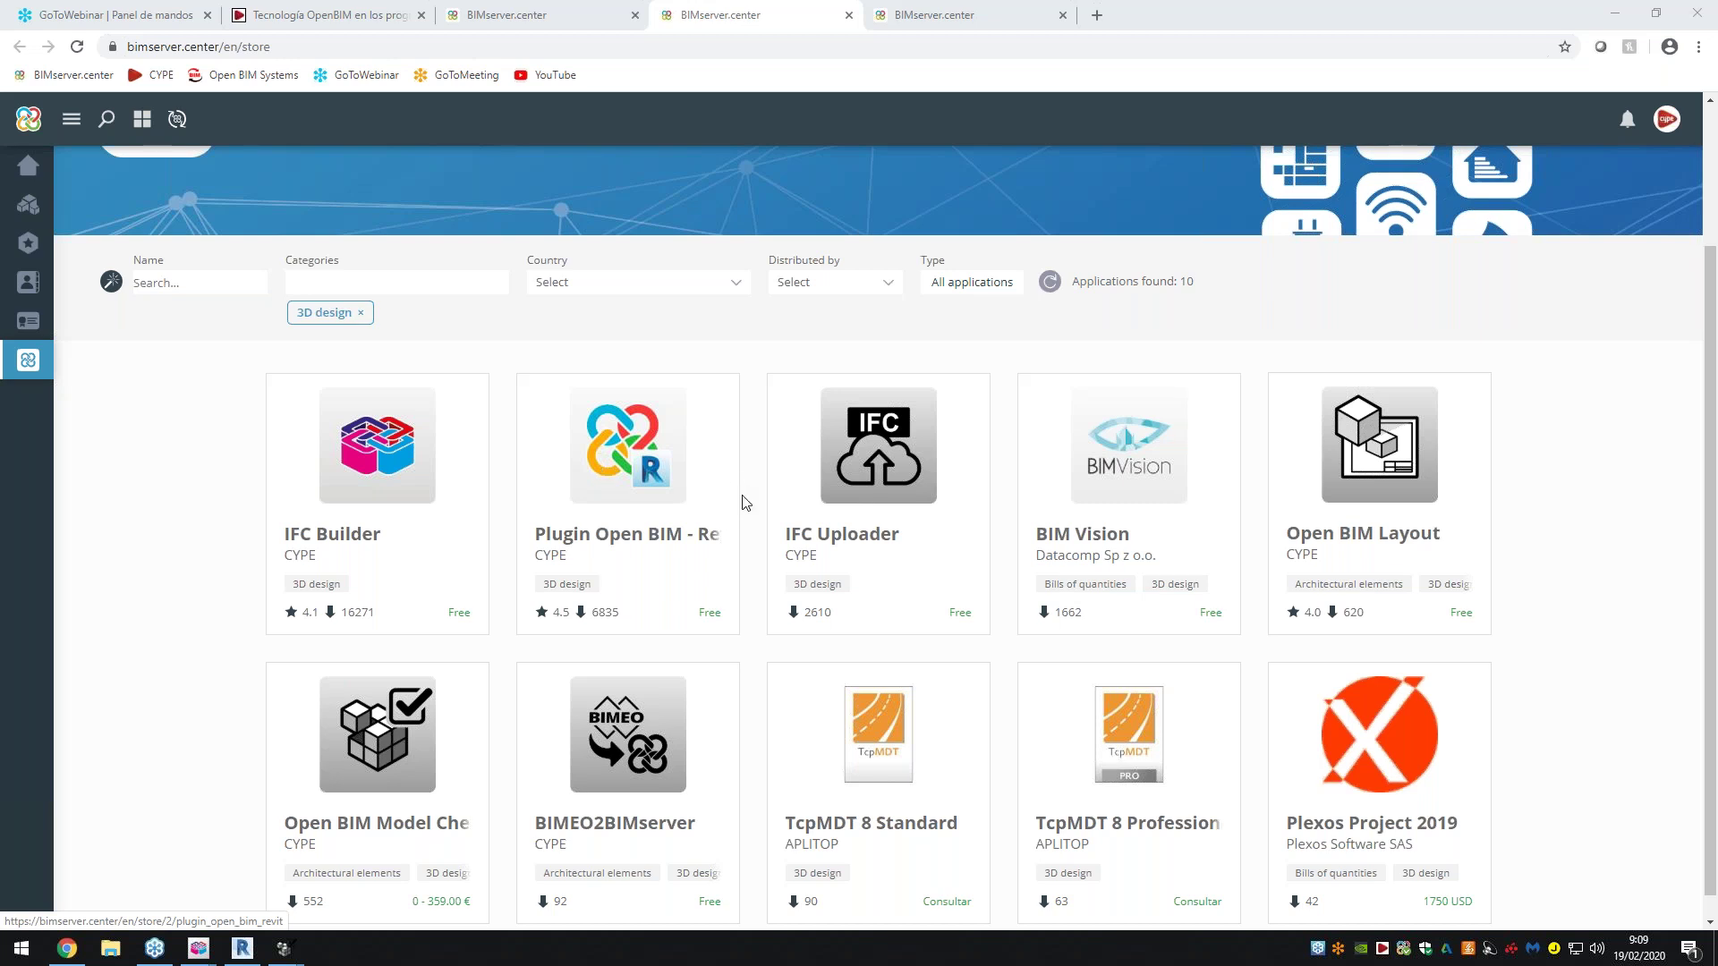
{"action": "scroll", "coordinate": [741, 502], "scroll_direction": "down", "scroll_amount": 1}
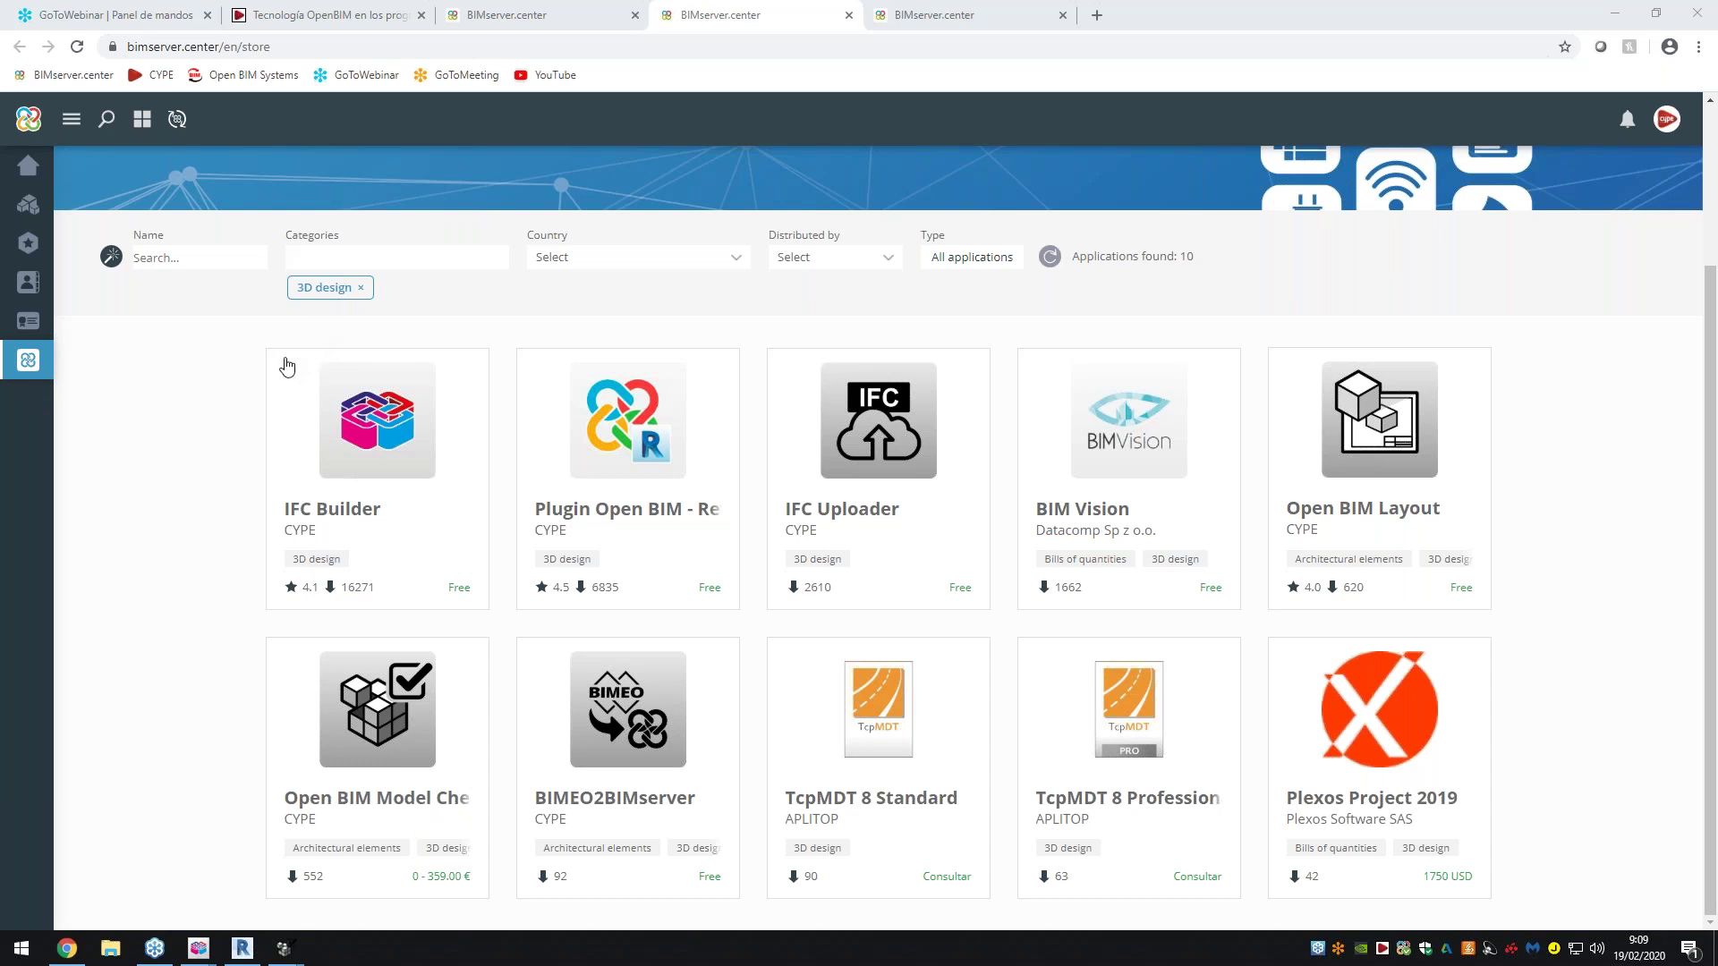
{"action": "left_click", "coordinate": [950, 10]}
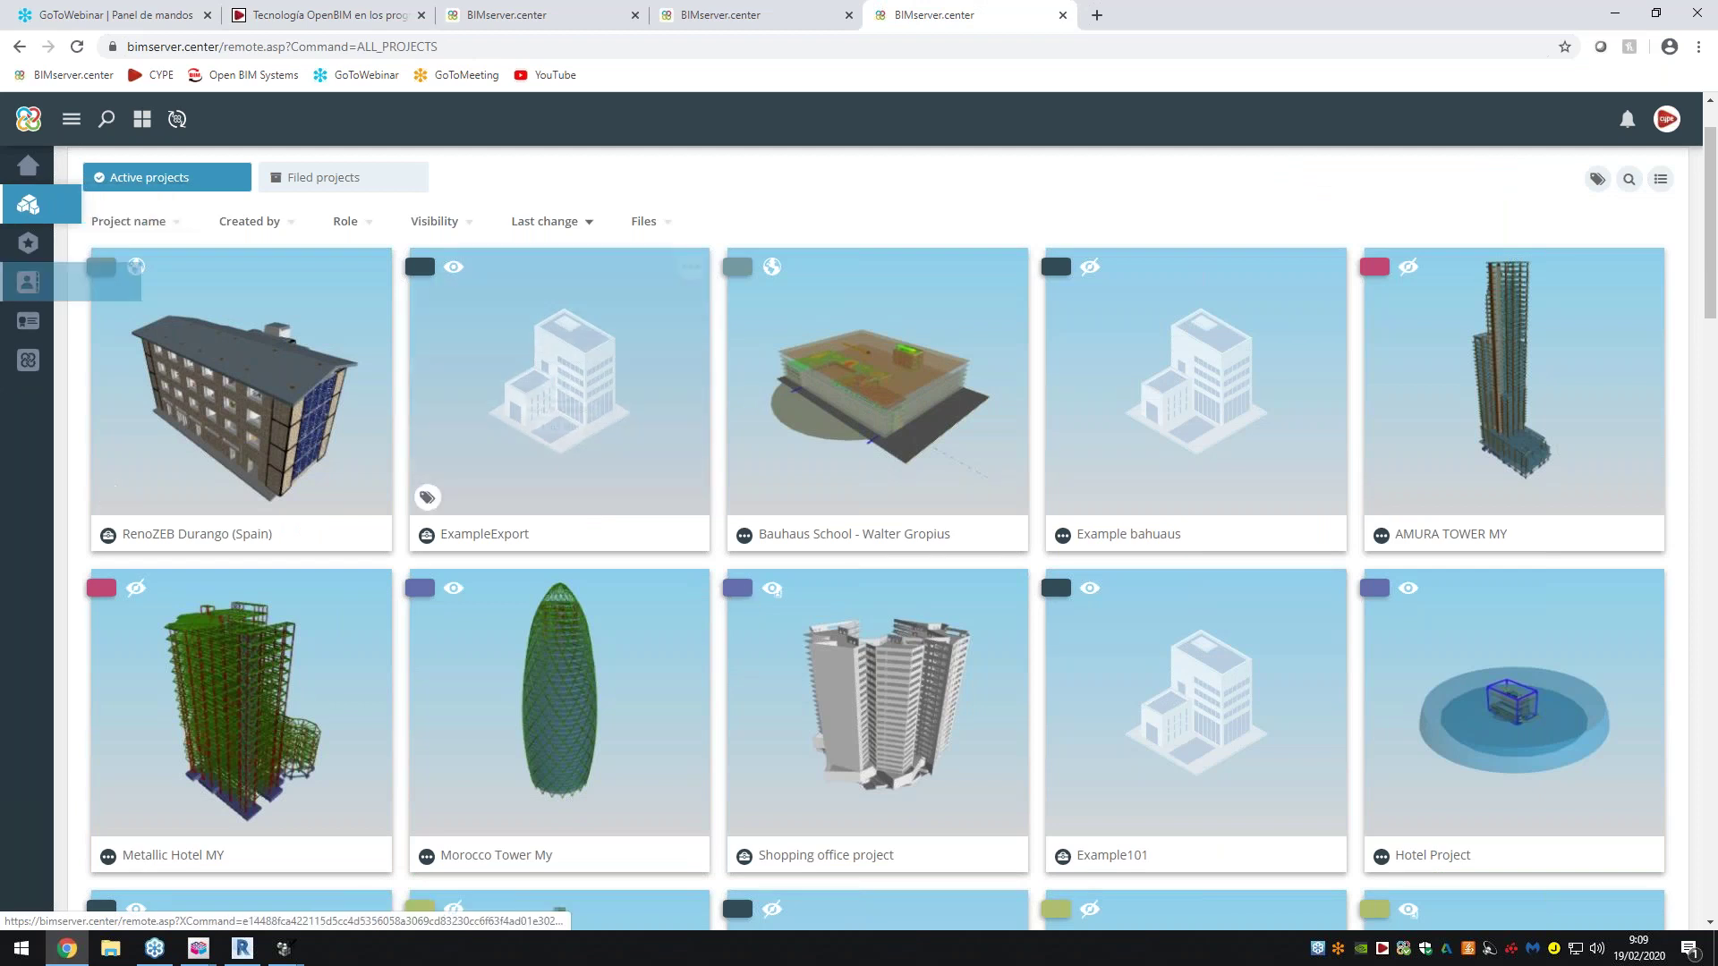
Scroll through the active projects grid to find Bauhaus School - Walter Gropius
{"action": "scroll", "coordinate": [877, 626], "scroll_direction": "down", "scroll_amount": 7}
{"action": "scroll", "coordinate": [876, 403], "scroll_direction": "down", "scroll_amount": 8}
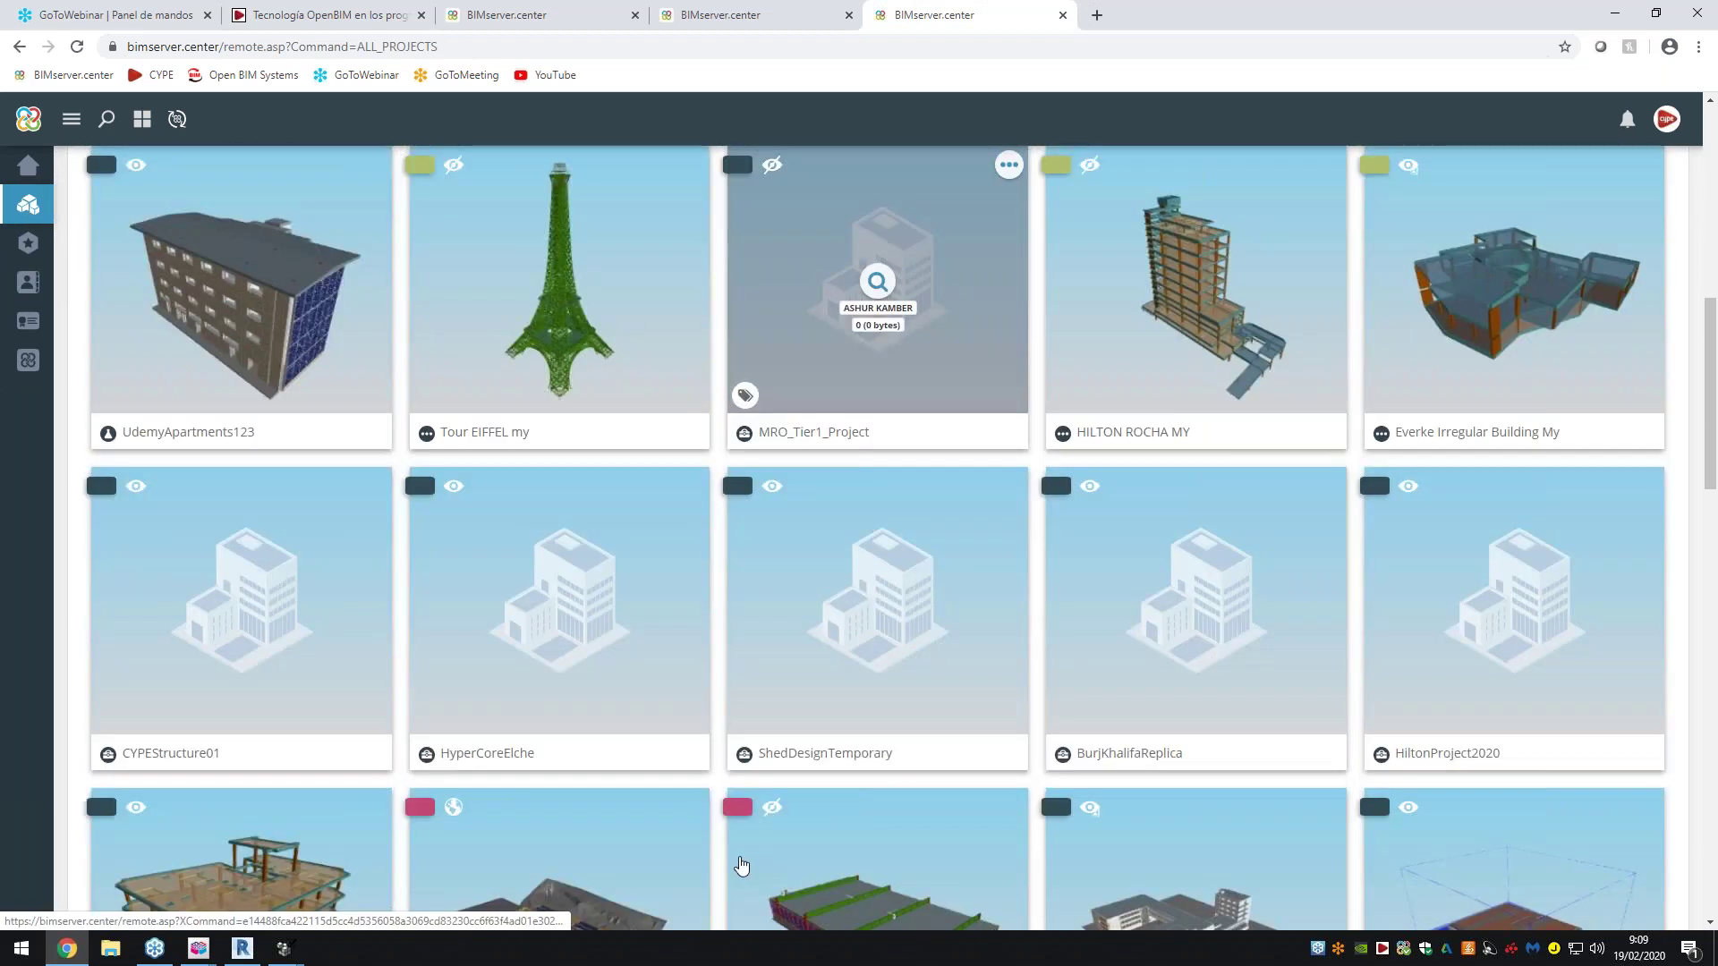
{"action": "scroll", "coordinate": [877, 403], "scroll_direction": "down", "scroll_amount": 6}
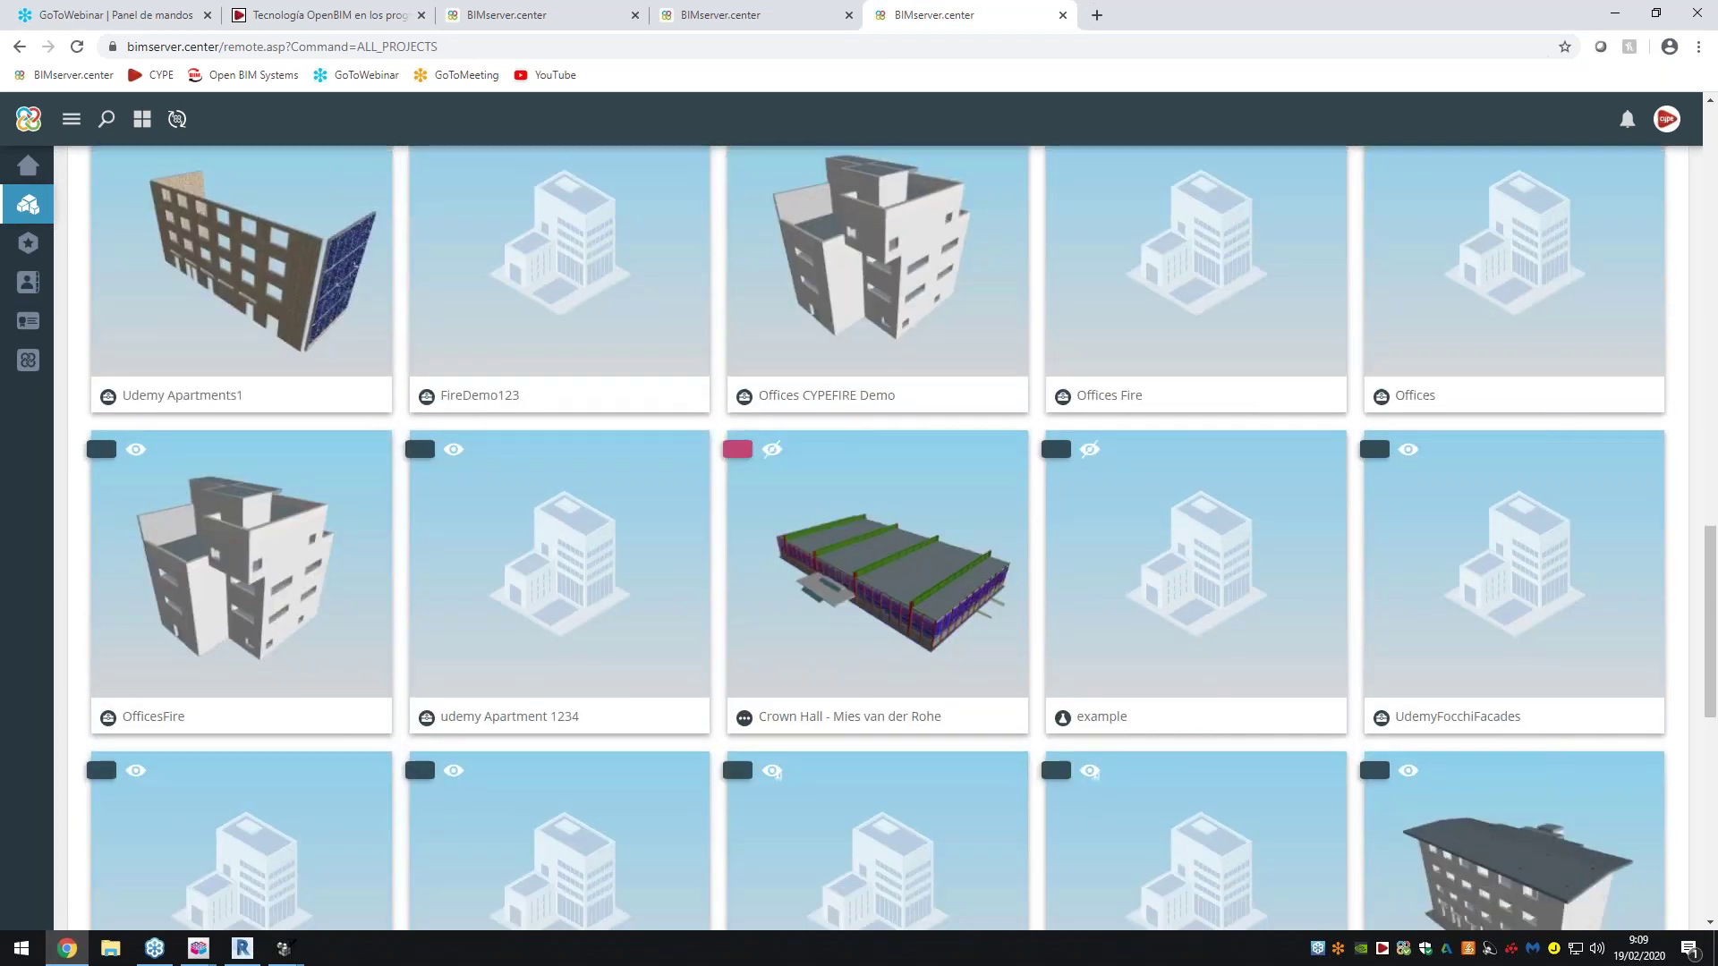
{"action": "scroll", "coordinate": [877, 626], "scroll_direction": "up", "scroll_amount": 14}
{"action": "scroll", "coordinate": [813, 455], "scroll_direction": "up", "scroll_amount": 5}
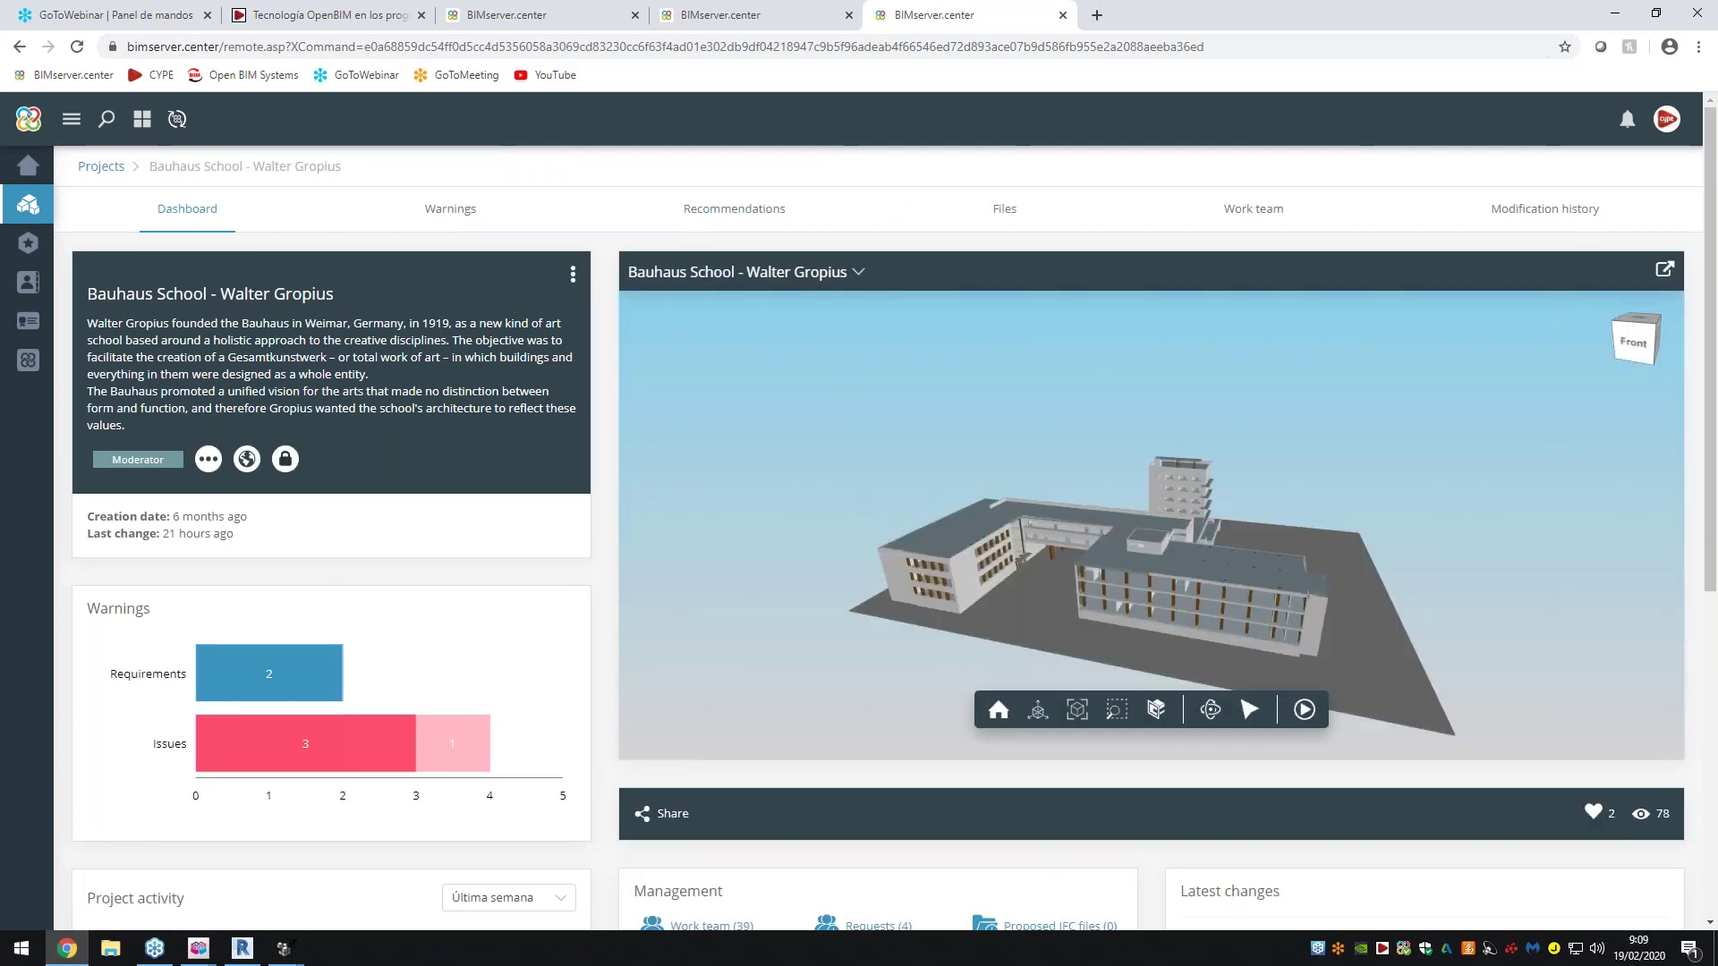
{"action": "left_click", "coordinate": [375, 15]}
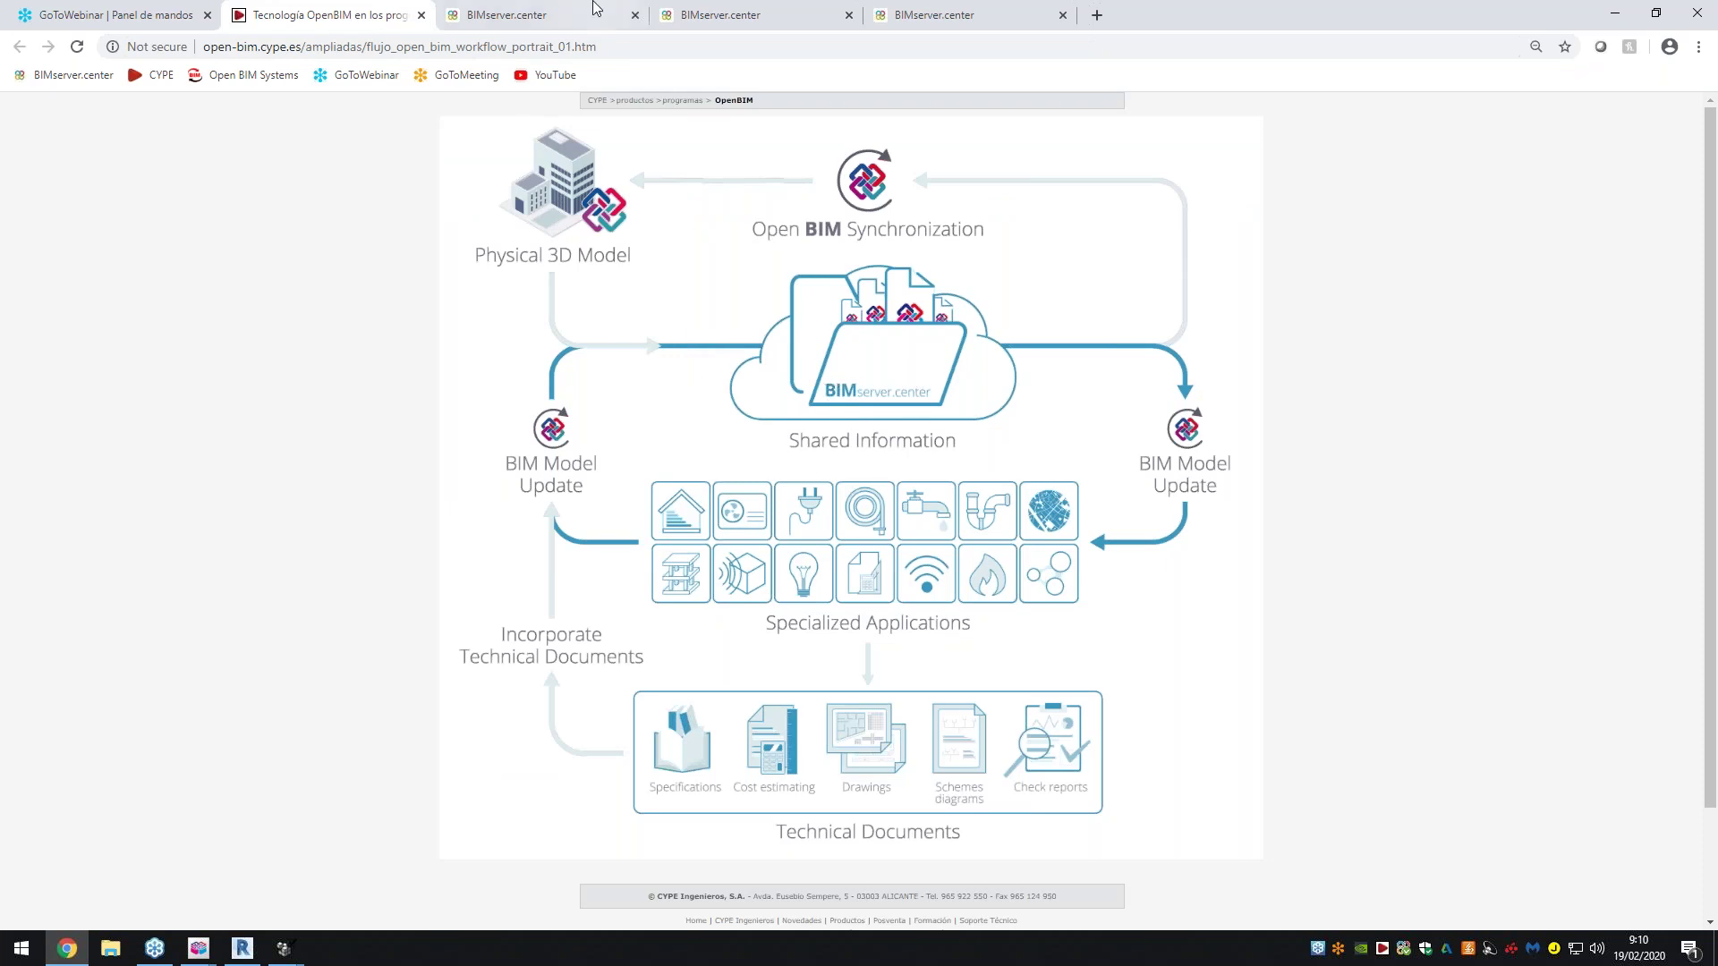
{"action": "left_click", "coordinate": [537, 14]}
{"action": "left_click", "coordinate": [934, 14]}
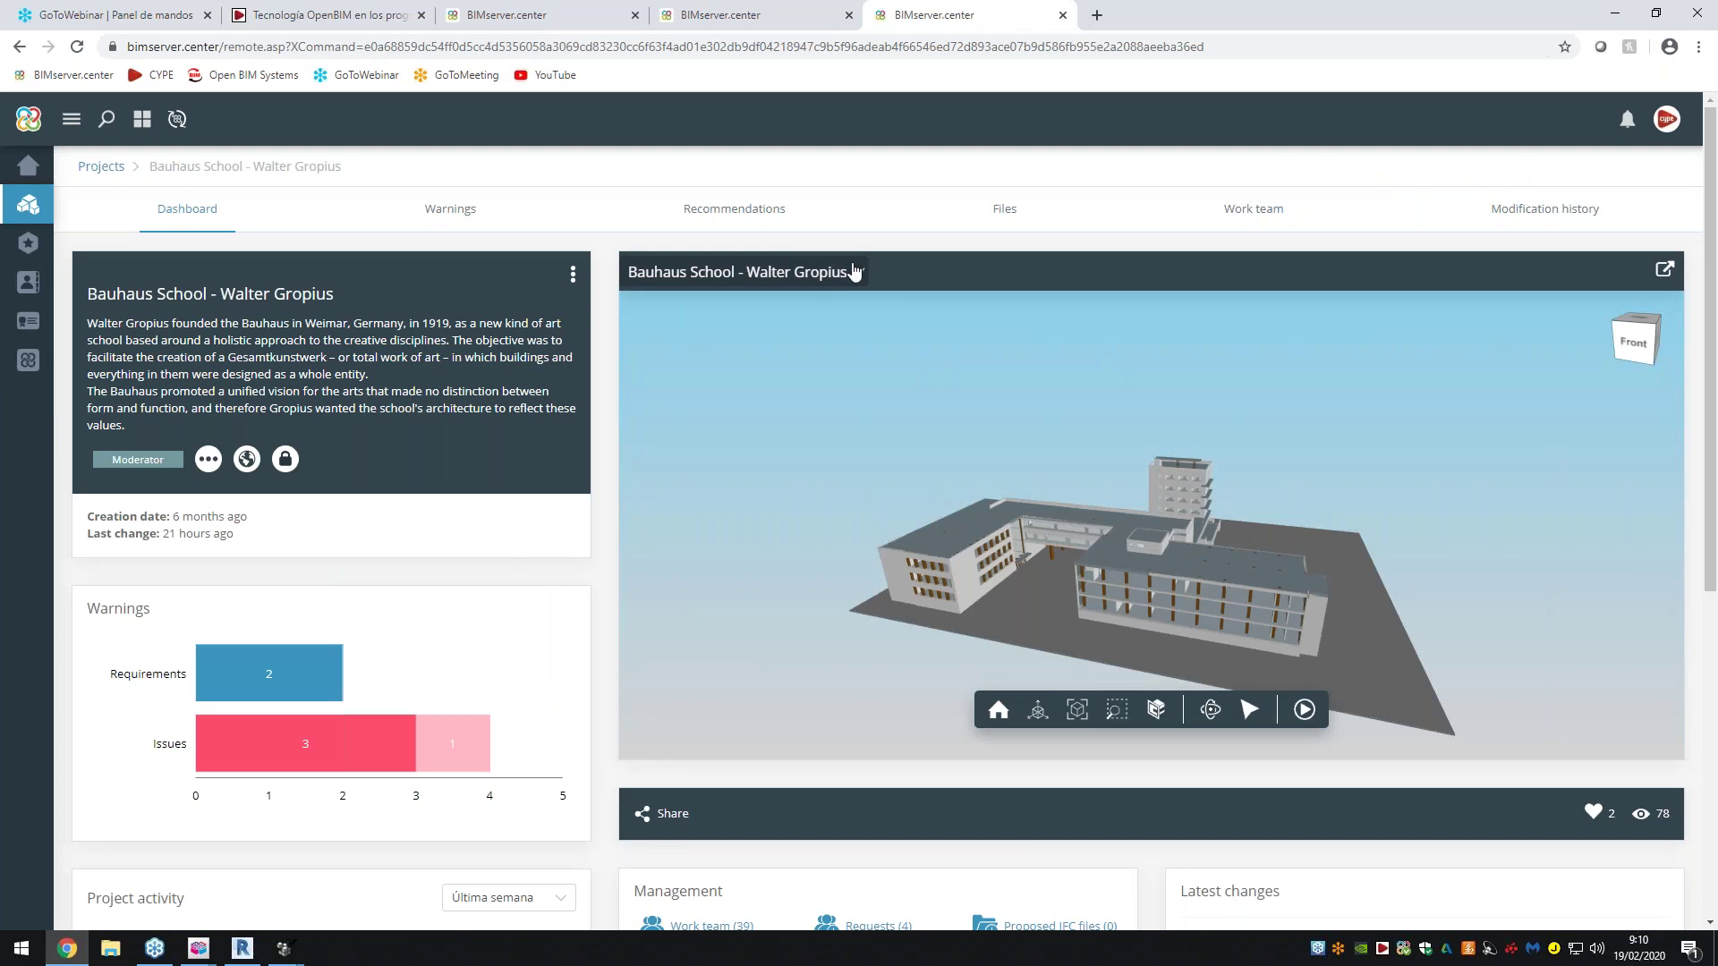
Make the Architectural model visible and transparent in the viewer's model list
{"action": "left_click", "coordinate": [821, 278]}
{"action": "scroll", "coordinate": [790, 389], "scroll_direction": "down", "scroll_amount": 5}
{"action": "scroll", "coordinate": [789, 385], "scroll_direction": "up", "scroll_amount": 5}
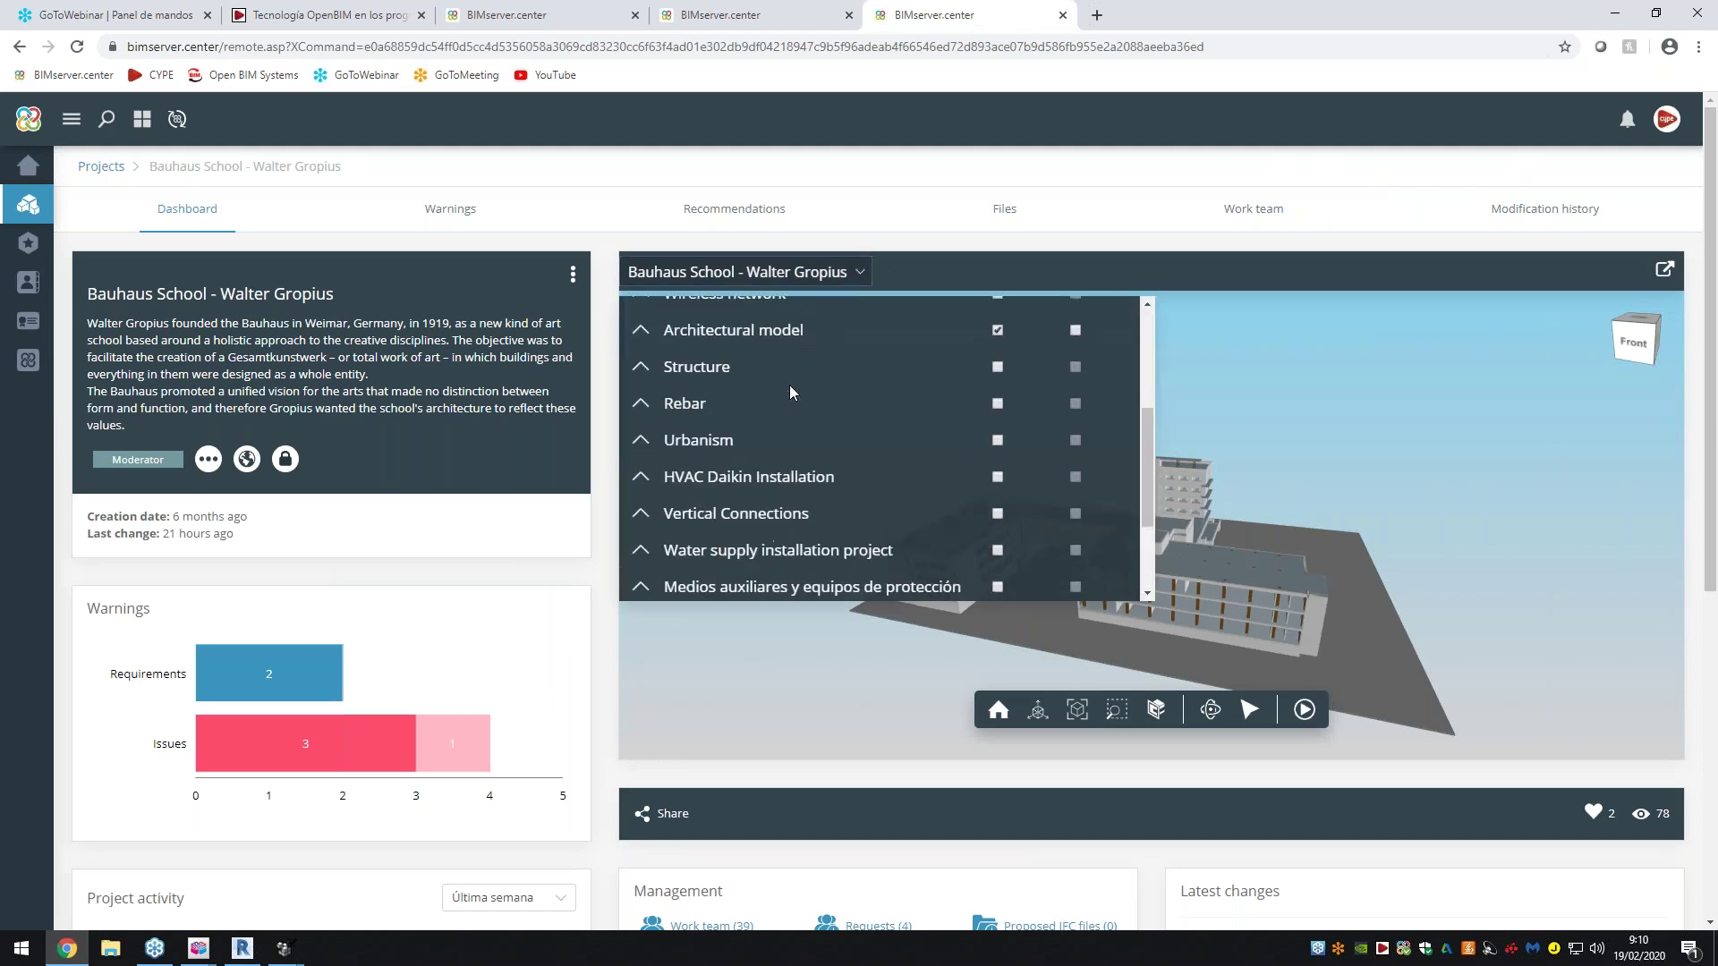
{"action": "left_click", "coordinate": [997, 449]}
{"action": "scroll", "coordinate": [980, 462], "scroll_direction": "up", "scroll_amount": 3}
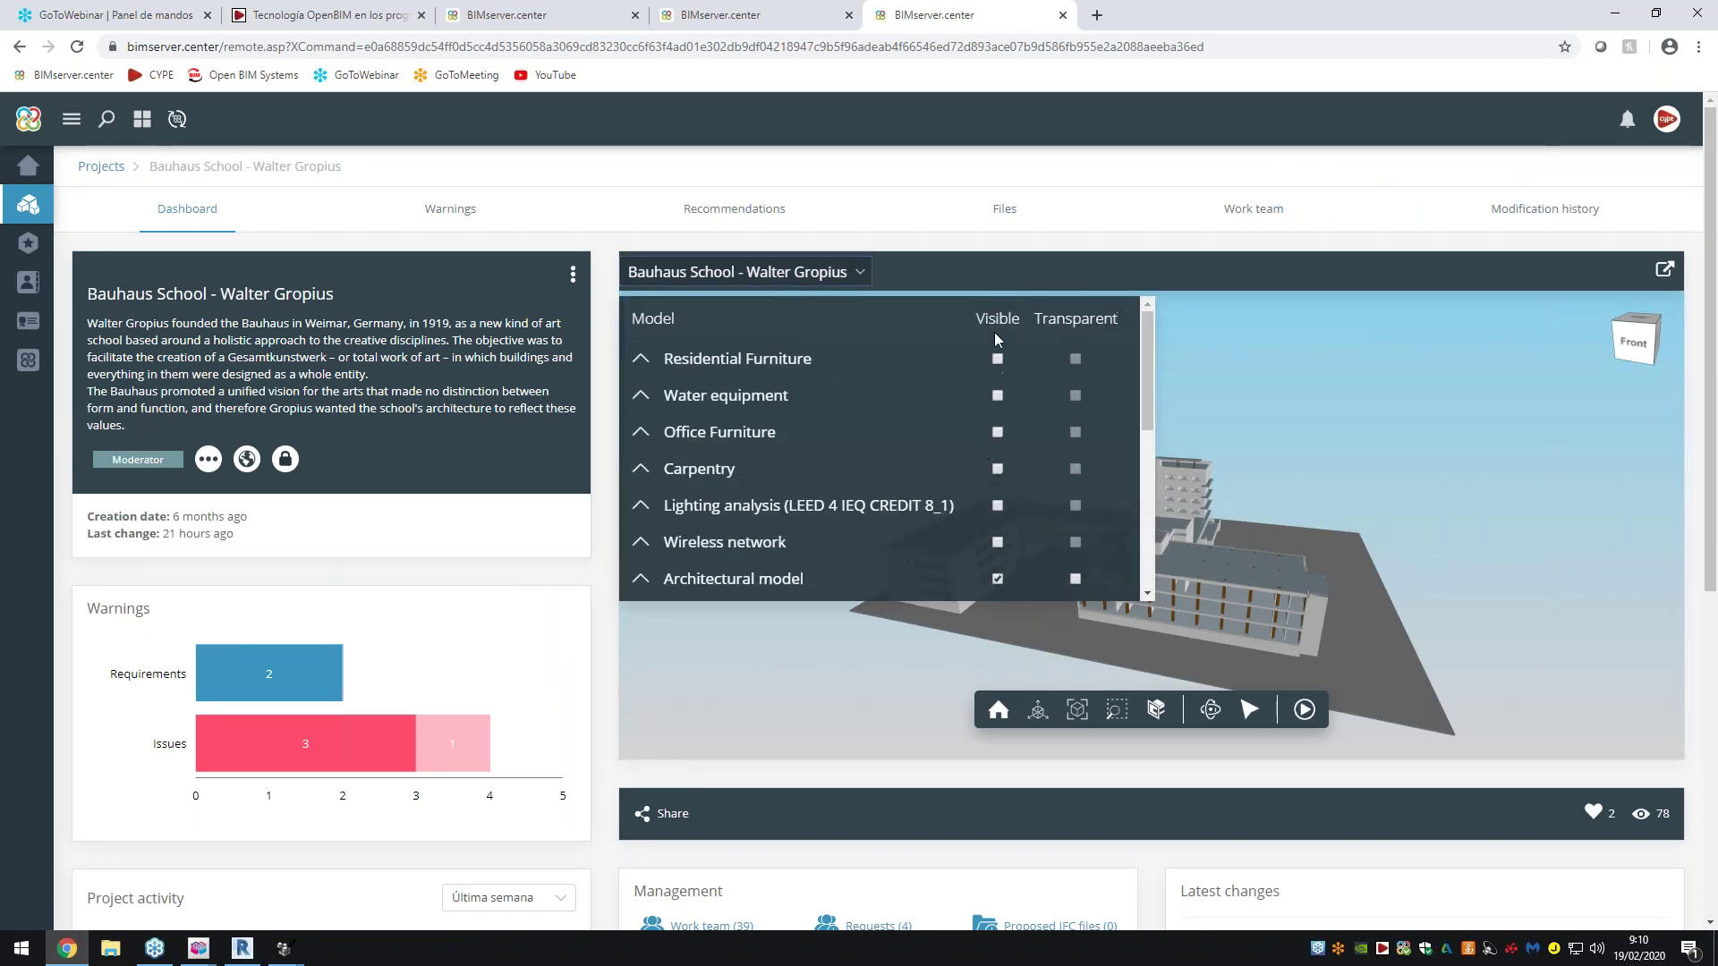
{"action": "scroll", "coordinate": [997, 394], "scroll_direction": "down", "scroll_amount": 2}
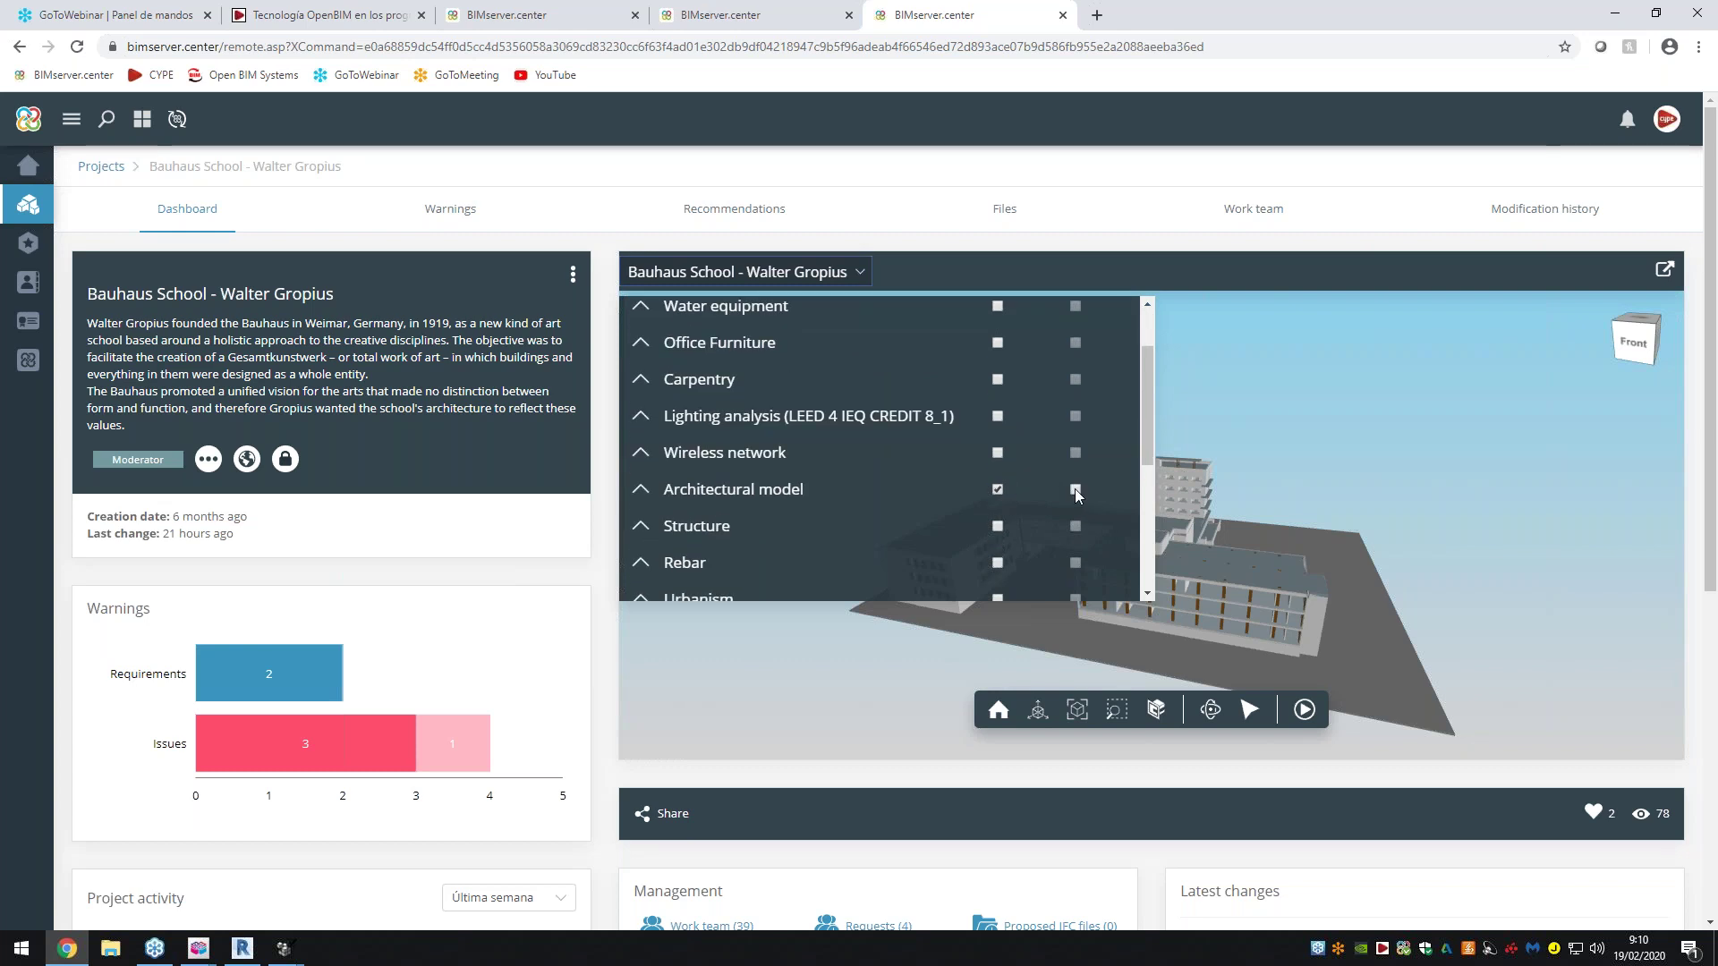
{"action": "left_click", "coordinate": [1075, 489]}
Scroll the model list and make the Structure model visible in 3D
{"action": "scroll", "coordinate": [900, 470], "scroll_direction": "up", "scroll_amount": 2}
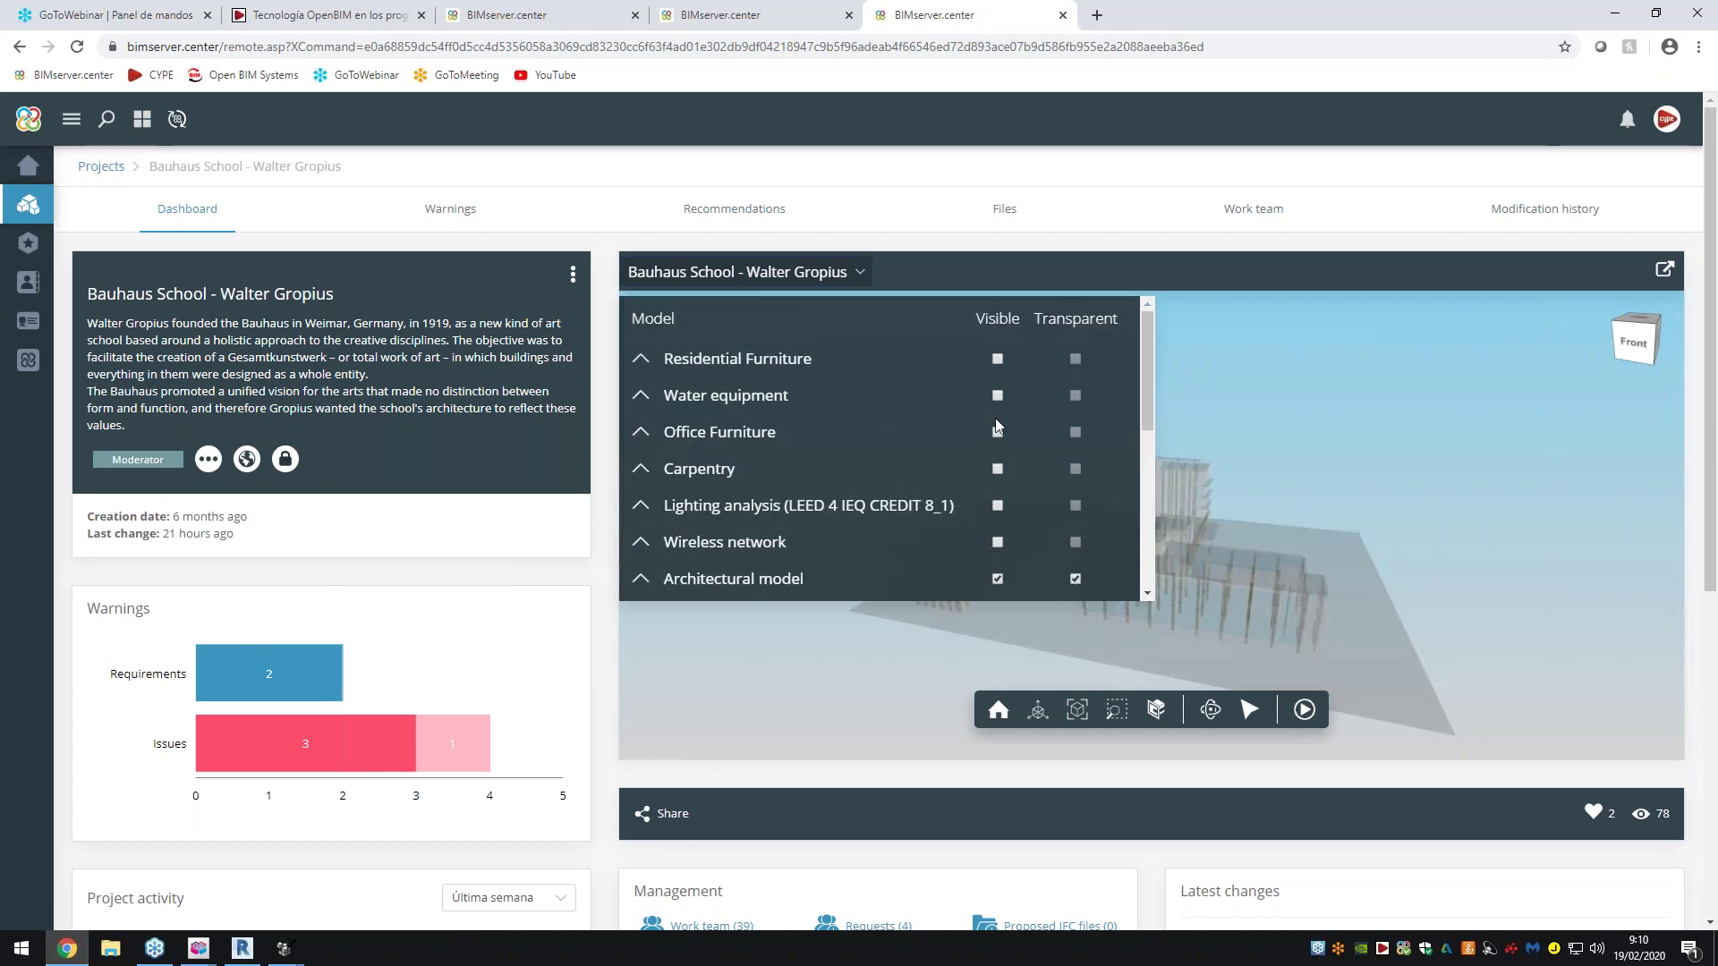
{"action": "left_click_drag", "start_coordinate": [1145, 358], "coordinate": [1145, 364]}
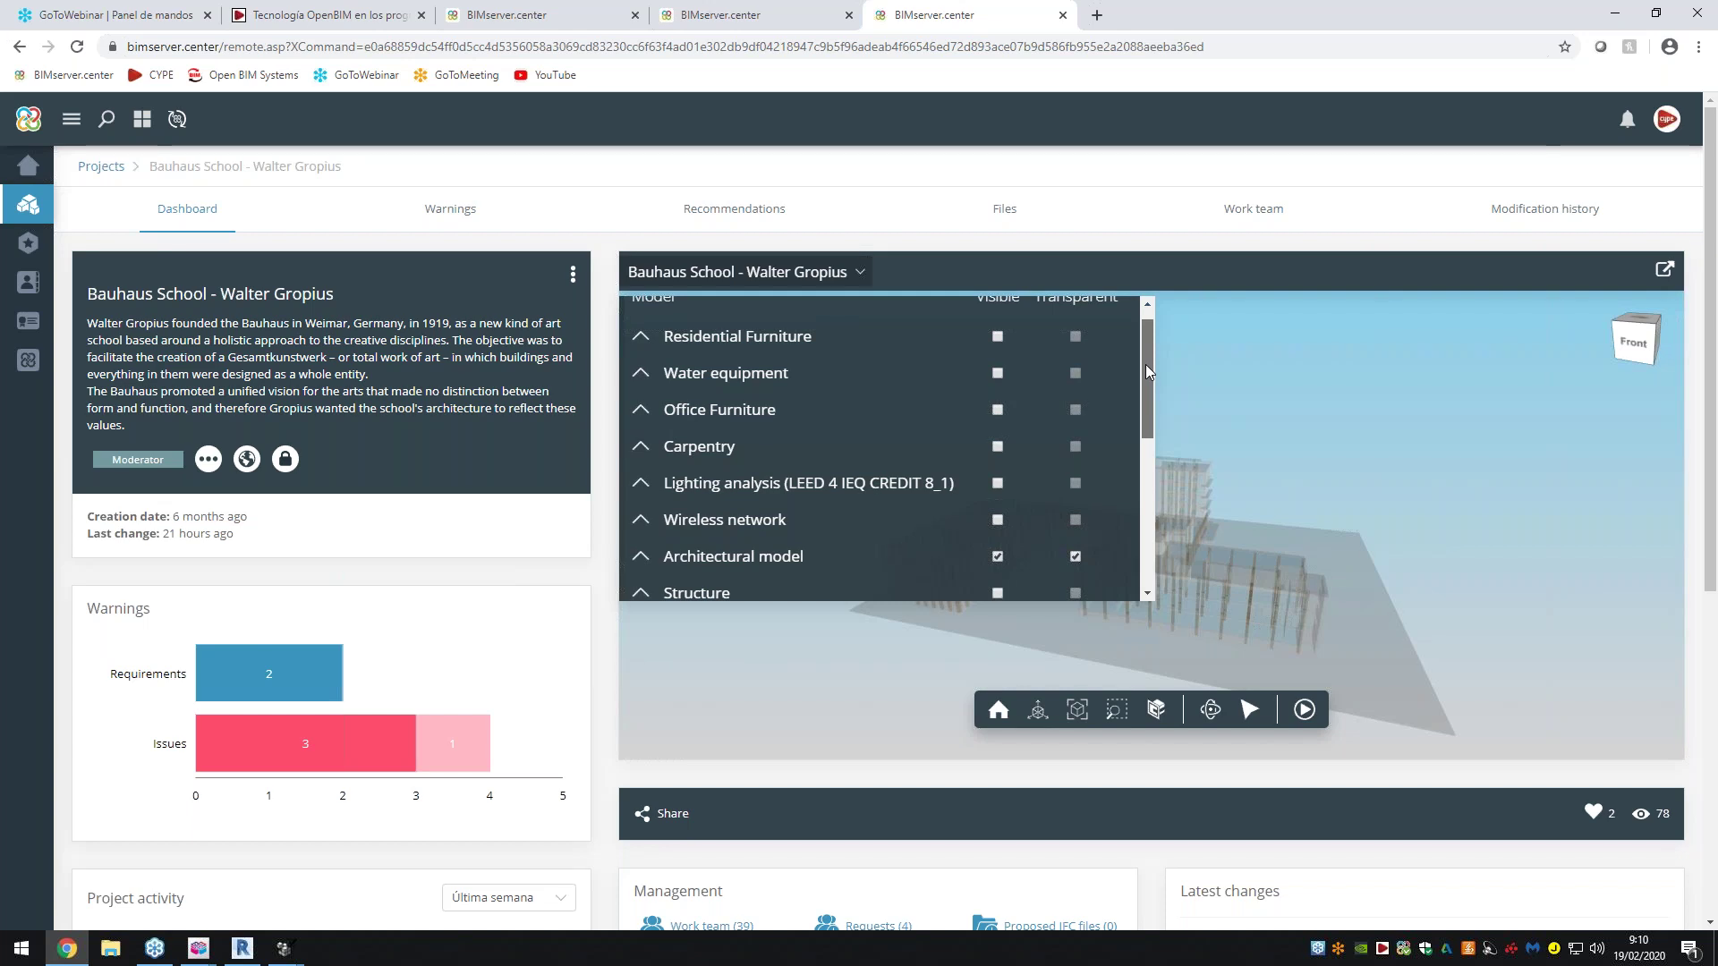
{"action": "left_click_drag", "start_coordinate": [1145, 363], "coordinate": [1141, 478]}
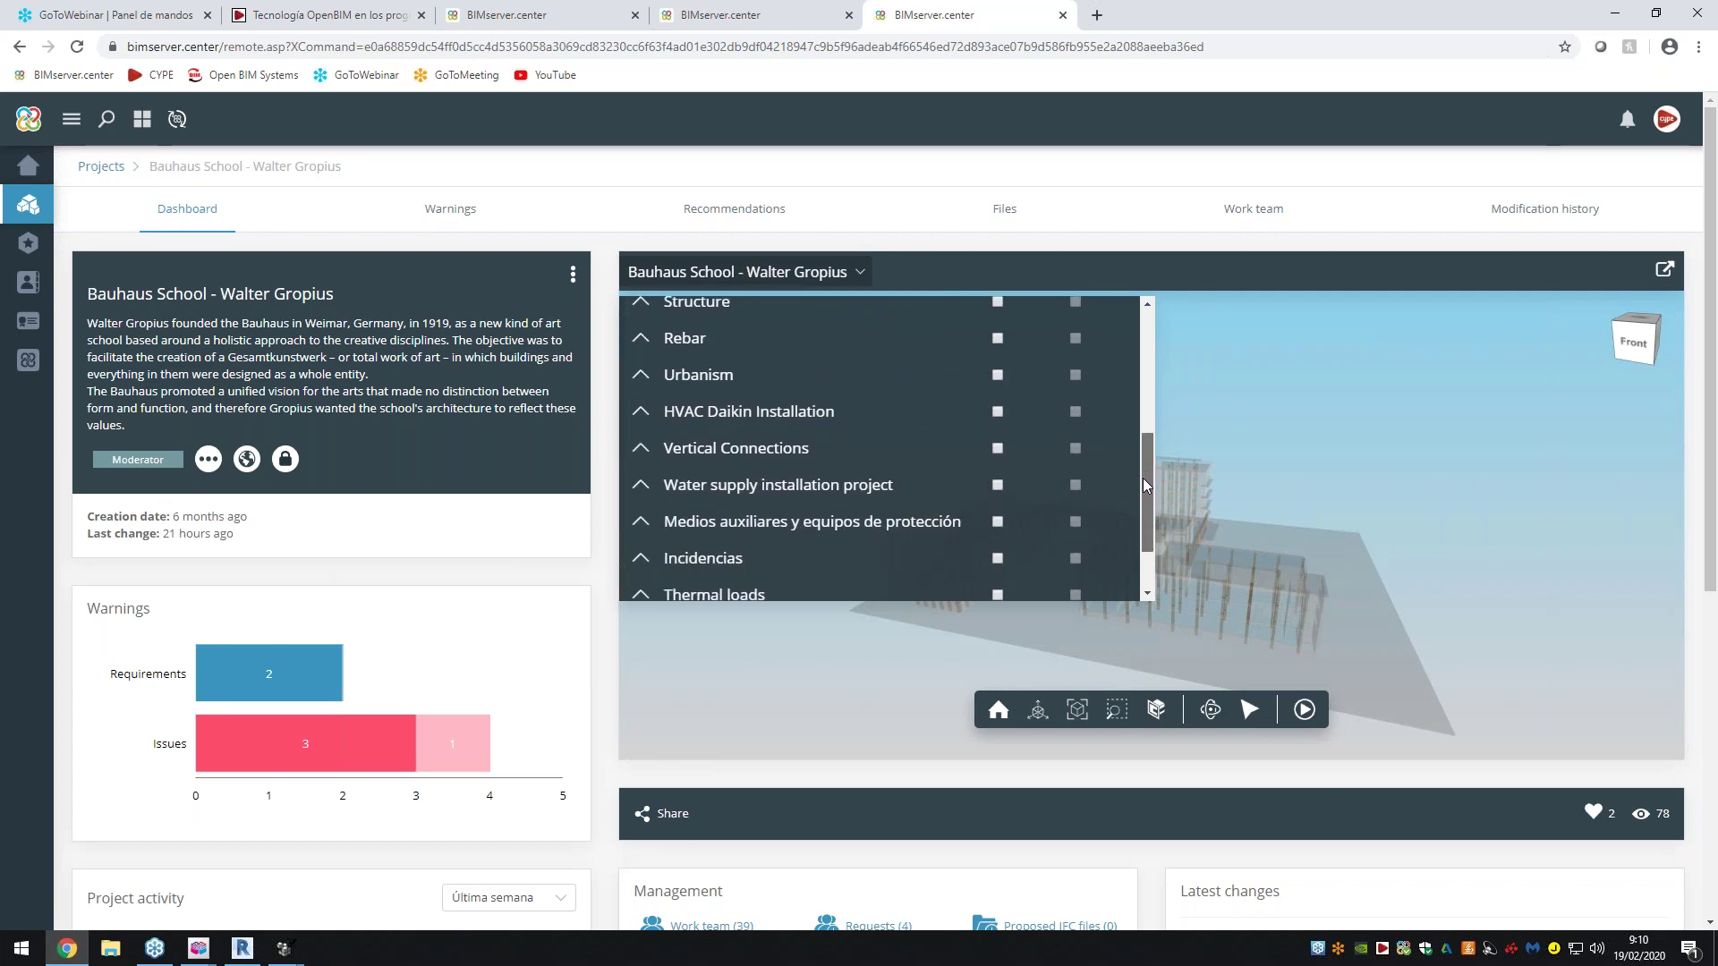
{"action": "left_click_drag", "start_coordinate": [1142, 478], "coordinate": [1146, 390]}
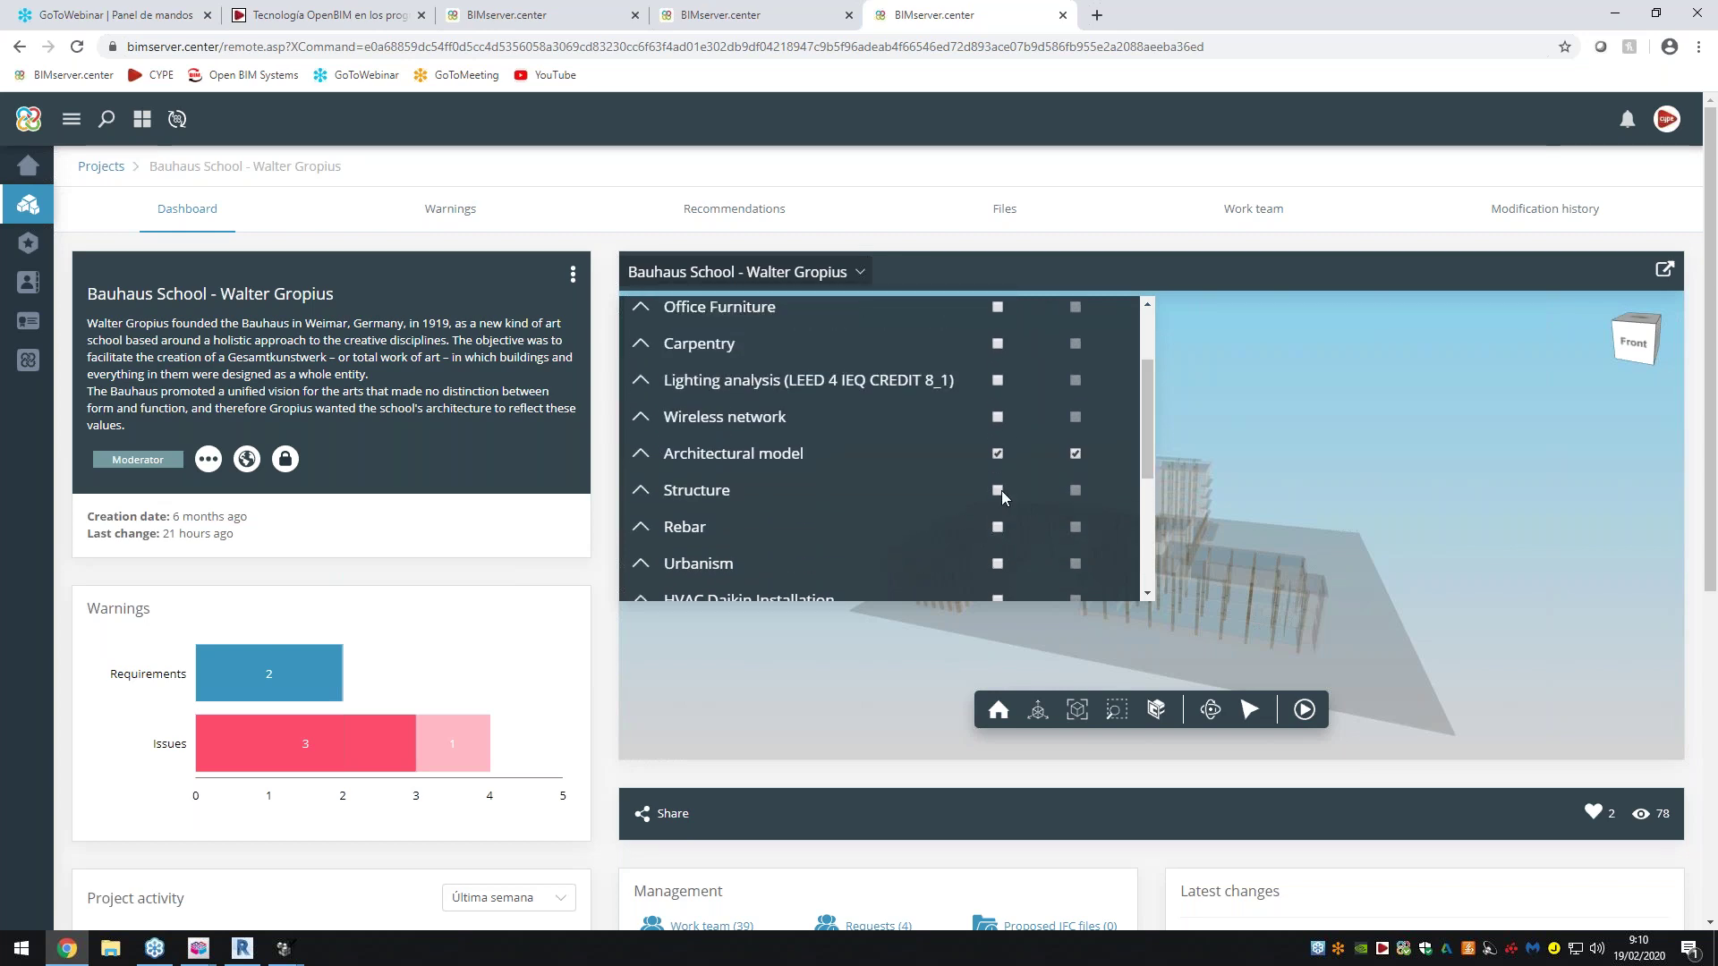
{"action": "left_click", "coordinate": [999, 491]}
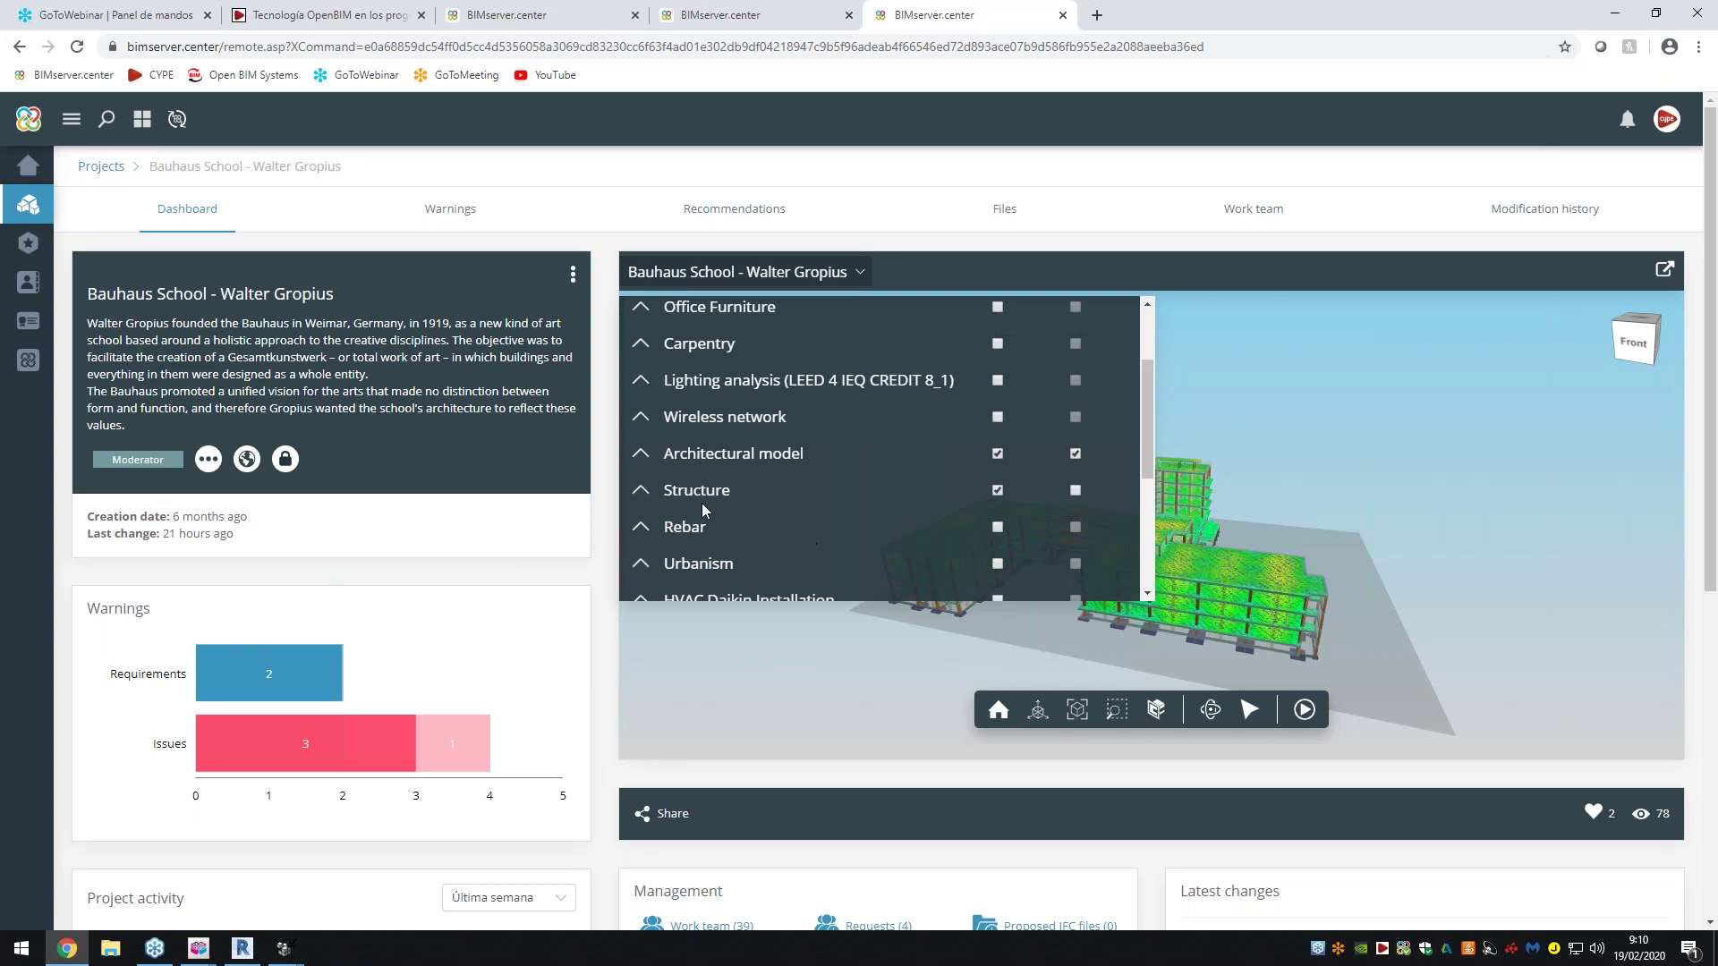
Expand Structure and hide its three Deformada layers and the Modelo analítico layer
{"action": "left_click", "coordinate": [640, 489]}
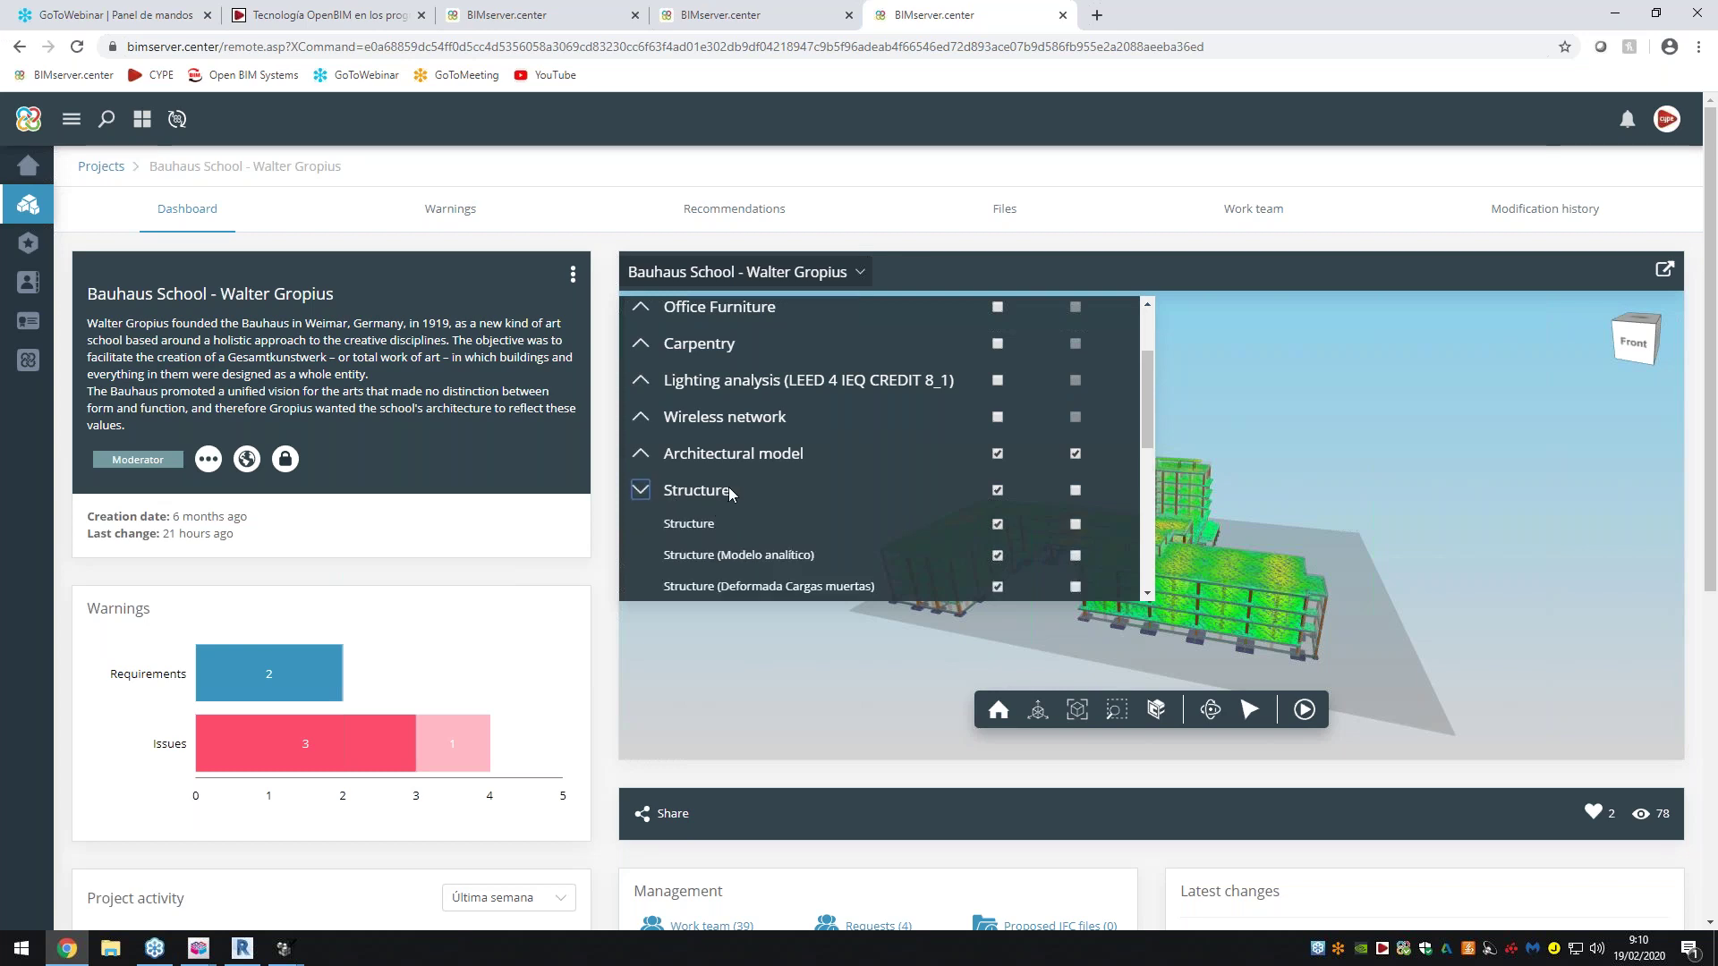
{"action": "scroll", "coordinate": [752, 470], "scroll_direction": "down", "scroll_amount": 1}
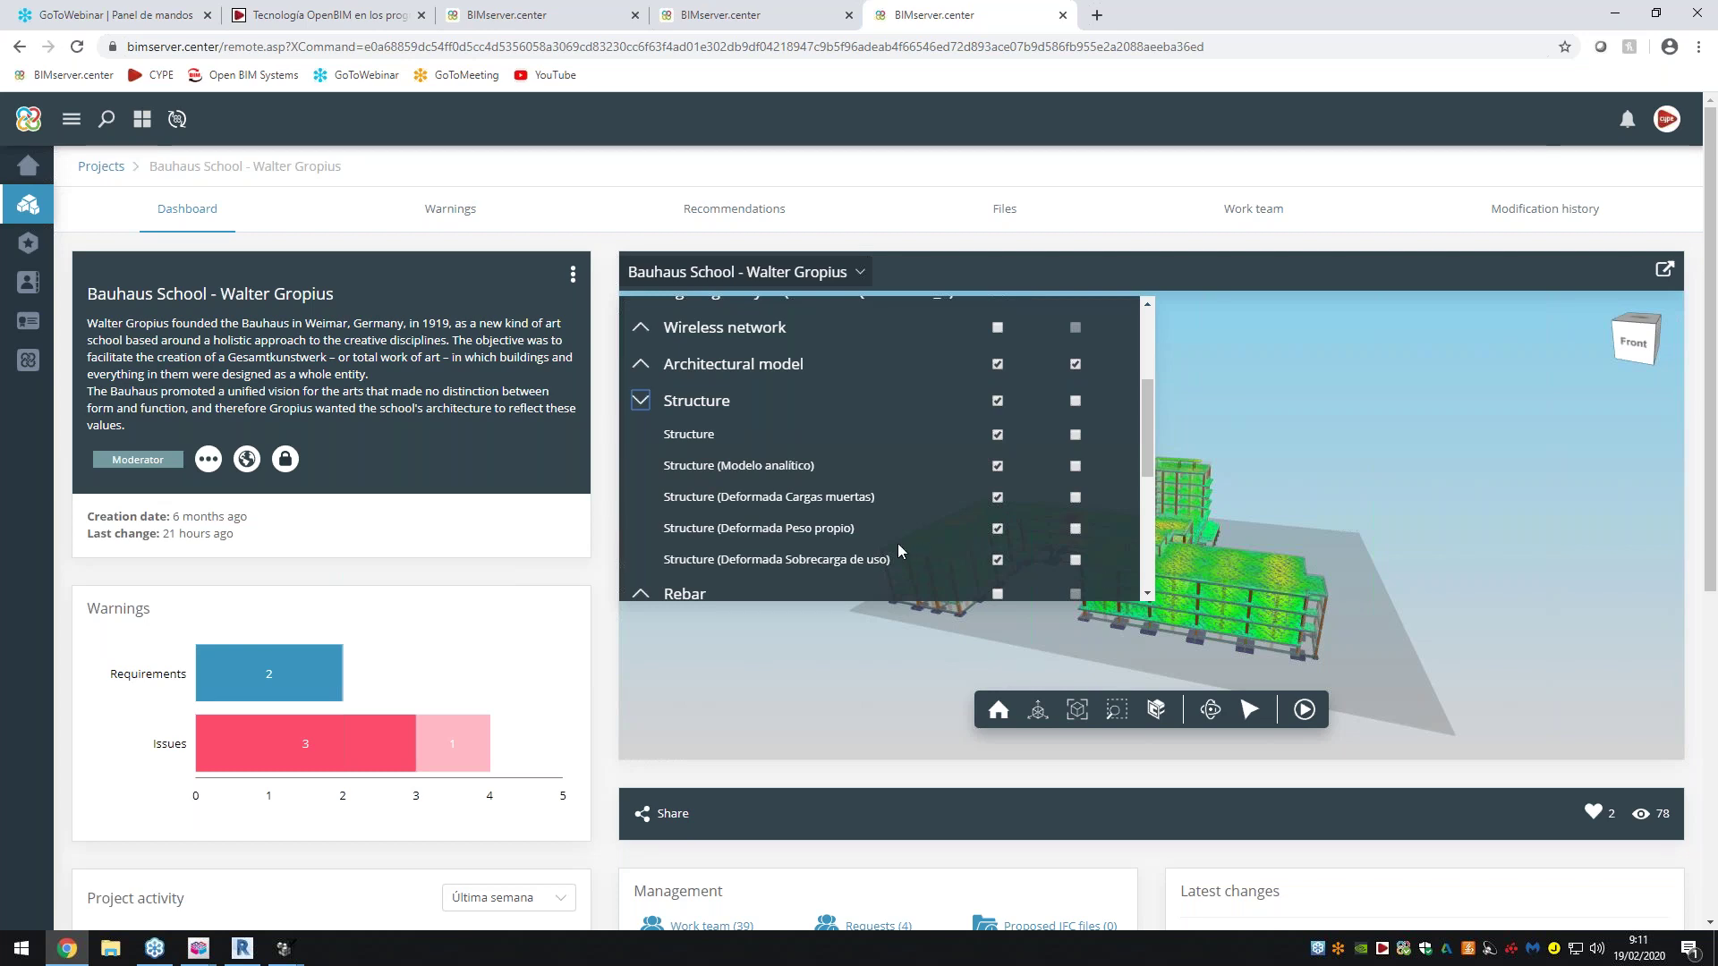
{"action": "left_click", "coordinate": [998, 530]}
{"action": "left_click", "coordinate": [999, 529]}
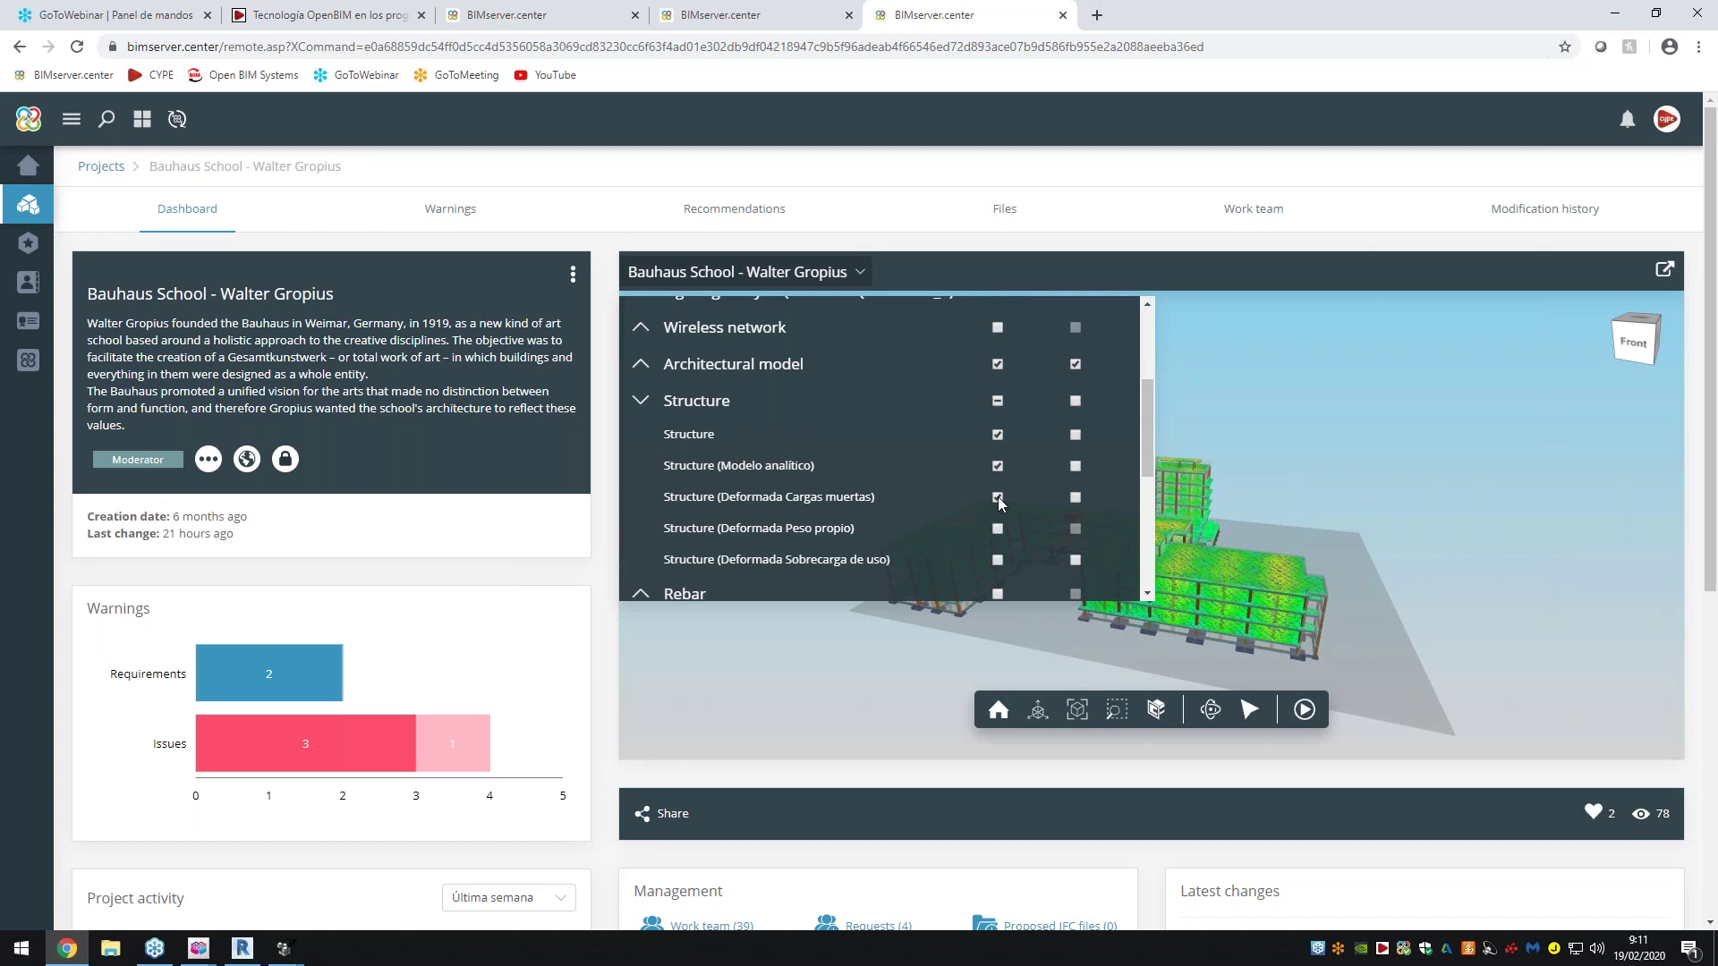
{"action": "left_click", "coordinate": [998, 496]}
{"action": "left_click", "coordinate": [998, 466]}
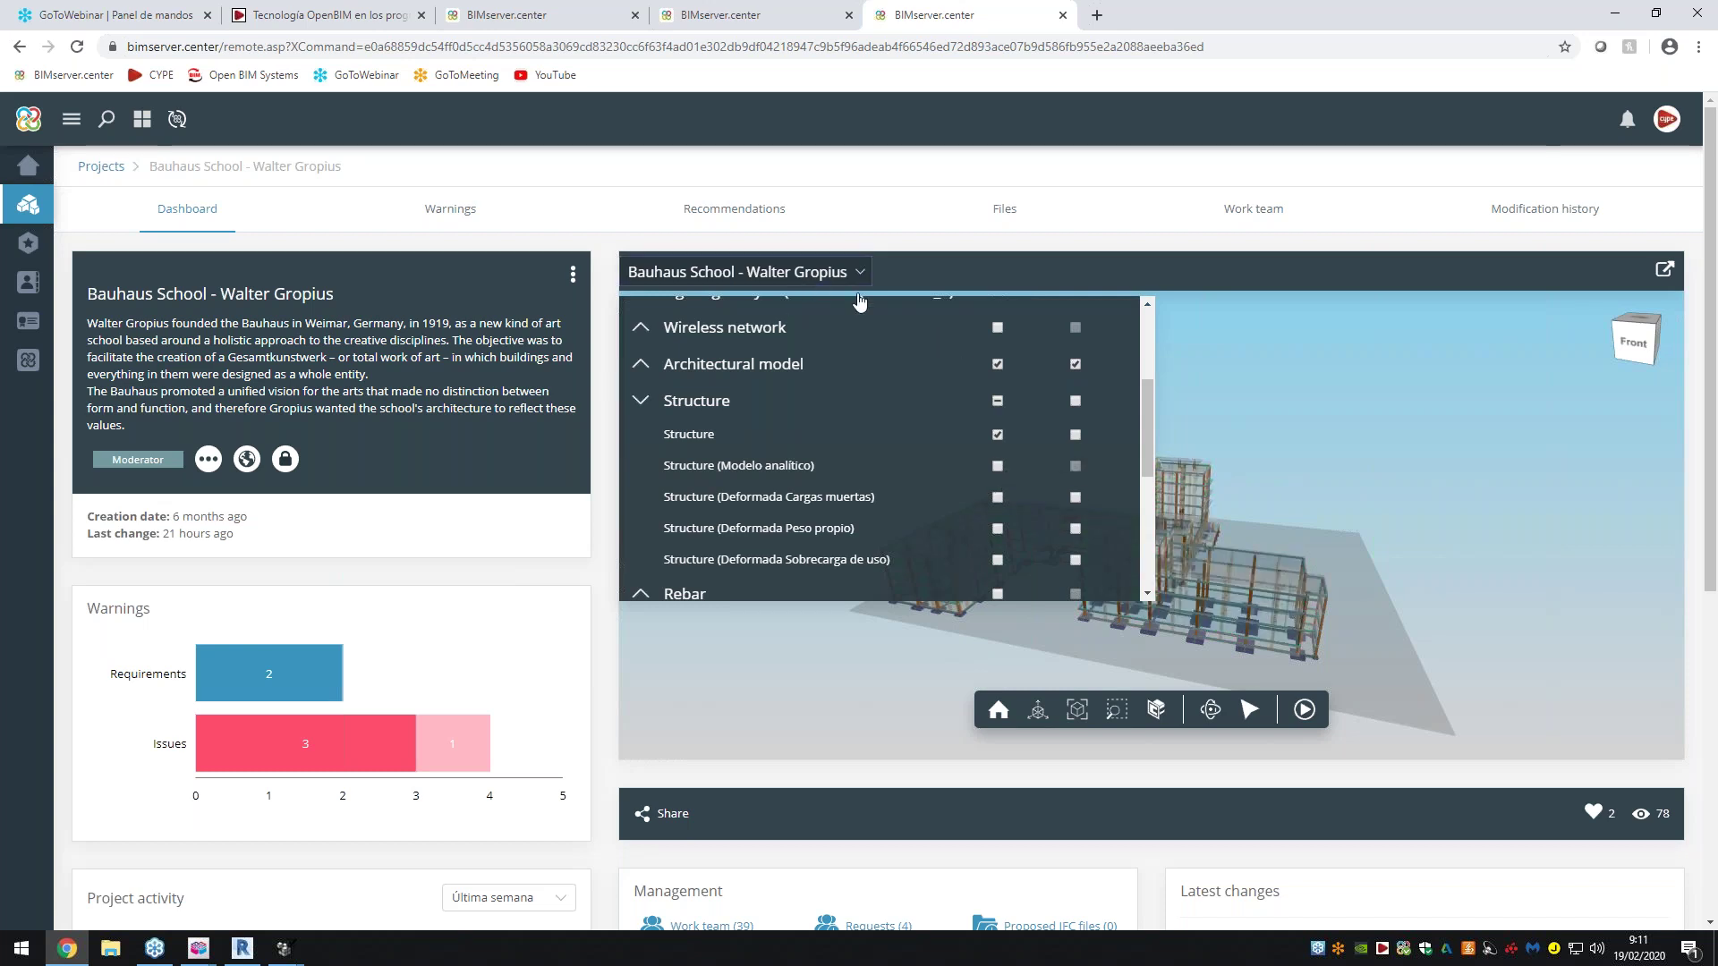
Close the model list and orbit to an oblique front view of the structure
{"action": "left_click", "coordinate": [797, 286]}
{"action": "left_click_drag", "start_coordinate": [1092, 570], "coordinate": [697, 477]}
{"action": "scroll", "coordinate": [1116, 582], "scroll_direction": "up", "scroll_amount": 3}
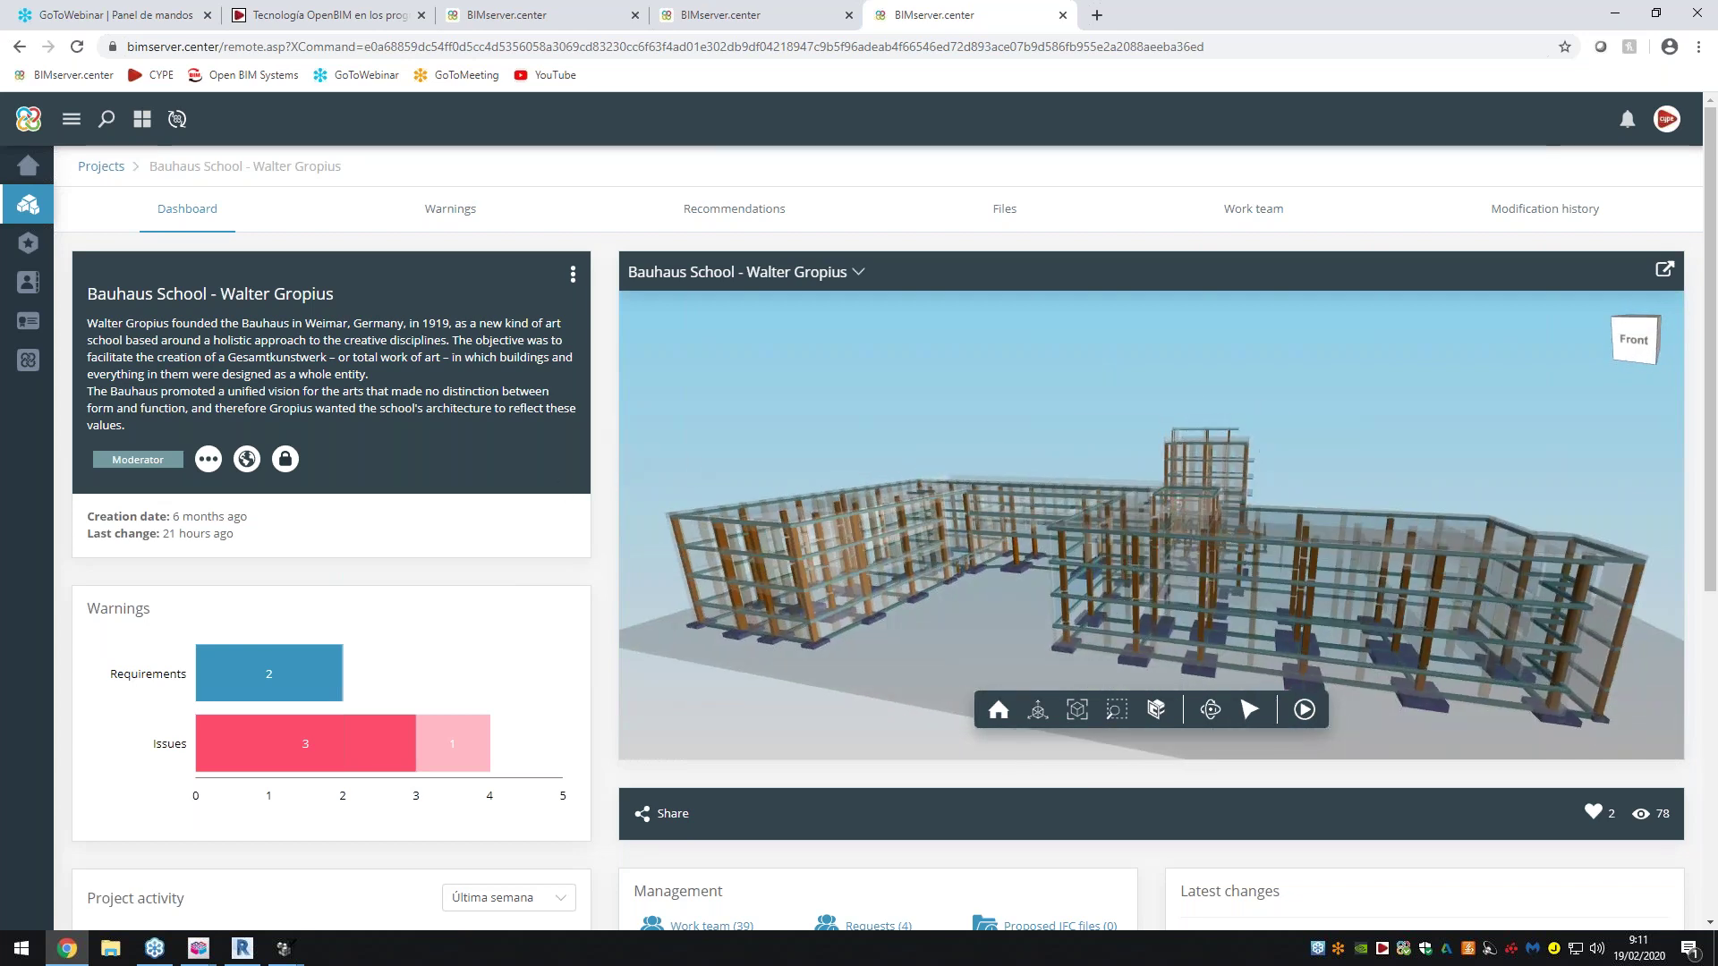
Collapse the Structure sub-layers in the viewer's model list
{"action": "scroll", "coordinate": [303, 593], "scroll_direction": "down", "scroll_amount": 1}
{"action": "mouse_move", "coordinate": [279, 588]}
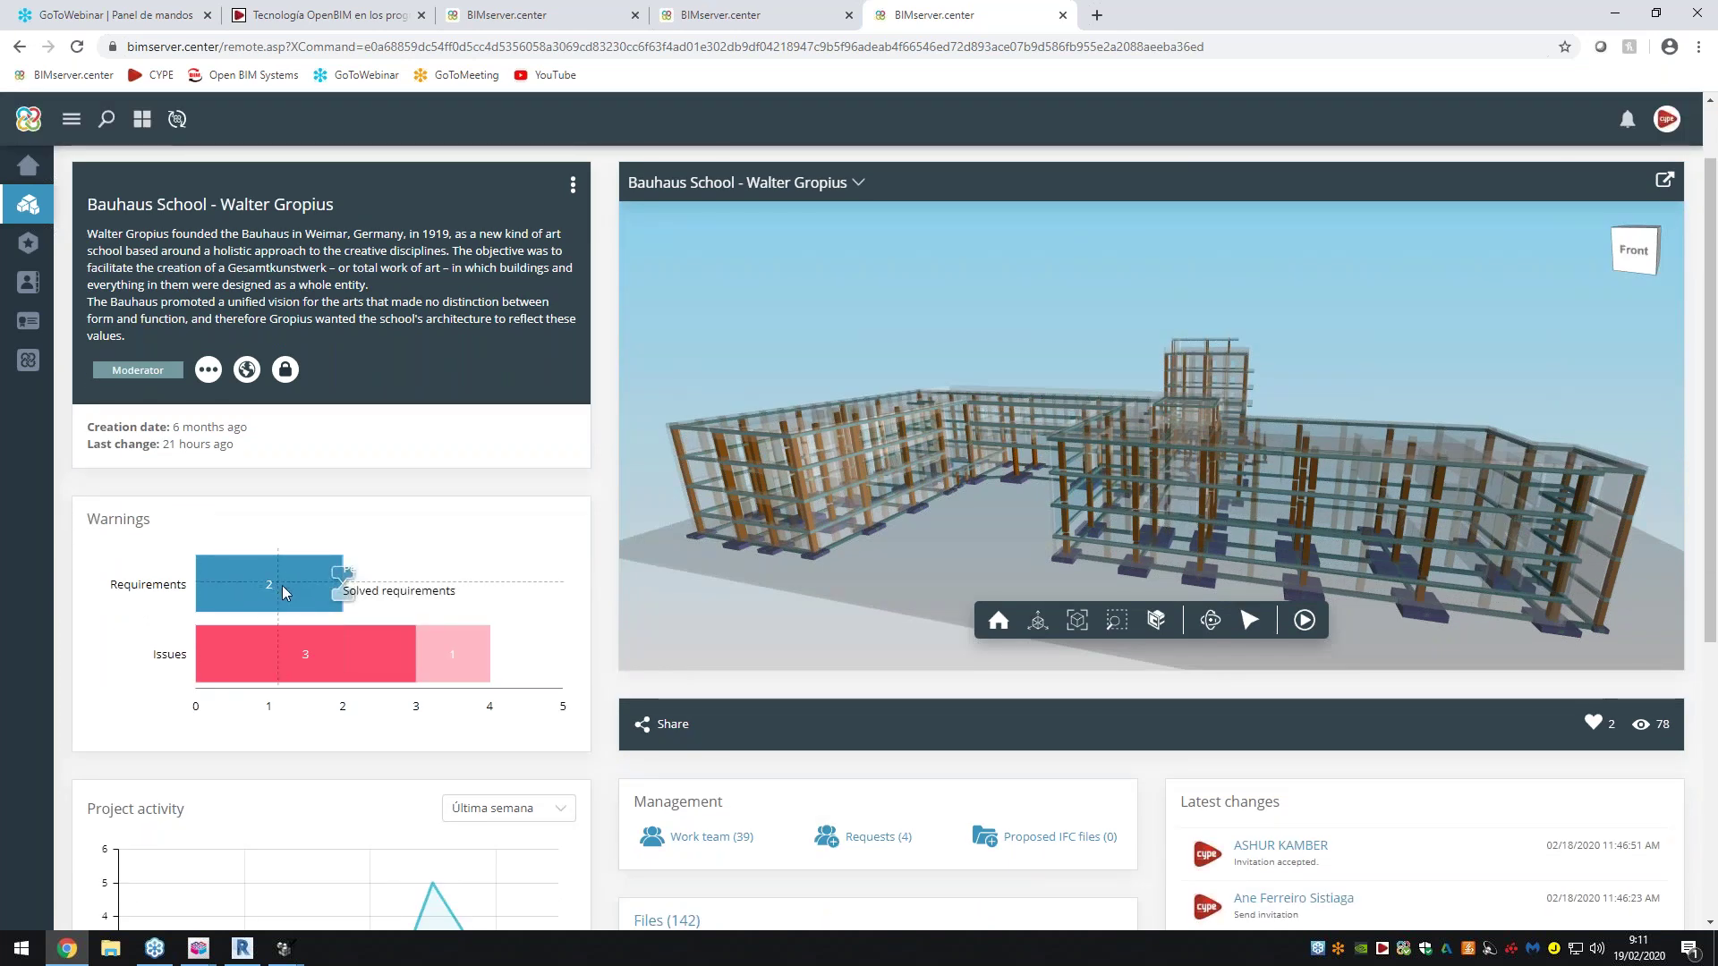
{"action": "mouse_move", "coordinate": [292, 652]}
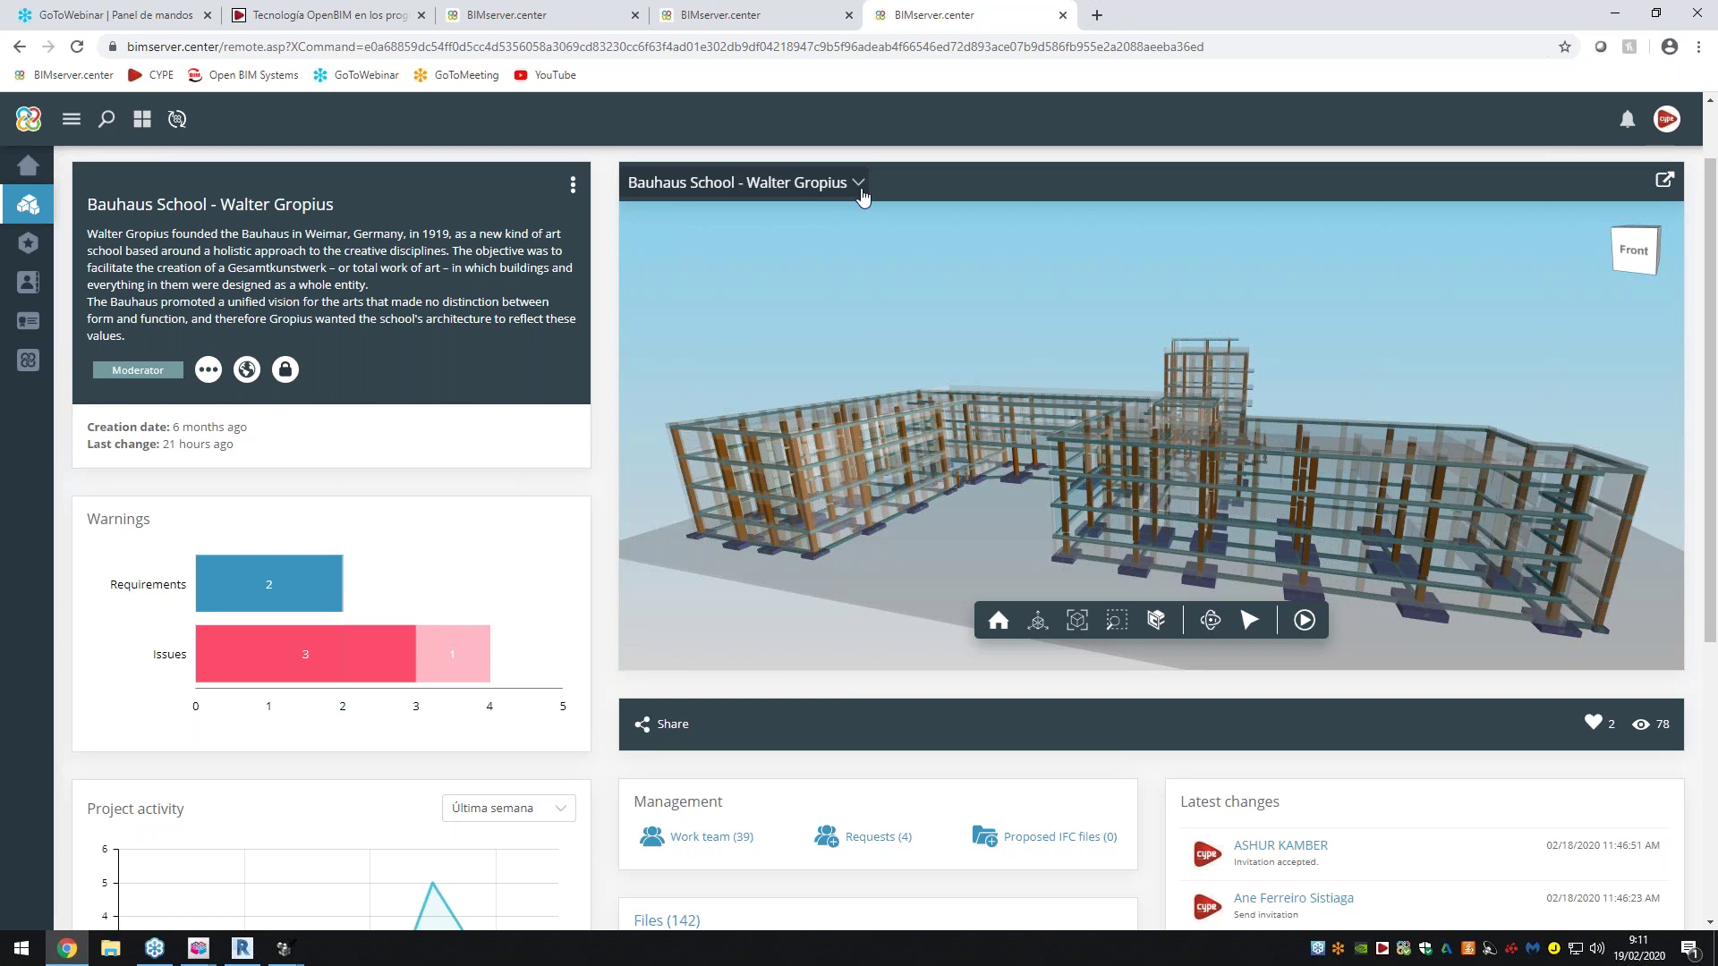
{"action": "left_click", "coordinate": [859, 184]}
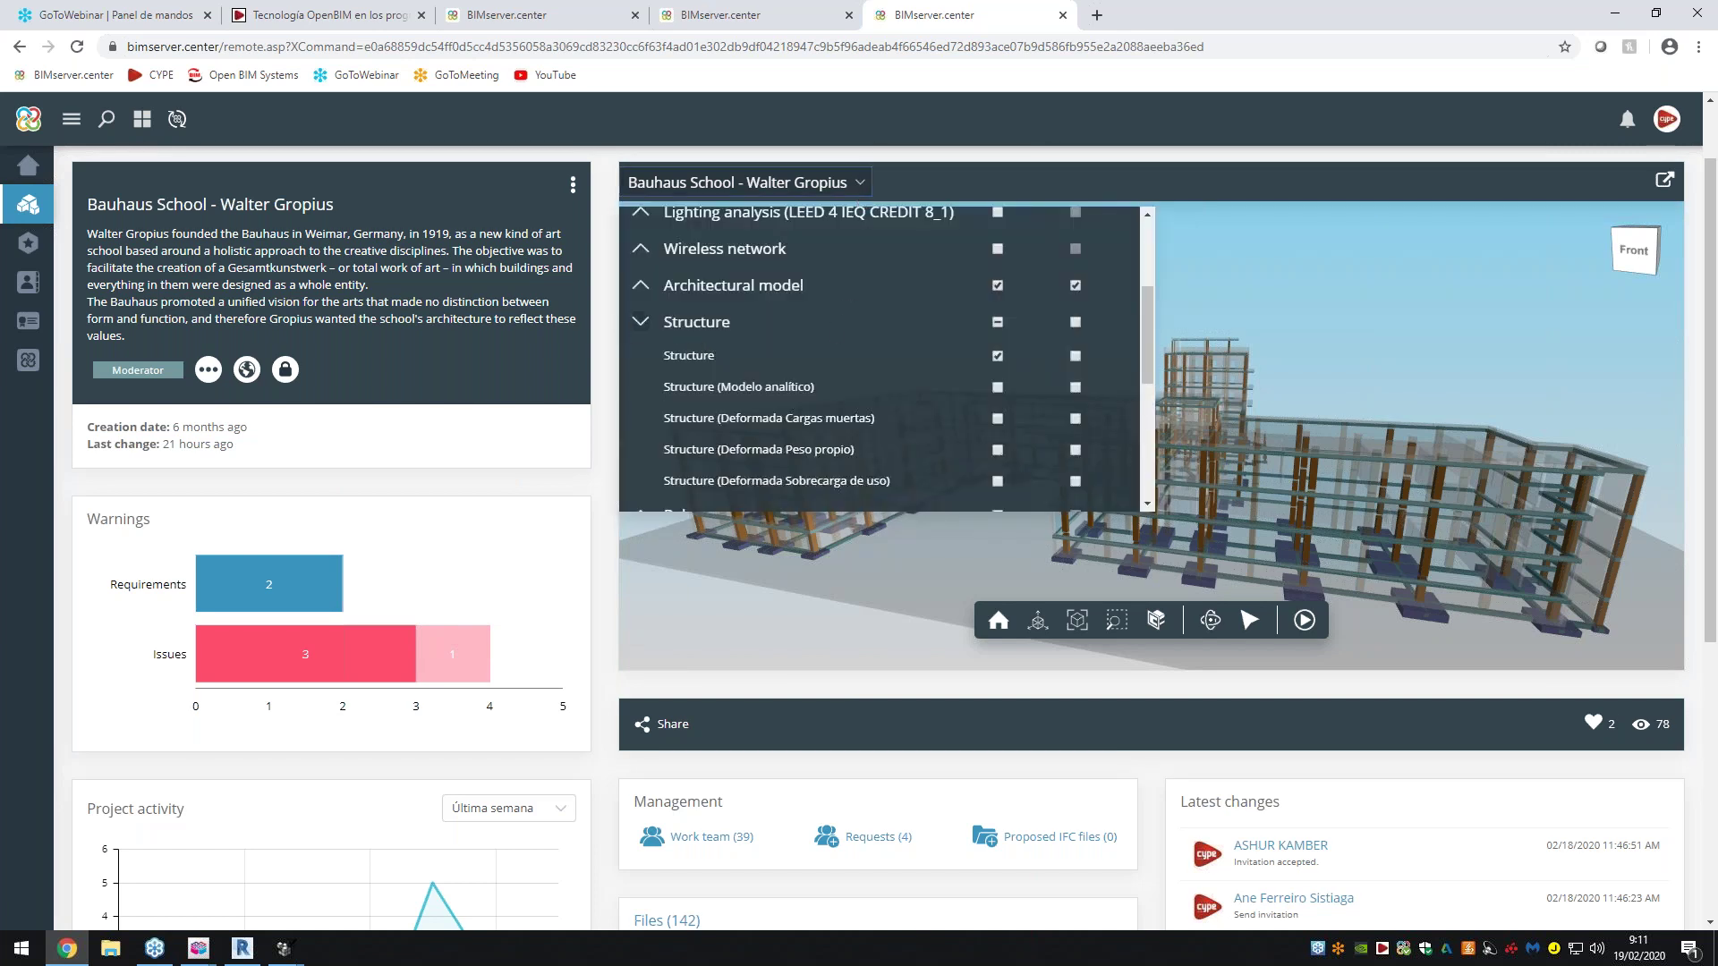
{"action": "left_click", "coordinate": [640, 321]}
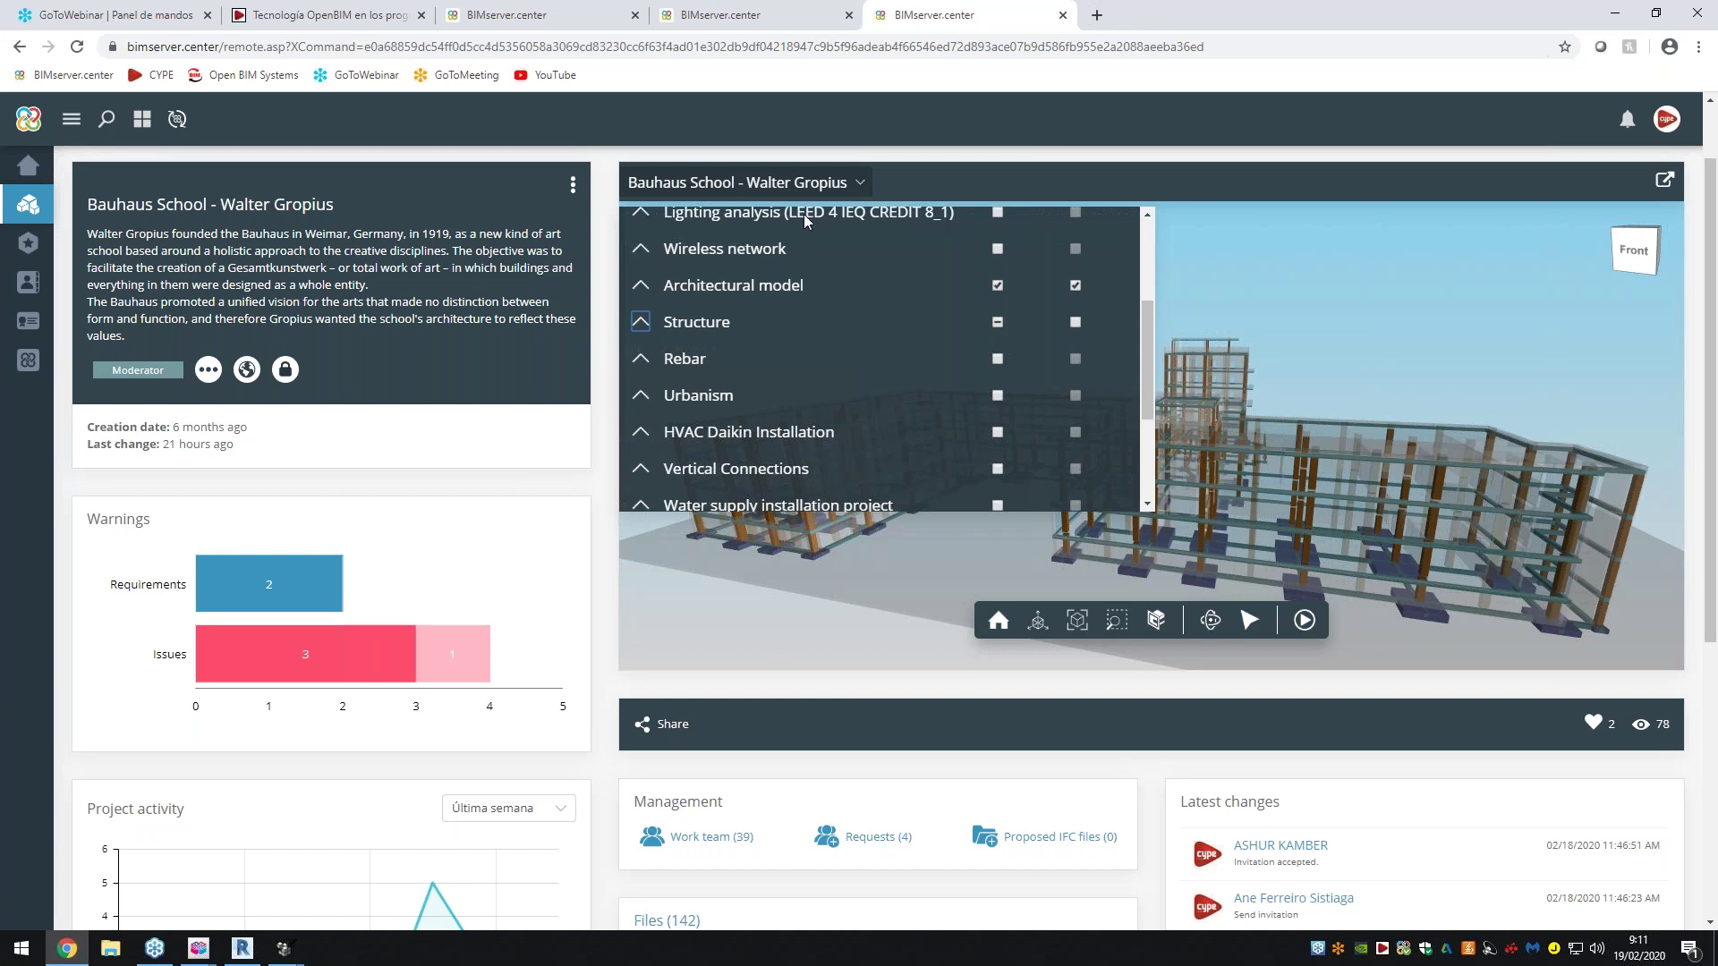
{"action": "left_click", "coordinate": [834, 190]}
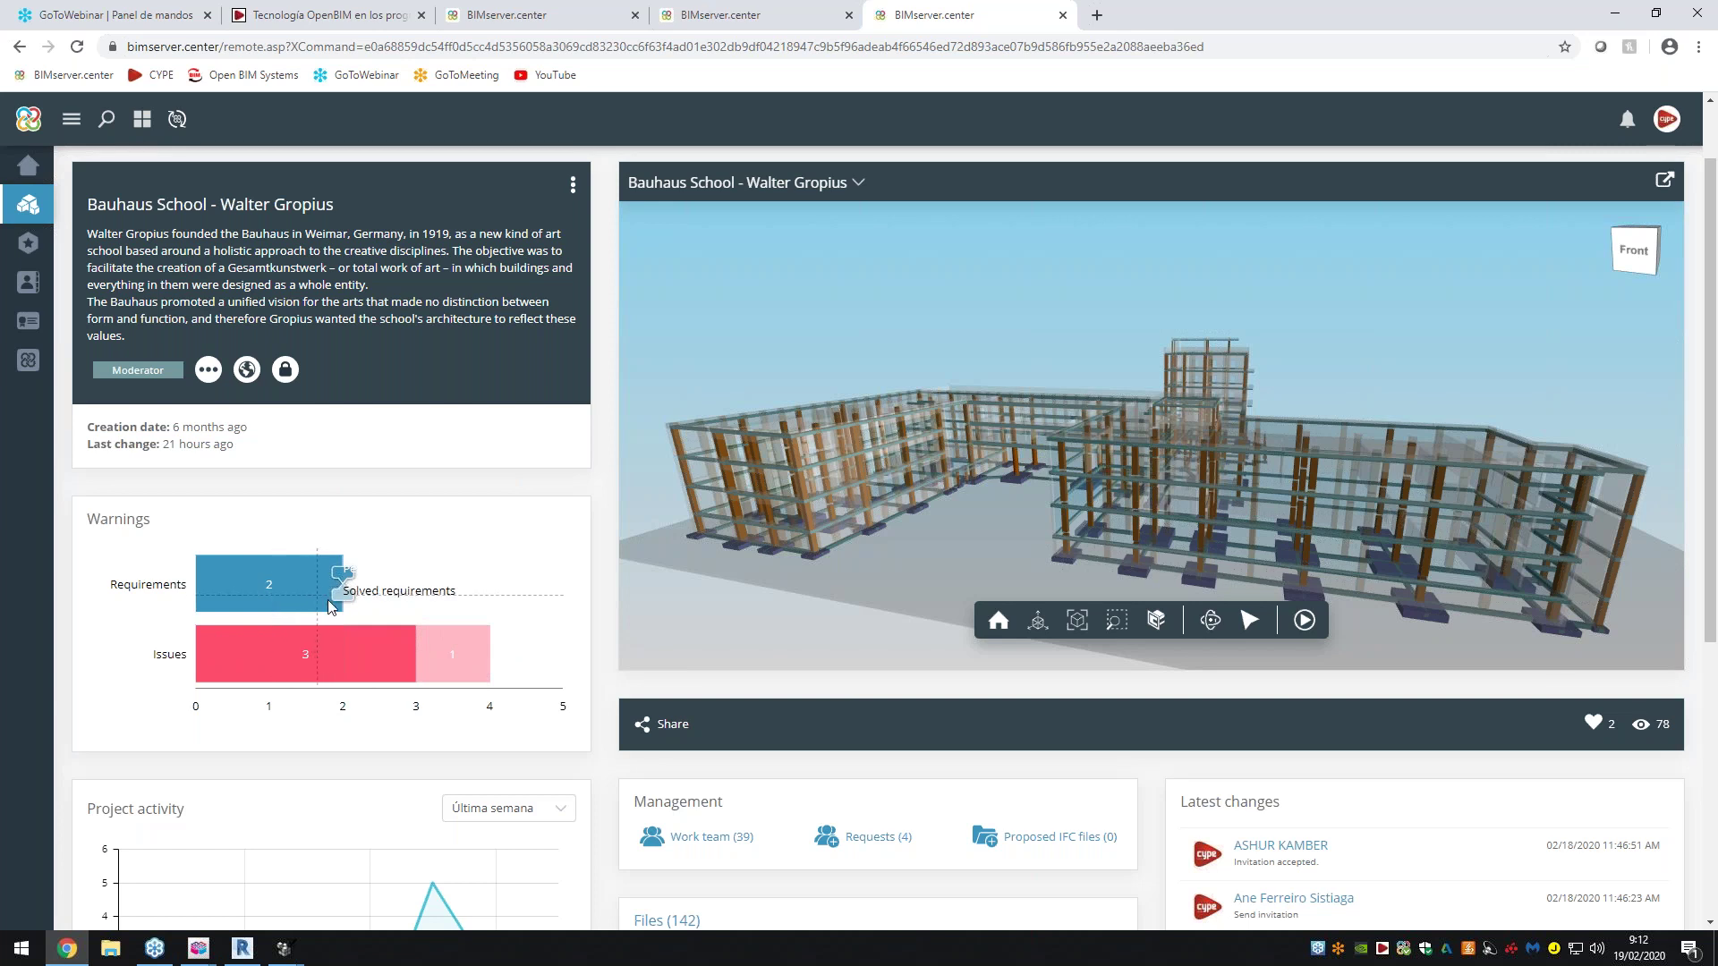
Set the Project activity period to 'Últimos 2 meses' (last two months)
{"action": "scroll", "coordinate": [759, 771], "scroll_direction": "down", "scroll_amount": 1}
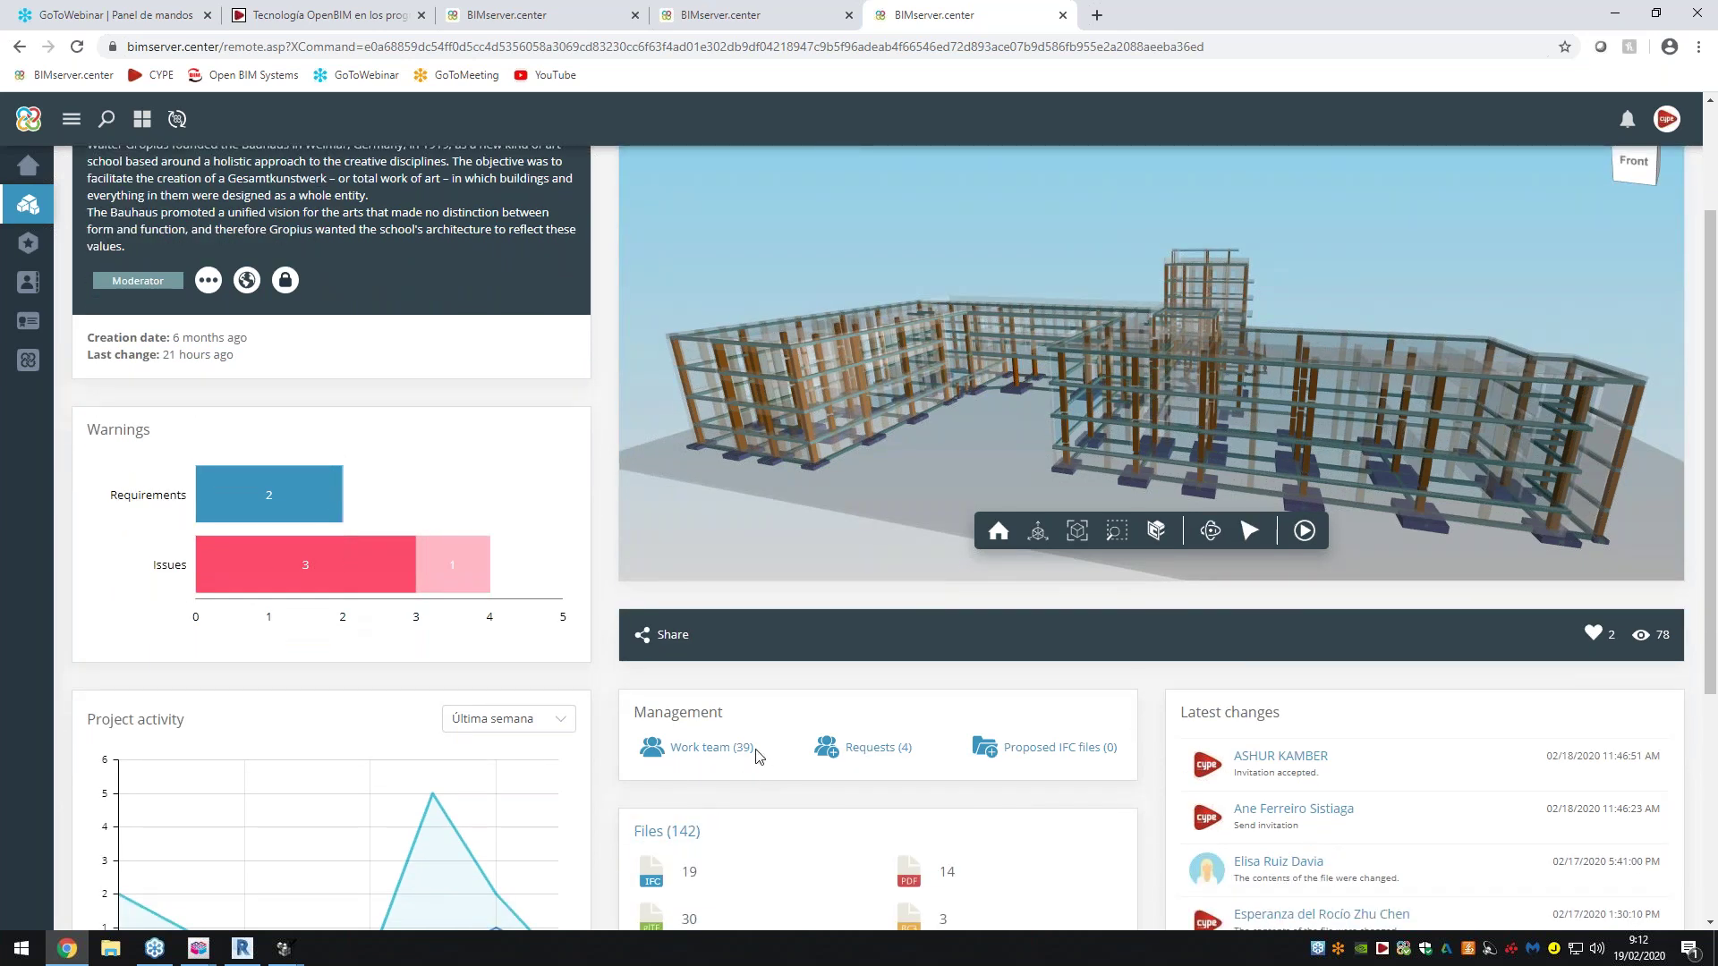
{"action": "scroll", "coordinate": [672, 788], "scroll_direction": "down", "scroll_amount": 1}
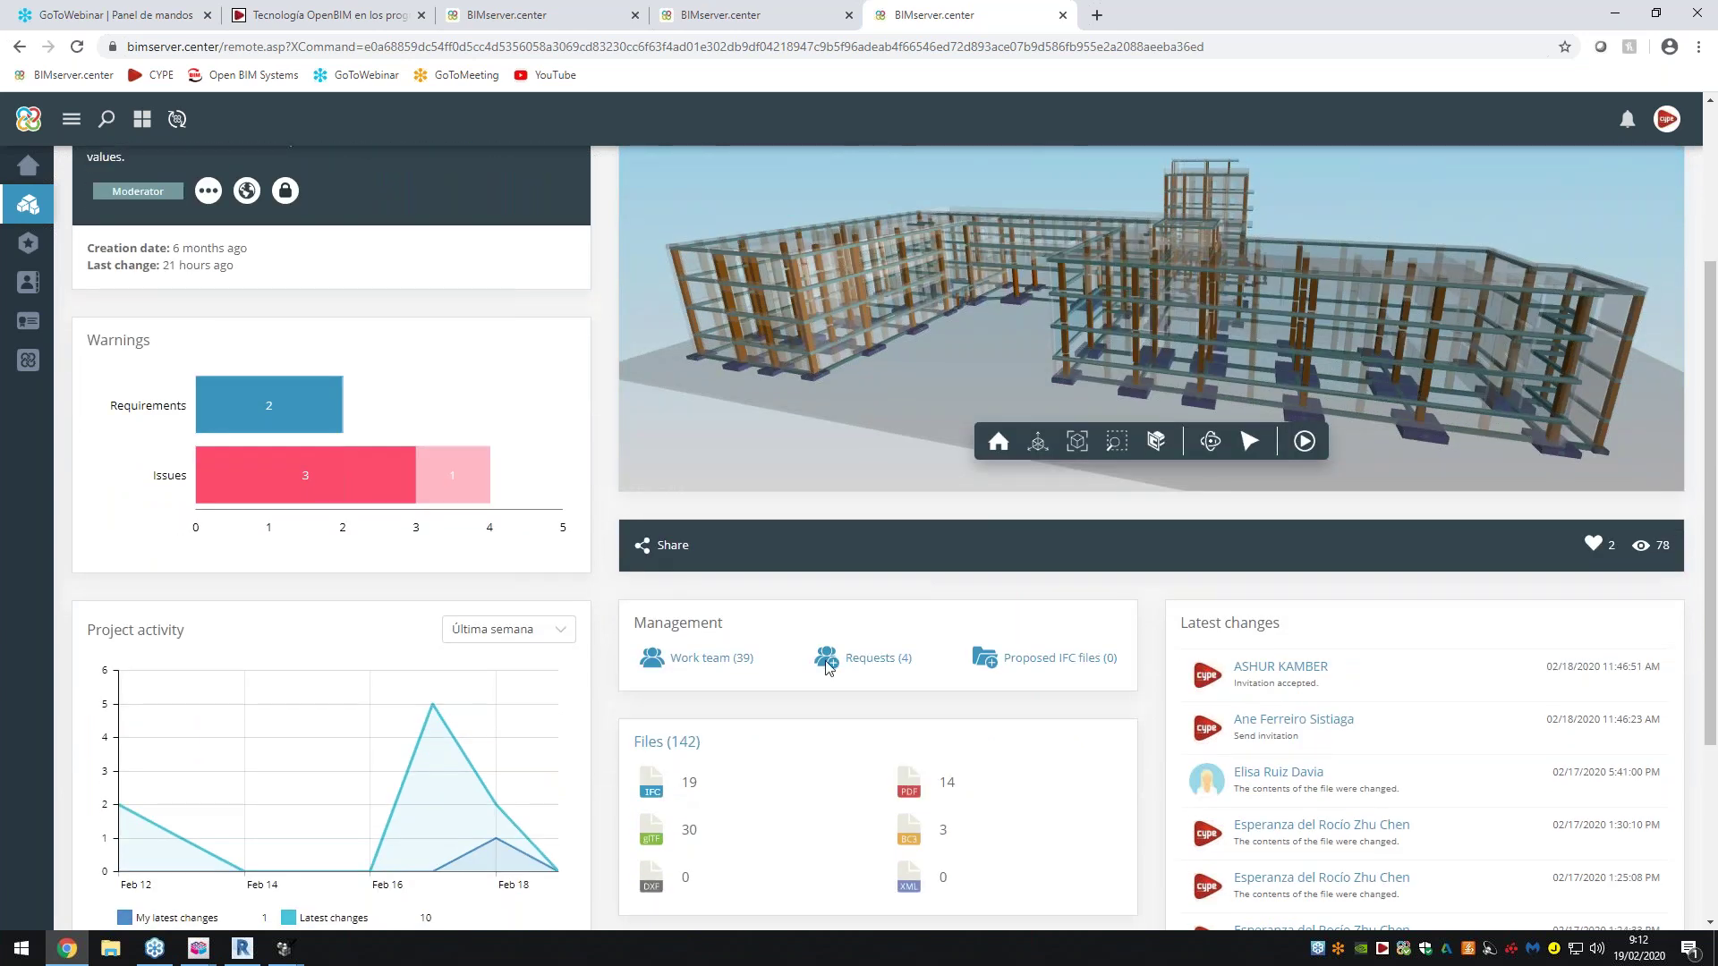
{"action": "scroll", "coordinate": [1020, 684], "scroll_direction": "down", "scroll_amount": 1}
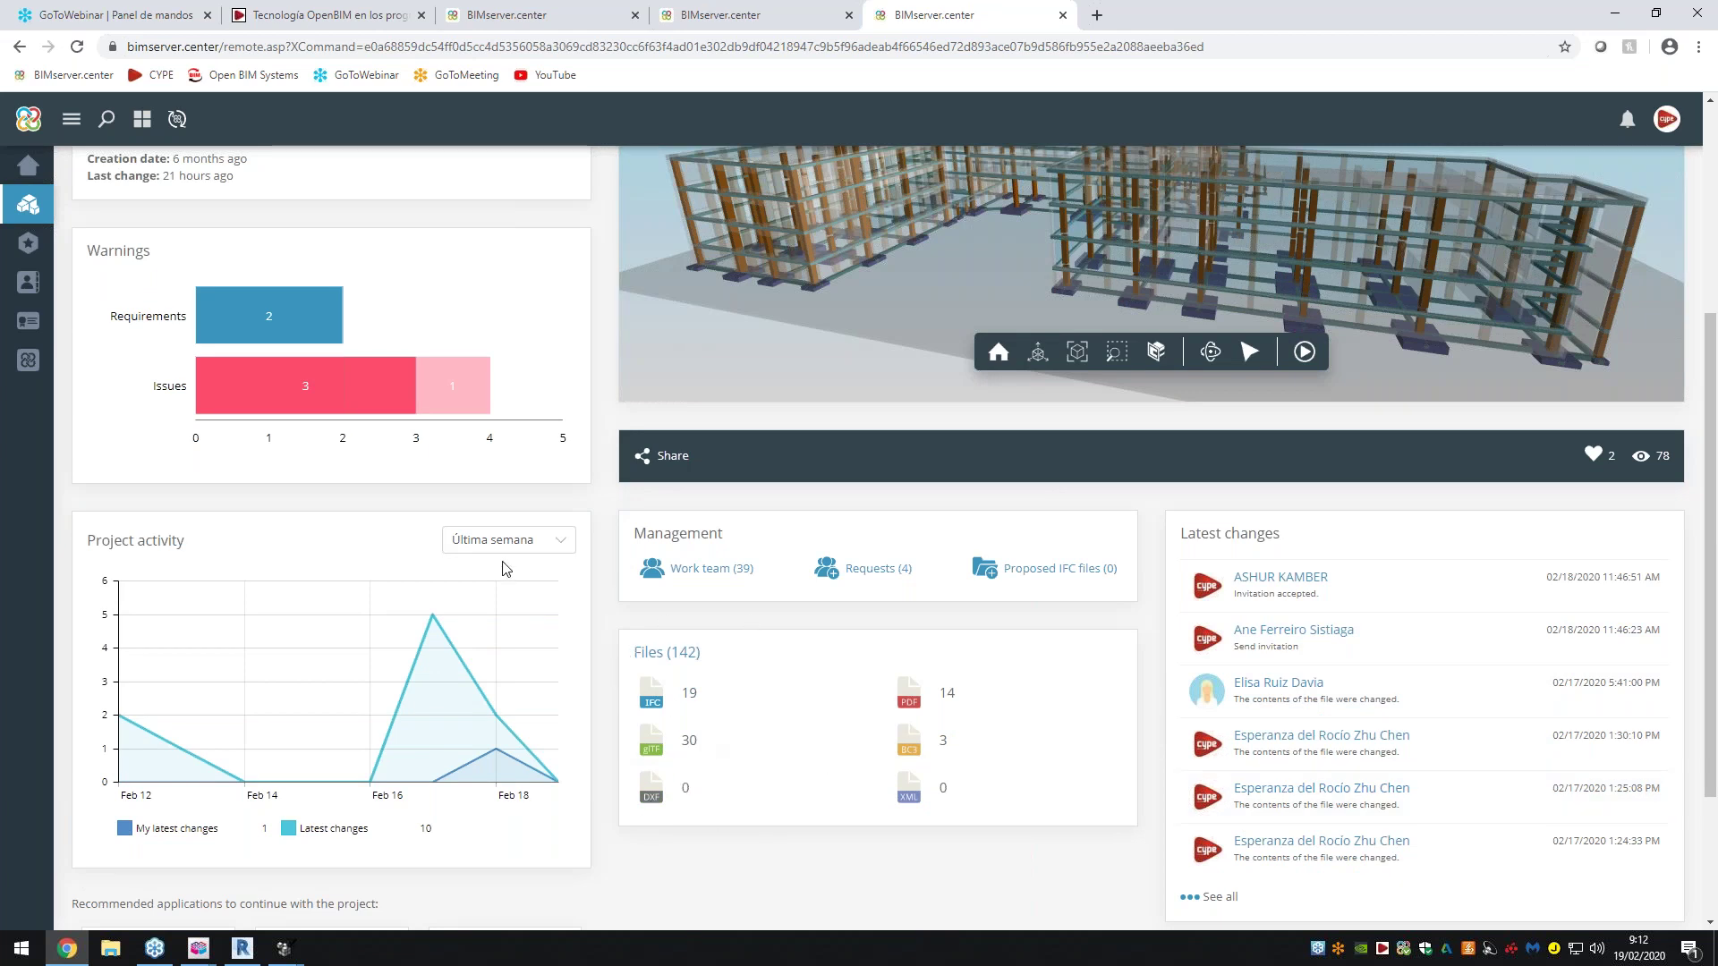
{"action": "left_click", "coordinate": [522, 625]}
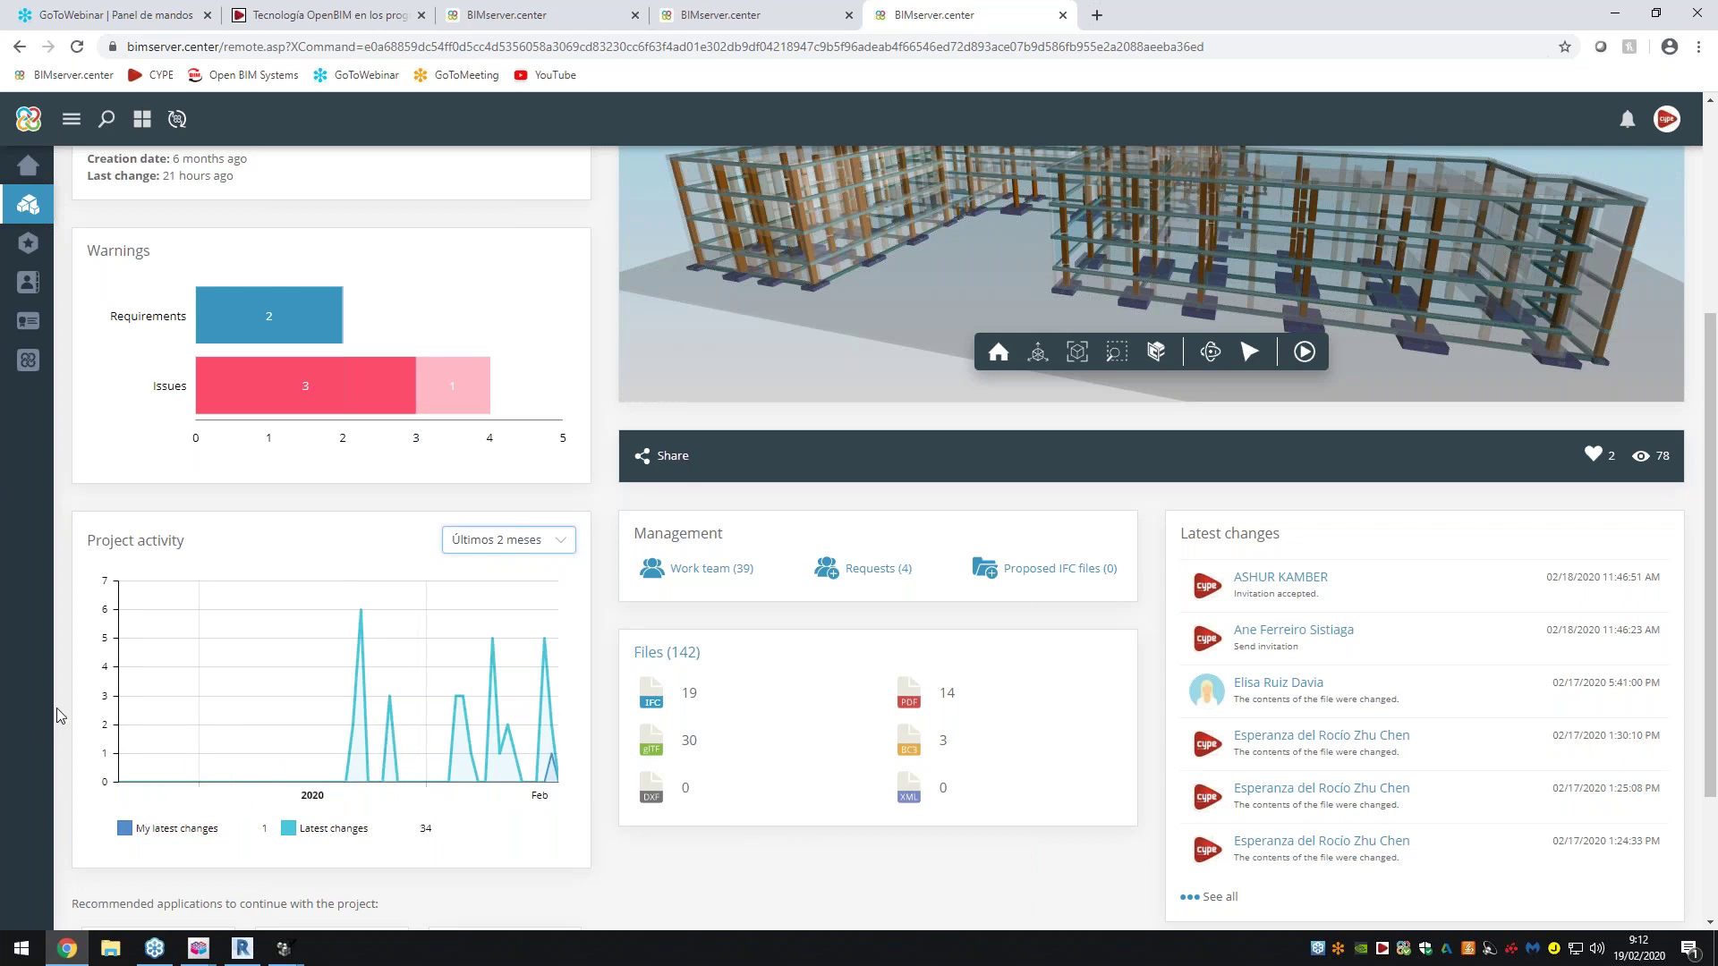
{"action": "scroll", "coordinate": [56, 707], "scroll_direction": "up", "scroll_amount": 4}
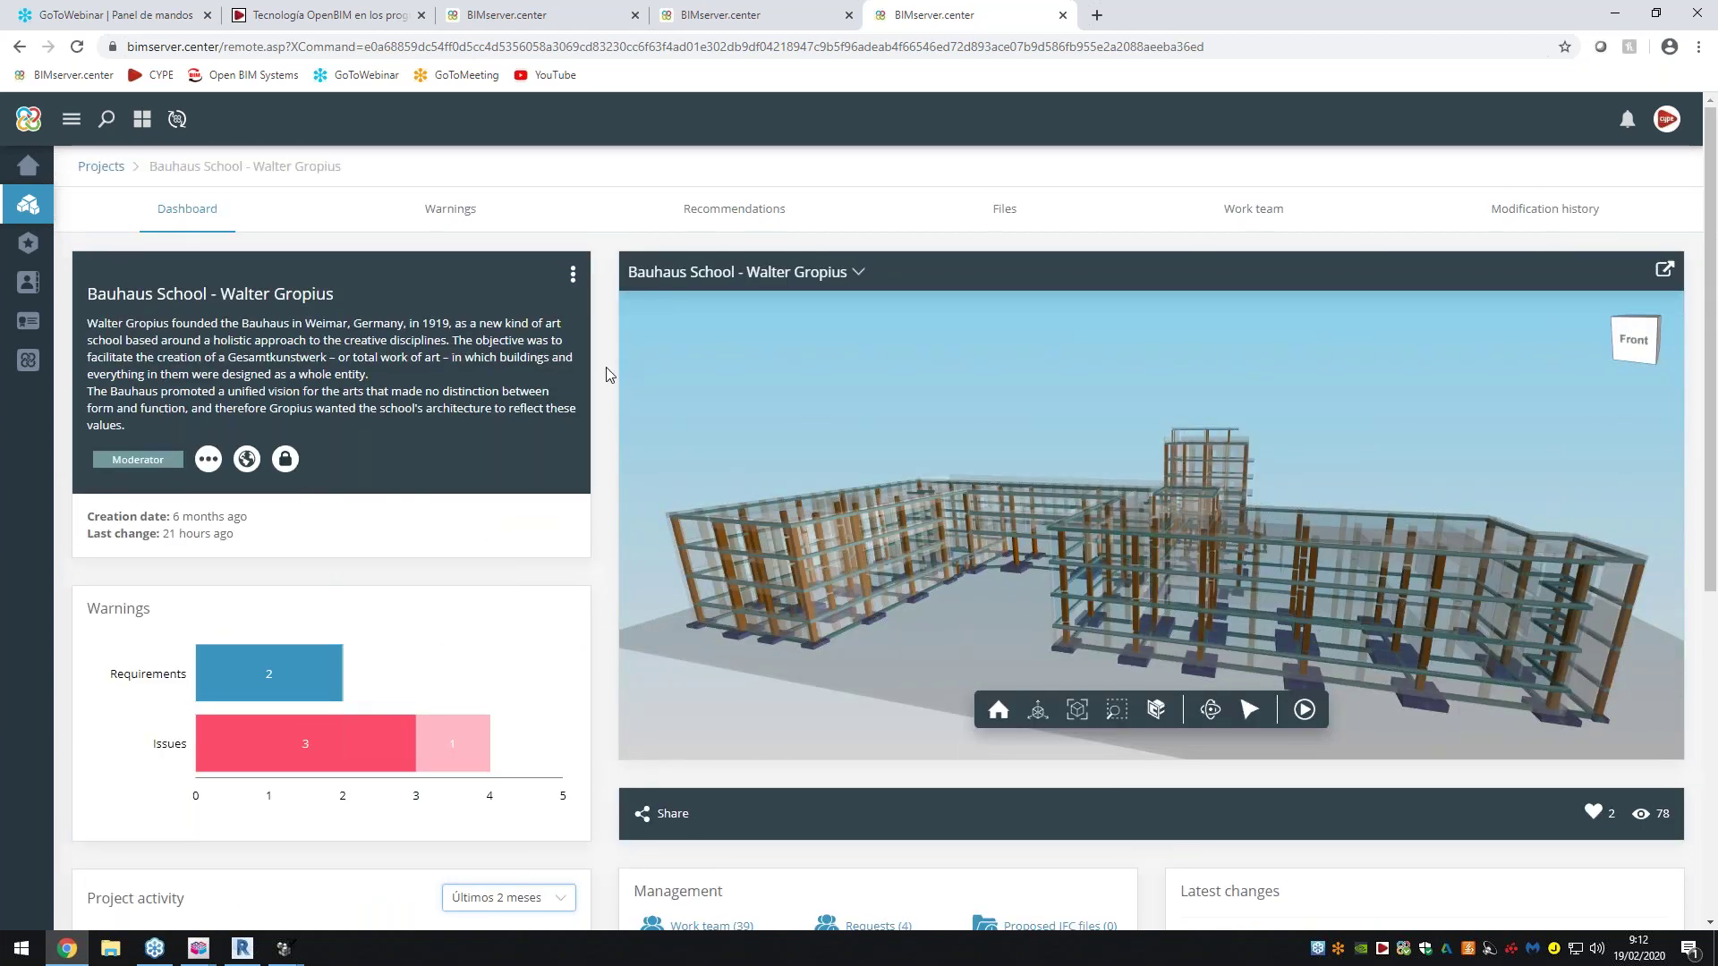
Open the viewer's model layer list and glance at the Open BIM workflow diagram tab
{"action": "left_click", "coordinate": [828, 272]}
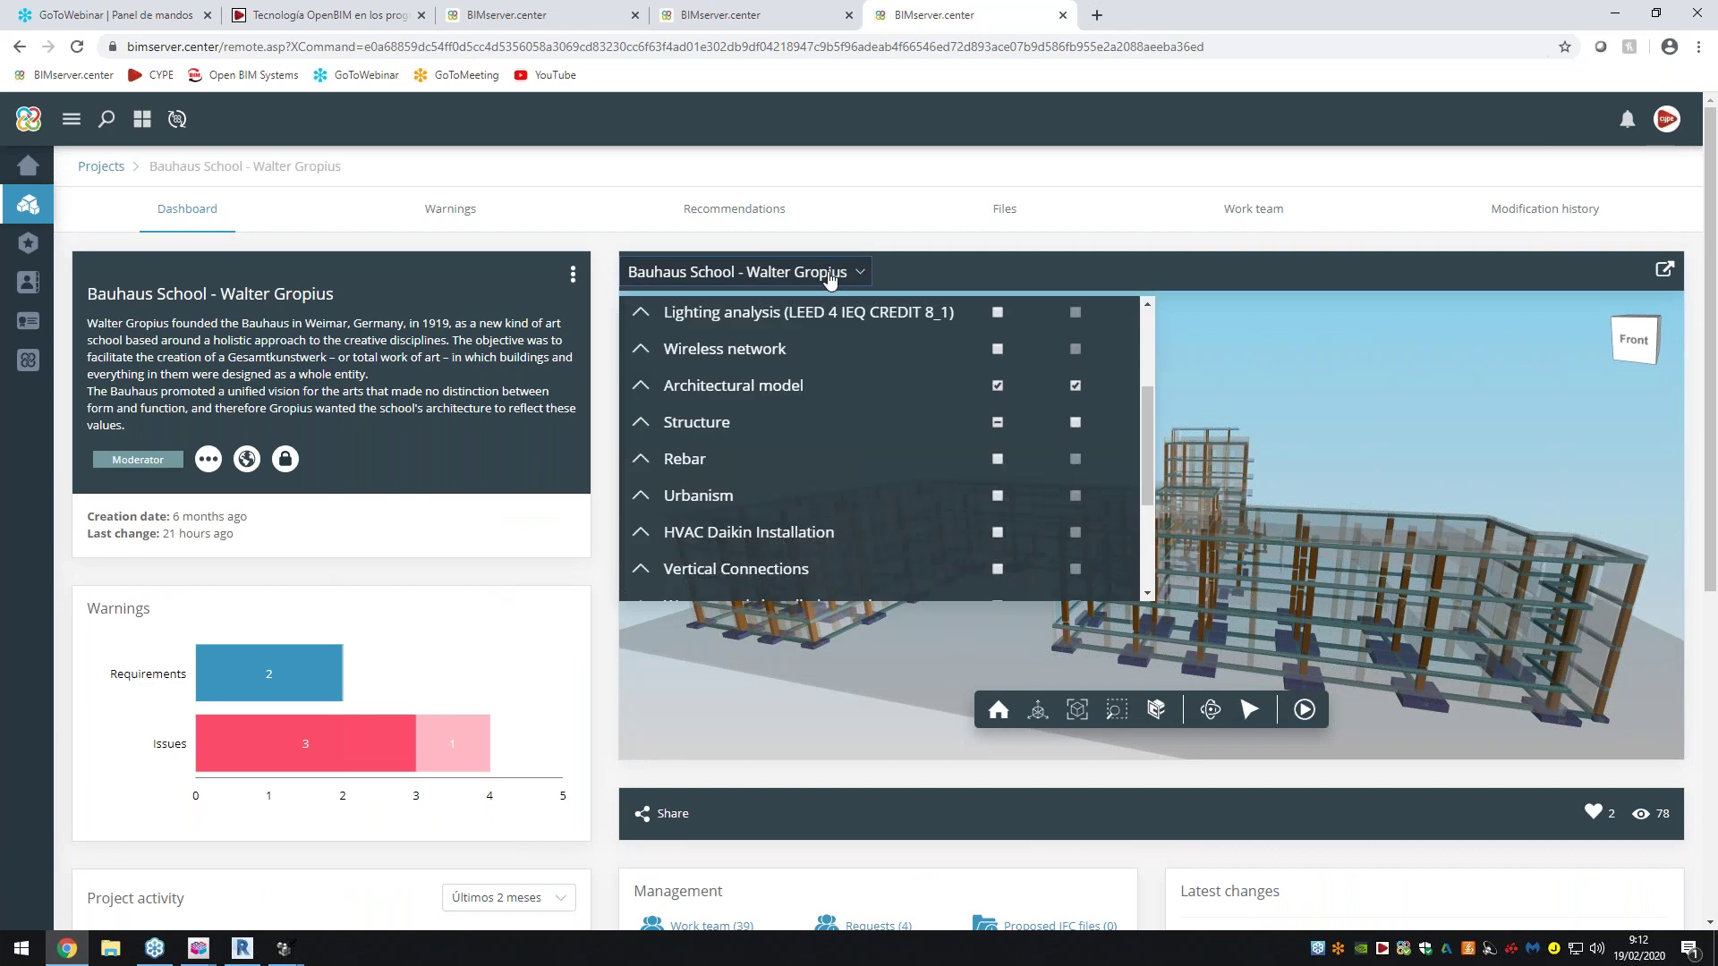
{"action": "scroll", "coordinate": [824, 423], "scroll_direction": "up", "scroll_amount": 1}
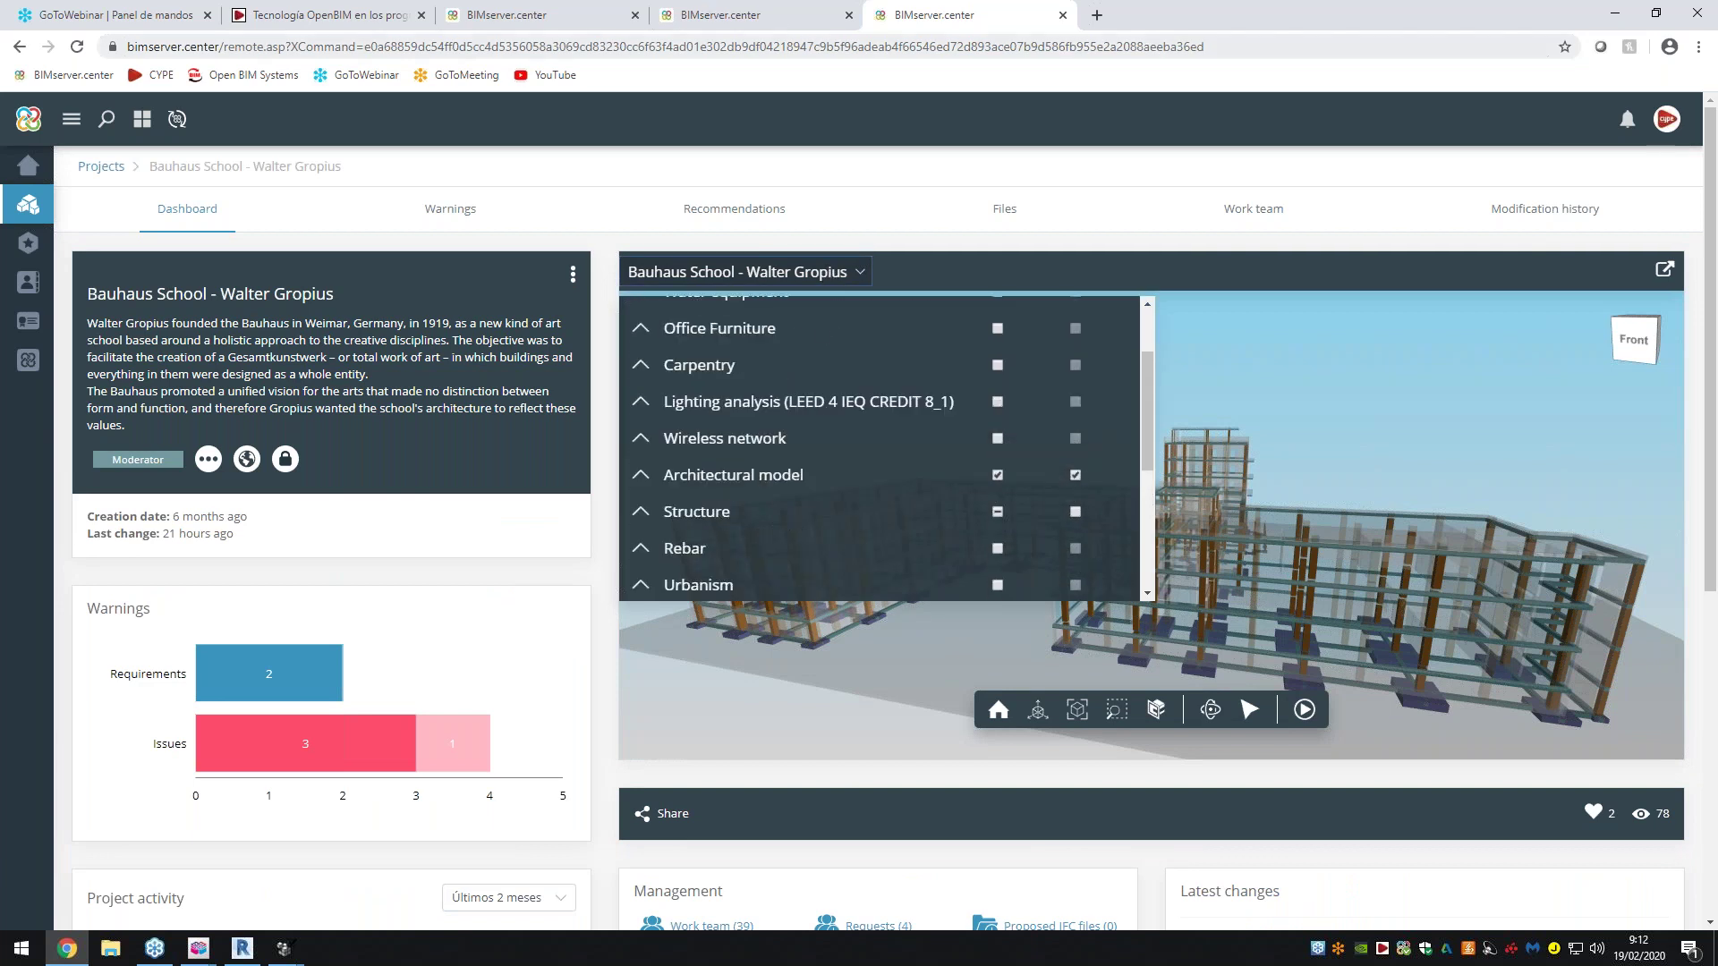
{"action": "left_click", "coordinate": [323, 15]}
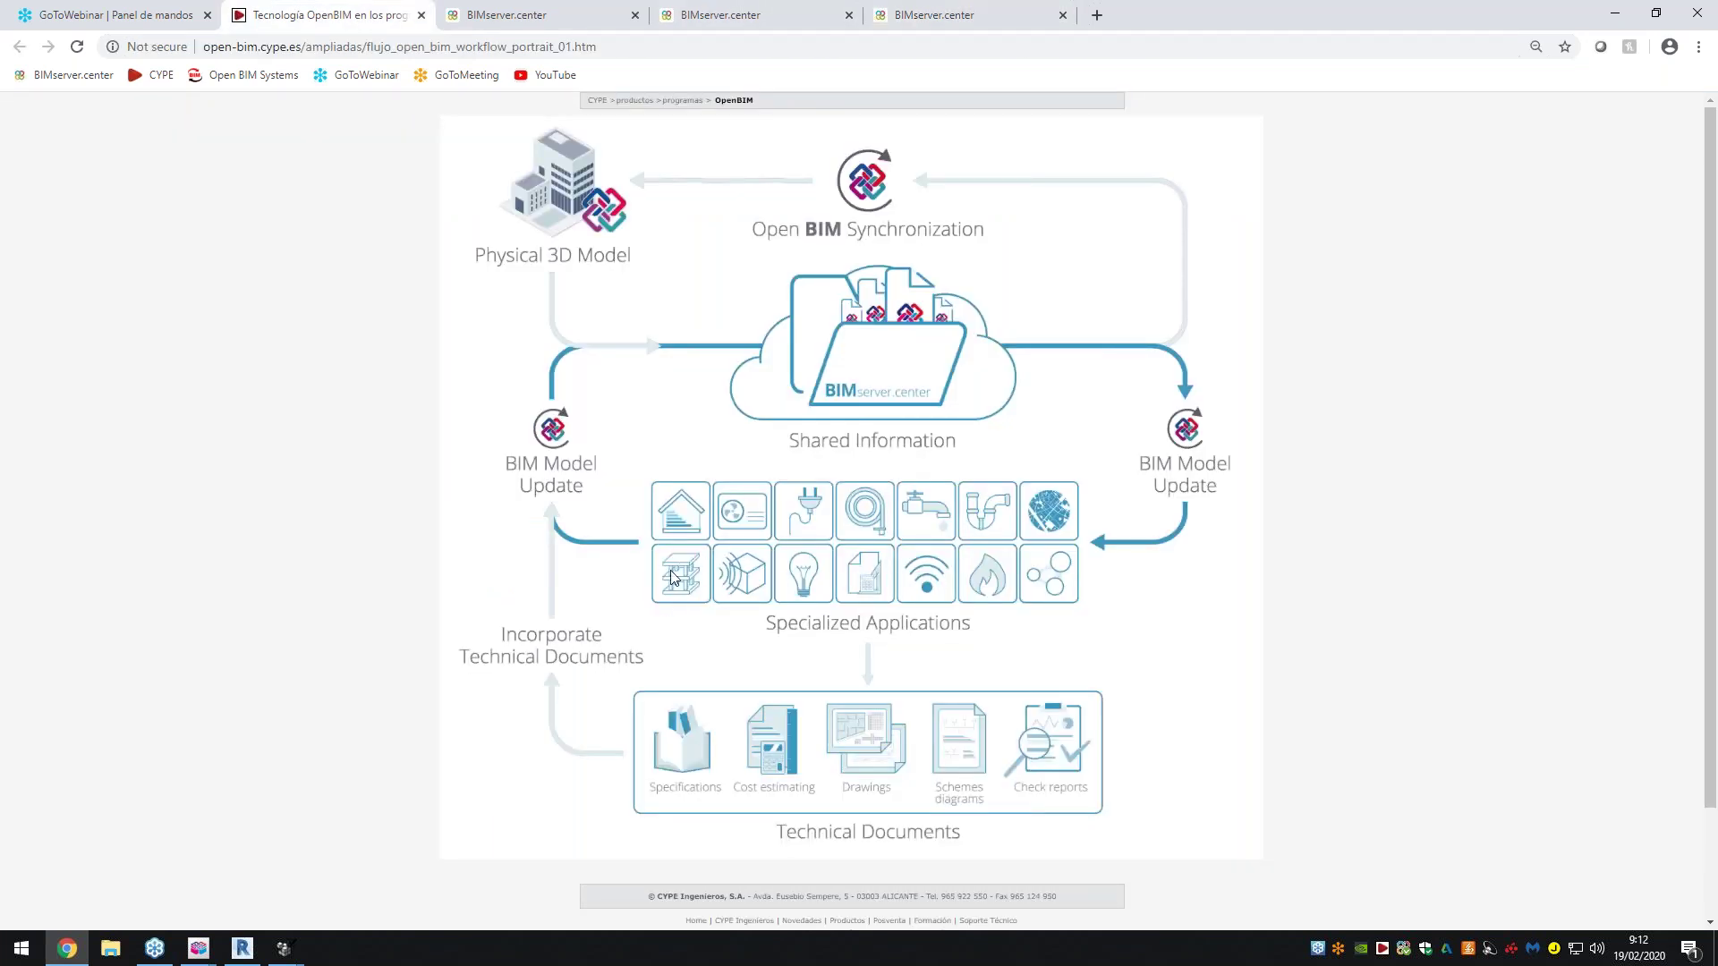
{"action": "left_click", "coordinate": [1023, 17]}
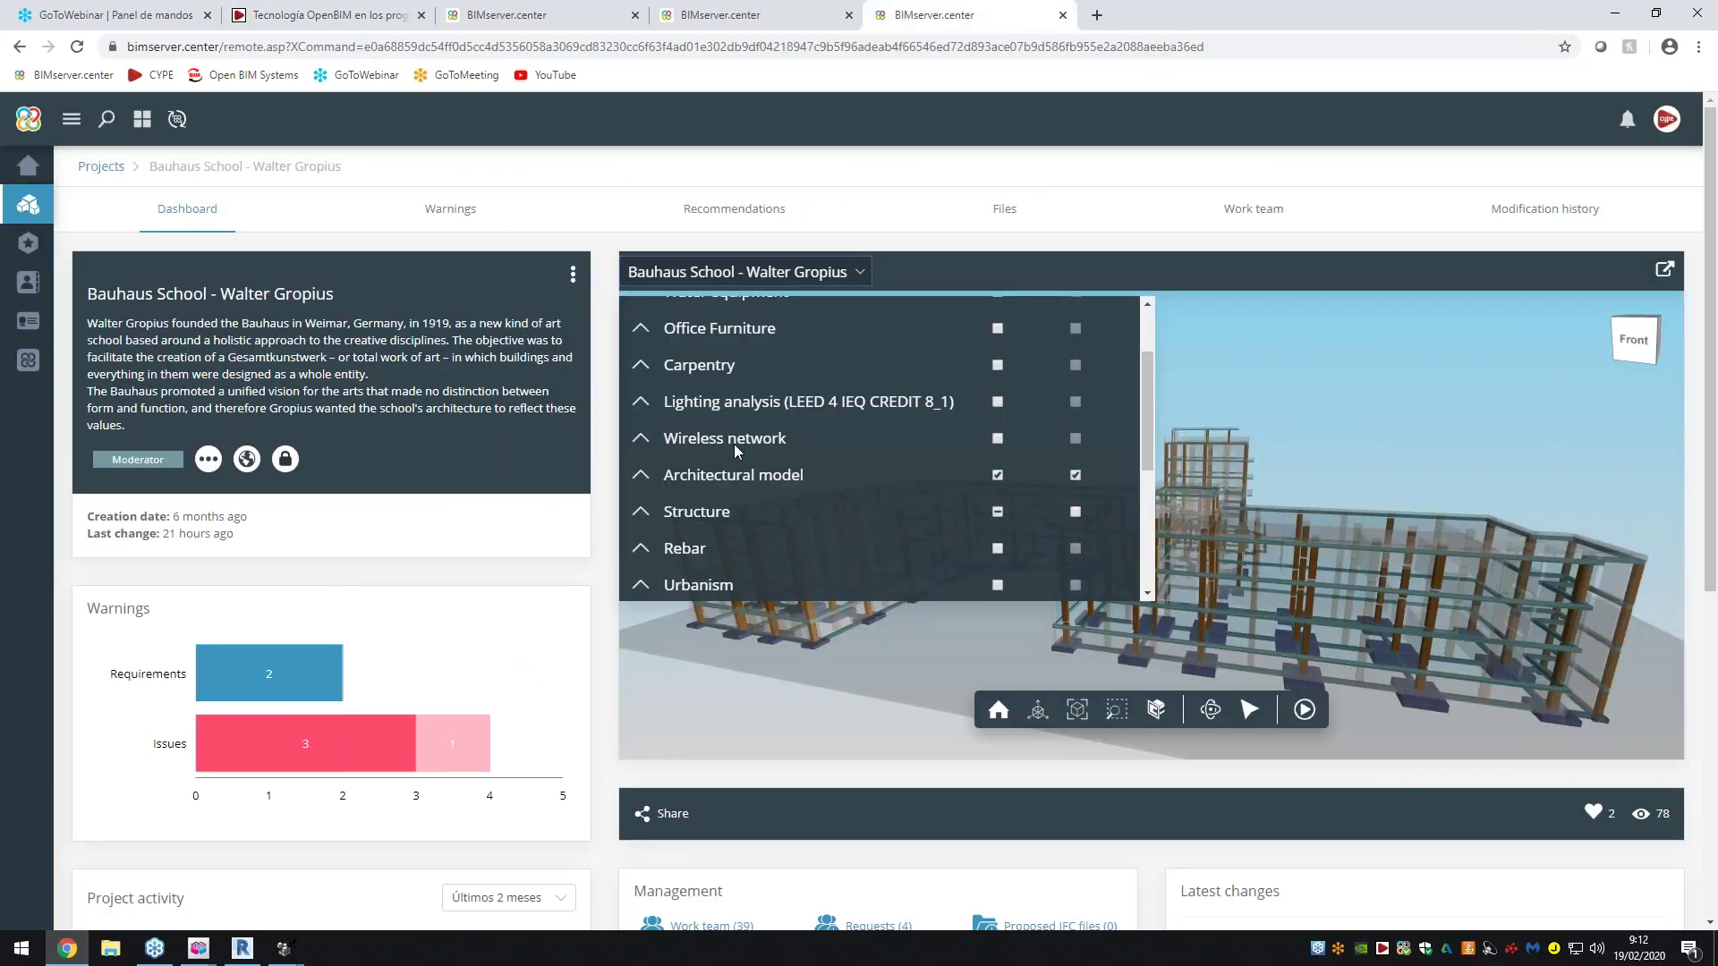
Scroll through the model layers, close the list, and show the project's warnings
{"action": "scroll", "coordinate": [755, 448], "scroll_direction": "up", "scroll_amount": 2}
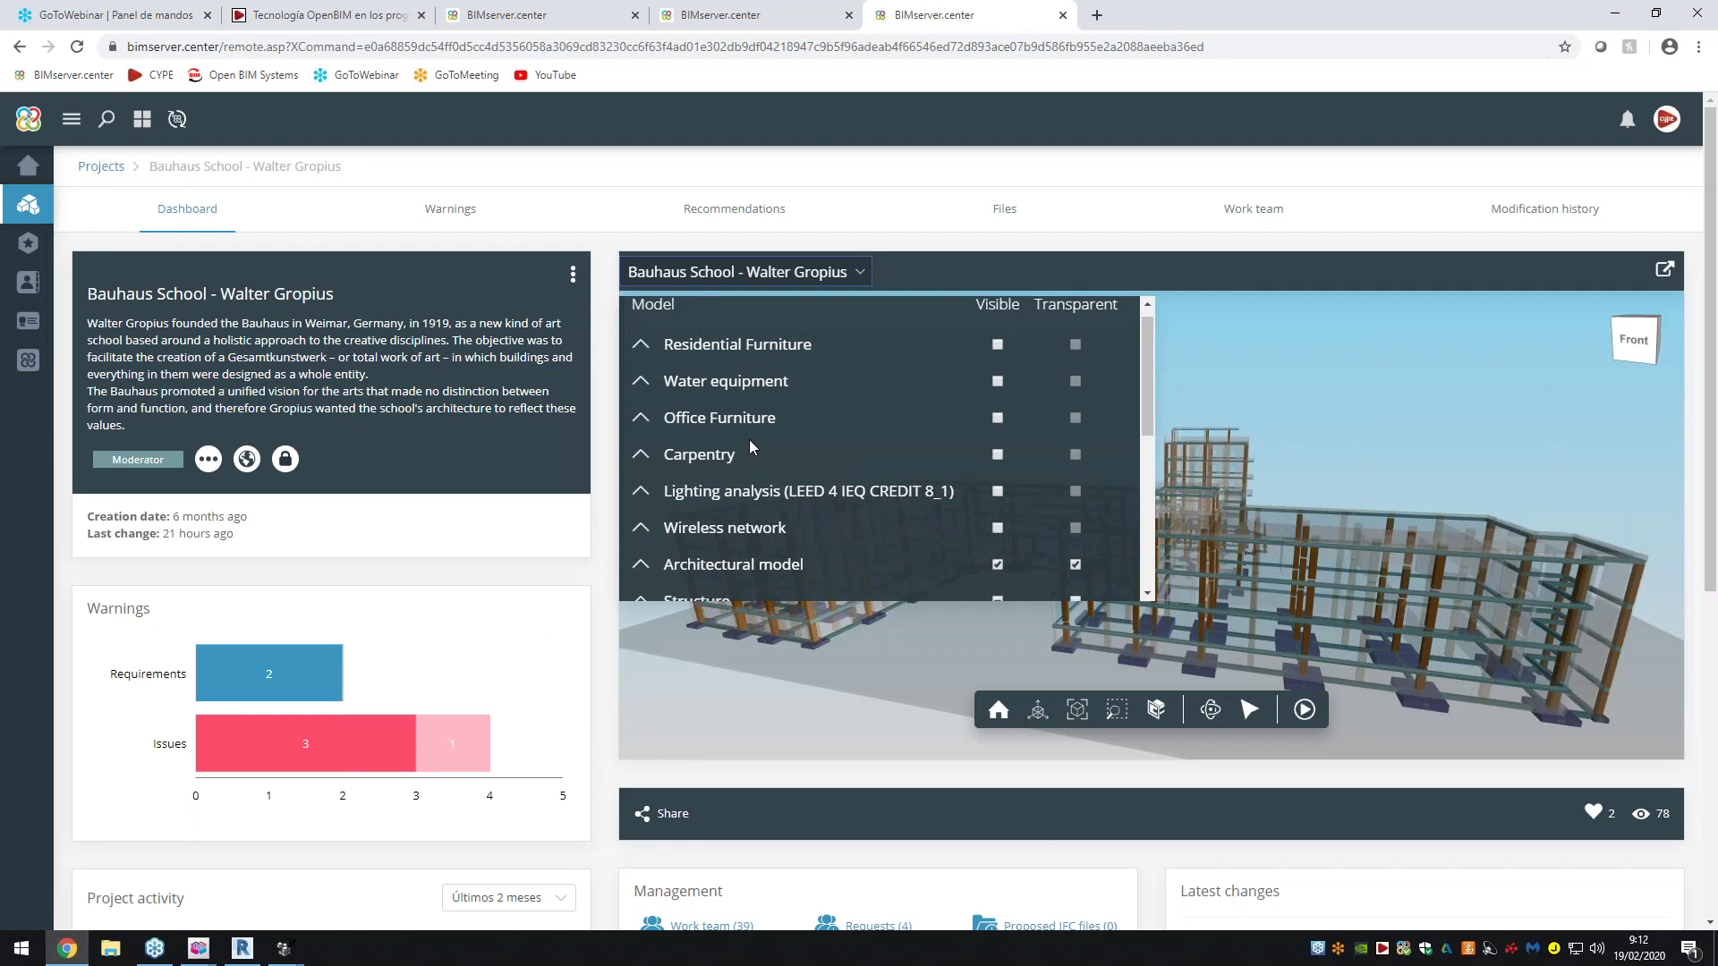
{"action": "scroll", "coordinate": [749, 445], "scroll_direction": "down", "scroll_amount": 2}
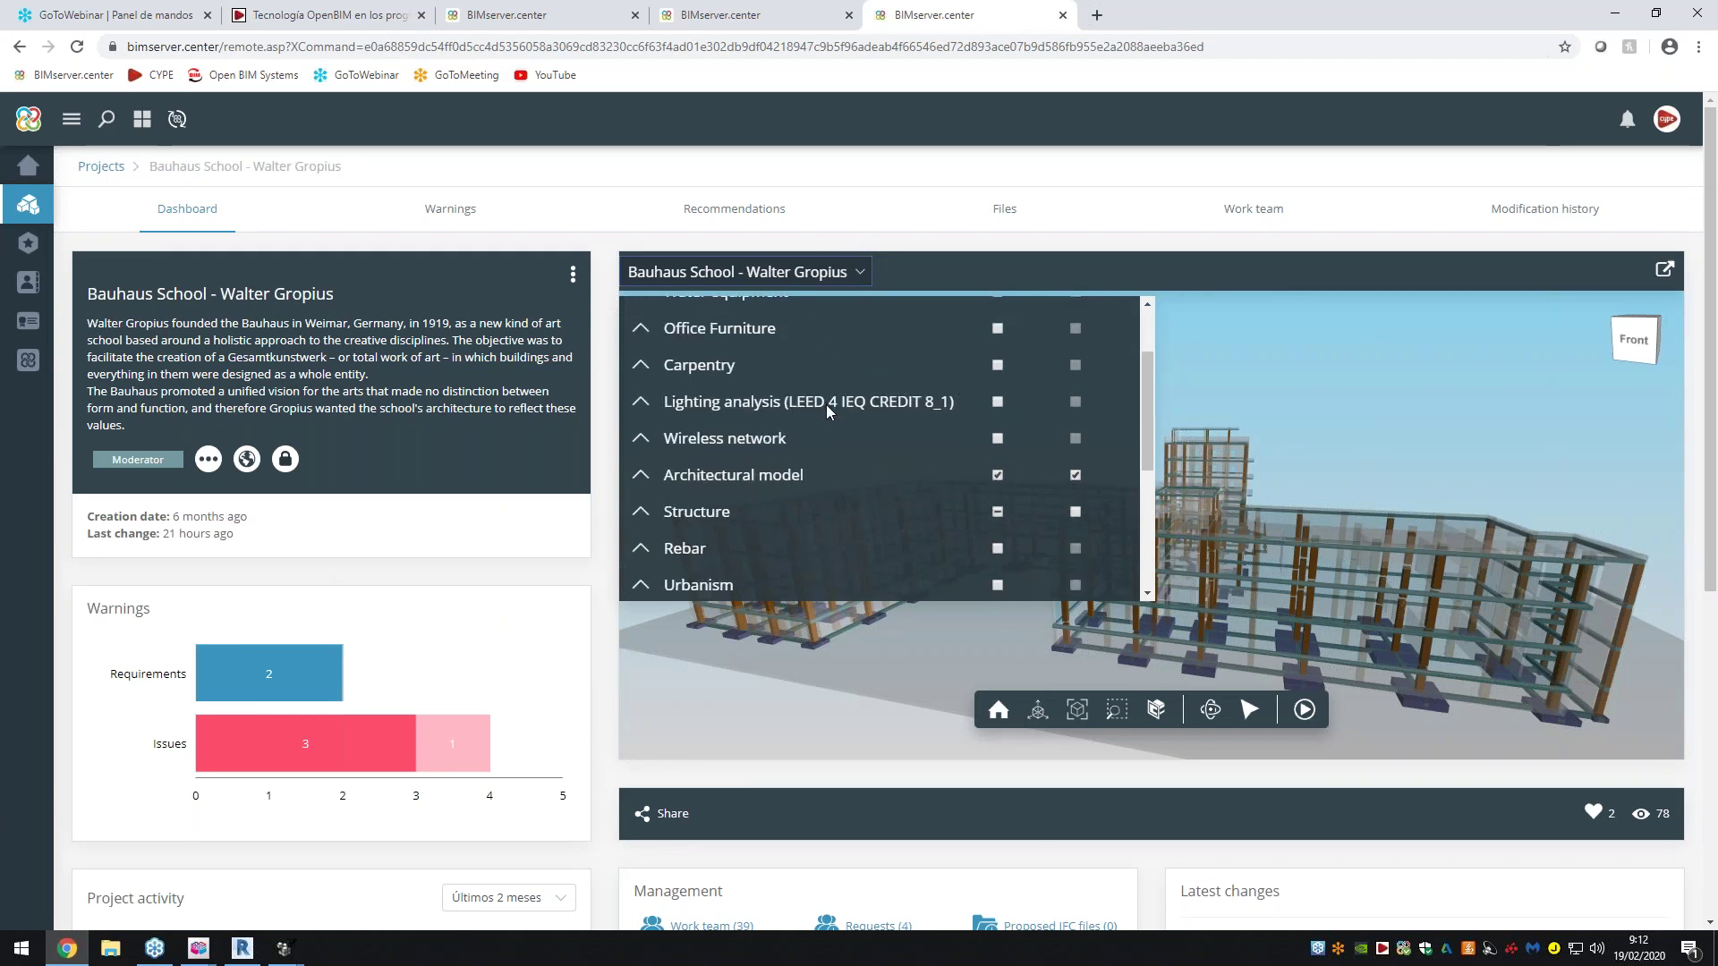
{"action": "scroll", "coordinate": [824, 412], "scroll_direction": "down", "scroll_amount": 2}
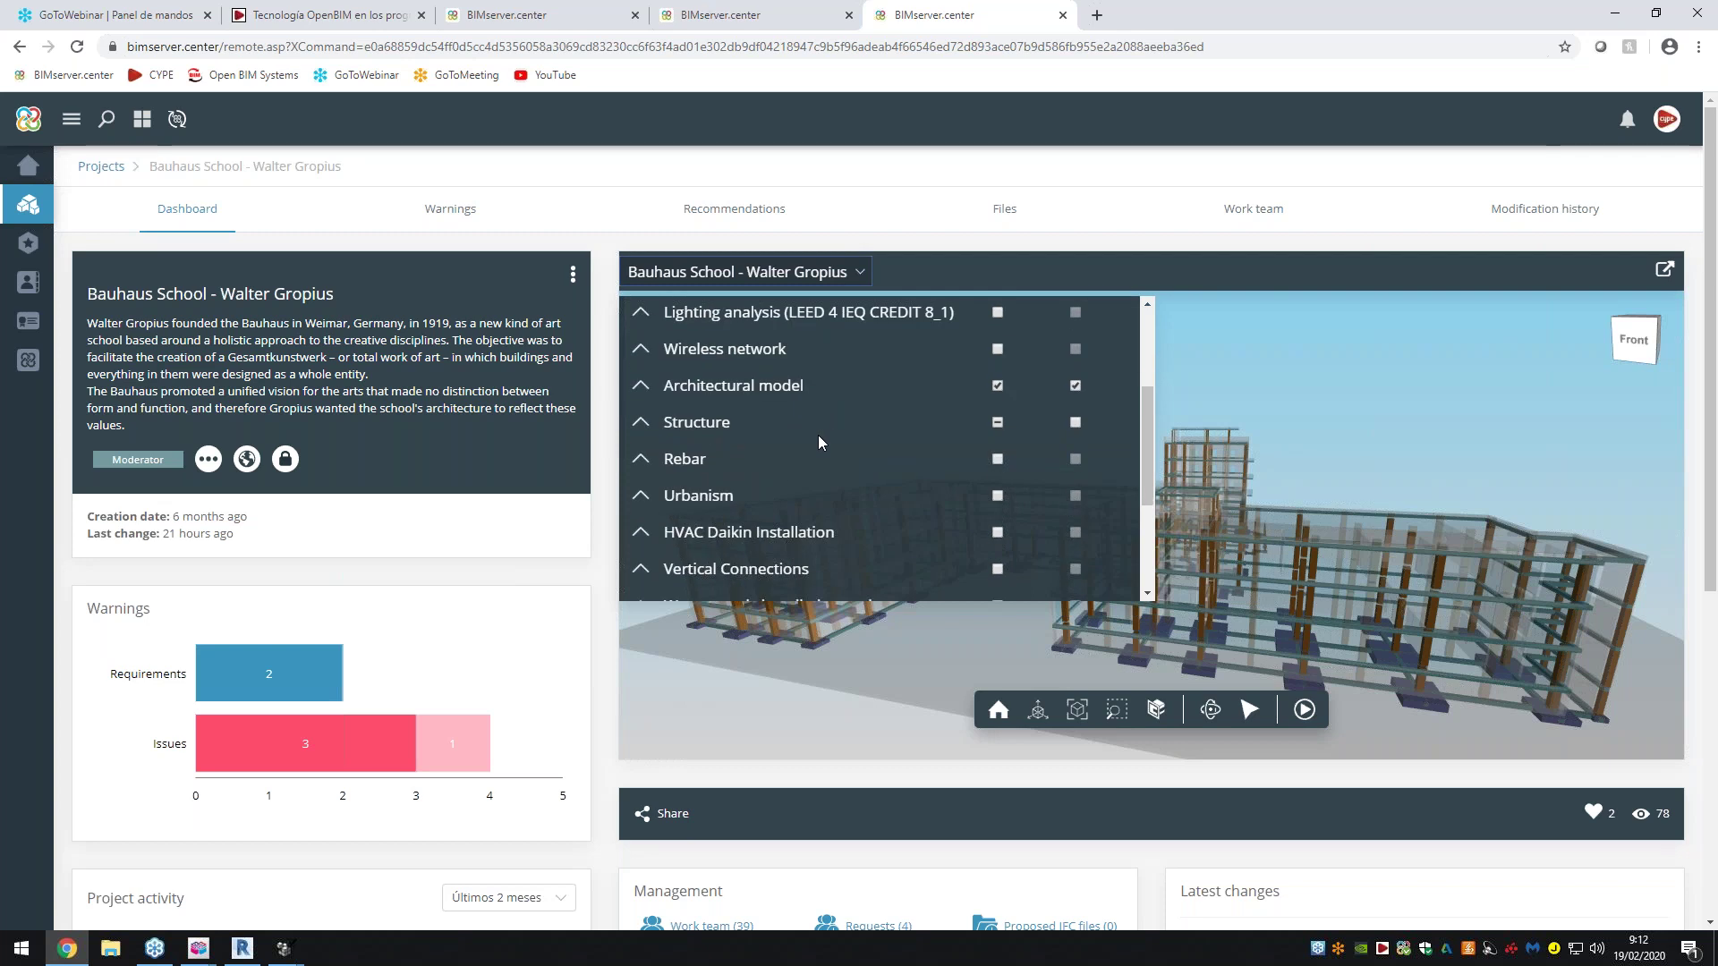
{"action": "scroll", "coordinate": [794, 462], "scroll_direction": "down", "scroll_amount": 4}
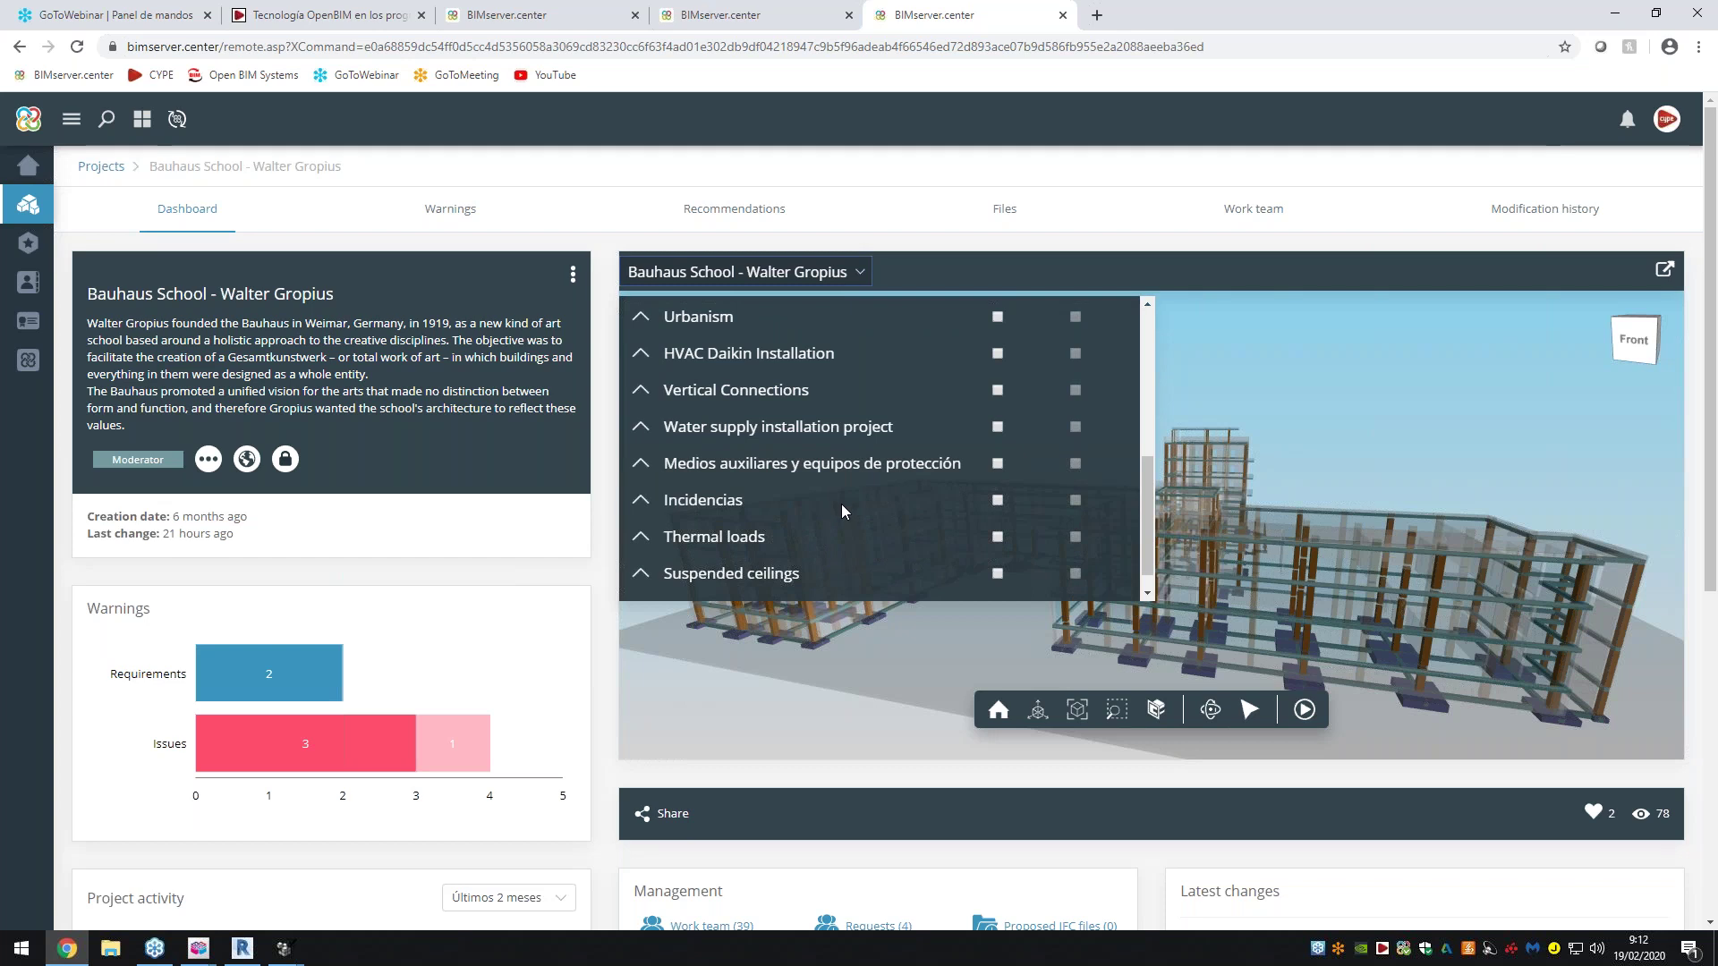
{"action": "scroll", "coordinate": [841, 503], "scroll_direction": "down", "scroll_amount": 1}
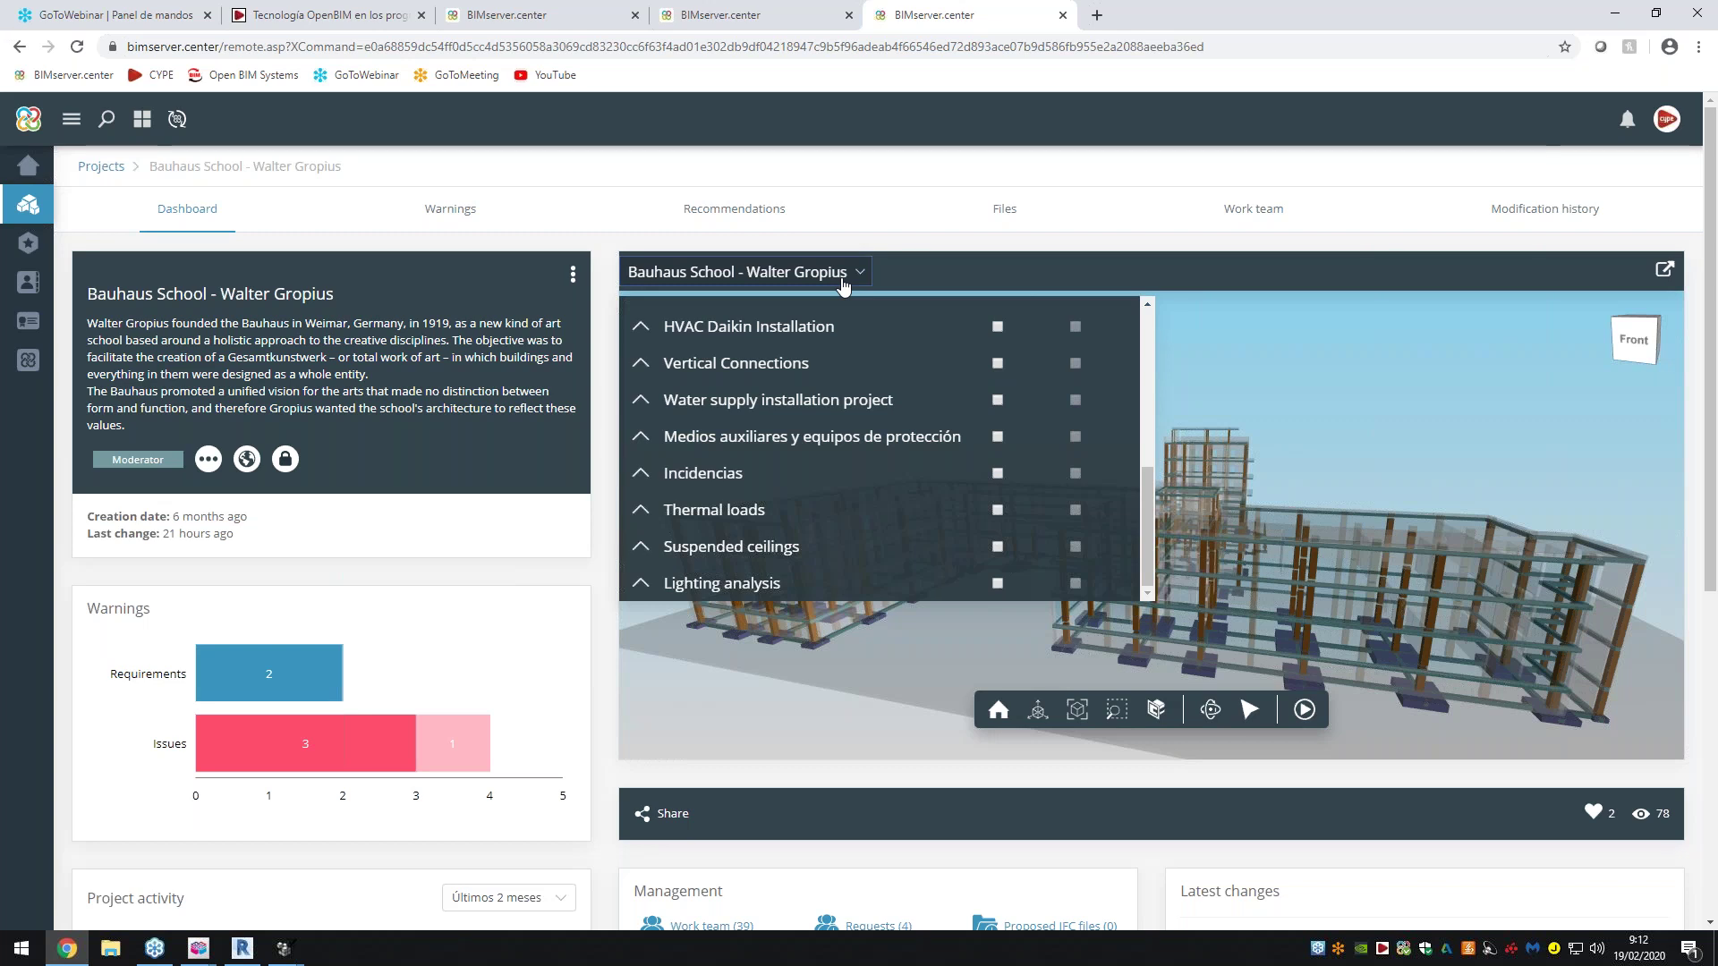
{"action": "left_click", "coordinate": [846, 277]}
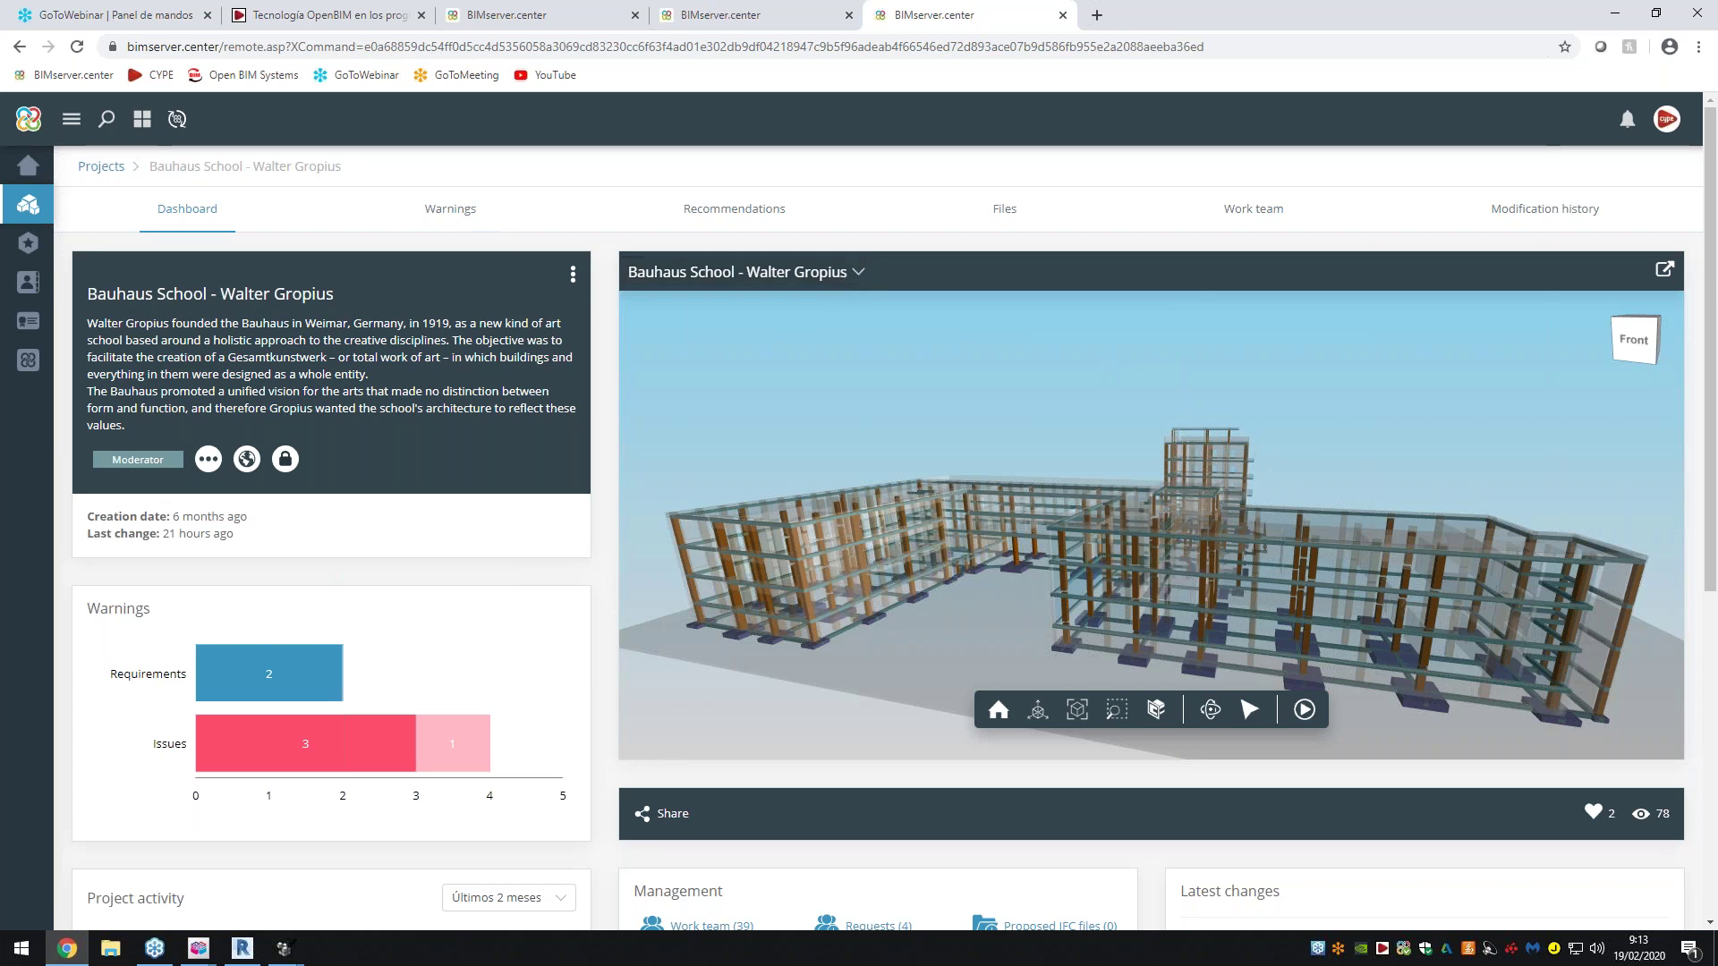
{"action": "left_click", "coordinate": [456, 210]}
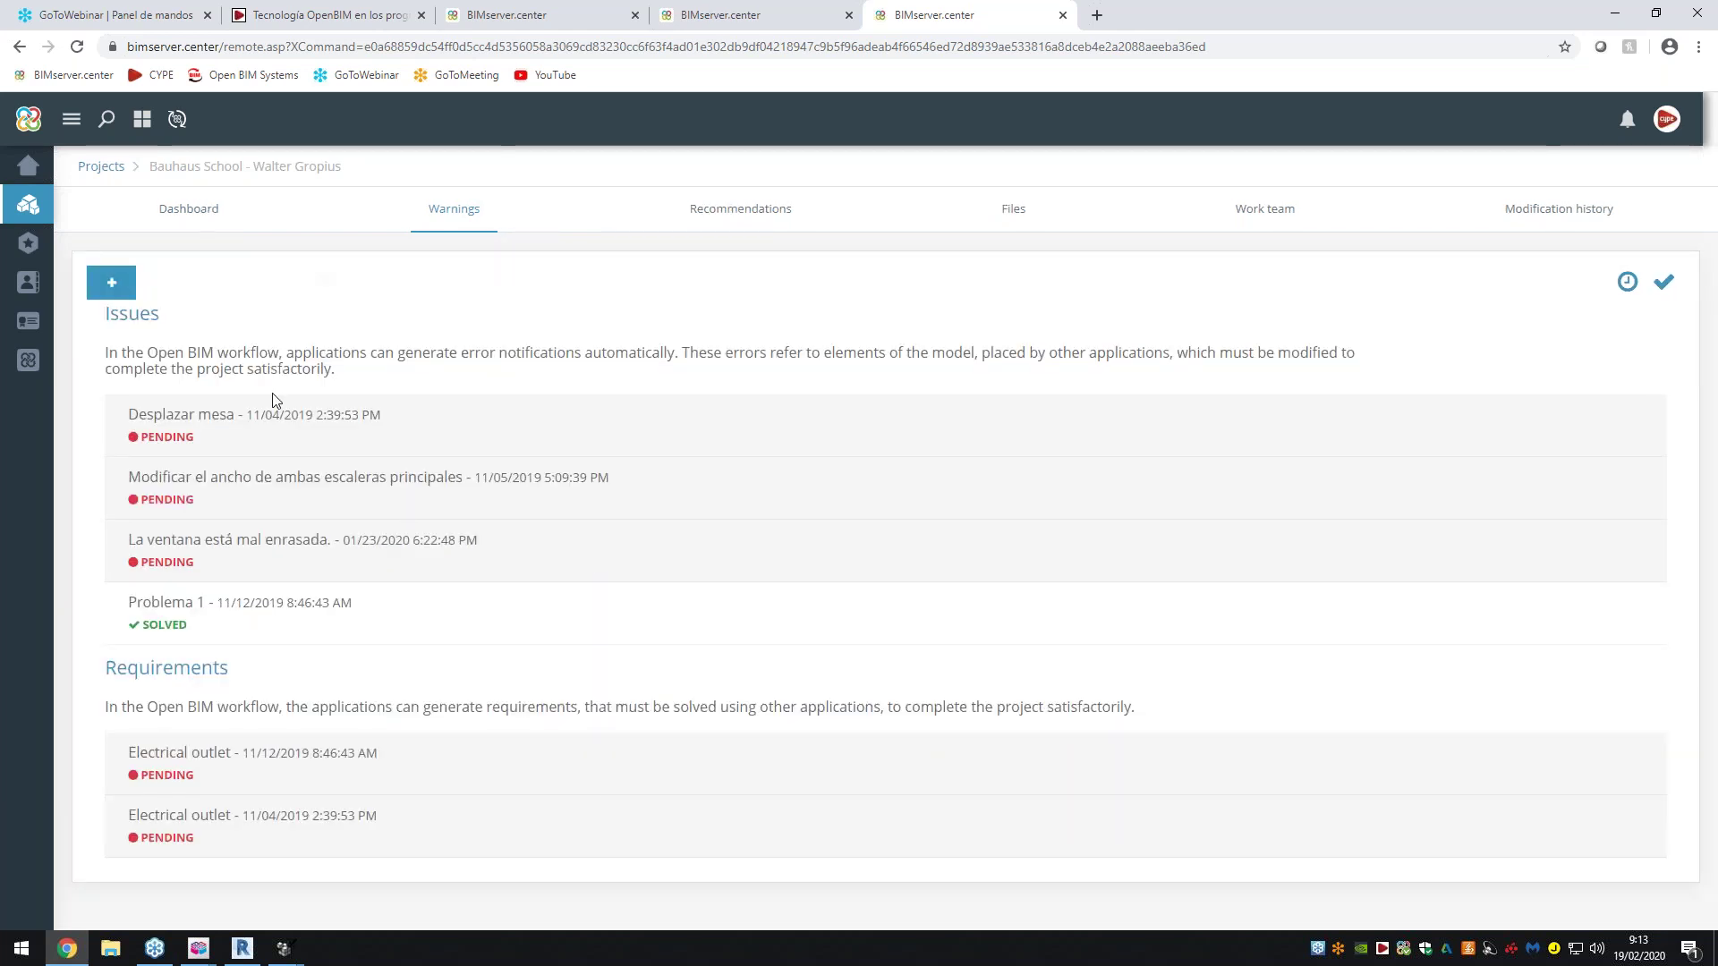
Sort the project files by name and show Carpentry.ifc's details (3 associated files, 49 Mb)
{"action": "left_click", "coordinate": [1029, 220]}
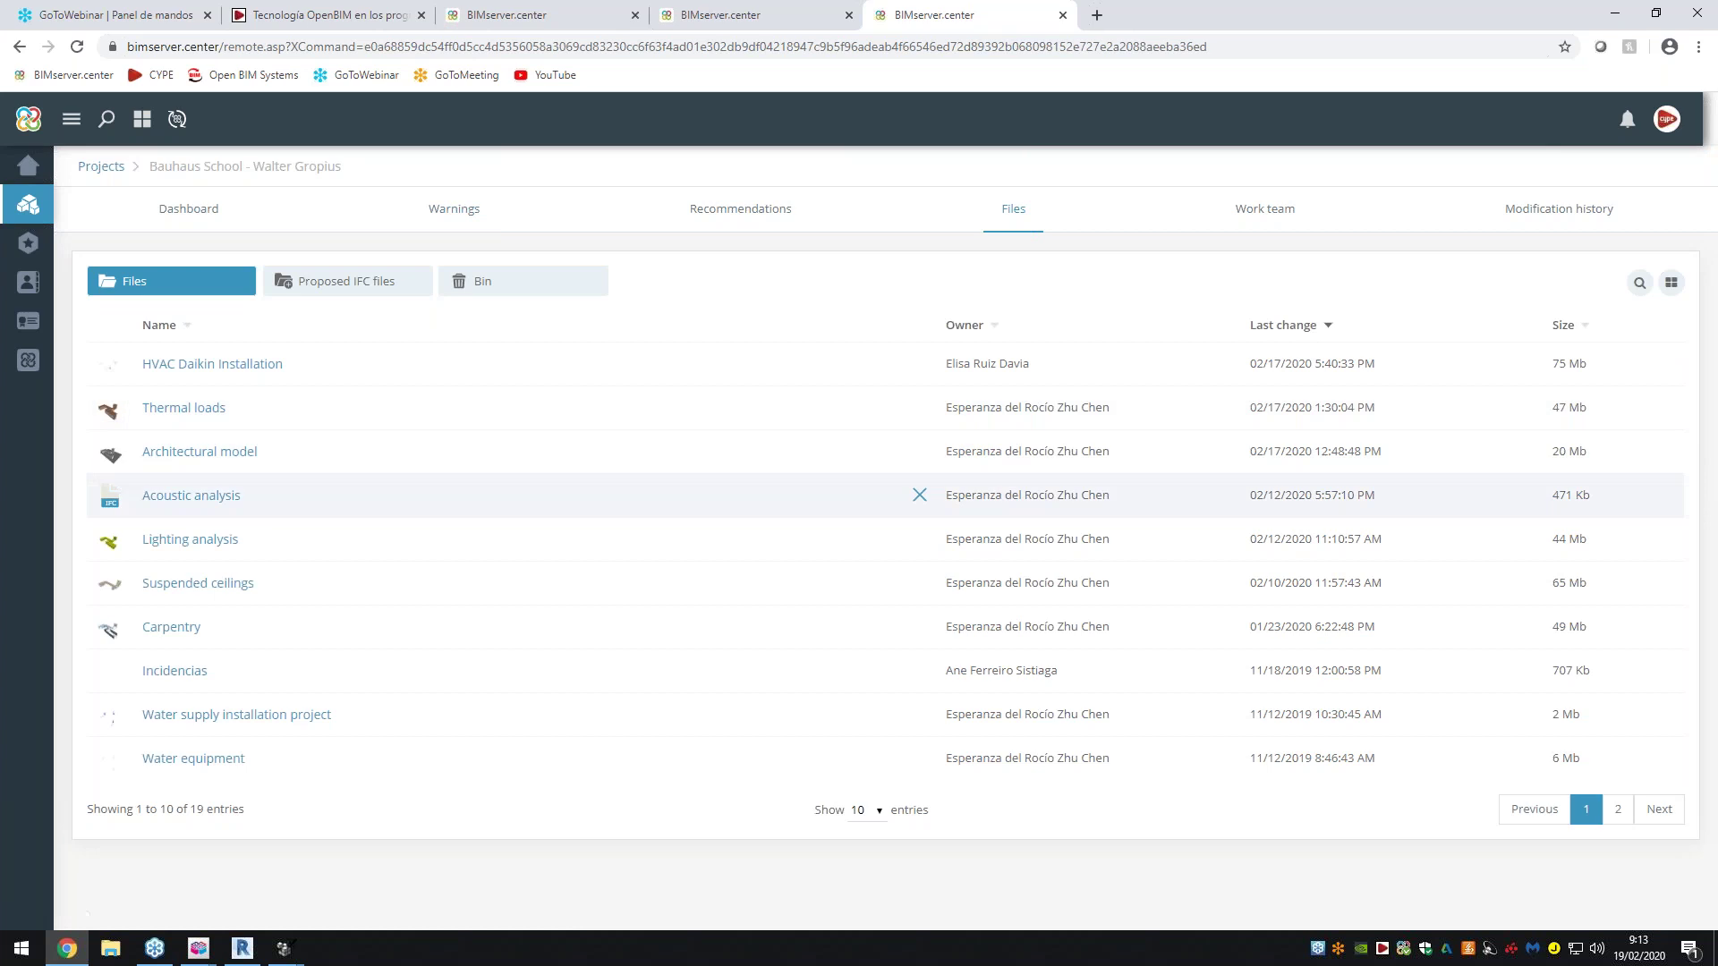
{"action": "left_click", "coordinate": [159, 325]}
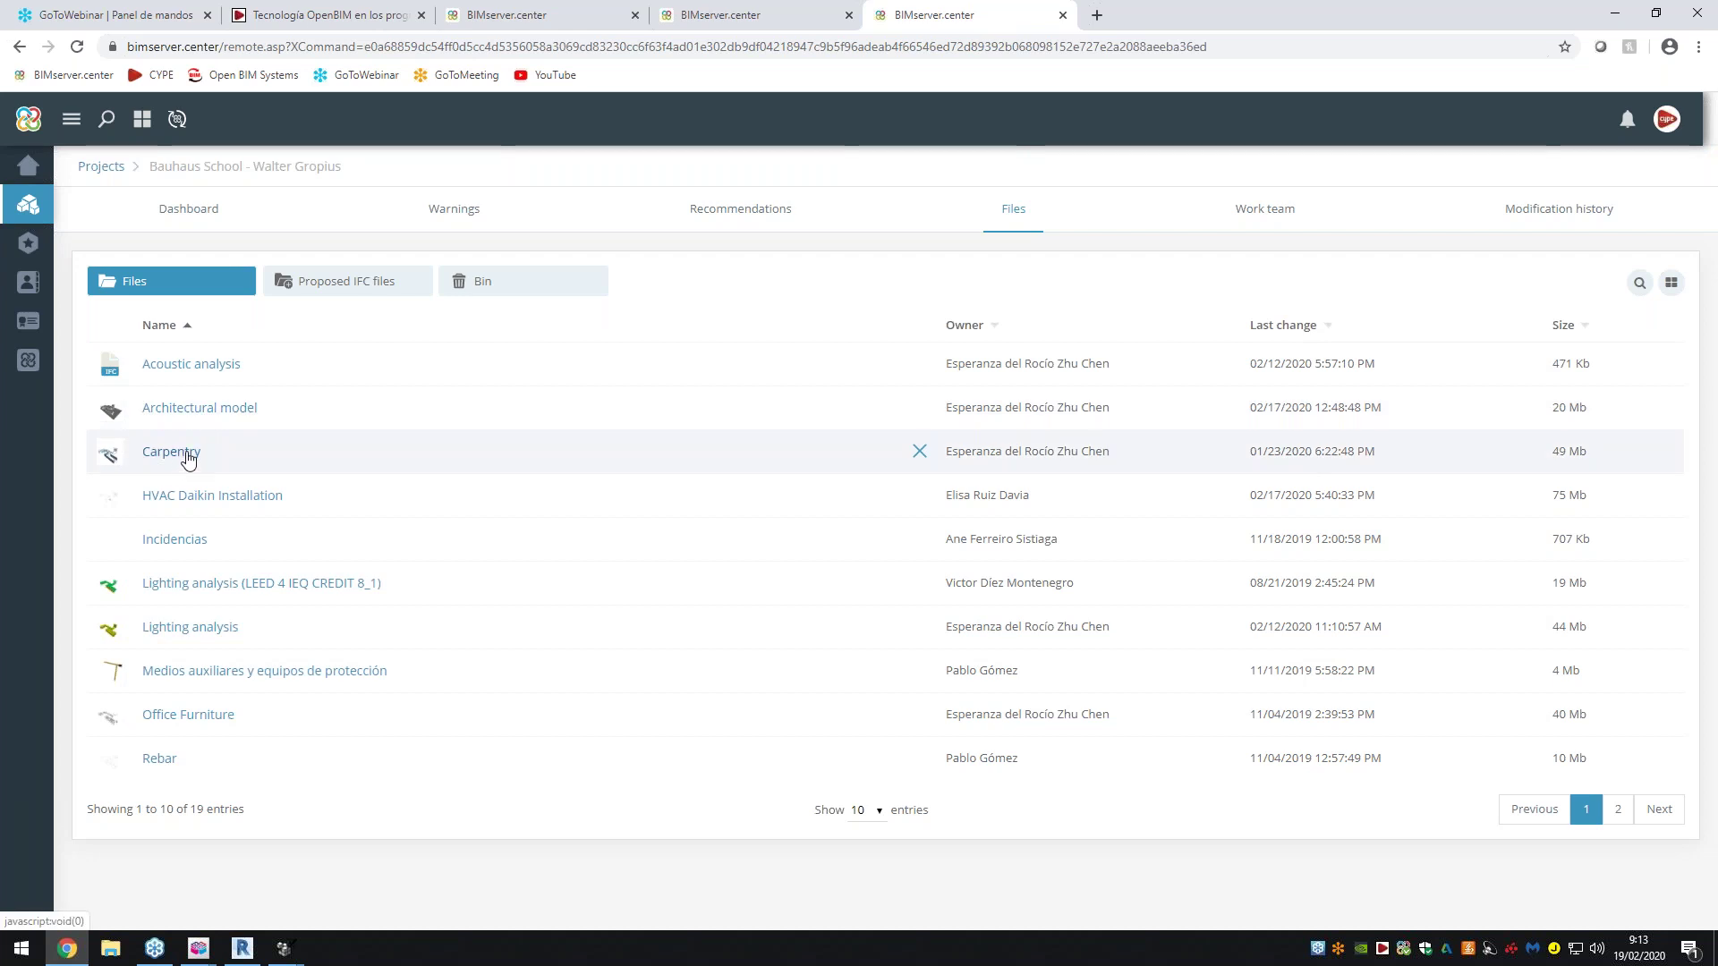
{"action": "left_click", "coordinate": [197, 456]}
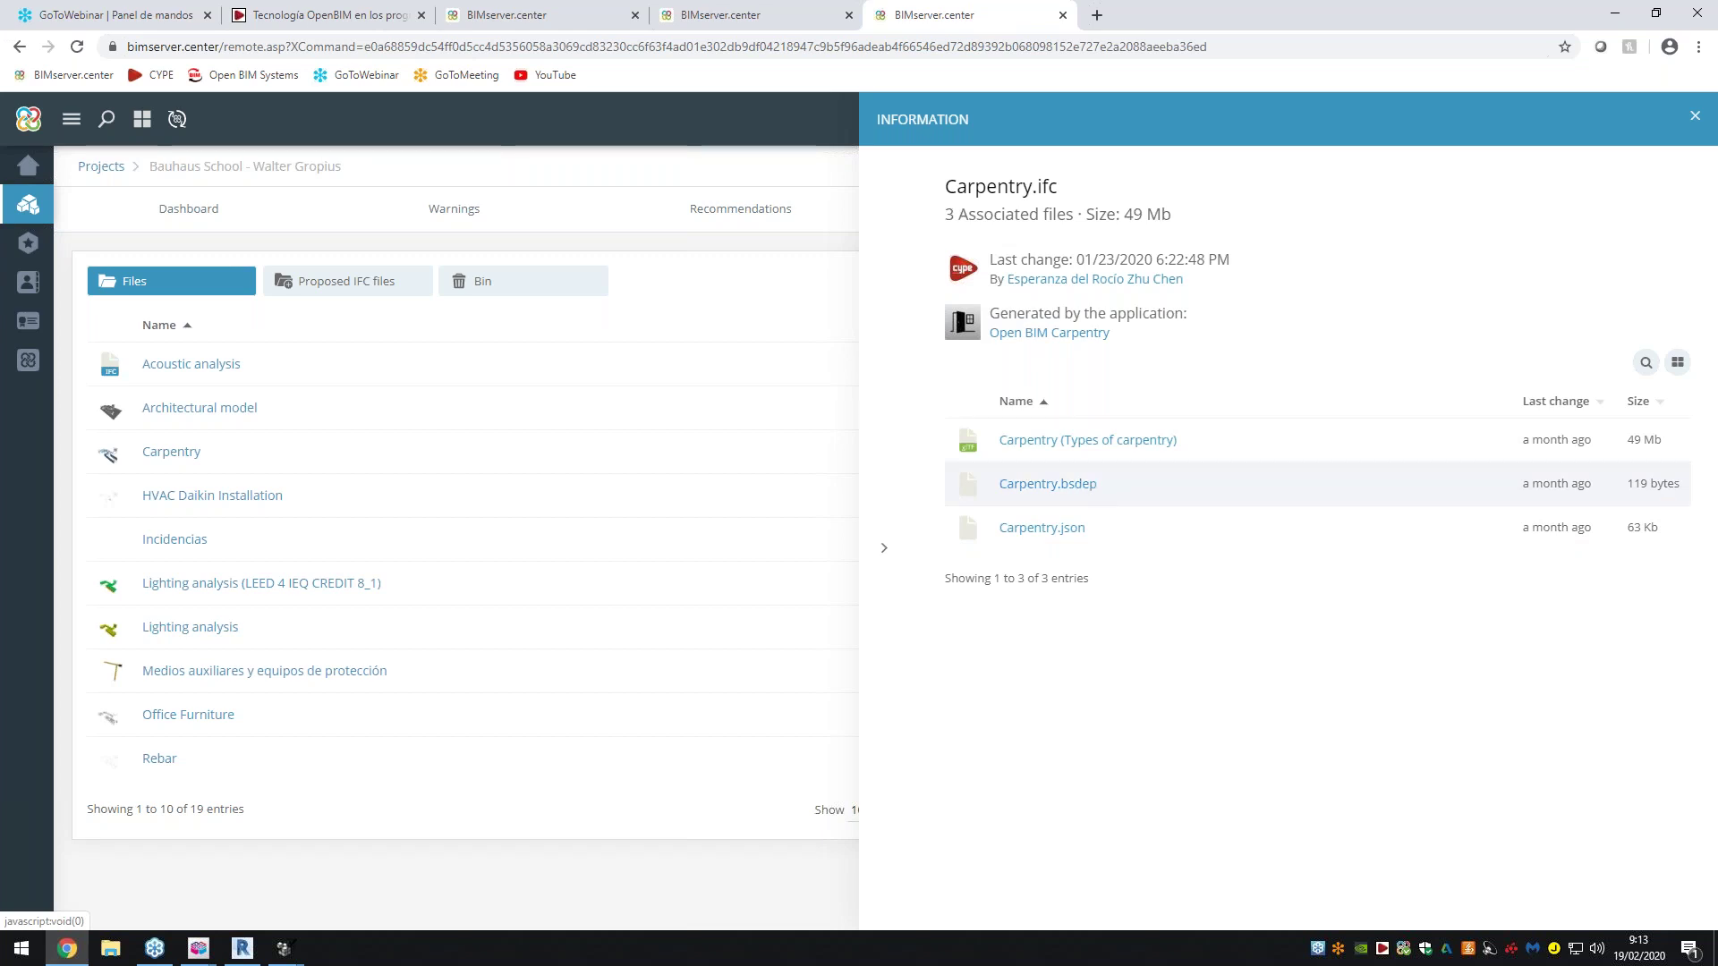
Close the Carpentry details and review the Office Furniture file's information
{"action": "left_click", "coordinate": [884, 548]}
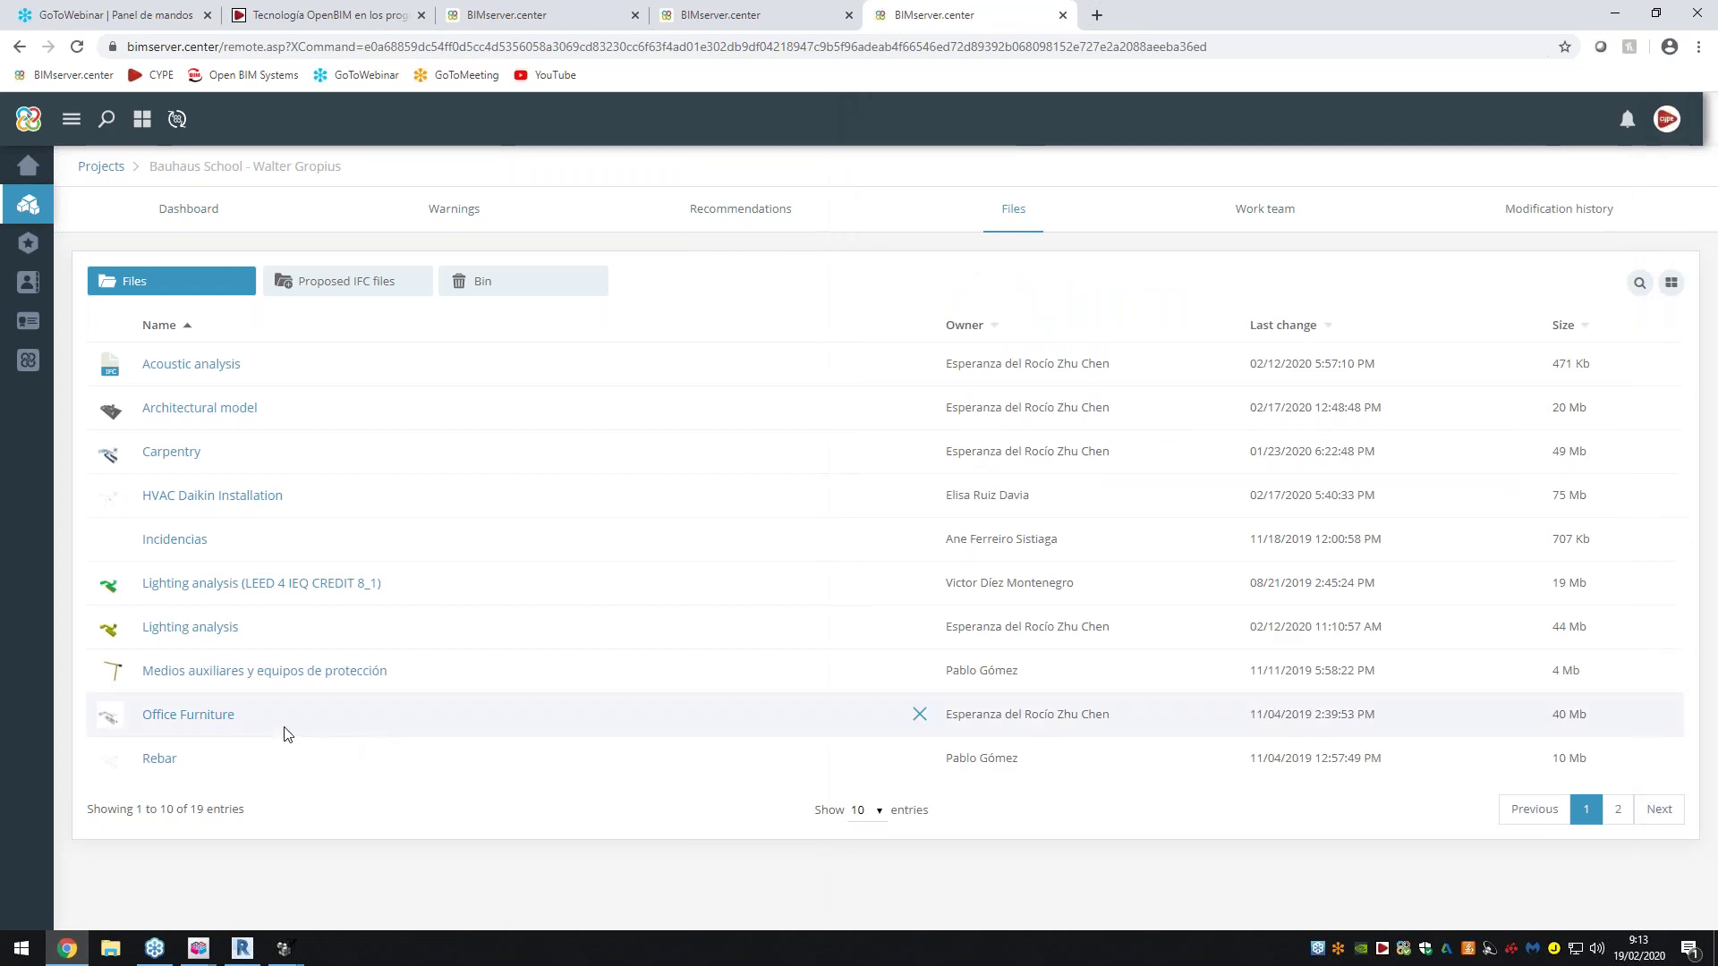
{"action": "left_click", "coordinate": [213, 721]}
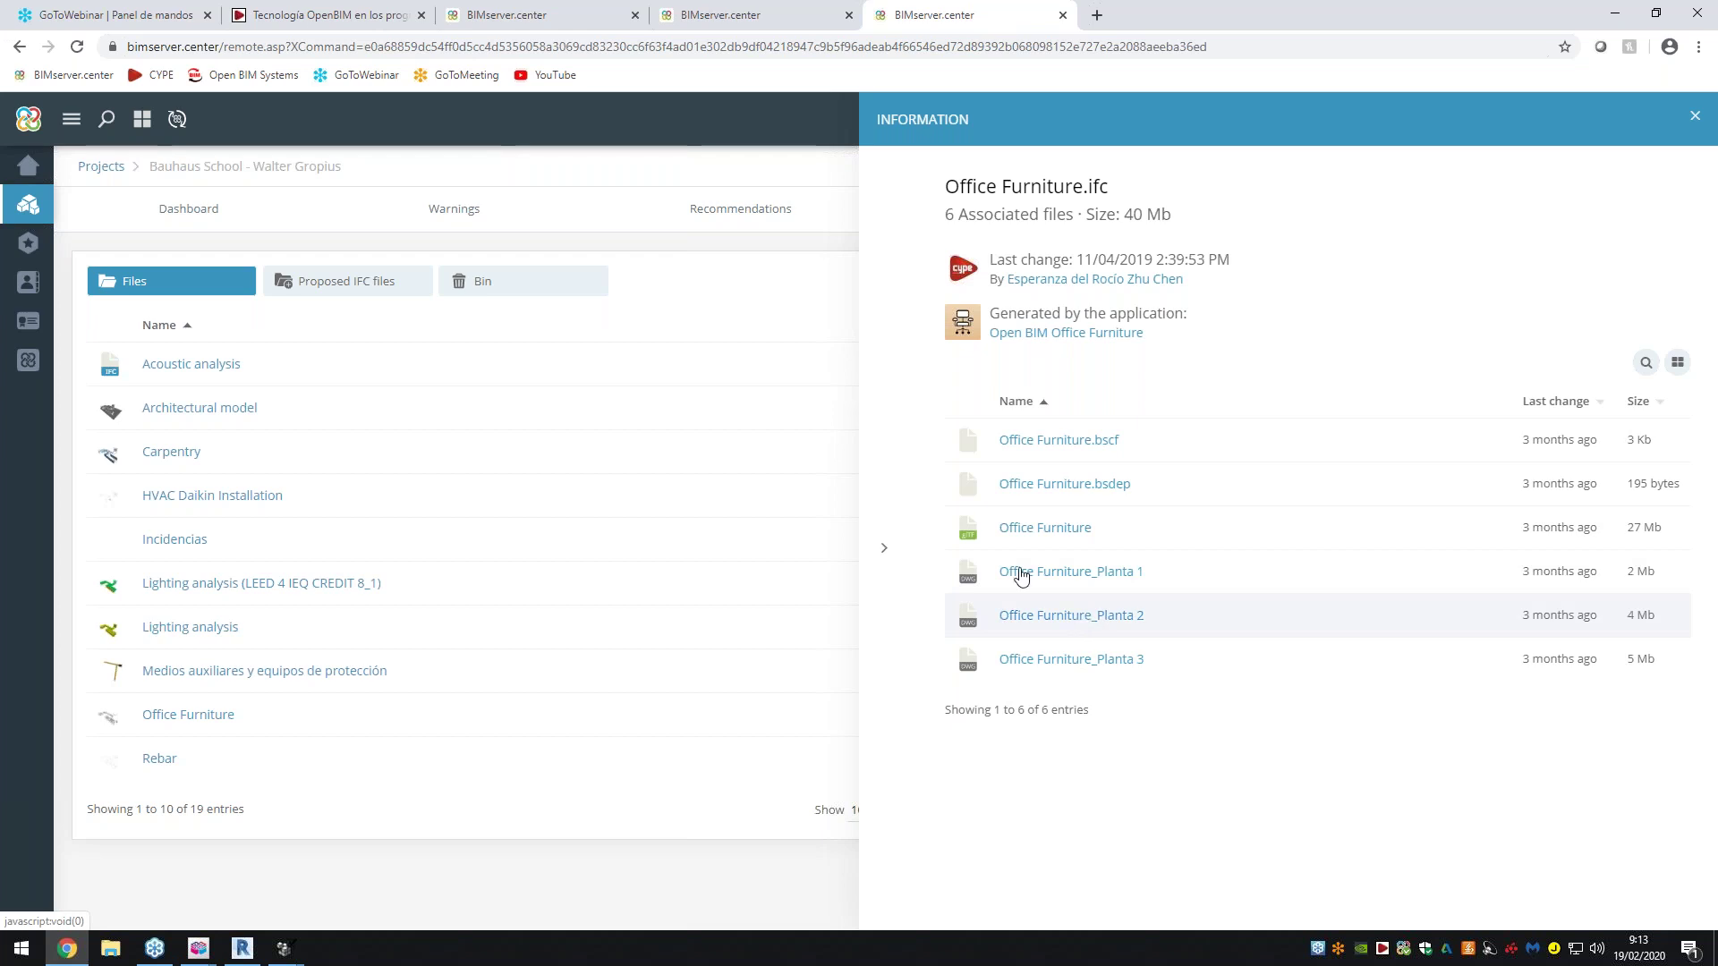
{"action": "left_click", "coordinate": [884, 555]}
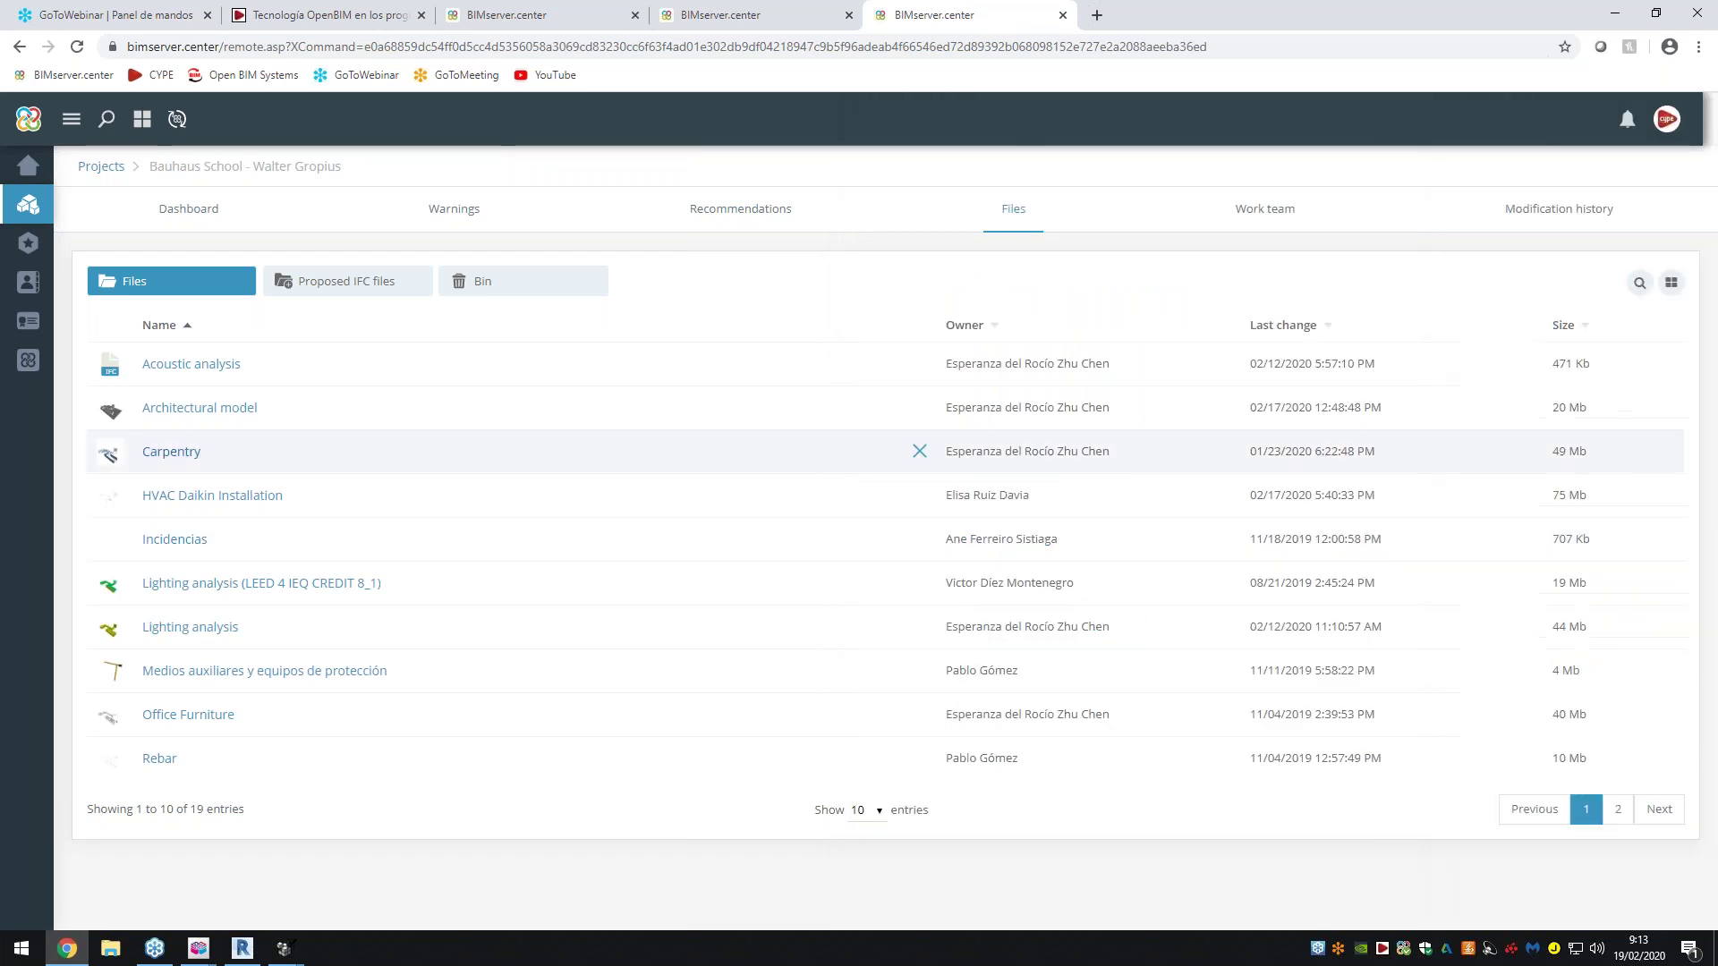
Page through Architectural model.ifc's 12 associated files, then close the panel
{"action": "left_click", "coordinate": [220, 407]}
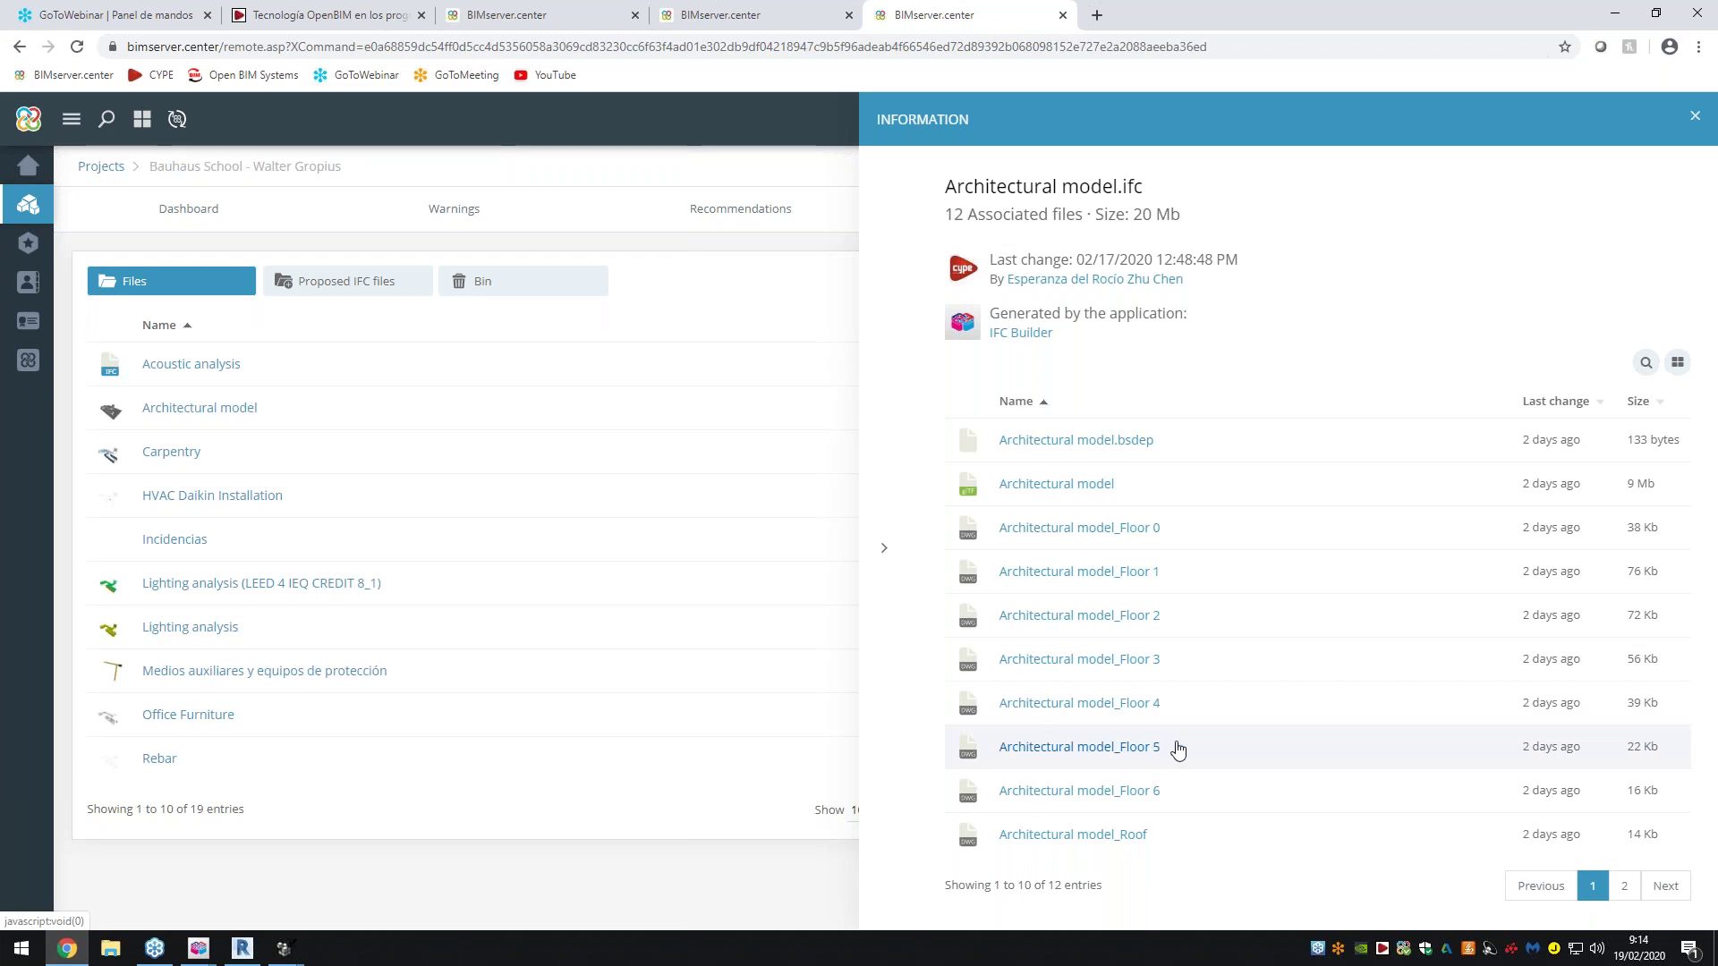
{"action": "left_click", "coordinate": [1622, 891]}
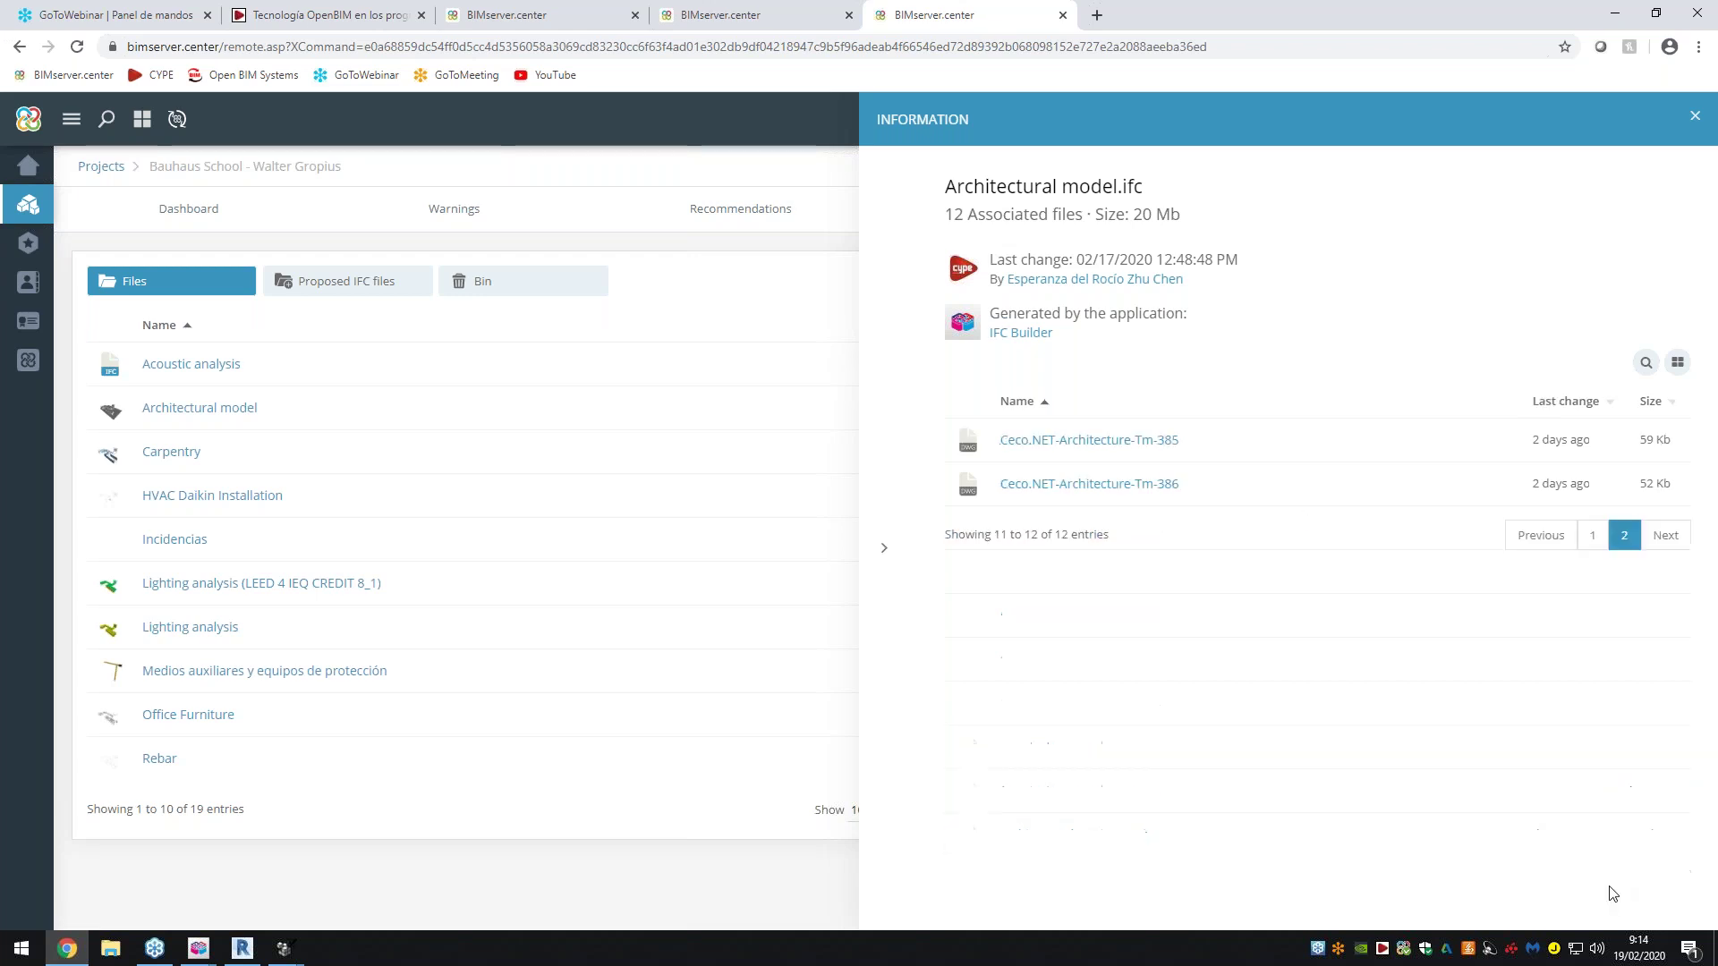
{"action": "left_click", "coordinate": [1591, 535]}
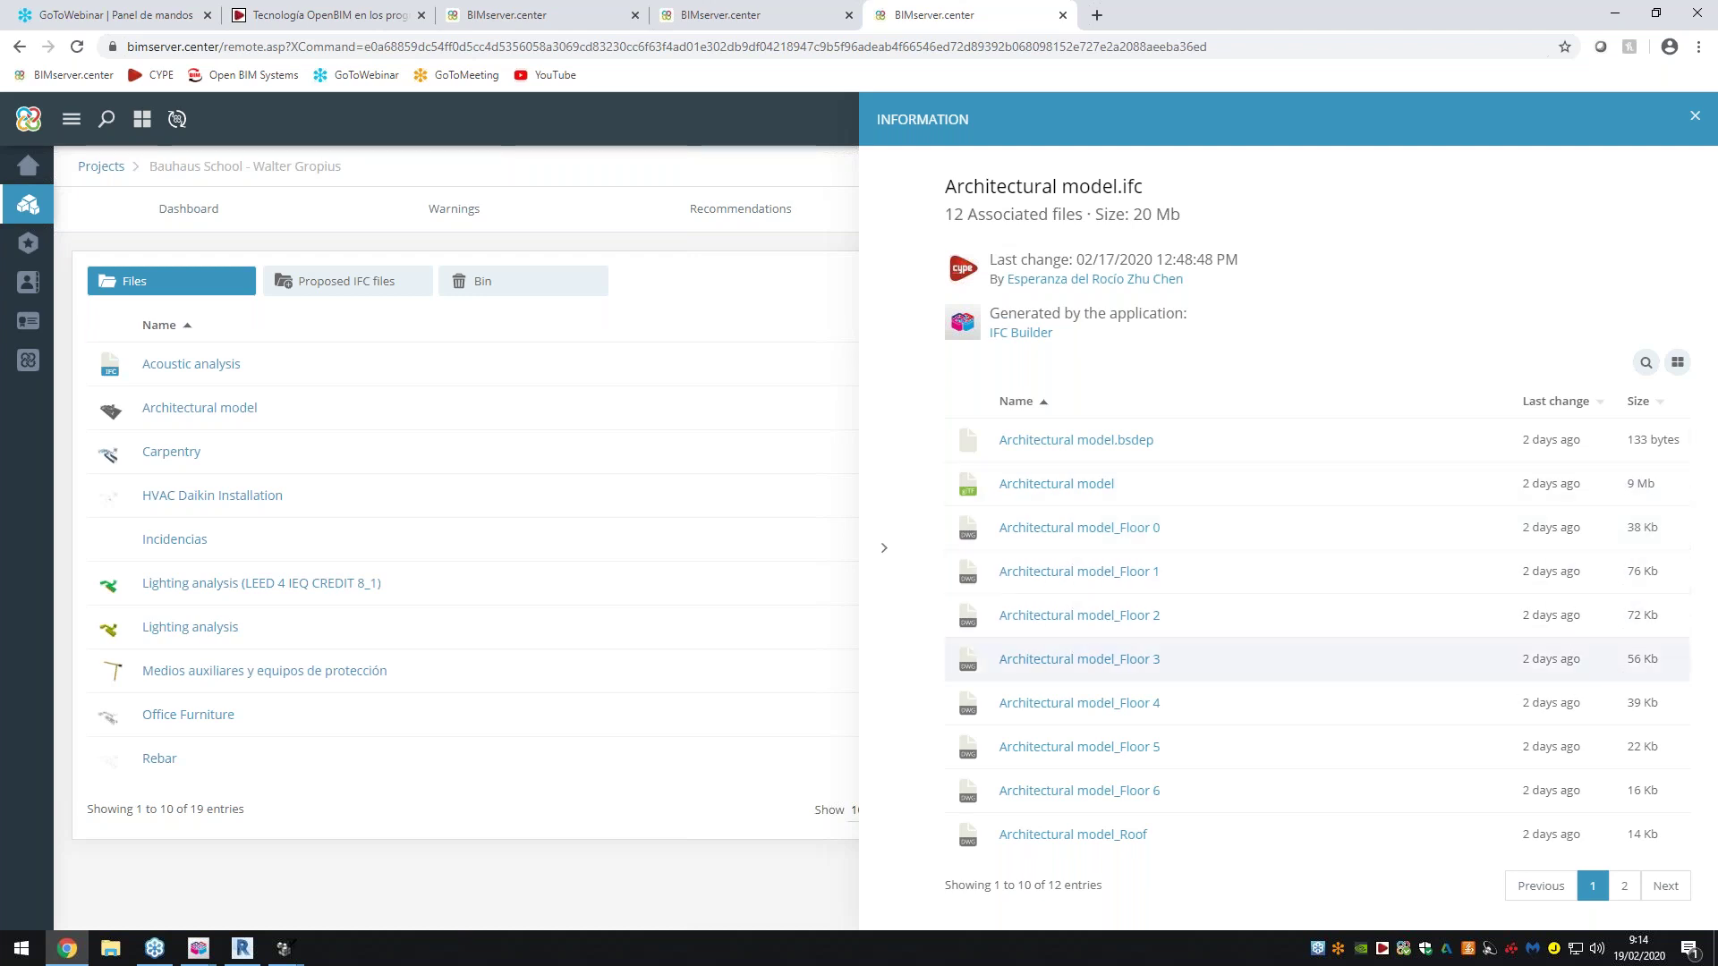
{"action": "left_click", "coordinate": [882, 562]}
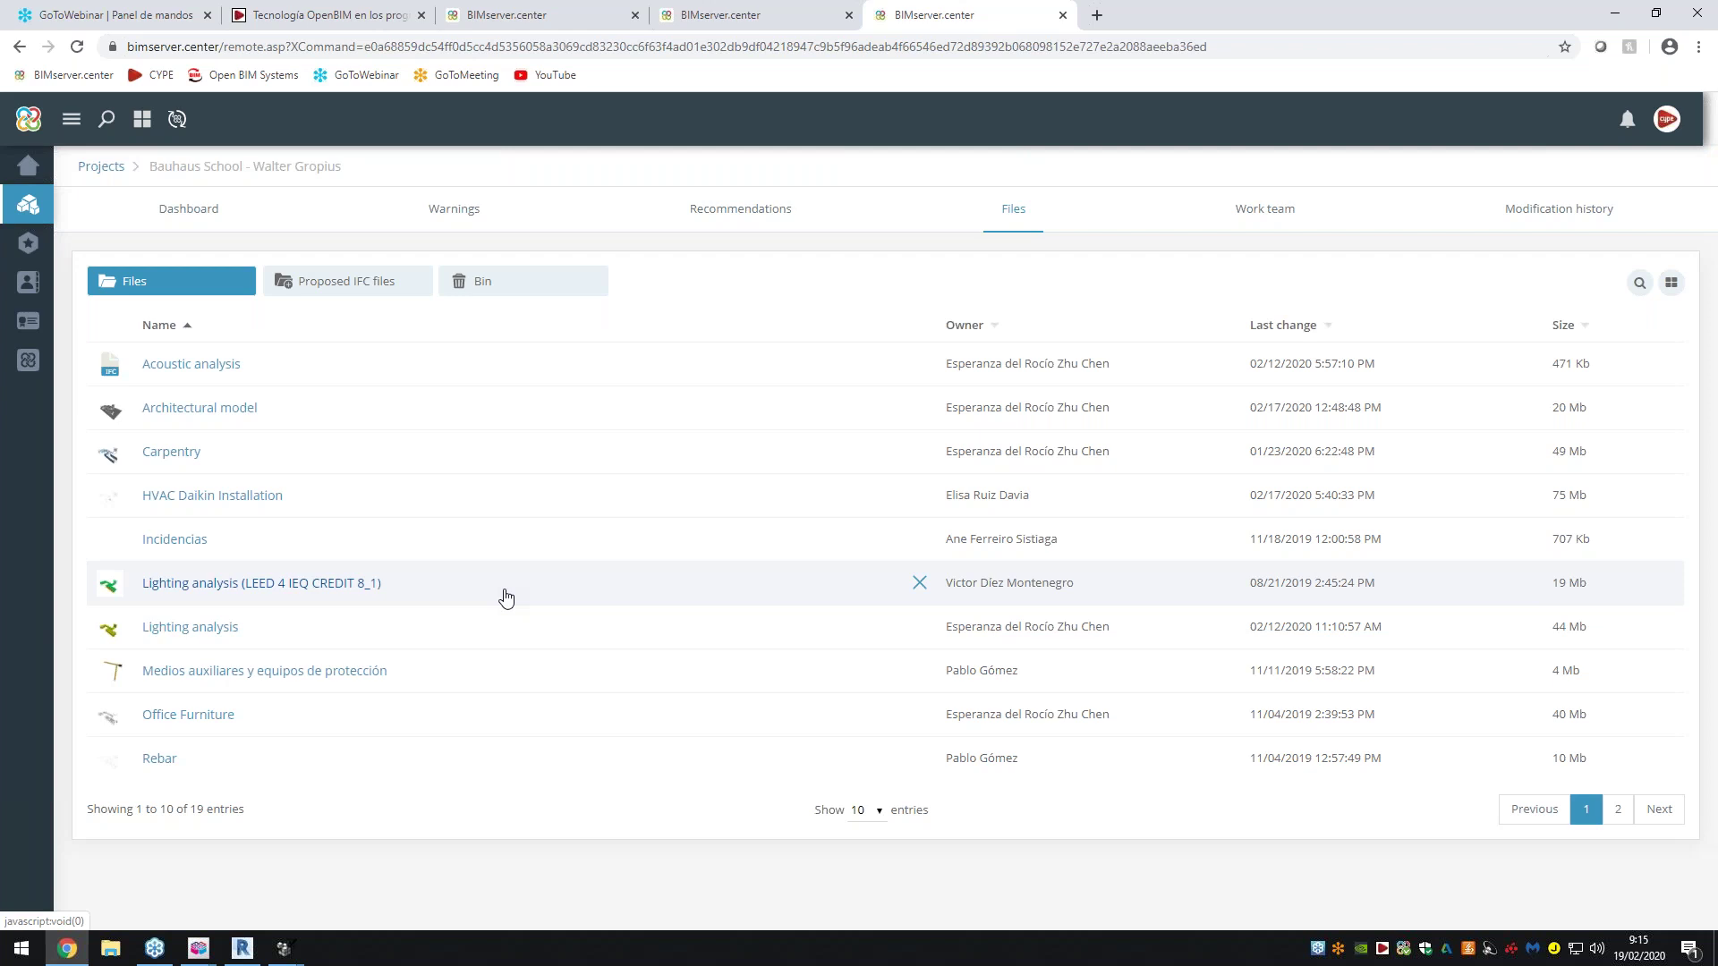
Keep ten files per page, then return to the 'Tecnología OpenBIM' workflow diagram tab
{"action": "left_click", "coordinate": [879, 811]}
{"action": "left_click", "coordinate": [881, 816]}
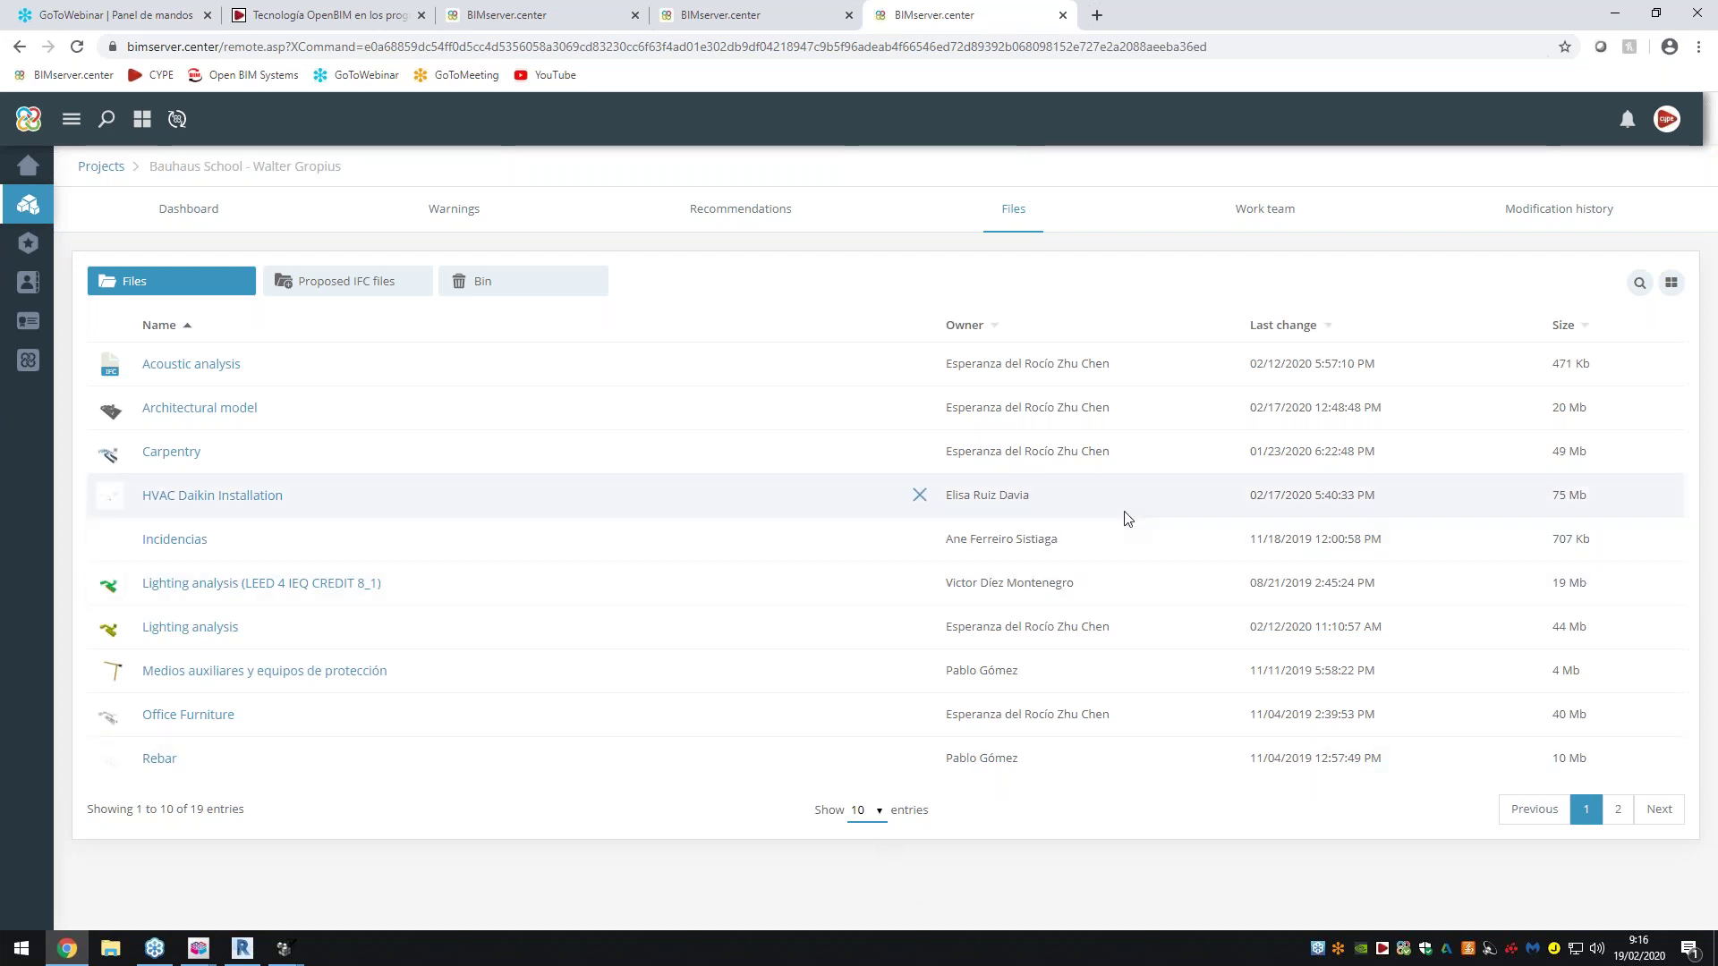
{"action": "key", "text": "ctrl+Page_Up"}
{"action": "key", "text": "ctrl+Page_Up"}
{"action": "key", "text": "ctrl+Page_Up"}
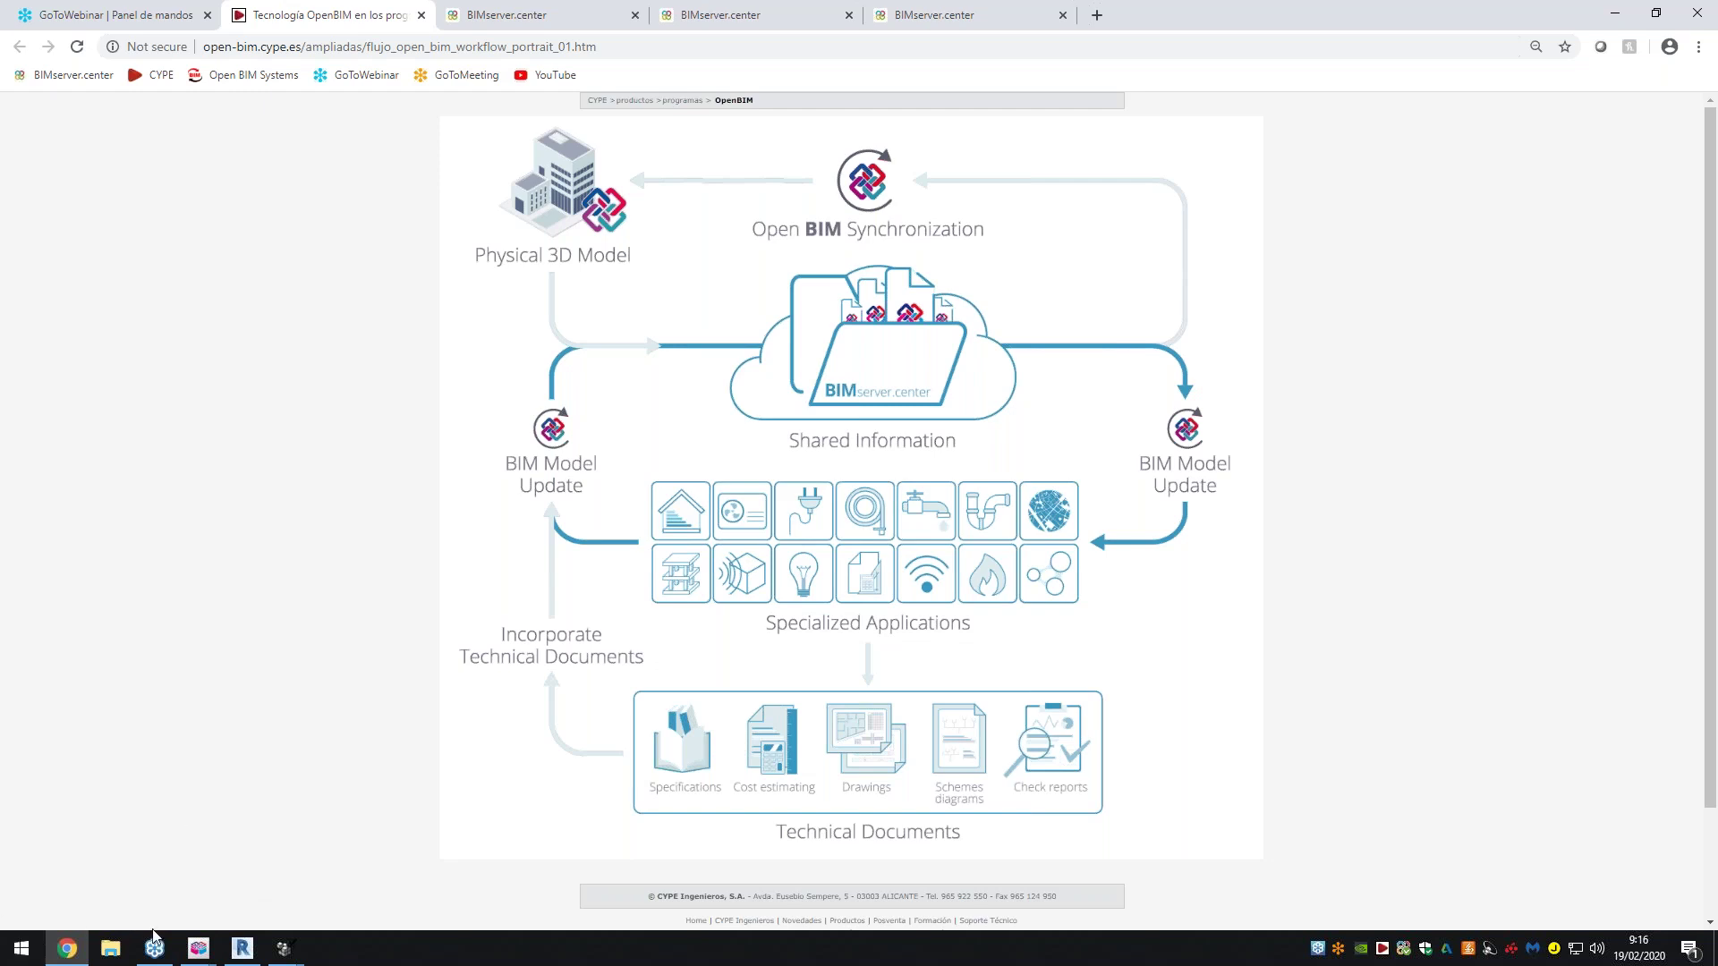
Leave Chrome for the IFC Builder start screen and bring up the BIMserver.center Sync window
{"action": "left_click", "coordinate": [197, 949]}
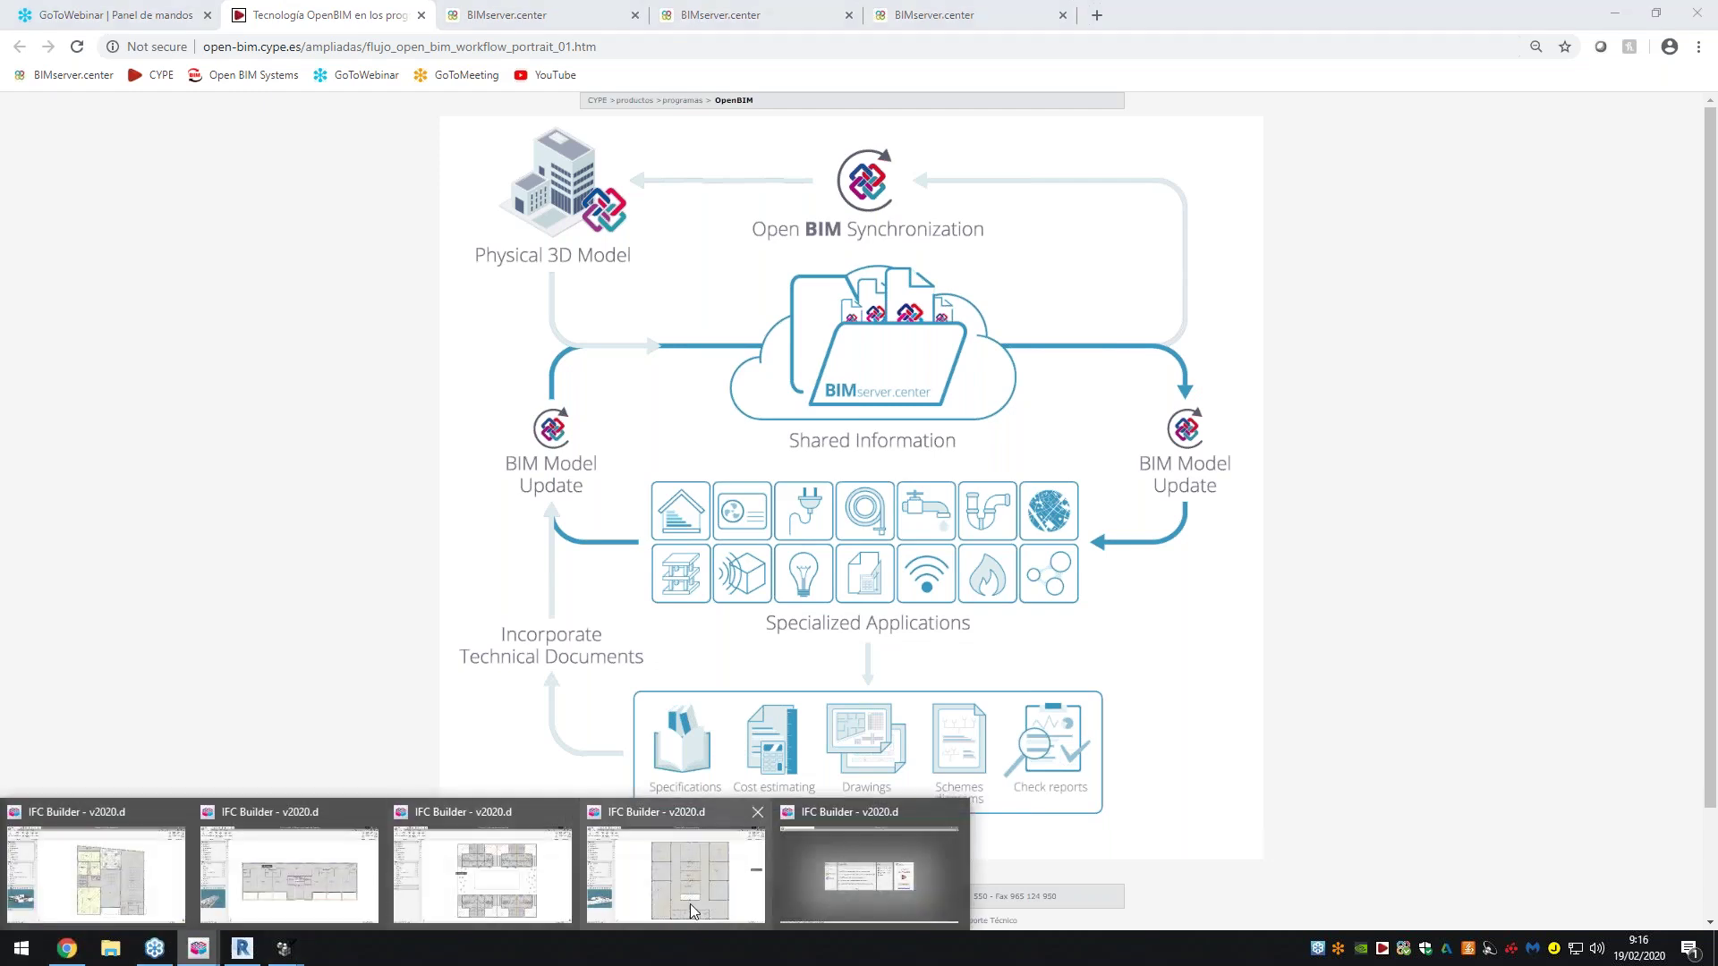
{"action": "left_click", "coordinate": [807, 873]}
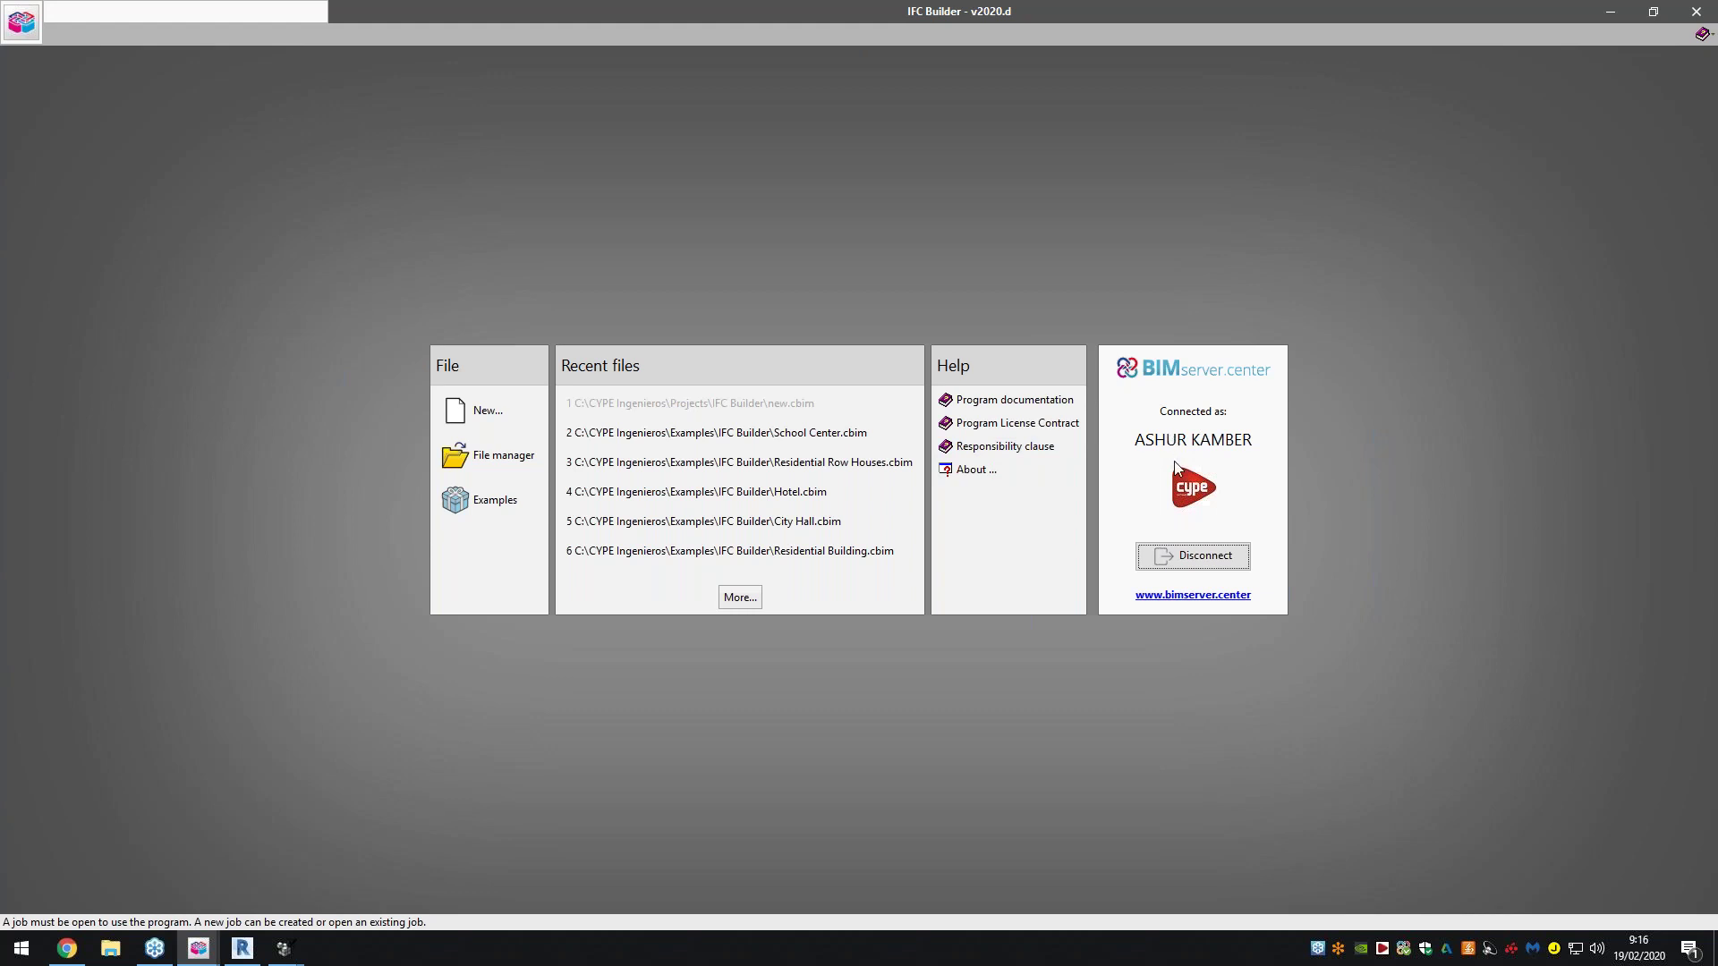
{"action": "left_click", "coordinate": [1403, 950]}
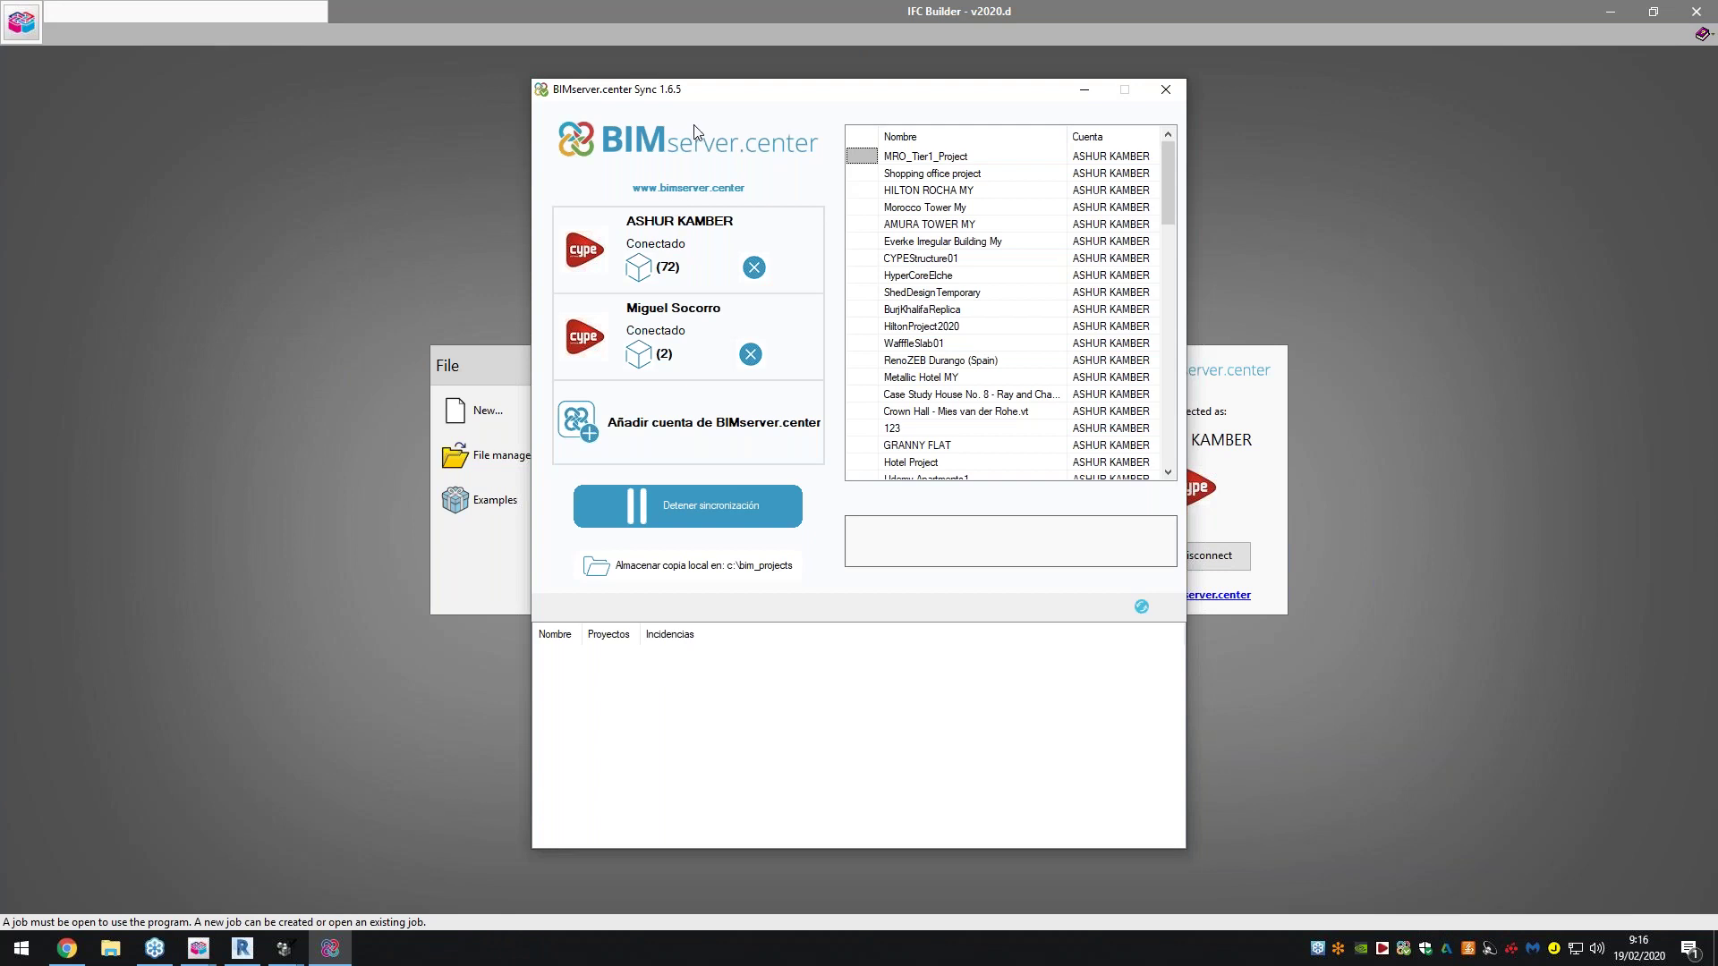
Glance at the OpenBIM workflow diagram, then reopen BIMserver.center Sync over IFC Builder
{"action": "left_click", "coordinate": [67, 949]}
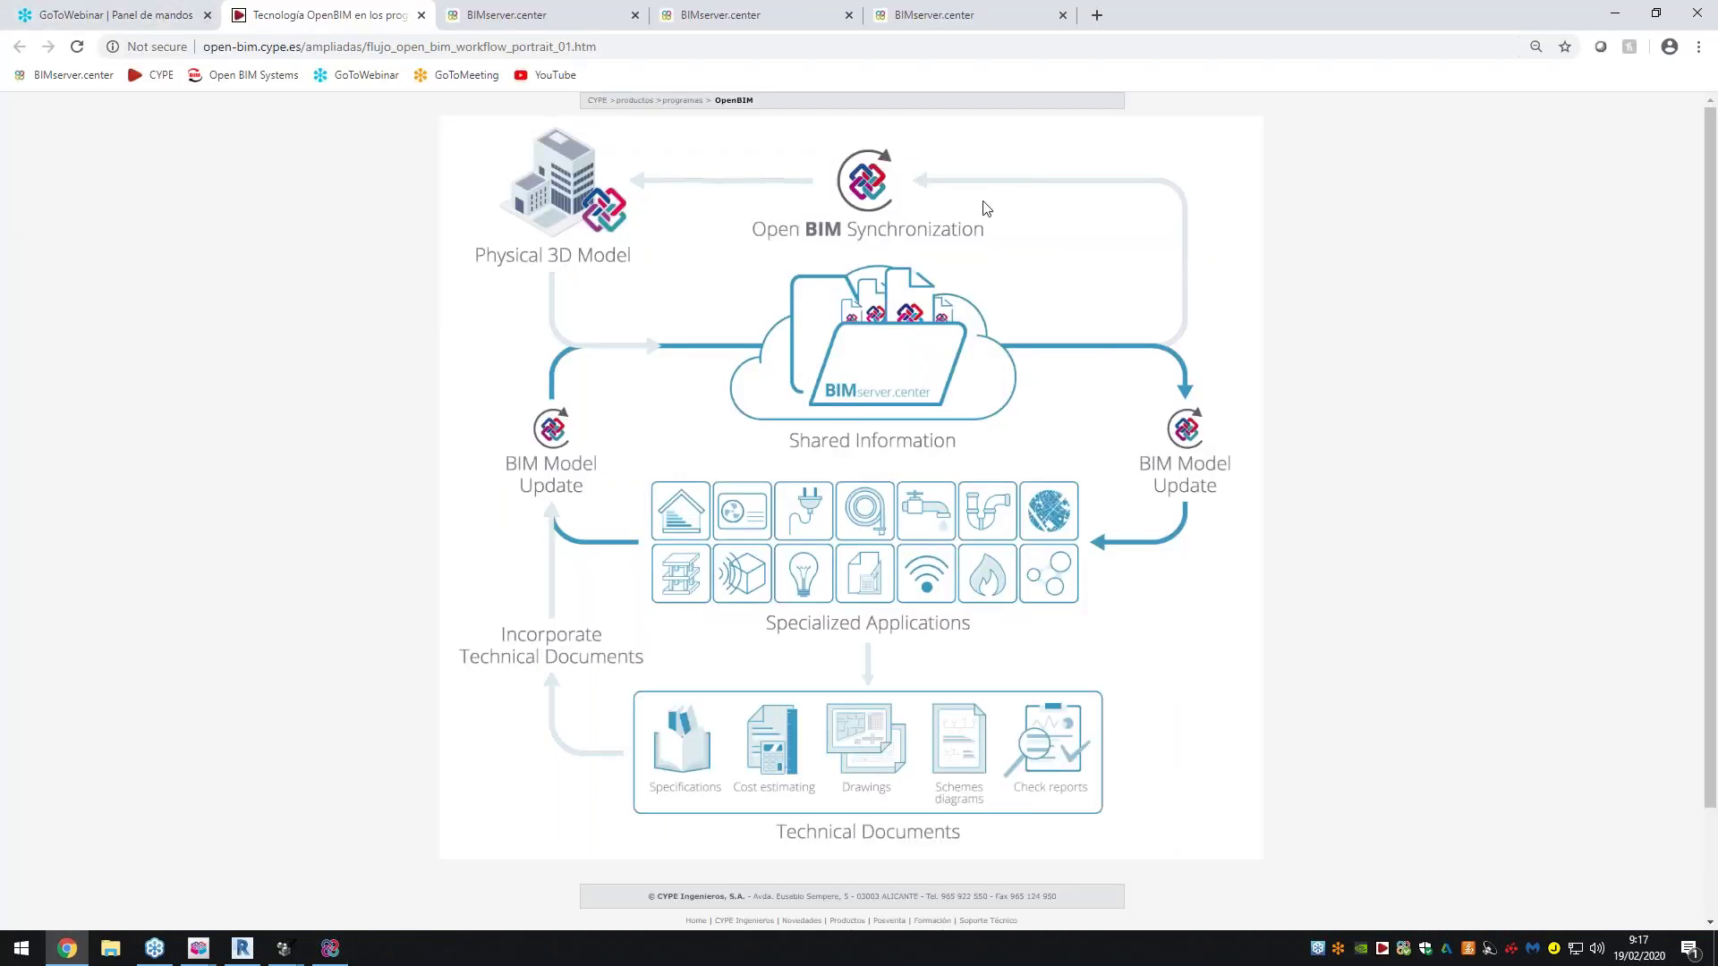
{"action": "left_click", "coordinate": [198, 949]}
{"action": "left_click", "coordinate": [856, 881]}
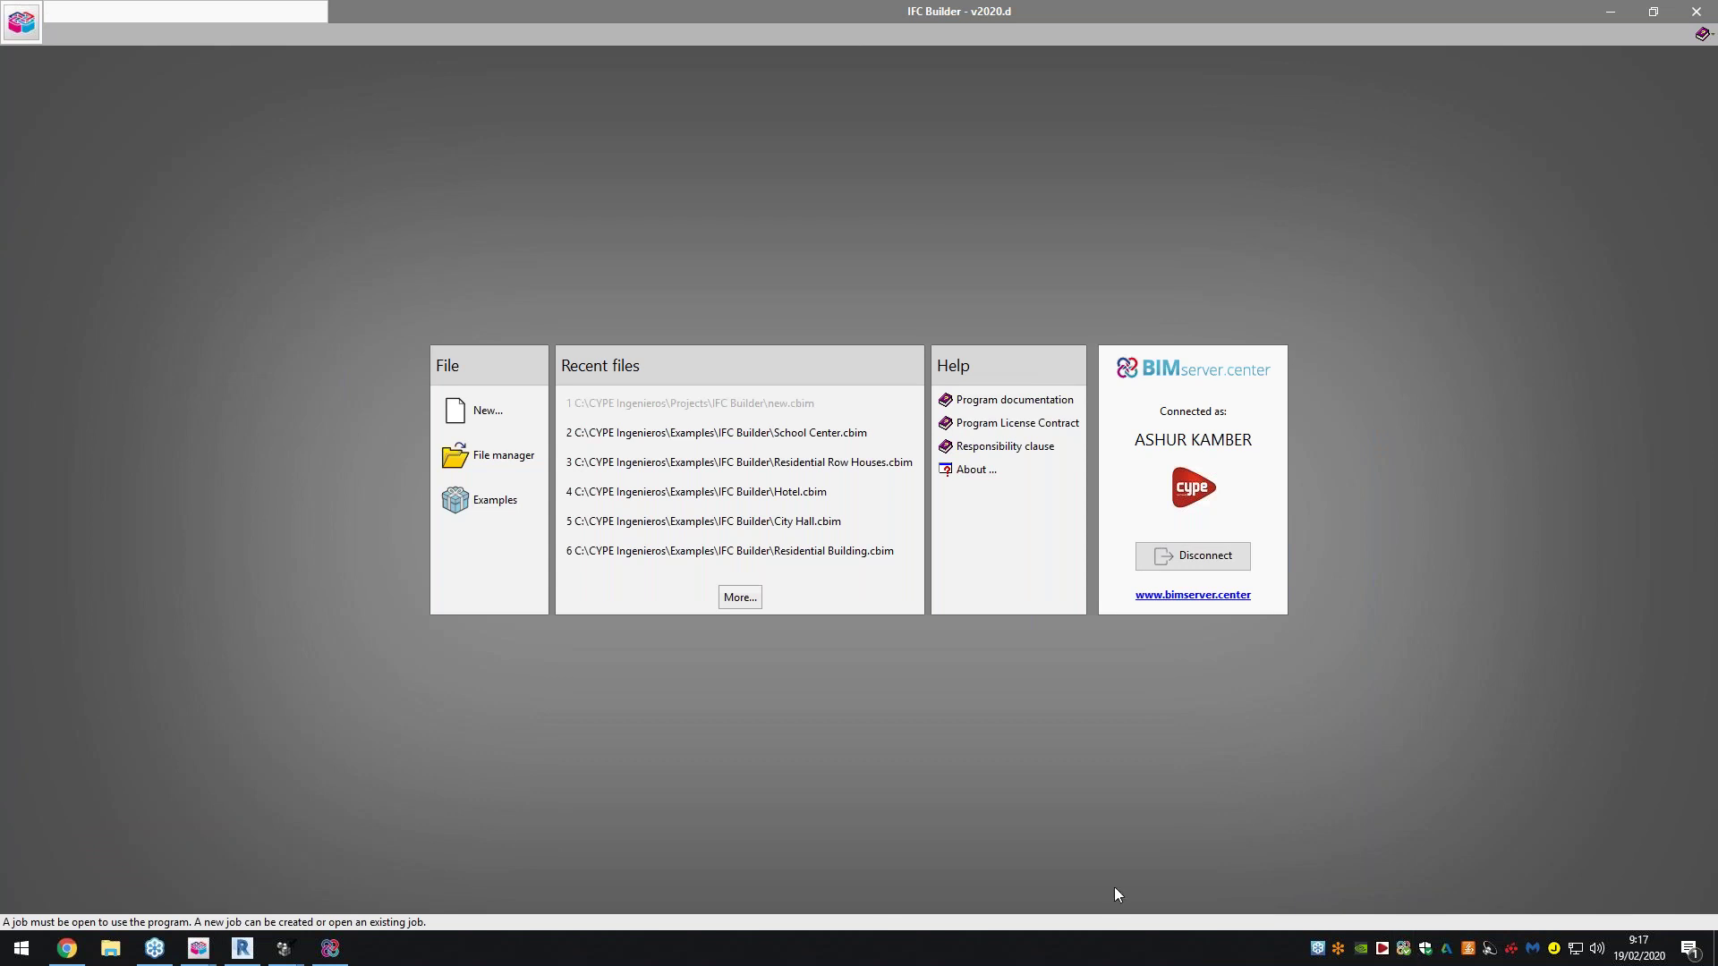
{"action": "left_click", "coordinate": [330, 949]}
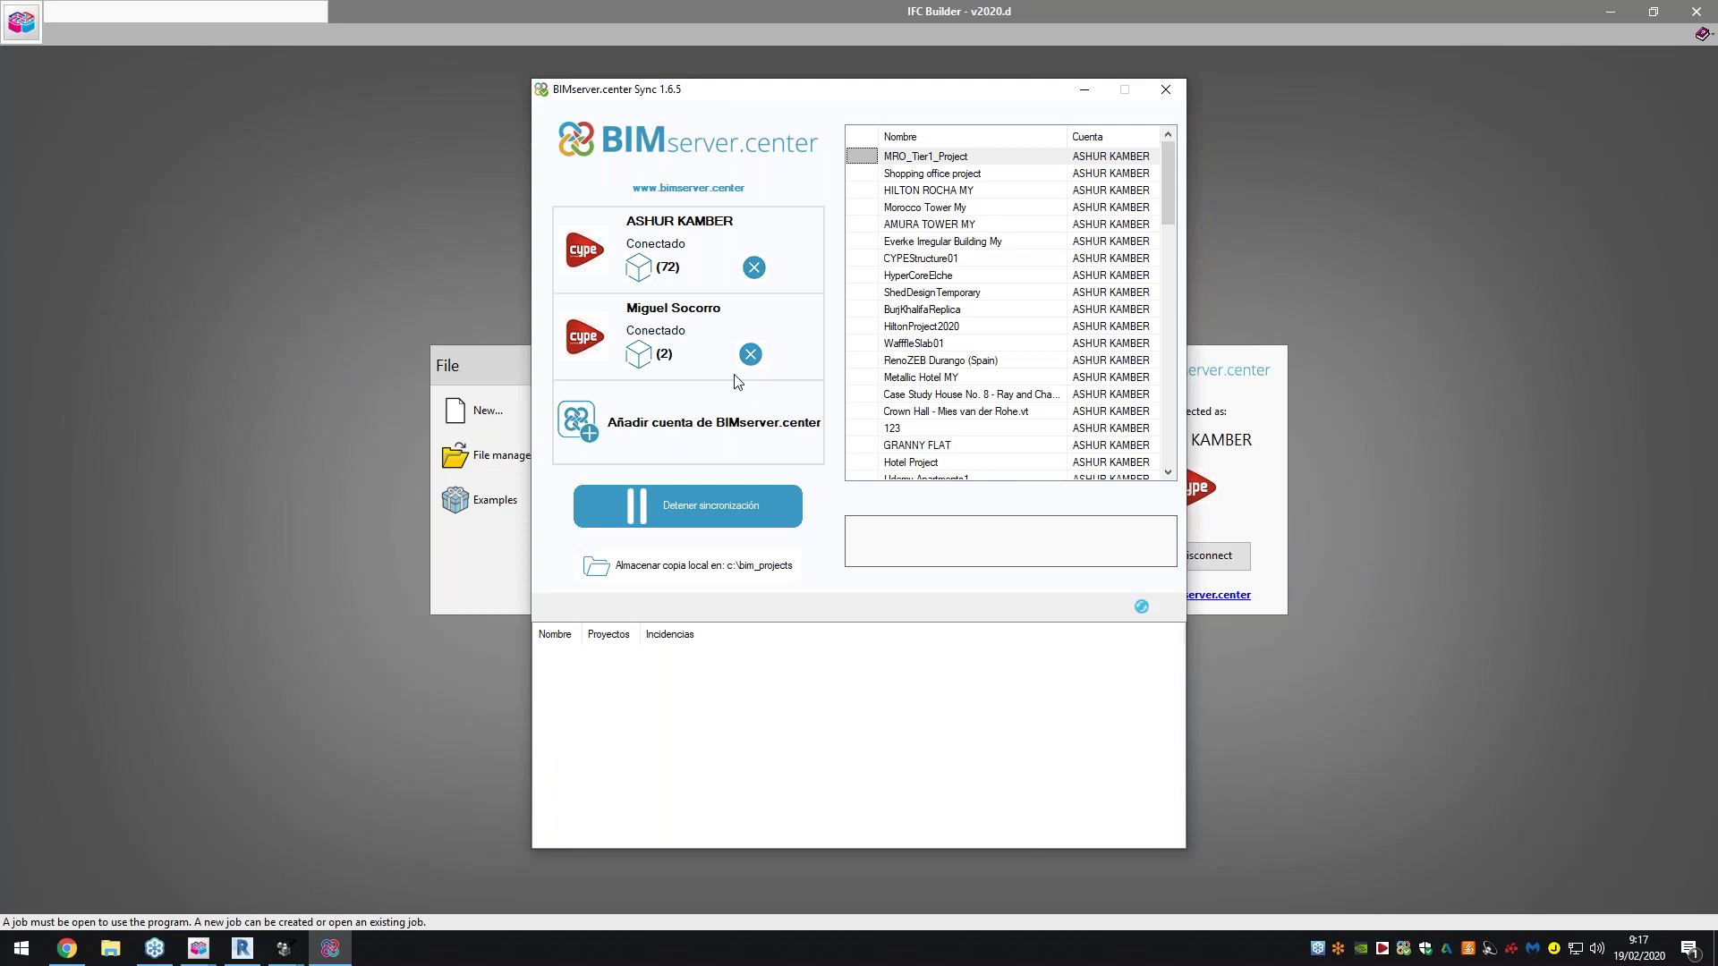
Scroll through the synced project list, then minimize the Sync window to reveal IFC Builder
{"action": "scroll", "coordinate": [940, 255], "scroll_direction": "down", "scroll_amount": 15}
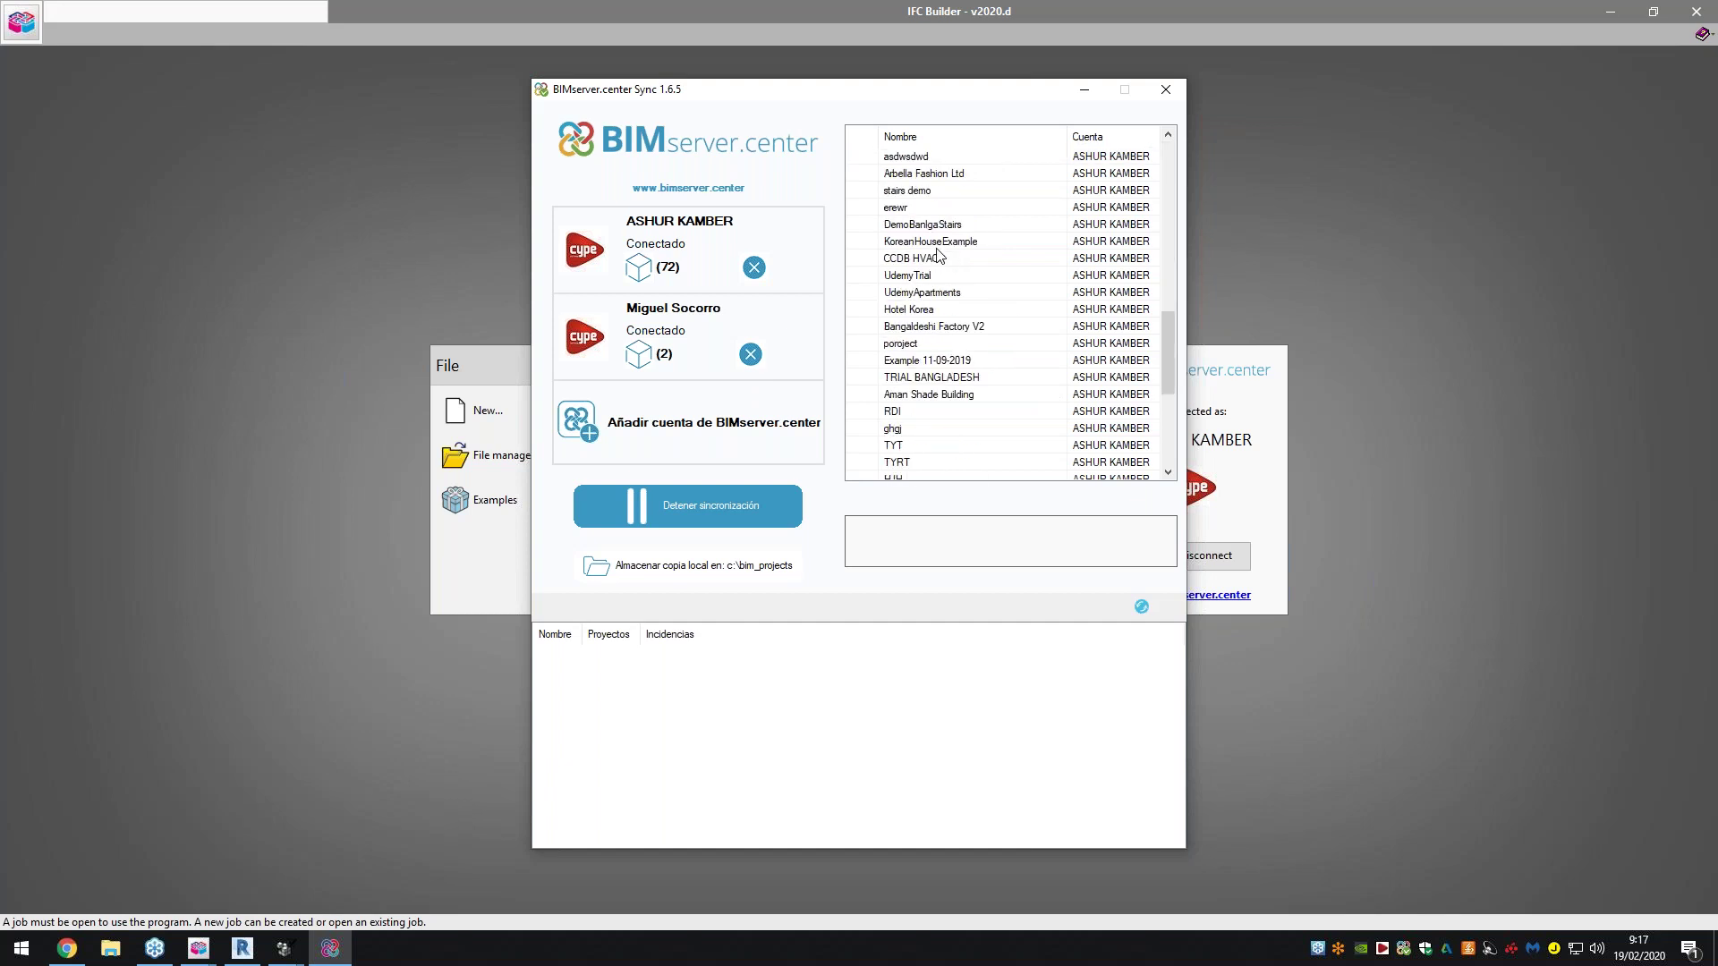
{"action": "scroll", "coordinate": [941, 273], "scroll_direction": "up", "scroll_amount": 15}
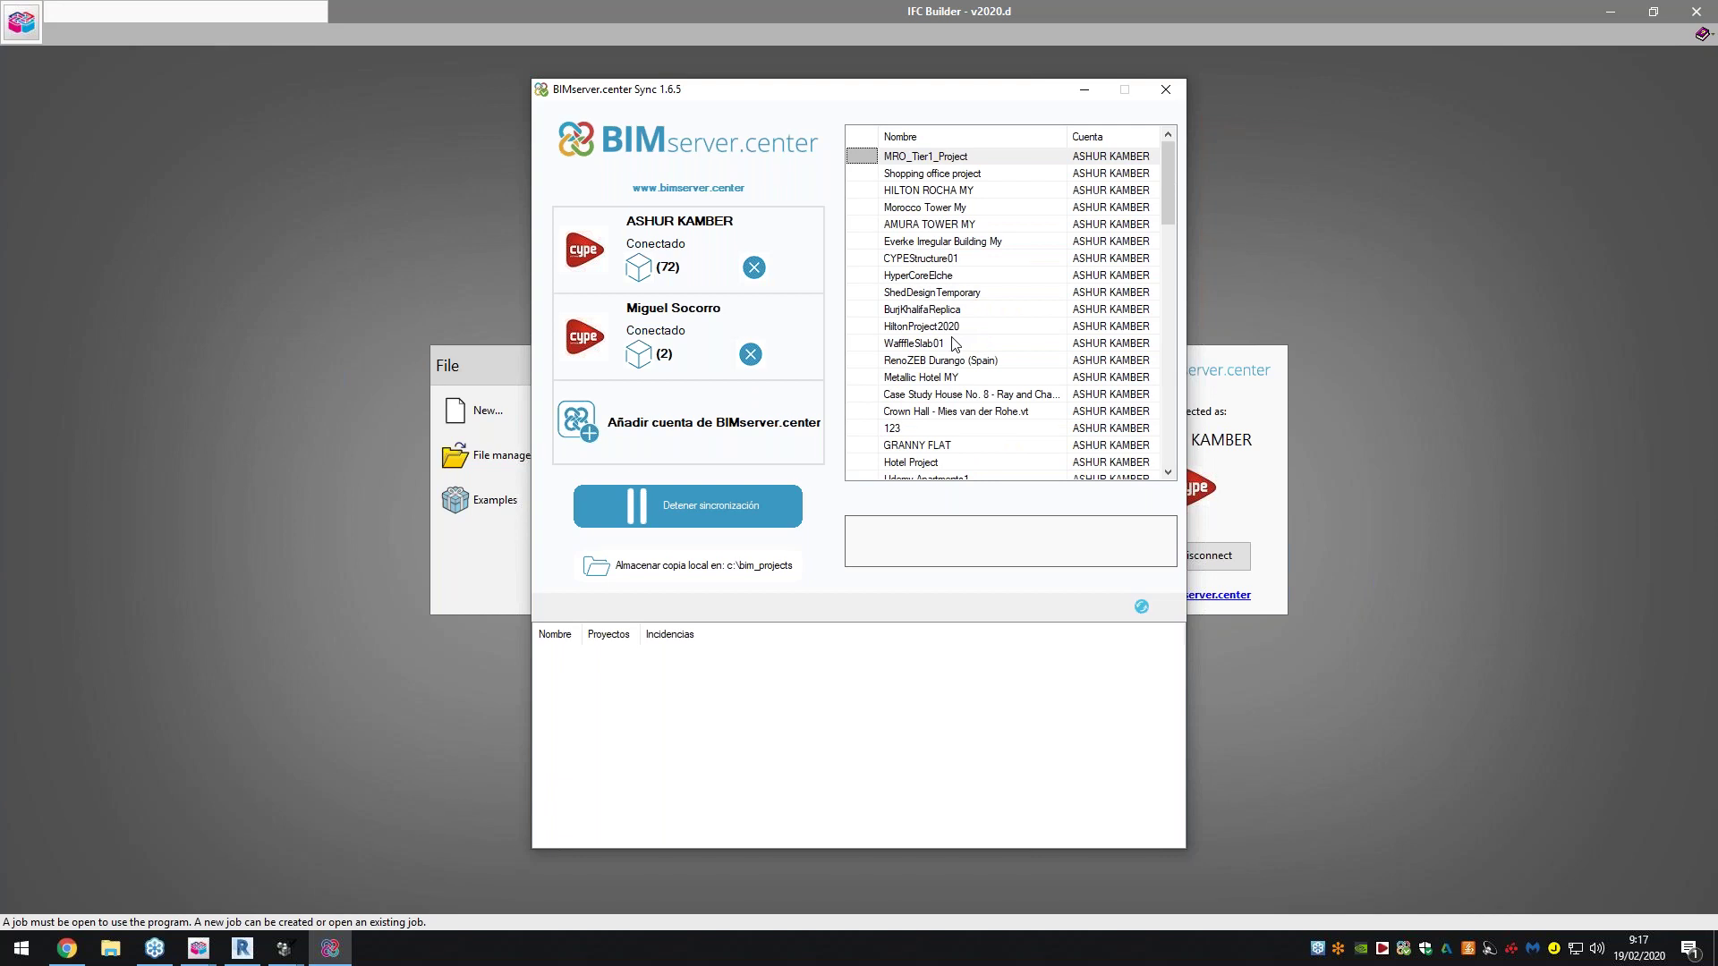
{"action": "scroll", "coordinate": [957, 344], "scroll_direction": "down", "scroll_amount": 15}
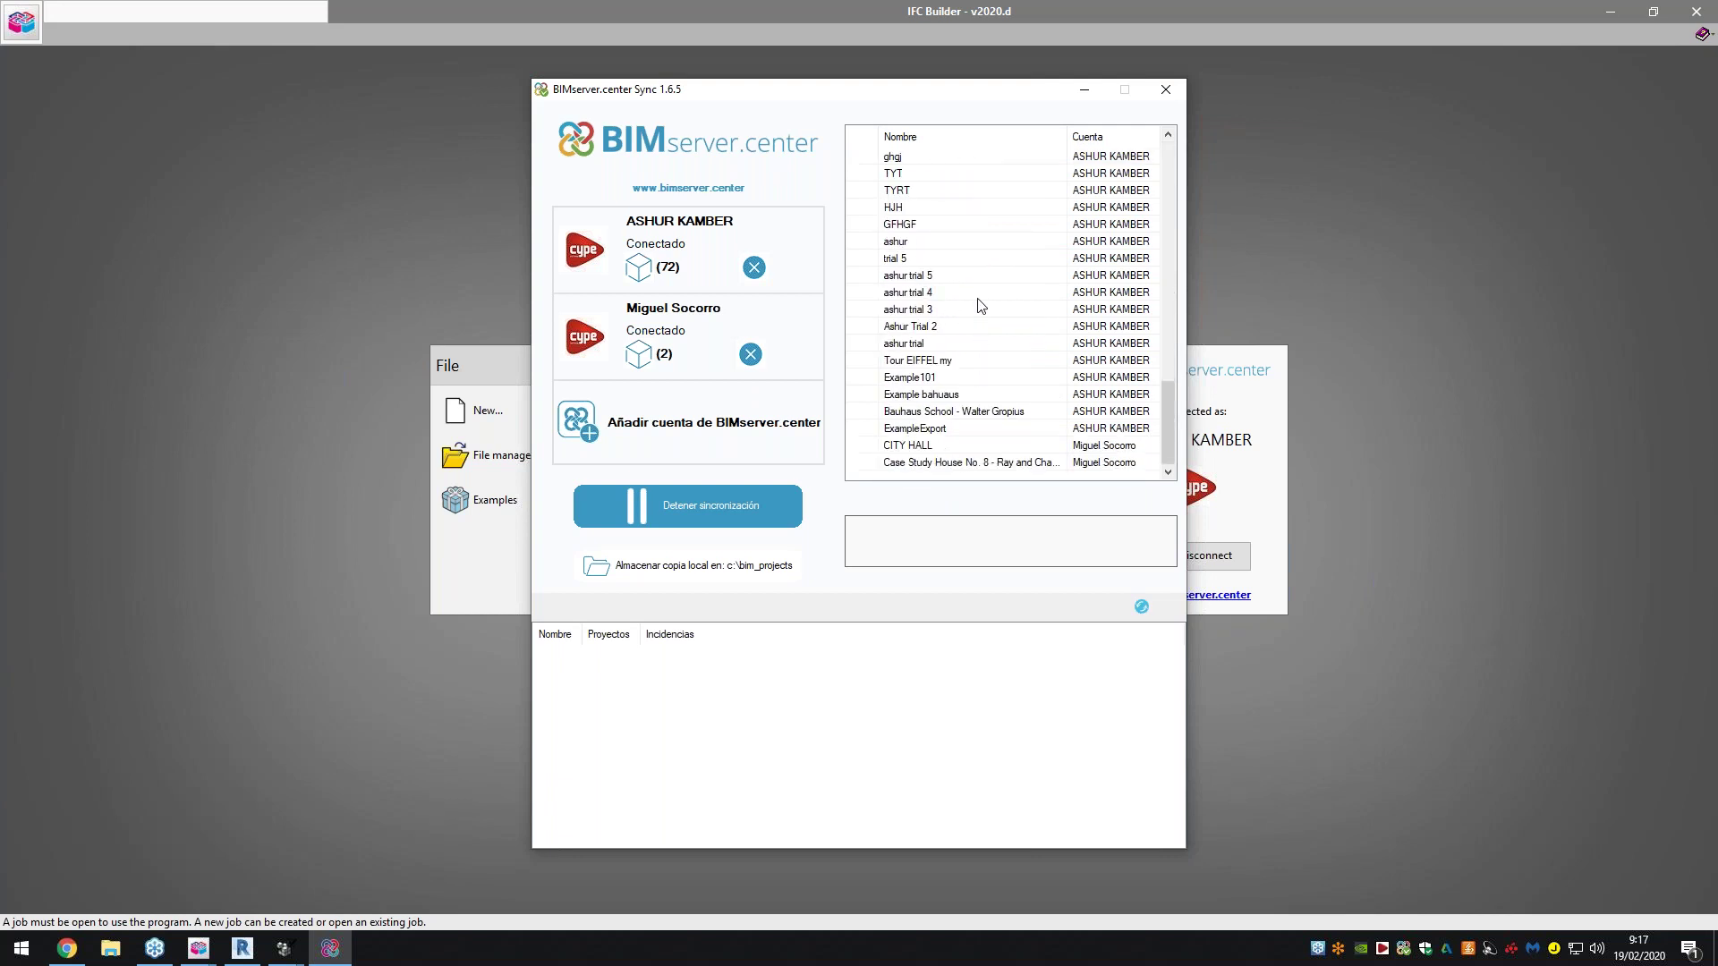
{"action": "left_click", "coordinate": [1083, 93]}
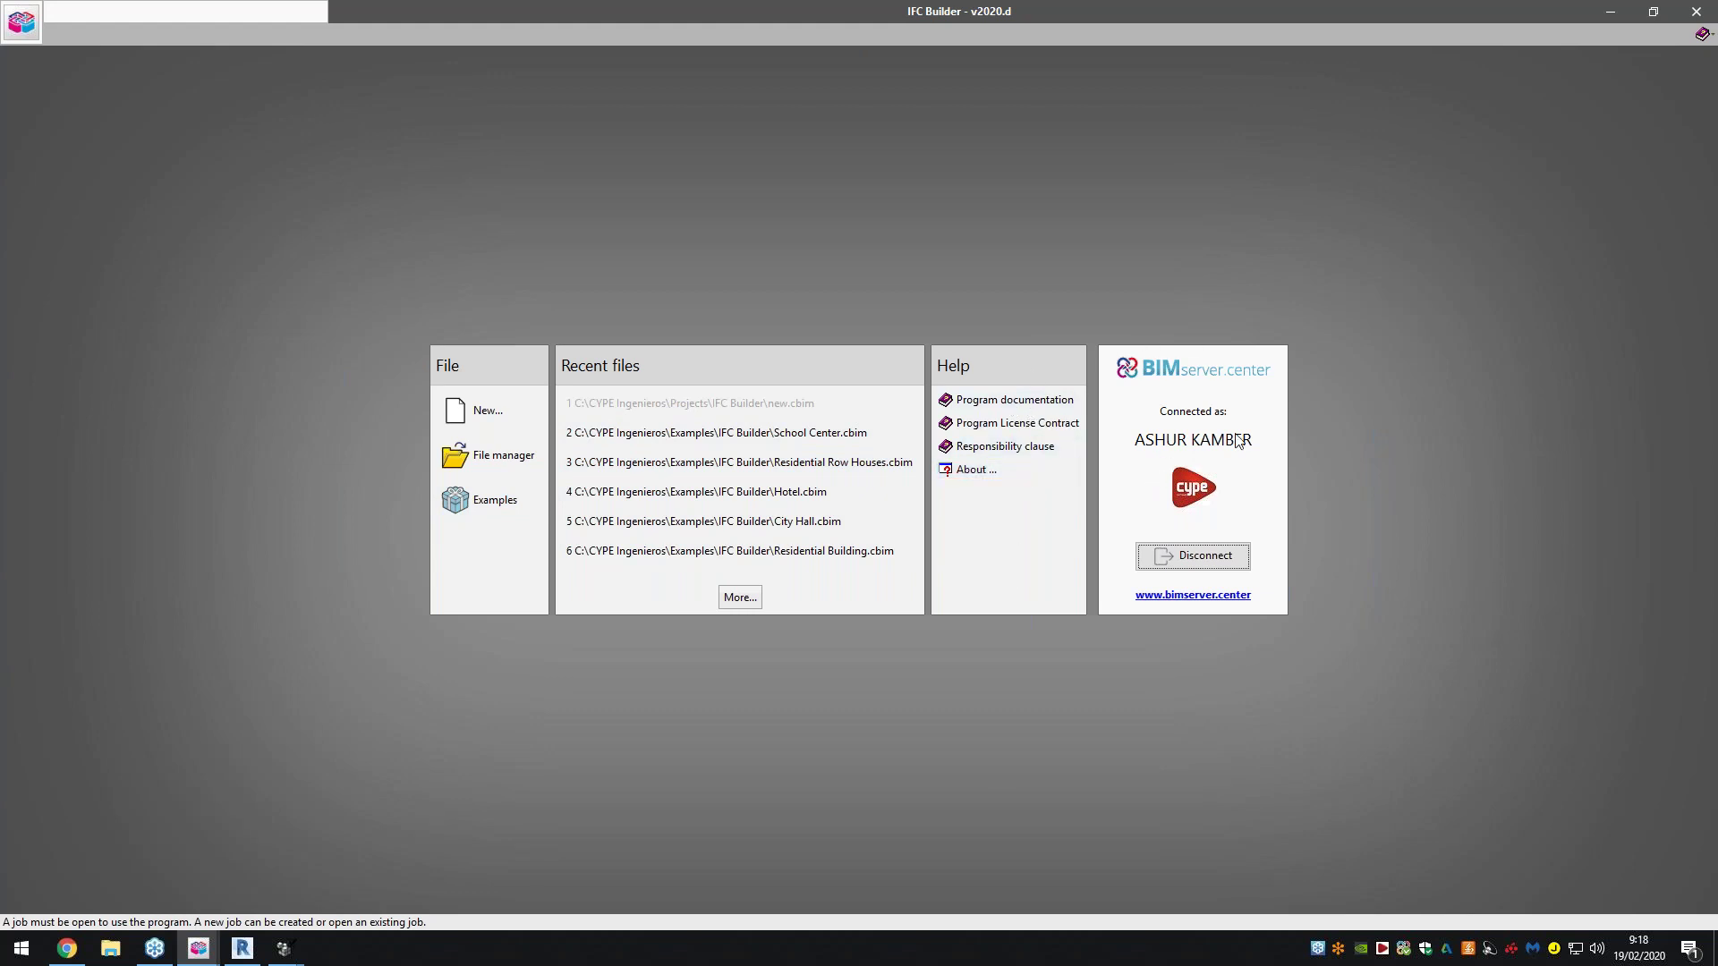
{"action": "left_click", "coordinate": [1189, 559]}
{"action": "left_click", "coordinate": [1193, 429]}
{"action": "key", "text": "Tab"}
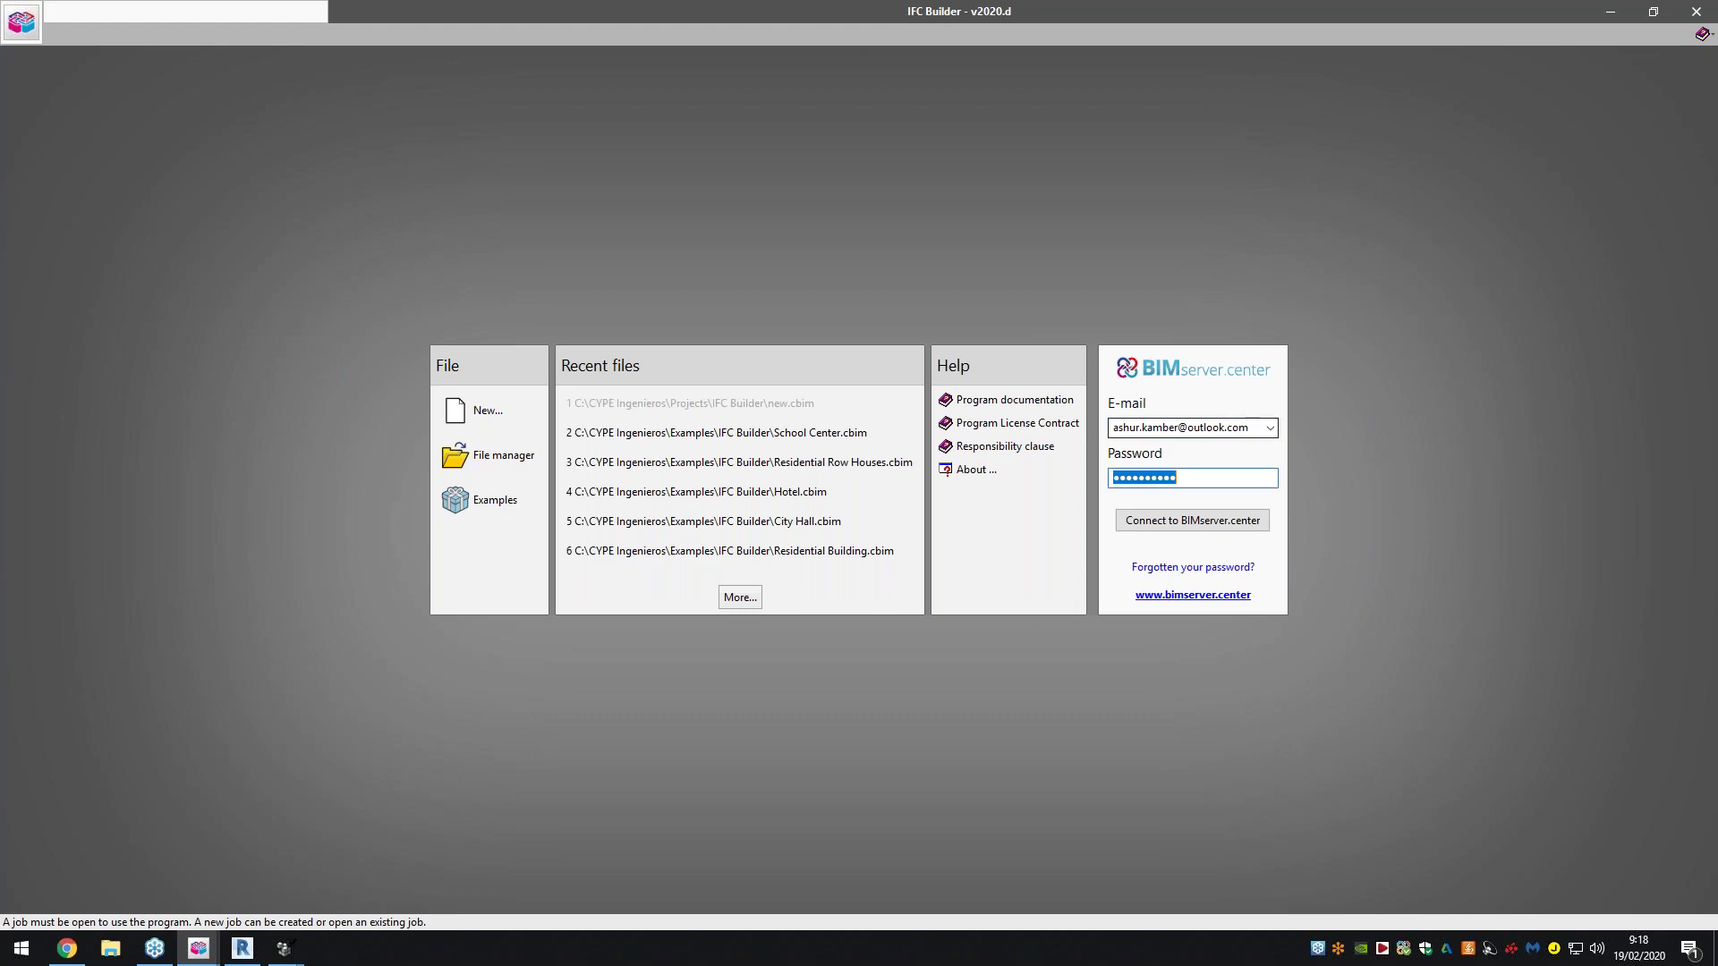
{"action": "type", "text": "••••••••••"}
{"action": "left_click", "coordinate": [1257, 520]}
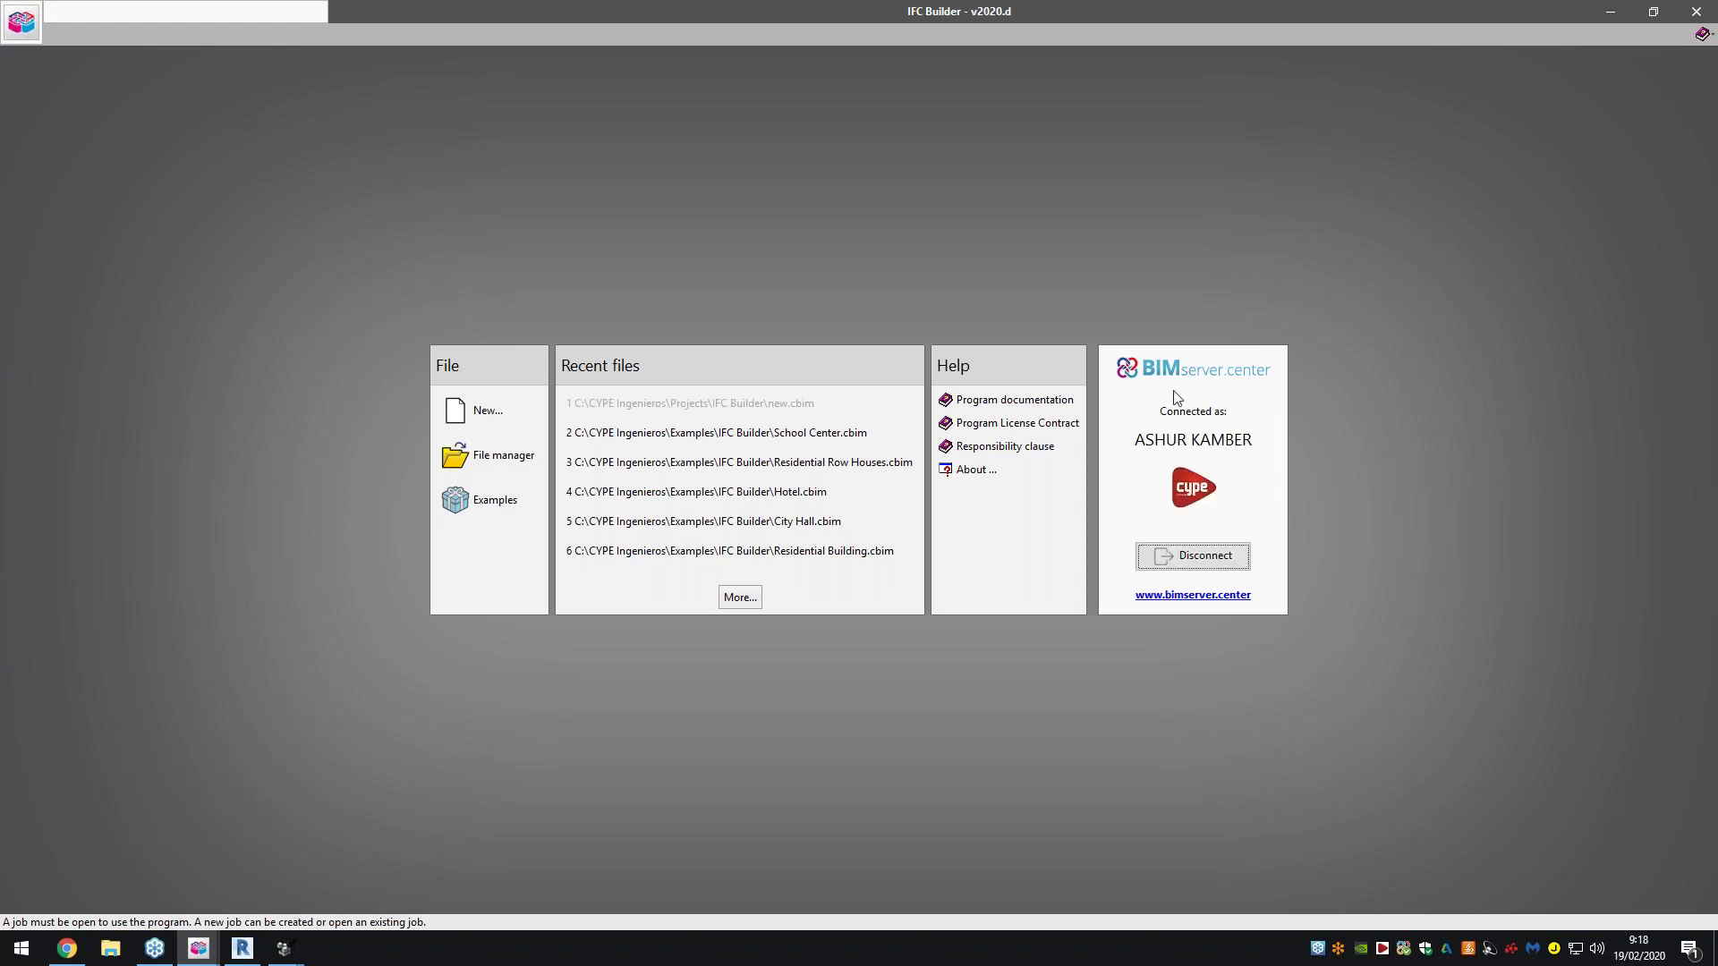
Create a new project with file name 'Webinar' and description '19022020'
{"action": "left_click", "coordinate": [501, 408]}
{"action": "type", "text": "wEBINAR"}
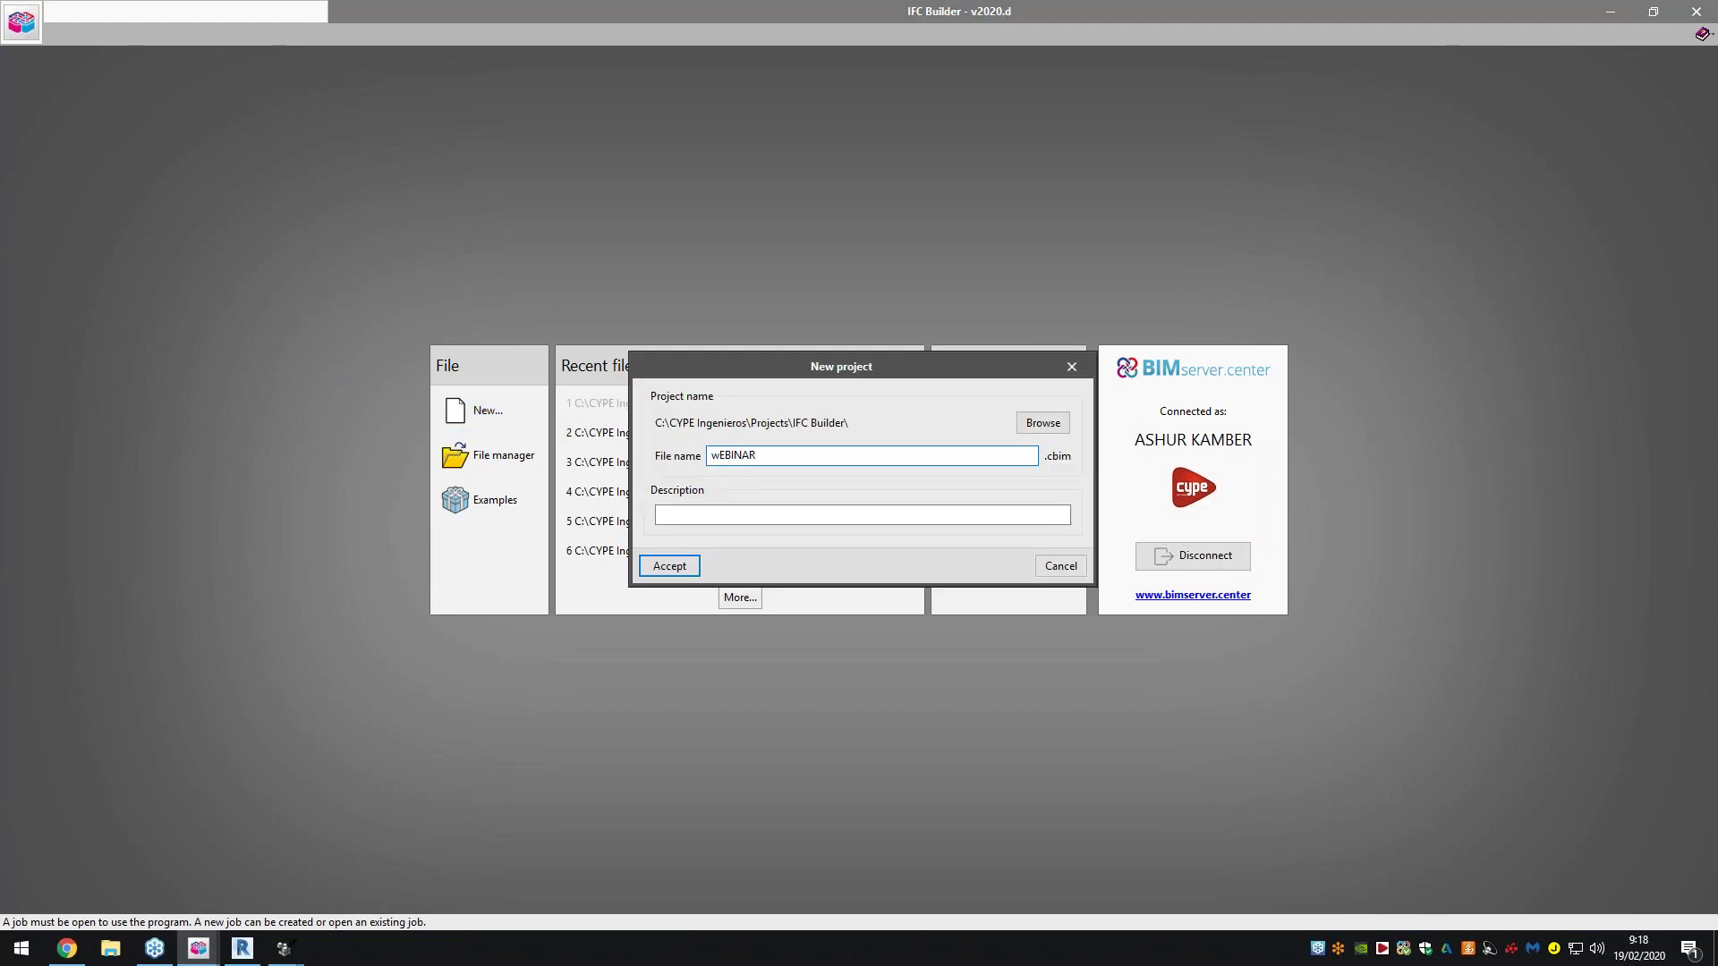
{"action": "key", "text": "BackSpace"}
{"action": "key", "text": "BackSpace"}
{"action": "key", "text": "BackSpace"}
{"action": "key", "text": "BackSpace"}
{"action": "key", "text": "BackSpace"}
{"action": "key", "text": "BackSpace"}
{"action": "key", "text": "BackSpace"}
{"action": "type", "text": "Webina"}
{"action": "left_click", "coordinate": [762, 515]}
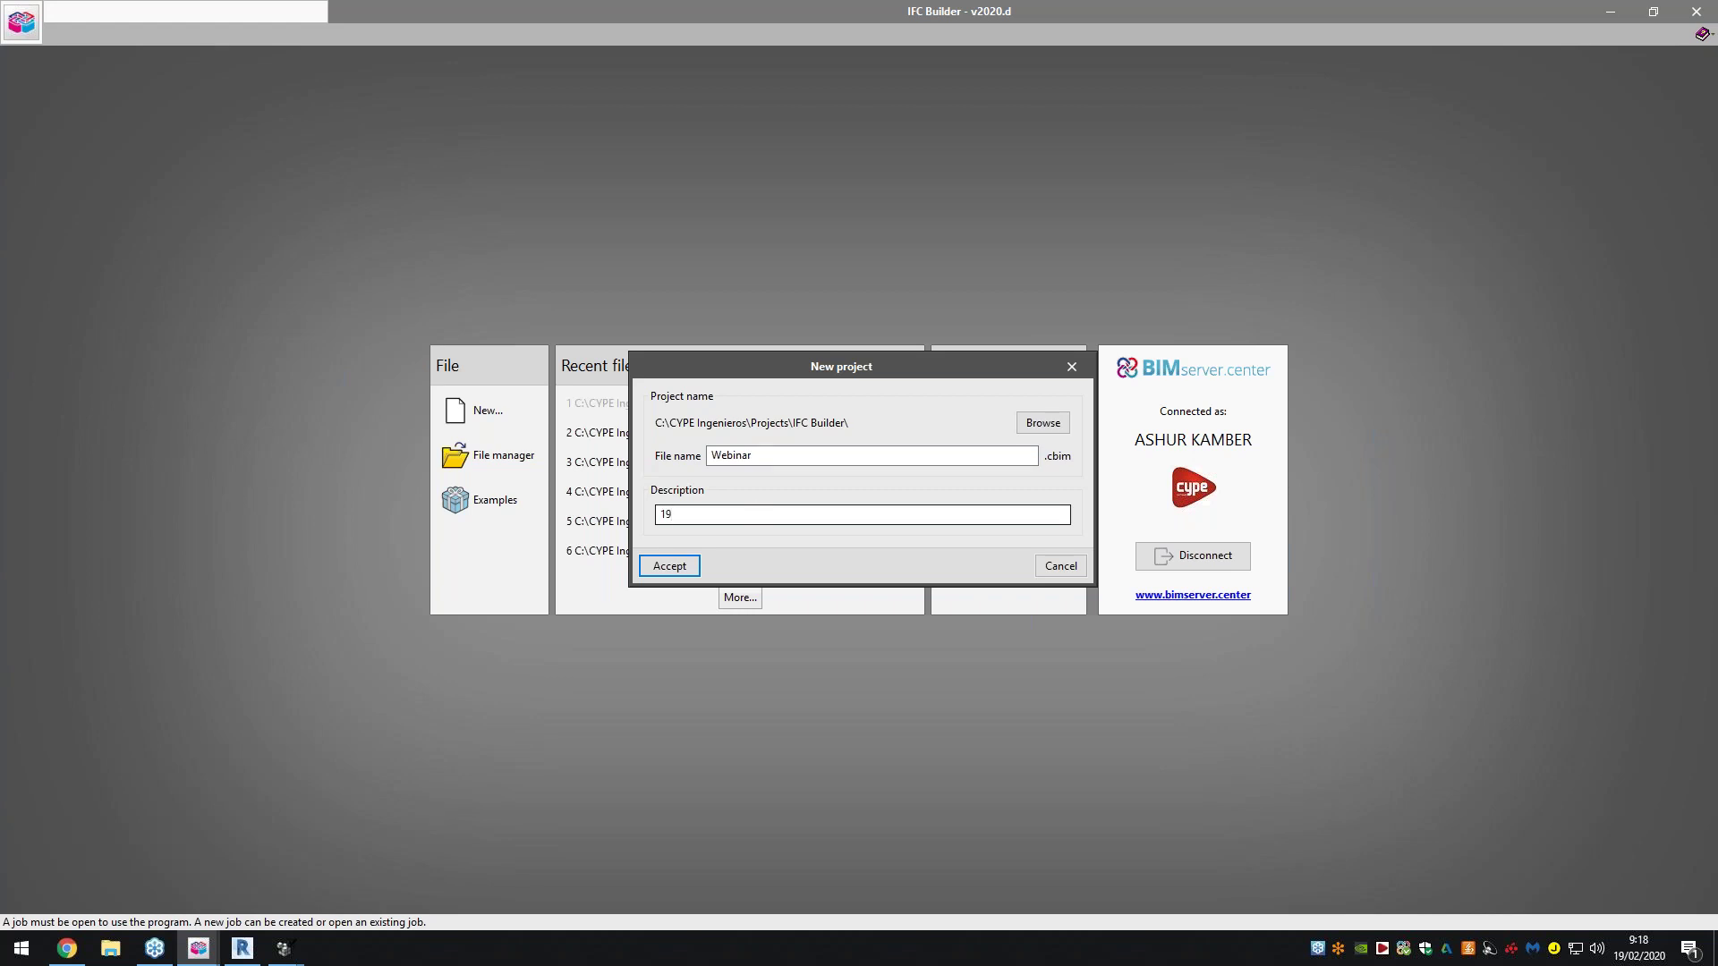
{"action": "type", "text": "19022020"}
{"action": "left_click", "coordinate": [685, 564]}
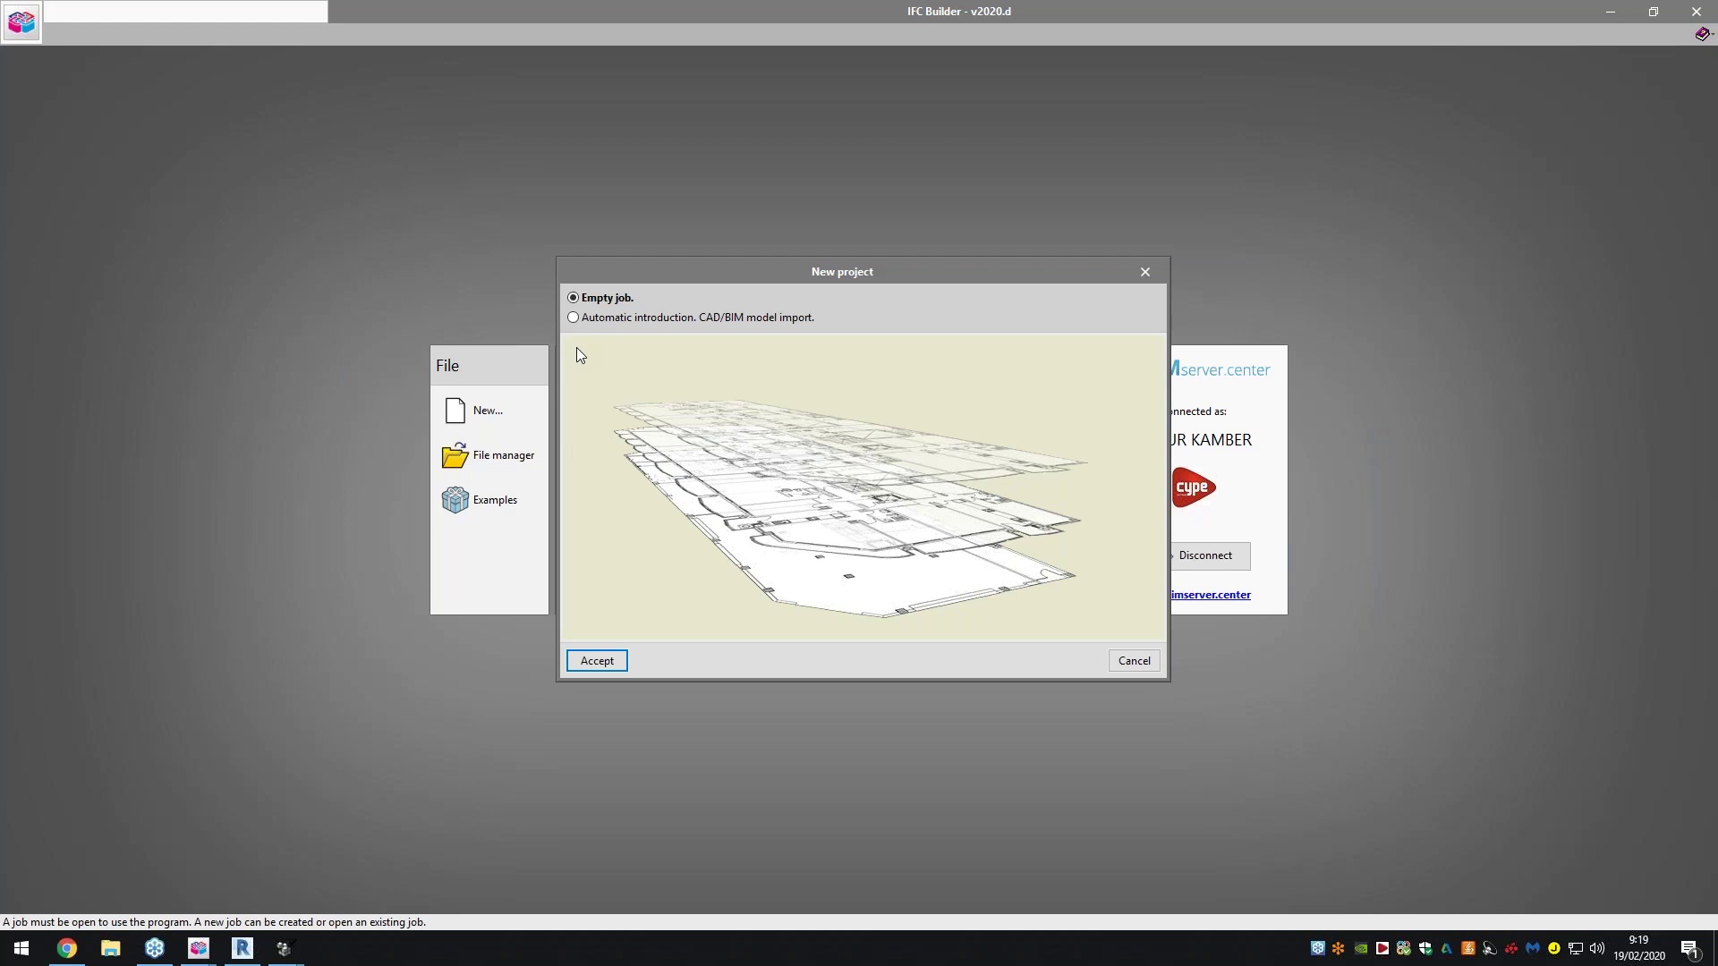
Start an empty job and add one 3.000 m Floor 1 above the ground floor
{"action": "left_click", "coordinate": [596, 661]}
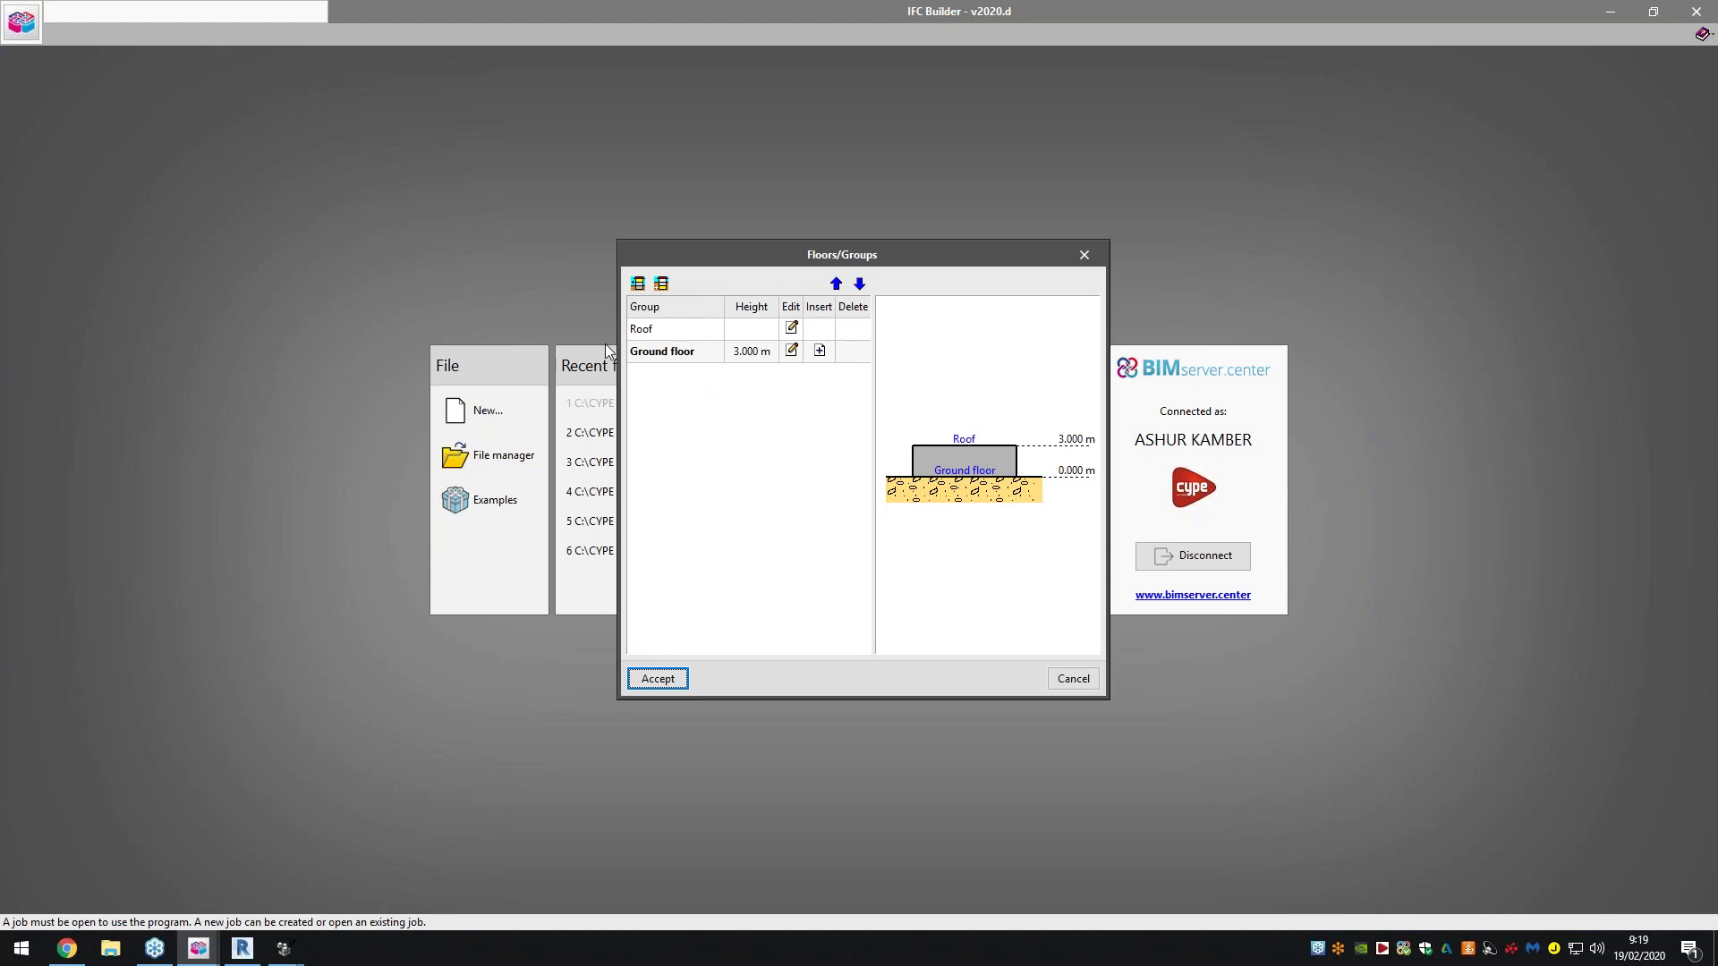
{"action": "left_click", "coordinate": [638, 283]}
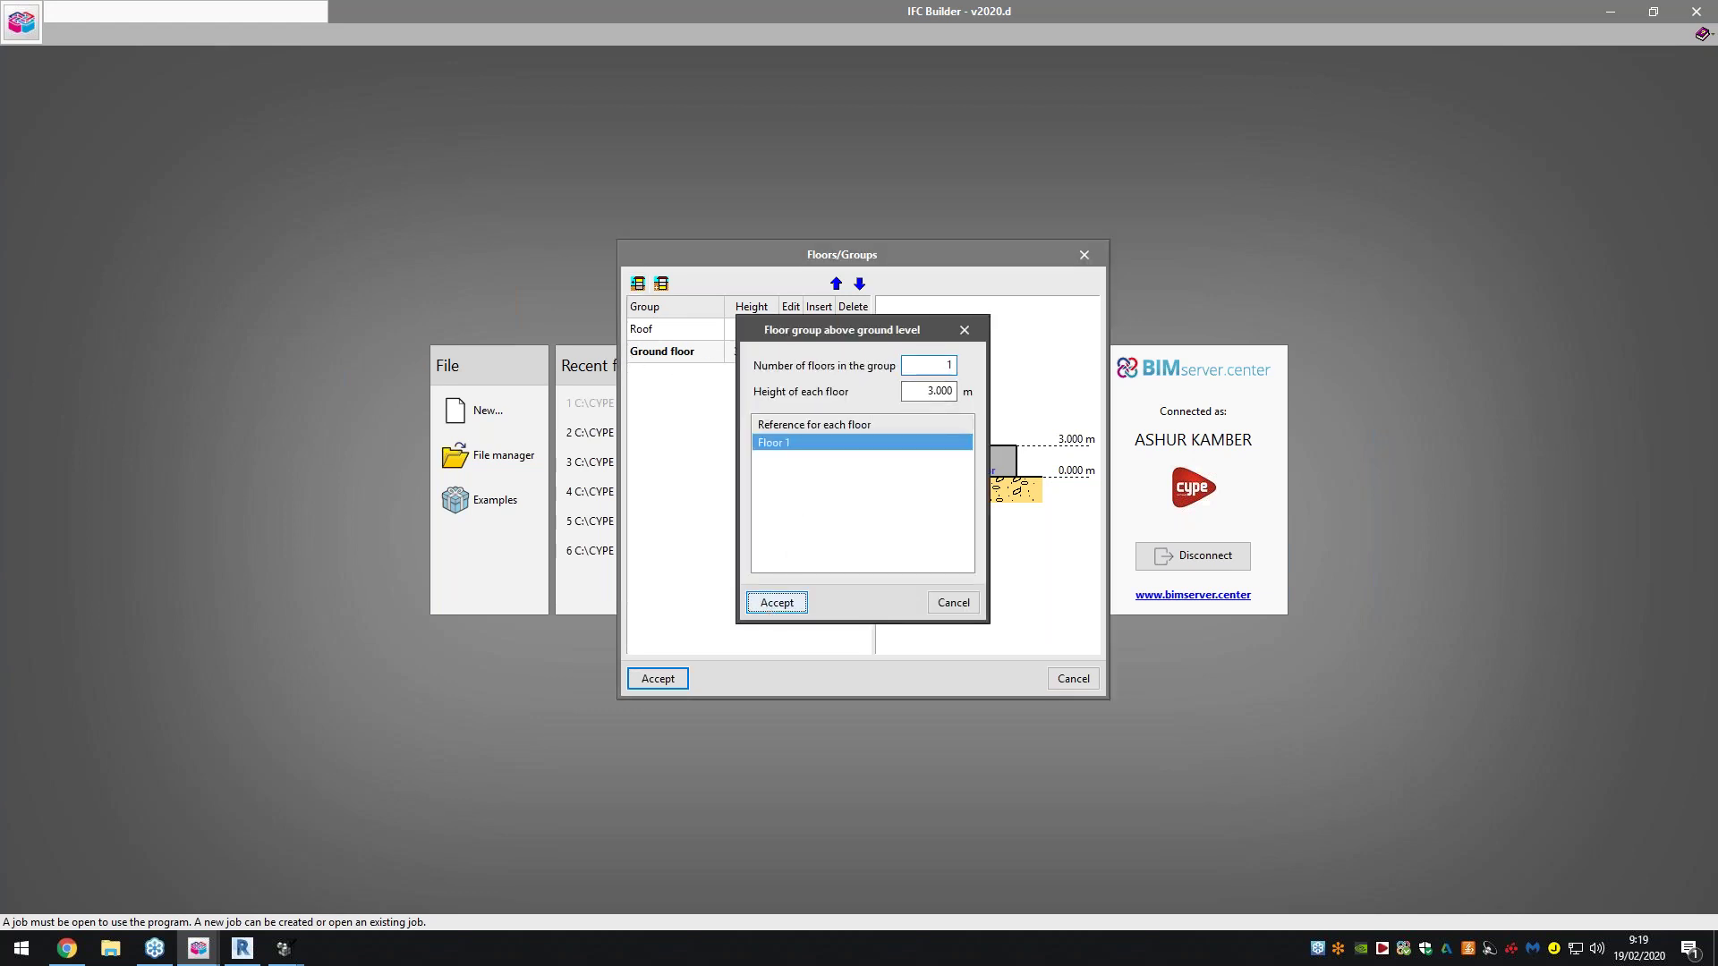
{"action": "left_click", "coordinate": [776, 602]}
{"action": "left_click", "coordinate": [792, 373]}
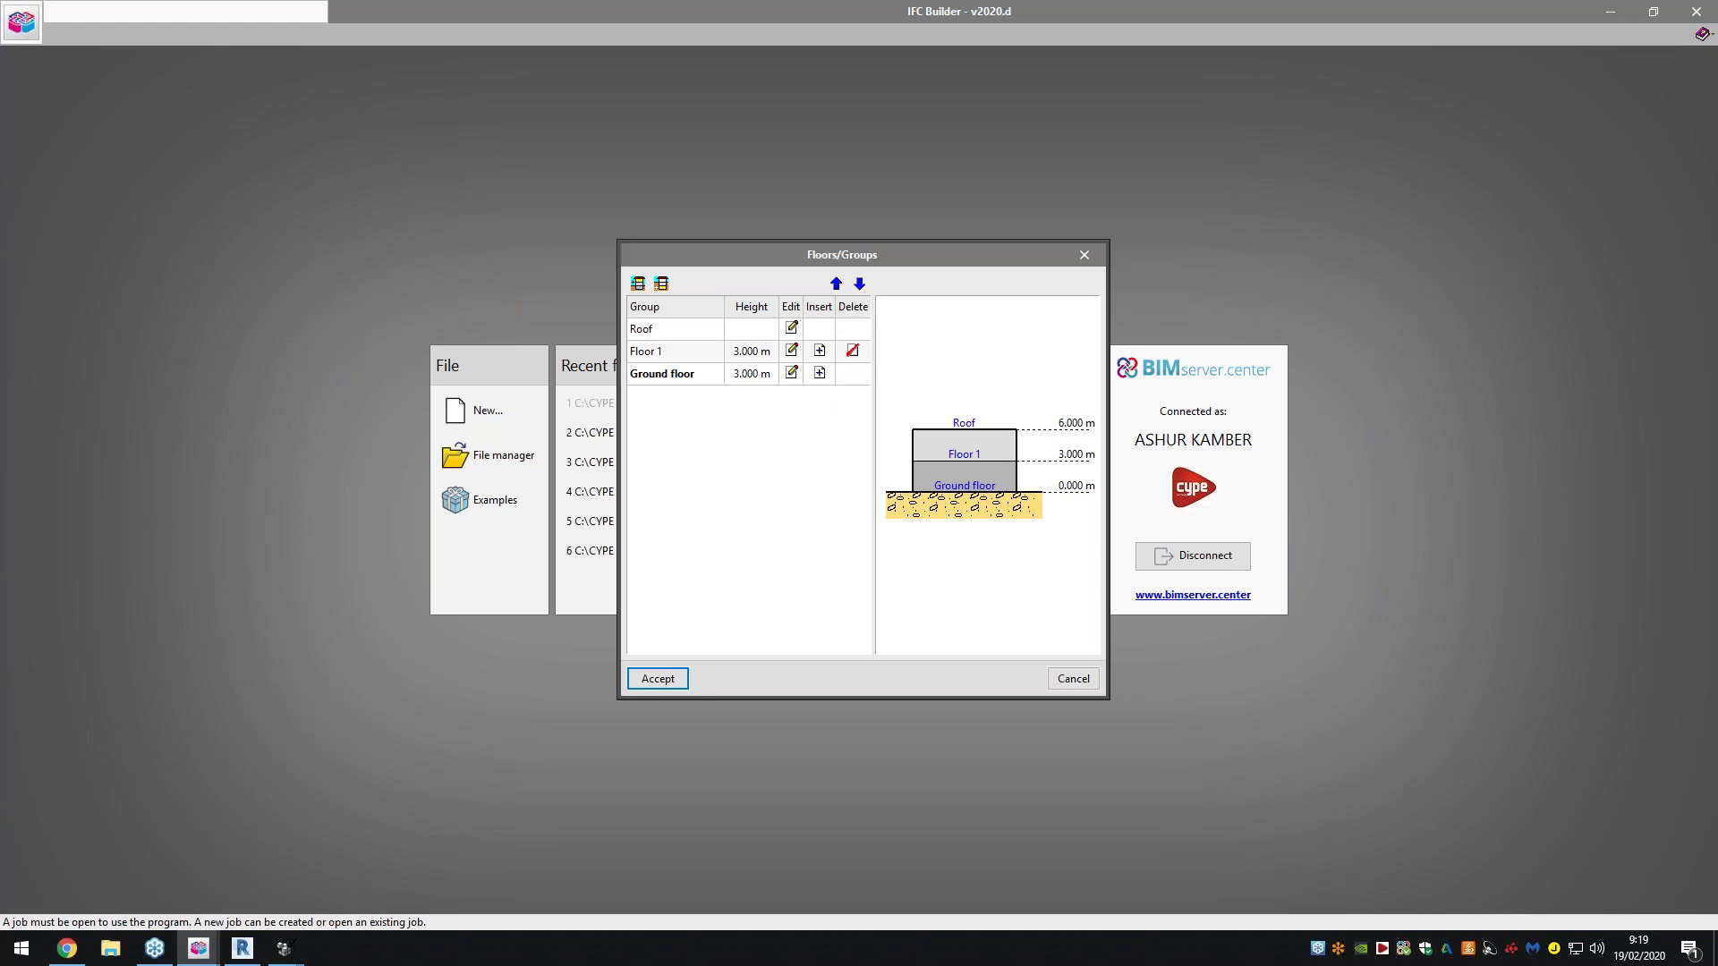
{"action": "left_click", "coordinate": [1009, 526]}
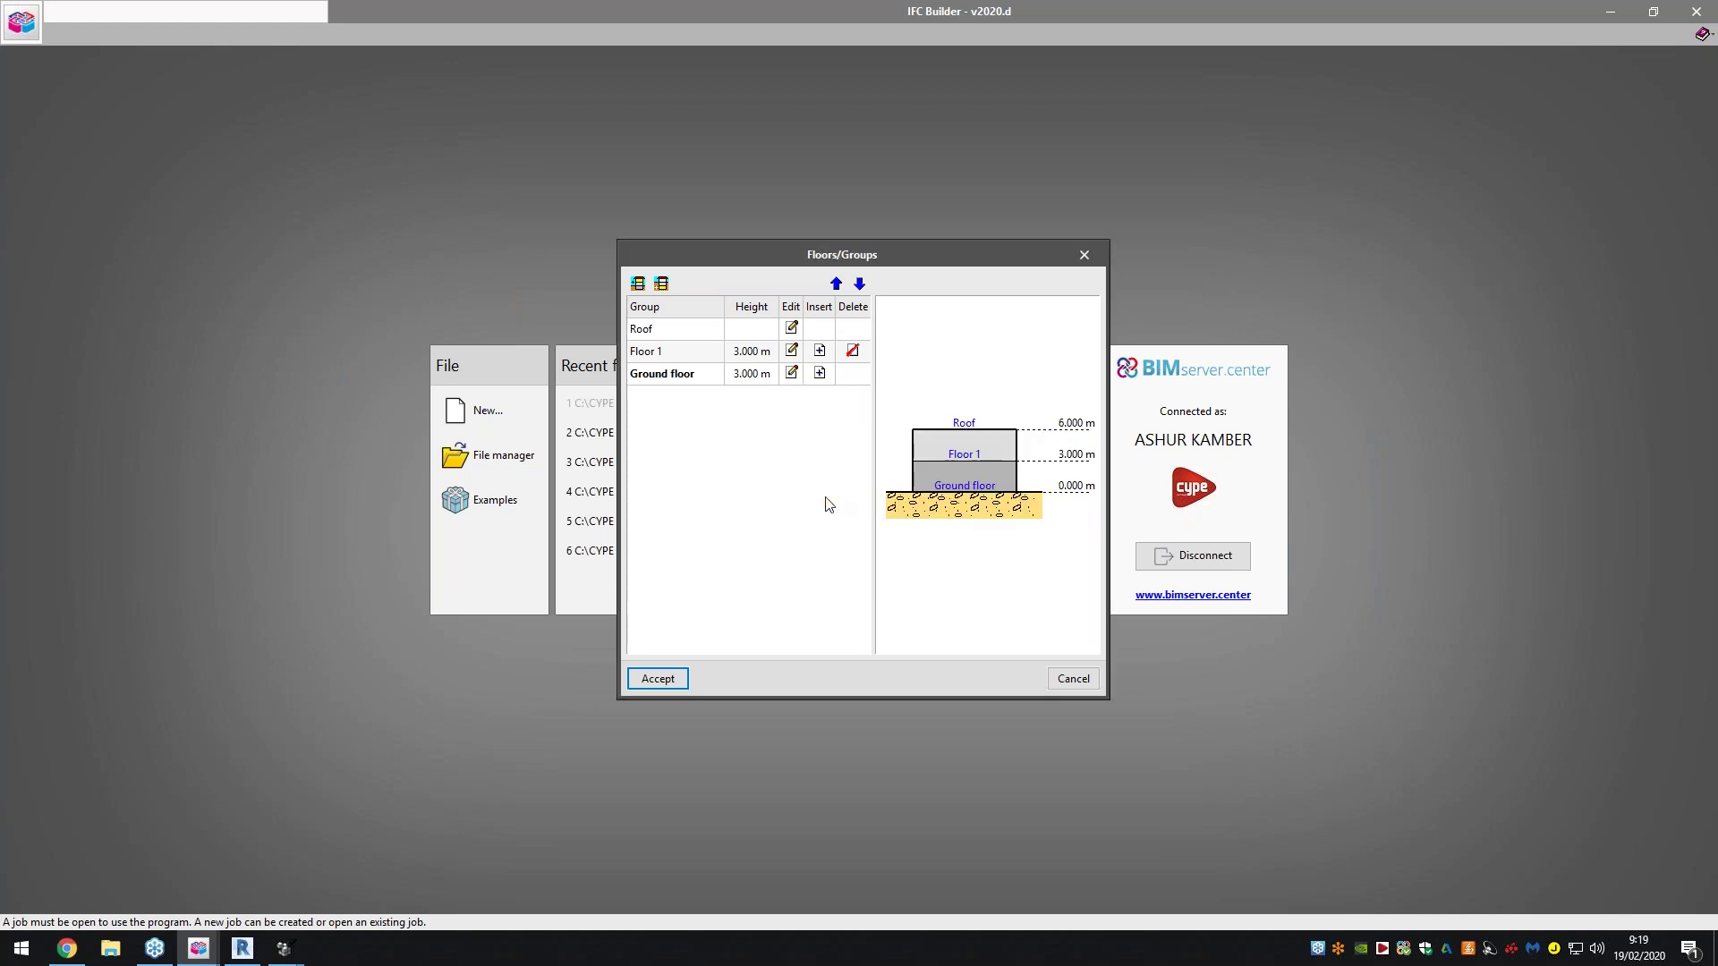
{"action": "left_click", "coordinate": [660, 679]}
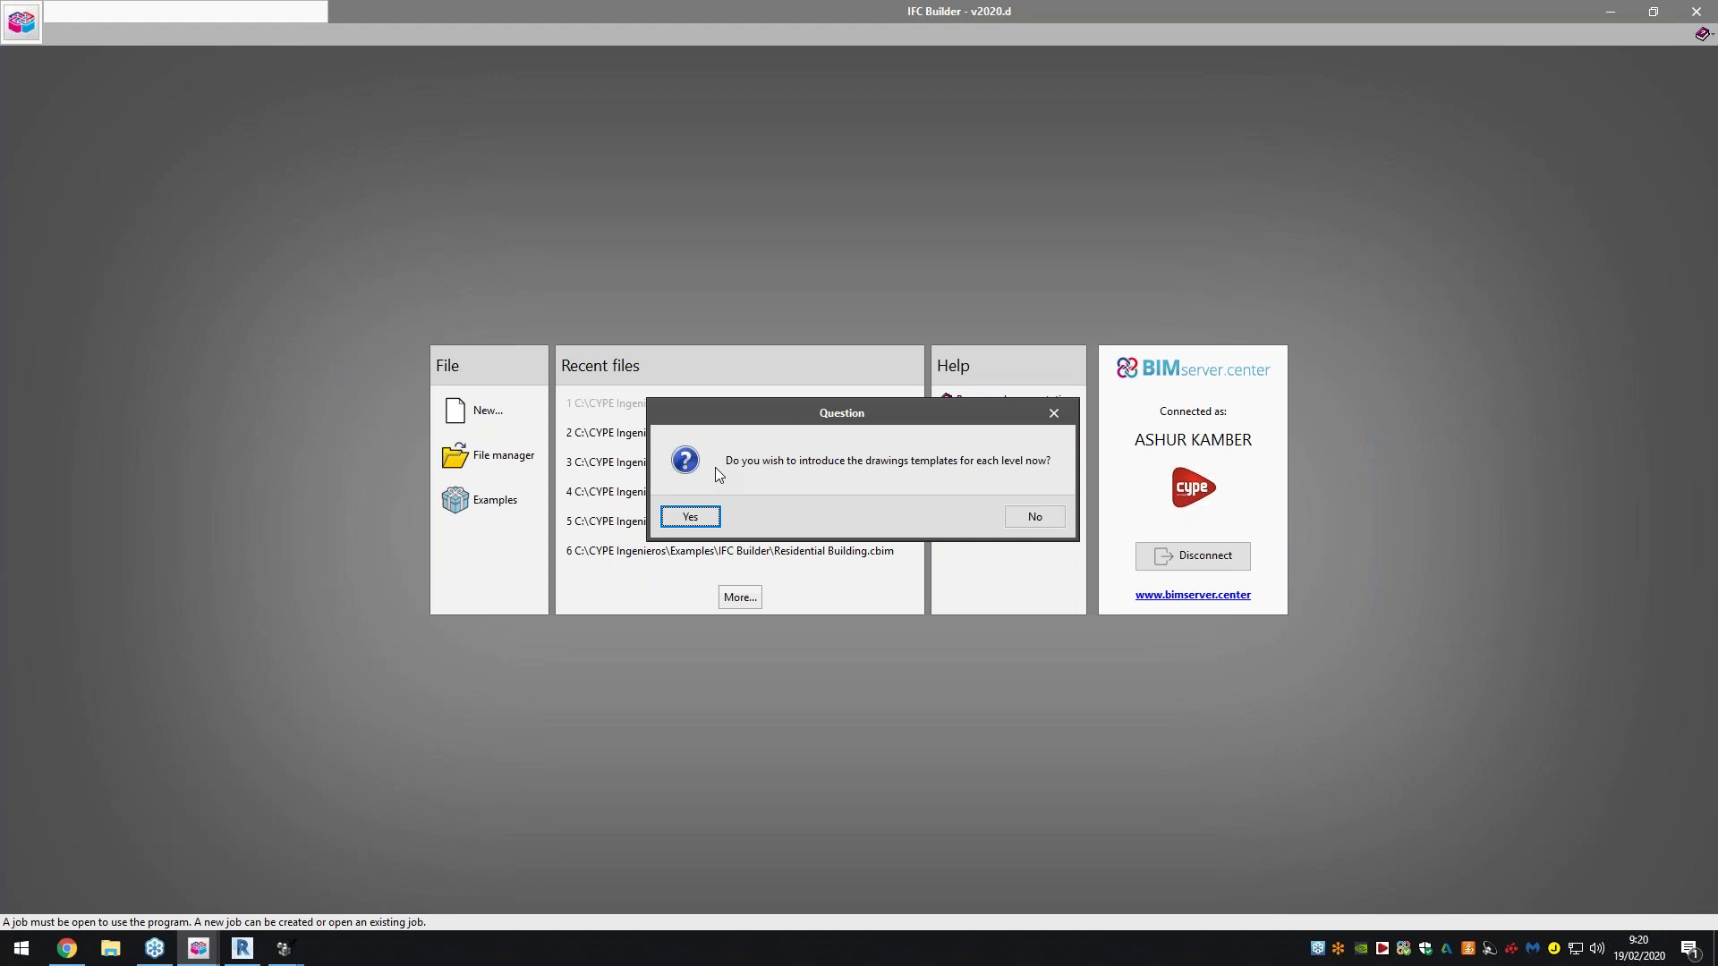
Load Offices - Ground floor.dxf and Offices - Floor 1.dxf as drawing templates
{"action": "left_click", "coordinate": [691, 519]}
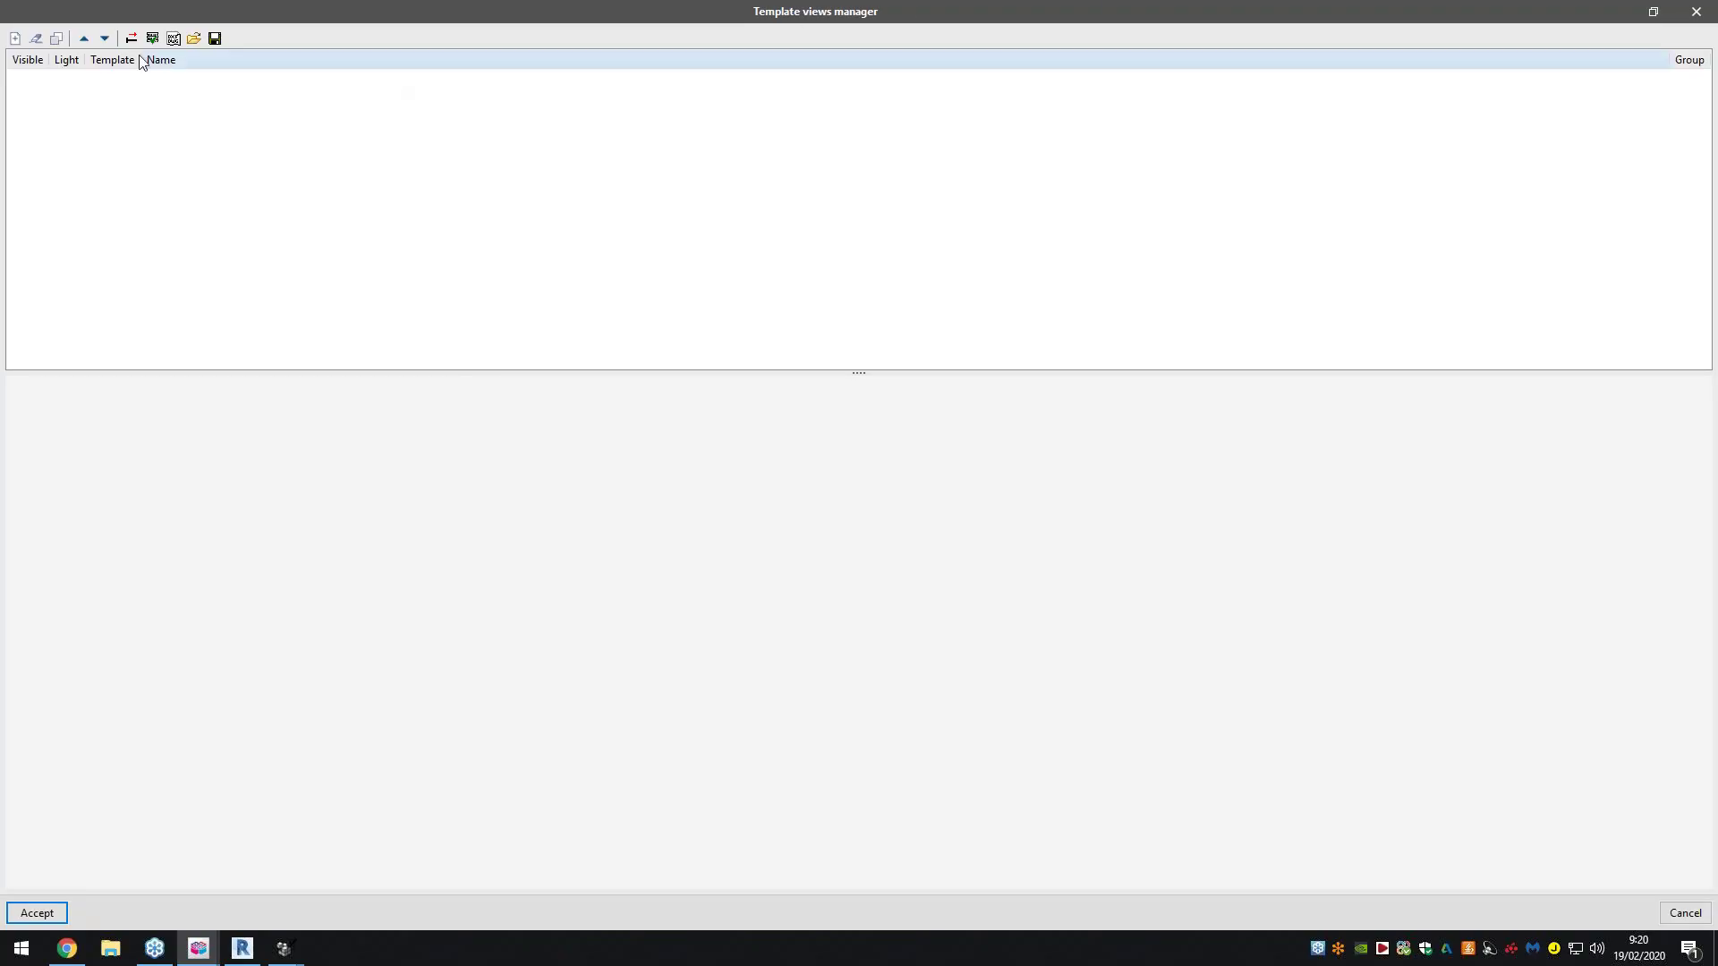
{"action": "left_click", "coordinate": [15, 38]}
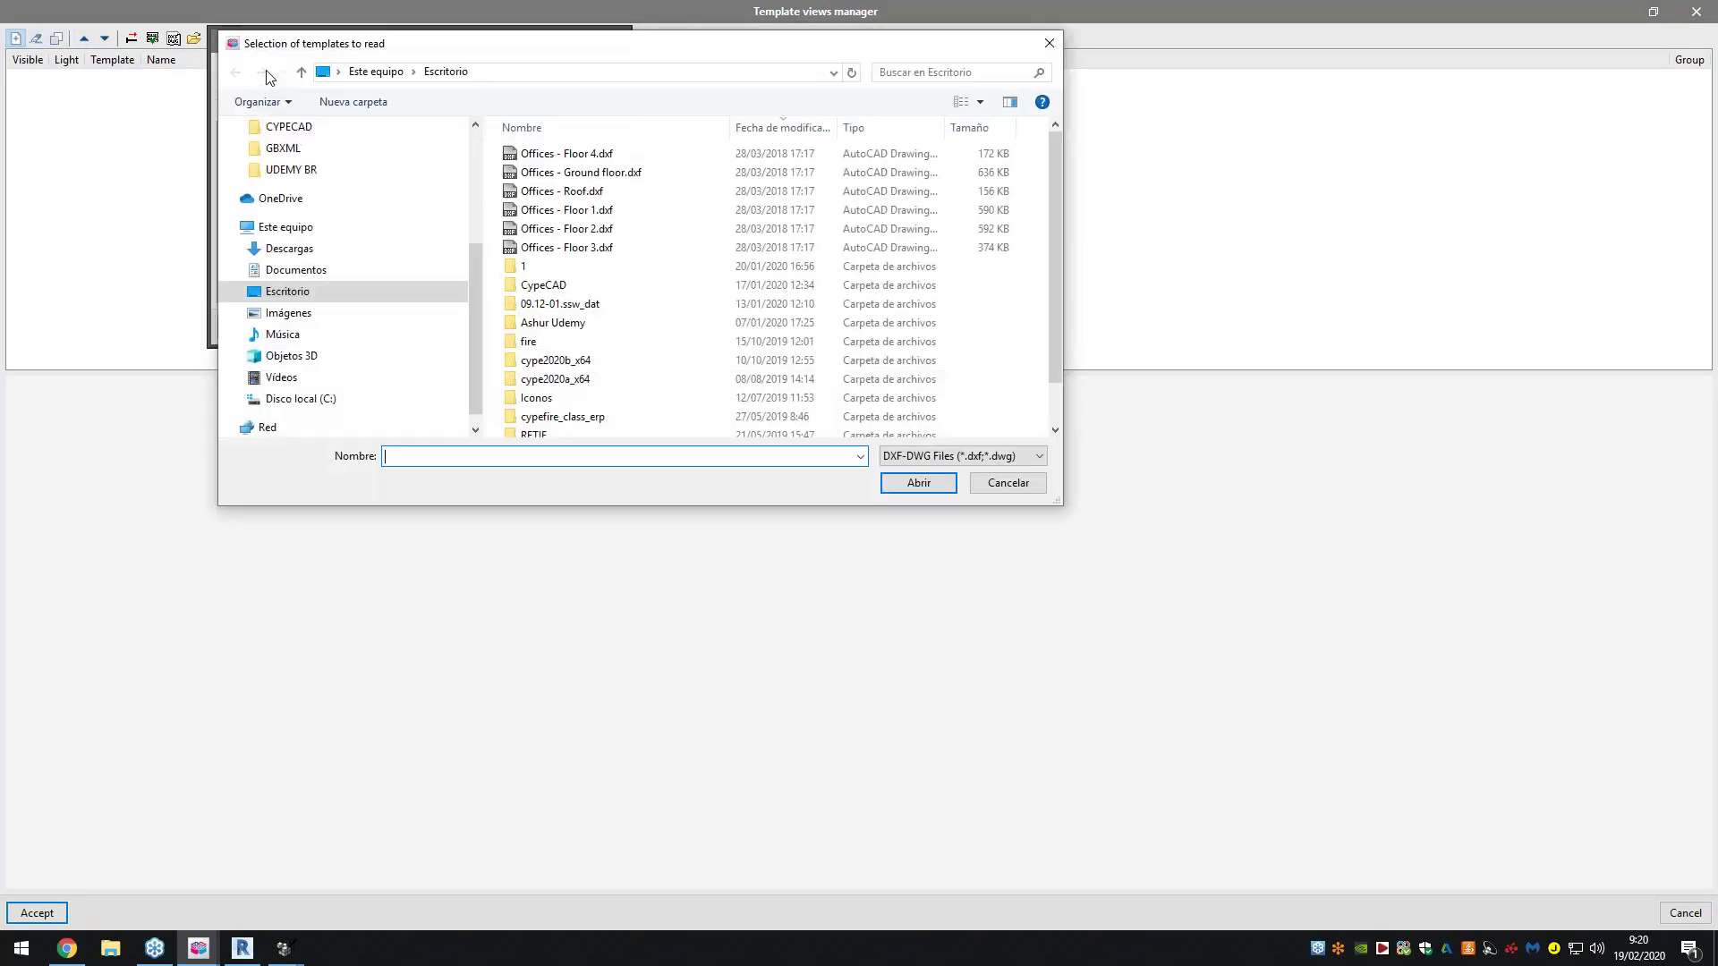
{"action": "left_click", "coordinate": [602, 173]}
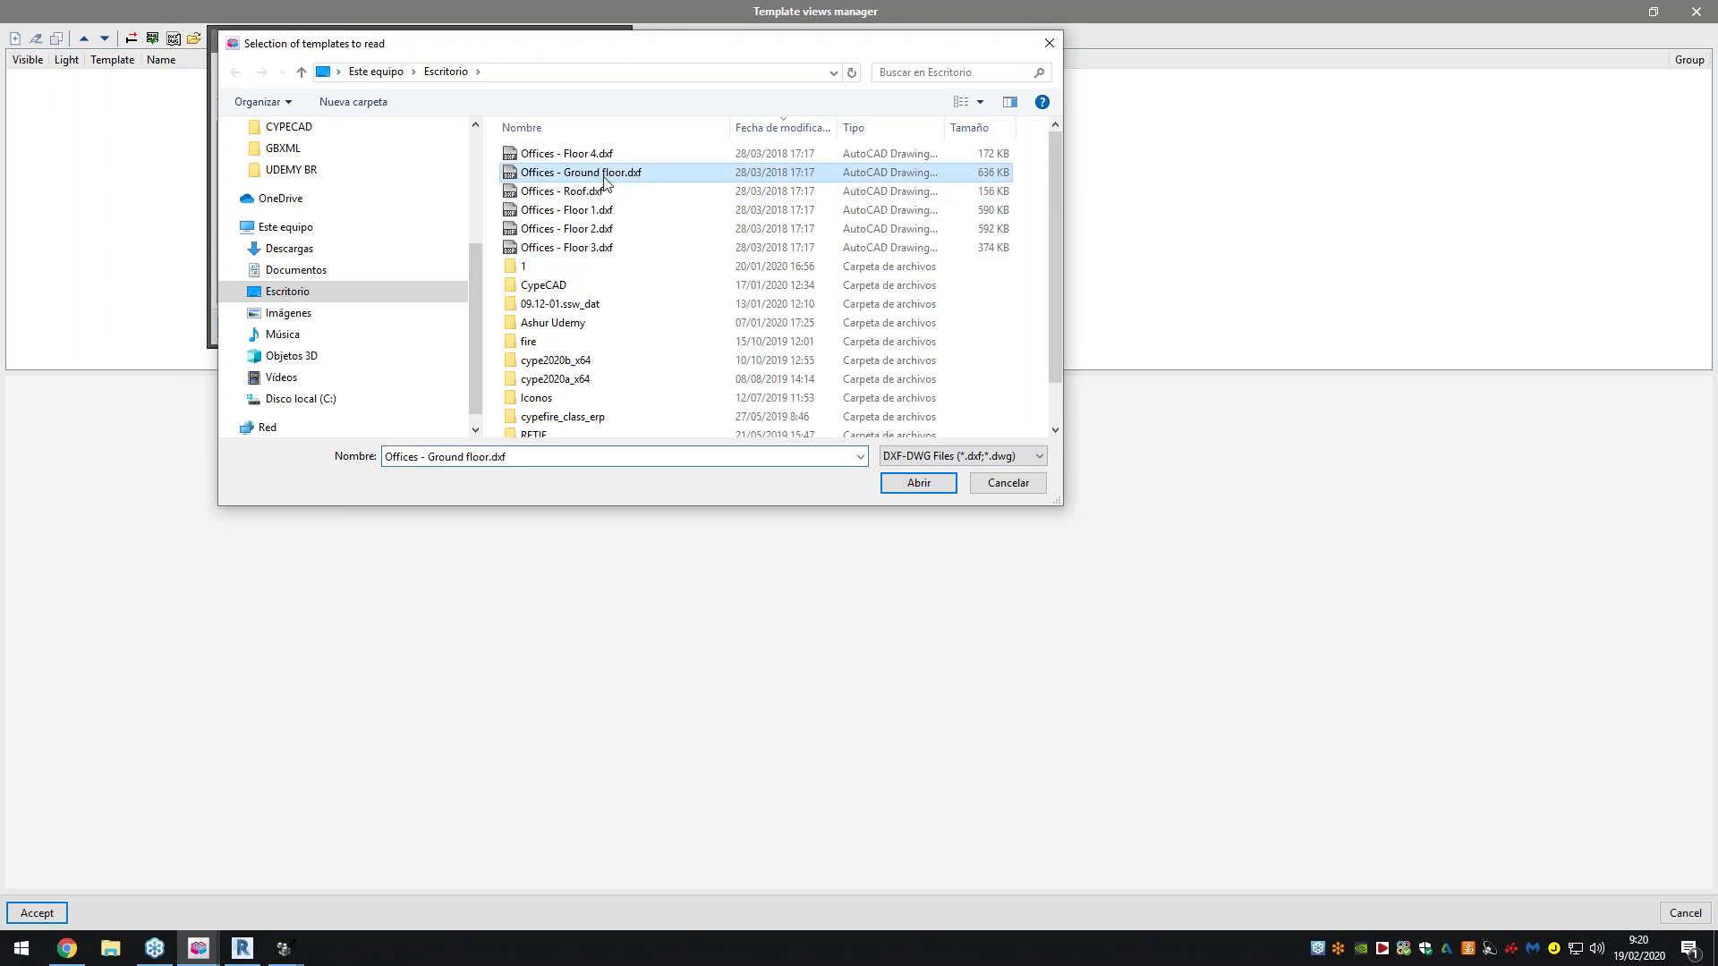
{"action": "left_click", "coordinate": [616, 211], "text": "ctrl"}
{"action": "key", "text": "Return"}
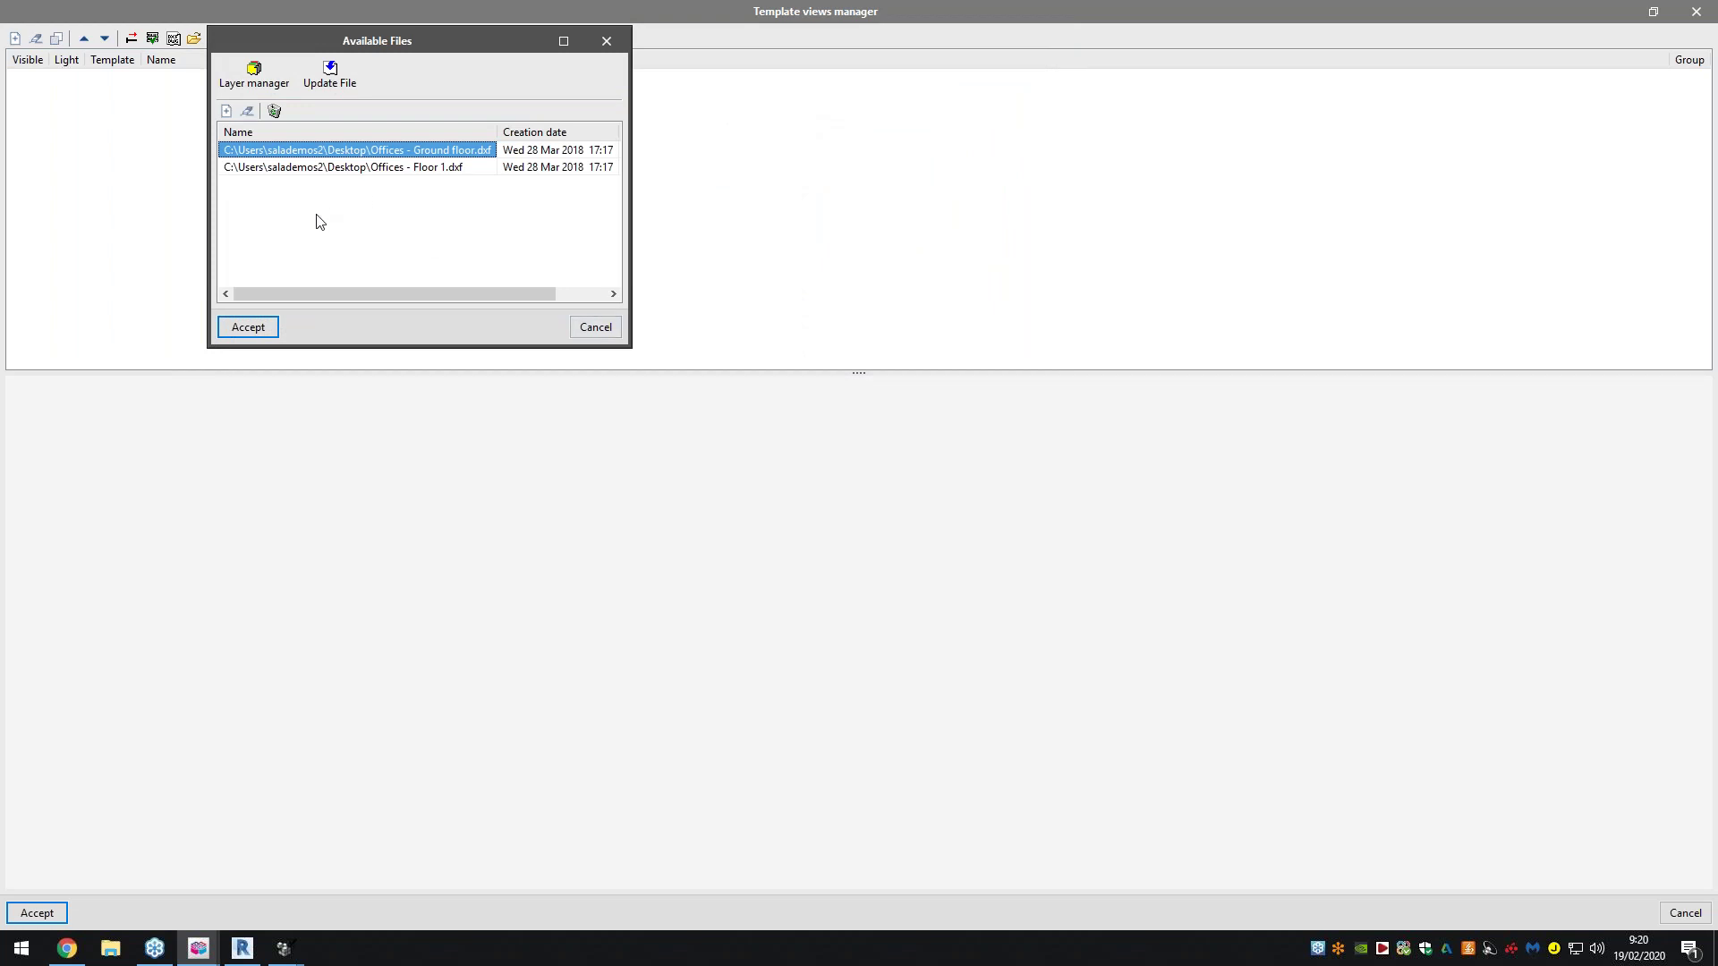
{"action": "left_click", "coordinate": [273, 330]}
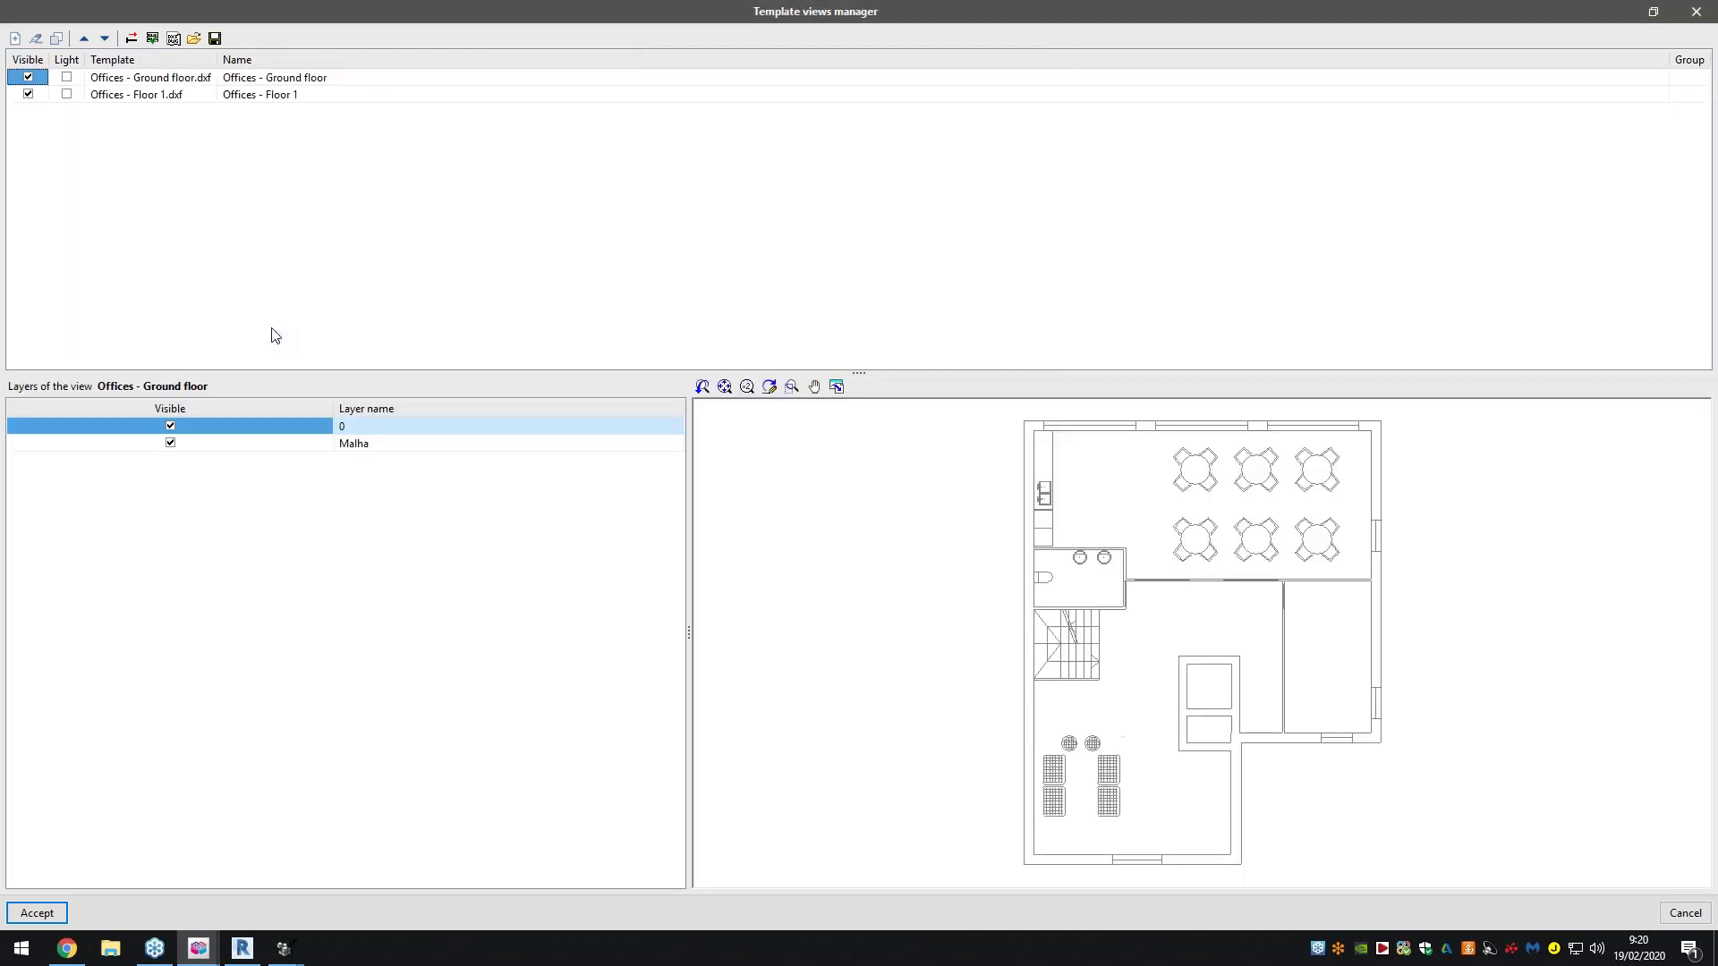
Preview both Offices templates and open Floor 1's position and scale adjustment
{"action": "left_click", "coordinate": [197, 96]}
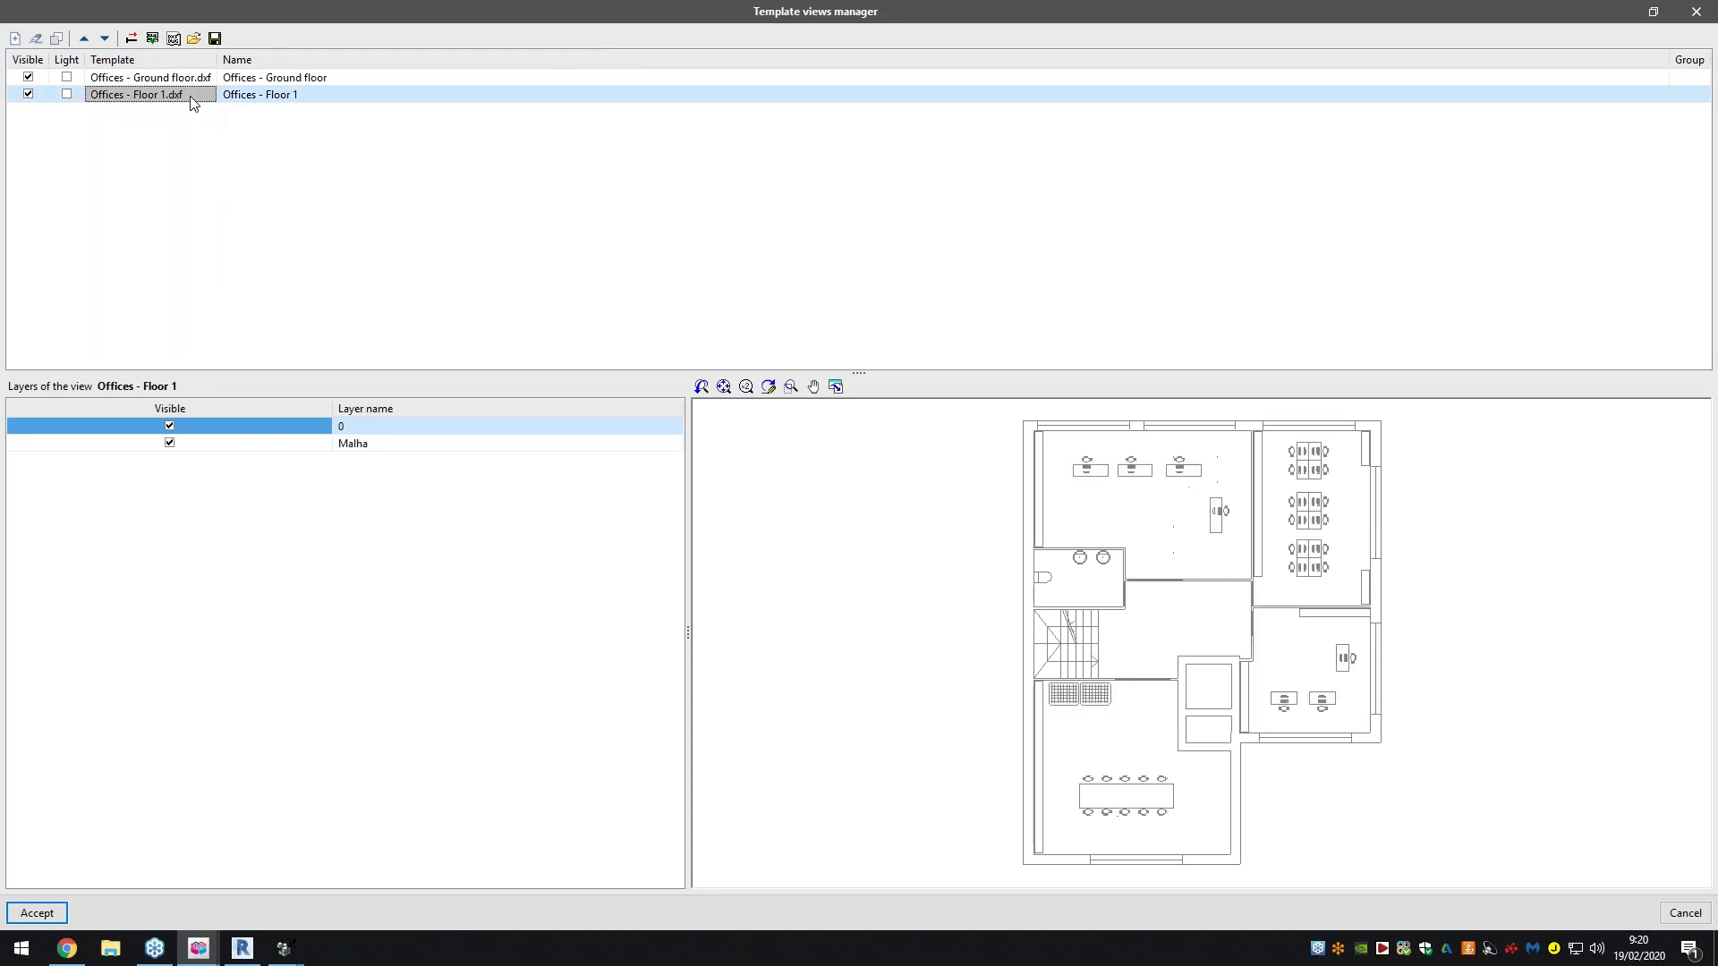
{"action": "left_click", "coordinate": [205, 79]}
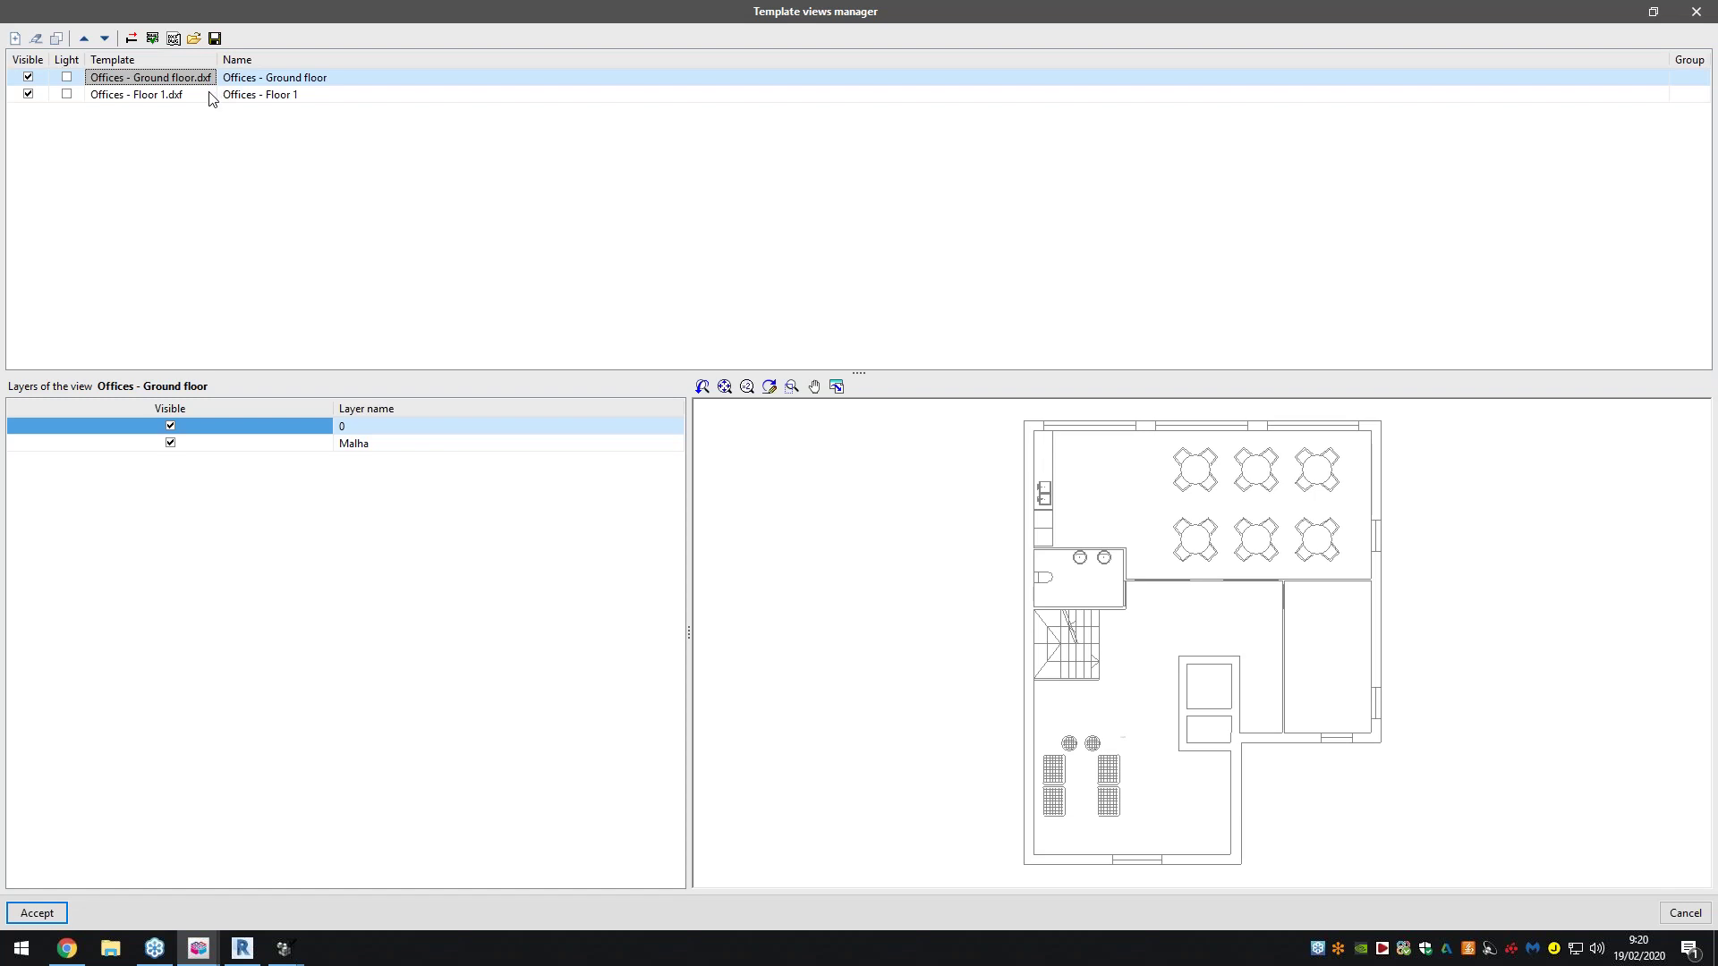
{"action": "left_click", "coordinate": [206, 95]}
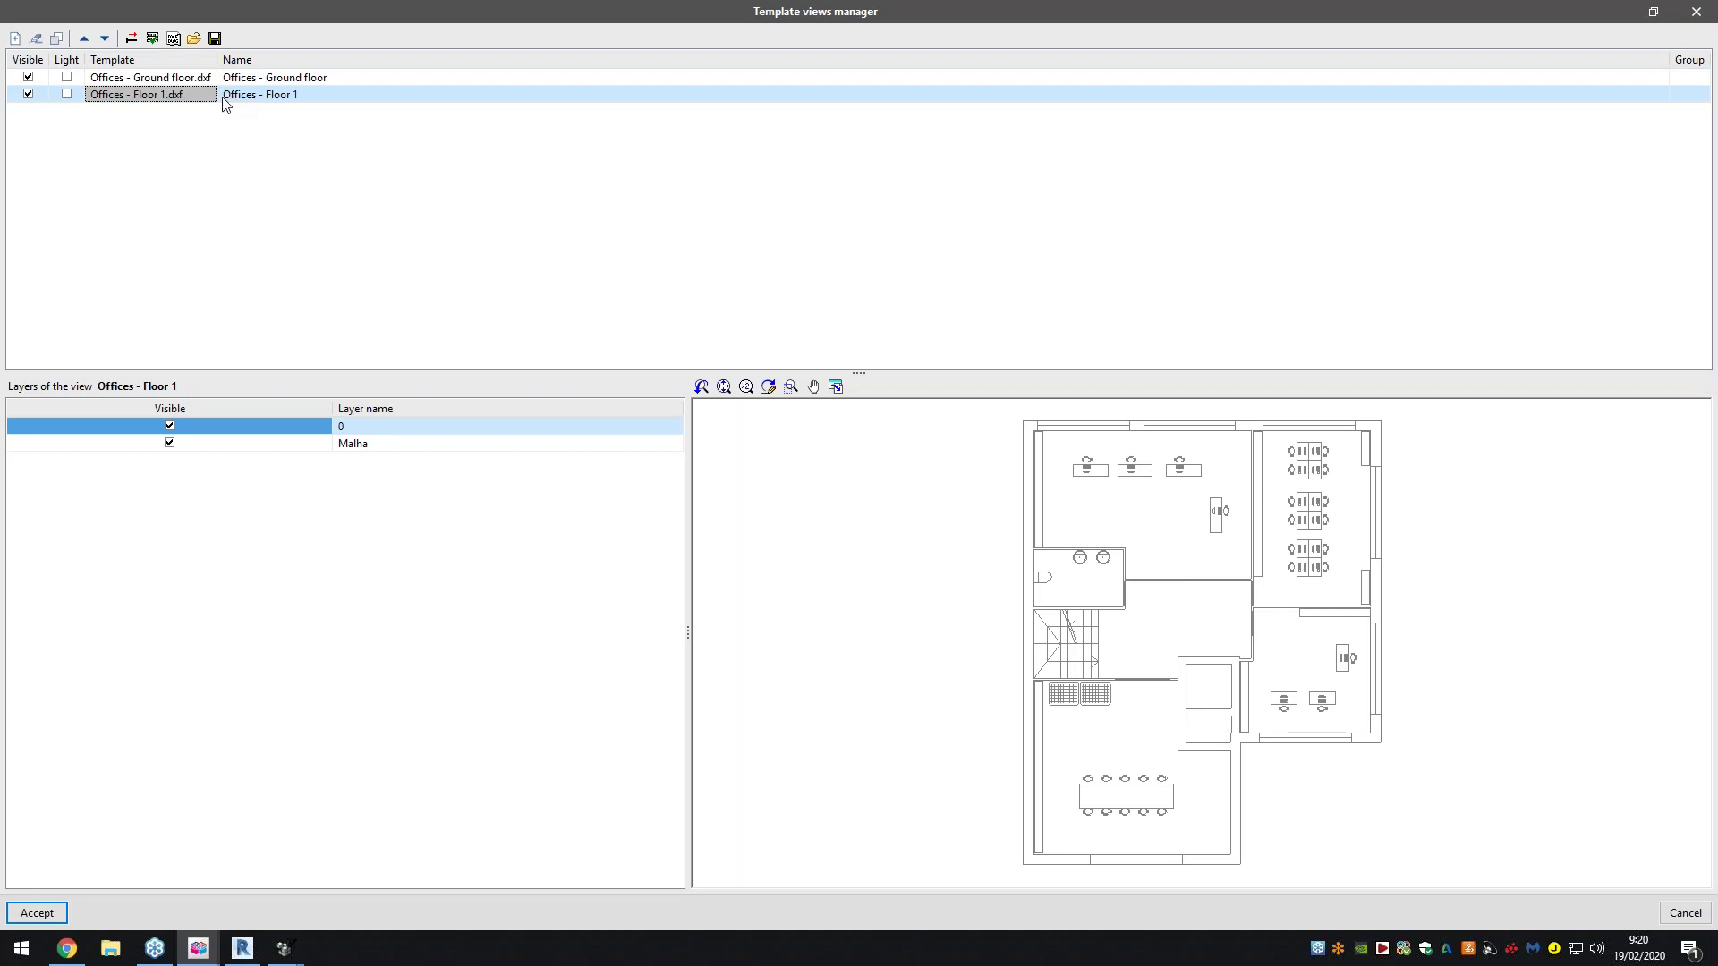
{"action": "left_click", "coordinate": [132, 39]}
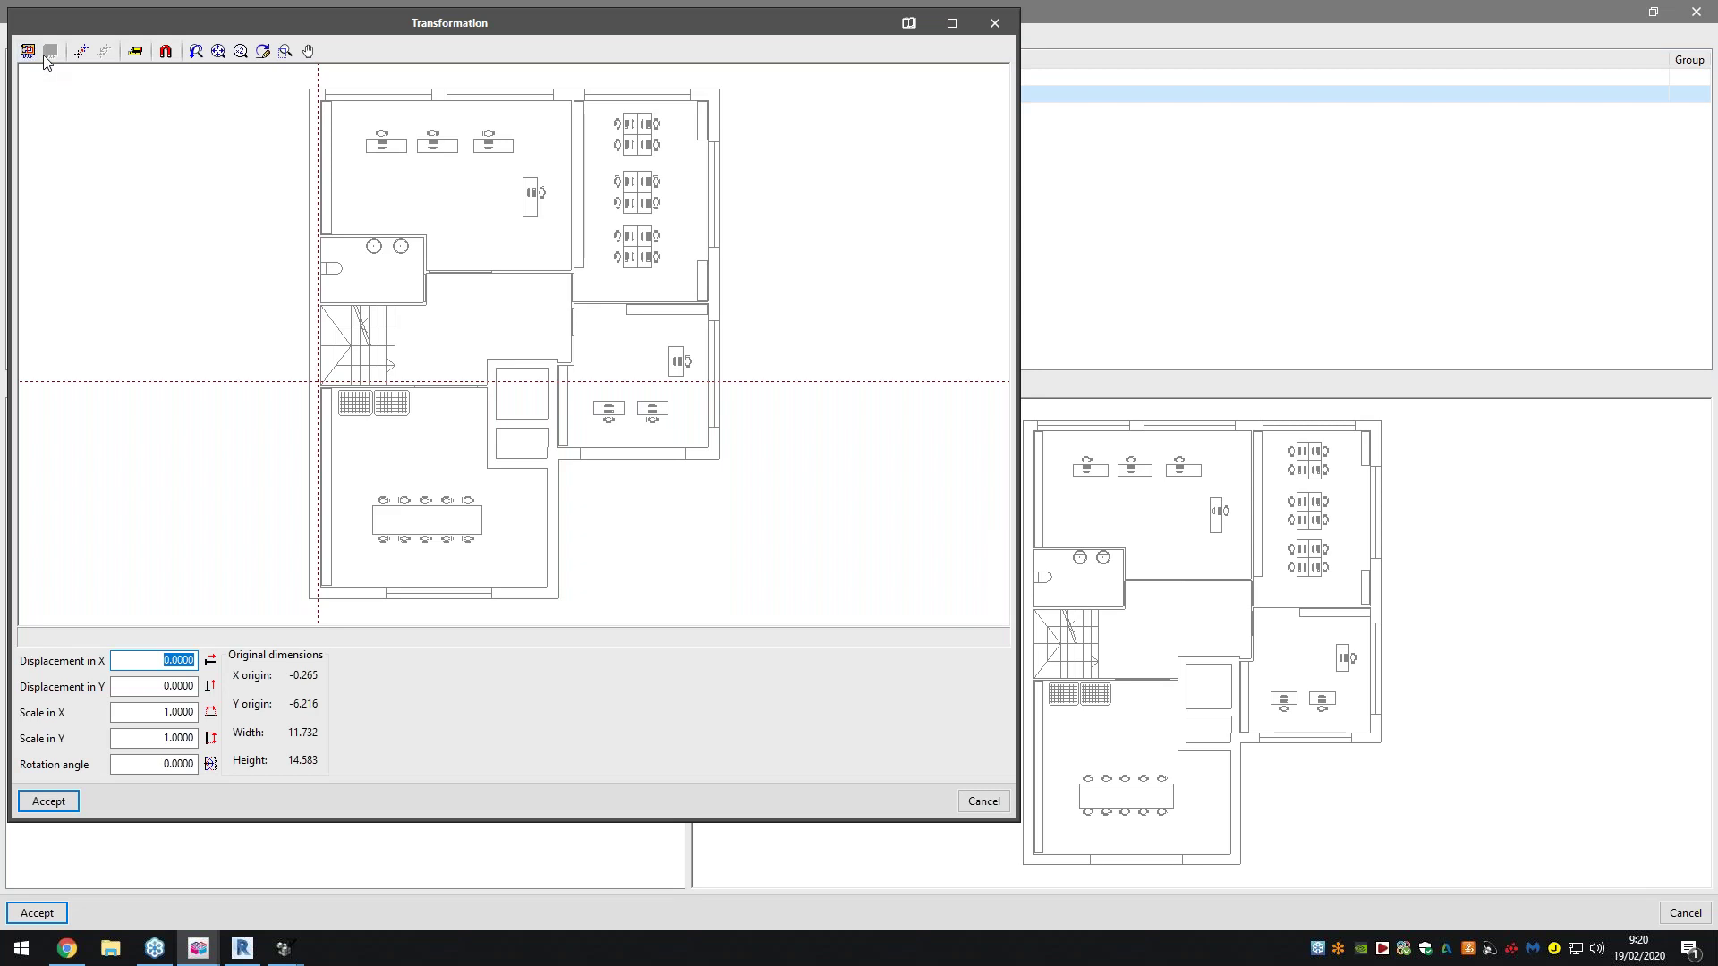
Assign Offices - Ground floor to the Ground floor group and Offices - Floor 1 to Floor 1
{"action": "left_click", "coordinate": [139, 54]}
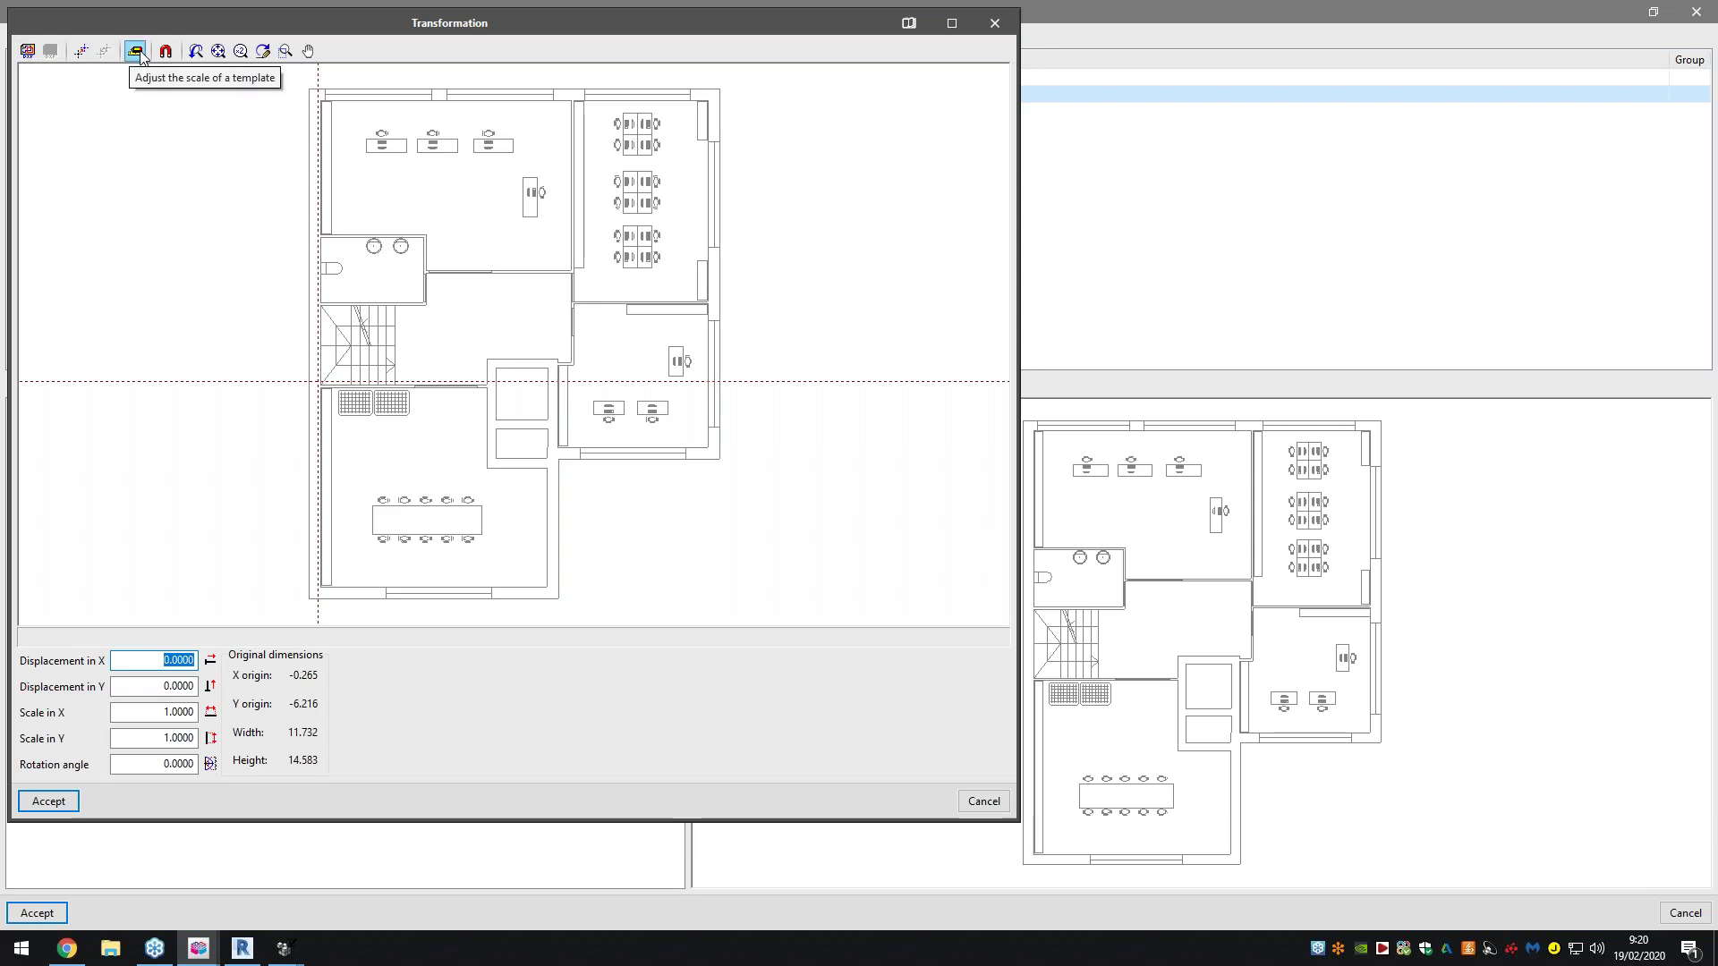
{"action": "left_click", "coordinate": [988, 25]}
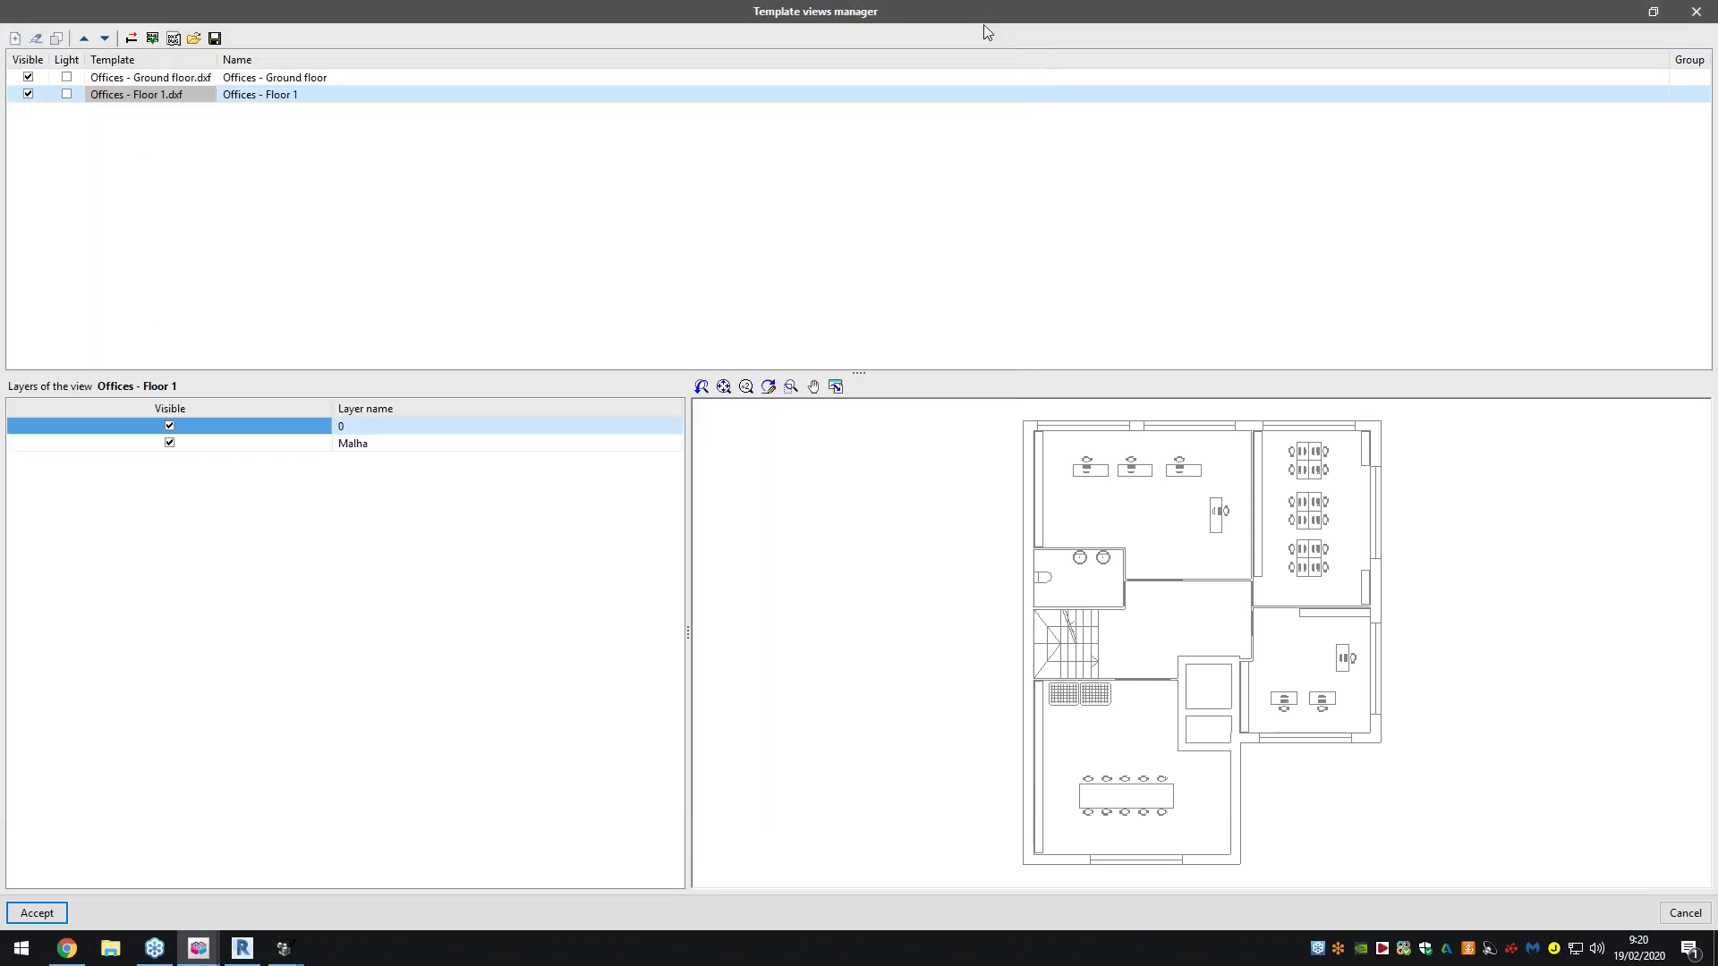
{"action": "left_click", "coordinate": [153, 39]}
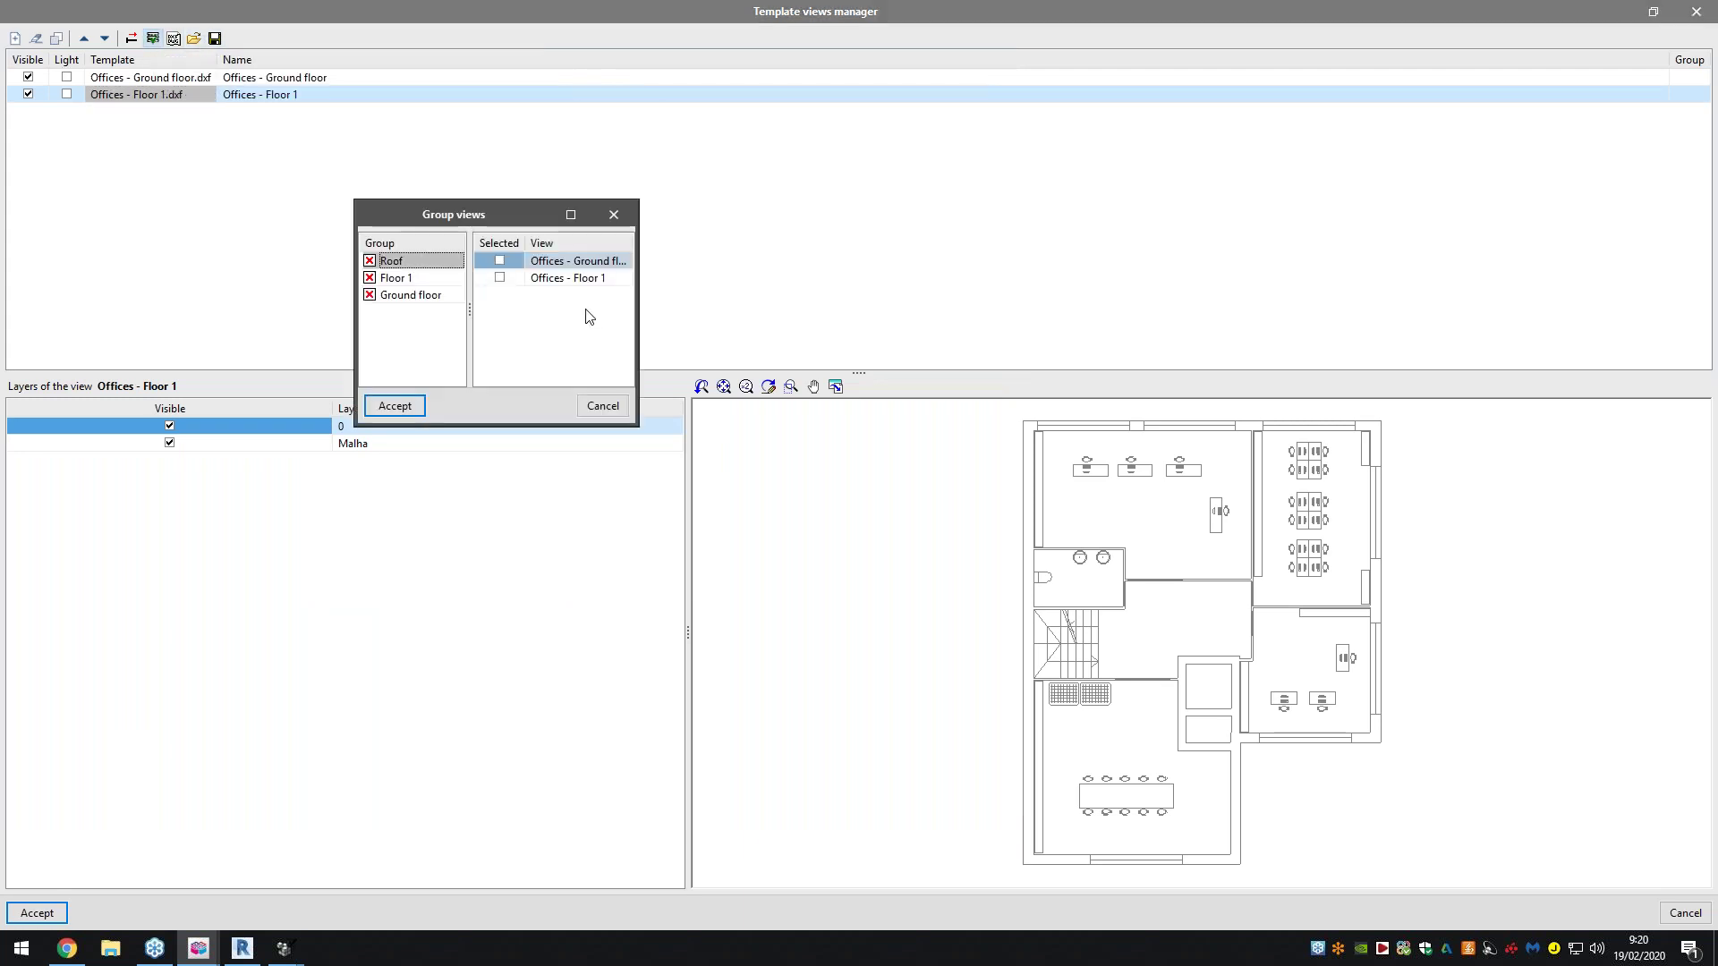
{"action": "left_click", "coordinate": [410, 296]}
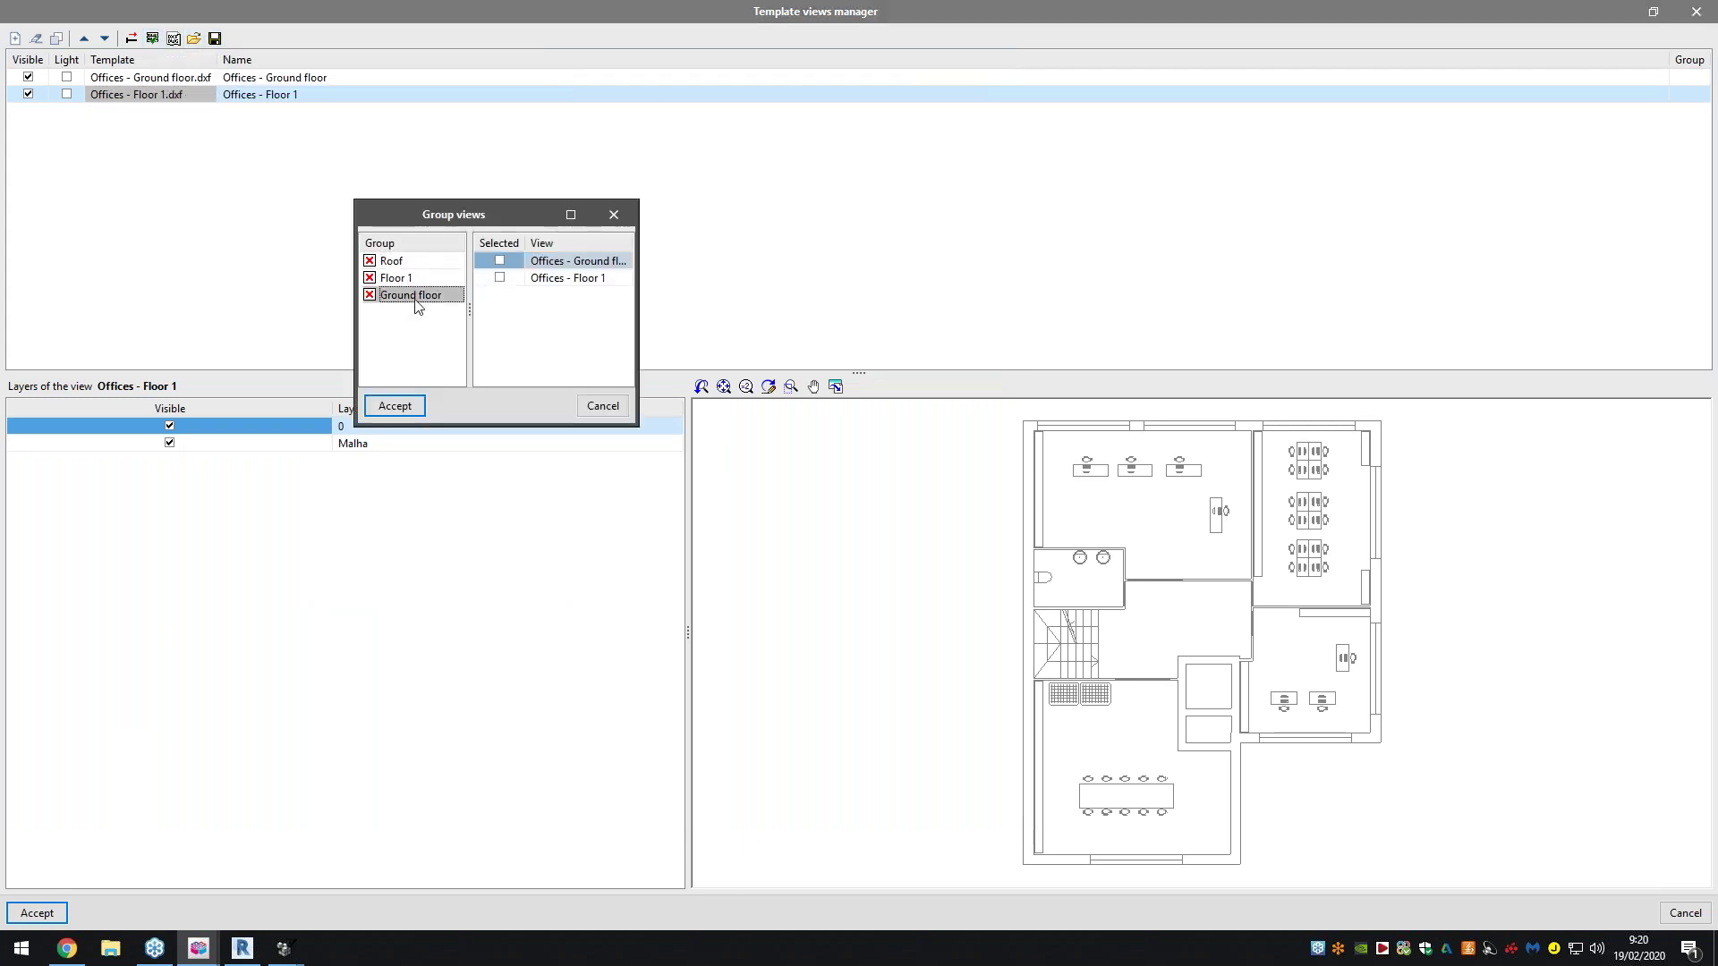
{"action": "left_click_drag", "start_coordinate": [638, 280], "coordinate": [950, 280]}
{"action": "left_click", "coordinate": [623, 261]}
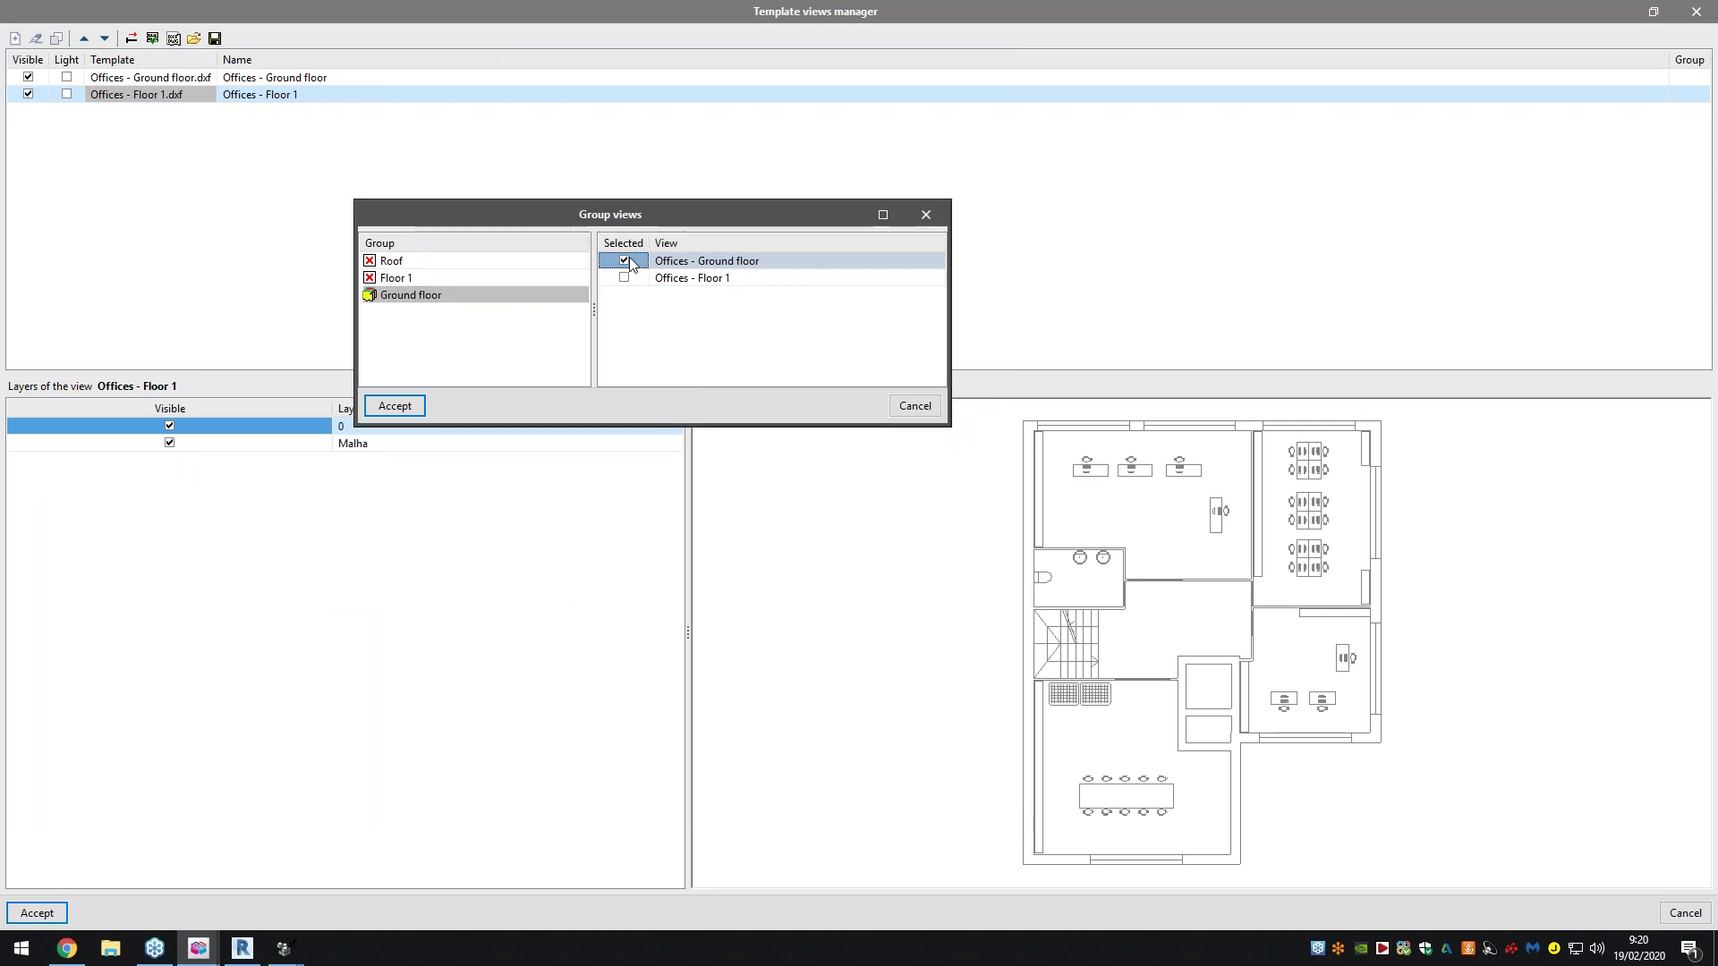
{"action": "left_click", "coordinate": [472, 279]}
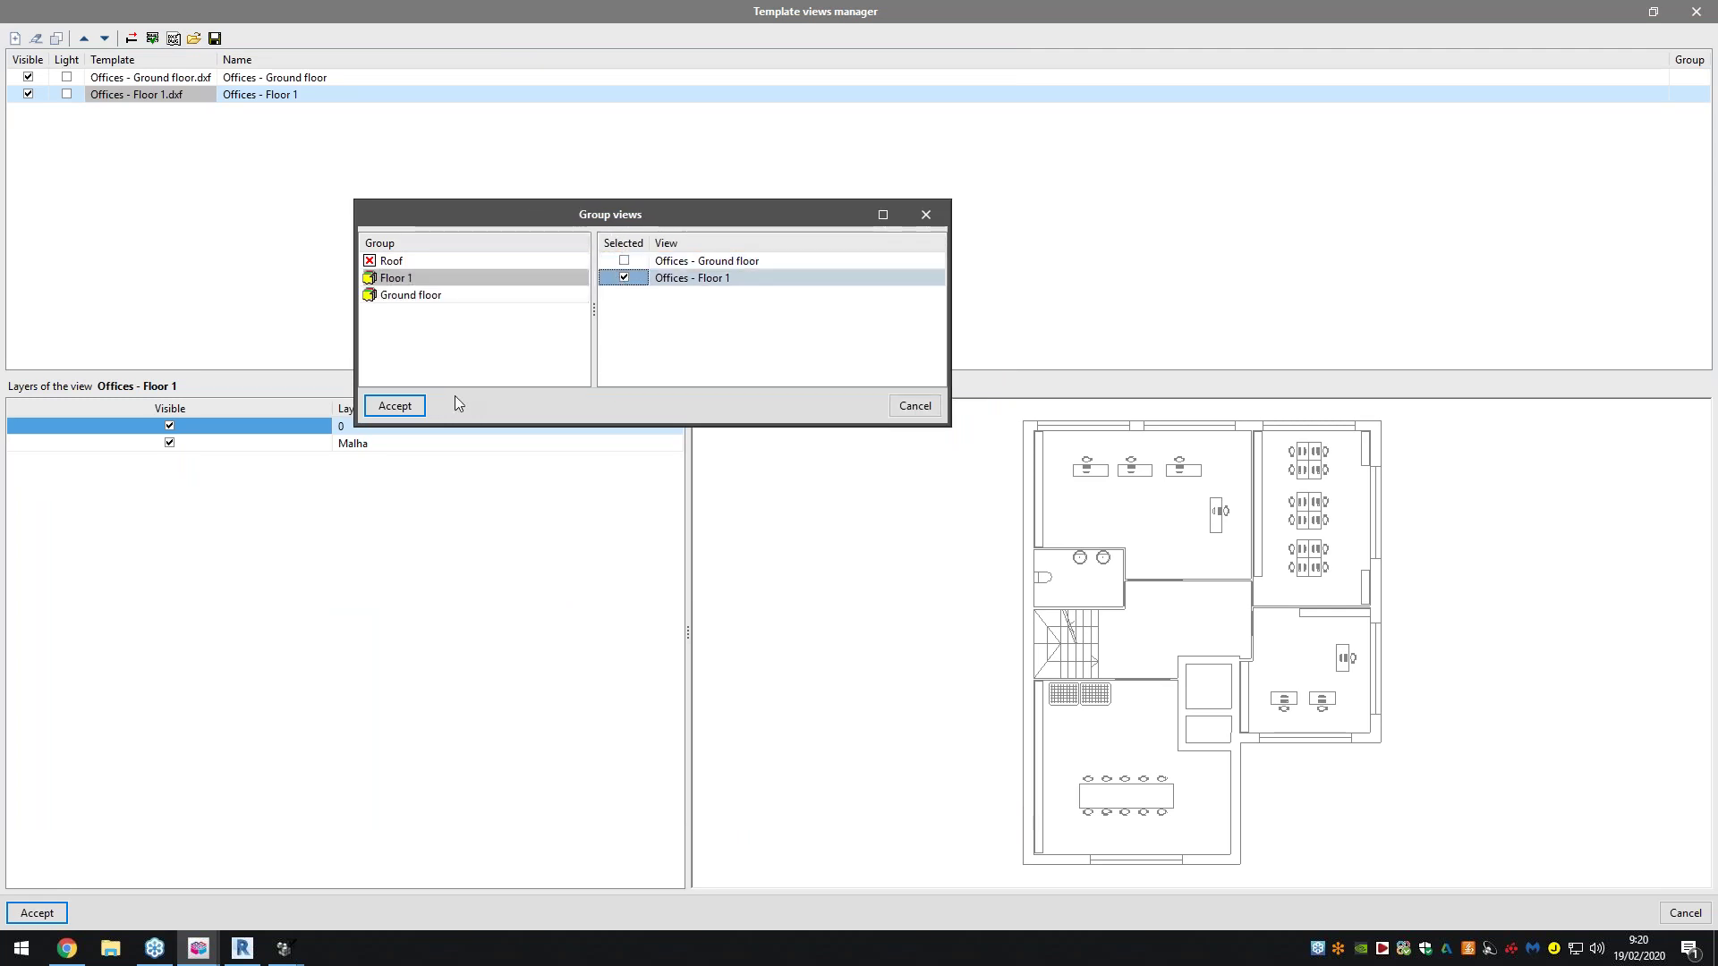
{"action": "left_click", "coordinate": [411, 405]}
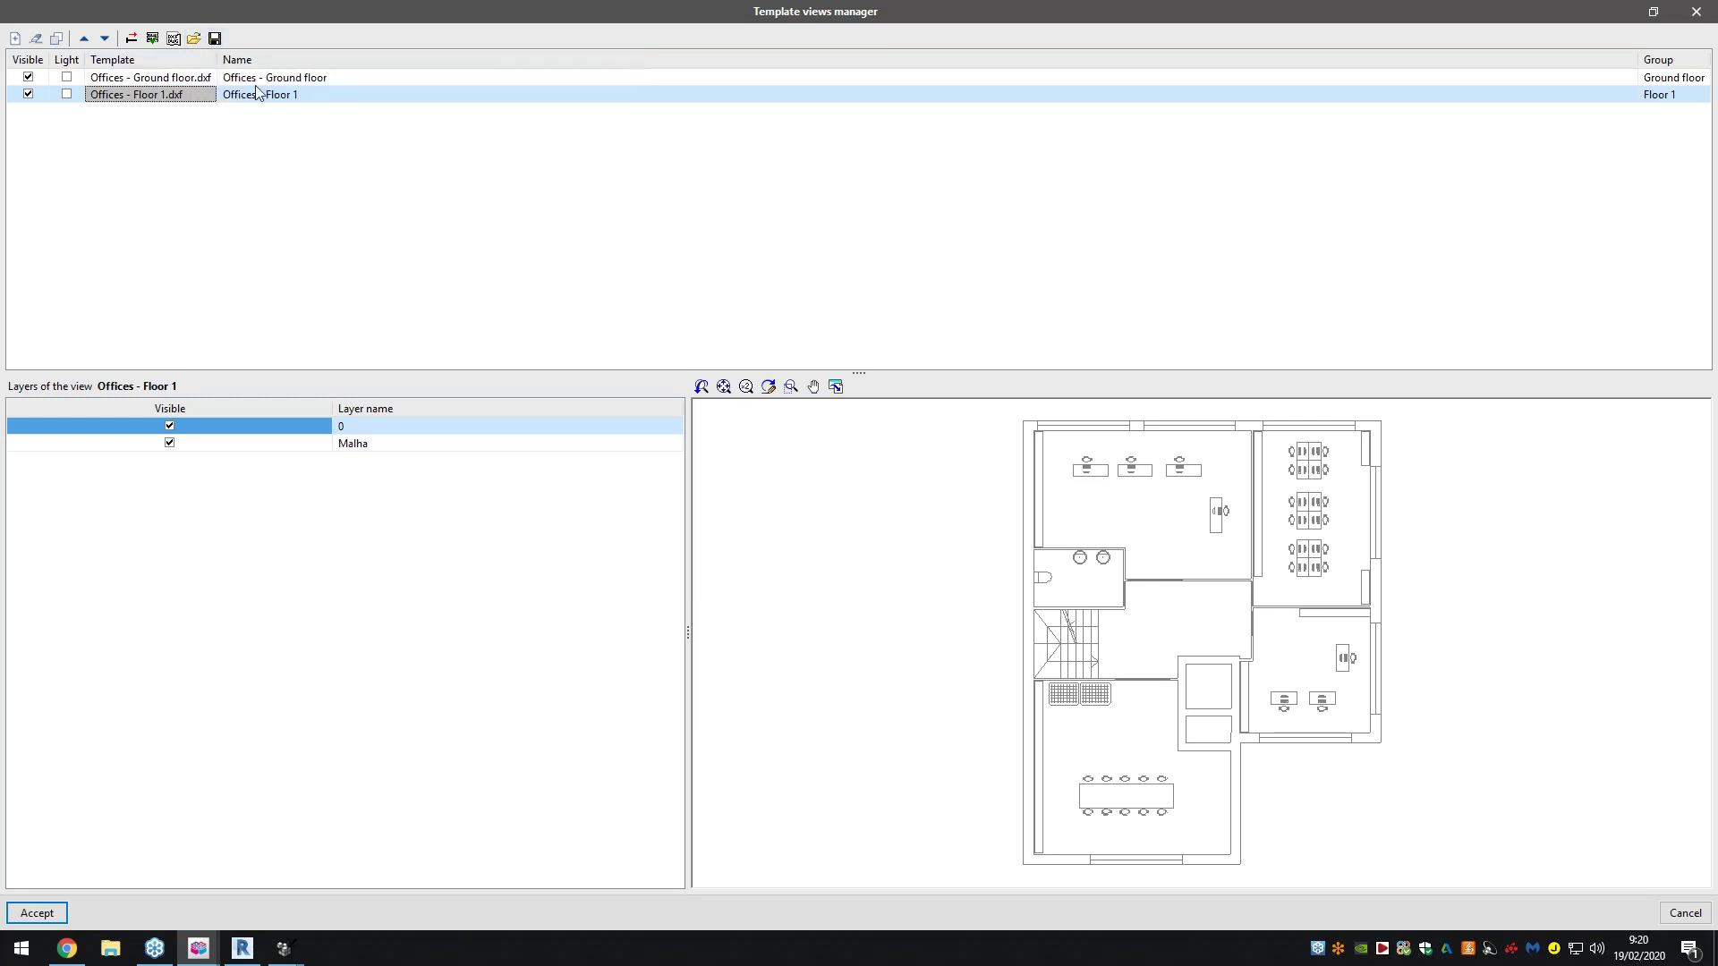
Preview both Offices templates and accept the Template views manager
{"action": "left_click", "coordinate": [257, 81]}
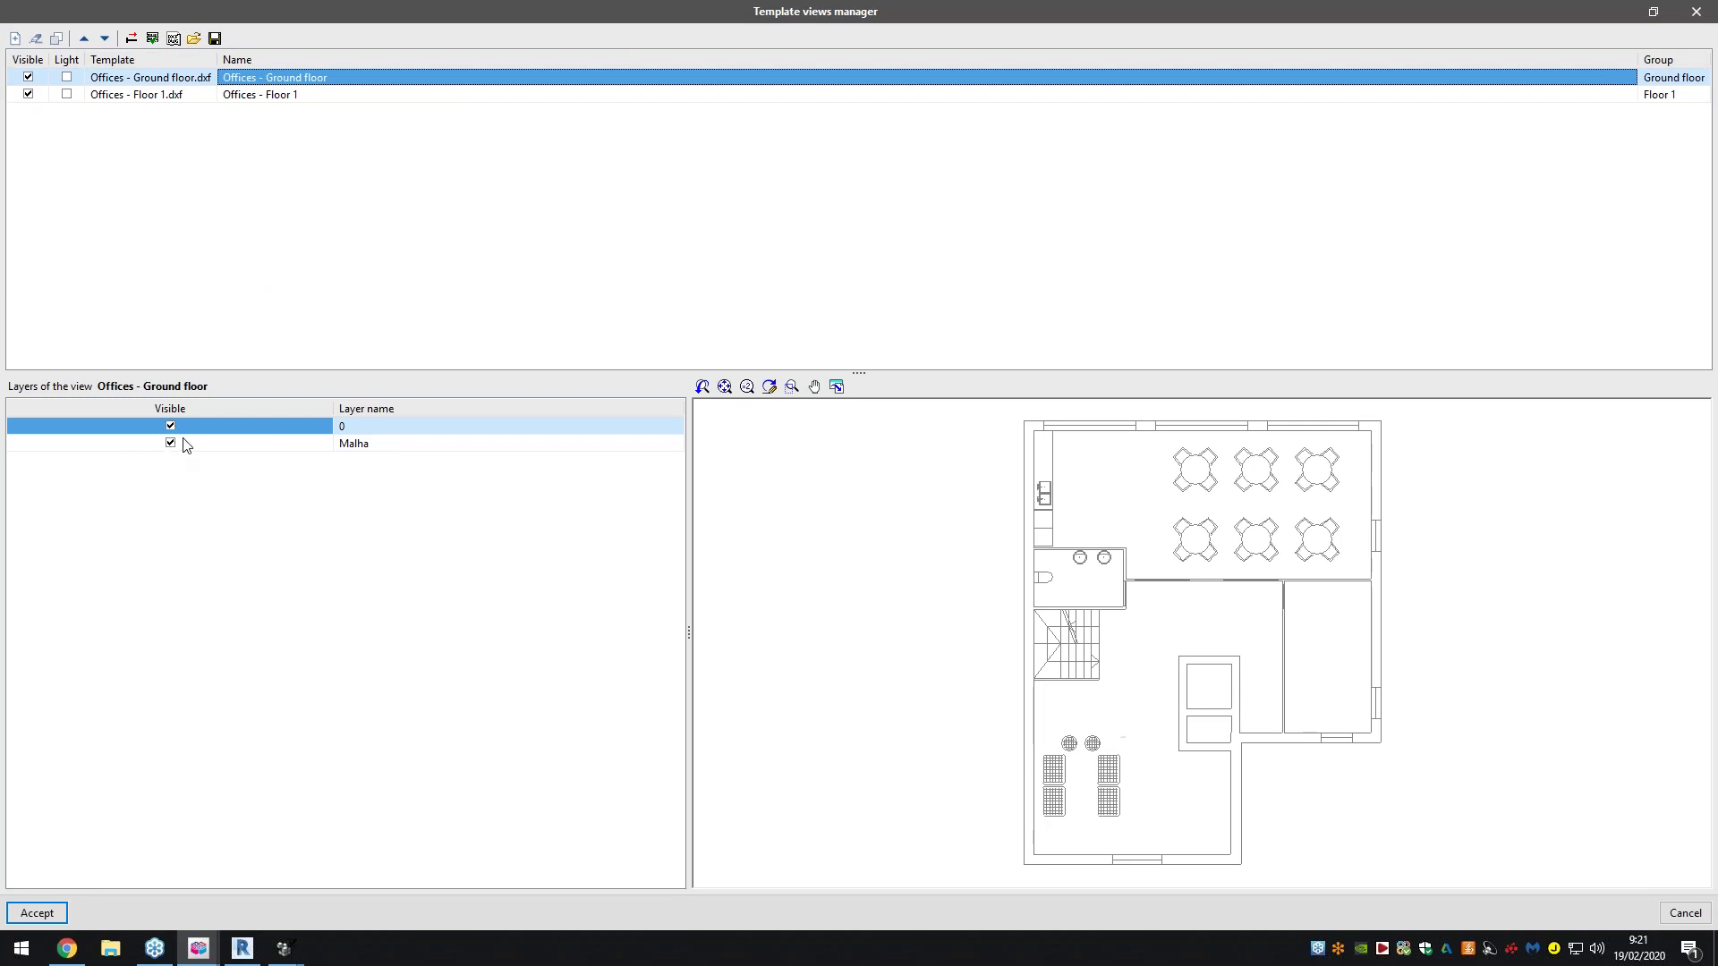
{"action": "left_click", "coordinate": [249, 95]}
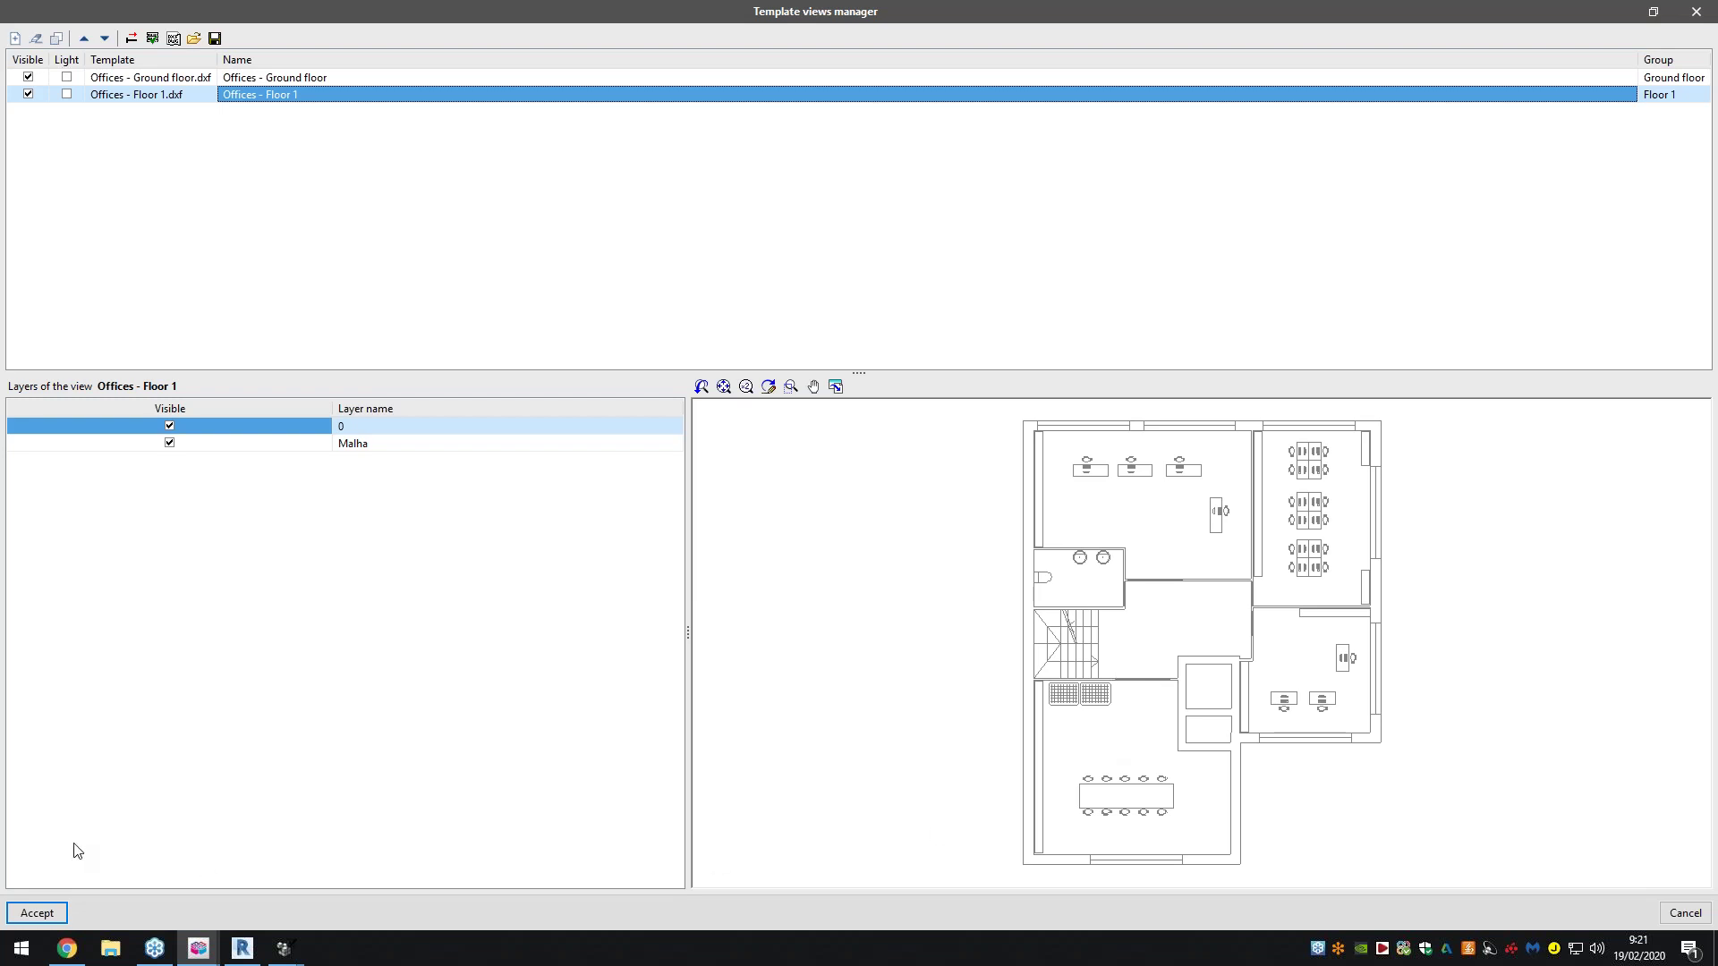
{"action": "left_click", "coordinate": [37, 913]}
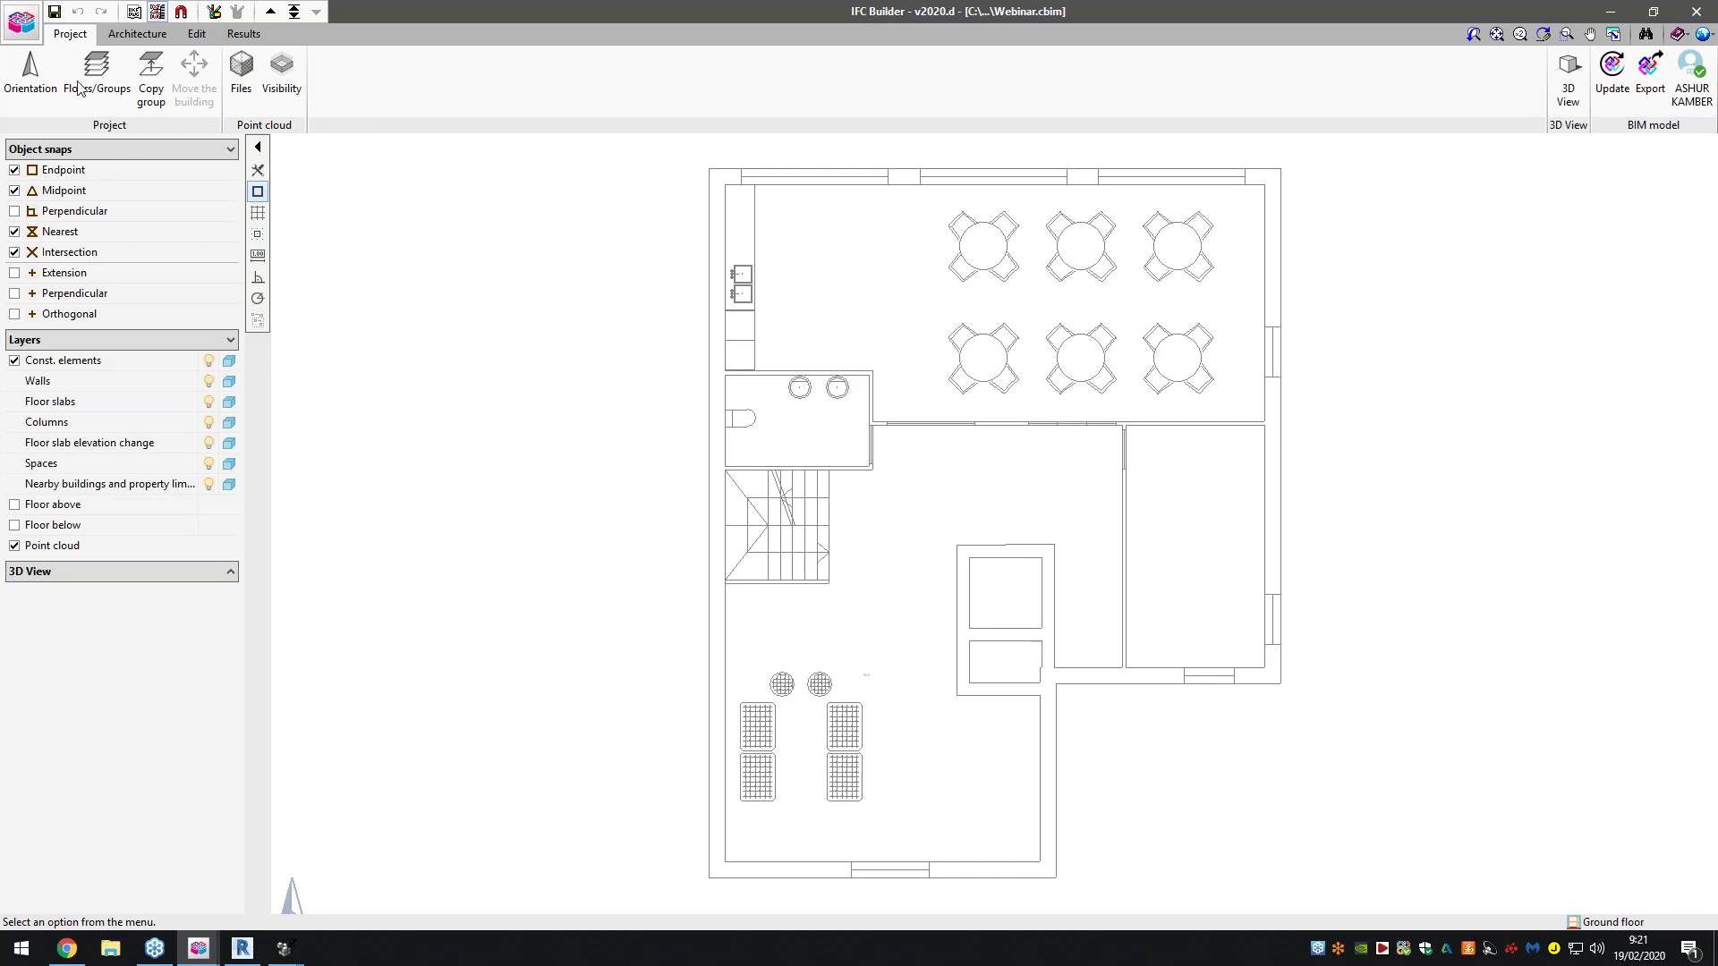
Set the plan orientation, then review Floors/Groups: two 3.000 m floors, roof at 6.000 m
{"action": "left_click", "coordinate": [36, 95]}
{"action": "left_click", "coordinate": [383, 249]}
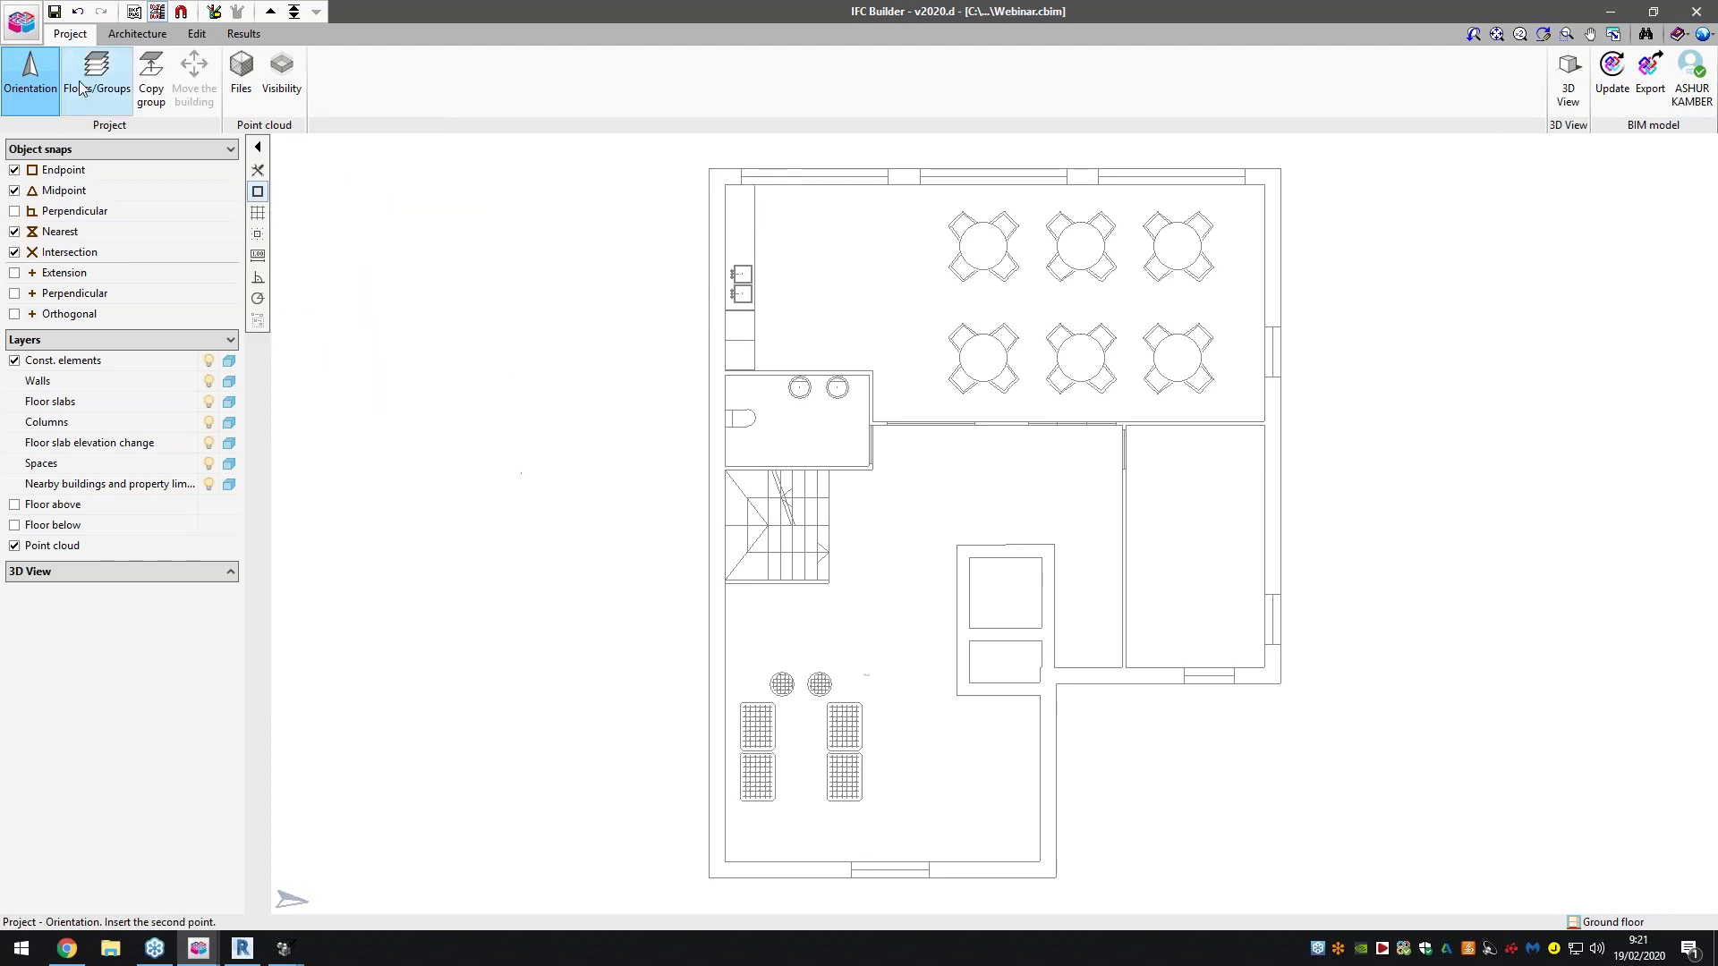
{"action": "left_click", "coordinate": [96, 76]}
{"action": "left_click_drag", "start_coordinate": [642, 254], "coordinate": [357, 253]}
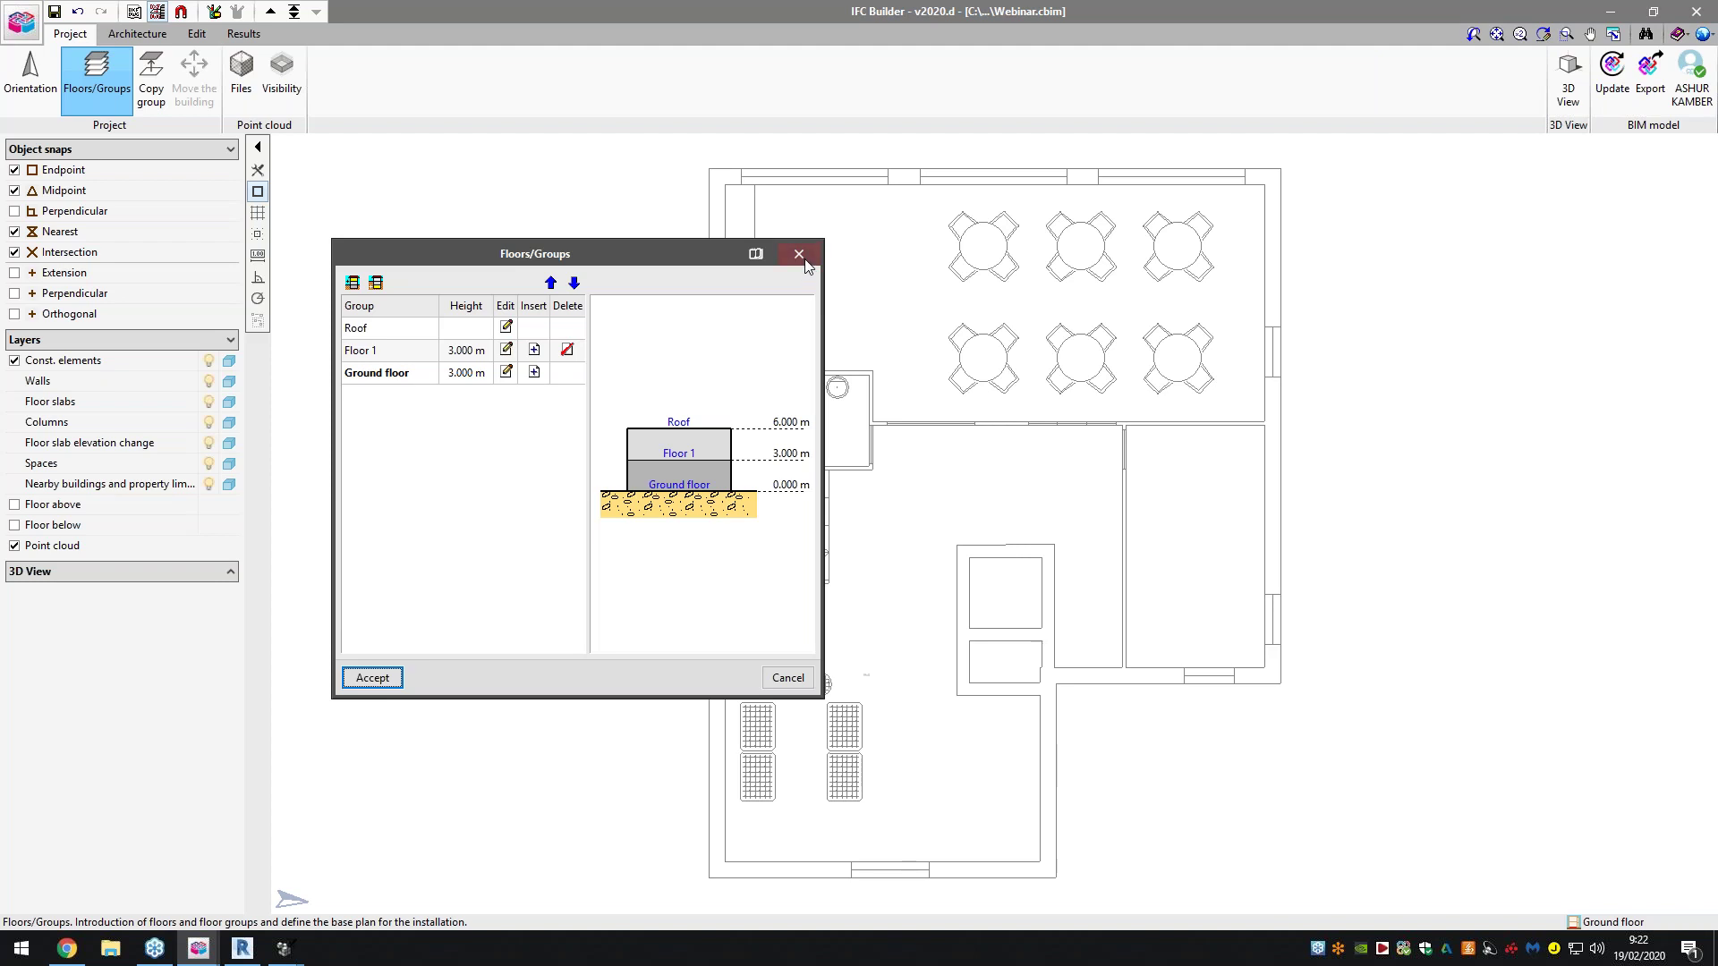
Check the point cloud Files list without adding a file, then open per-floor point cloud Visibility
{"action": "left_click", "coordinate": [799, 254]}
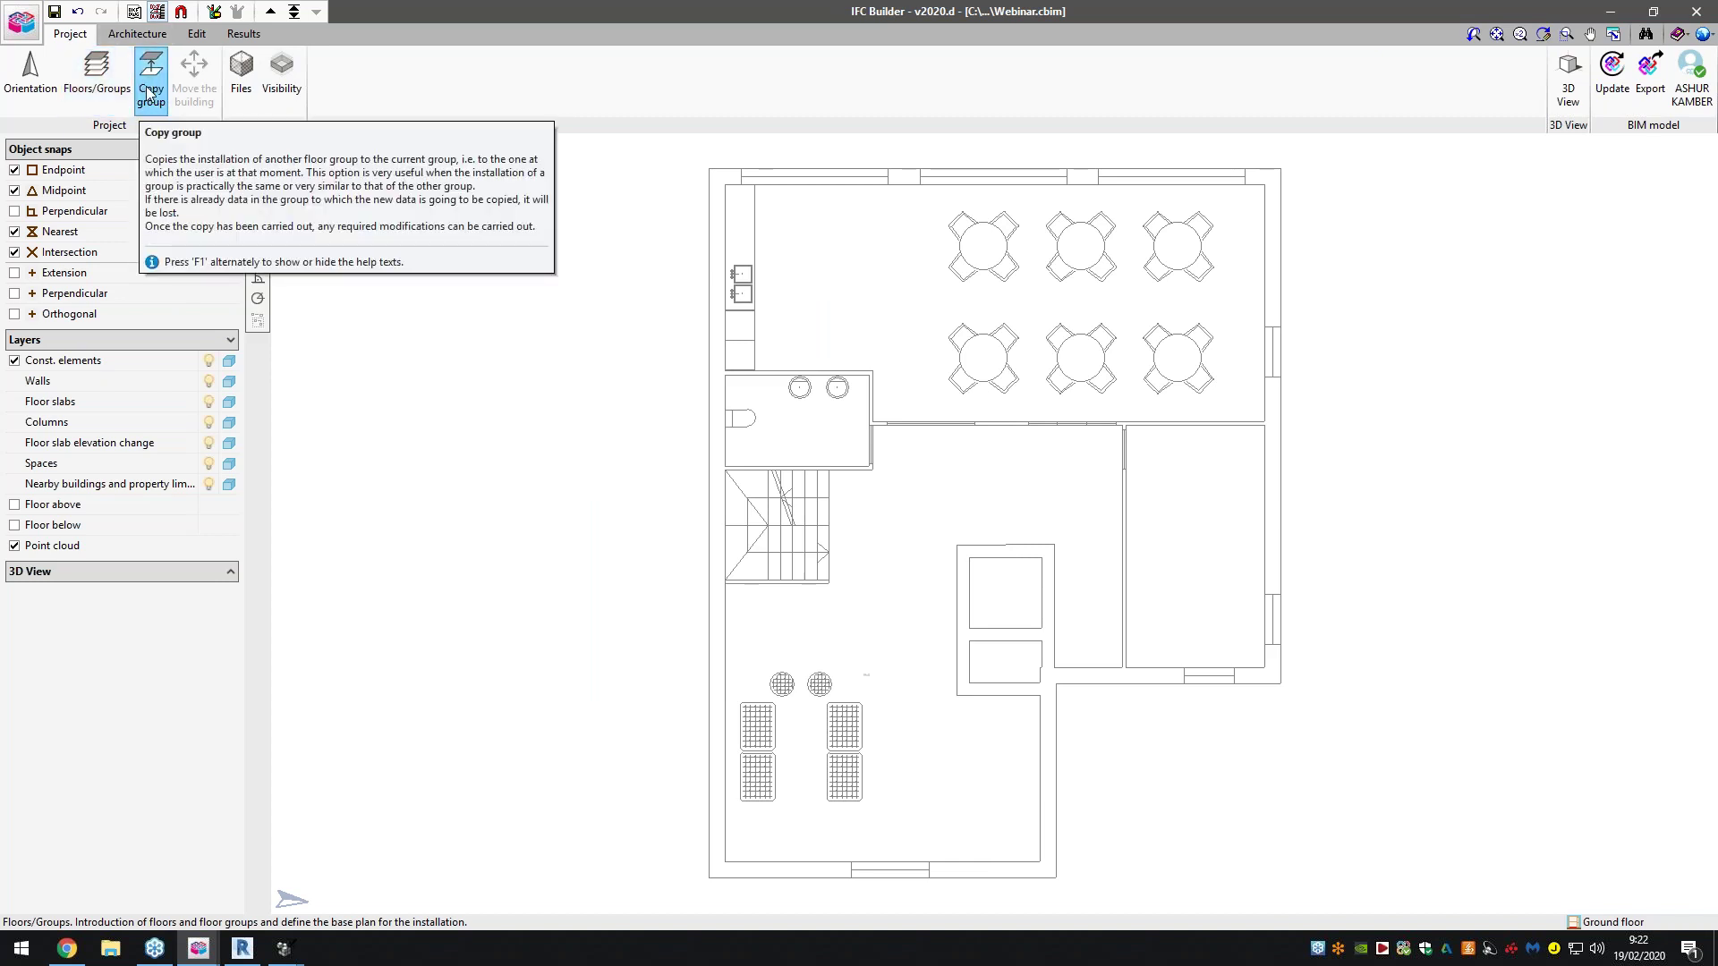
{"action": "left_click", "coordinate": [242, 80]}
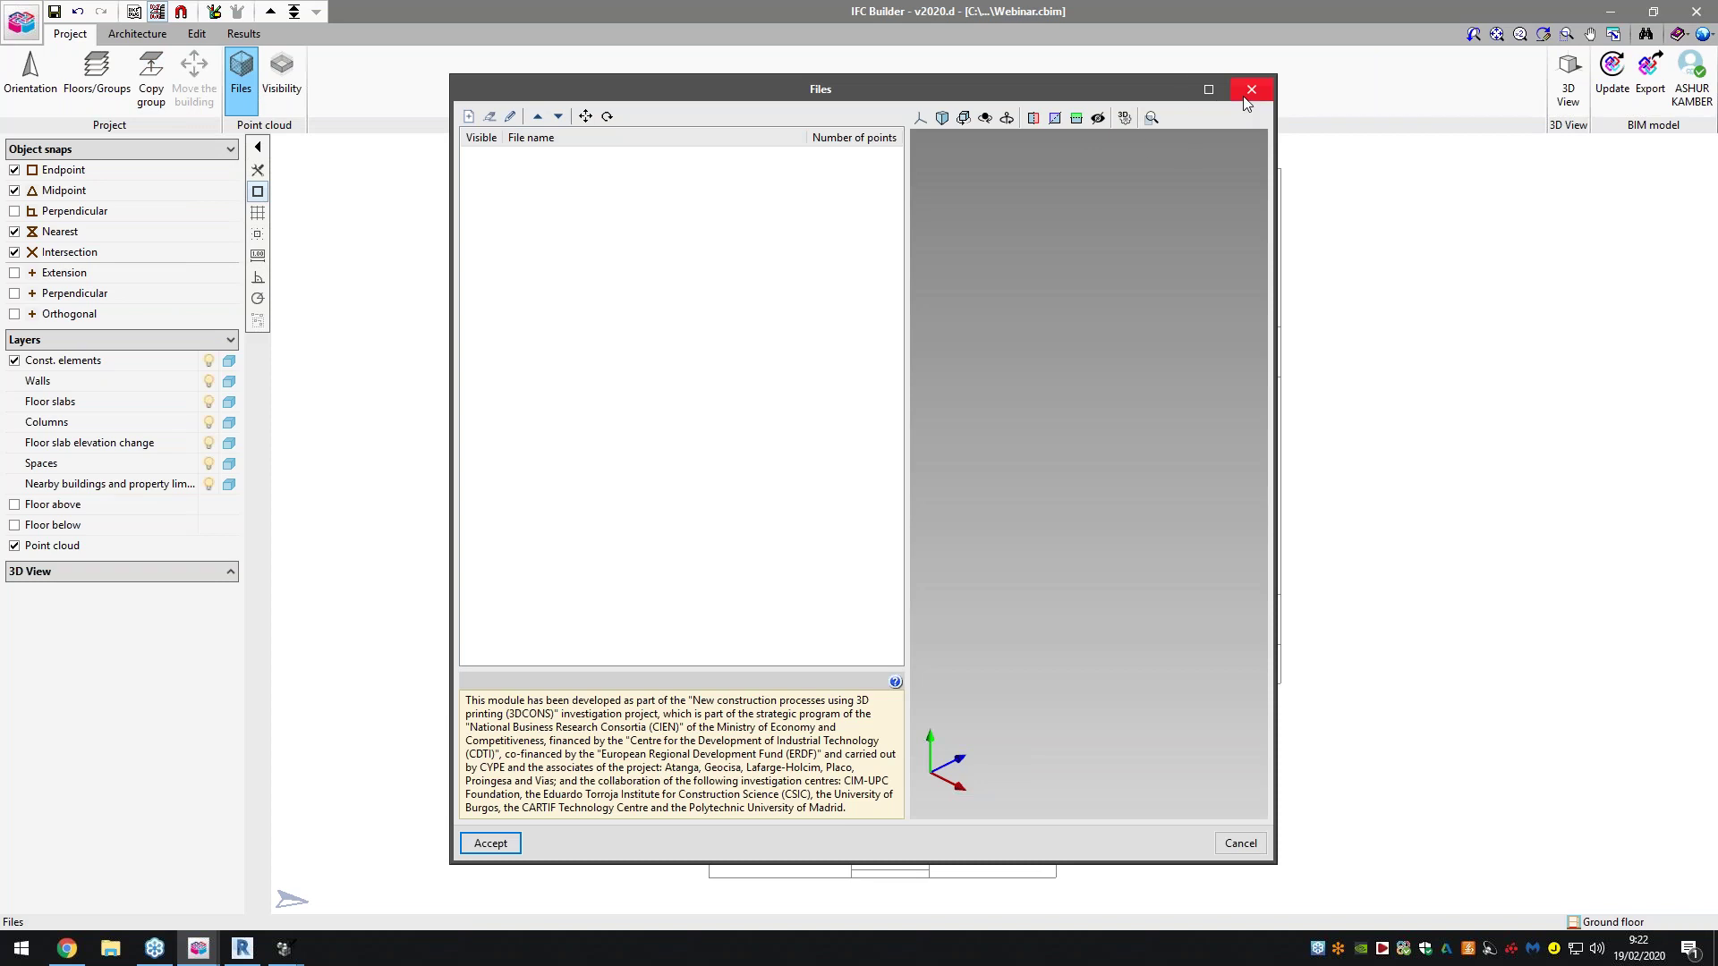
{"action": "left_click", "coordinate": [469, 116]}
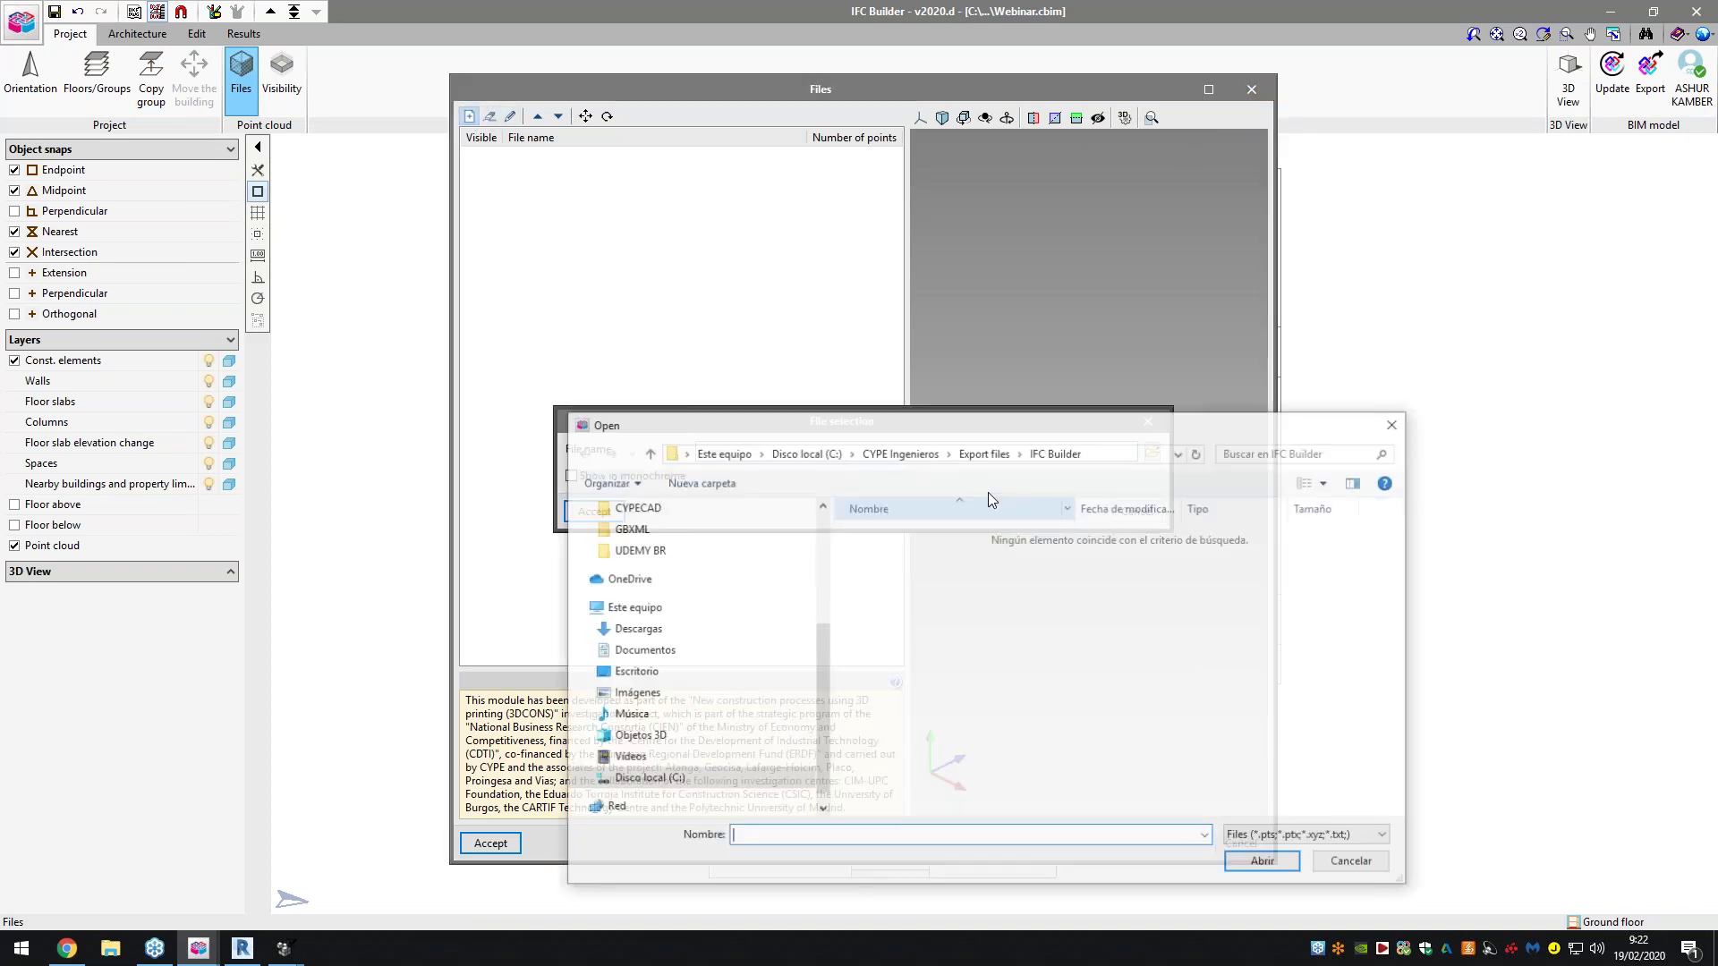
{"action": "left_click", "coordinate": [1355, 863]}
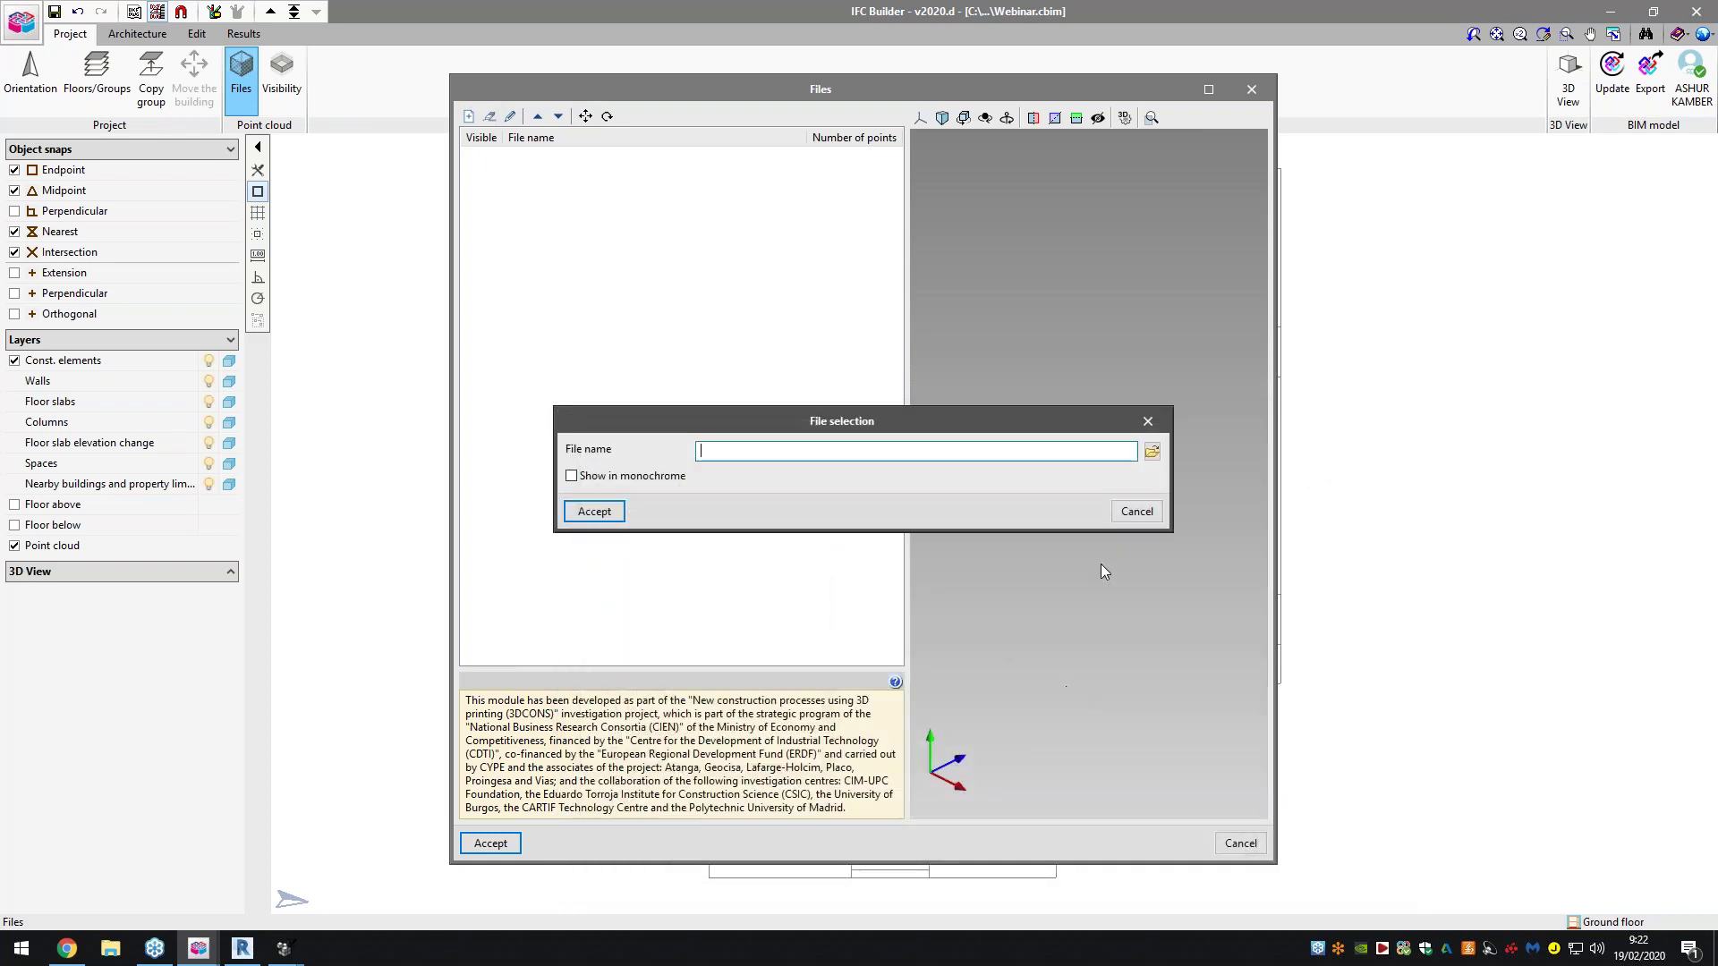
{"action": "left_click", "coordinate": [1125, 519]}
{"action": "left_click", "coordinate": [1240, 843]}
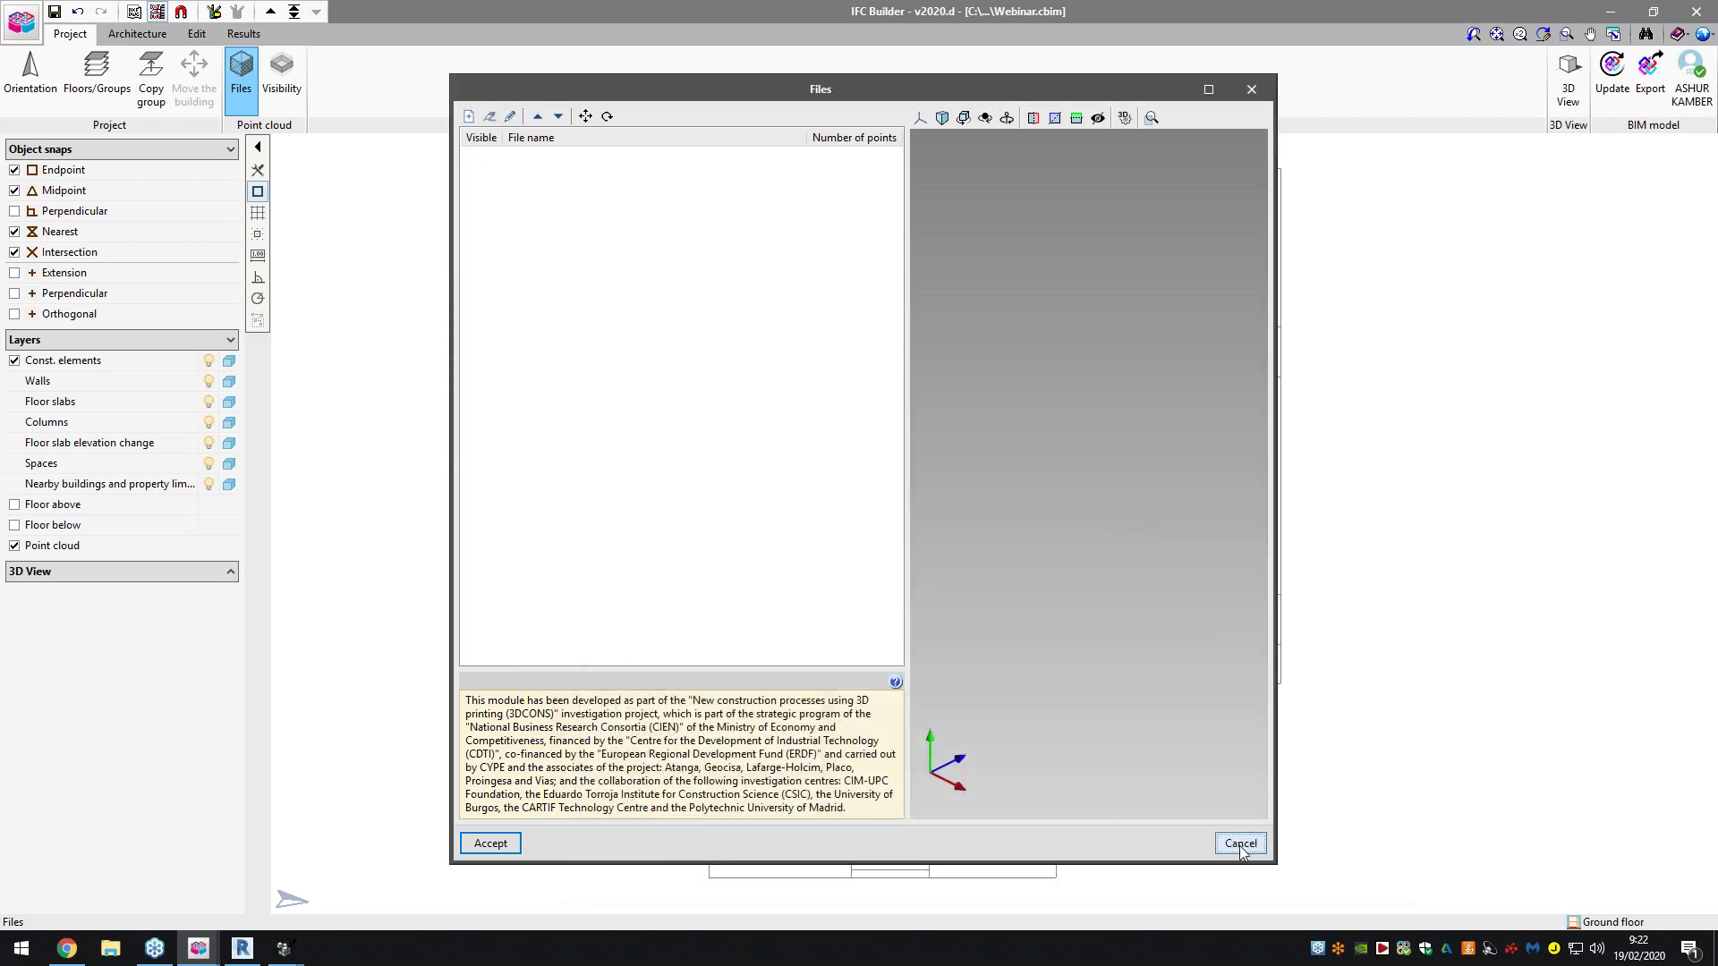
{"action": "left_click", "coordinate": [281, 76]}
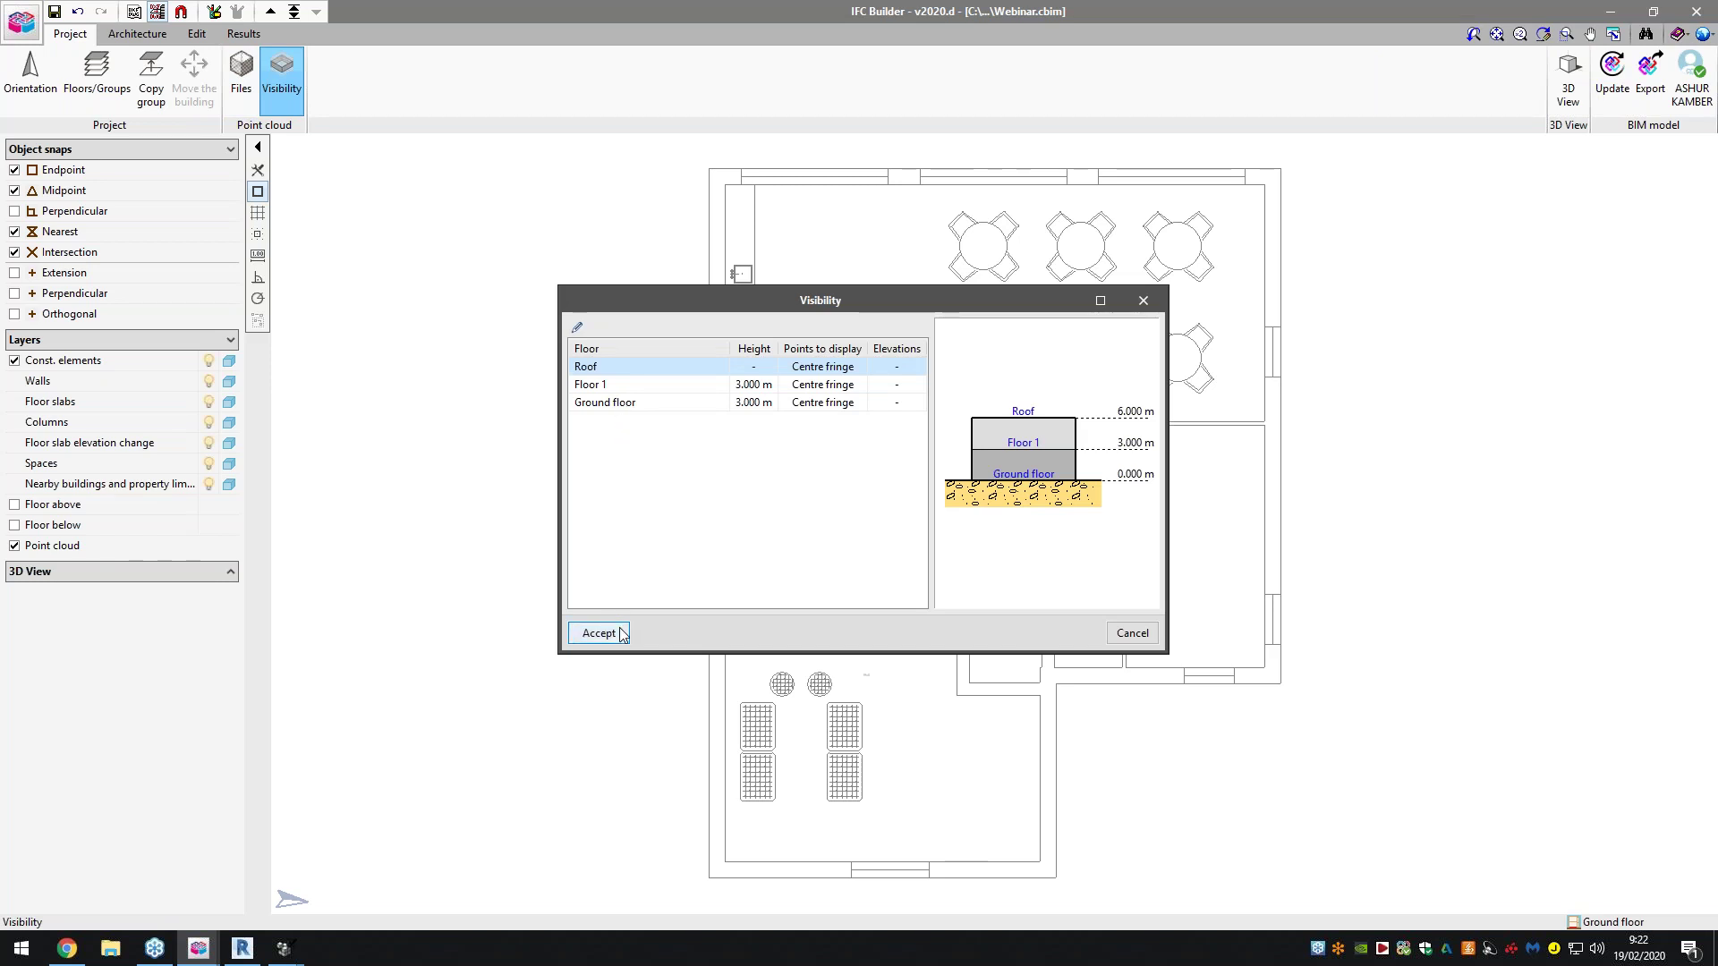
Accept the point cloud visibility settings and dismiss the 3D View options
{"action": "left_click", "coordinate": [1132, 633]}
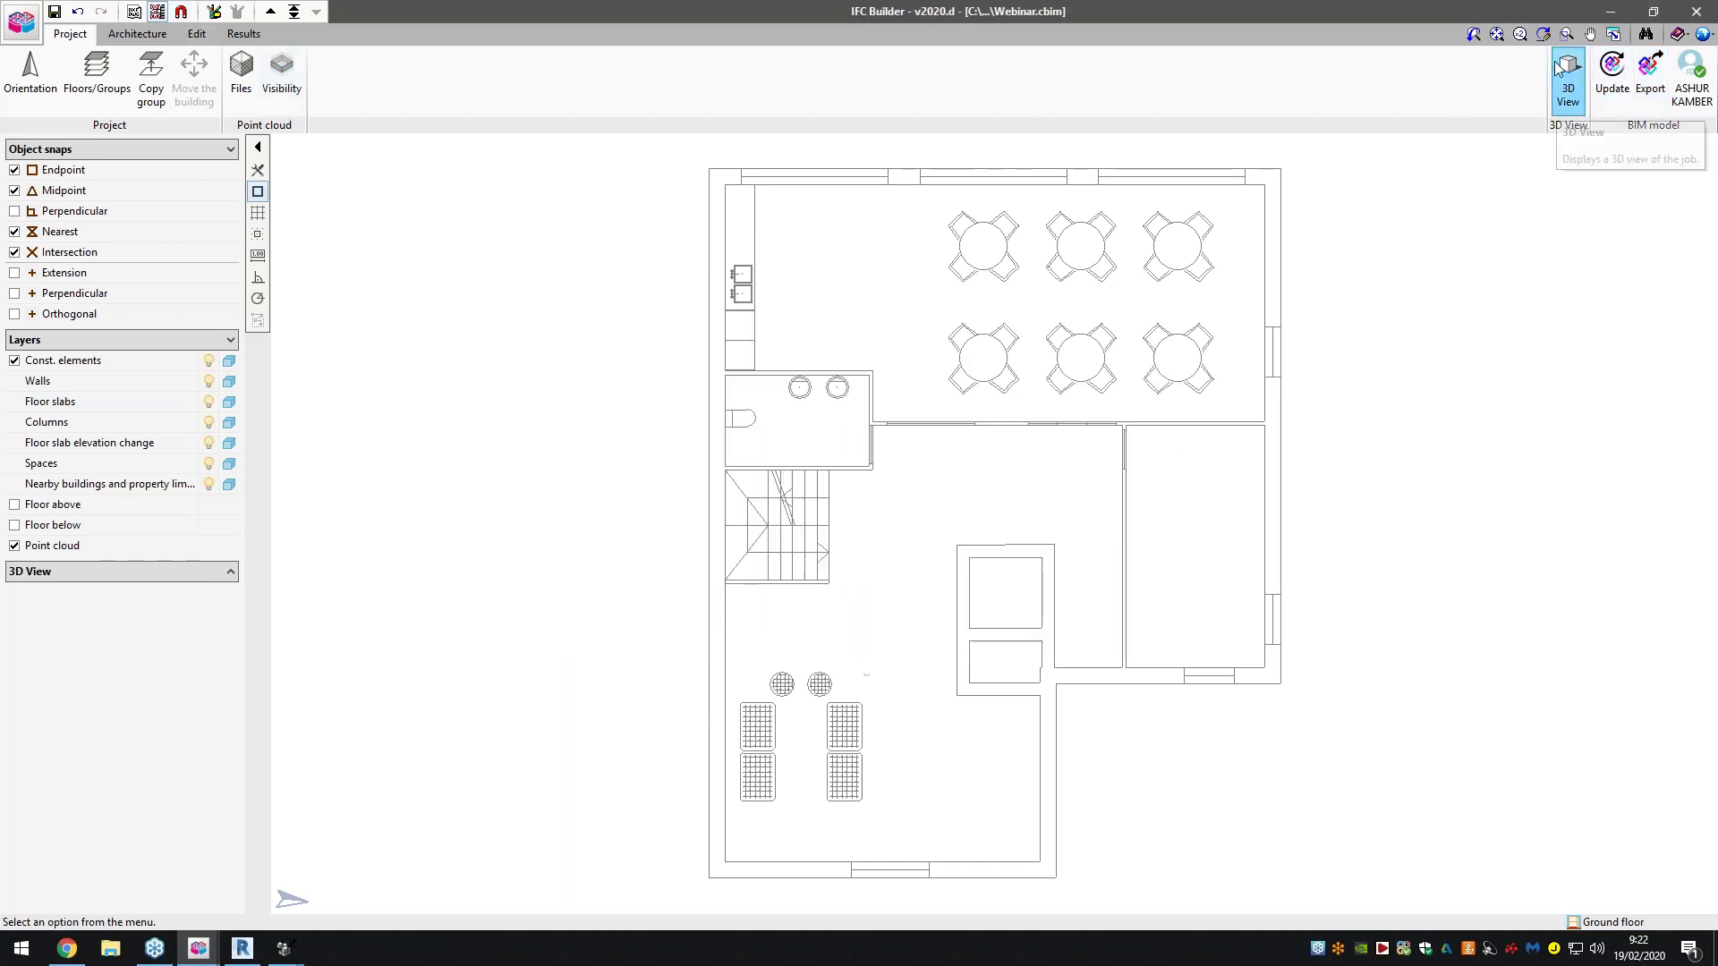
{"action": "left_click", "coordinate": [1572, 86]}
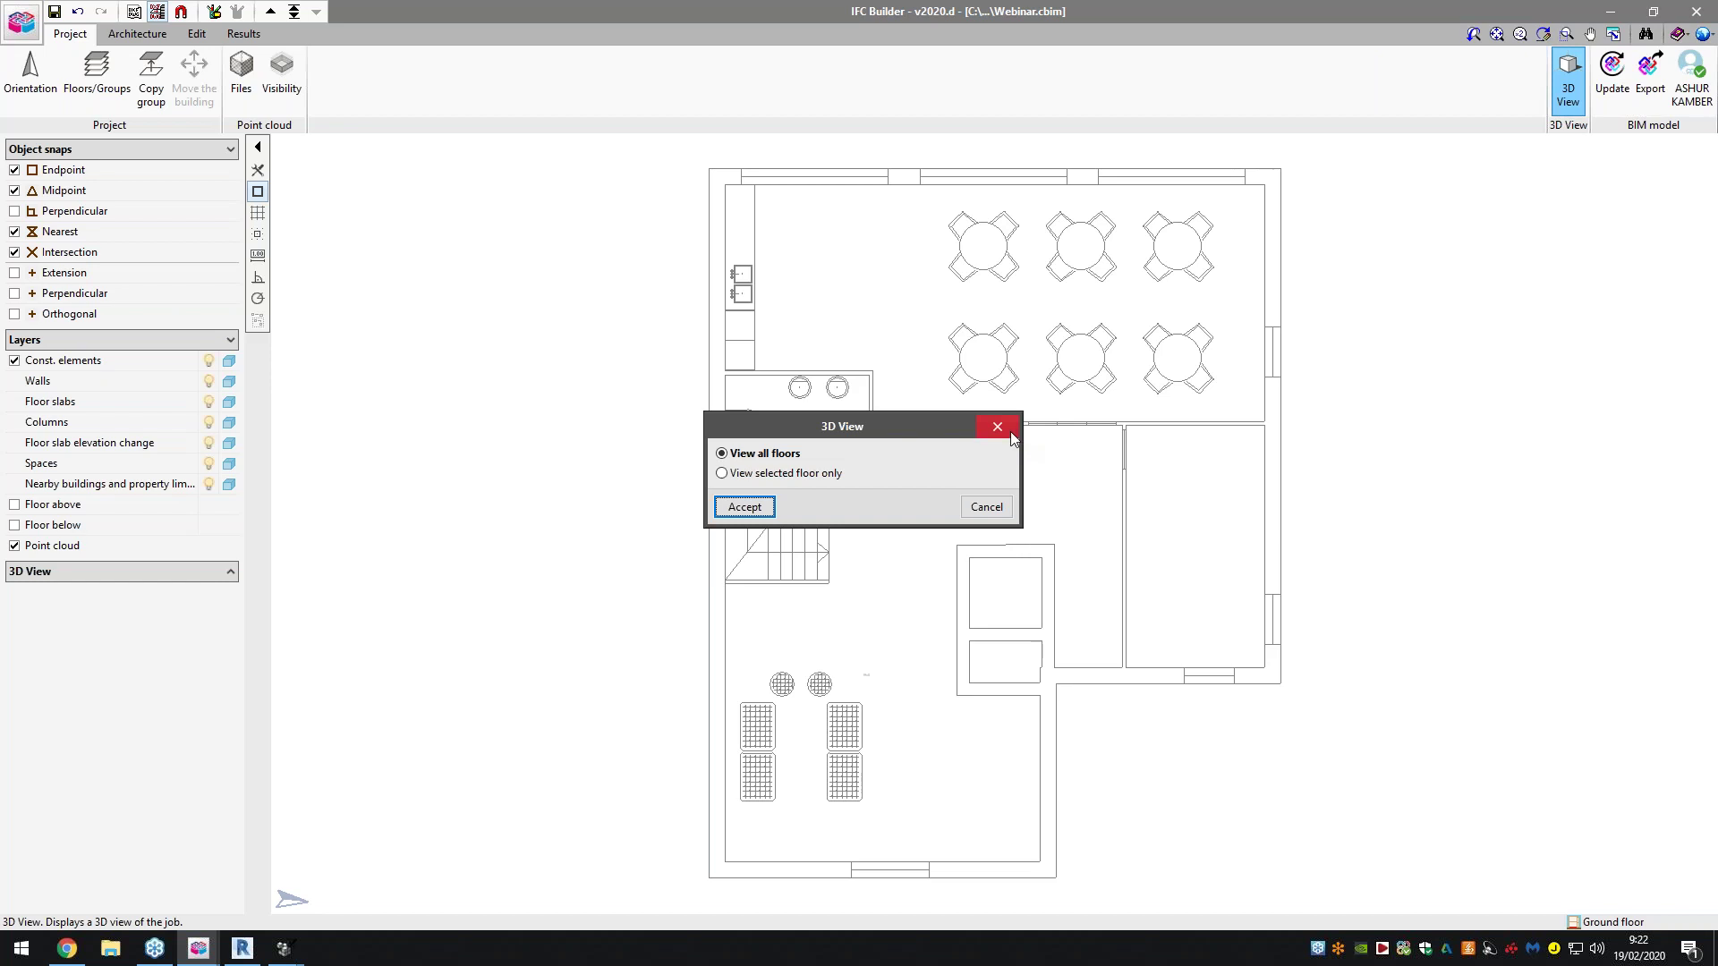
{"action": "left_click", "coordinate": [1009, 430]}
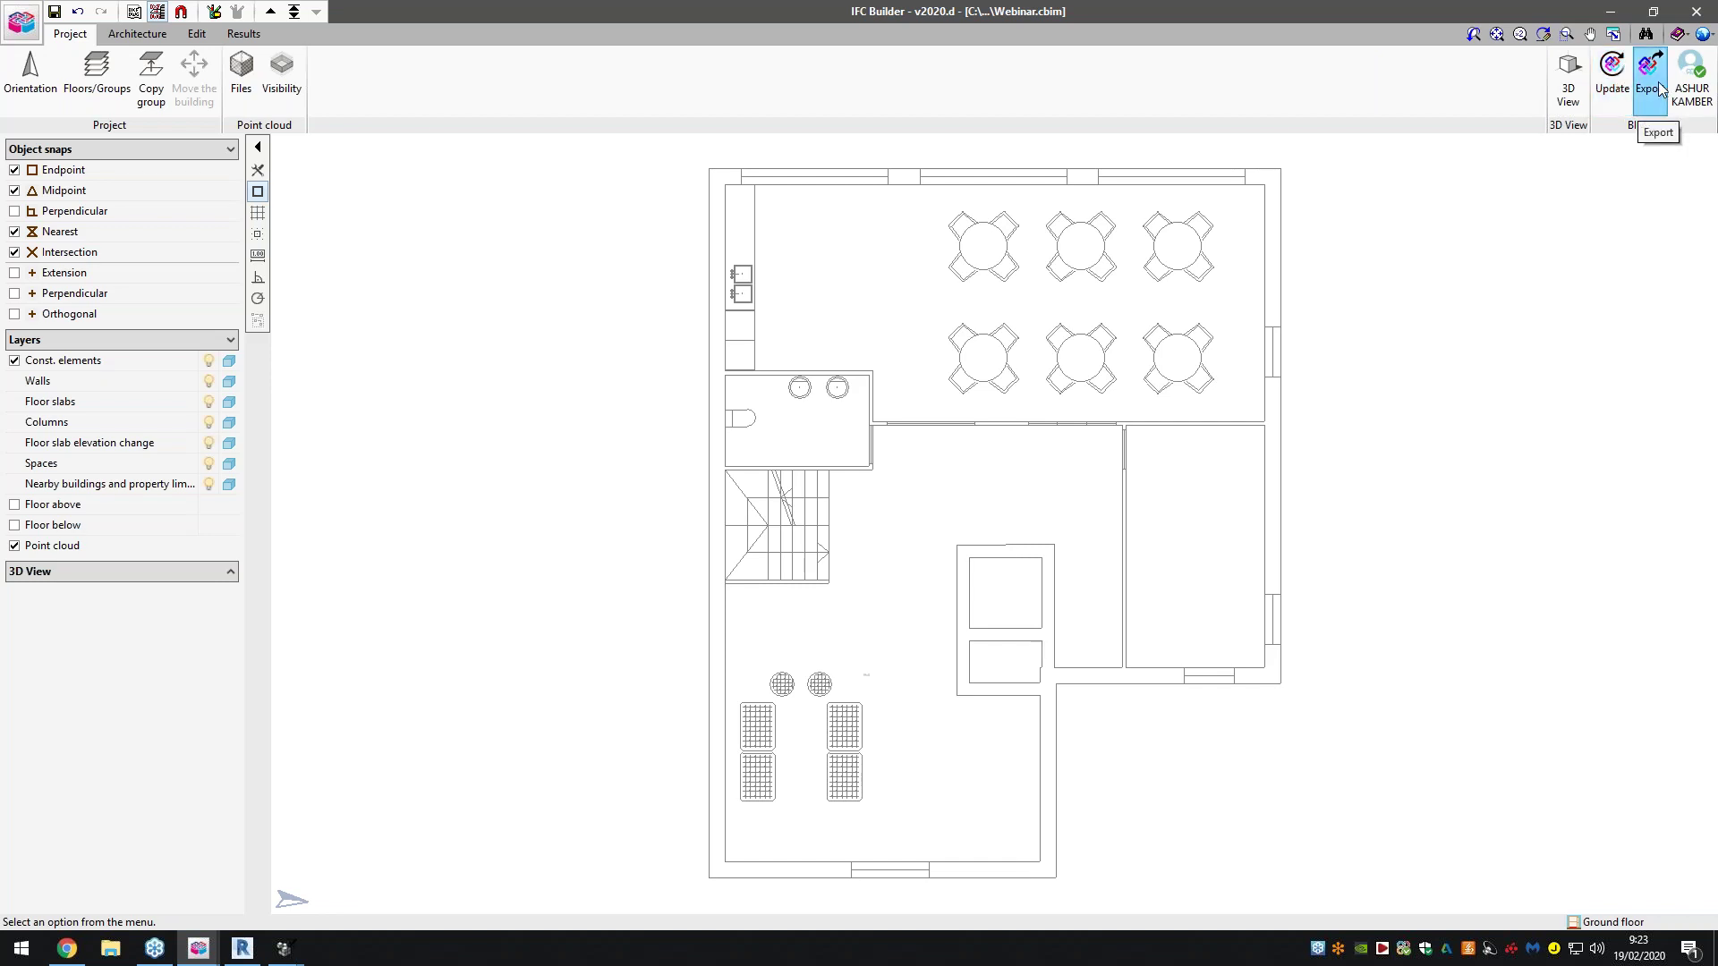
Check the BIMserver.center connection status, then expand and orbit the side 3D preview
{"action": "left_click", "coordinate": [1690, 80]}
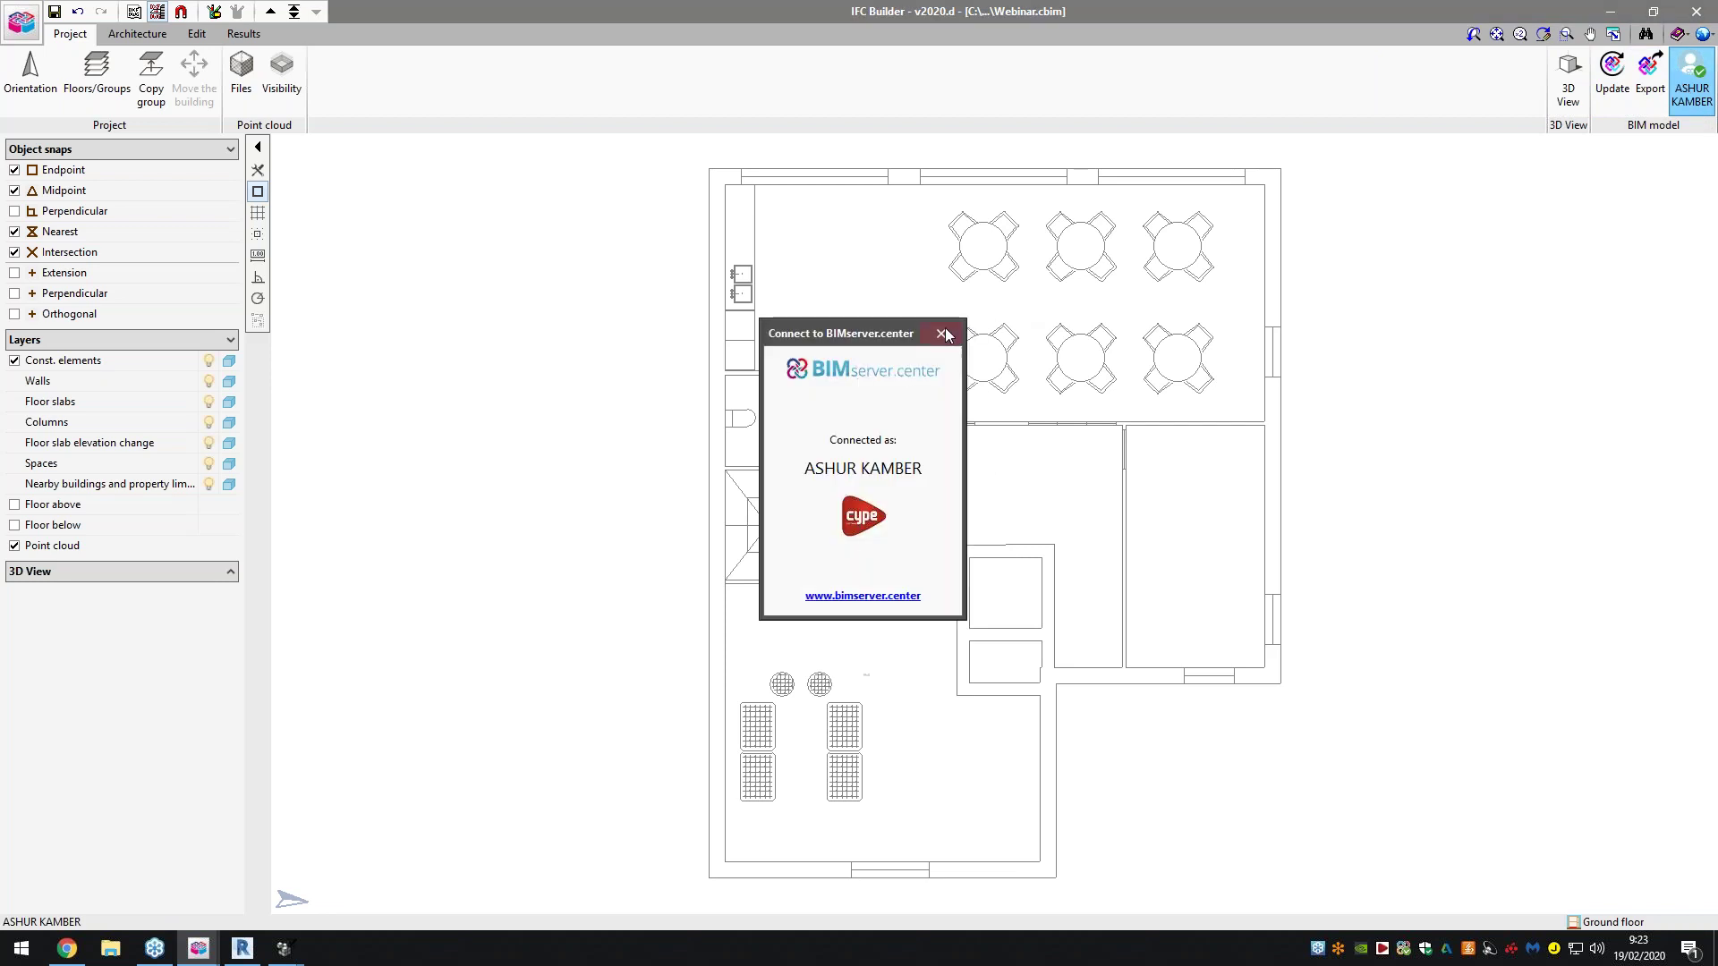
{"action": "left_click", "coordinate": [940, 333]}
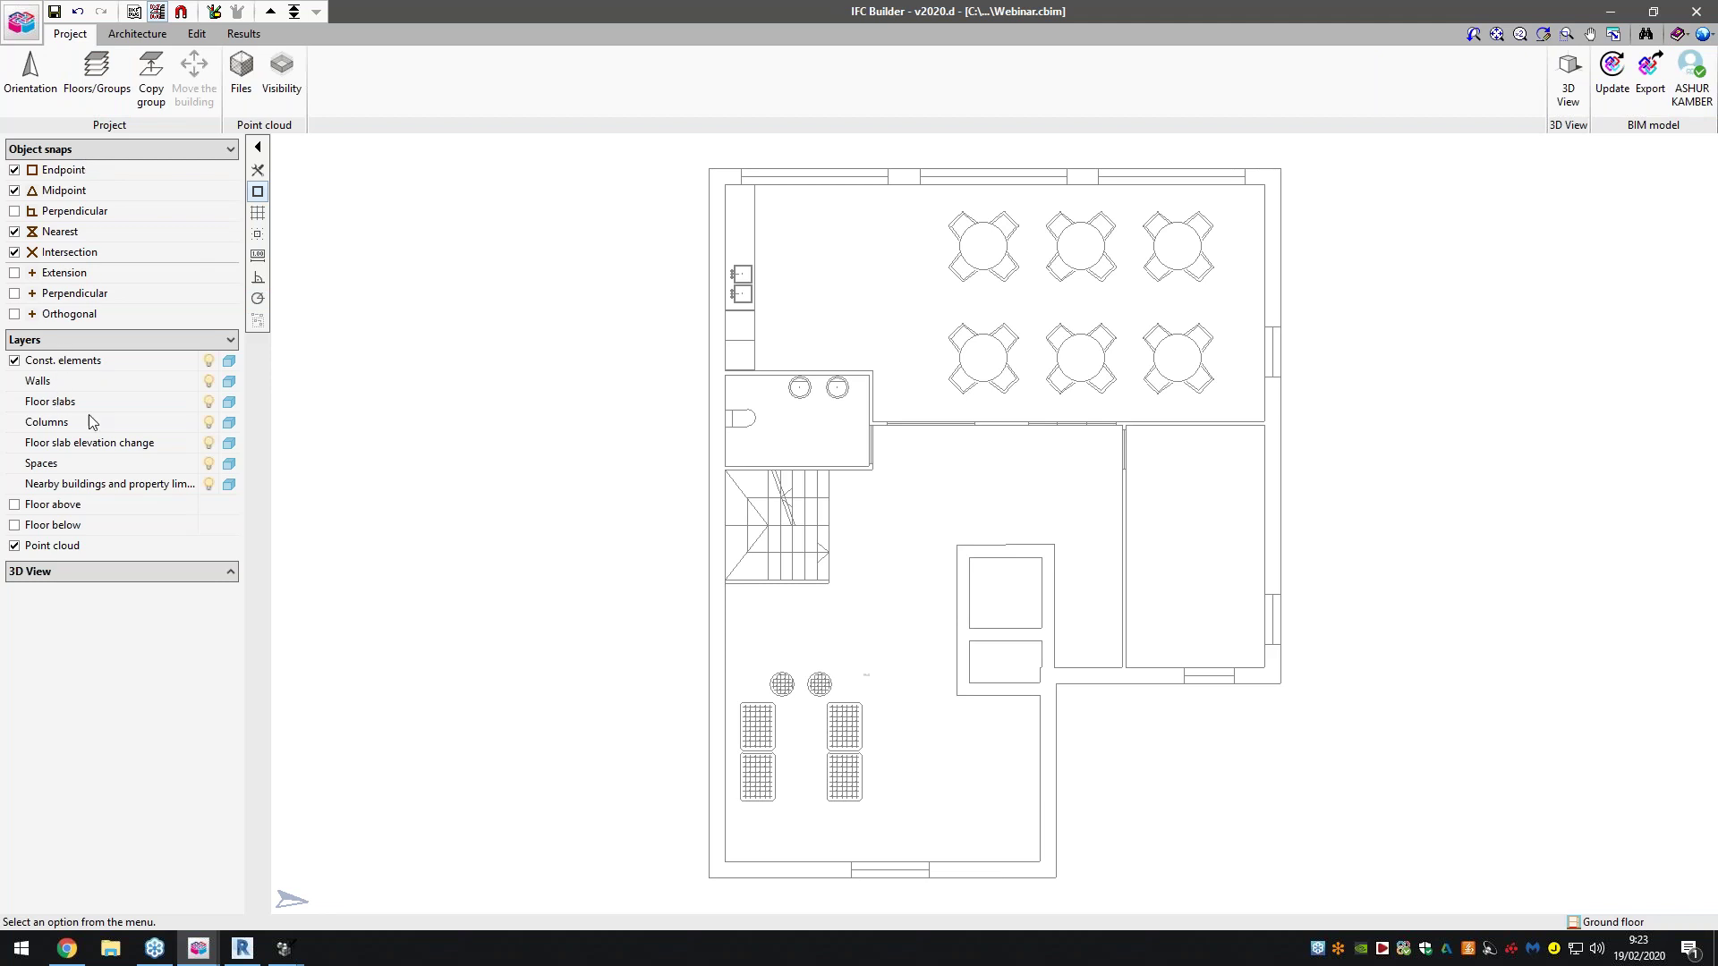
{"action": "left_click", "coordinate": [56, 572]}
{"action": "left_click_drag", "start_coordinate": [136, 653], "coordinate": [121, 685]}
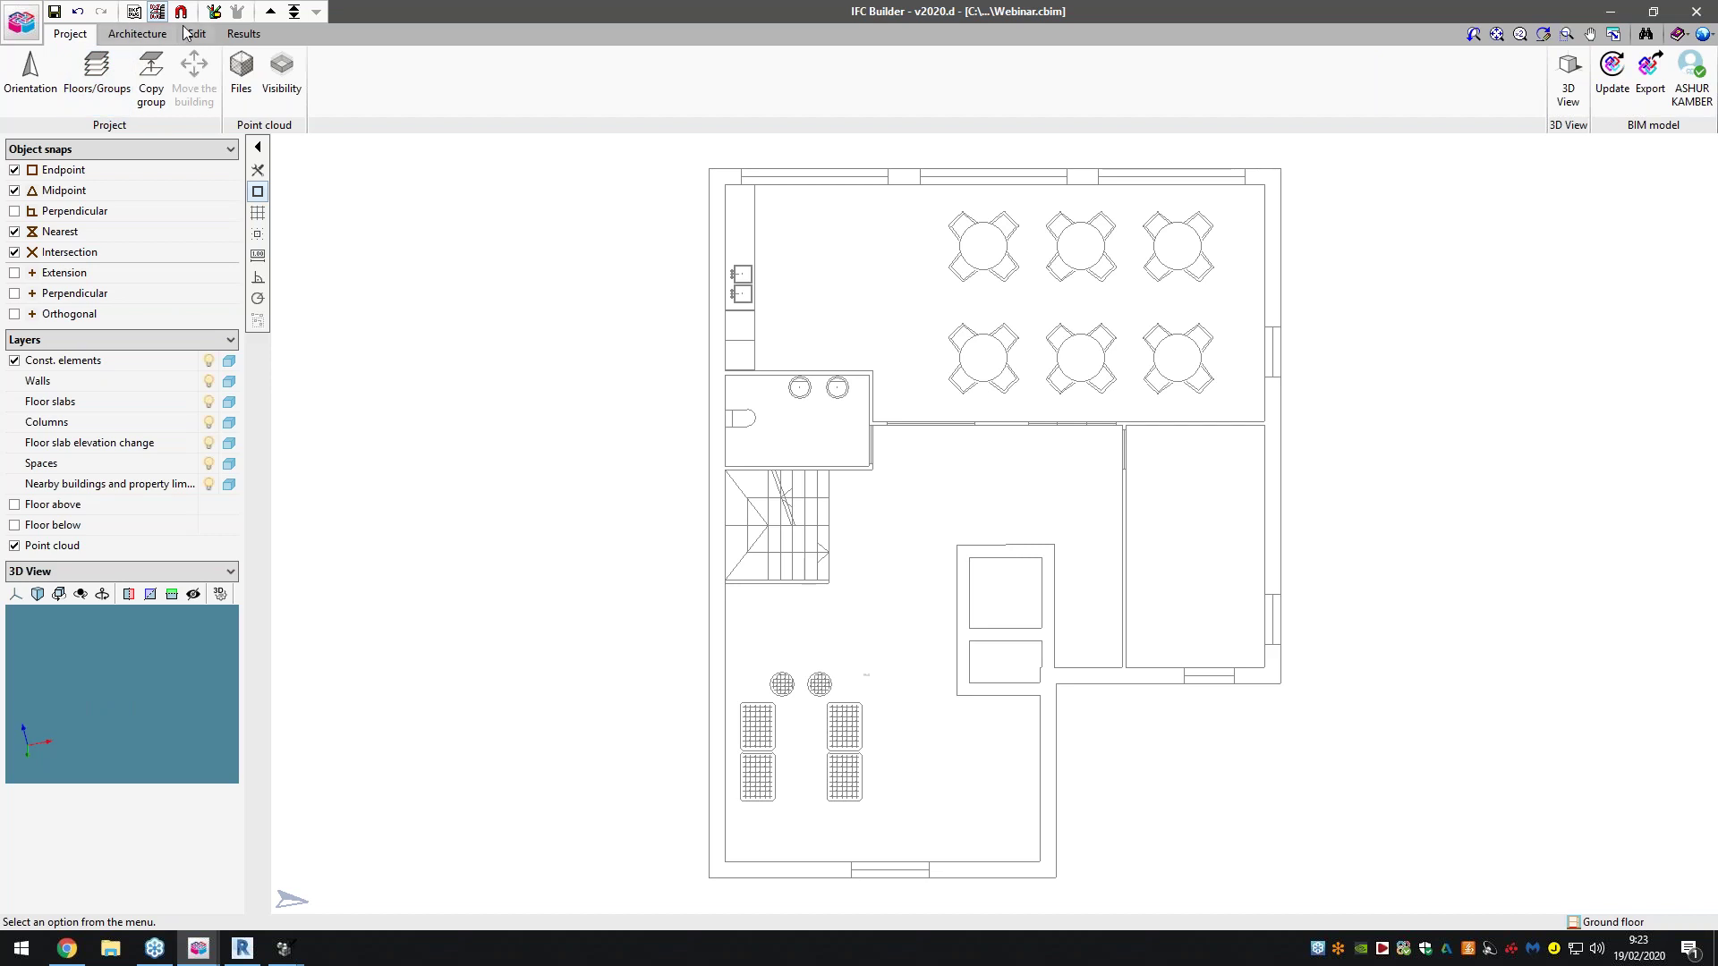
Show the Architecture Floor slabs tools: Screed, Internal floor slab, Flat roof and Sloped roof
{"action": "left_click", "coordinate": [136, 34]}
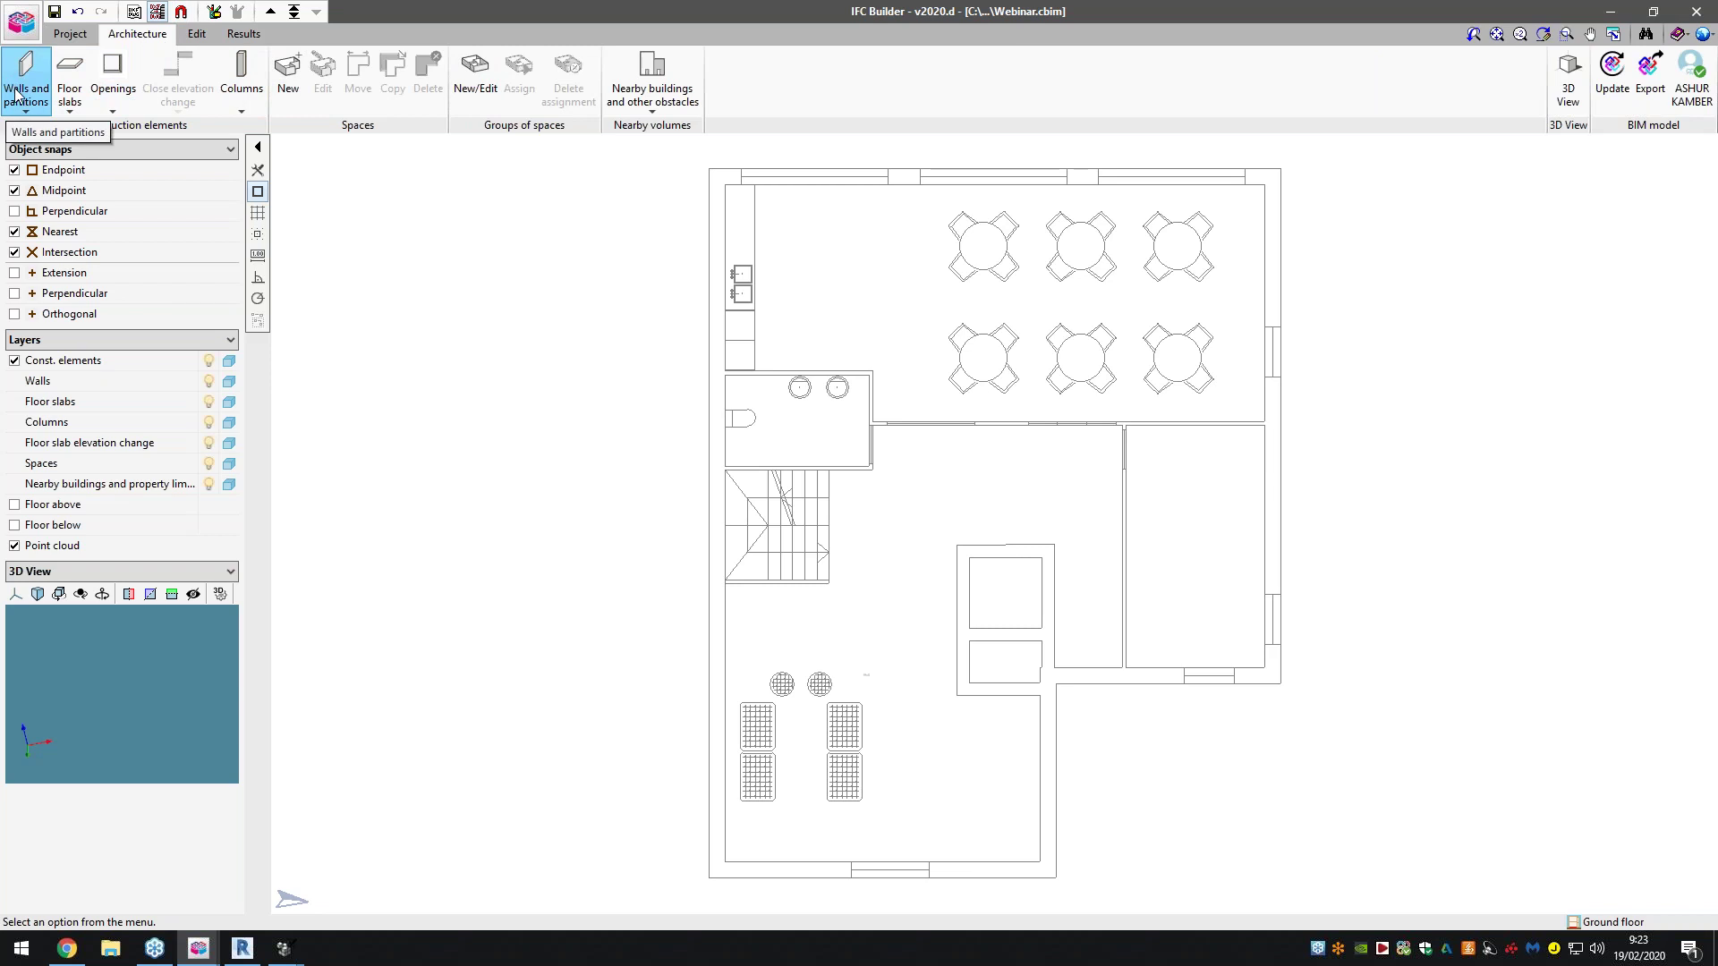
{"action": "left_click", "coordinate": [17, 96]}
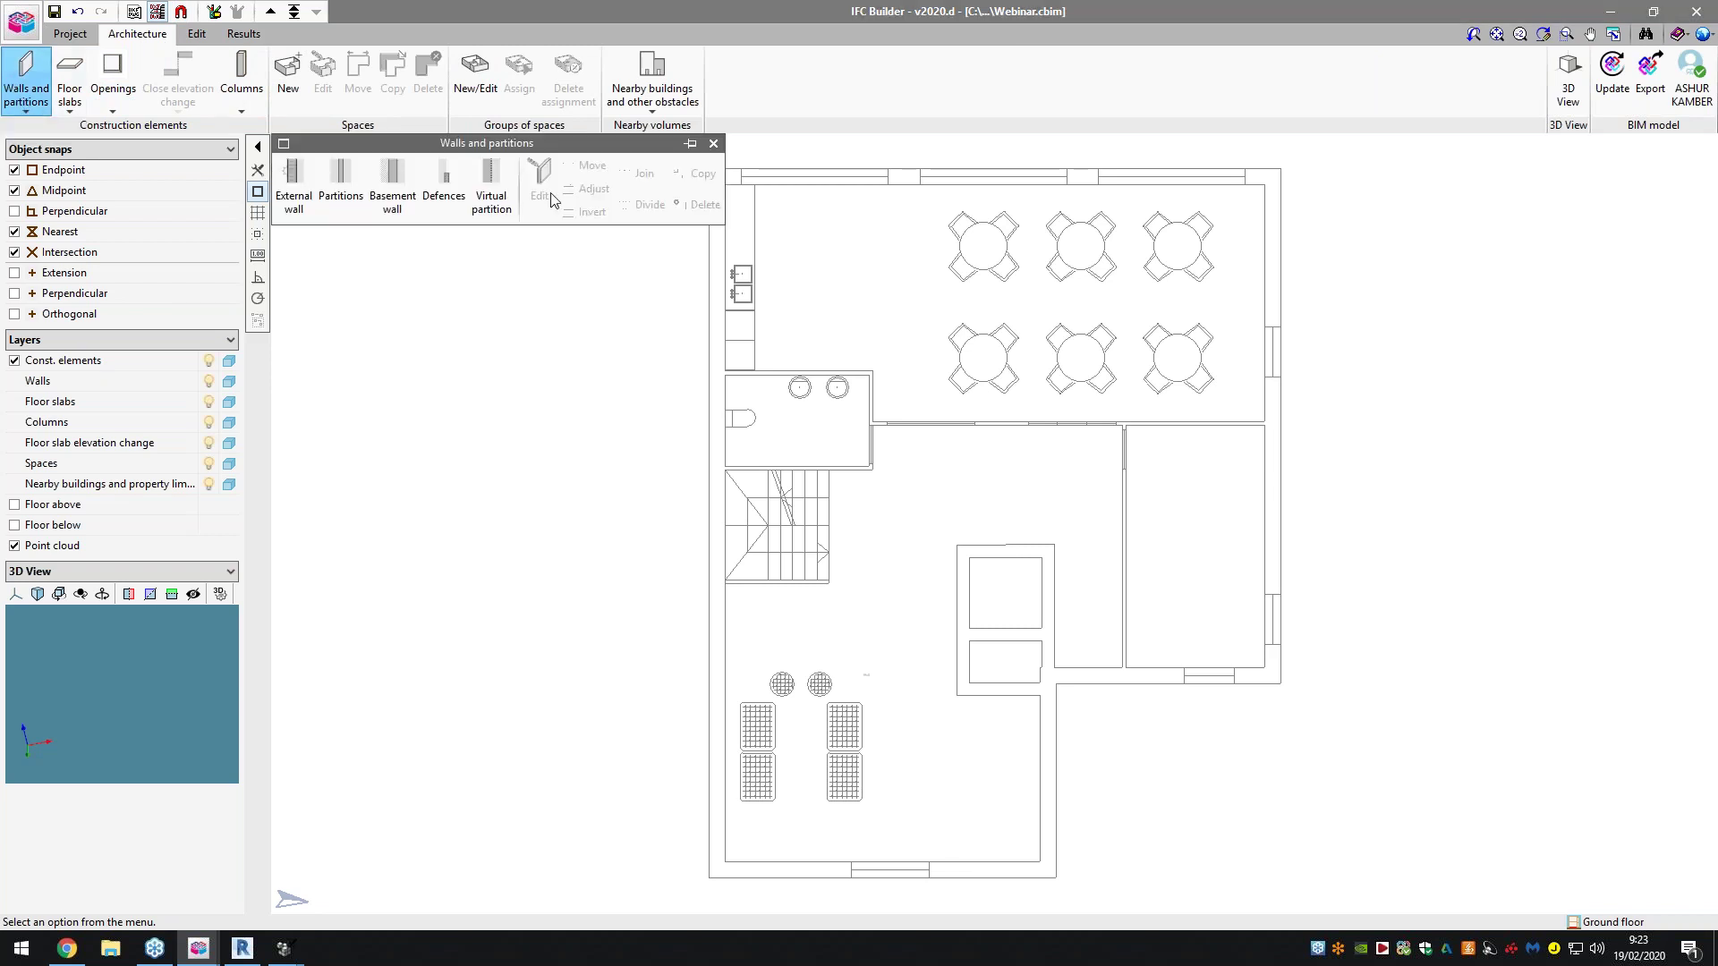
{"action": "left_click", "coordinate": [76, 107]}
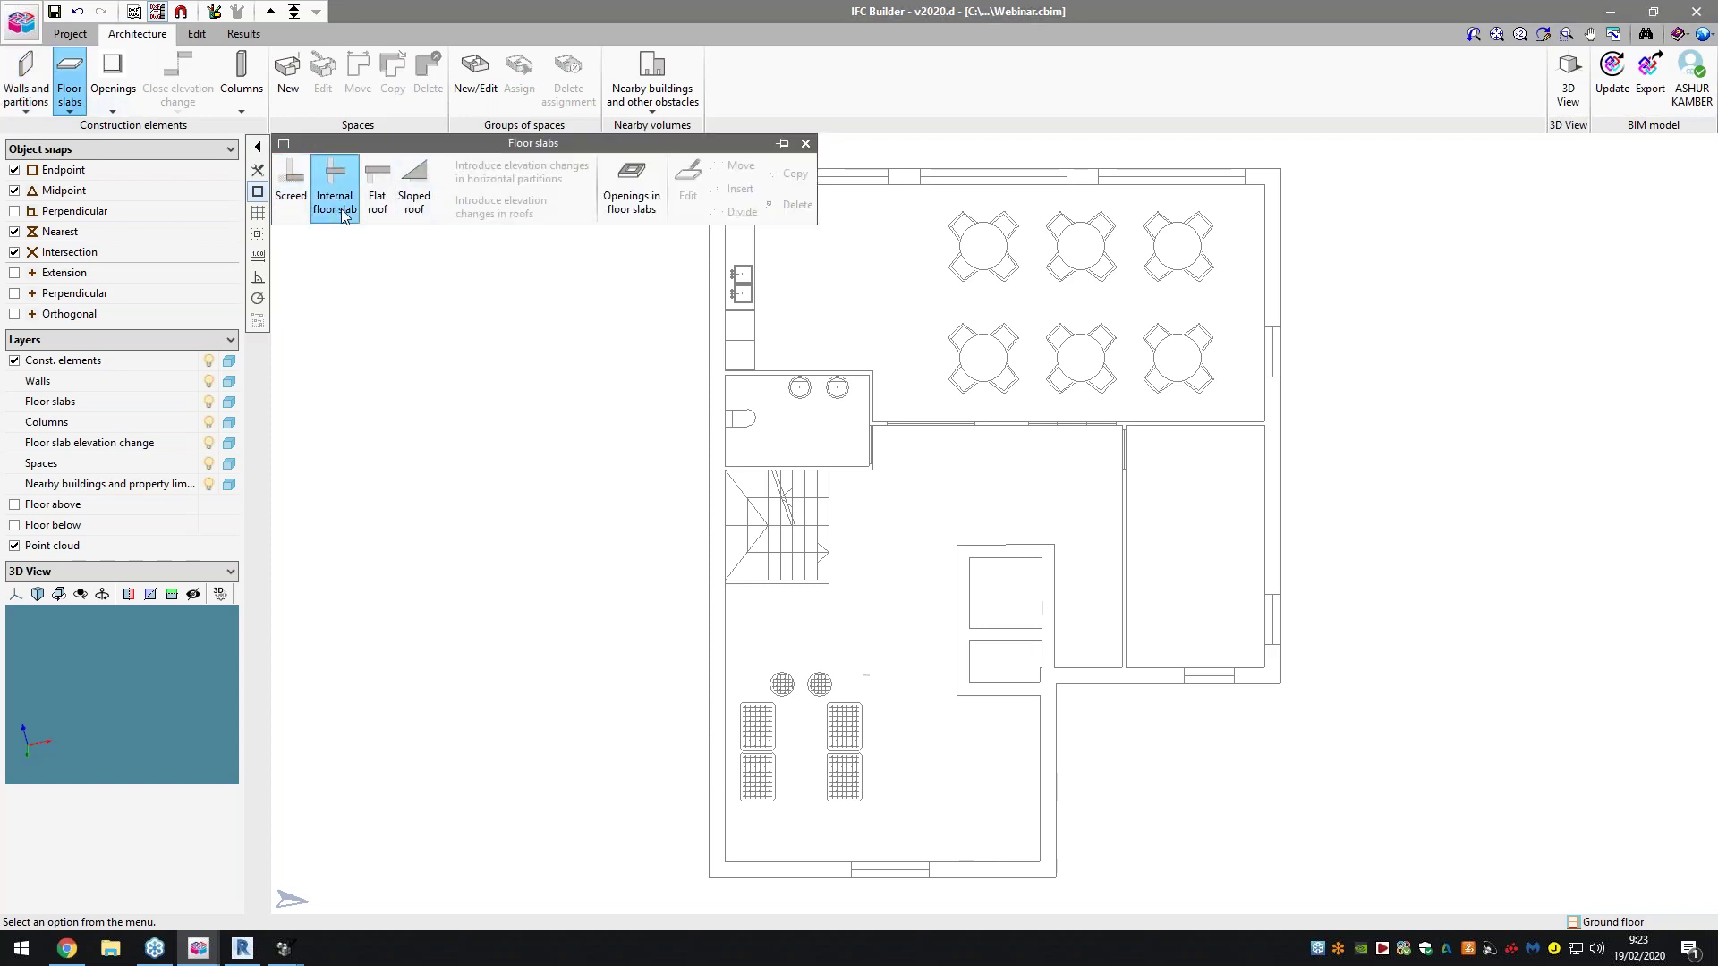
{"action": "left_click", "coordinate": [409, 203]}
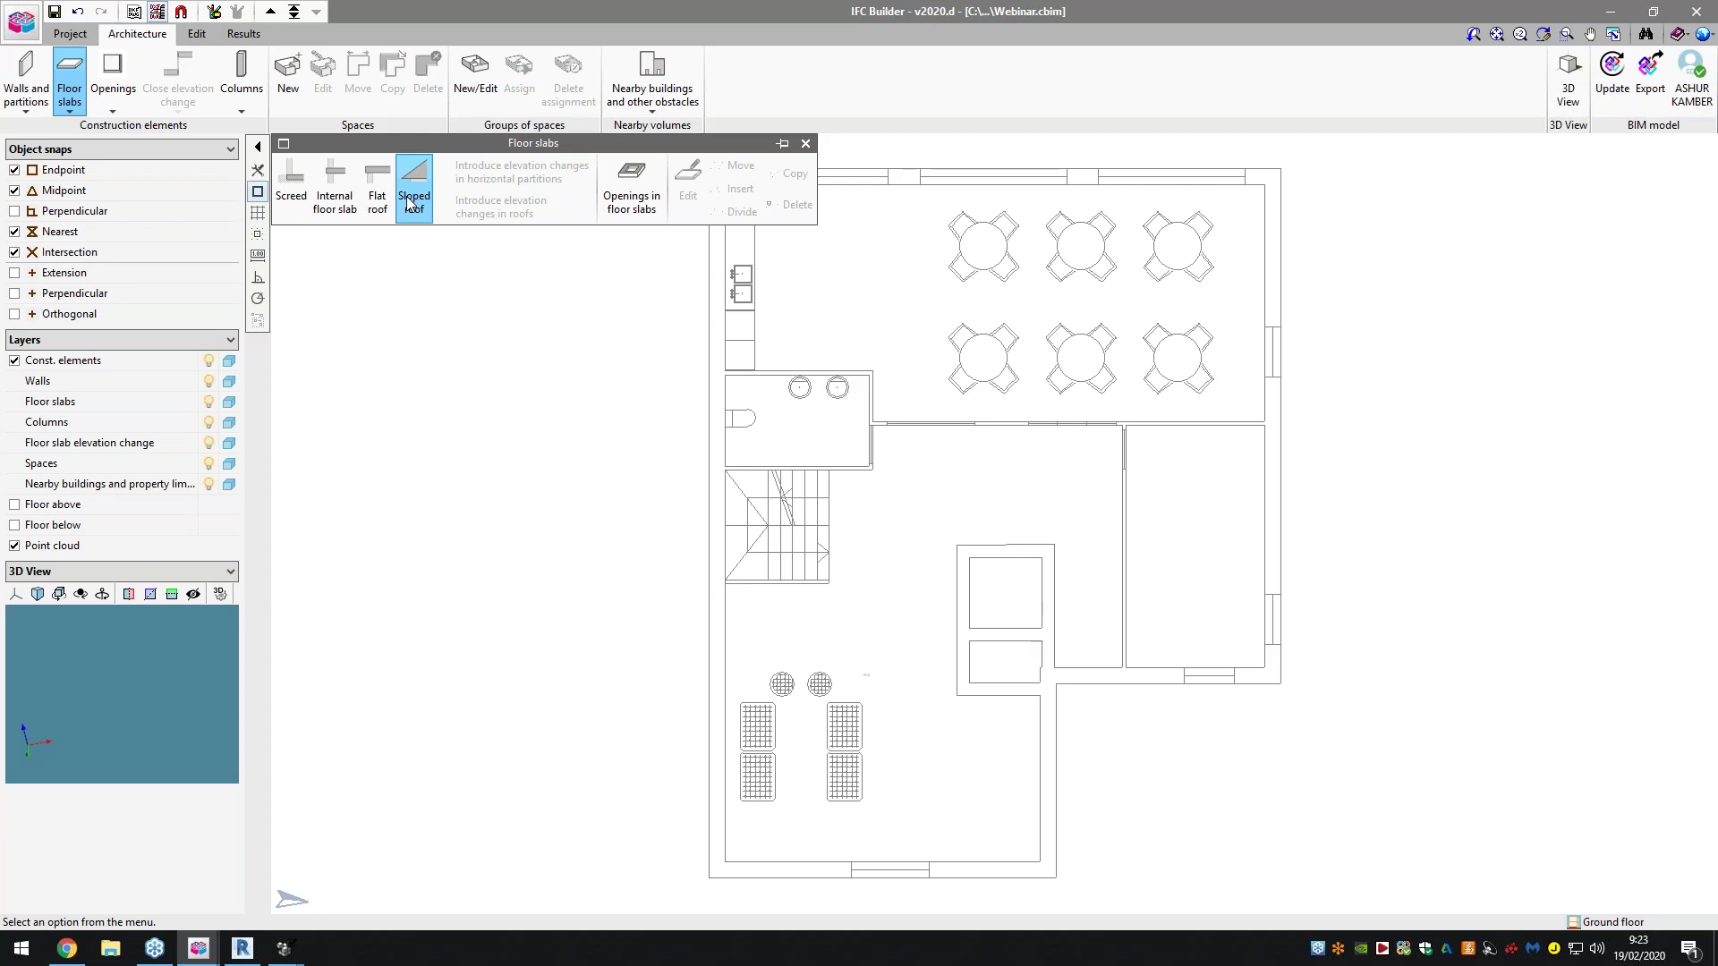
Start a screed slab, cancel it, and close the floor slab tools
{"action": "left_click", "coordinate": [291, 192]}
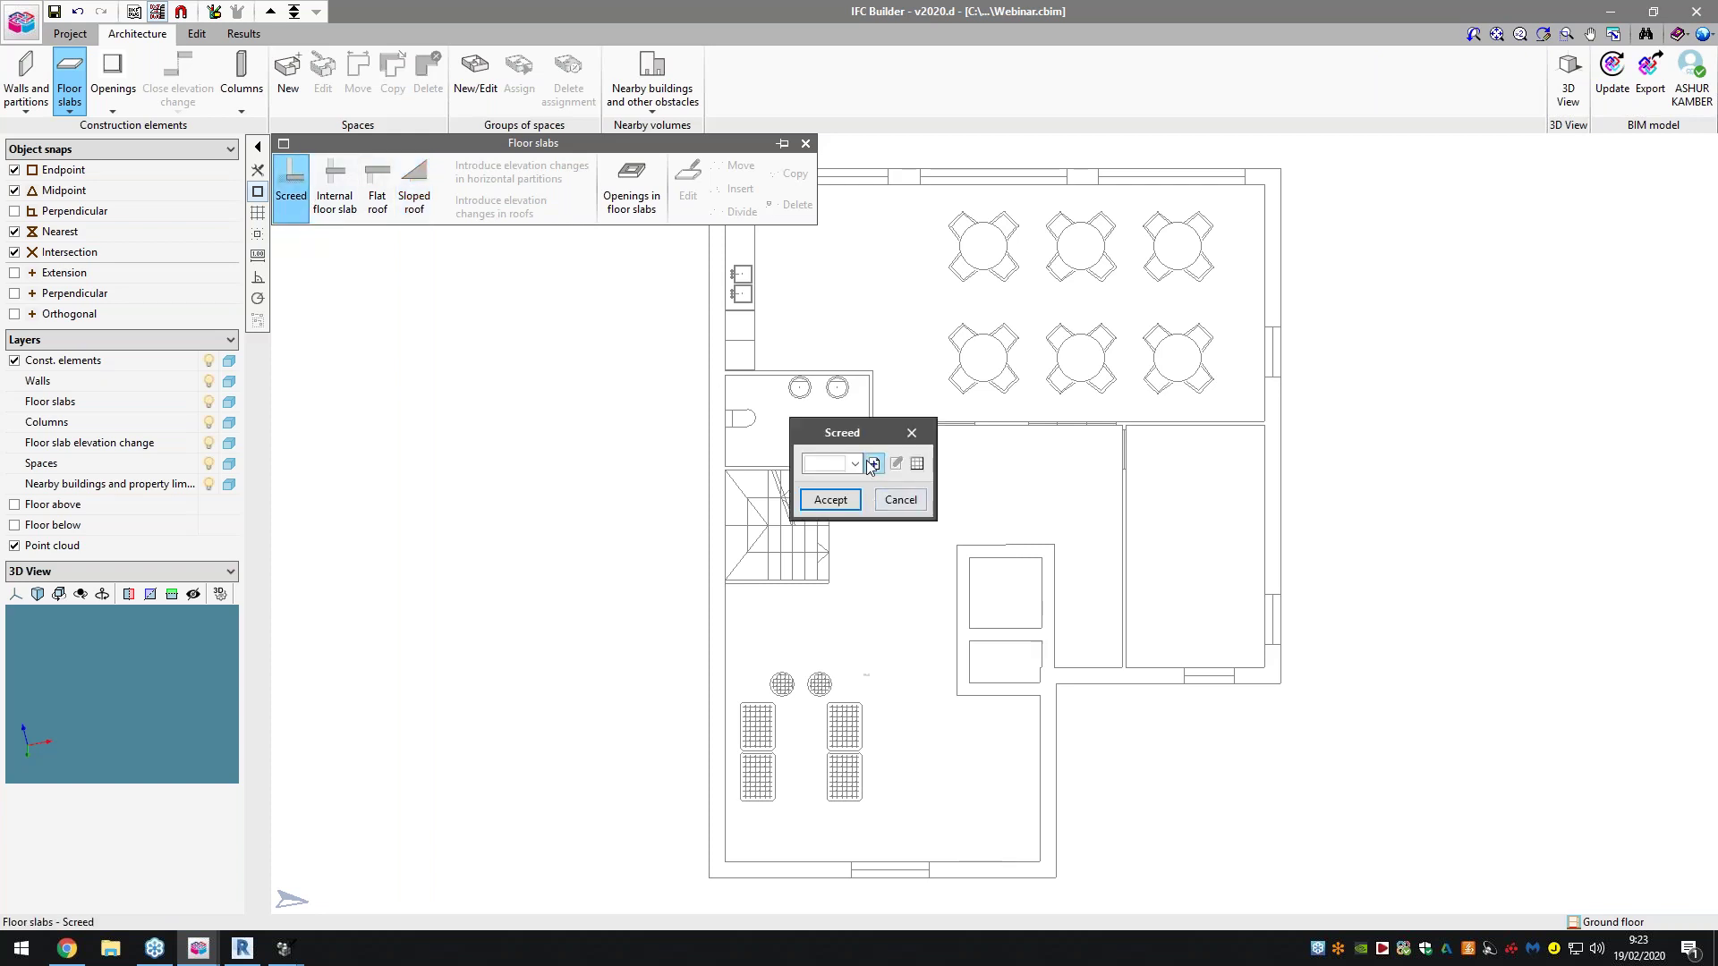
{"action": "left_click", "coordinate": [1020, 519]}
{"action": "left_click", "coordinate": [900, 500]}
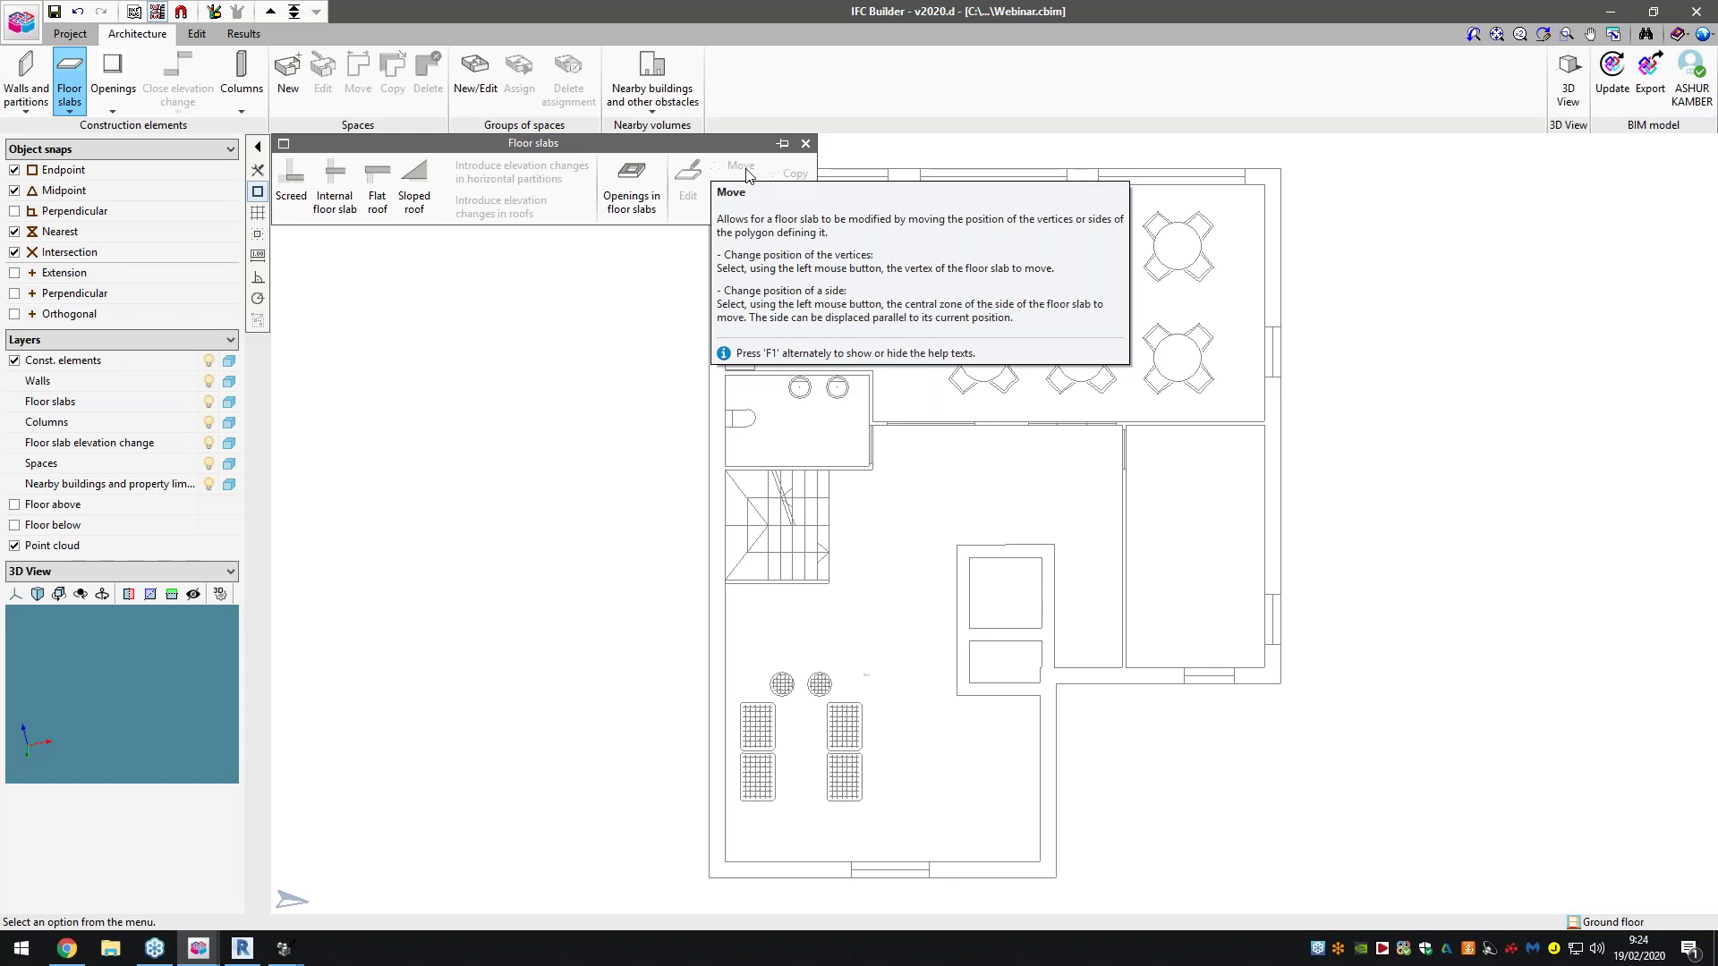
{"action": "left_click", "coordinate": [805, 144]}
Briefly open and close the Openings and Columns panels
{"action": "left_click", "coordinate": [113, 77]}
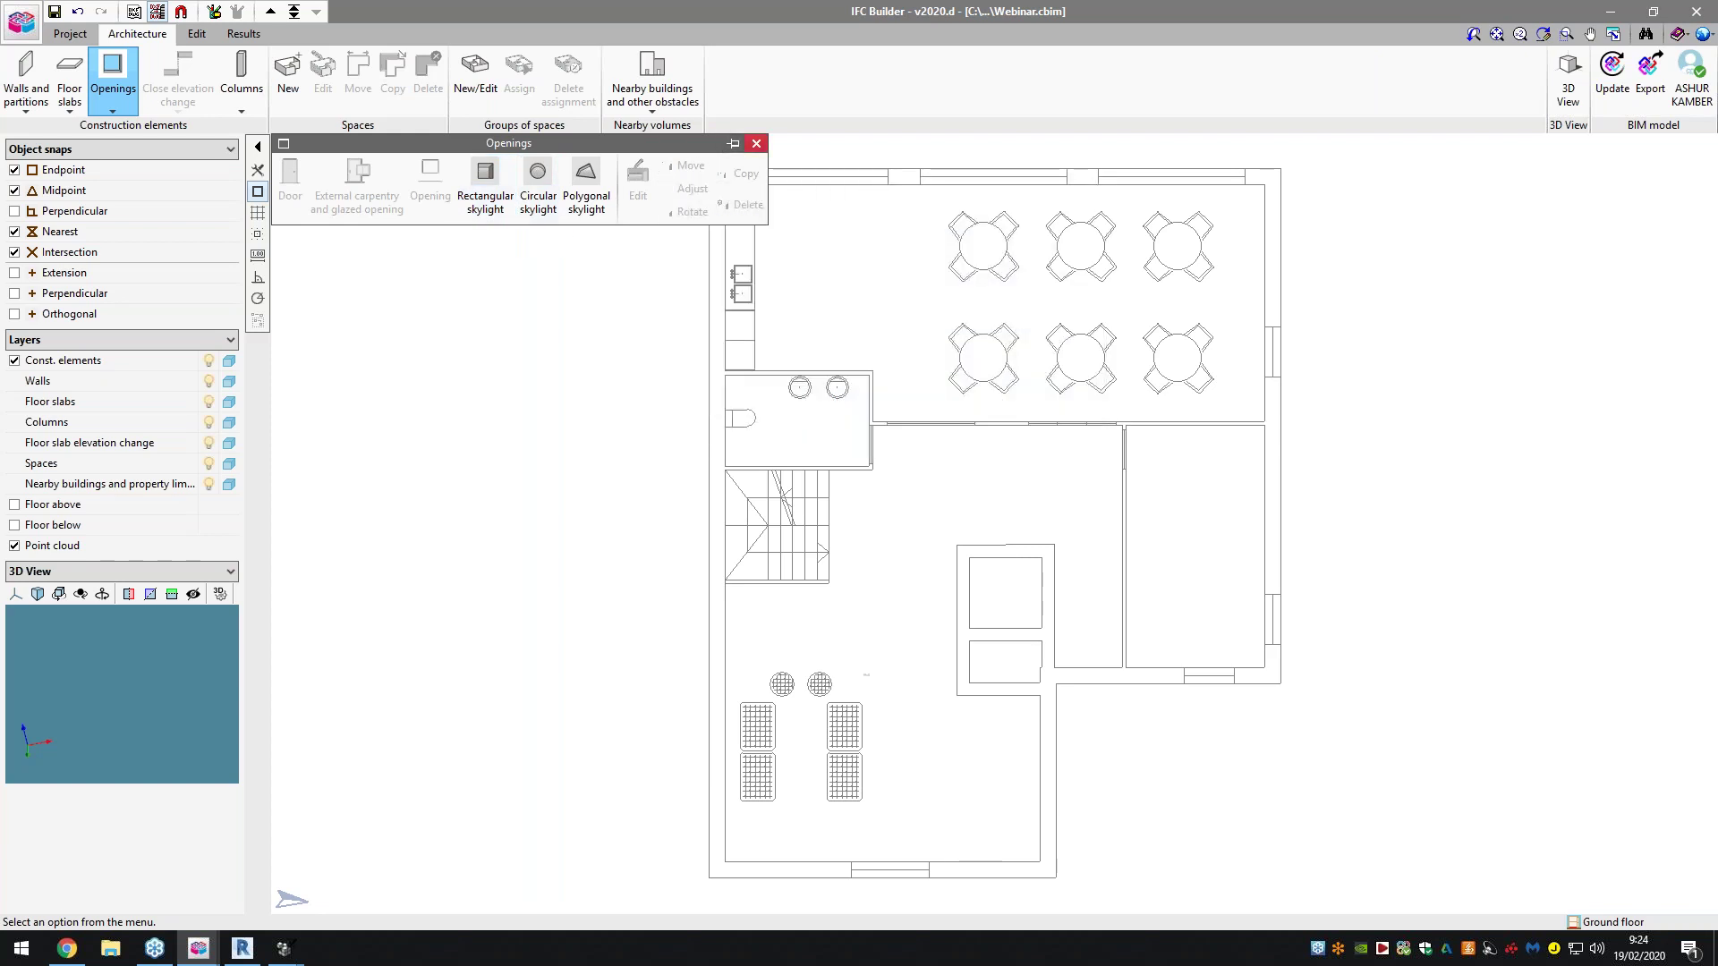
{"action": "left_click", "coordinate": [756, 144]}
{"action": "left_click", "coordinate": [235, 89]}
{"action": "left_click", "coordinate": [229, 100]}
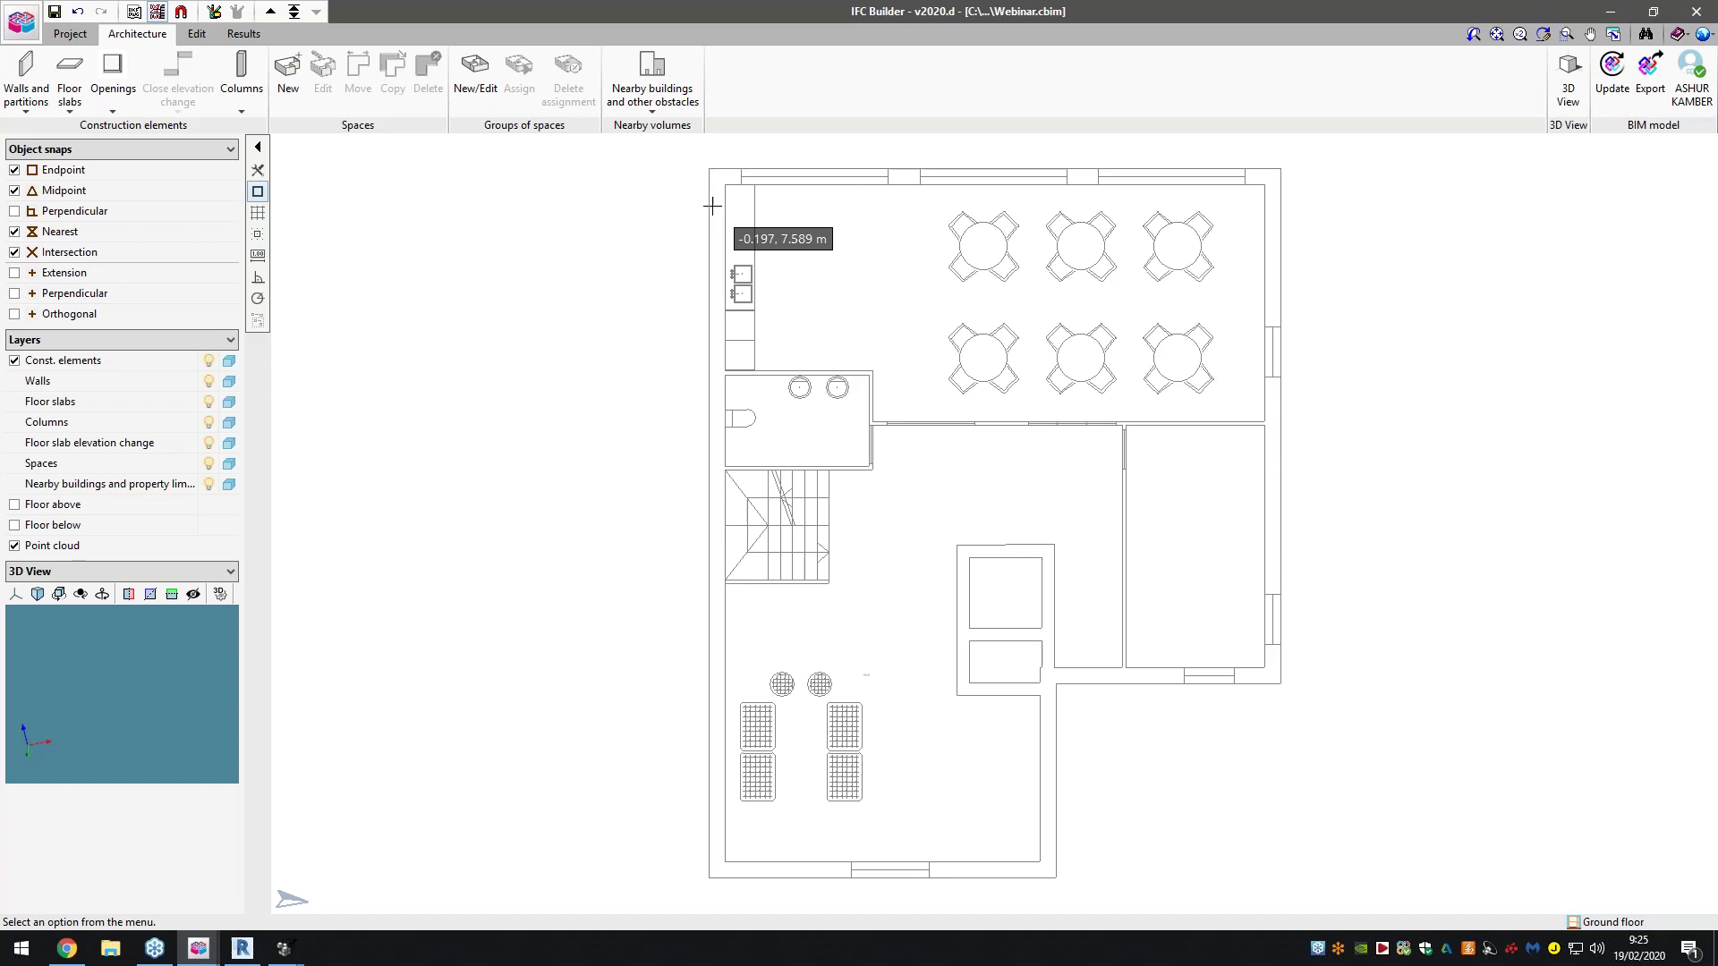
Start a new column P1, then dismiss its settings
{"action": "left_click", "coordinate": [241, 76]}
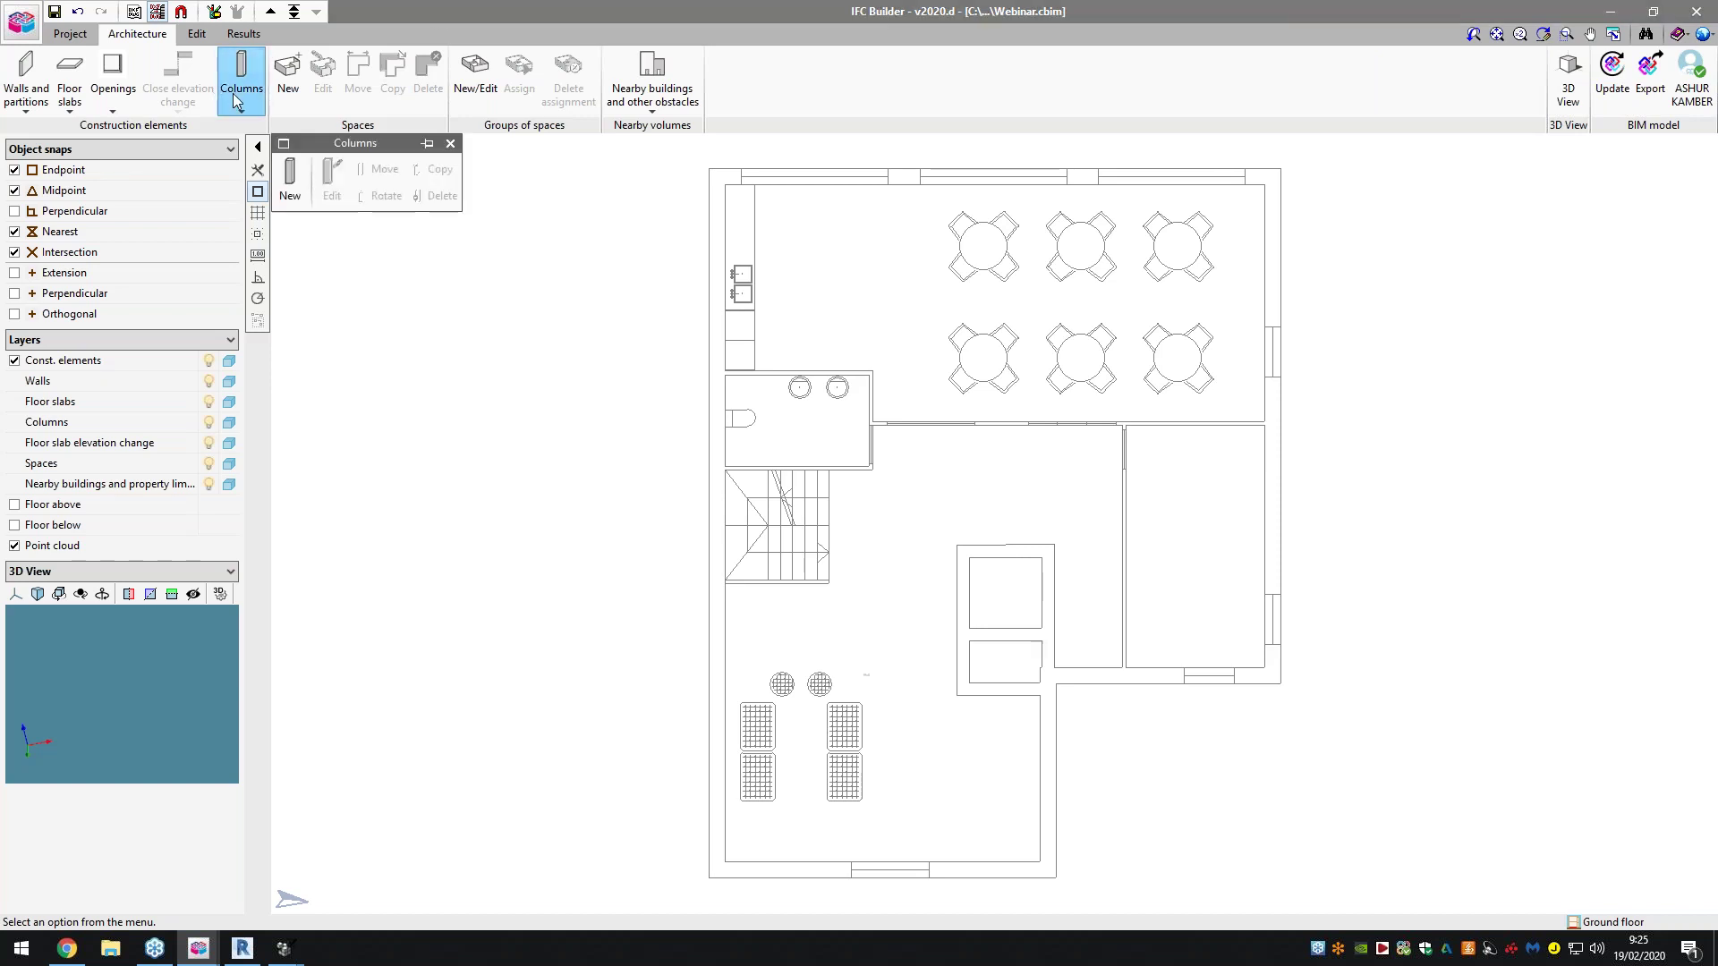
{"action": "left_click", "coordinate": [289, 179]}
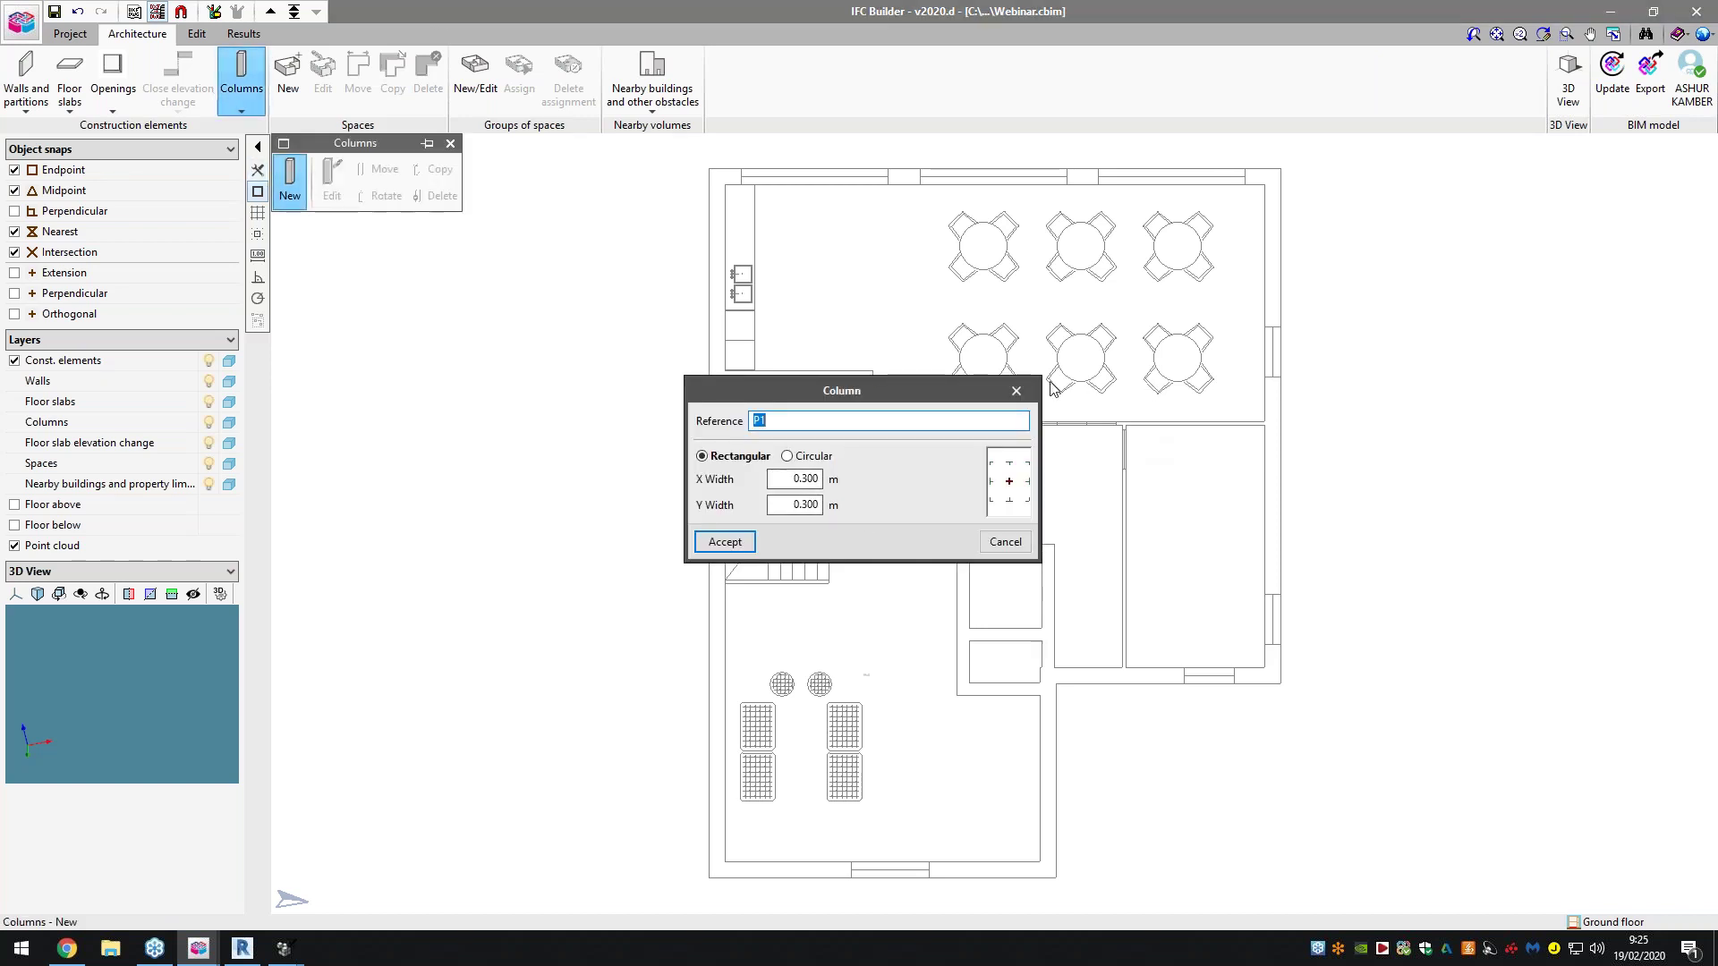
{"action": "left_click", "coordinate": [1015, 394]}
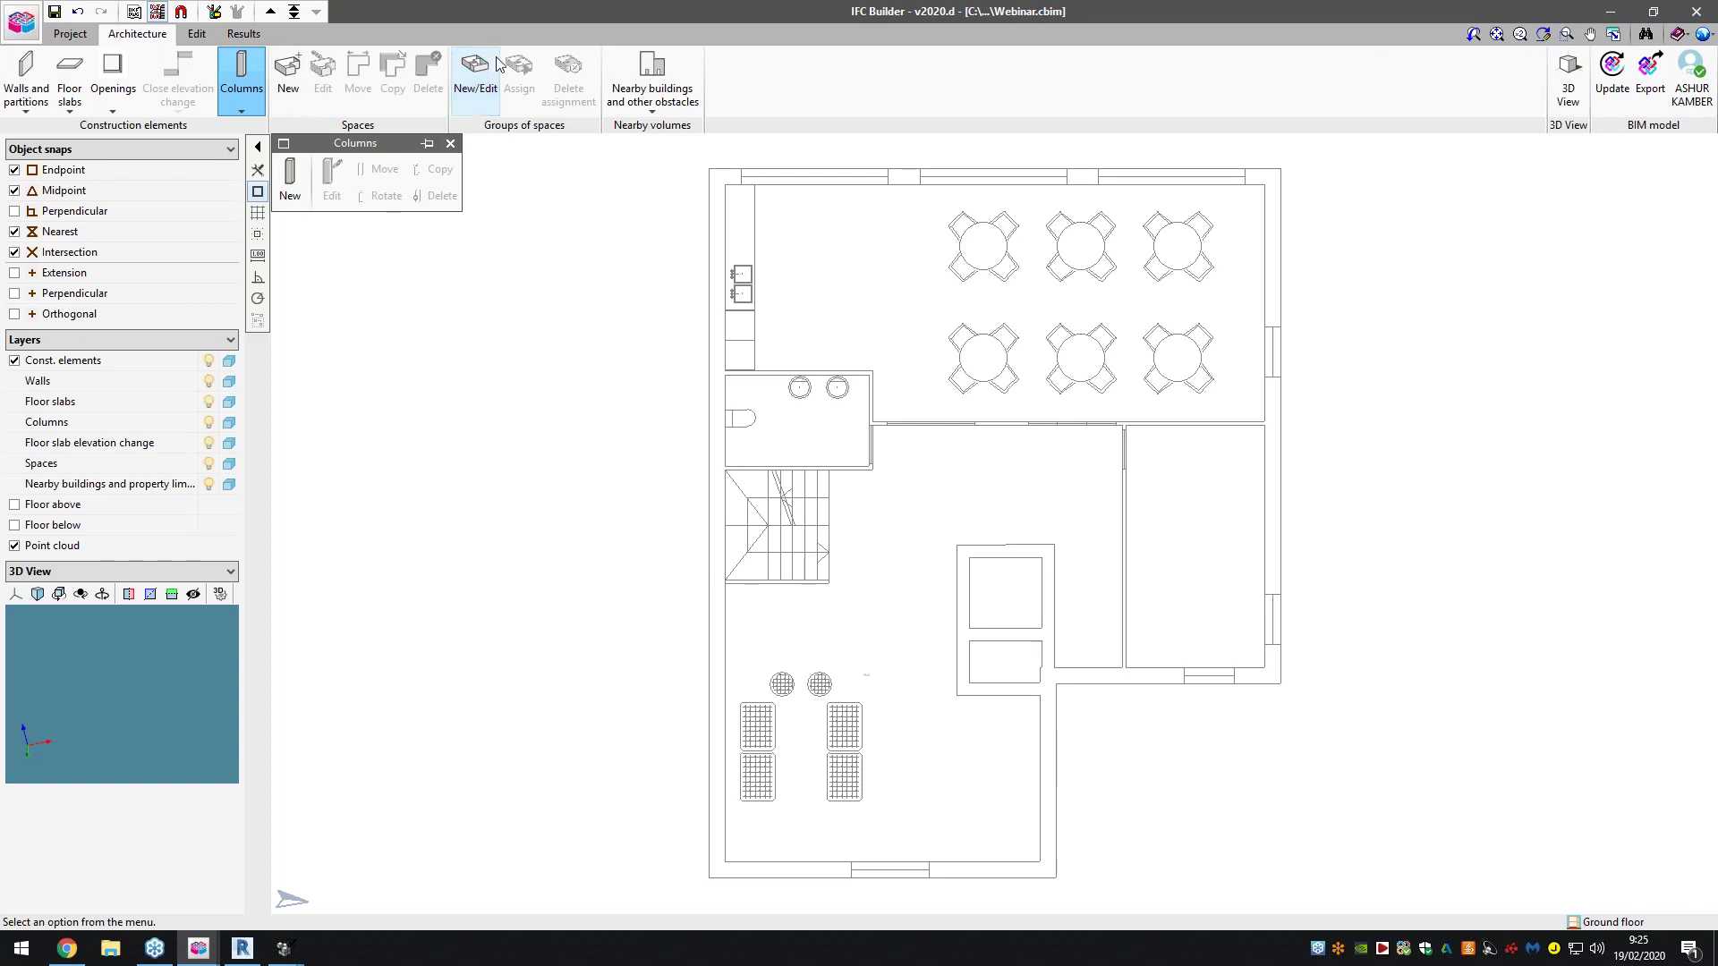
Draw a four-corner nearby-building obstacle polygon beside the ground floor plan
{"action": "left_click", "coordinate": [637, 103]}
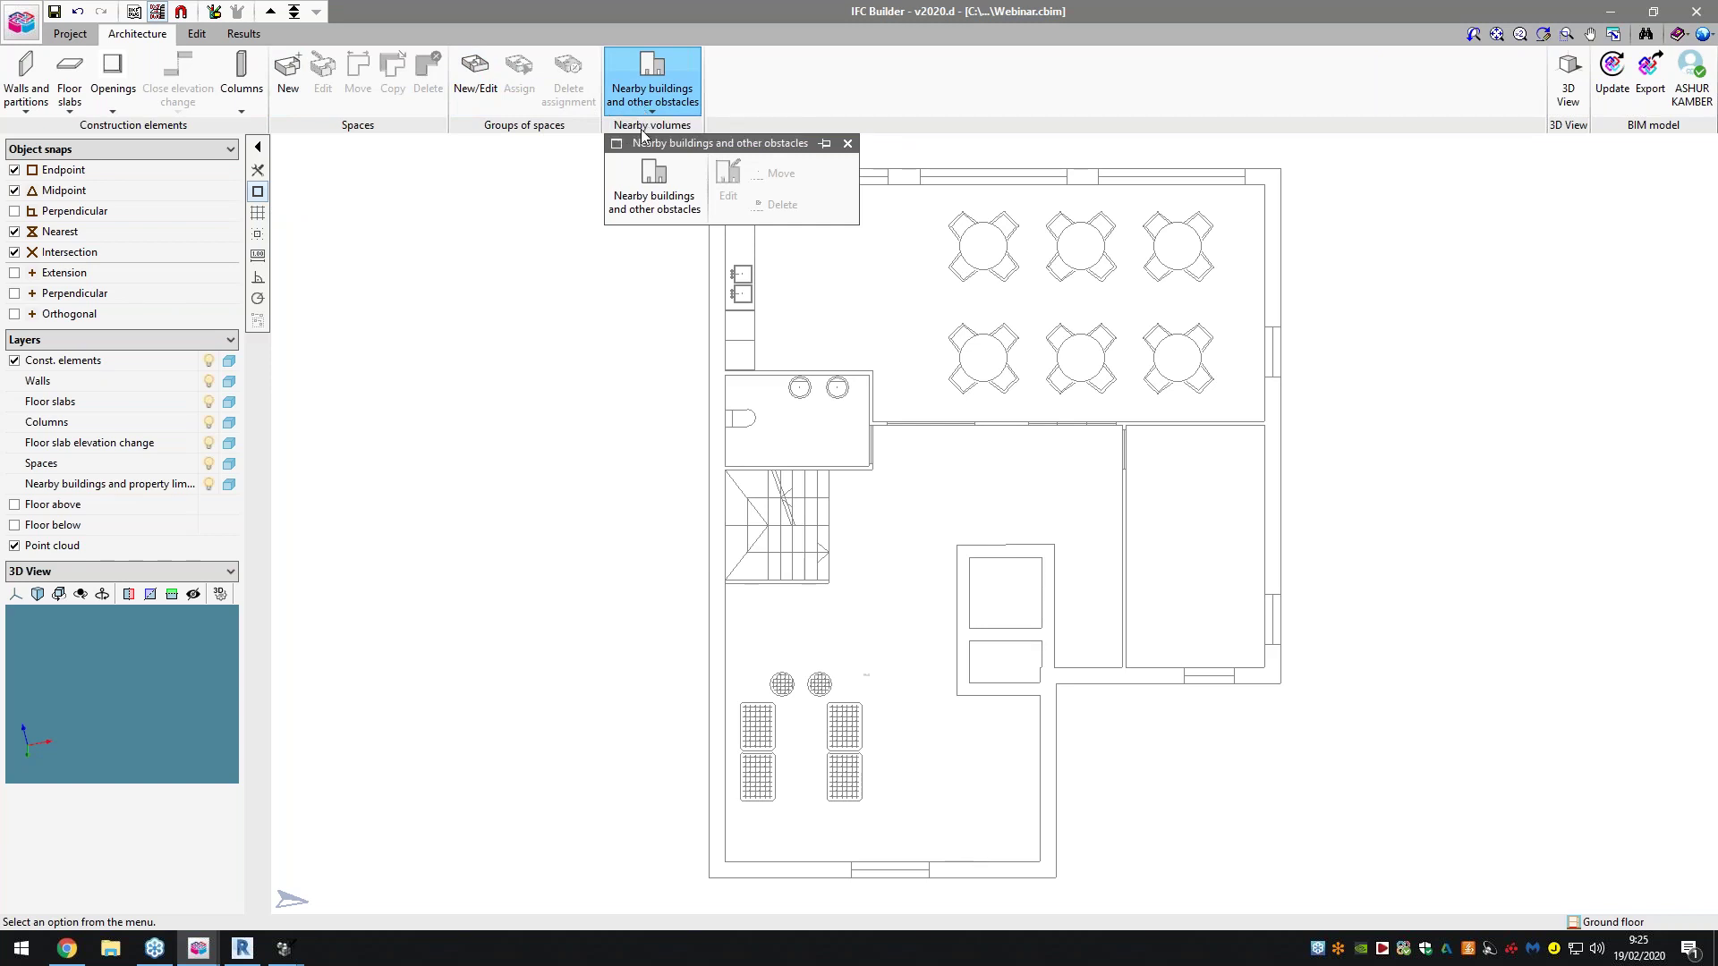
{"action": "left_click", "coordinate": [646, 175]}
{"action": "left_click", "coordinate": [782, 498]}
{"action": "left_click", "coordinate": [355, 270]}
{"action": "left_click", "coordinate": [356, 401]}
{"action": "left_click", "coordinate": [577, 400]}
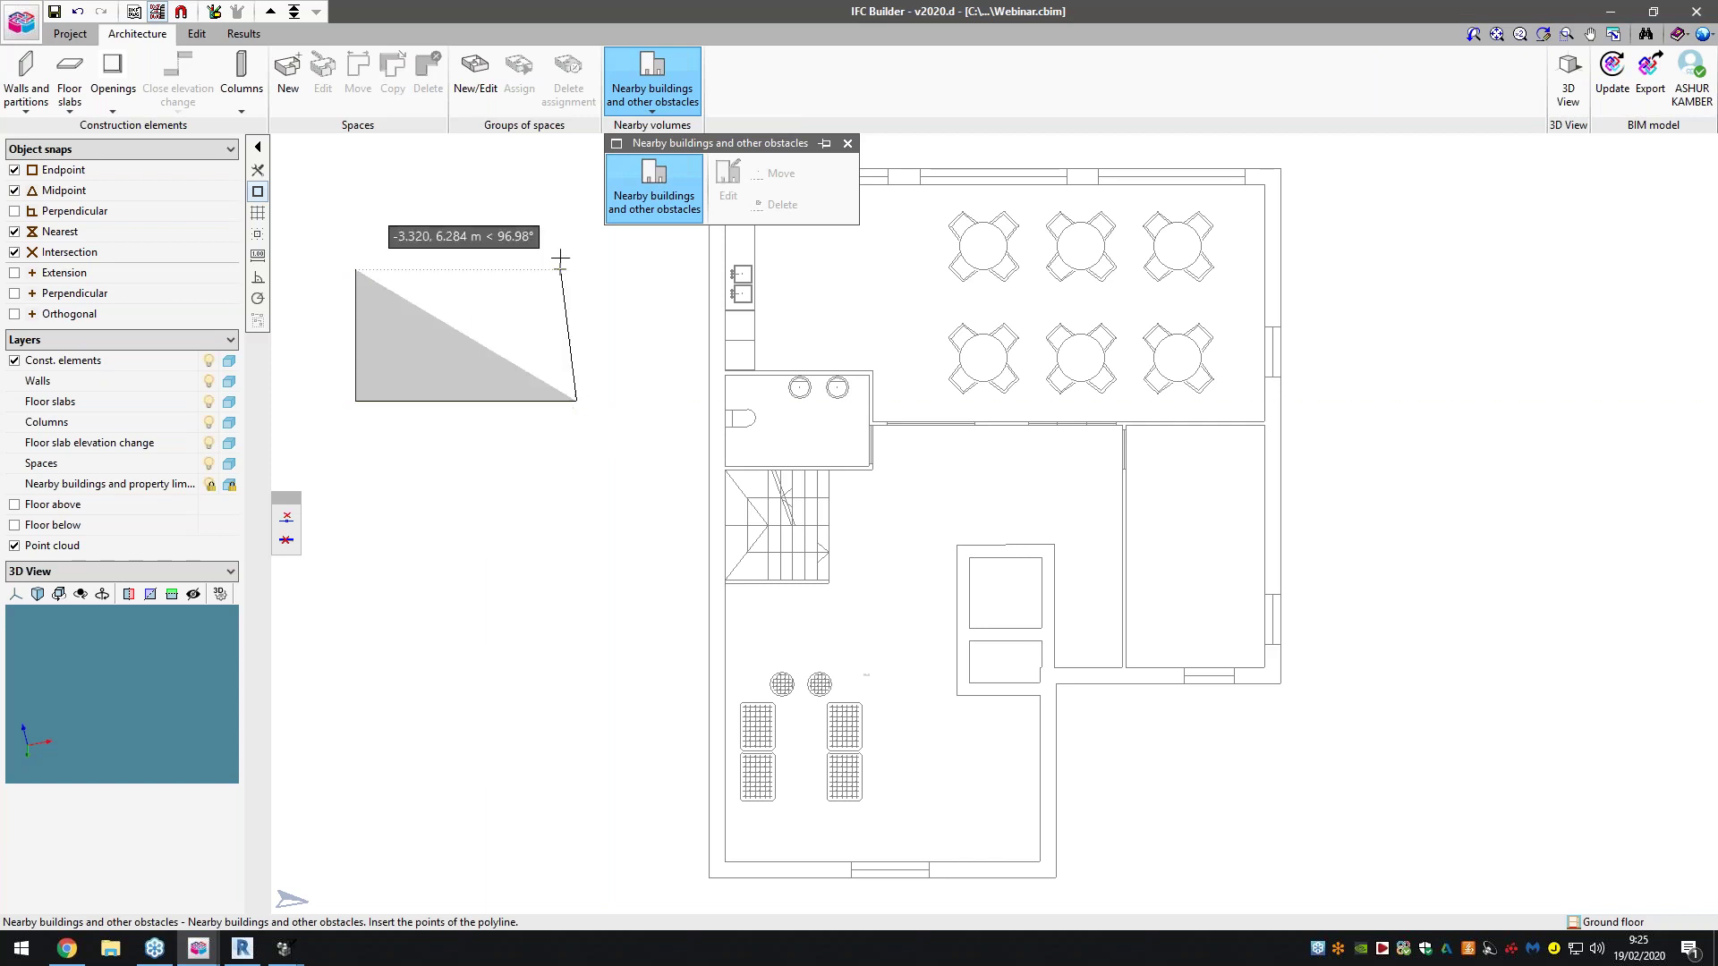
{"action": "left_click", "coordinate": [561, 259]}
{"action": "left_click", "coordinate": [350, 271]}
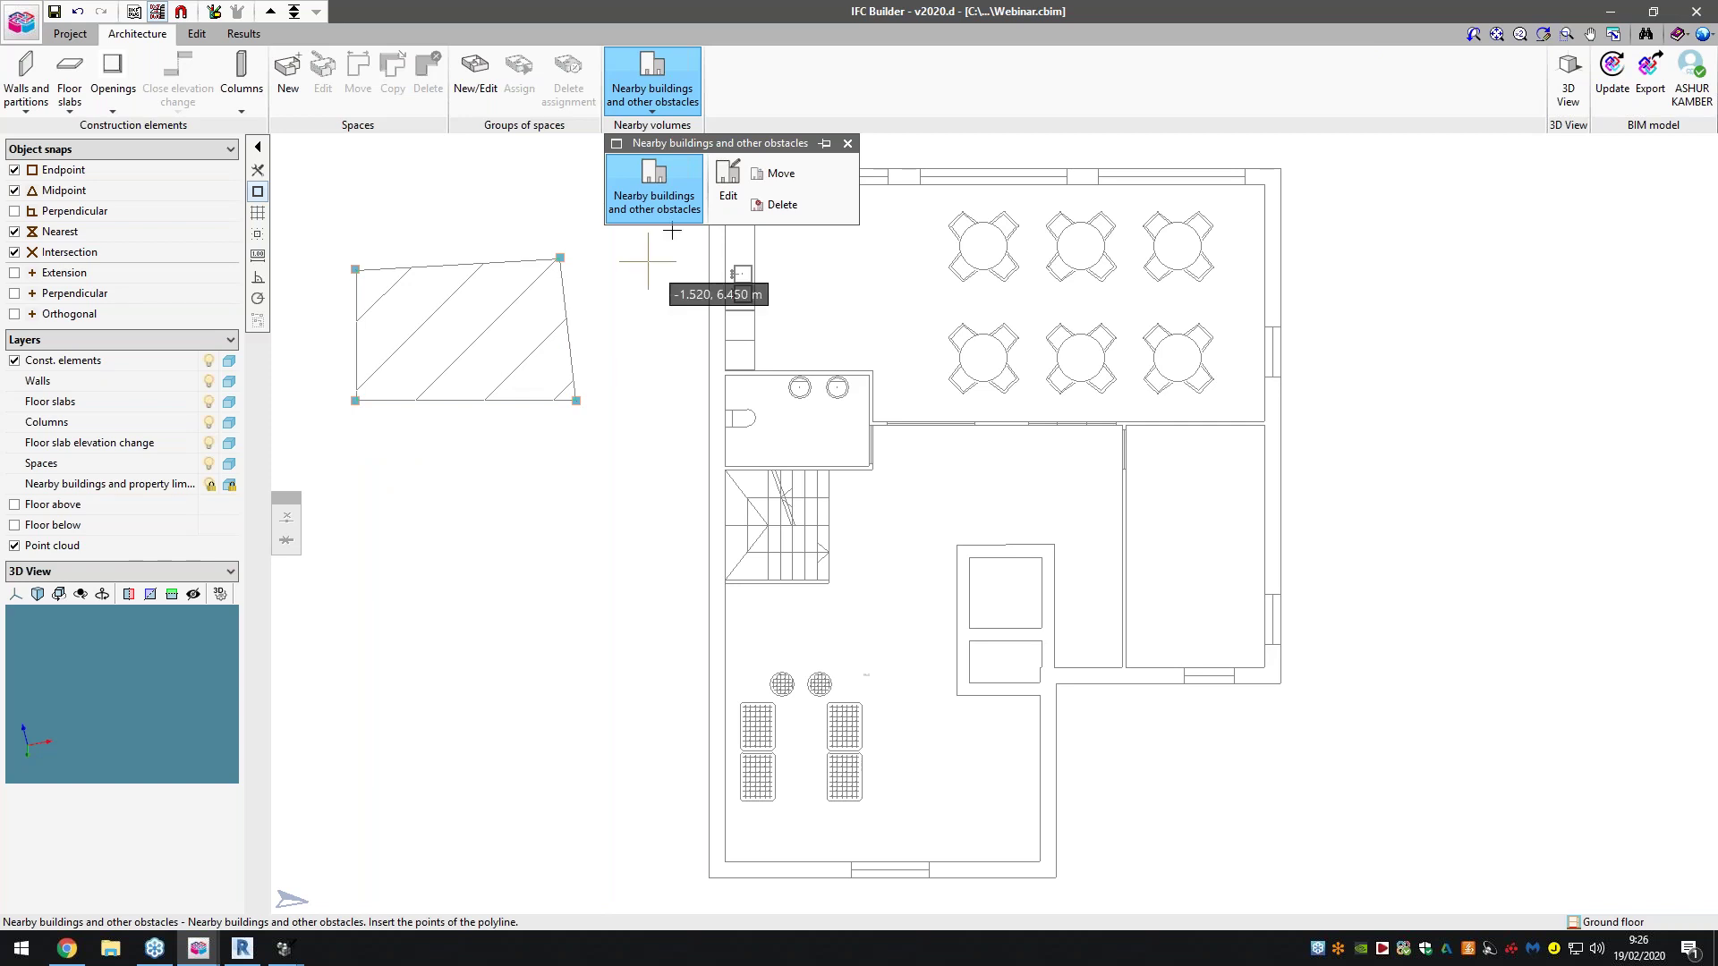
Delete the obstacle with a selection window and switch to the Edit and Results tabs
{"action": "left_click", "coordinate": [775, 205]}
{"action": "left_click", "coordinate": [319, 230]}
{"action": "left_click", "coordinate": [643, 429]}
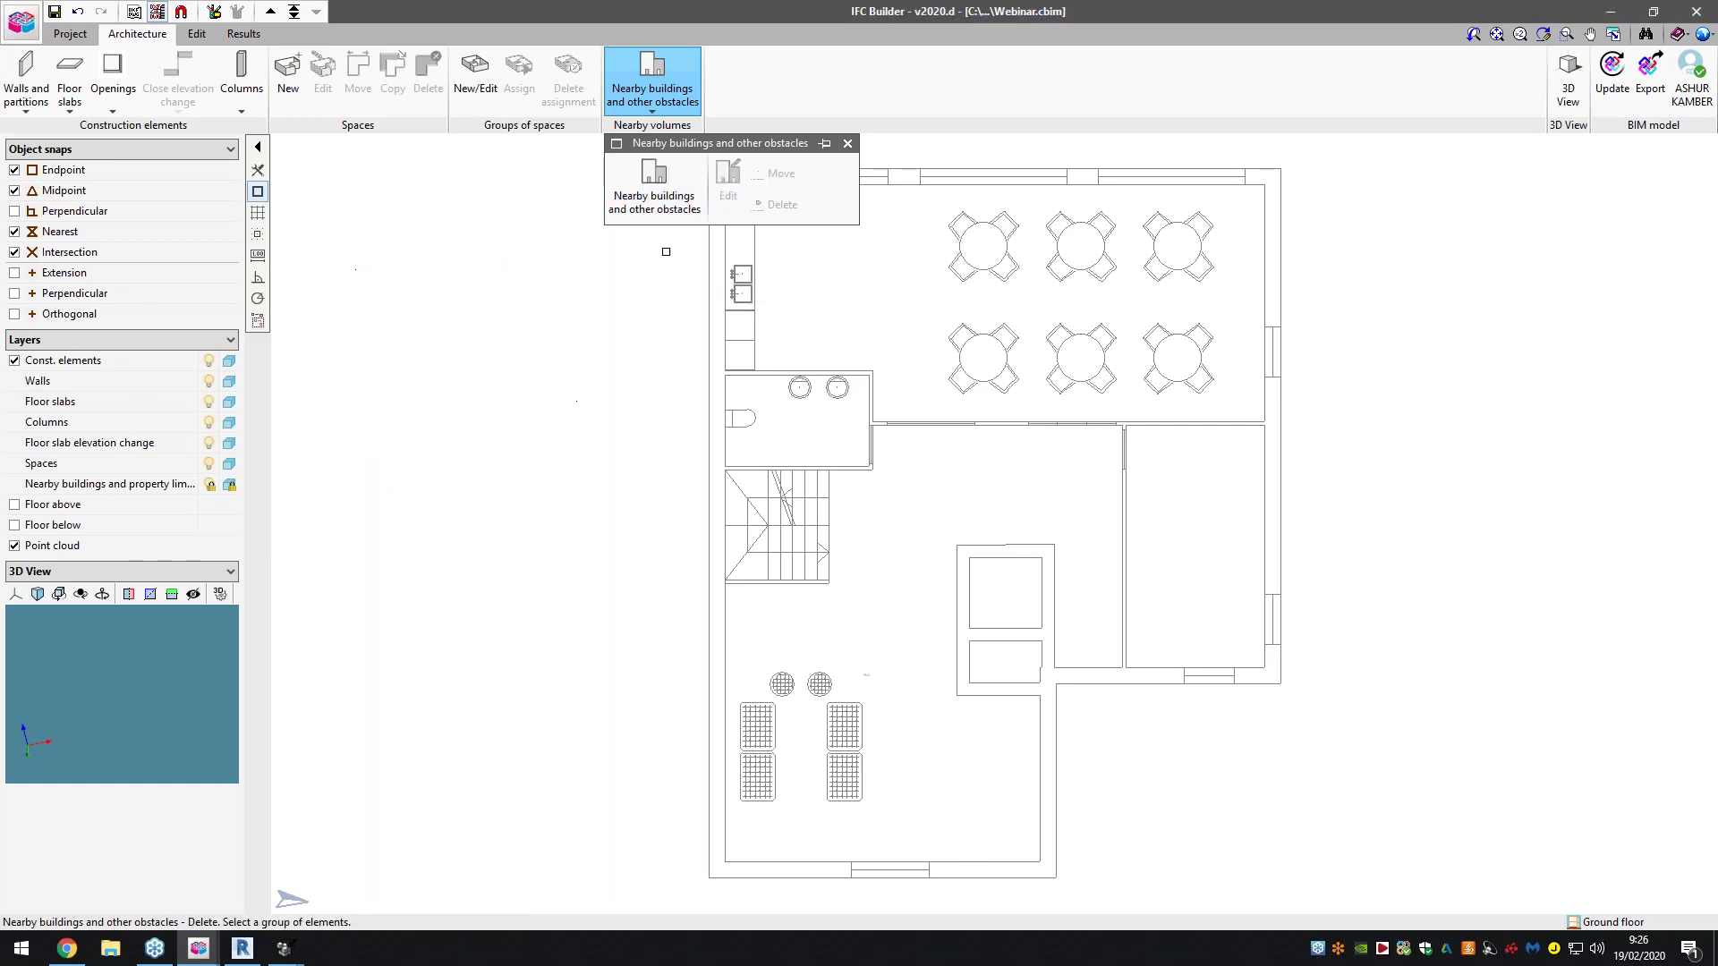
{"action": "left_click", "coordinate": [197, 34]}
{"action": "left_click", "coordinate": [243, 34]}
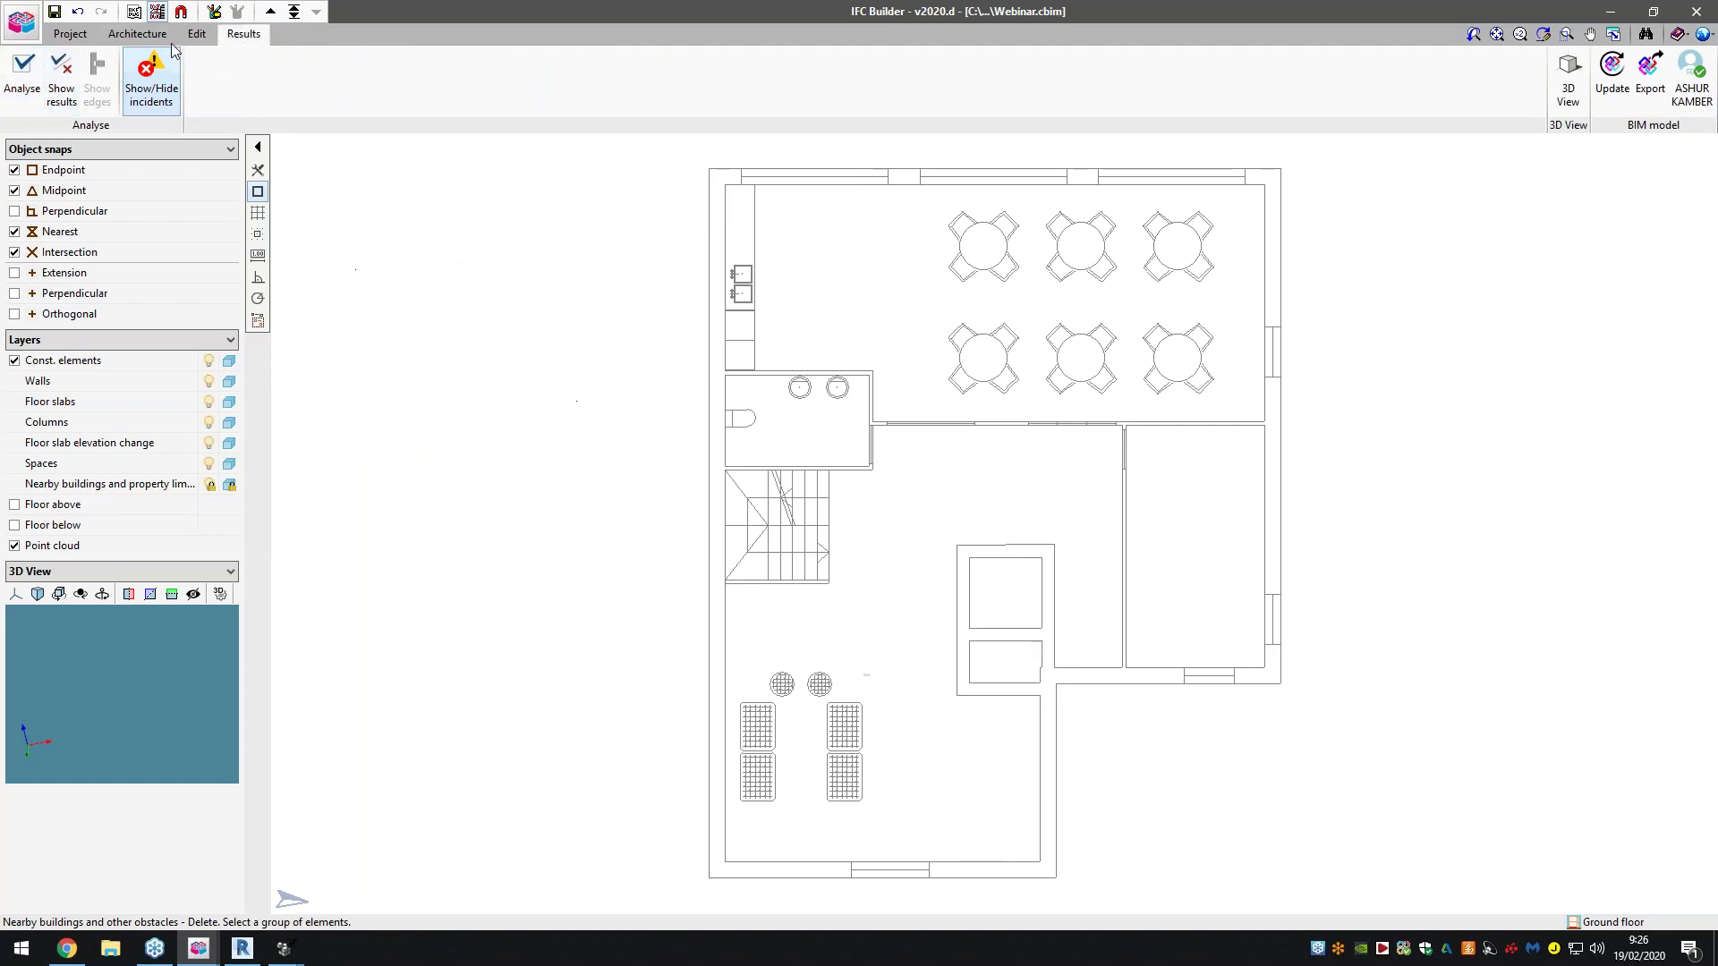
Start a new column, accepting the 0.300 × 0.300 m size
{"action": "left_click", "coordinate": [137, 34]}
{"action": "left_click", "coordinate": [242, 81]}
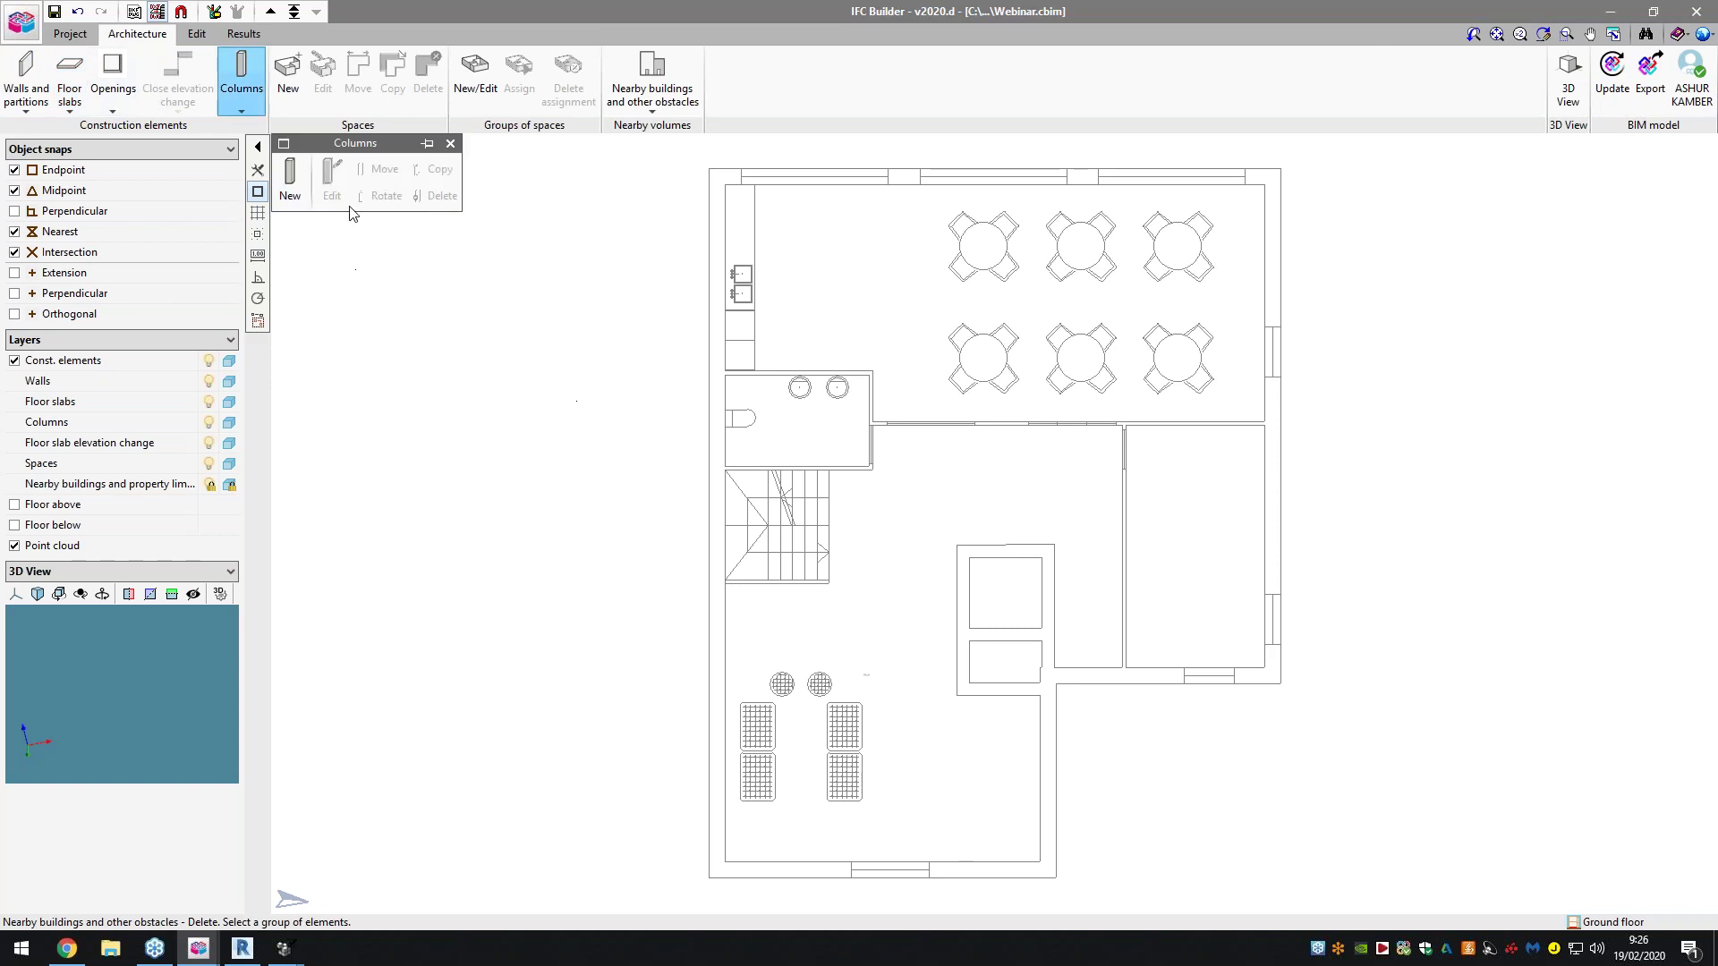
{"action": "left_click", "coordinate": [290, 179]}
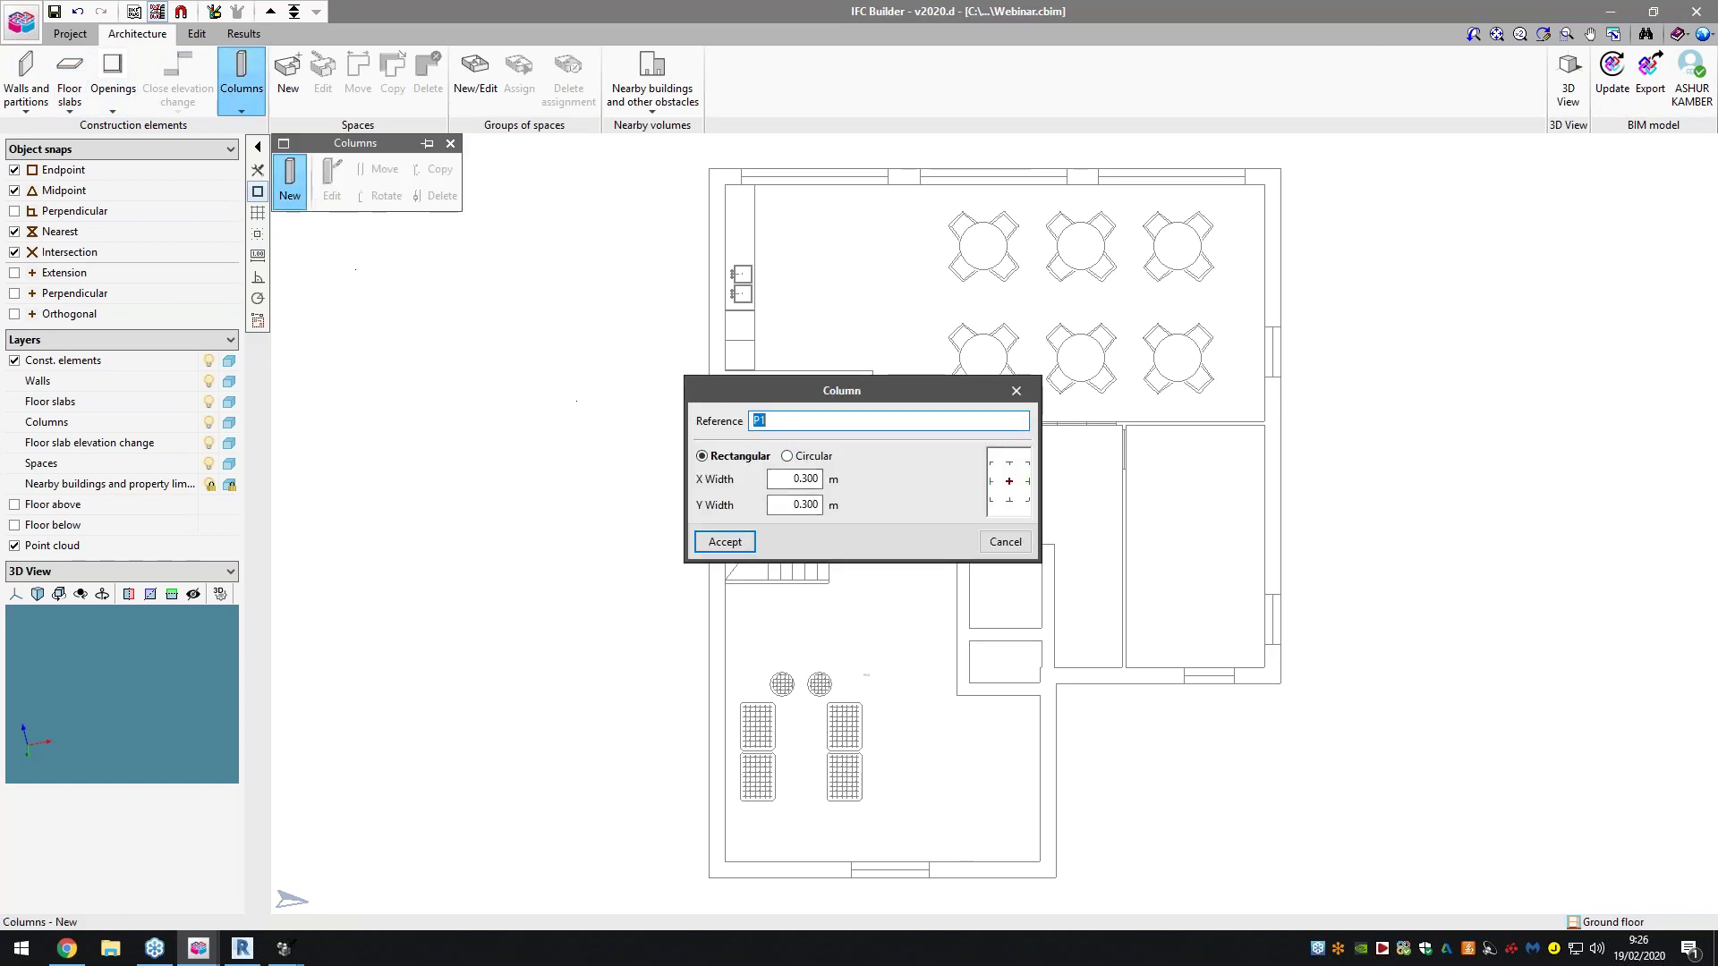
{"action": "left_click", "coordinate": [725, 542]}
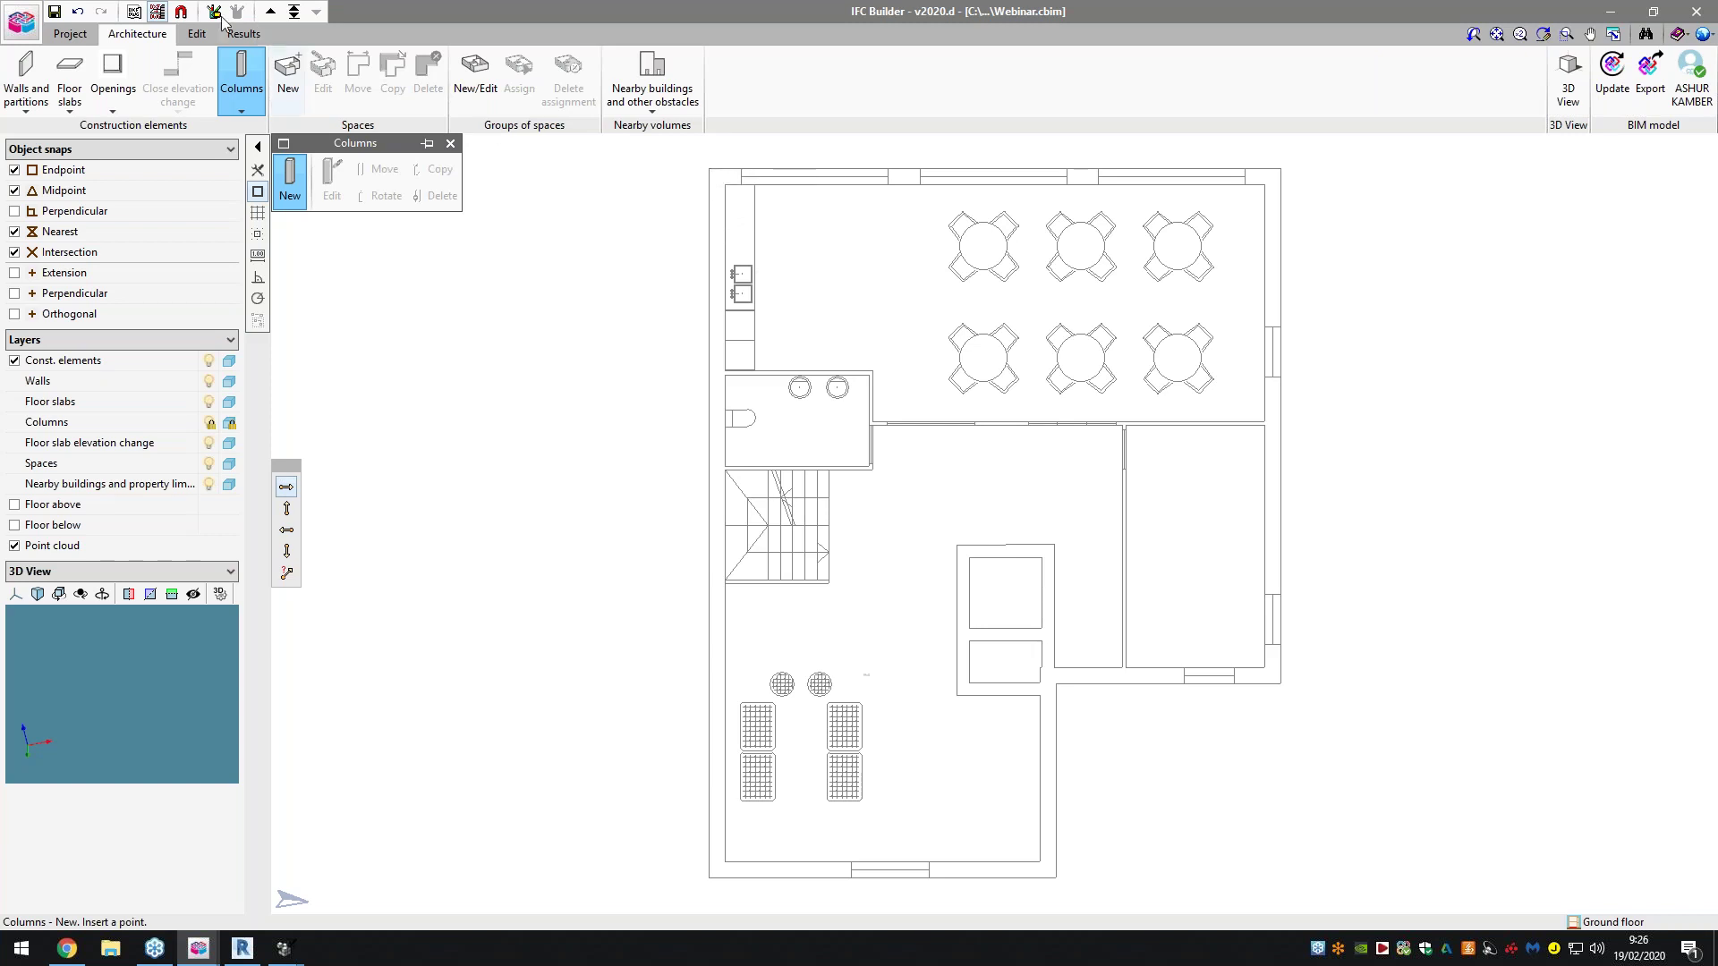
Turn on object snap and tracking with point, insertion, centre, perpendicular, parallel and extension snaps, nearest off
{"action": "left_click", "coordinate": [183, 12]}
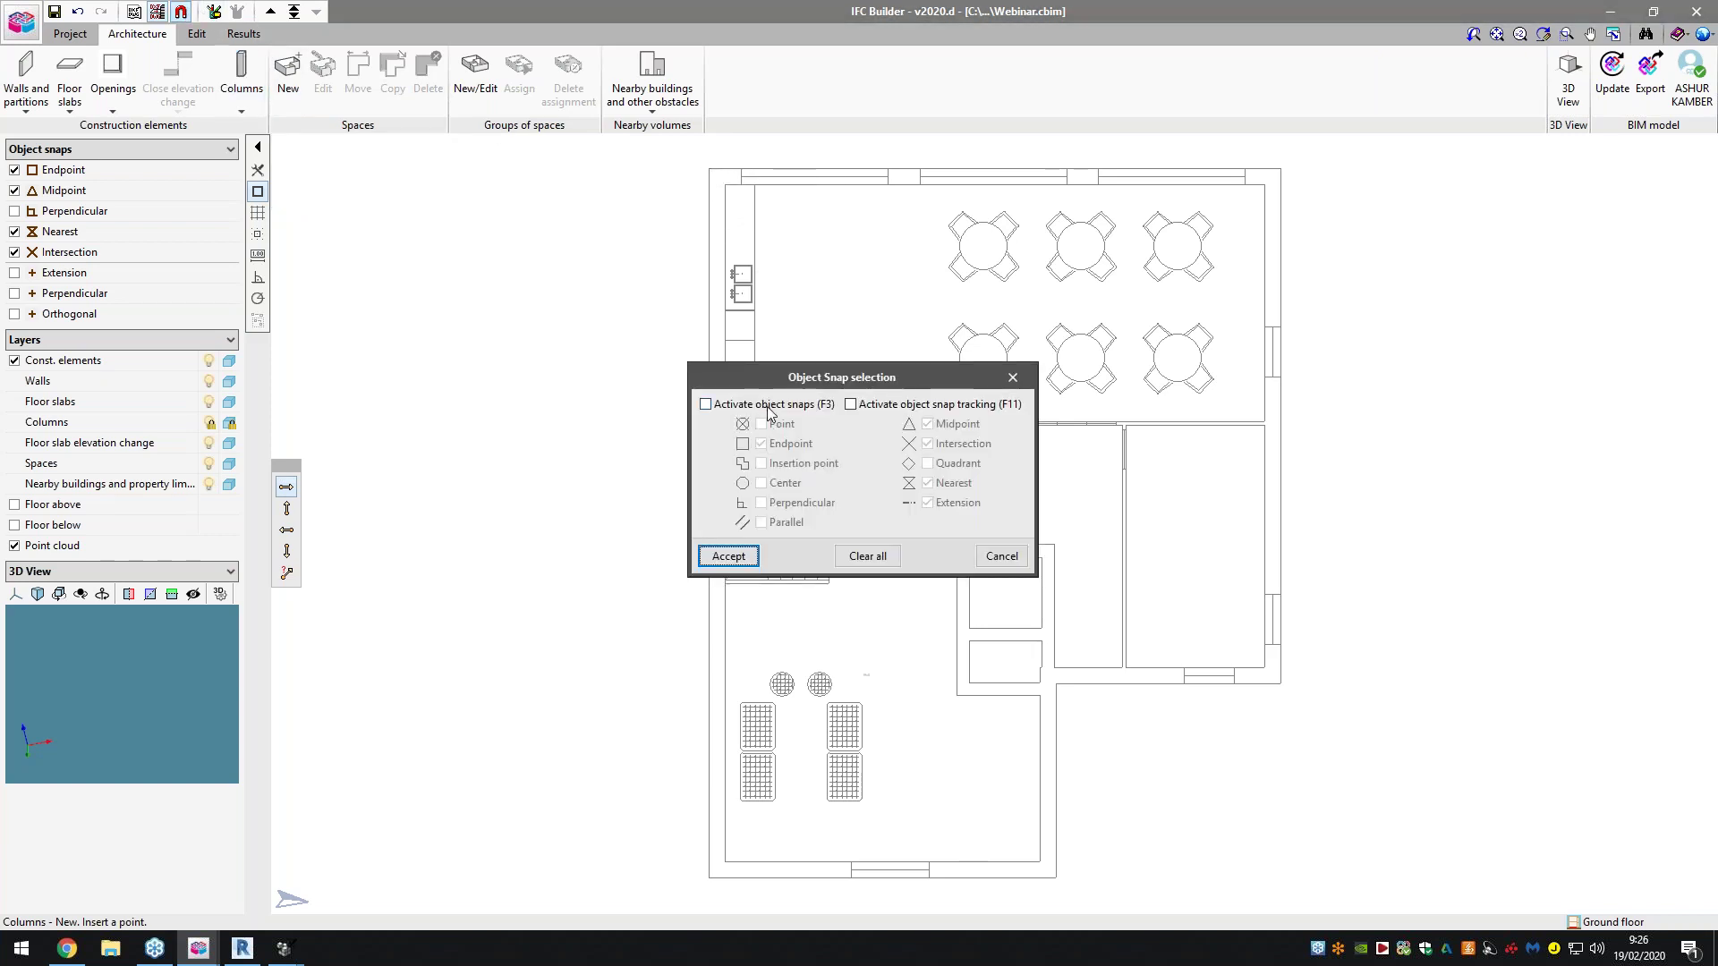
{"action": "left_click", "coordinate": [767, 407]}
{"action": "left_click", "coordinate": [850, 404]}
{"action": "left_click", "coordinate": [776, 423]}
{"action": "left_click", "coordinate": [787, 463]}
{"action": "left_click", "coordinate": [782, 483]}
{"action": "left_click", "coordinate": [792, 504]}
{"action": "left_click", "coordinate": [797, 522]}
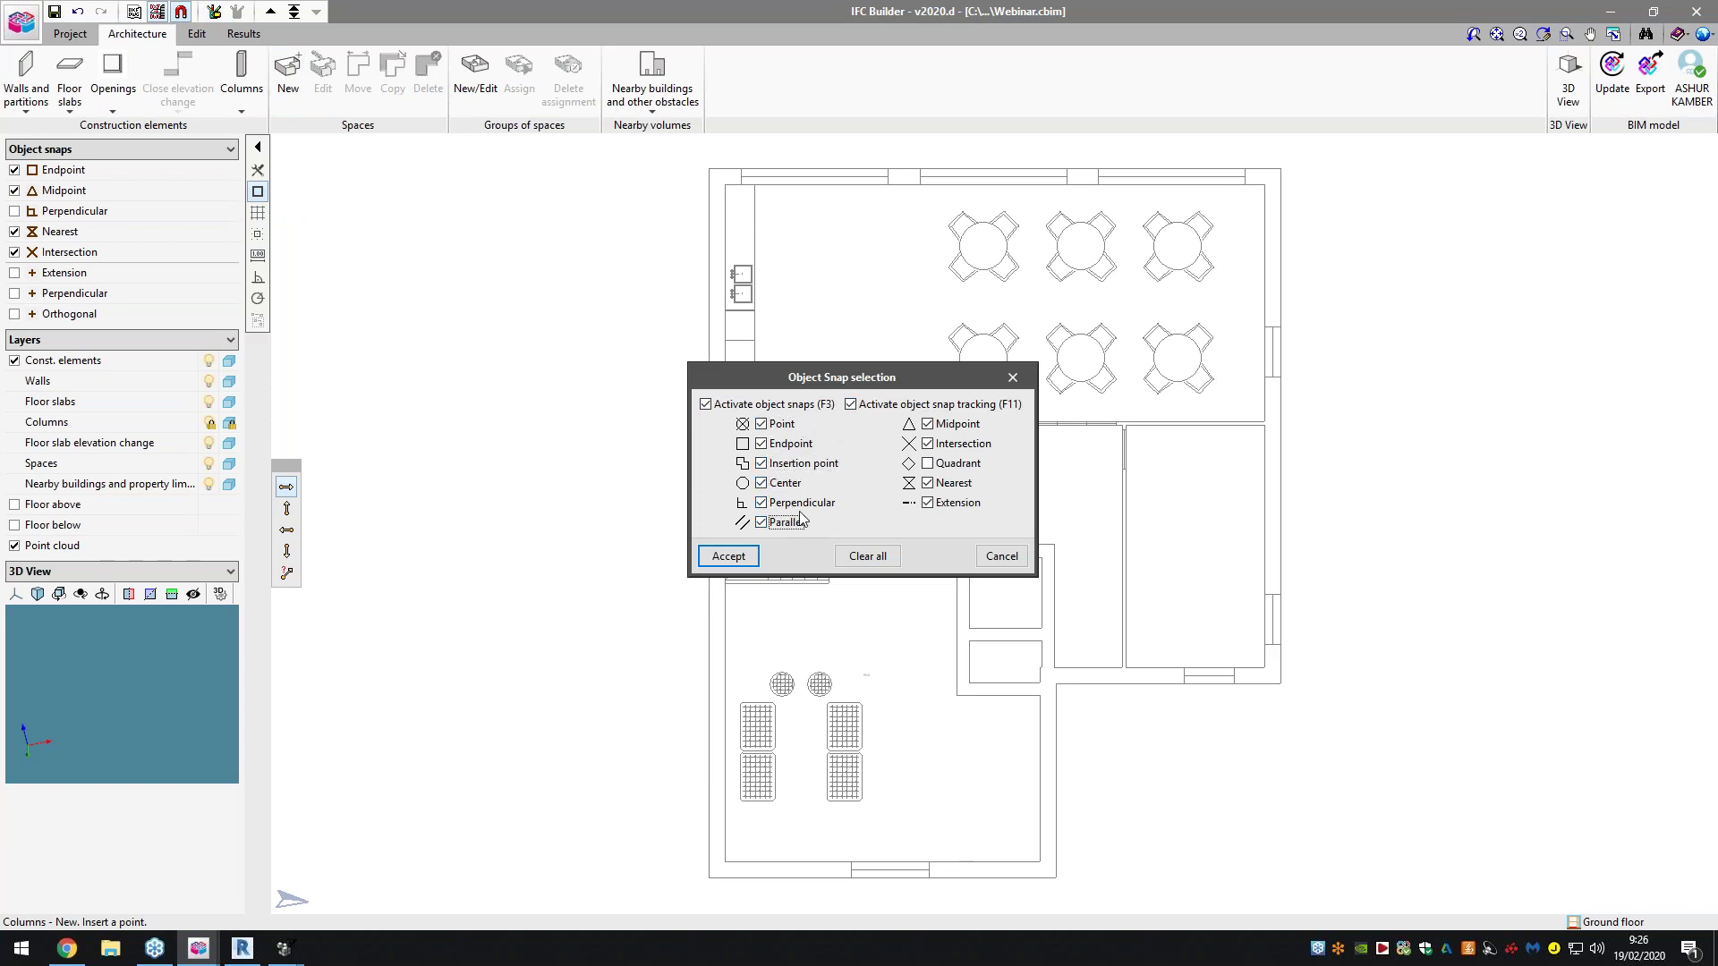
{"action": "left_click", "coordinate": [942, 486]}
{"action": "left_click", "coordinate": [928, 503]}
{"action": "left_click", "coordinate": [728, 556]}
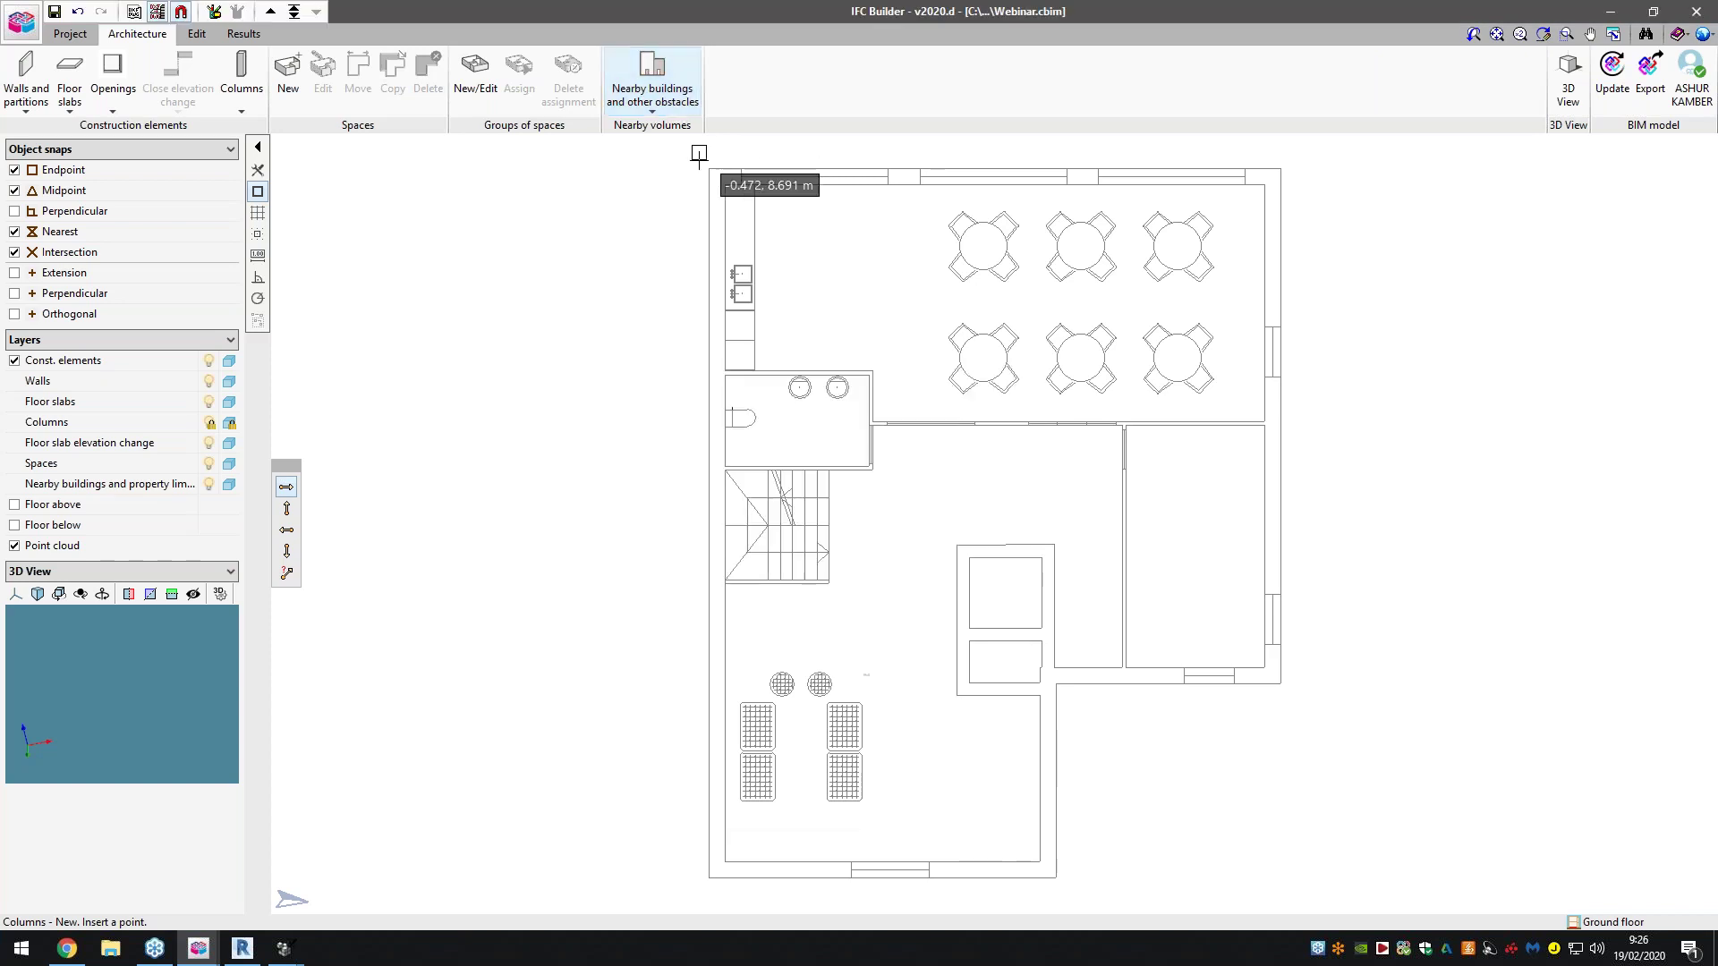
Place six columns at the right-wall corners, the inner corner and the bottom-left corner
{"action": "left_click", "coordinate": [1280, 168]}
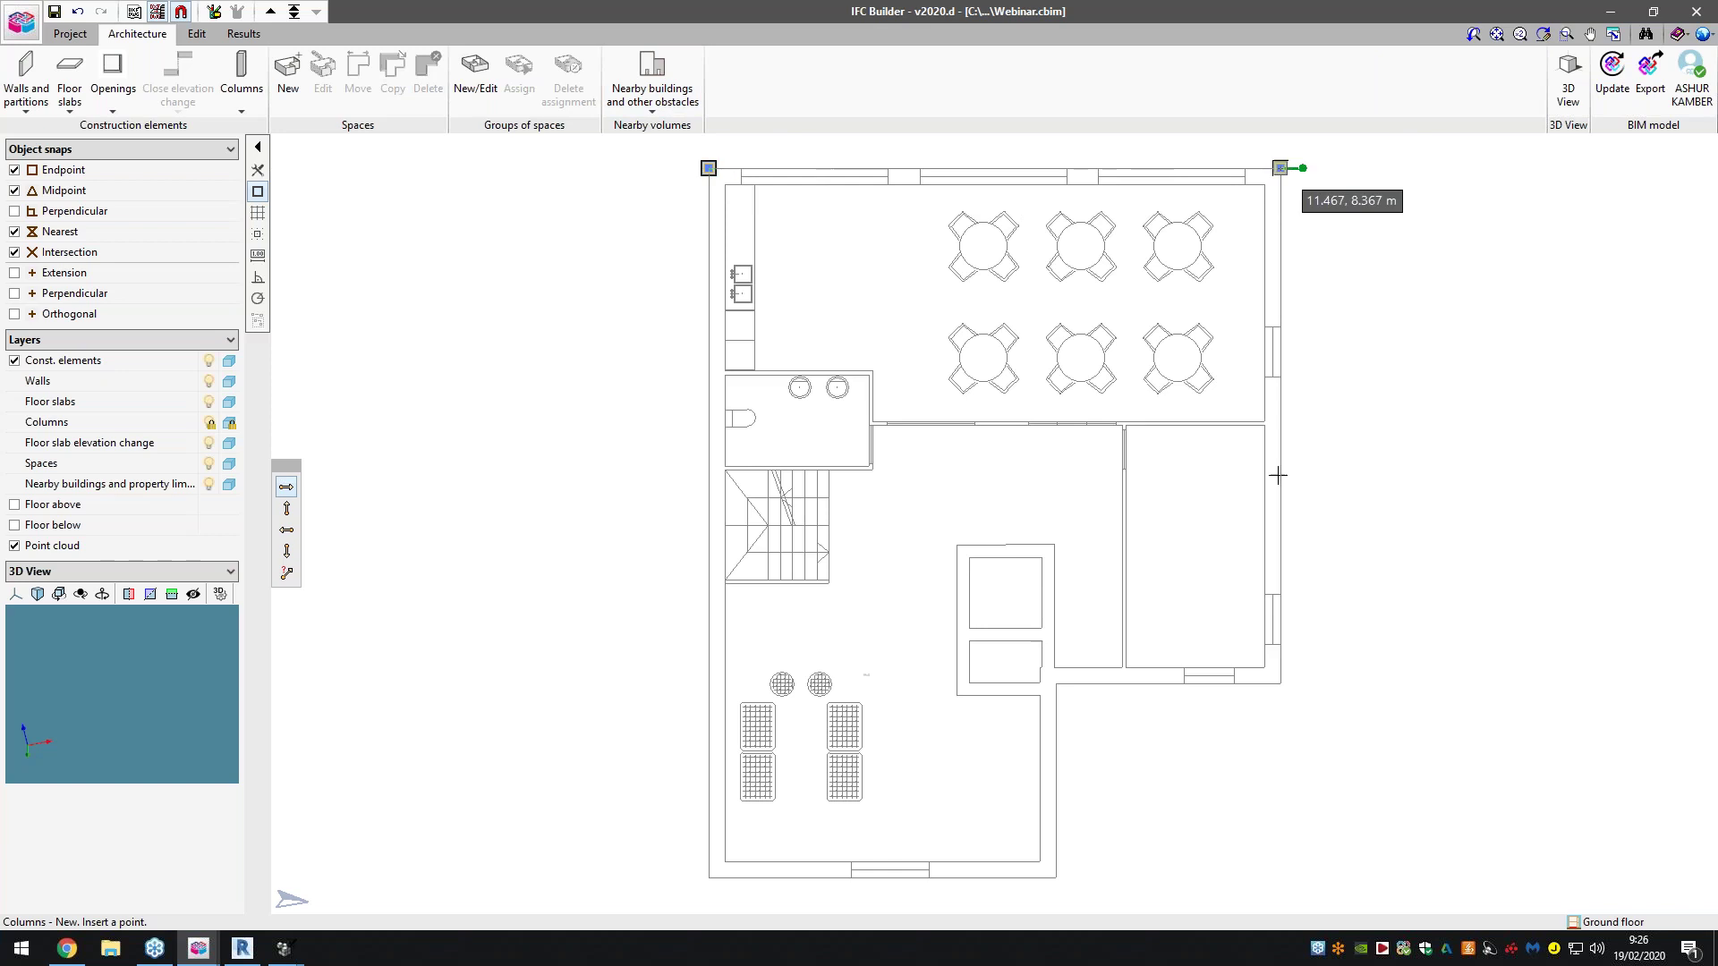
{"action": "left_click", "coordinate": [1281, 683]}
{"action": "left_click", "coordinate": [1281, 423]}
{"action": "left_click", "coordinate": [1056, 684]}
{"action": "left_click", "coordinate": [1057, 877]}
{"action": "left_click", "coordinate": [708, 878]}
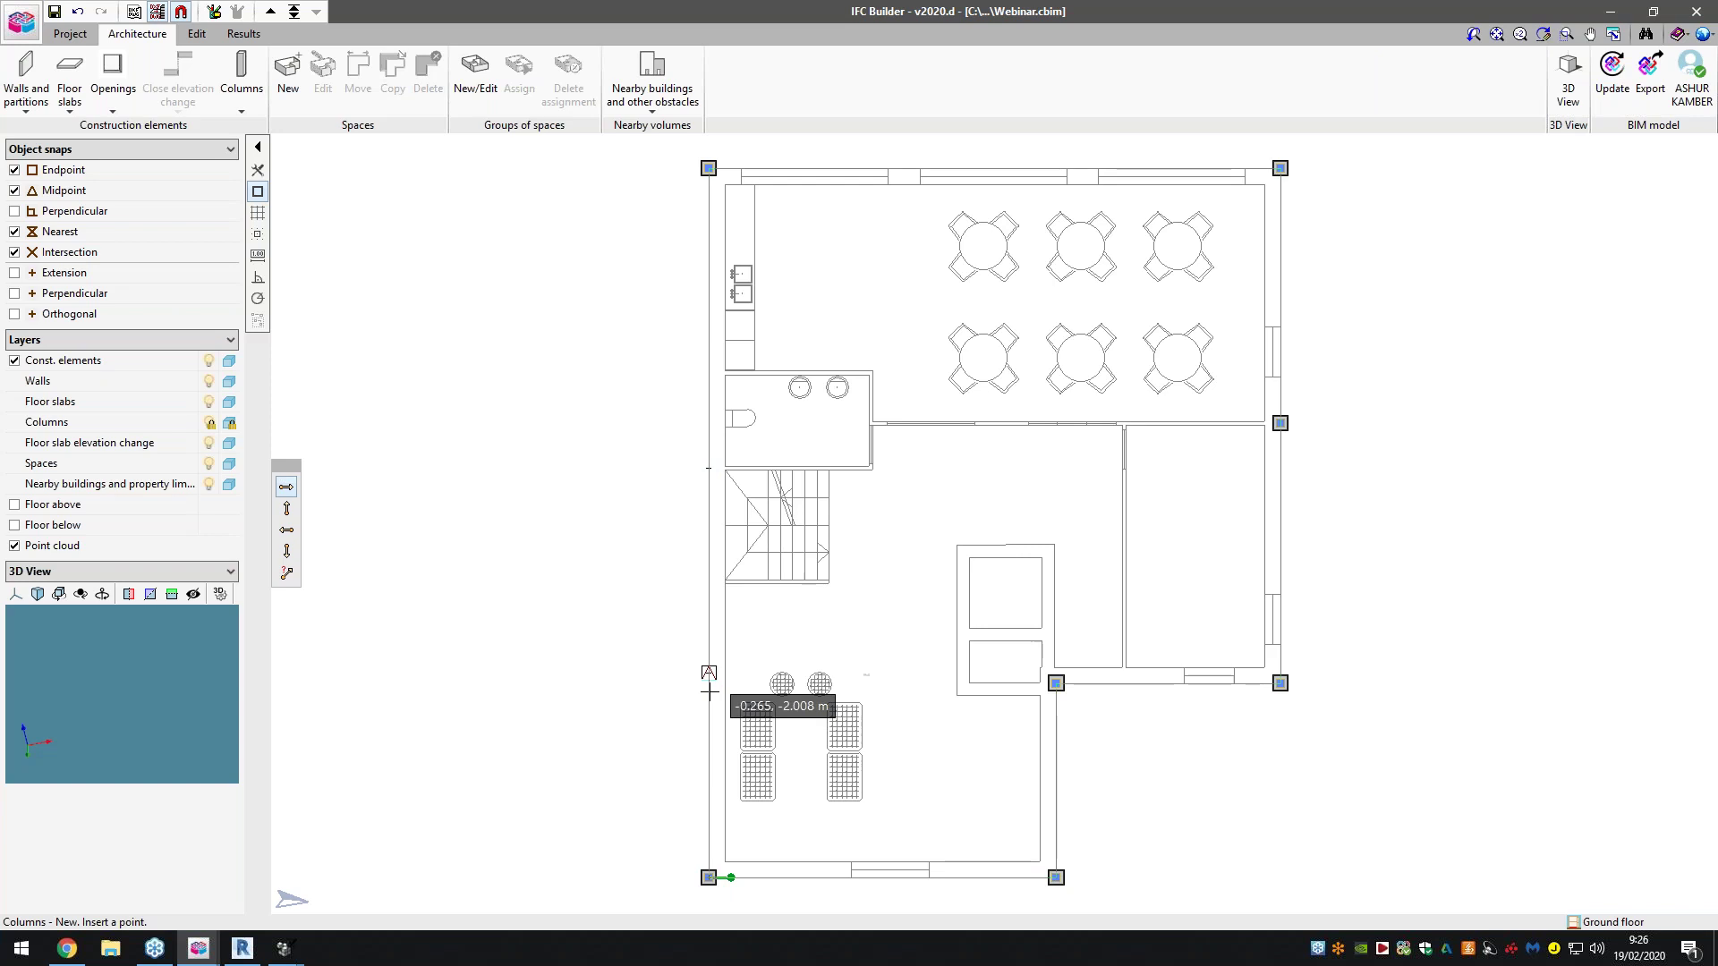
Try inserting an extra column on the left wall, then cancel it
{"action": "scroll", "coordinate": [708, 687], "scroll_direction": "up", "scroll_amount": 4}
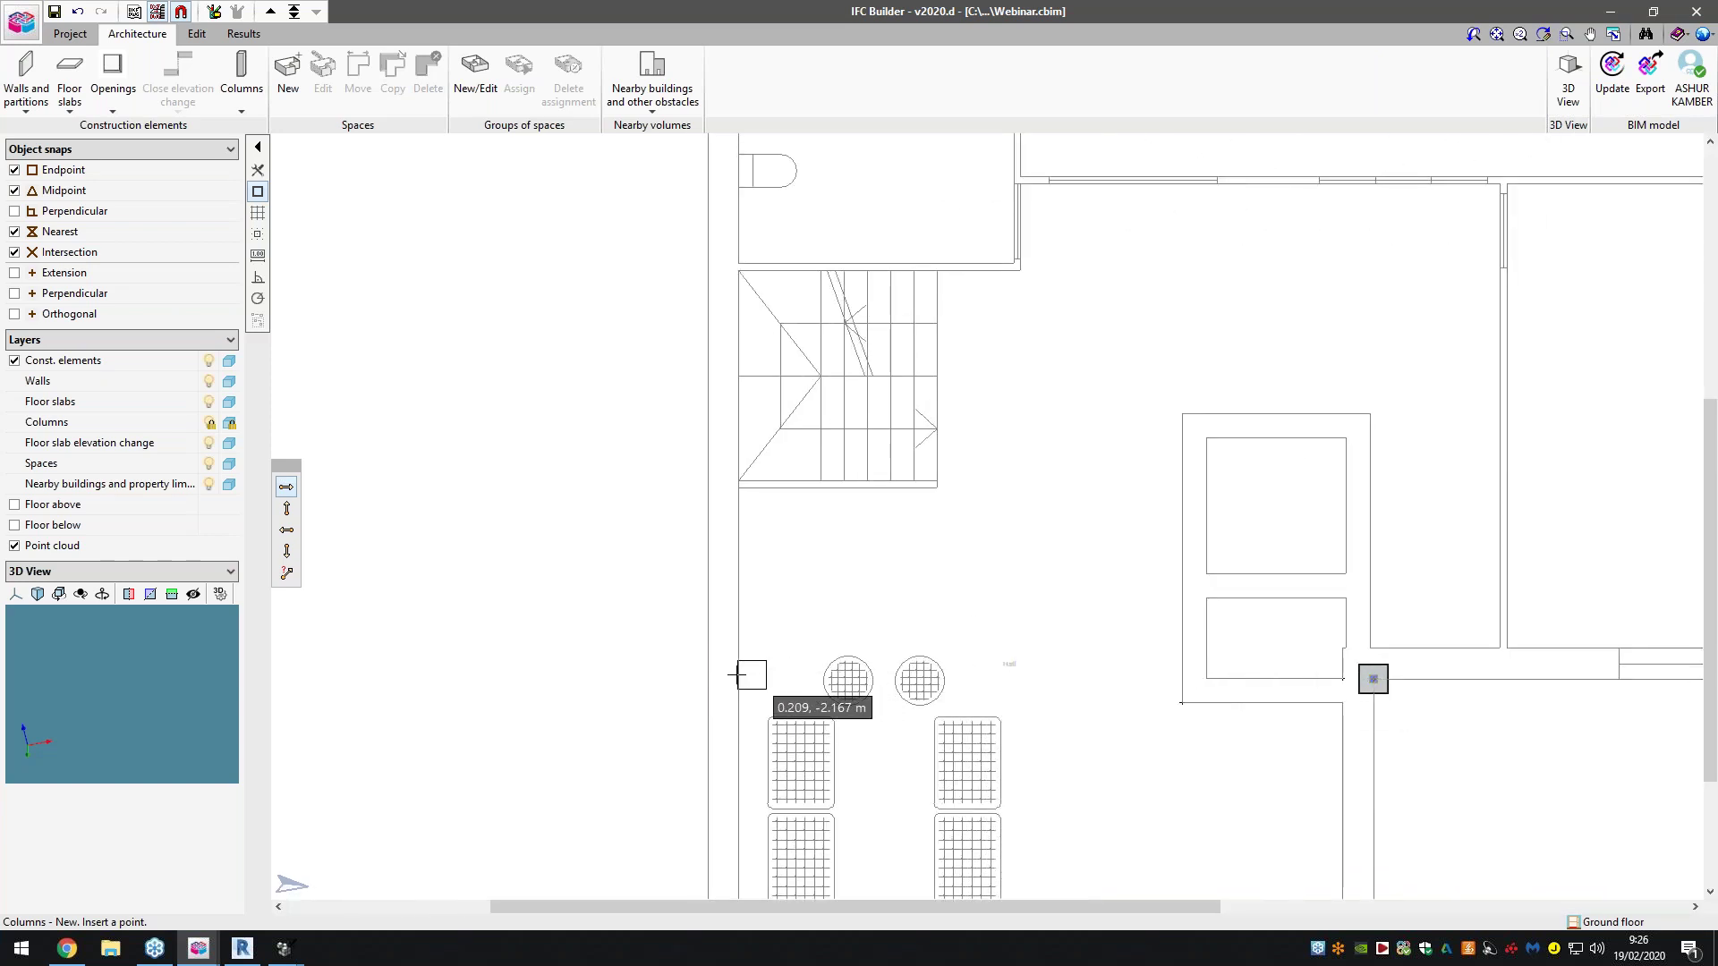
{"action": "scroll", "coordinate": [738, 688], "scroll_direction": "up", "scroll_amount": 3}
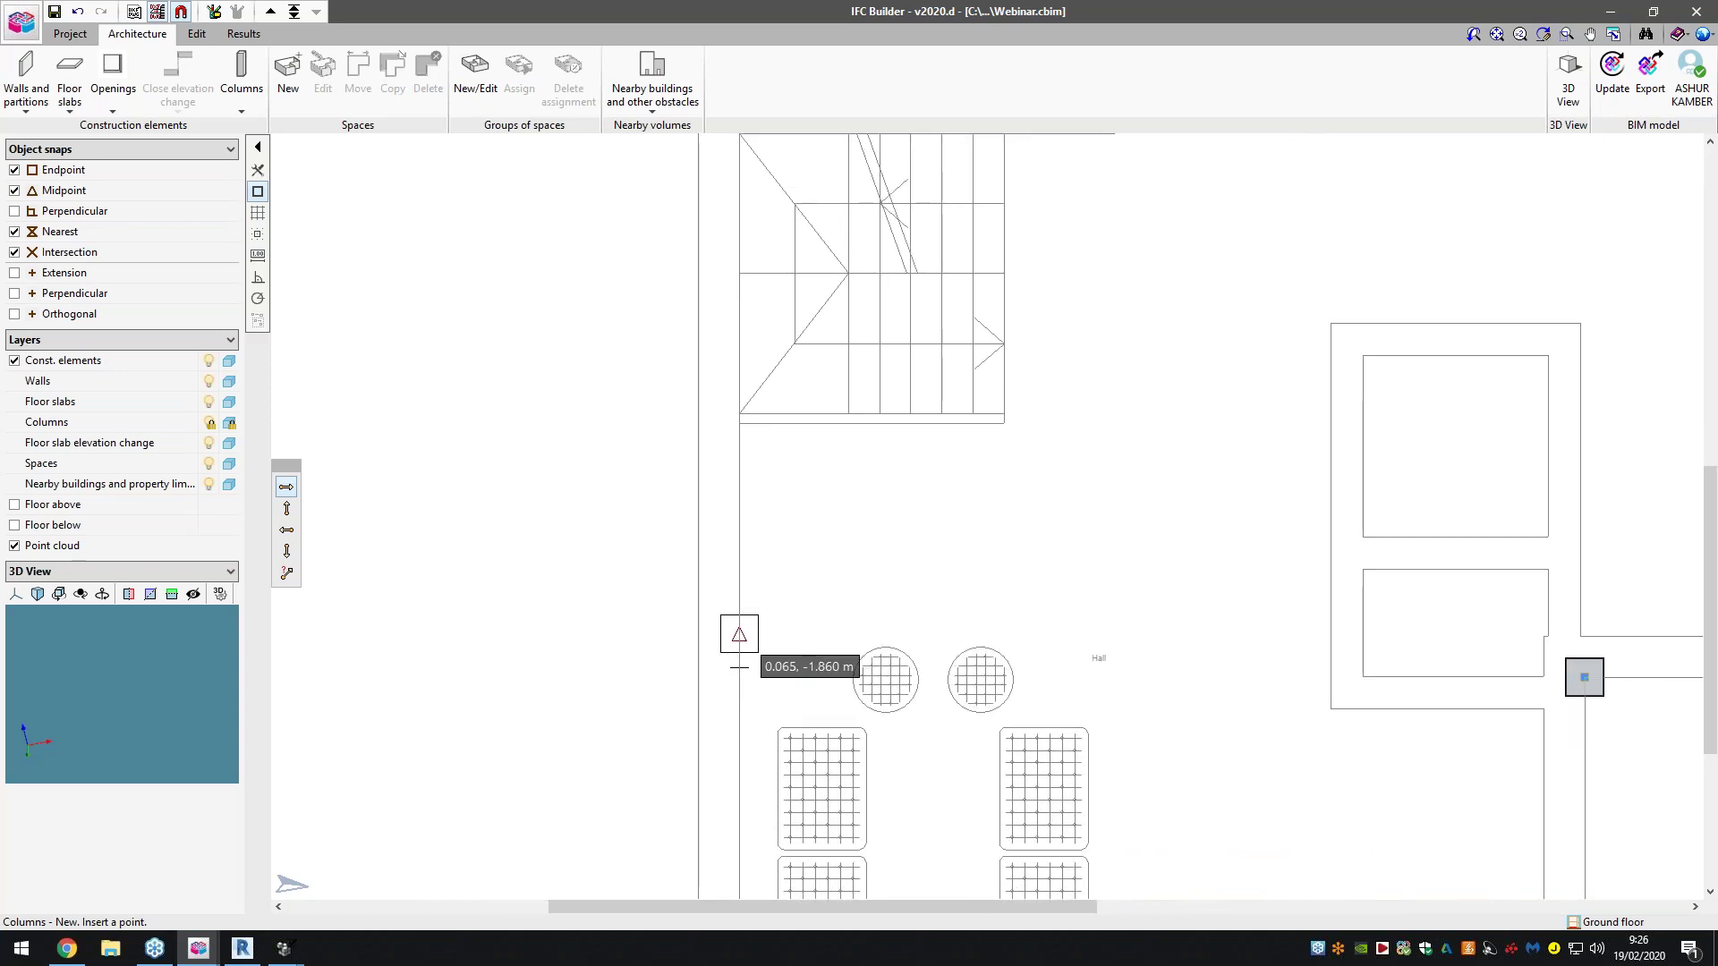
{"action": "left_click", "coordinate": [635, 512]}
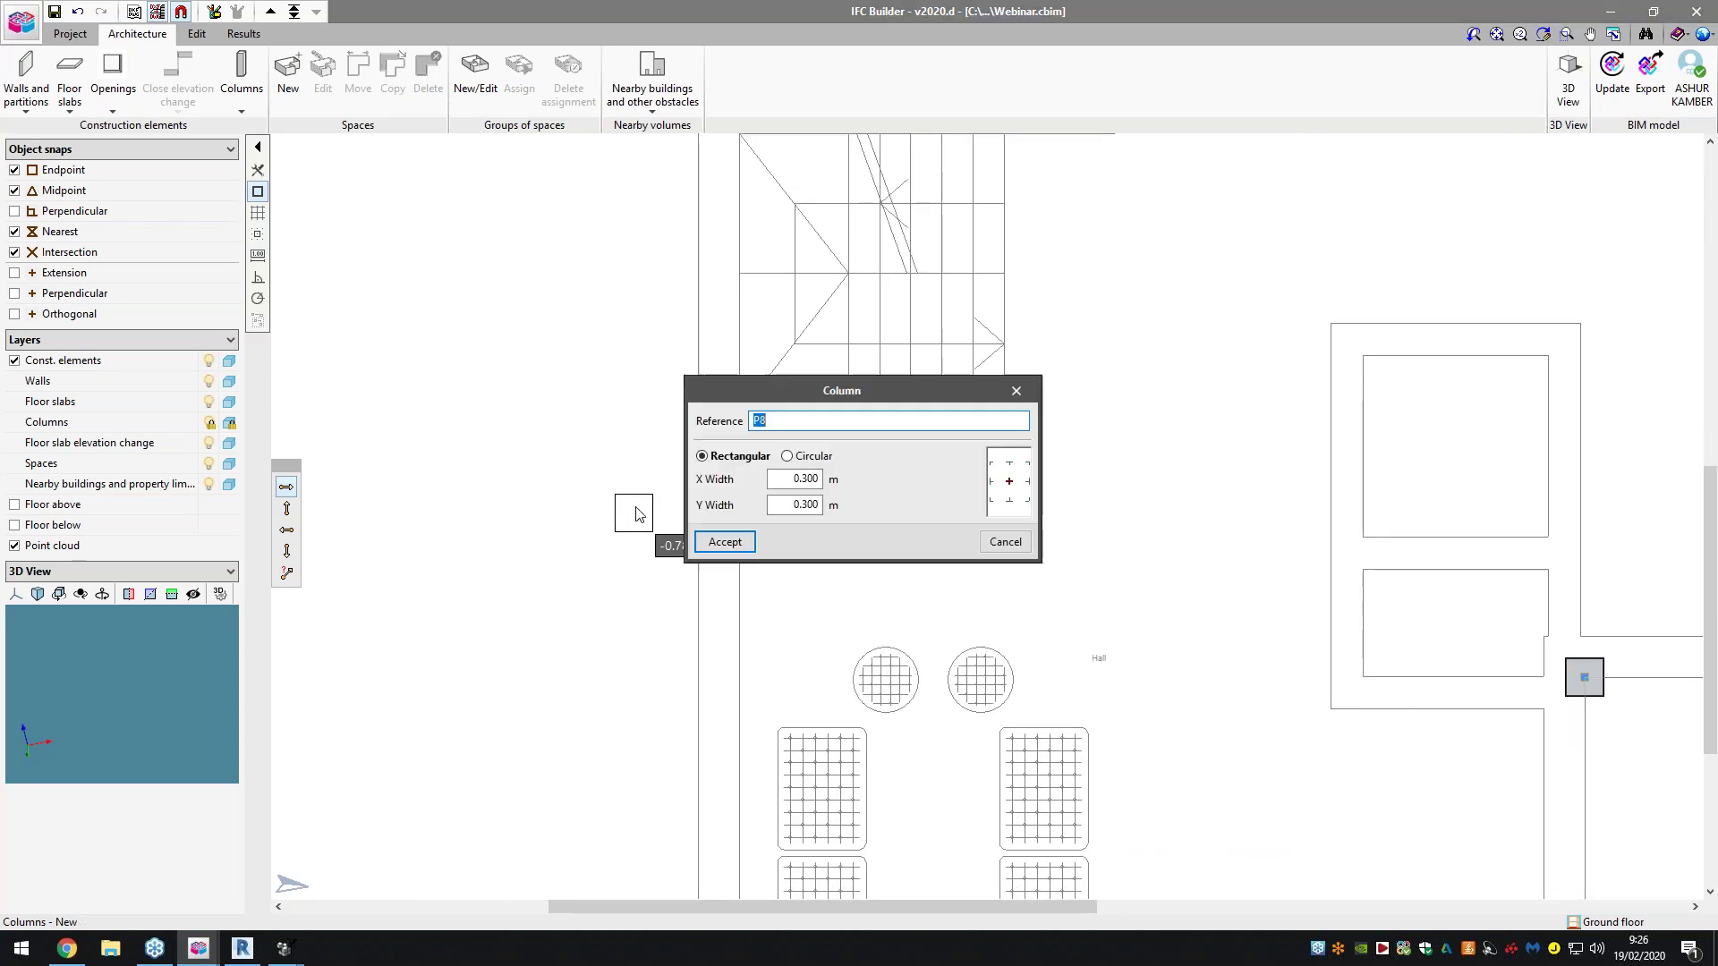
{"action": "left_click", "coordinate": [980, 537]}
{"action": "scroll", "coordinate": [577, 407], "scroll_direction": "down", "scroll_amount": 5}
{"action": "scroll", "coordinate": [787, 524], "scroll_direction": "down", "scroll_amount": 6}
{"action": "scroll", "coordinate": [821, 384], "scroll_direction": "up", "scroll_amount": 7}
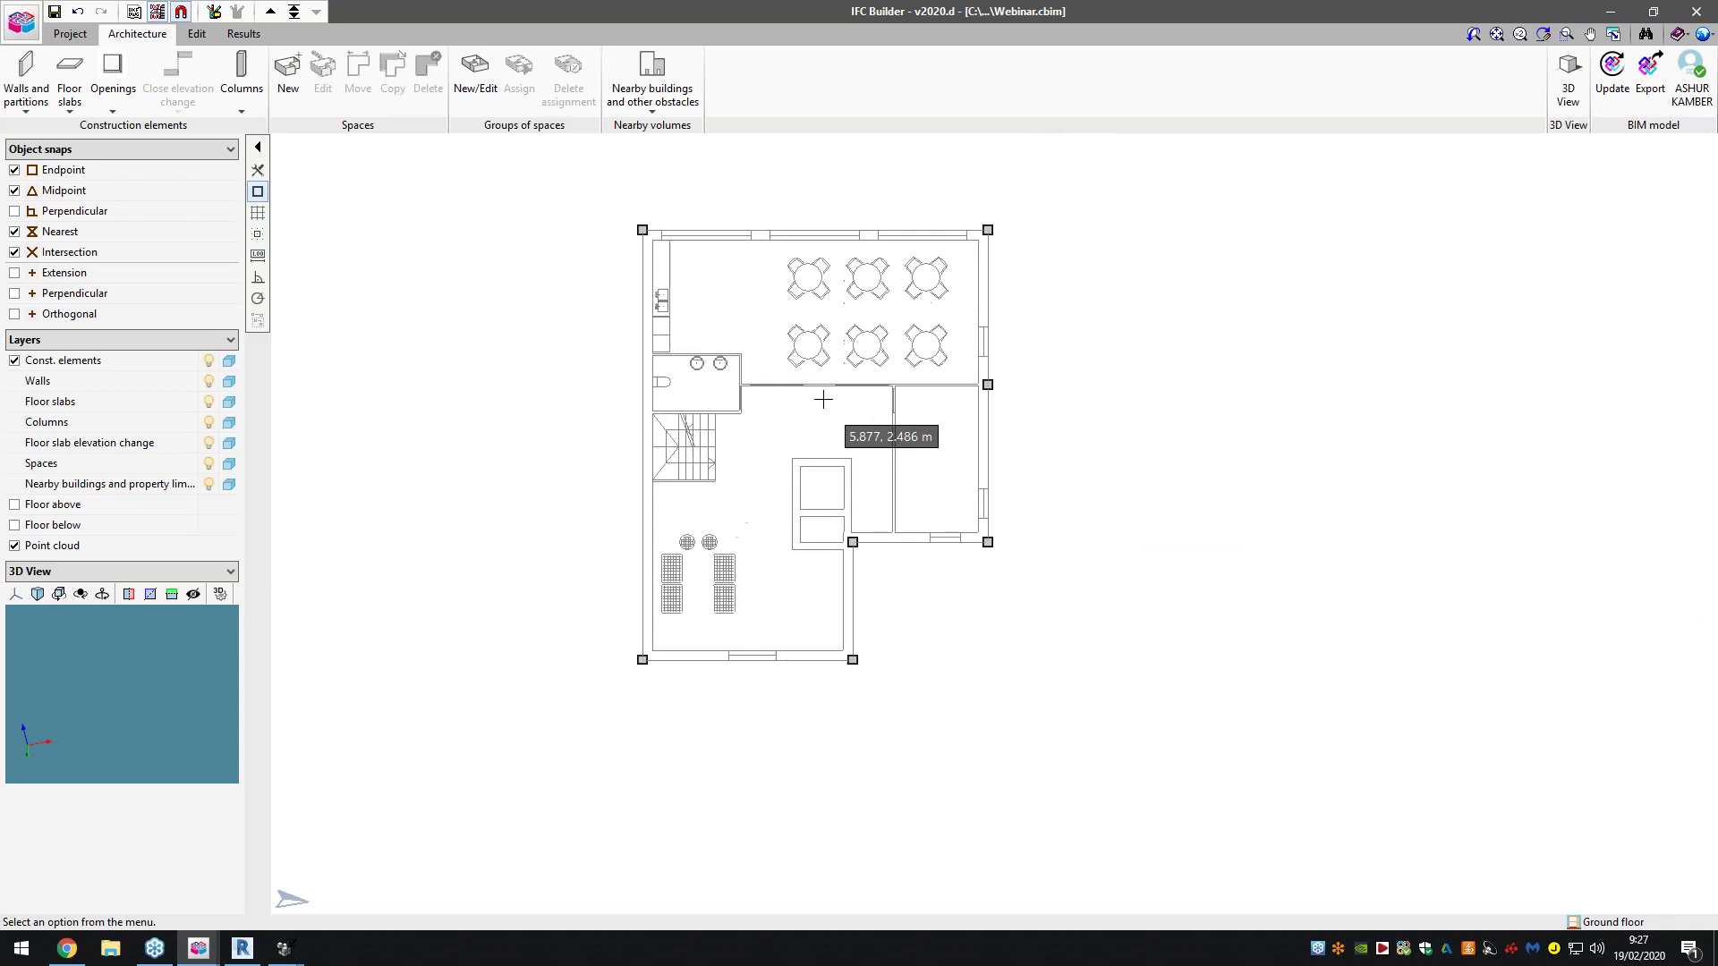
{"action": "scroll", "coordinate": [817, 486], "scroll_direction": "down", "scroll_amount": 2}
{"action": "scroll", "coordinate": [807, 393], "scroll_direction": "up", "scroll_amount": 1}
Move the top-left column to its new position and set another column onto the right wall
{"action": "left_click", "coordinate": [242, 72]}
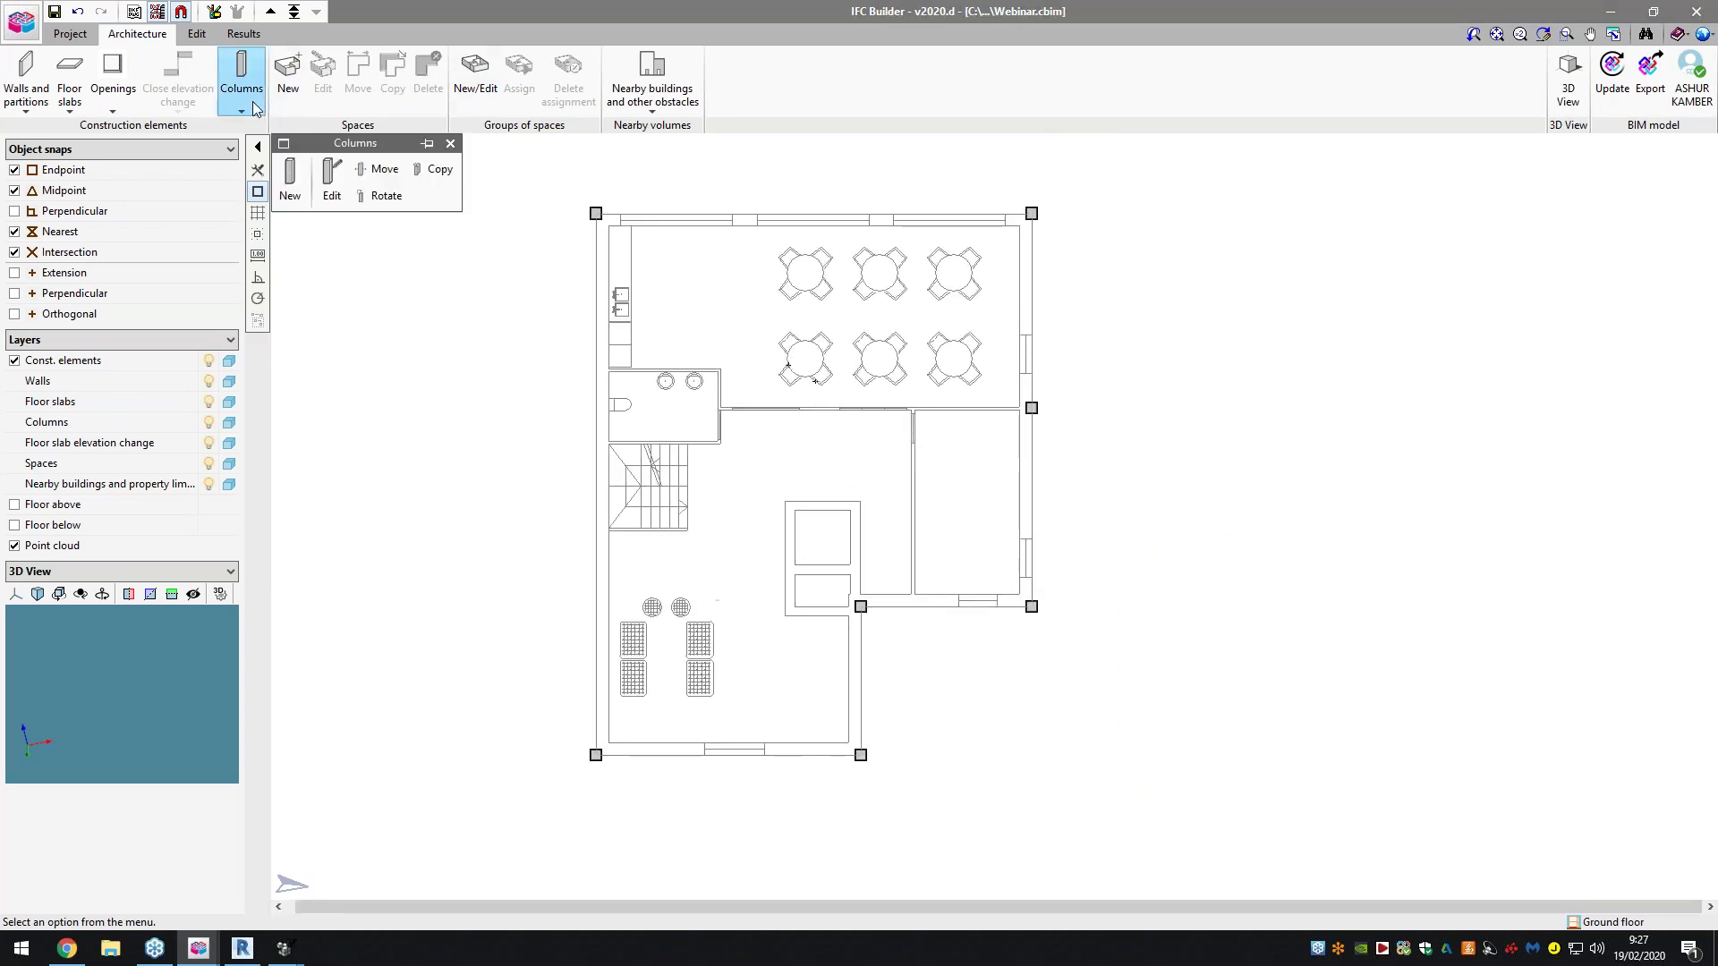
{"action": "left_click", "coordinate": [373, 174]}
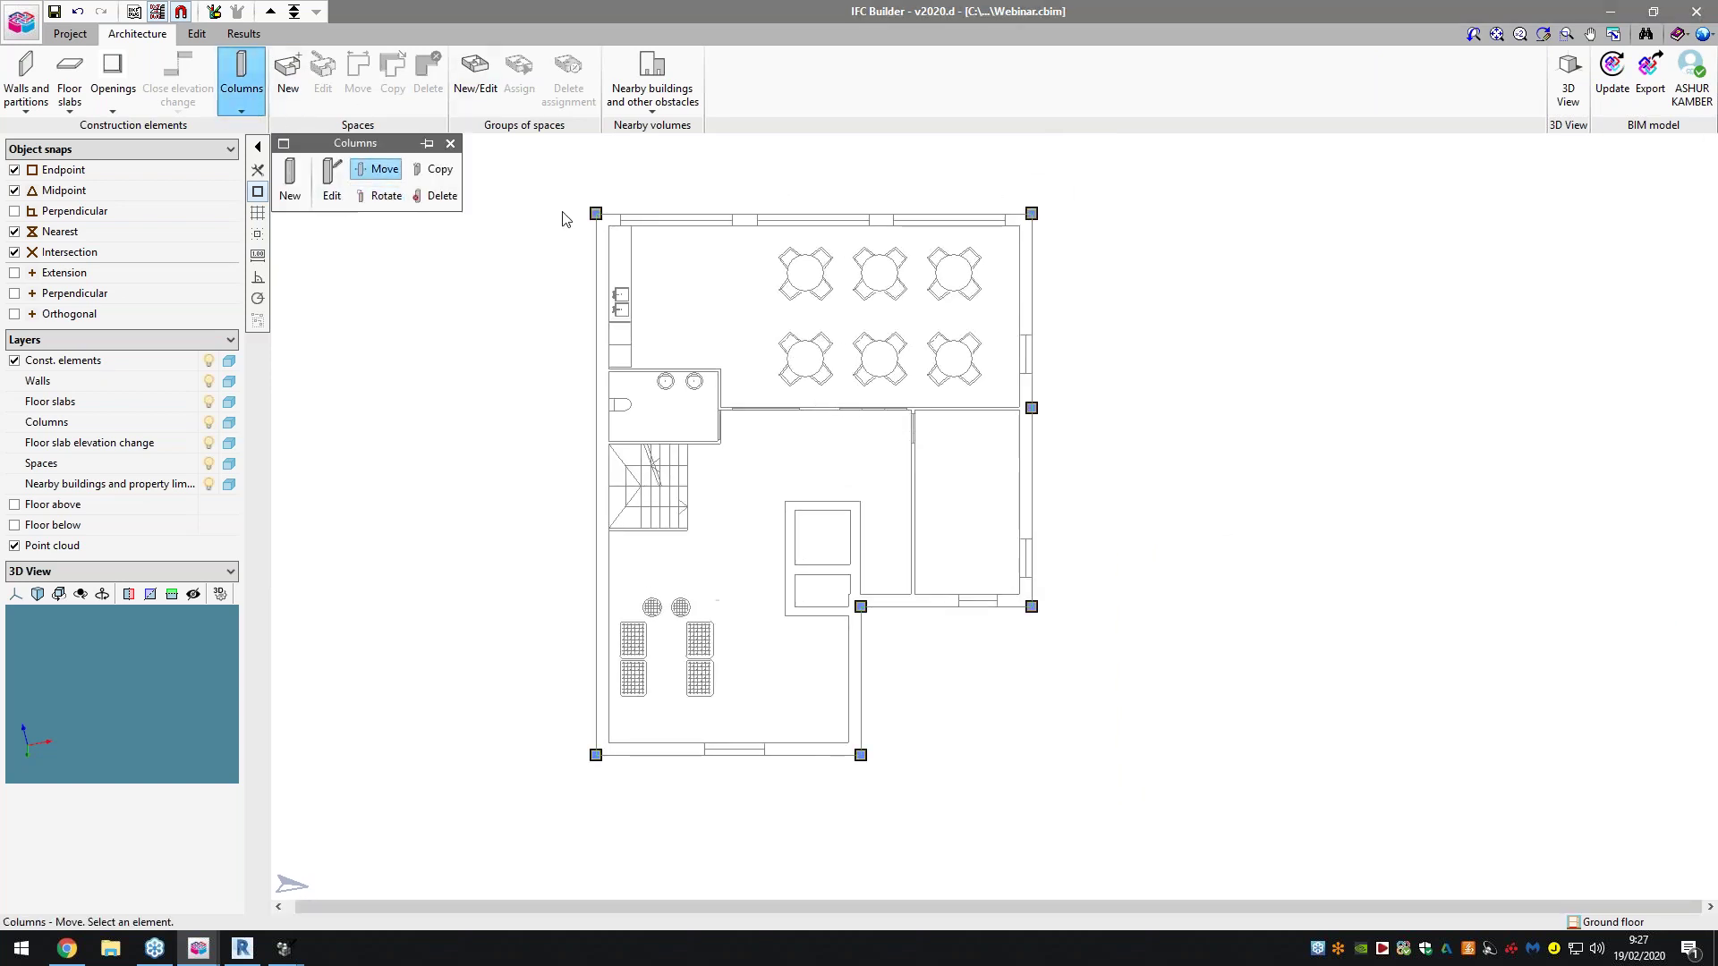
{"action": "scroll", "coordinate": [603, 227], "scroll_direction": "up", "scroll_amount": 1}
{"action": "scroll", "coordinate": [604, 227], "scroll_direction": "up", "scroll_amount": 1}
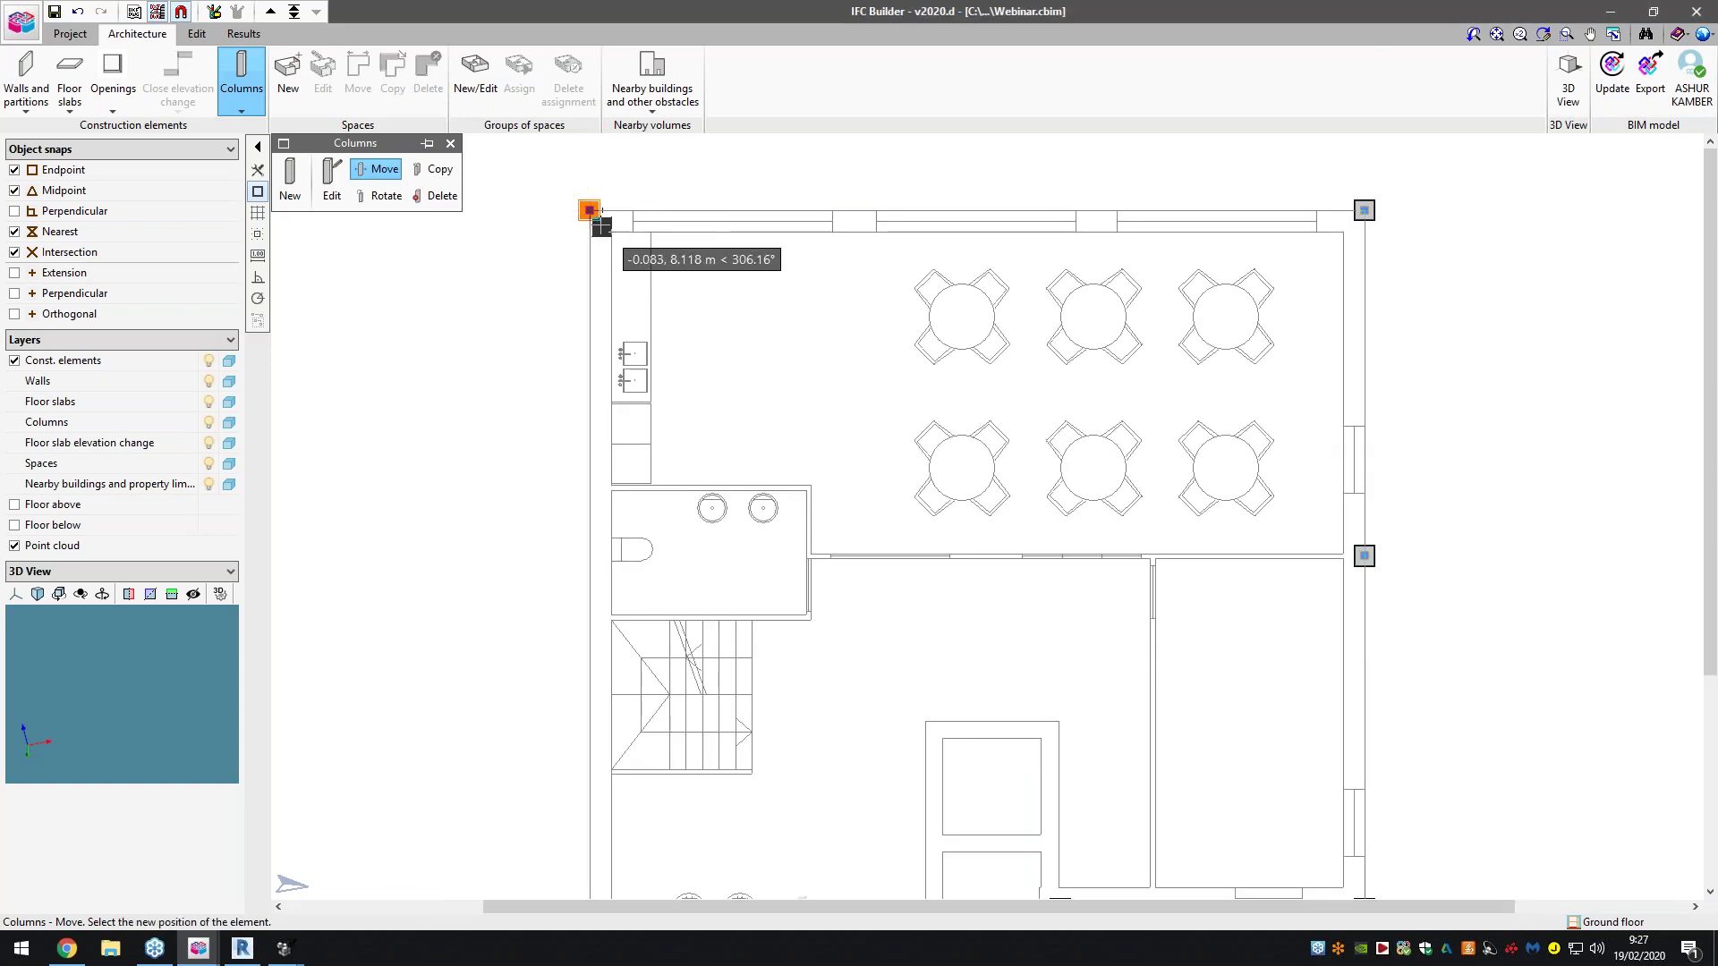
{"action": "left_click", "coordinate": [603, 227]}
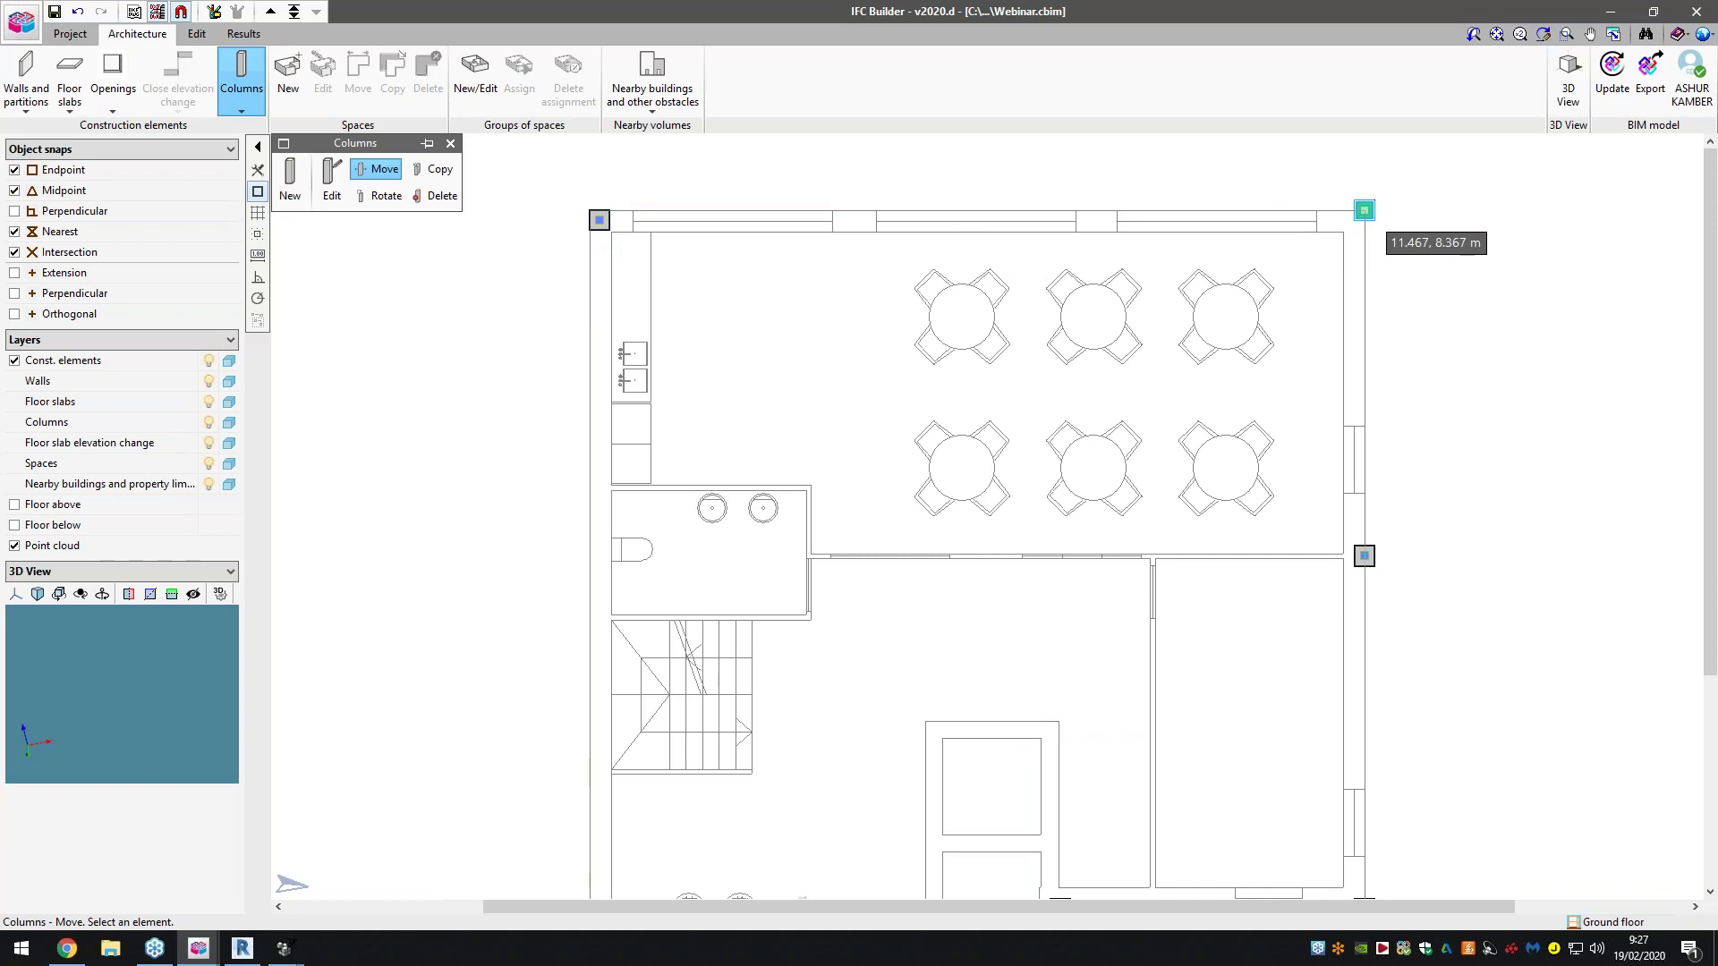
{"action": "left_click", "coordinate": [1355, 221]}
{"action": "left_click", "coordinate": [1364, 556]}
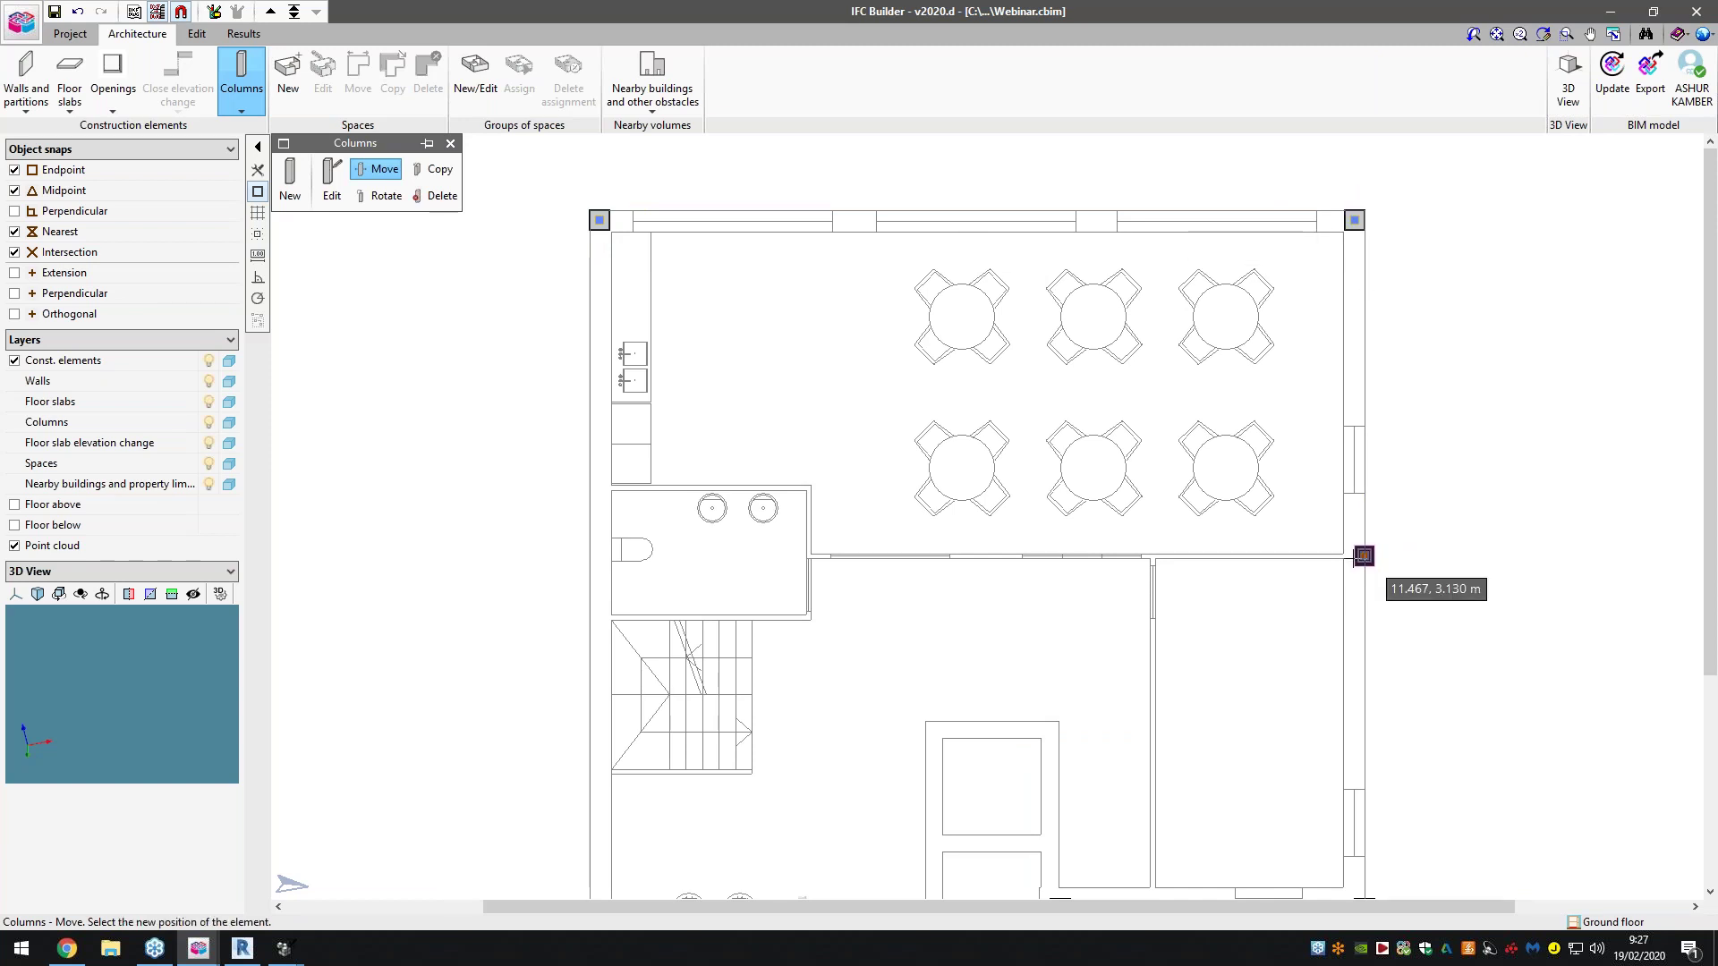
{"action": "scroll", "coordinate": [1364, 558], "scroll_direction": "up", "scroll_amount": 1}
{"action": "scroll", "coordinate": [1364, 556], "scroll_direction": "up", "scroll_amount": 1}
{"action": "scroll", "coordinate": [1360, 555], "scroll_direction": "down", "scroll_amount": 1}
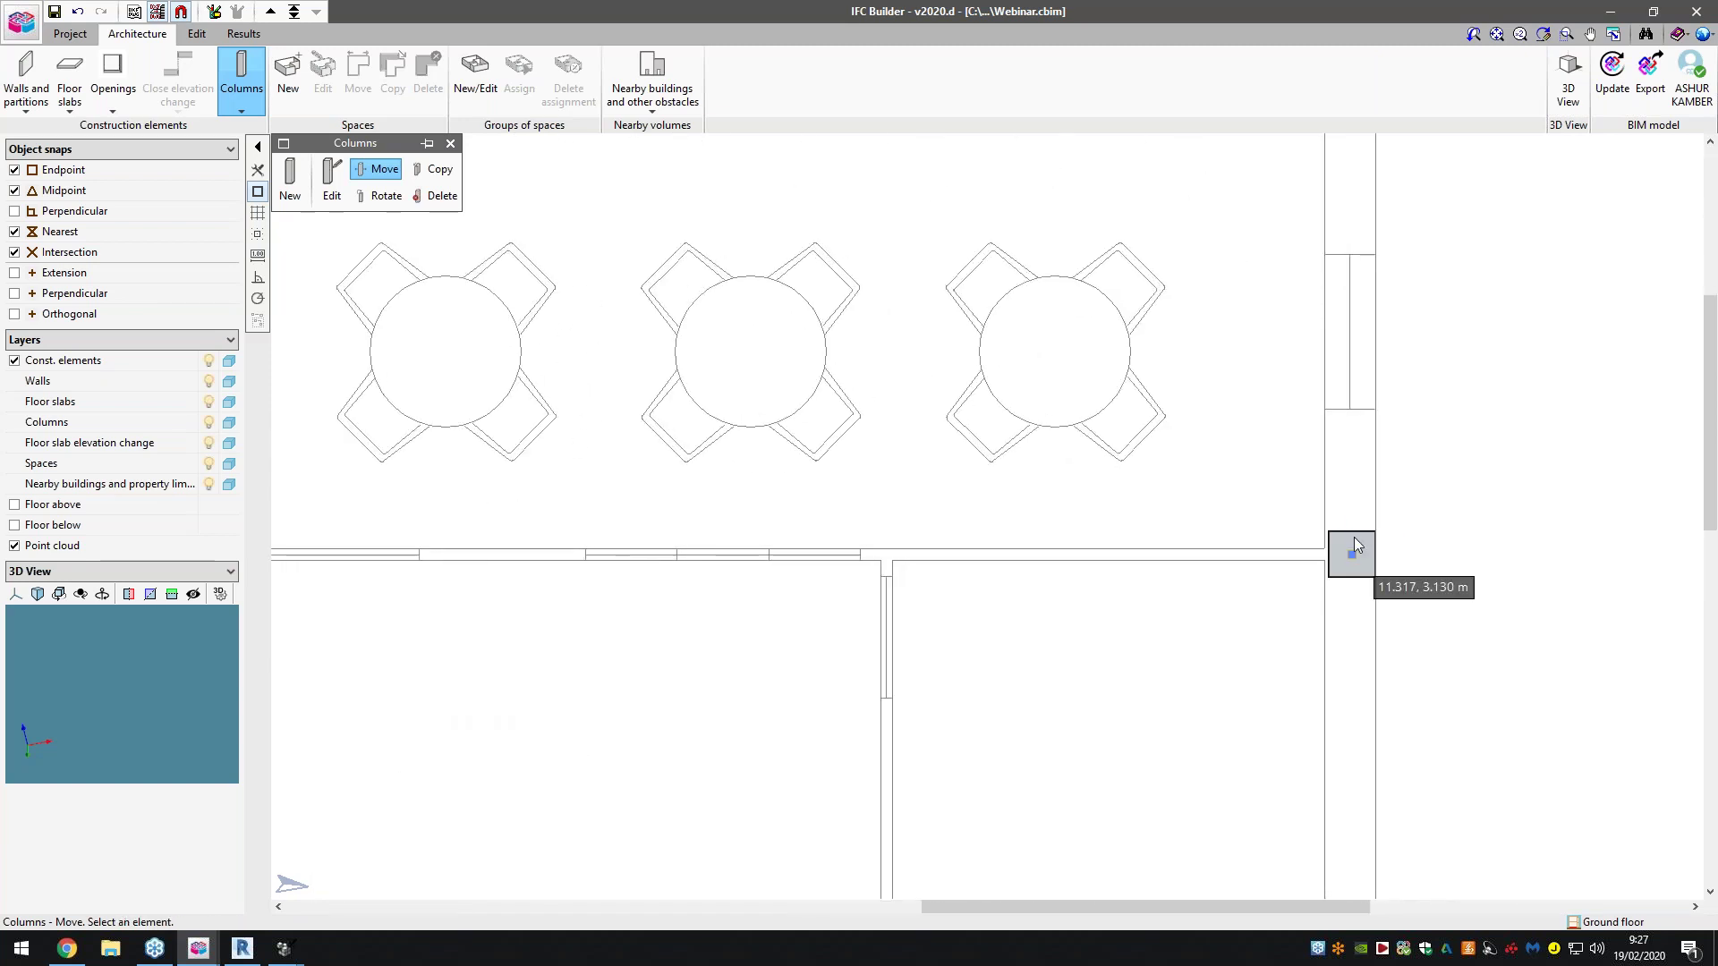
{"action": "left_click", "coordinate": [1354, 556]}
{"action": "scroll", "coordinate": [1355, 555], "scroll_direction": "down", "scroll_amount": 3}
{"action": "scroll", "coordinate": [1311, 618], "scroll_direction": "up", "scroll_amount": 4}
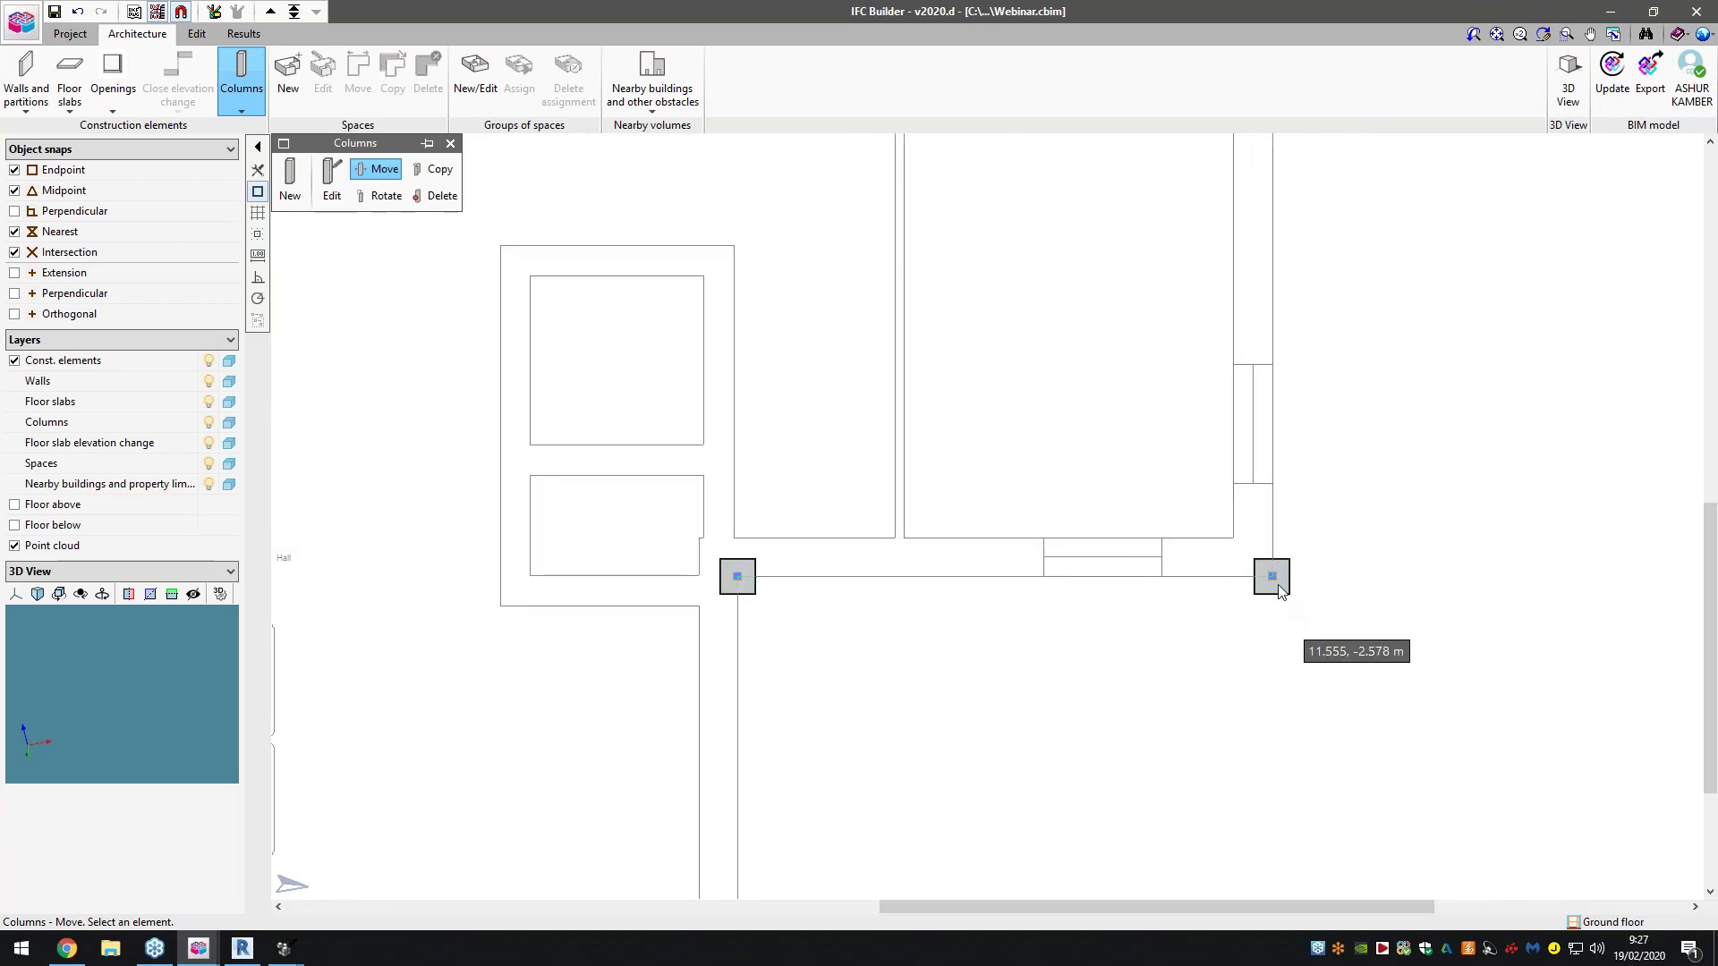
Reposition the upper wing's bottom-right, lower and bottom-left columns onto the wall junctions and corners
{"action": "left_click", "coordinate": [1314, 620]}
{"action": "left_click", "coordinate": [1244, 541]}
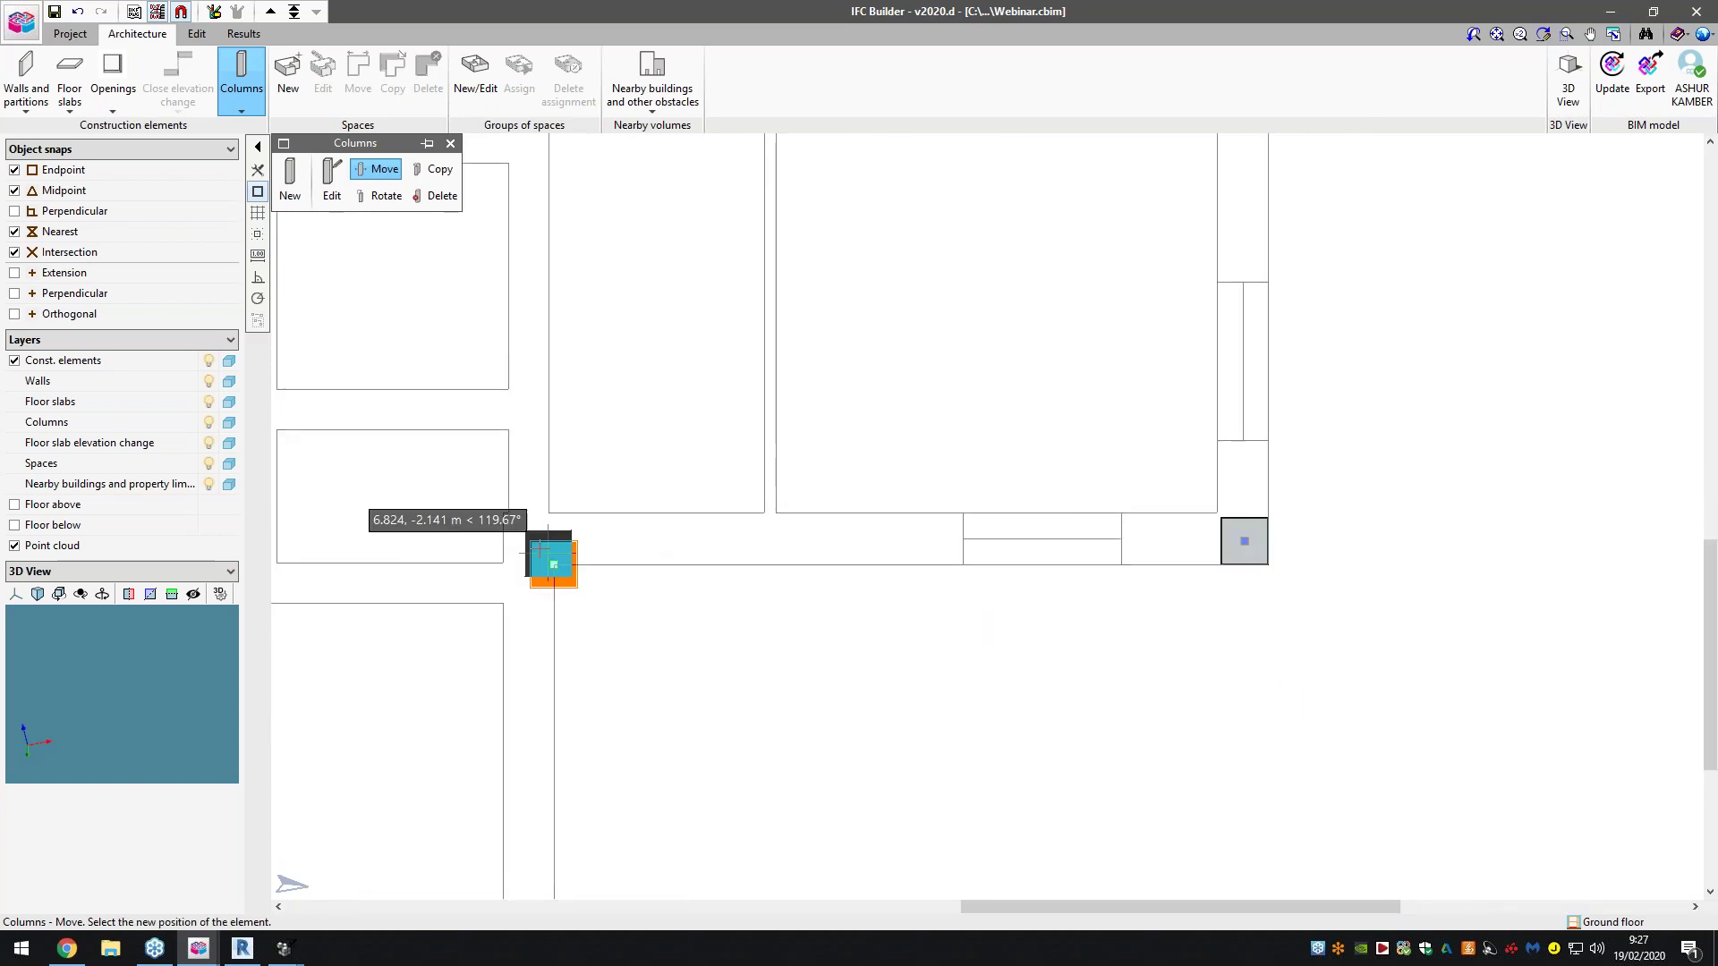
{"action": "scroll", "coordinate": [635, 459], "scroll_direction": "down", "scroll_amount": 1}
{"action": "scroll", "coordinate": [626, 475], "scroll_direction": "down", "scroll_amount": 3}
{"action": "scroll", "coordinate": [617, 644], "scroll_direction": "up", "scroll_amount": 4}
{"action": "left_click", "coordinate": [626, 643]}
{"action": "left_click", "coordinate": [626, 642]}
{"action": "scroll", "coordinate": [893, 606], "scroll_direction": "down", "scroll_amount": 2}
{"action": "scroll", "coordinate": [447, 616], "scroll_direction": "up", "scroll_amount": 4}
{"action": "scroll", "coordinate": [468, 619], "scroll_direction": "up", "scroll_amount": 1}
{"action": "left_click", "coordinate": [469, 624]}
{"action": "left_click", "coordinate": [487, 607]}
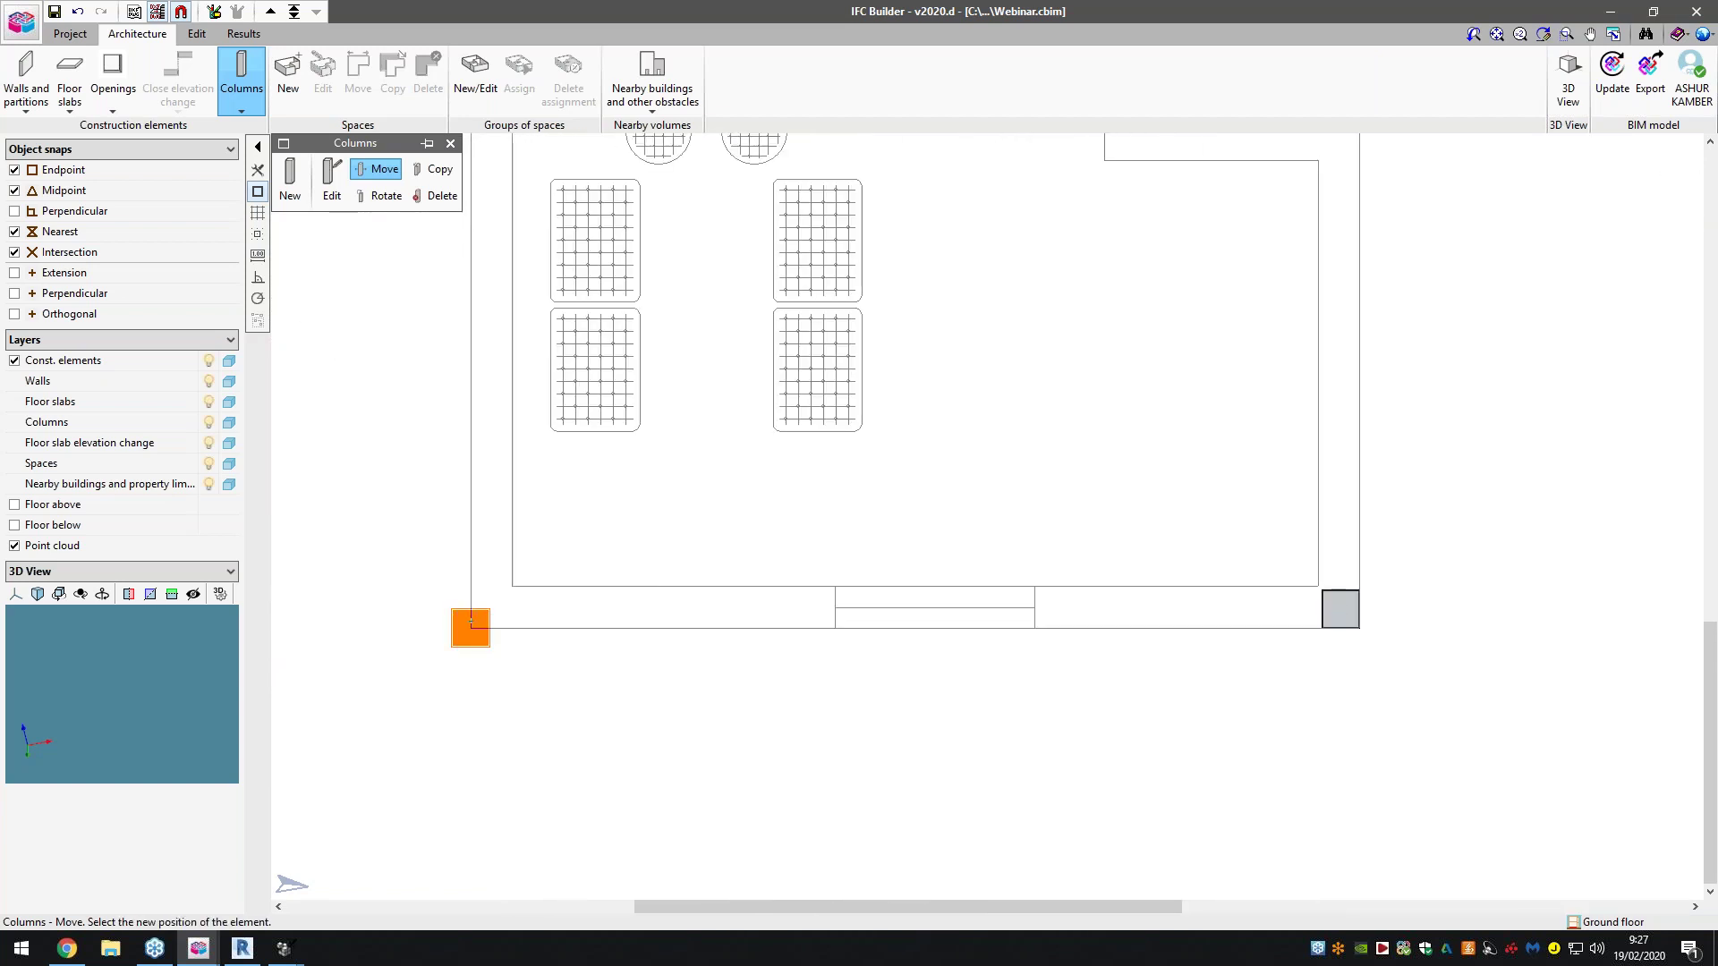
{"action": "scroll", "coordinate": [466, 703], "scroll_direction": "down", "scroll_amount": 5}
{"action": "scroll", "coordinate": [514, 684], "scroll_direction": "down", "scroll_amount": 2}
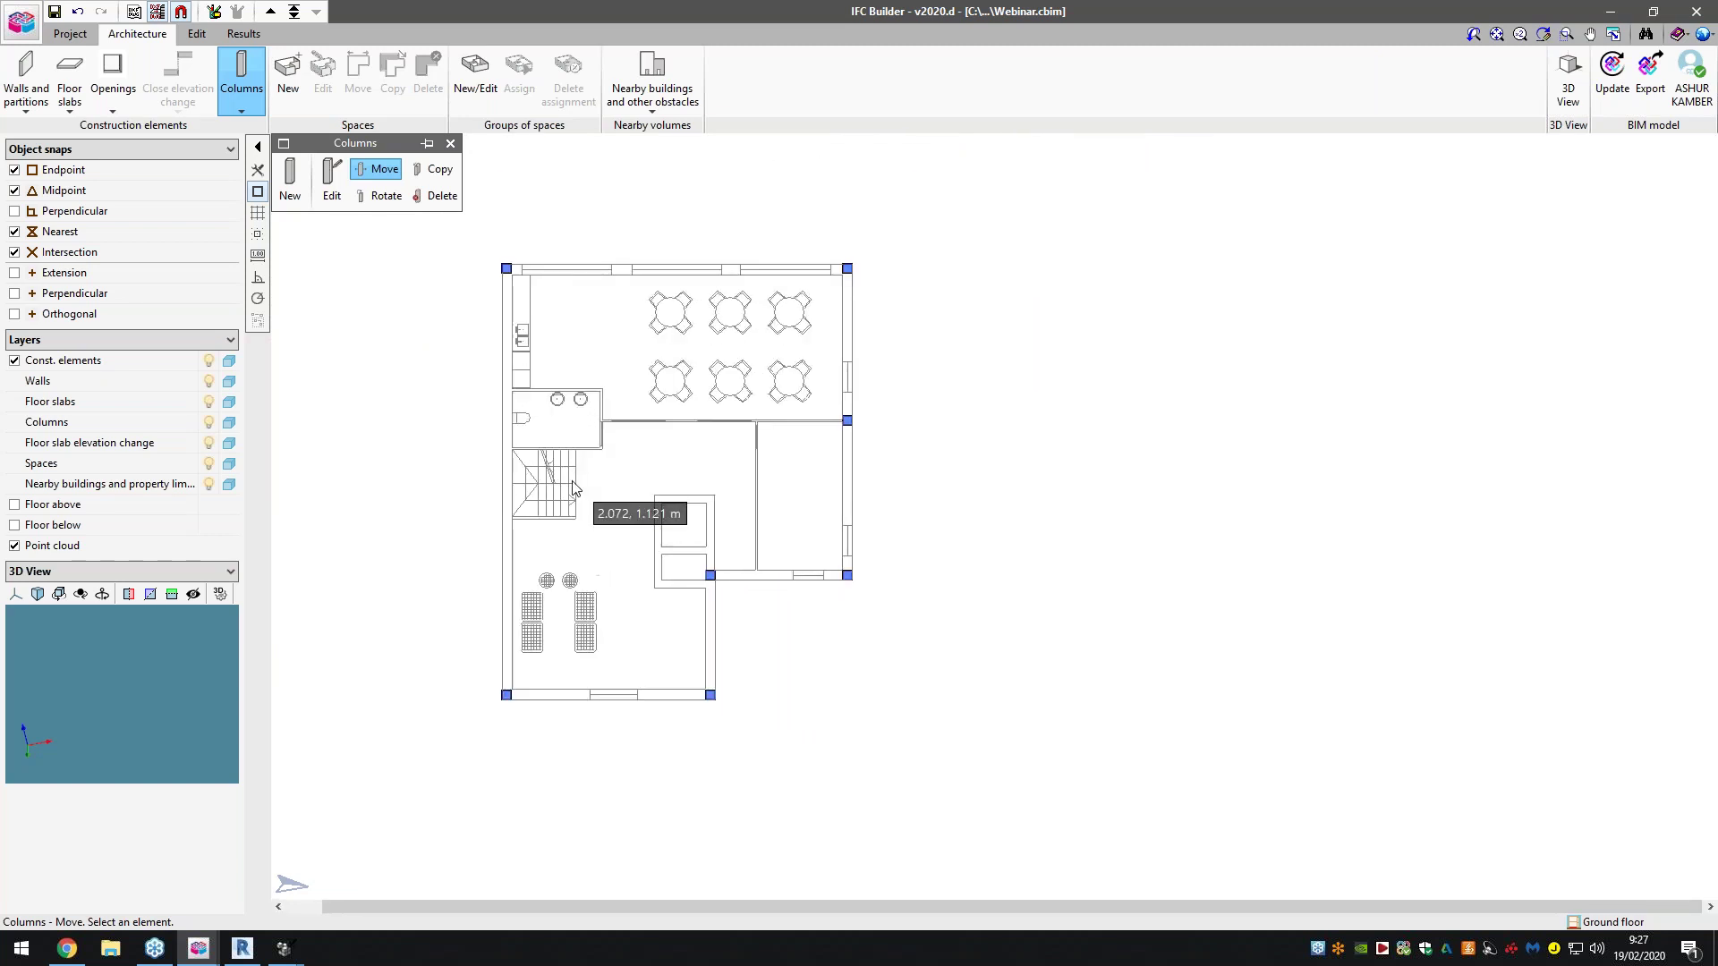
{"action": "scroll", "coordinate": [725, 447], "scroll_direction": "up", "scroll_amount": 1}
{"action": "scroll", "coordinate": [740, 448], "scroll_direction": "up", "scroll_amount": 1}
Add two more 0.300 m square columns, one on the interior wall and one on the left wall
{"action": "left_click", "coordinate": [291, 204]}
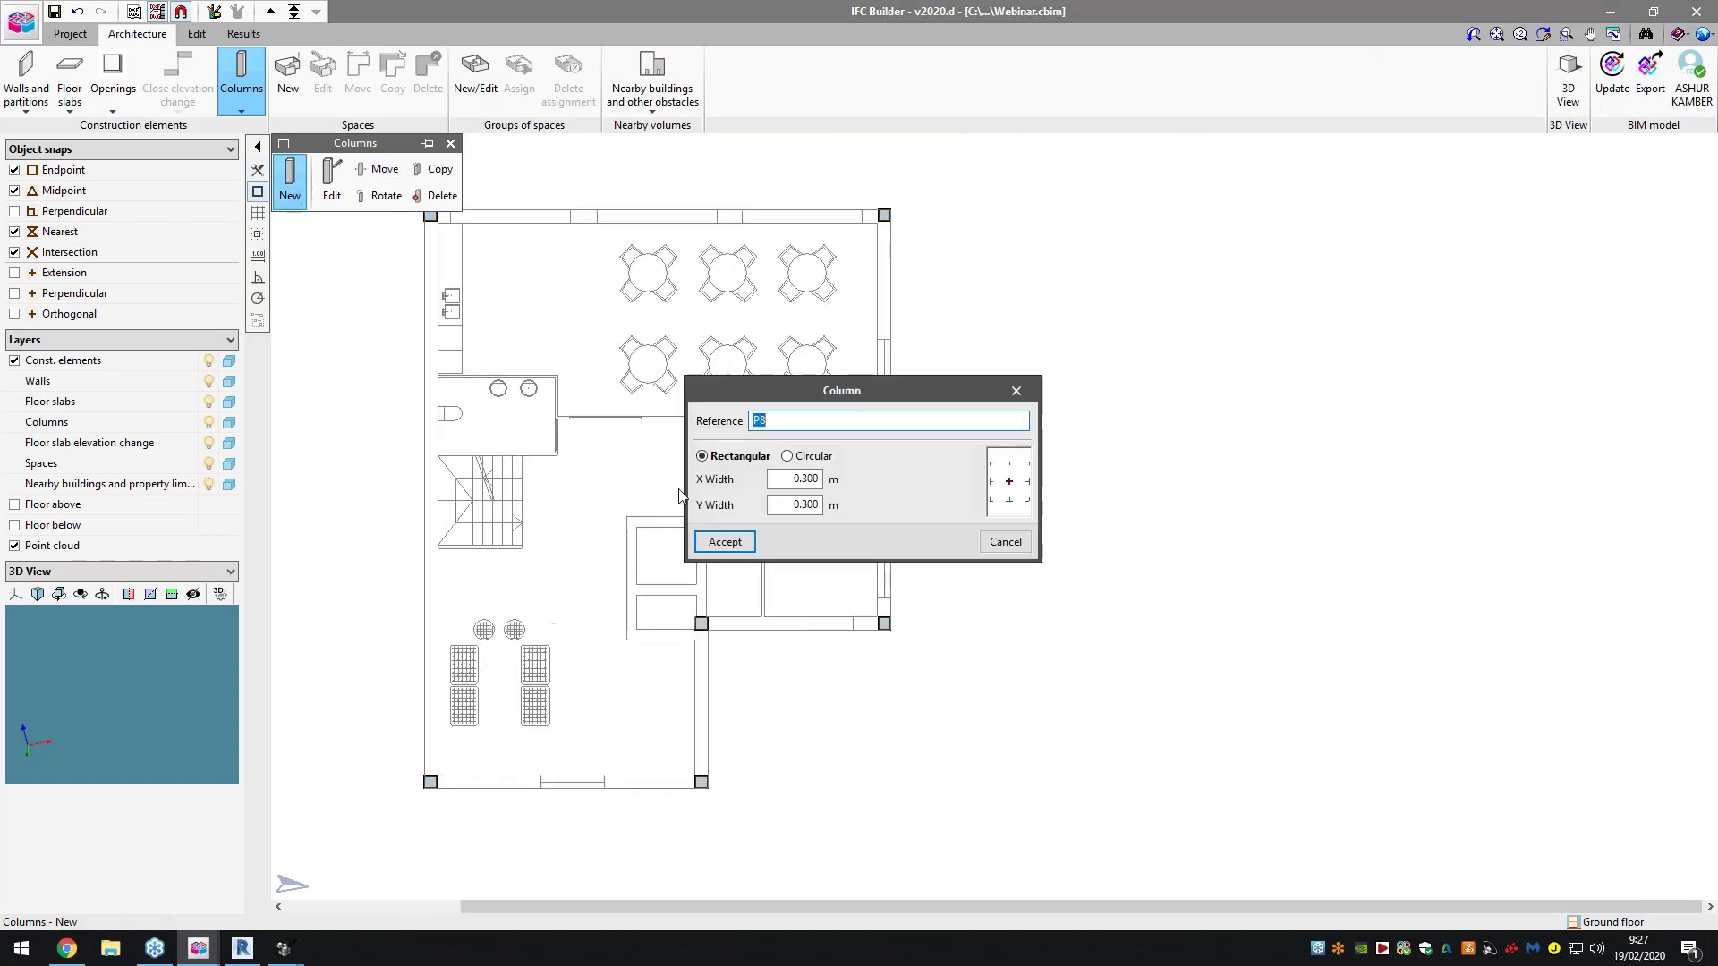
{"action": "left_click", "coordinate": [726, 545]}
{"action": "left_click", "coordinate": [696, 417]}
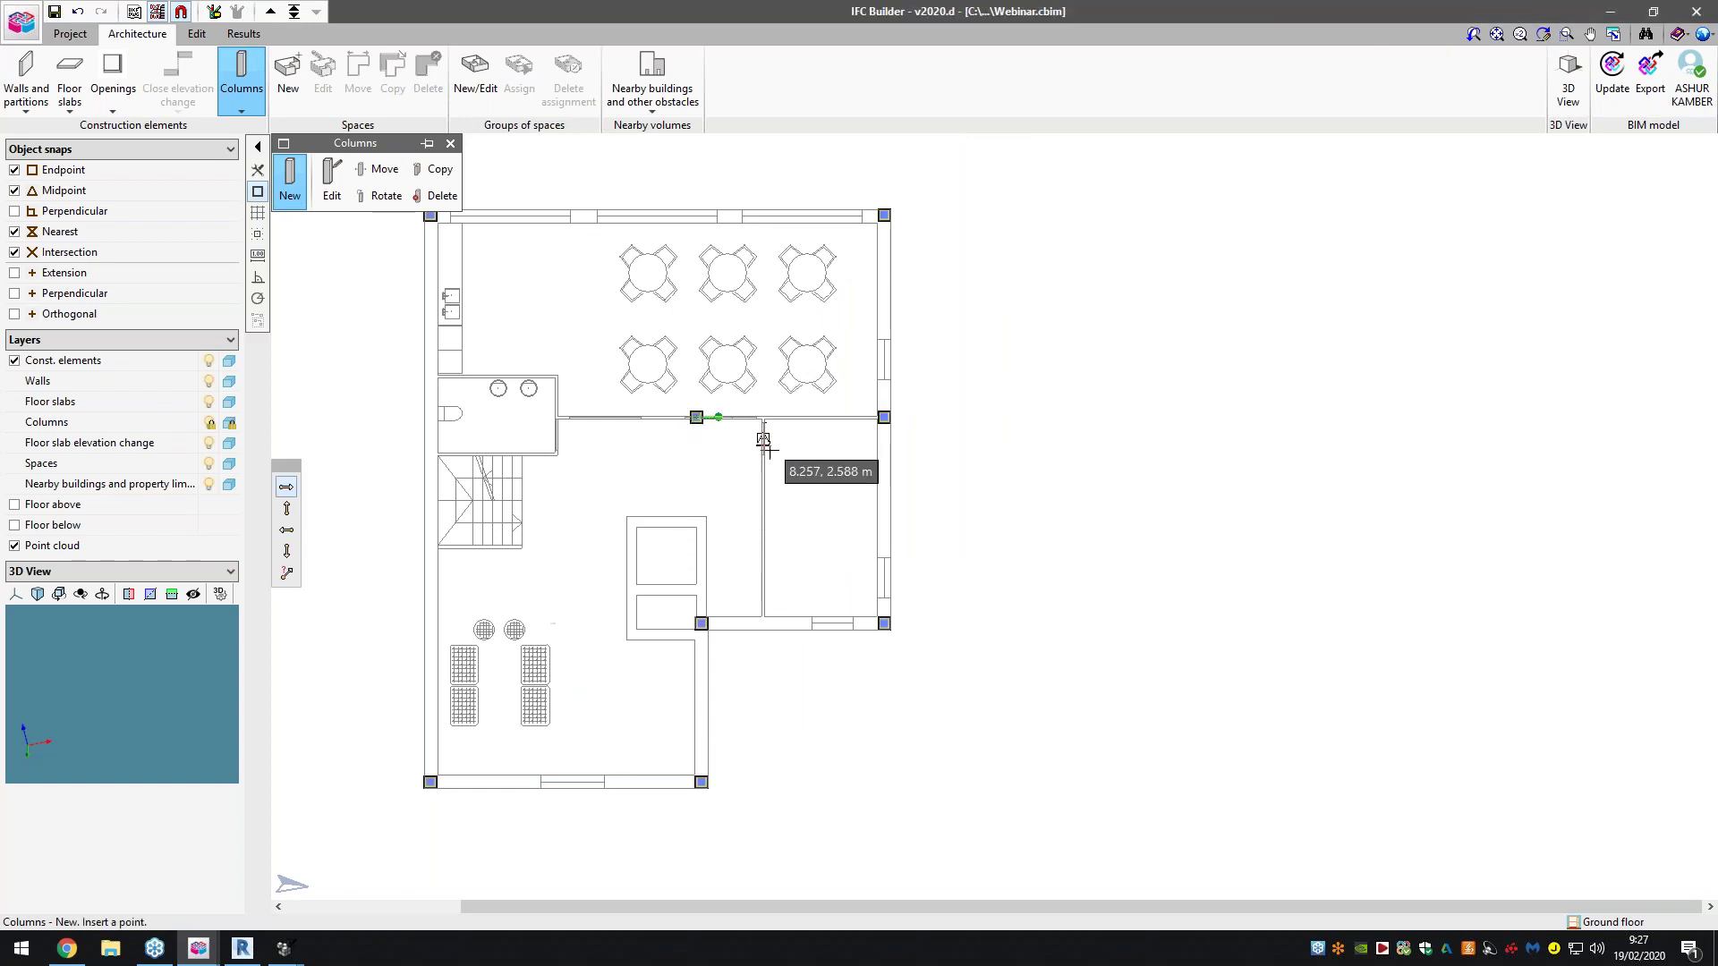
{"action": "left_click", "coordinate": [424, 416]}
{"action": "scroll", "coordinate": [498, 421], "scroll_direction": "down", "scroll_amount": 1}
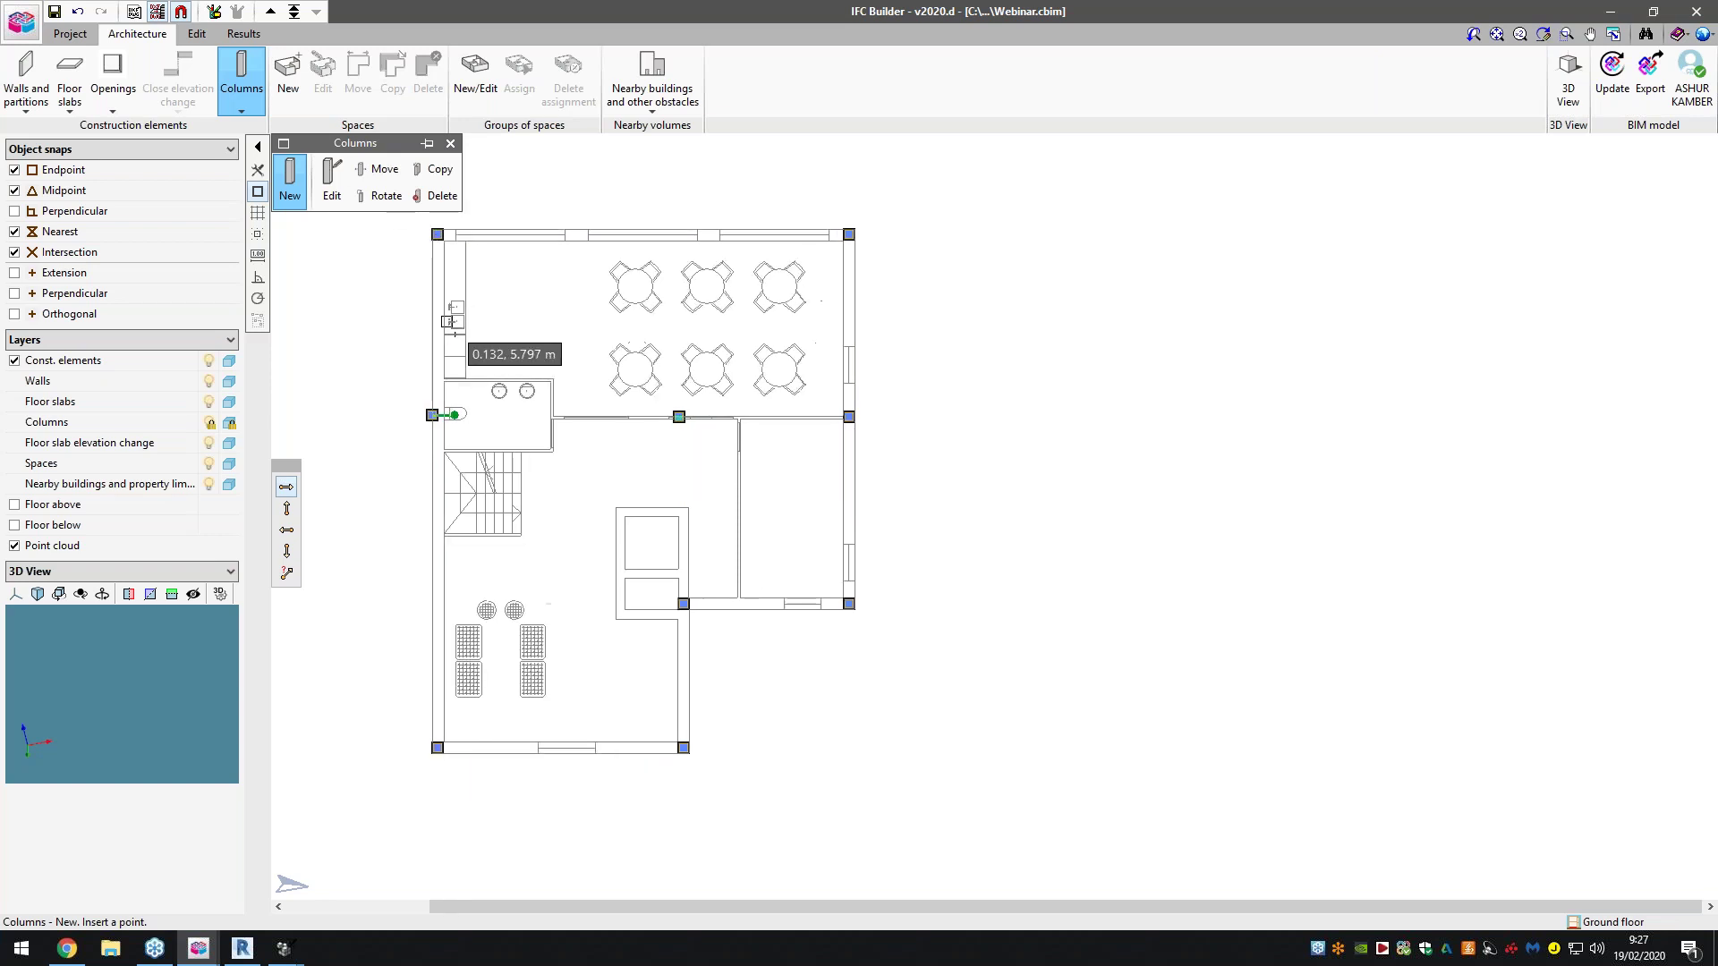
{"action": "left_click", "coordinate": [26, 82]}
Create a new 0.300 m external wall type ExtWall01 for drawing
{"action": "left_click", "coordinate": [294, 187]}
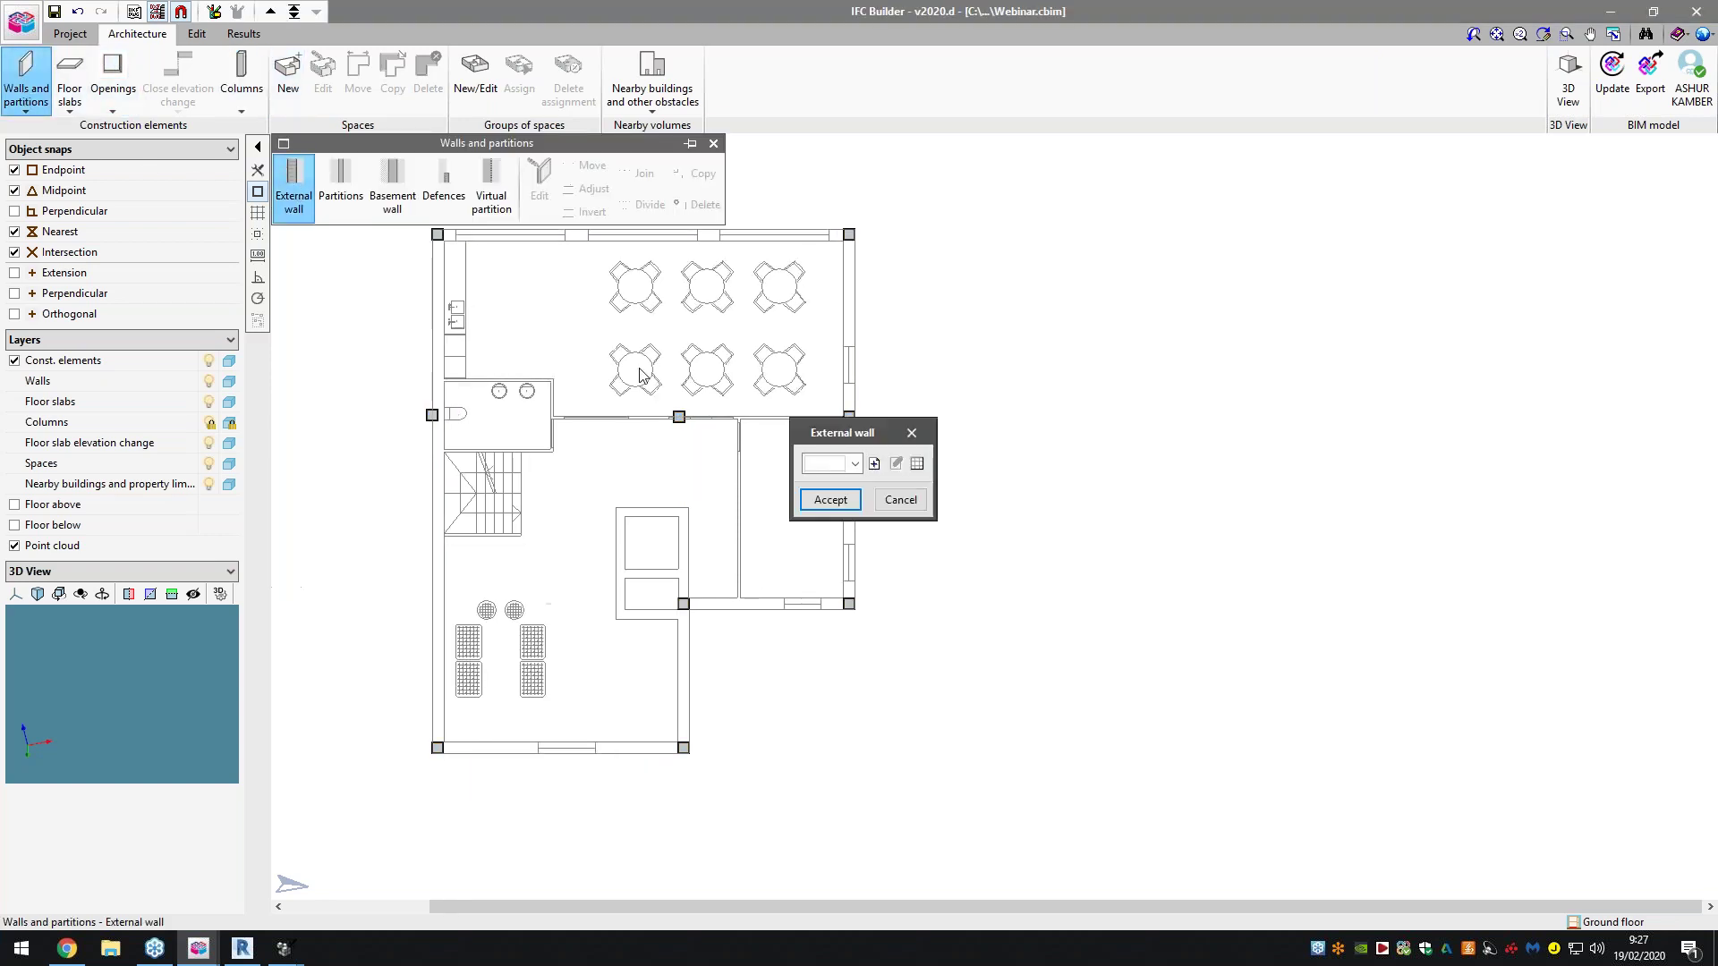
{"action": "left_click", "coordinate": [875, 463]}
{"action": "type", "text": "ExtWall01"}
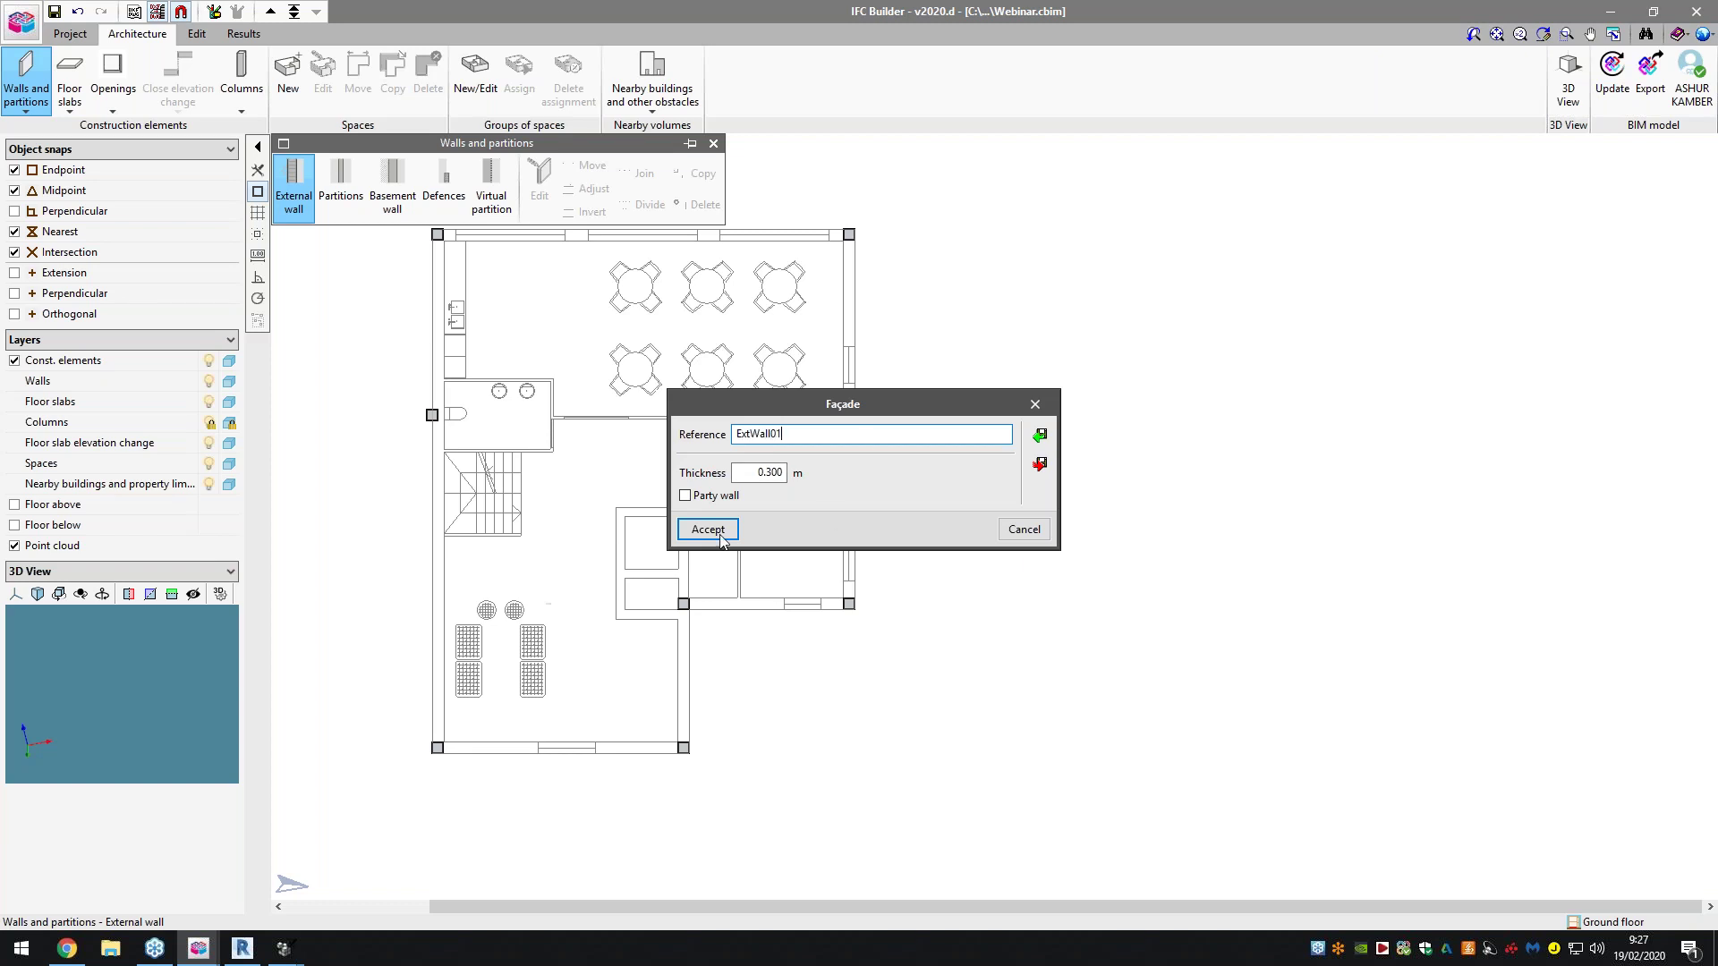
{"action": "left_click", "coordinate": [708, 530]}
{"action": "left_click", "coordinate": [812, 502]}
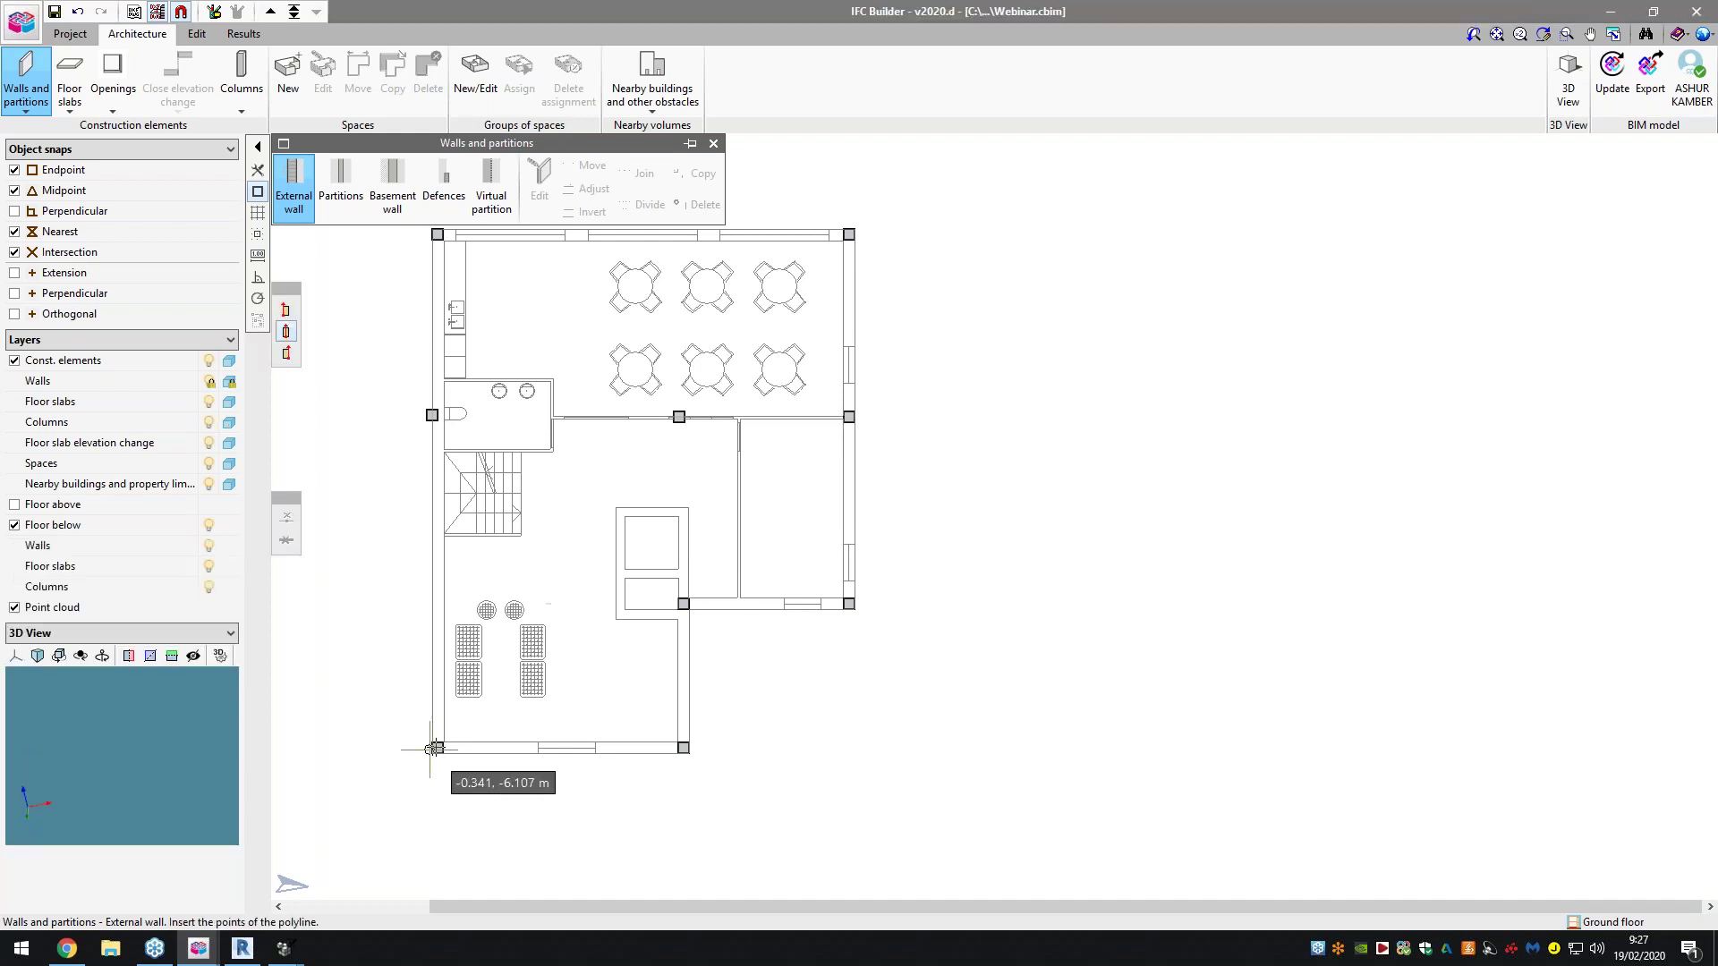
Draw the external walls from the bottom-left corner along the bottom and up to the right column
{"action": "scroll", "coordinate": [432, 753], "scroll_direction": "up", "scroll_amount": 1}
{"action": "scroll", "coordinate": [431, 753], "scroll_direction": "up", "scroll_amount": 2}
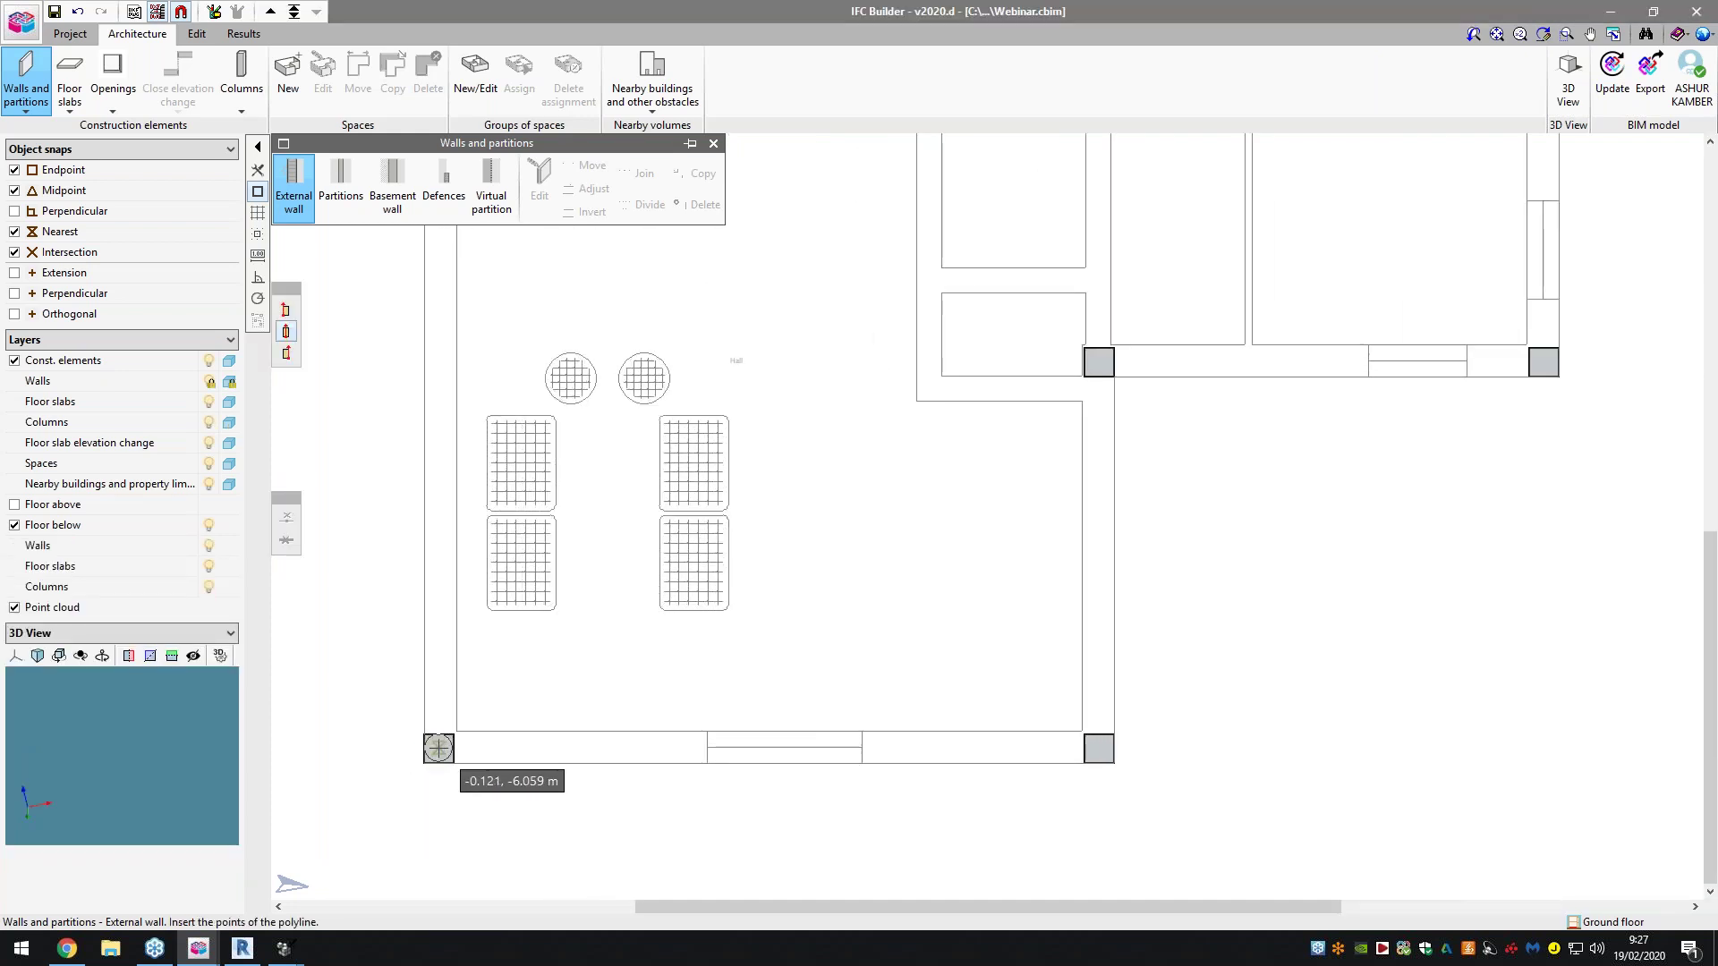
{"action": "left_click", "coordinate": [434, 750]}
{"action": "left_click", "coordinate": [1101, 748]}
{"action": "left_click", "coordinate": [1099, 362]}
{"action": "scroll", "coordinate": [912, 388], "scroll_direction": "down", "scroll_amount": 2}
{"action": "left_click", "coordinate": [1544, 361]}
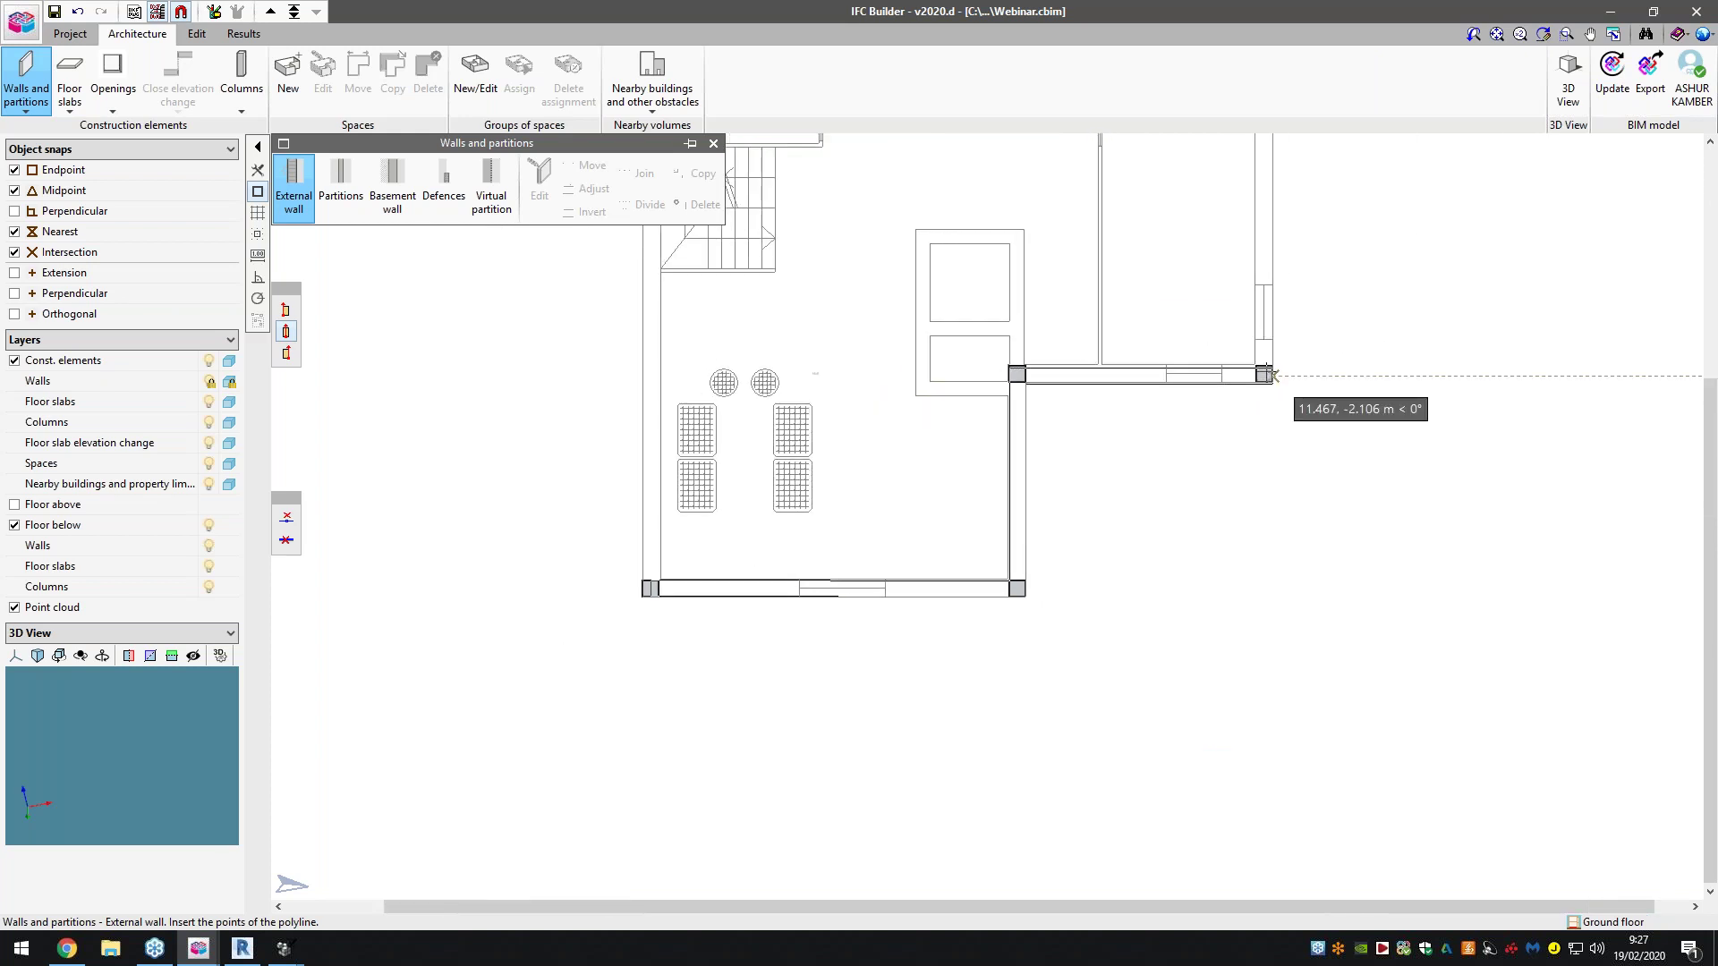
Continue the external walls along the top and left sides, closing the outline at the bottom-left
{"action": "scroll", "coordinate": [1256, 374], "scroll_direction": "up", "scroll_amount": 2}
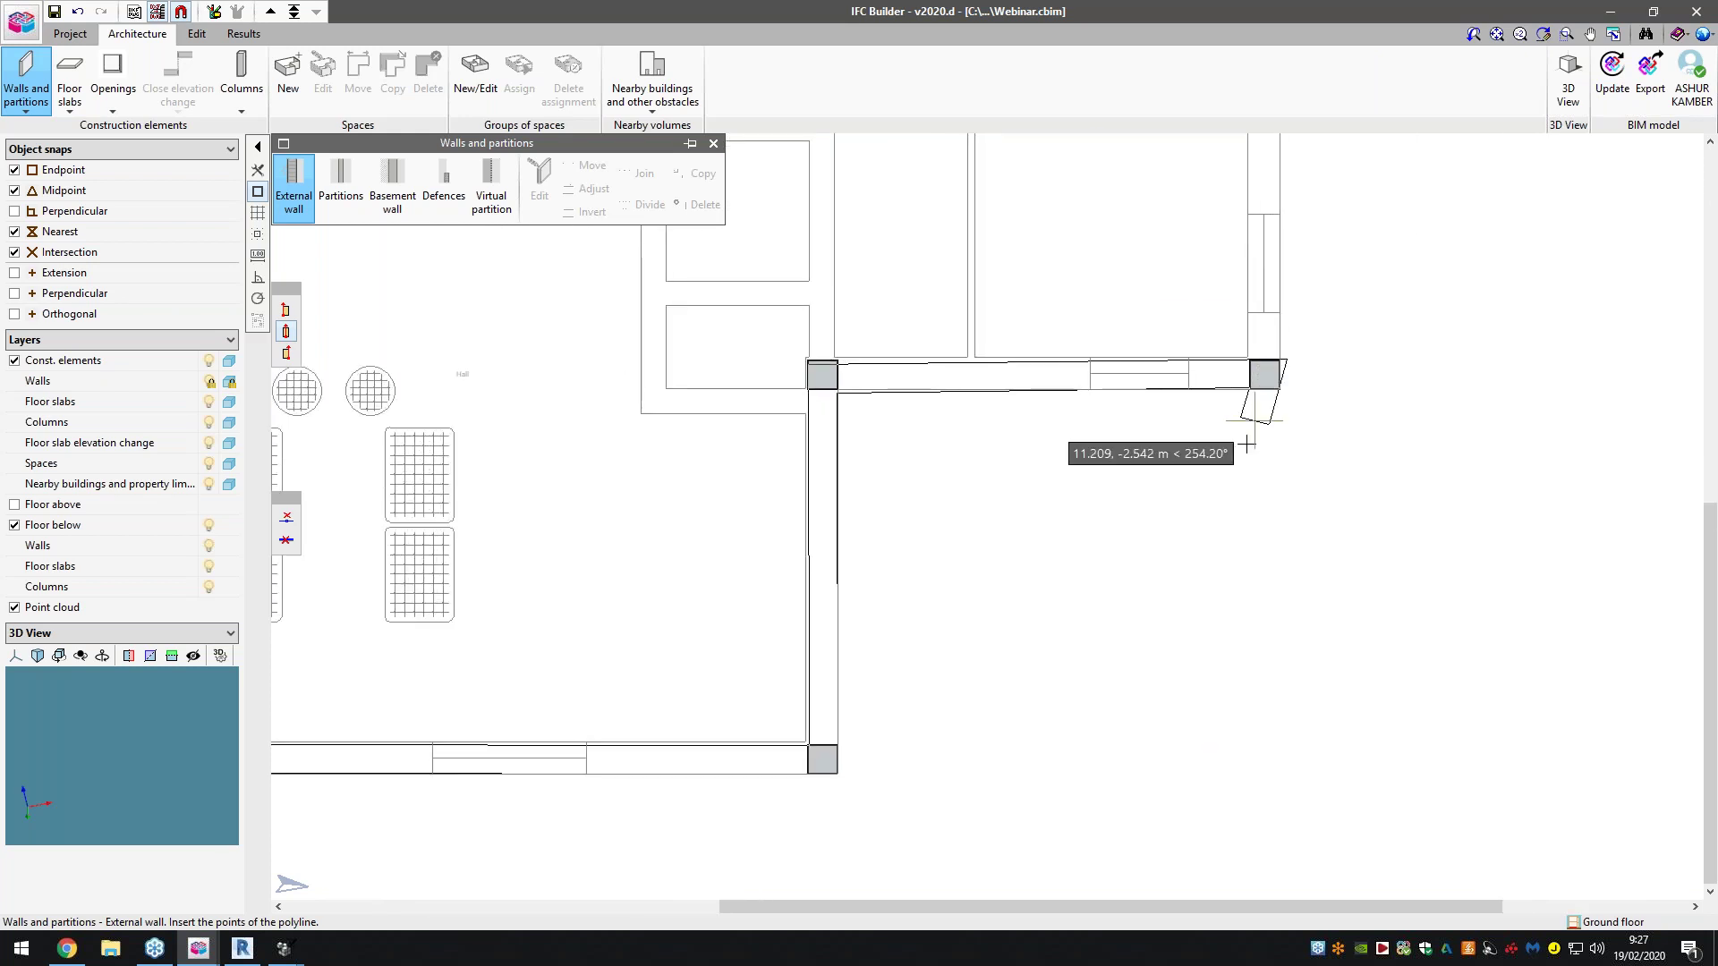
{"action": "scroll", "coordinate": [1262, 384], "scroll_direction": "down", "scroll_amount": 3}
{"action": "scroll", "coordinate": [1252, 501], "scroll_direction": "up", "scroll_amount": 4}
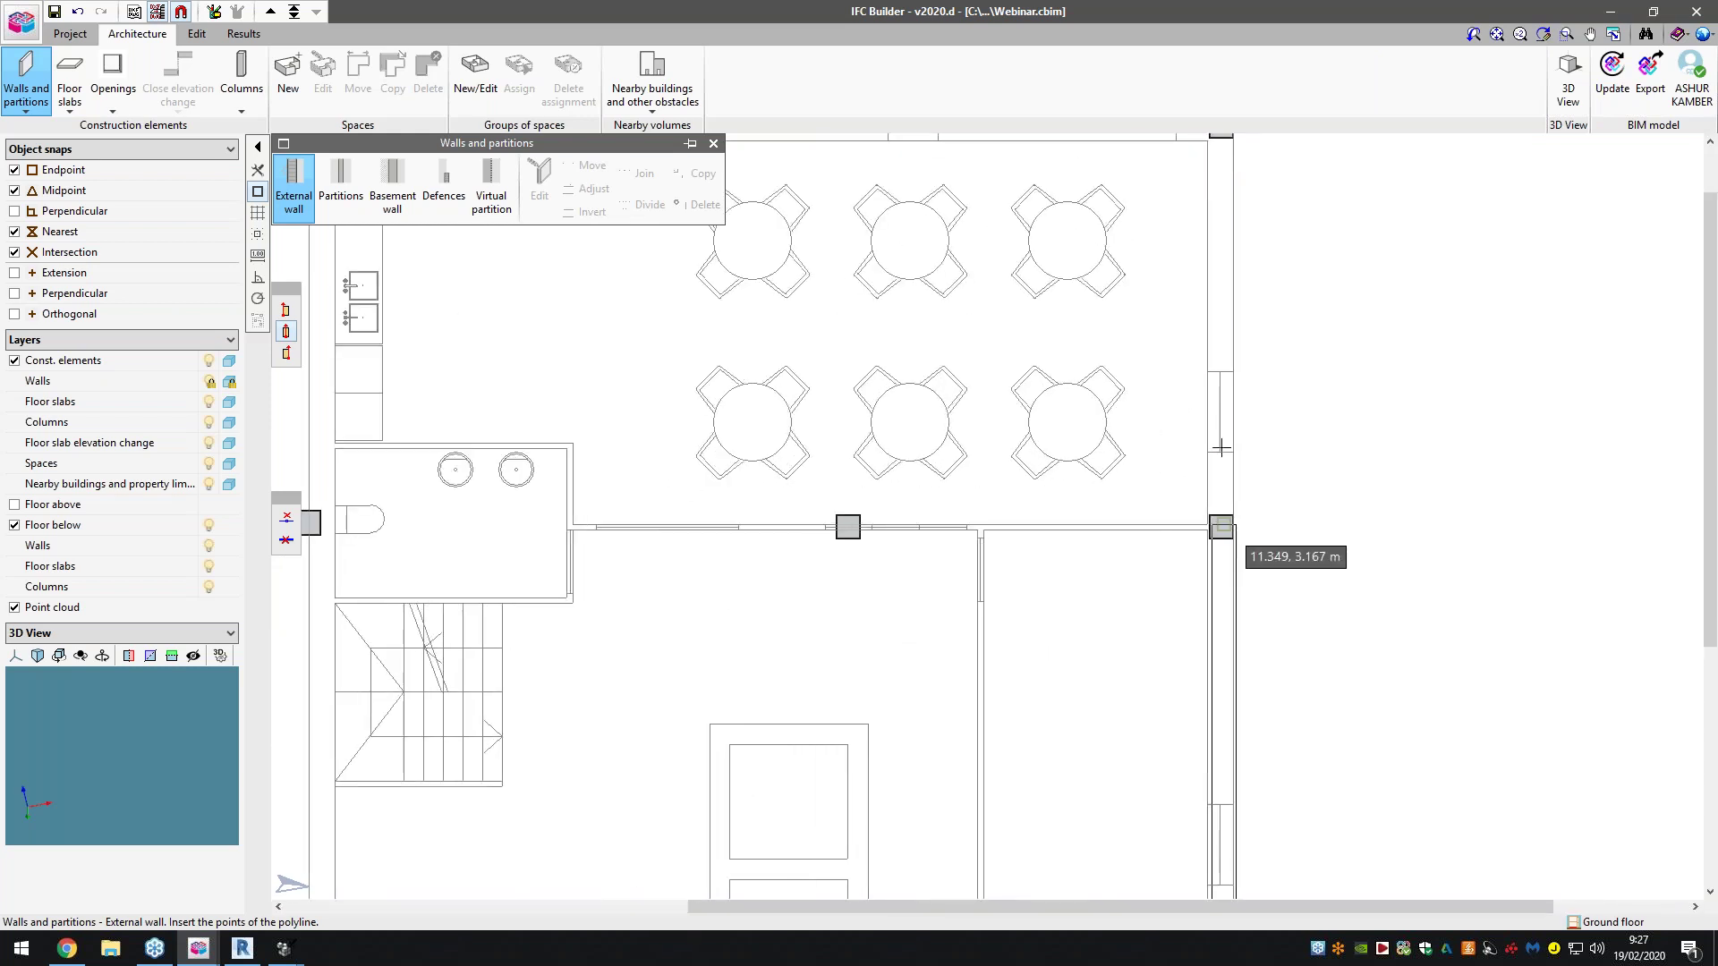
{"action": "scroll", "coordinate": [1221, 527], "scroll_direction": "down", "scroll_amount": 2}
{"action": "left_click", "coordinate": [1220, 254]}
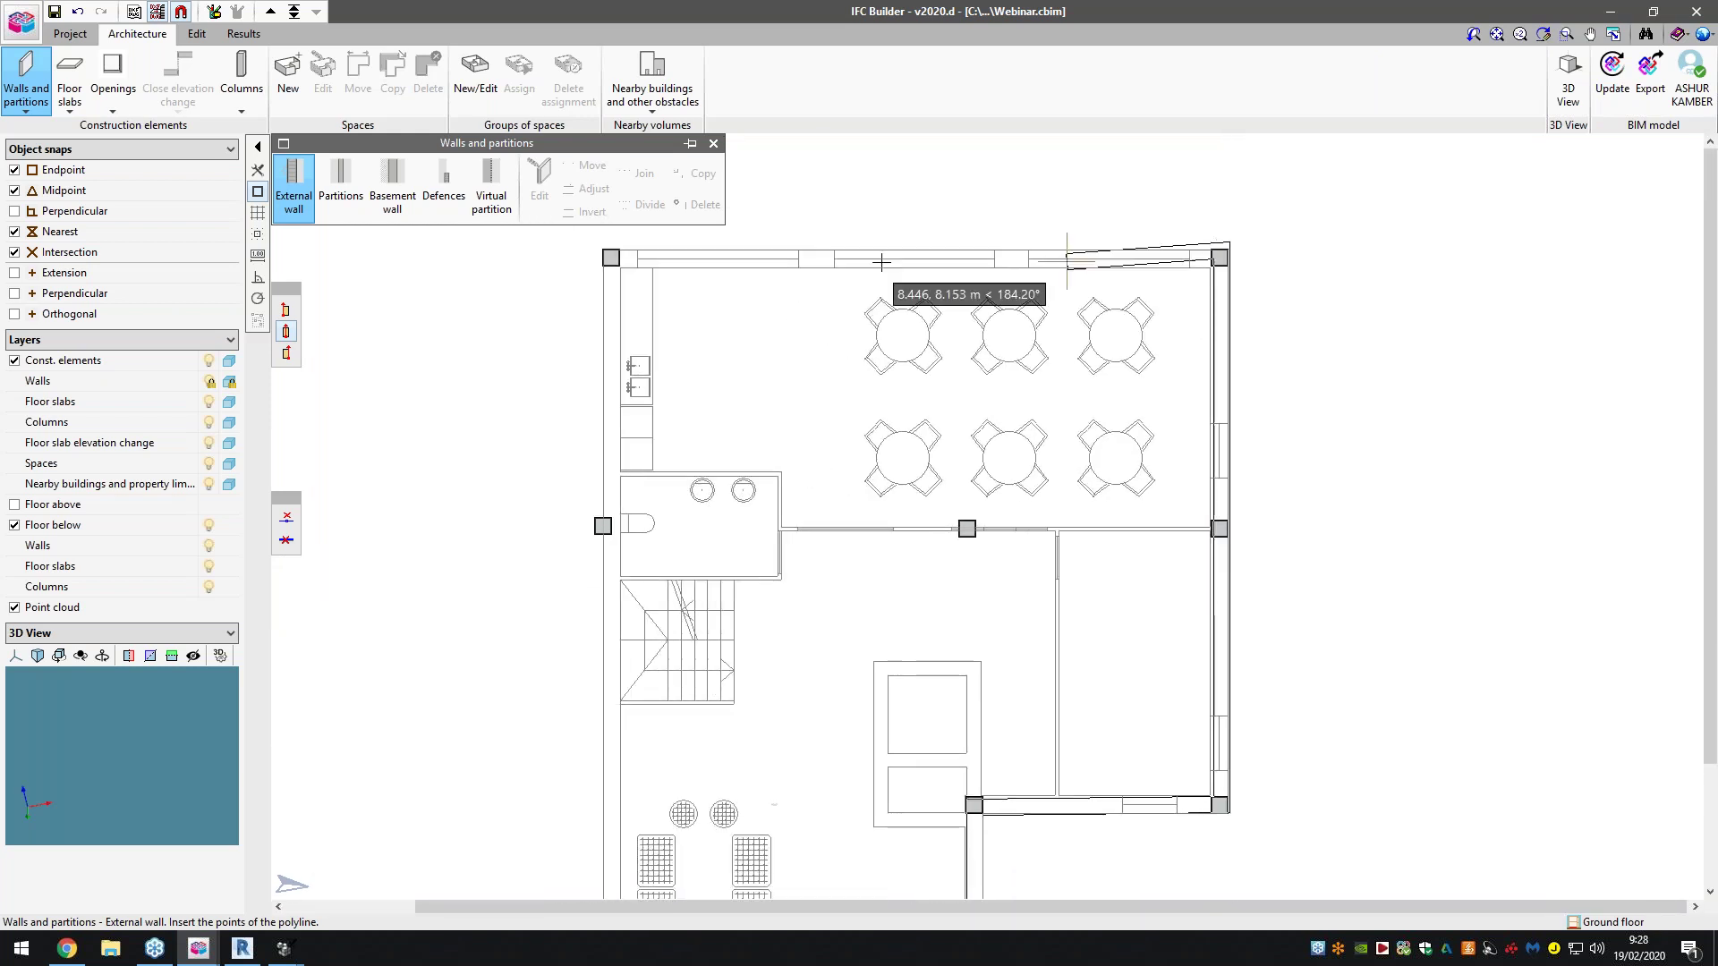
{"action": "left_click", "coordinate": [610, 257]}
{"action": "left_click", "coordinate": [603, 526]}
{"action": "scroll", "coordinate": [732, 308], "scroll_direction": "down", "scroll_amount": 2}
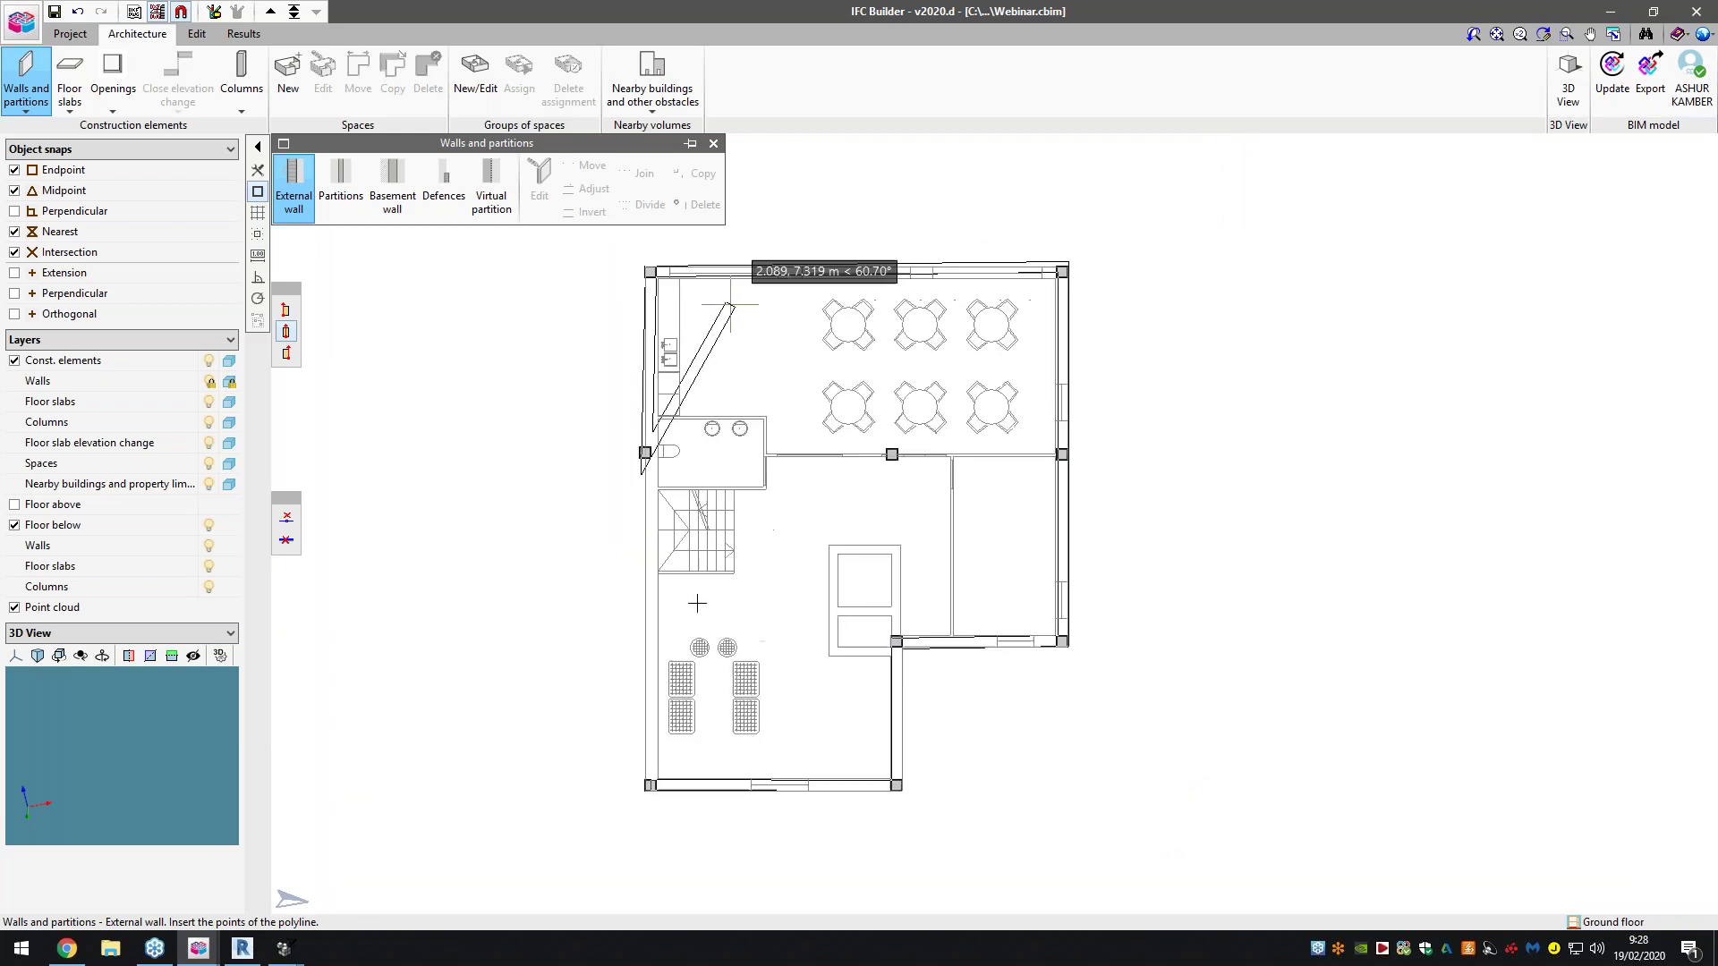
{"action": "scroll", "coordinate": [732, 305], "scroll_direction": "down", "scroll_amount": 2}
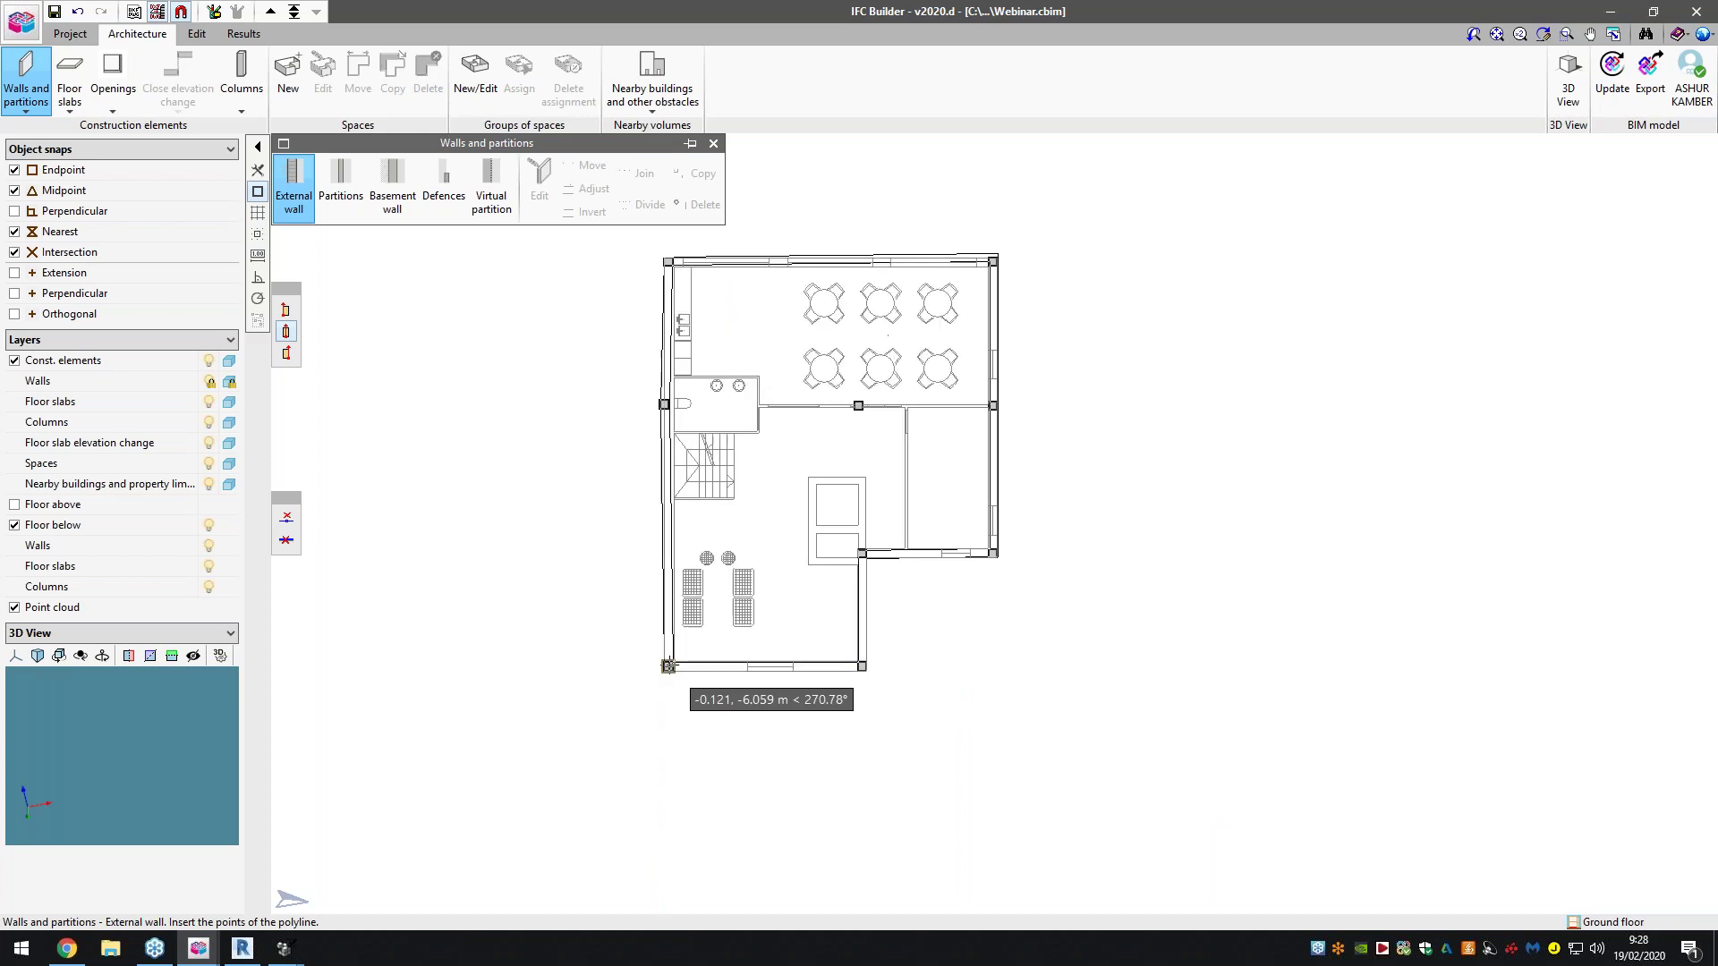
{"action": "left_click", "coordinate": [668, 666]}
{"action": "scroll", "coordinate": [891, 463], "scroll_direction": "up", "scroll_amount": 2}
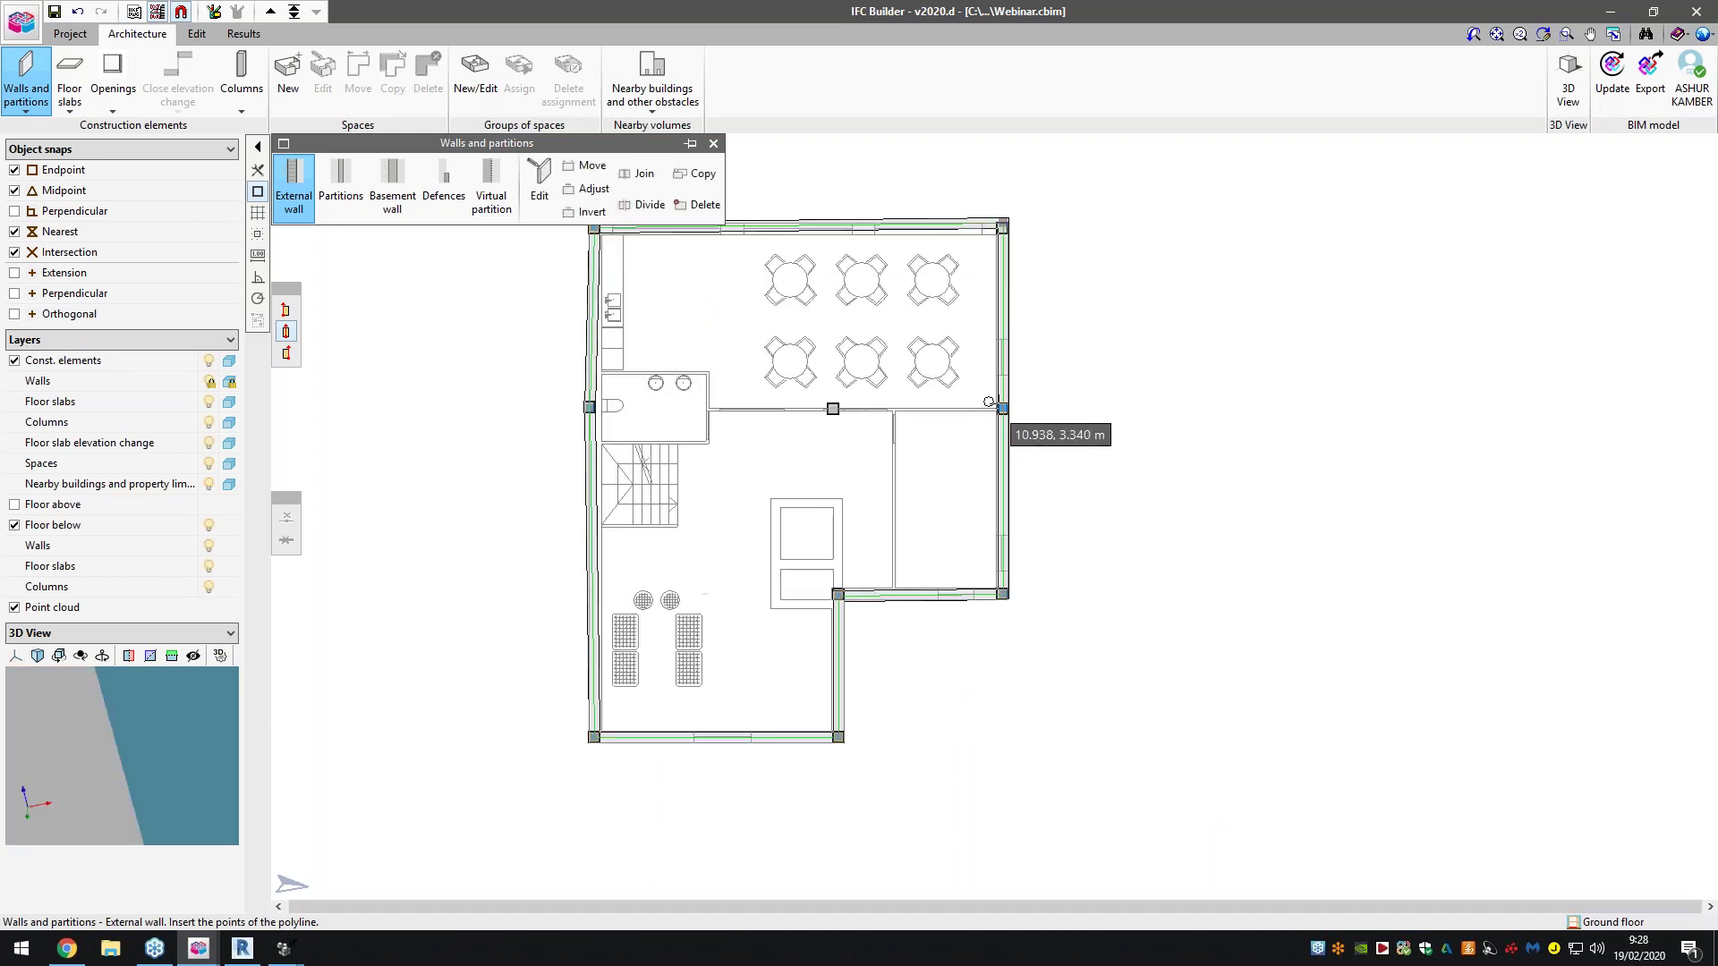
Draw a middle wall from the mid-right column to the small room
{"action": "left_click", "coordinate": [1003, 409]}
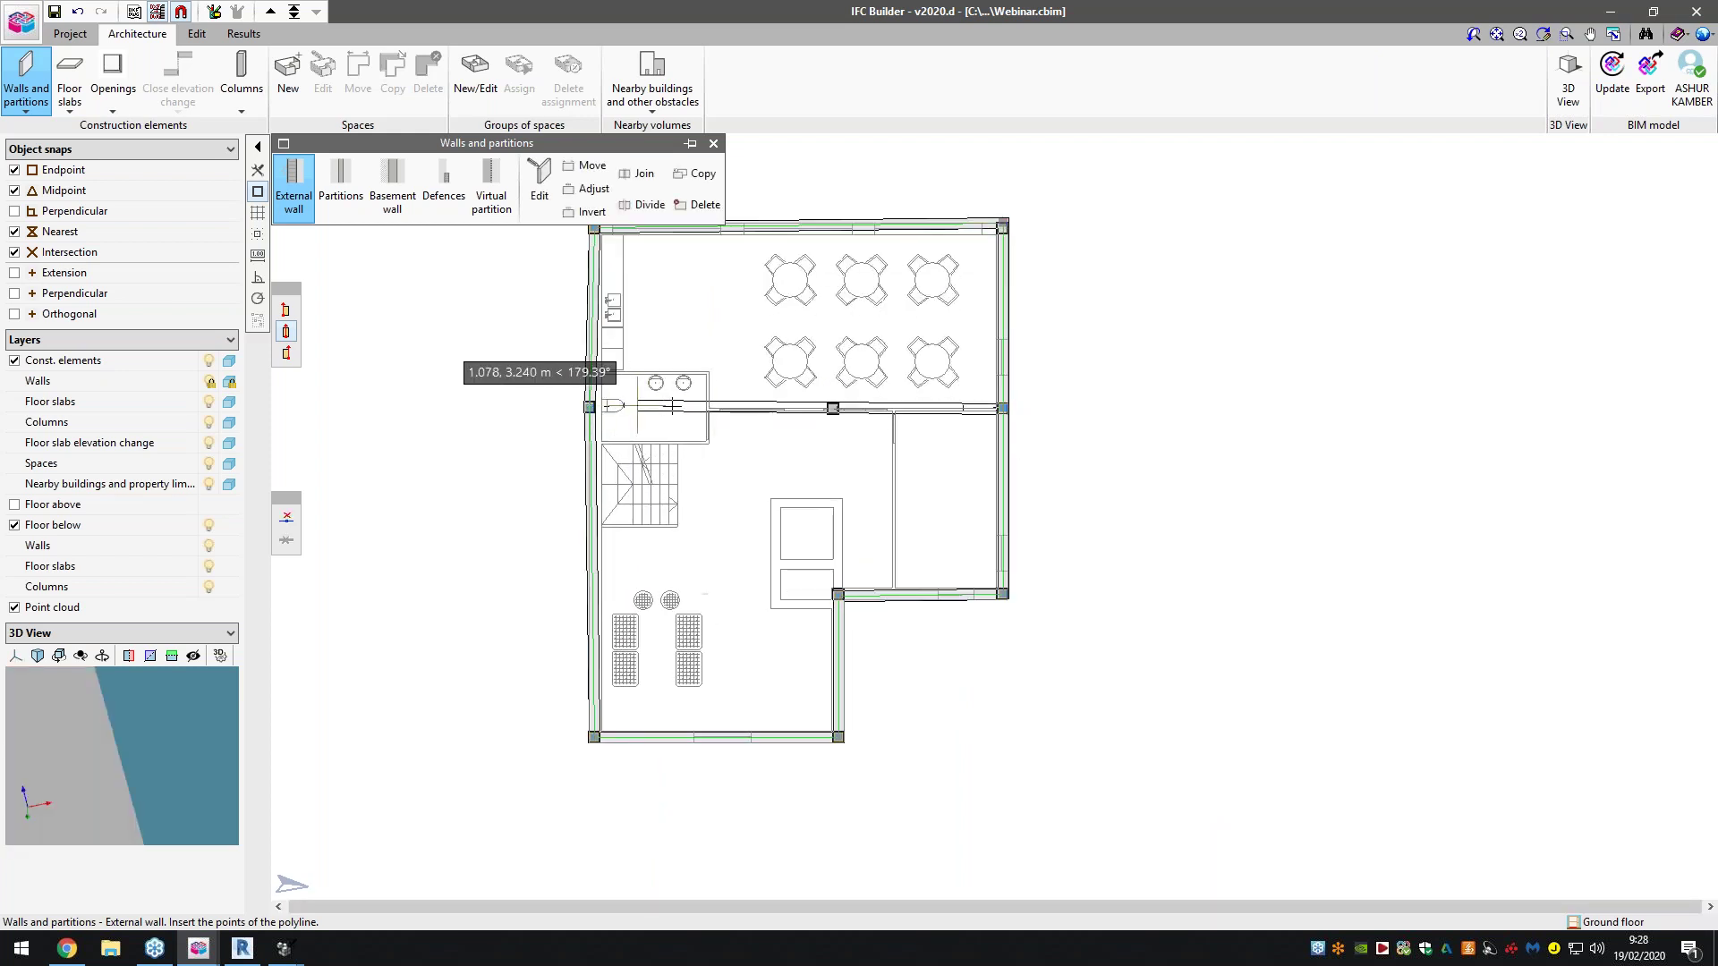
{"action": "left_click", "coordinate": [709, 409]}
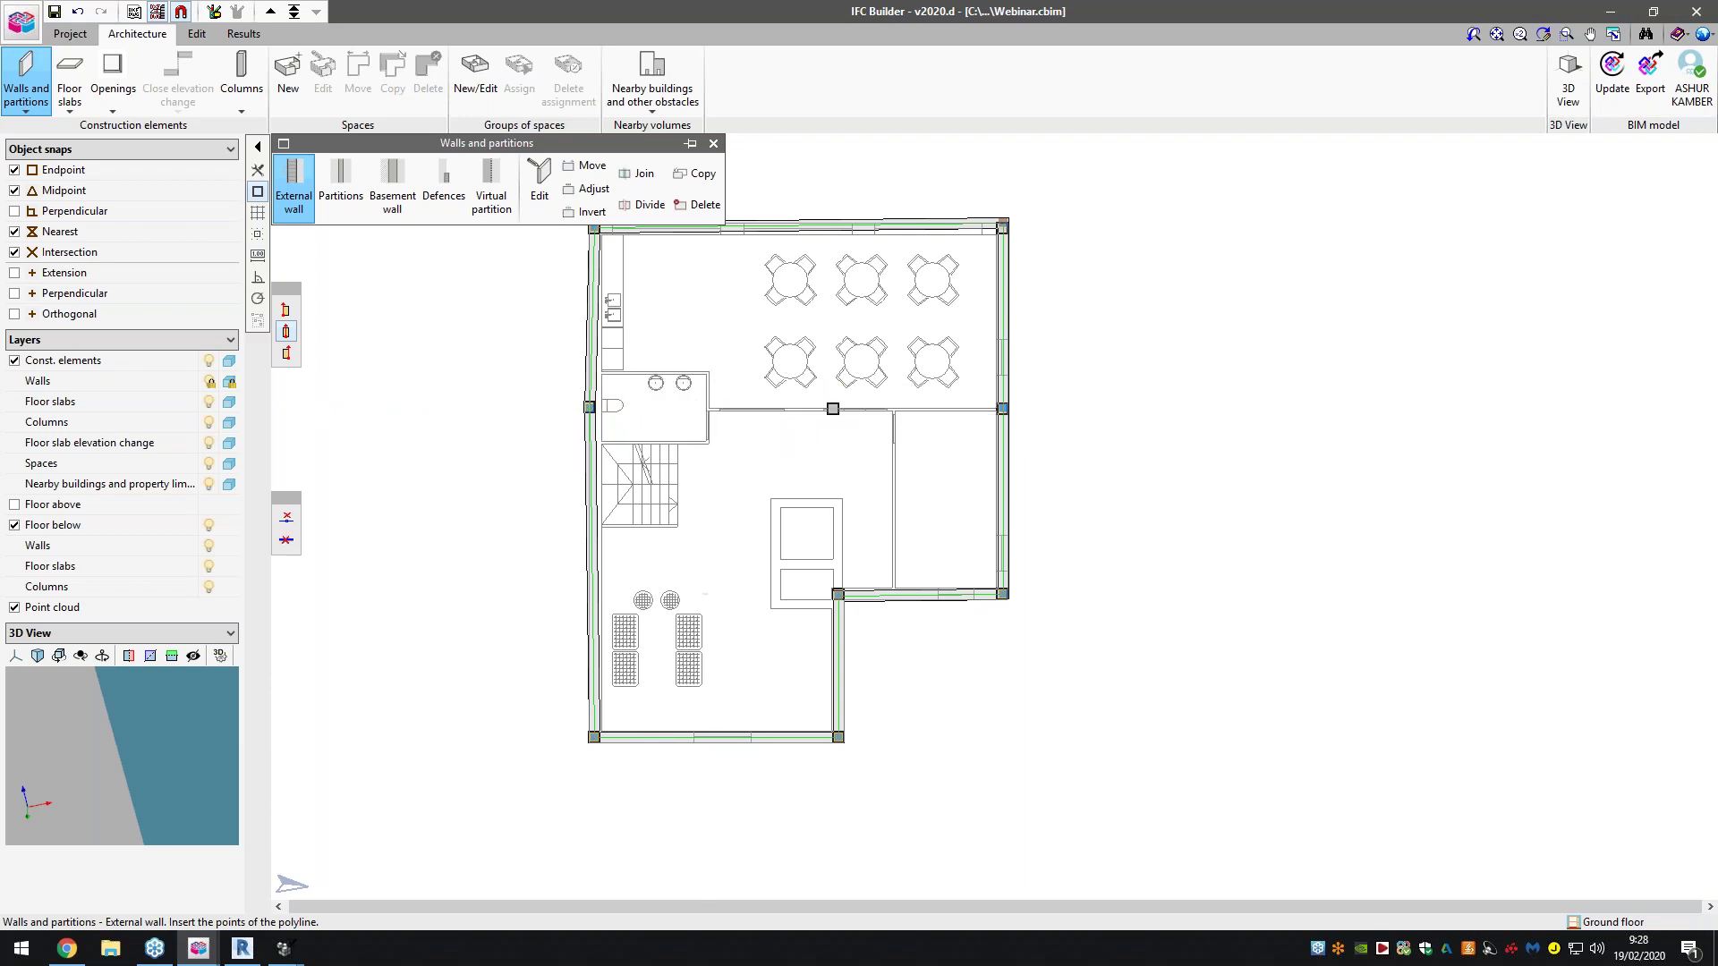
{"action": "scroll", "coordinate": [1086, 330], "scroll_direction": "up", "scroll_amount": 1}
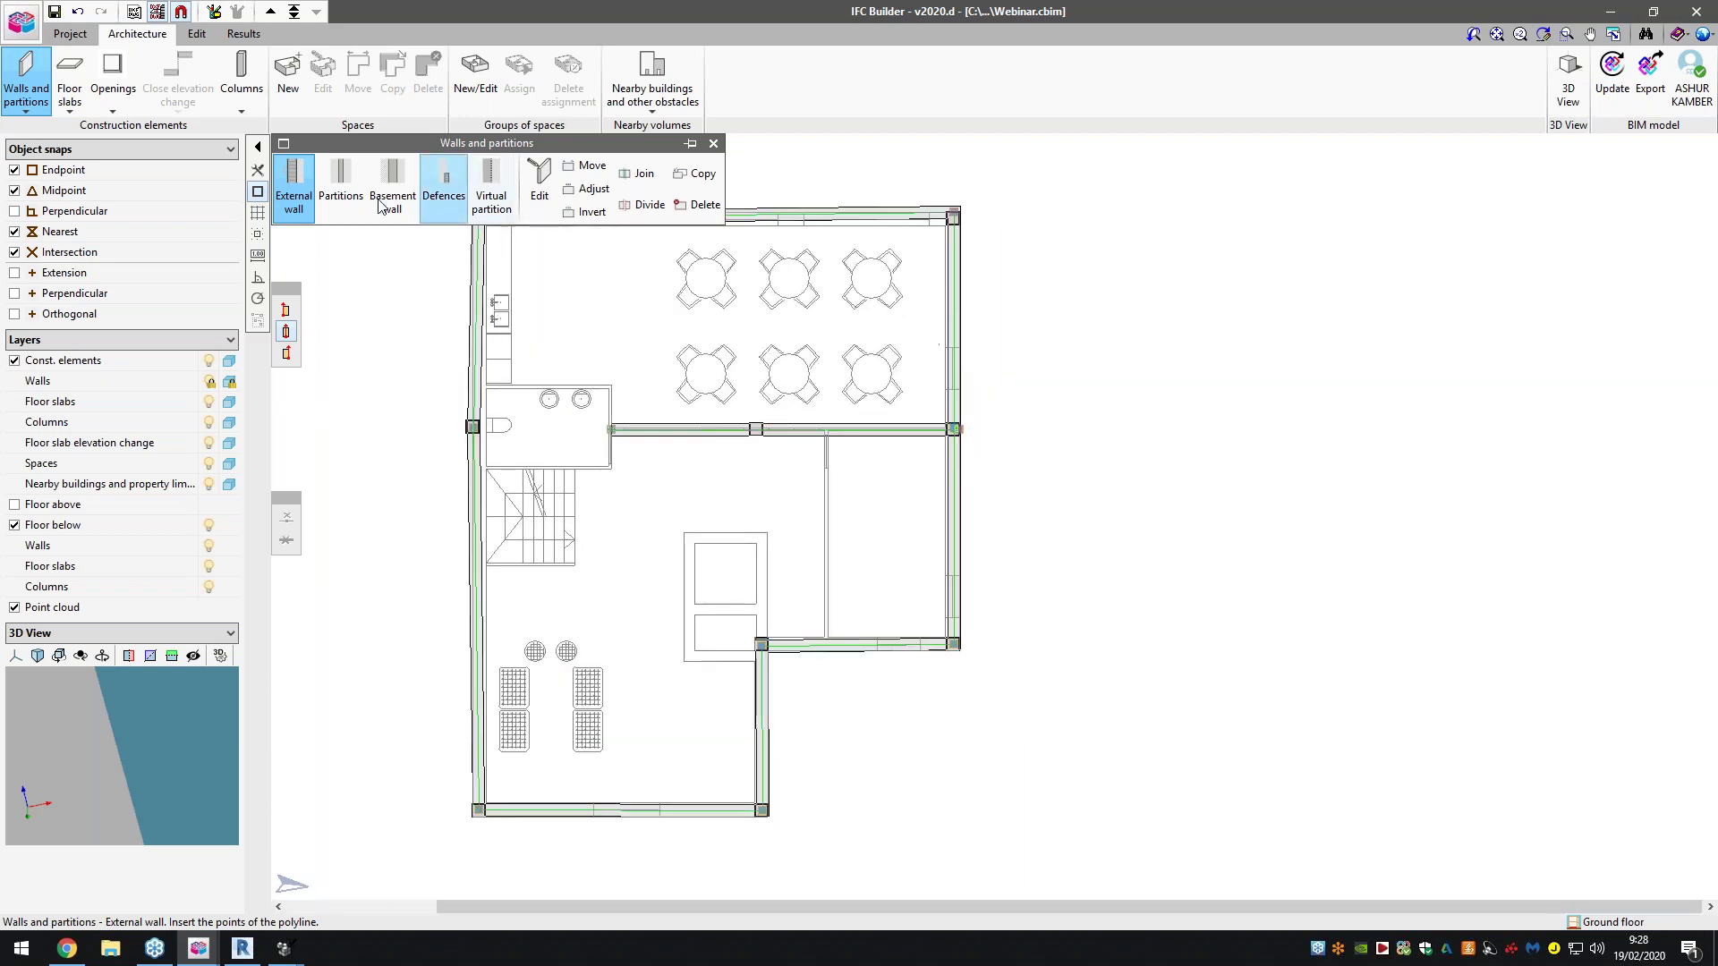
Define a new partition type Part01 and accept it for drawing
{"action": "left_click", "coordinate": [341, 188]}
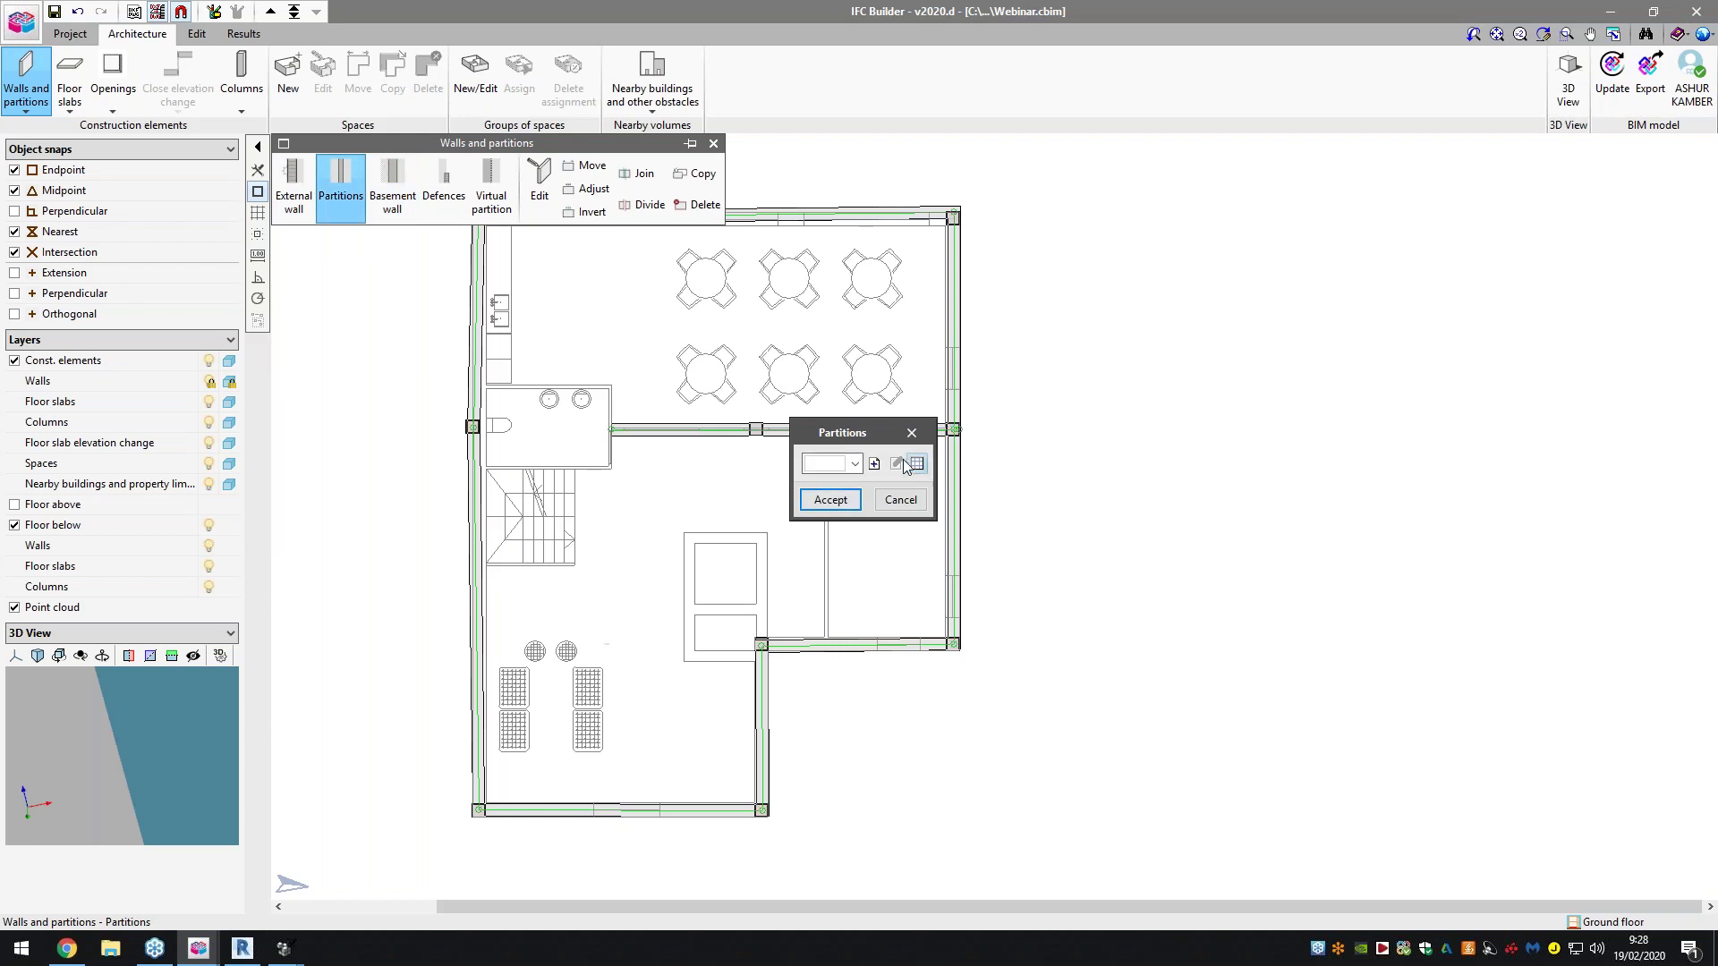
{"action": "left_click", "coordinate": [876, 463]}
{"action": "type", "text": "Part01"}
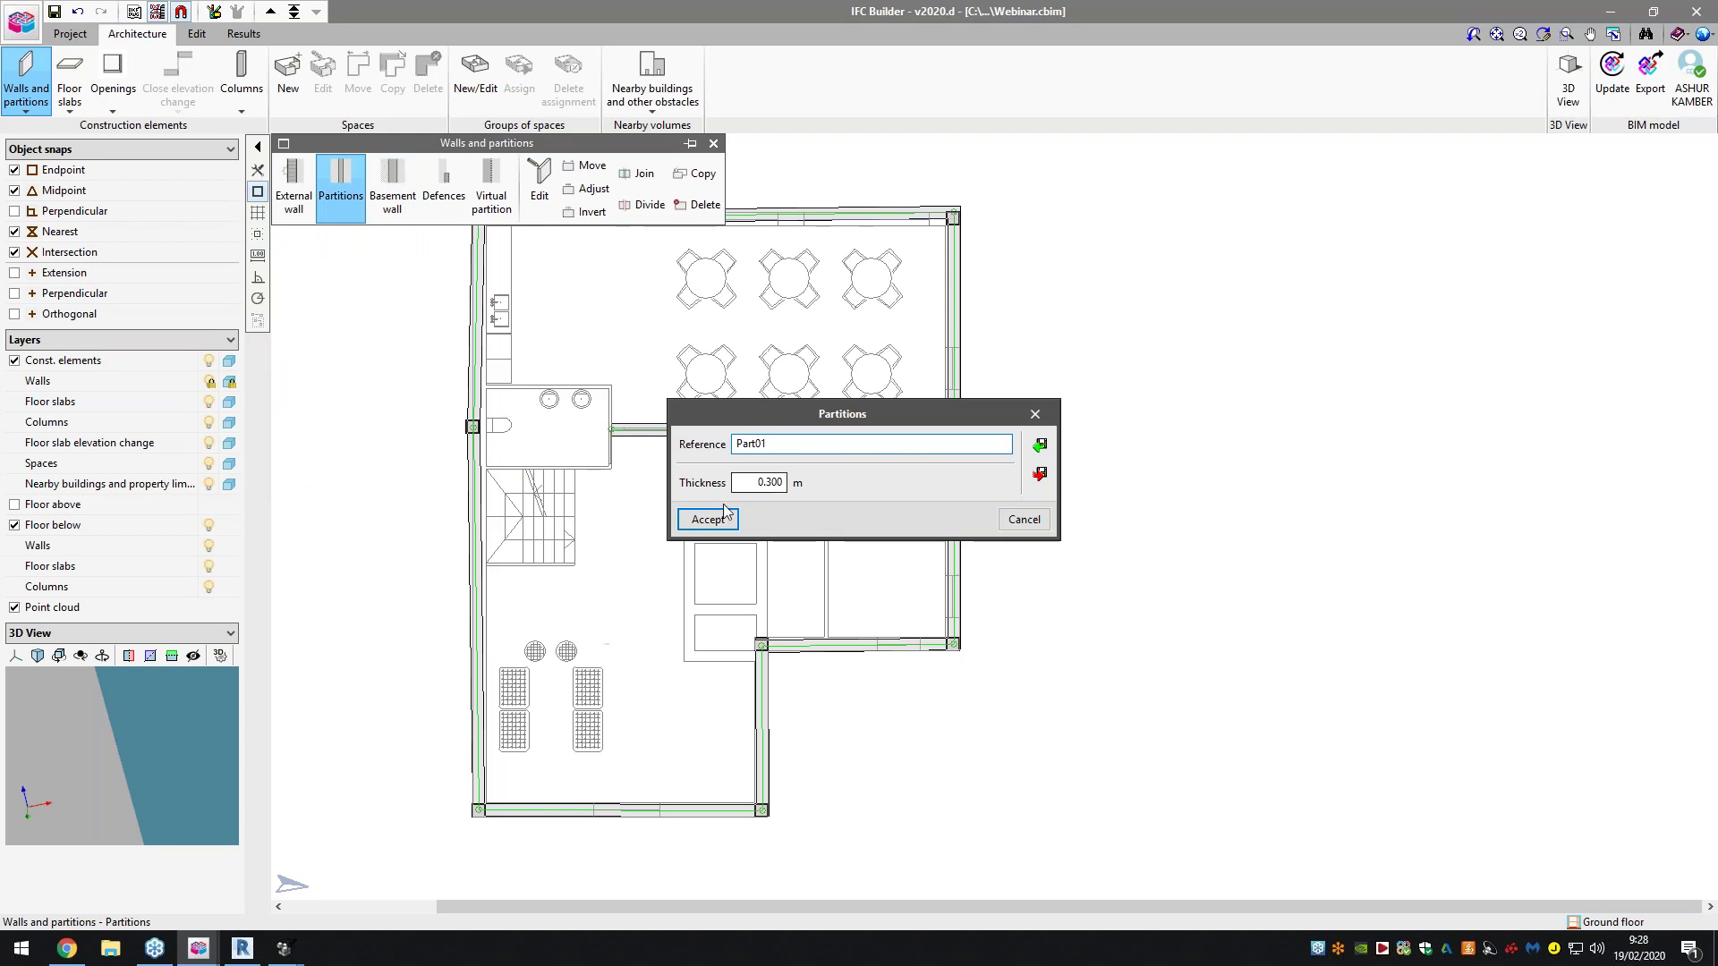
{"action": "type", "text": "0.1"}
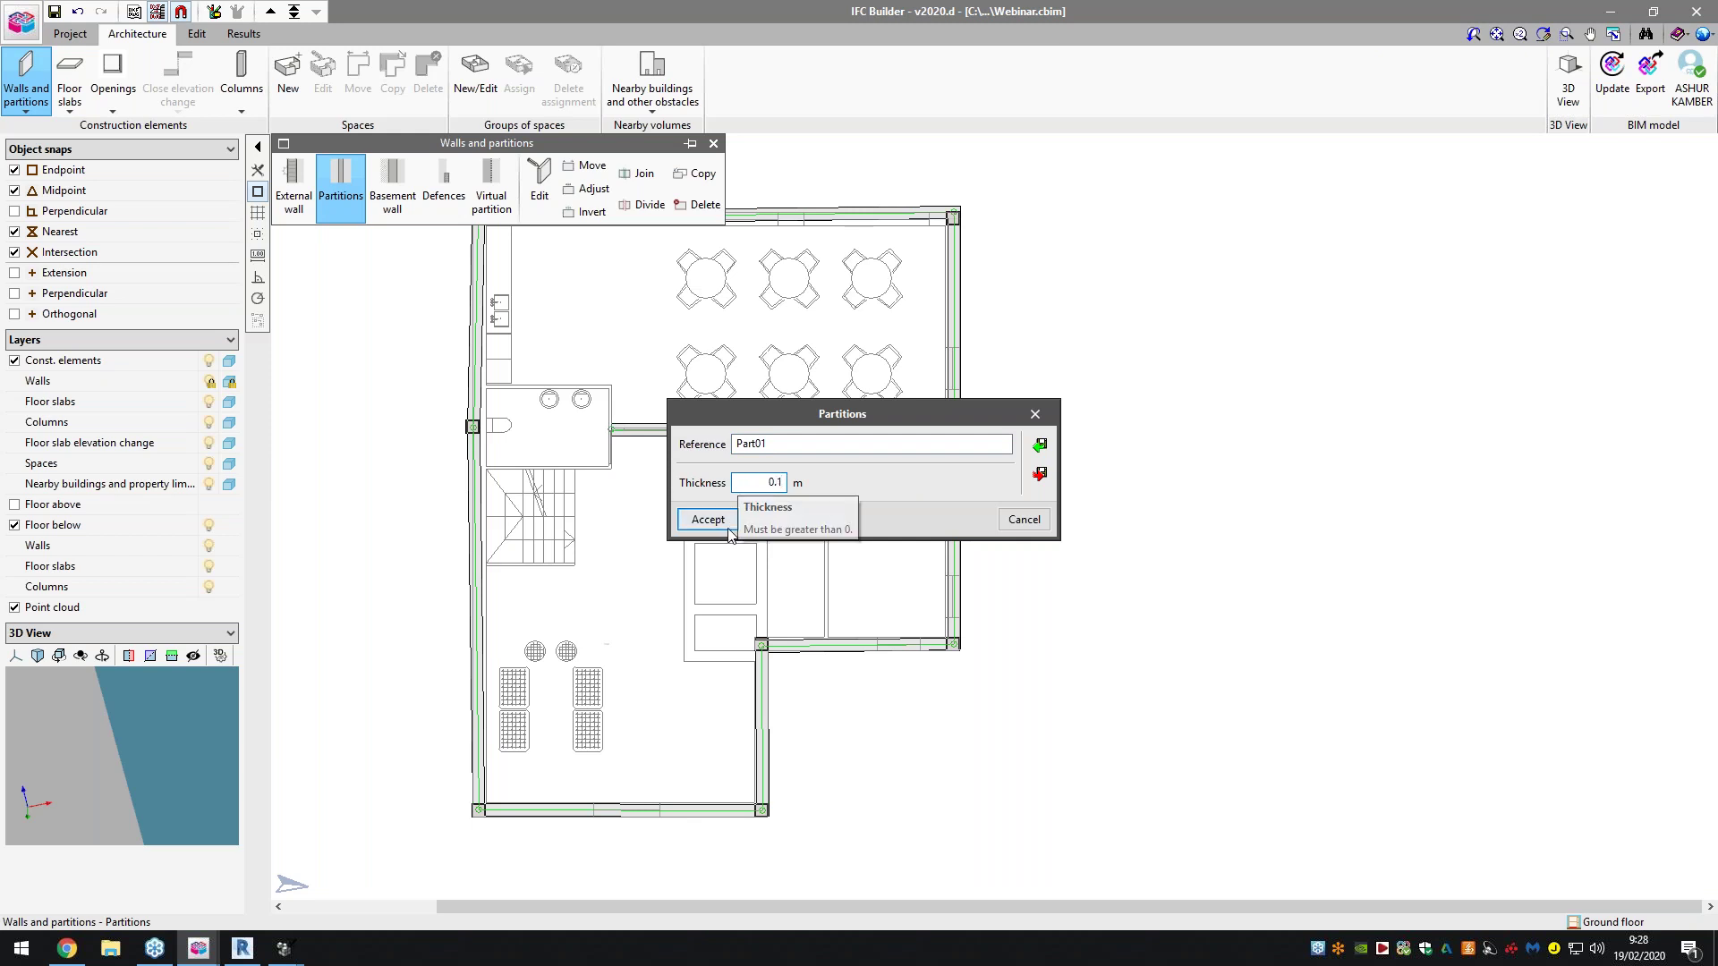
{"action": "left_click", "coordinate": [727, 527]}
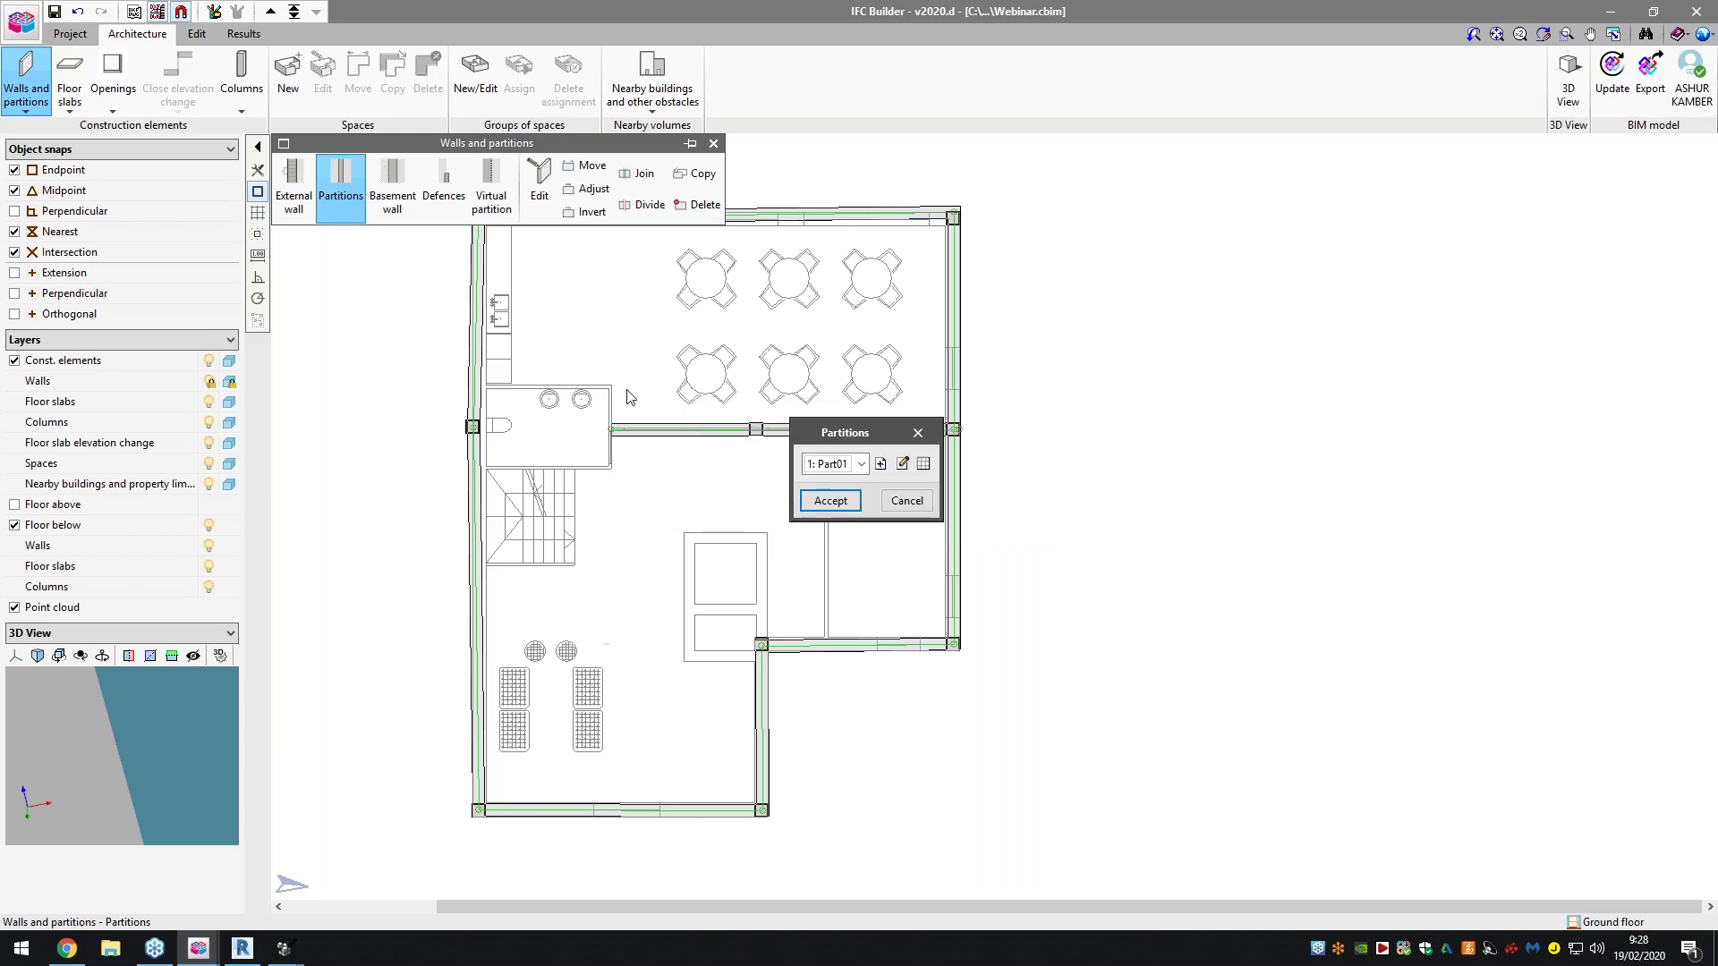
{"action": "left_click", "coordinate": [829, 501]}
{"action": "scroll", "coordinate": [557, 364], "scroll_direction": "up", "scroll_amount": 5}
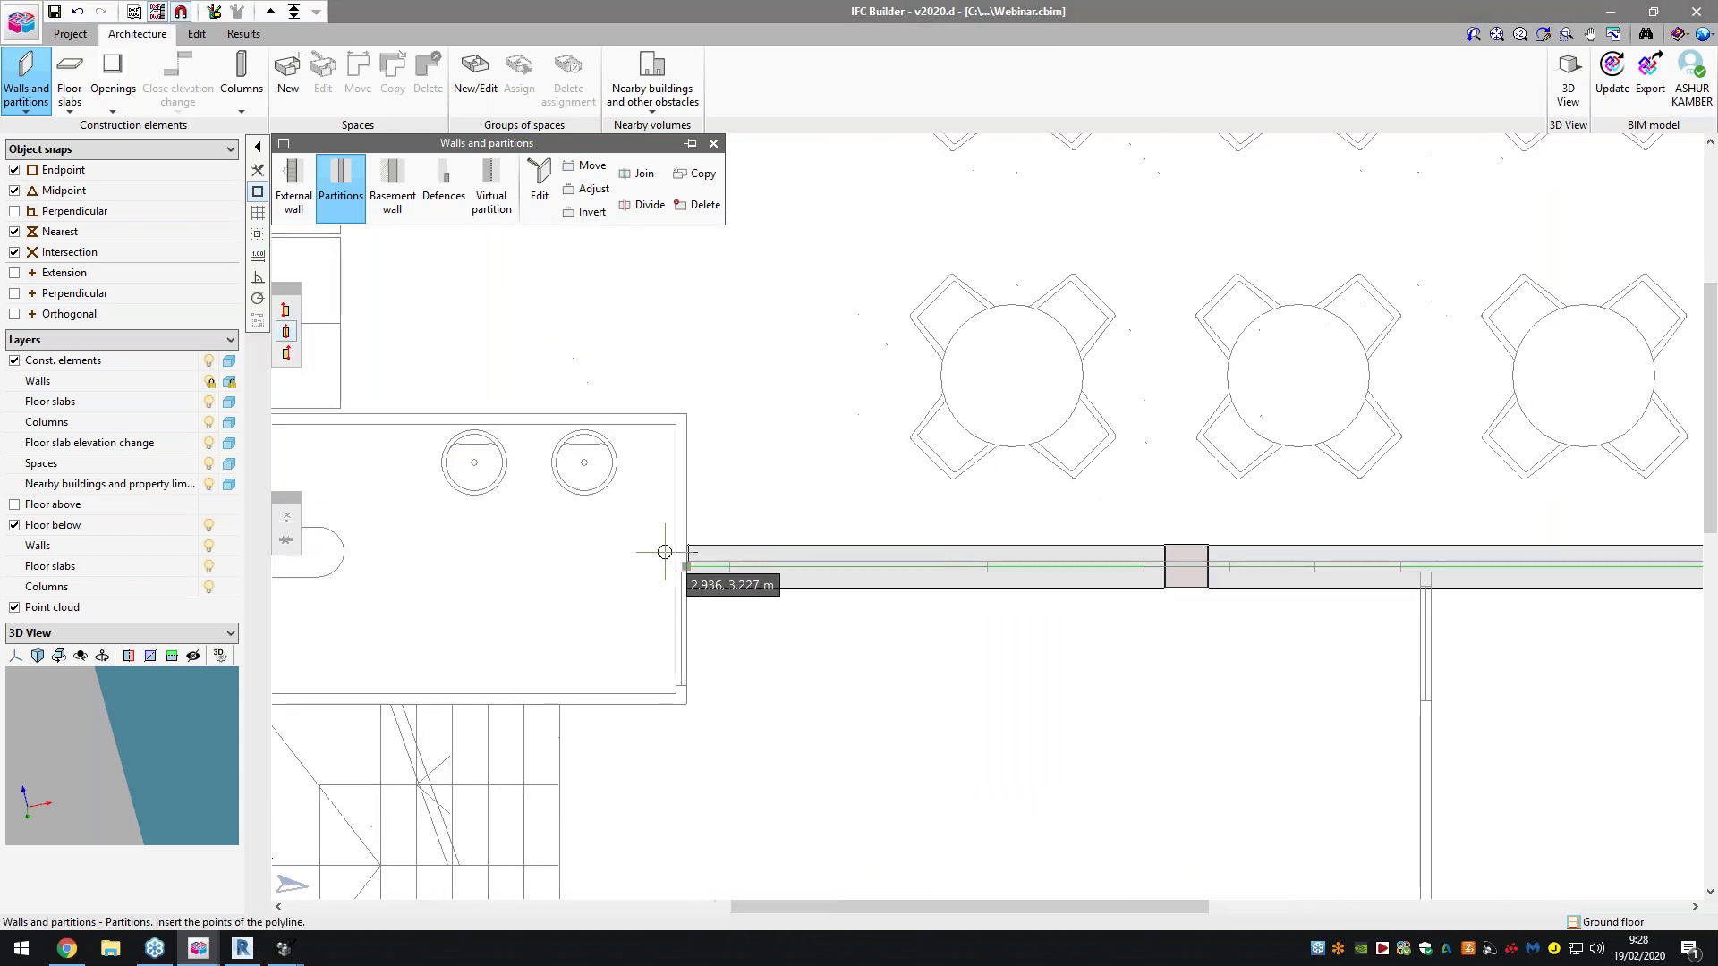
Draw partitions enclosing the small room beside the stairs against the left wall
{"action": "left_click", "coordinate": [686, 561]}
{"action": "left_click", "coordinate": [692, 411]}
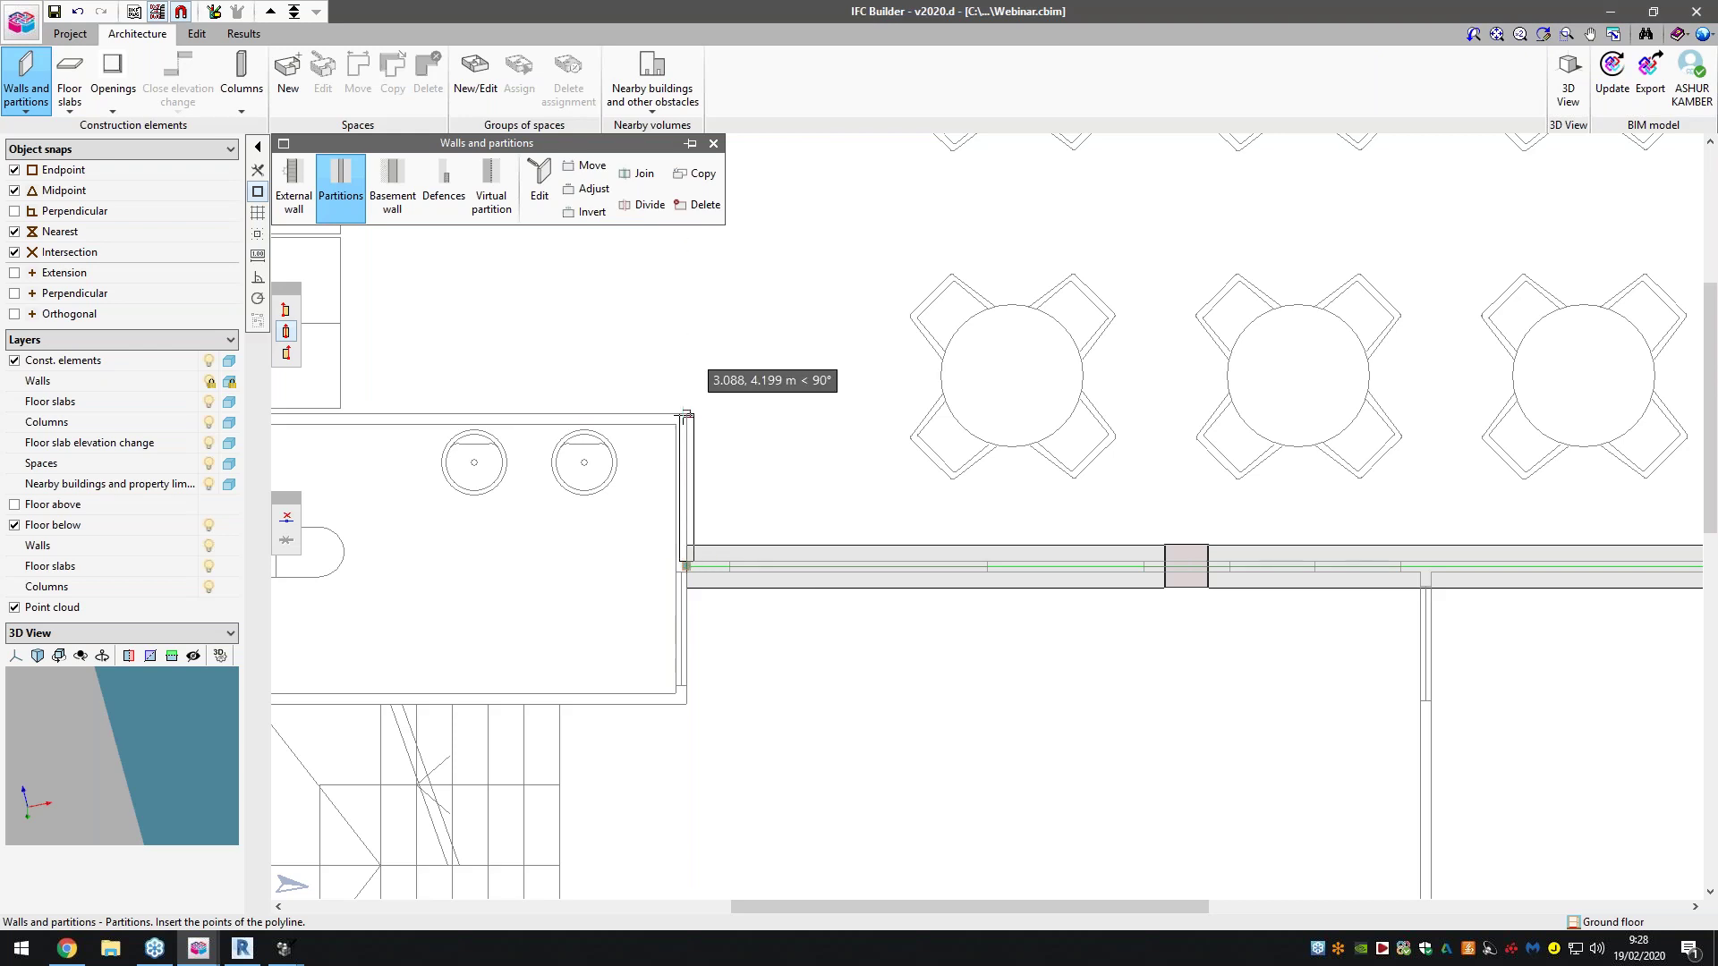
{"action": "scroll", "coordinate": [736, 412], "scroll_direction": "down", "scroll_amount": 2}
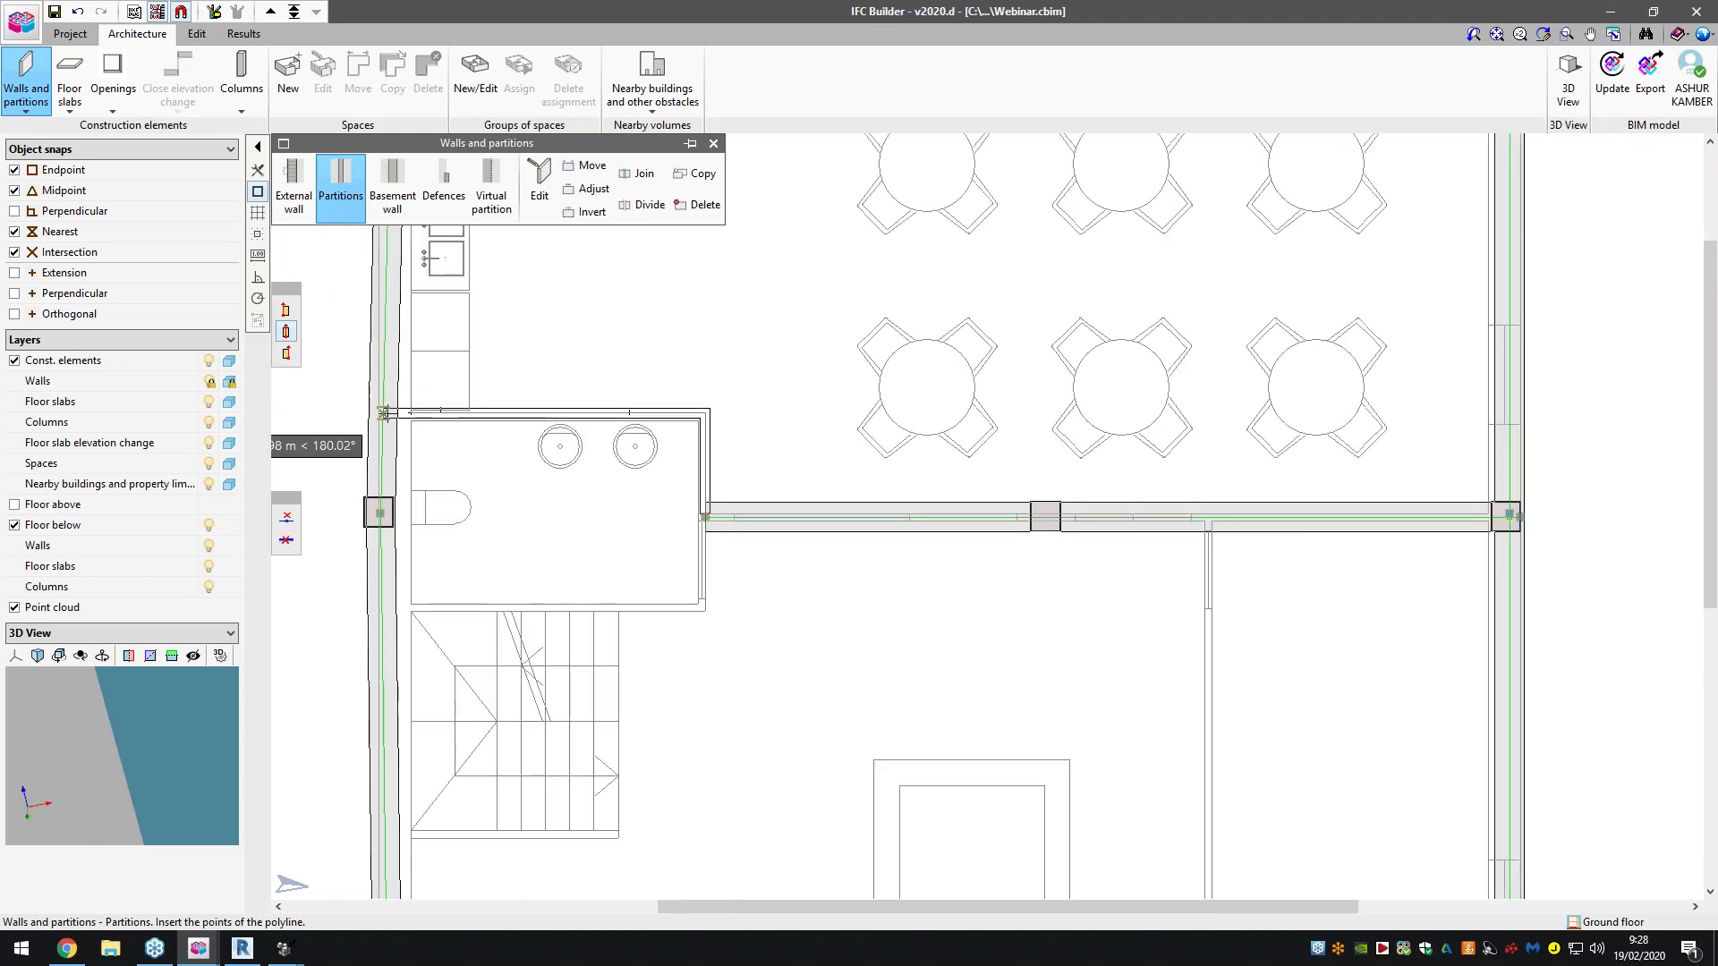
{"action": "left_click", "coordinate": [386, 412]}
{"action": "left_click", "coordinate": [703, 612]}
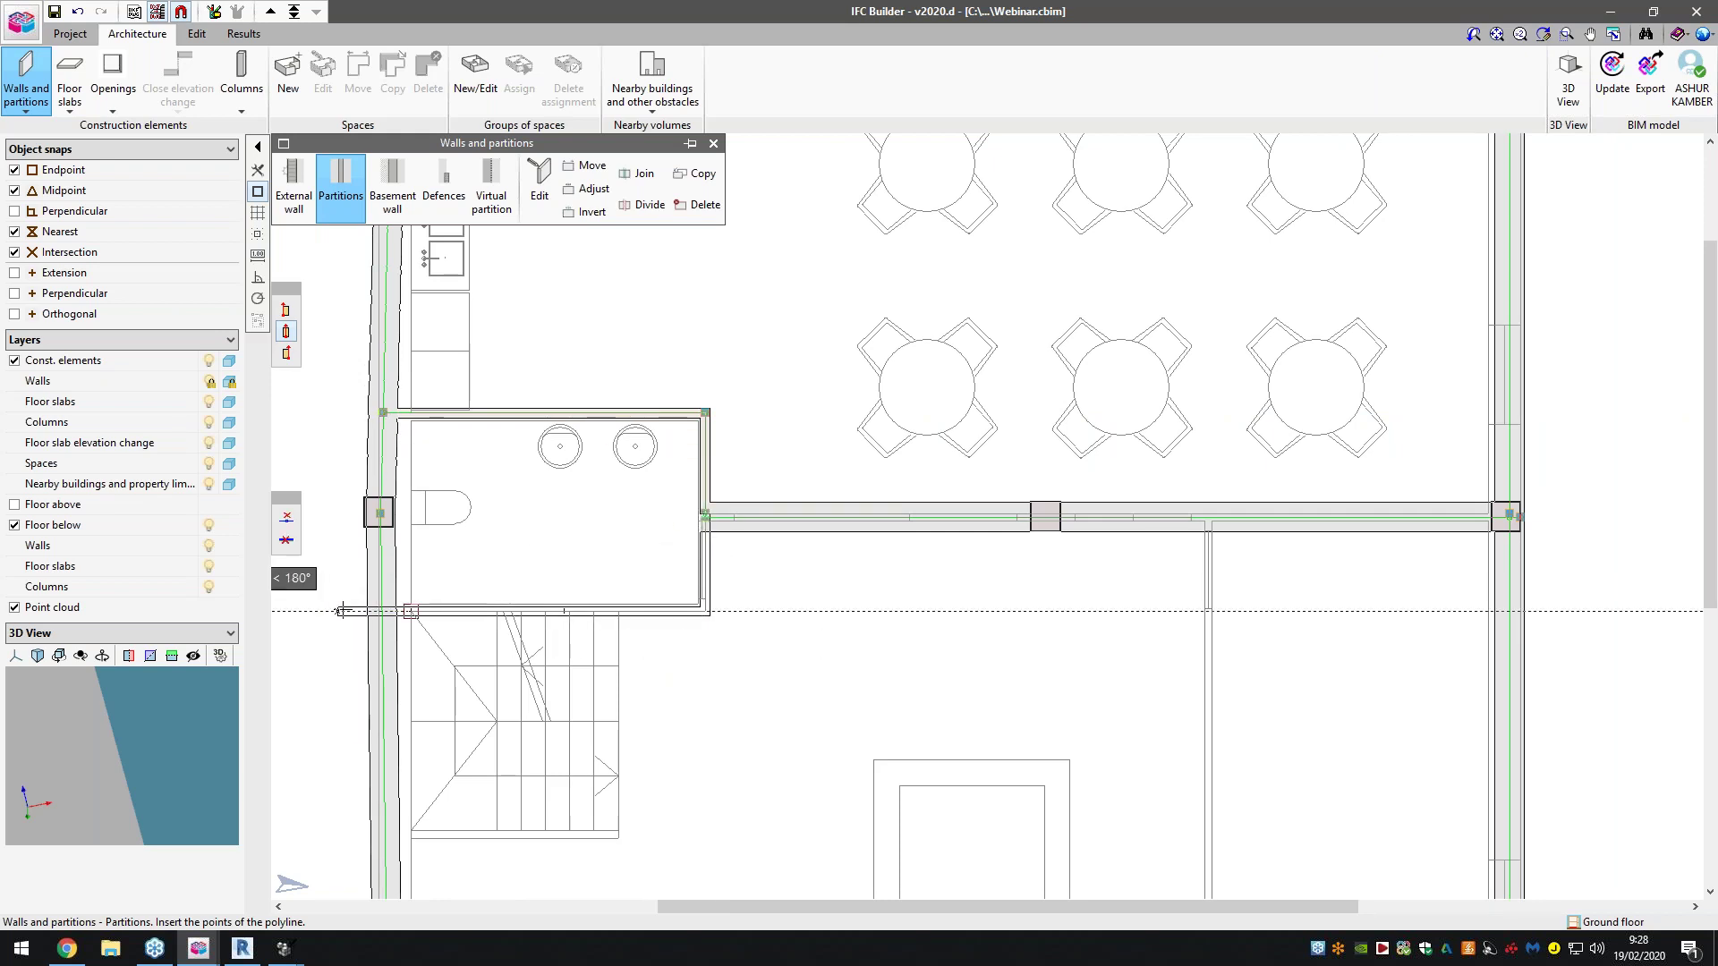
{"action": "left_click", "coordinate": [383, 612]}
{"action": "scroll", "coordinate": [631, 508], "scroll_direction": "down", "scroll_amount": 2}
{"action": "scroll", "coordinate": [990, 518], "scroll_direction": "up", "scroll_amount": 2}
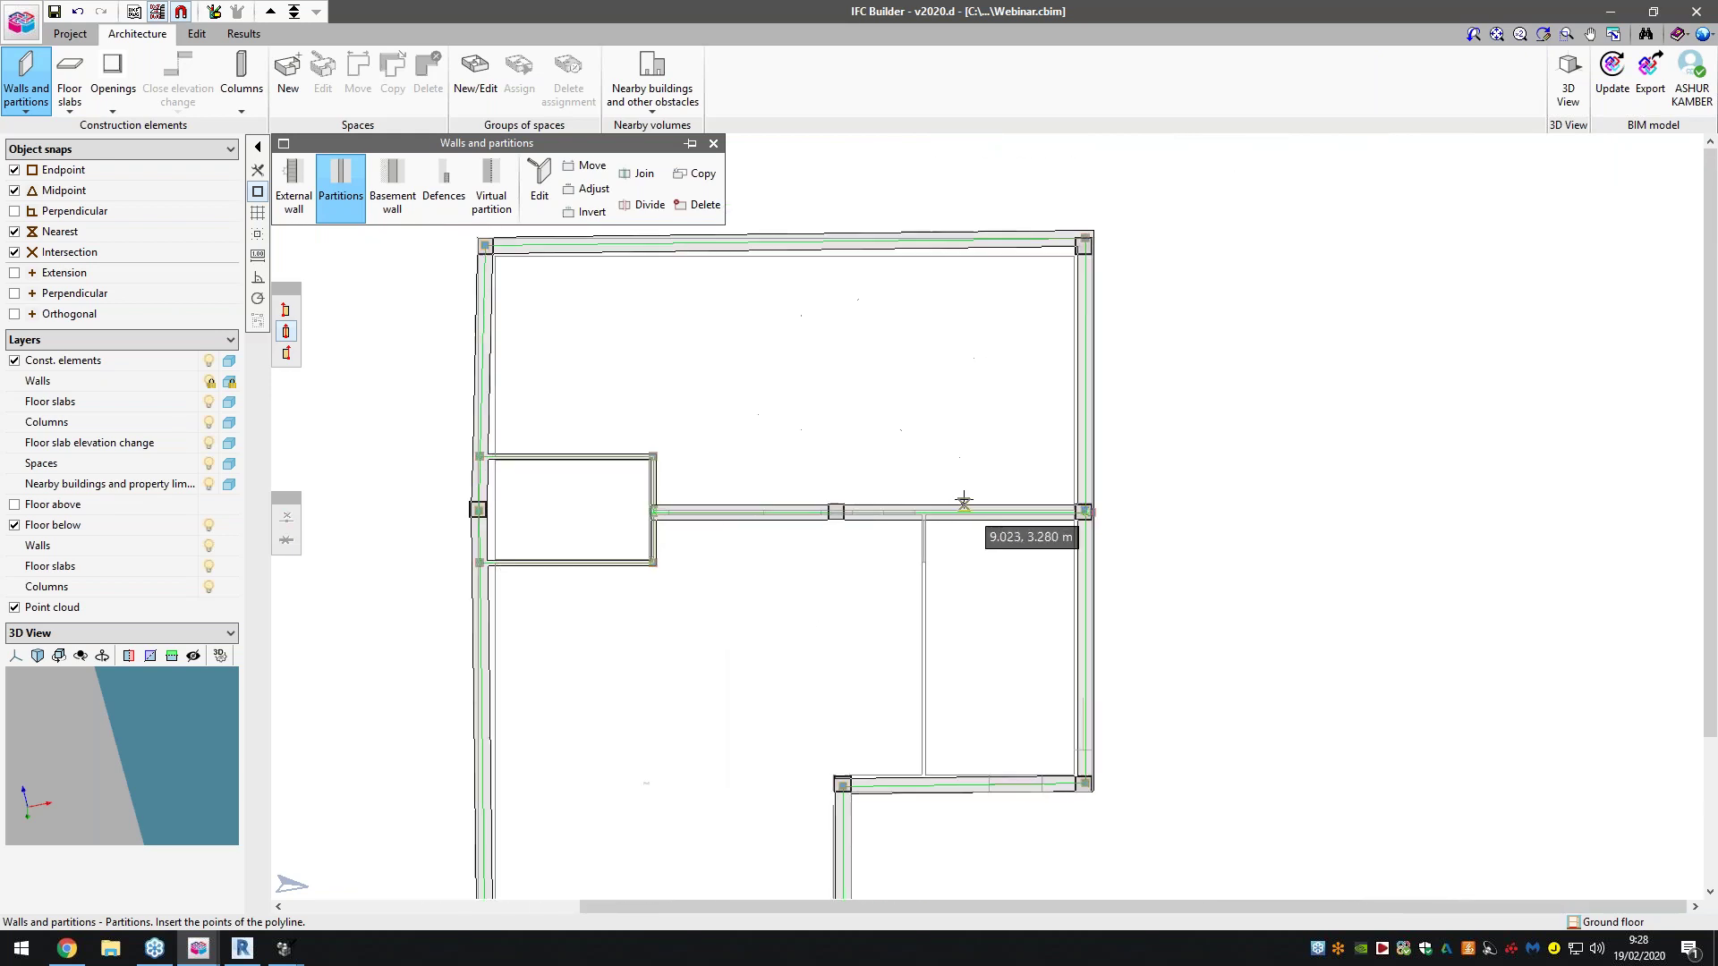
Add a vertical partition from the middle wall down to the bottom wall
{"action": "left_click", "coordinate": [989, 517]}
{"action": "left_click", "coordinate": [910, 889]}
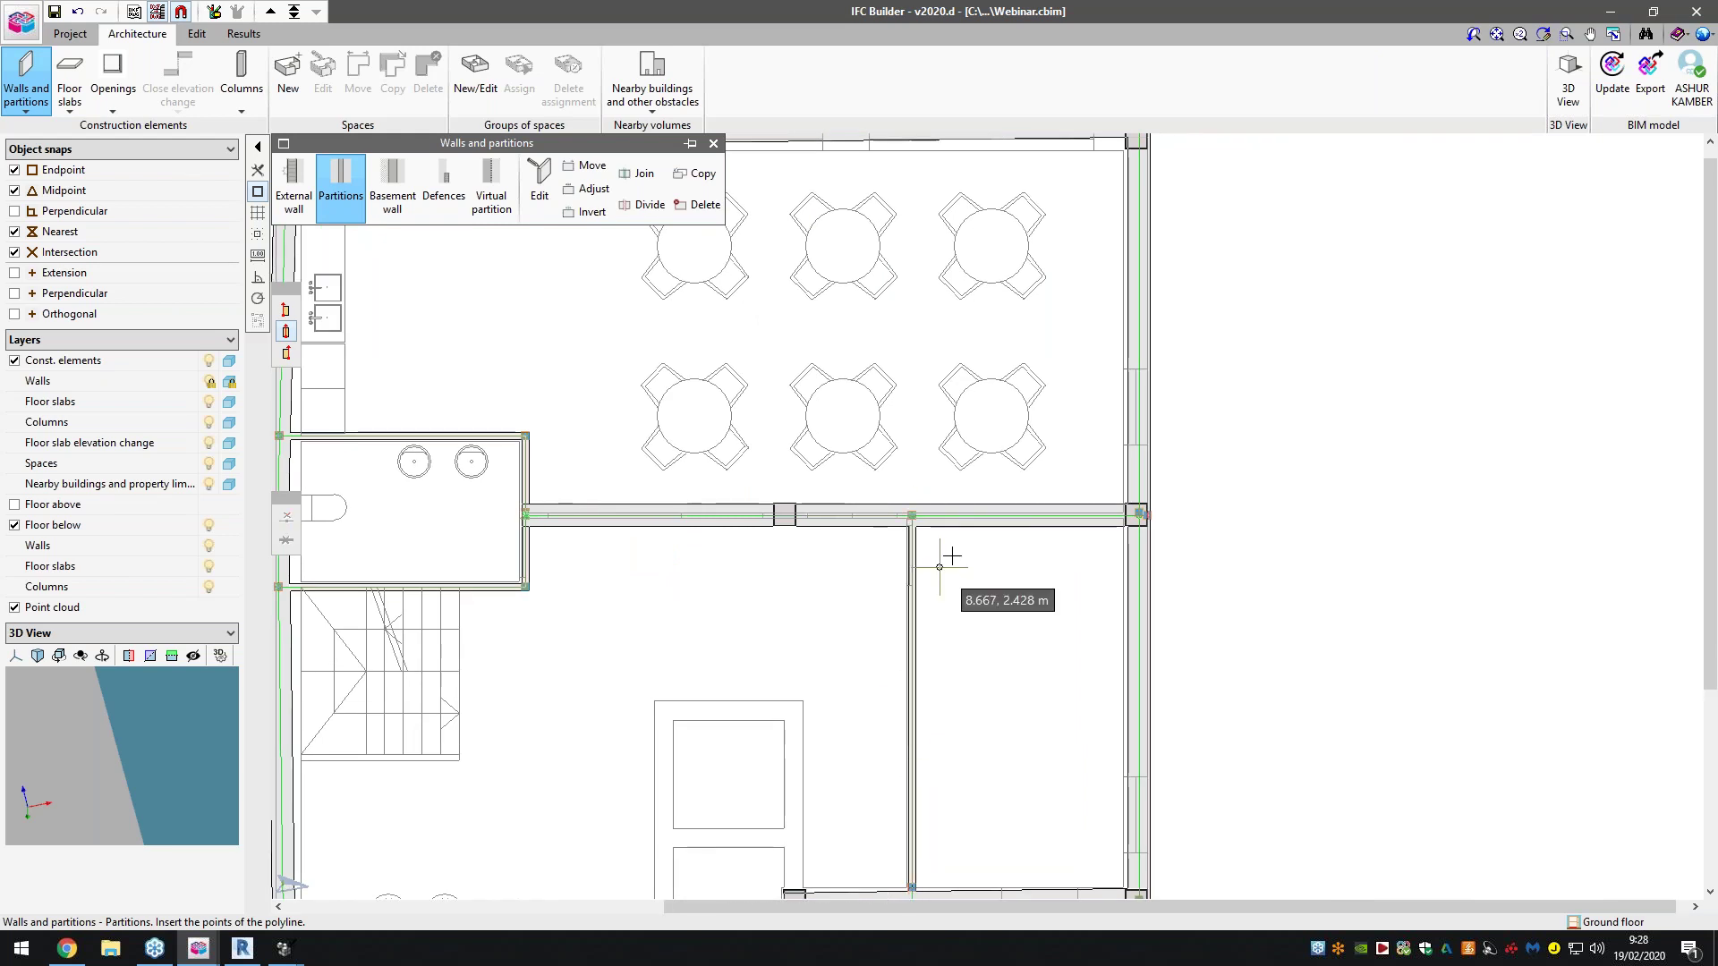
{"action": "scroll", "coordinate": [948, 563], "scroll_direction": "down", "scroll_amount": 3}
{"action": "scroll", "coordinate": [819, 671], "scroll_direction": "up", "scroll_amount": 3}
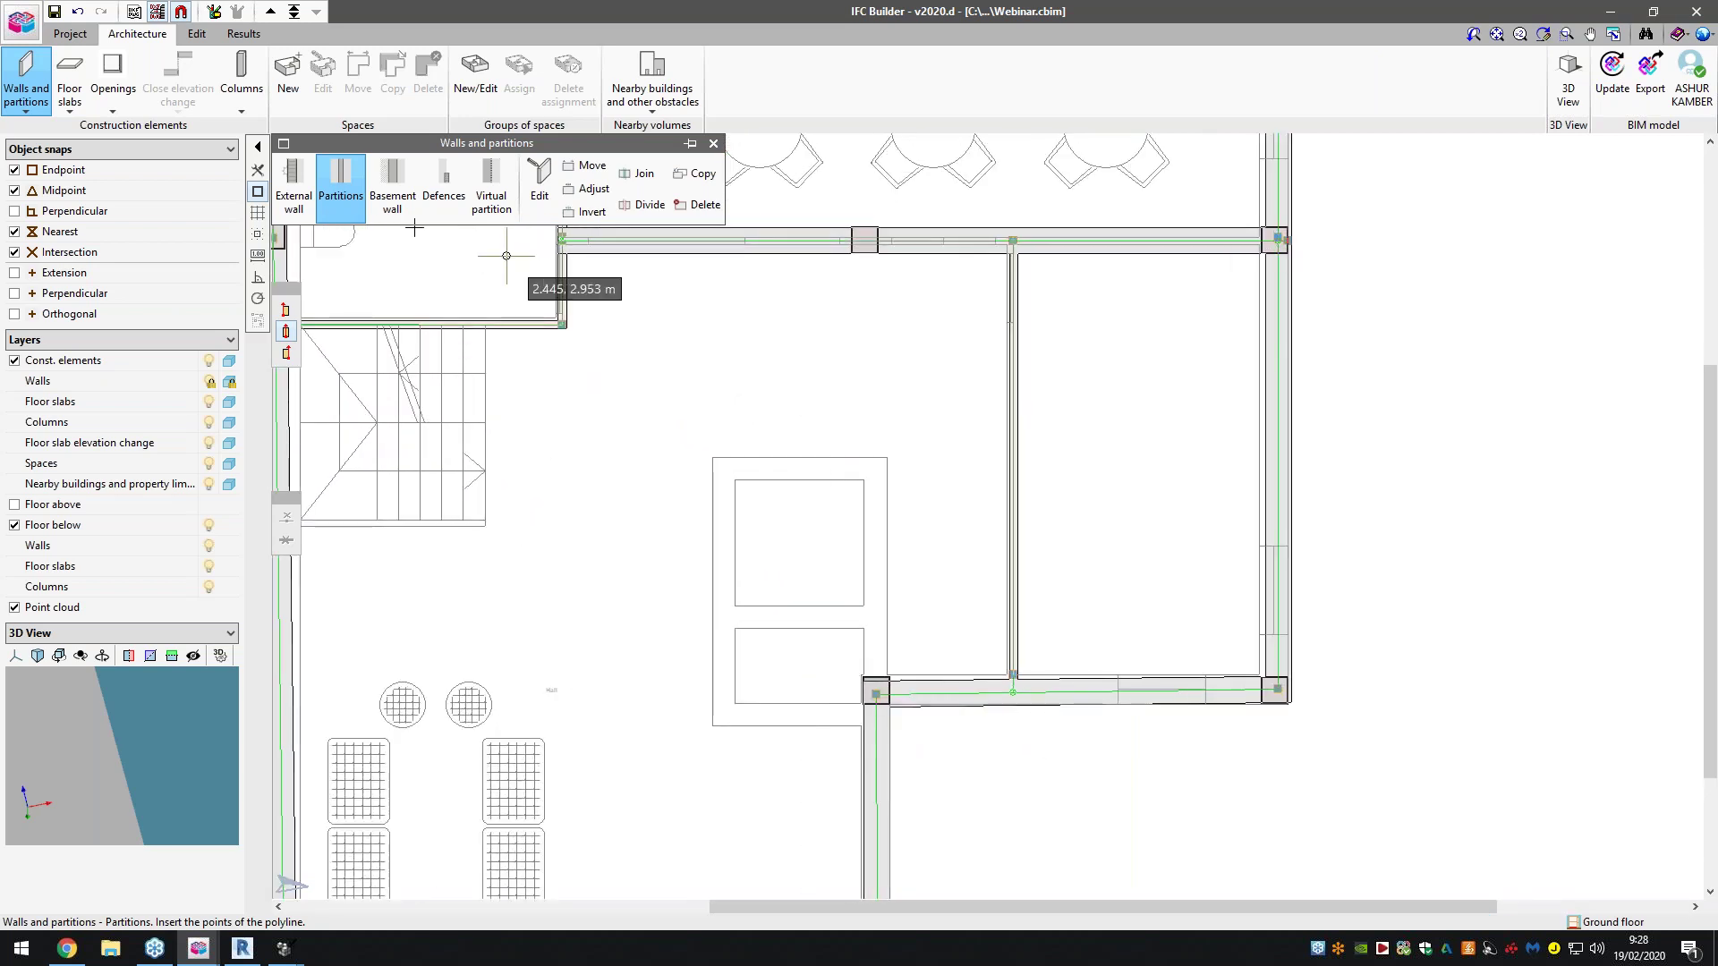
Define a new external wall type ExtWall02 and accept it for drawing
{"action": "left_click", "coordinate": [392, 190]}
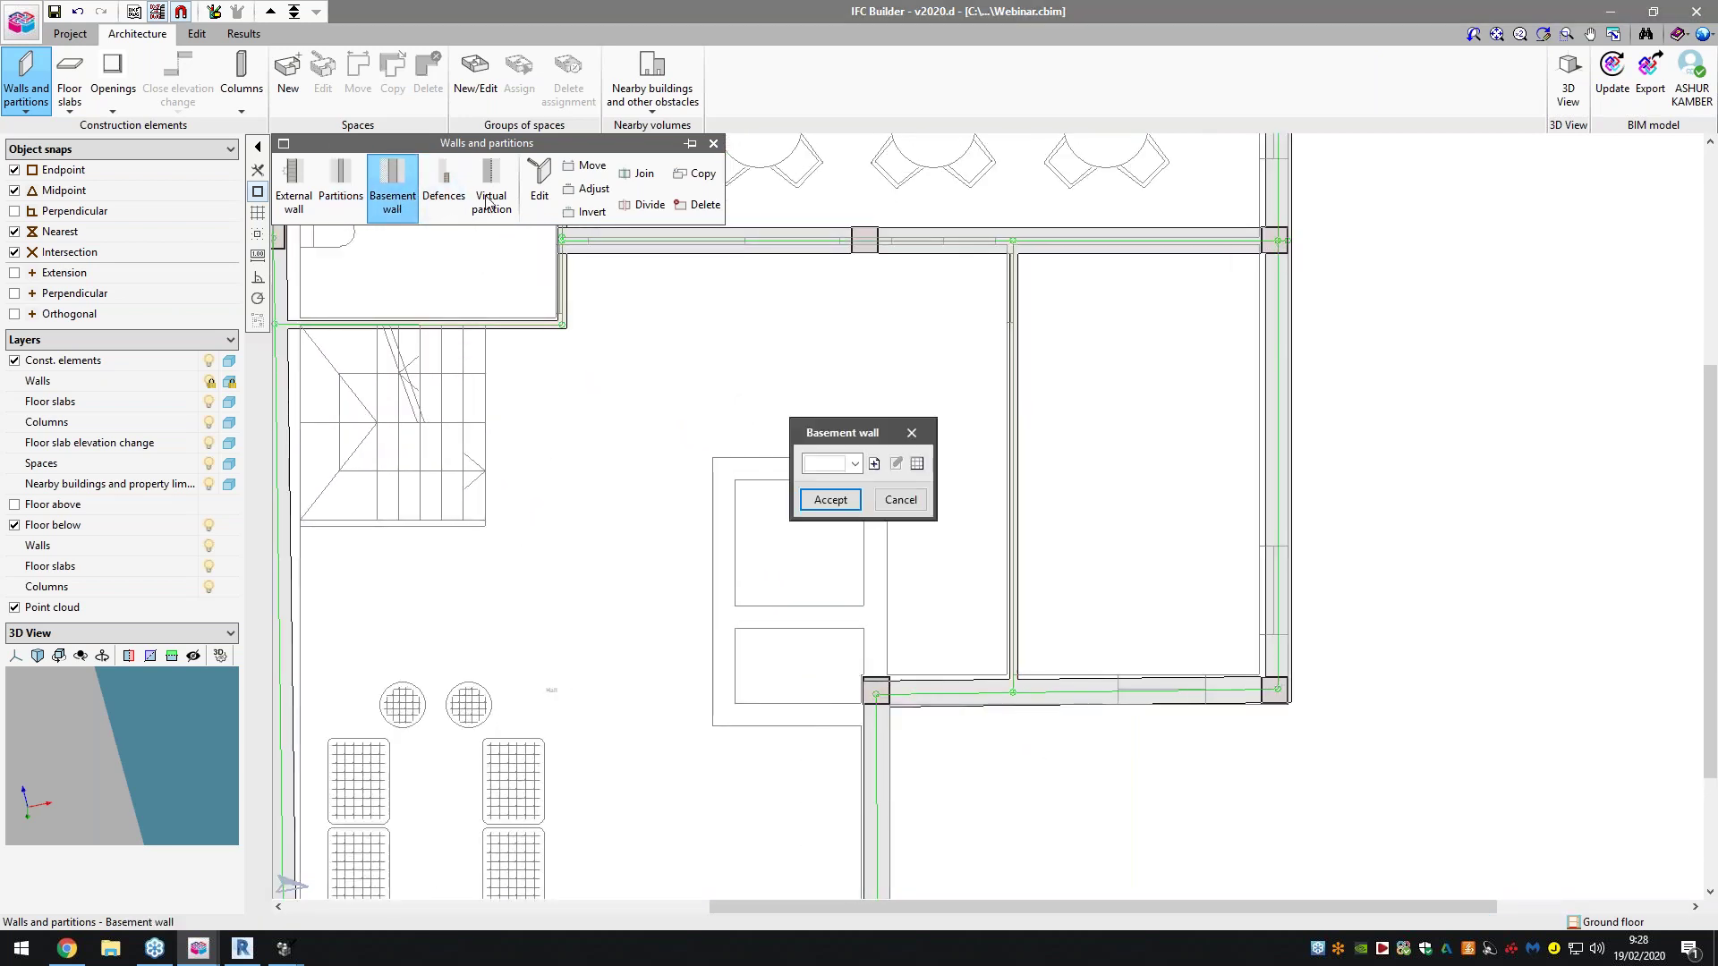
{"action": "left_click", "coordinate": [921, 436]}
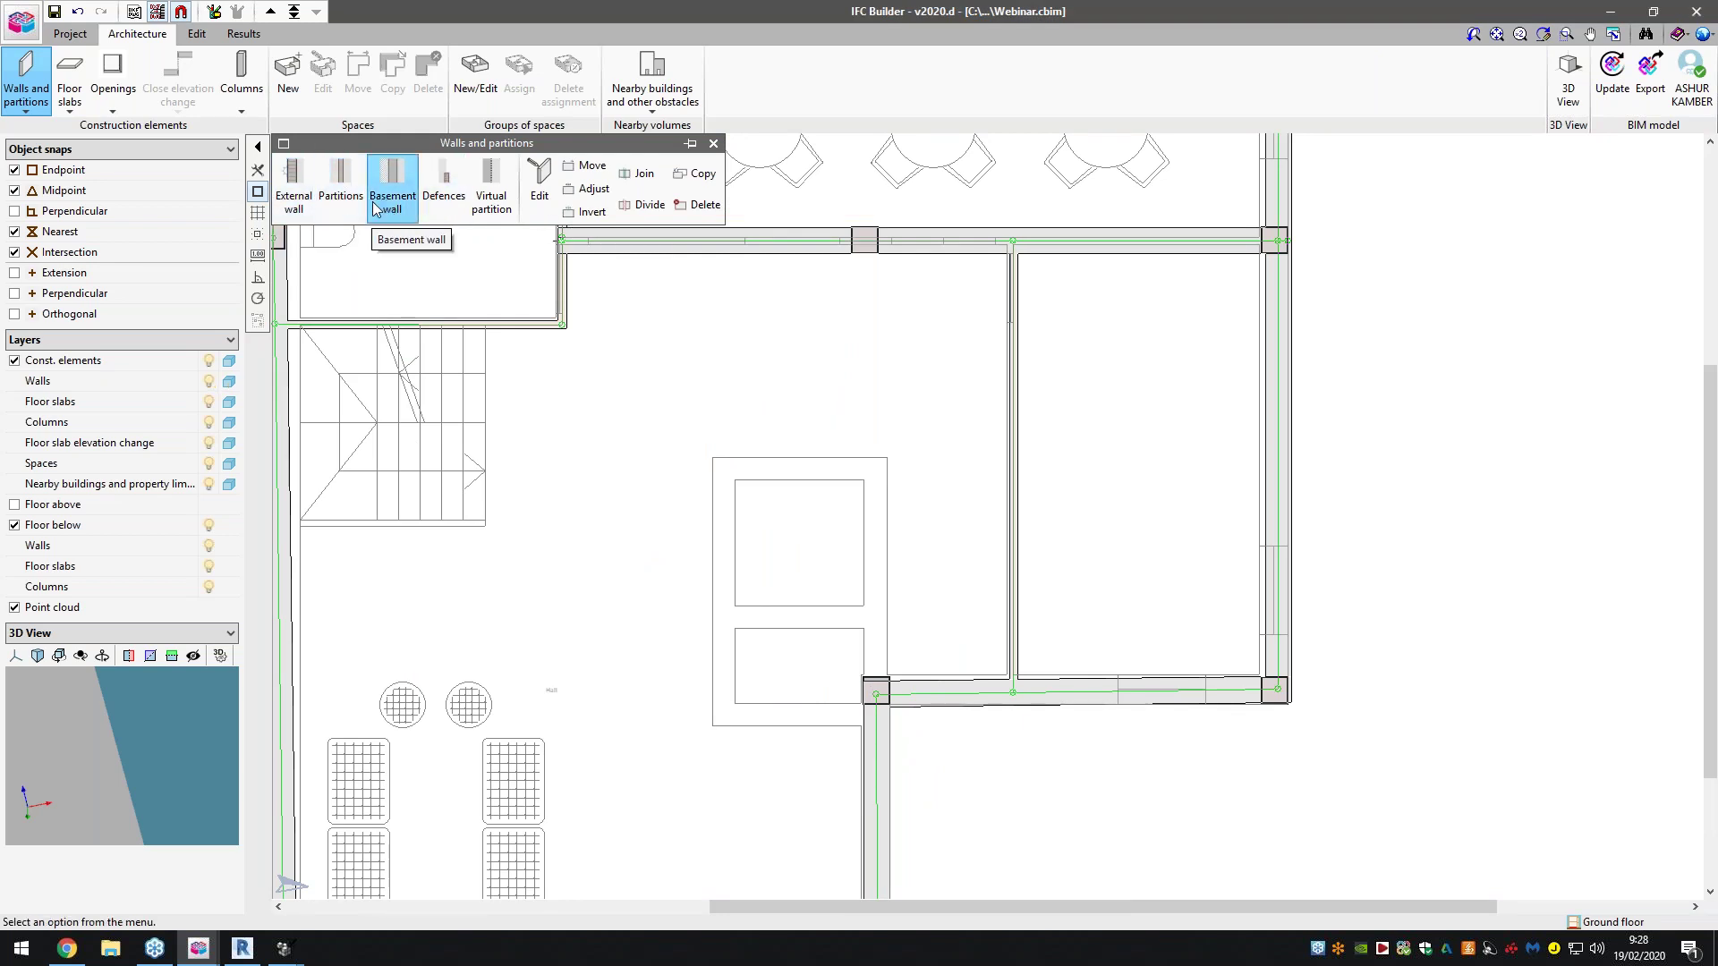
{"action": "left_click", "coordinate": [293, 189]}
{"action": "left_click", "coordinate": [884, 464]}
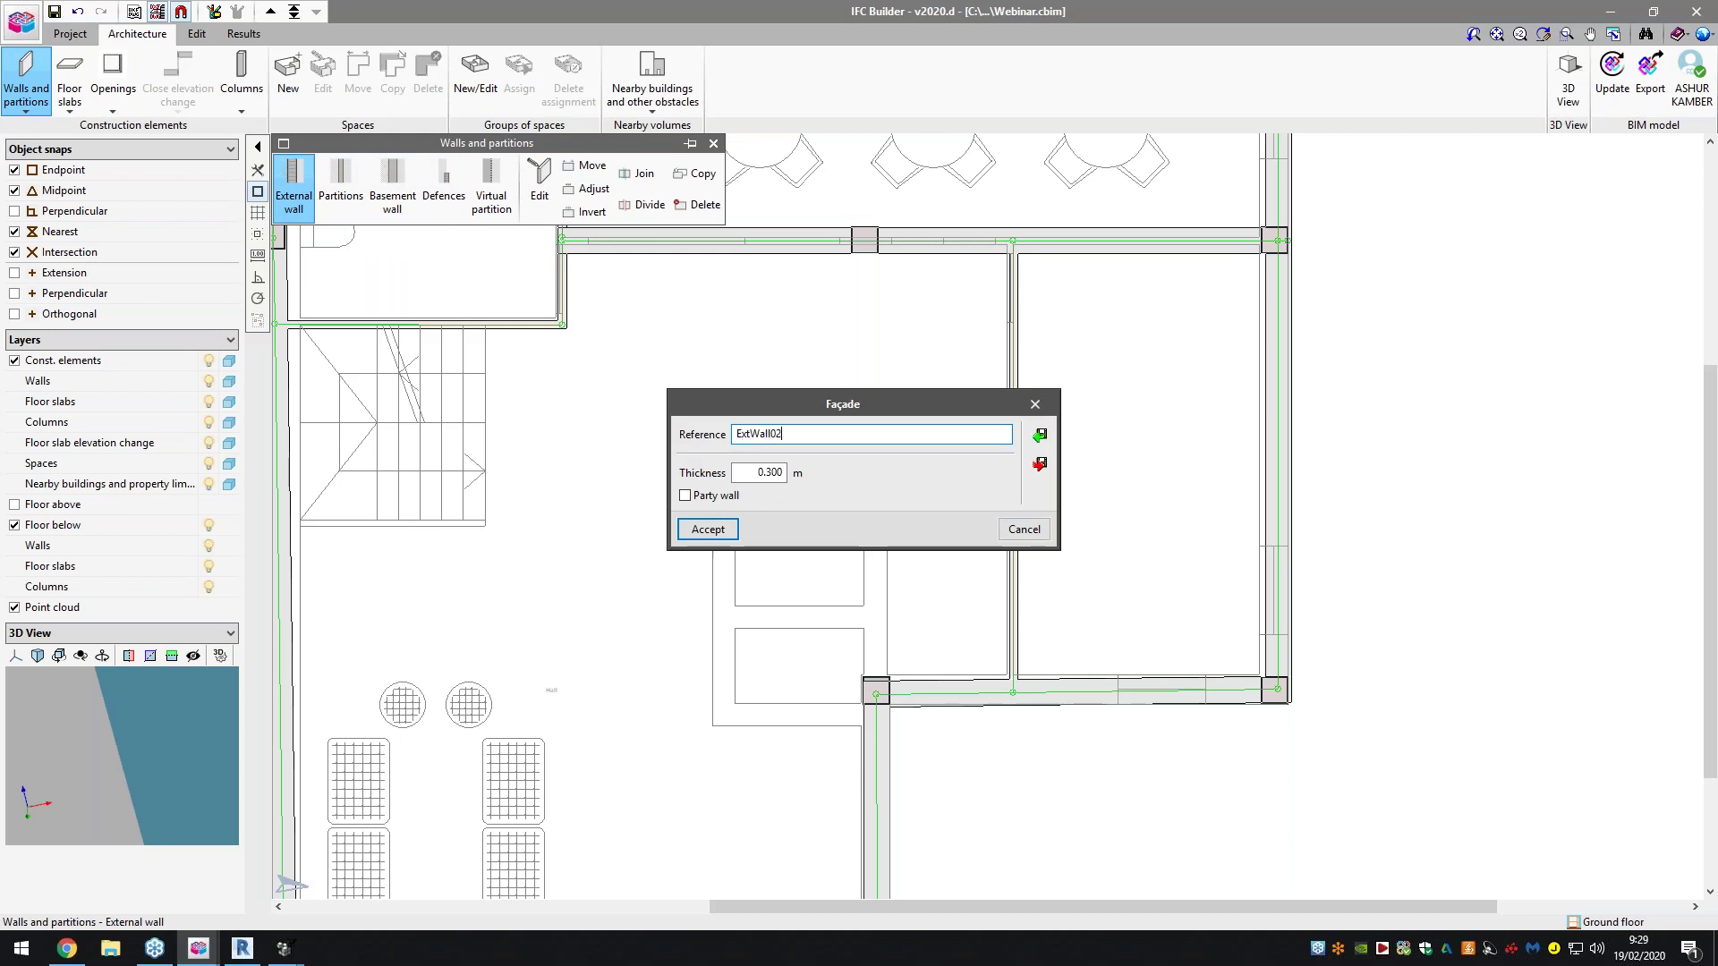
{"action": "type", "text": "0."}
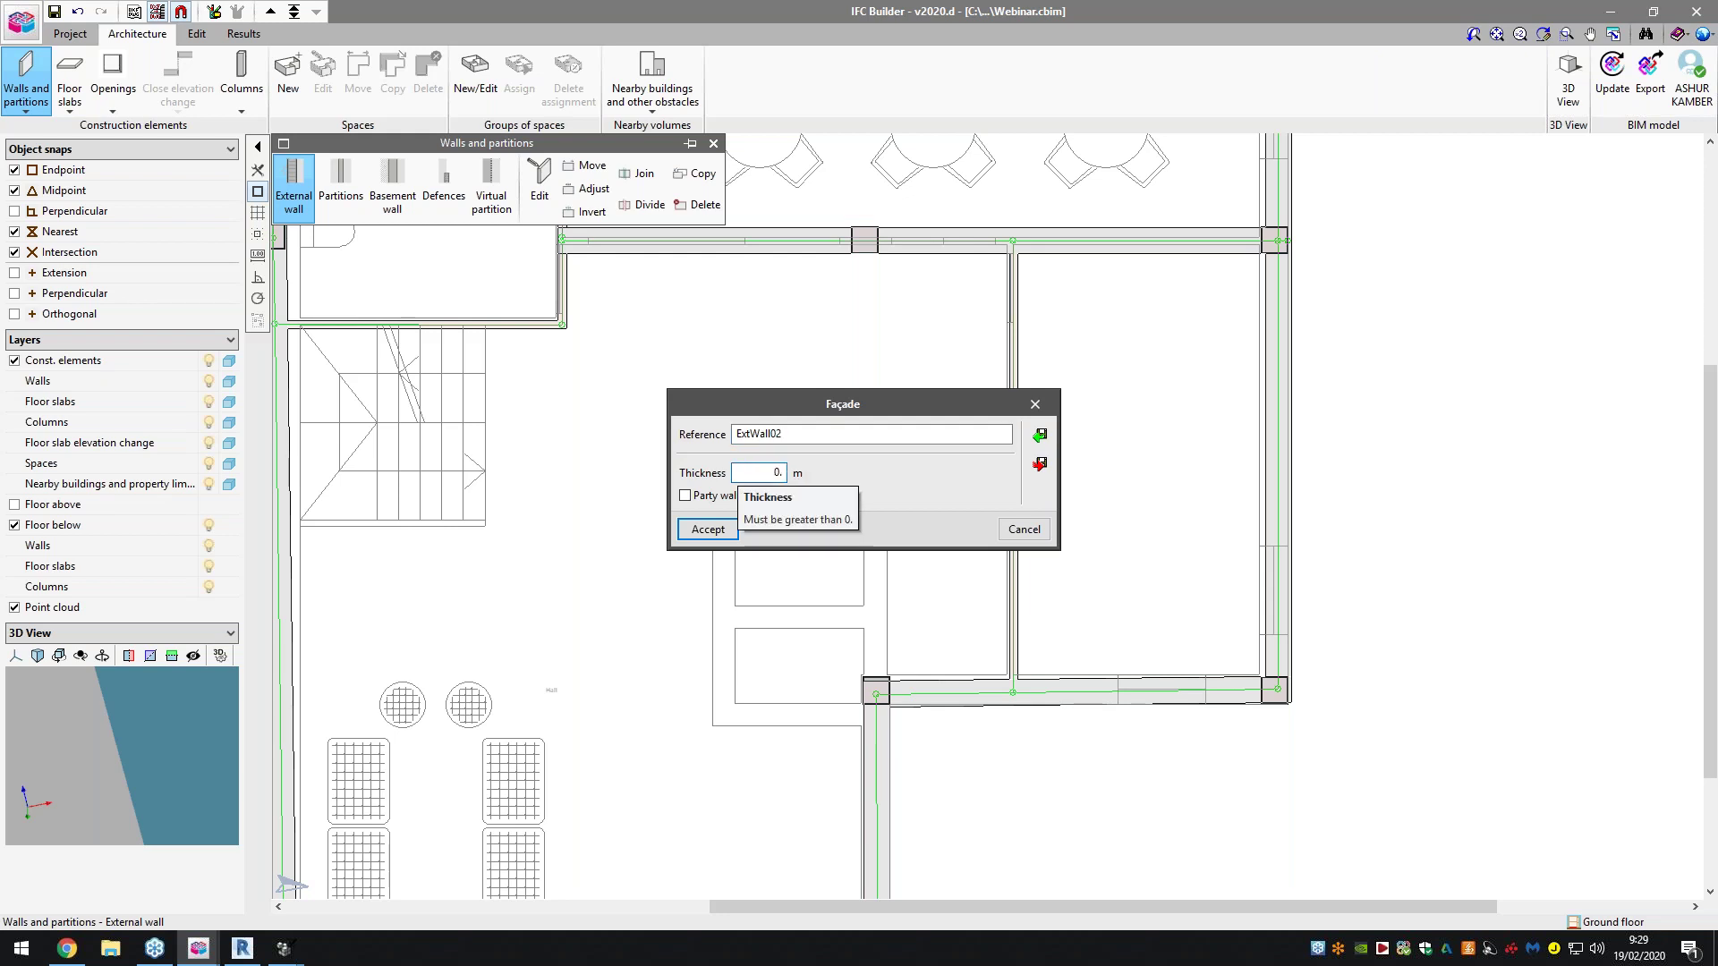
{"action": "left_click", "coordinate": [705, 530]}
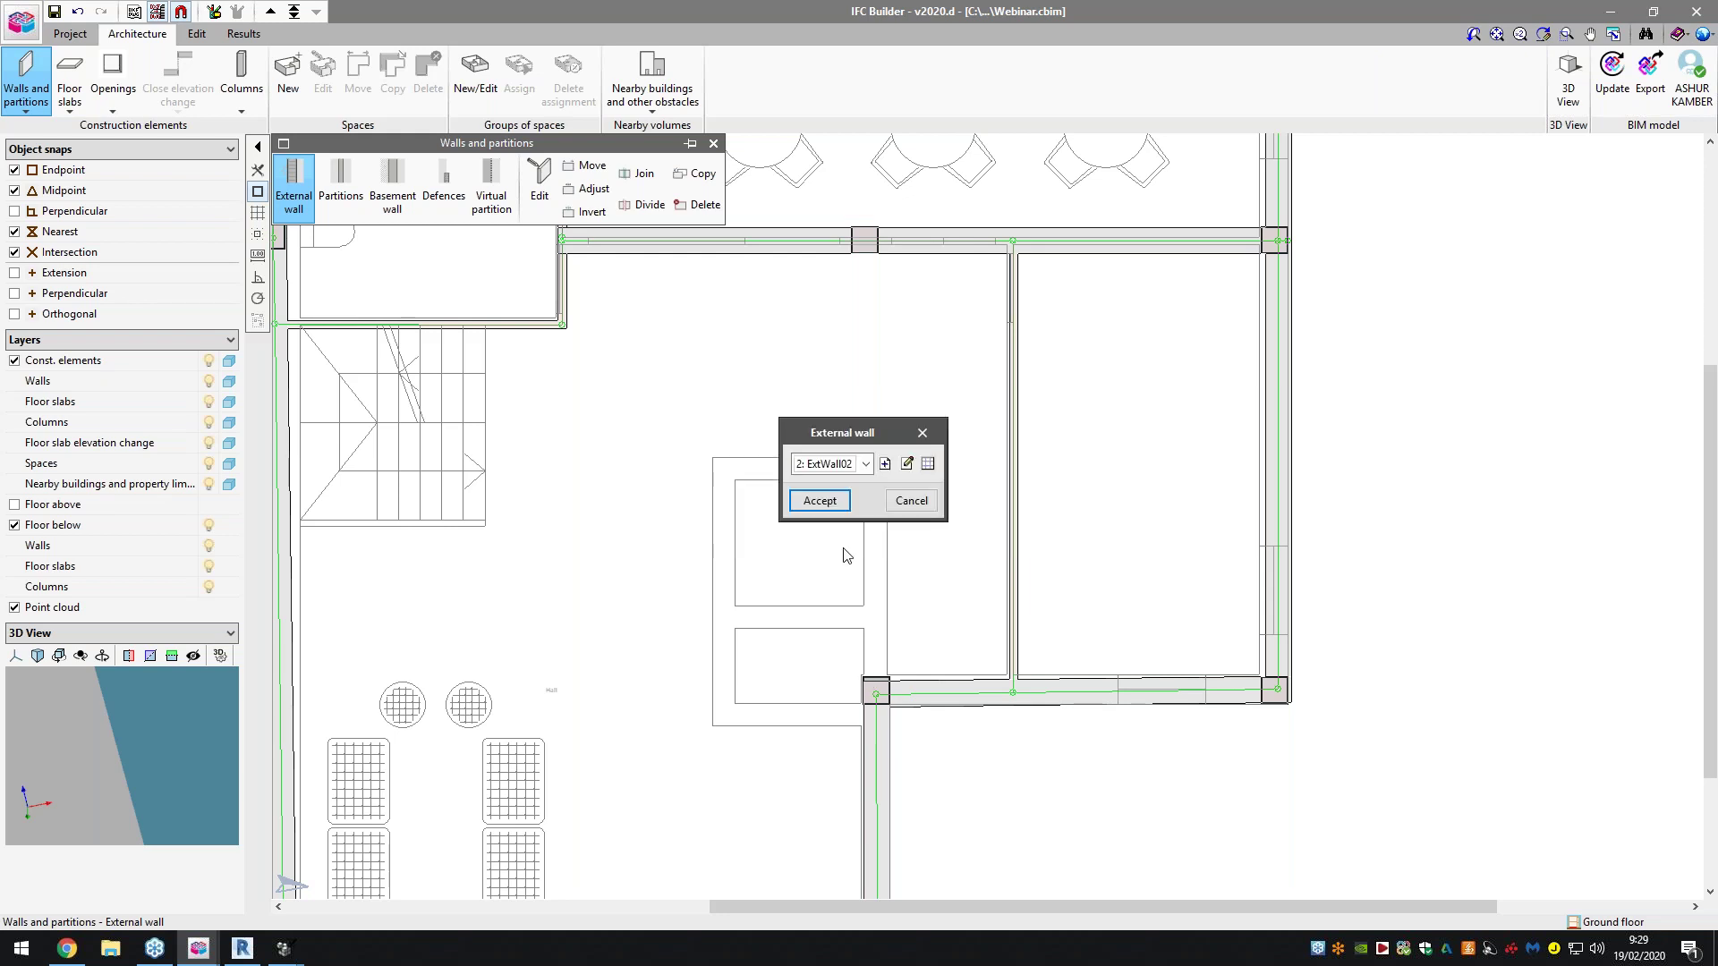
{"action": "left_click", "coordinate": [820, 501]}
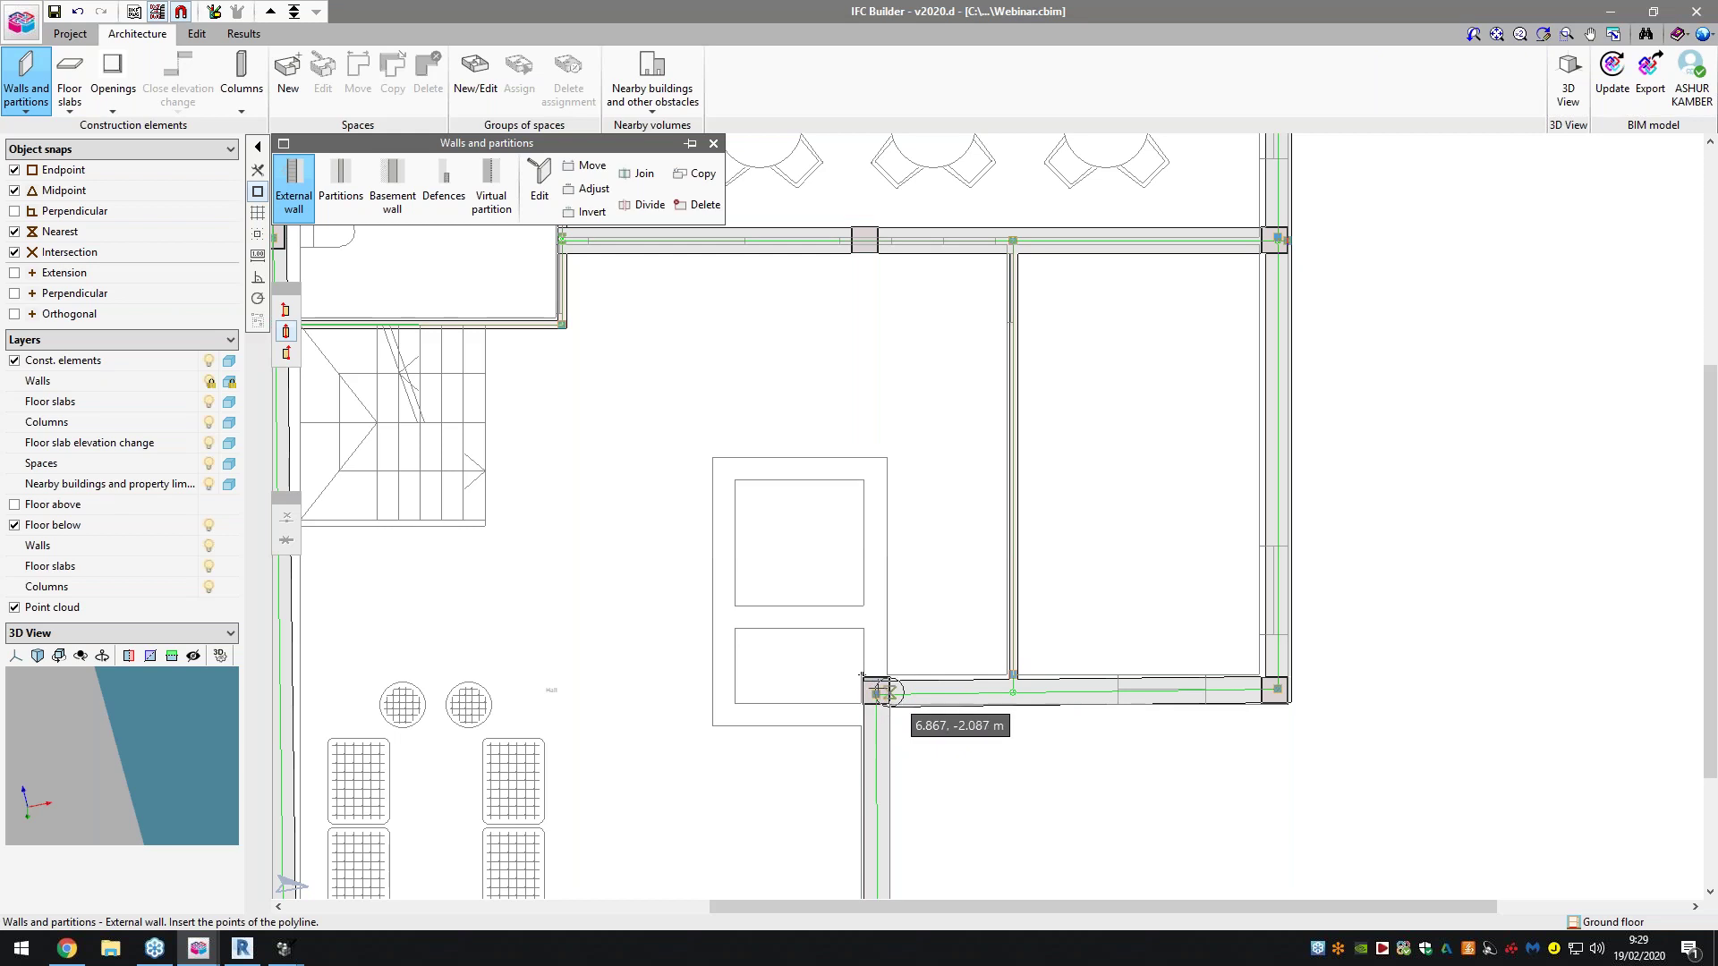
Draw a closed rectangular wall around the elevator shaft, starting at the existing wall corner
{"action": "scroll", "coordinate": [862, 685], "scroll_direction": "up", "scroll_amount": 3}
{"action": "left_click", "coordinate": [869, 690]}
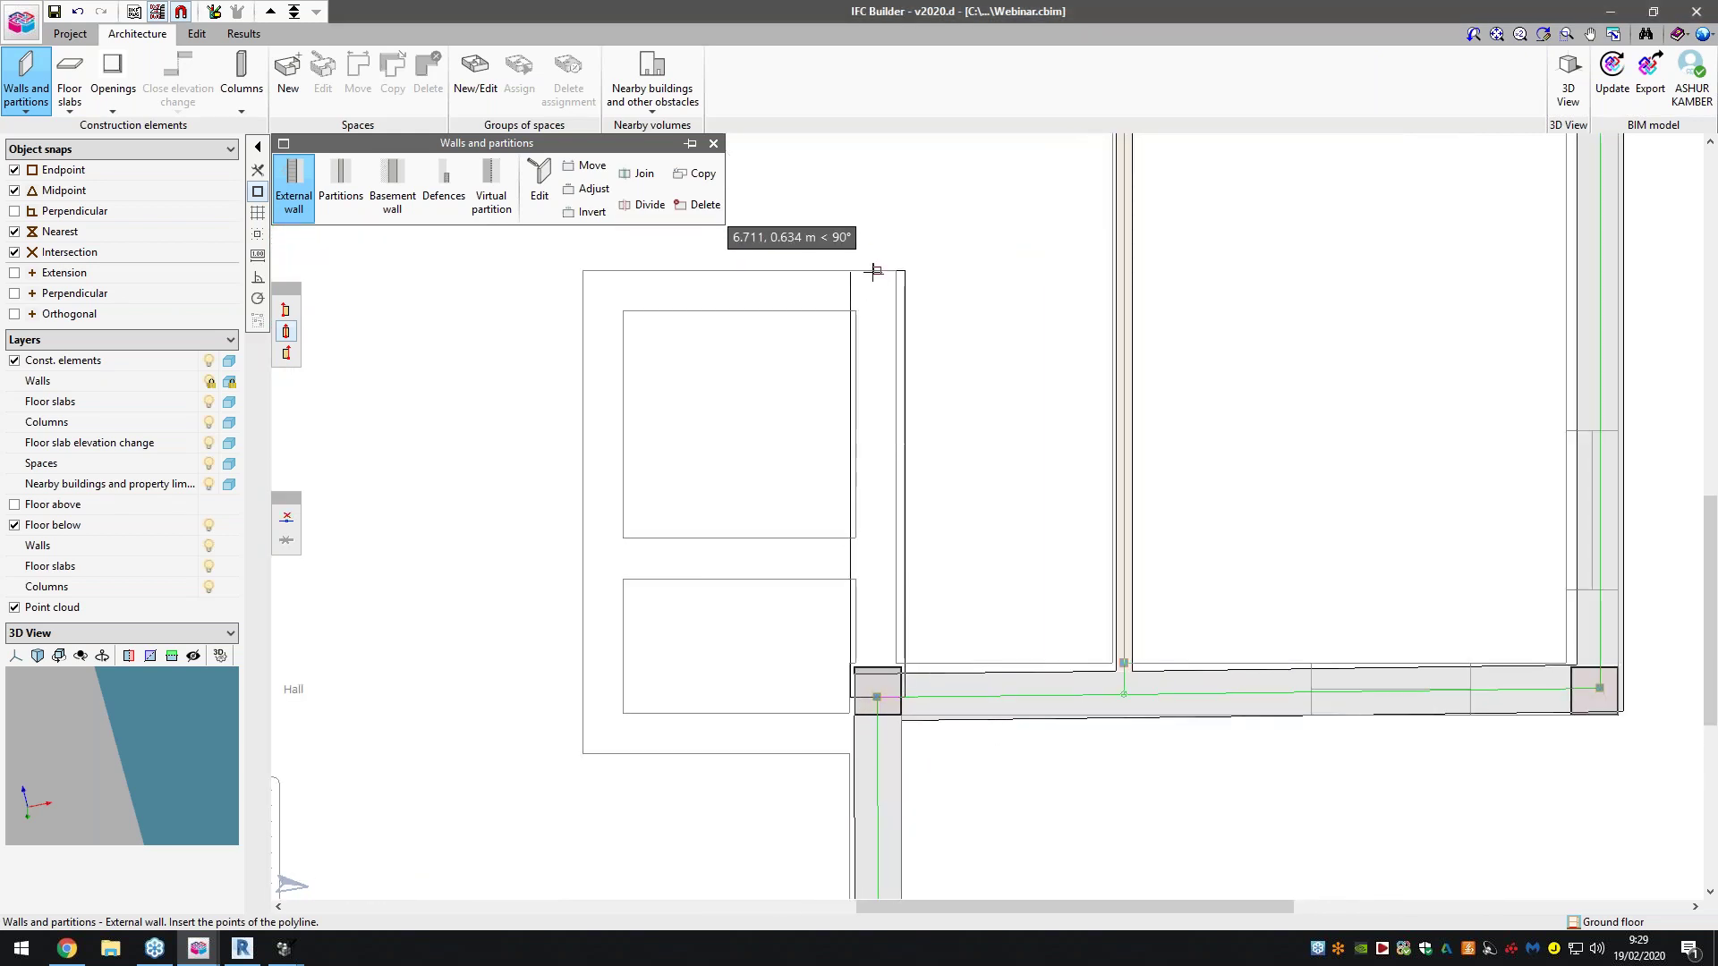
{"action": "left_click", "coordinate": [582, 269]}
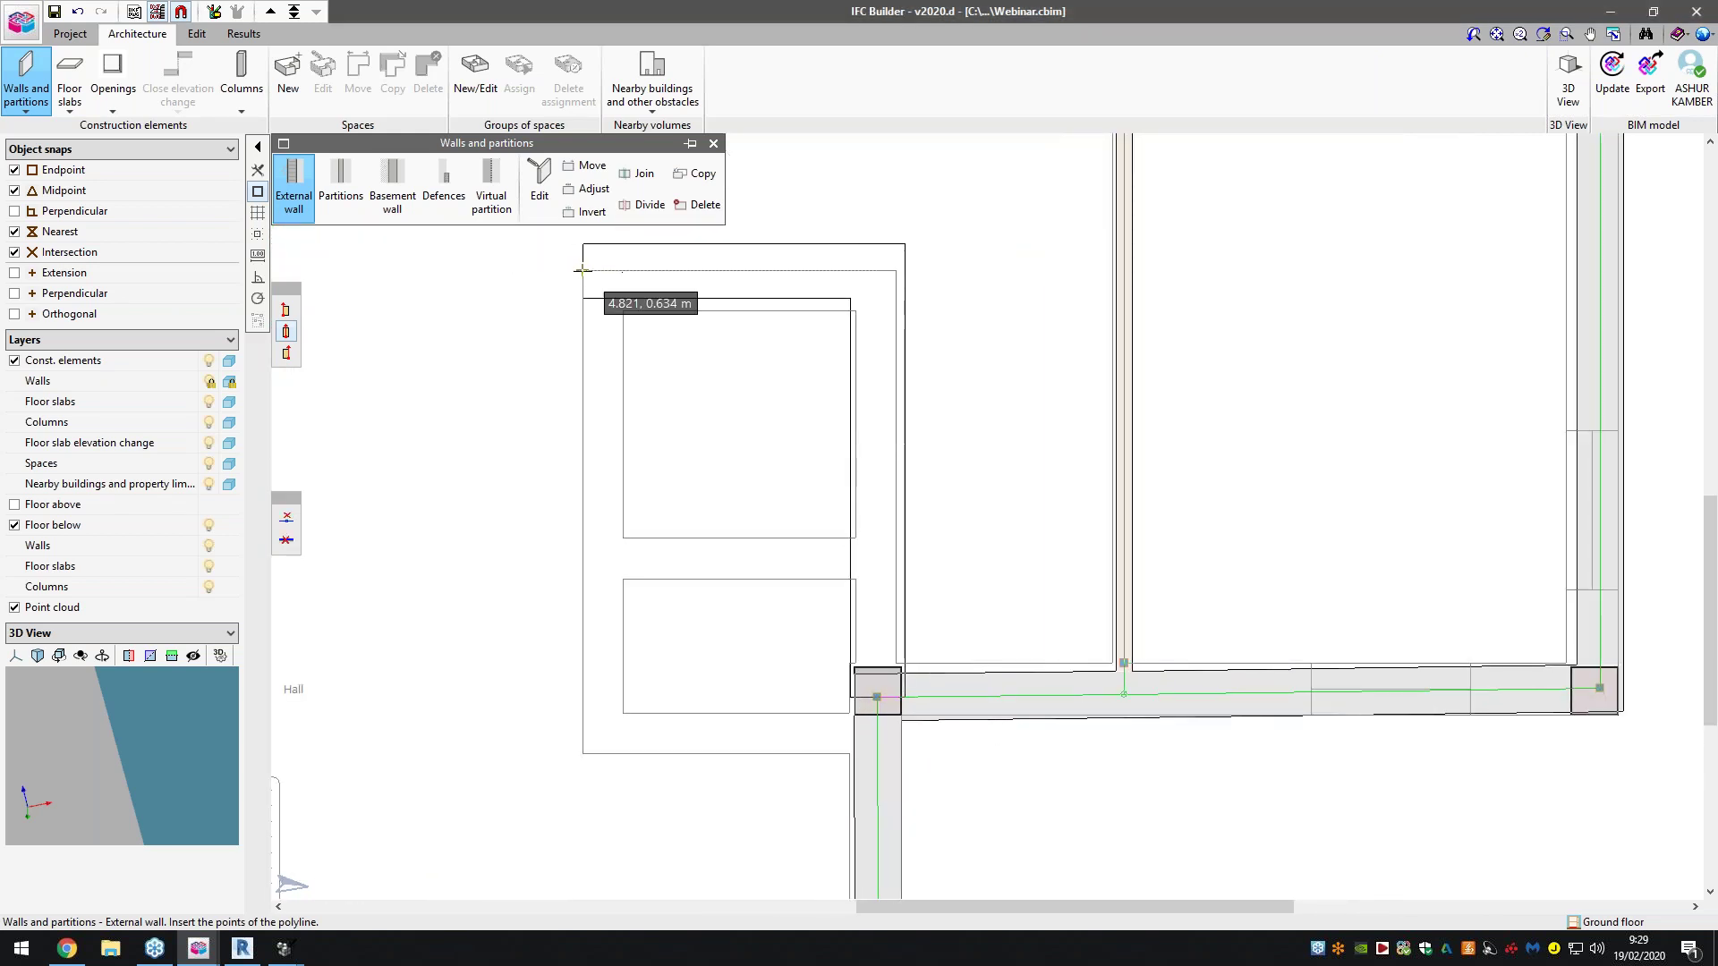
{"action": "left_click", "coordinate": [582, 753]}
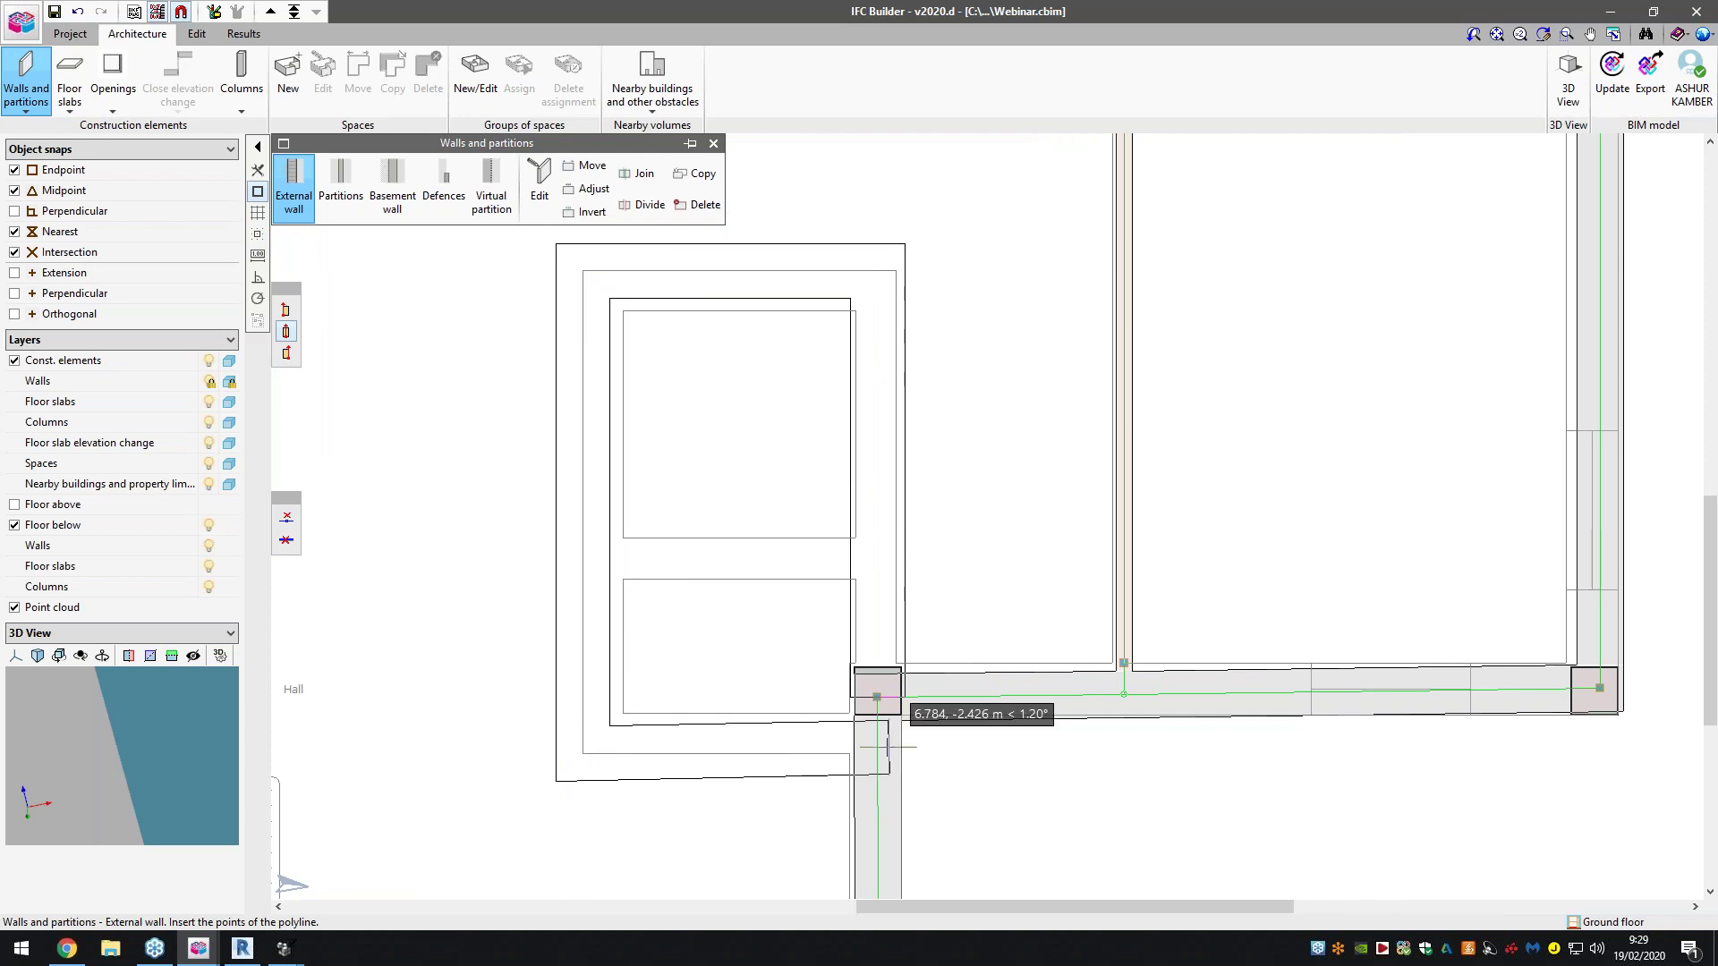
{"action": "left_click", "coordinate": [877, 753]}
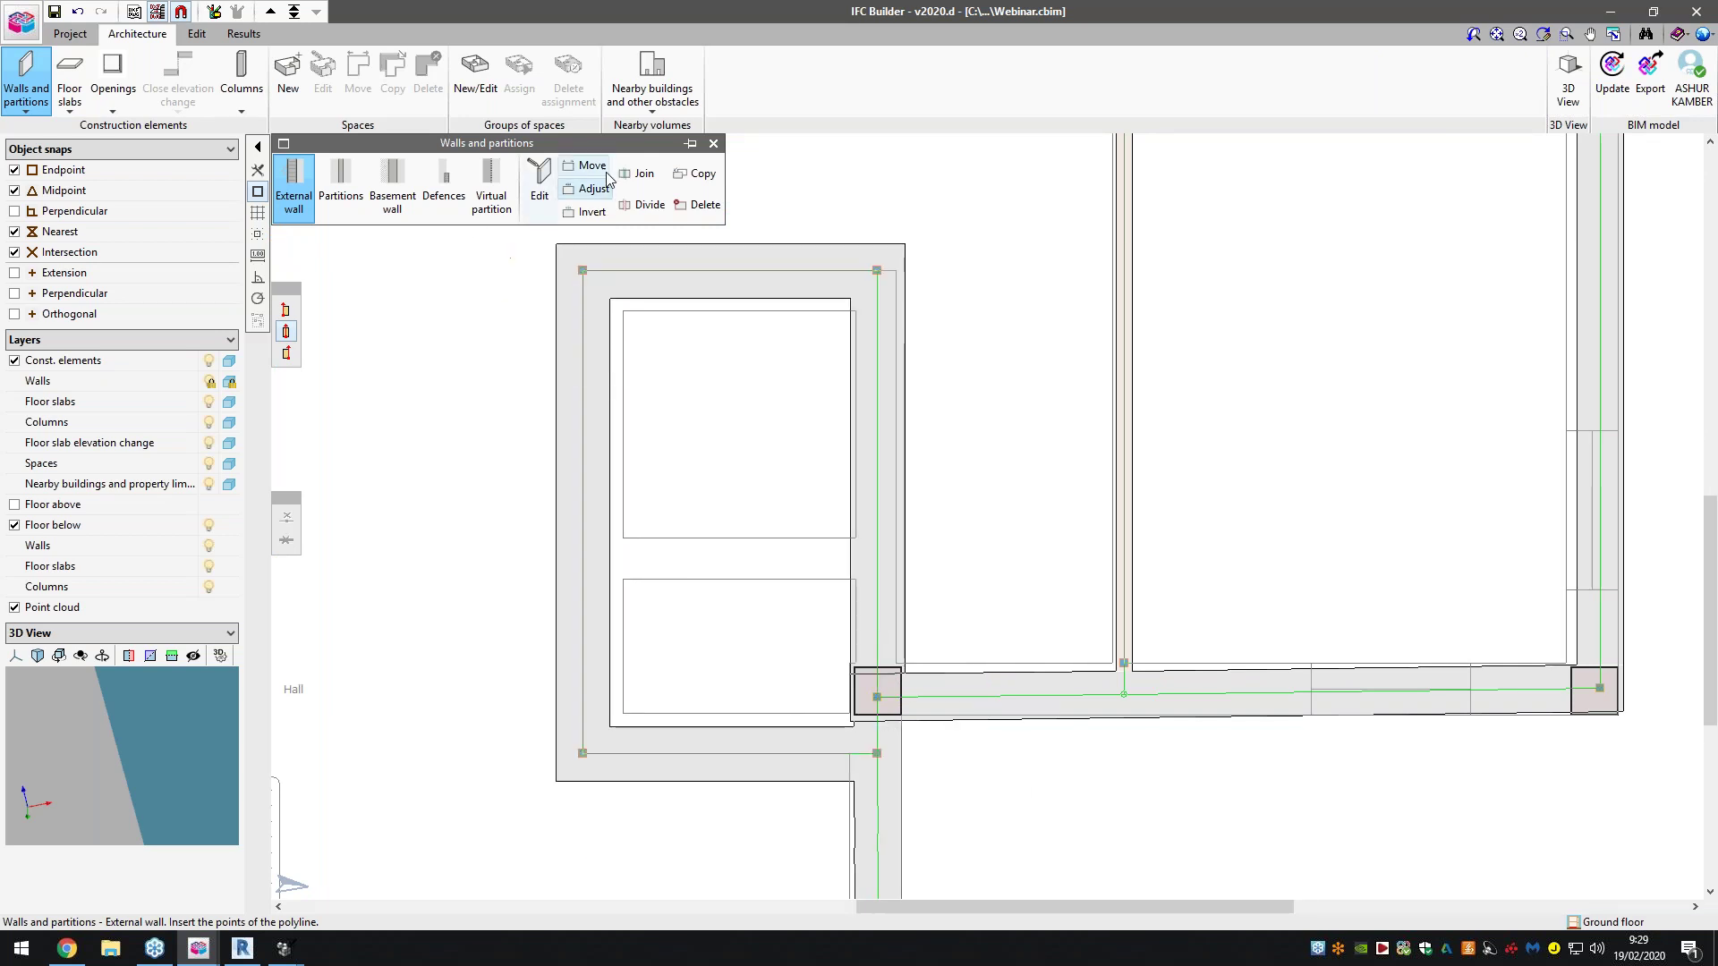
{"action": "scroll", "coordinate": [616, 331], "scroll_direction": "down", "scroll_amount": 1}
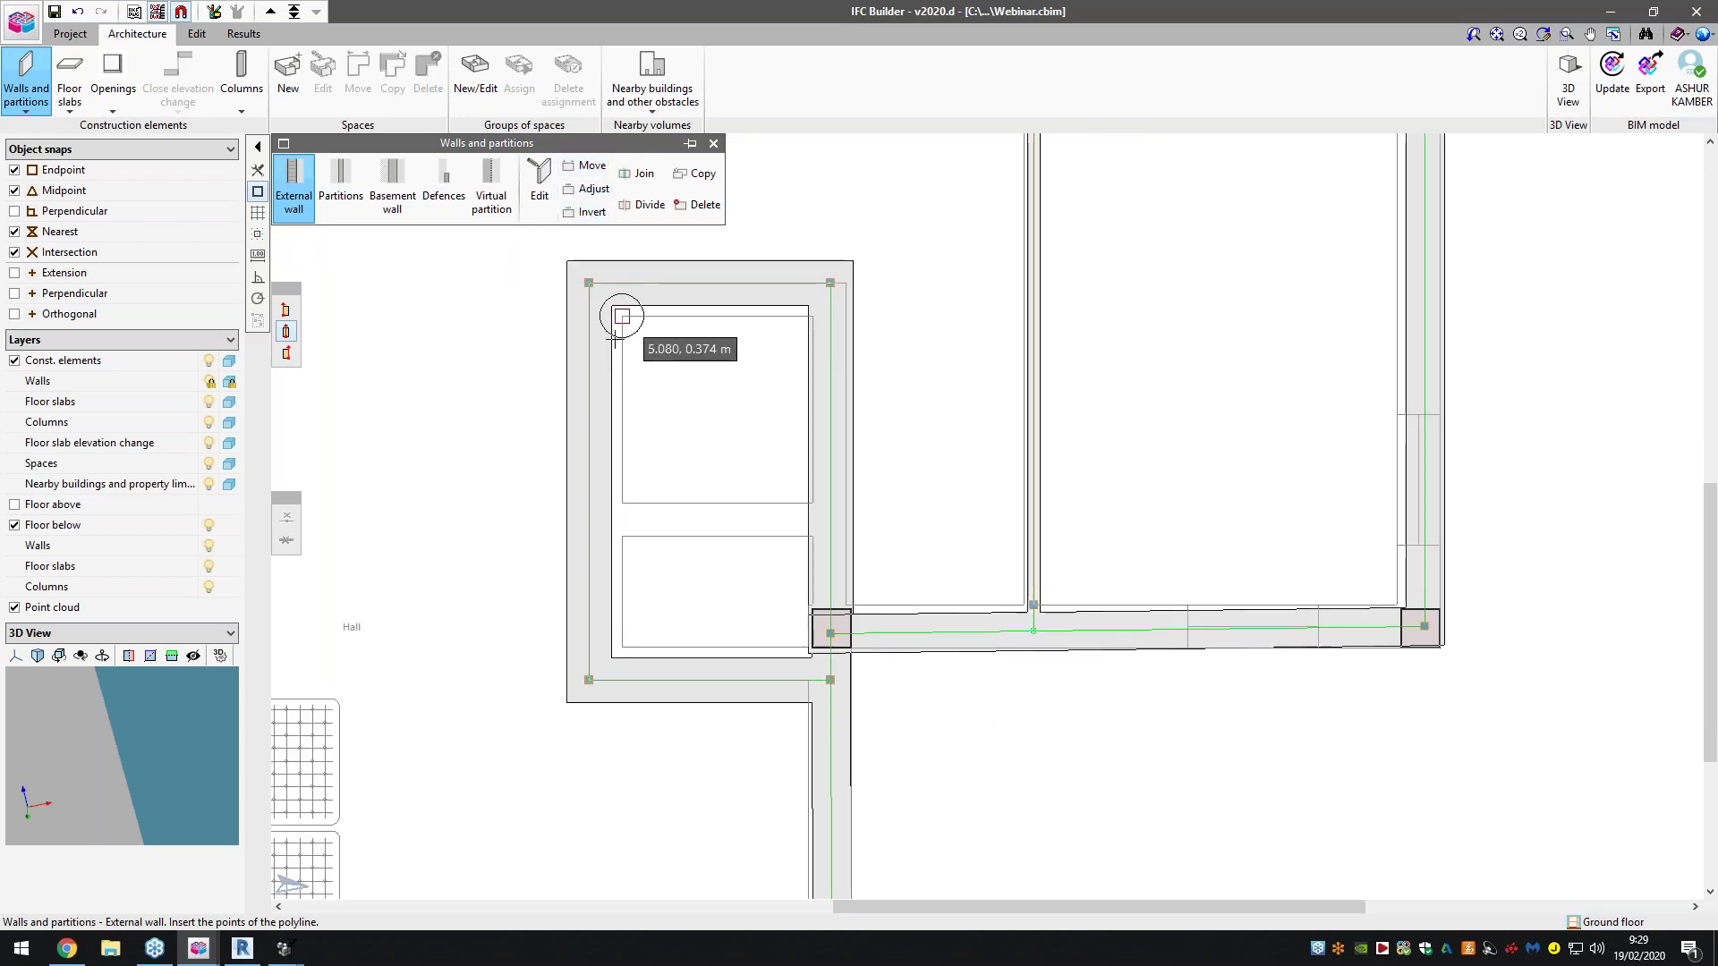
Align the shaft walls' outer faces with the existing walls and close the walls and partitions tools
{"action": "left_click", "coordinate": [590, 189]}
{"action": "left_click", "coordinate": [684, 288]}
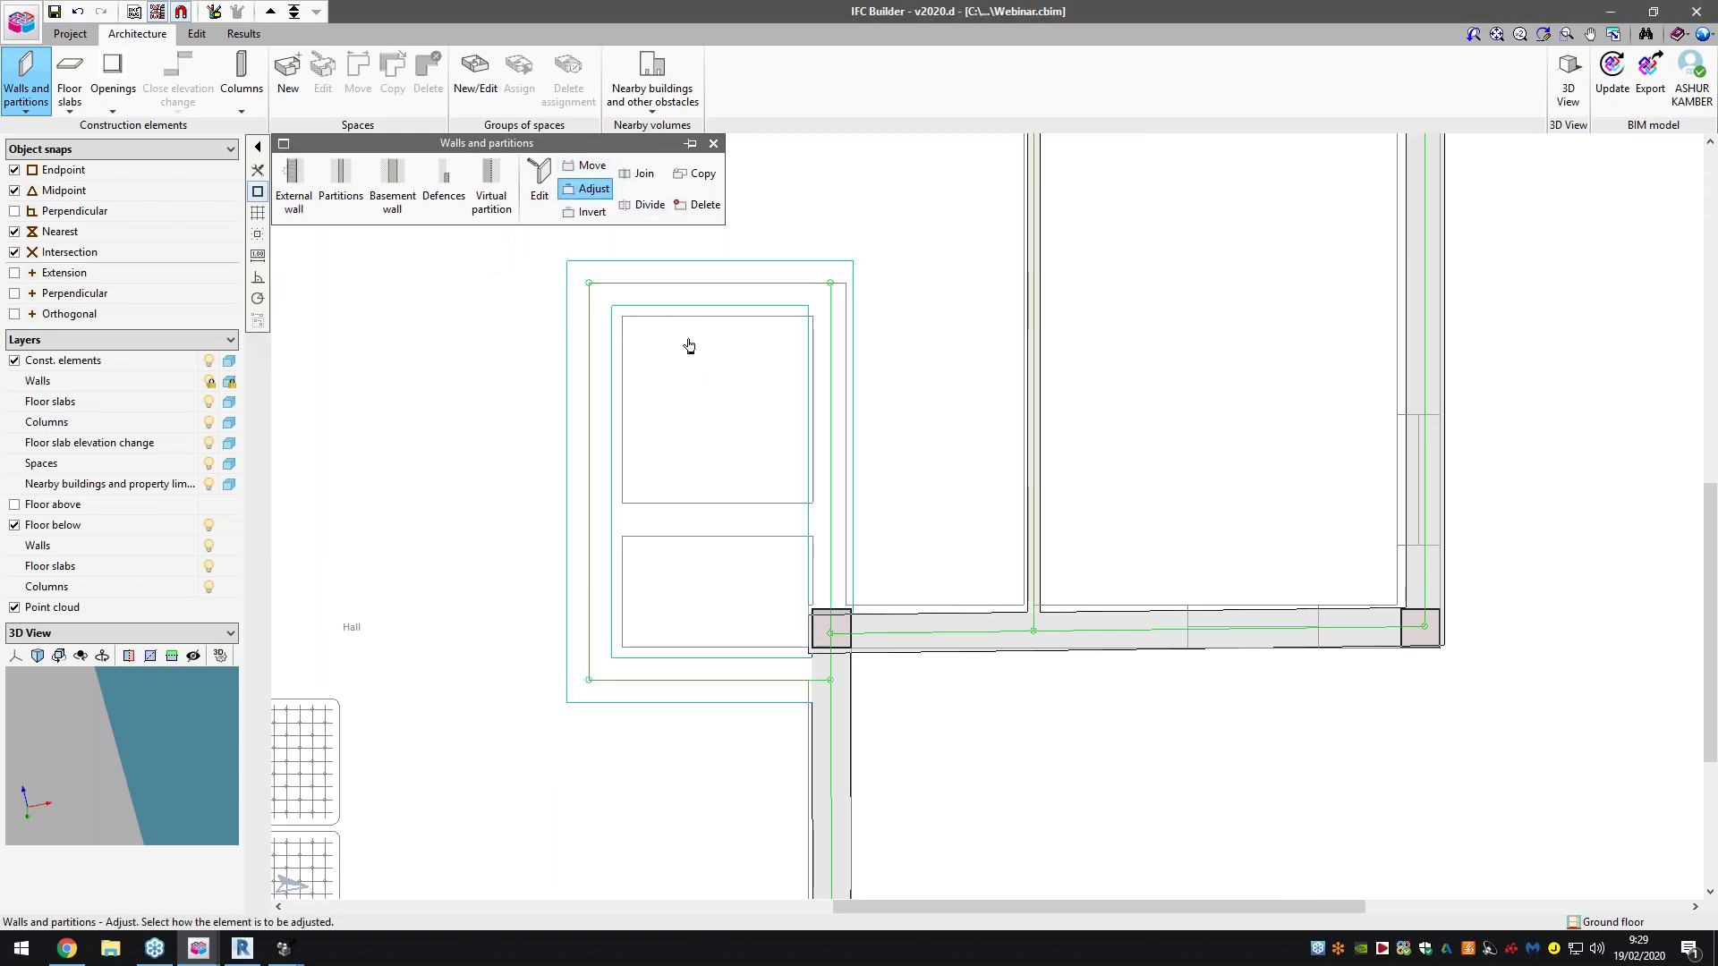
{"action": "scroll", "coordinate": [686, 507], "scroll_direction": "down", "scroll_amount": 3}
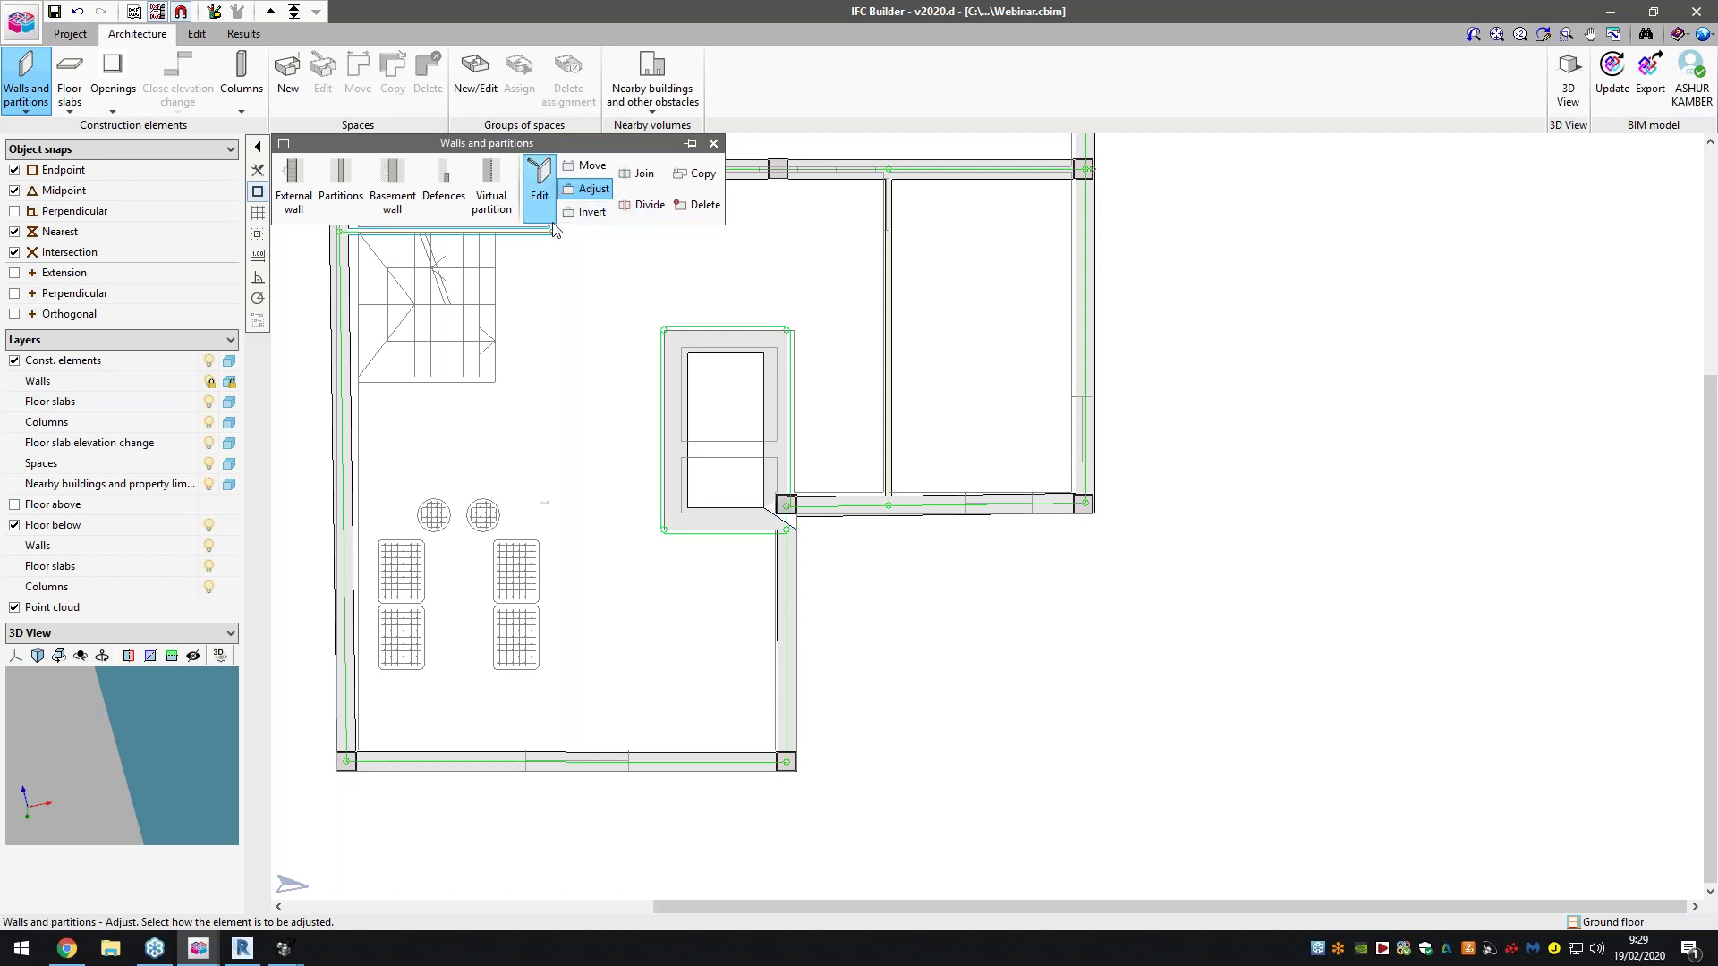
{"action": "scroll", "coordinate": [566, 511], "scroll_direction": "down", "scroll_amount": 5}
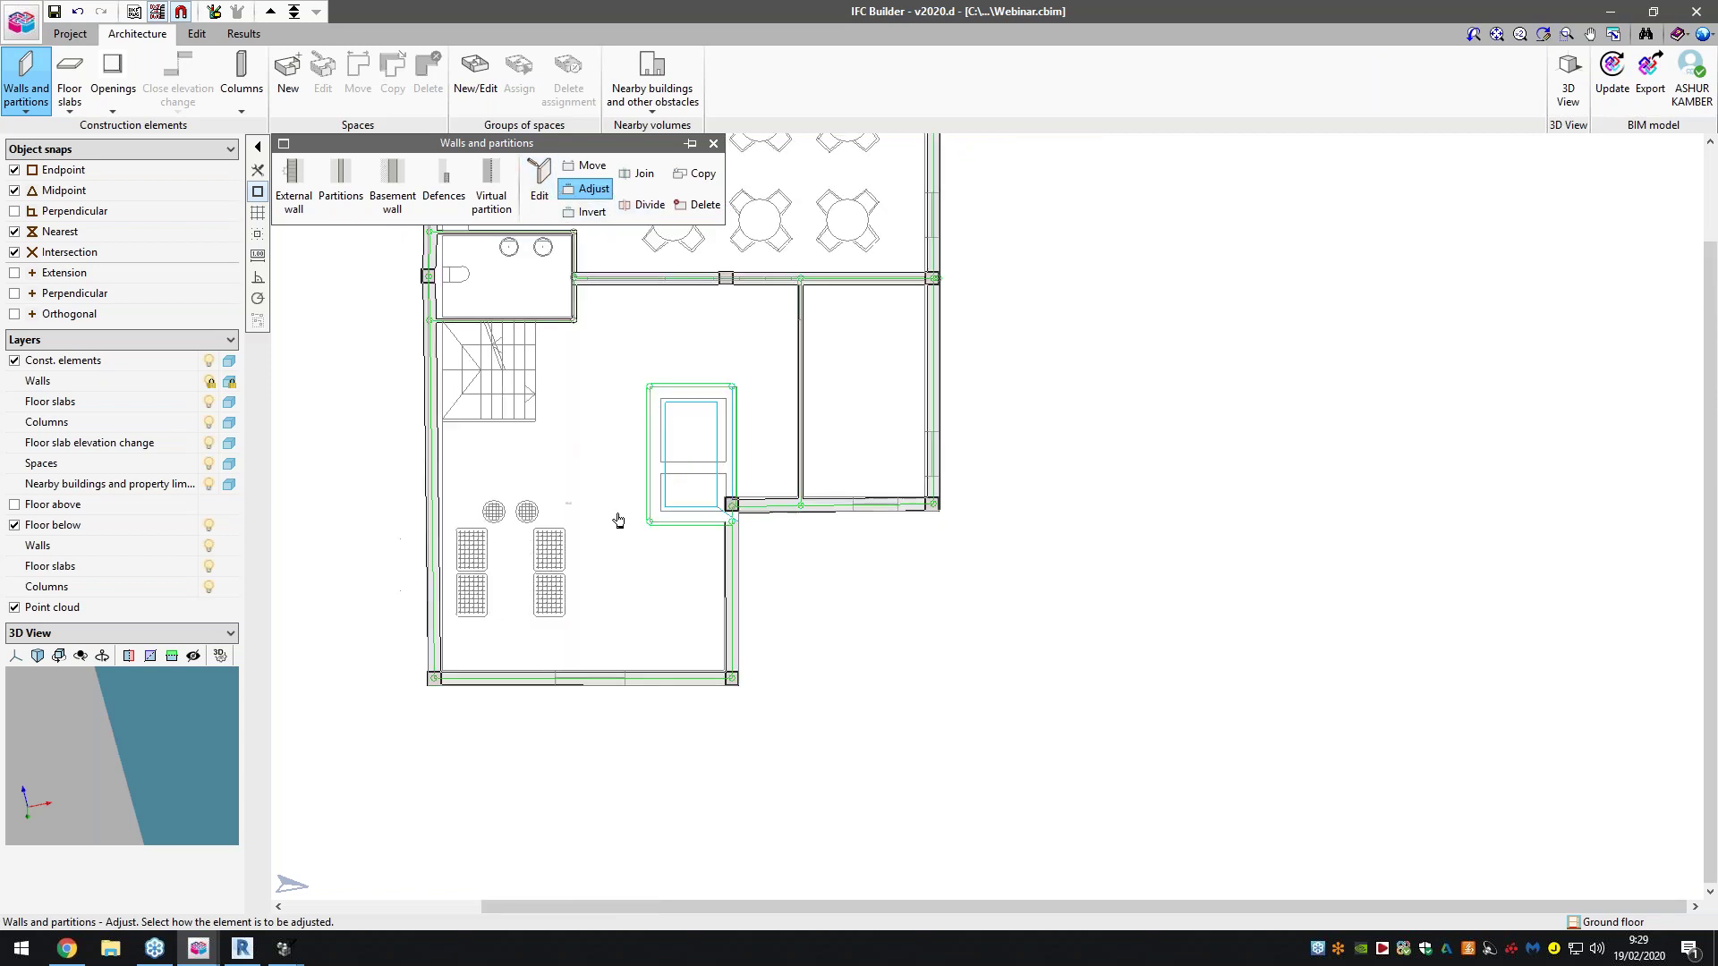
{"action": "scroll", "coordinate": [773, 404], "scroll_direction": "down", "scroll_amount": 2}
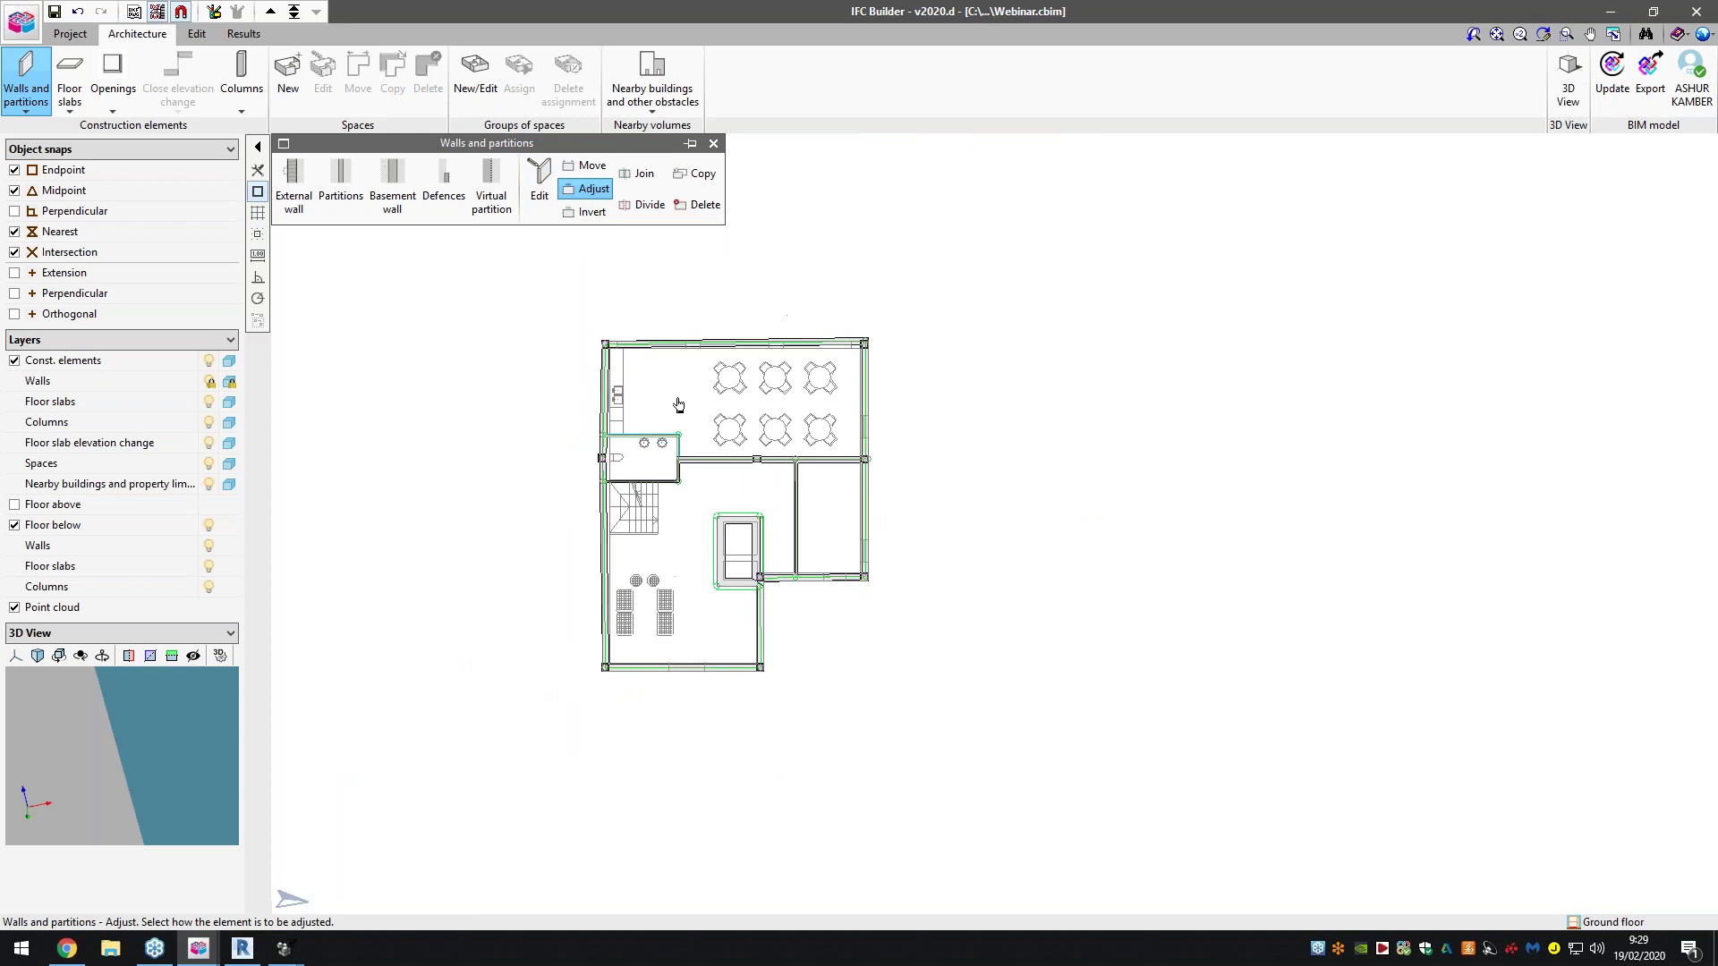
{"action": "scroll", "coordinate": [679, 403], "scroll_direction": "up", "scroll_amount": 2}
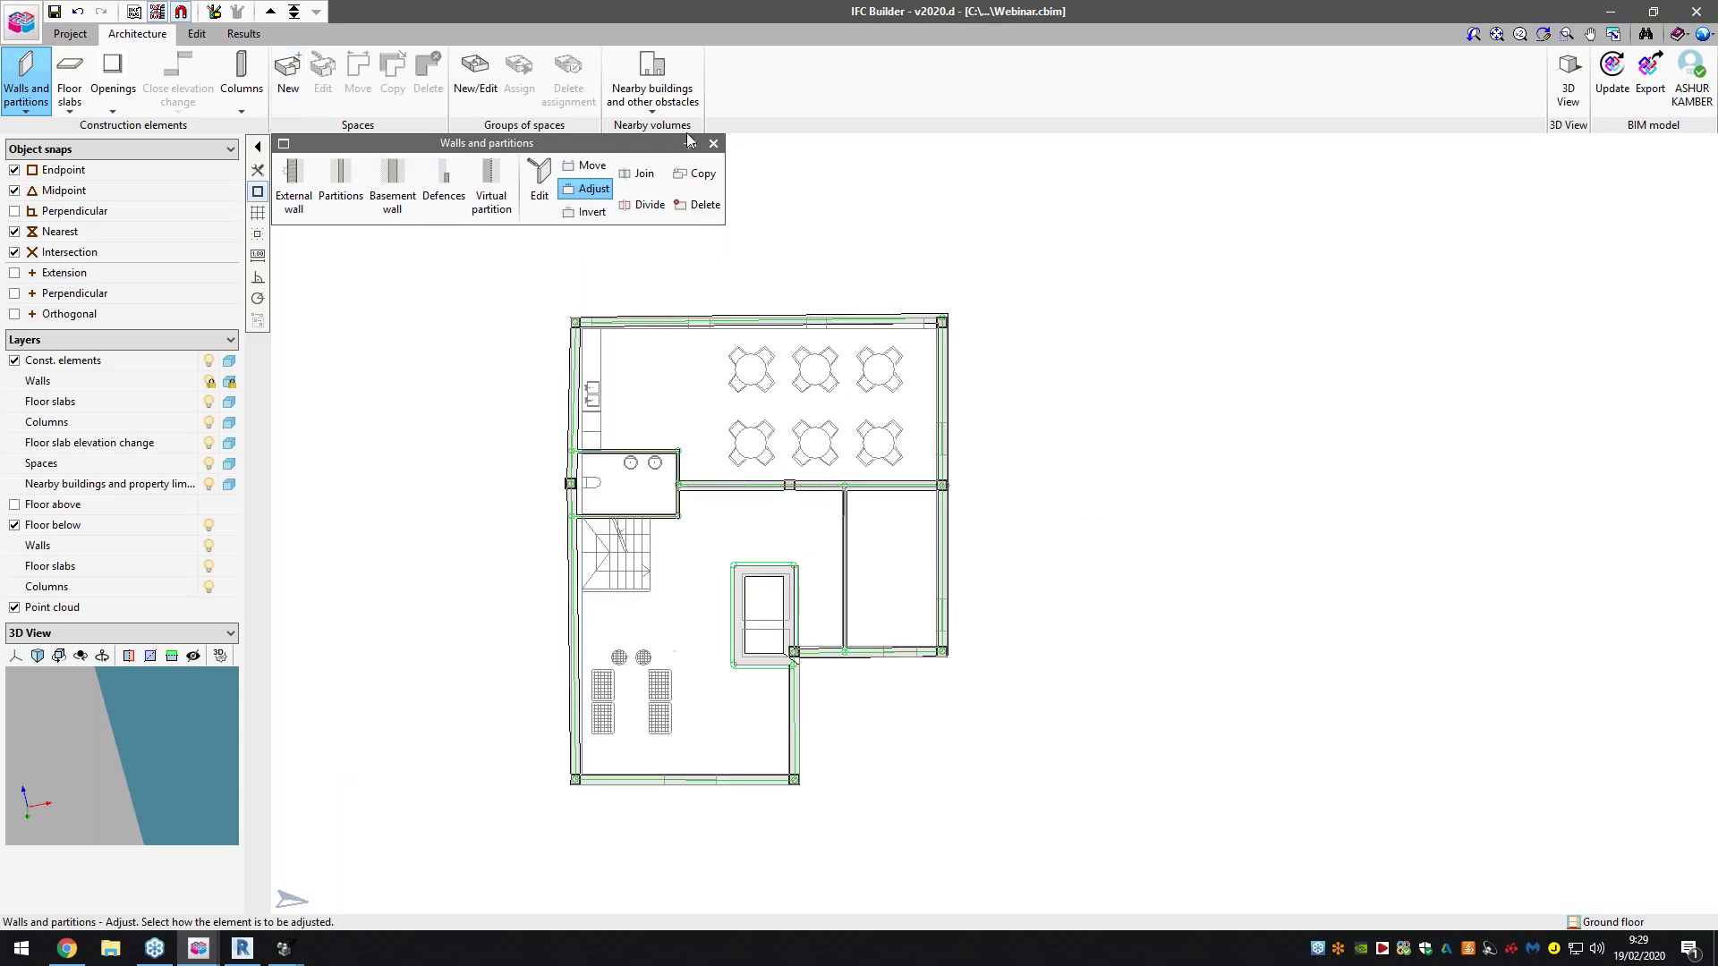
{"action": "left_click", "coordinate": [713, 143]}
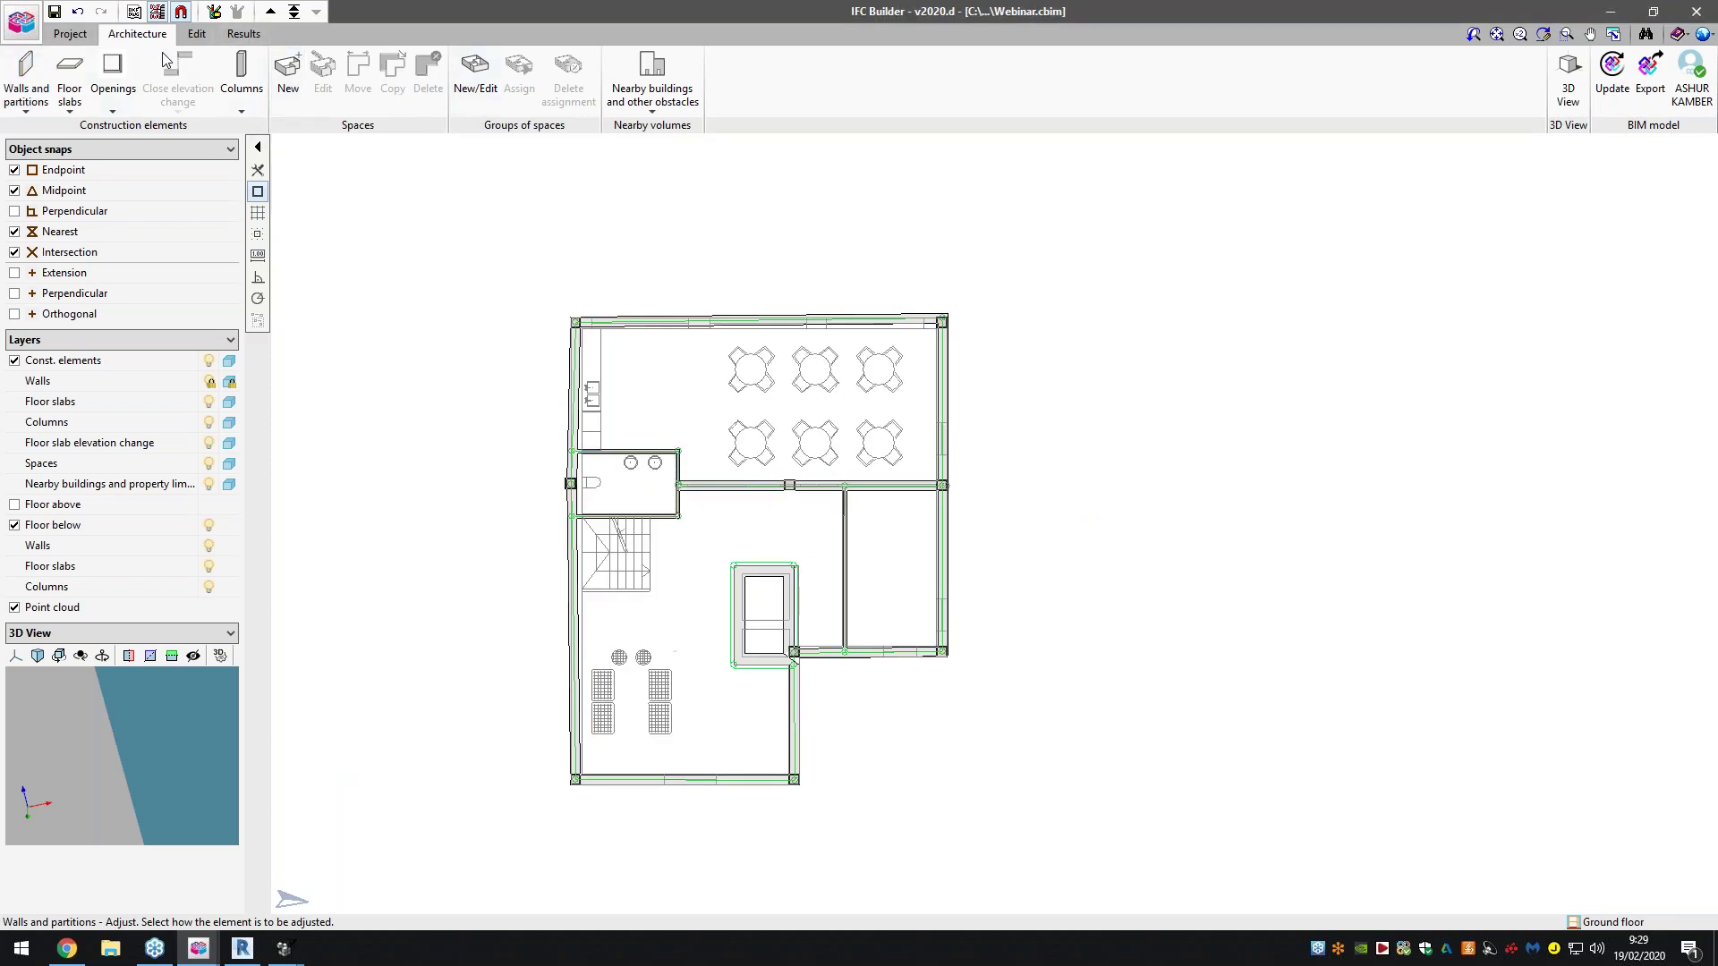
{"action": "left_click", "coordinate": [79, 36]}
{"action": "left_click", "coordinate": [137, 34]}
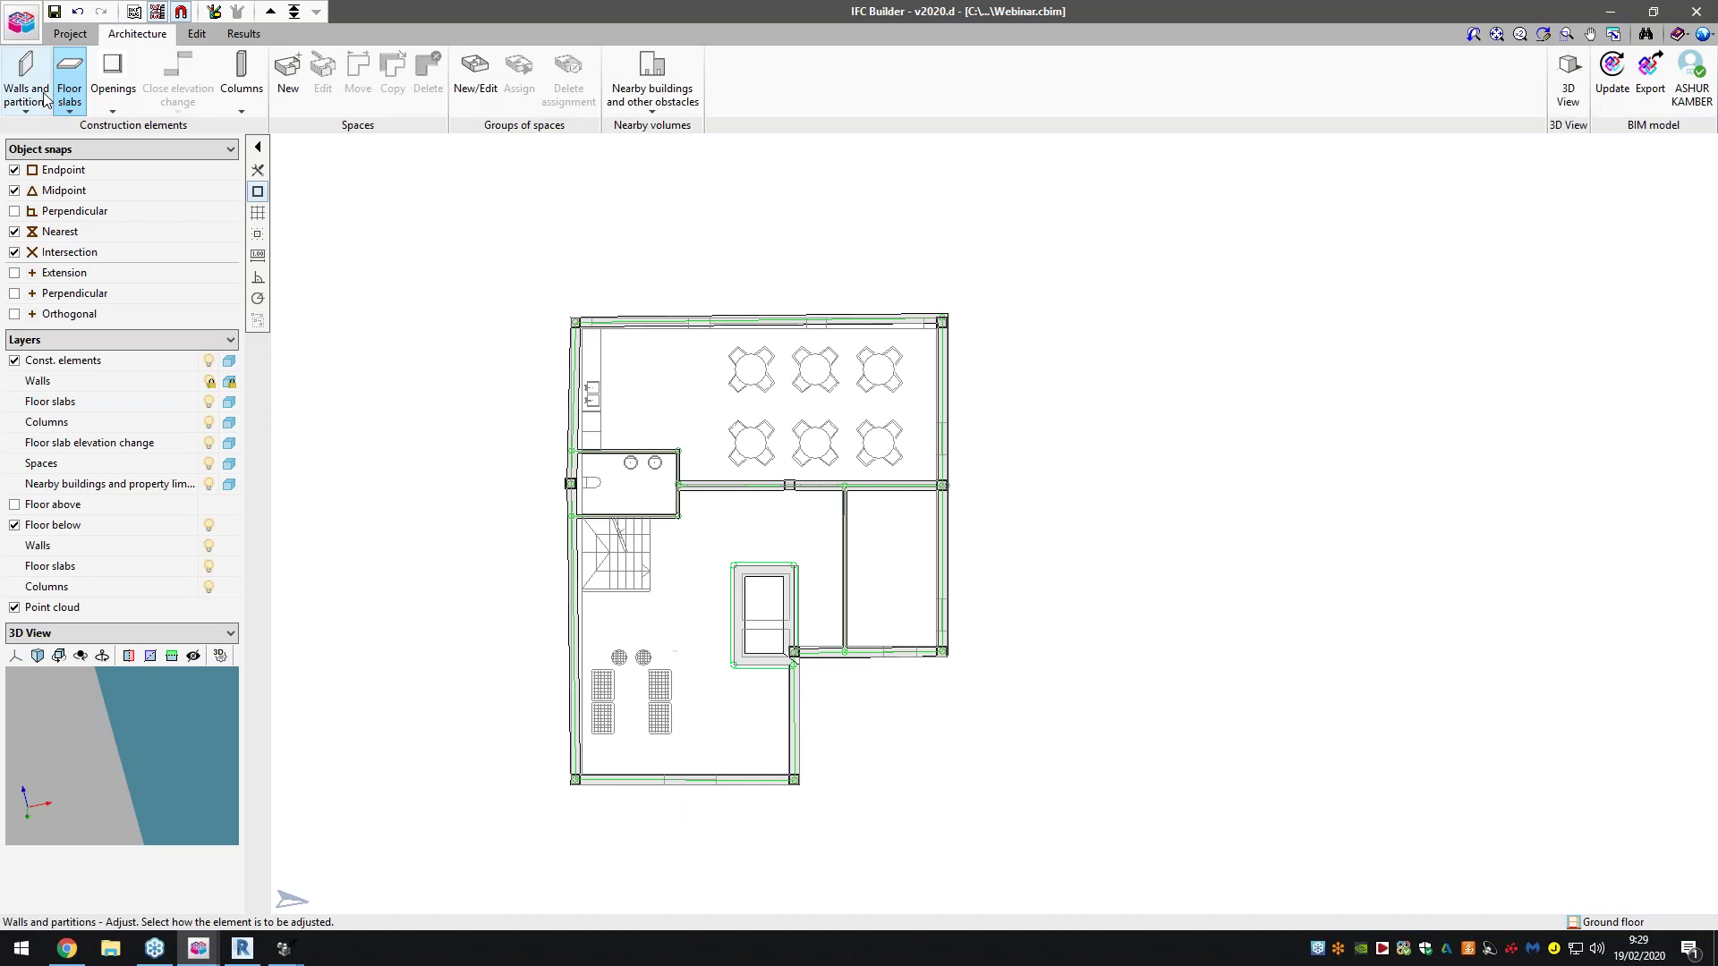
Create door type Door01 (0.800 × 2.030 m) and accept it for placement
{"action": "left_click", "coordinate": [114, 90]}
{"action": "left_click", "coordinate": [285, 194]}
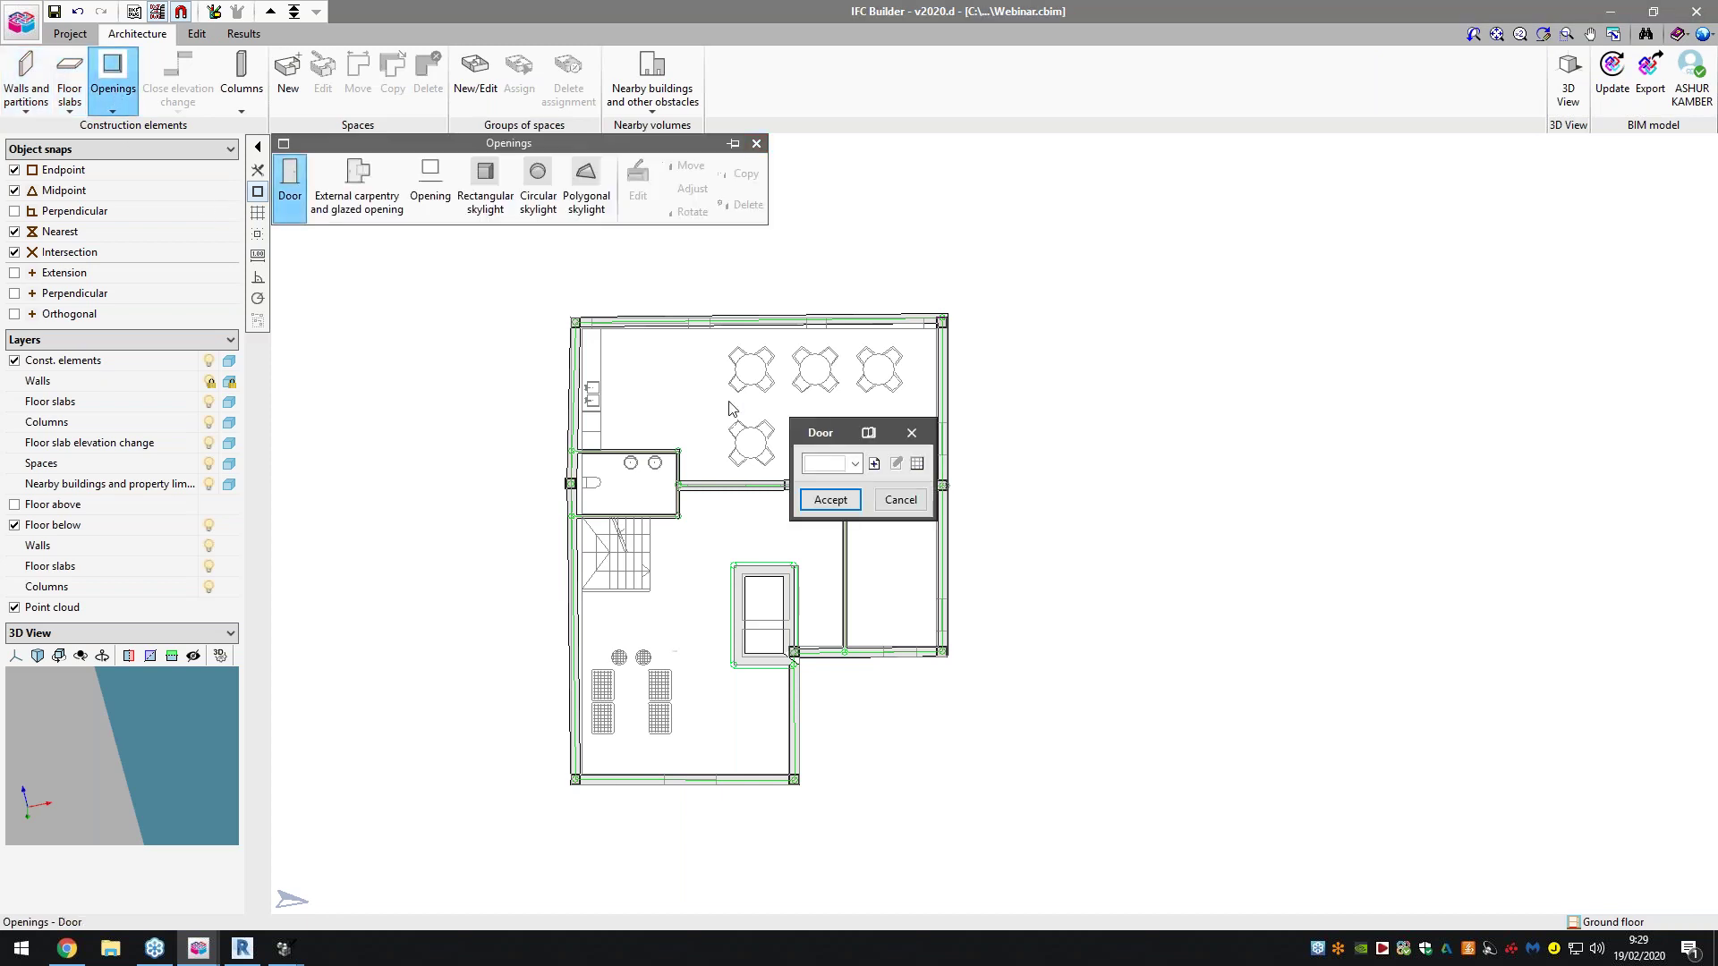
{"action": "left_click", "coordinate": [874, 464]}
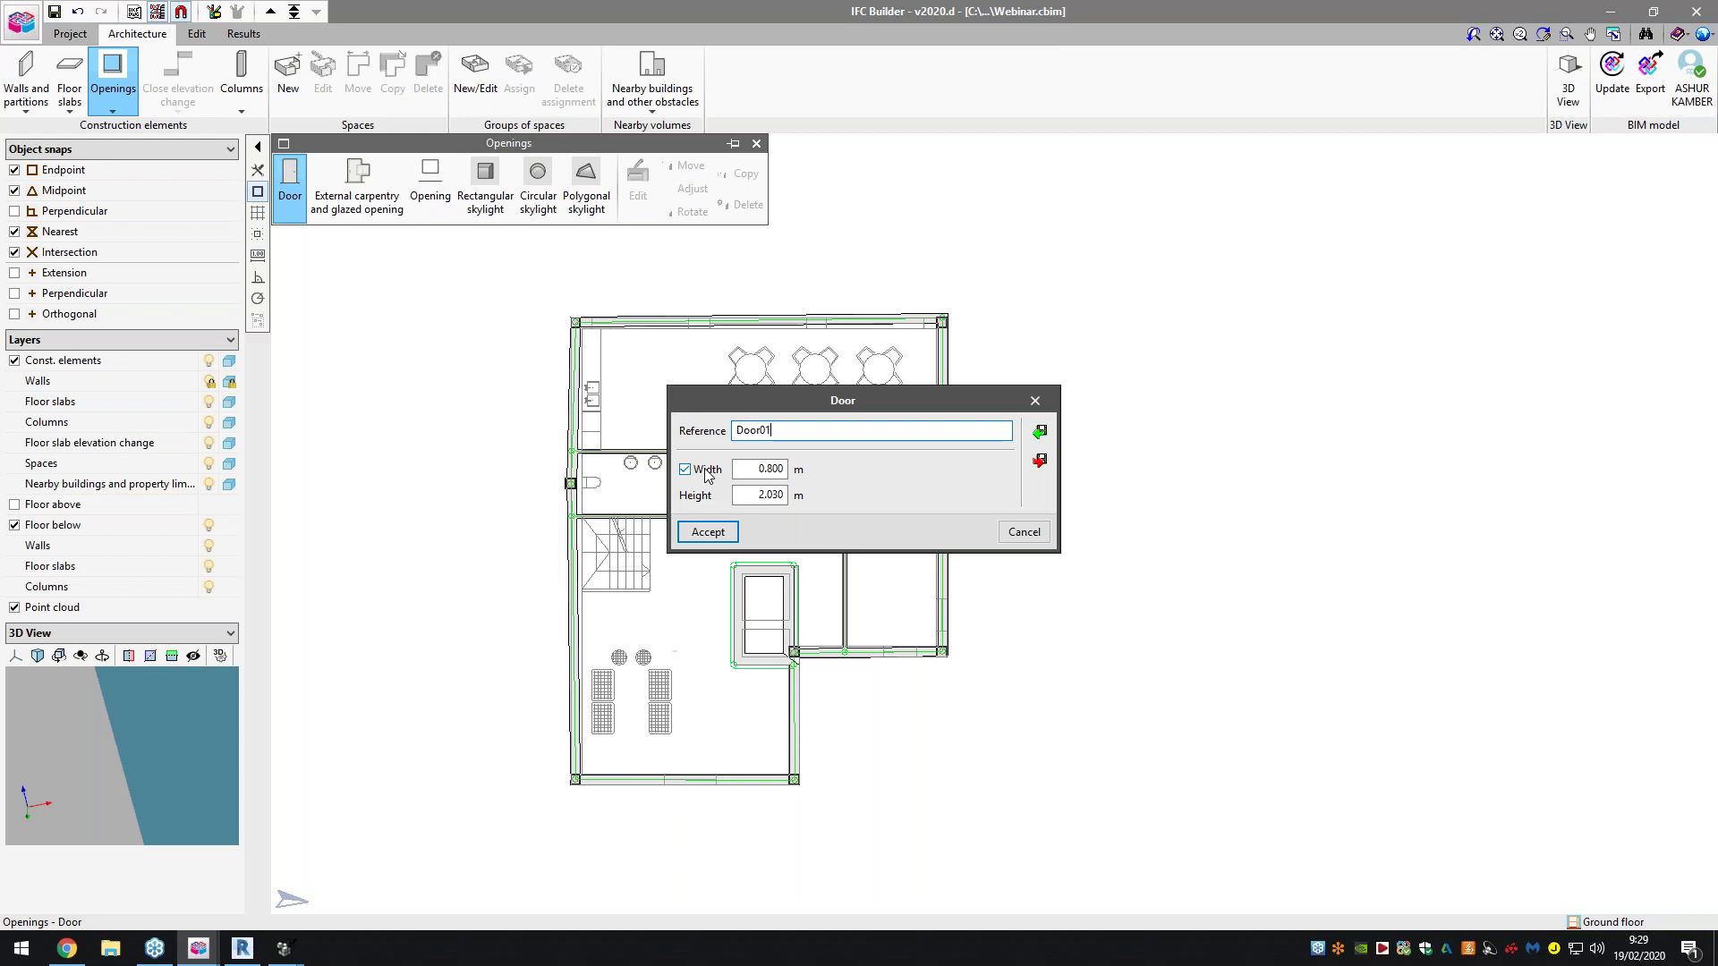
{"action": "left_click", "coordinate": [707, 531]}
{"action": "left_click", "coordinate": [829, 500]}
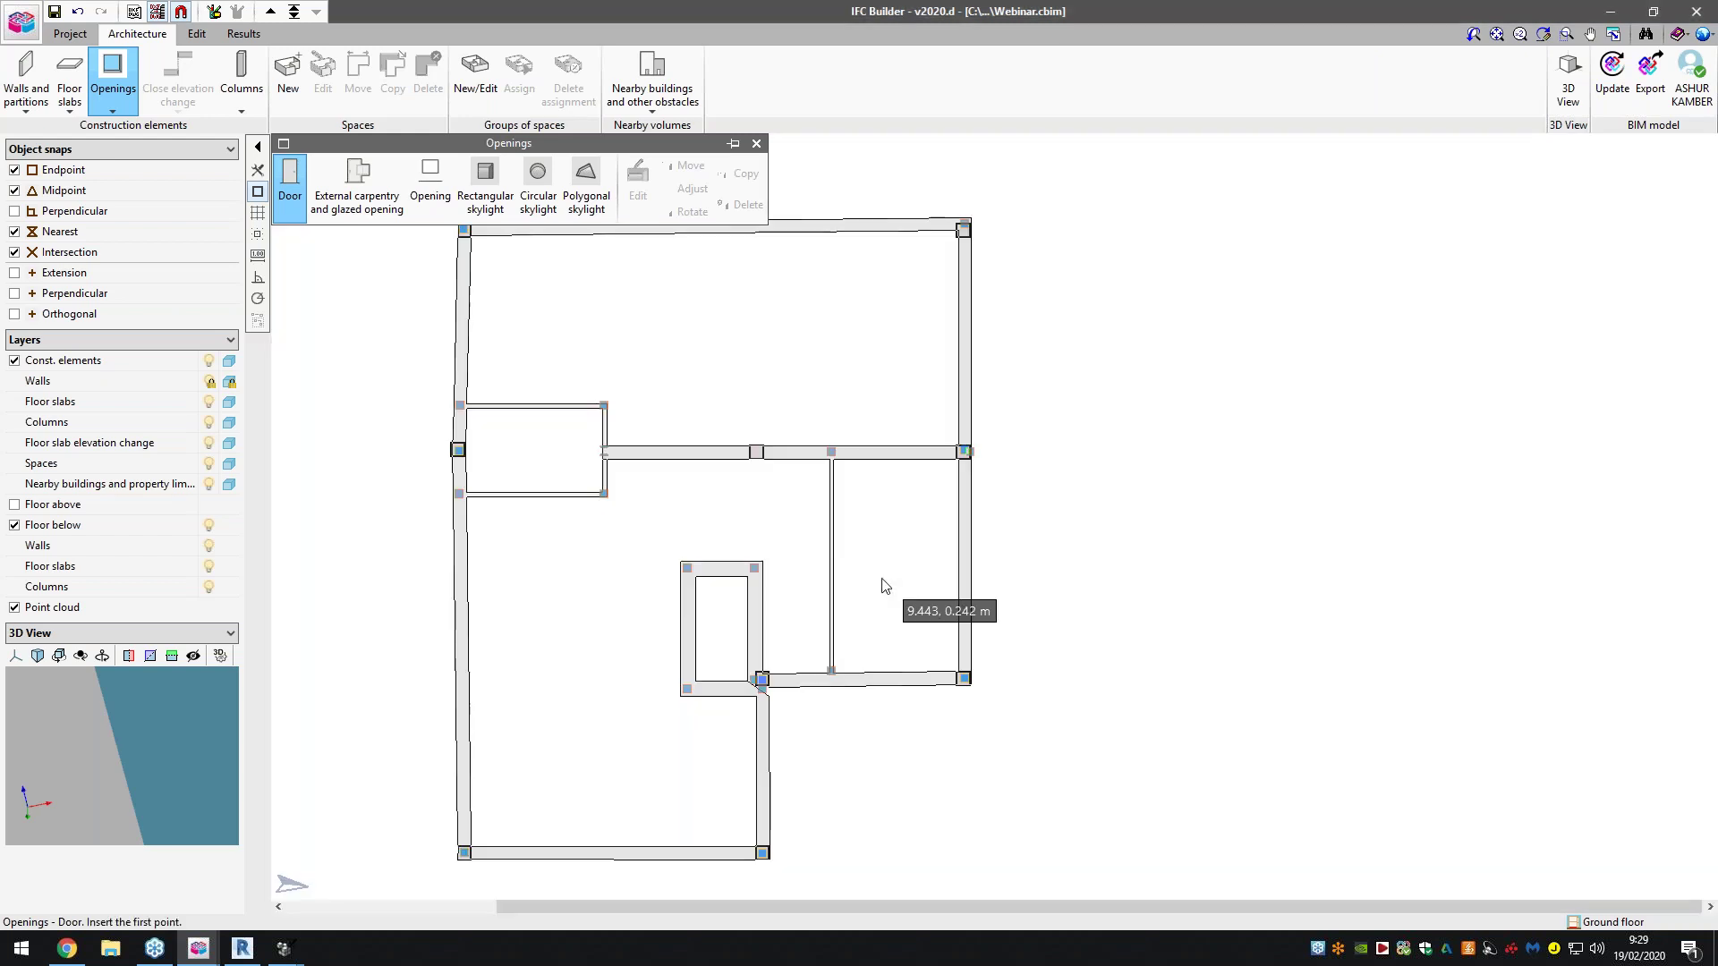
Insert two doors into the central cross wall
{"action": "scroll", "coordinate": [844, 549], "scroll_direction": "up", "scroll_amount": 8}
{"action": "scroll", "coordinate": [642, 310], "scroll_direction": "up", "scroll_amount": 1}
{"action": "left_click", "coordinate": [667, 381]}
{"action": "left_click", "coordinate": [499, 381]}
{"action": "left_click", "coordinate": [847, 381]}
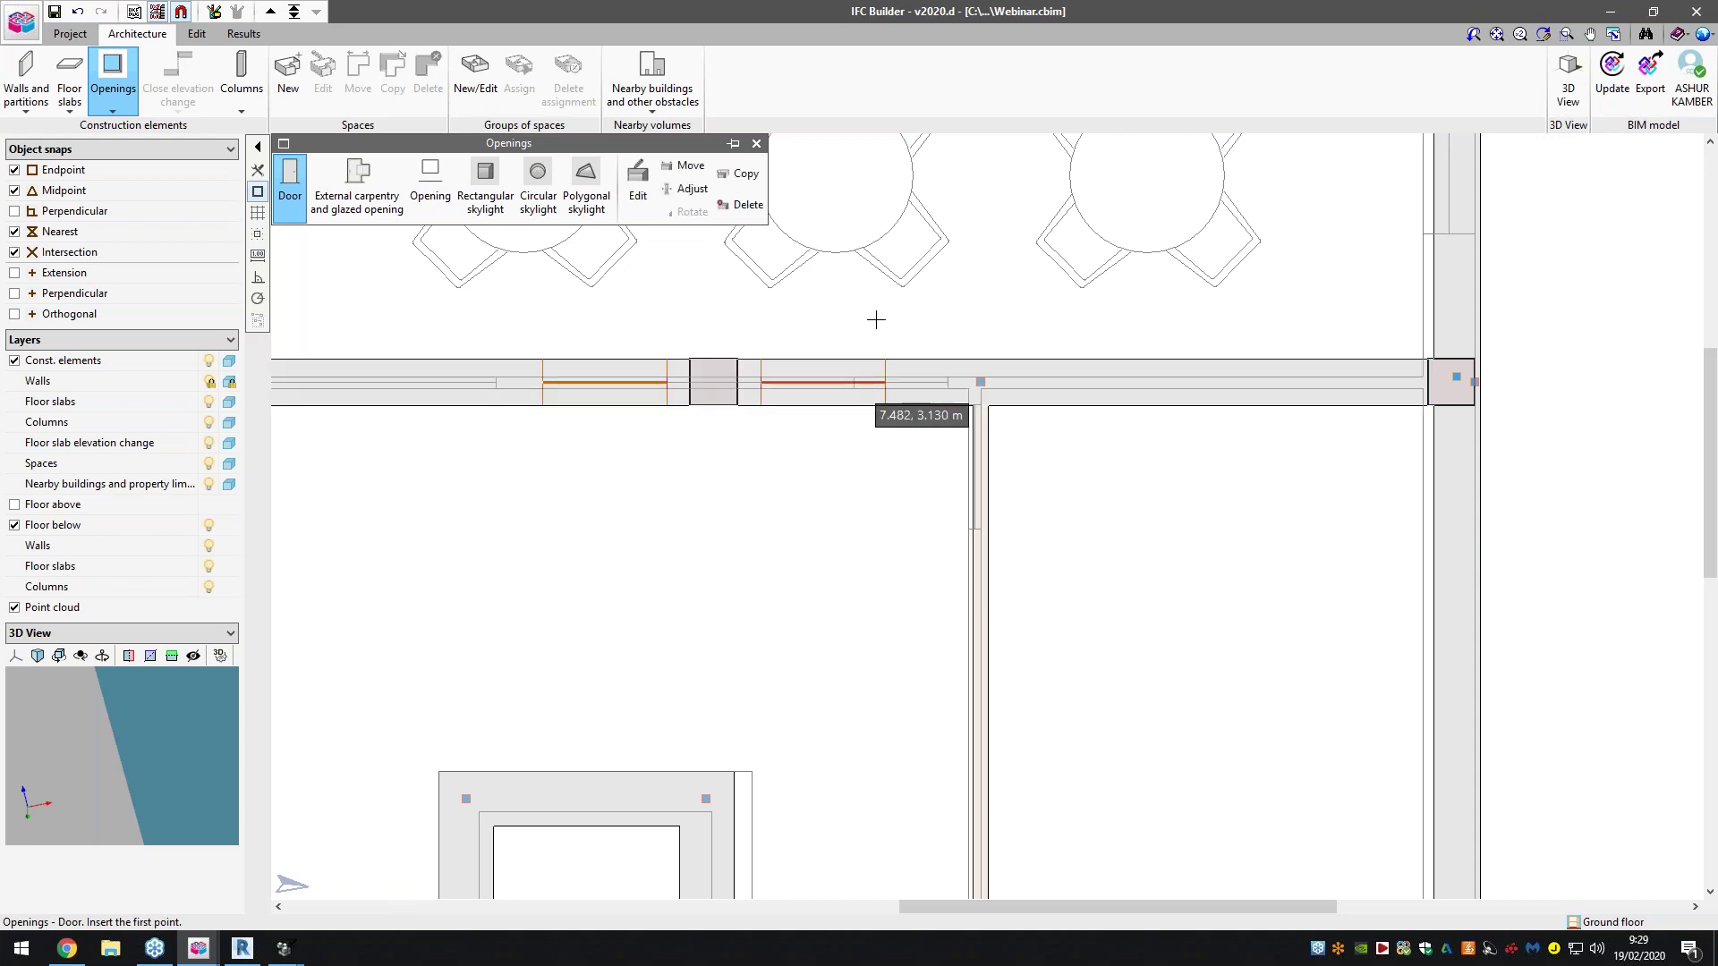
{"action": "scroll", "coordinate": [844, 648], "scroll_direction": "down", "scroll_amount": 4}
{"action": "scroll", "coordinate": [724, 774], "scroll_direction": "down", "scroll_amount": 1}
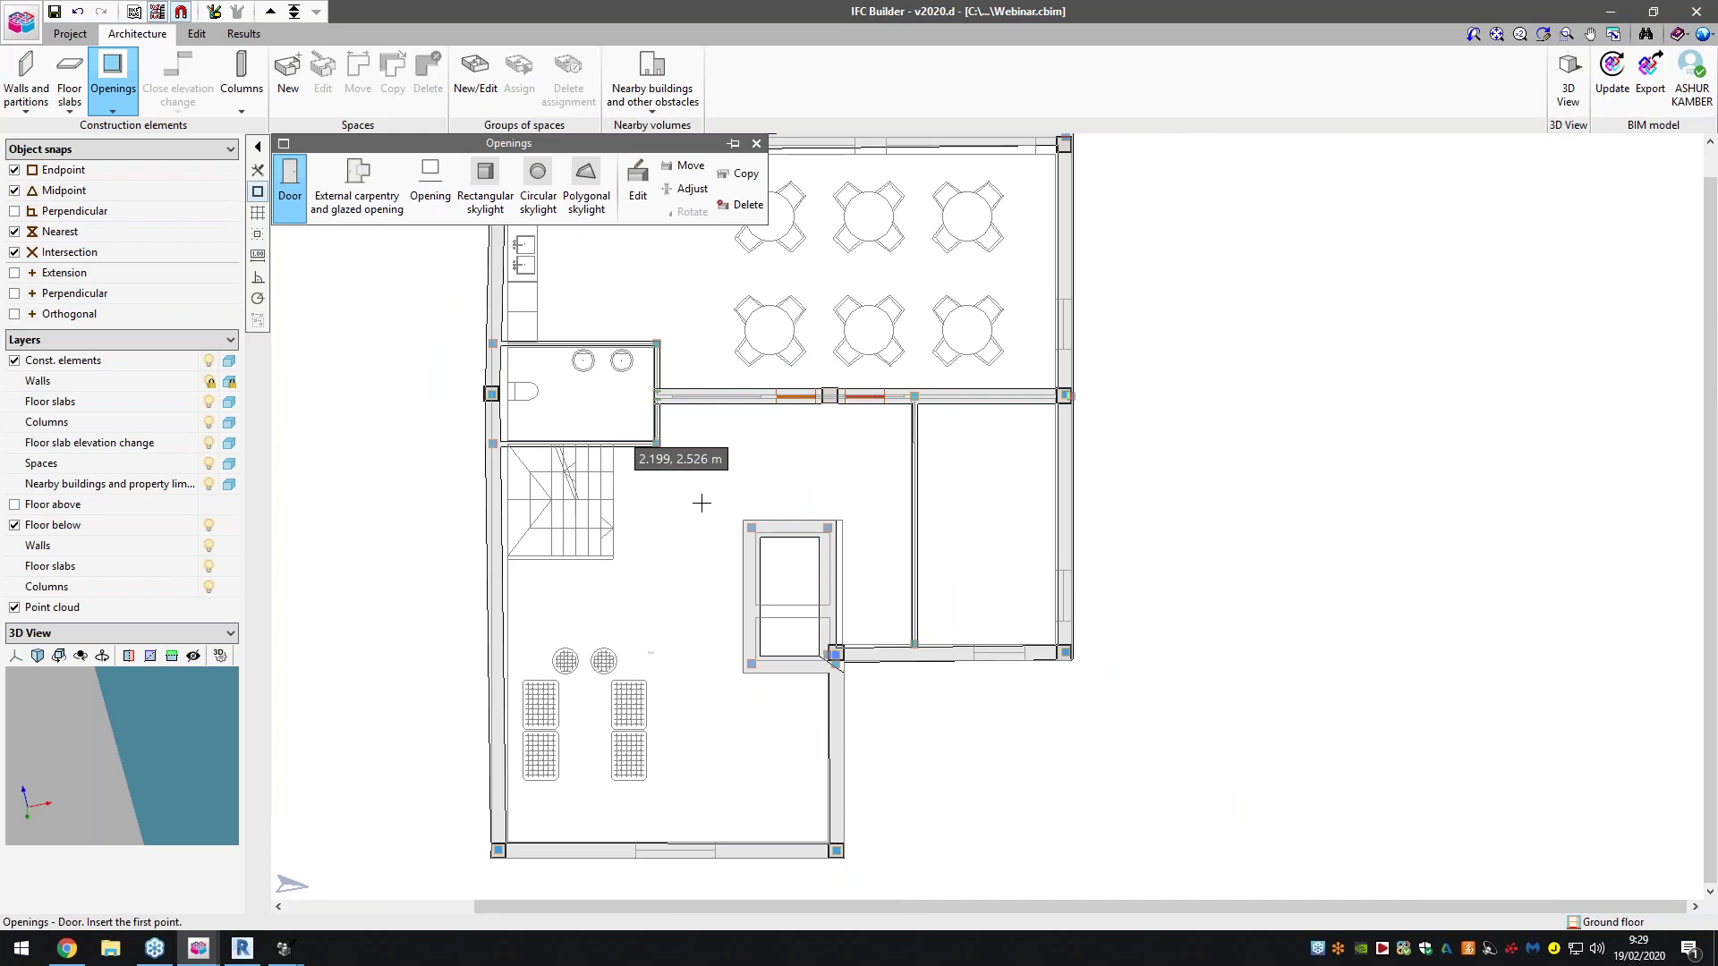
{"action": "scroll", "coordinate": [651, 873], "scroll_direction": "up", "scroll_amount": 4}
{"action": "scroll", "coordinate": [859, 412], "scroll_direction": "down", "scroll_amount": 5}
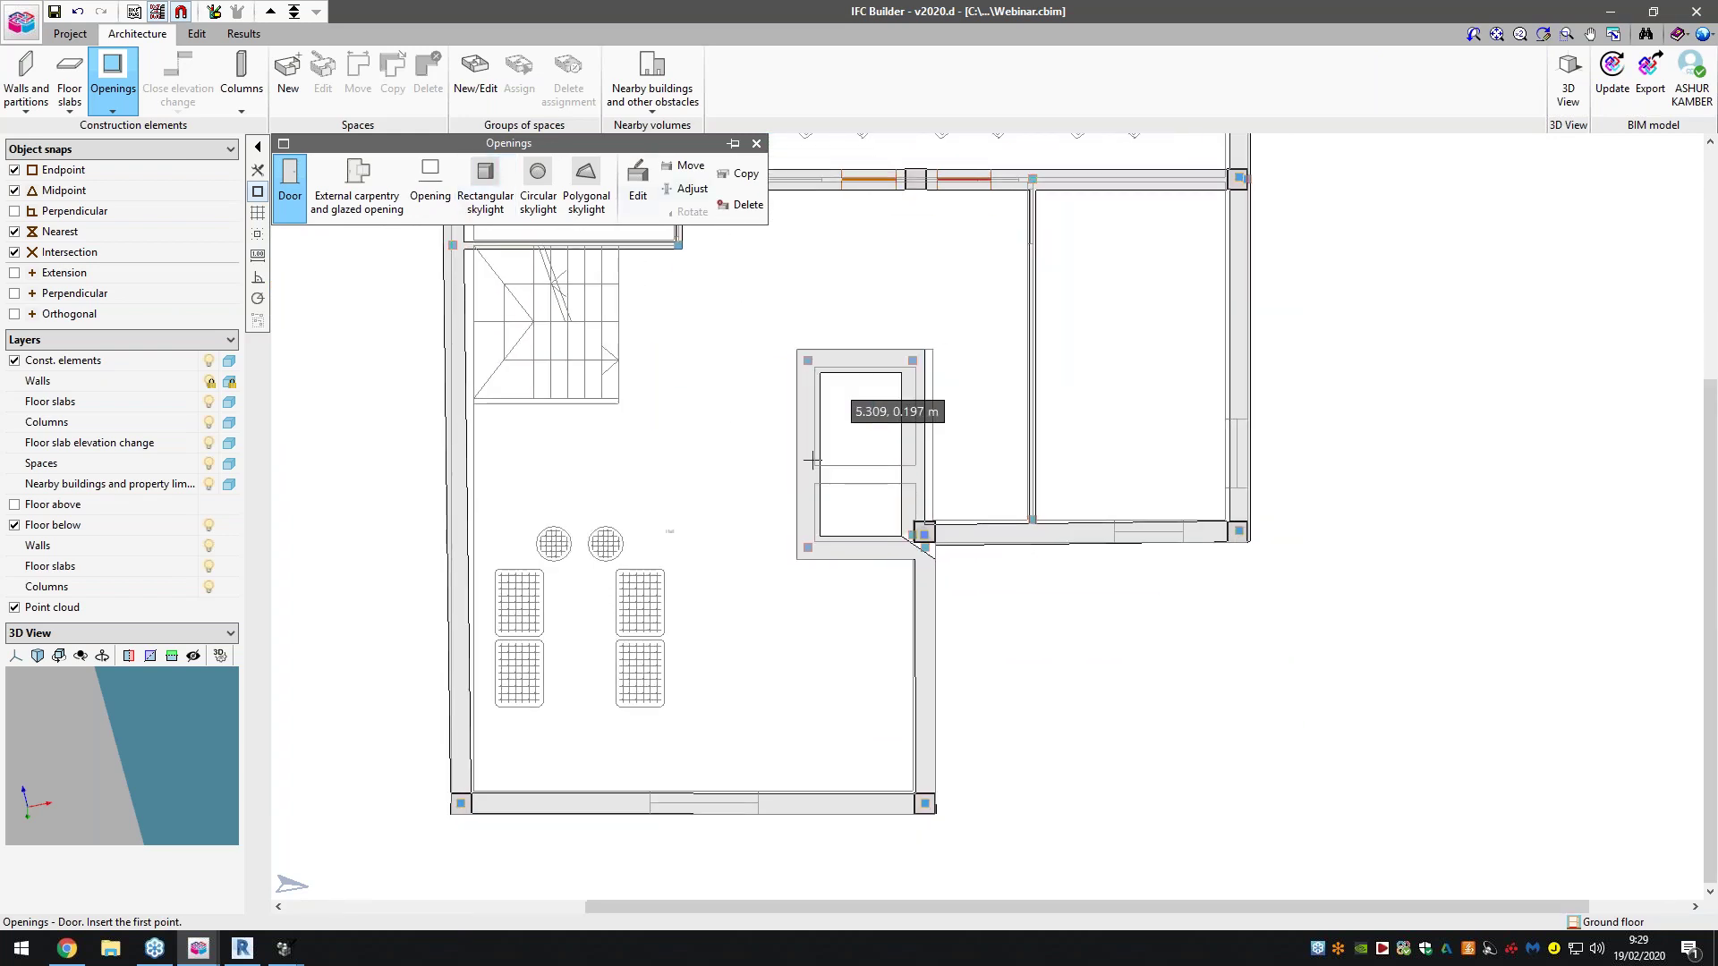
{"action": "scroll", "coordinate": [984, 322], "scroll_direction": "up", "scroll_amount": 2}
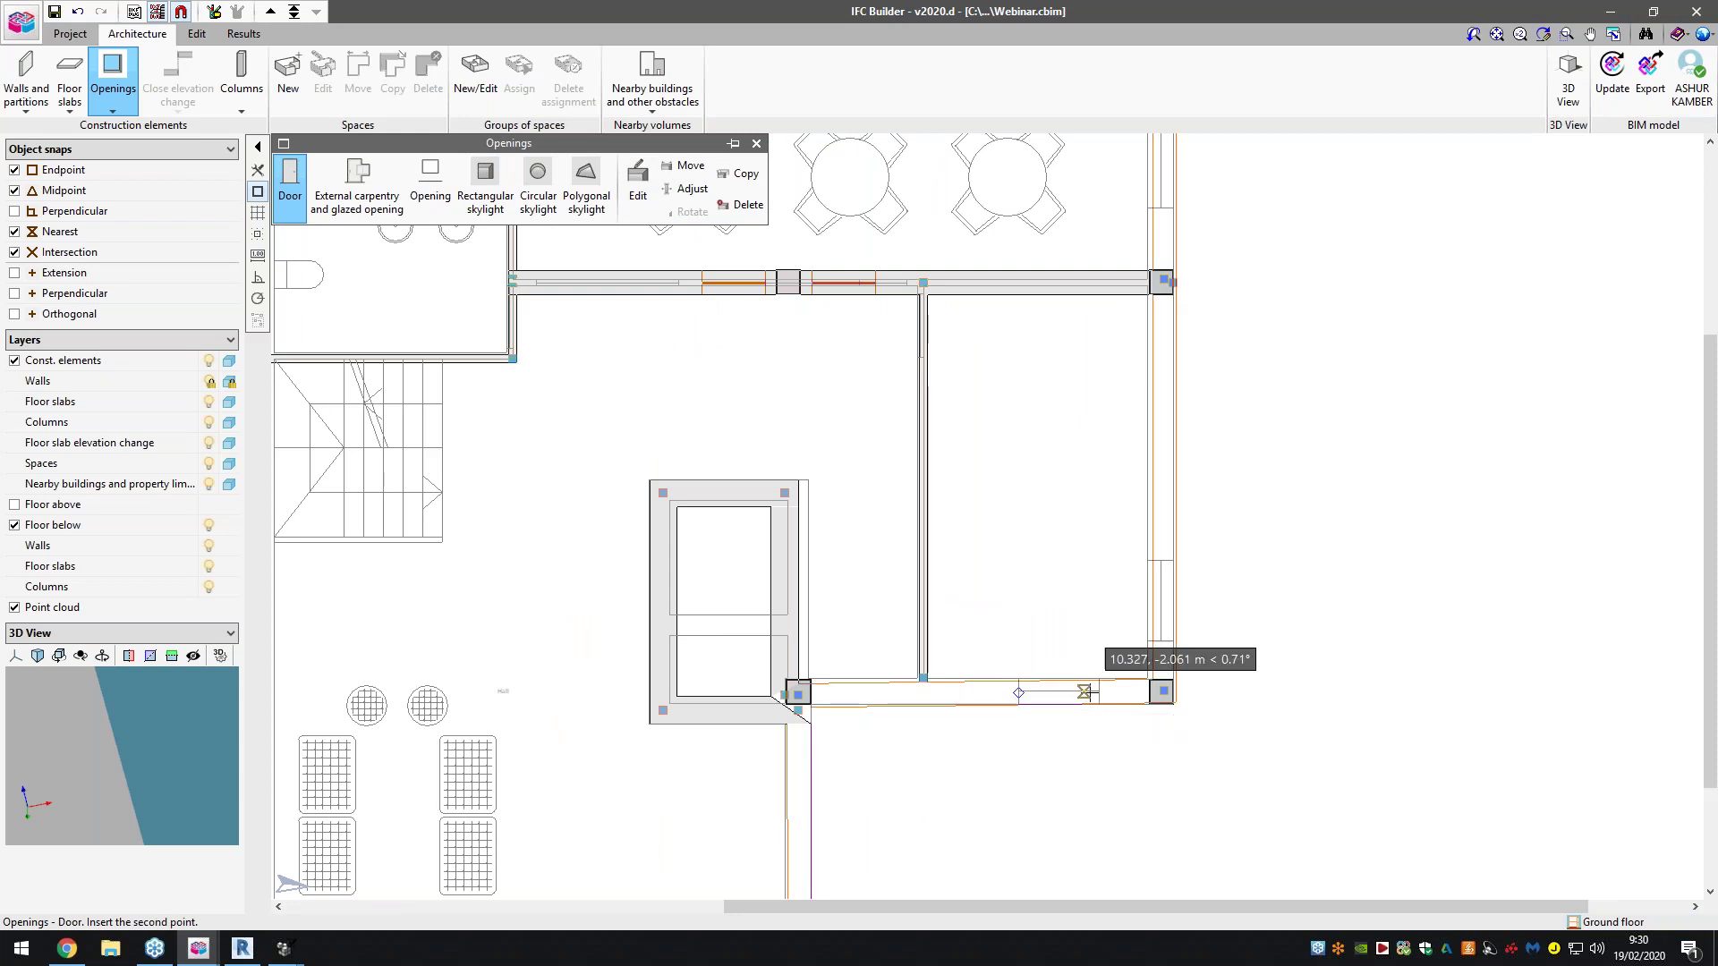
Insert doors into the right room's bottom wall and the vertical interior partition
{"action": "left_click", "coordinate": [1082, 692]}
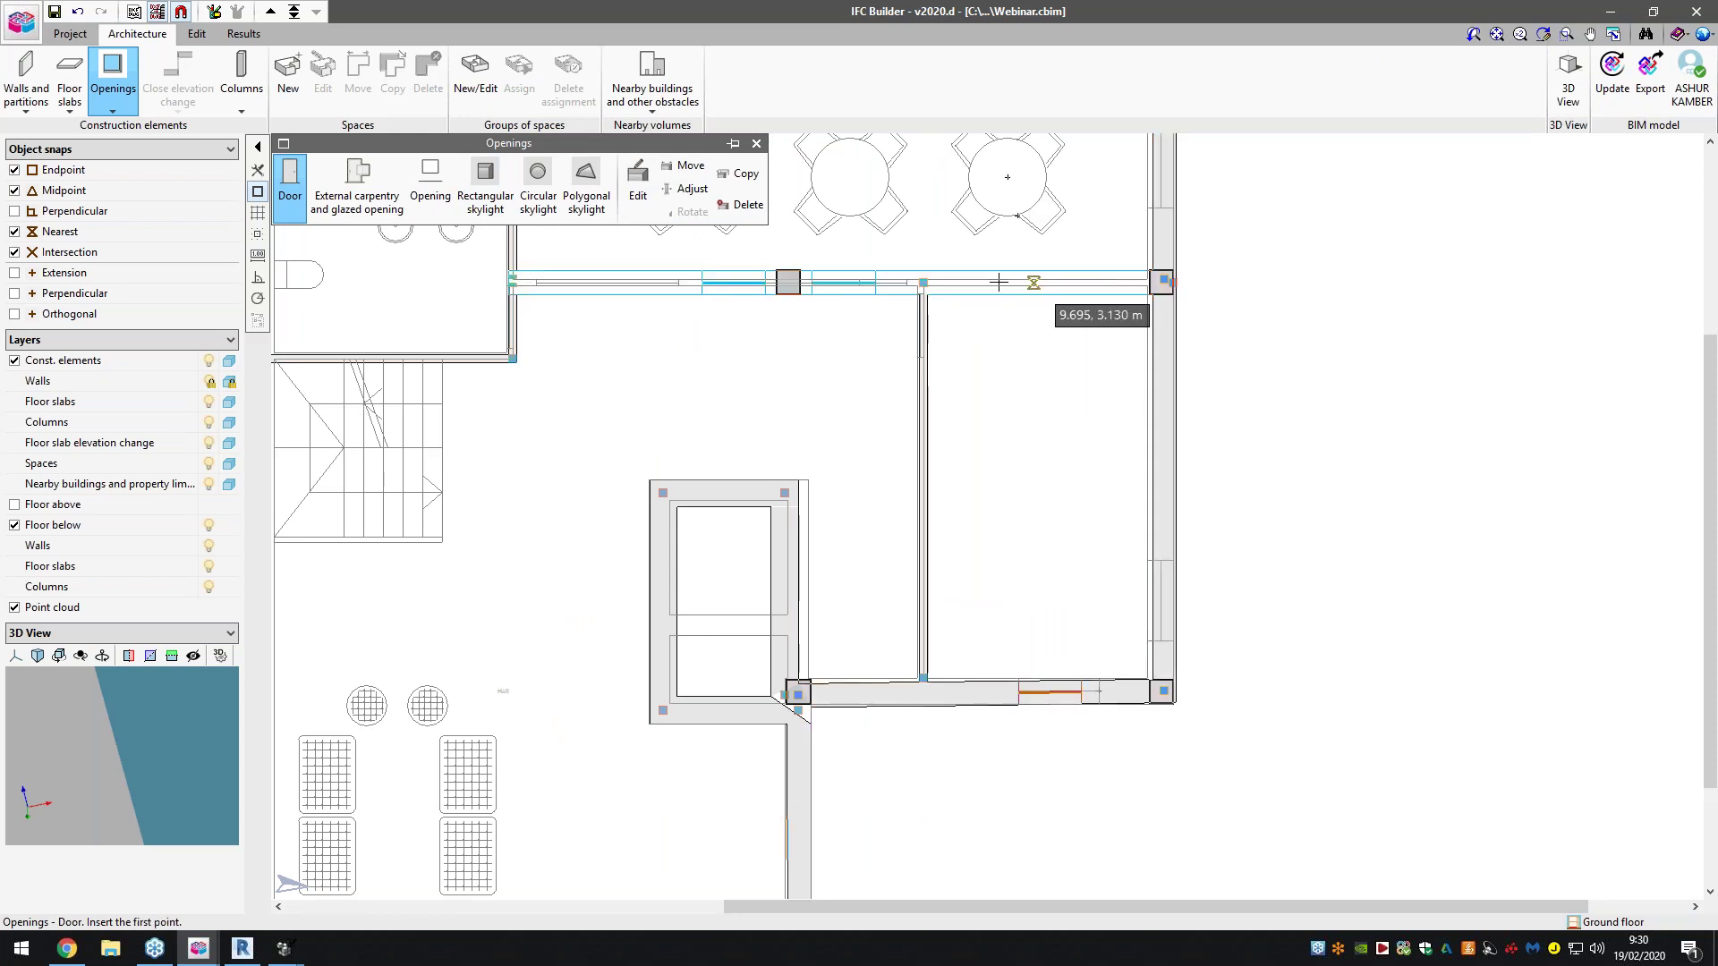
{"action": "scroll", "coordinate": [917, 352], "scroll_direction": "up", "scroll_amount": 2}
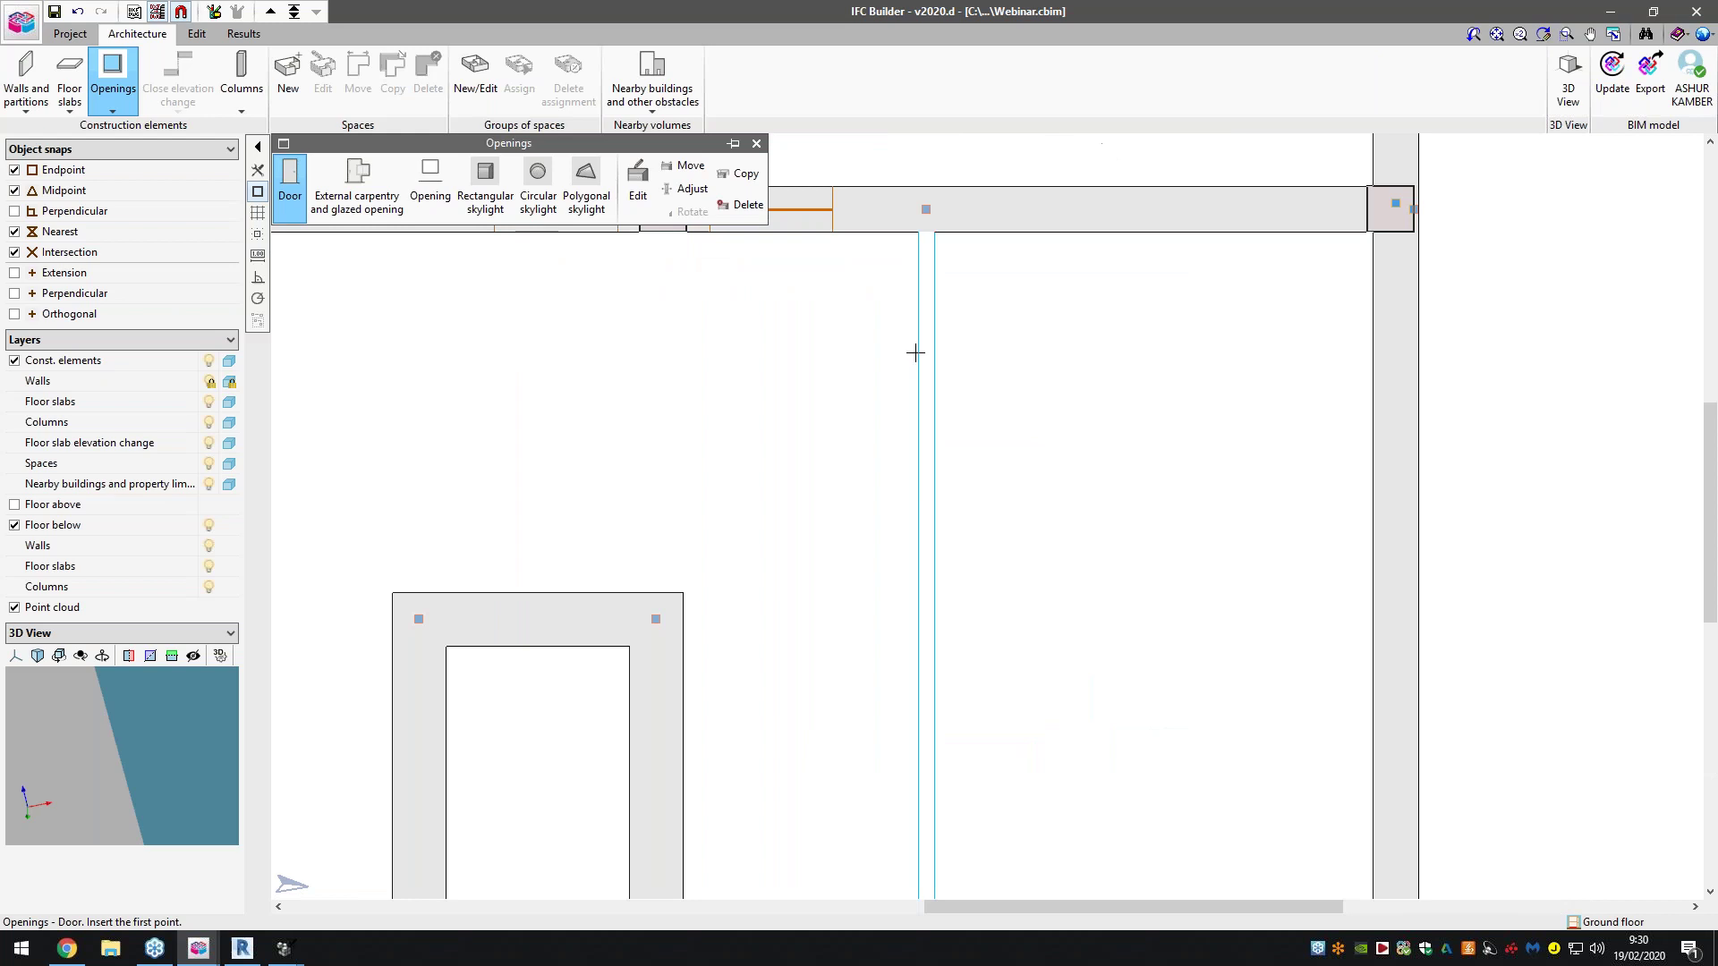
{"action": "scroll", "coordinate": [916, 353], "scroll_direction": "up", "scroll_amount": 1}
{"action": "left_click", "coordinate": [924, 501]}
{"action": "scroll", "coordinate": [895, 501], "scroll_direction": "down", "scroll_amount": 3}
{"action": "scroll", "coordinate": [885, 358], "scroll_direction": "down", "scroll_amount": 3}
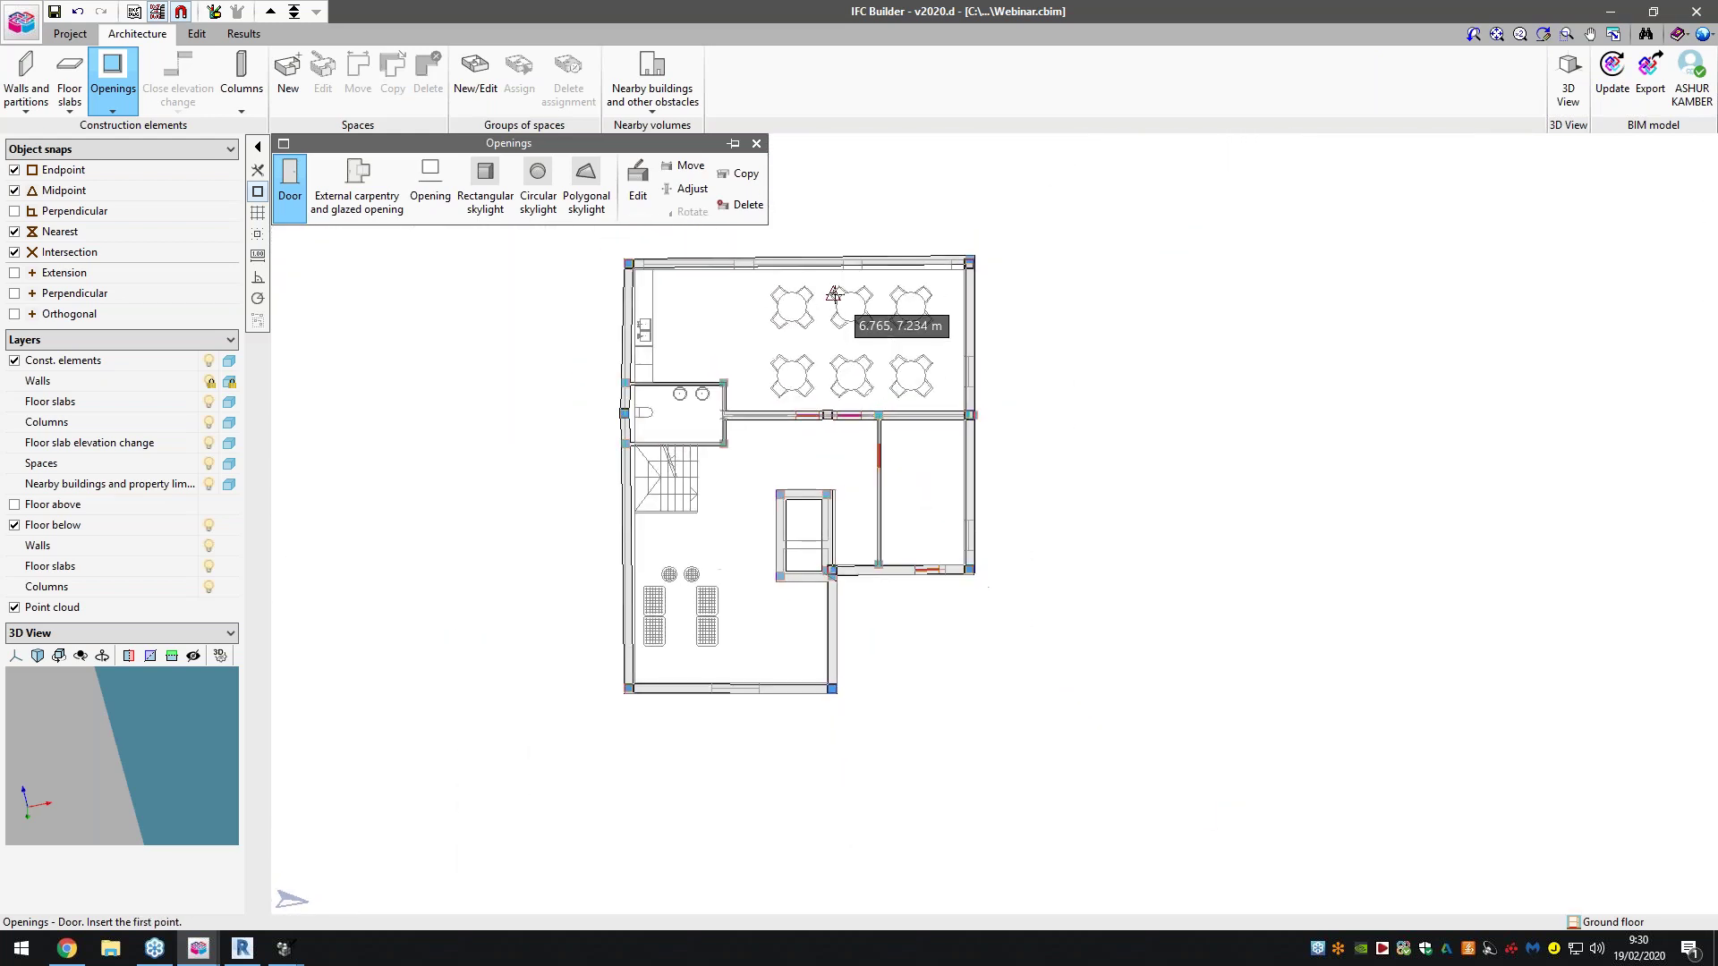
Create window type Window01 and accept it for placing glazed openings
{"action": "left_click", "coordinate": [378, 210]}
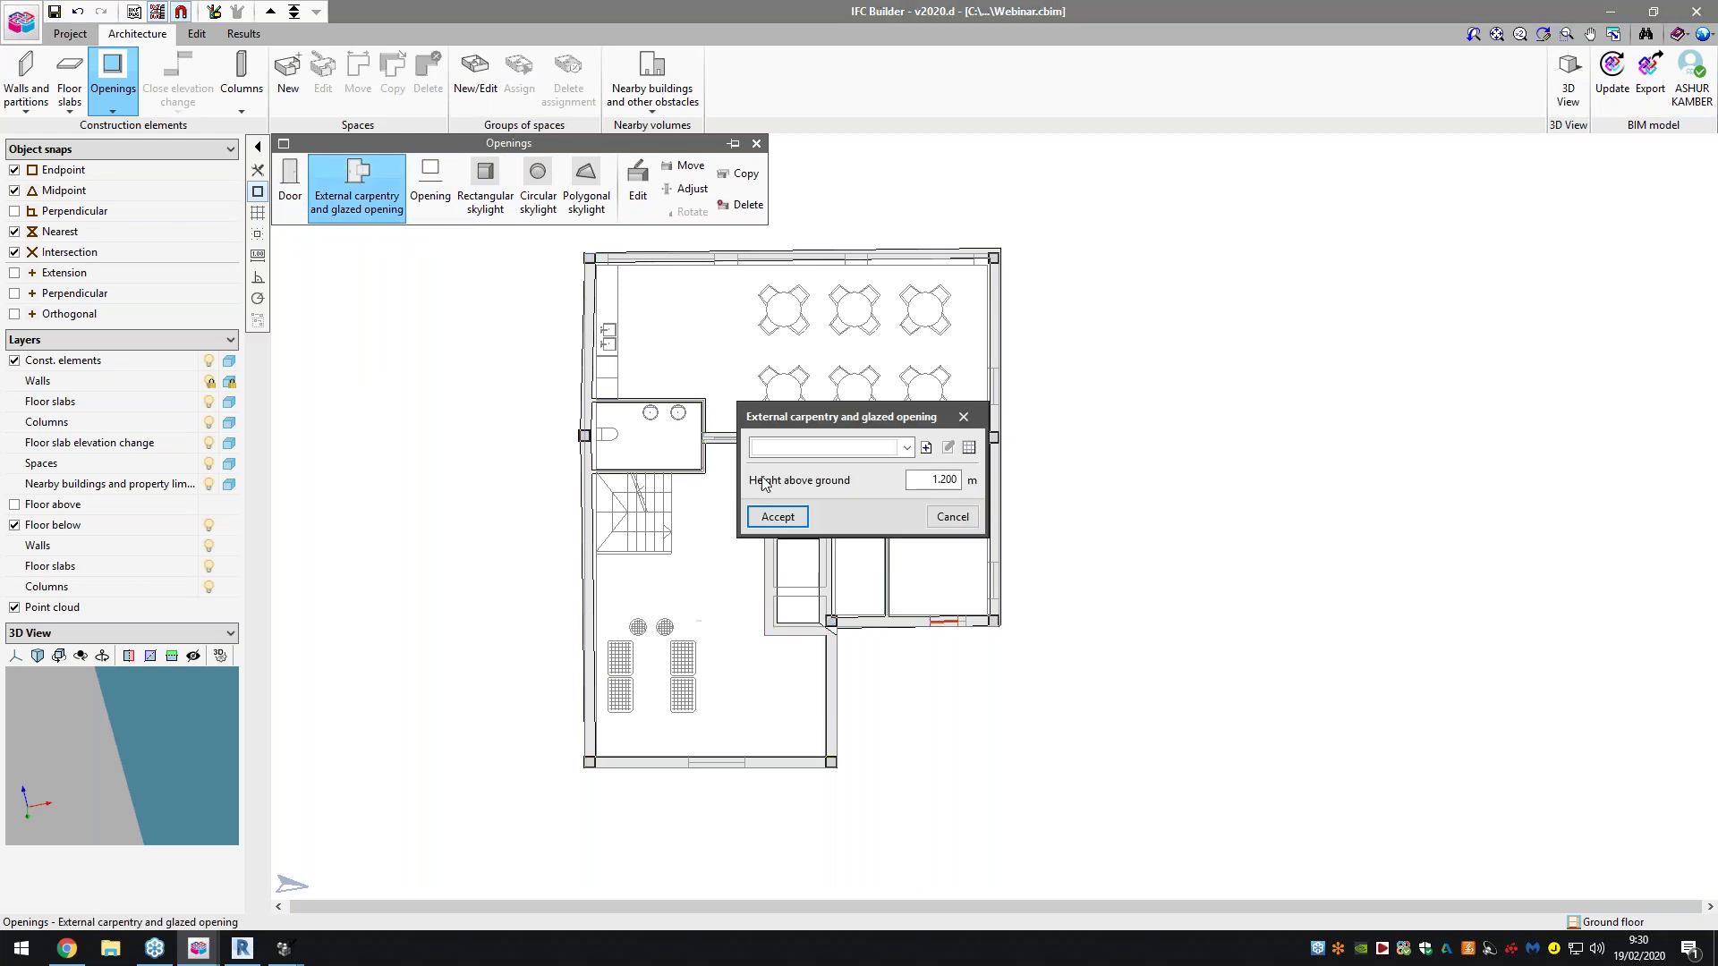
{"action": "left_click", "coordinate": [926, 447]}
{"action": "type", "text": "Window01"}
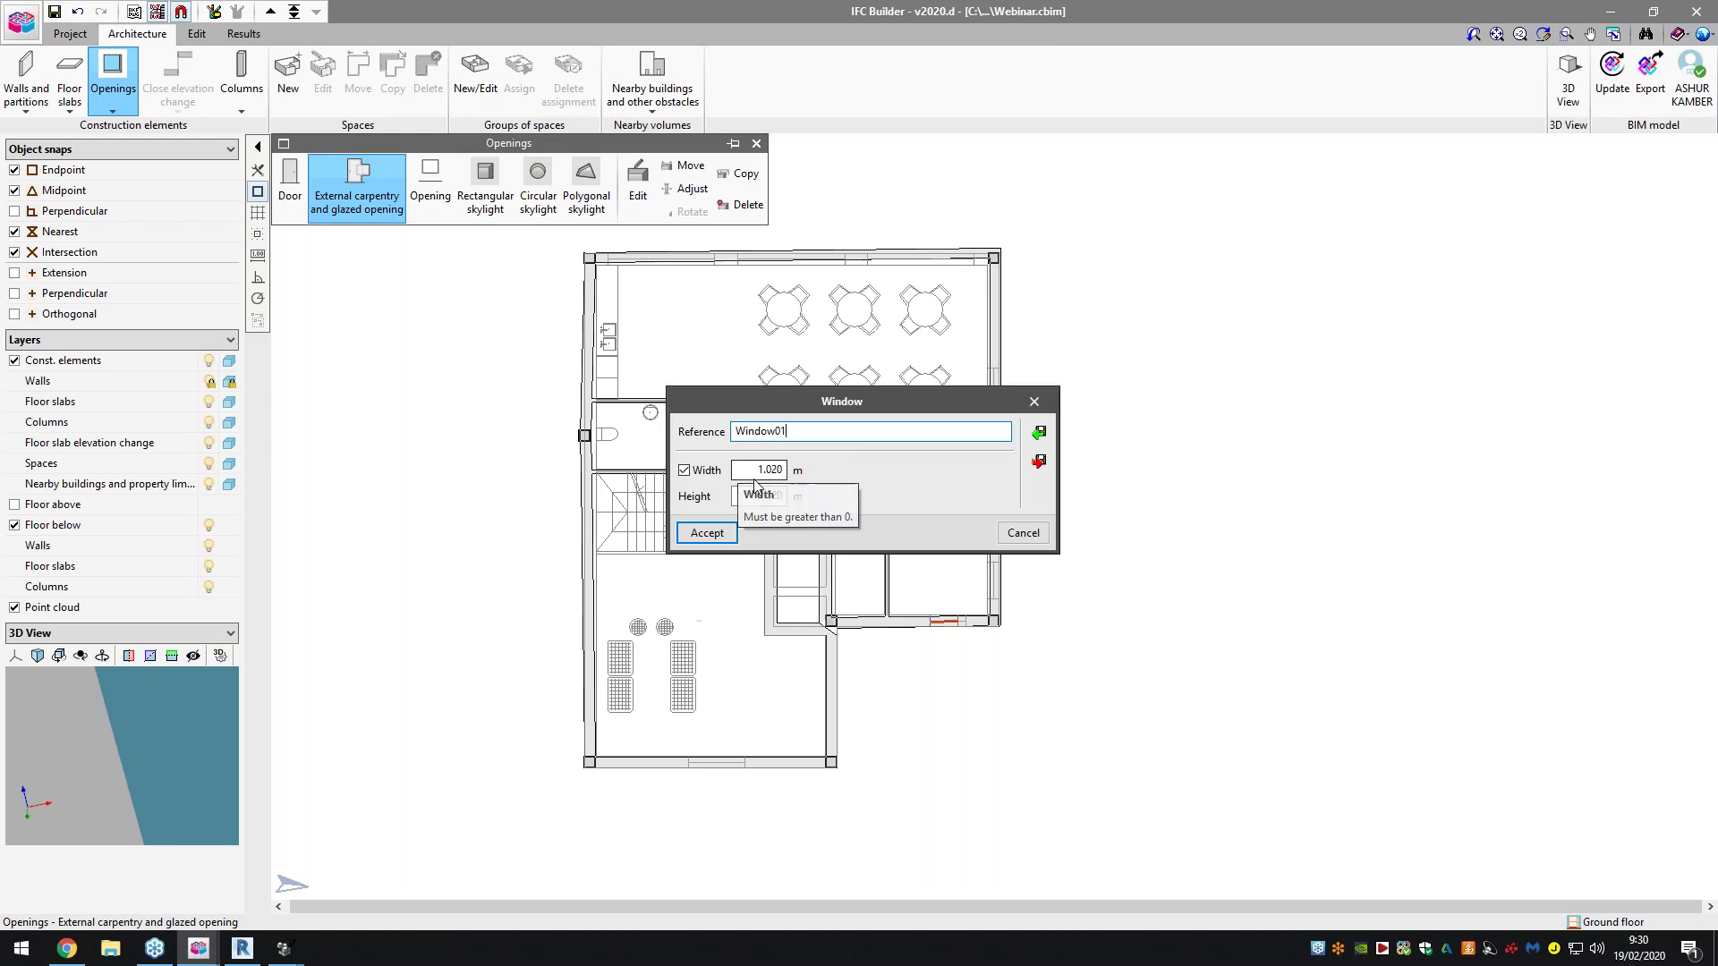
{"action": "left_click", "coordinate": [705, 533]}
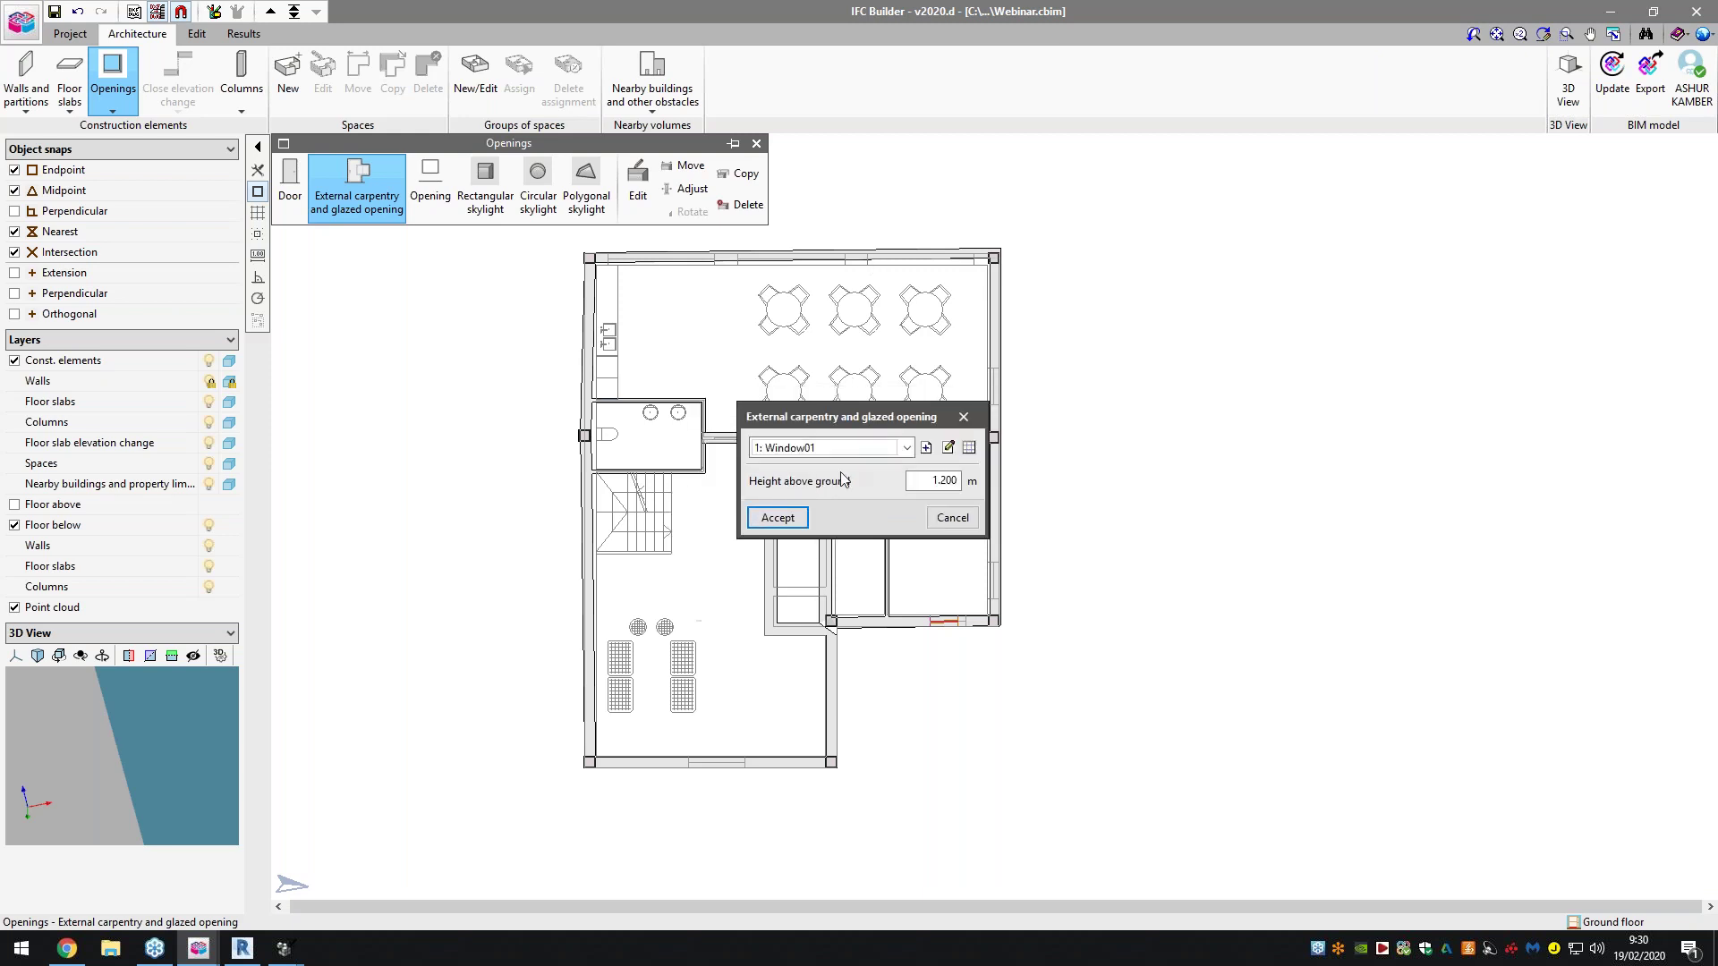
{"action": "left_click", "coordinate": [777, 518]}
Place two windows in the top wall and one in the right wall
{"action": "scroll", "coordinate": [903, 269], "scroll_direction": "up", "scroll_amount": 5}
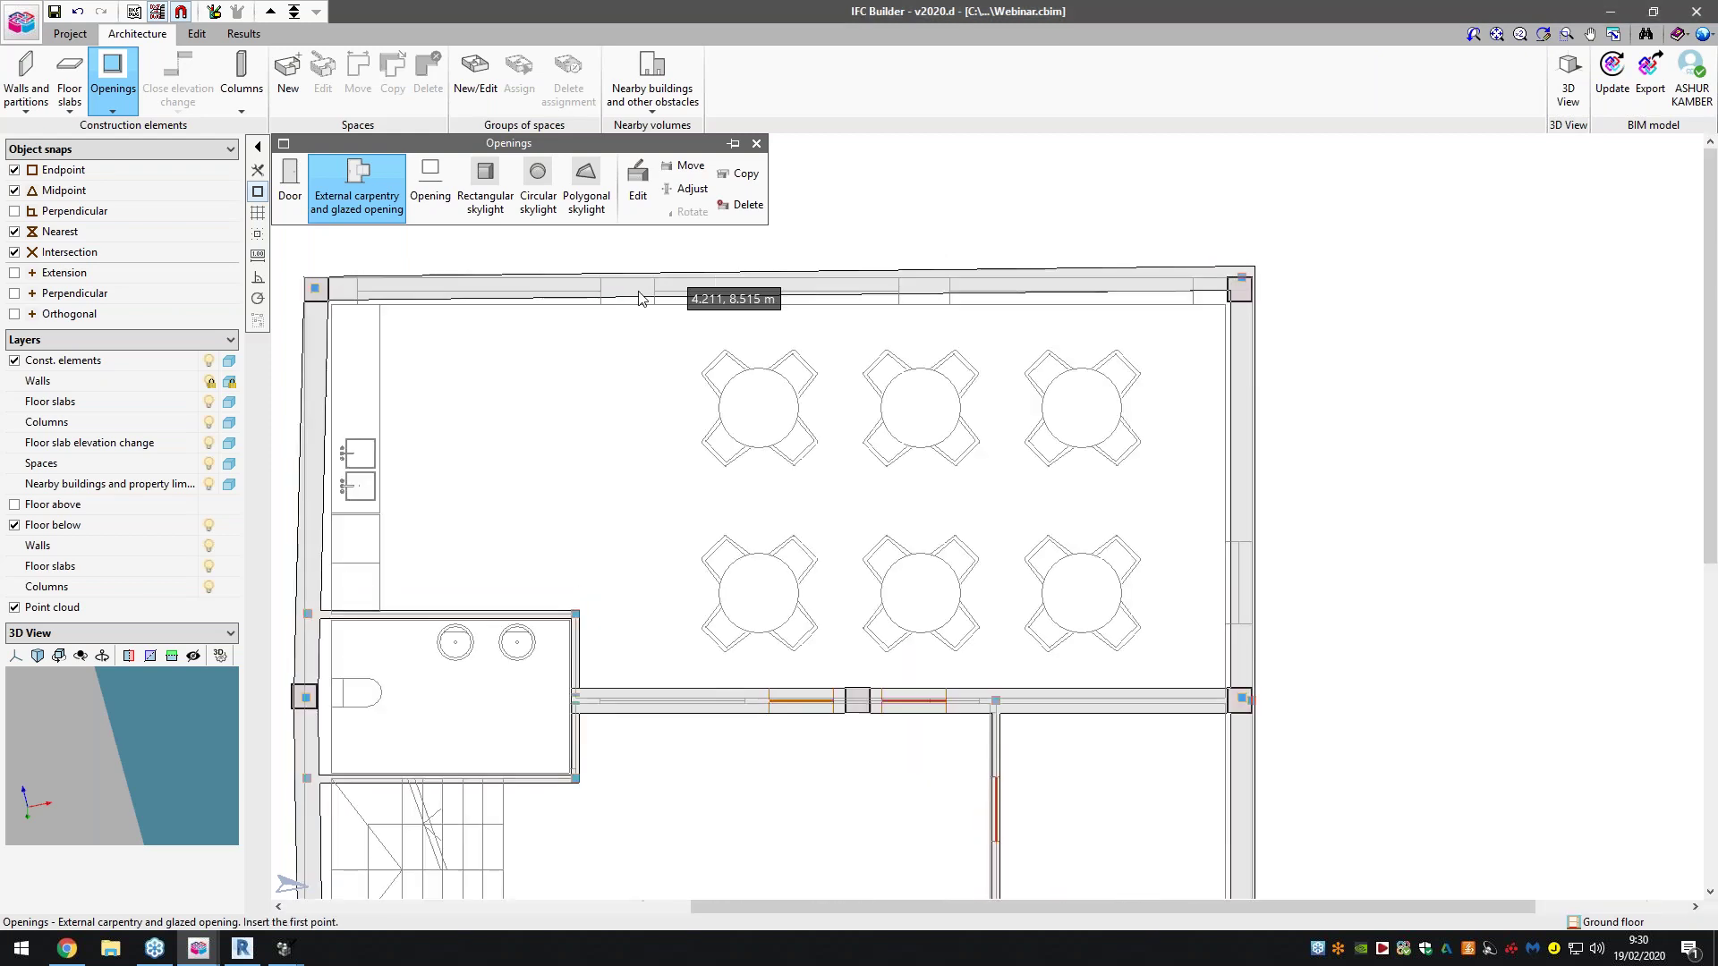
{"action": "left_click", "coordinate": [602, 287]}
{"action": "left_click", "coordinate": [654, 286]}
{"action": "left_click", "coordinate": [899, 287]}
{"action": "left_click", "coordinate": [981, 286]}
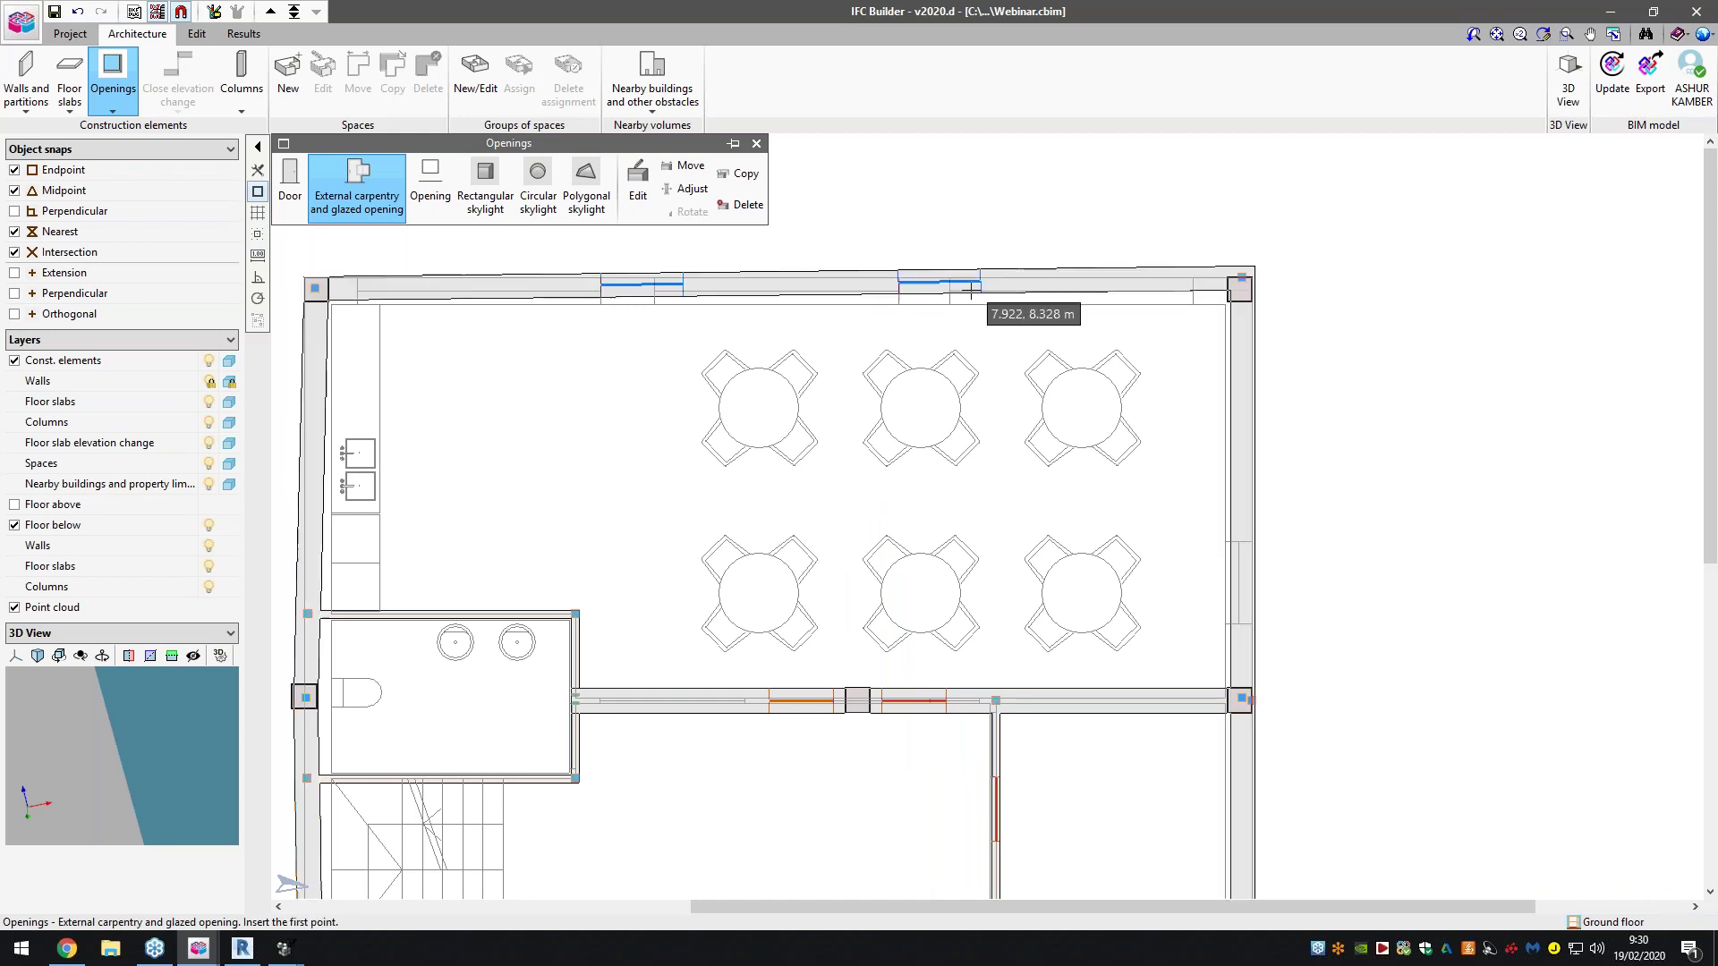
{"action": "scroll", "coordinate": [1118, 287], "scroll_direction": "down", "scroll_amount": 2}
{"action": "left_click", "coordinate": [1211, 480]}
{"action": "left_click", "coordinate": [1210, 537]}
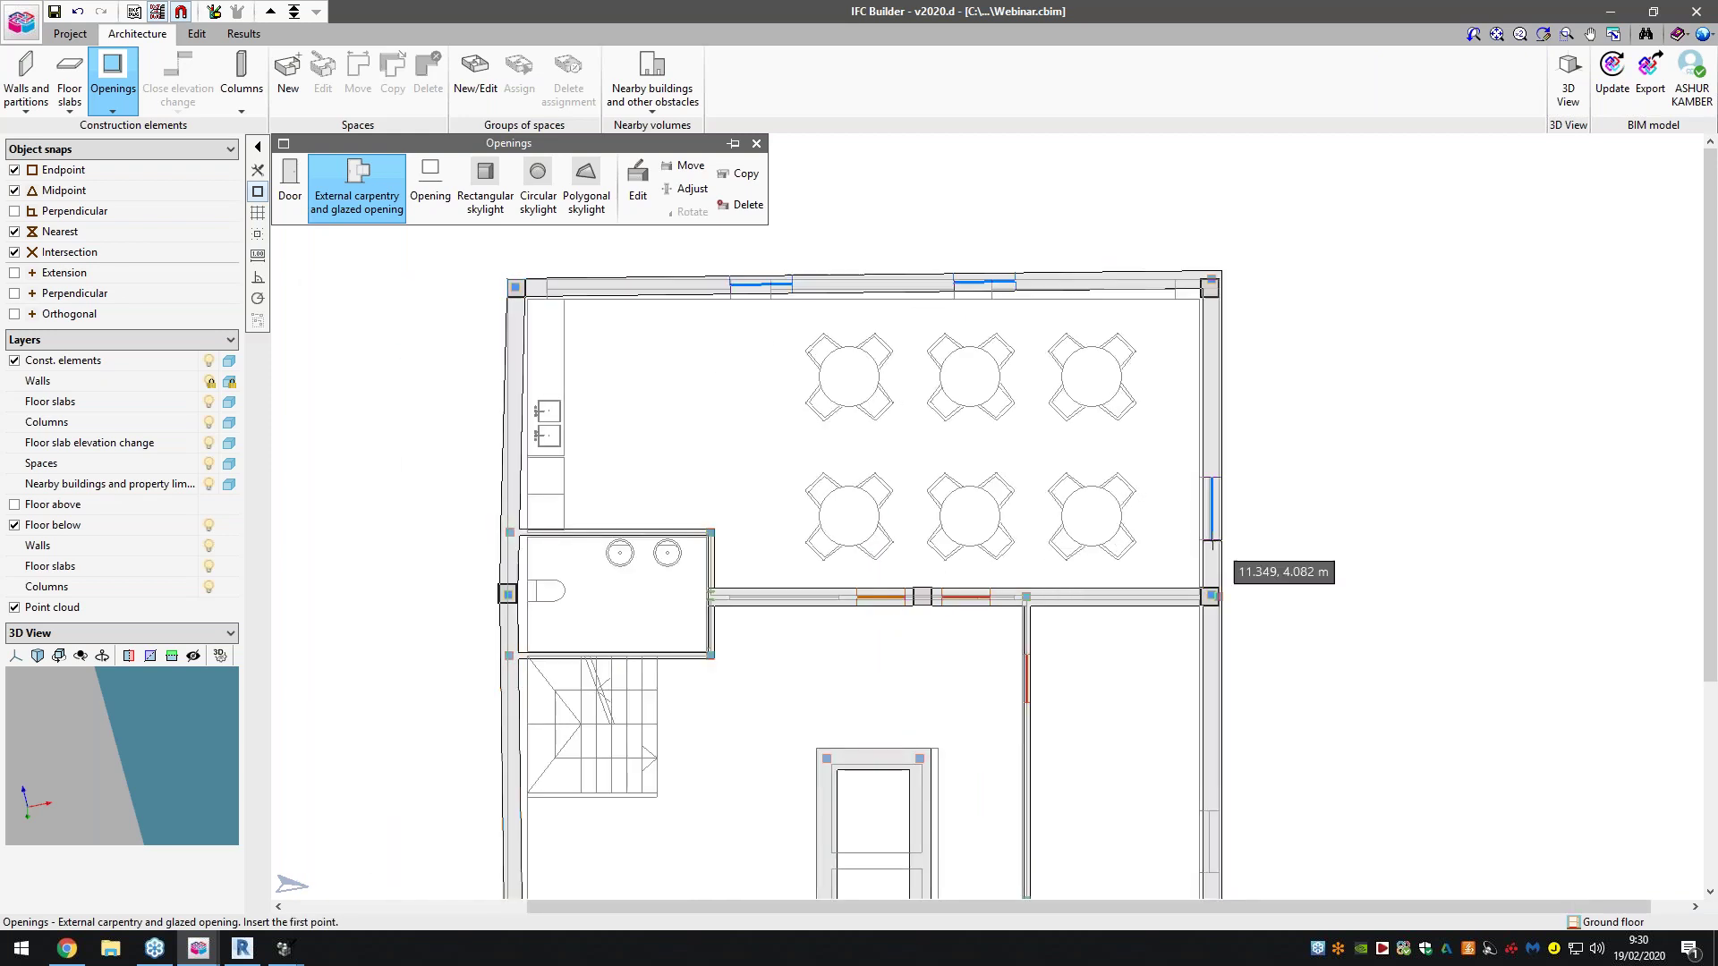
Add a window to the bottom wall, finish placing openings, and bring up 3D View options
{"action": "scroll", "coordinate": [1213, 546], "scroll_direction": "down", "scroll_amount": 2}
{"action": "scroll", "coordinate": [1217, 723], "scroll_direction": "up", "scroll_amount": 3}
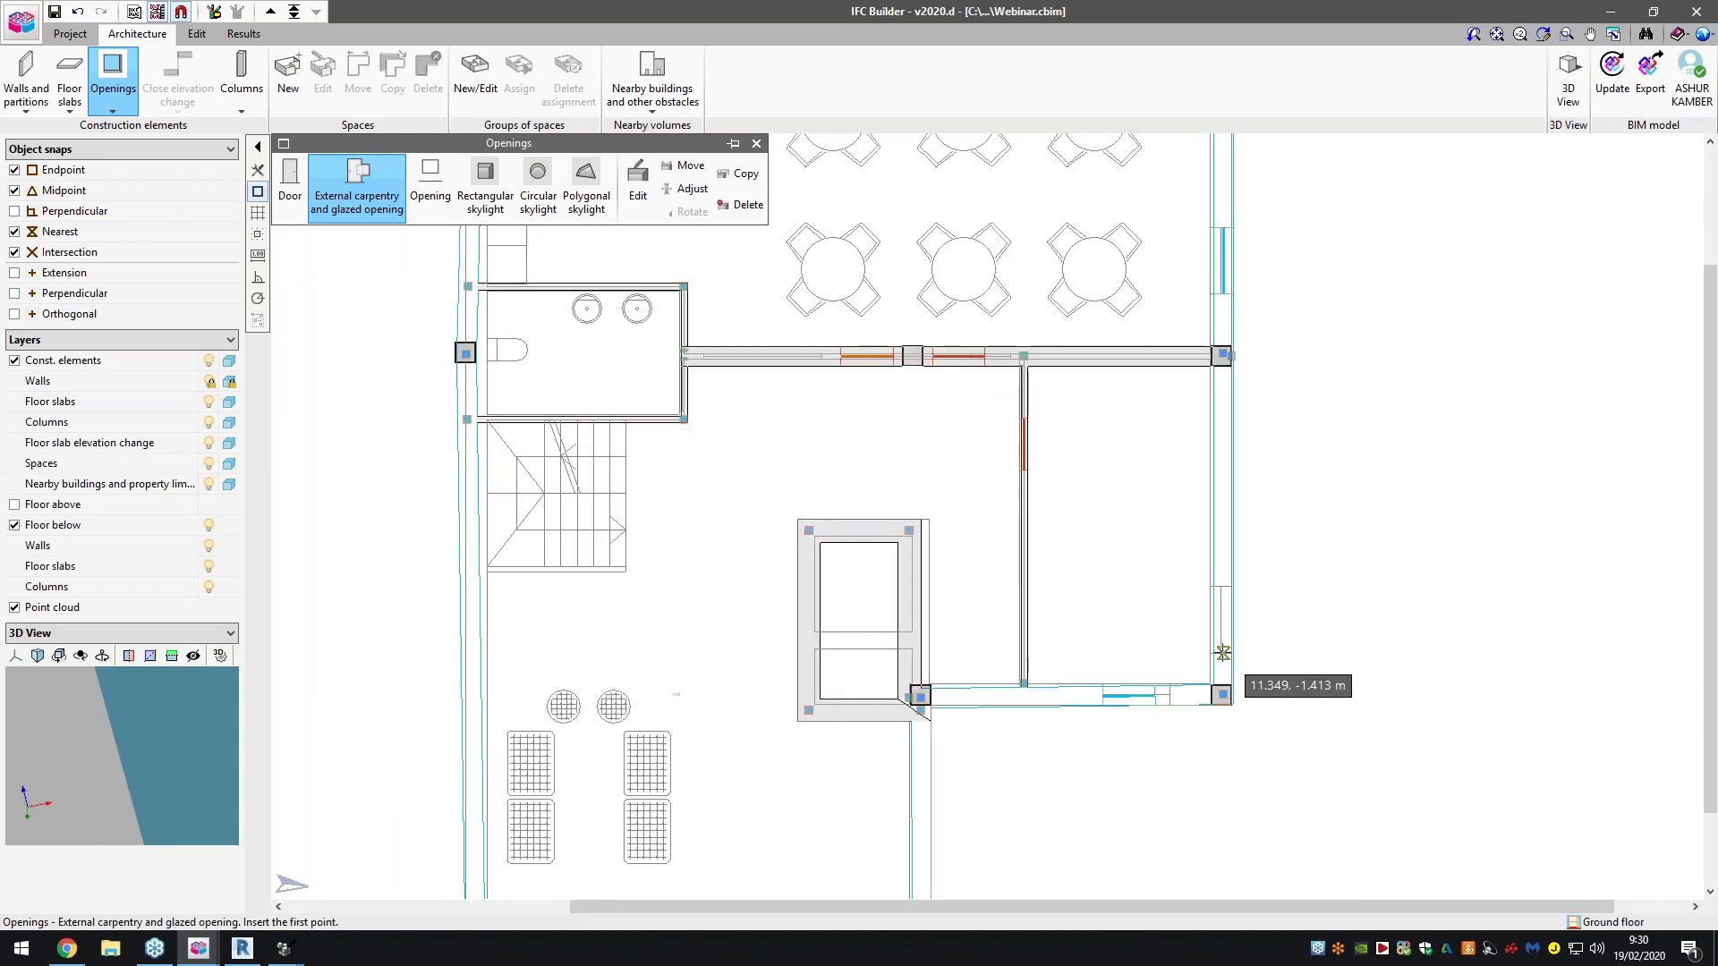
{"action": "scroll", "coordinate": [1101, 858], "scroll_direction": "down", "scroll_amount": 2}
{"action": "scroll", "coordinate": [890, 808], "scroll_direction": "up", "scroll_amount": 3}
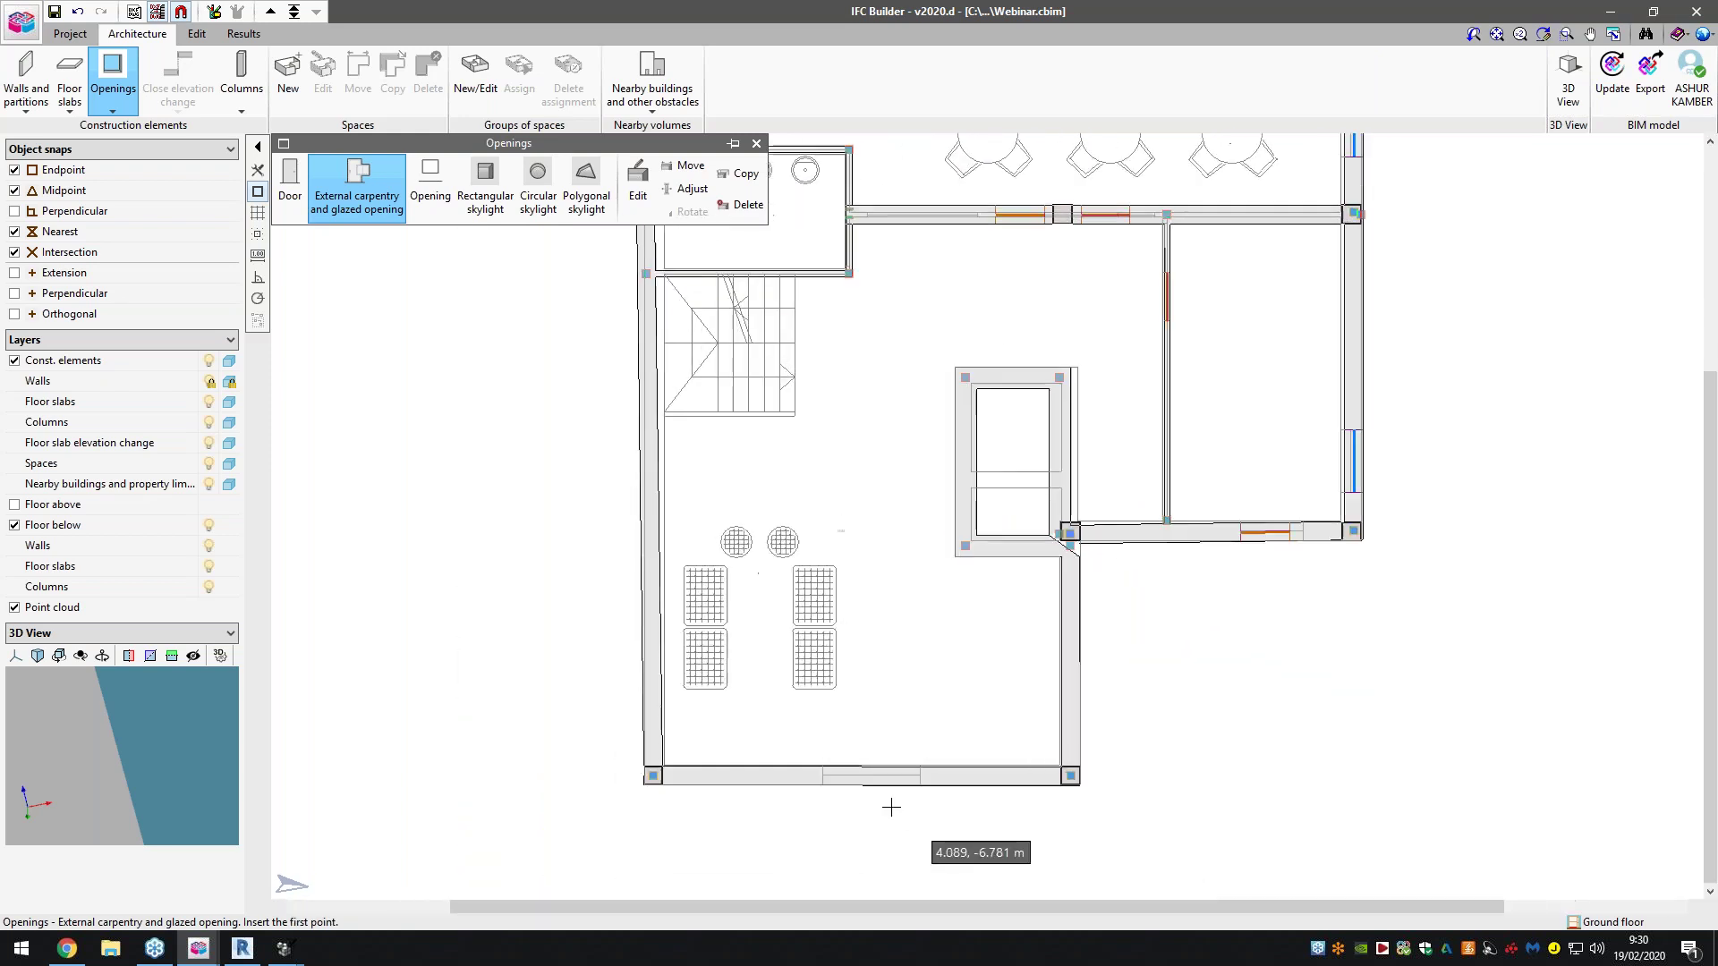
{"action": "left_click", "coordinate": [929, 778]}
{"action": "left_click", "coordinate": [847, 769]}
{"action": "scroll", "coordinate": [878, 812], "scroll_direction": "down", "scroll_amount": 2}
{"action": "scroll", "coordinate": [670, 559], "scroll_direction": "down", "scroll_amount": 1}
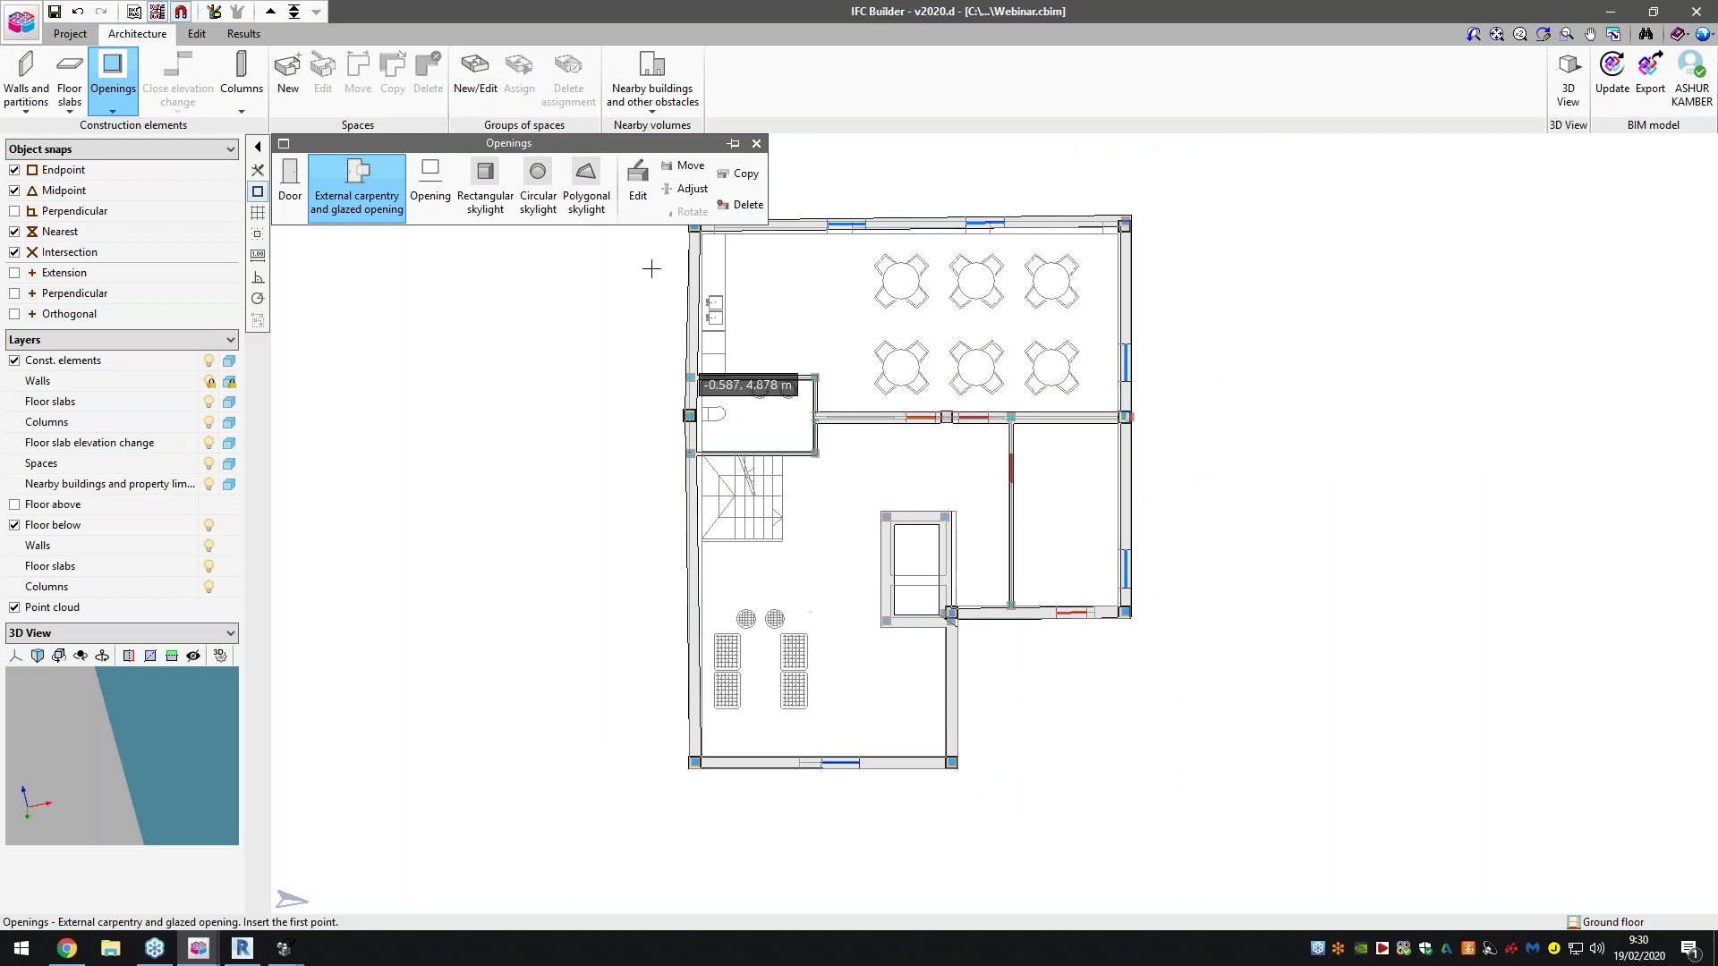
{"action": "left_click", "coordinate": [757, 144]}
{"action": "left_click", "coordinate": [1568, 81]}
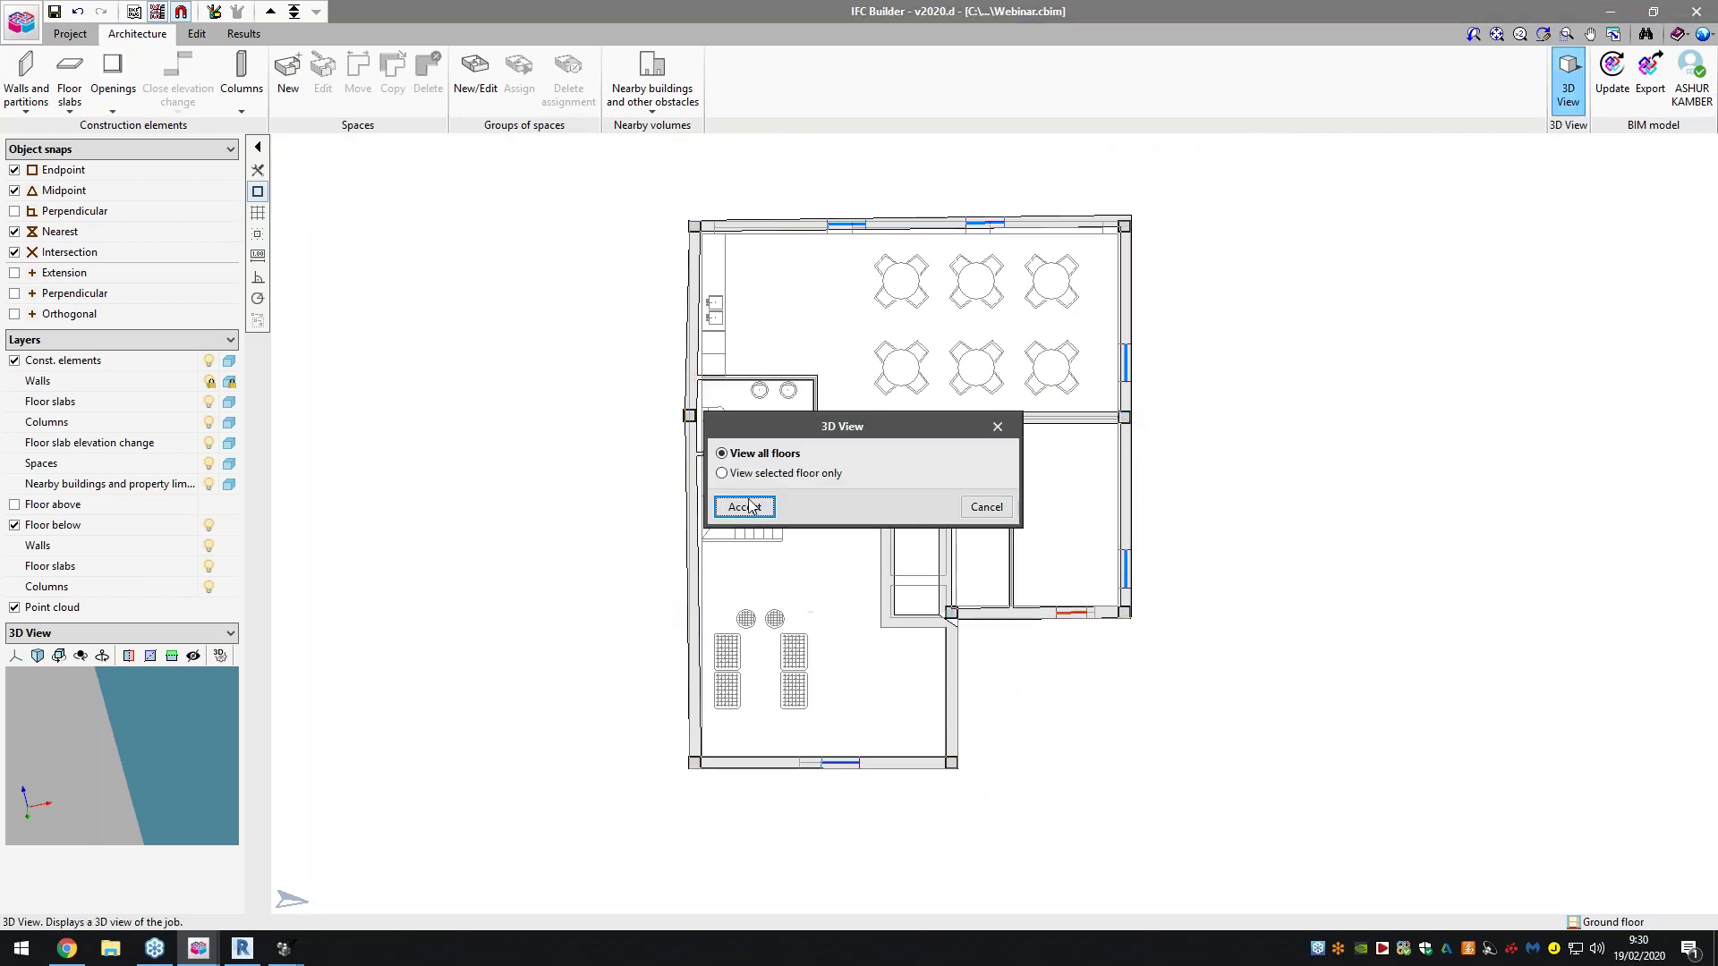
Review all floors in 3D from a new angle, then return to the plan
{"action": "left_click", "coordinate": [745, 507]}
{"action": "middle_click_drag", "start_coordinate": [767, 412], "coordinate": [917, 206]}
{"action": "left_click", "coordinate": [1036, 93]}
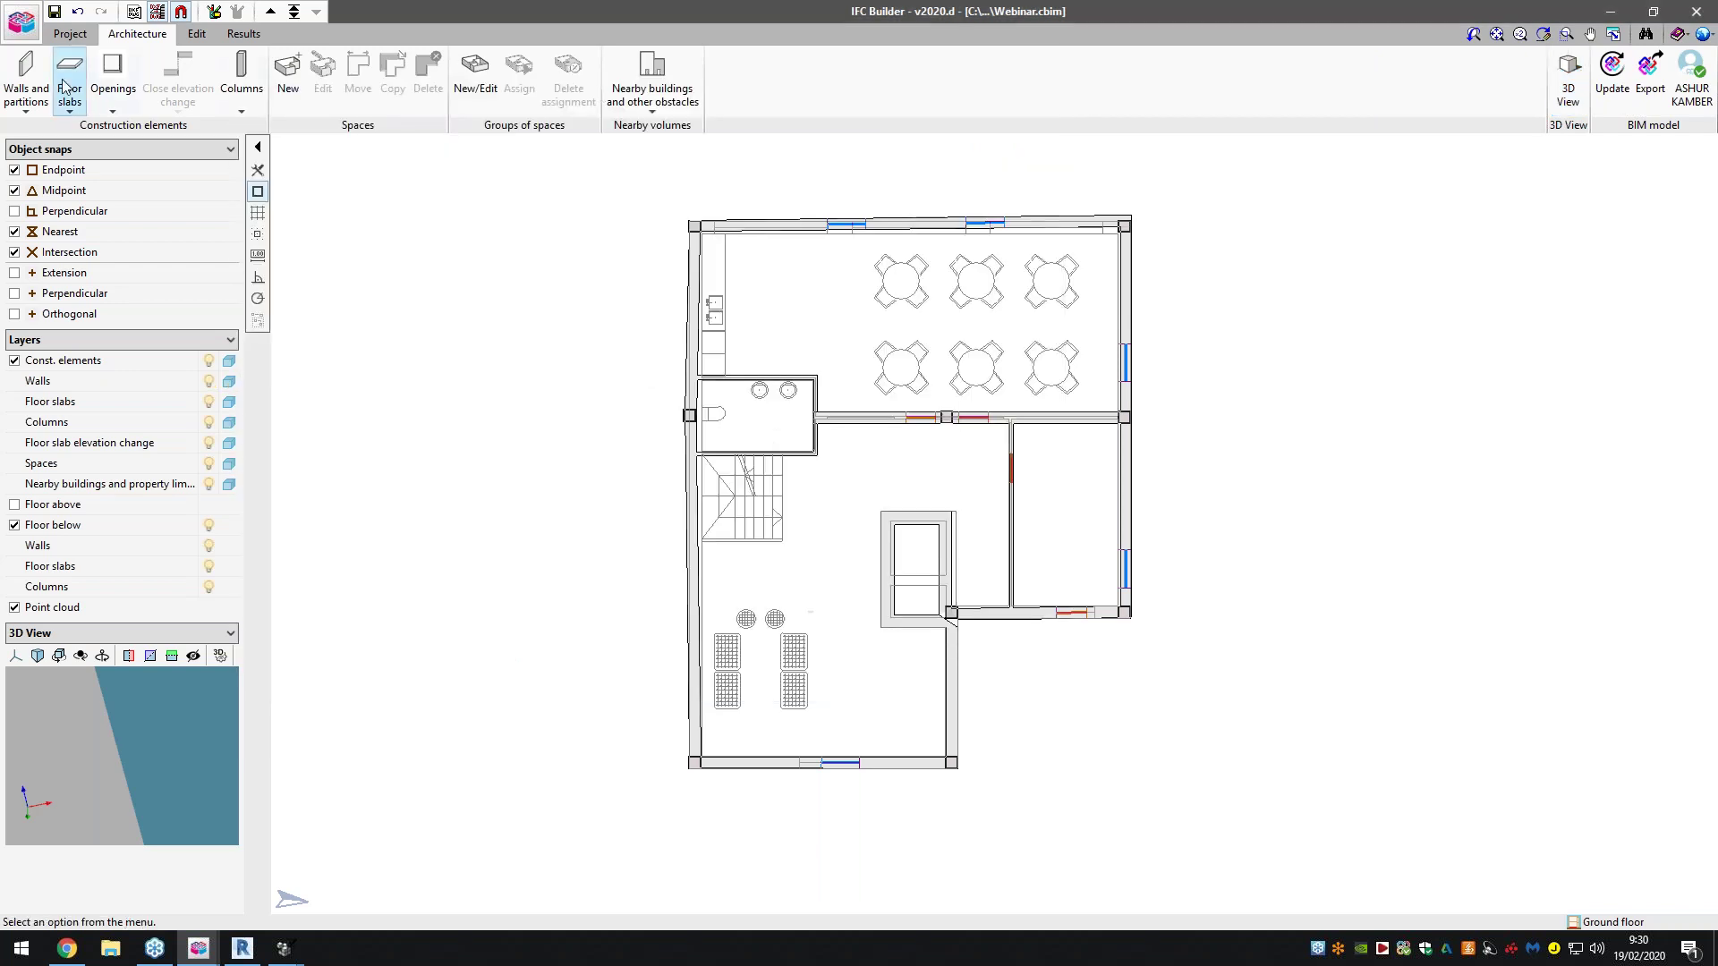
Create screed type Slab01 with 0.300 m thickness and accept it
{"action": "left_click", "coordinate": [73, 97]}
{"action": "left_click", "coordinate": [288, 201]}
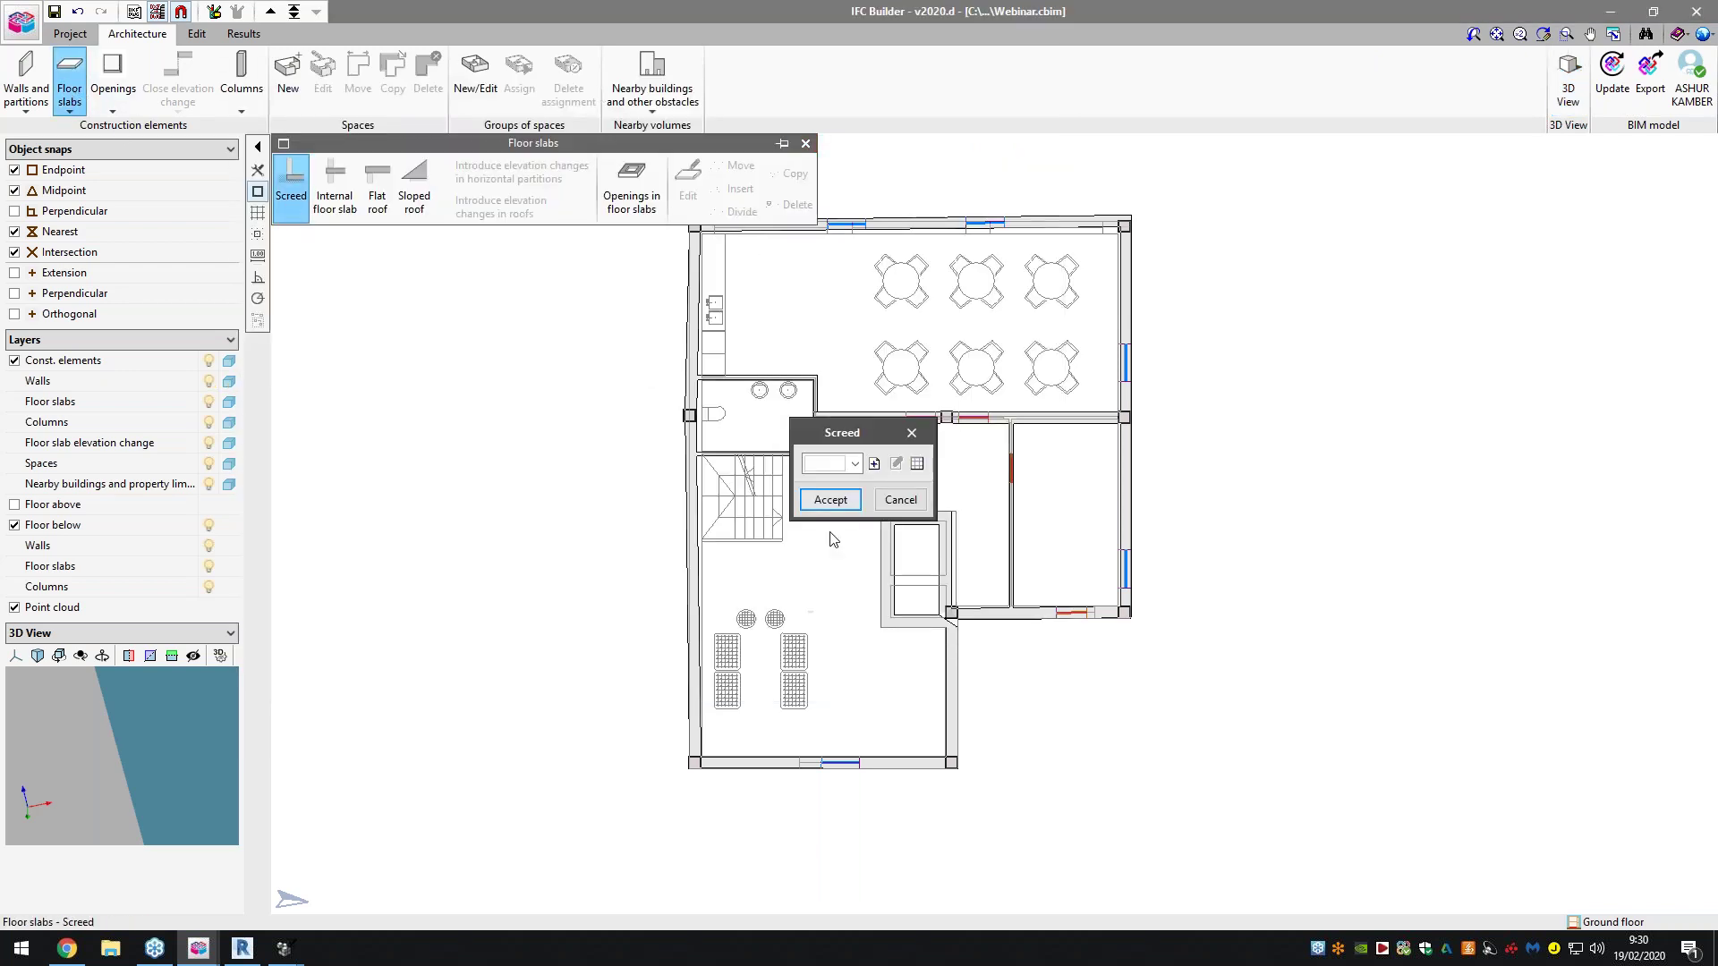
{"action": "left_click", "coordinate": [874, 465]}
{"action": "type", "text": "Slab"}
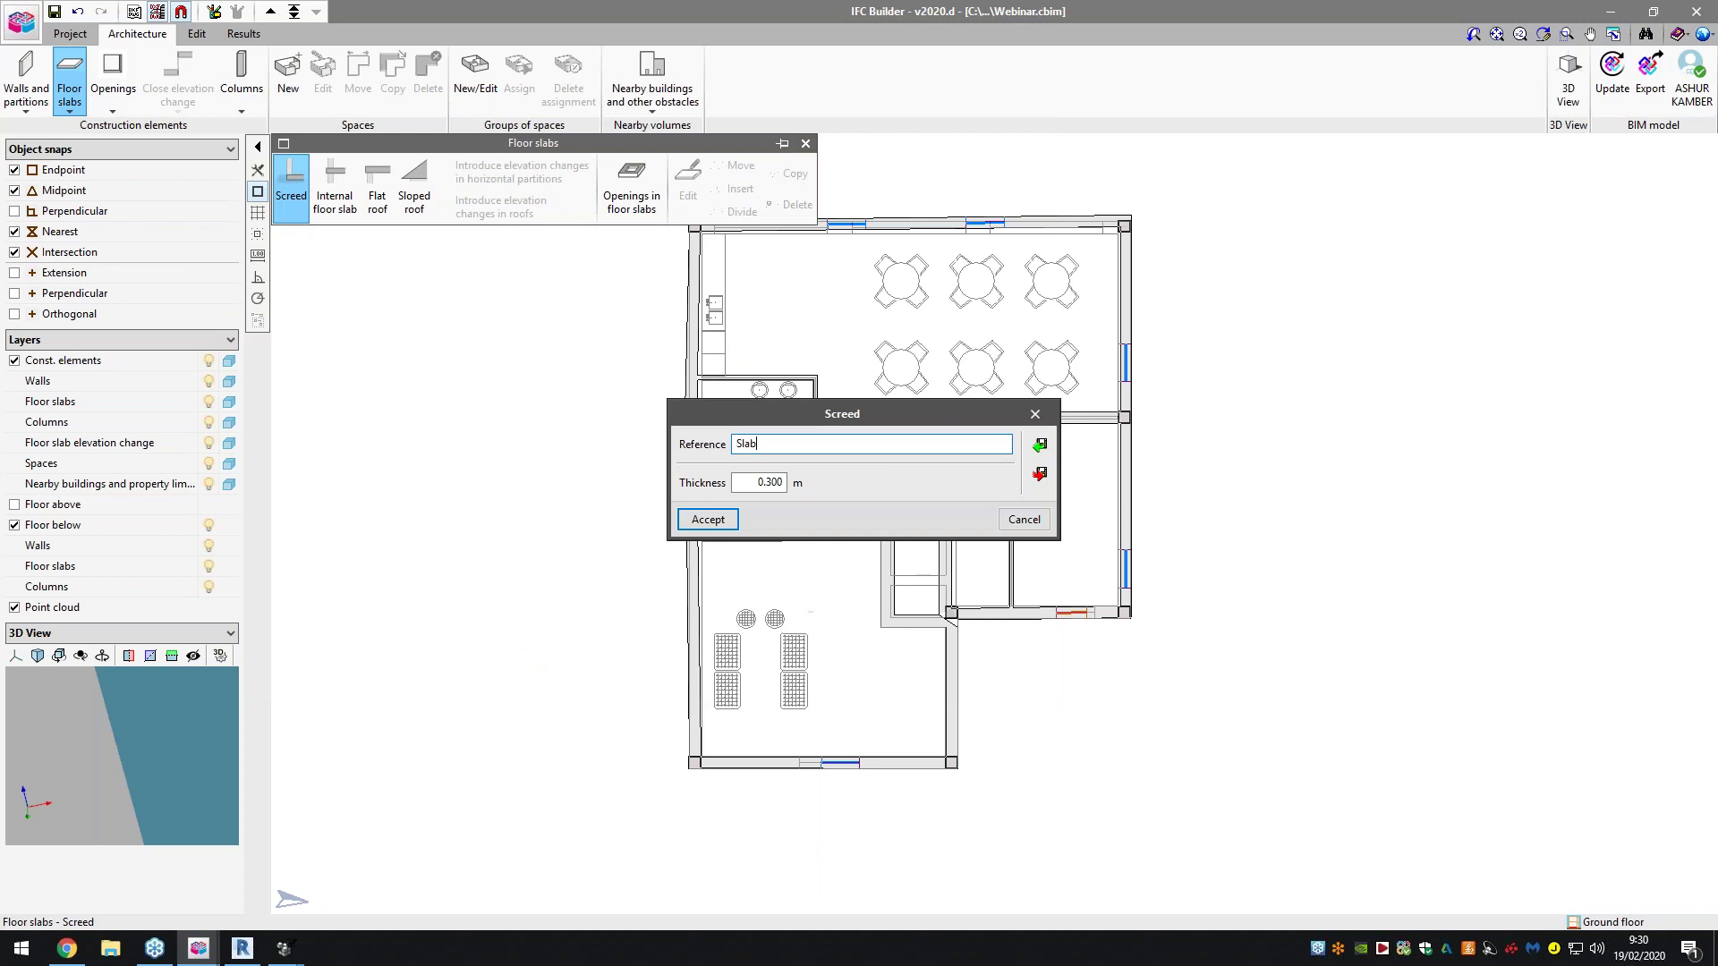
{"action": "left_click", "coordinate": [709, 519]}
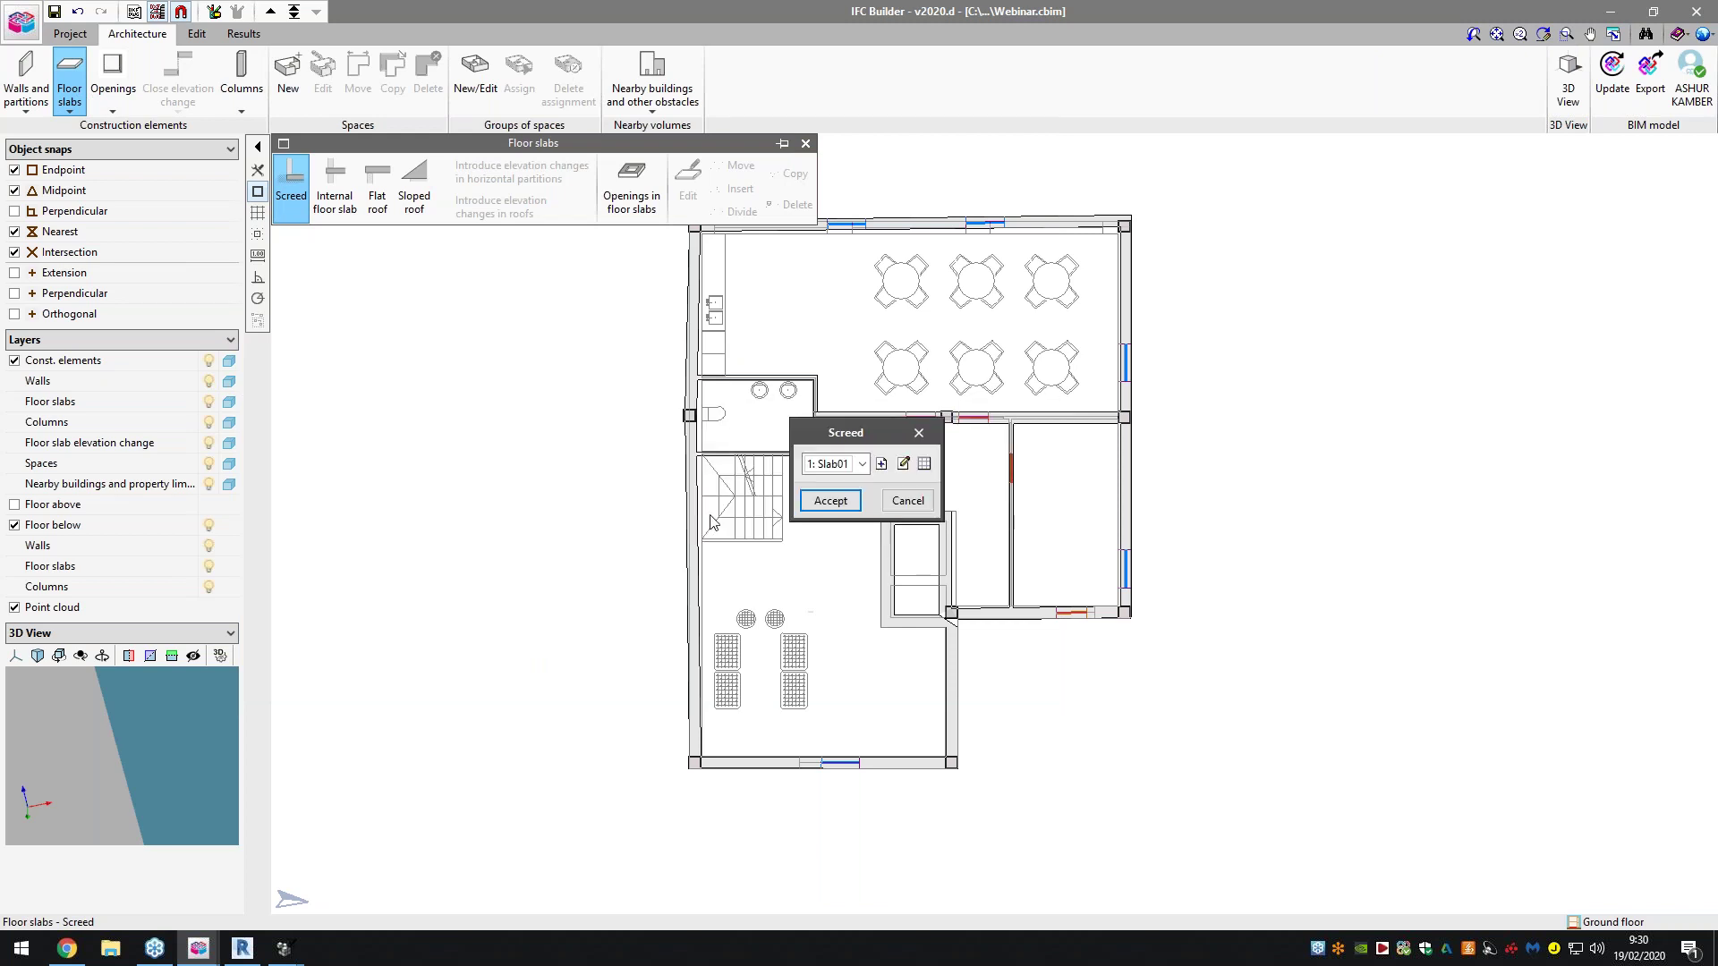
{"action": "left_click", "coordinate": [843, 508]}
Start the screed outline at the building's top-left and top-right corners
{"action": "scroll", "coordinate": [850, 500], "scroll_direction": "down", "scroll_amount": 2}
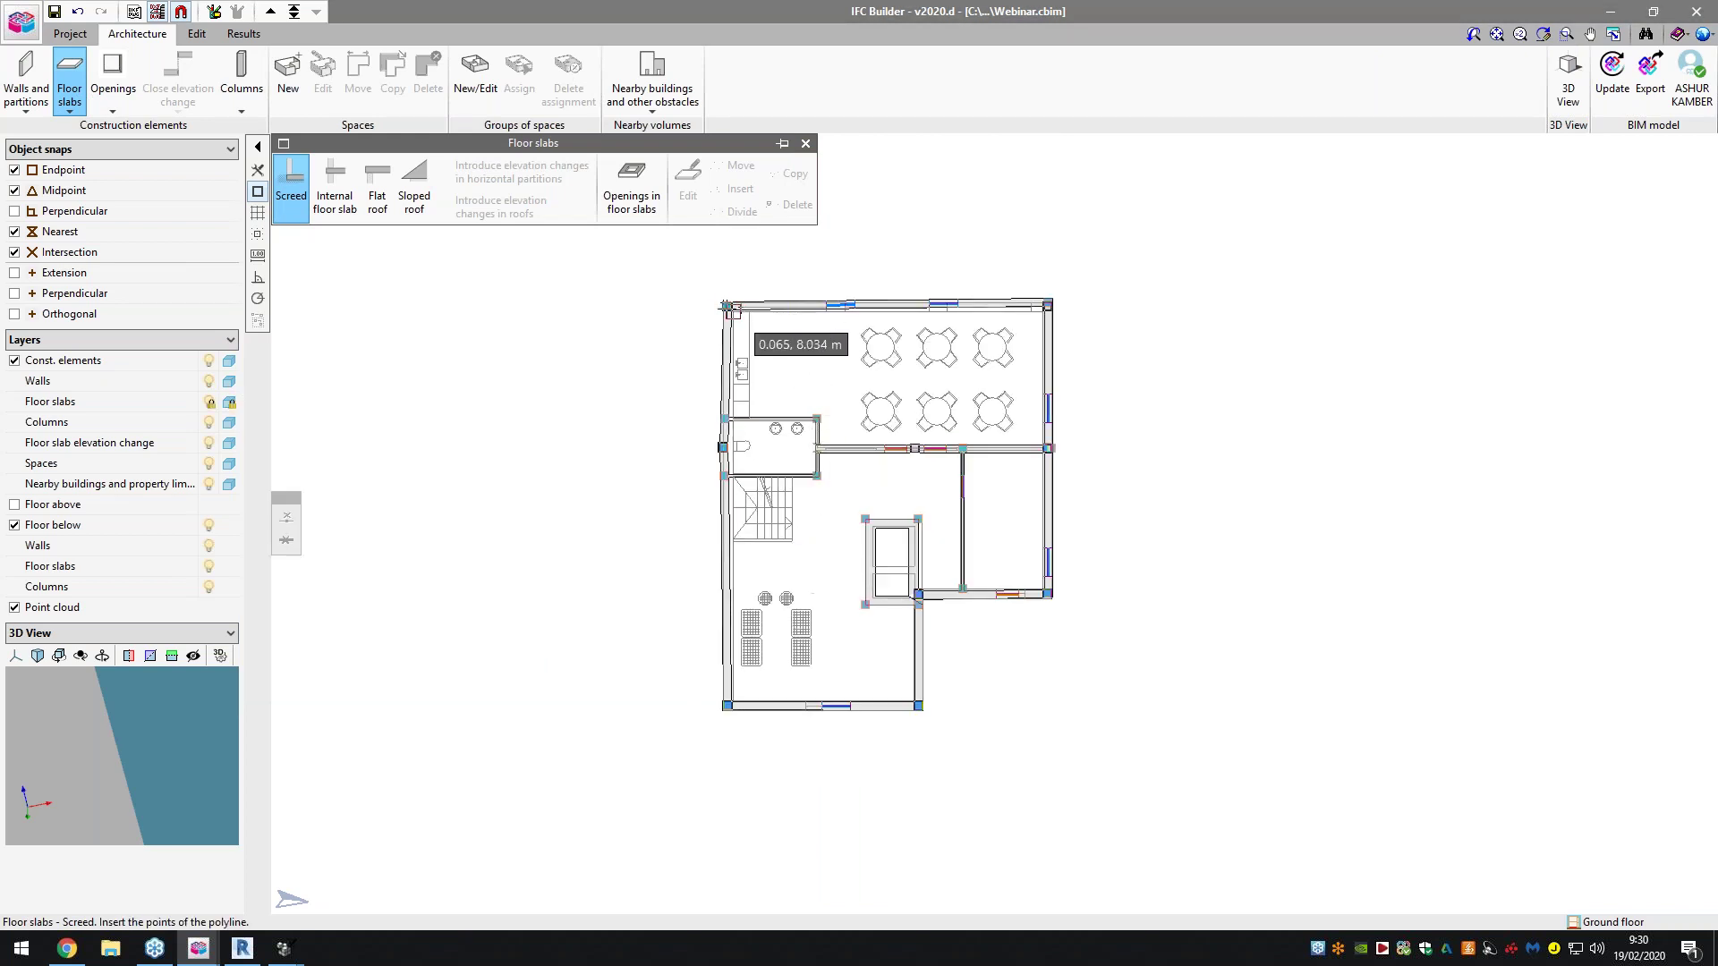
{"action": "scroll", "coordinate": [727, 306], "scroll_direction": "up", "scroll_amount": 3}
{"action": "scroll", "coordinate": [720, 293], "scroll_direction": "up", "scroll_amount": 3}
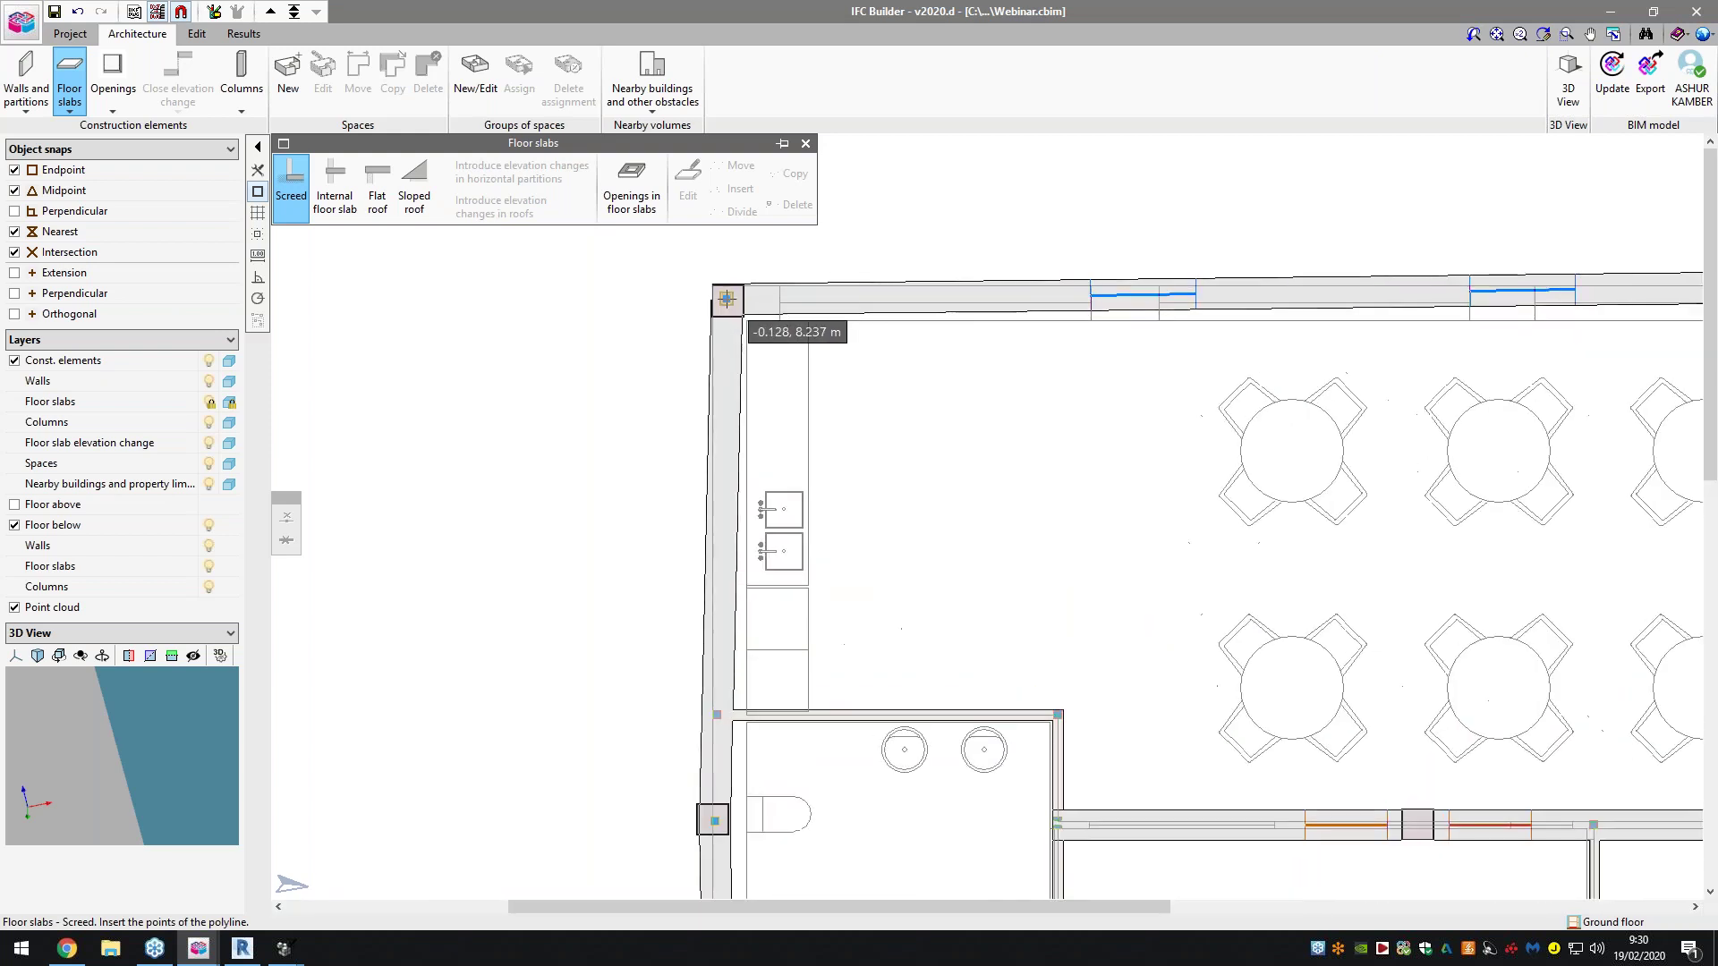
{"action": "left_click", "coordinate": [727, 300]}
{"action": "scroll", "coordinate": [618, 436], "scroll_direction": "down", "scroll_amount": 4}
{"action": "scroll", "coordinate": [1425, 345], "scroll_direction": "up", "scroll_amount": 1}
{"action": "scroll", "coordinate": [1424, 342], "scroll_direction": "up", "scroll_amount": 1}
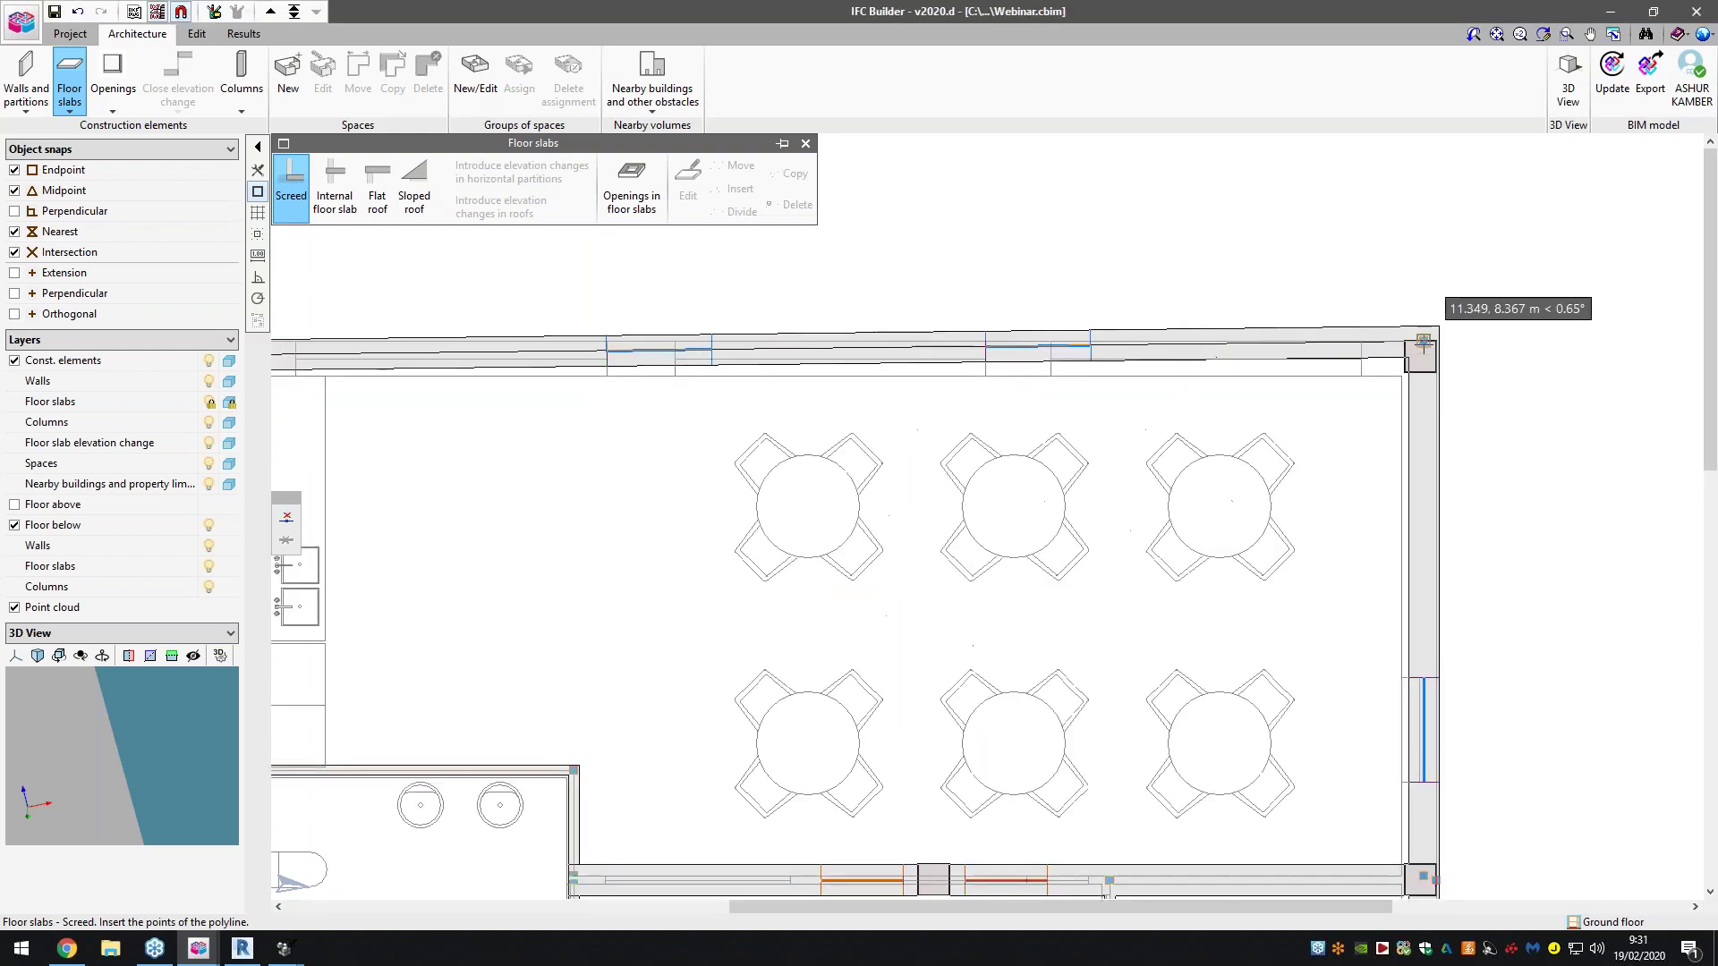
{"action": "left_click", "coordinate": [1424, 342]}
Complete the screed through the bottom-right and bottom-left corners and close the outline
{"action": "scroll", "coordinate": [1423, 875], "scroll_direction": "down", "scroll_amount": 5}
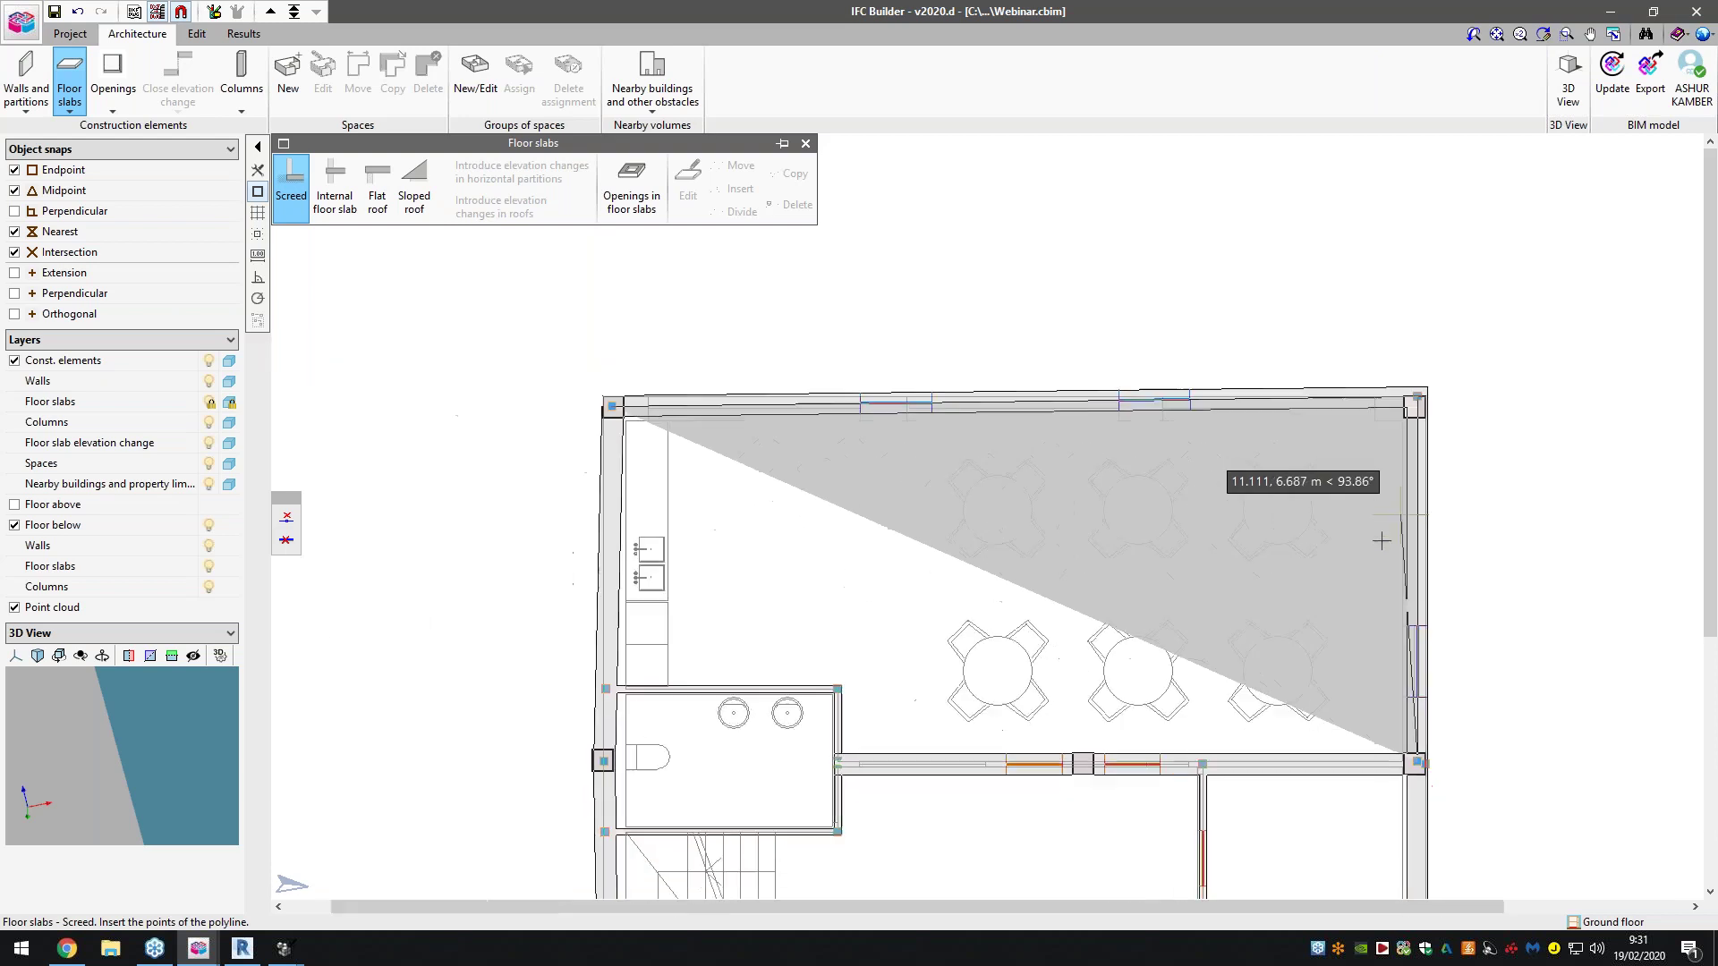
{"action": "scroll", "coordinate": [1384, 780], "scroll_direction": "up", "scroll_amount": 4}
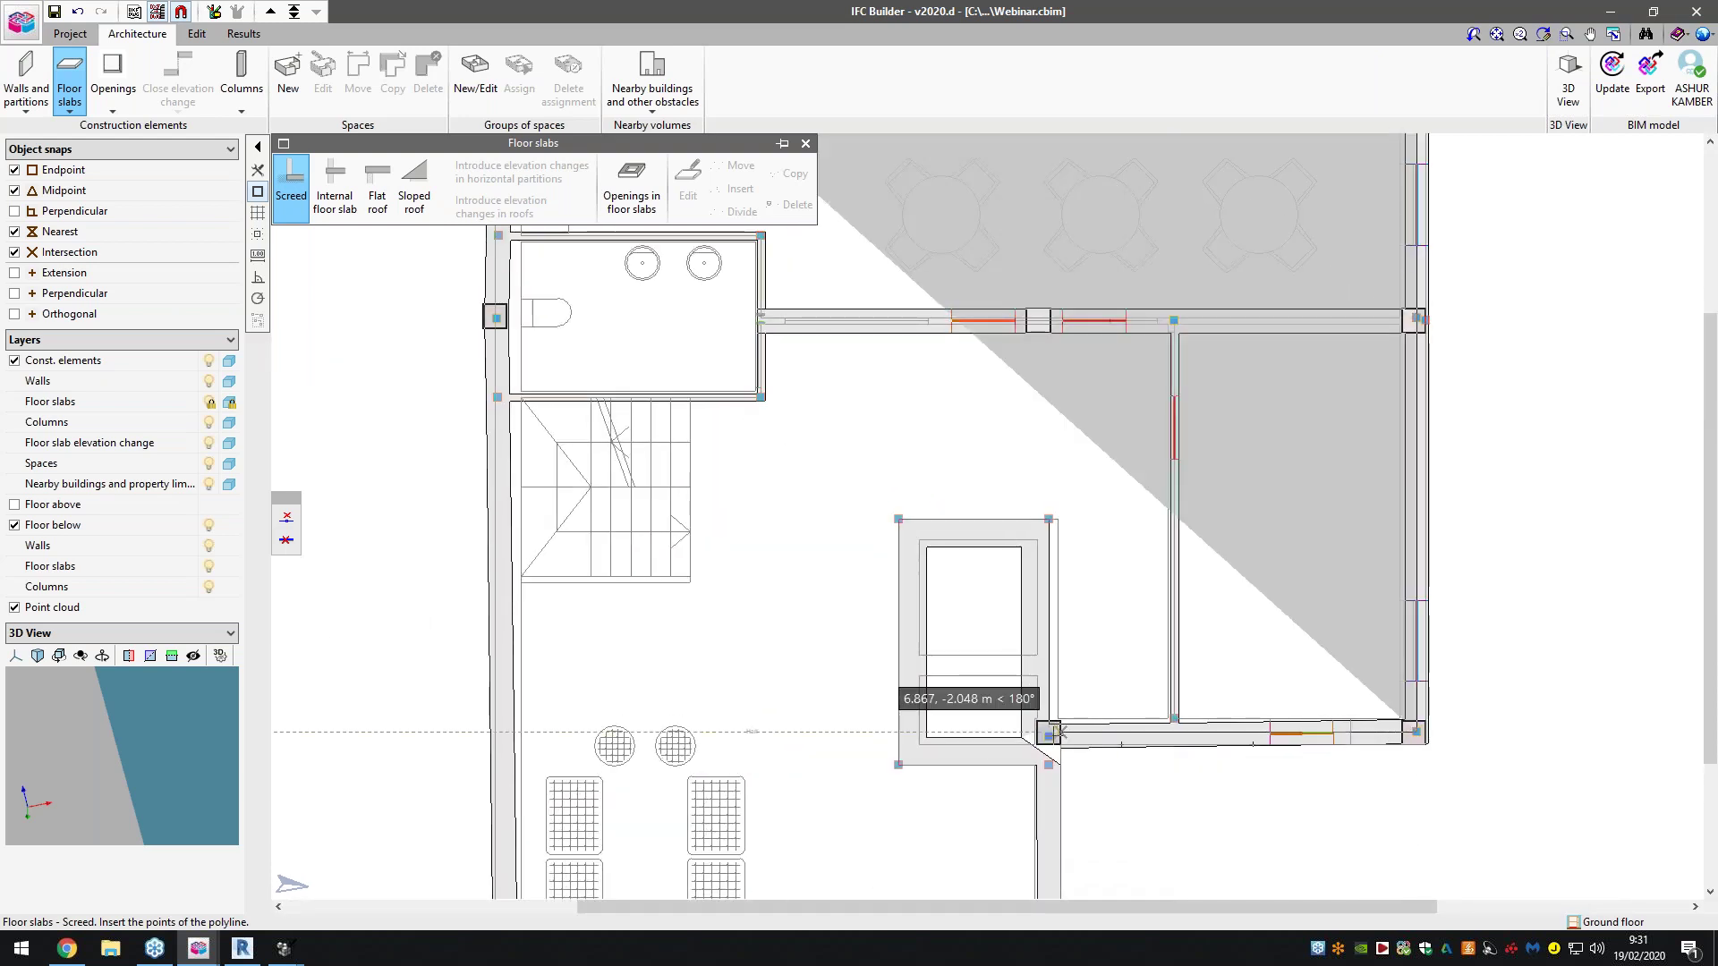
{"action": "scroll", "coordinate": [1079, 591], "scroll_direction": "down", "scroll_amount": 3}
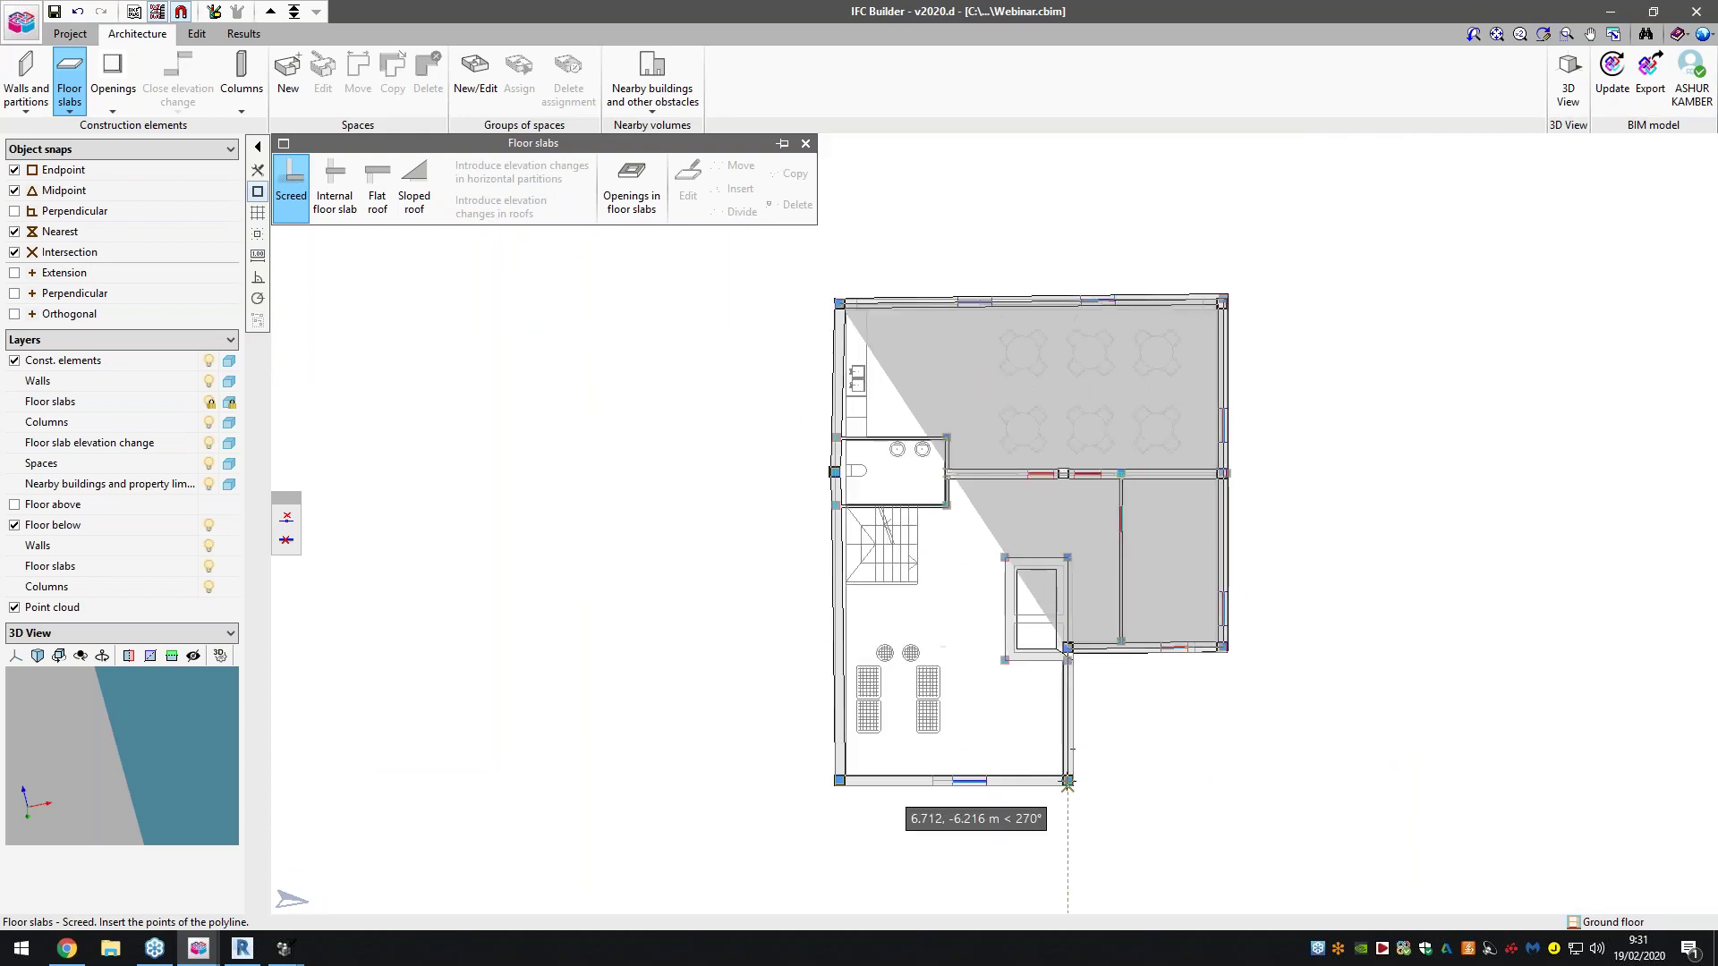
{"action": "scroll", "coordinate": [1069, 775], "scroll_direction": "up", "scroll_amount": 4}
{"action": "left_click", "coordinate": [1068, 774]}
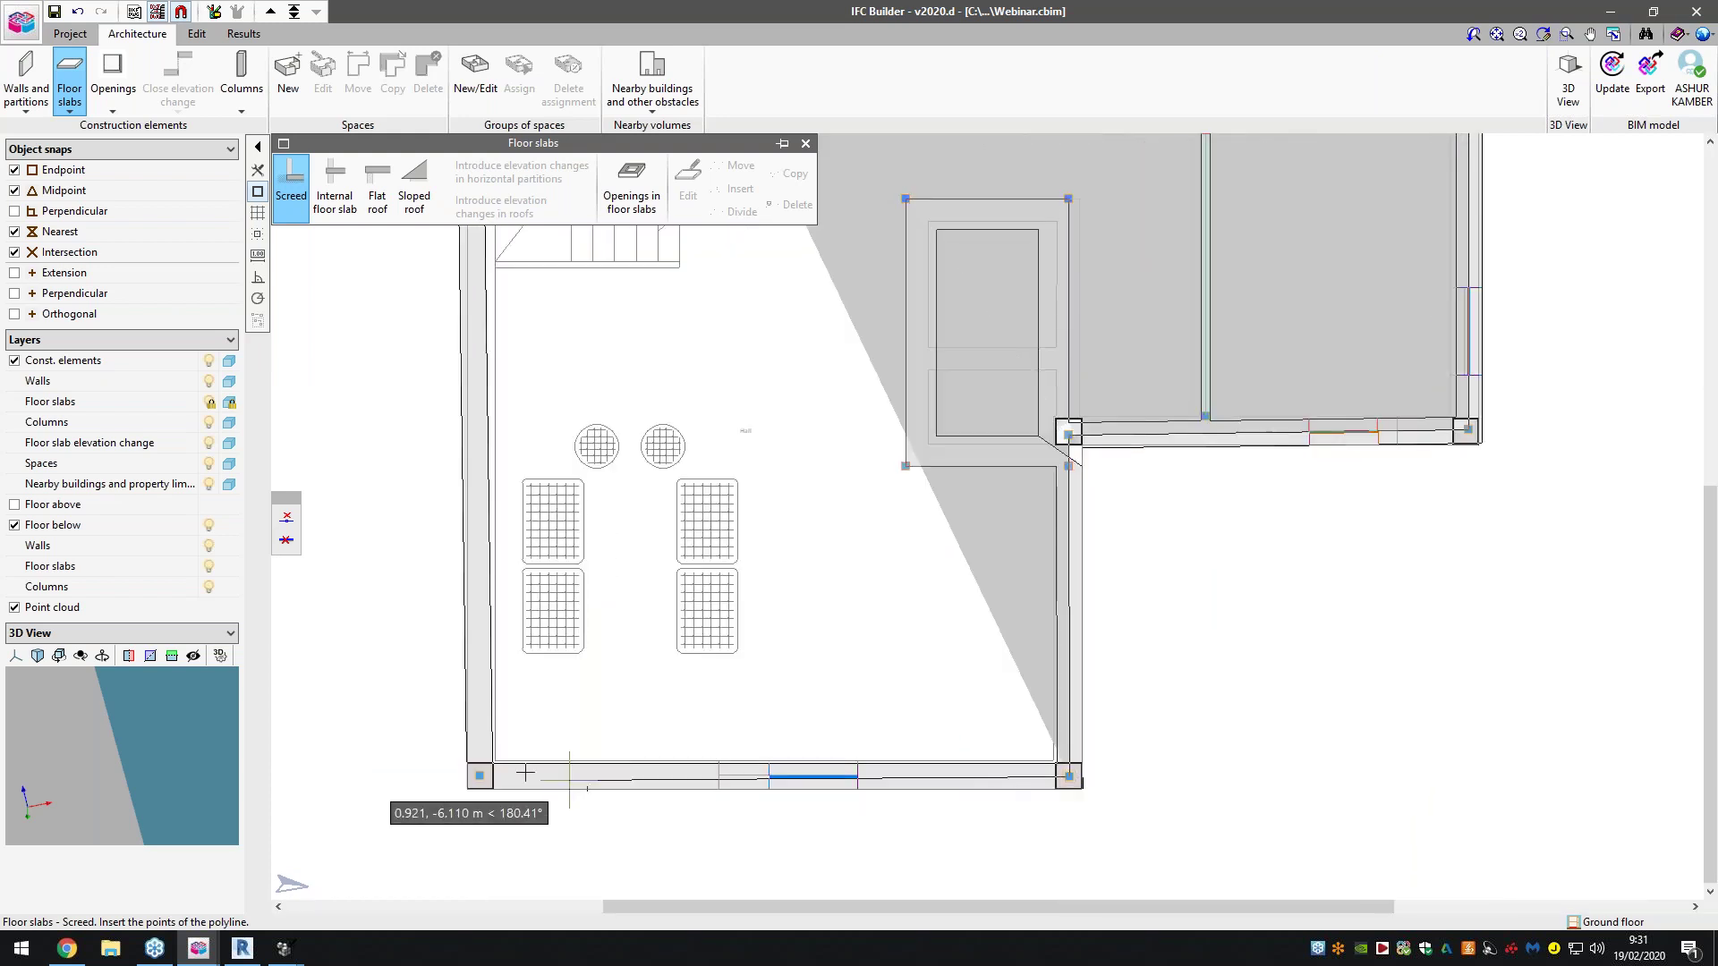
{"action": "left_click", "coordinate": [490, 787]}
{"action": "scroll", "coordinate": [494, 791], "scroll_direction": "down", "scroll_amount": 4}
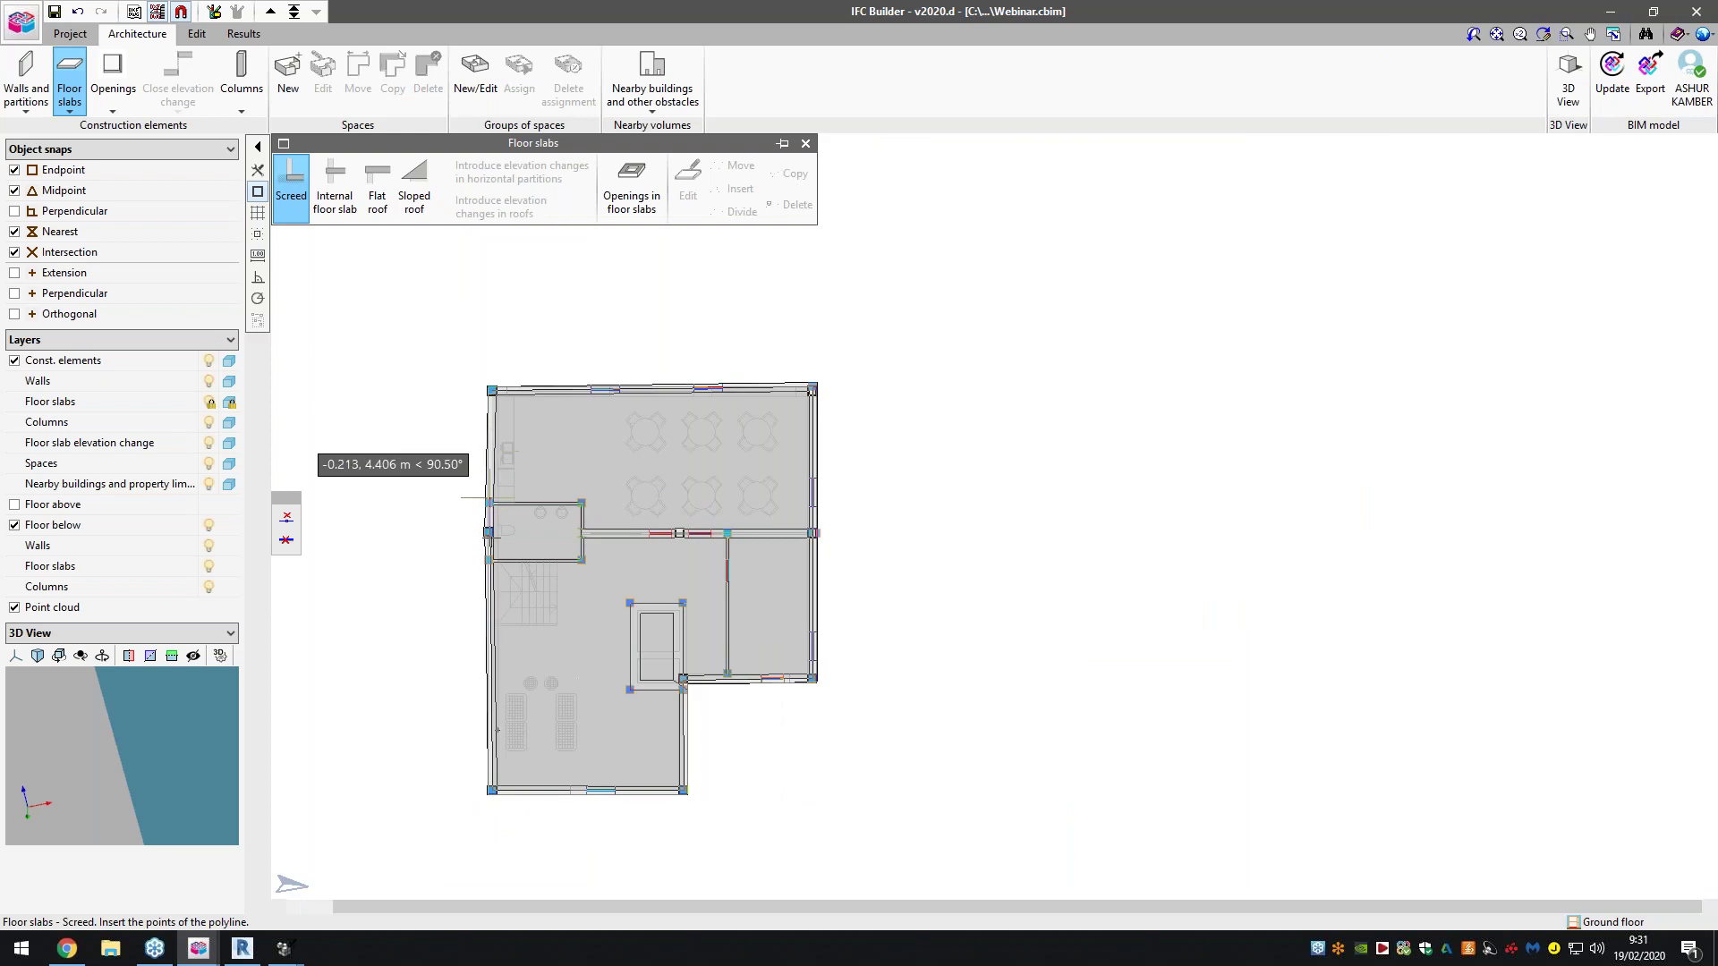
{"action": "scroll", "coordinate": [487, 514], "scroll_direction": "up", "scroll_amount": 4}
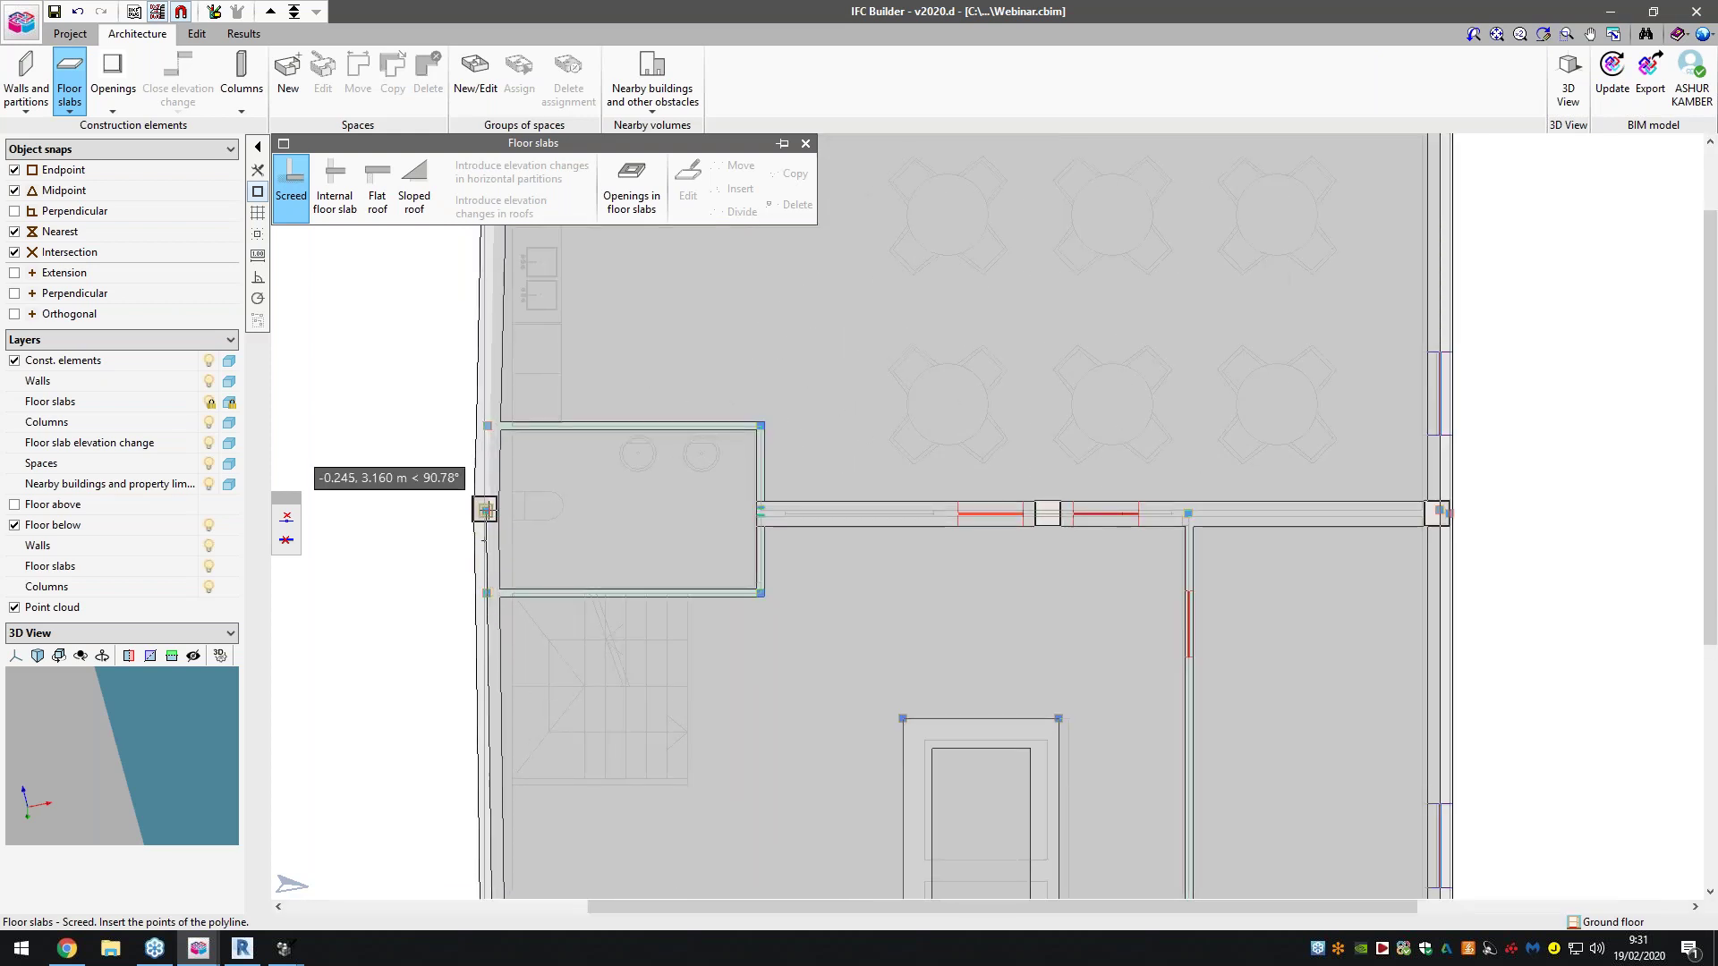
{"action": "scroll", "coordinate": [488, 433], "scroll_direction": "down", "scroll_amount": 4}
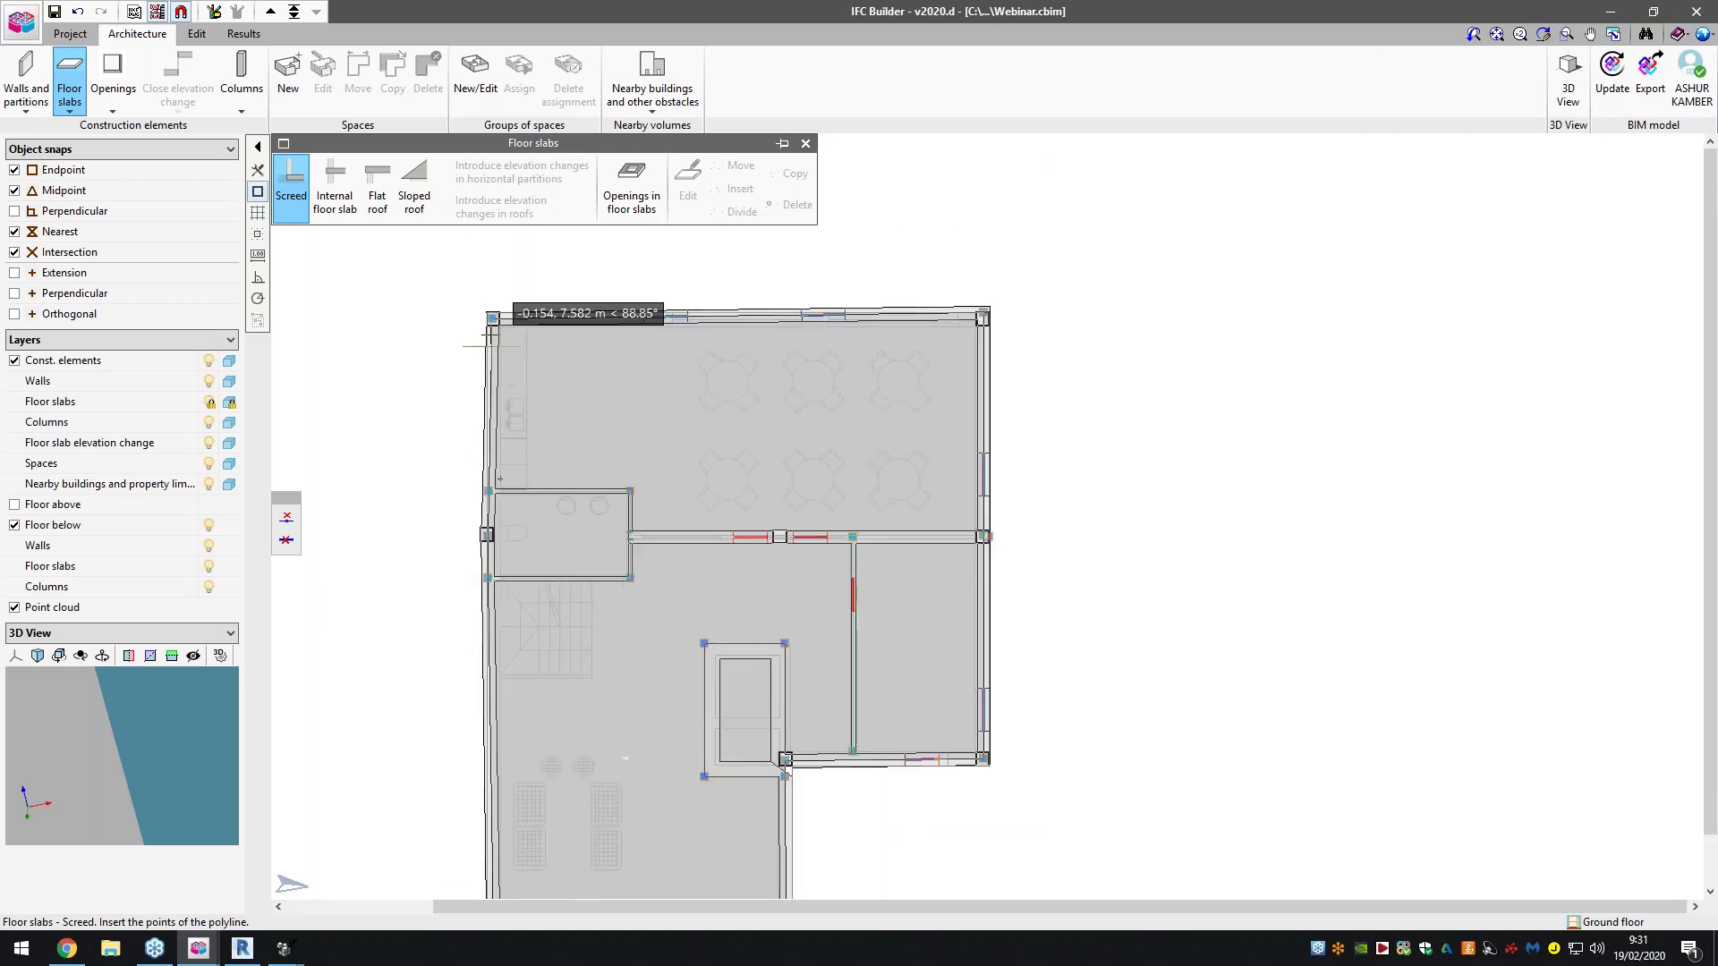
{"action": "scroll", "coordinate": [490, 317], "scroll_direction": "up", "scroll_amount": 3}
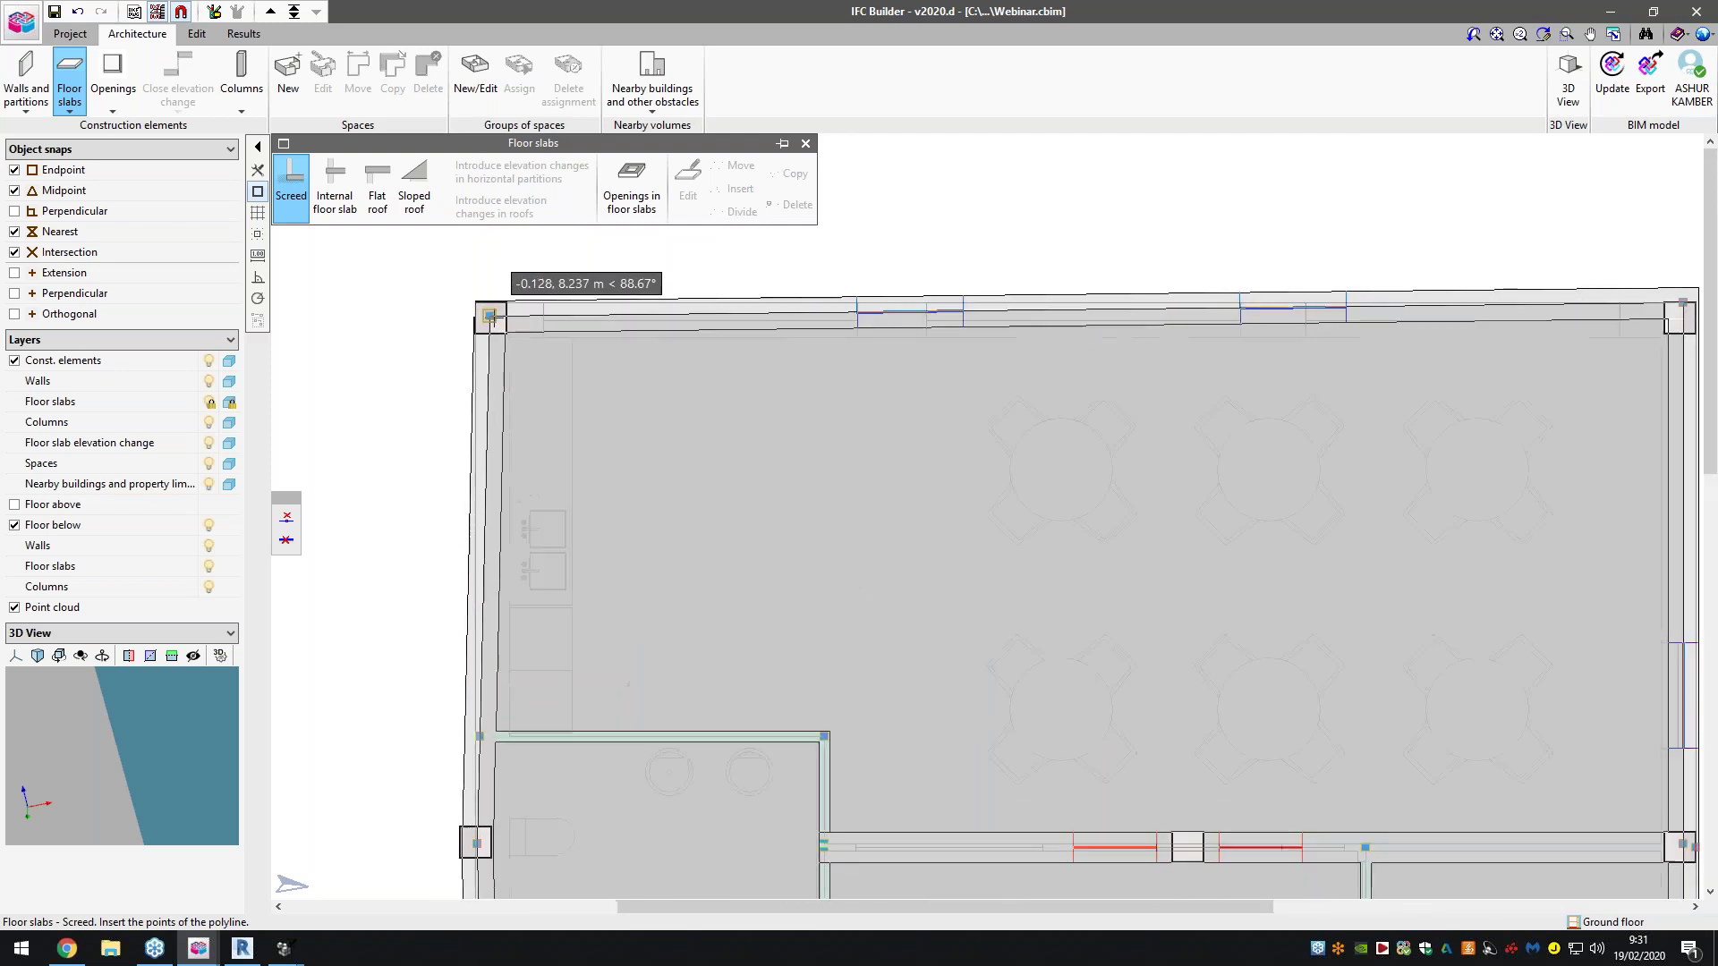
{"action": "left_click", "coordinate": [490, 317]}
{"action": "scroll", "coordinate": [617, 430], "scroll_direction": "down", "scroll_amount": 3}
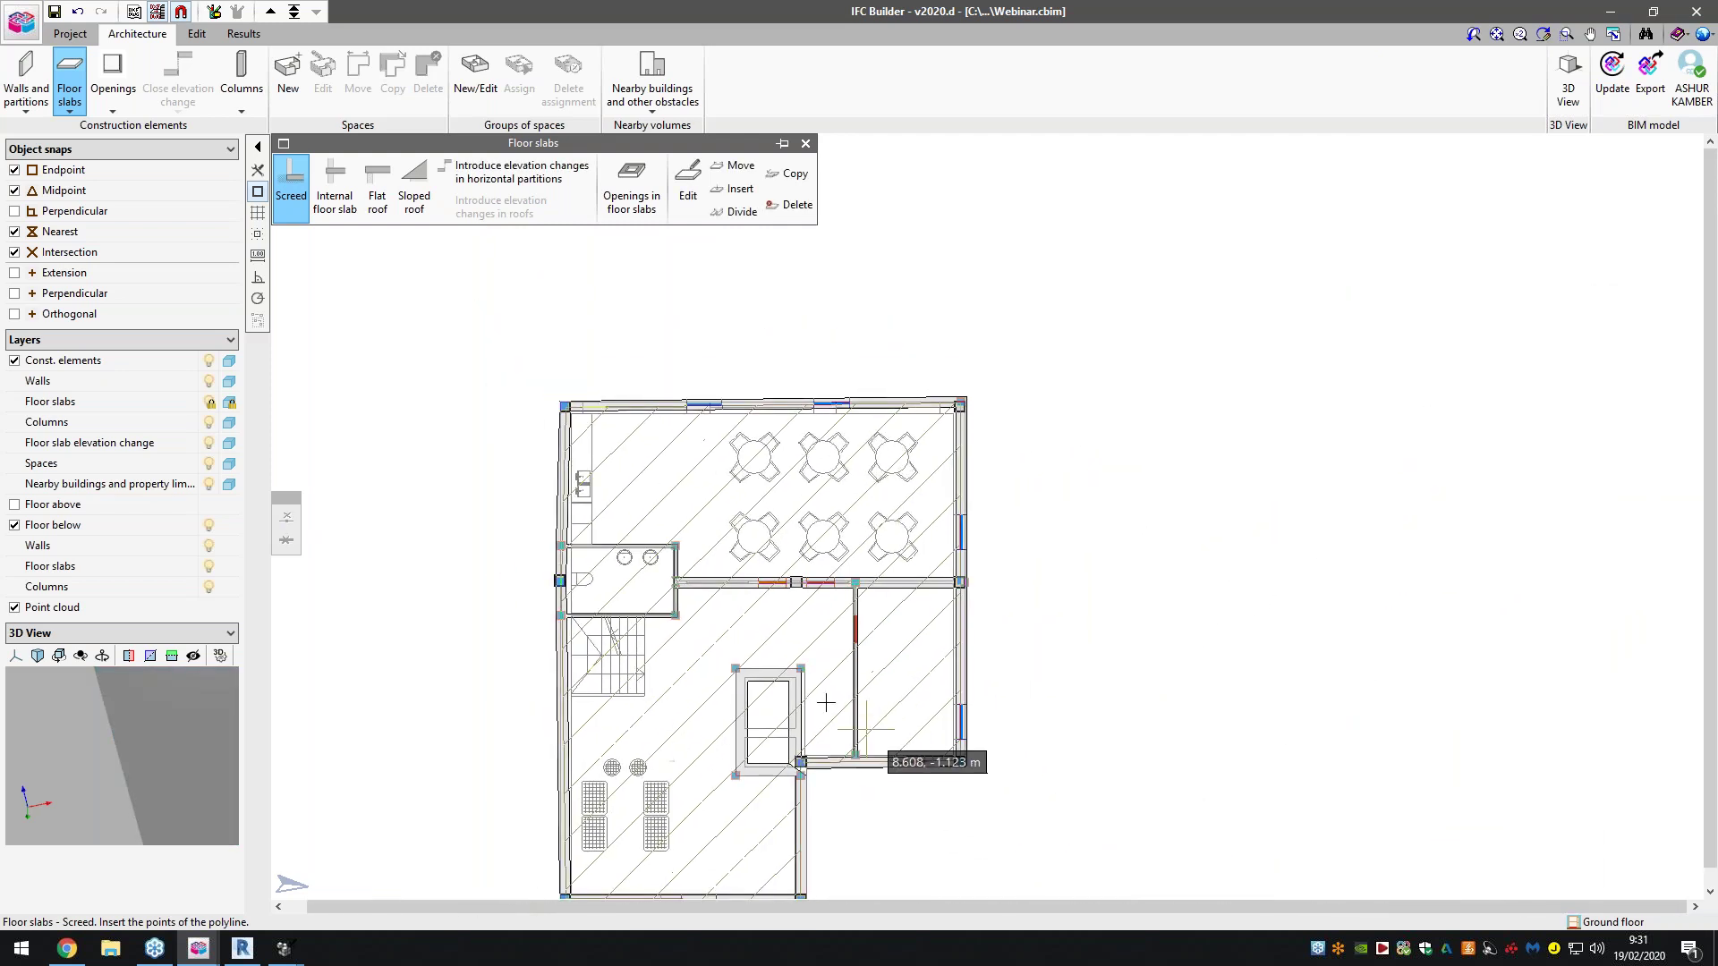
{"action": "key", "text": "Escape"}
Outline a rectangular slab opening on the shaft's four inner corners, then bring up 3D View options
{"action": "scroll", "coordinate": [809, 737], "scroll_direction": "down", "scroll_amount": 2}
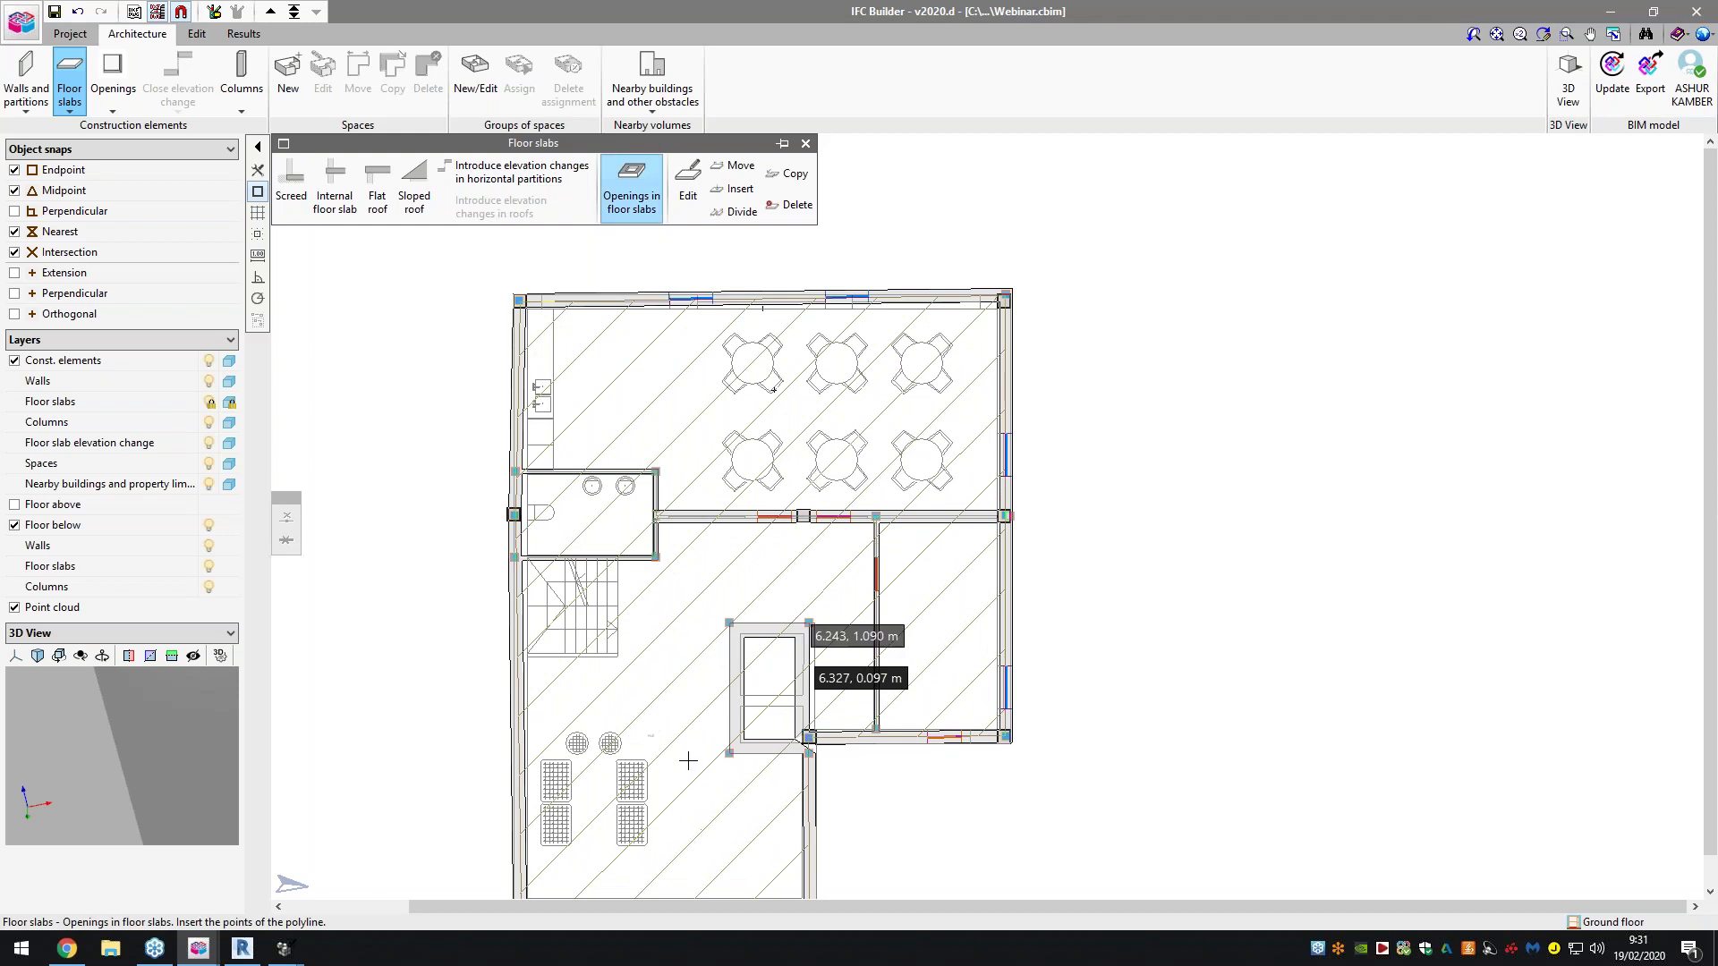
{"action": "scroll", "coordinate": [769, 729], "scroll_direction": "up", "scroll_amount": 5}
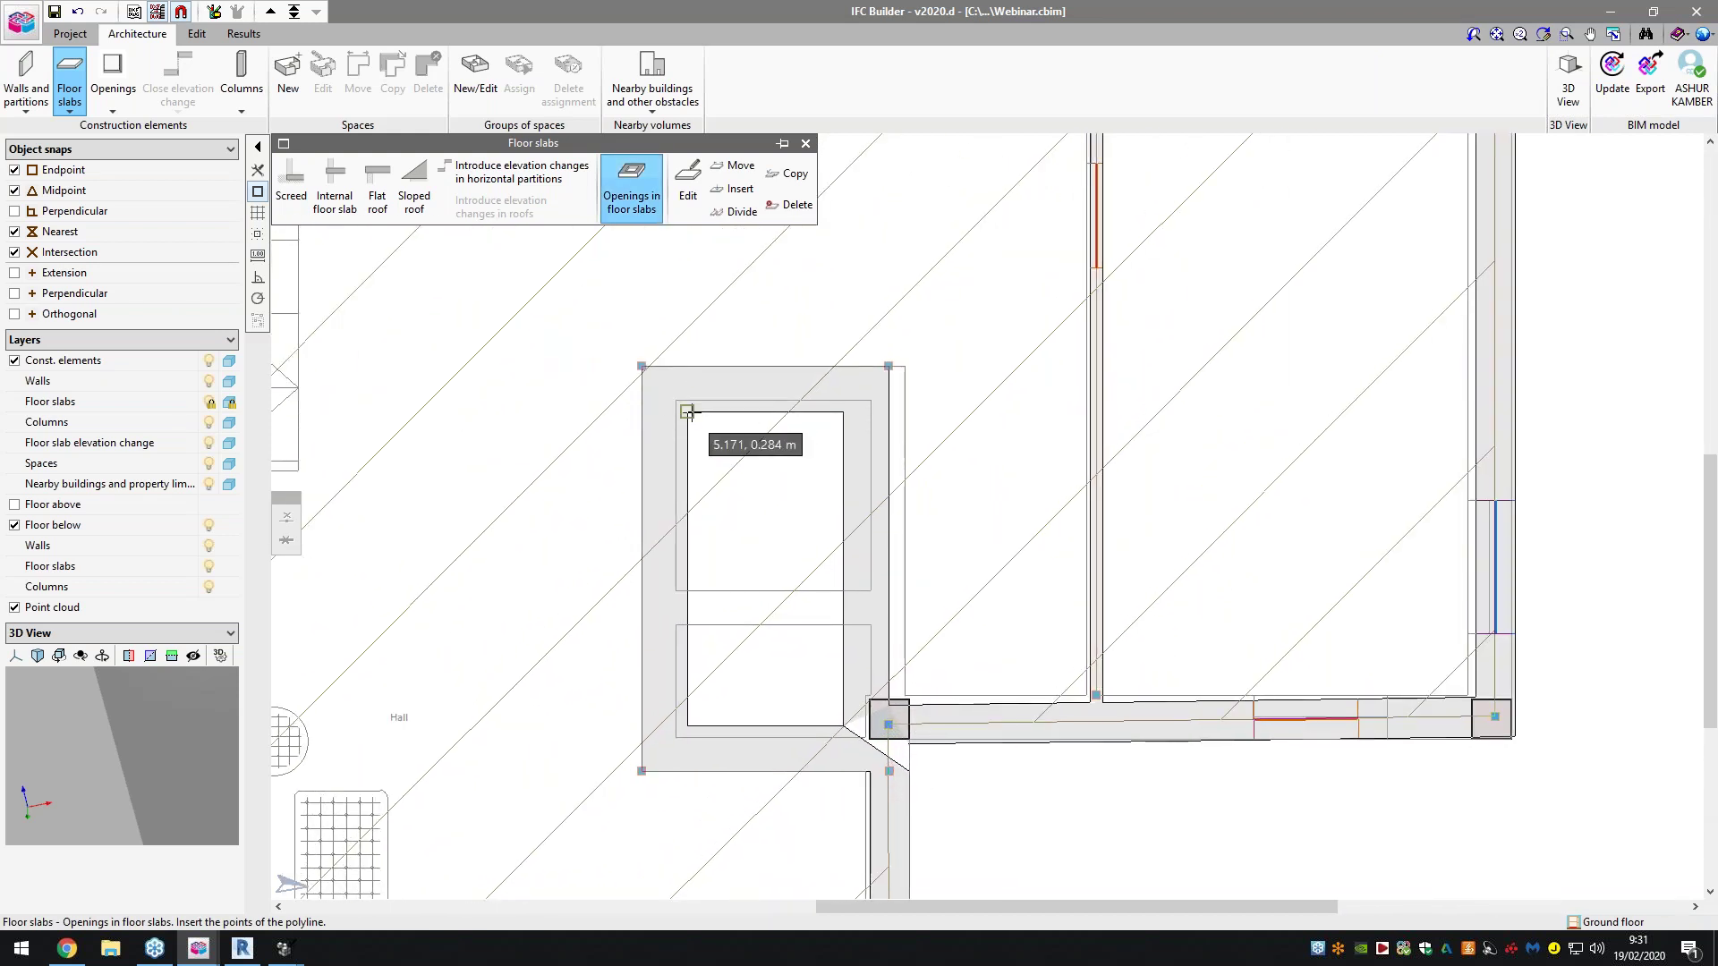
{"action": "left_click", "coordinate": [687, 413]}
{"action": "left_click", "coordinate": [843, 413]}
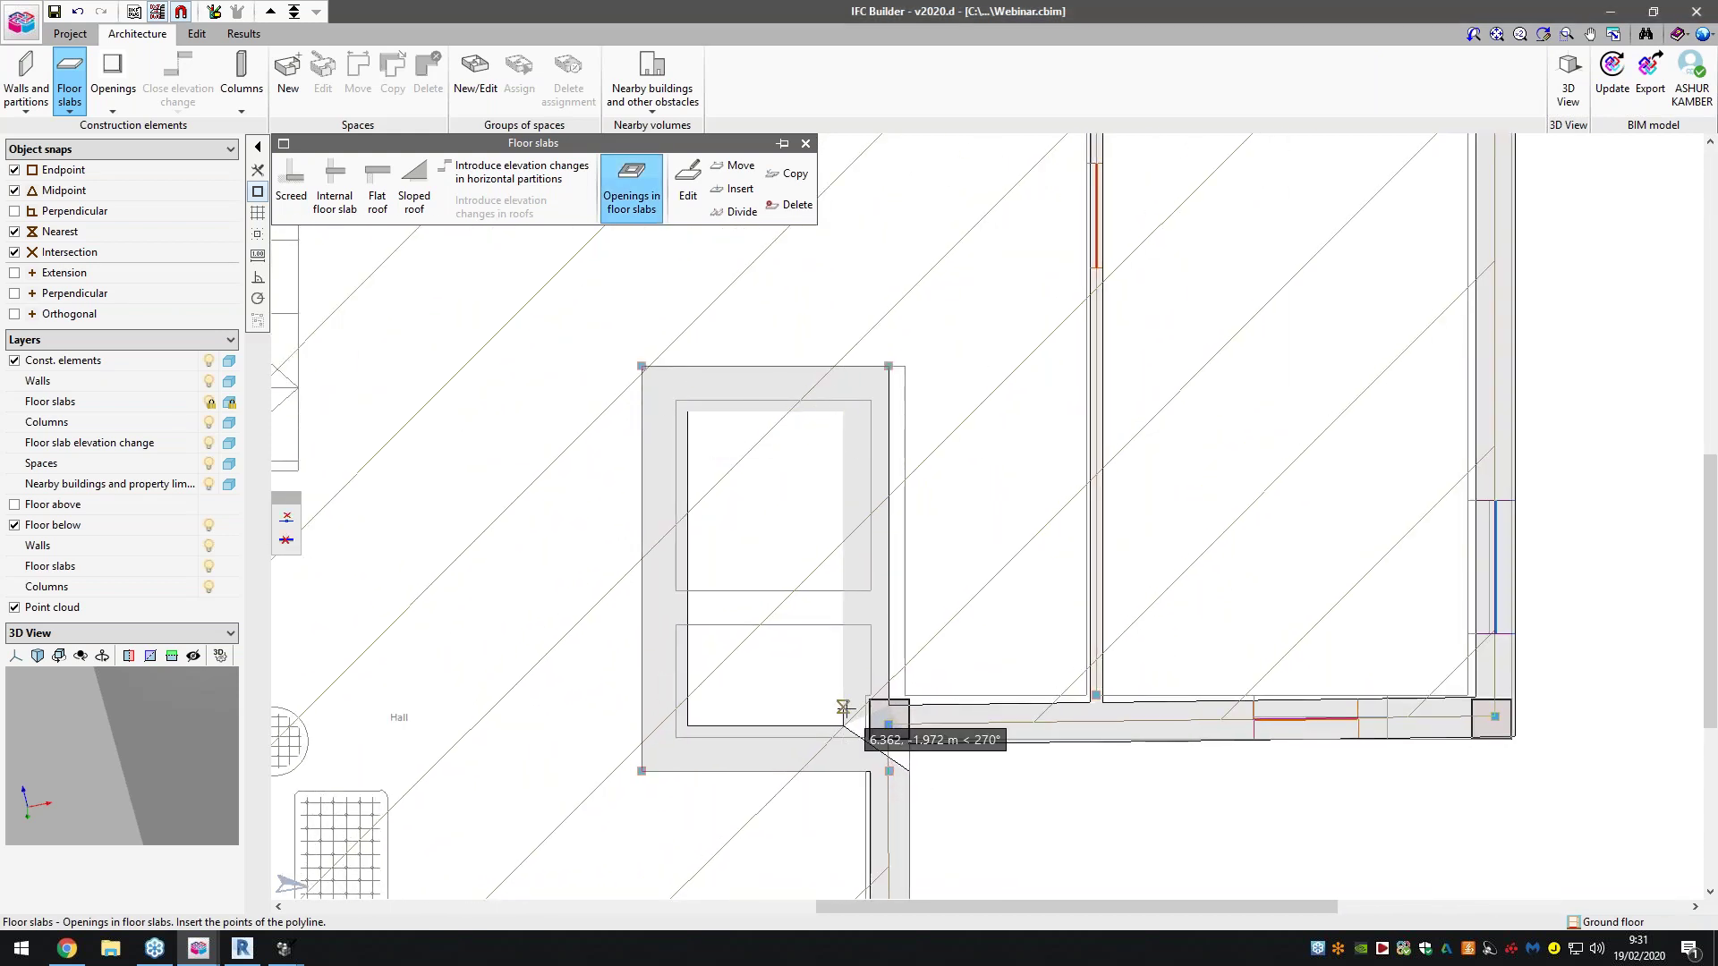
{"action": "left_click", "coordinate": [843, 725]}
{"action": "left_click", "coordinate": [687, 726]}
{"action": "left_click", "coordinate": [687, 412]}
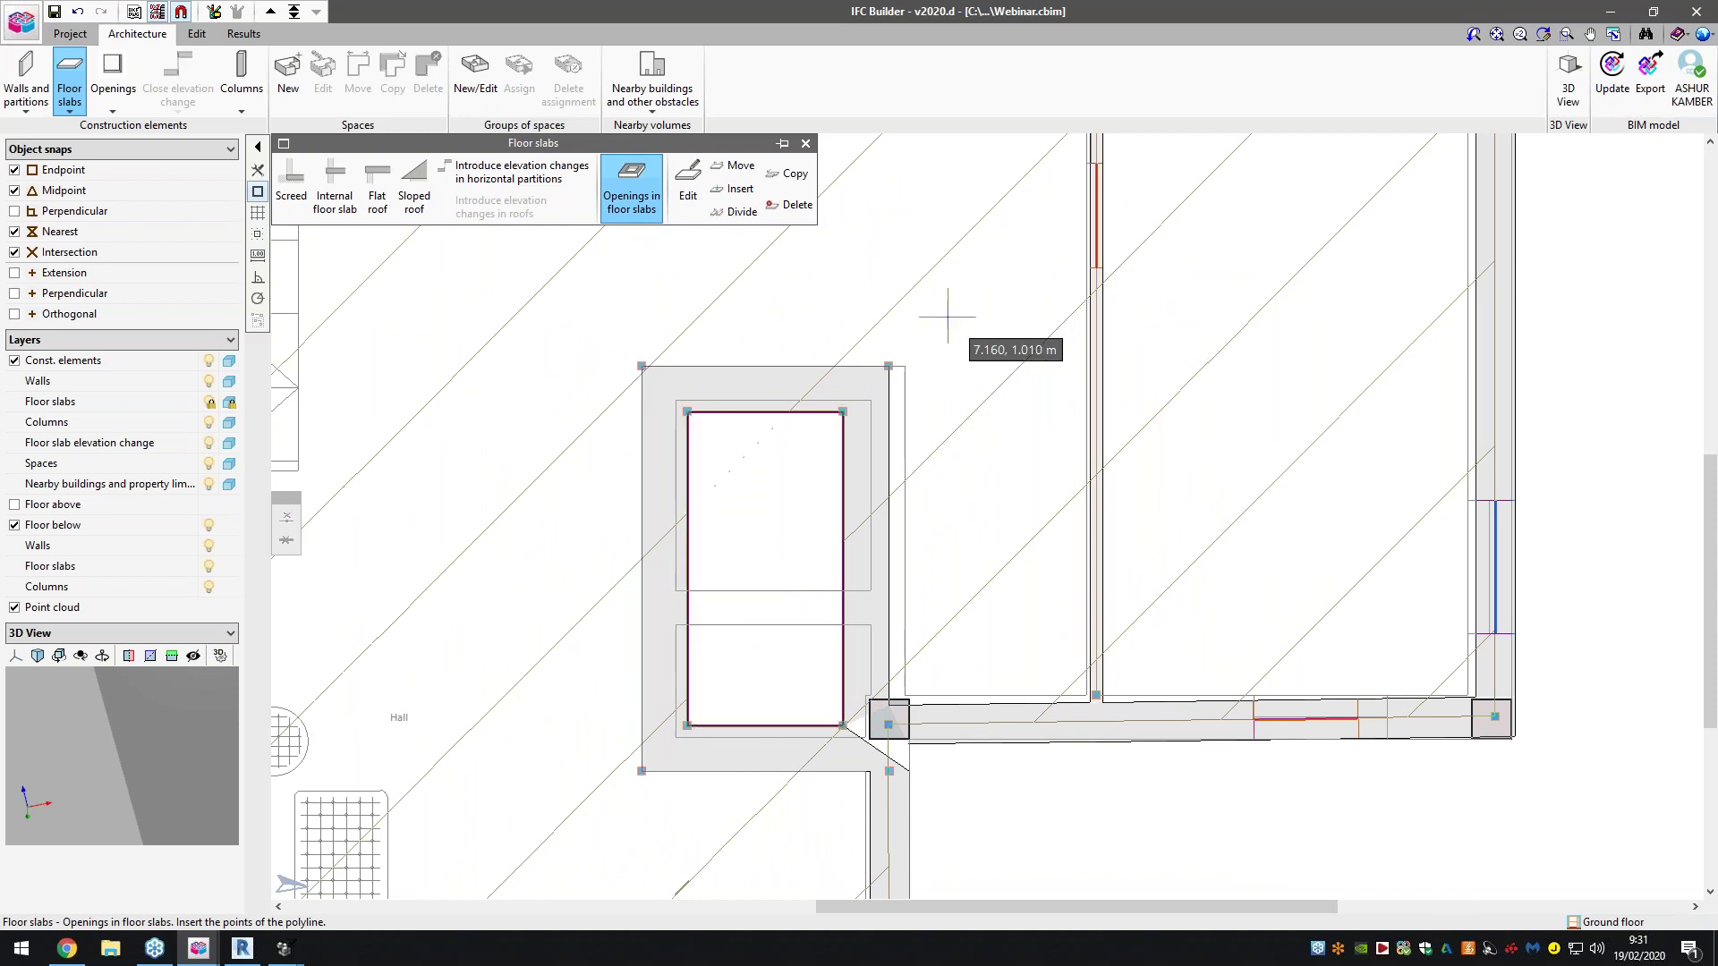
{"action": "left_click", "coordinate": [1568, 79]}
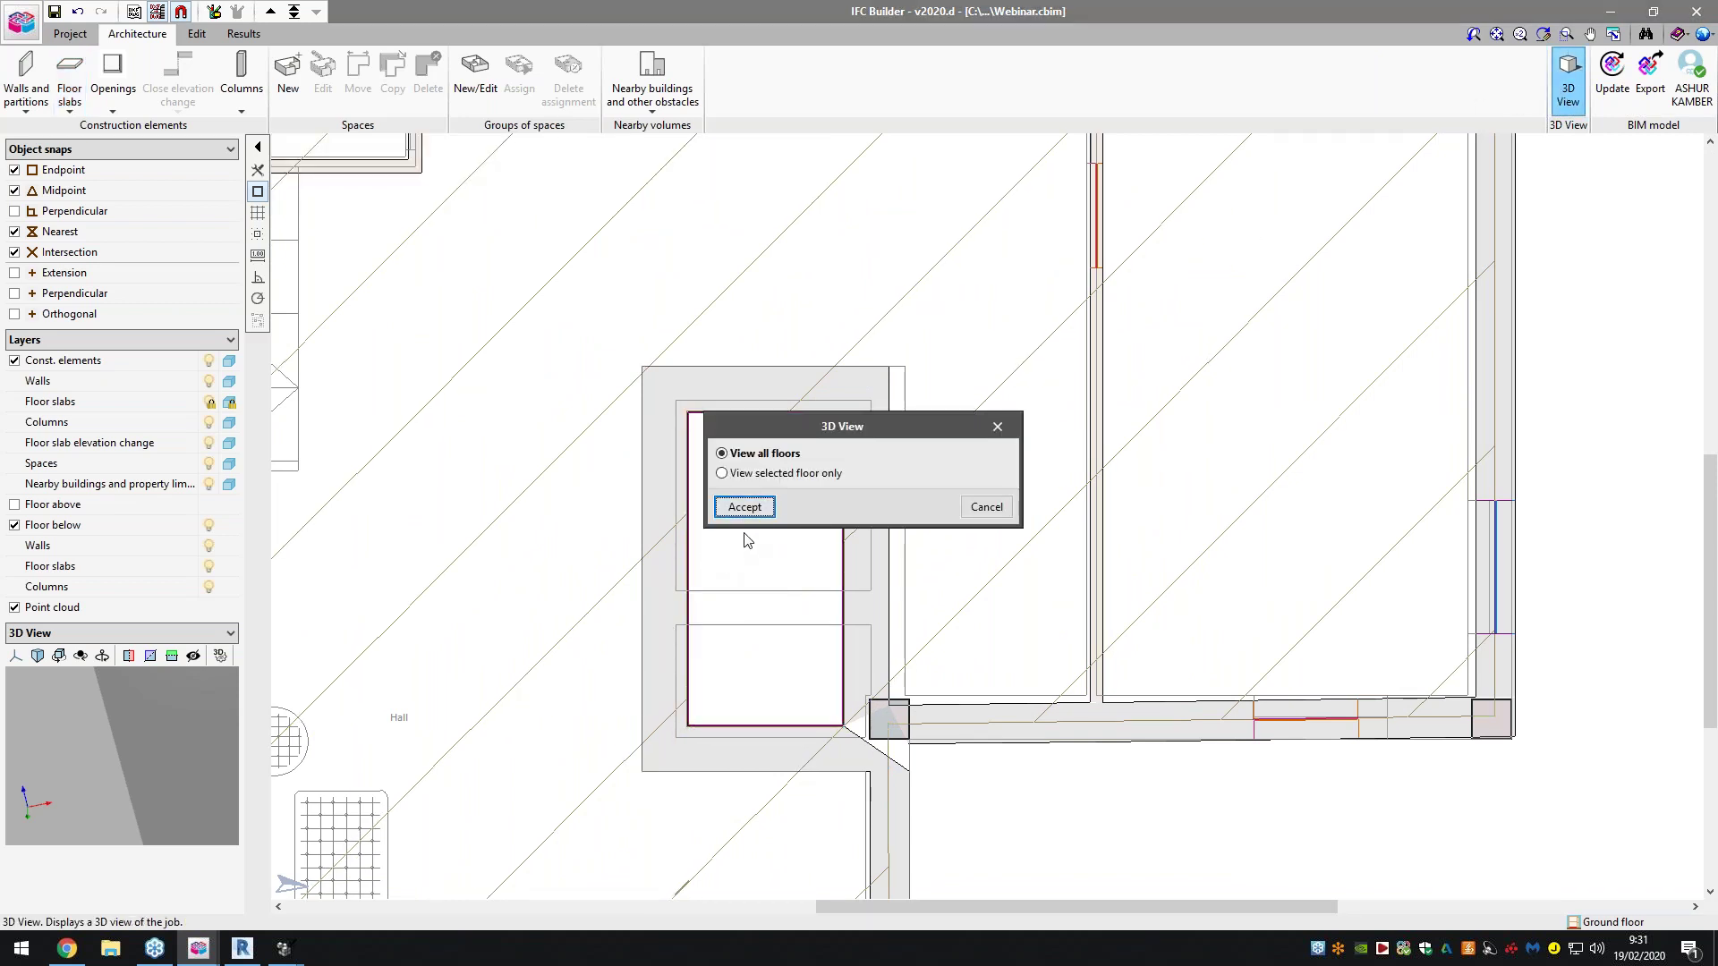
Show all floors in 3D, orbit to a low front view and maximise the window
{"action": "left_click", "coordinate": [745, 506]}
{"action": "mouse_move", "coordinate": [895, 420]}
{"action": "middle_mouse_down", "text": "shift"}
{"action": "mouse_move", "coordinate": [894, 365]}
{"action": "mouse_move", "coordinate": [831, 463]}
{"action": "mouse_move", "coordinate": [756, 345]}
{"action": "middle_mouse_up", "text": "shift"}
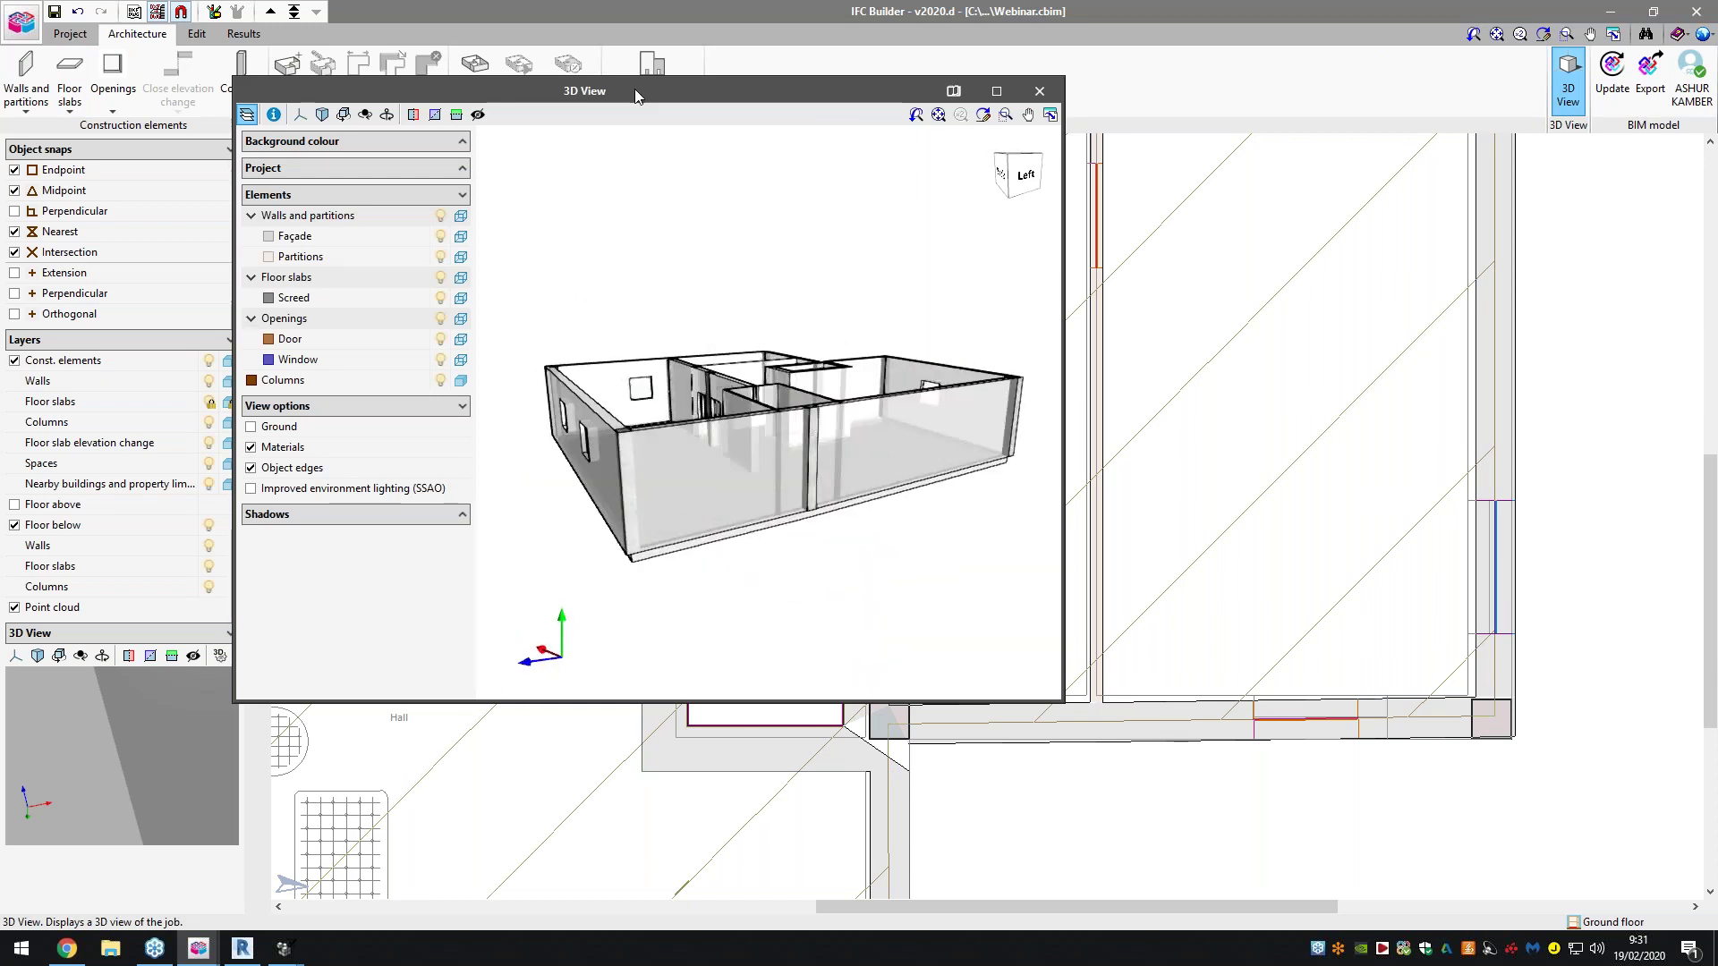
{"action": "double_click", "coordinate": [636, 88]}
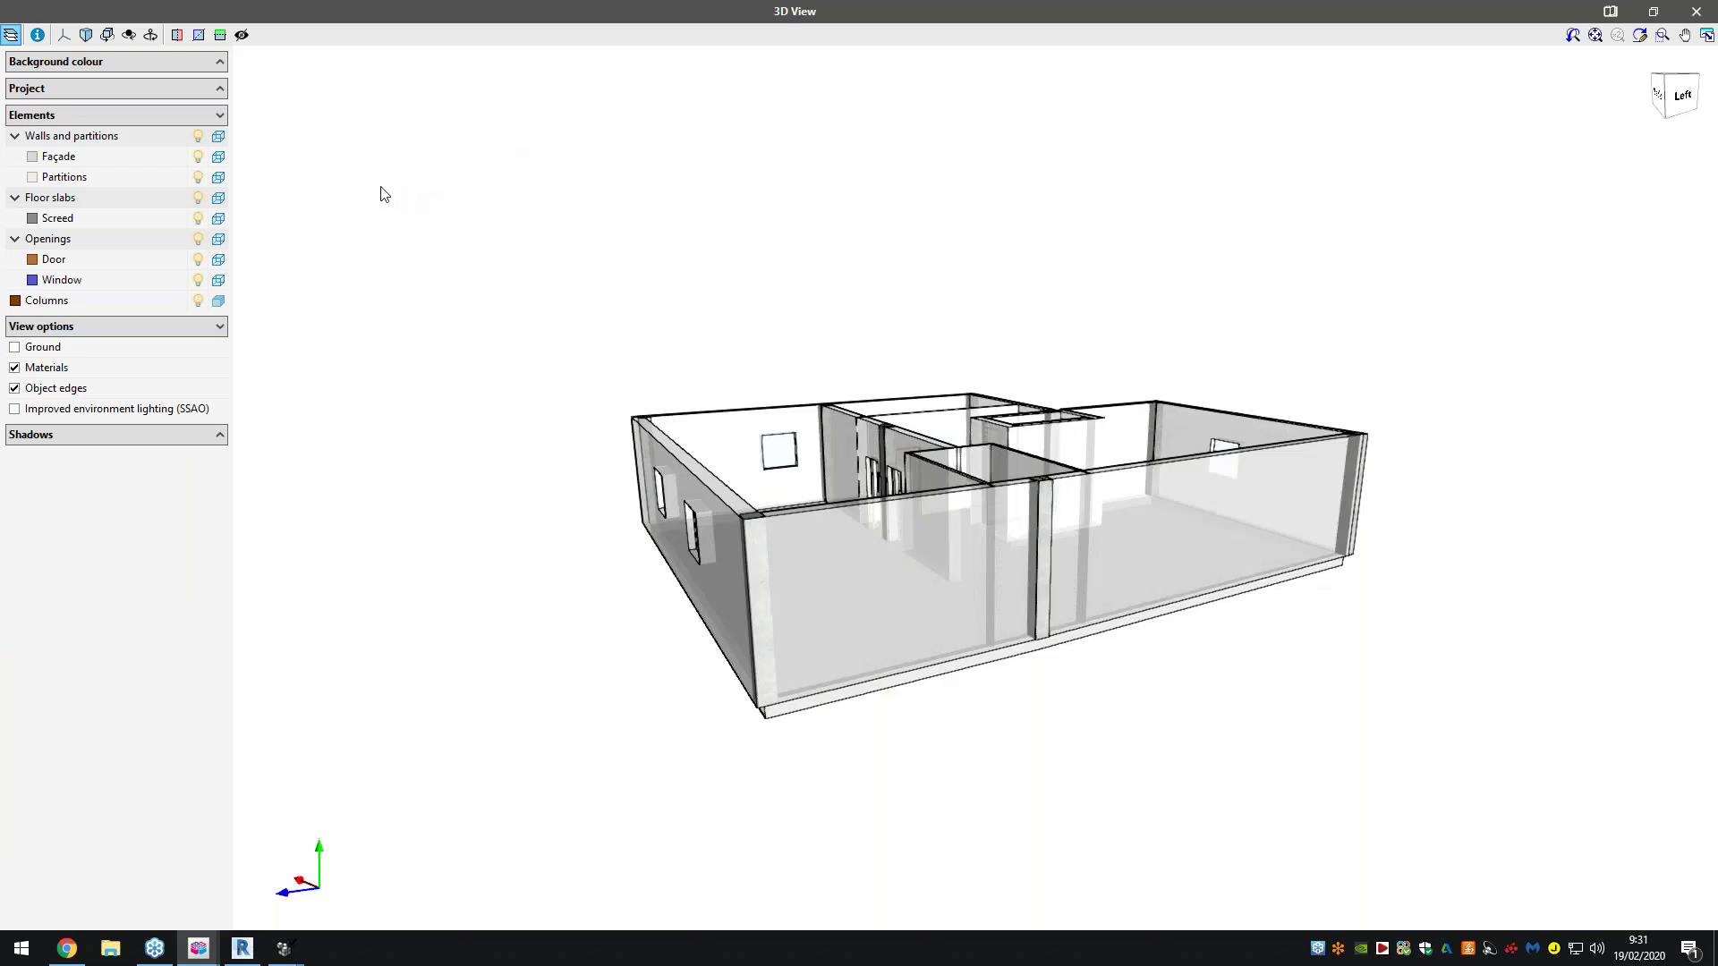
{"action": "left_click", "coordinate": [154, 90]}
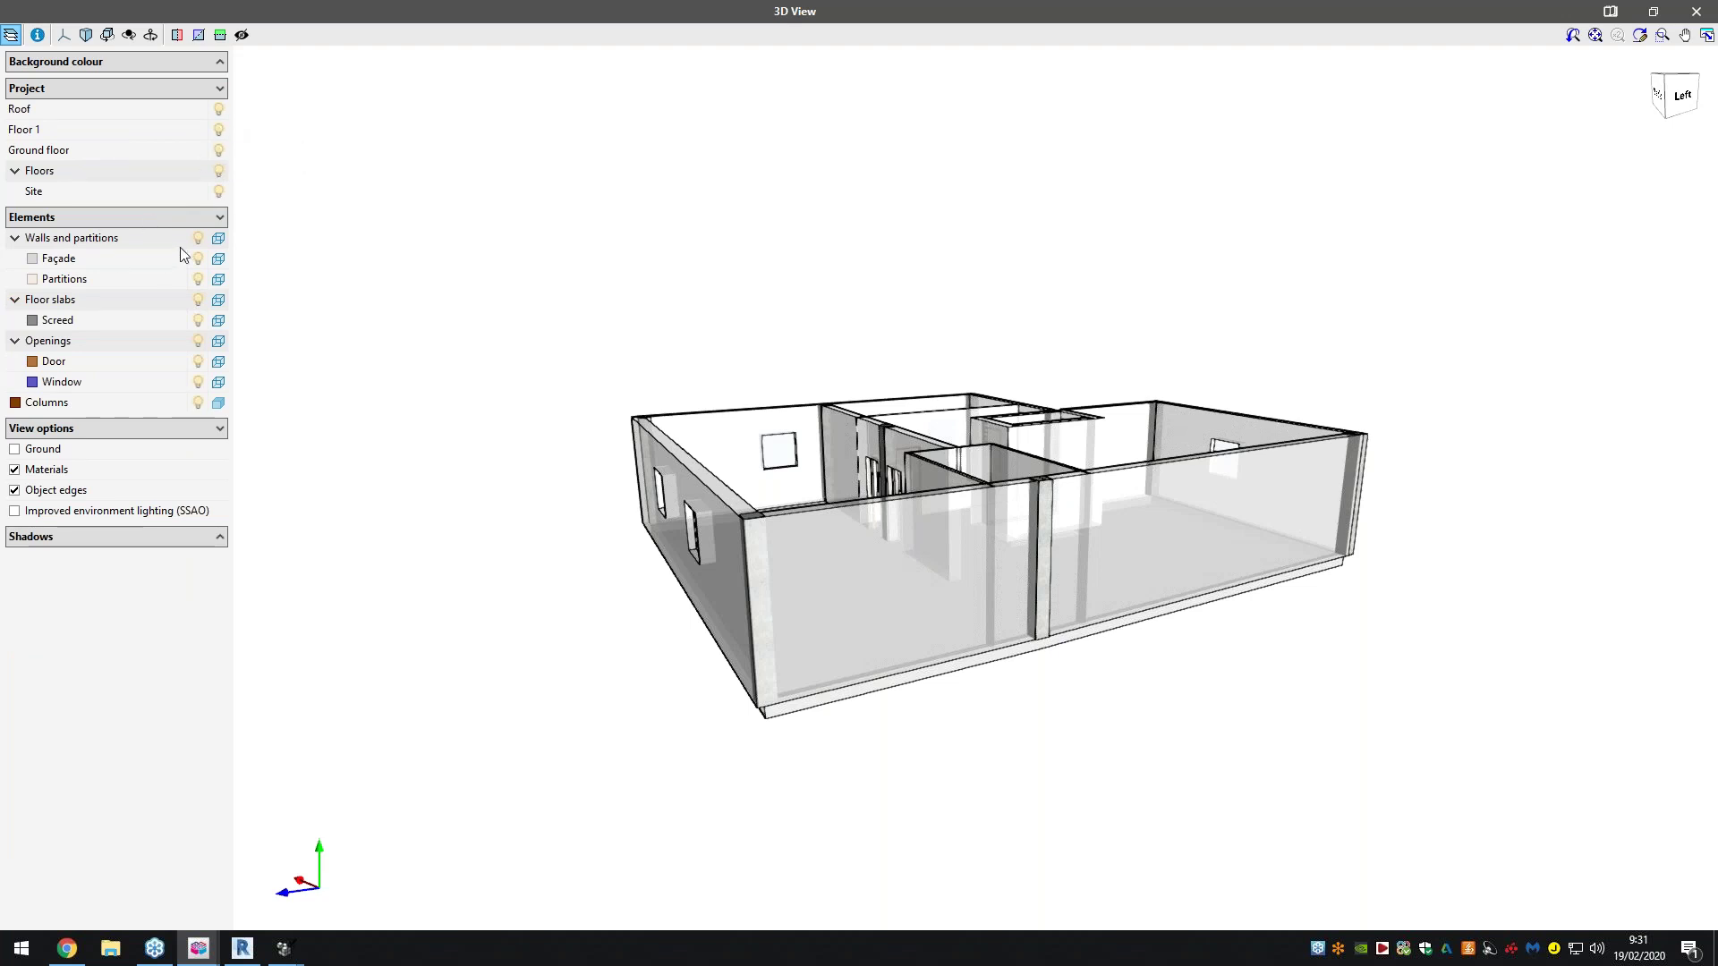
Toggle wall, slab and opening transparency back to solid and show the ground plane
{"action": "left_click", "coordinate": [220, 239]}
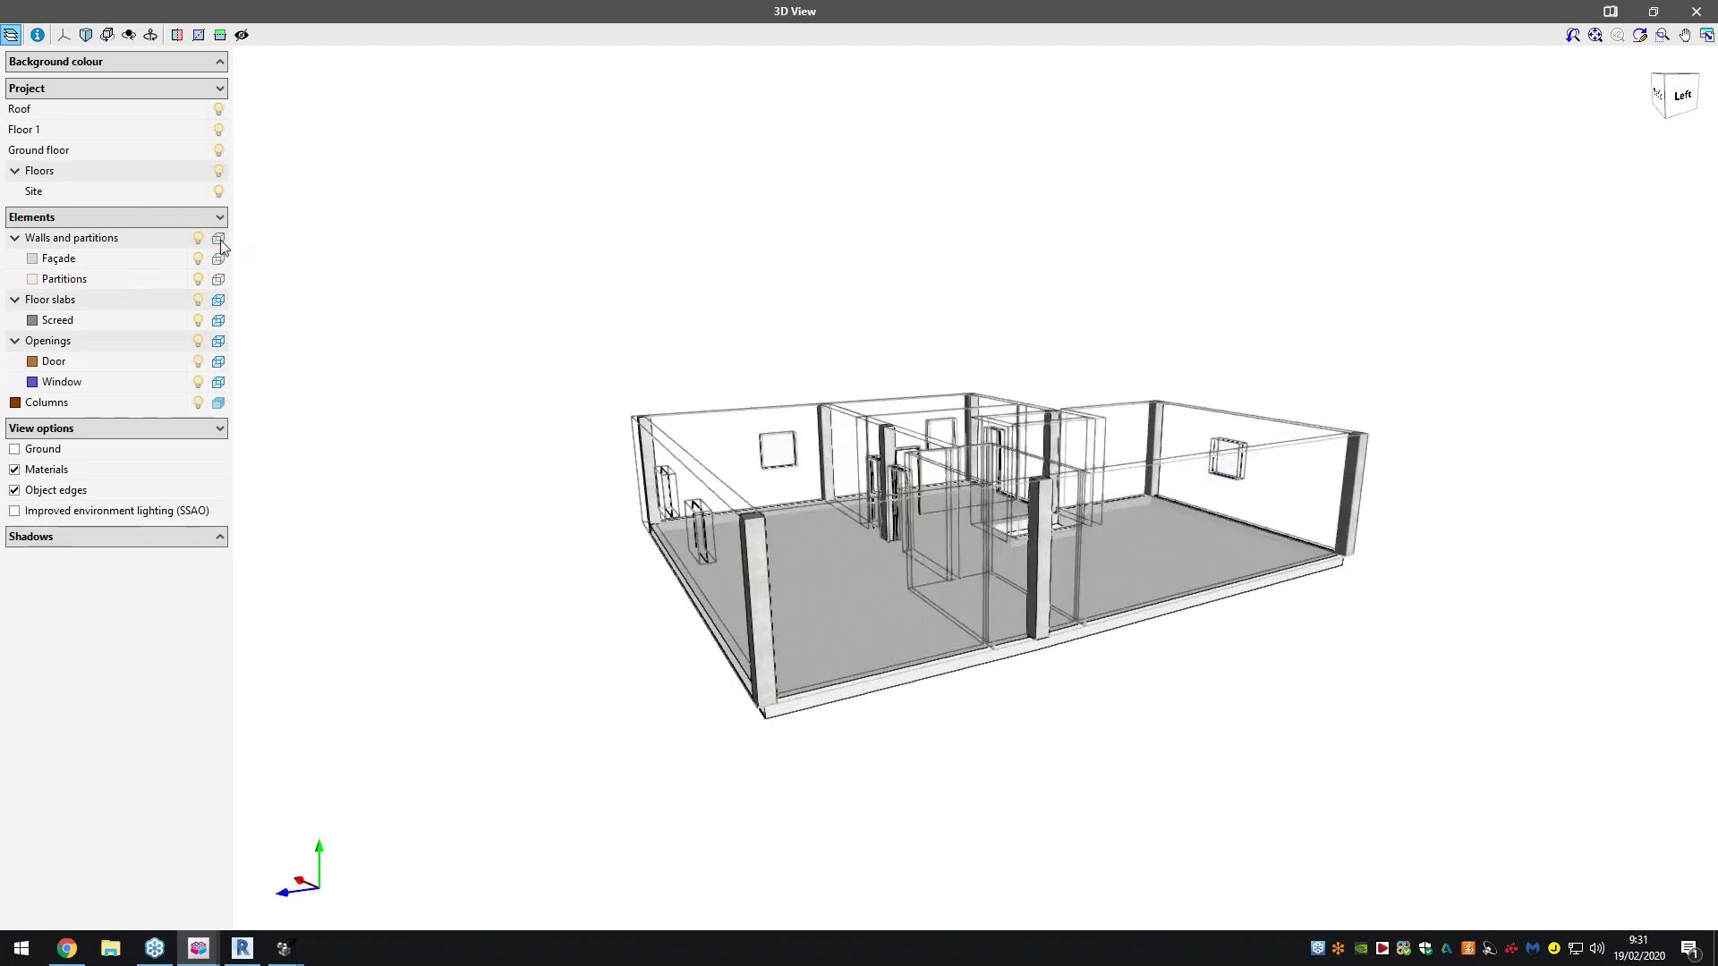
{"action": "left_click", "coordinate": [218, 239]}
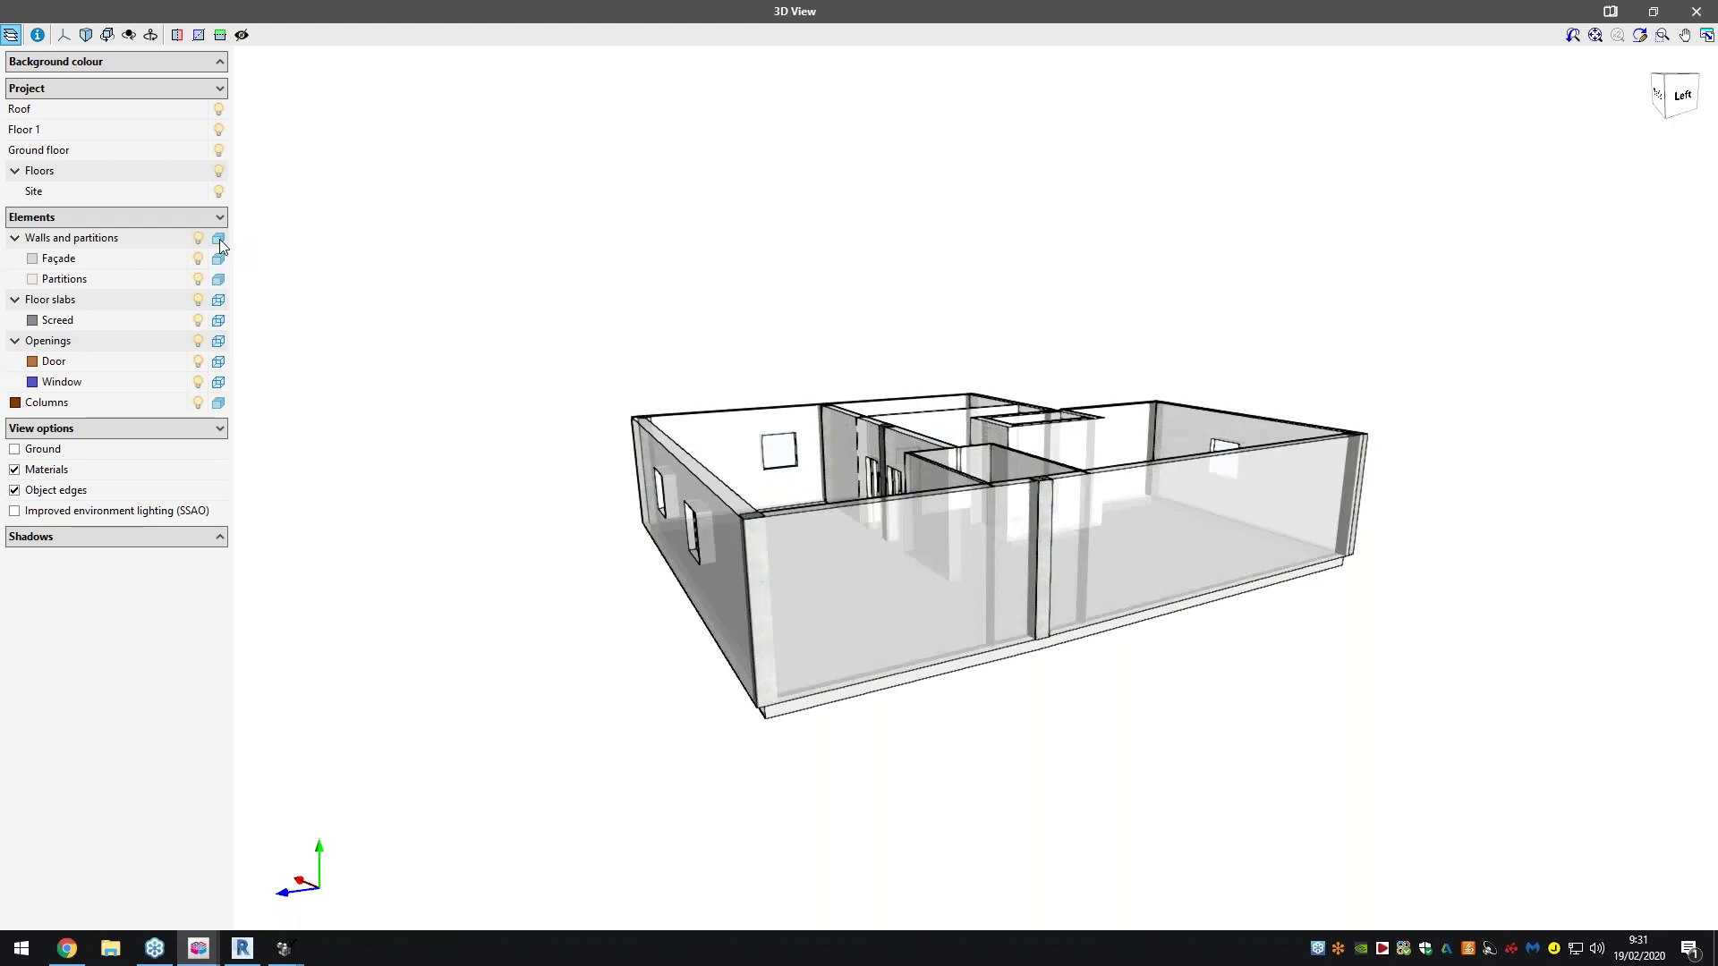
{"action": "left_click", "coordinate": [220, 301]}
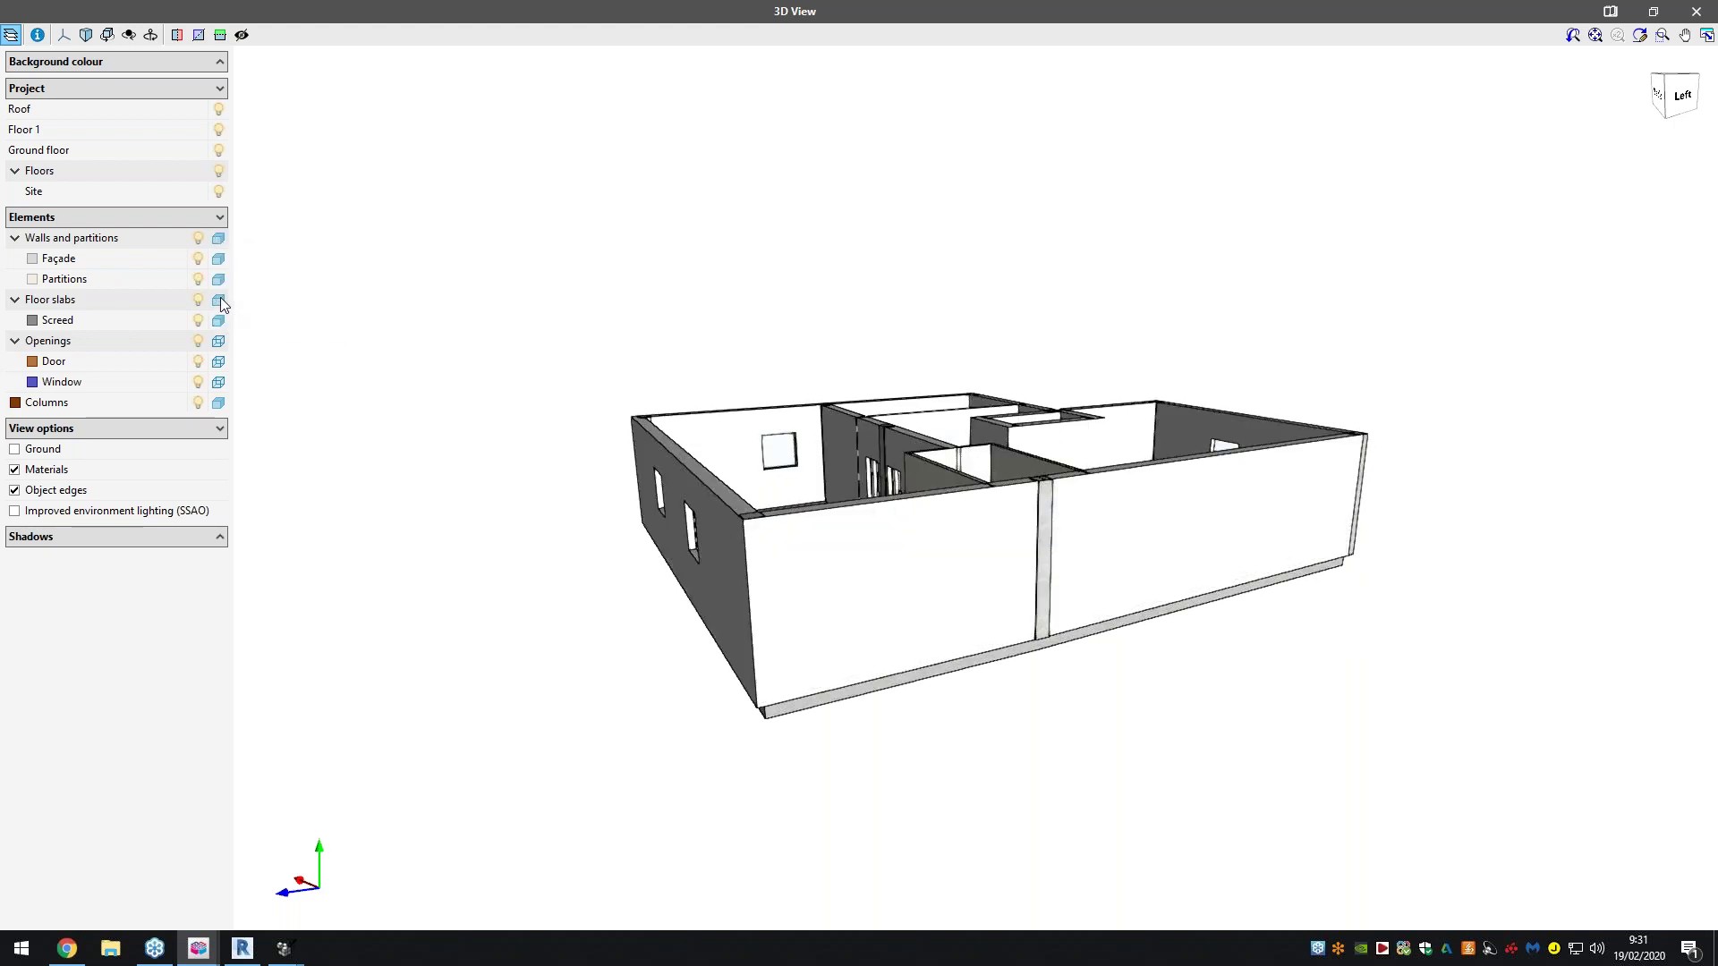
{"action": "left_click", "coordinate": [218, 303]}
{"action": "left_click", "coordinate": [218, 339]}
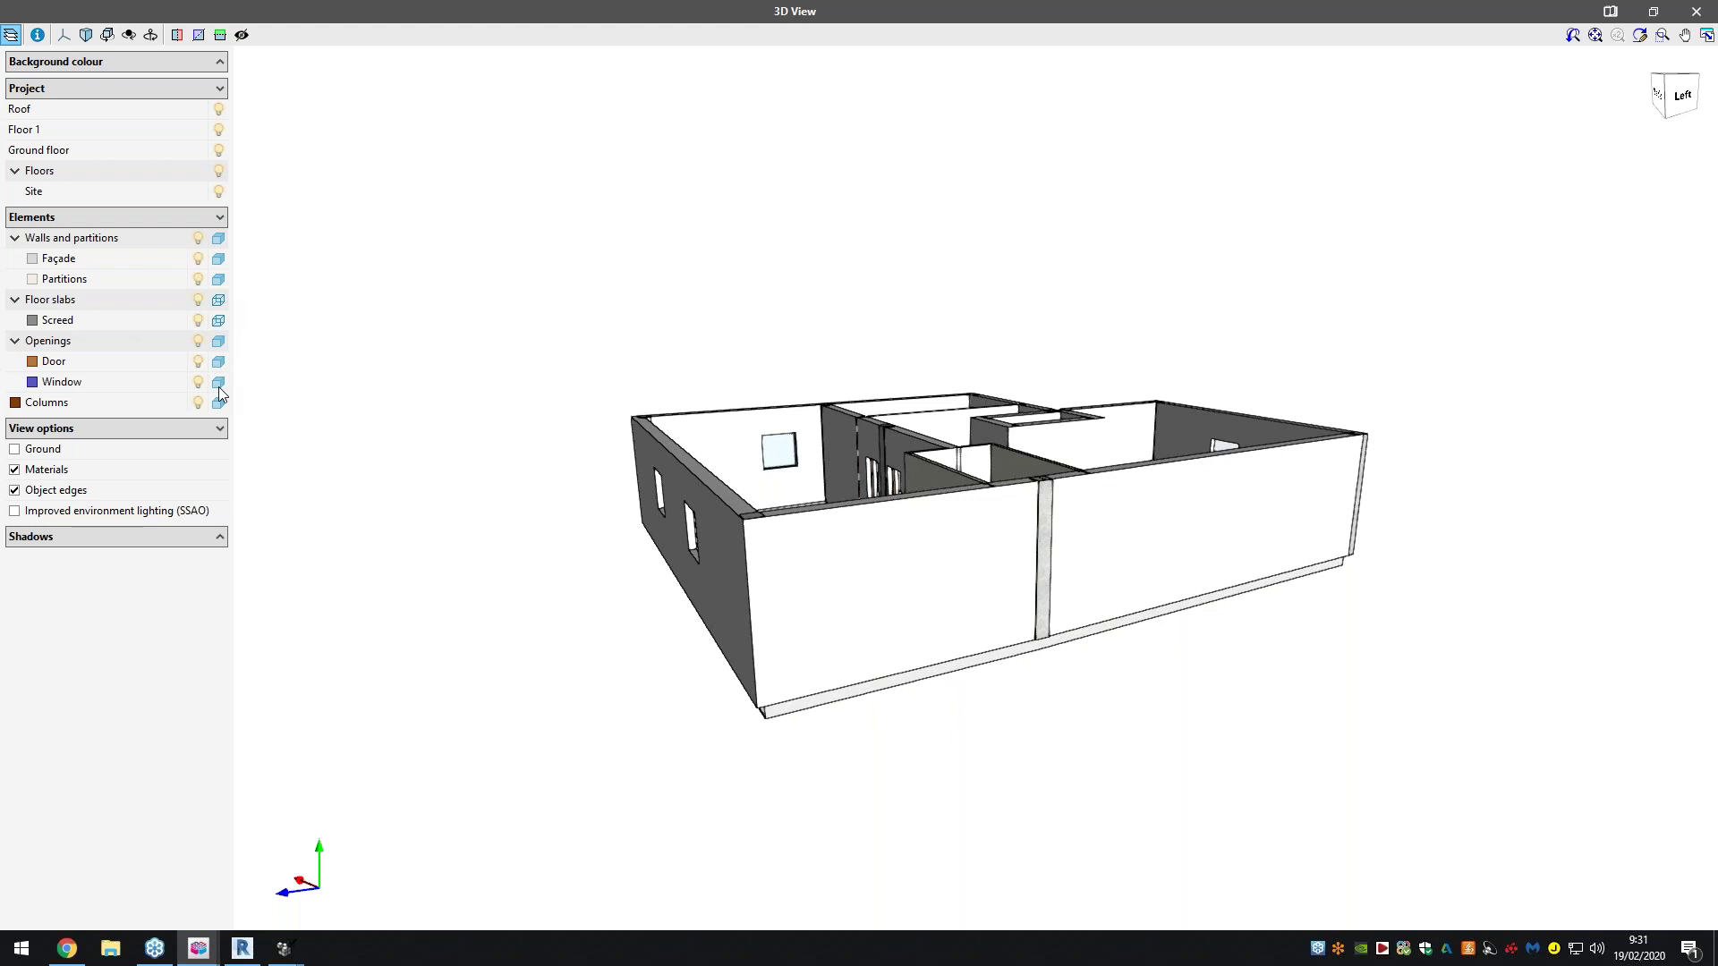
{"action": "left_click", "coordinate": [218, 299]}
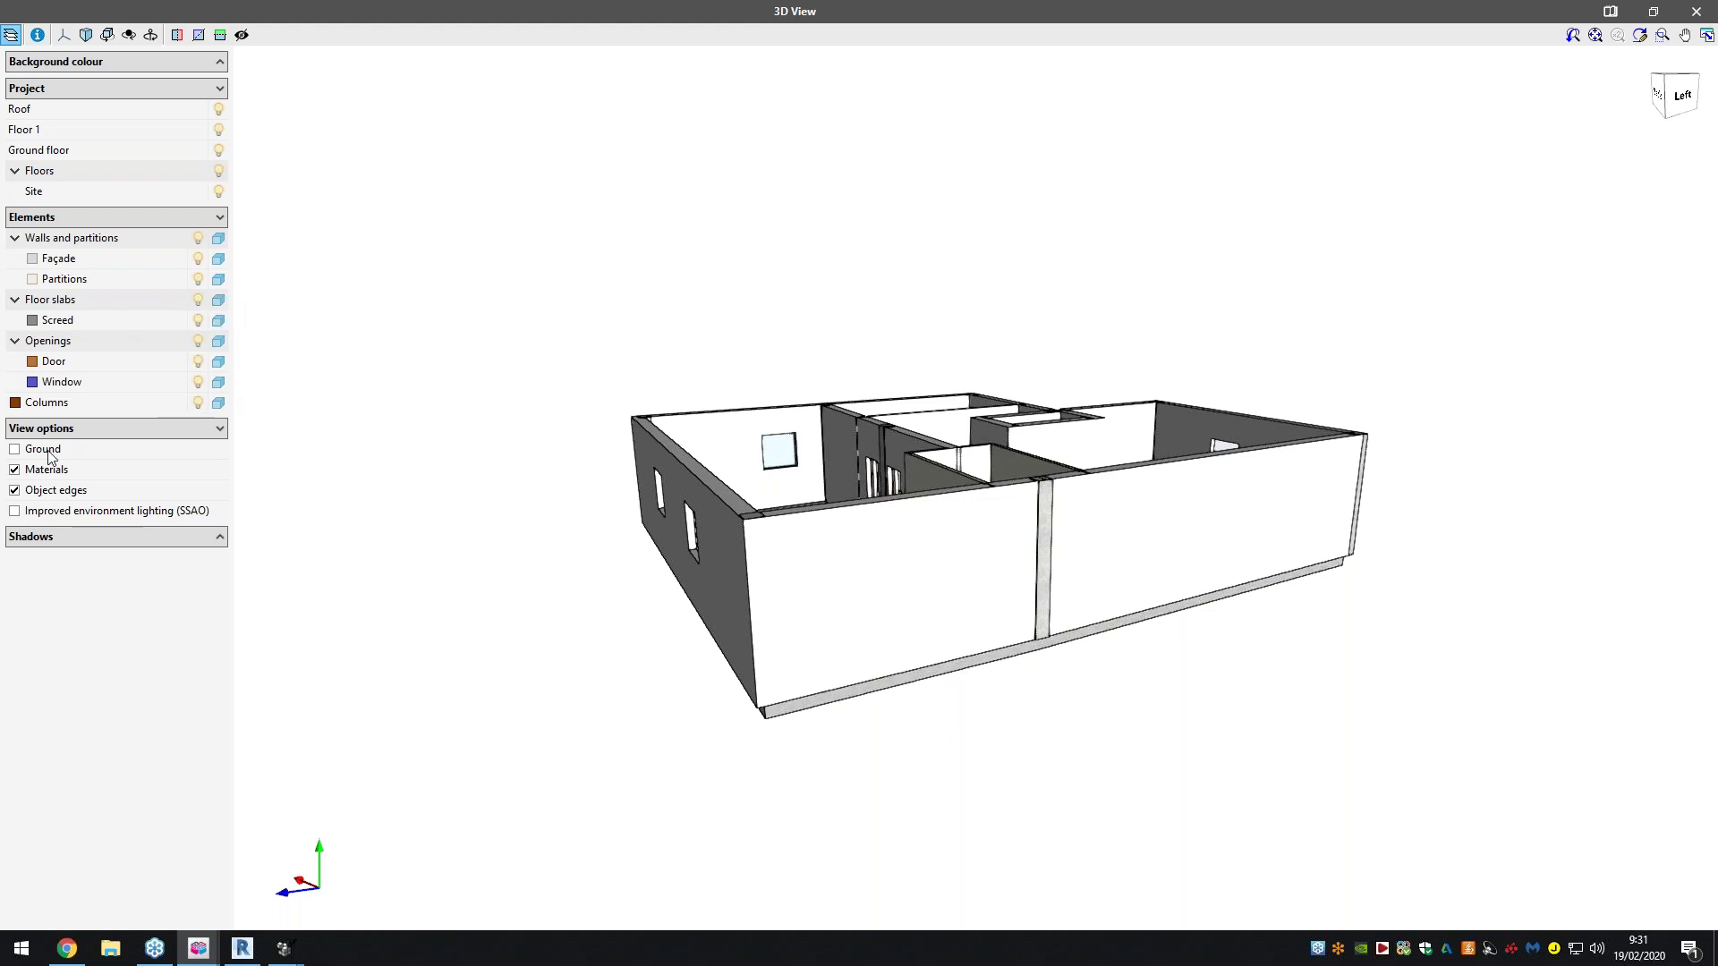
{"action": "left_click", "coordinate": [49, 451]}
Orbit to the back of the model, show object edges and enable shadows
{"action": "middle_click_drag", "start_coordinate": [1155, 475], "coordinate": [644, 550]}
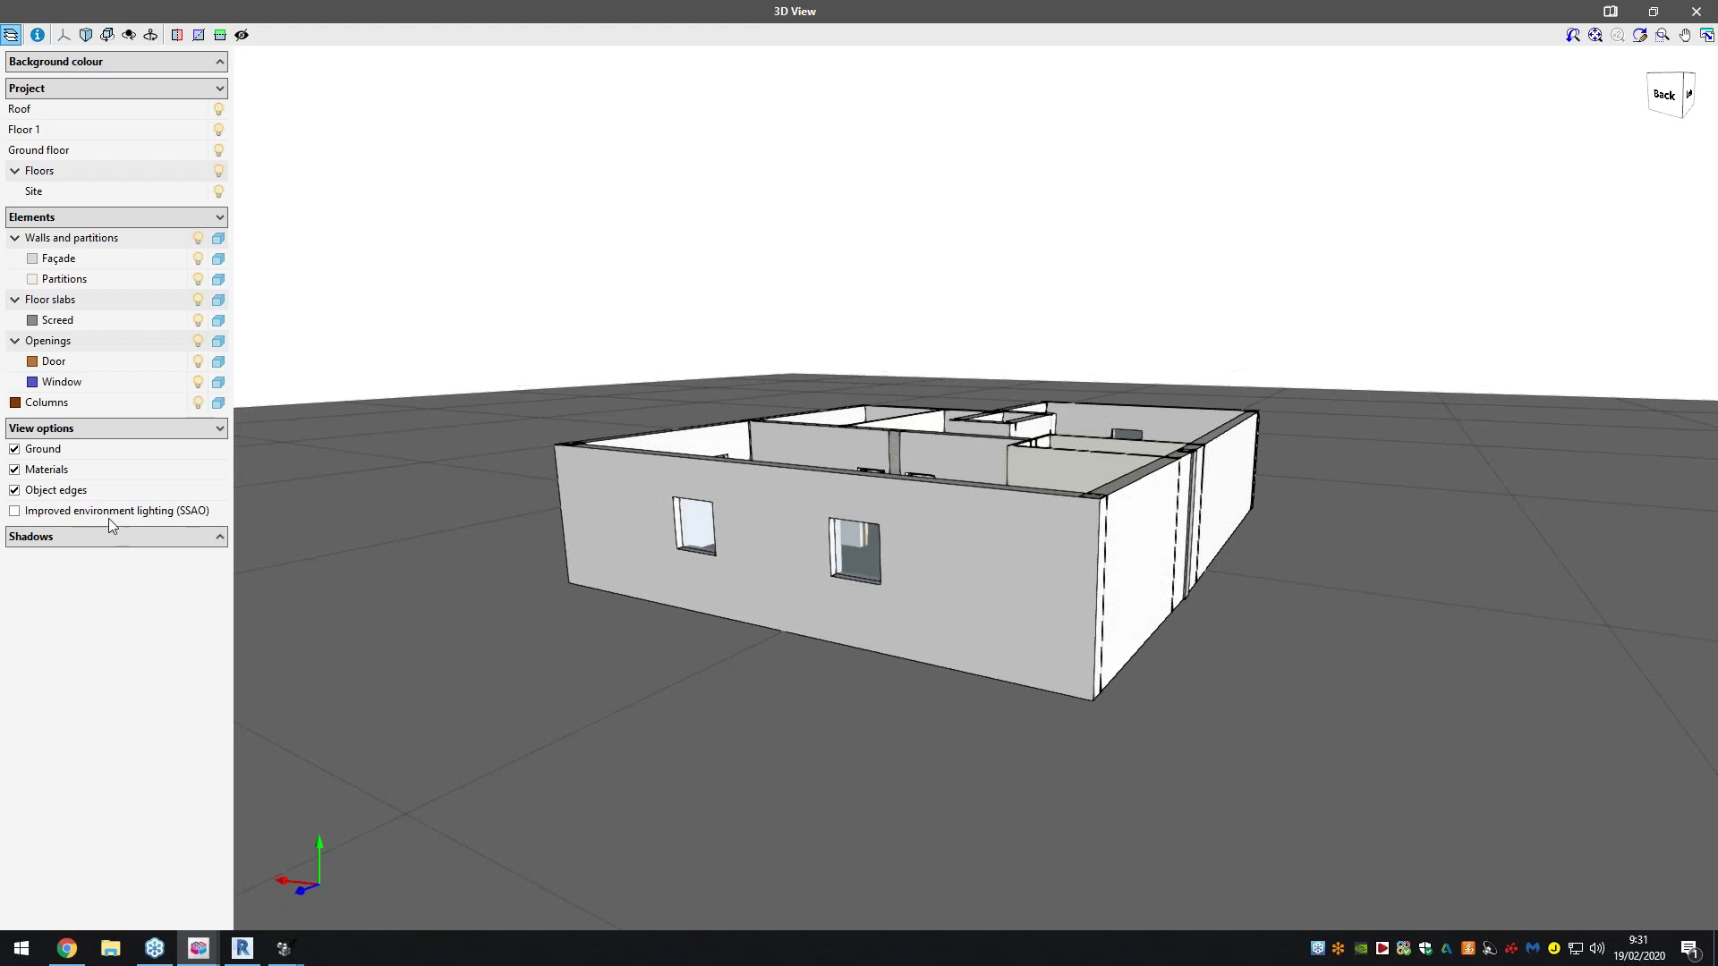
{"action": "left_click", "coordinate": [63, 494]}
{"action": "left_click", "coordinate": [88, 530]}
{"action": "left_click", "coordinate": [16, 558]}
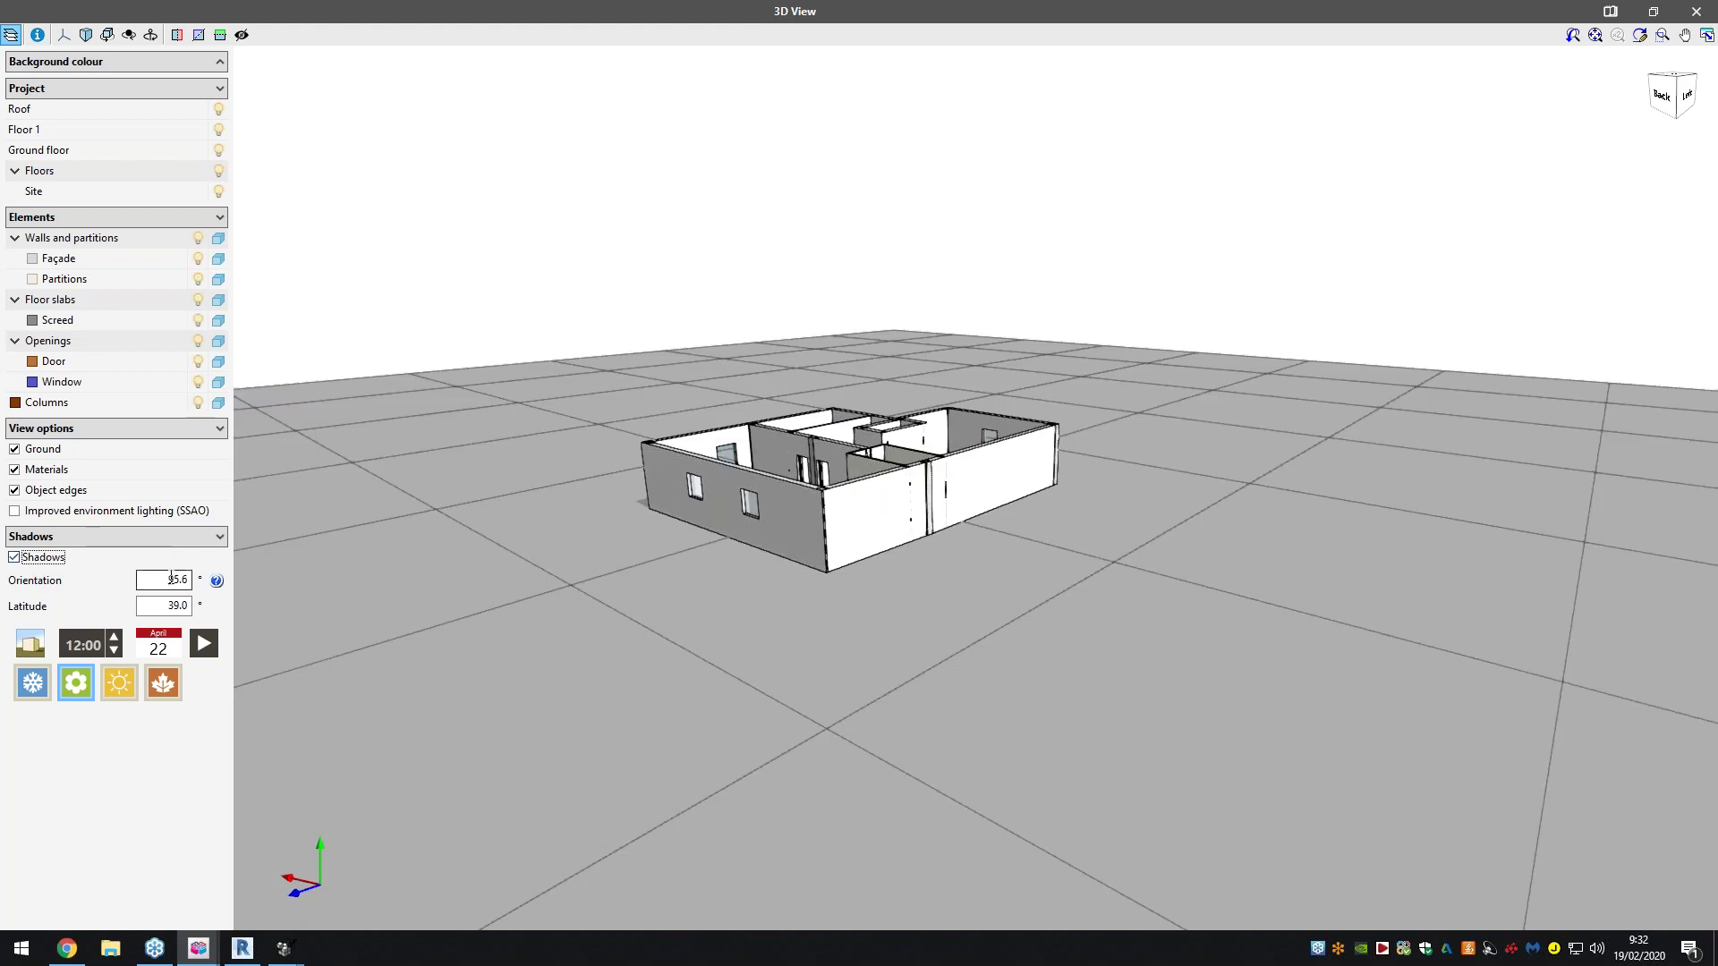
Show the sun path, animate it through the year, set 17:00, and close the 3D view
{"action": "left_click", "coordinate": [40, 643]}
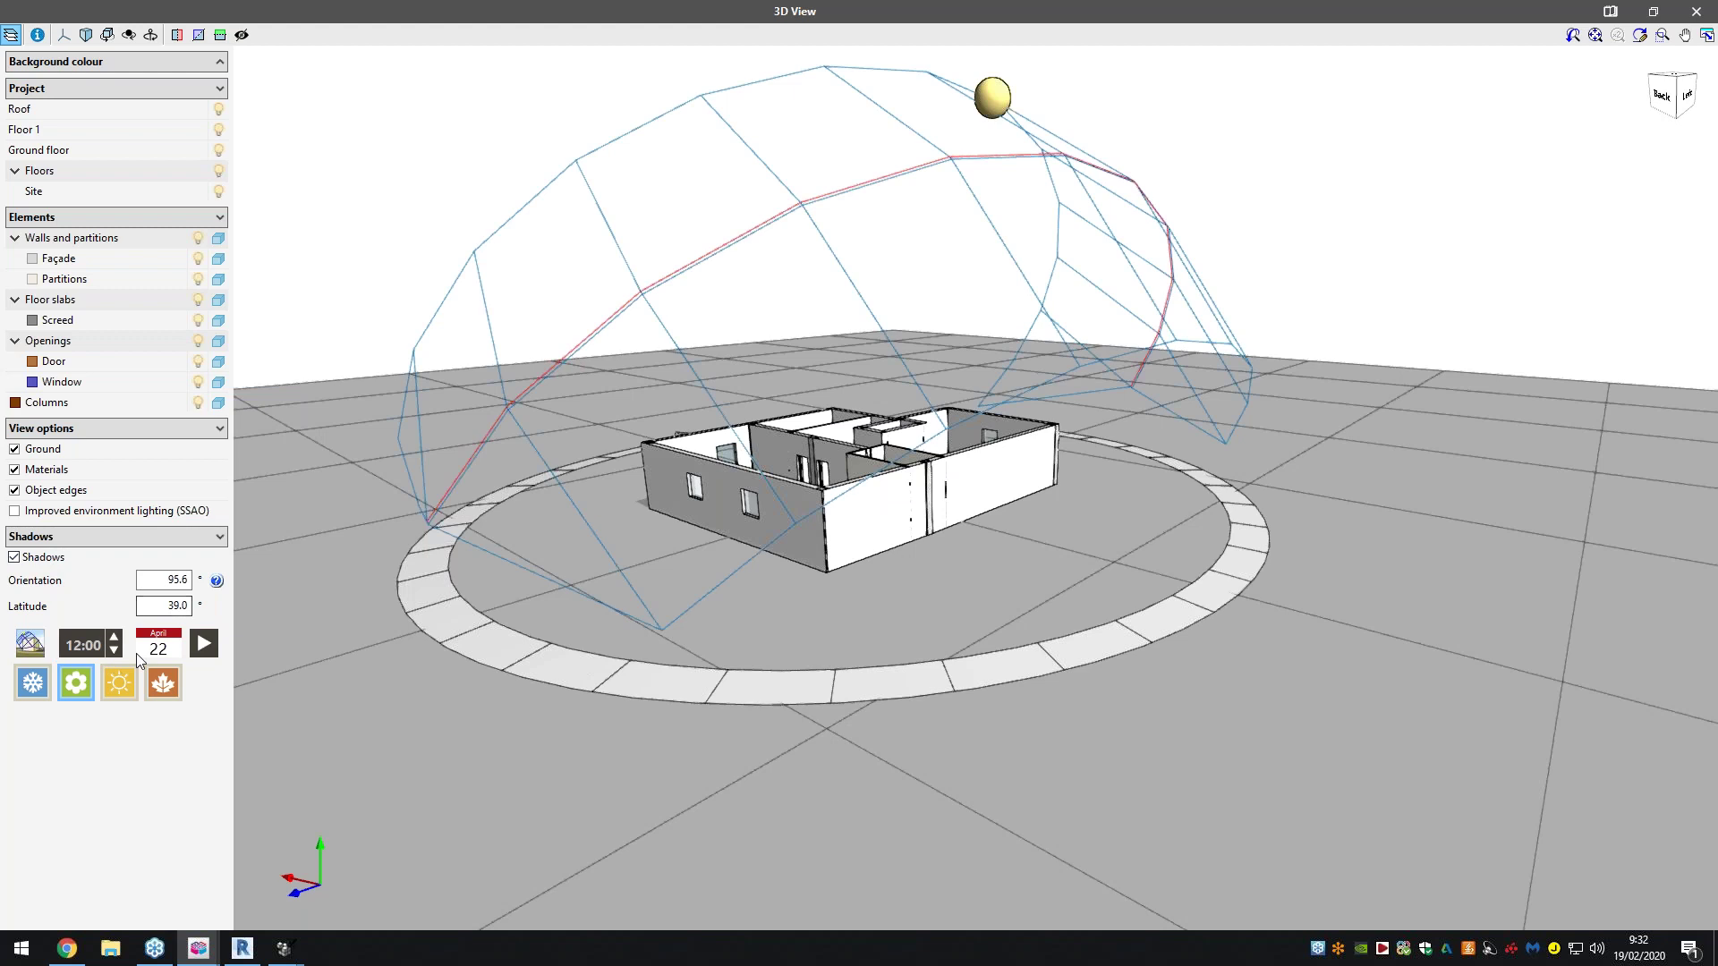
{"action": "left_click", "coordinate": [202, 644]}
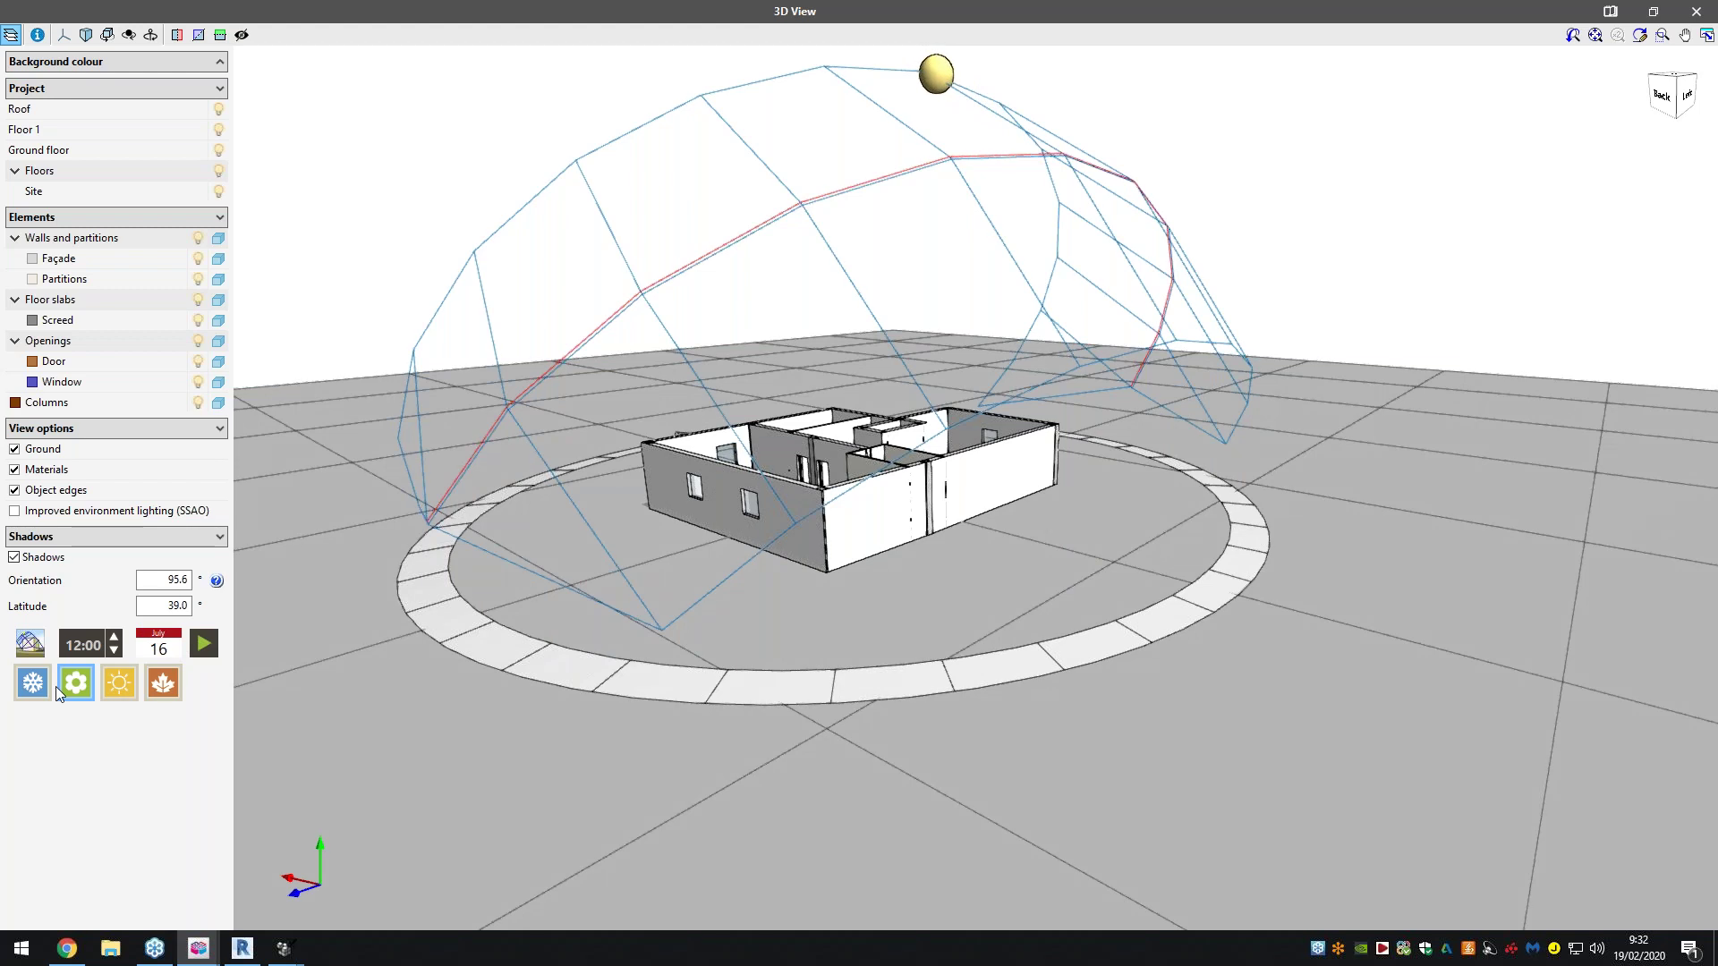
{"action": "left_click", "coordinate": [114, 637]}
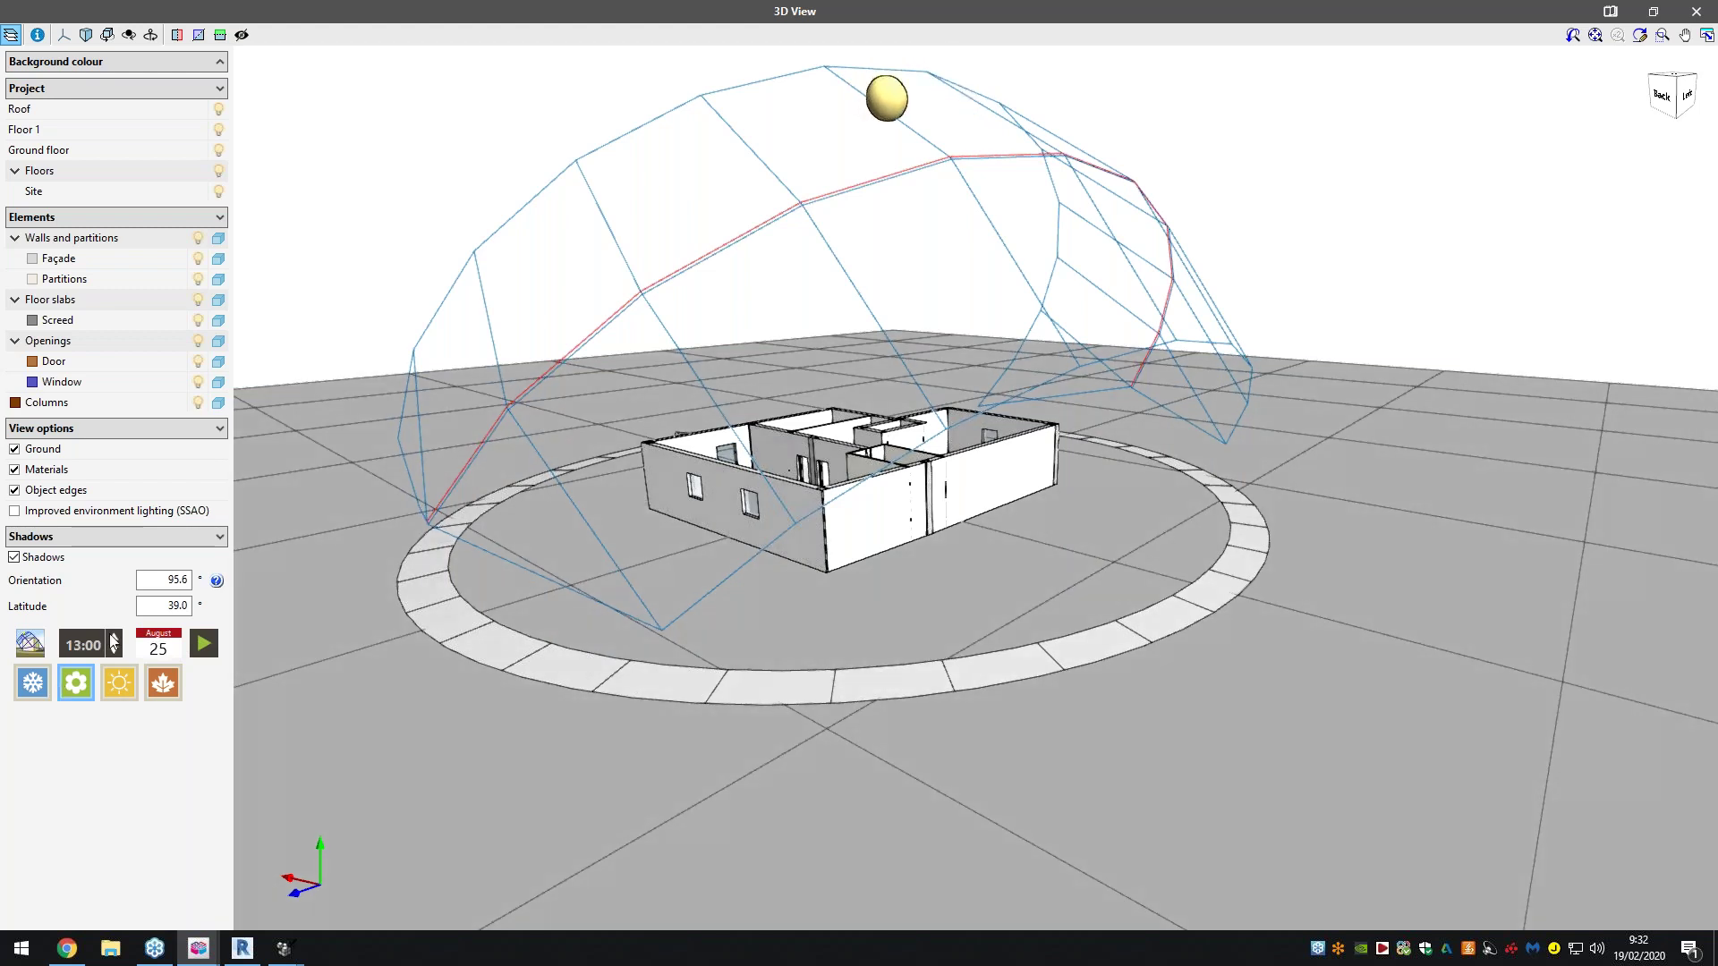
{"action": "left_click", "coordinate": [114, 637]}
{"action": "left_click", "coordinate": [113, 637]}
{"action": "left_click", "coordinate": [113, 637]}
{"action": "left_click", "coordinate": [113, 637]}
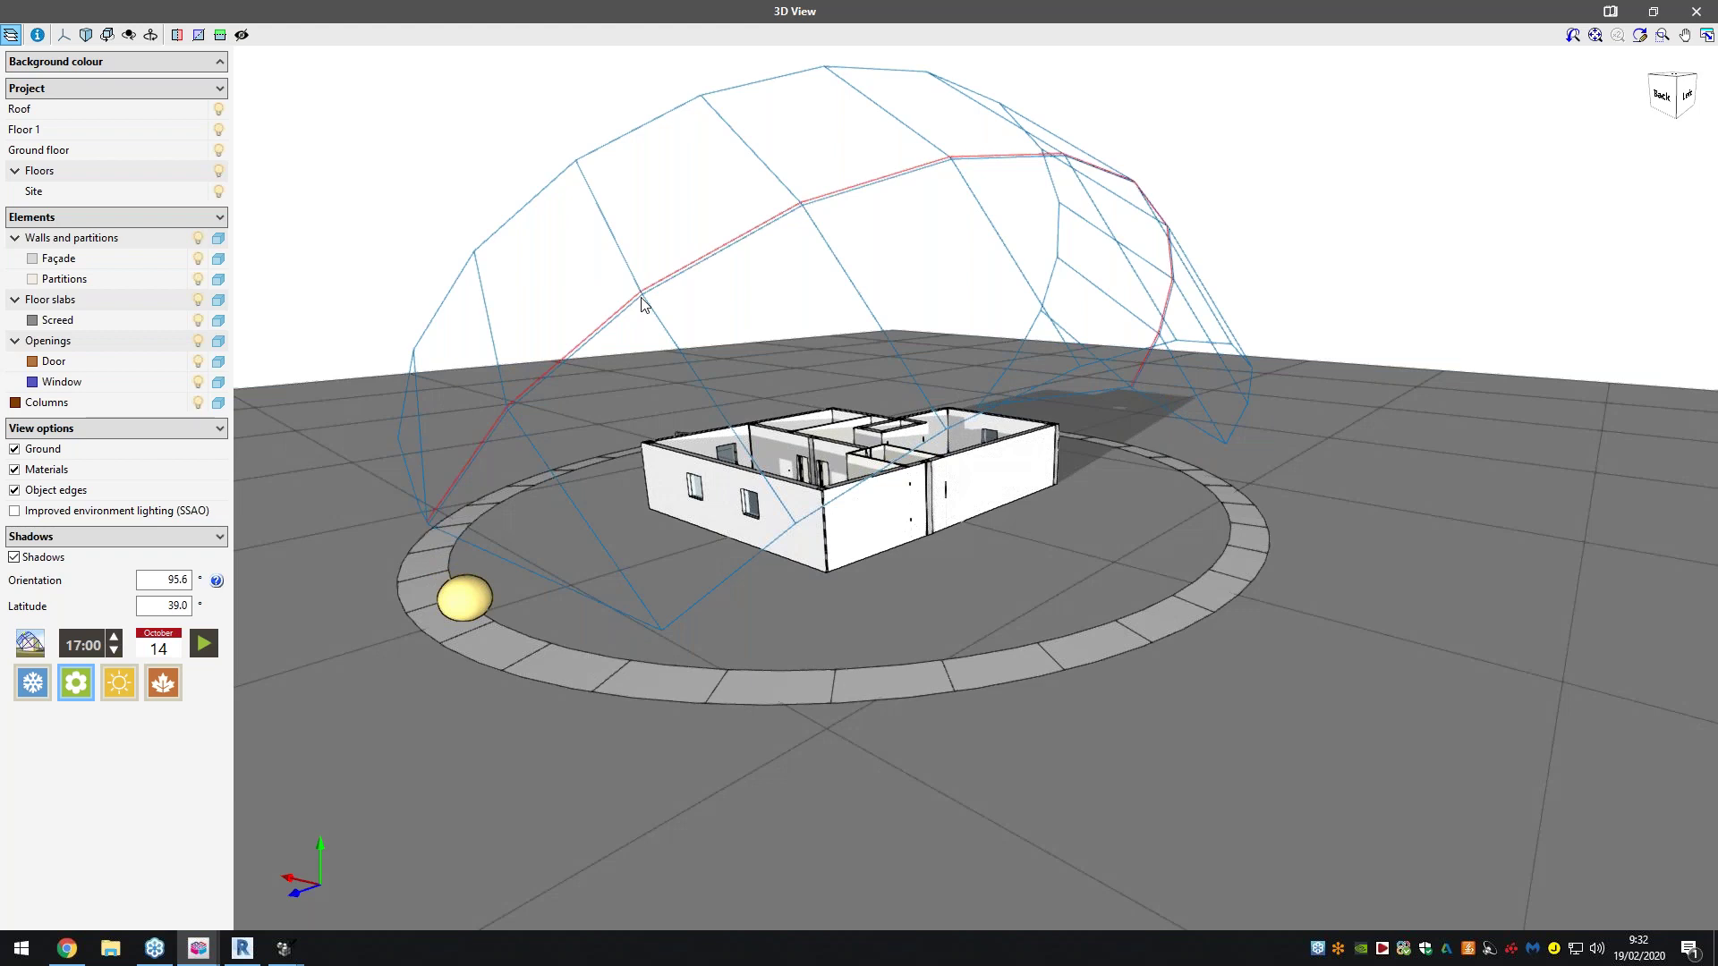
{"action": "left_click", "coordinate": [1696, 12]}
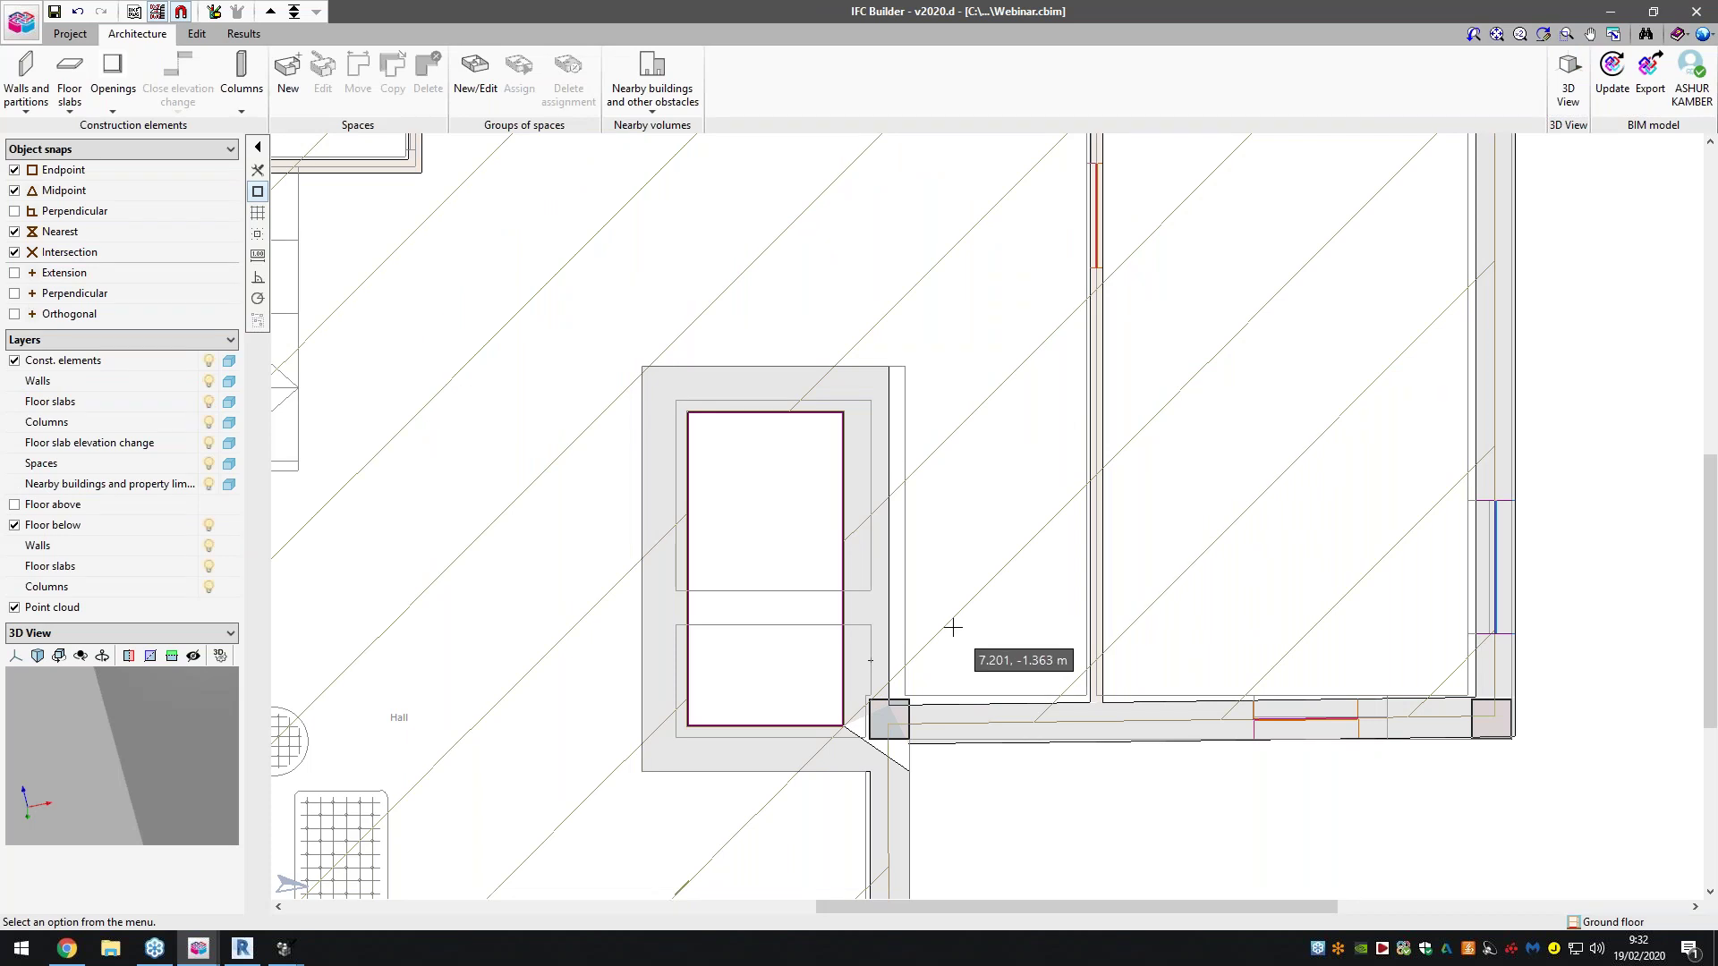
Zoom out the Webinar plan and switch to the City Hall.cbim window from the taskbar
{"action": "scroll", "coordinate": [956, 623], "scroll_direction": "down", "scroll_amount": 2}
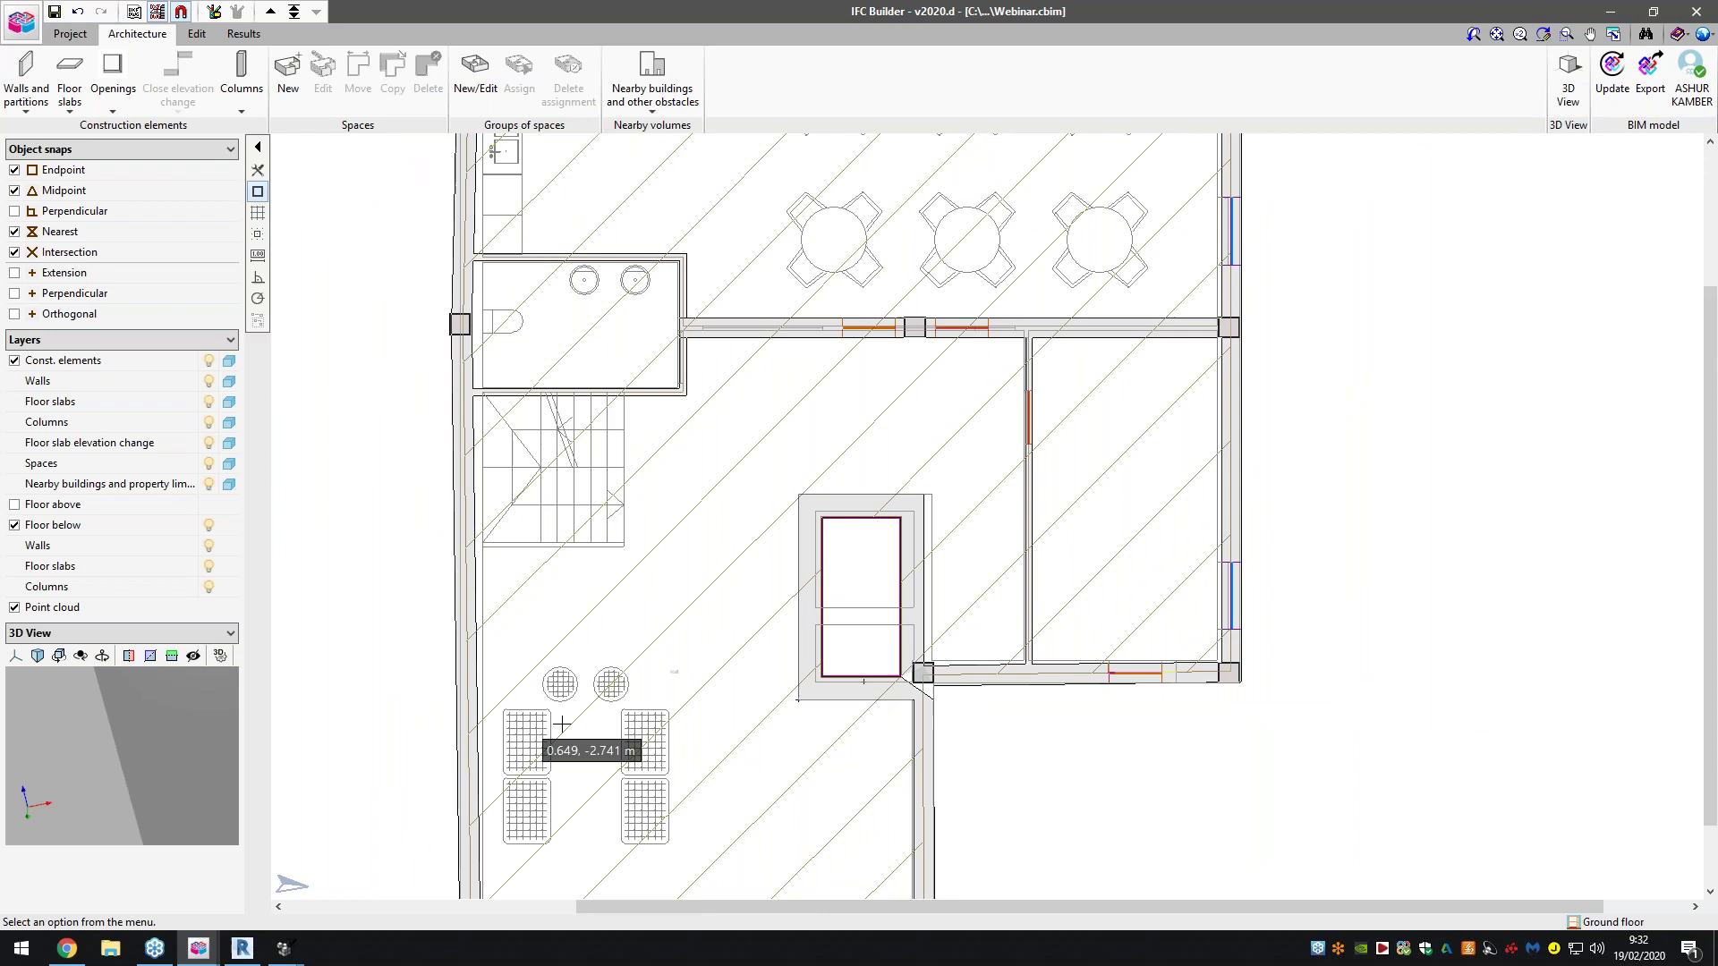
{"action": "scroll", "coordinate": [561, 721], "scroll_direction": "down", "scroll_amount": 1}
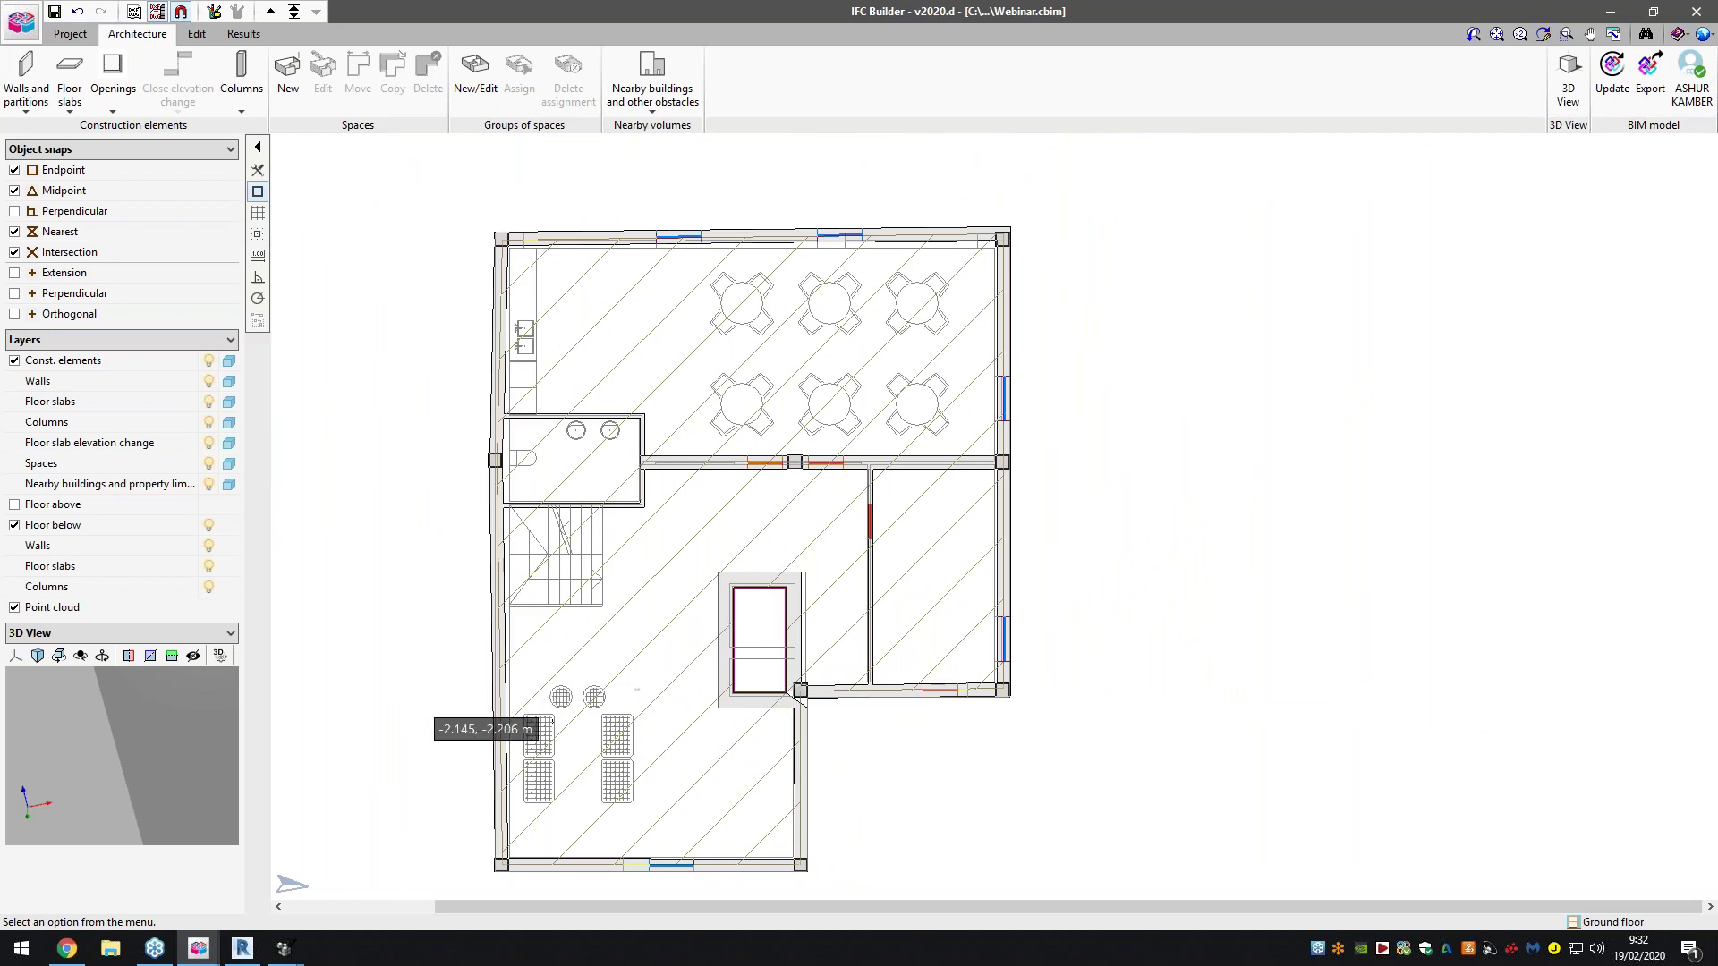
{"action": "mouse_move", "coordinate": [207, 954]}
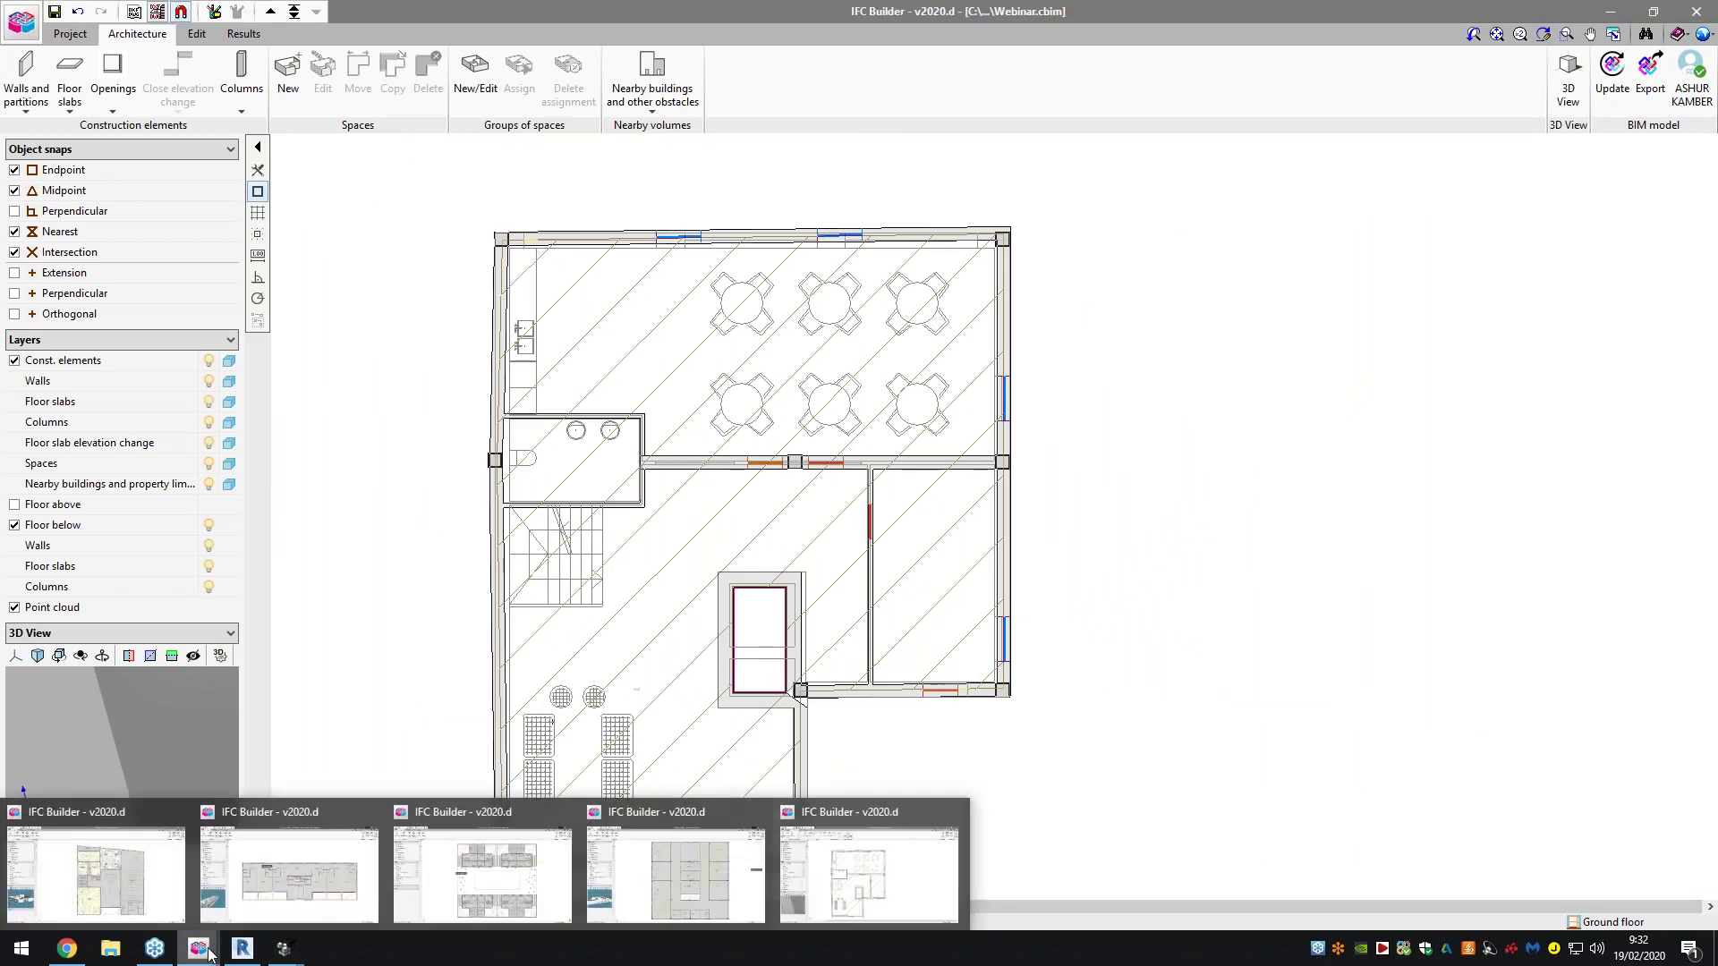
{"action": "left_click", "coordinate": [192, 846]}
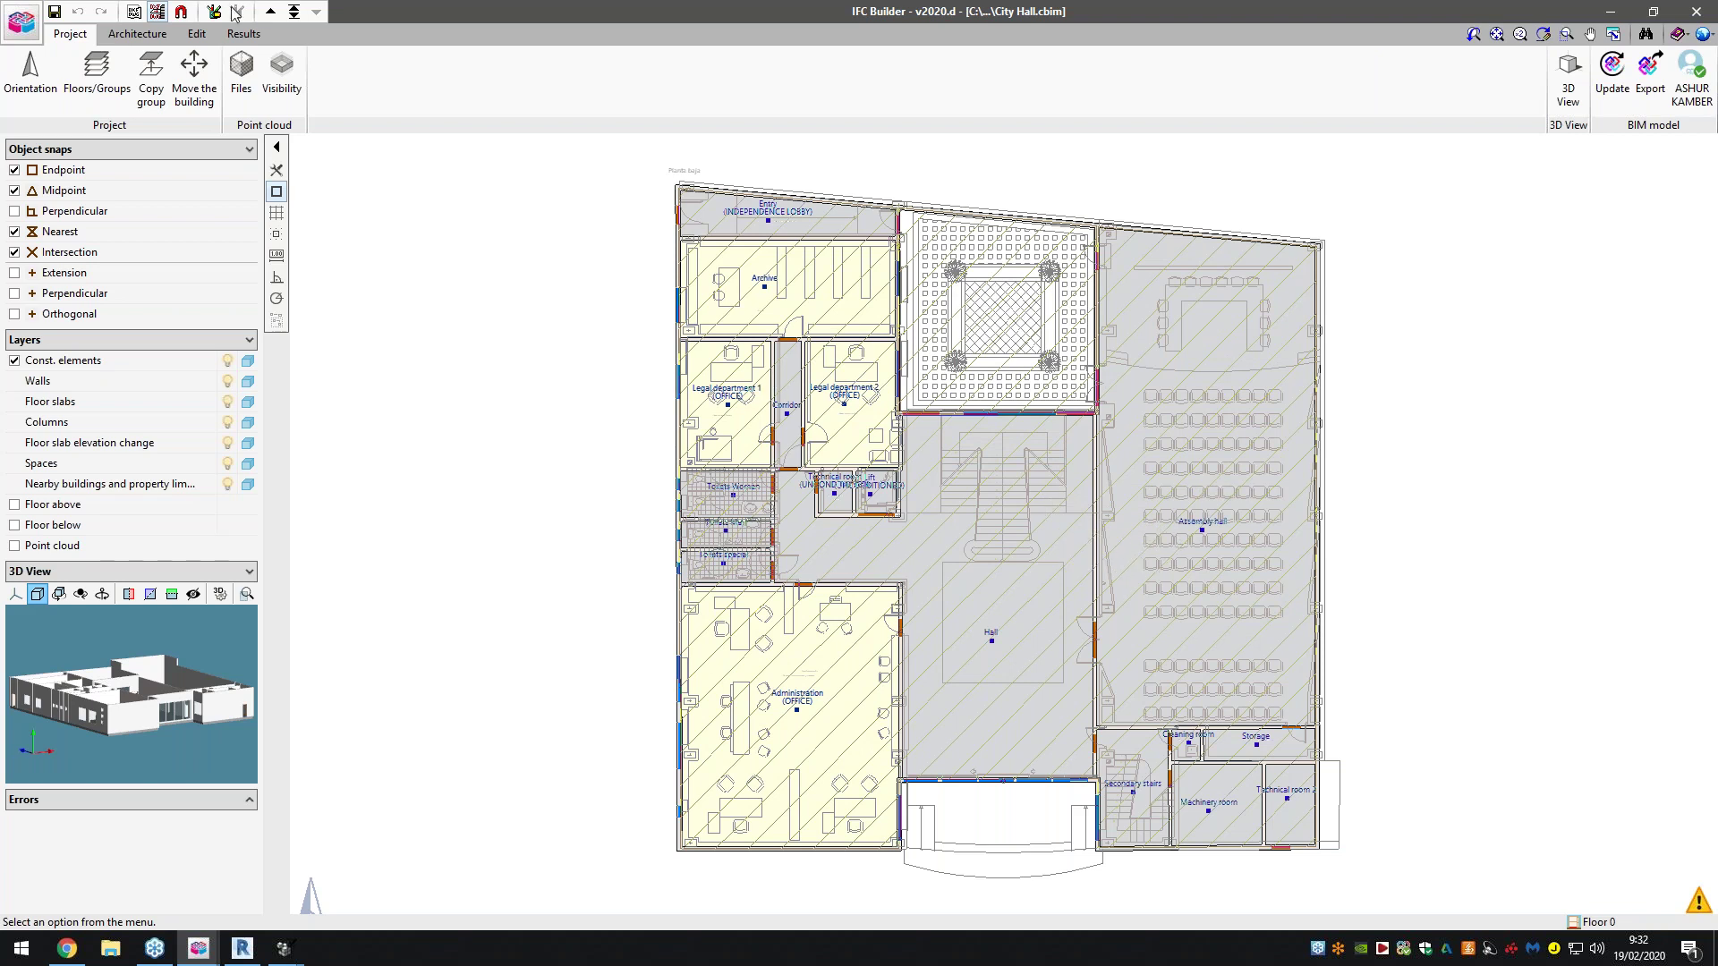
Dismiss the floor selector unchanged, then bring up 3D View options with all floors selected
{"action": "left_click", "coordinate": [294, 11]}
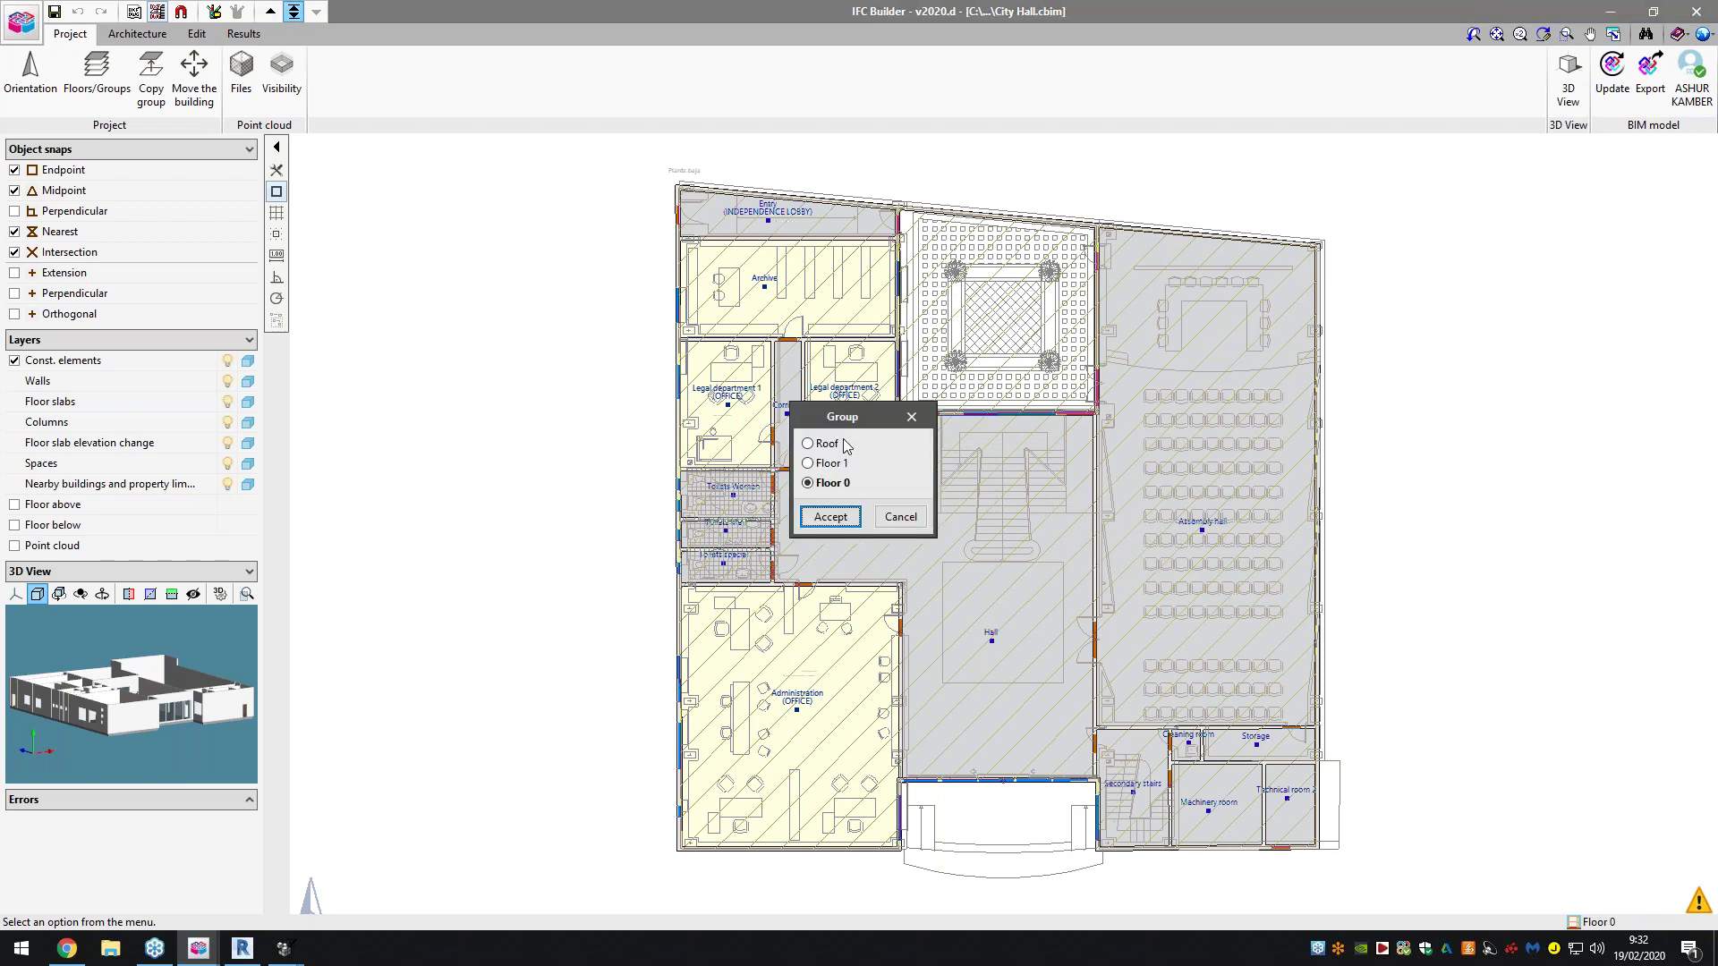
{"action": "left_click", "coordinate": [899, 517]}
{"action": "left_click", "coordinate": [1567, 76]}
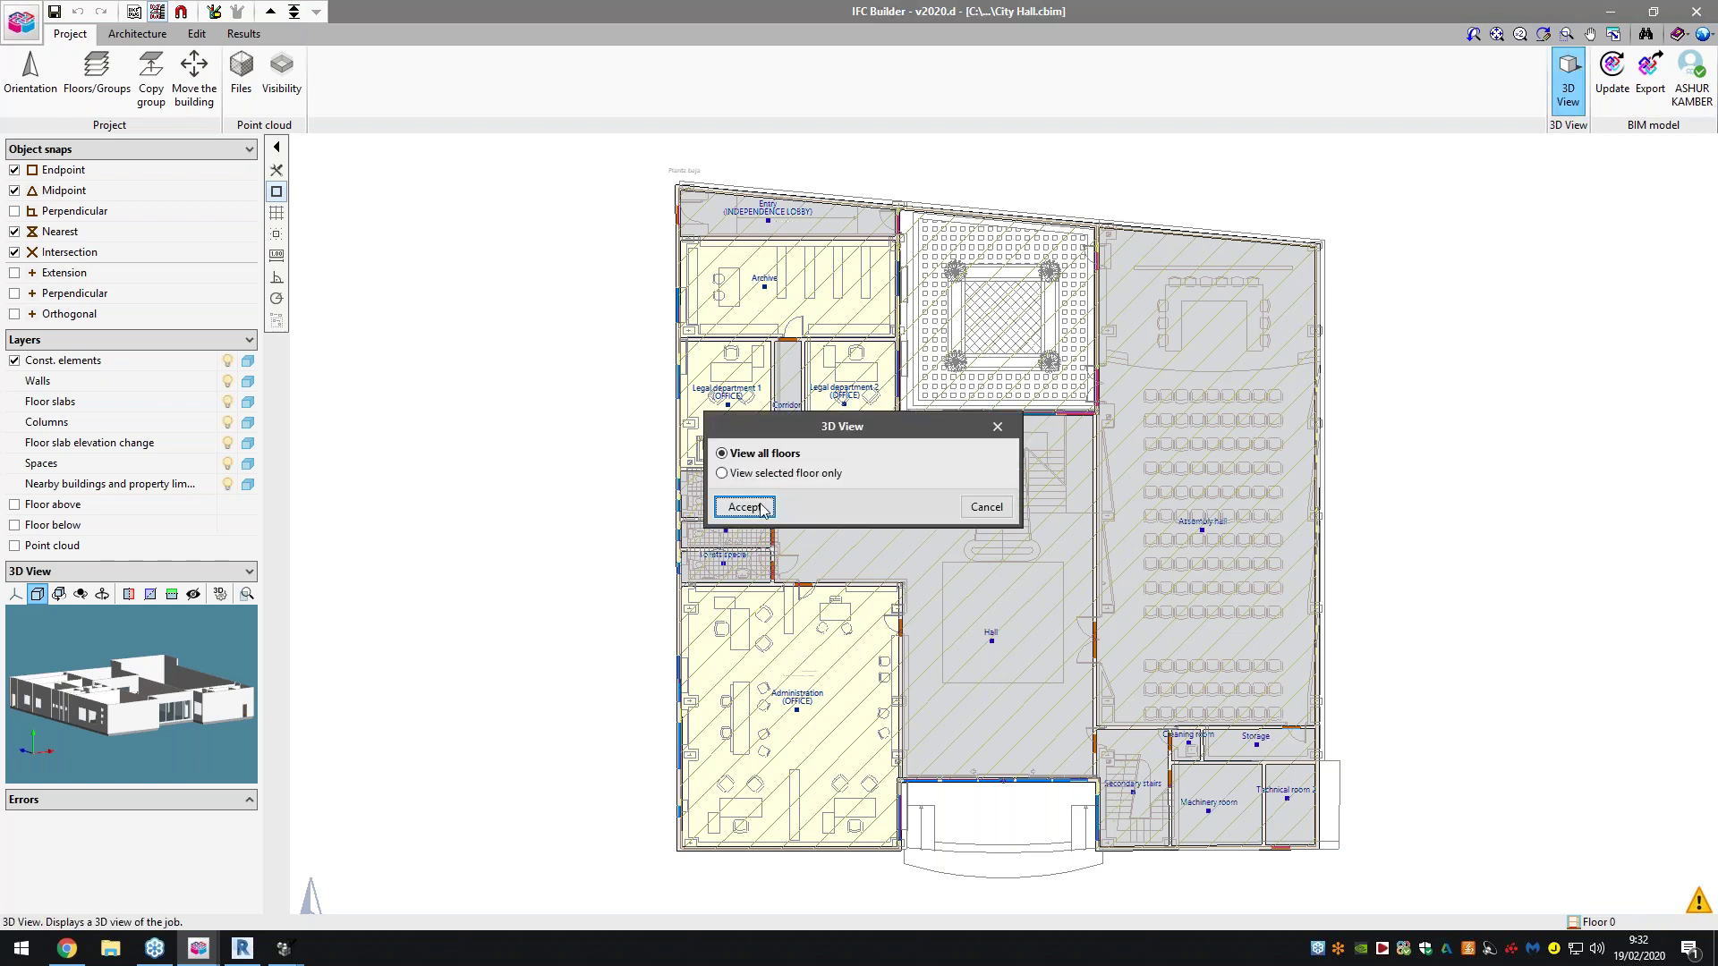
Open the all-floors 3D view of City Hall and hide the Roof level
{"action": "left_click", "coordinate": [745, 506]}
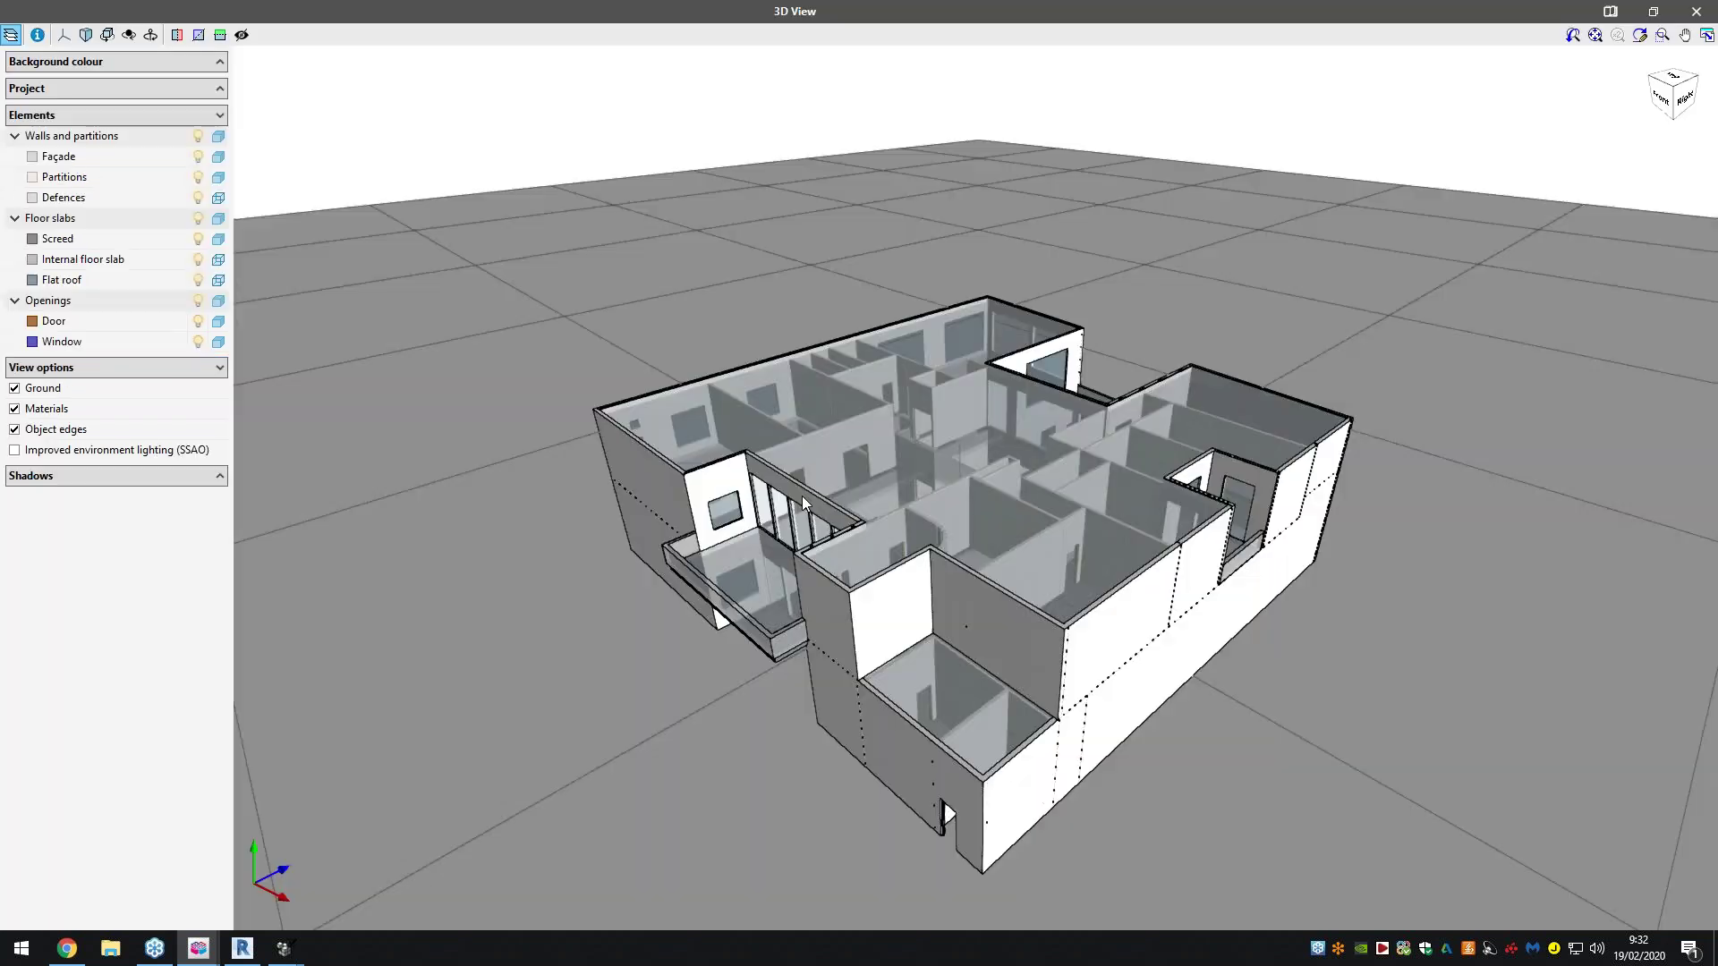
{"action": "left_click_drag", "start_coordinate": [916, 470], "coordinate": [859, 448]}
{"action": "left_click", "coordinate": [208, 89]}
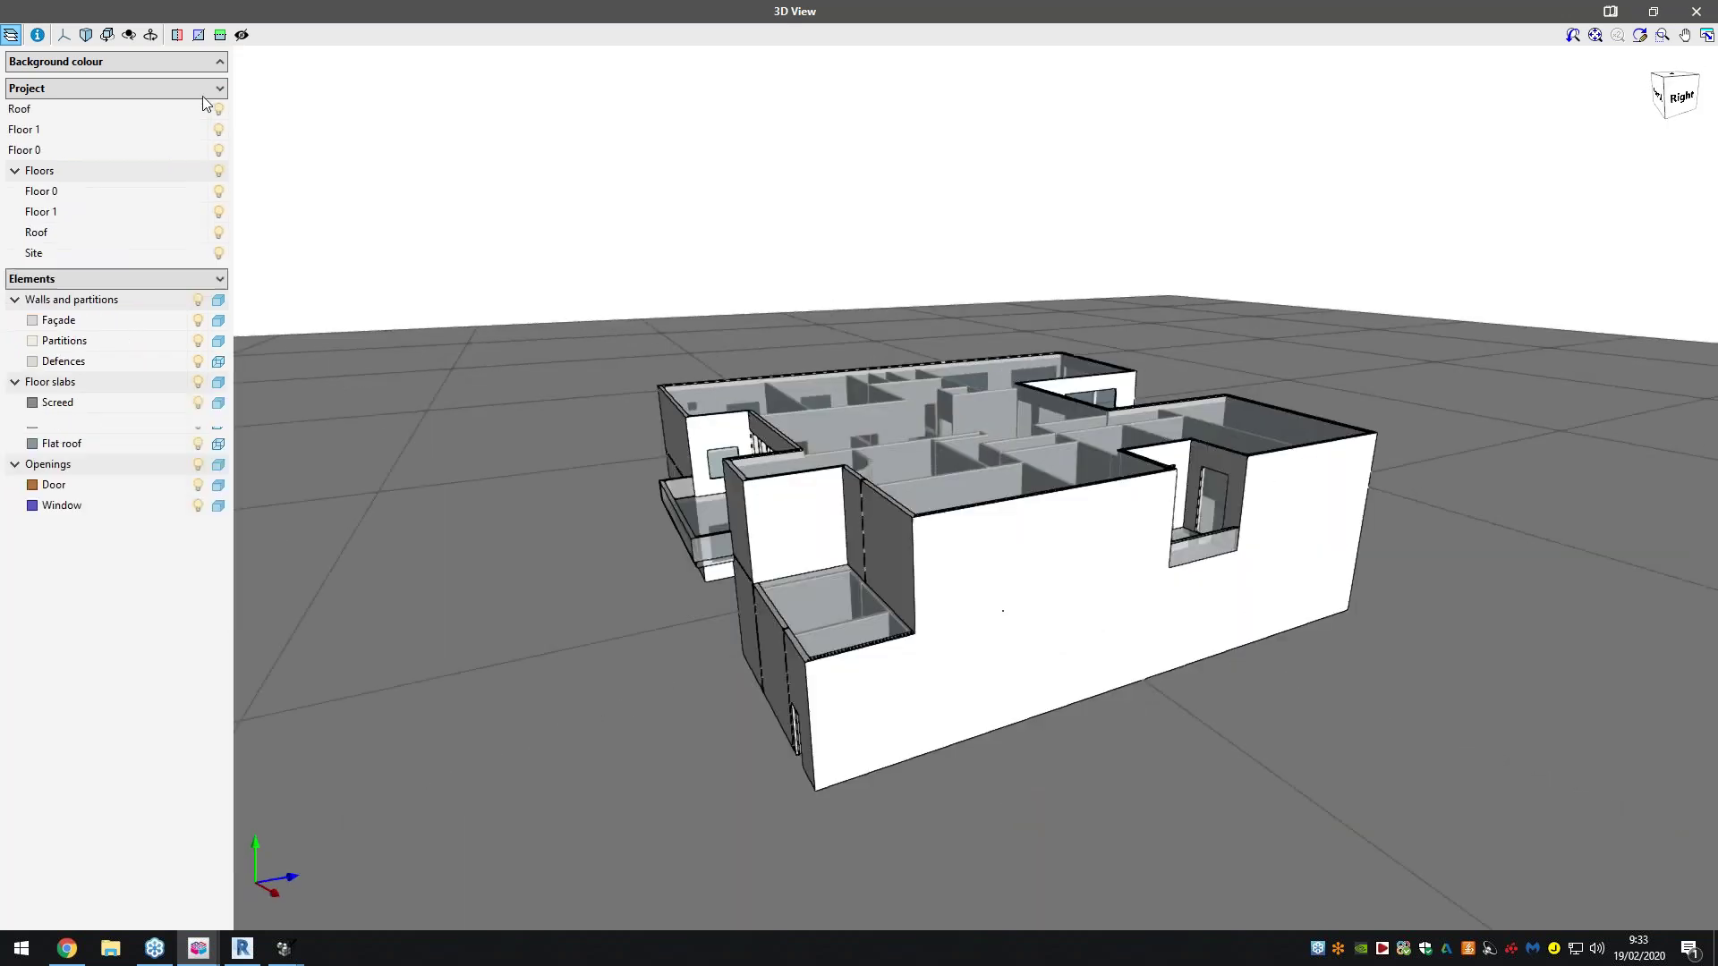
{"action": "left_click", "coordinate": [220, 110]}
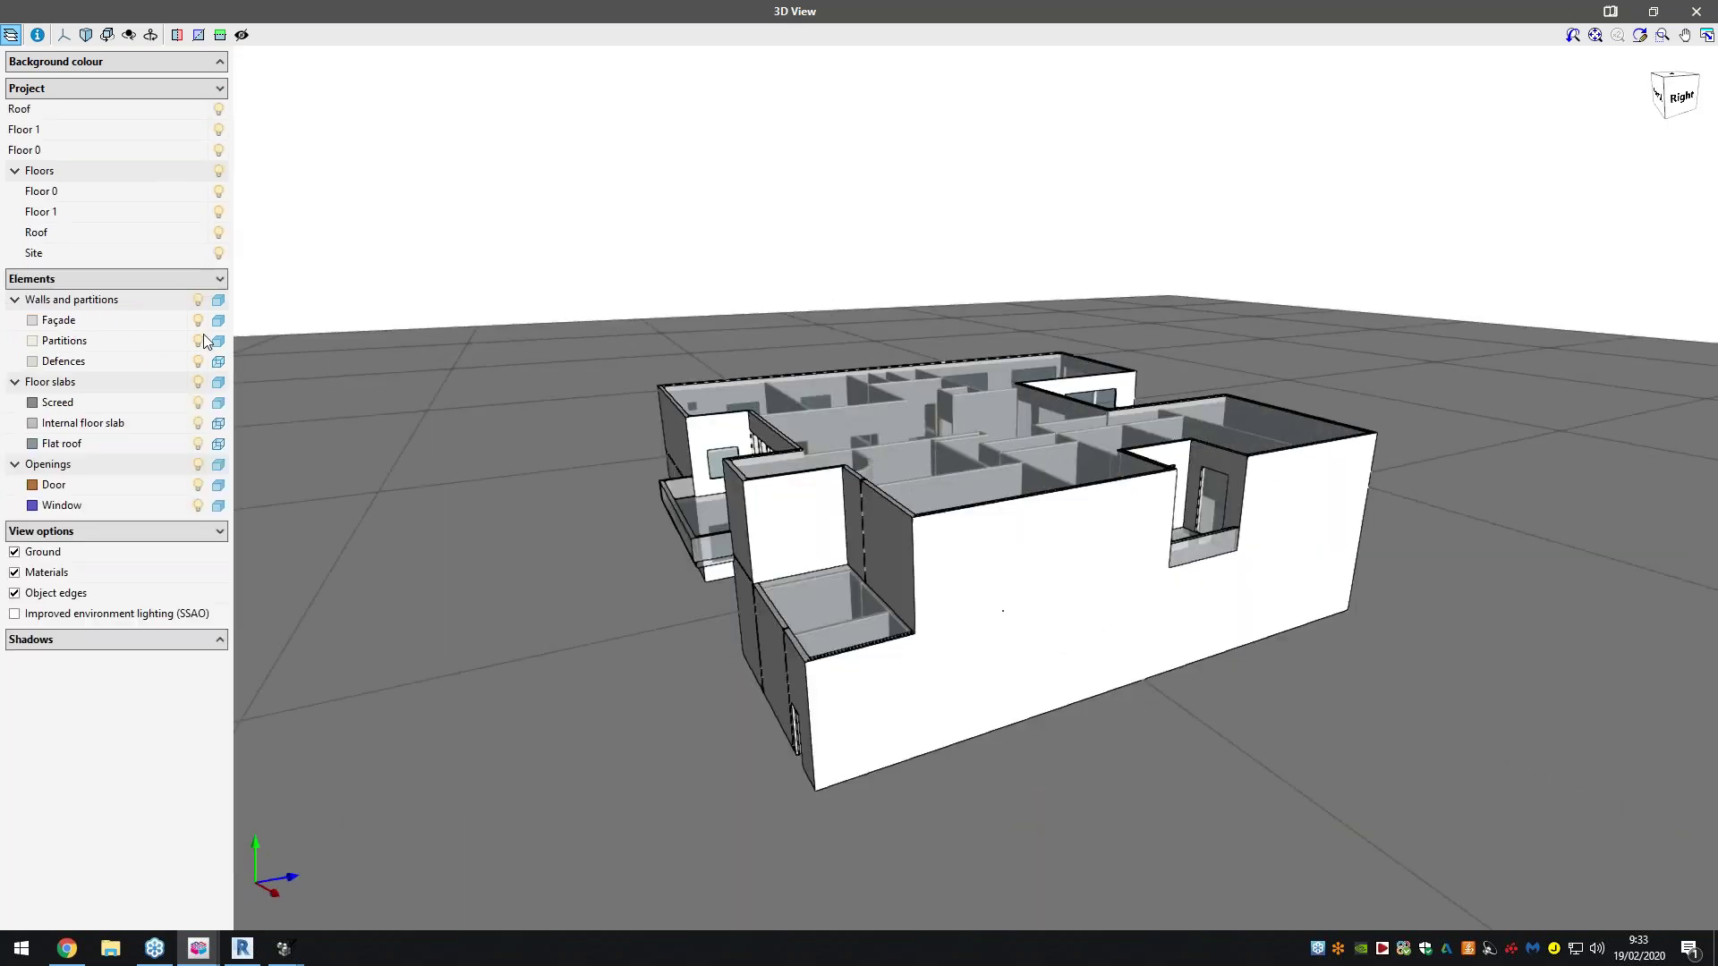
Make walls and slabs see-through, inspect the building front and back, then close 3D
{"action": "left_click", "coordinate": [218, 301]}
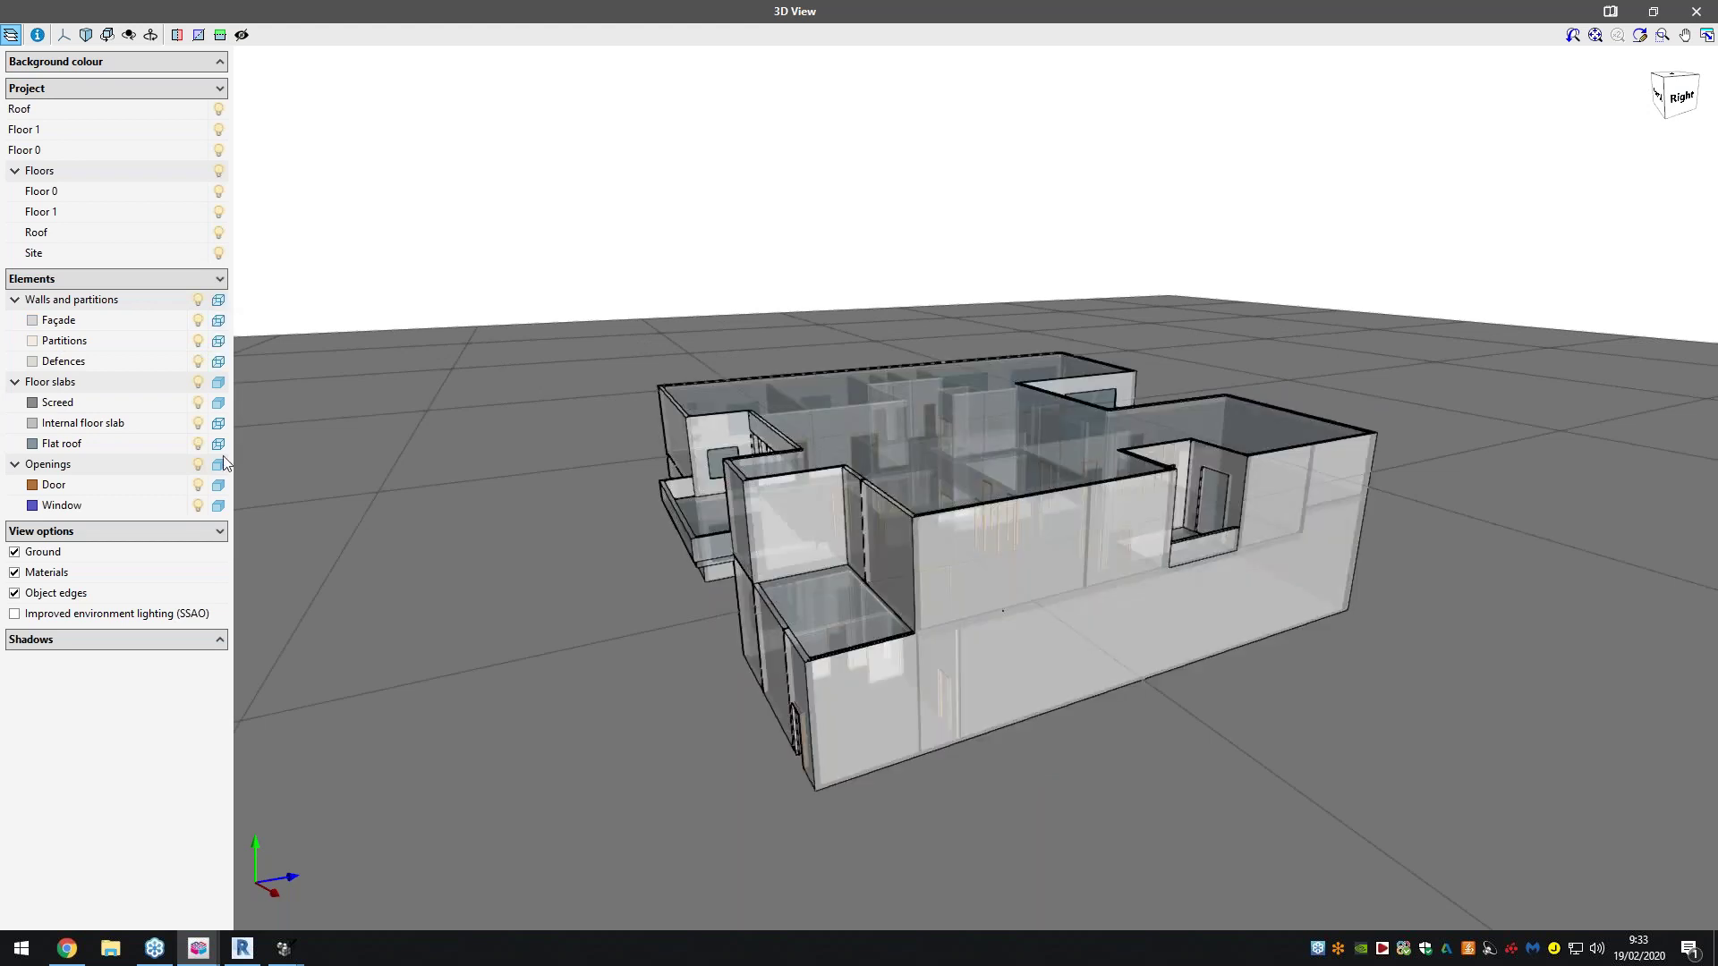
{"action": "left_click", "coordinate": [219, 382]}
{"action": "left_click", "coordinate": [218, 465]}
{"action": "left_click", "coordinate": [218, 464]}
{"action": "middle_click_drag", "start_coordinate": [979, 526], "coordinate": [1288, 644]}
{"action": "scroll", "coordinate": [966, 639], "scroll_direction": "up", "scroll_amount": 4}
{"action": "middle_click_drag", "start_coordinate": [1036, 590], "coordinate": [383, 417]}
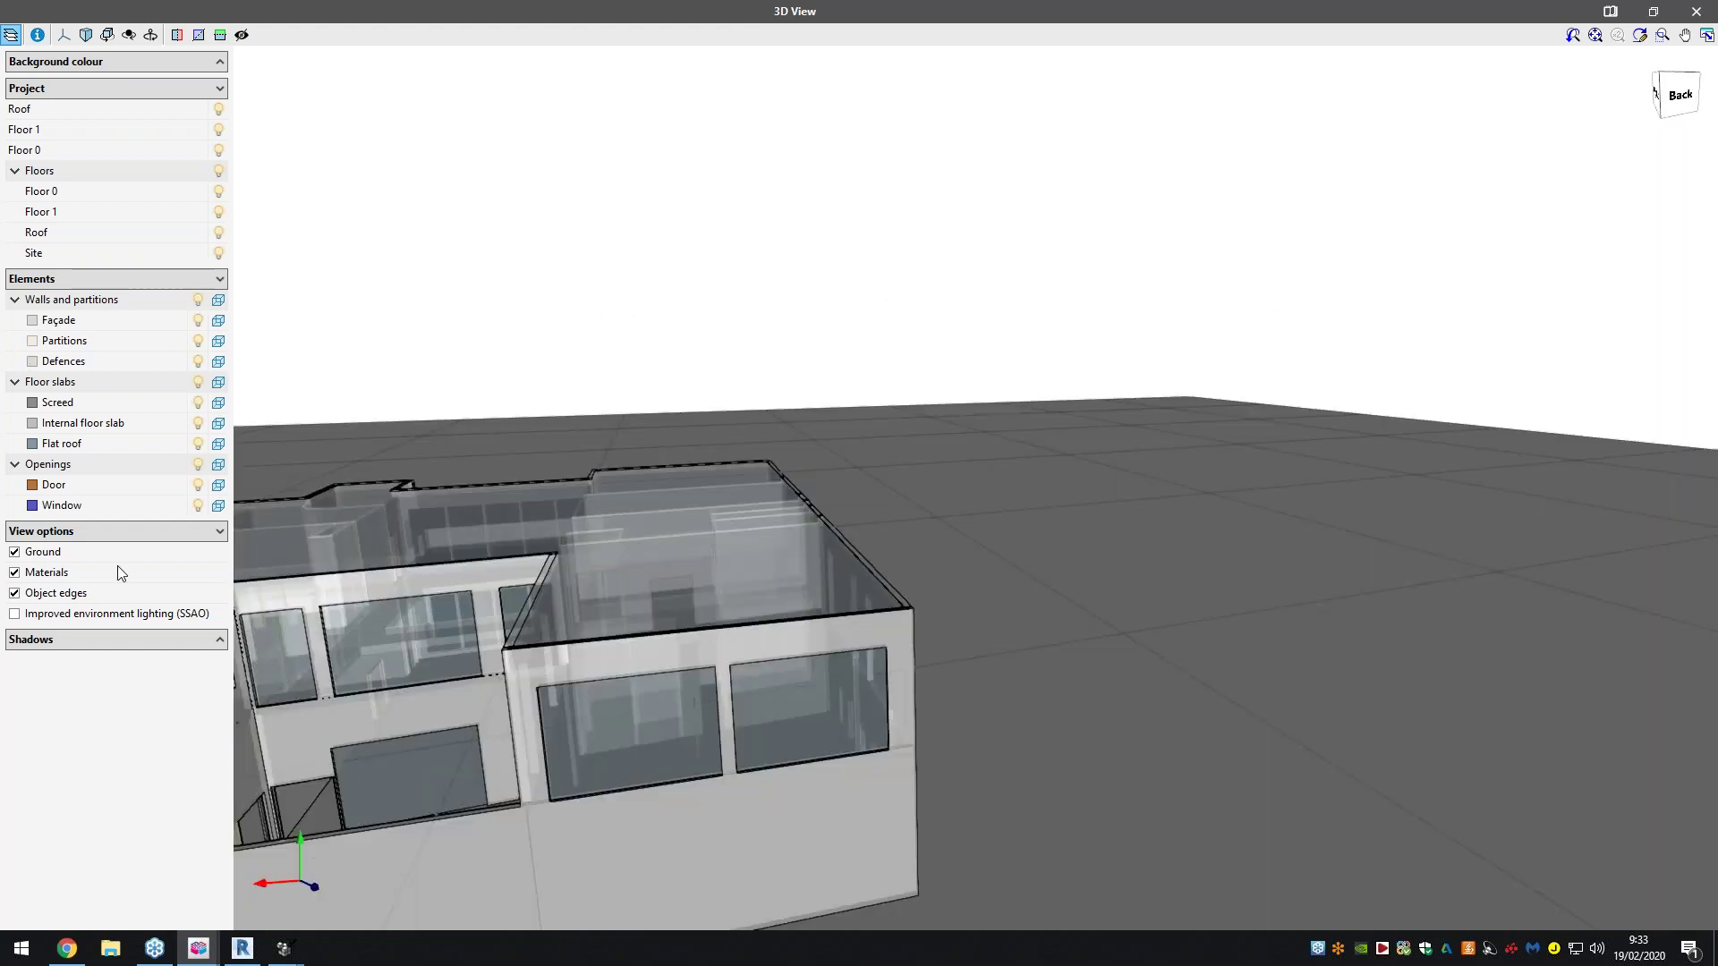
{"action": "left_click", "coordinate": [1696, 10]}
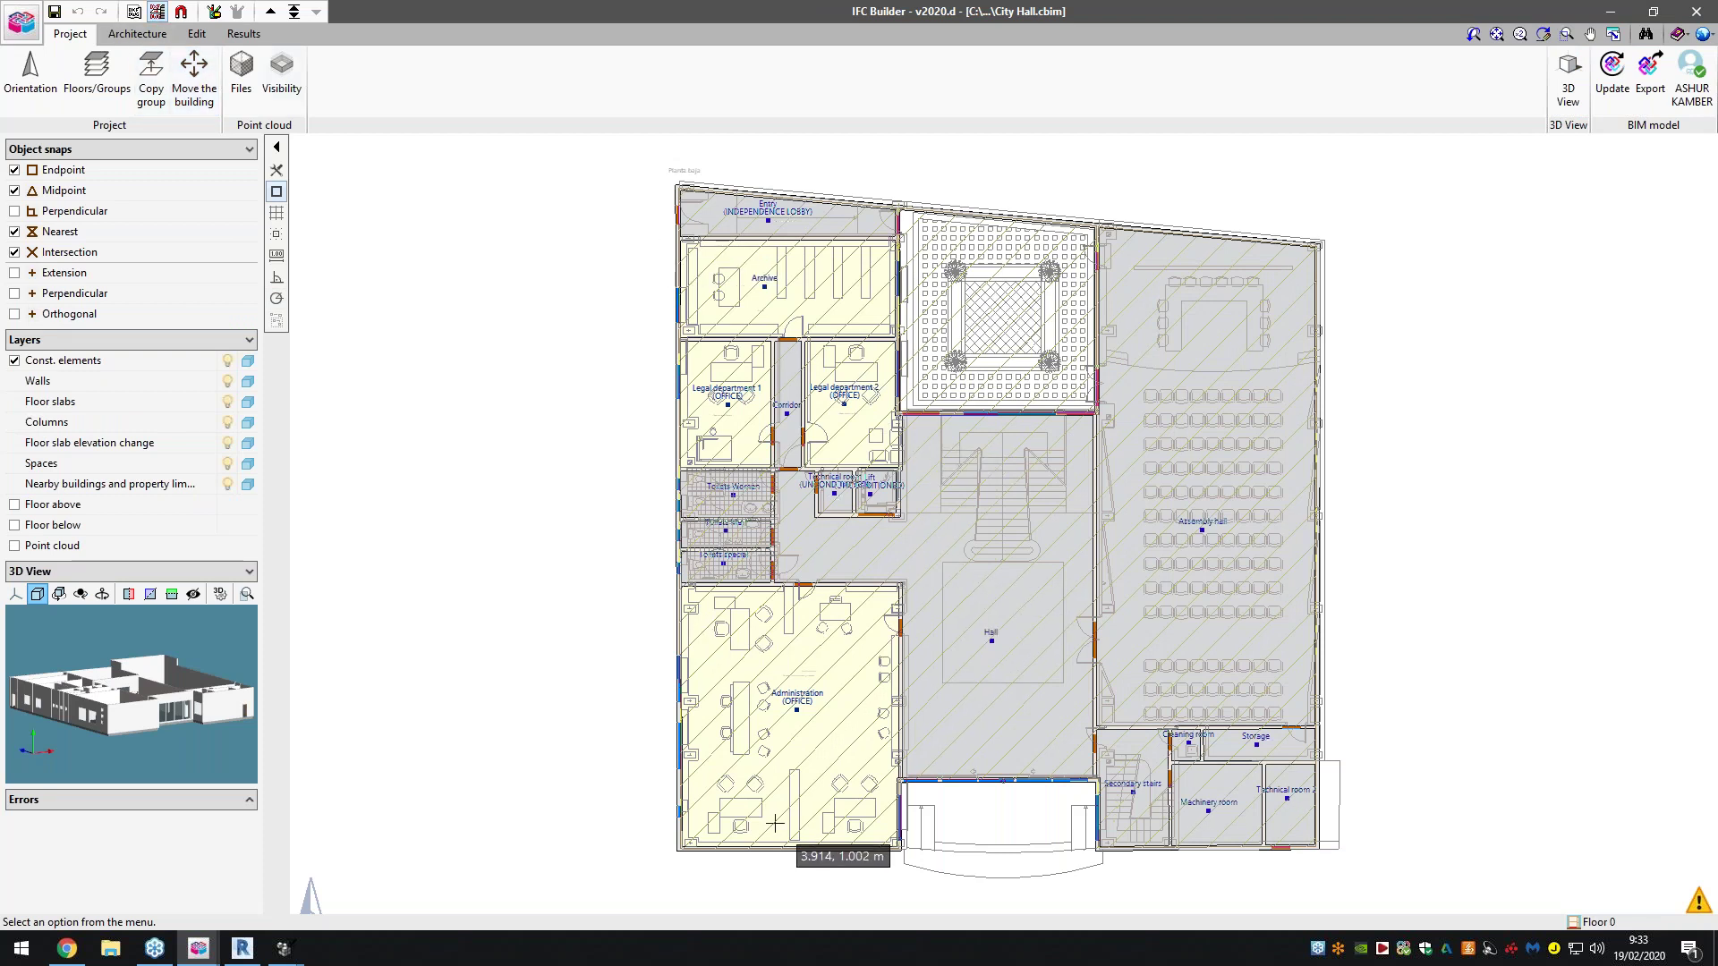
Show the Architecture tab's element and space tools over the zoomed City Hall Floor 0 plan
{"action": "scroll", "coordinate": [806, 689], "scroll_direction": "up", "scroll_amount": 2}
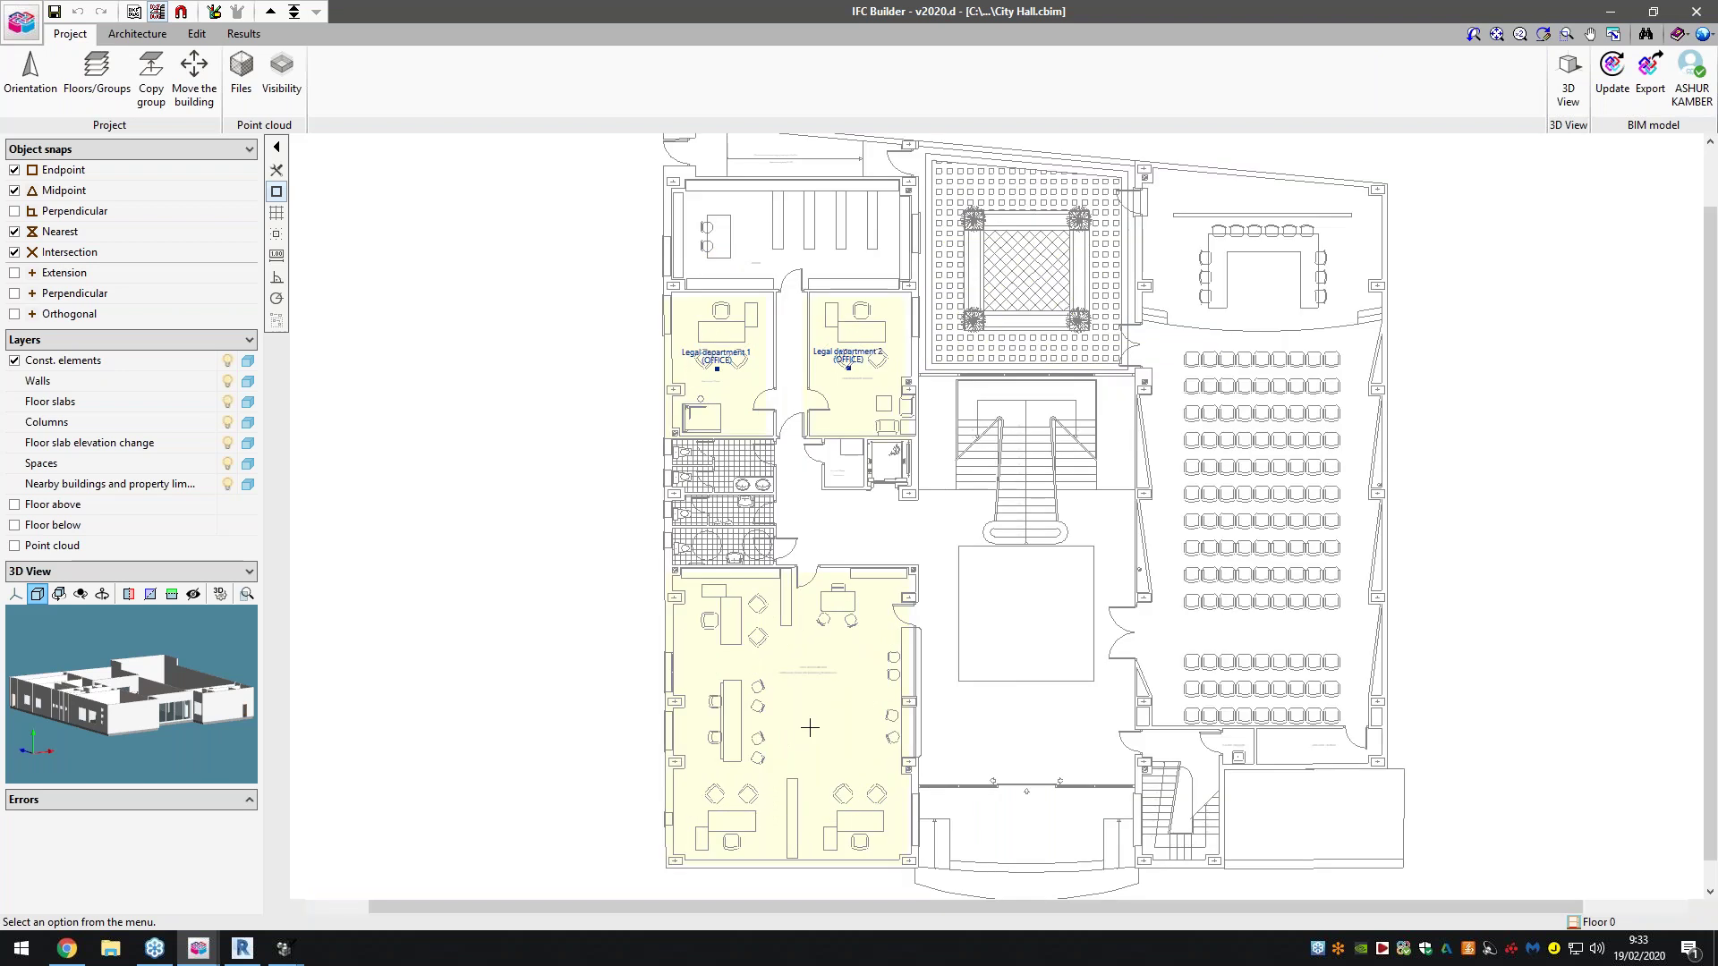
{"action": "left_click", "coordinate": [160, 40]}
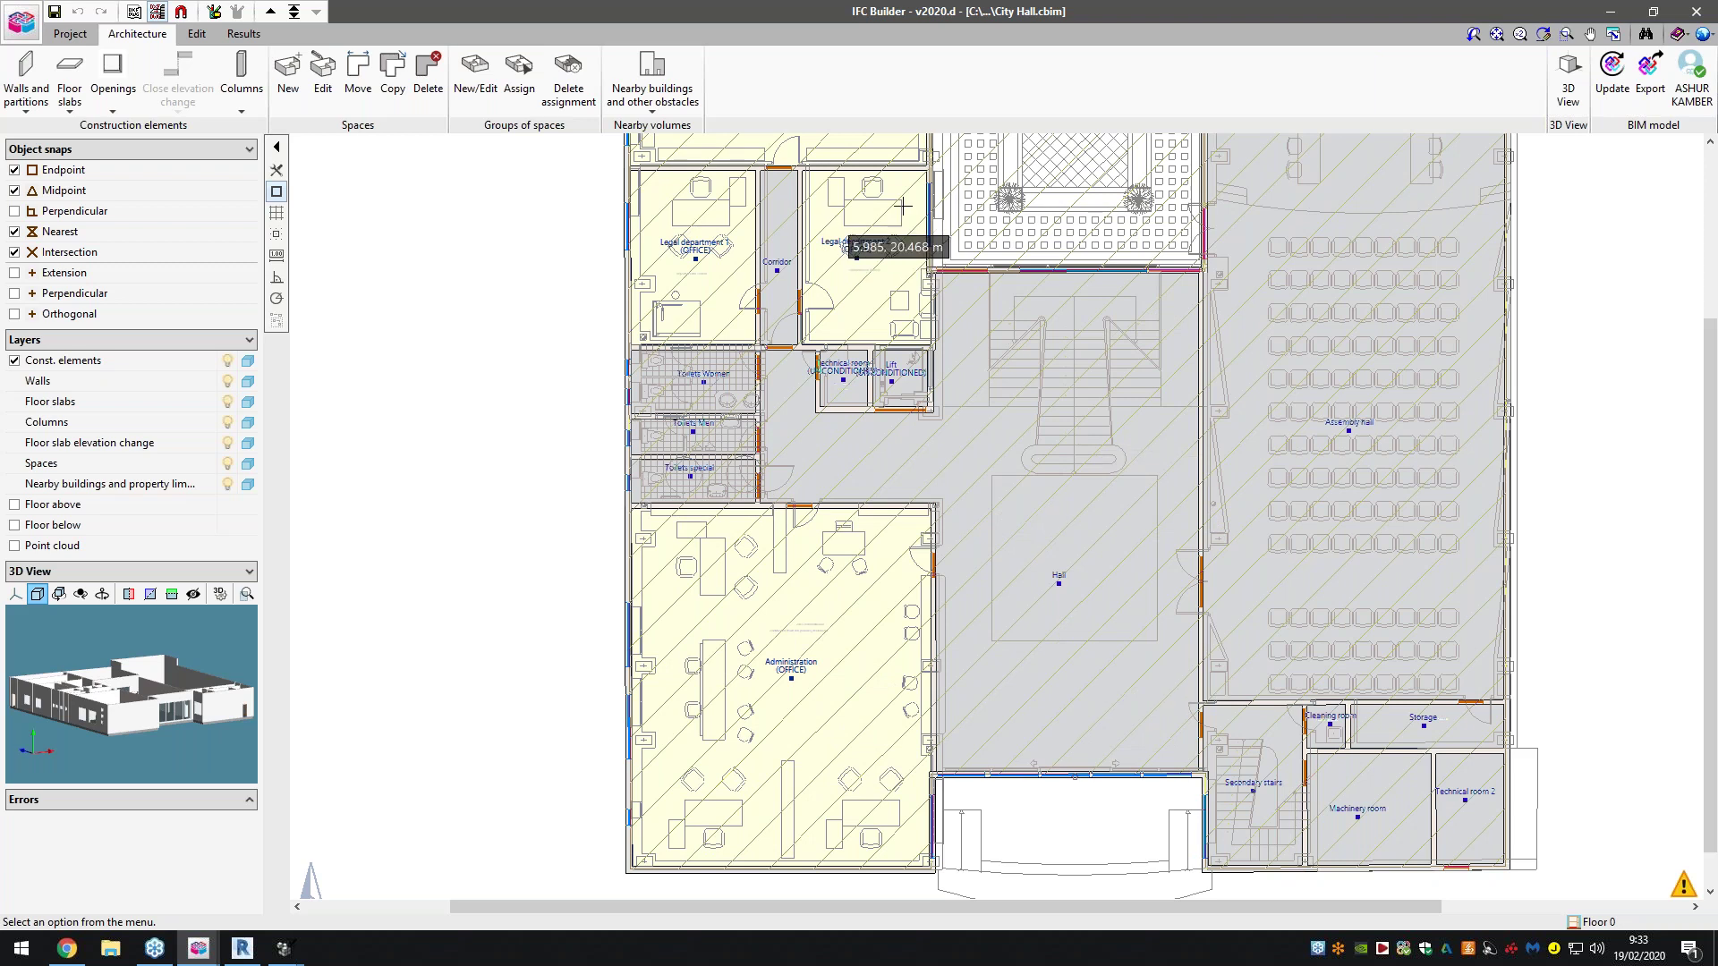
{"action": "scroll", "coordinate": [955, 683], "scroll_direction": "down", "scroll_amount": 1}
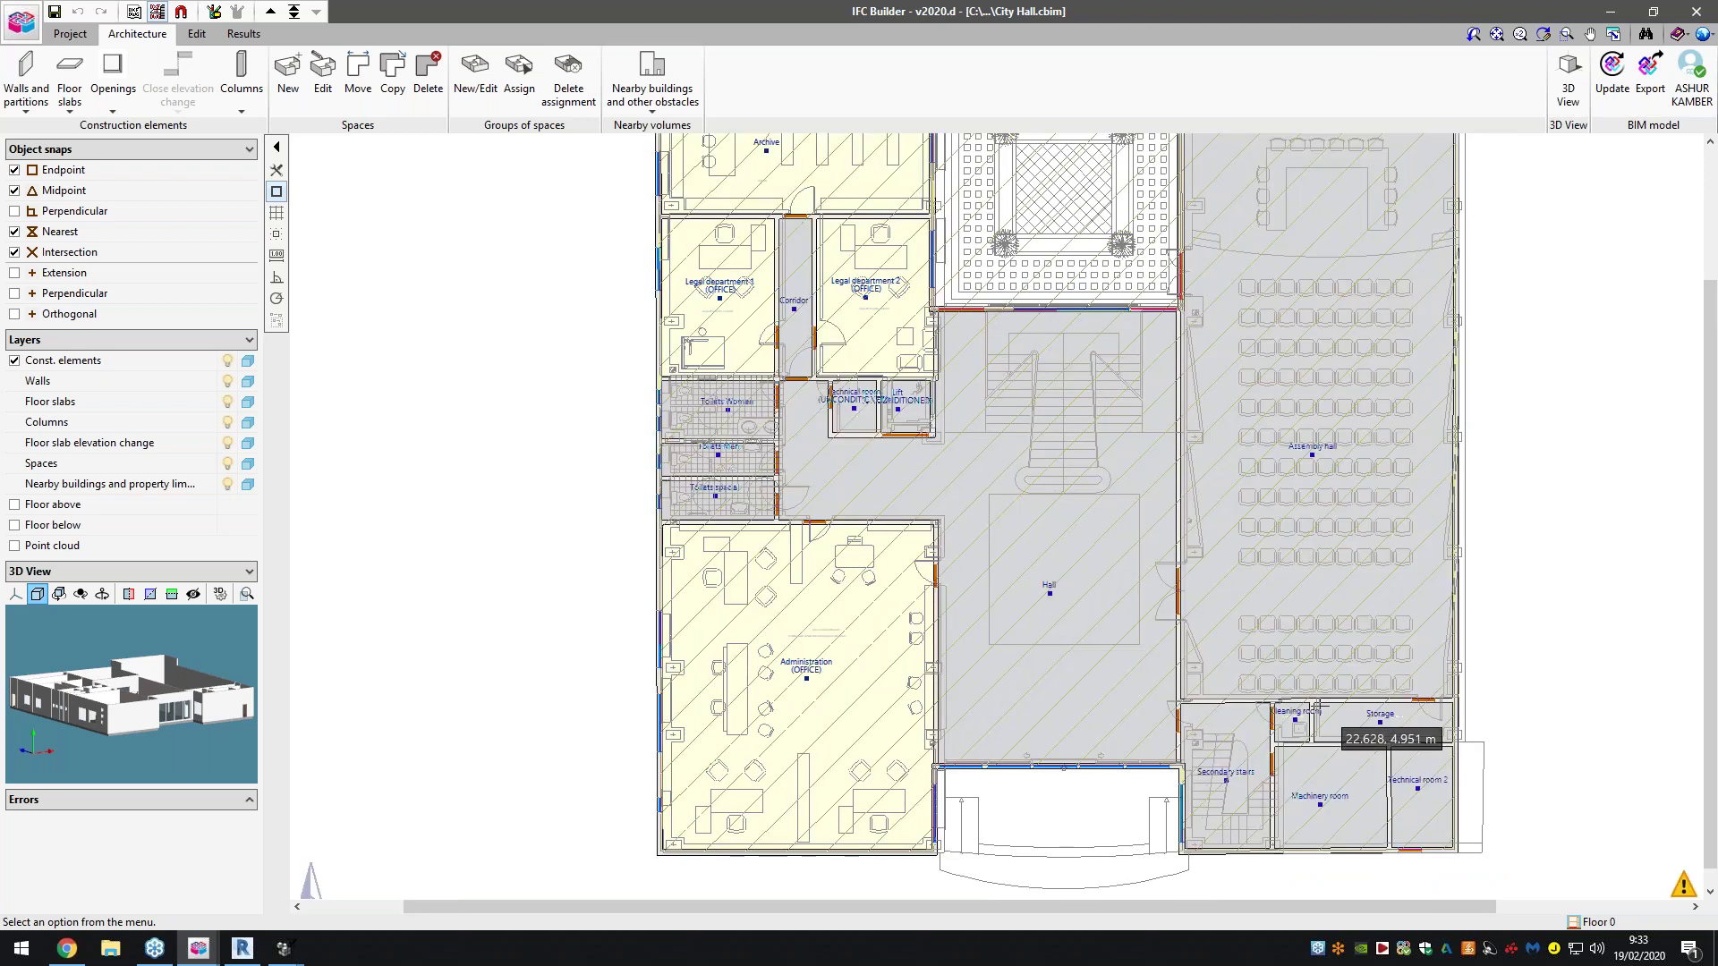
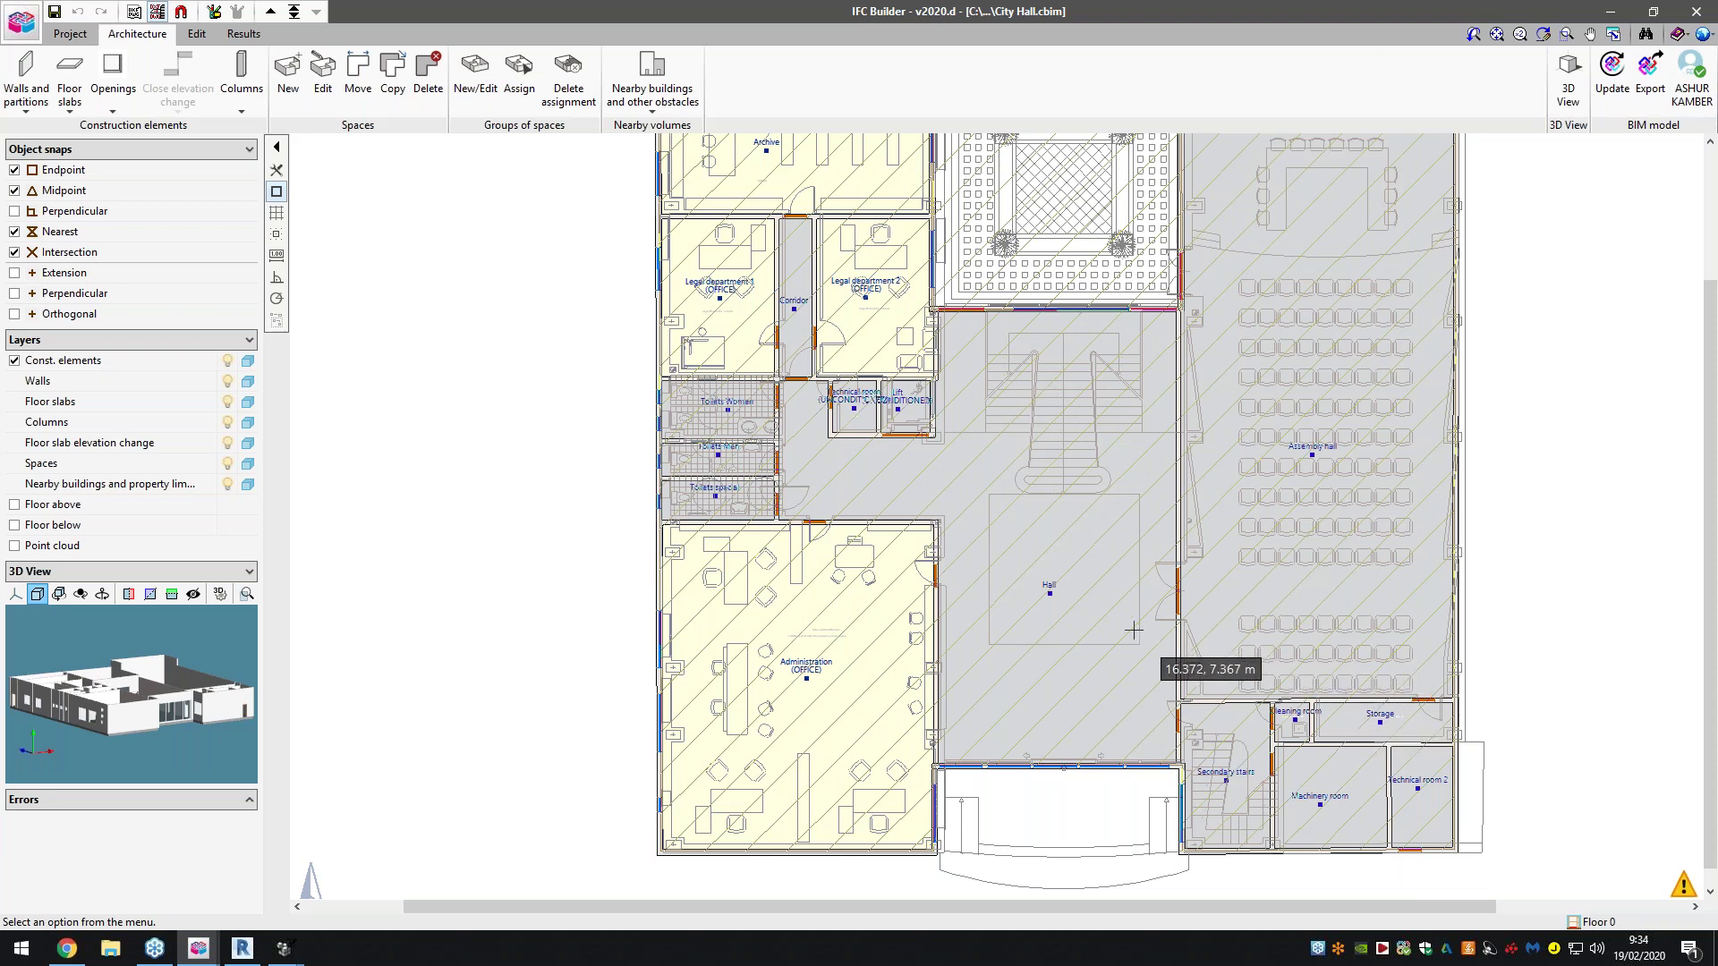
Zoom out of City Hall and bring up the Hotel.cbim F4 – Fourth Floor plan, fitted
{"action": "scroll", "coordinate": [1087, 611], "scroll_direction": "down", "scroll_amount": 1}
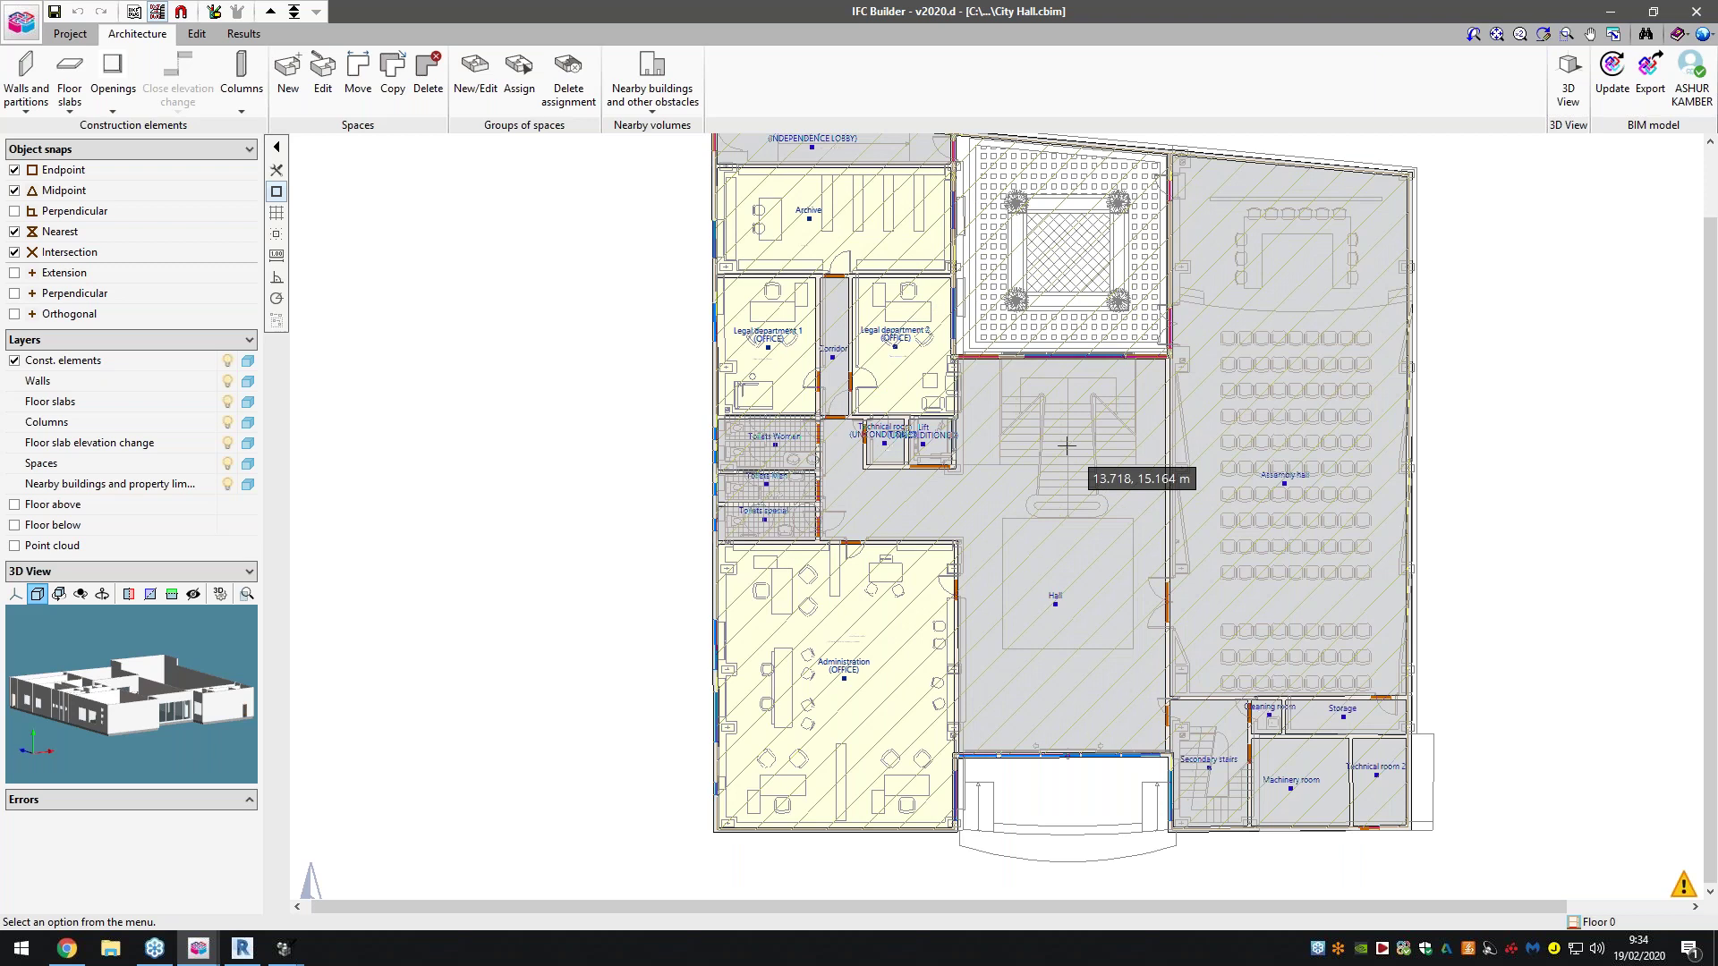
{"action": "scroll", "coordinate": [1086, 380], "scroll_direction": "down", "scroll_amount": 1}
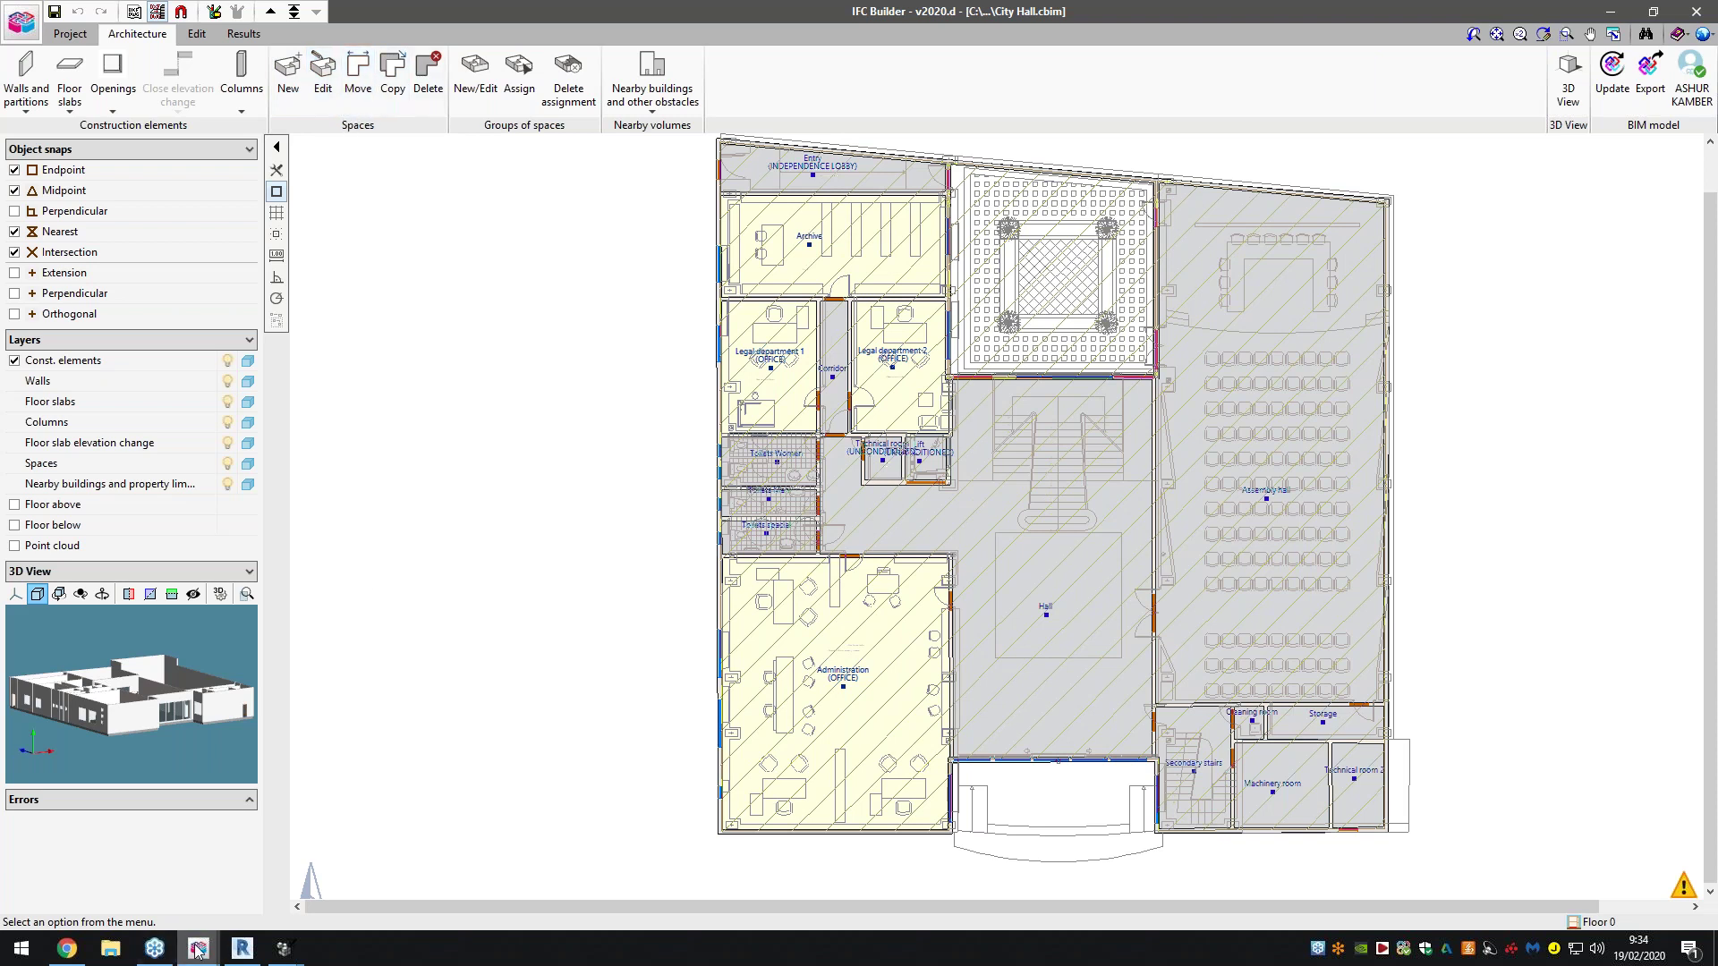
{"action": "mouse_move", "coordinate": [197, 950]}
{"action": "left_click", "coordinate": [272, 862]}
{"action": "scroll", "coordinate": [406, 588], "scroll_direction": "down", "scroll_amount": 5}
{"action": "scroll", "coordinate": [1099, 588], "scroll_direction": "up", "scroll_amount": 2}
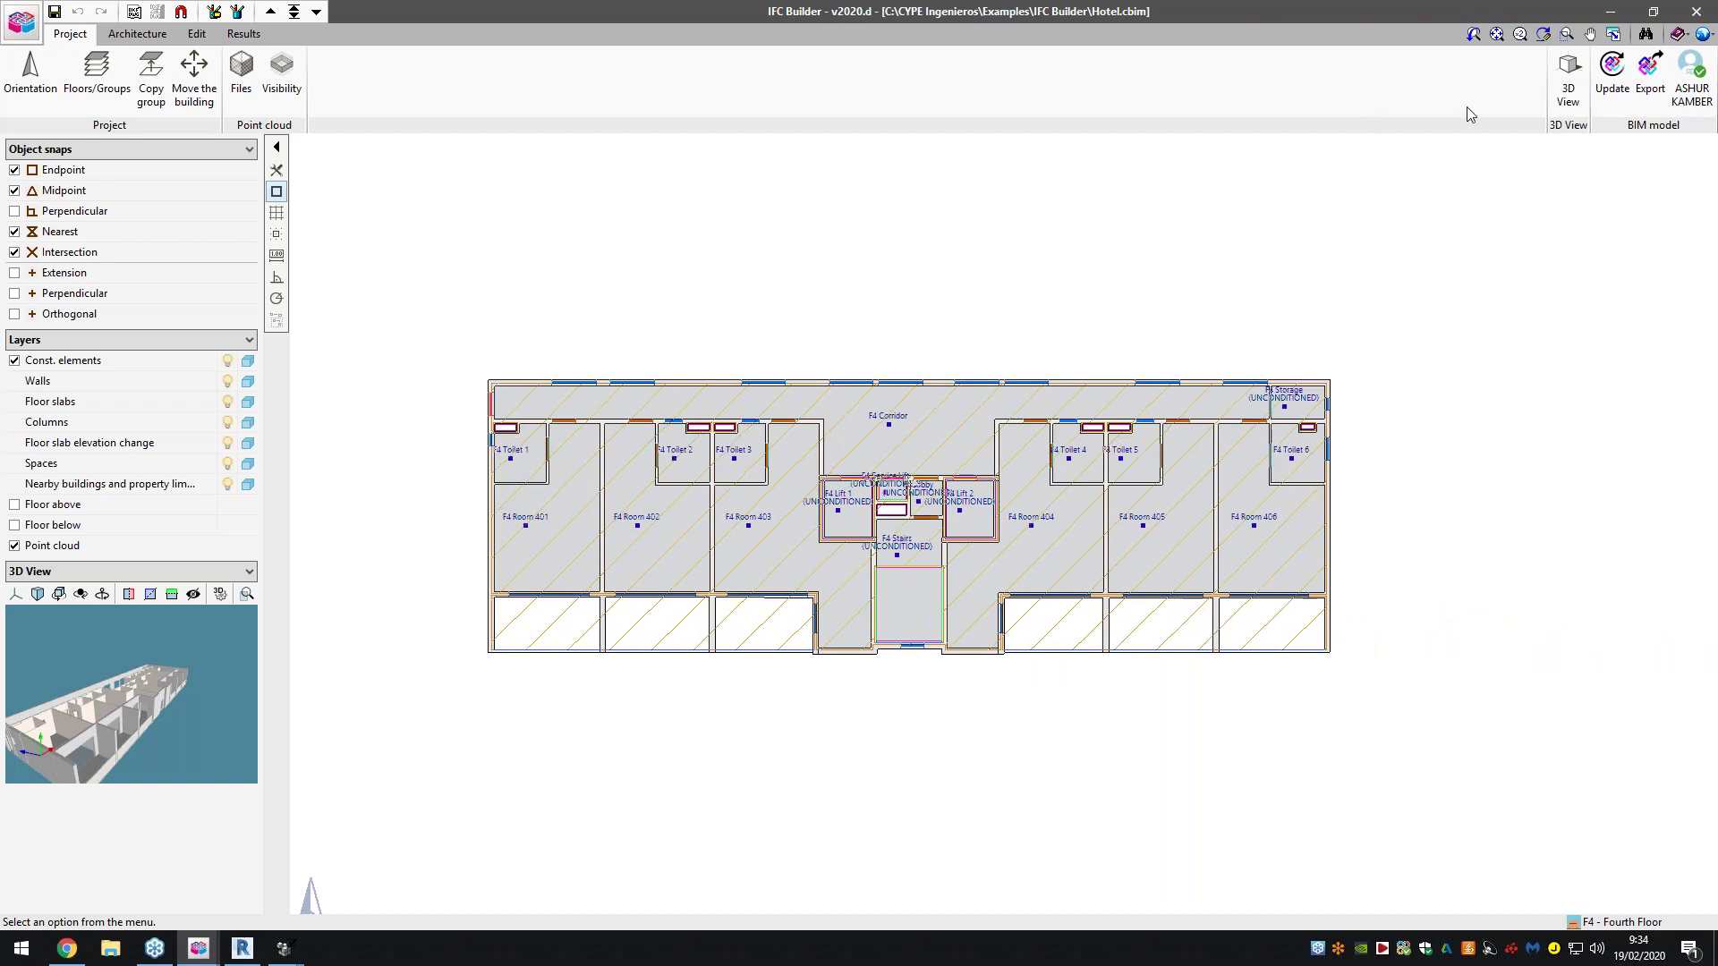
Open a full-screen 3D view of all hotel floors and orbit to a frontal angle
{"action": "left_click", "coordinate": [293, 10]}
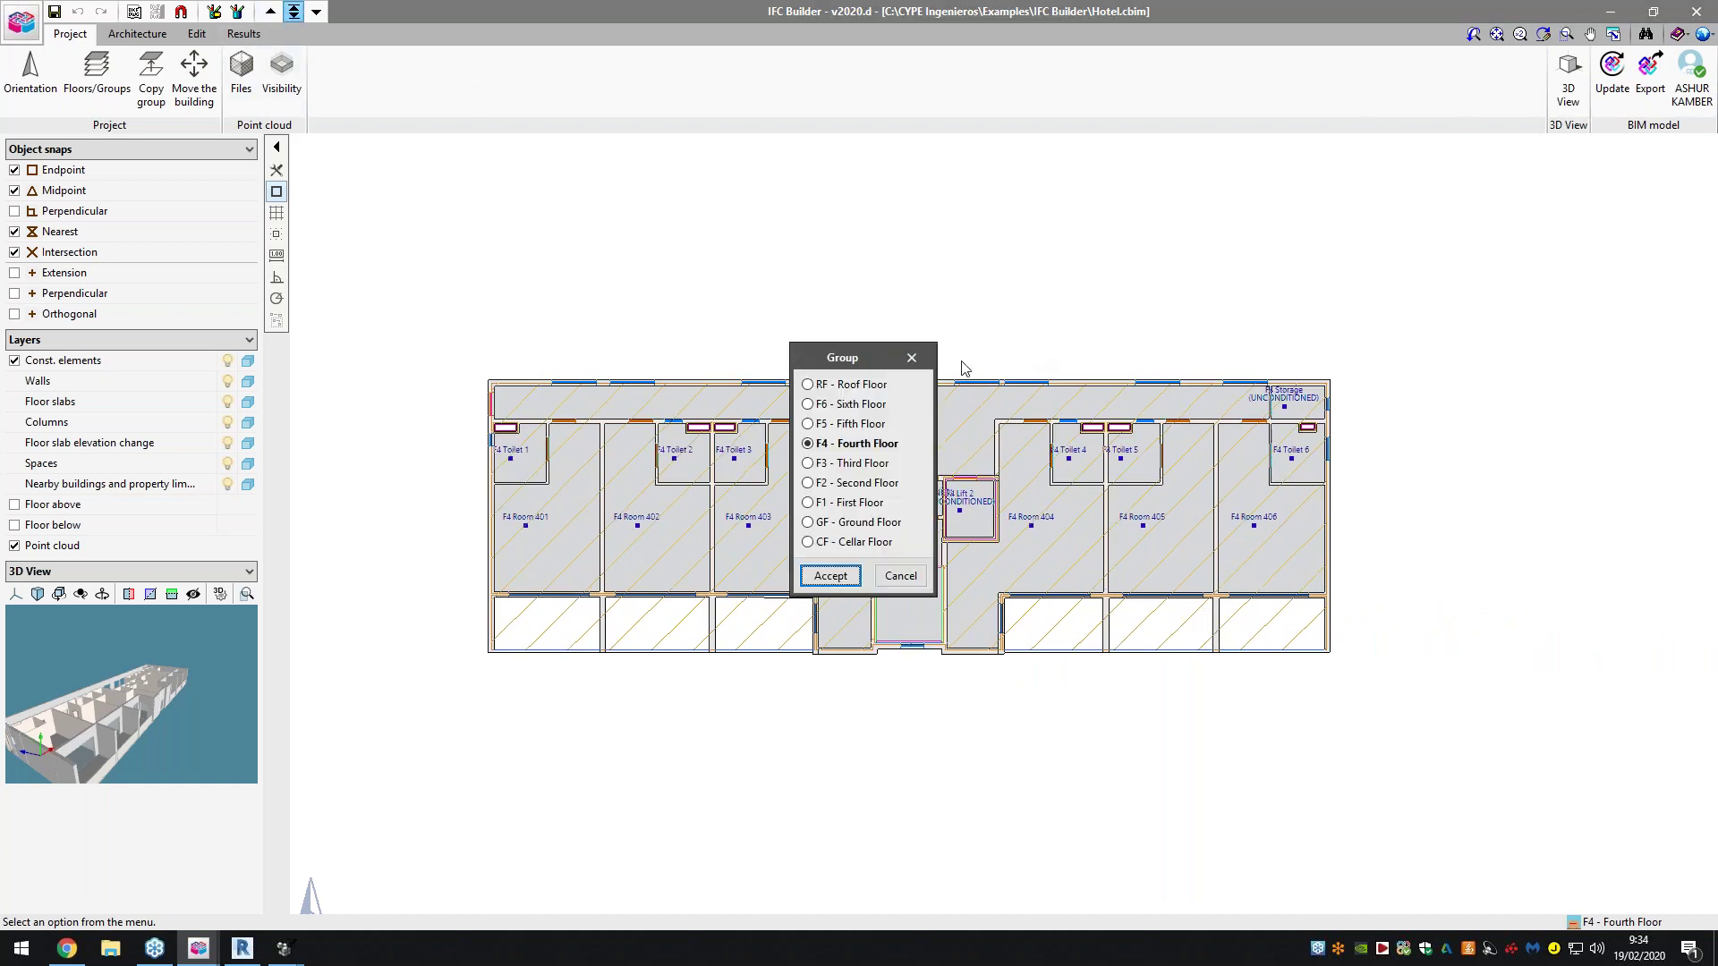
{"action": "left_click", "coordinate": [922, 362]}
{"action": "left_click", "coordinate": [1567, 78]}
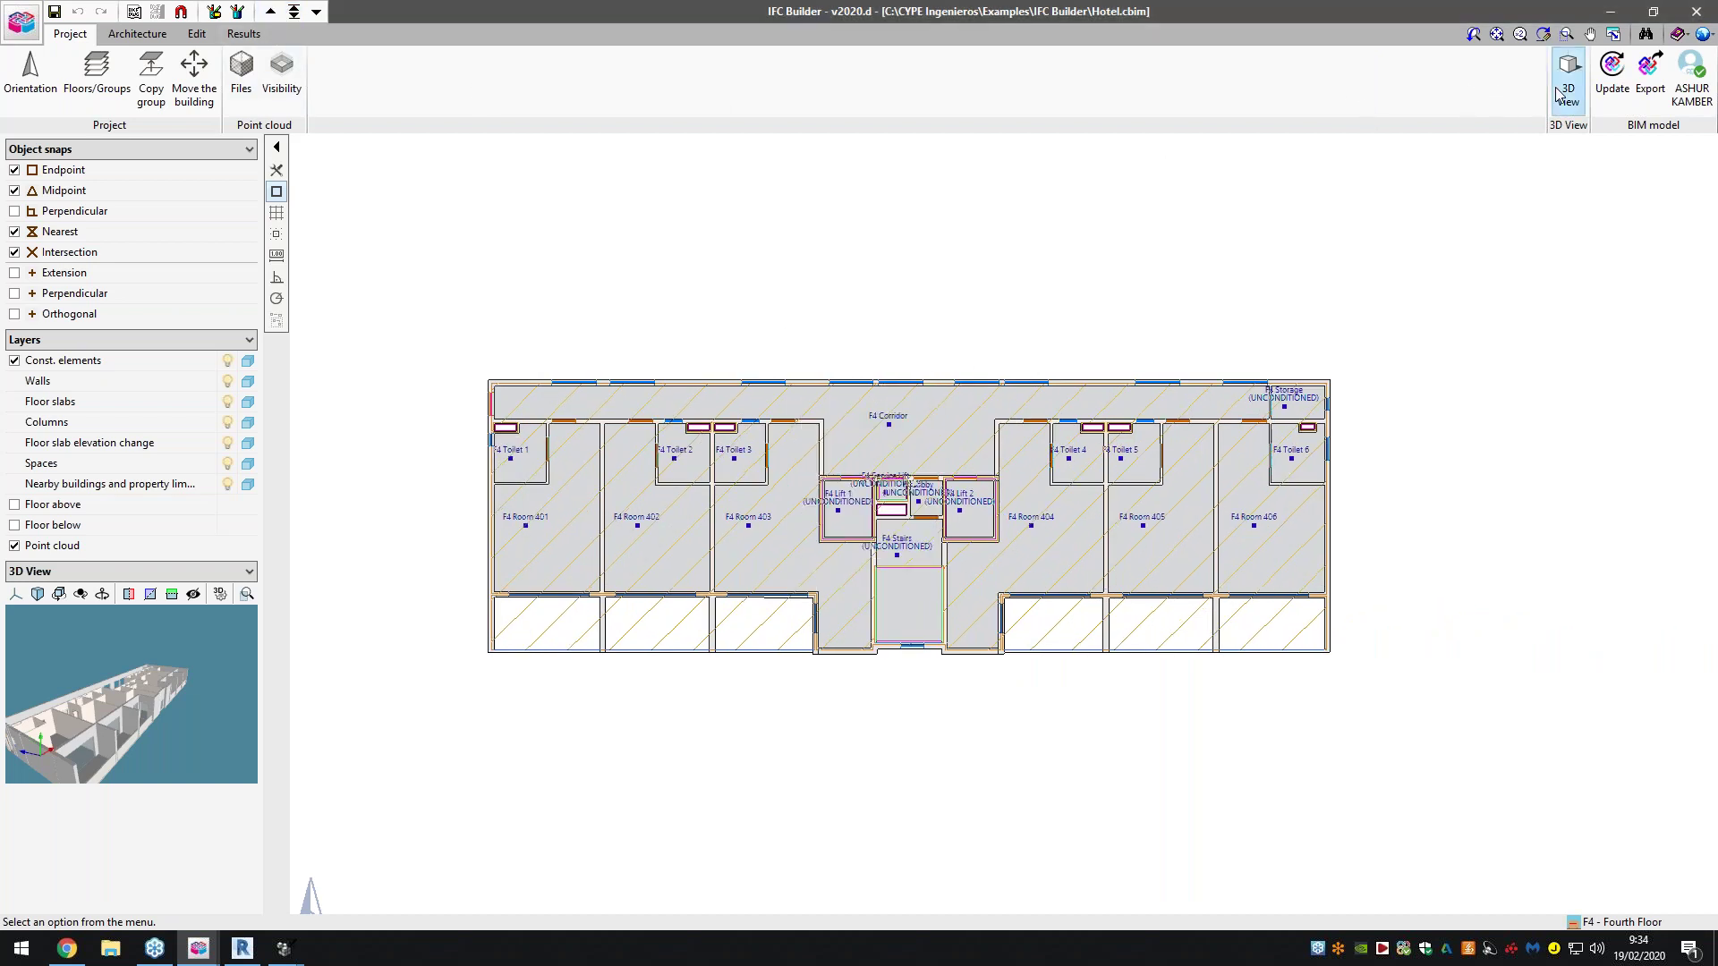
{"action": "left_click", "coordinate": [746, 507]}
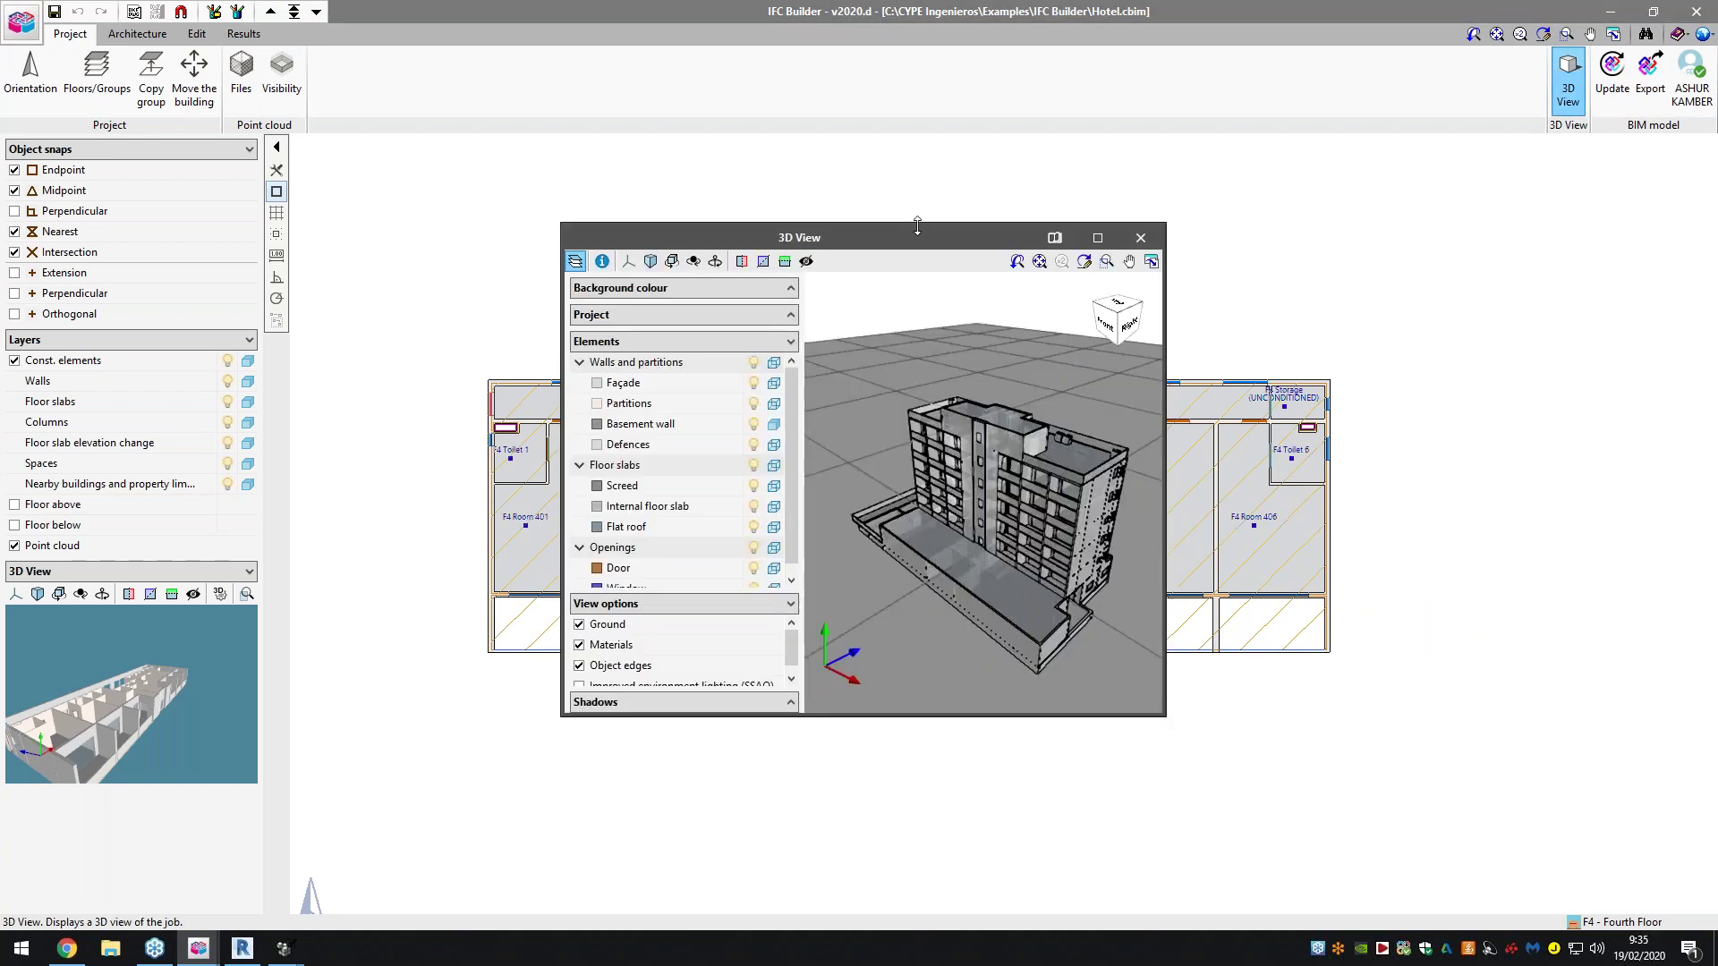
{"action": "double_click", "coordinate": [910, 236]}
{"action": "left_click_drag", "start_coordinate": [1166, 452], "coordinate": [1091, 458]}
{"action": "scroll", "coordinate": [1091, 458], "scroll_direction": "up", "scroll_amount": 5}
{"action": "left_click_drag", "start_coordinate": [1020, 600], "coordinate": [1252, 591]}
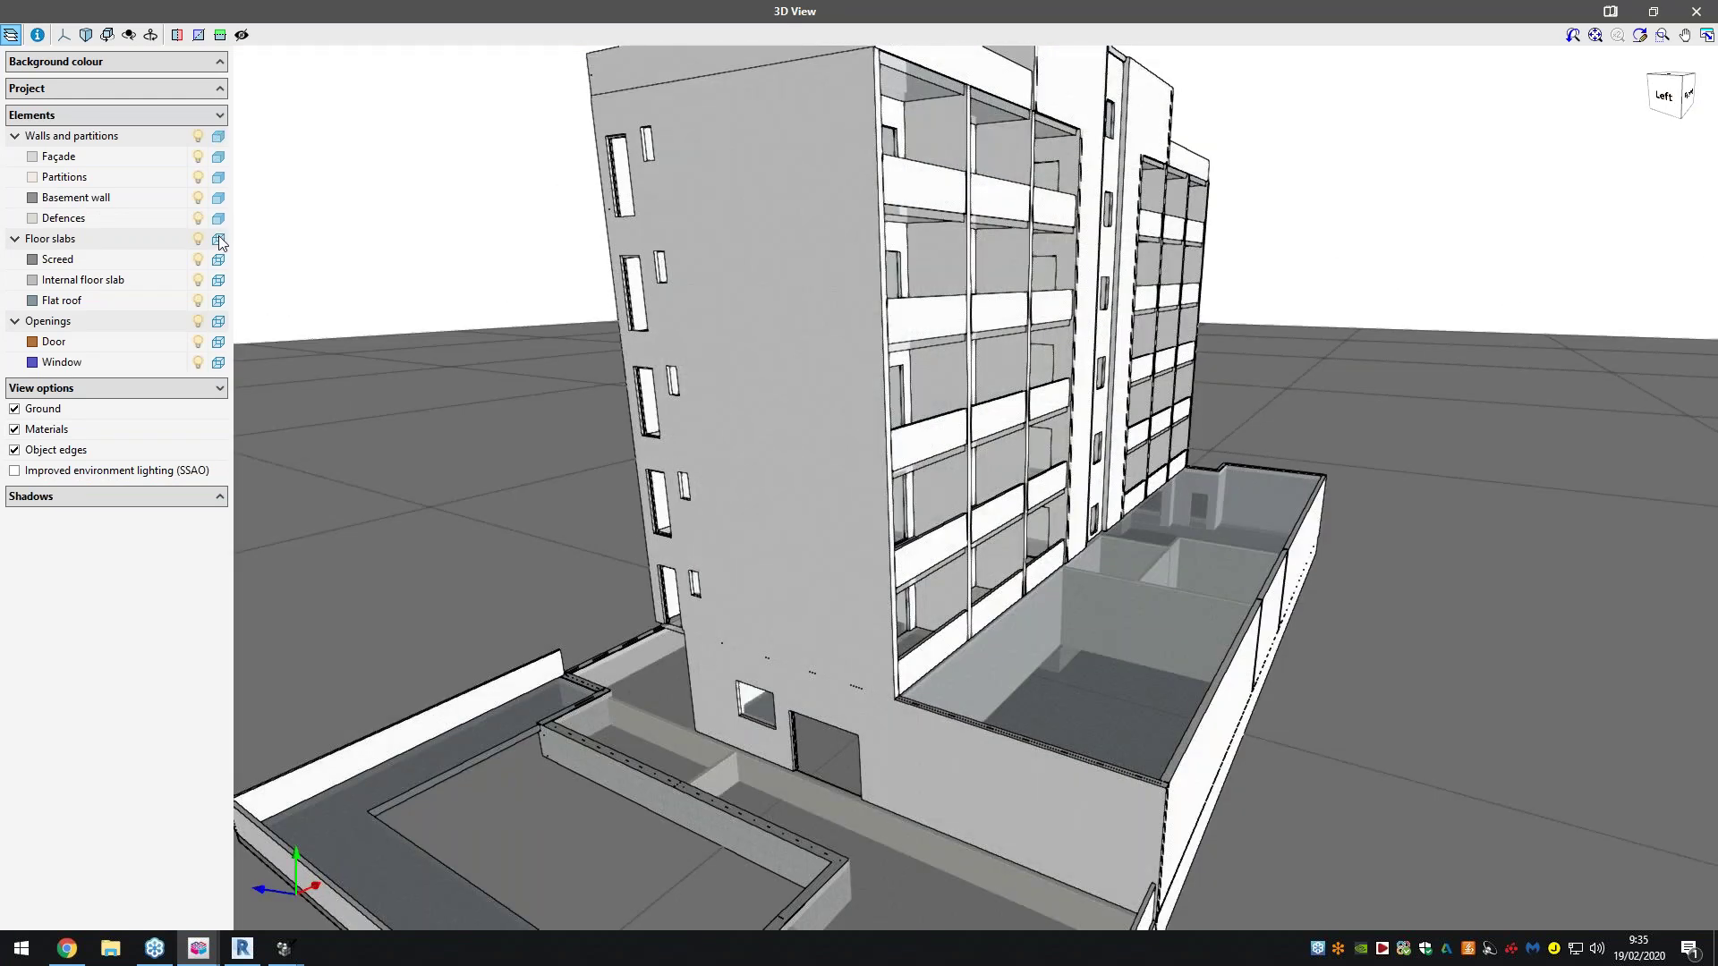
Make the flat roofs opaque and hide the ground plane while orbiting around the hotel
{"action": "left_click", "coordinate": [218, 302]}
{"action": "scroll", "coordinate": [603, 342], "scroll_direction": "down", "scroll_amount": 5}
{"action": "left_click_drag", "start_coordinate": [602, 343], "coordinate": [687, 372]}
{"action": "left_click_drag", "start_coordinate": [858, 349], "coordinate": [626, 358]}
{"action": "left_click", "coordinate": [15, 408]}
{"action": "left_click_drag", "start_coordinate": [754, 337], "coordinate": [715, 394]}
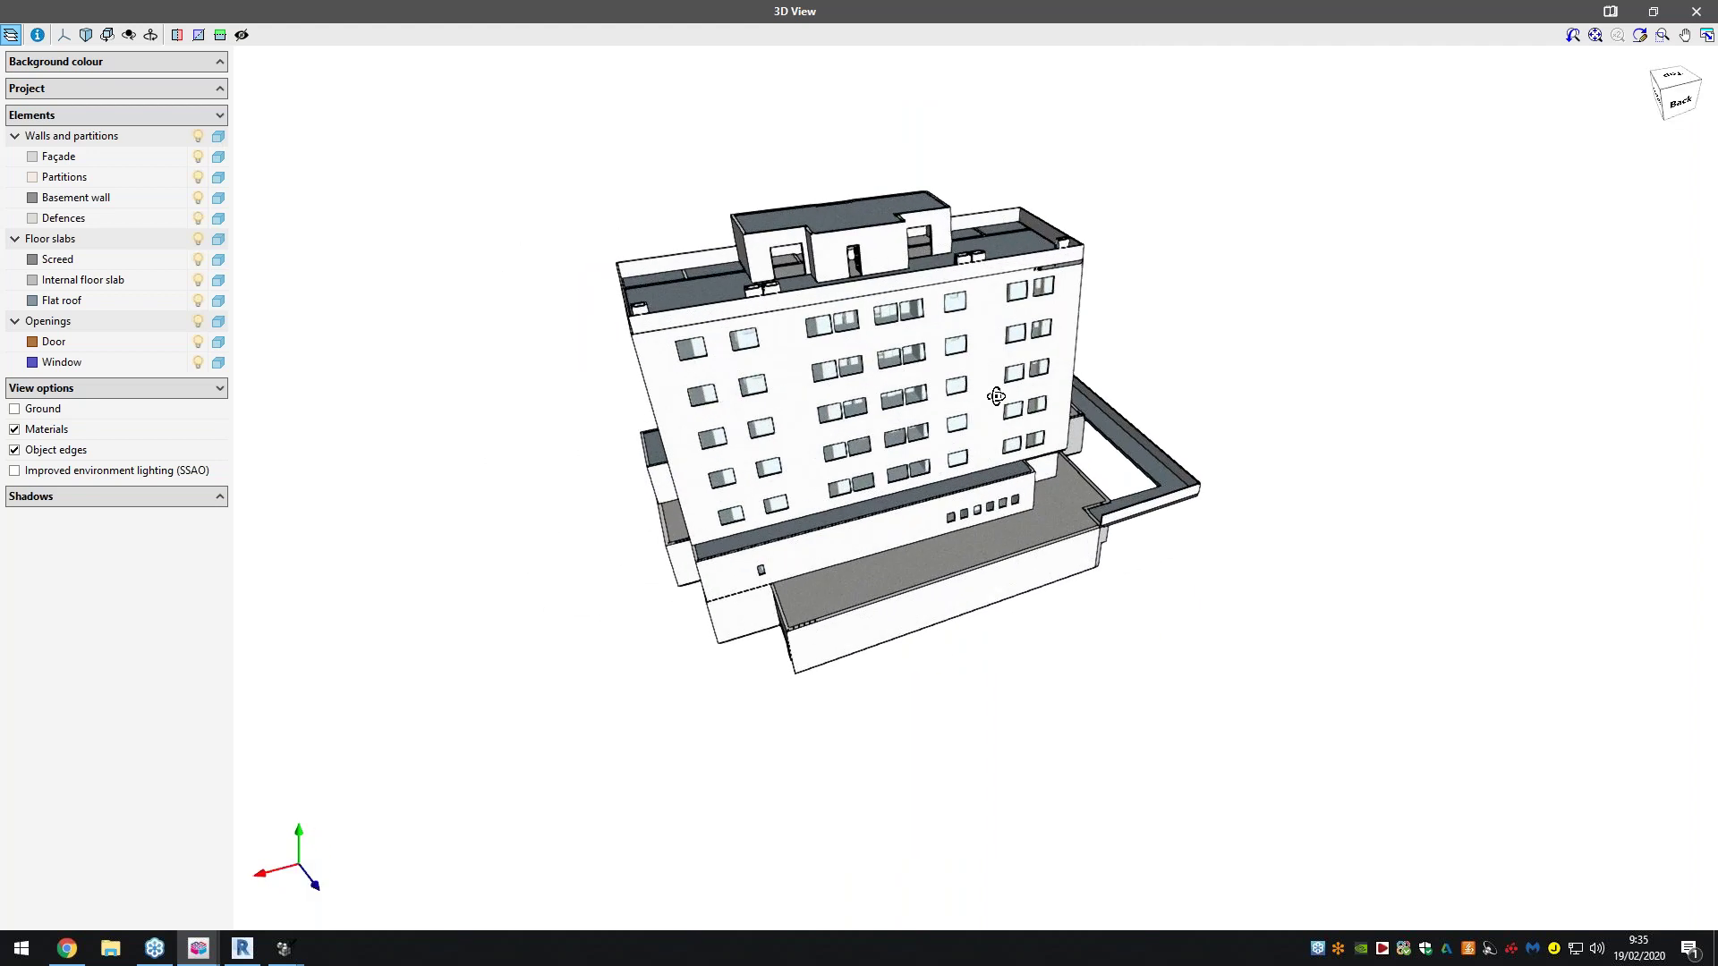
{"action": "left_click_drag", "start_coordinate": [995, 396], "coordinate": [1178, 367]}
{"action": "left_click", "coordinate": [63, 40]}
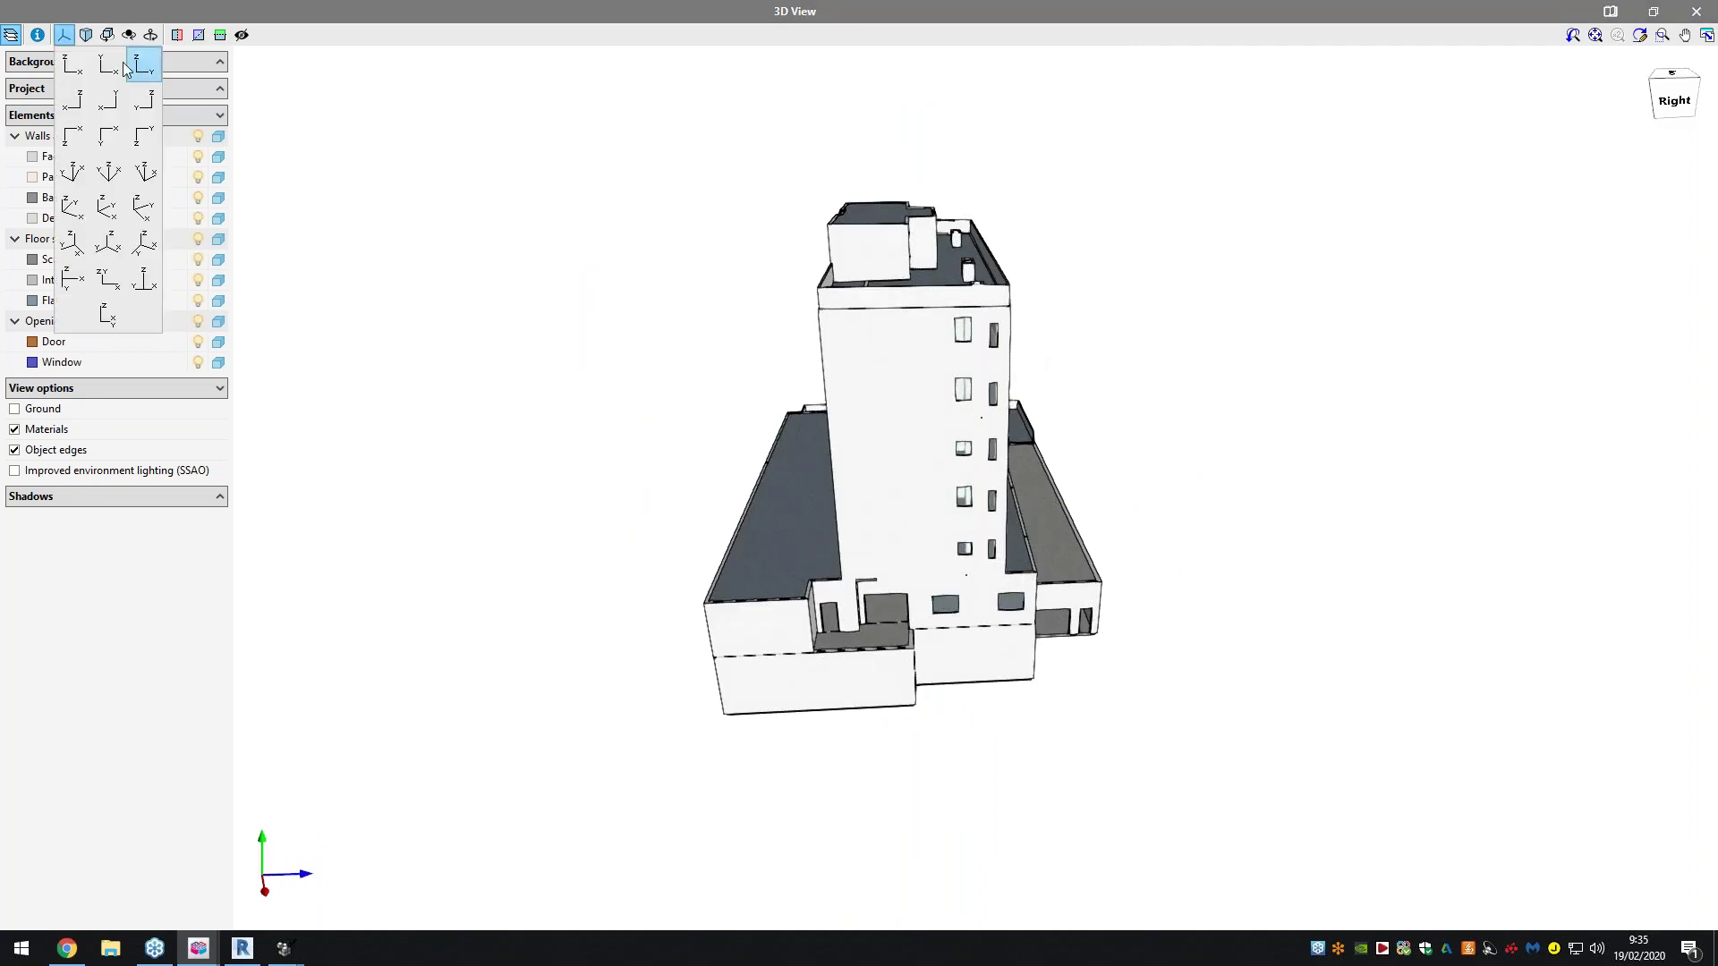
Check the hotel from Front, Top, Back, Left and Bottom views, trying grey and blue-gradient backgrounds
{"action": "left_click", "coordinate": [72, 64]}
{"action": "left_click", "coordinate": [108, 65]}
{"action": "left_click", "coordinate": [190, 63]}
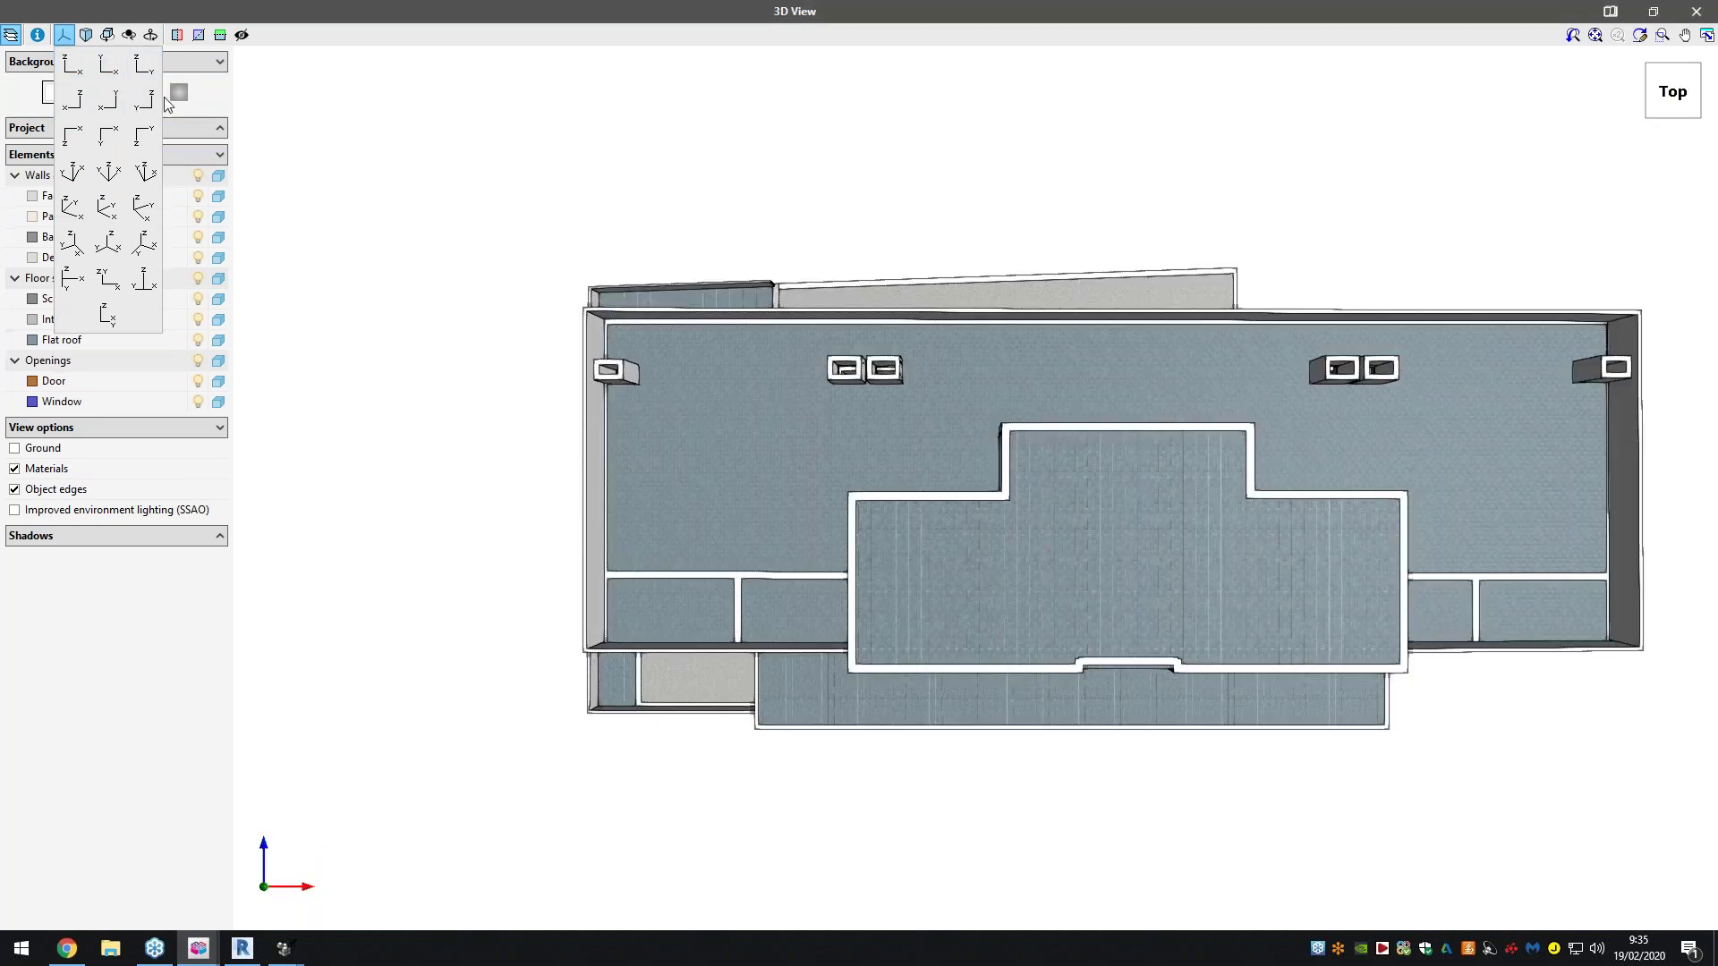
{"action": "left_click", "coordinate": [81, 56]}
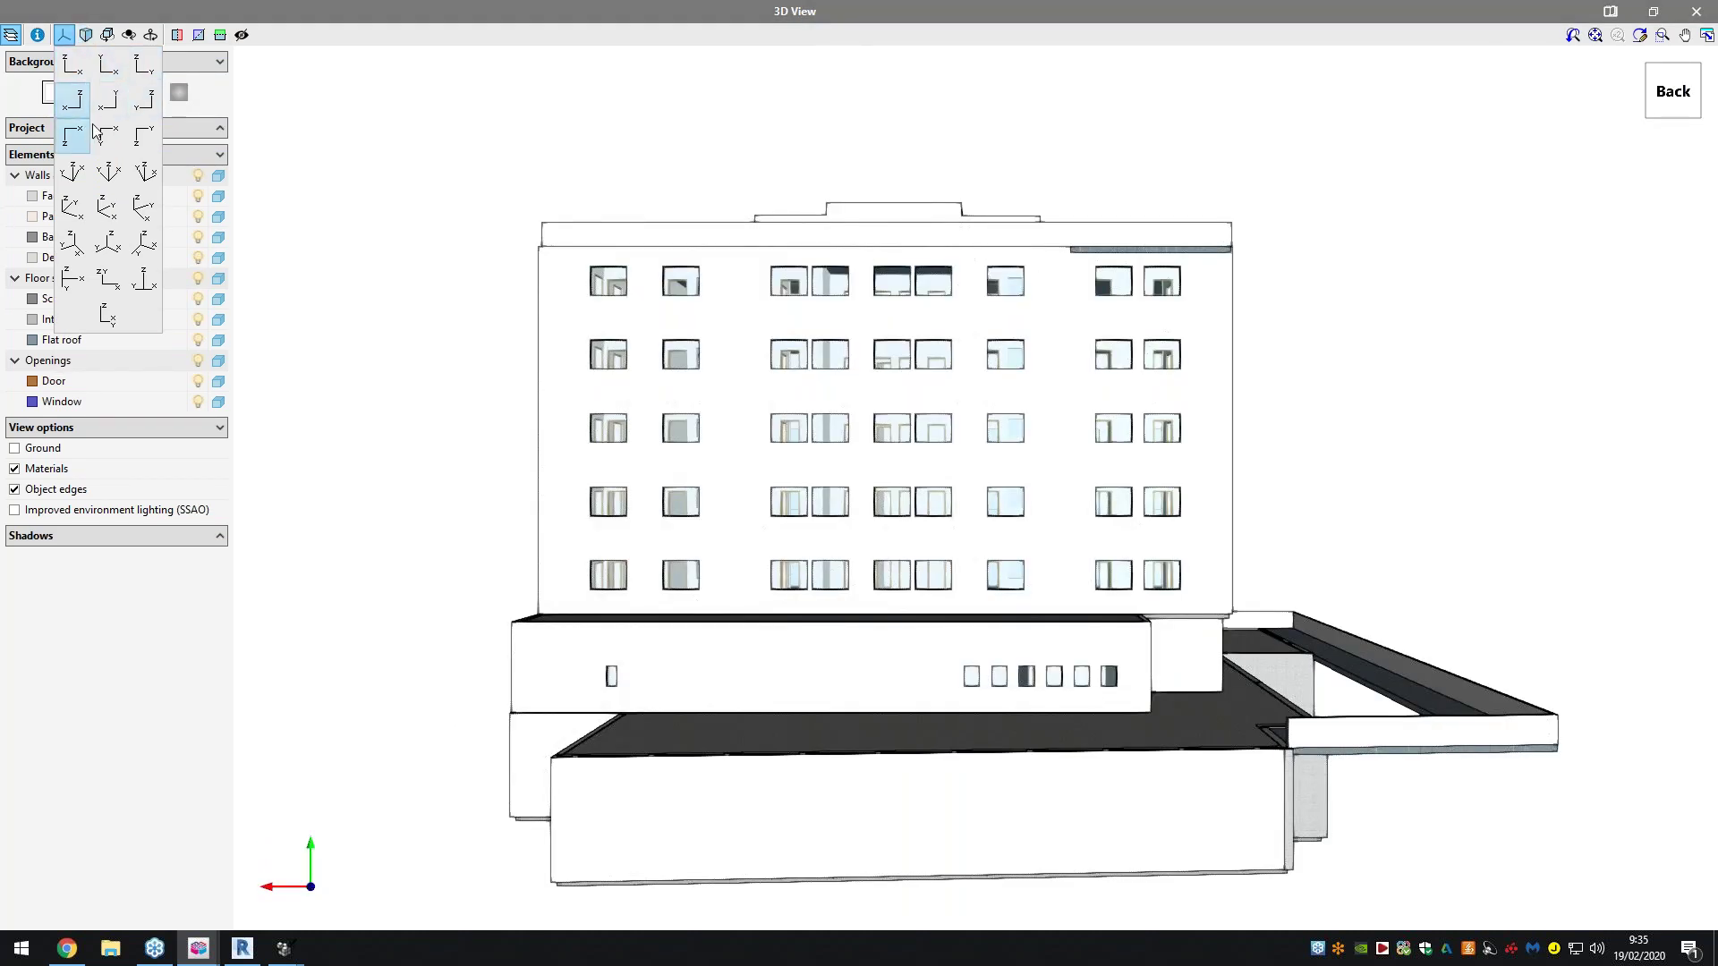
{"action": "left_click", "coordinate": [102, 135]}
{"action": "left_click", "coordinate": [101, 135]}
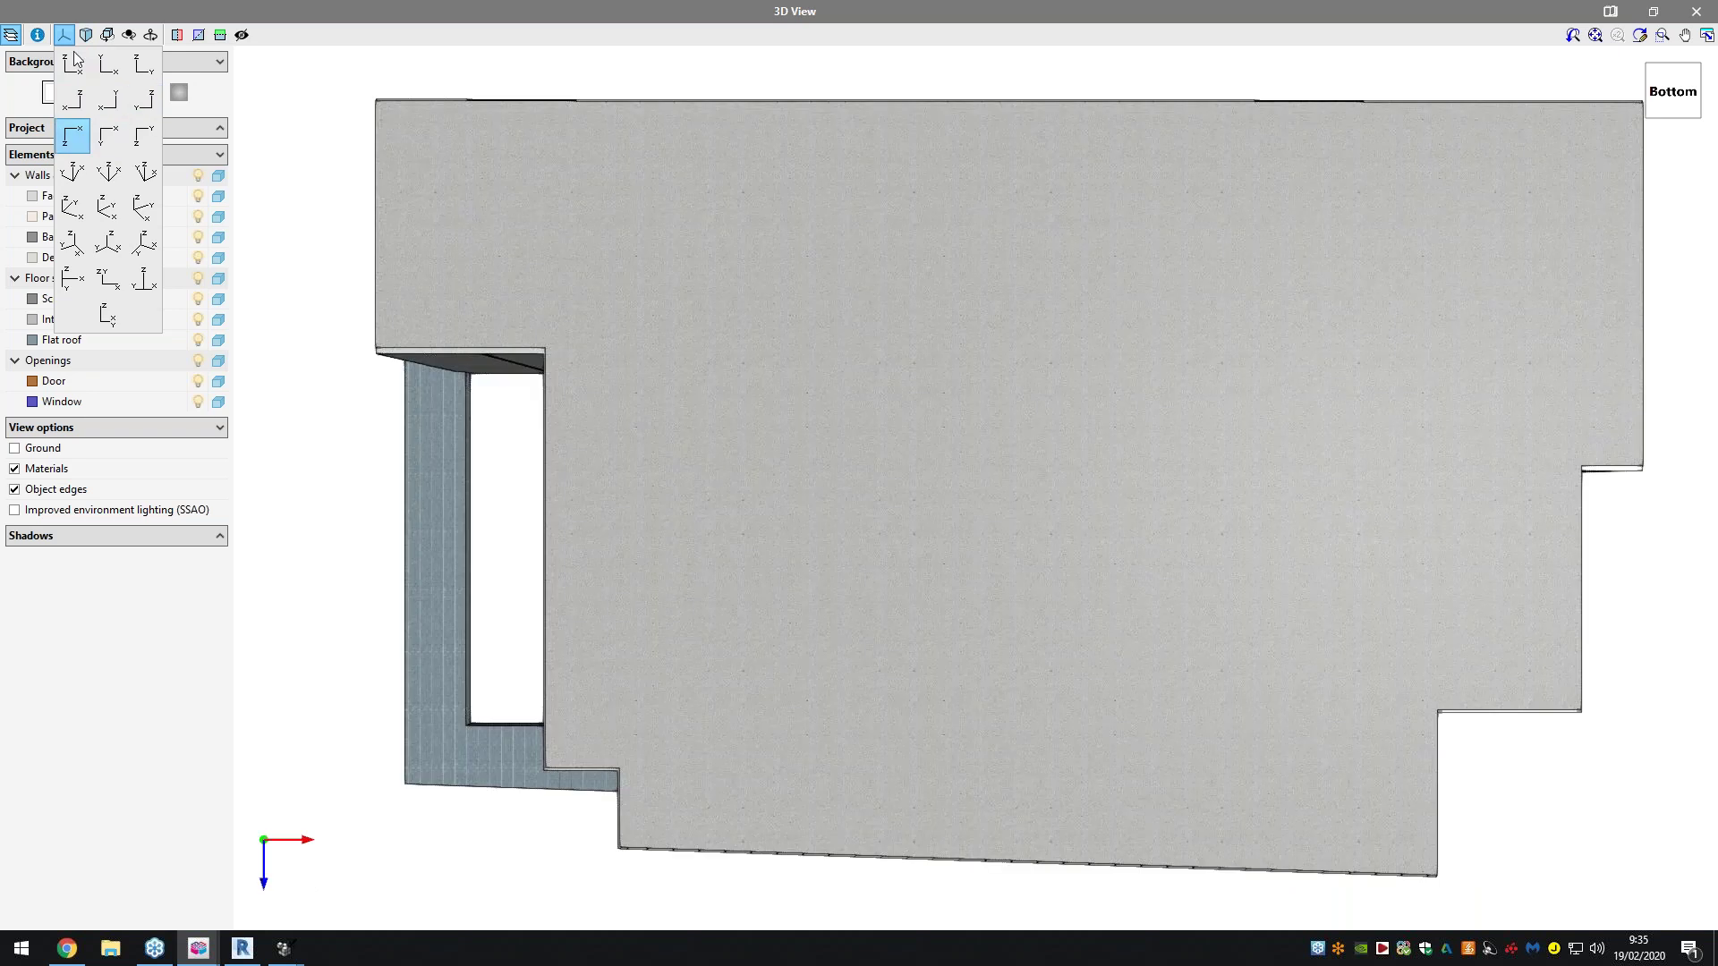
{"action": "left_click", "coordinate": [74, 135]}
{"action": "left_click", "coordinate": [81, 93]}
{"action": "left_click", "coordinate": [133, 95]}
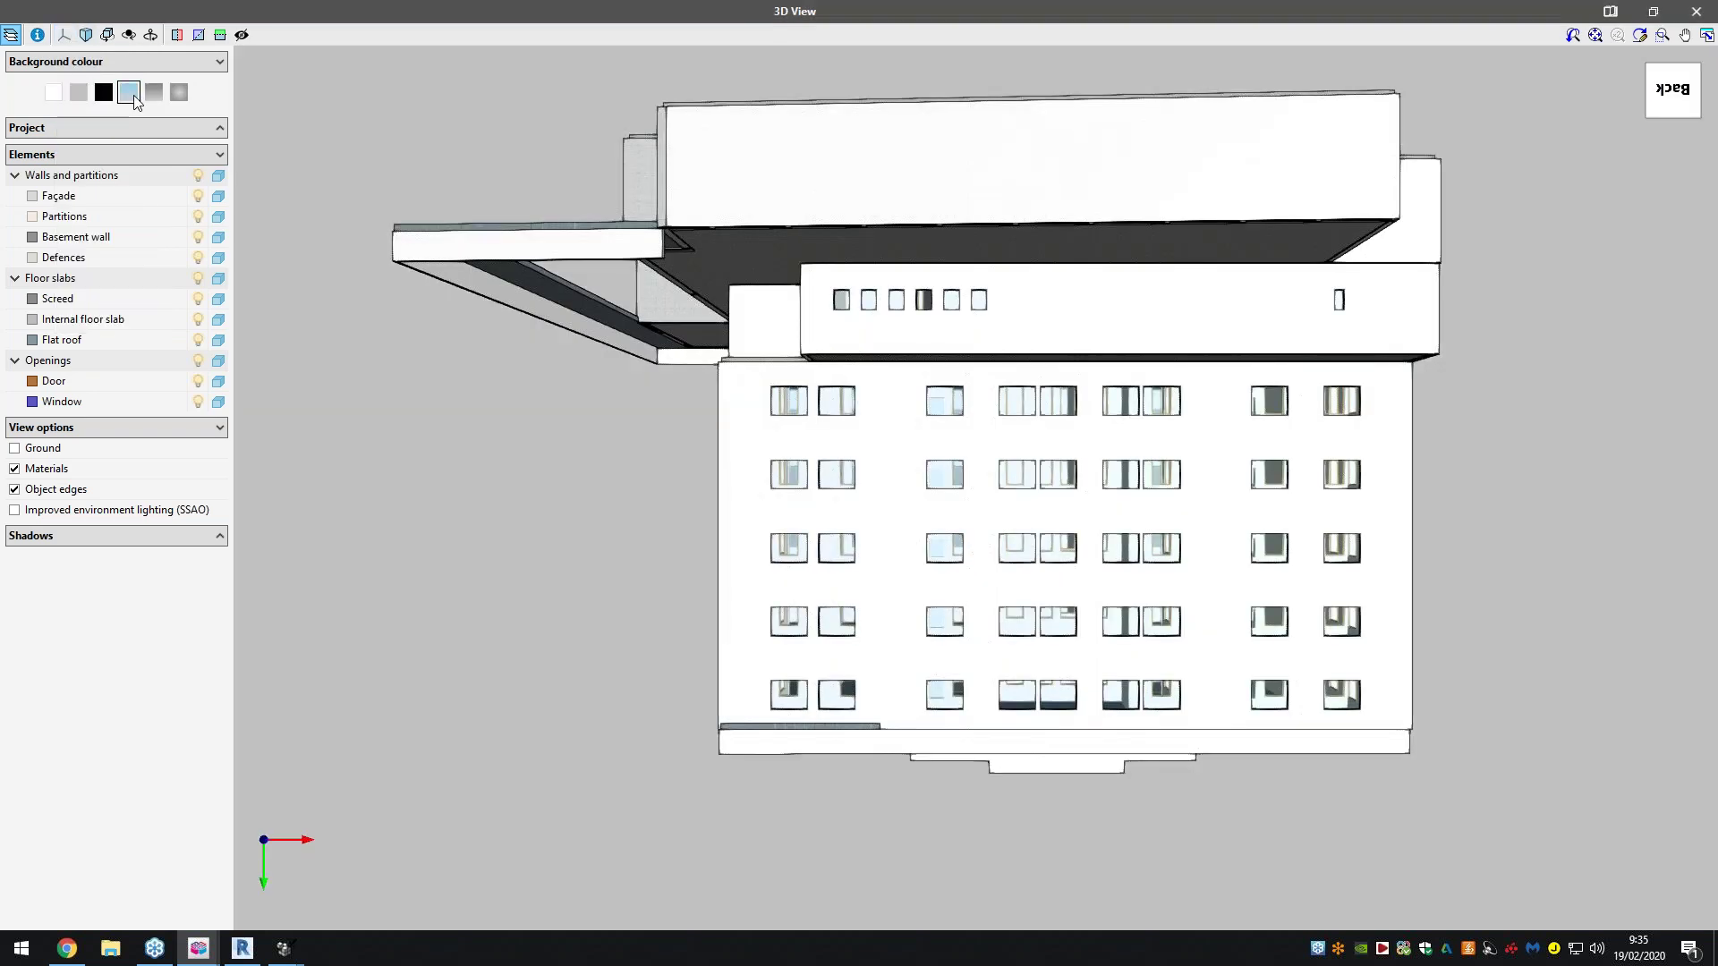
Revisit Top and Front views, try a black background, then settle on the blue gradient
{"action": "left_click", "coordinate": [63, 34]}
{"action": "left_click", "coordinate": [101, 69]}
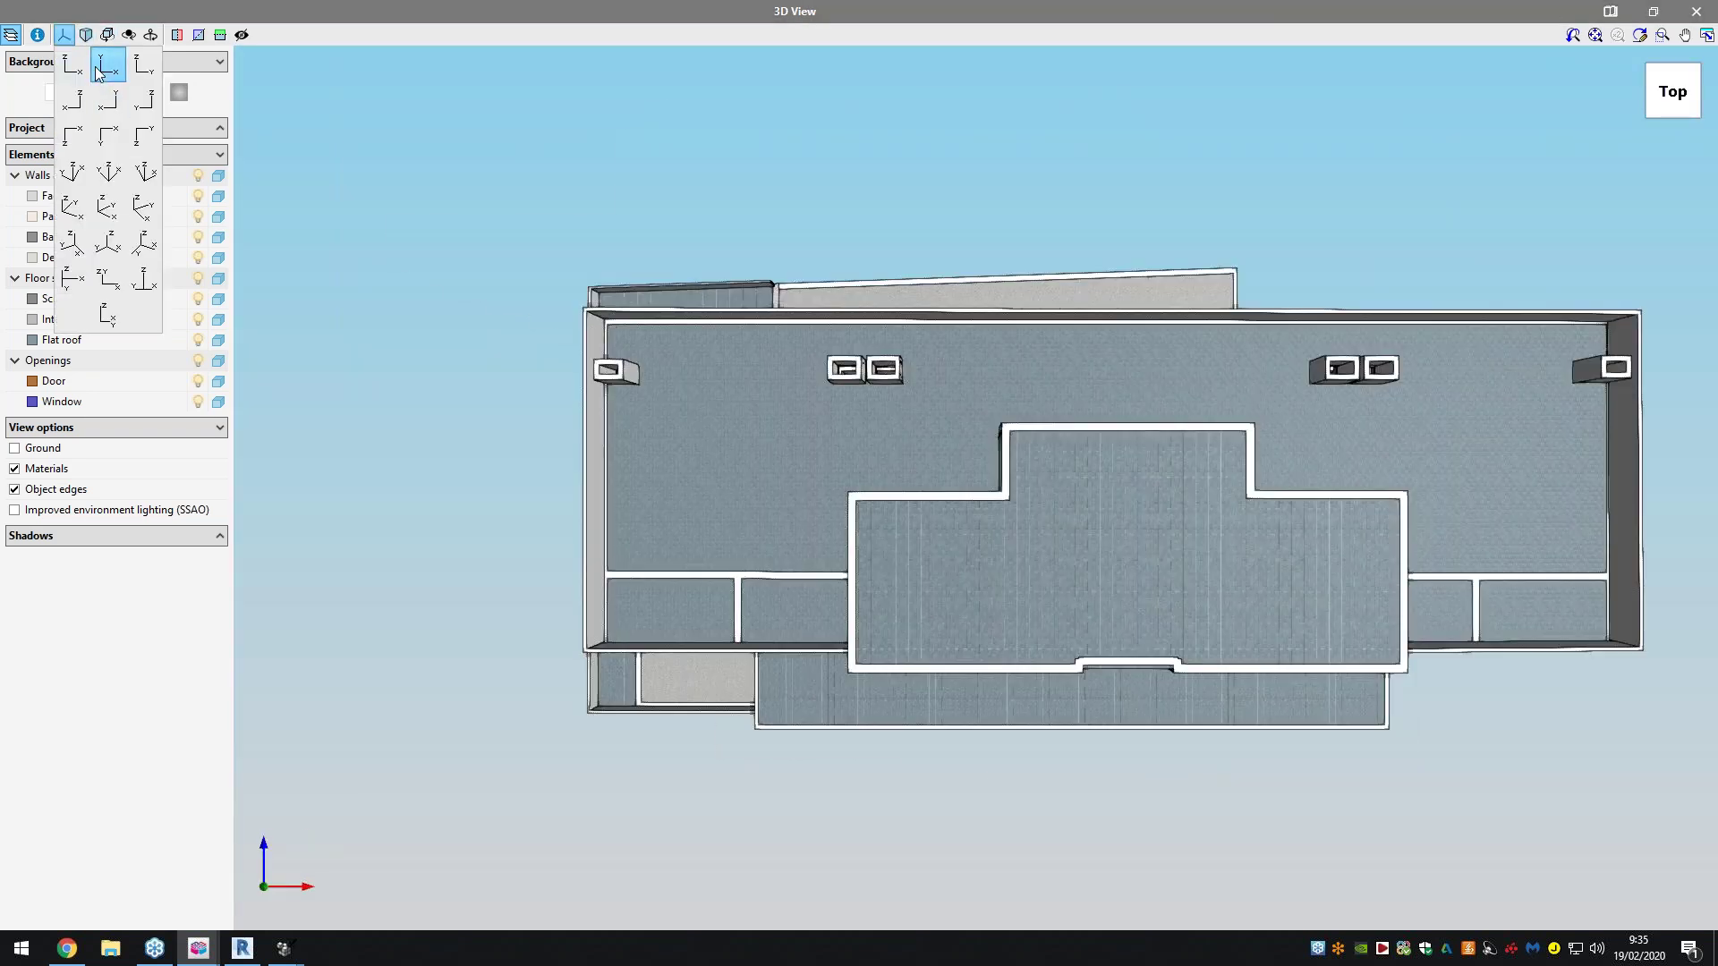
{"action": "left_click", "coordinate": [72, 68]}
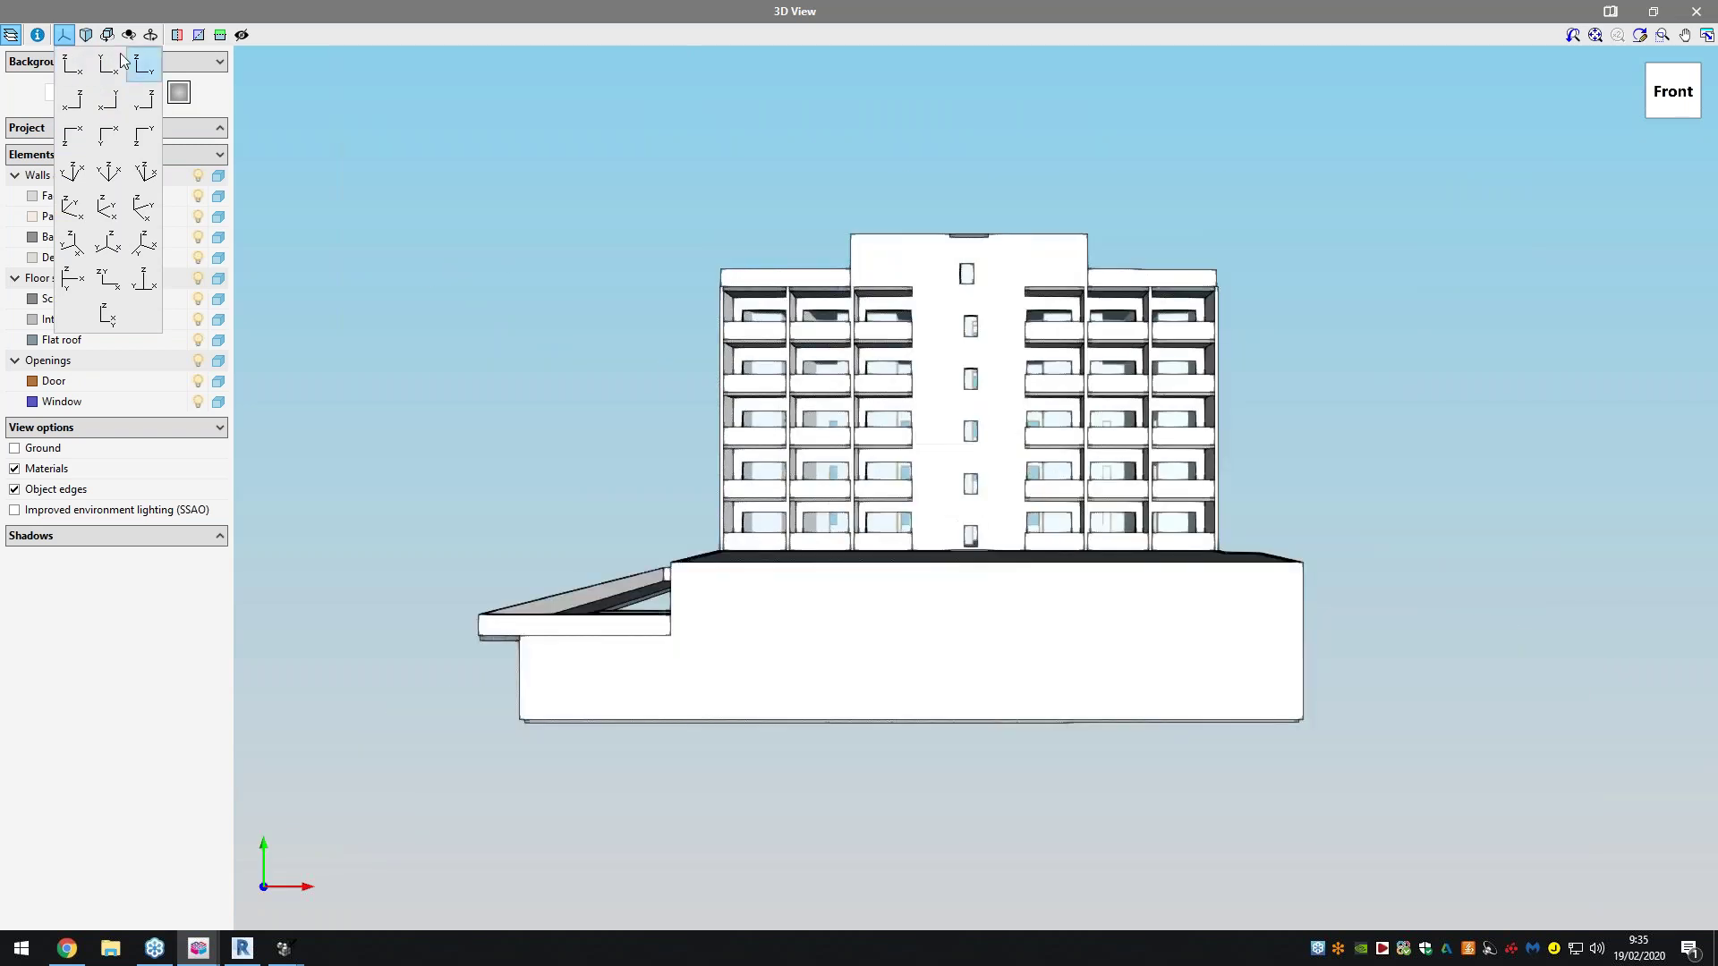
{"action": "left_click", "coordinate": [71, 65]}
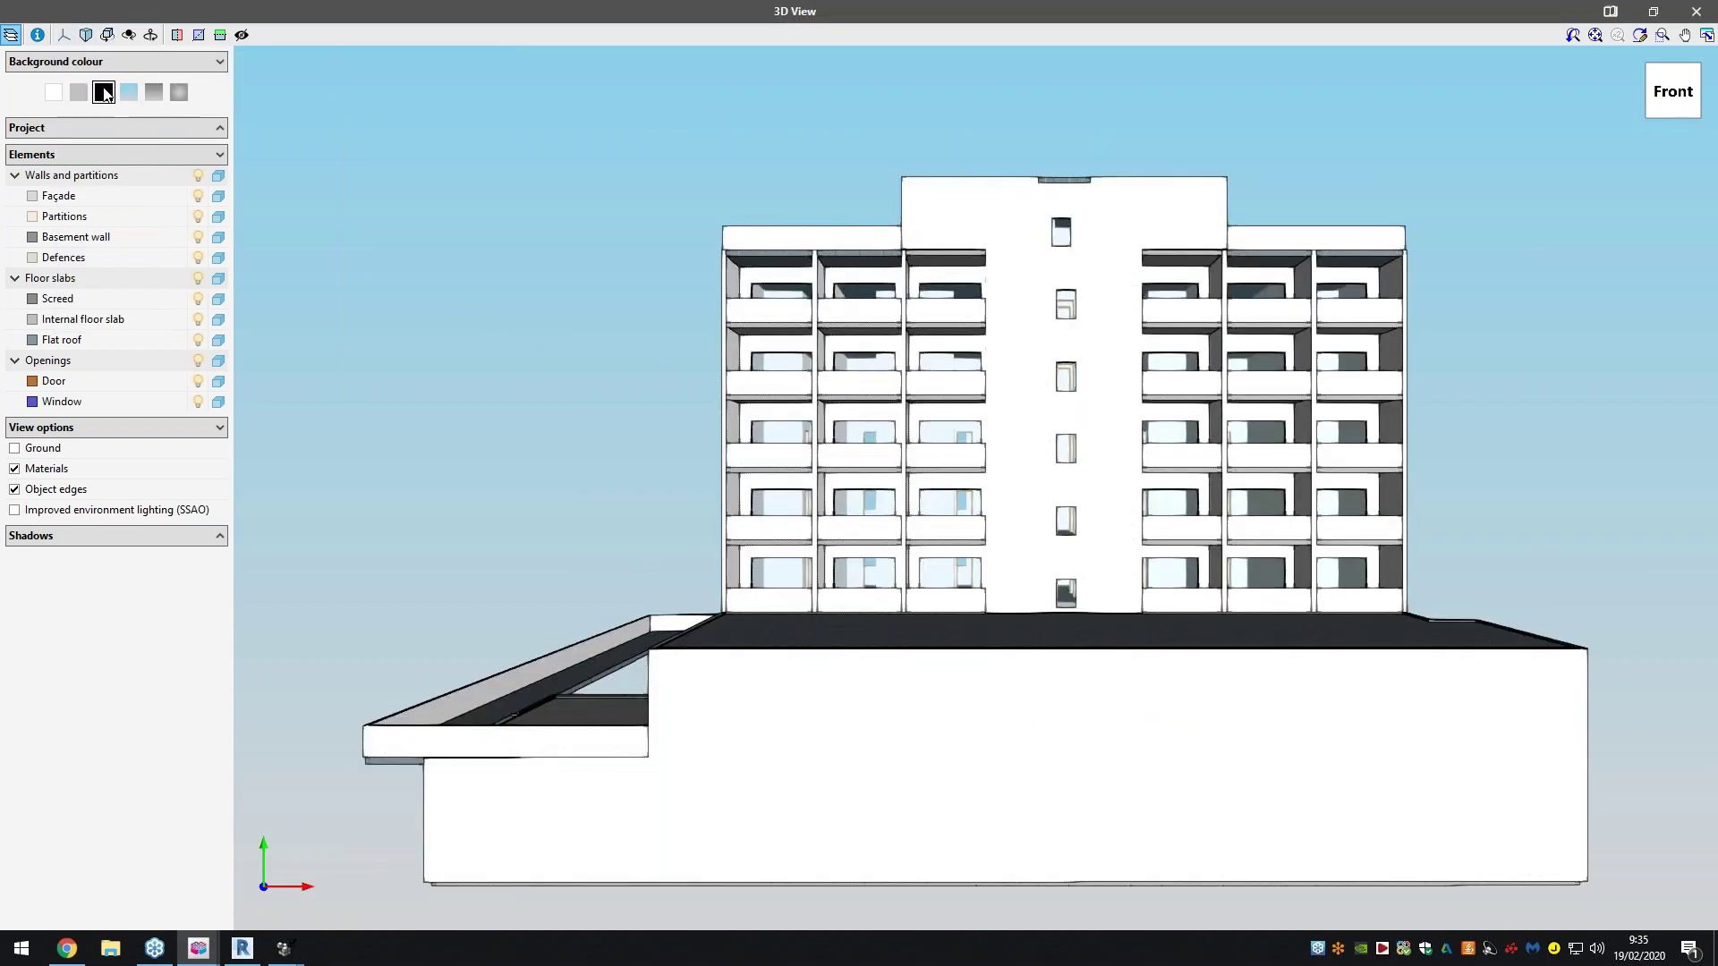
{"action": "left_click", "coordinate": [104, 92]}
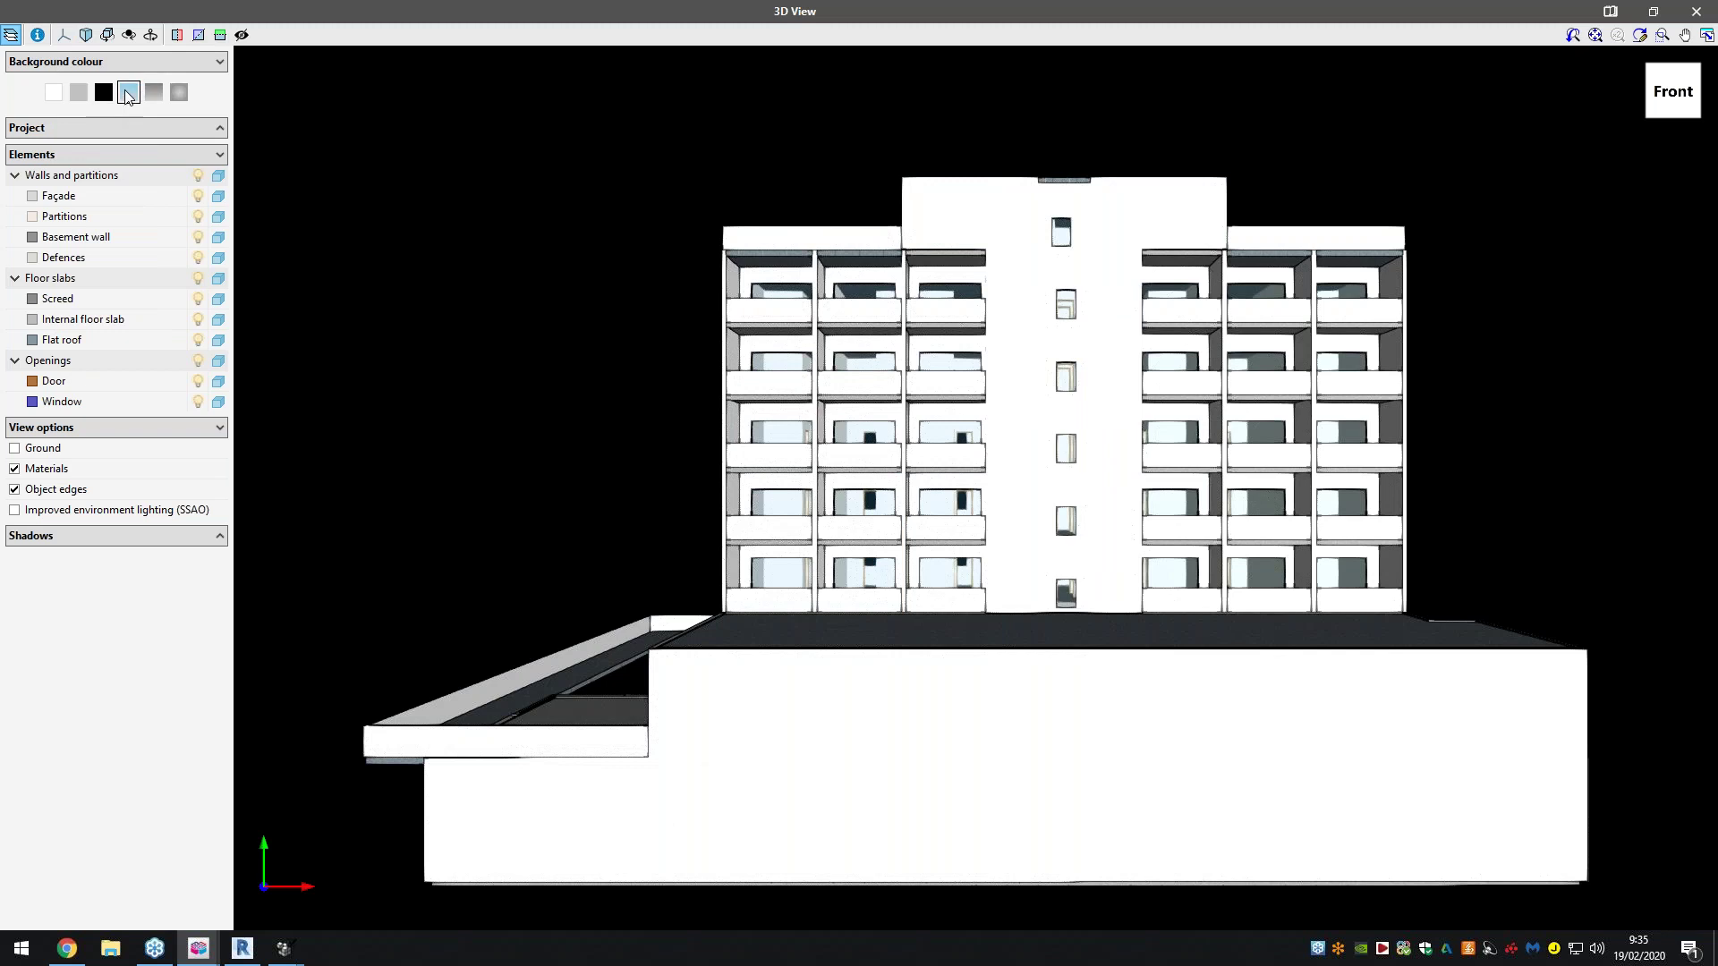
{"action": "left_click", "coordinate": [128, 94]}
{"action": "left_click_drag", "start_coordinate": [590, 414], "coordinate": [277, 70]}
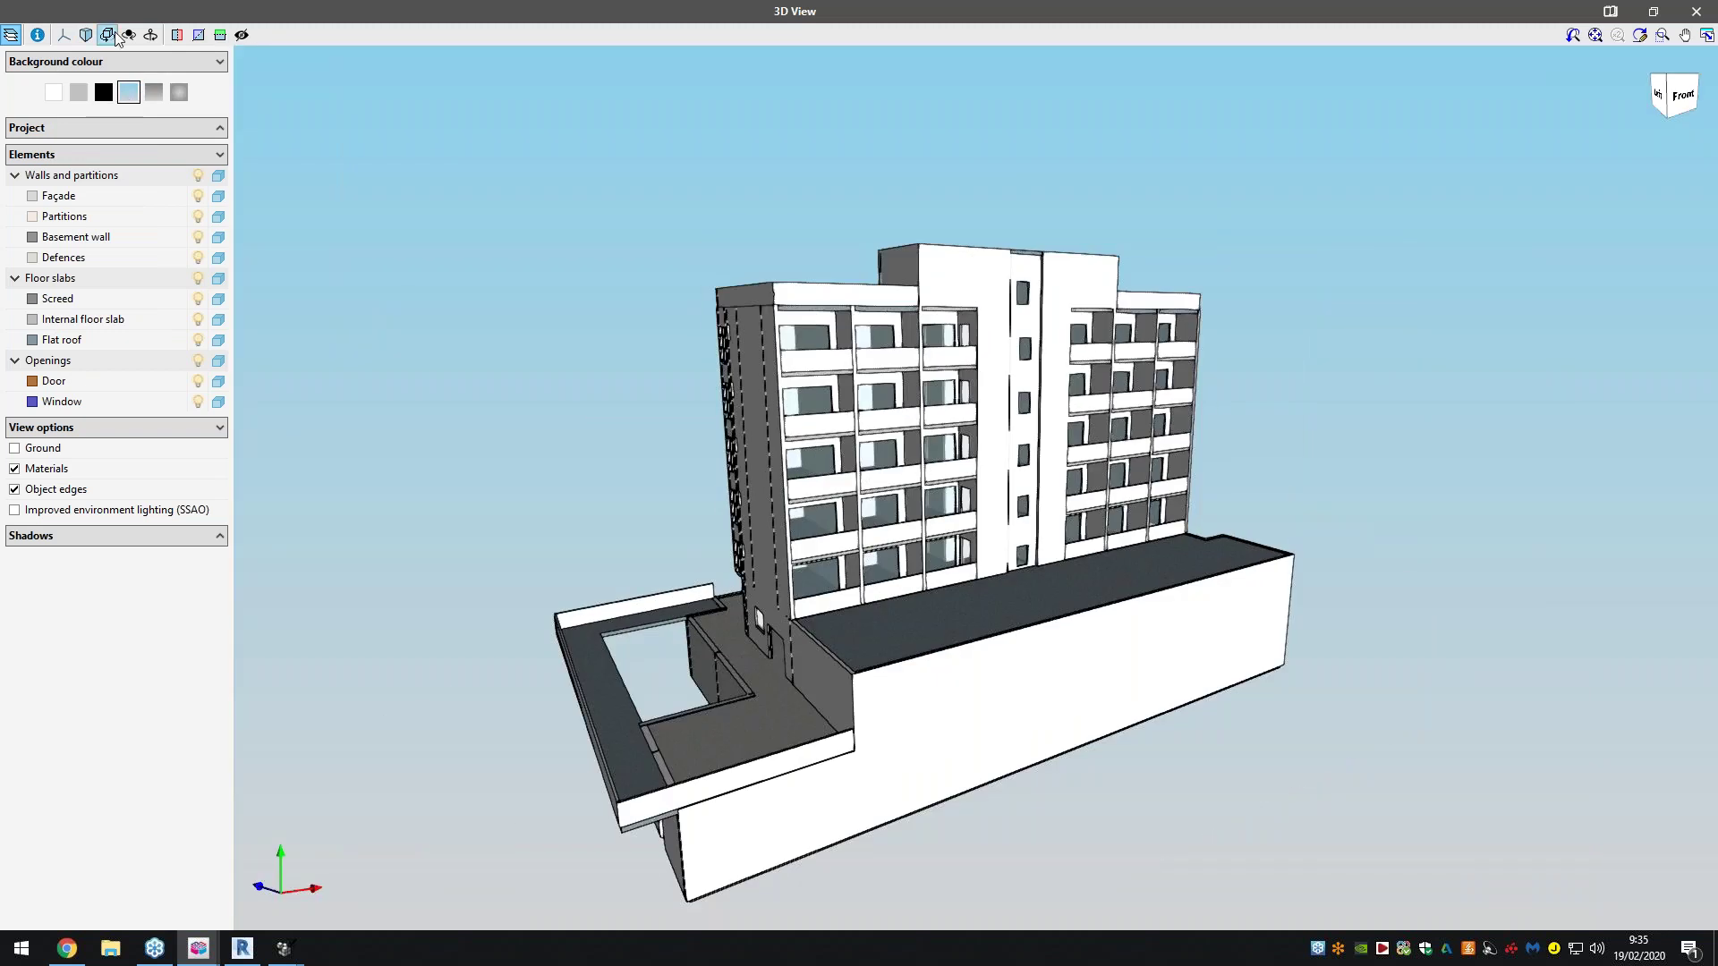
Orbit the hotel using auto-rotation, rotation about a point and rotation about the camera, then zoom out
{"action": "left_click", "coordinate": [107, 35]}
{"action": "left_click_drag", "start_coordinate": [749, 400], "coordinate": [195, 24]}
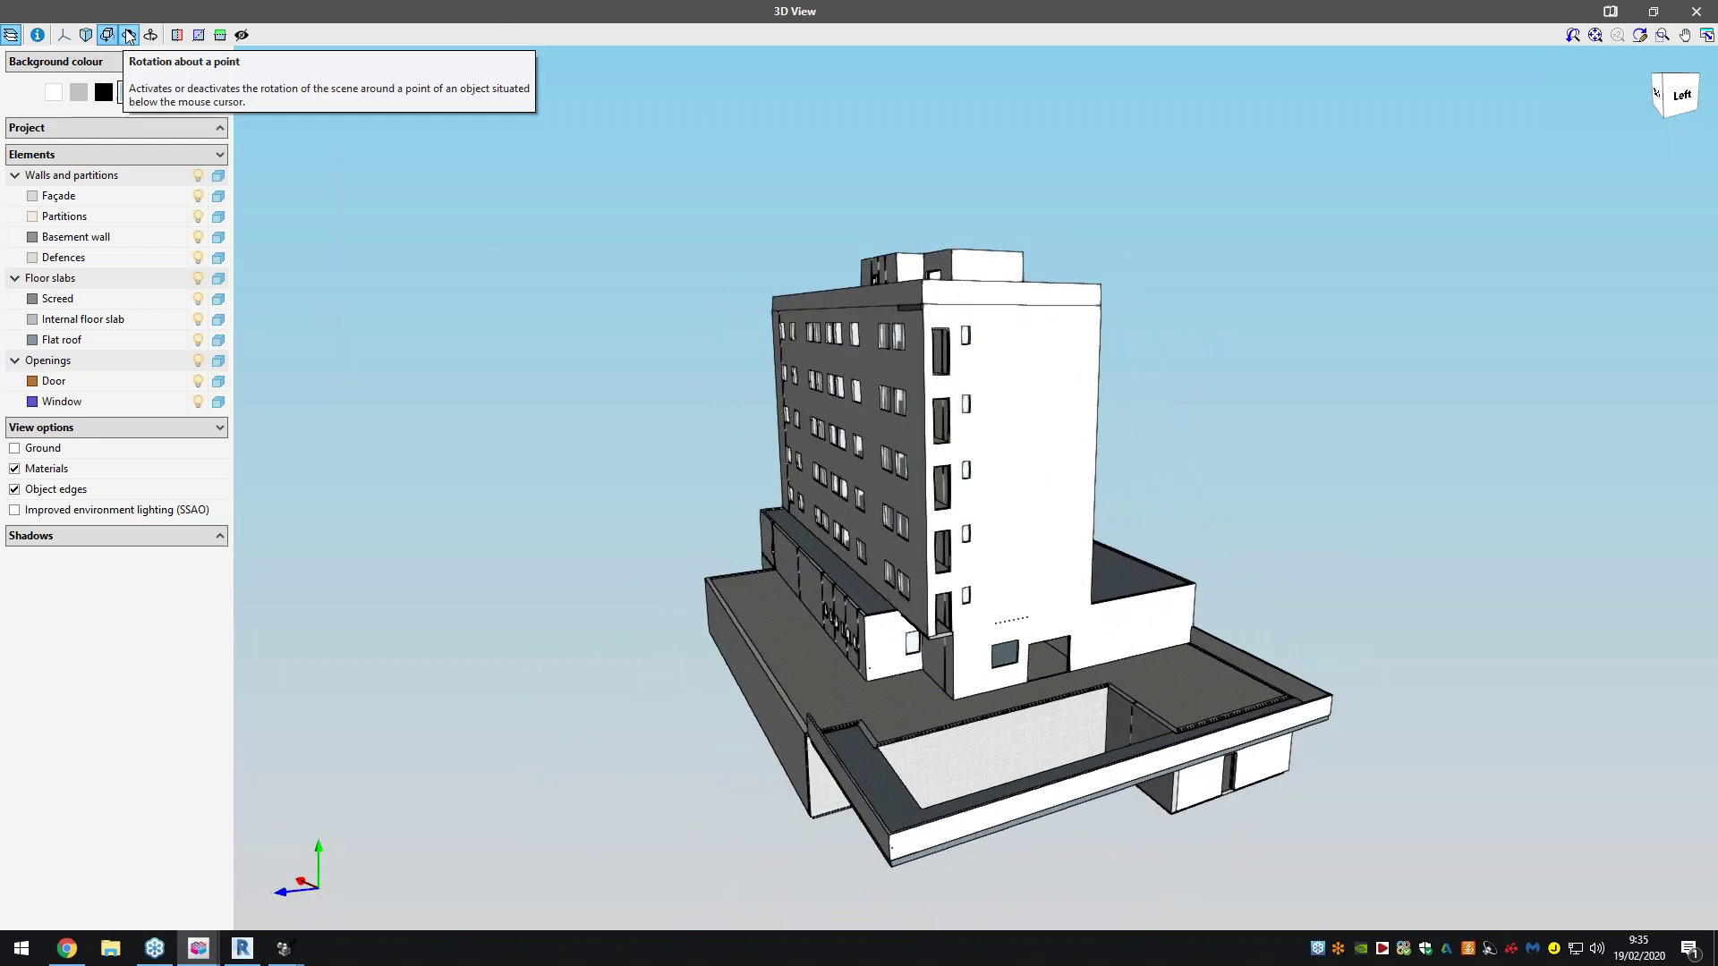
{"action": "left_click", "coordinate": [129, 36]}
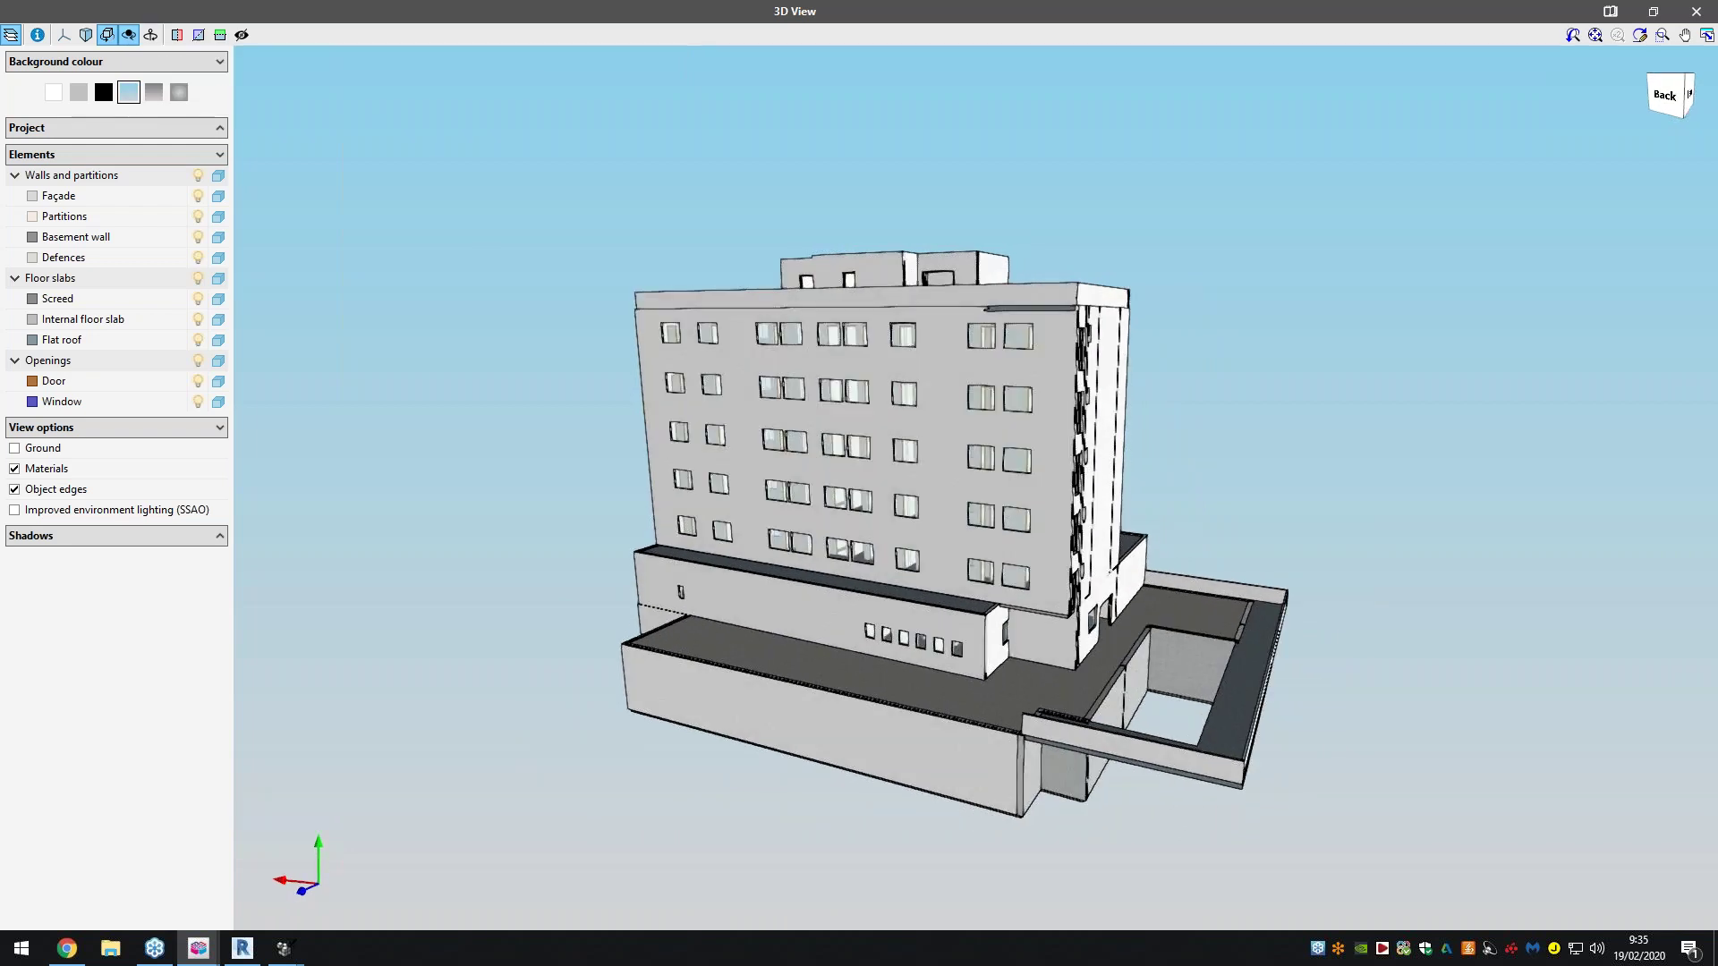
{"action": "mouse_move", "coordinate": [817, 453]}
{"action": "left_mouse_down"}
{"action": "mouse_move", "coordinate": [939, 531]}
{"action": "mouse_move", "coordinate": [1231, 441]}
{"action": "mouse_move", "coordinate": [1296, 453]}
{"action": "left_mouse_up"}
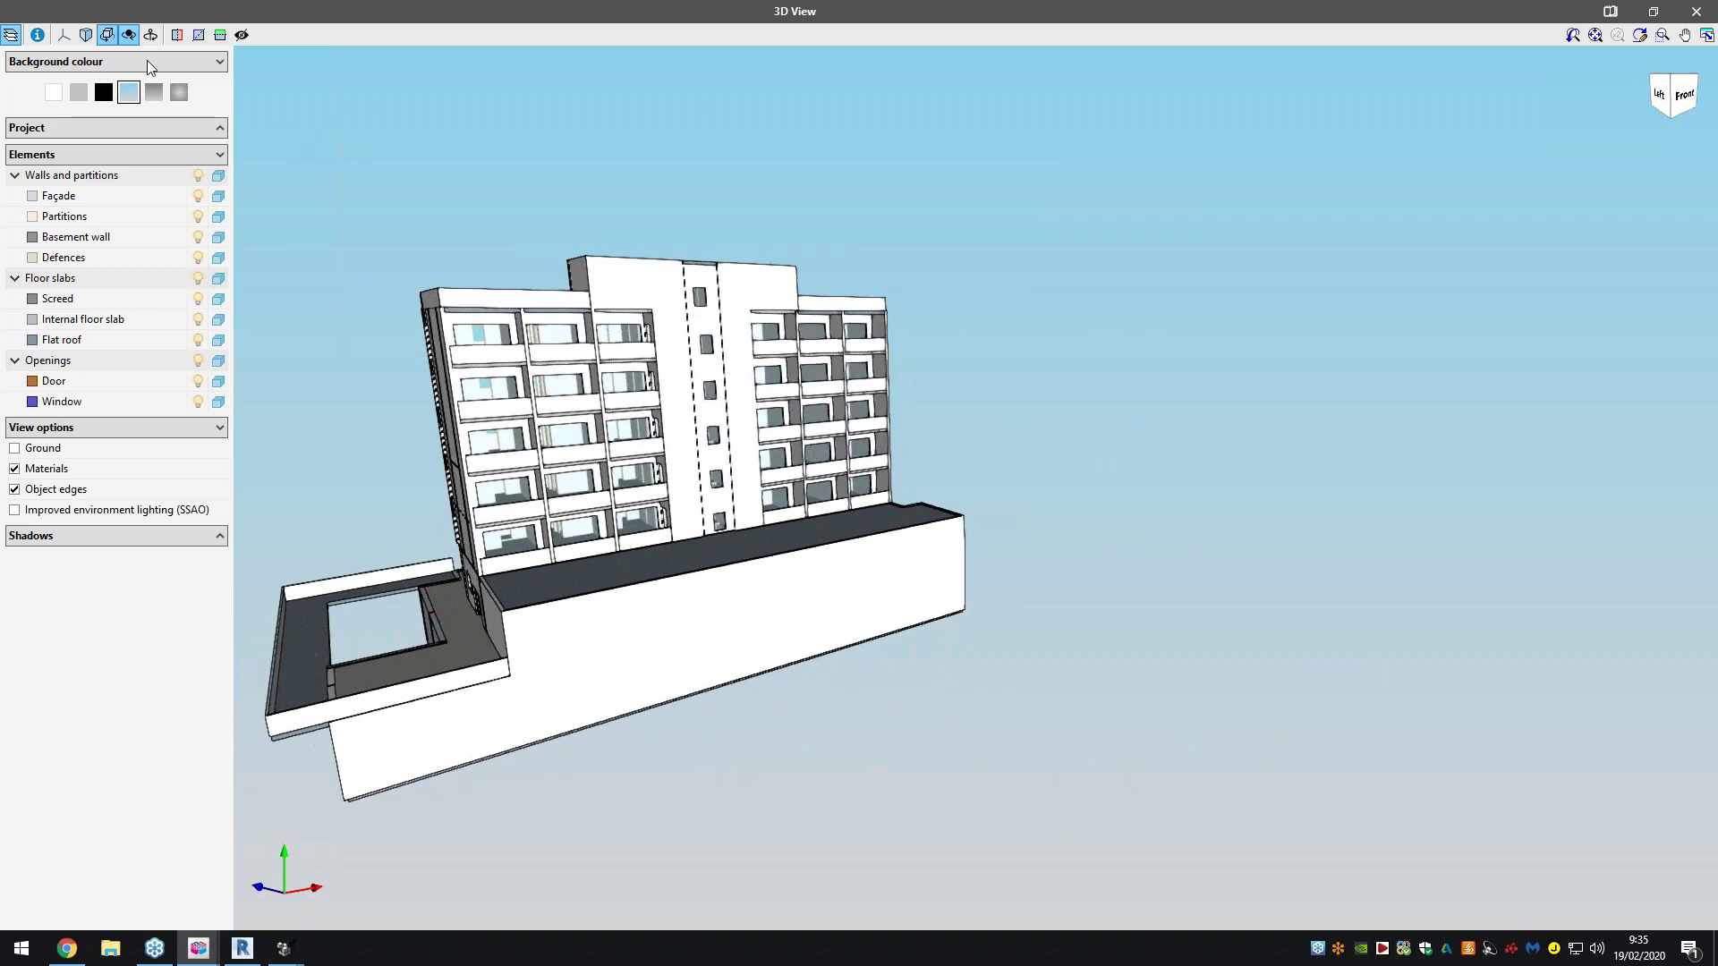
{"action": "left_click", "coordinate": [151, 35]}
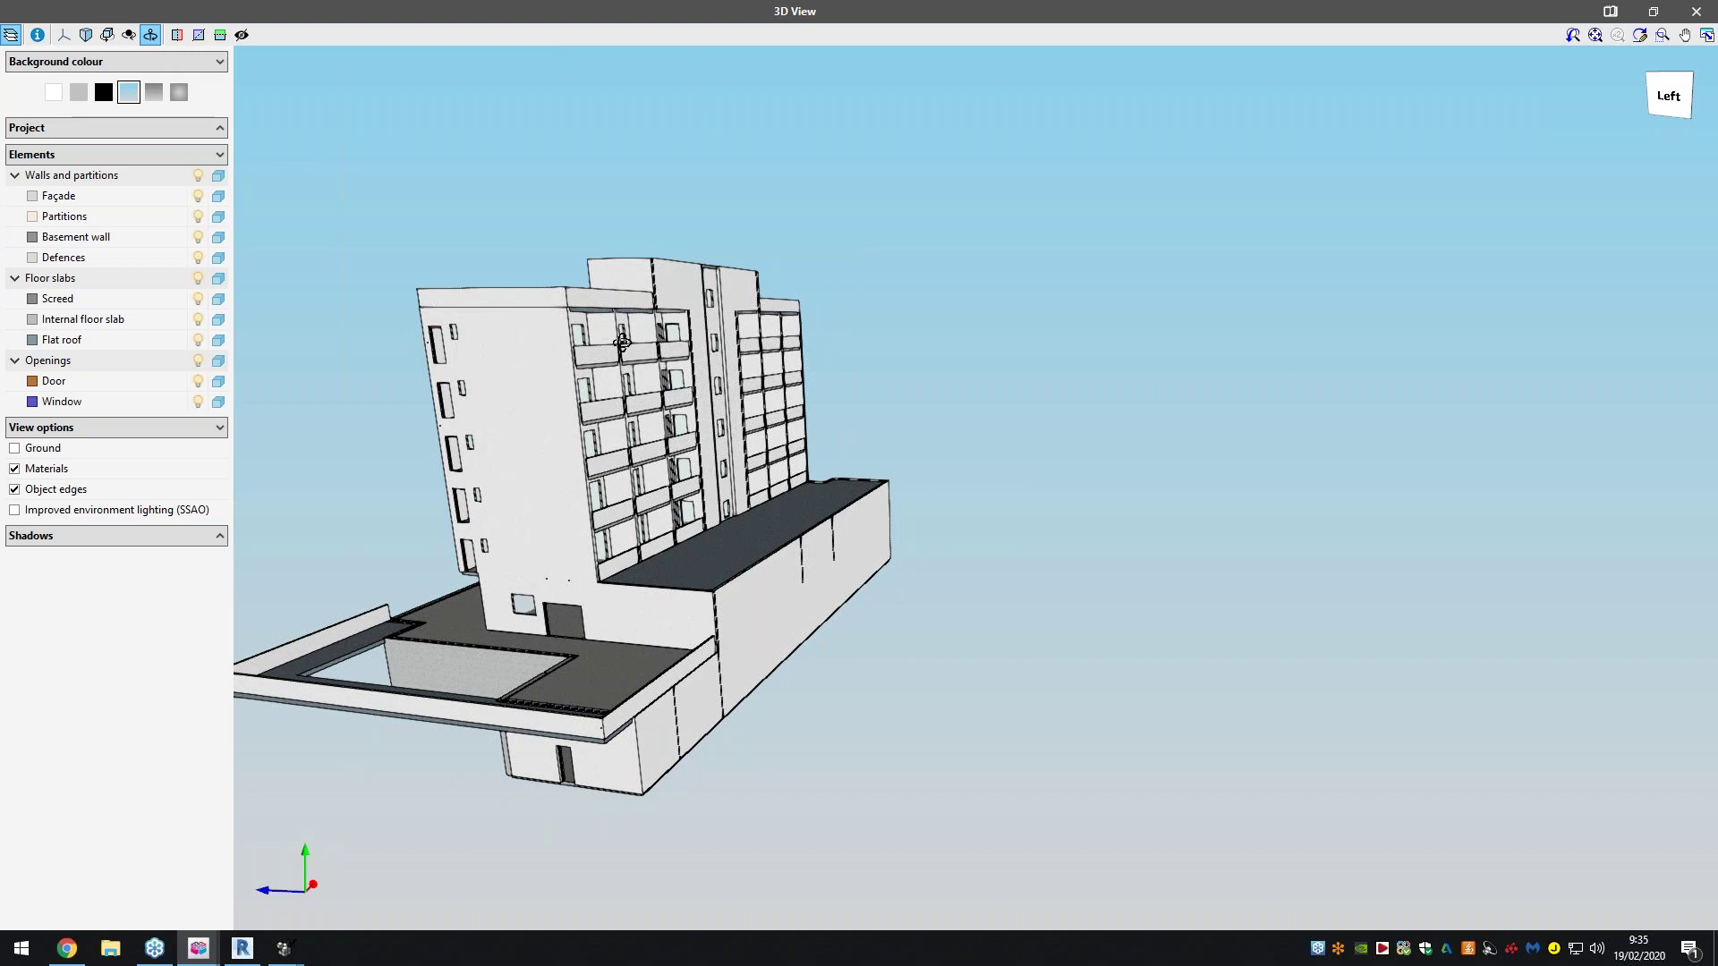
{"action": "left_click_drag", "start_coordinate": [537, 324], "coordinate": [550, 424]}
{"action": "scroll", "coordinate": [550, 424], "scroll_direction": "down", "scroll_amount": 5}
{"action": "left_click", "coordinate": [177, 35]}
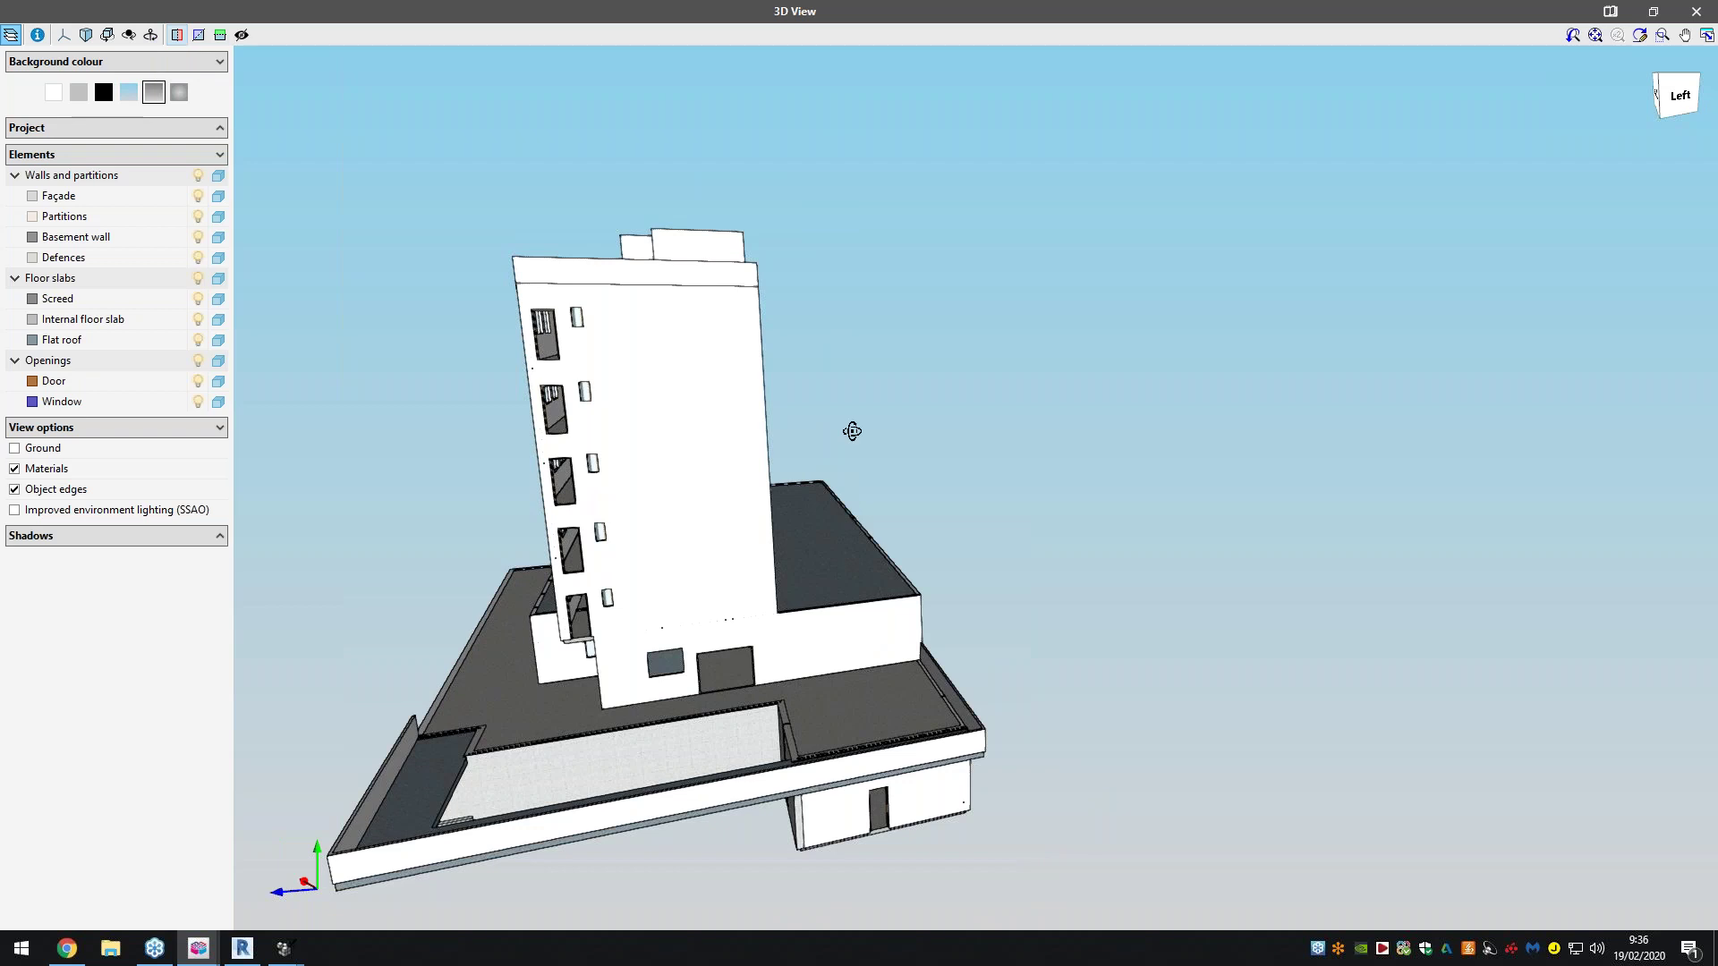
Slice the hotel with both vertical section planes, sliding the cut into the interior
{"action": "left_click_drag", "start_coordinate": [851, 432], "coordinate": [1029, 452]}
{"action": "left_click", "coordinate": [178, 38]}
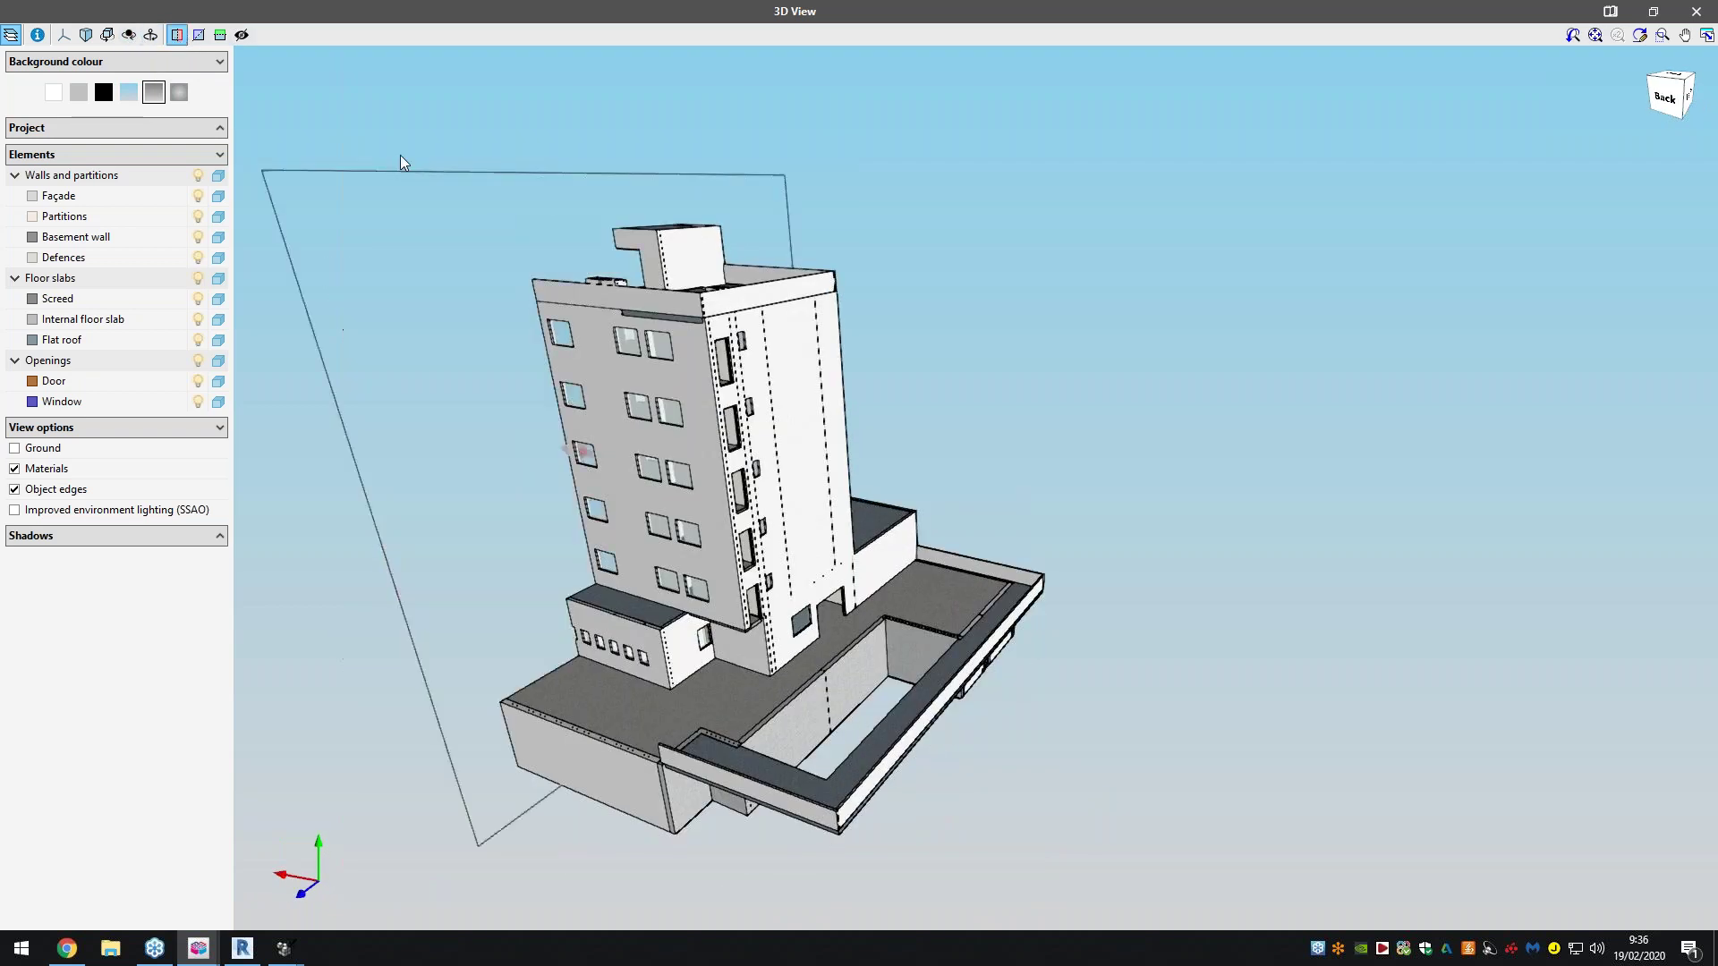
{"action": "left_click_drag", "start_coordinate": [811, 448], "coordinate": [577, 523]}
{"action": "left_click_drag", "start_coordinate": [481, 564], "coordinate": [358, 577]}
{"action": "left_click", "coordinate": [199, 34]}
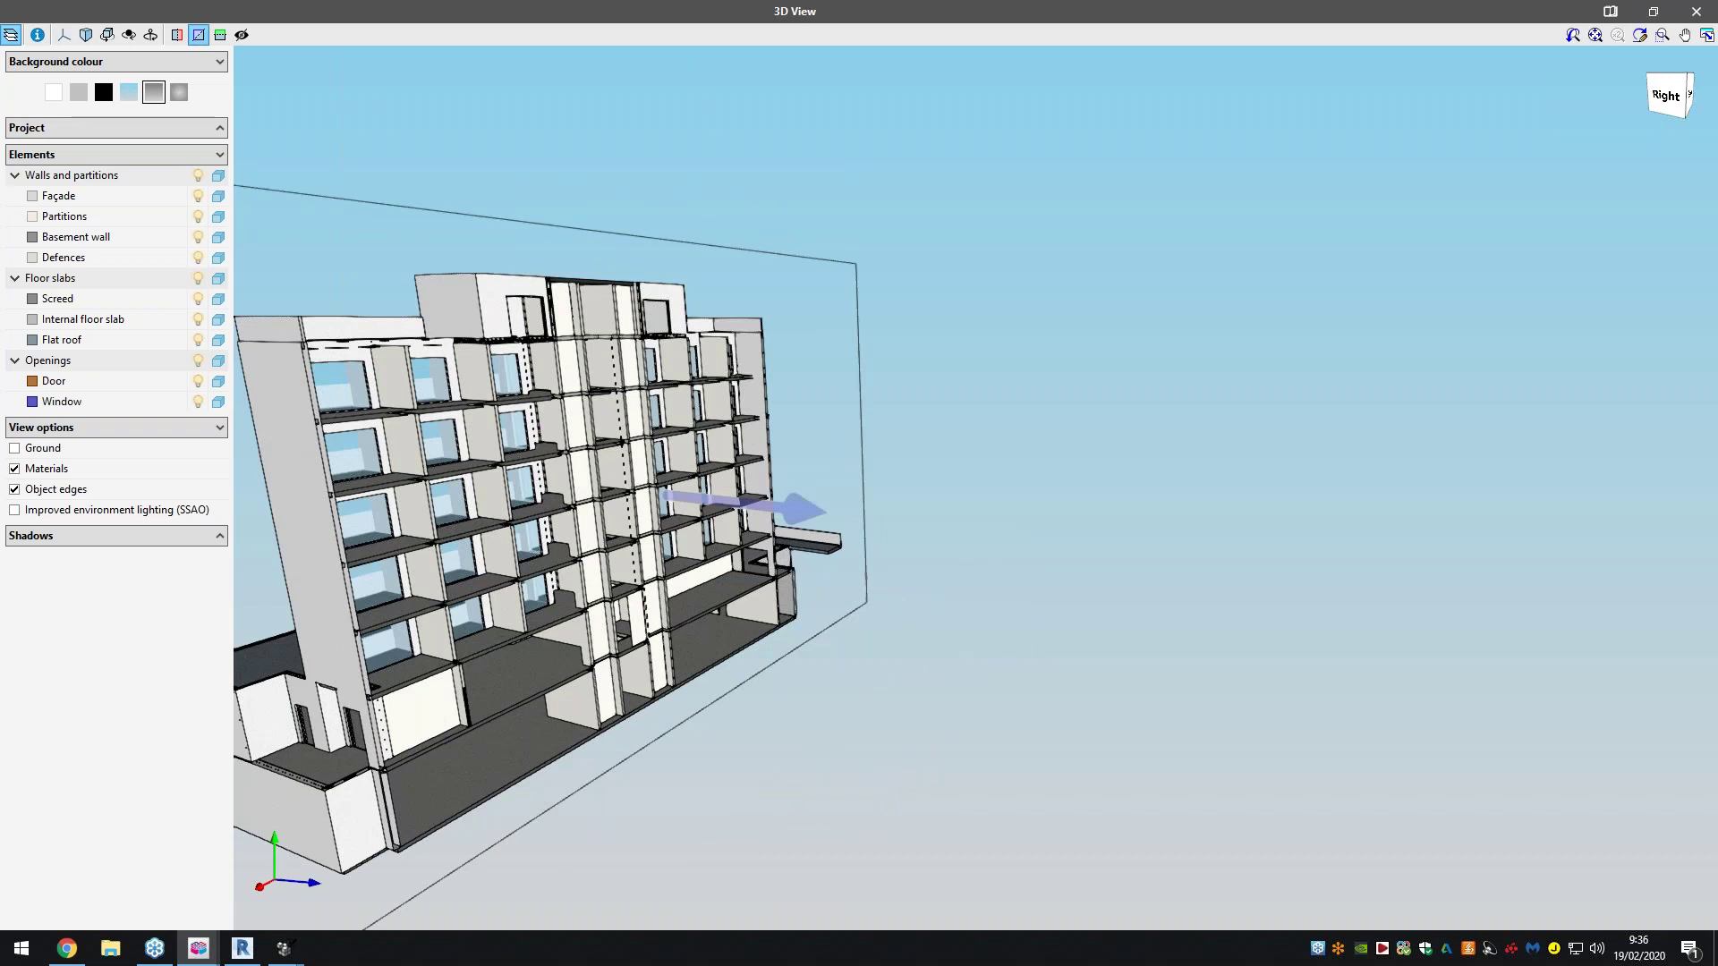
{"action": "mouse_move", "coordinate": [769, 475]}
{"action": "left_mouse_down"}
{"action": "mouse_move", "coordinate": [990, 490]}
{"action": "mouse_move", "coordinate": [771, 476]}
{"action": "left_mouse_up"}
Lower a horizontal section cut to the ground floor, expand Project and Shadows panels, and close 3D
{"action": "left_click", "coordinate": [220, 36]}
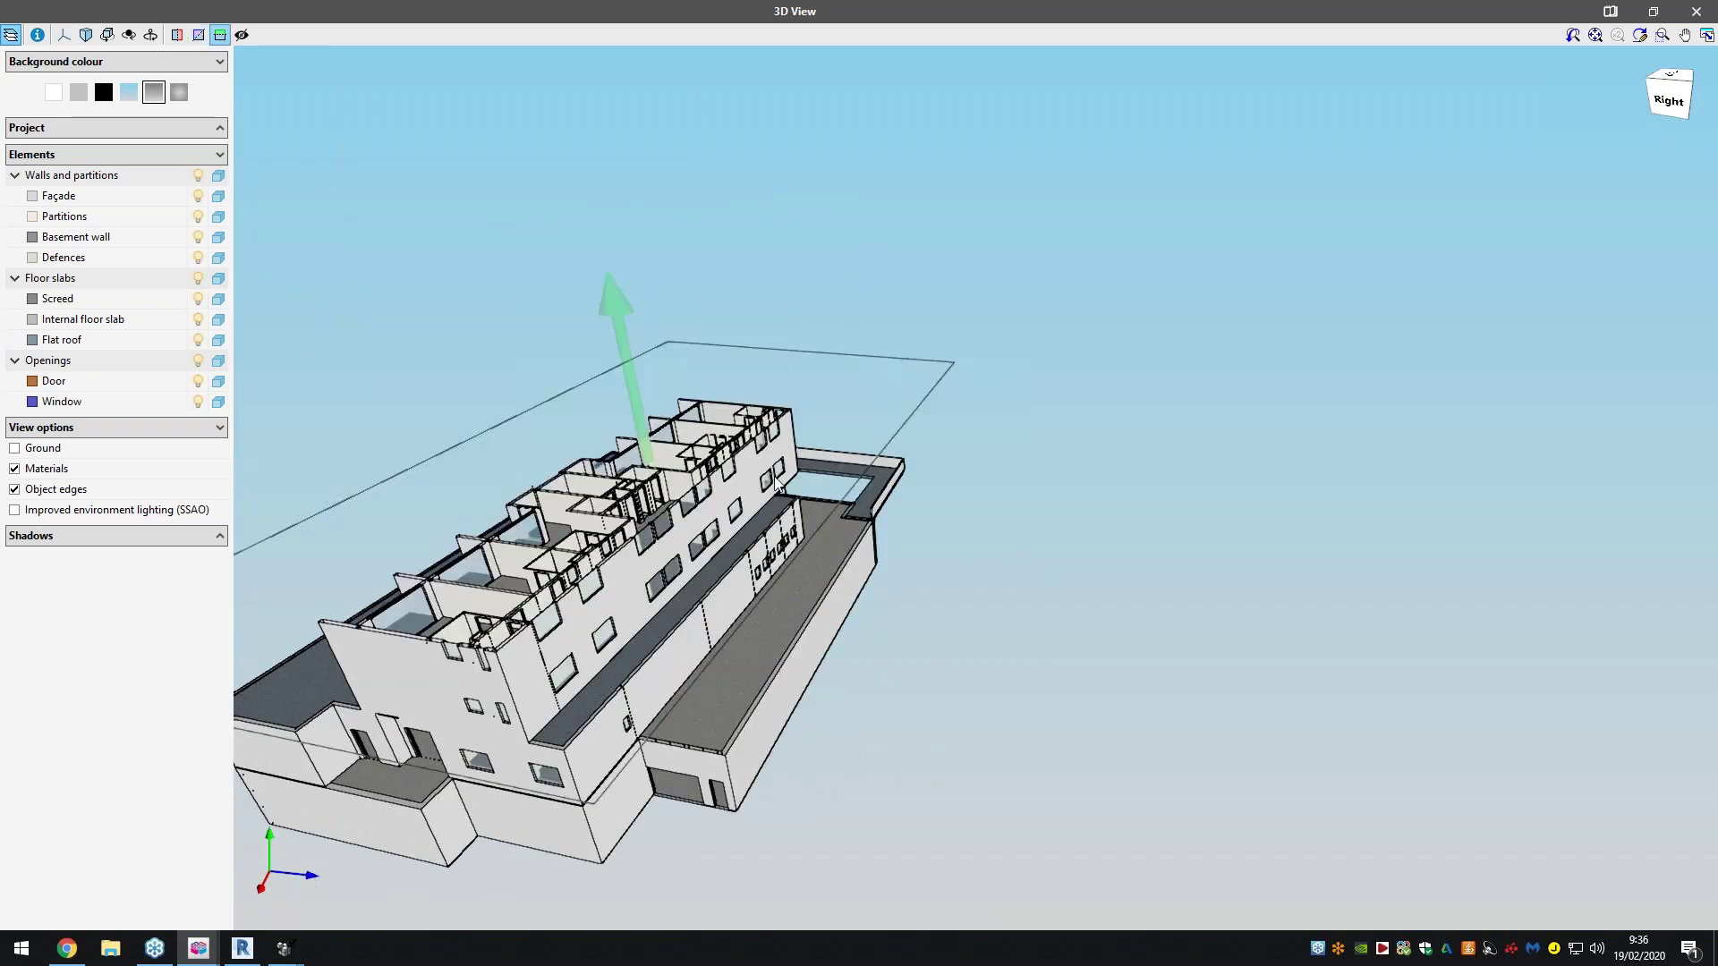
{"action": "middle_click_drag", "start_coordinate": [667, 483], "coordinate": [672, 368]}
{"action": "middle_click_drag", "start_coordinate": [655, 445], "coordinate": [662, 546]}
{"action": "left_click_drag", "start_coordinate": [690, 152], "coordinate": [683, 367]}
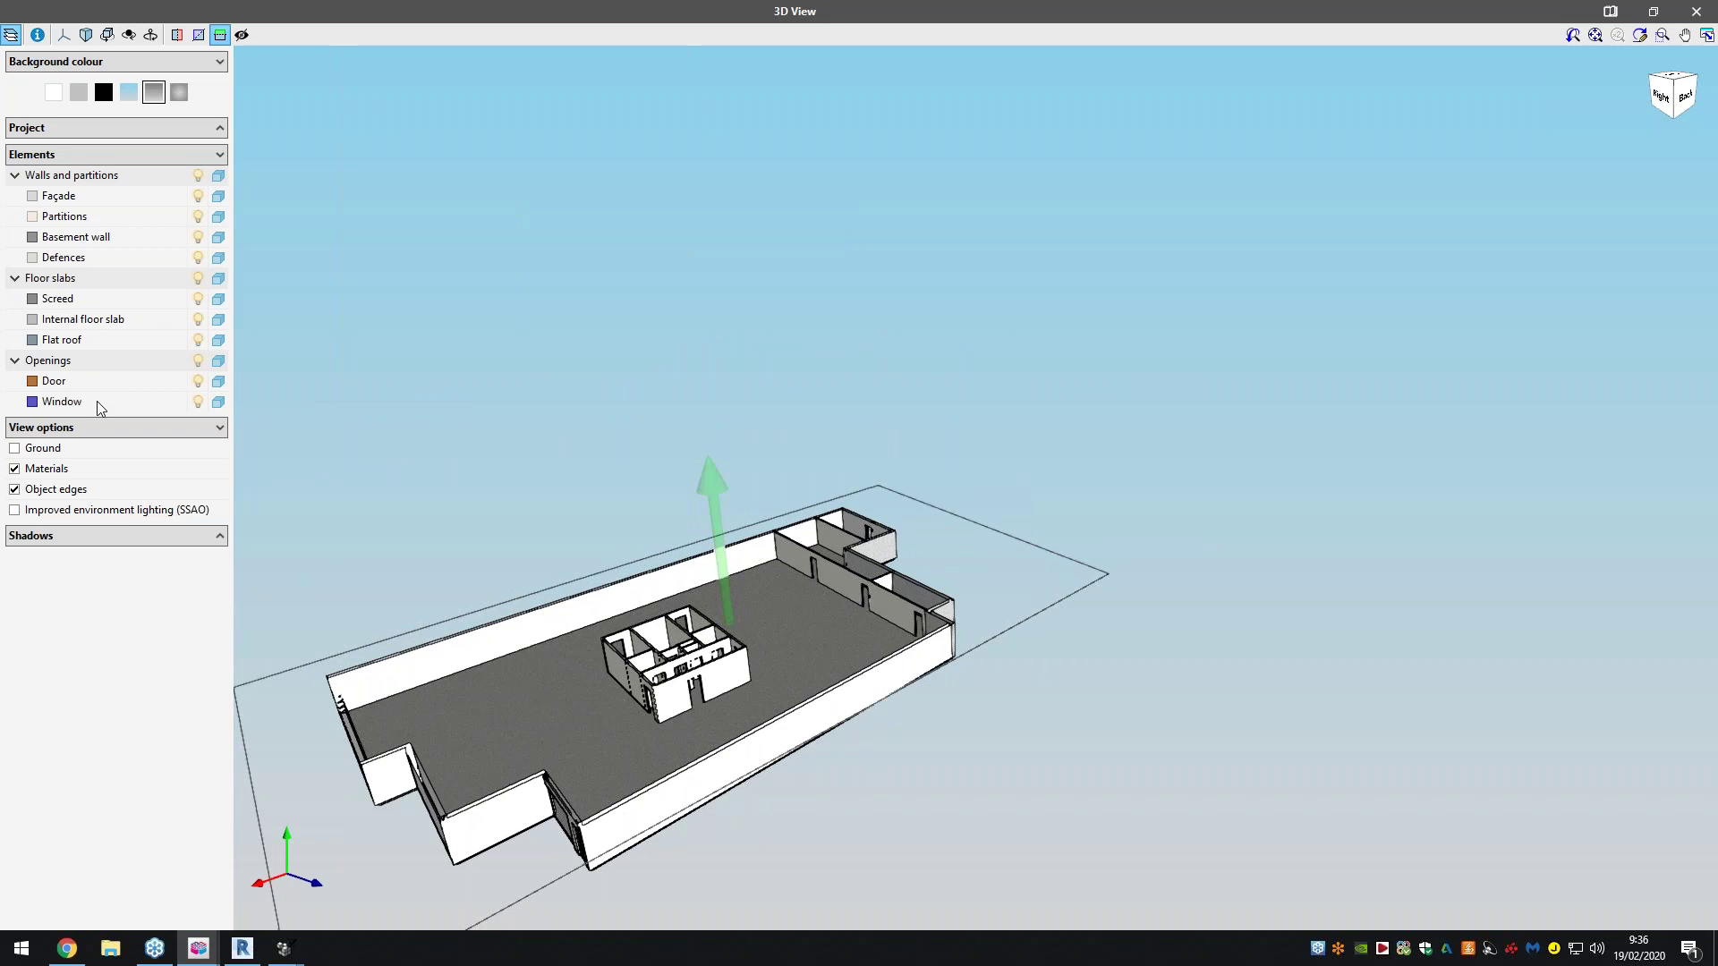
{"action": "left_click", "coordinate": [86, 134]}
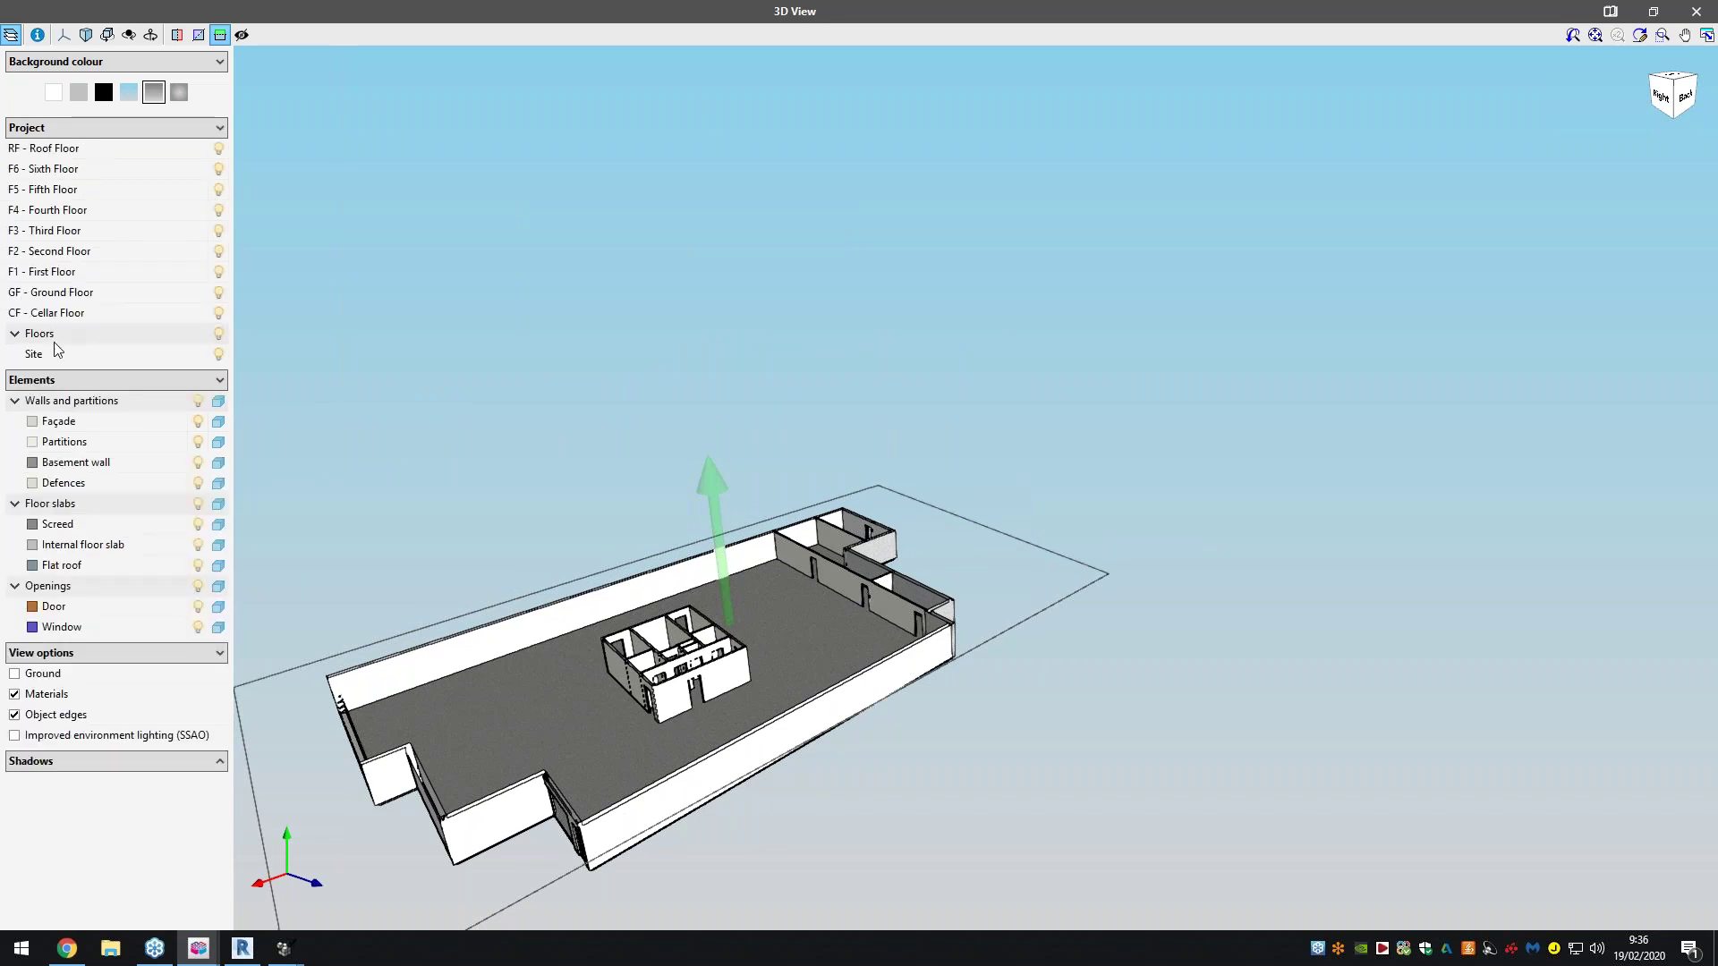
{"action": "left_click", "coordinate": [121, 761]}
{"action": "left_click", "coordinate": [1696, 11]}
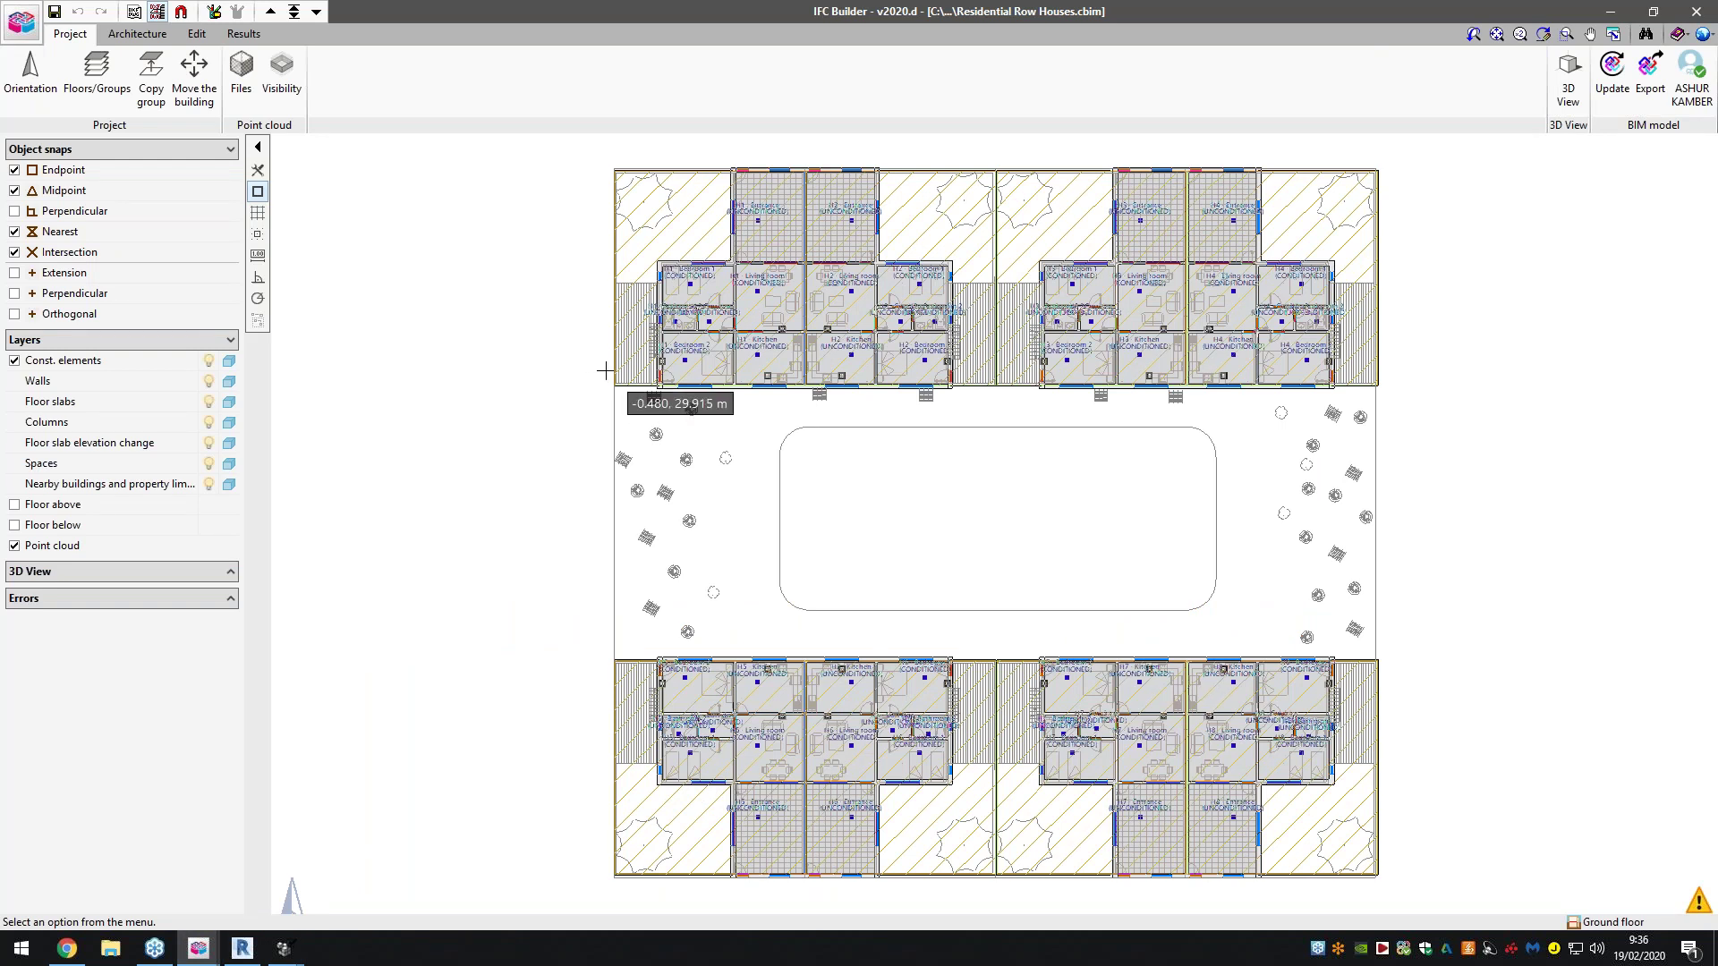
Orbit the row houses in a full-screen all-floors 3D view, raise a horizontal section cut, then close it
{"action": "left_click", "coordinate": [1568, 78]}
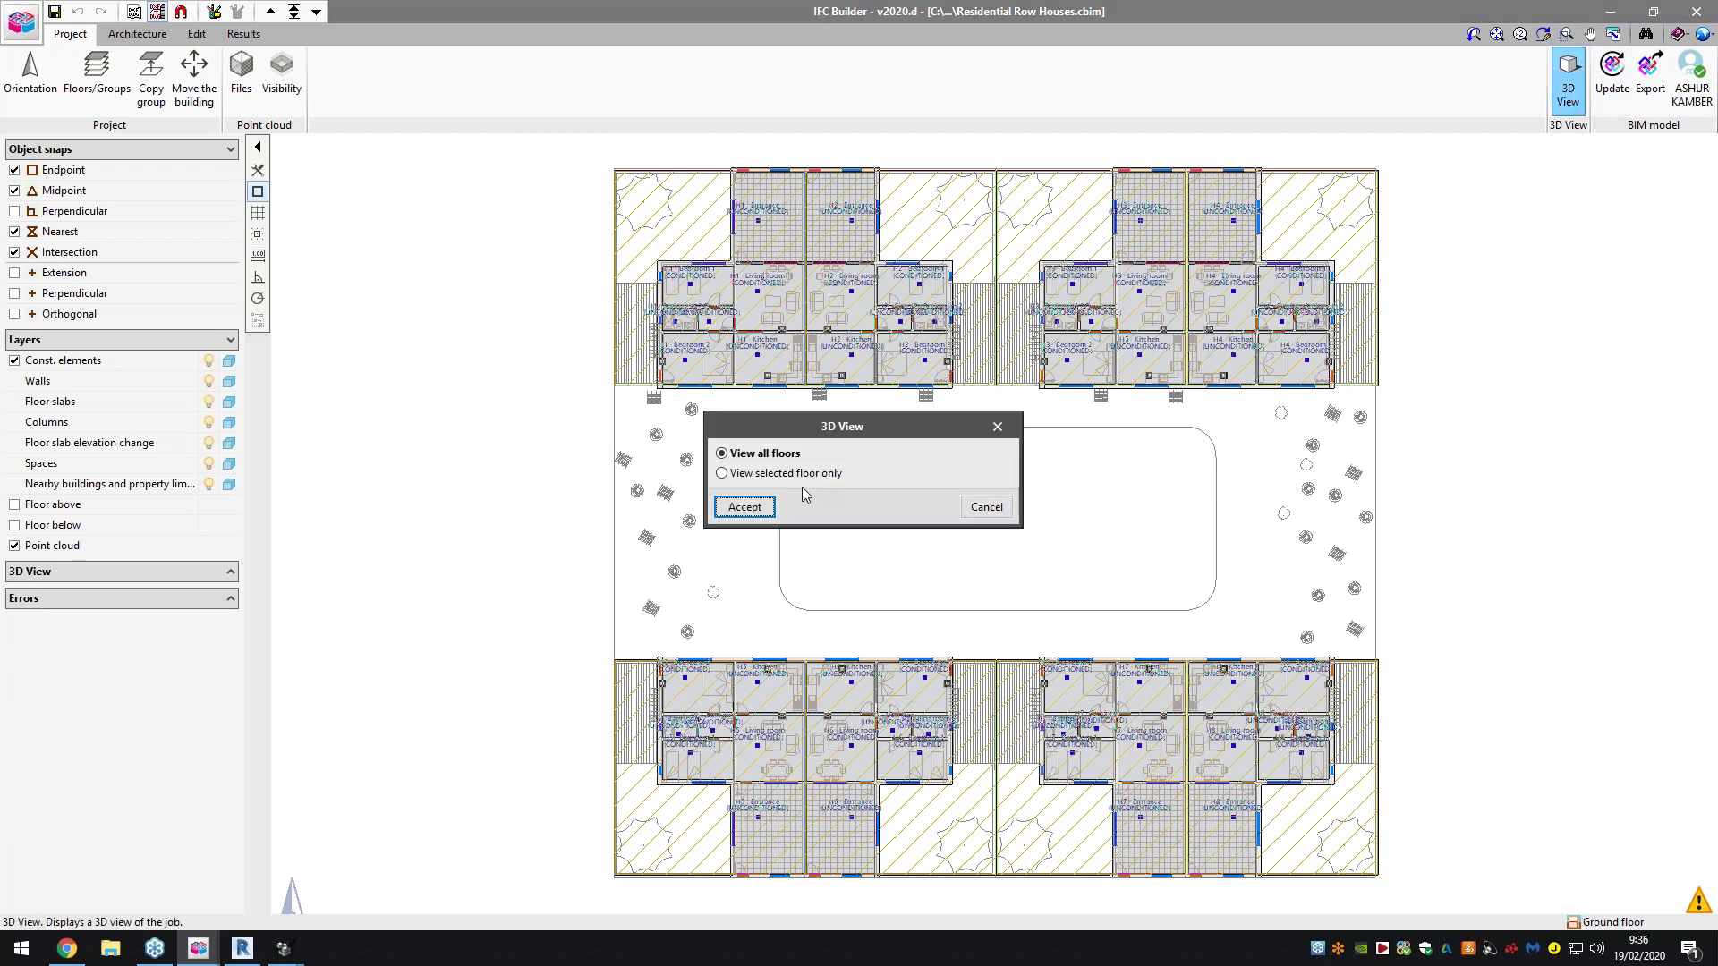
{"action": "left_click", "coordinate": [745, 508]}
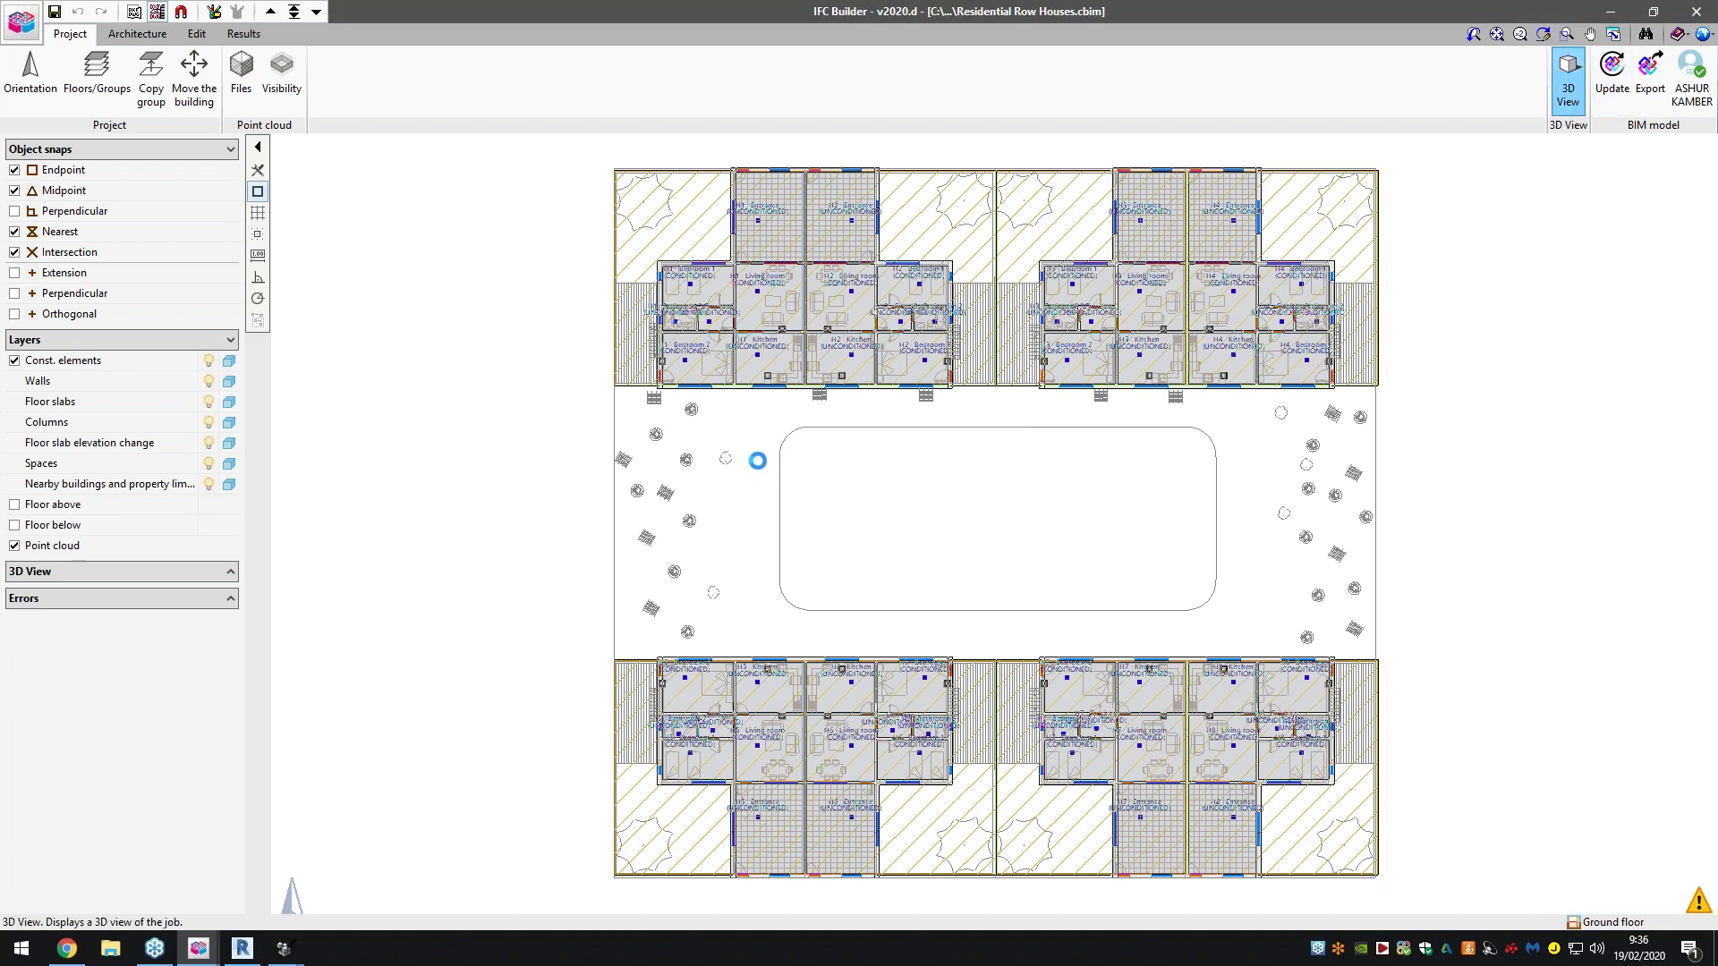
{"action": "double_click", "coordinate": [863, 231]}
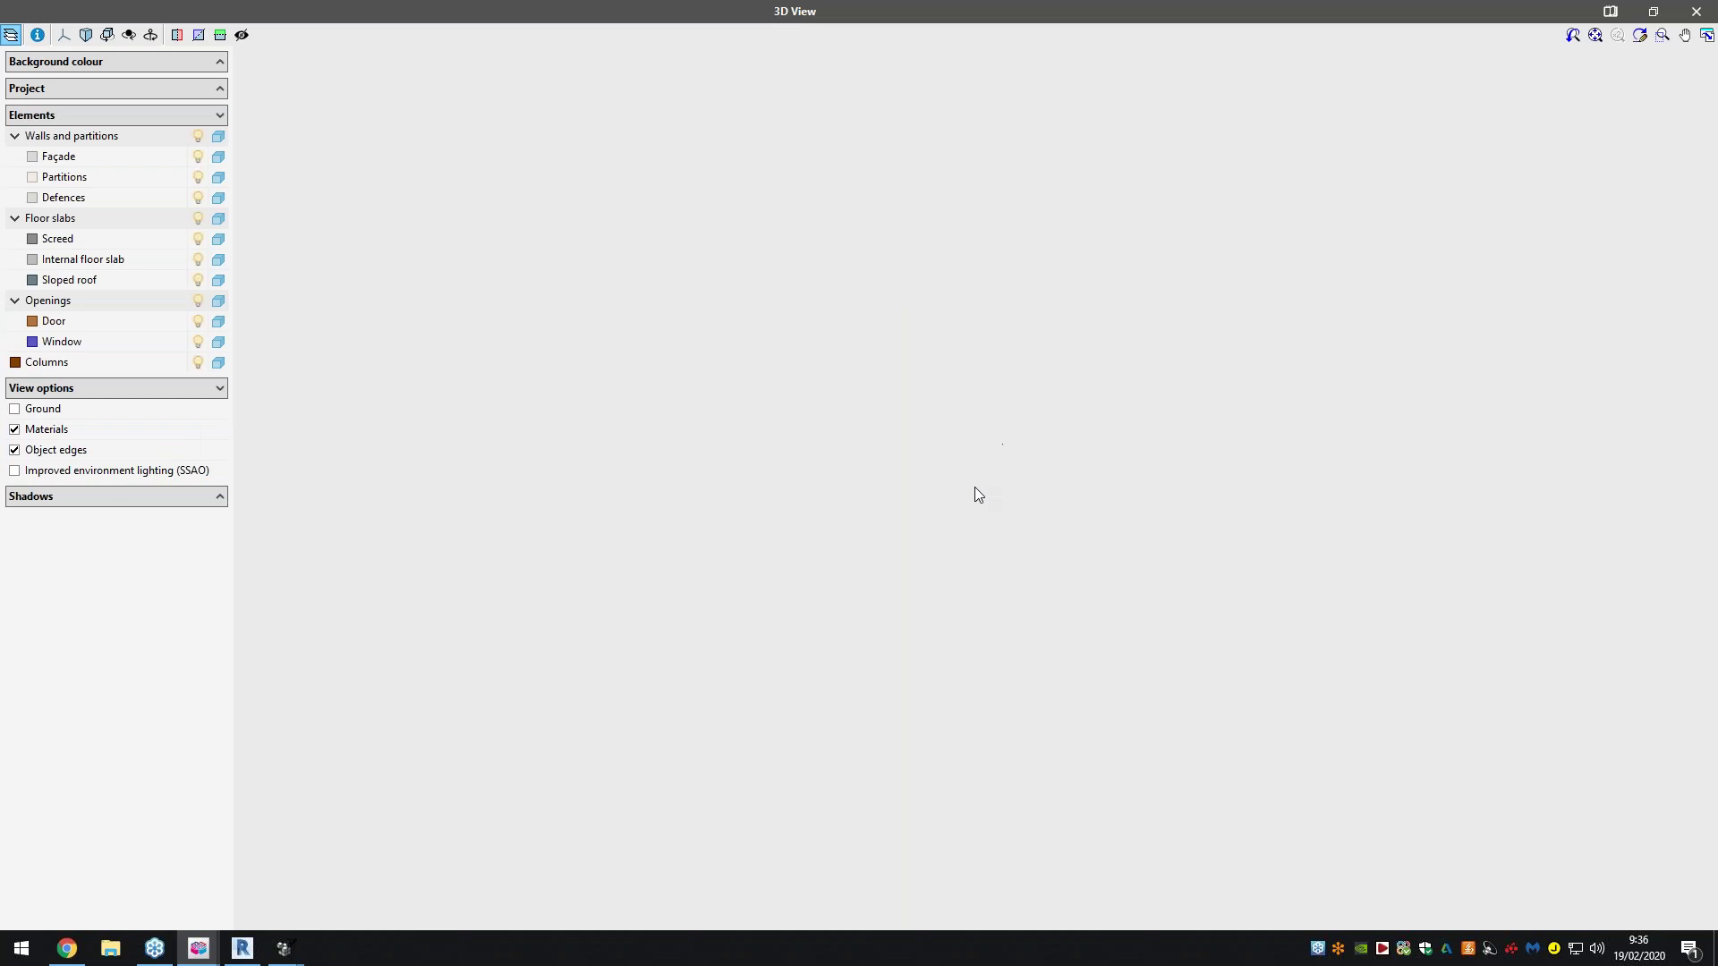
{"action": "left_click_drag", "start_coordinate": [1065, 535], "coordinate": [911, 599]}
{"action": "left_click_drag", "start_coordinate": [1104, 590], "coordinate": [1038, 573]}
{"action": "left_click", "coordinate": [219, 35]}
{"action": "left_click_drag", "start_coordinate": [977, 371], "coordinate": [963, 261]}
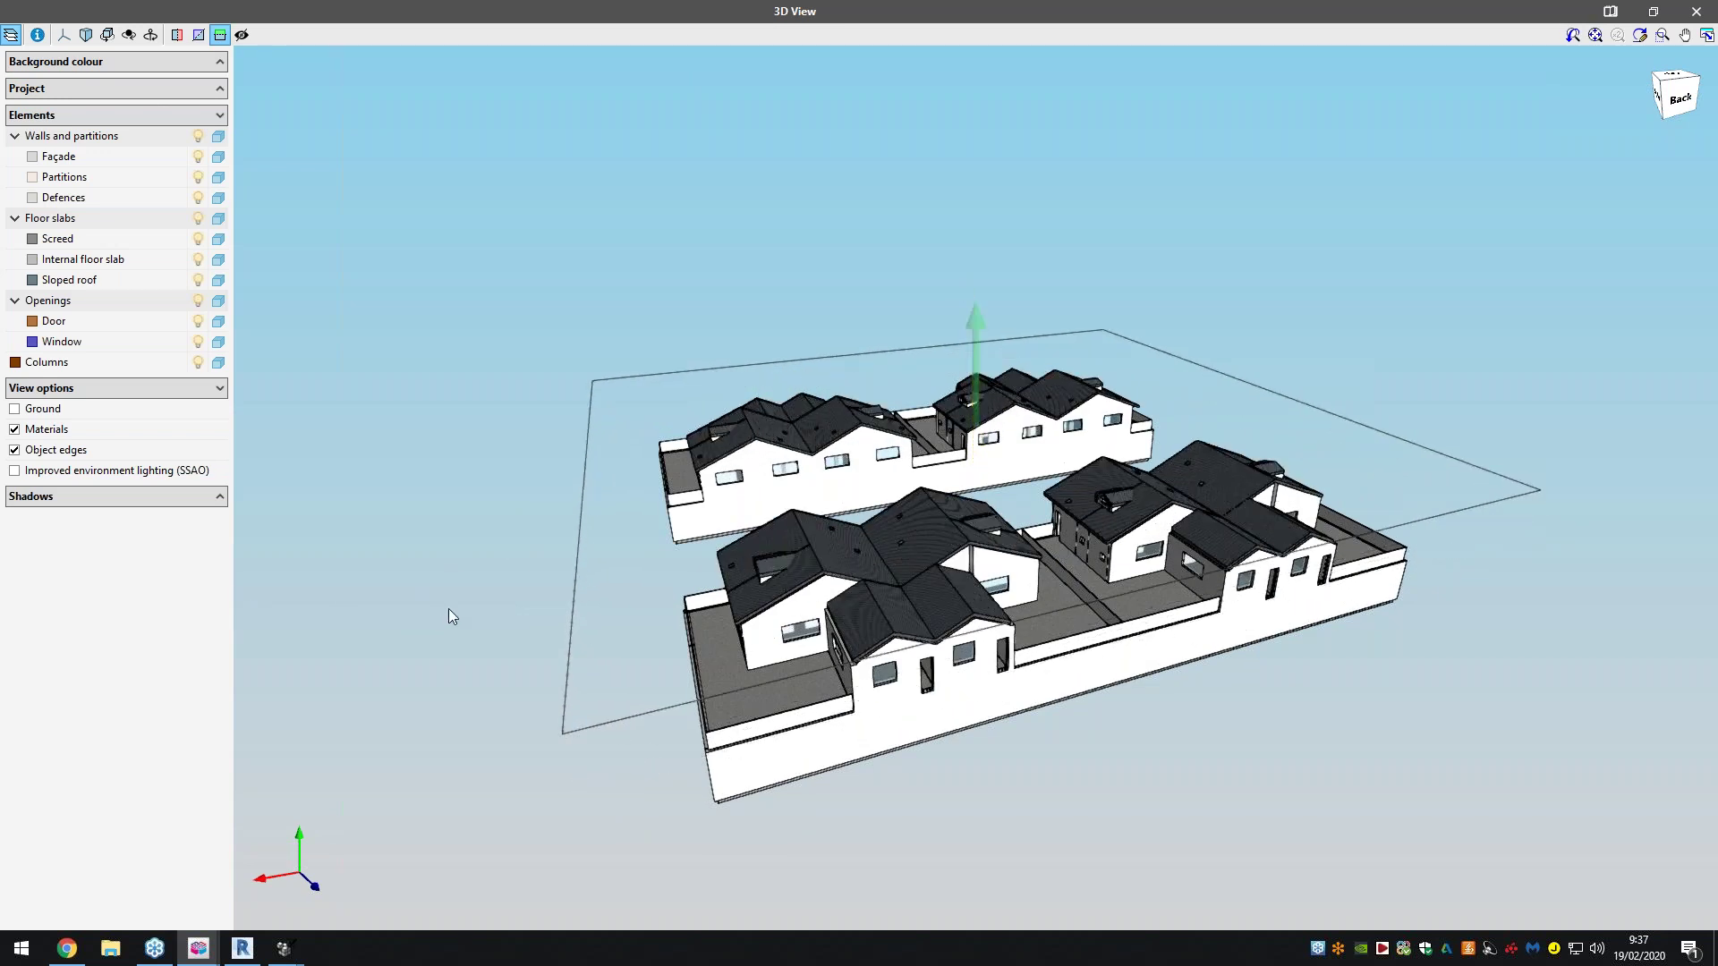
{"action": "left_click", "coordinate": [1712, 7]}
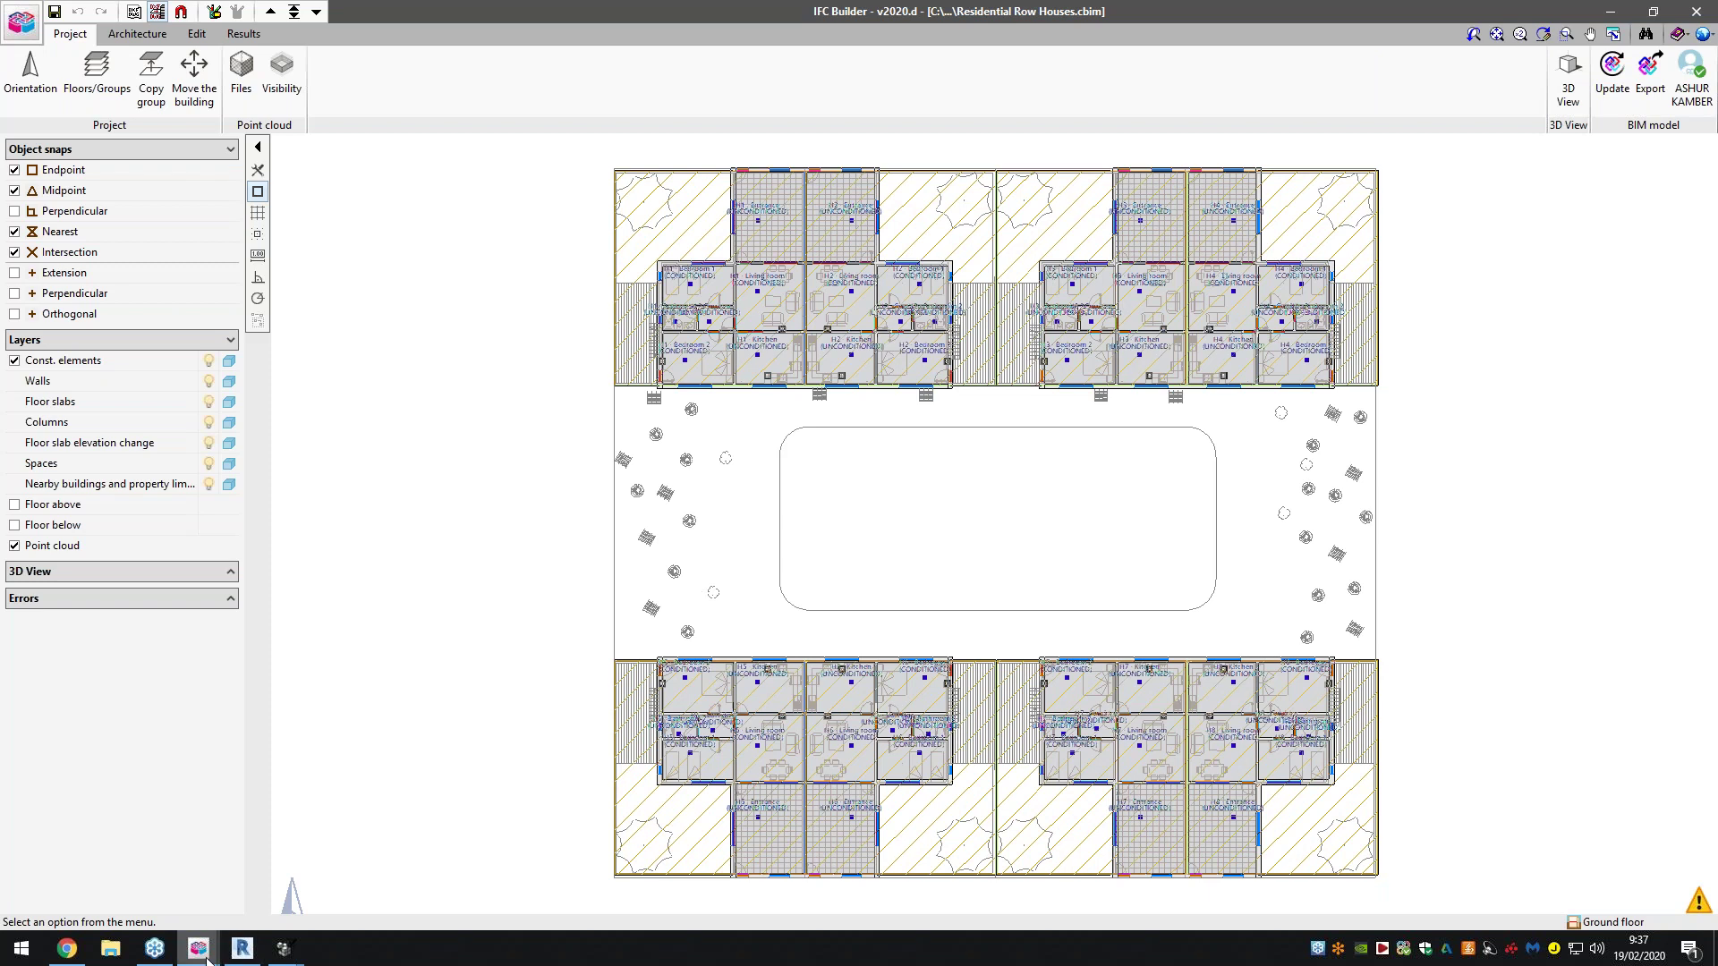
Orbit the School Center model in a 3D view, then switch to the Webinar.cbim ground-floor plan
{"action": "mouse_move", "coordinate": [206, 957]}
{"action": "left_click", "coordinate": [644, 859]}
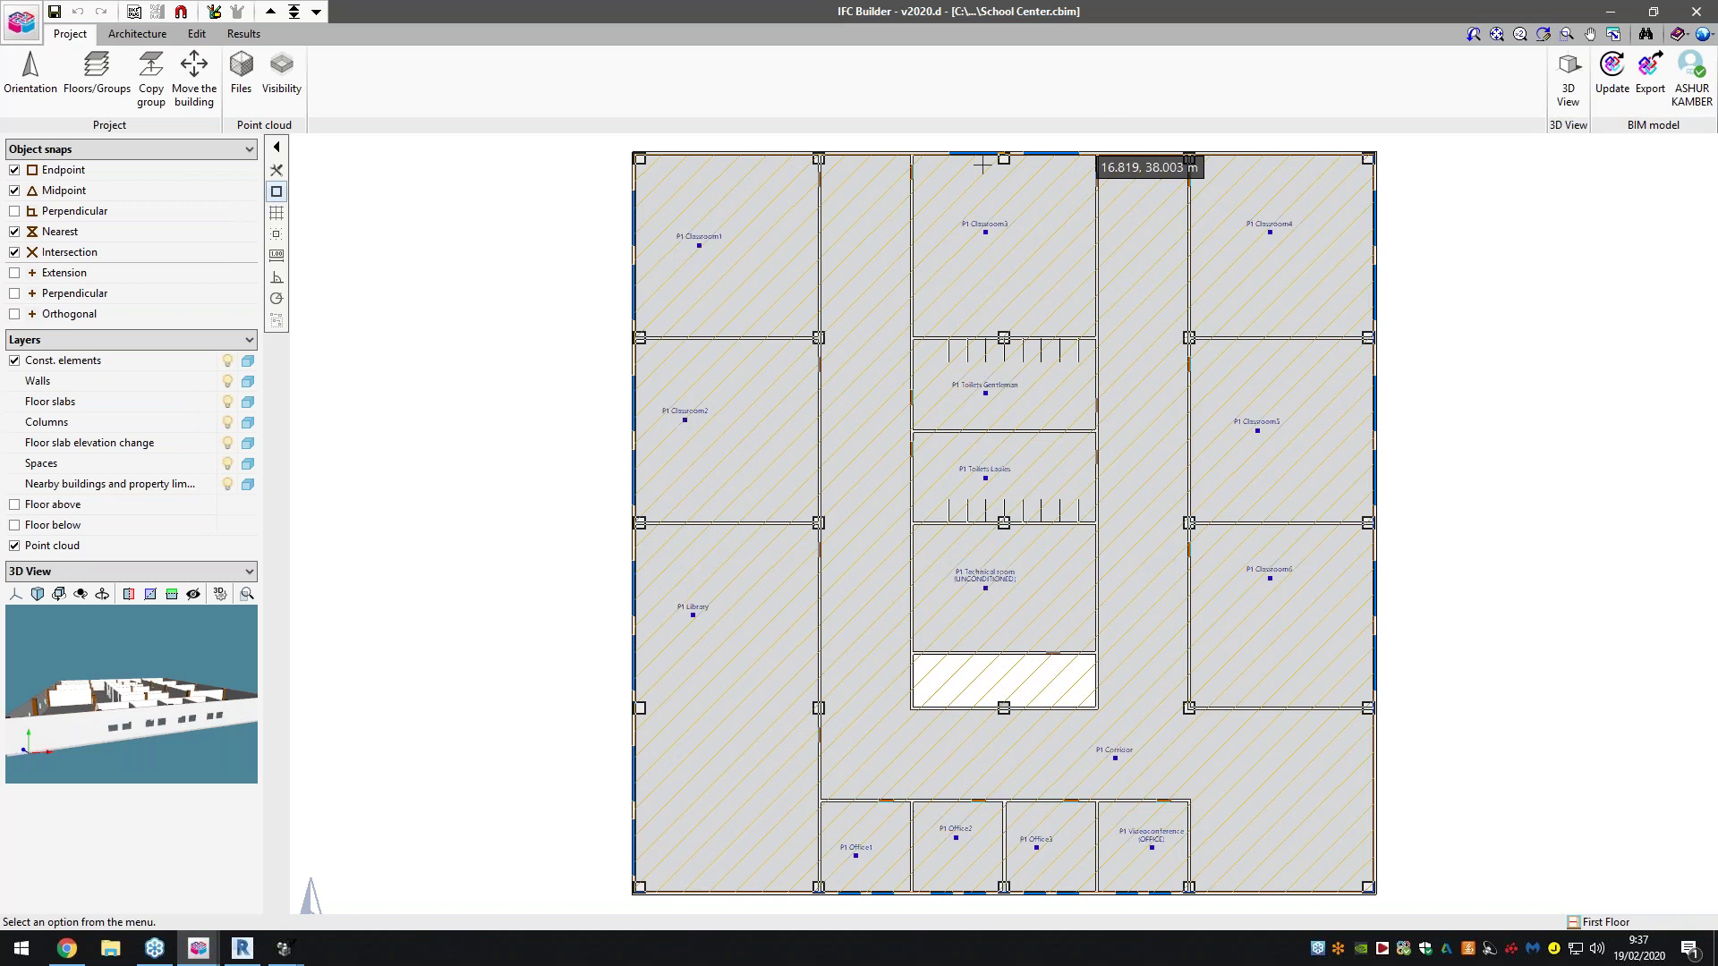
{"action": "left_click", "coordinate": [1562, 99]}
{"action": "left_click", "coordinate": [731, 503]}
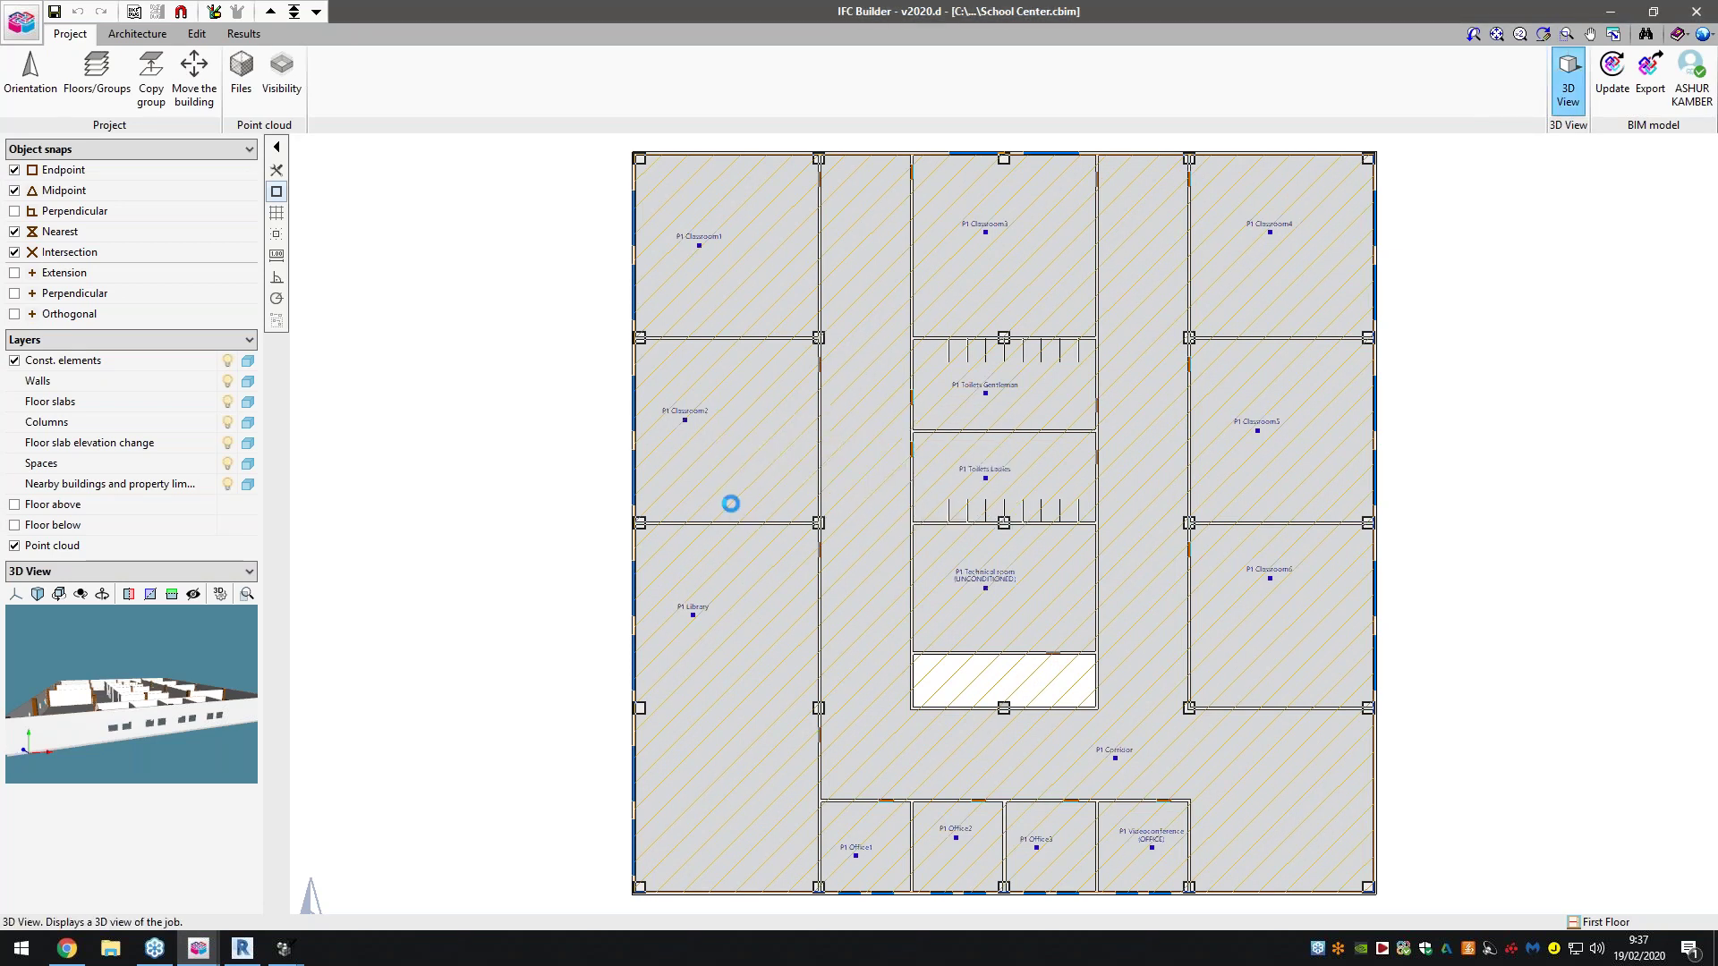
{"action": "left_click_drag", "start_coordinate": [939, 523], "coordinate": [1110, 307]}
{"action": "left_click", "coordinate": [1140, 238]}
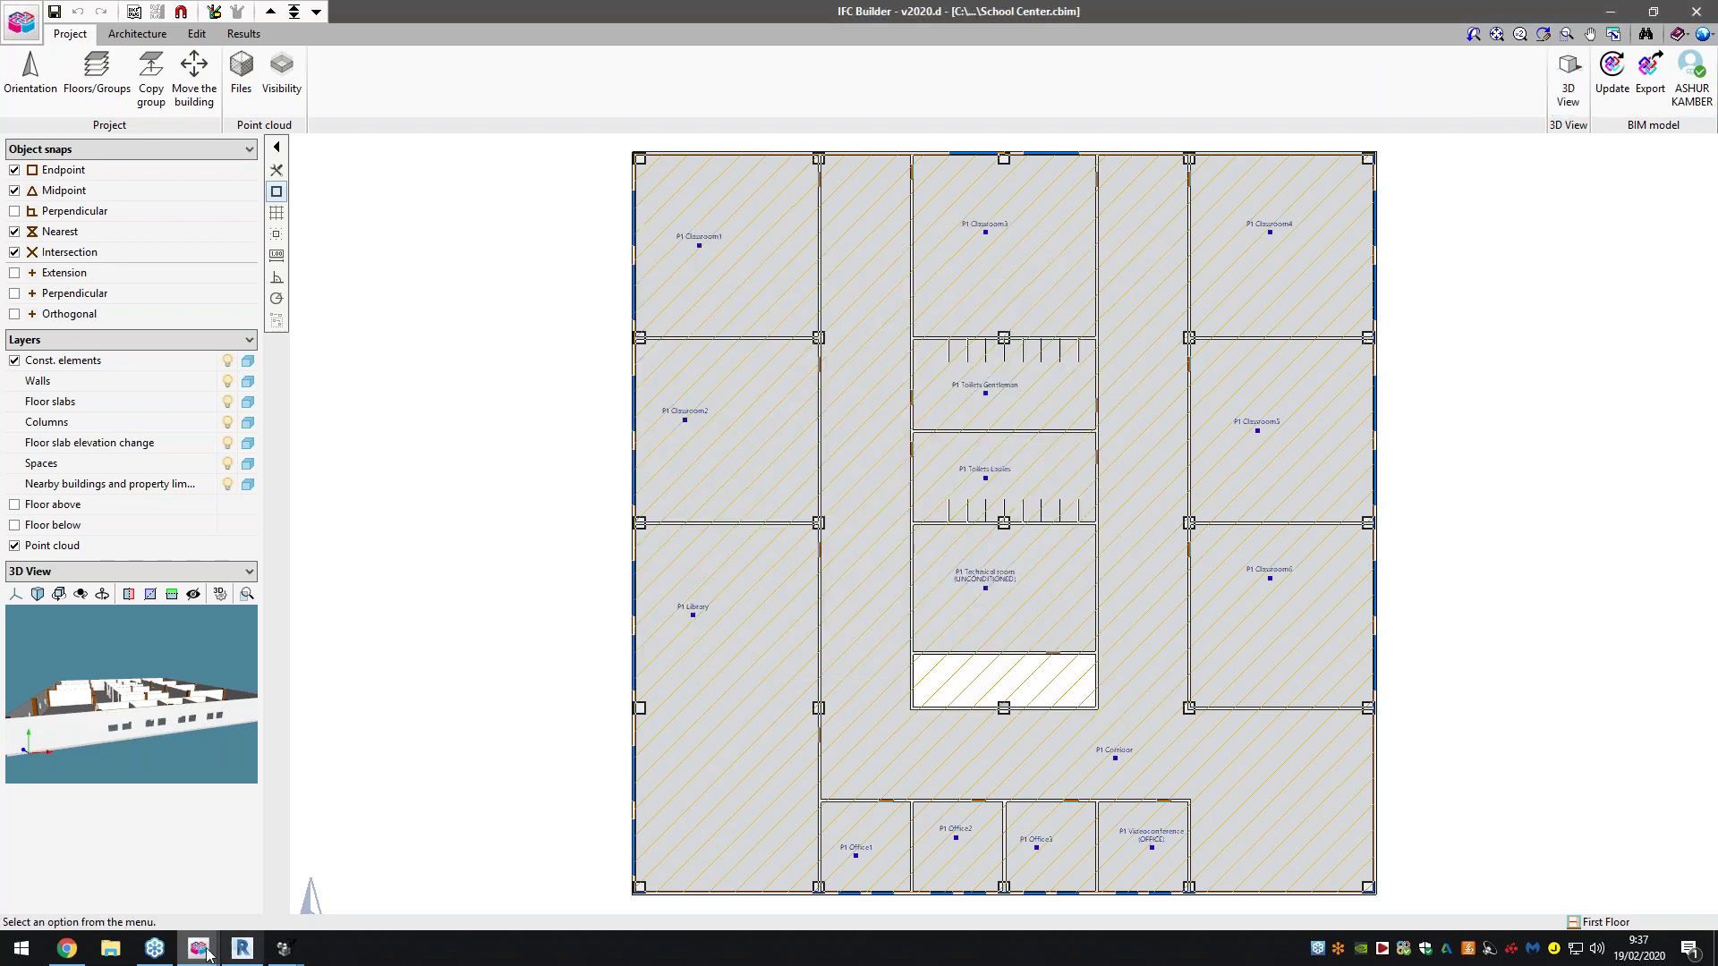
{"action": "mouse_move", "coordinate": [199, 949]}
{"action": "left_click", "coordinate": [803, 906]}
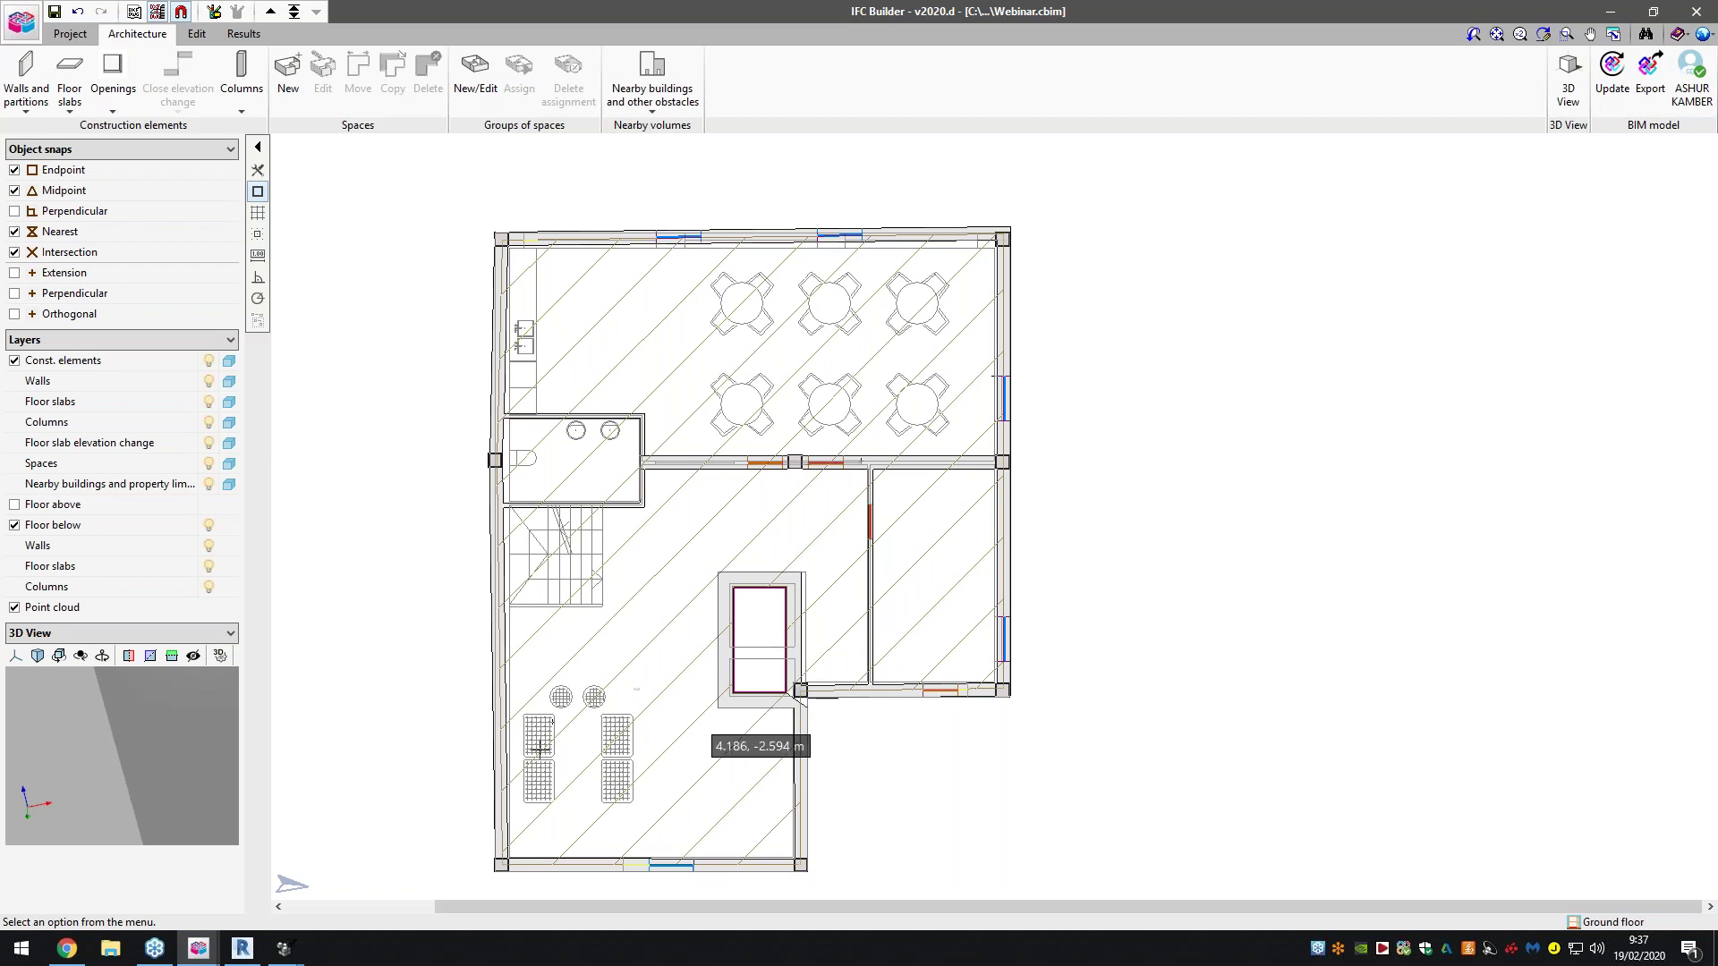
Open the Plugin Open BIM - Revit page from the BIMserver.center Store in Chrome
{"action": "left_click", "coordinate": [67, 949]}
{"action": "left_click", "coordinate": [903, 12]}
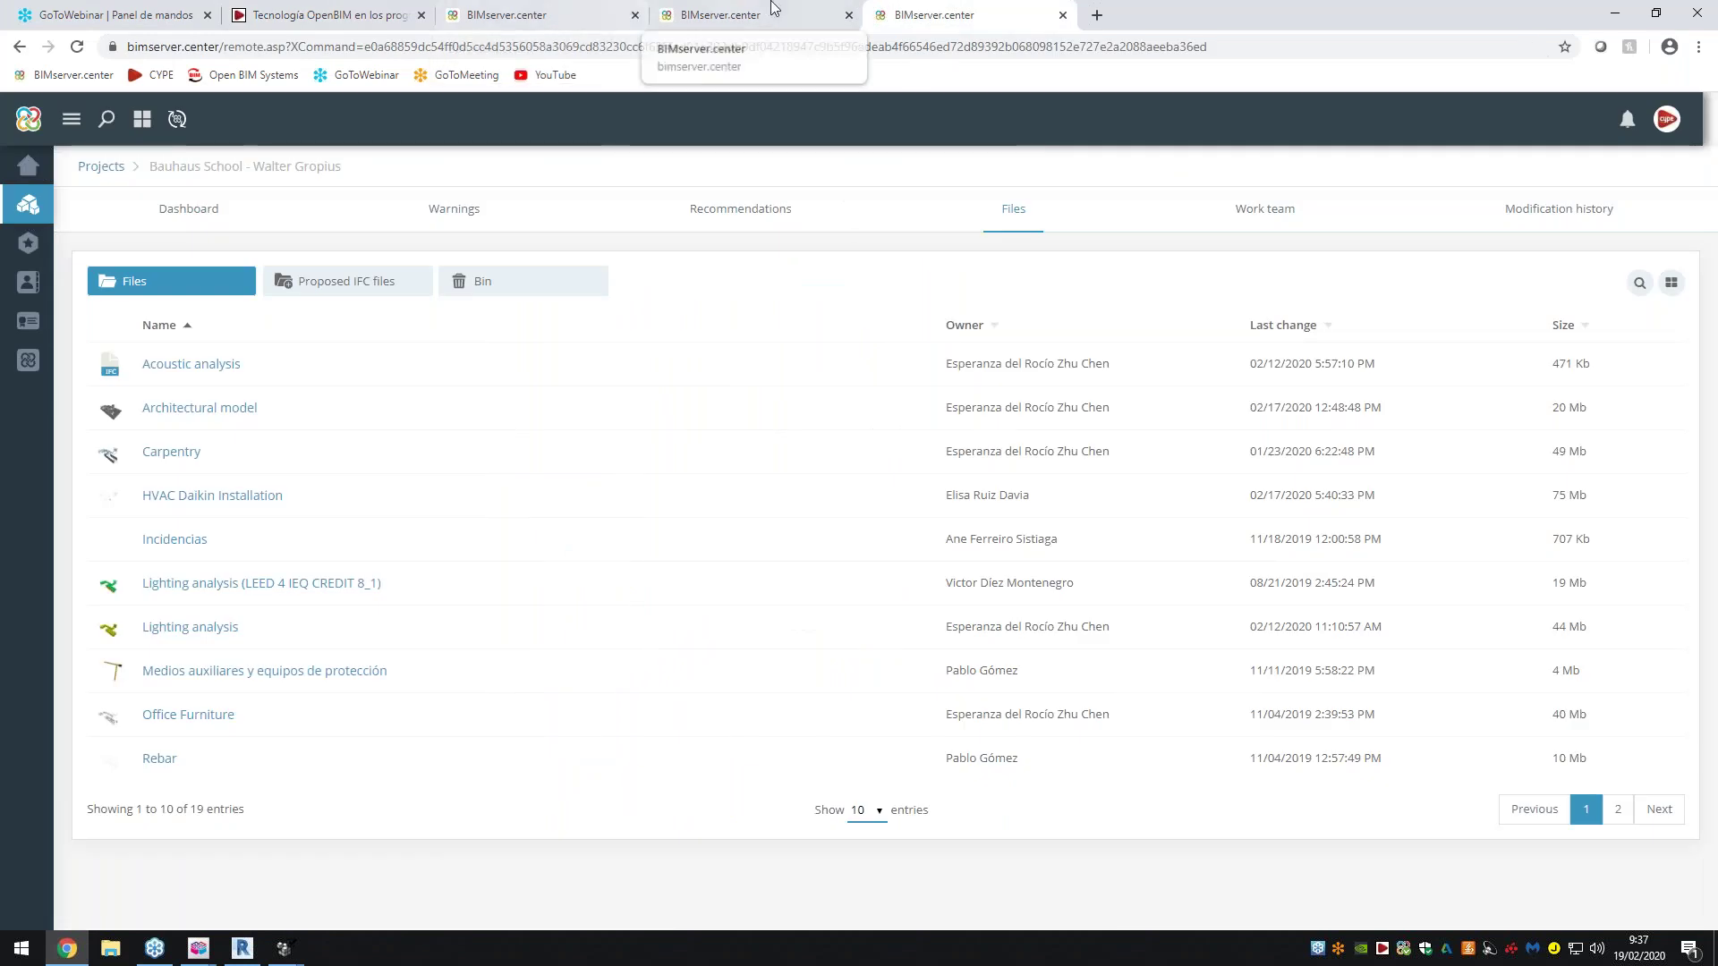
{"action": "left_click", "coordinate": [680, 14]}
{"action": "left_click", "coordinate": [711, 411]}
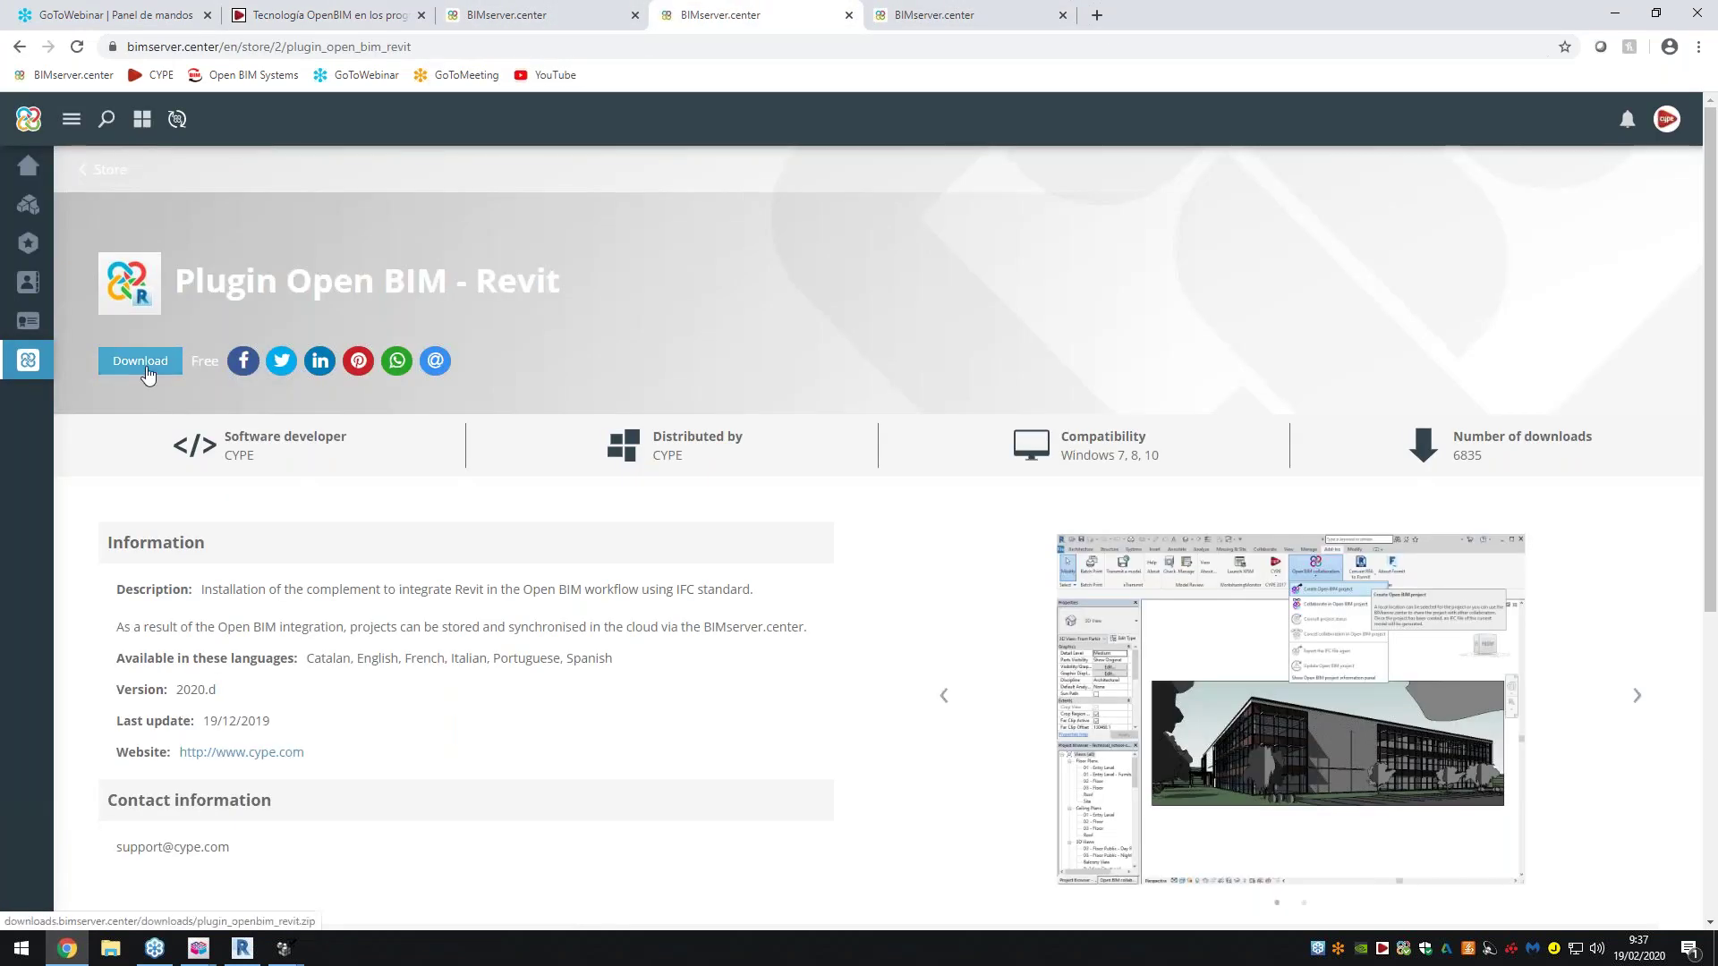
Preview the plugin's enlarged Revit screenshot, close it, and switch over to Revit
{"action": "left_click_drag", "start_coordinate": [307, 657], "coordinate": [685, 663]}
{"action": "left_click", "coordinate": [889, 667]}
{"action": "scroll", "coordinate": [929, 652], "scroll_direction": "down", "scroll_amount": 1}
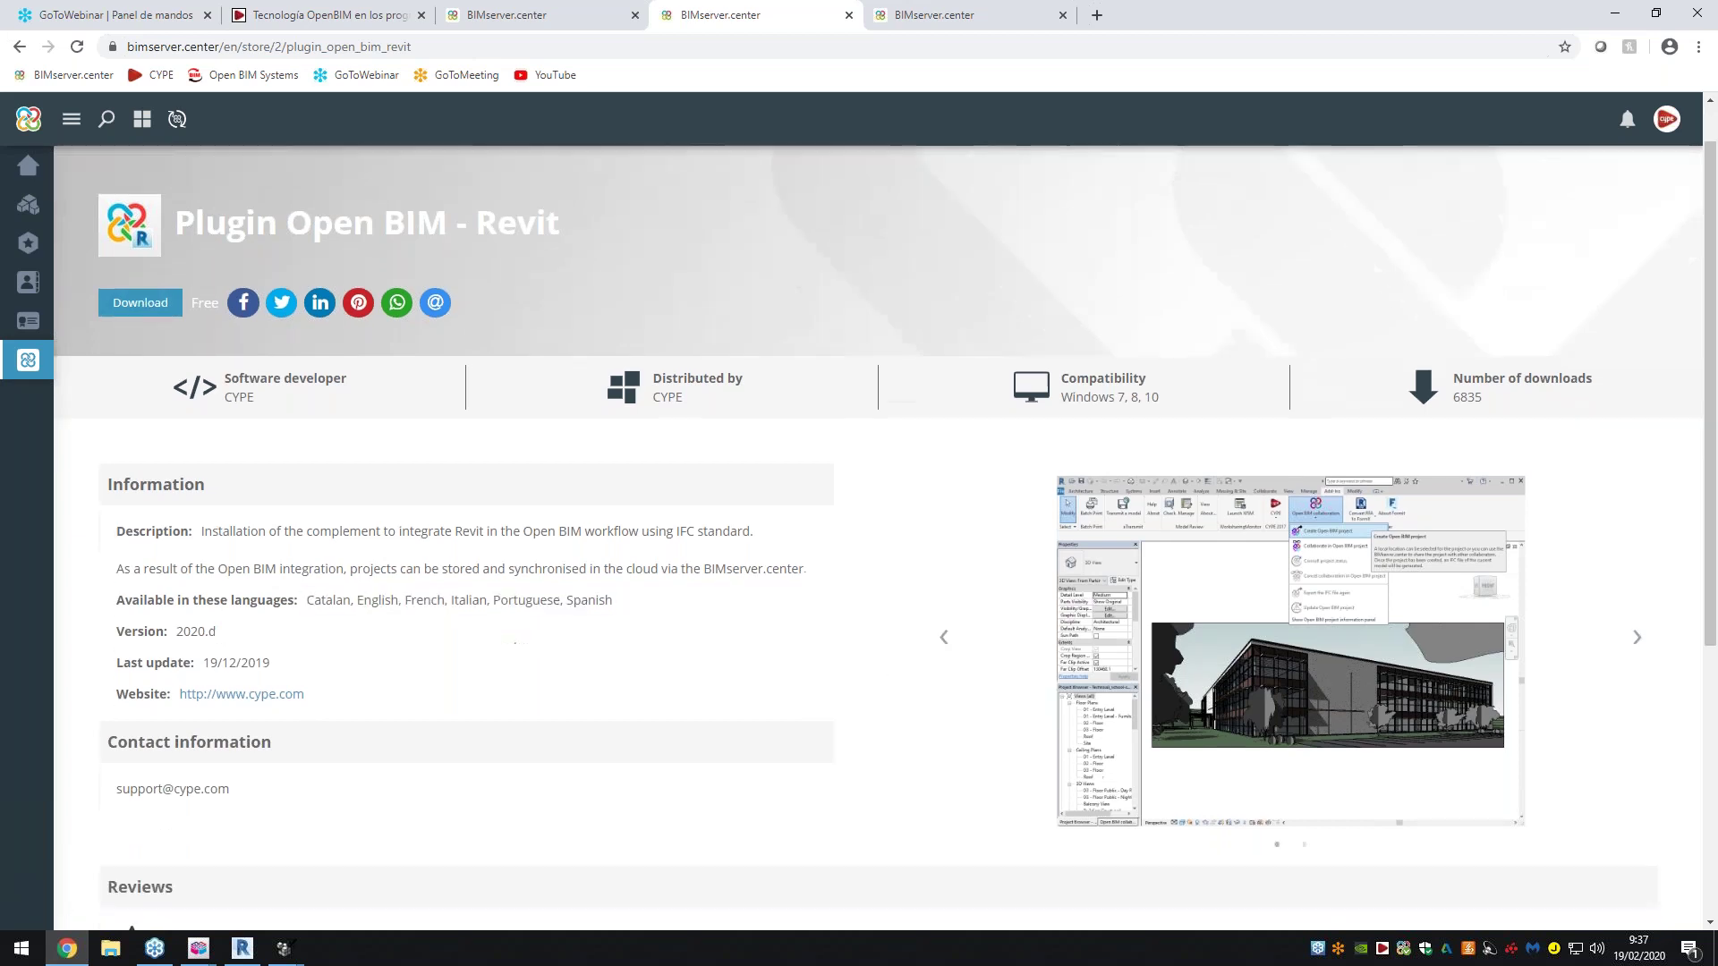
{"action": "left_click", "coordinate": [1289, 644]}
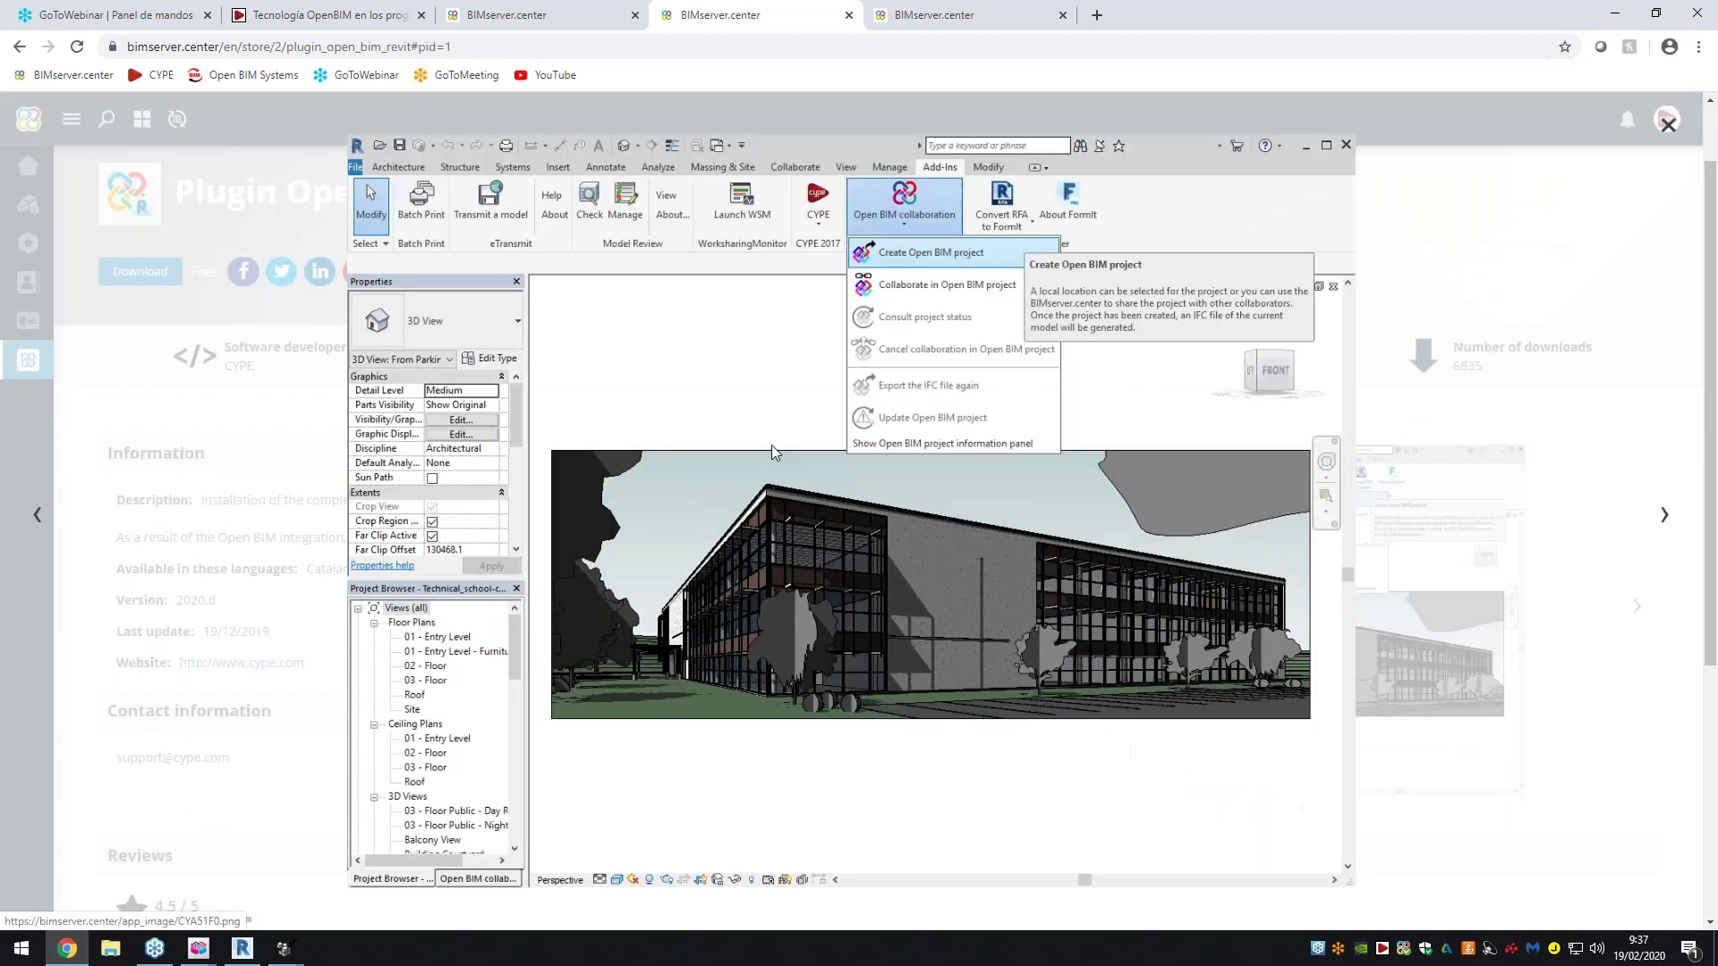
{"action": "left_click", "coordinate": [24, 464]}
{"action": "left_click", "coordinate": [242, 949]}
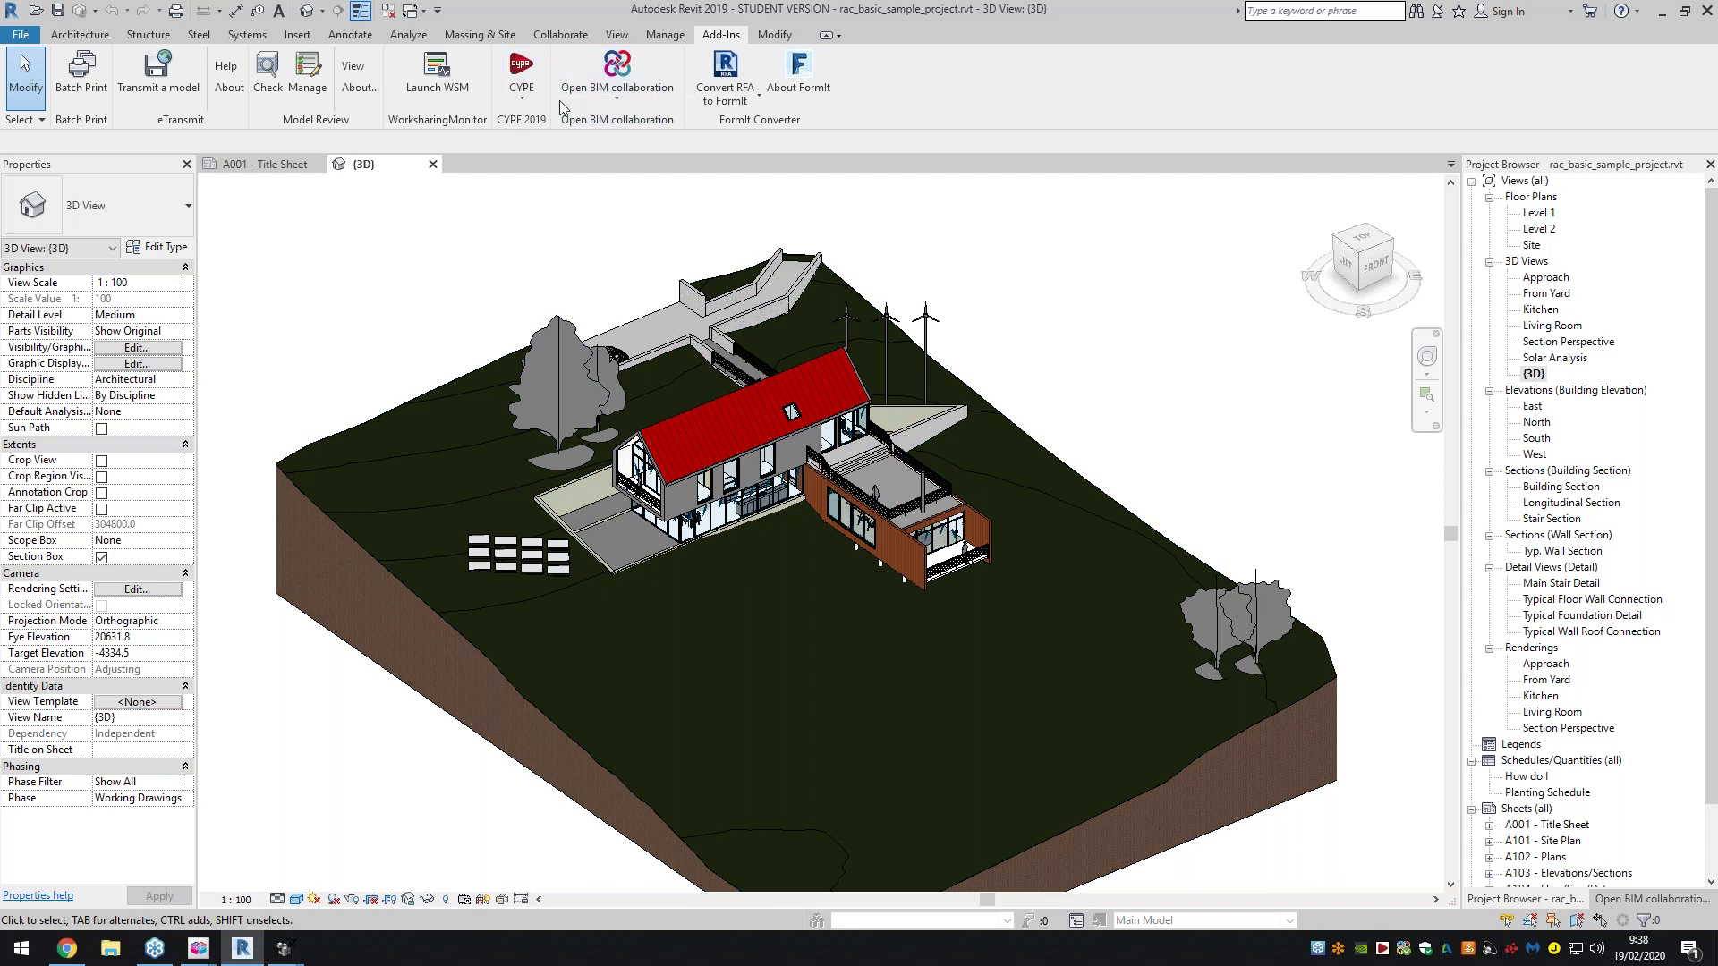
{"action": "left_click", "coordinate": [571, 98]}
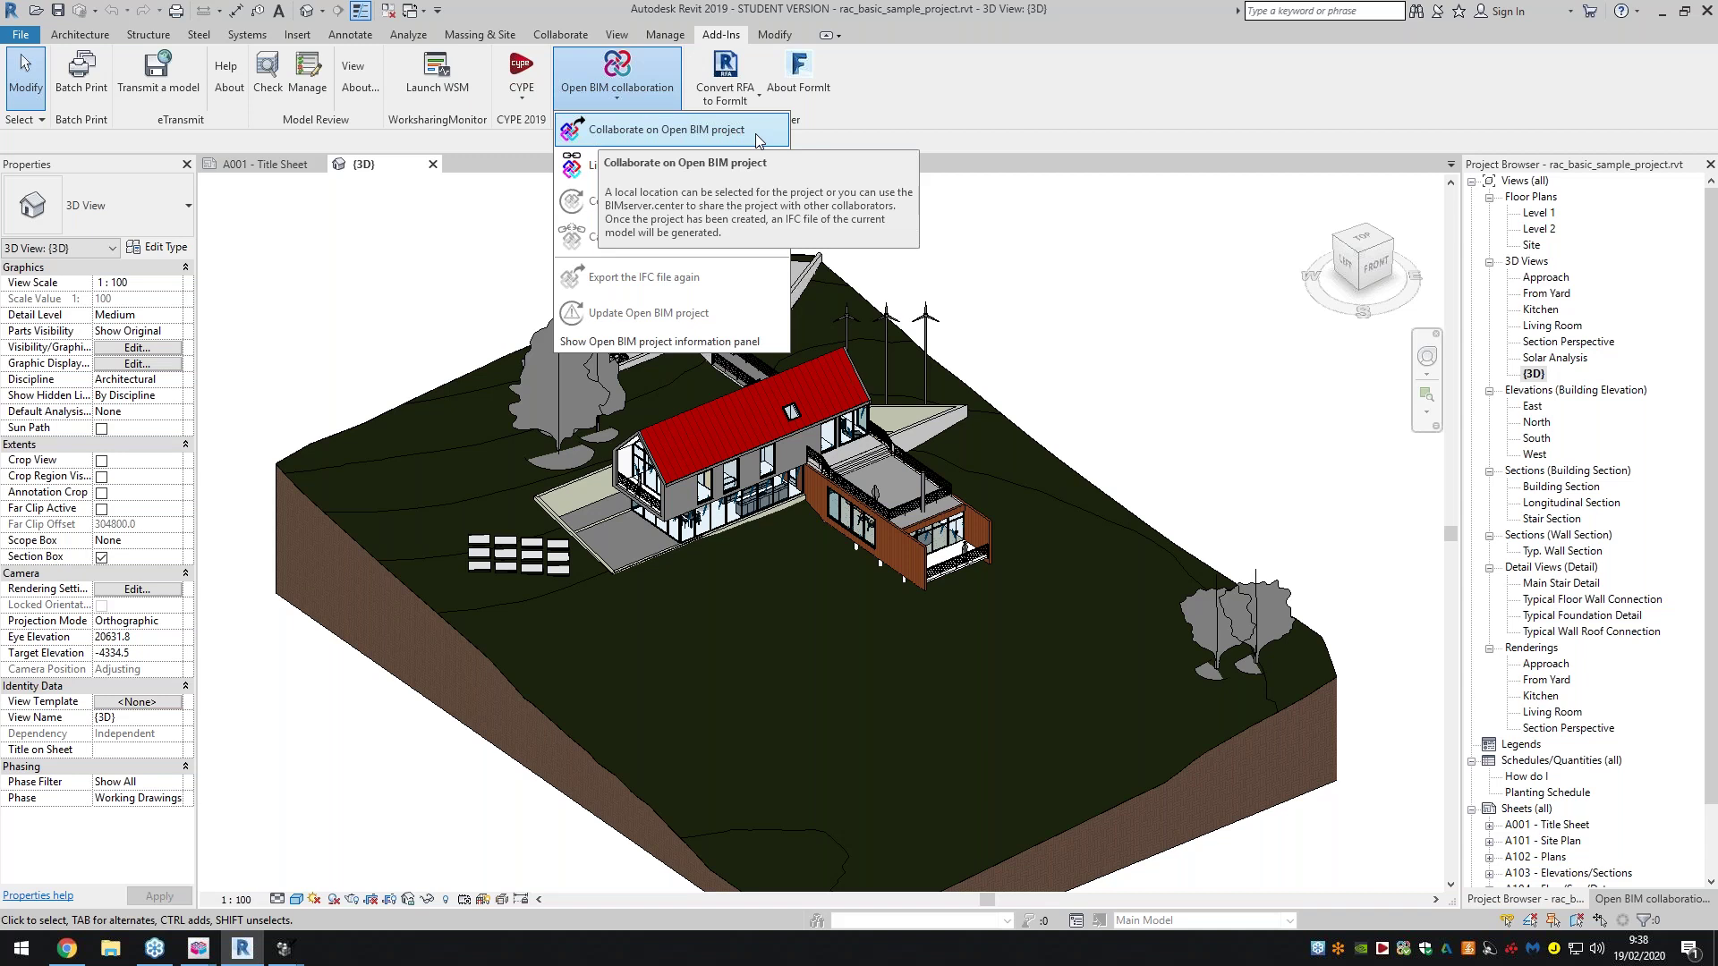
{"action": "left_click", "coordinate": [83, 952]}
{"action": "left_click", "coordinate": [296, 19]}
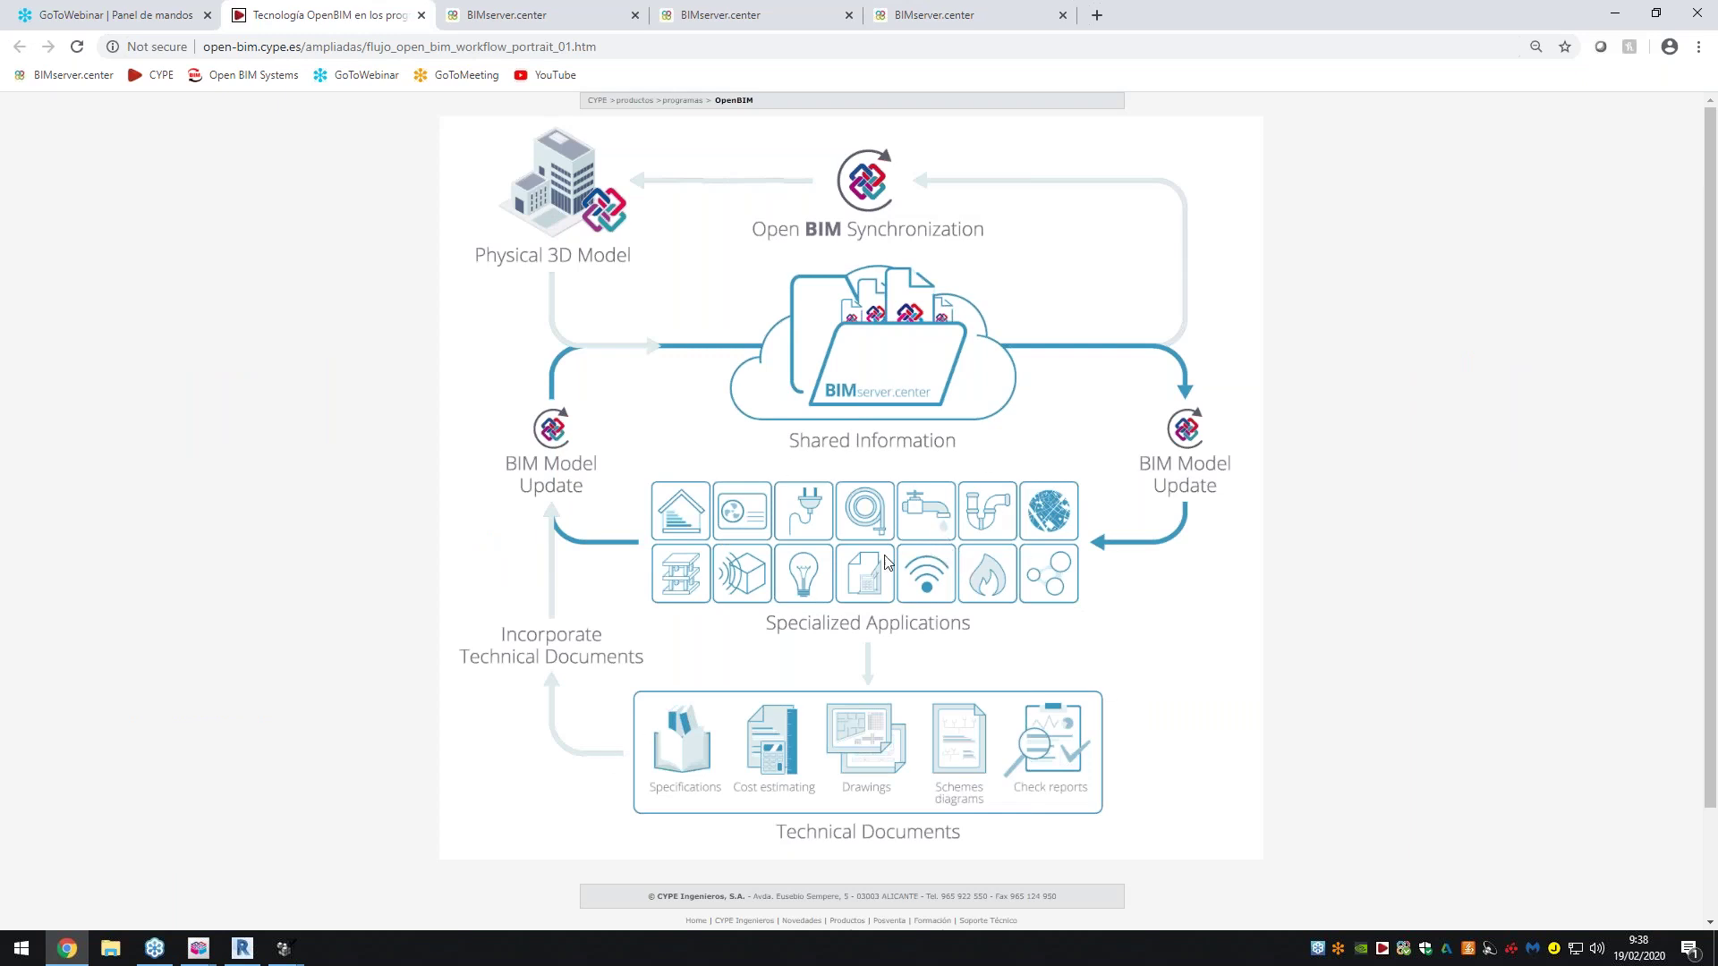
{"action": "left_click", "coordinate": [244, 950]}
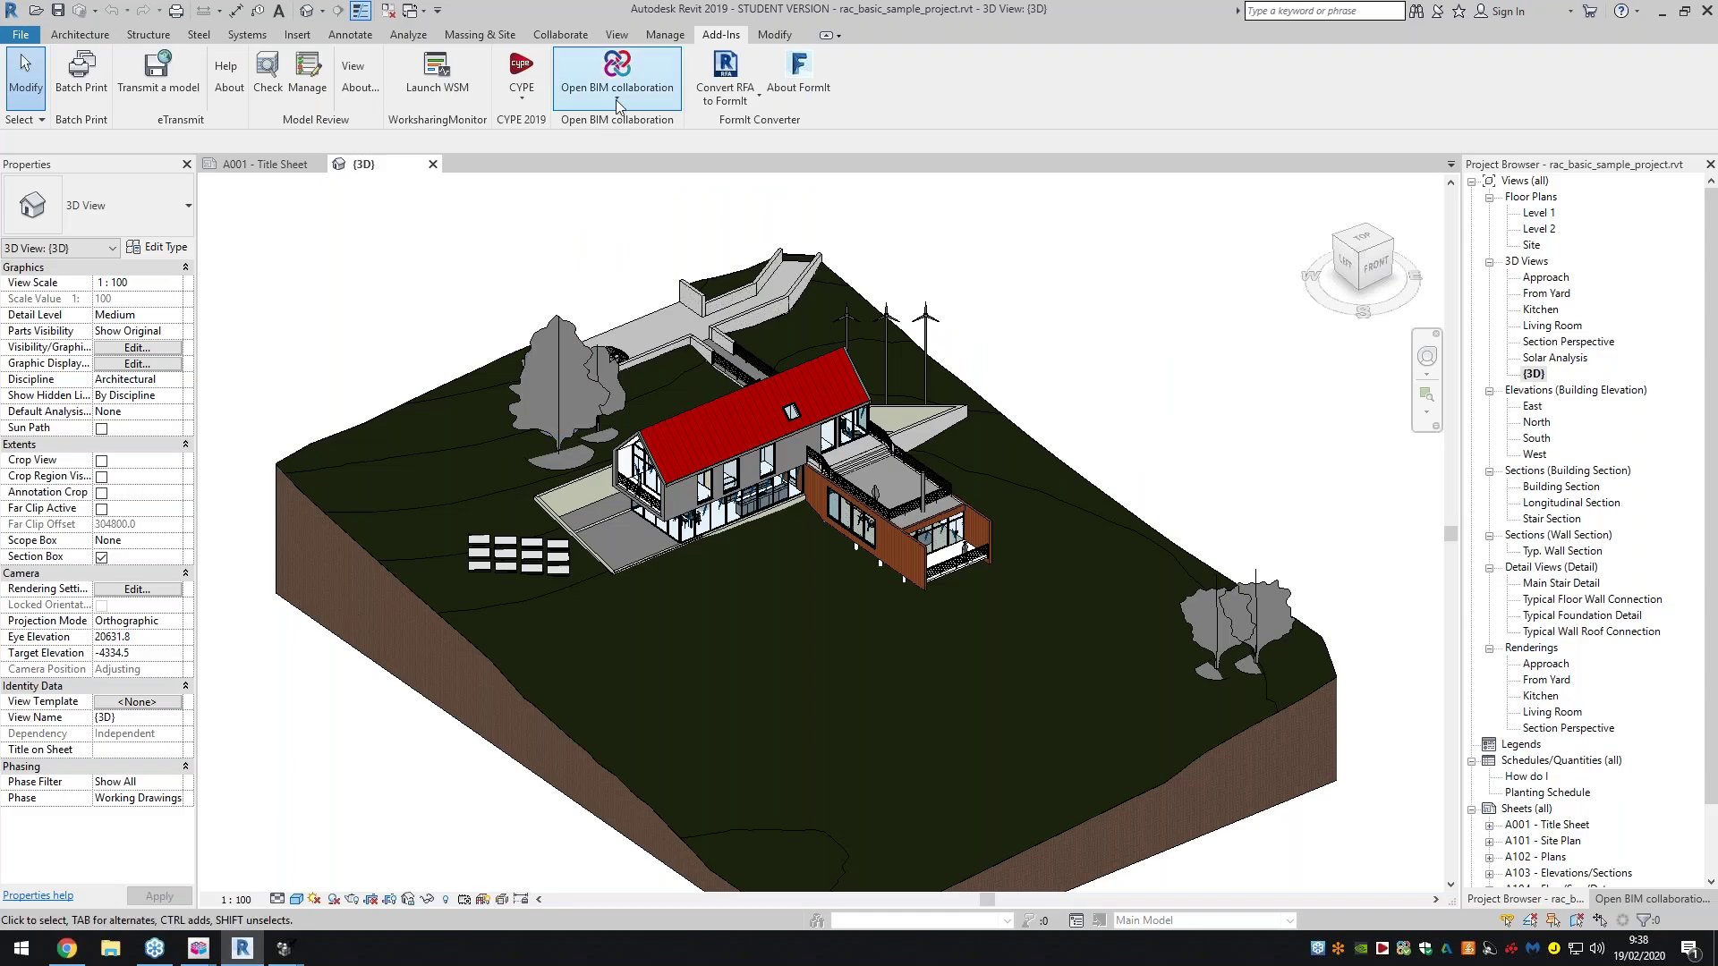
{"action": "left_click", "coordinate": [620, 94]}
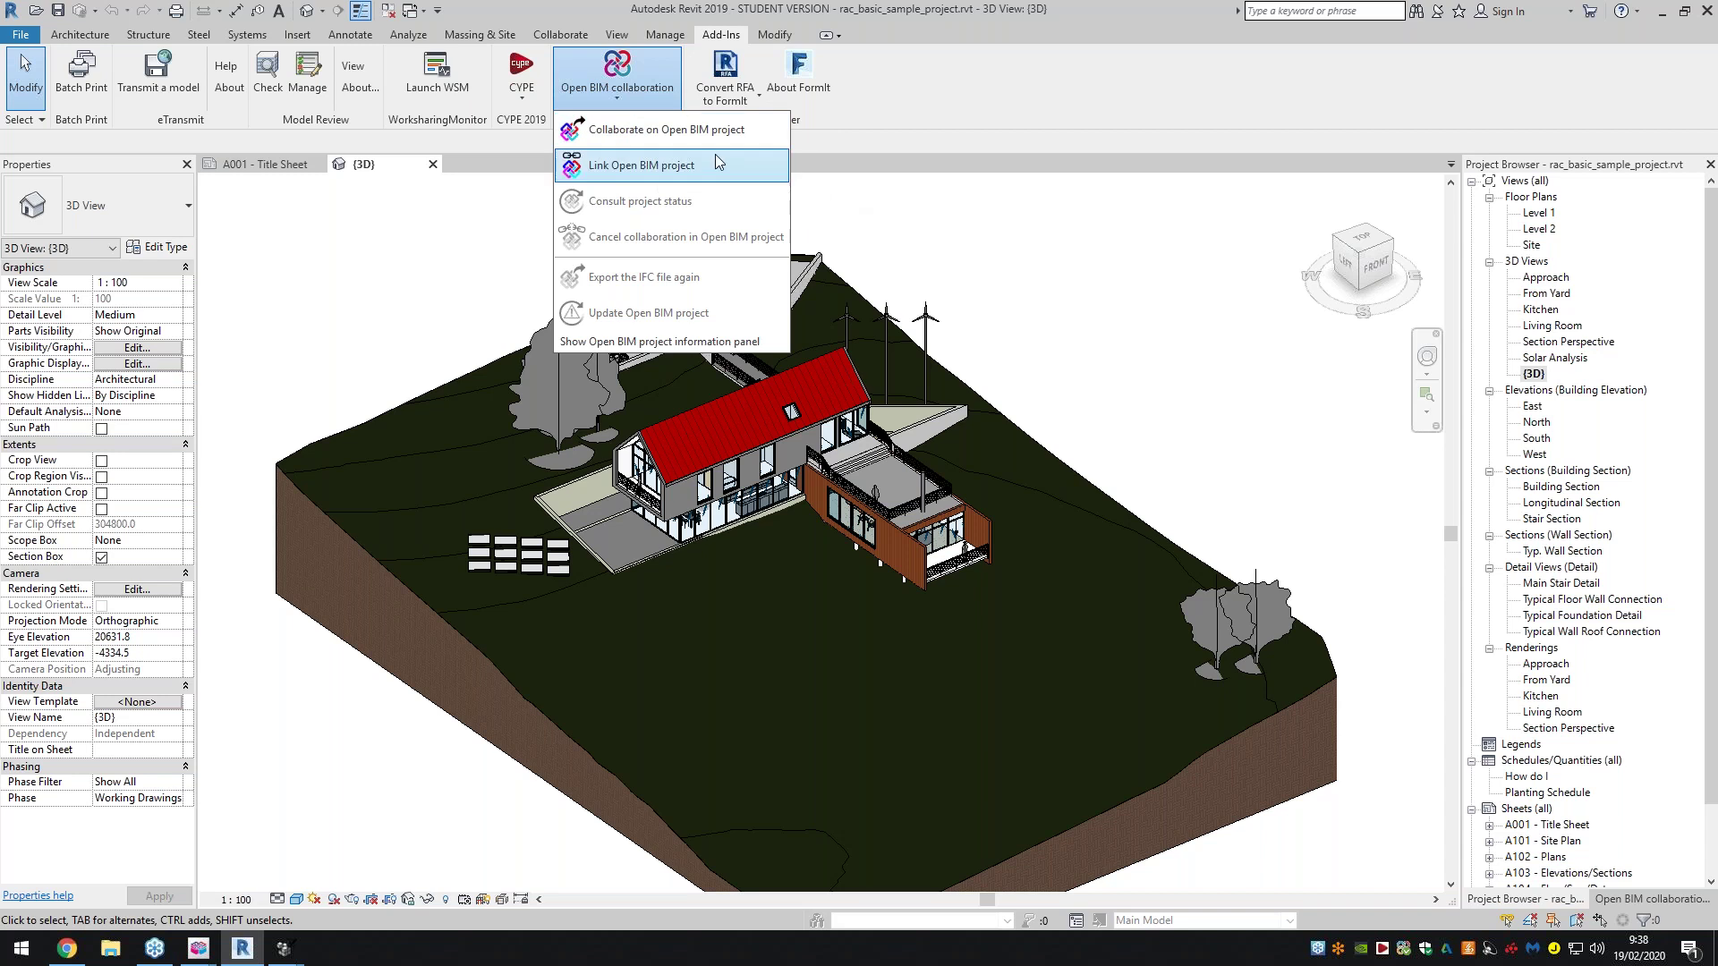
{"action": "left_click", "coordinate": [619, 100]}
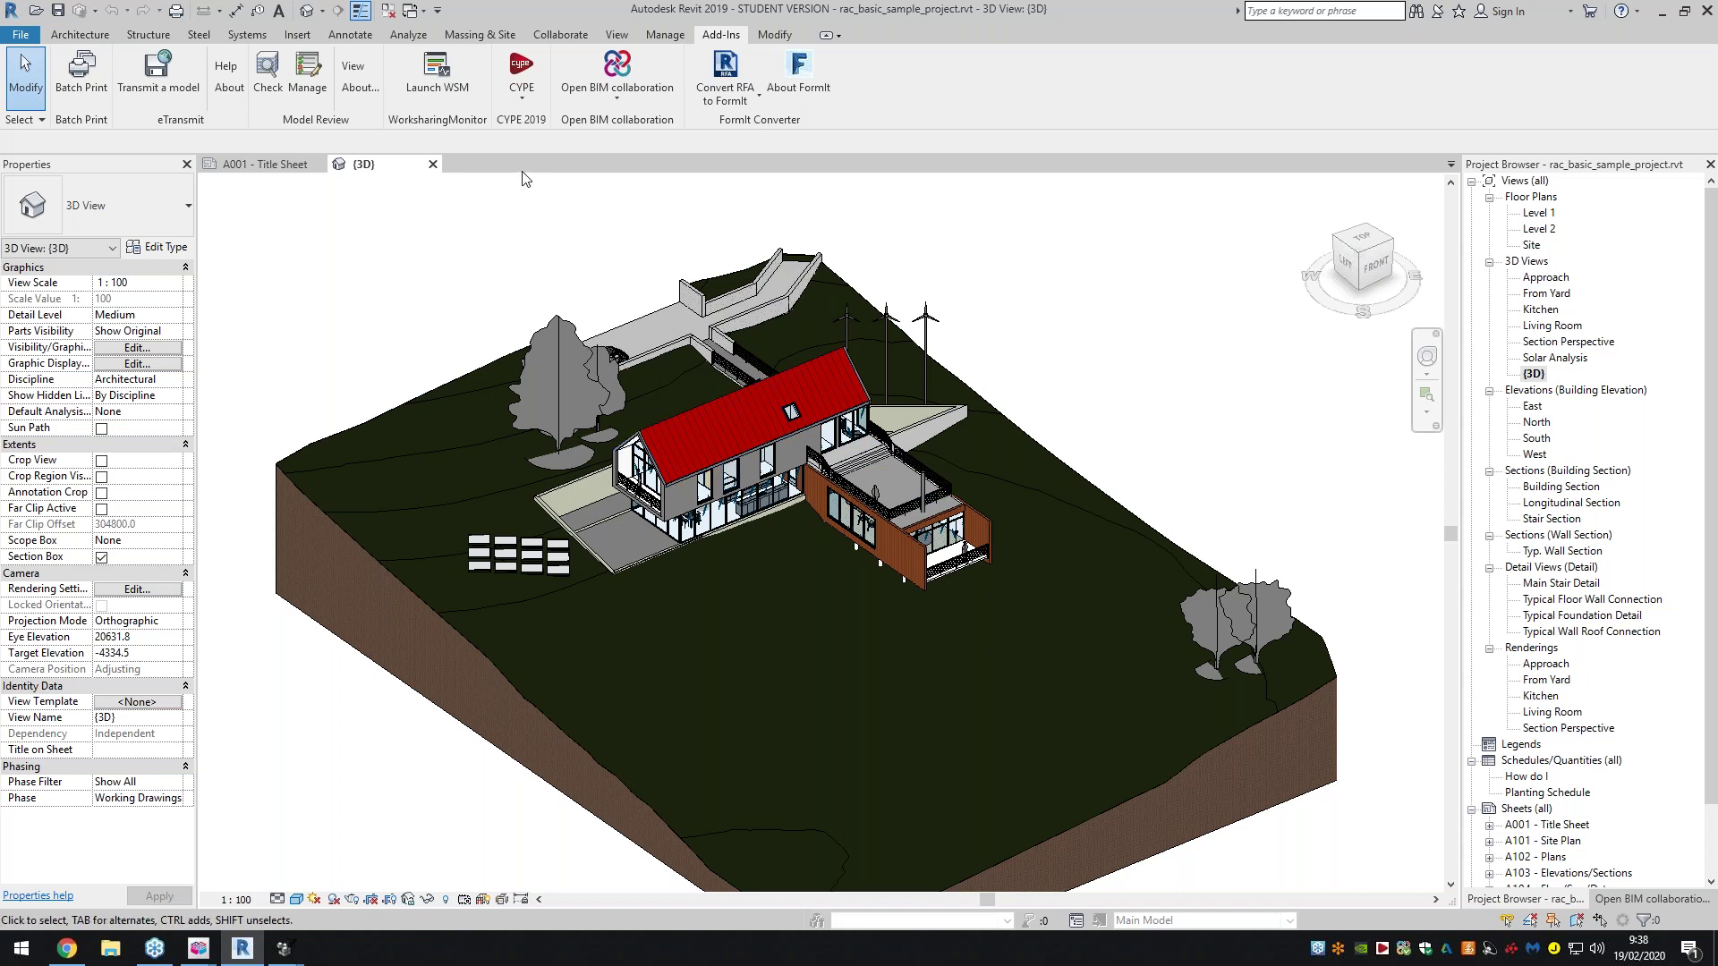
Check the CYPE add-in options, zoom and orbit the house's left side, then return to the Chrome diagram
{"action": "left_click", "coordinate": [533, 105]}
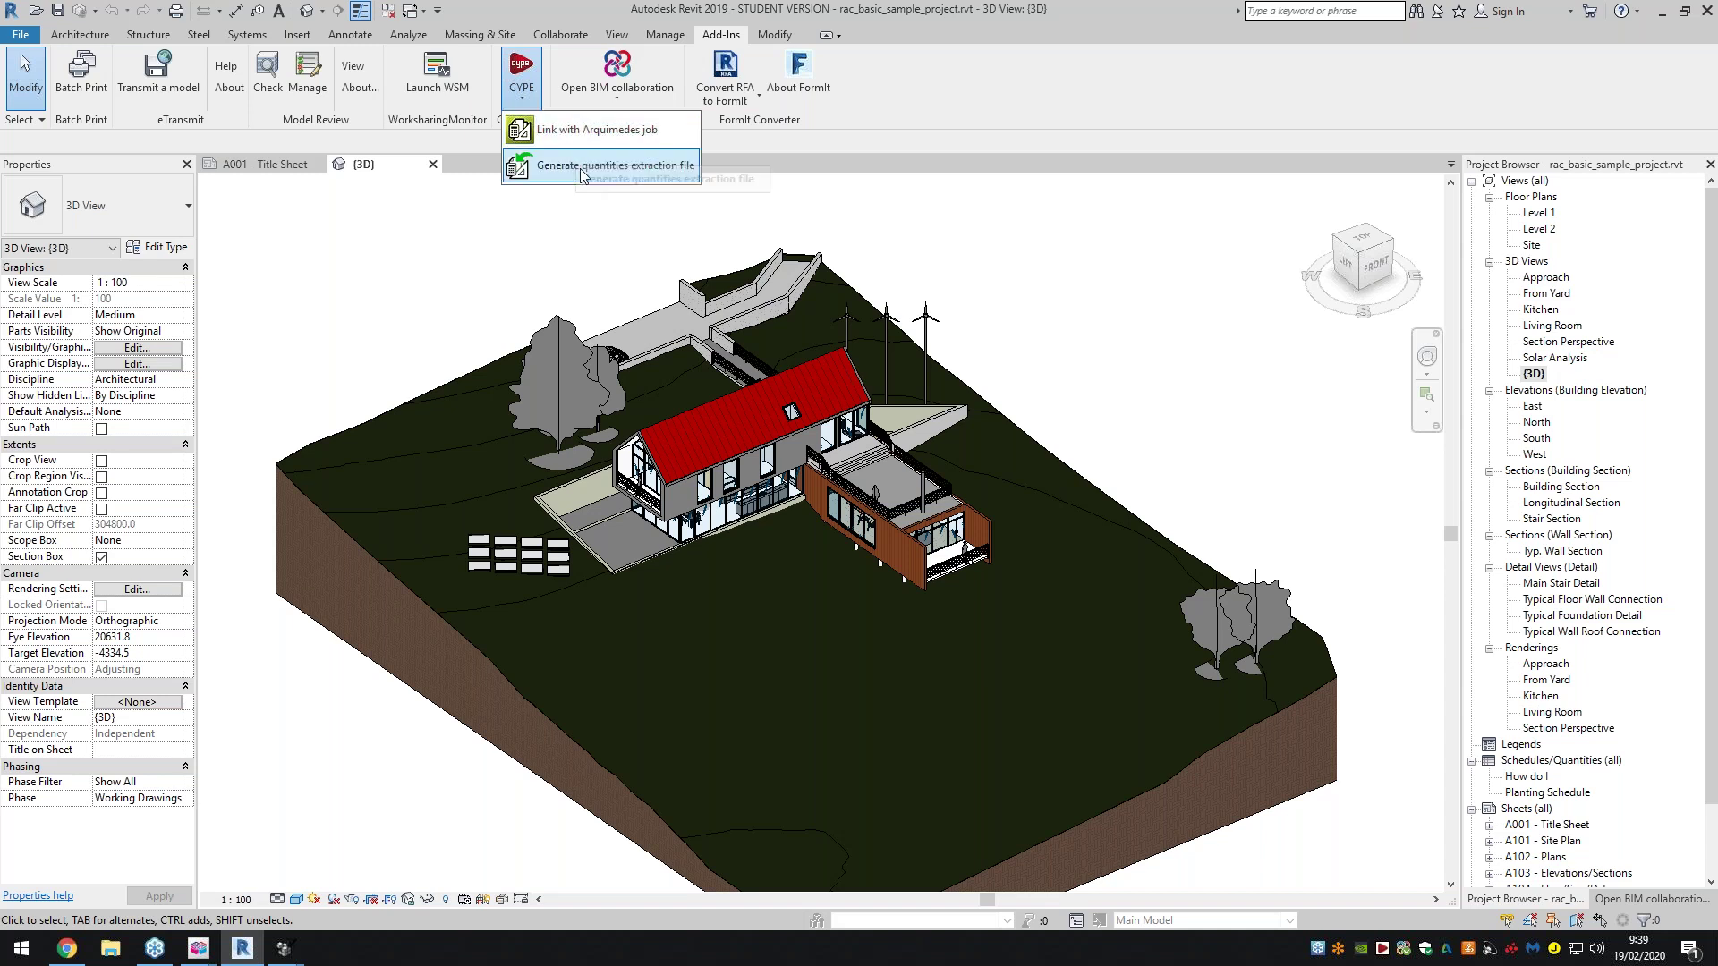
{"action": "left_click", "coordinate": [527, 94]}
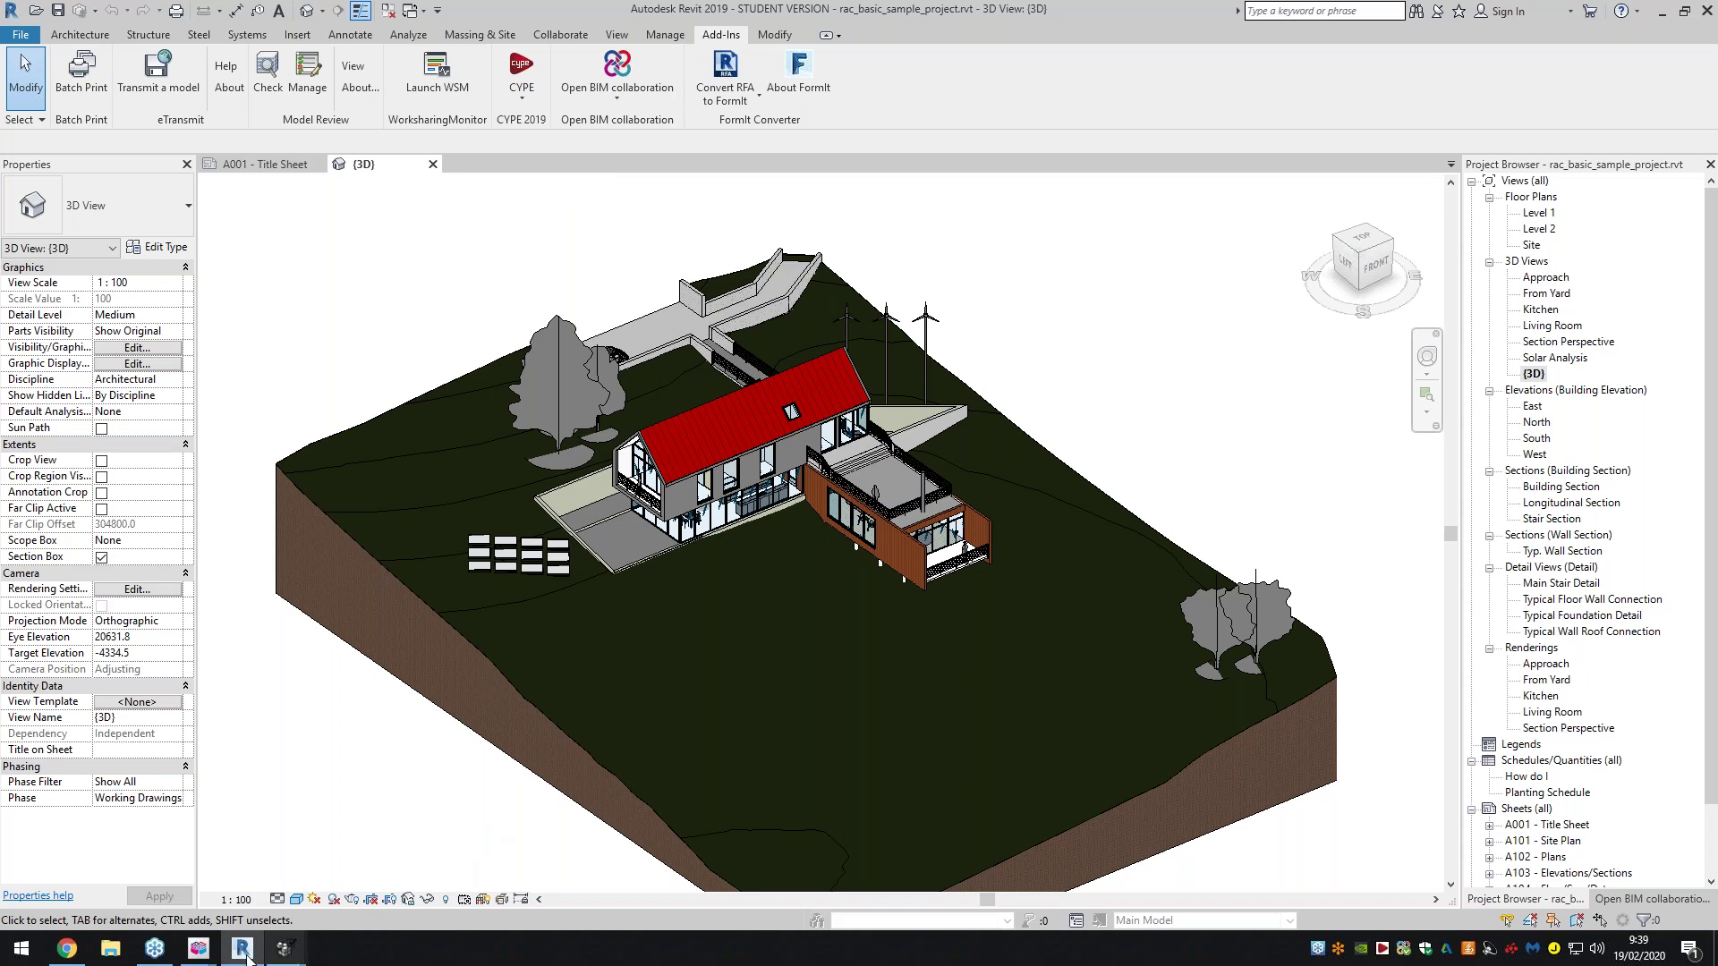
{"action": "mouse_move", "coordinate": [284, 950]}
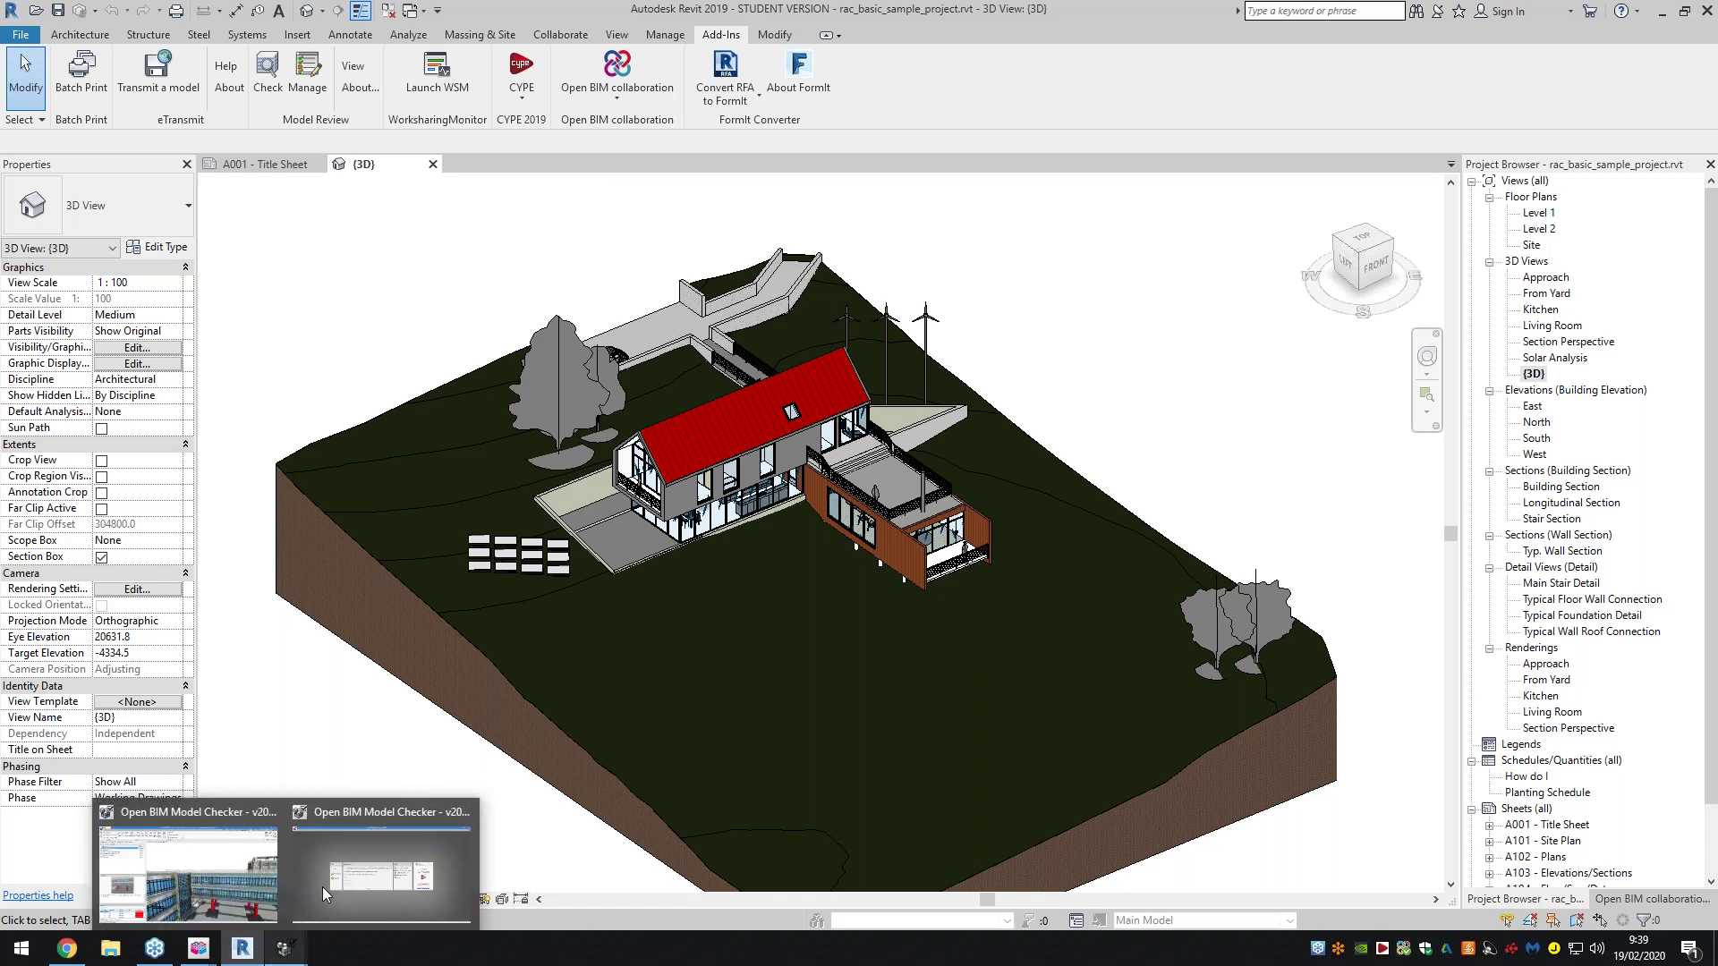
{"action": "scroll", "coordinate": [680, 502], "scroll_direction": "up", "scroll_amount": 5}
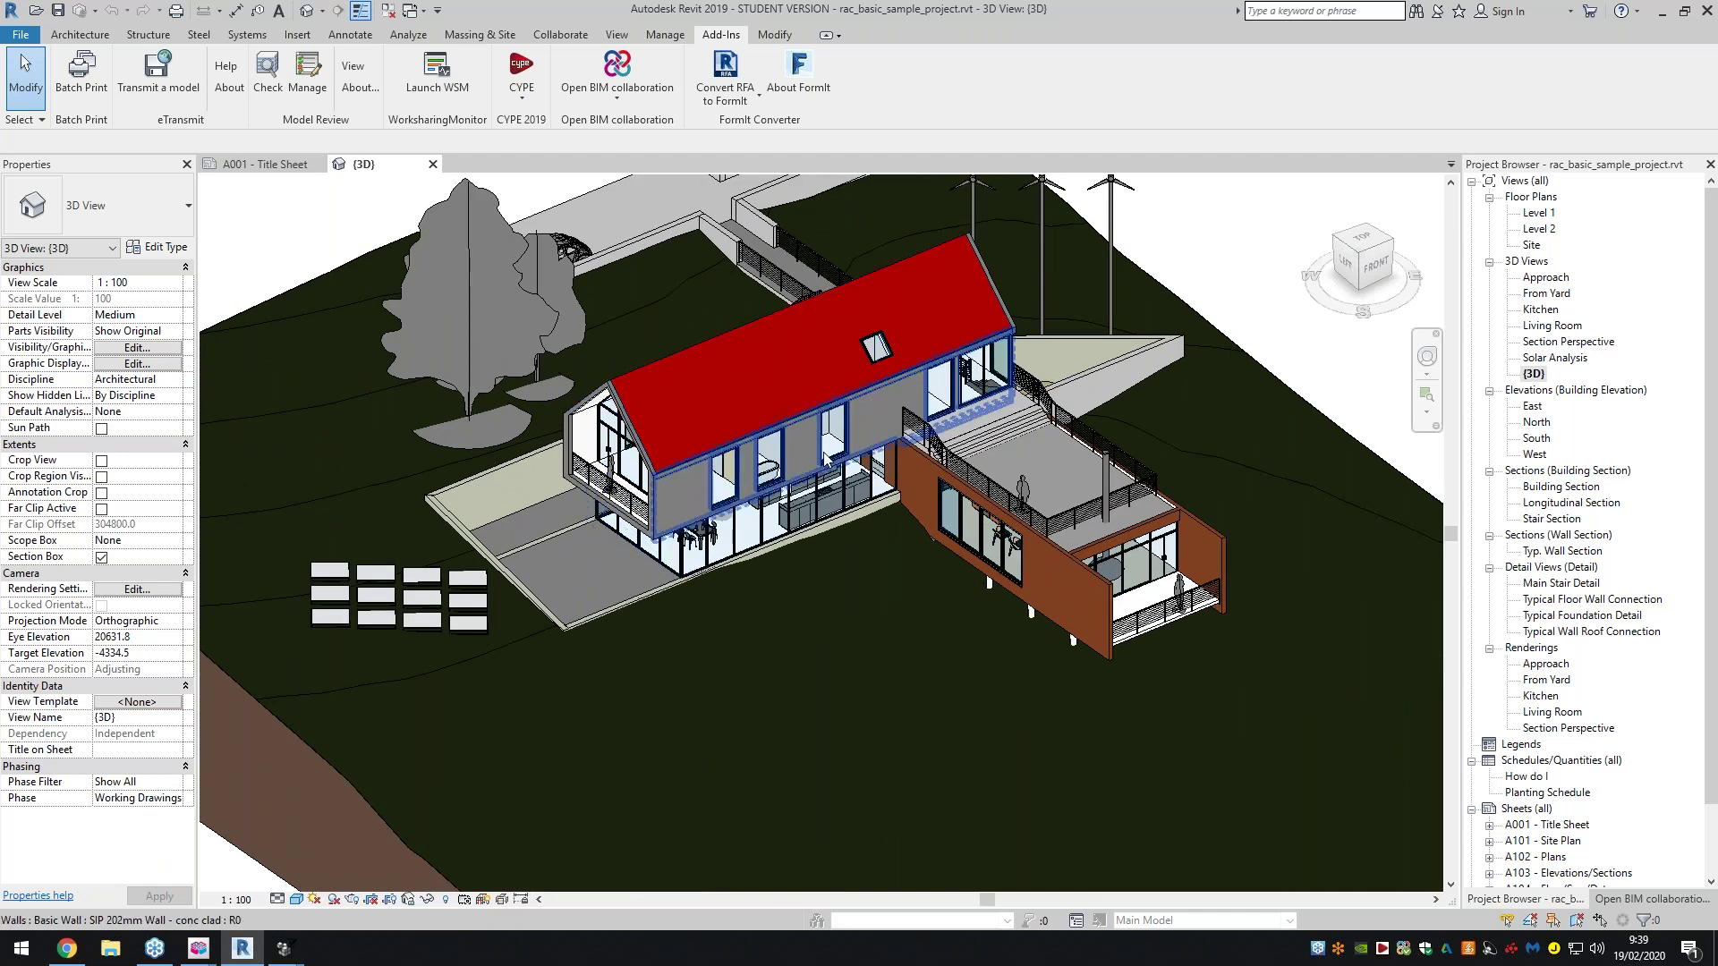
{"action": "mouse_move", "coordinate": [1369, 262]}
{"action": "left_mouse_down"}
{"action": "mouse_move", "coordinate": [1371, 280]}
{"action": "mouse_move", "coordinate": [1392, 261]}
{"action": "mouse_move", "coordinate": [1375, 258]}
{"action": "left_mouse_up"}
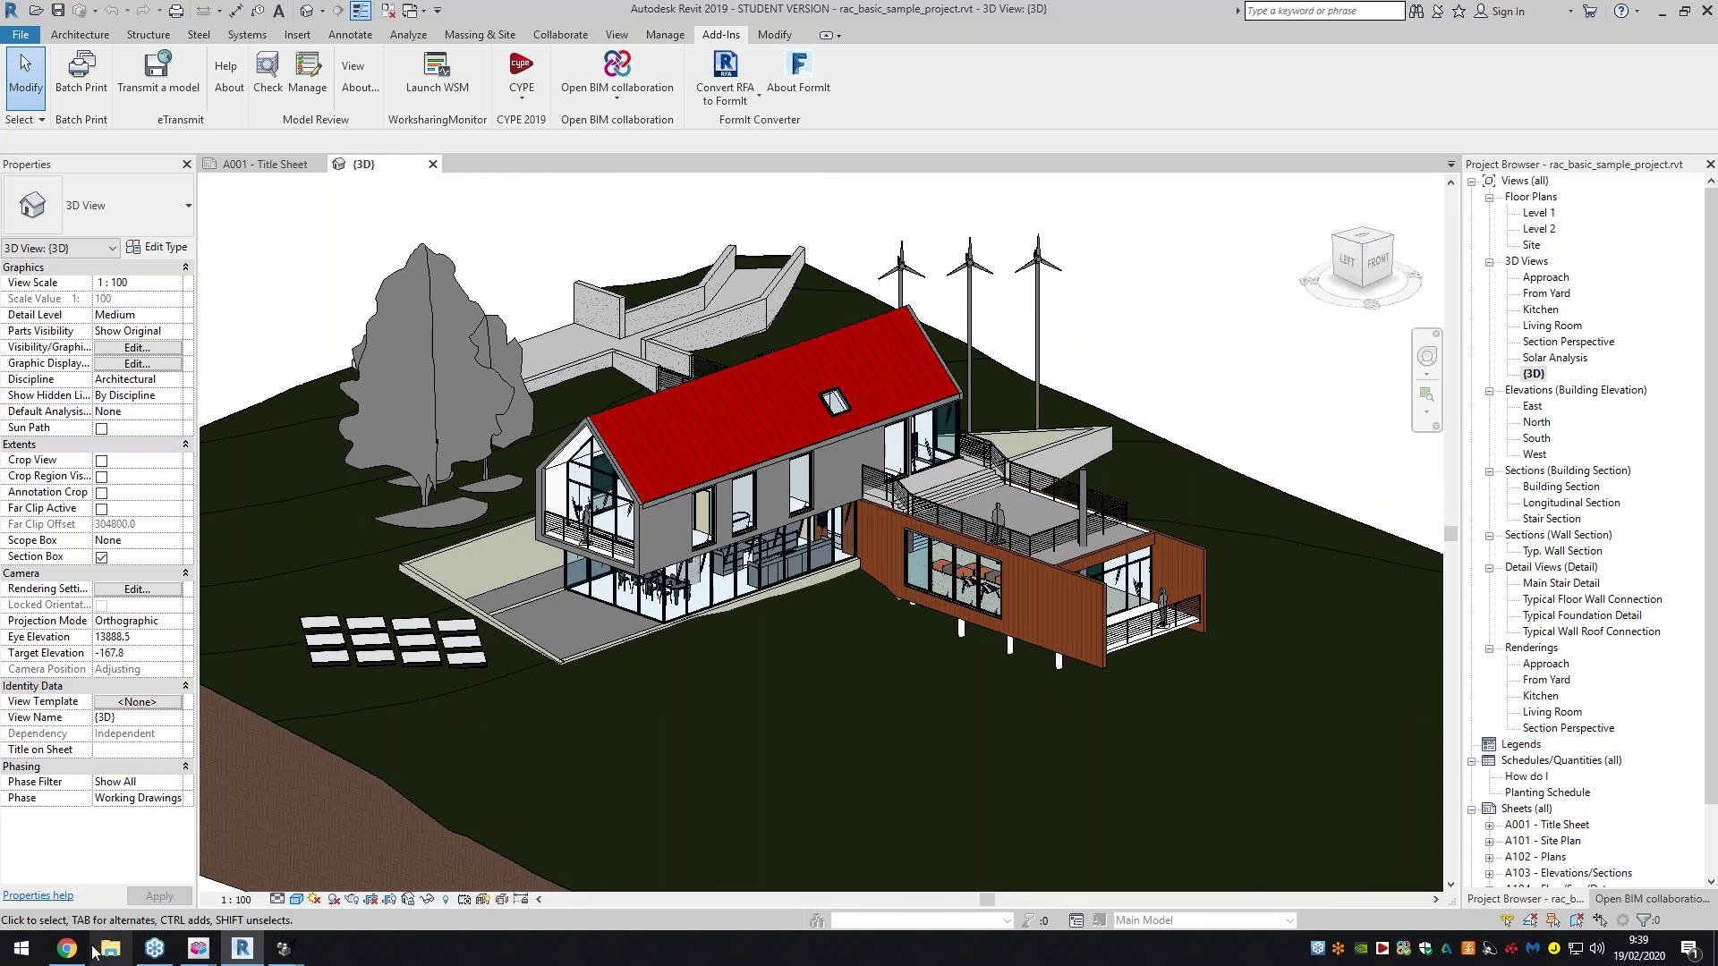
{"action": "left_click", "coordinate": [106, 863]}
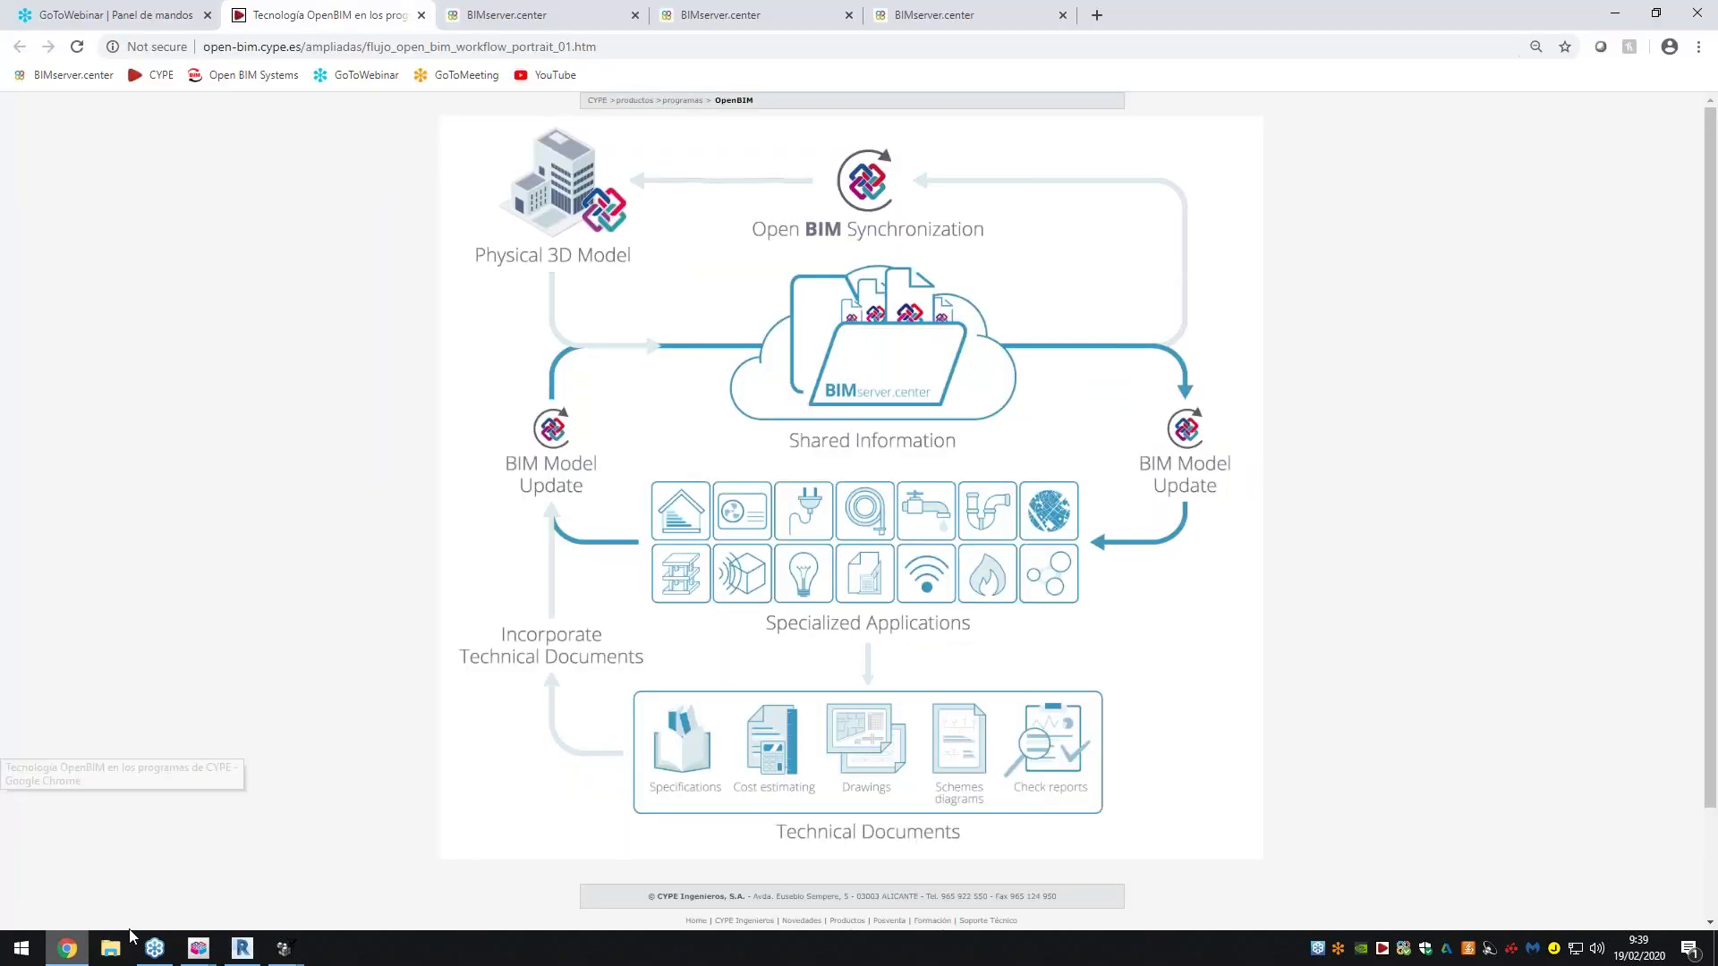
Open ExampleExport from Projects and zoom and orbit its house model in the dashboard viewer
{"action": "left_click", "coordinate": [508, 14]}
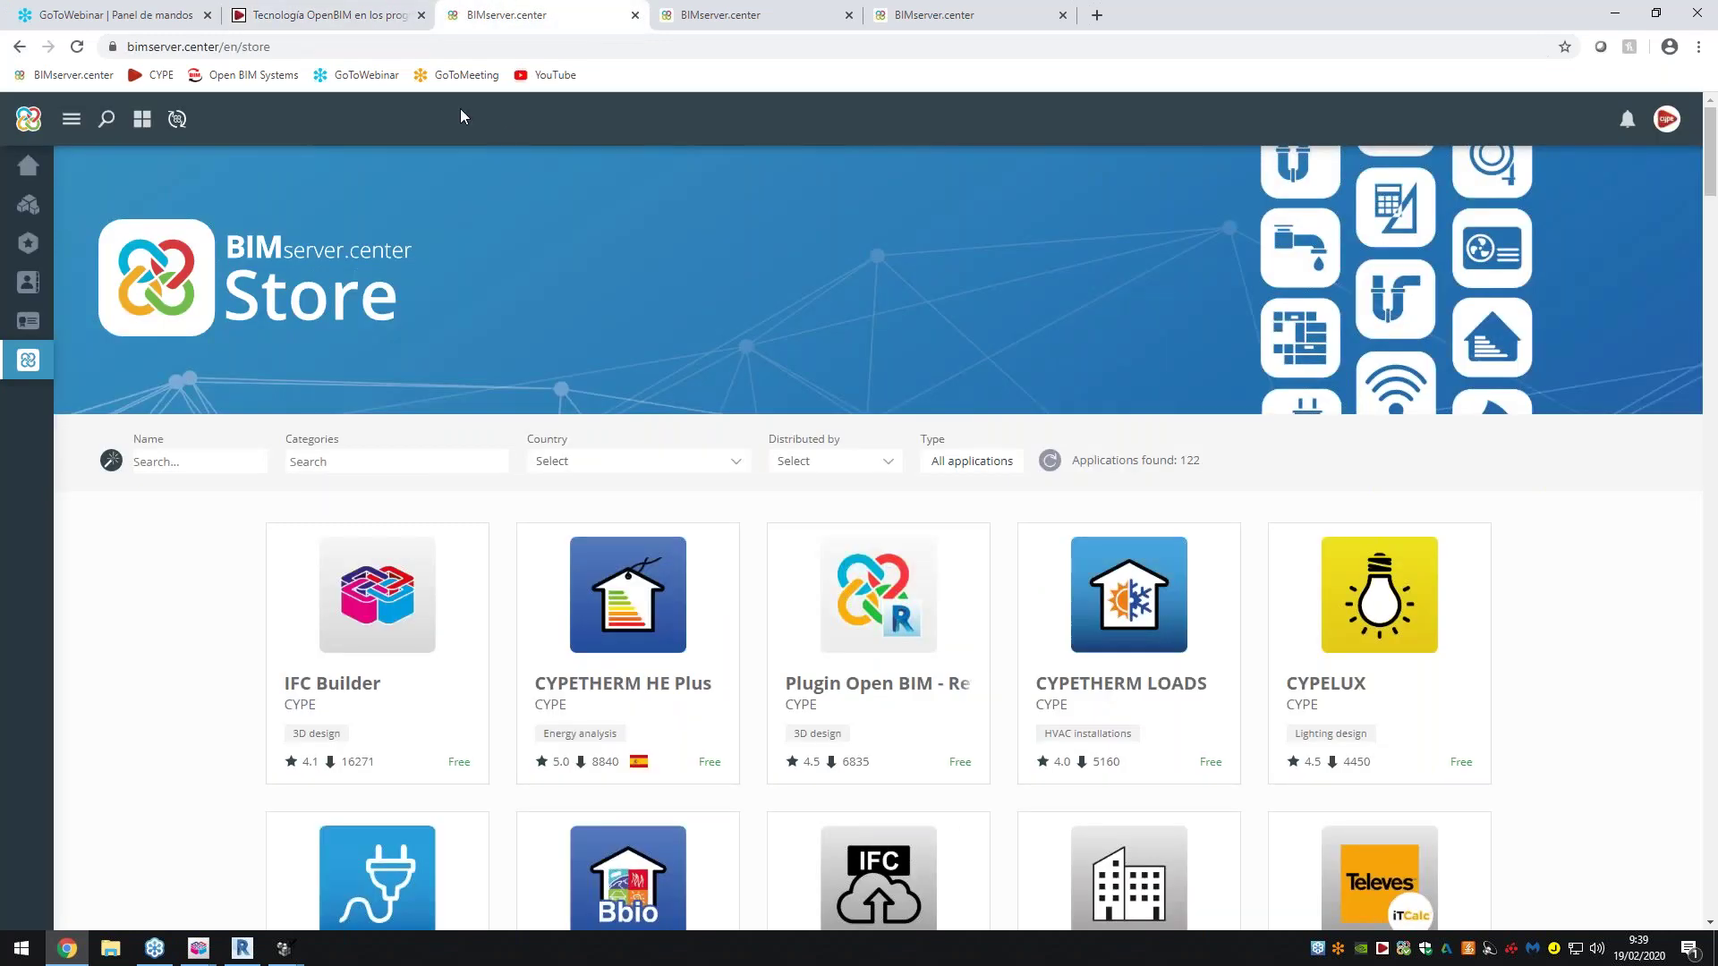
{"action": "left_click", "coordinate": [28, 204]}
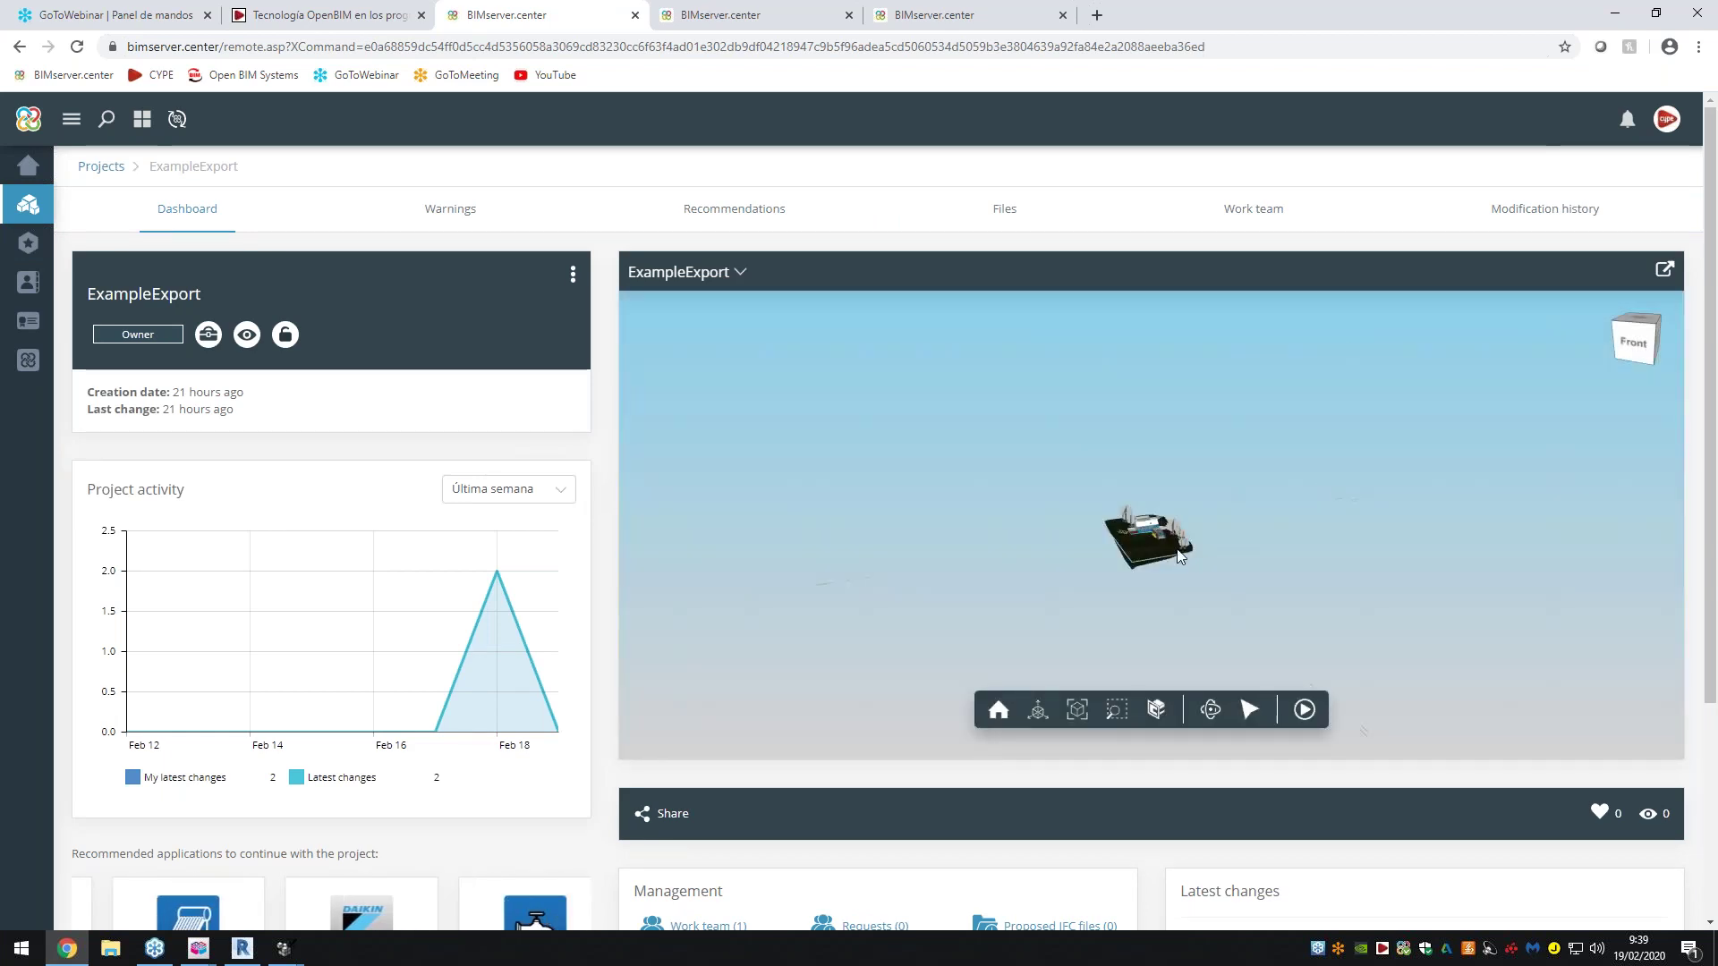
{"action": "scroll", "coordinate": [1129, 501], "scroll_direction": "up", "scroll_amount": 8}
{"action": "mouse_move", "coordinate": [1117, 539]}
{"action": "left_mouse_down"}
{"action": "mouse_move", "coordinate": [1345, 552]}
{"action": "mouse_move", "coordinate": [1324, 538]}
{"action": "left_mouse_up"}
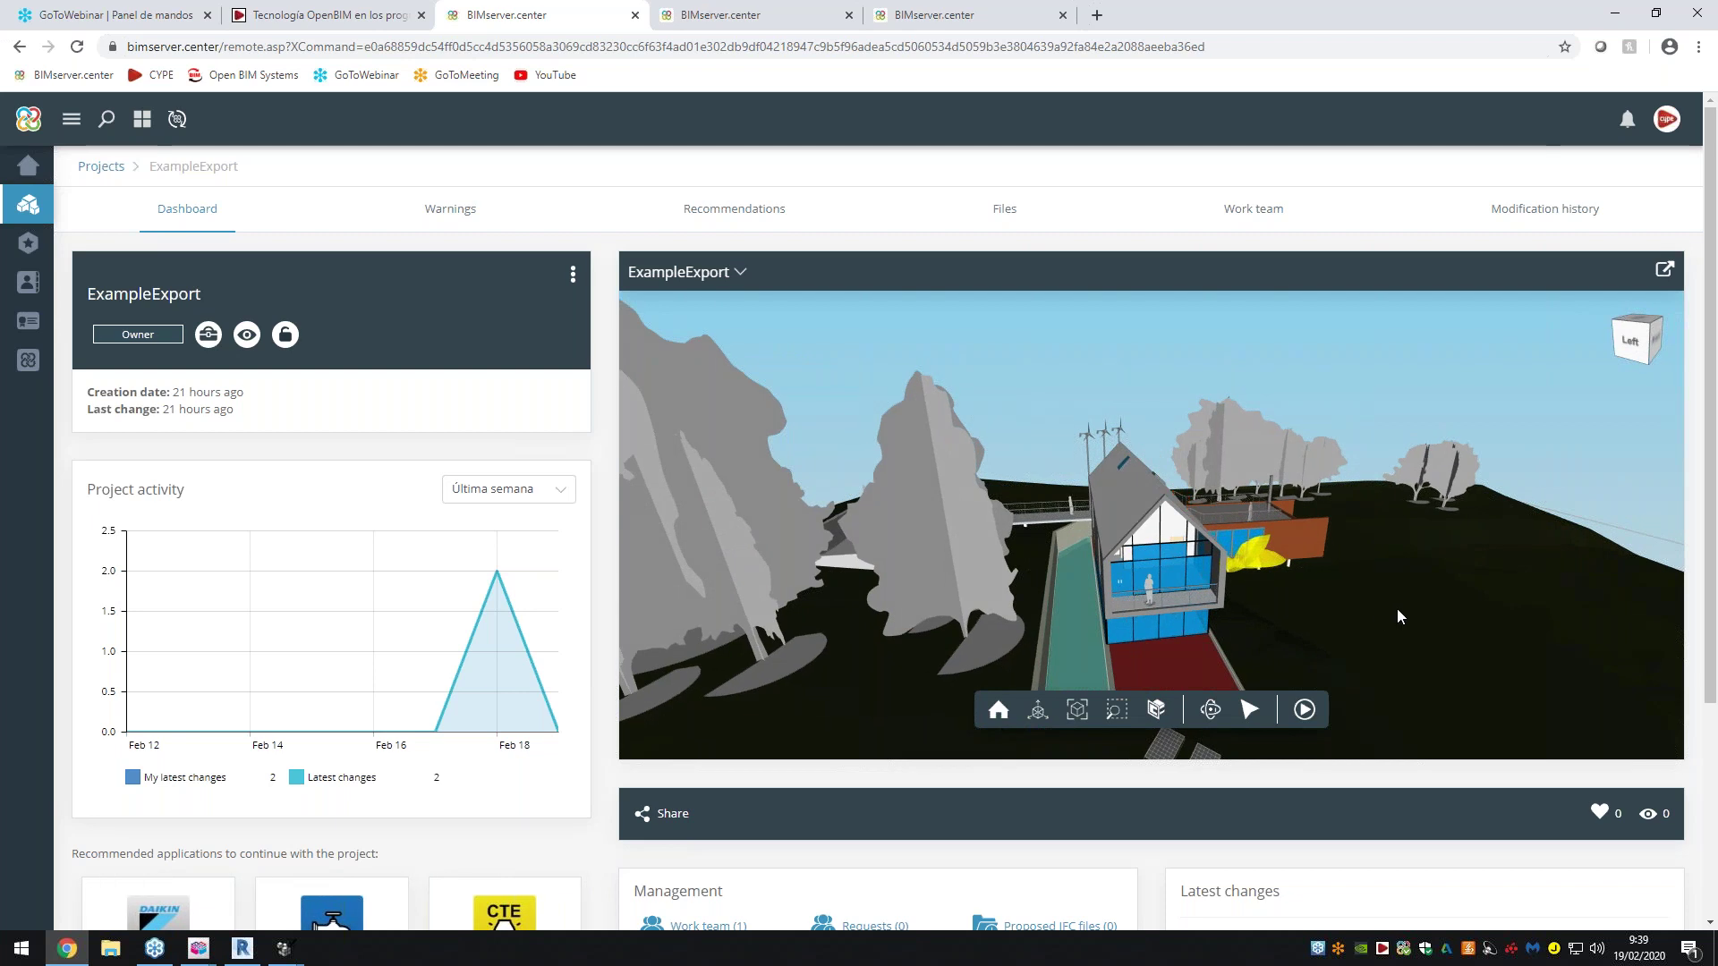
{"action": "mouse_move", "coordinate": [1339, 612]}
{"action": "left_mouse_down"}
{"action": "mouse_move", "coordinate": [1209, 633]}
{"action": "mouse_move", "coordinate": [1239, 584]}
{"action": "mouse_move", "coordinate": [1304, 561]}
{"action": "mouse_move", "coordinate": [1376, 633]}
{"action": "left_mouse_up"}
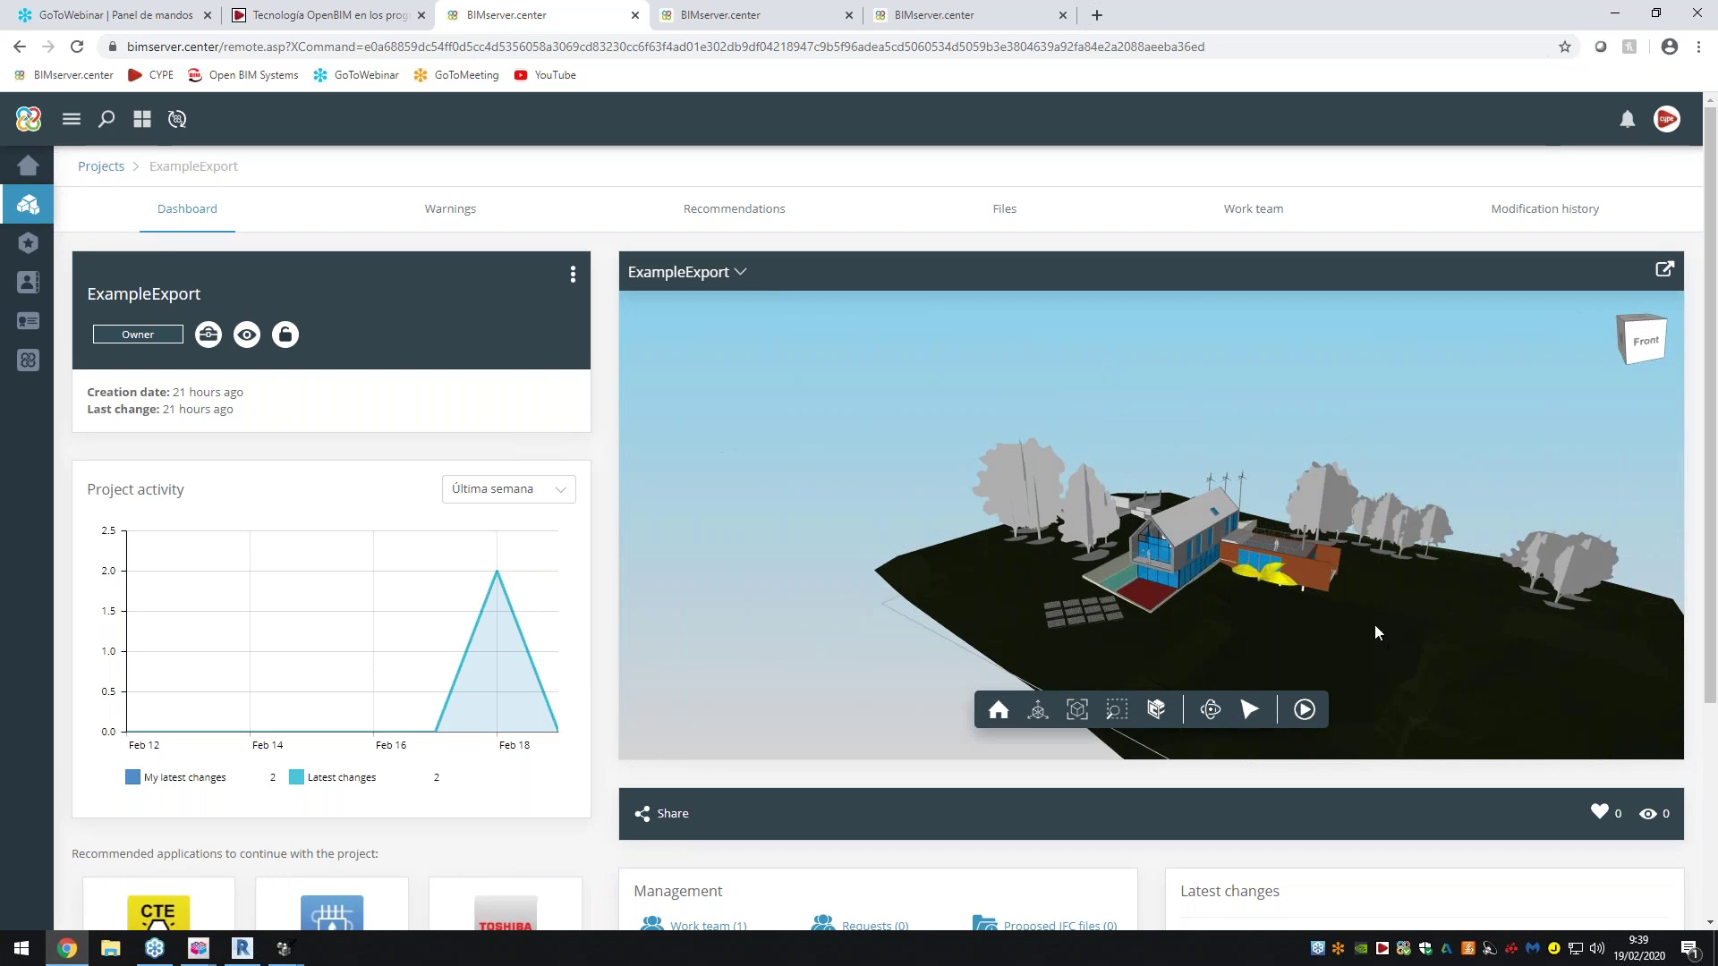
{"action": "scroll", "coordinate": [562, 703], "scroll_direction": "down", "scroll_amount": 3}
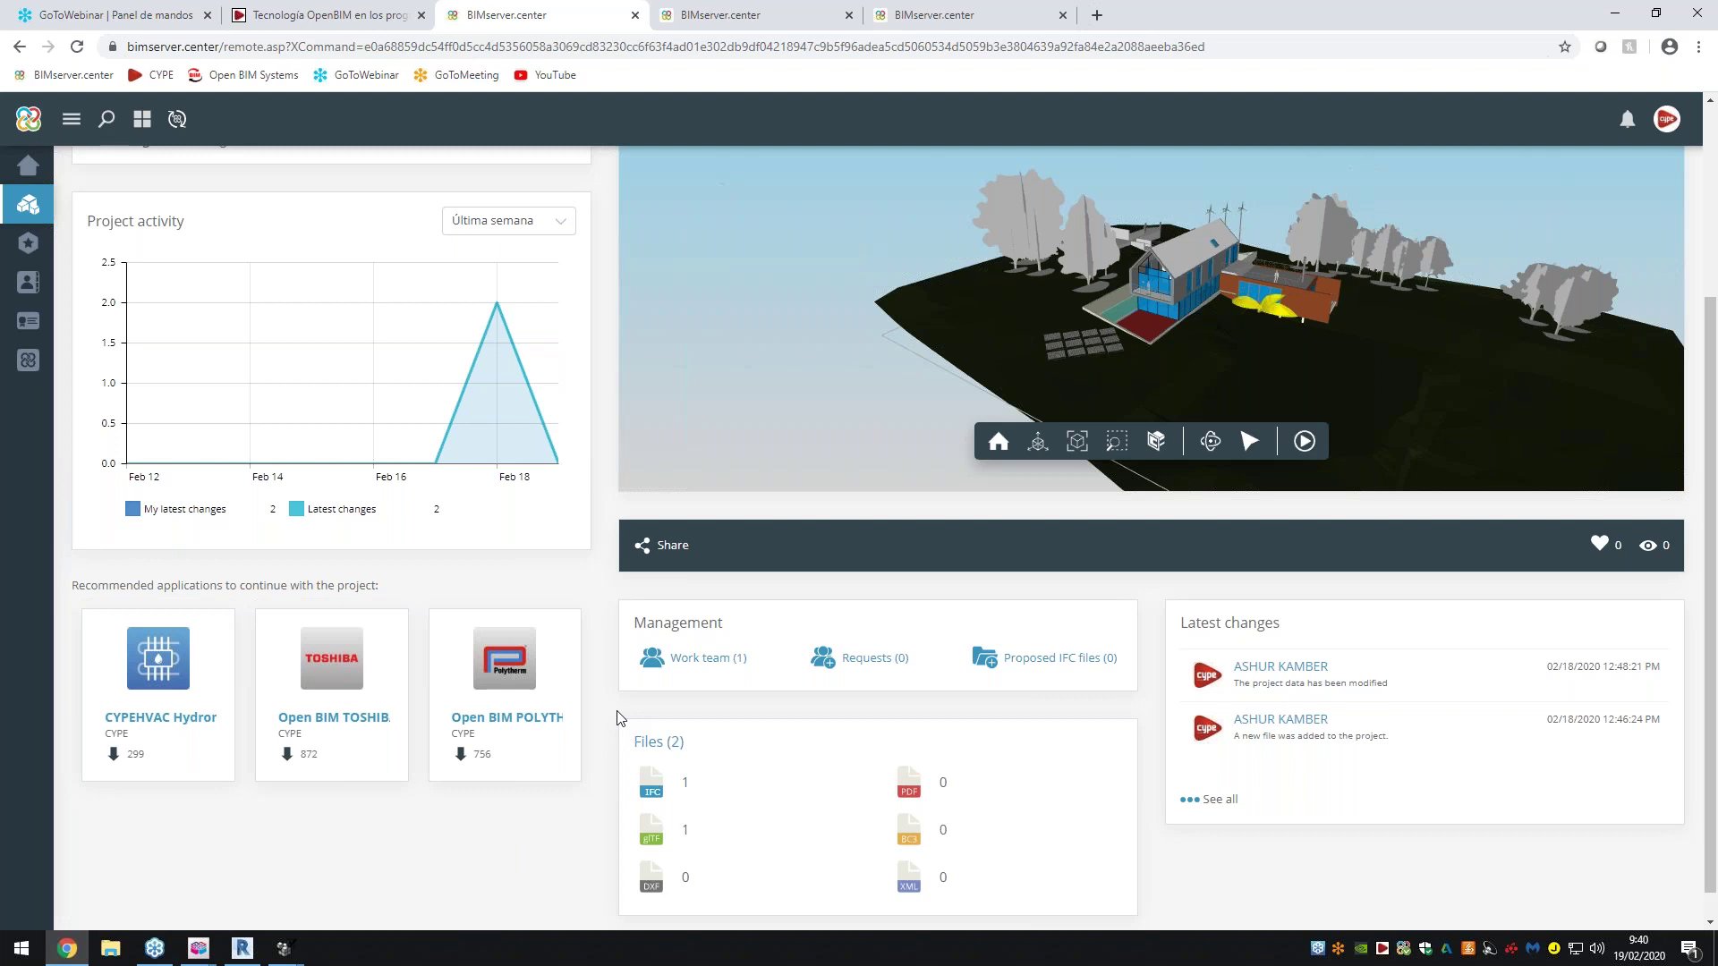
{"action": "scroll", "coordinate": [620, 718], "scroll_direction": "up", "scroll_amount": 3}
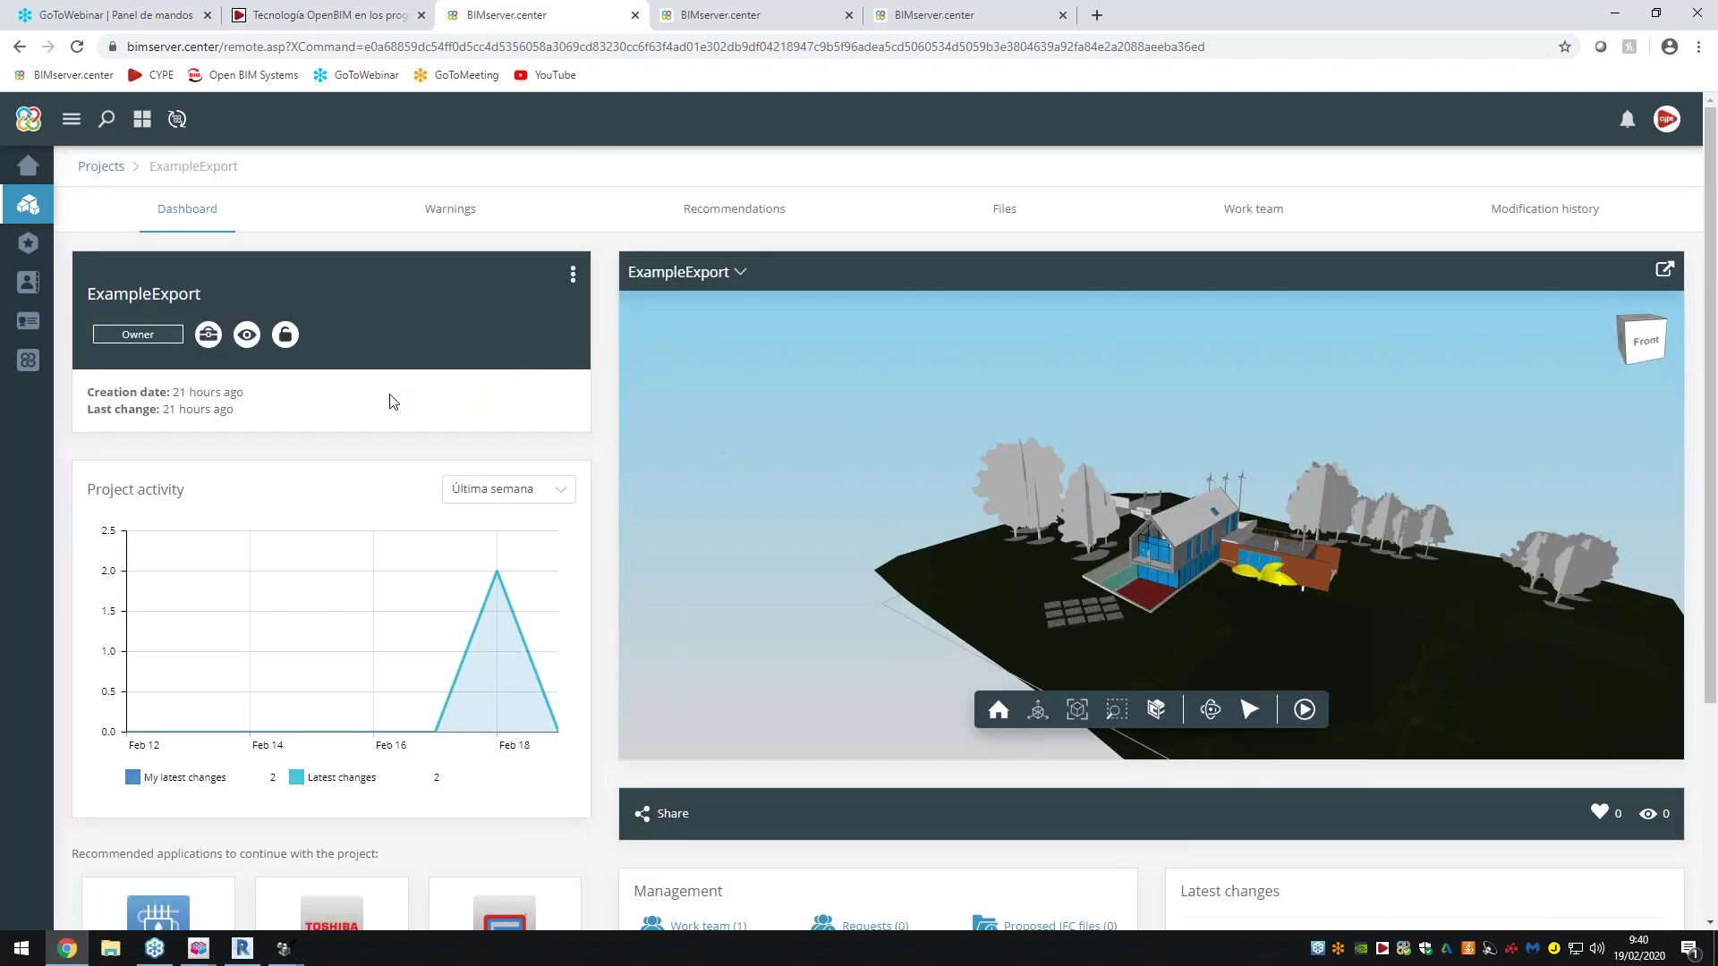
{"action": "scroll", "coordinate": [394, 402], "scroll_direction": "down", "scroll_amount": 3}
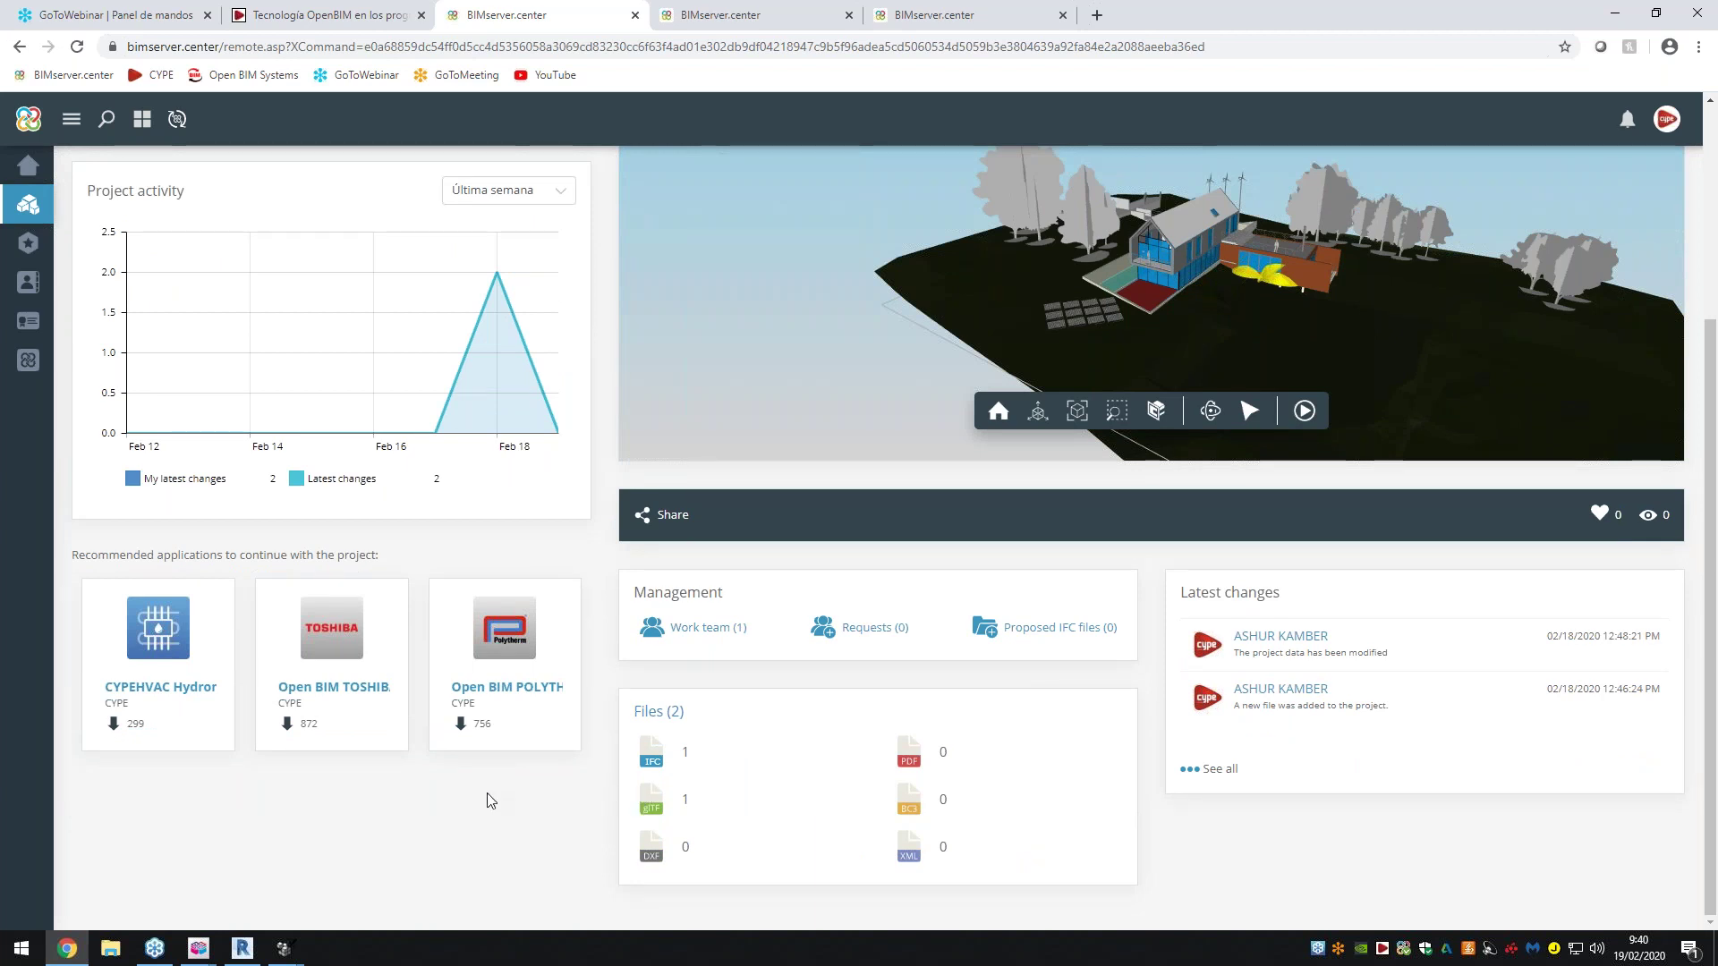
{"action": "scroll", "coordinate": [606, 839], "scroll_direction": "up", "scroll_amount": 3}
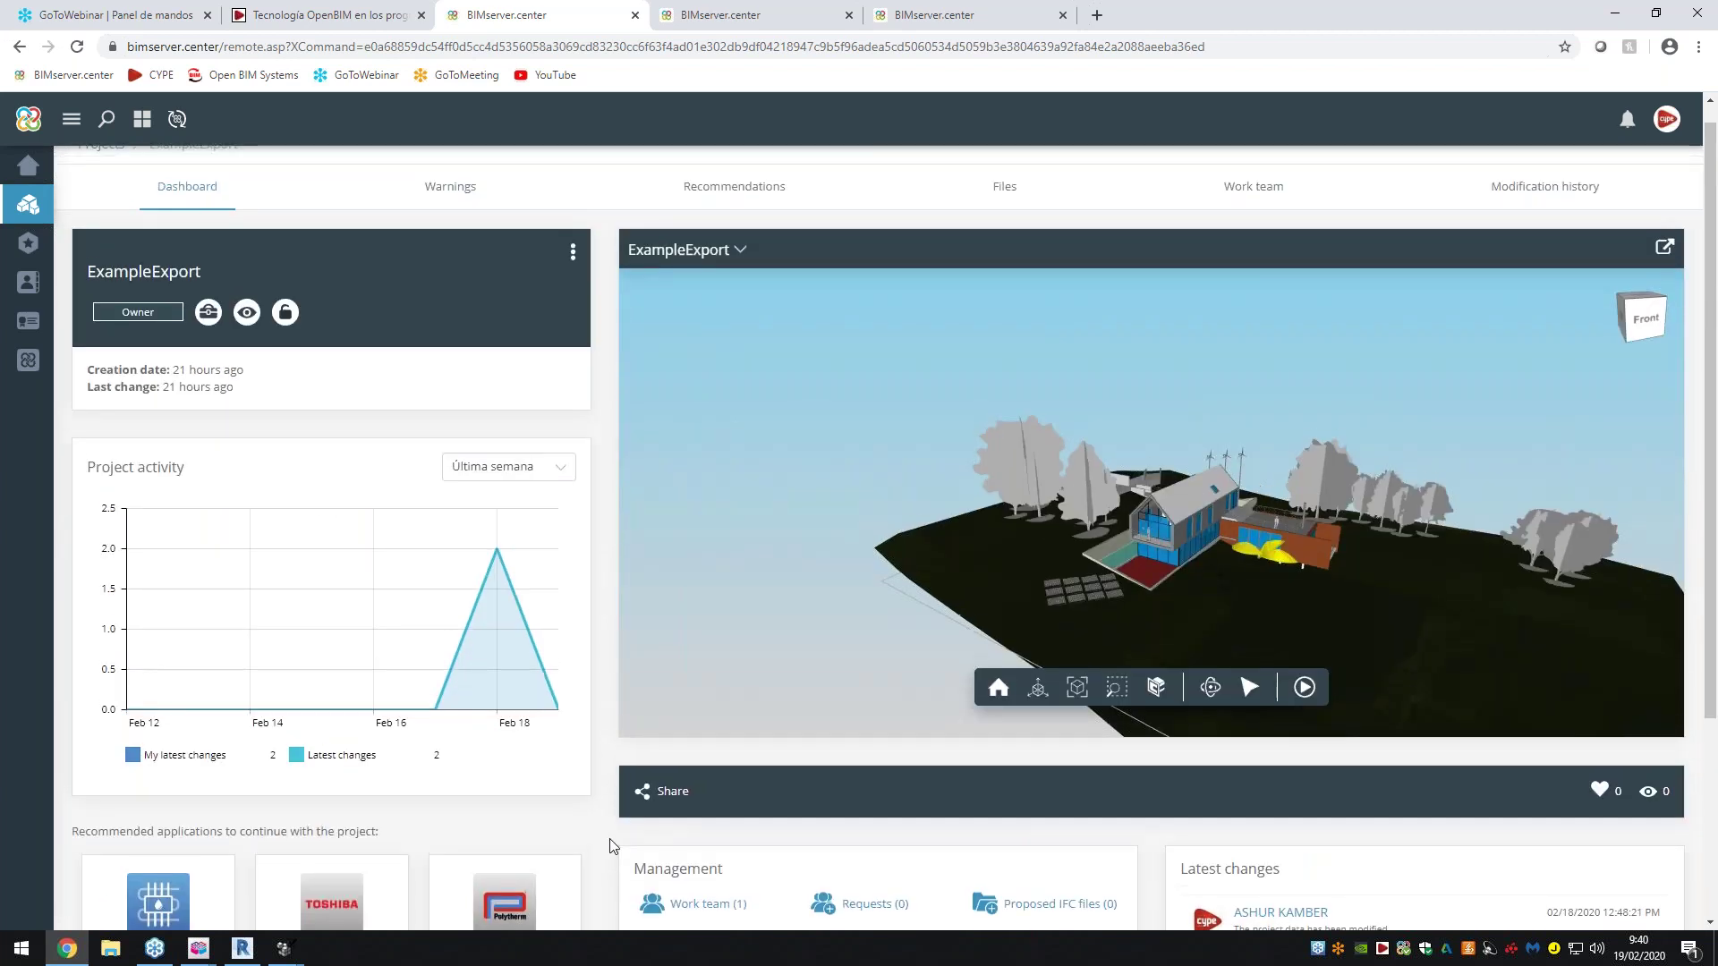
{"action": "scroll", "coordinate": [610, 845], "scroll_direction": "up", "scroll_amount": 1}
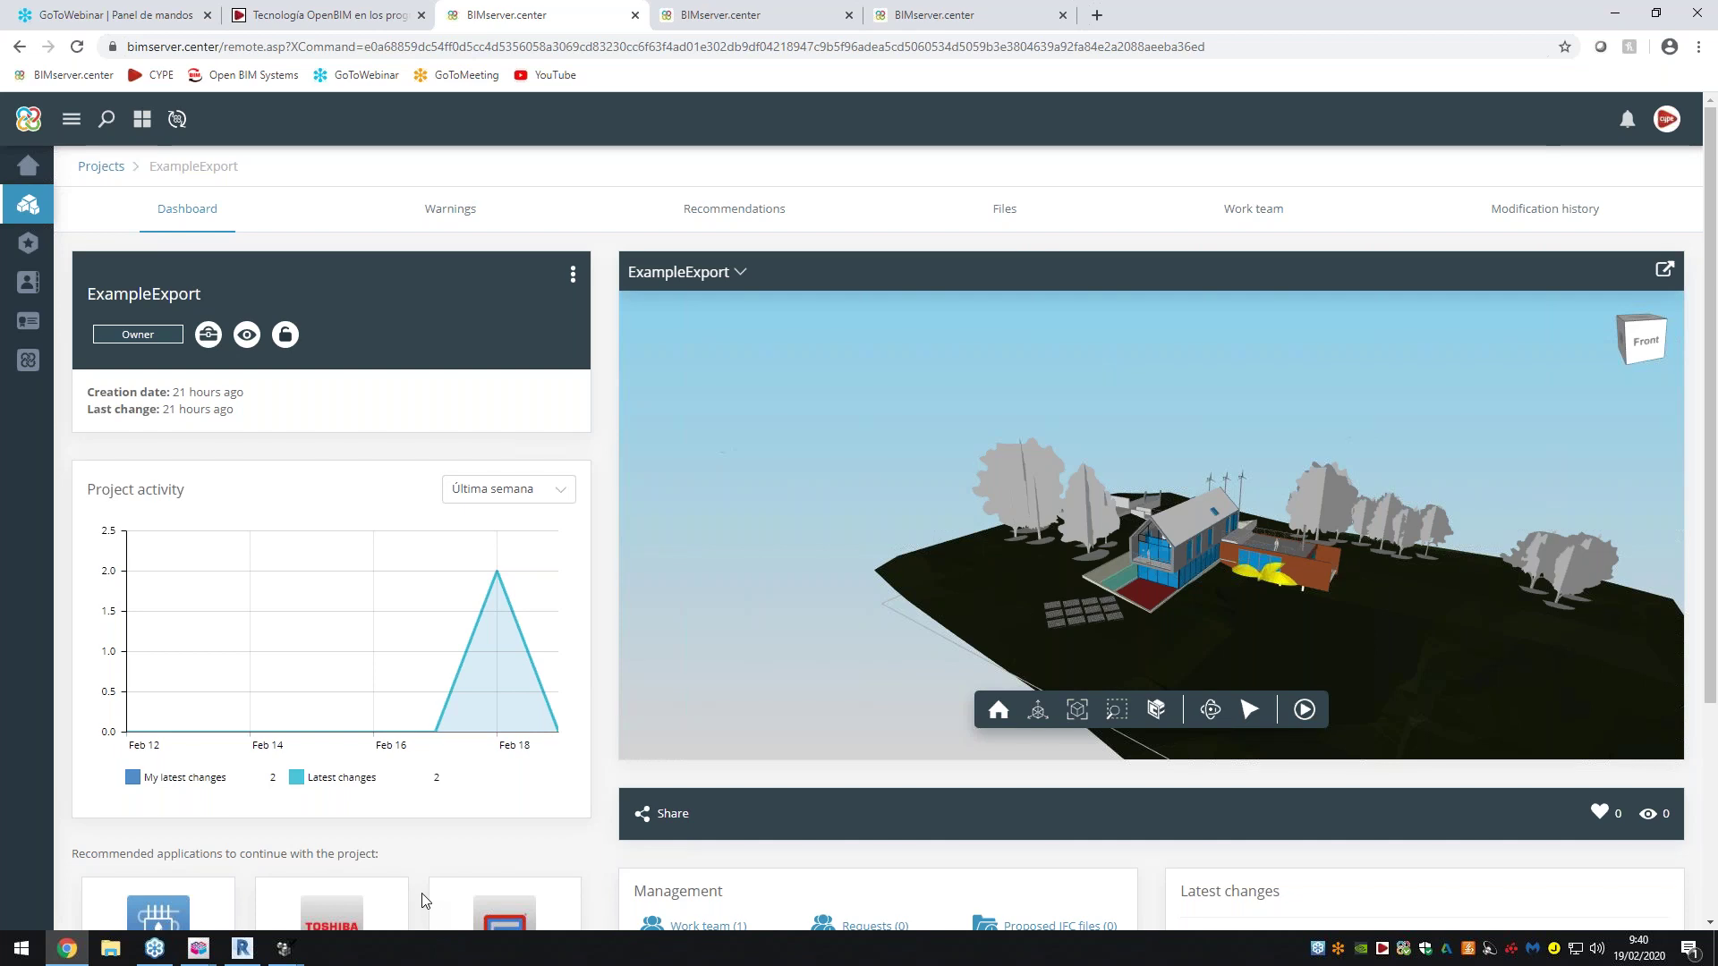
{"action": "mouse_move", "coordinate": [296, 953]}
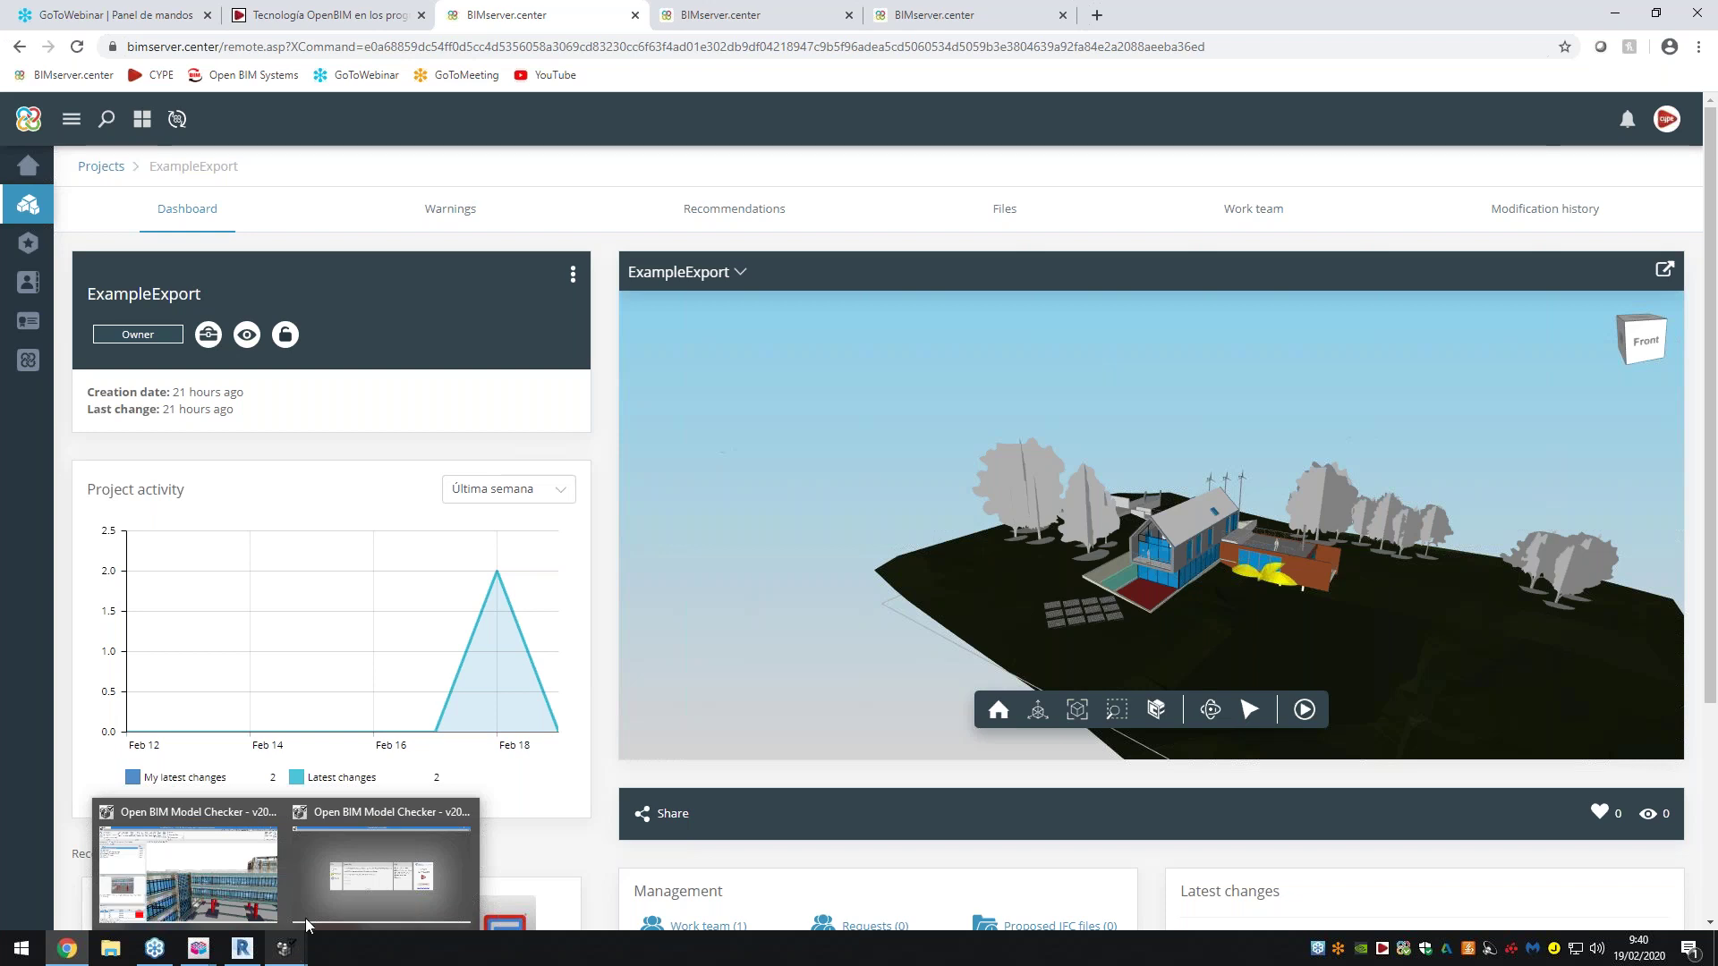
Create a new checking project with file name Example and description 19022020
{"action": "left_click", "coordinate": [385, 873]}
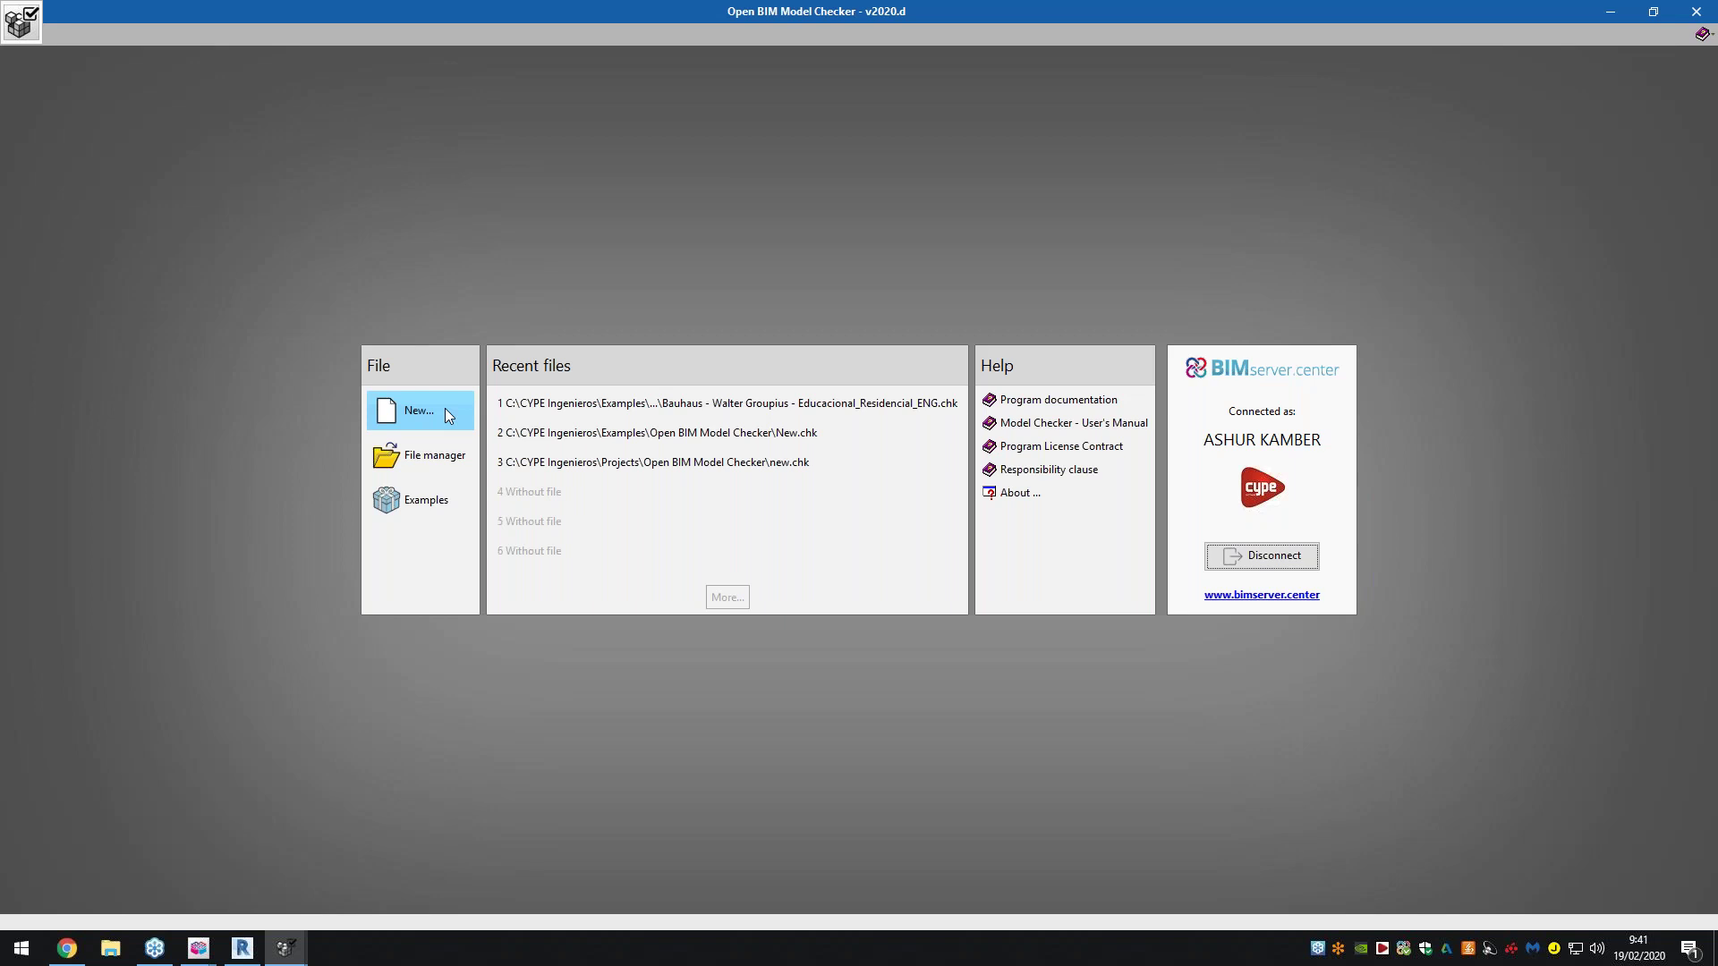
{"action": "left_click", "coordinate": [445, 414]}
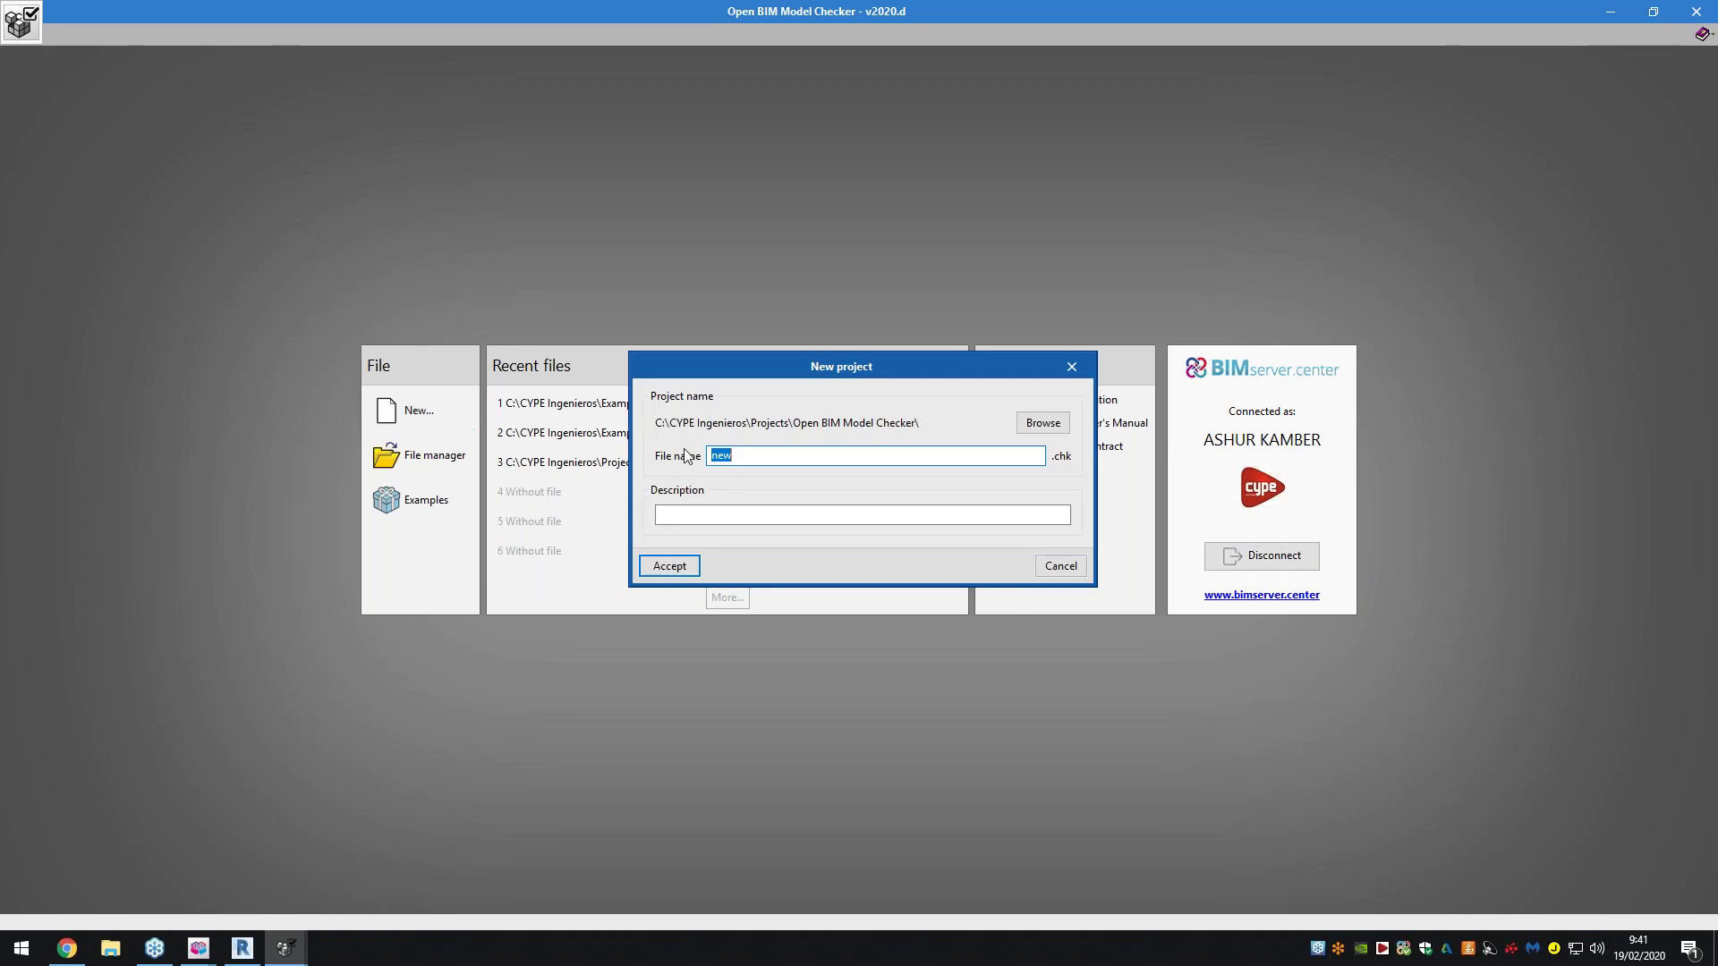
{"action": "left_click_drag", "start_coordinate": [943, 385], "coordinate": [902, 680]}
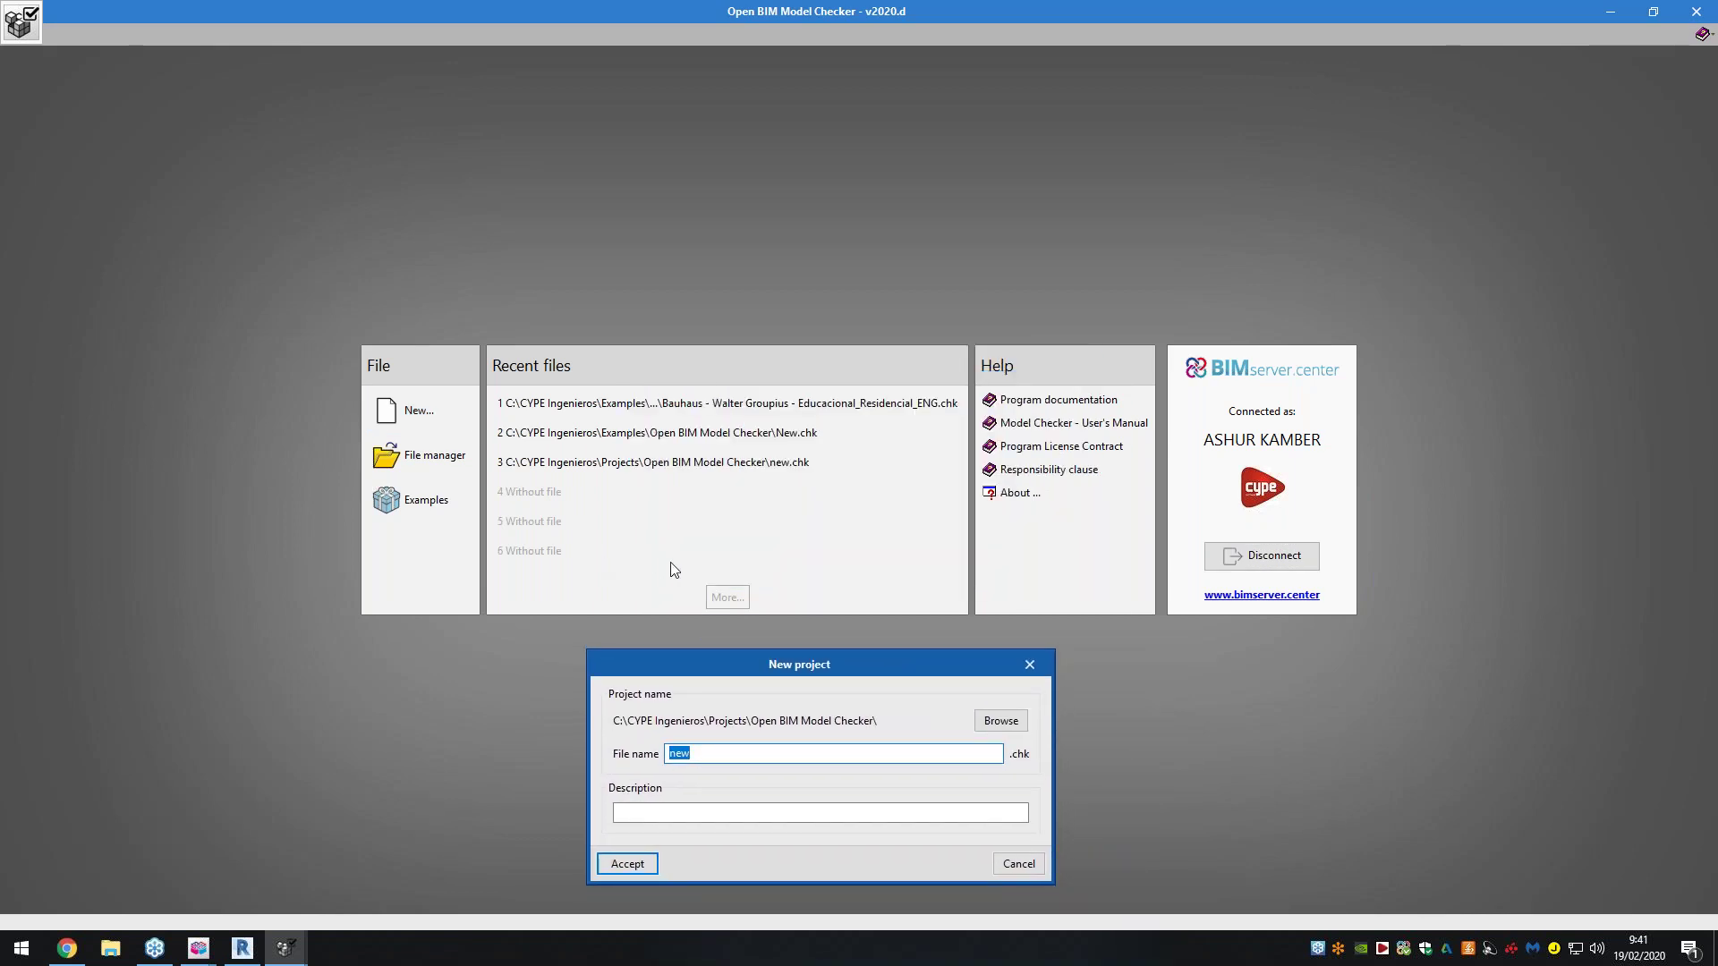
{"action": "left_click_drag", "start_coordinate": [753, 673], "coordinate": [677, 486]}
{"action": "type", "text": "Example"}
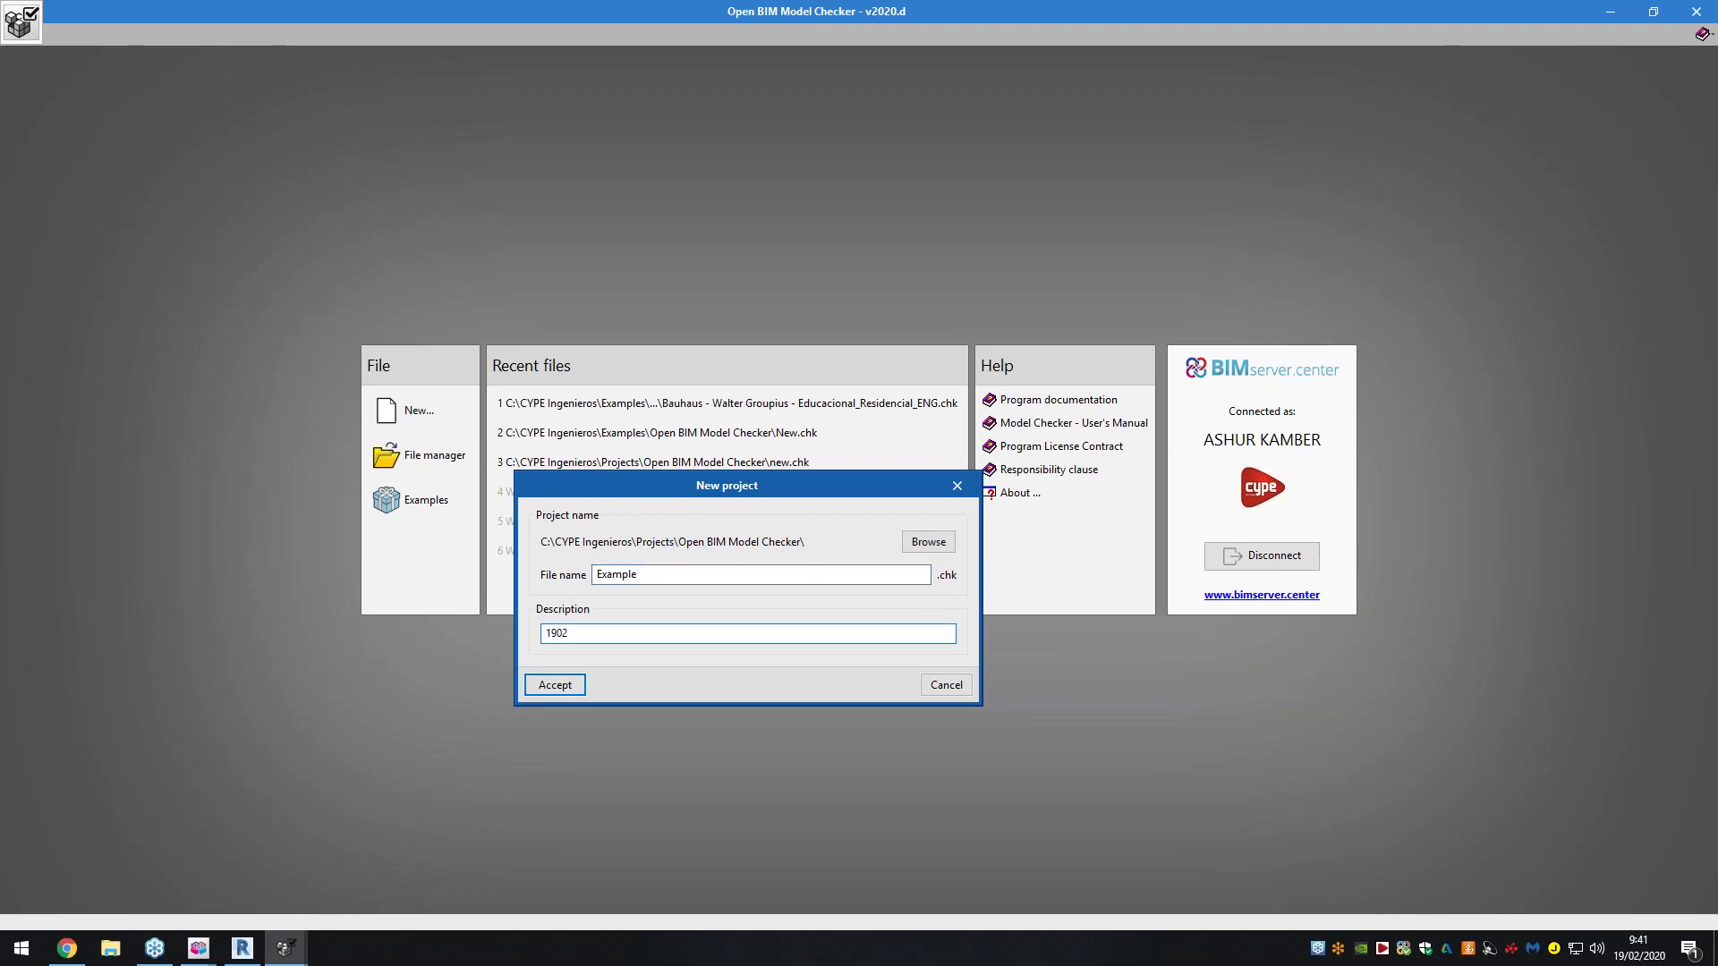
{"action": "left_click", "coordinate": [580, 690]}
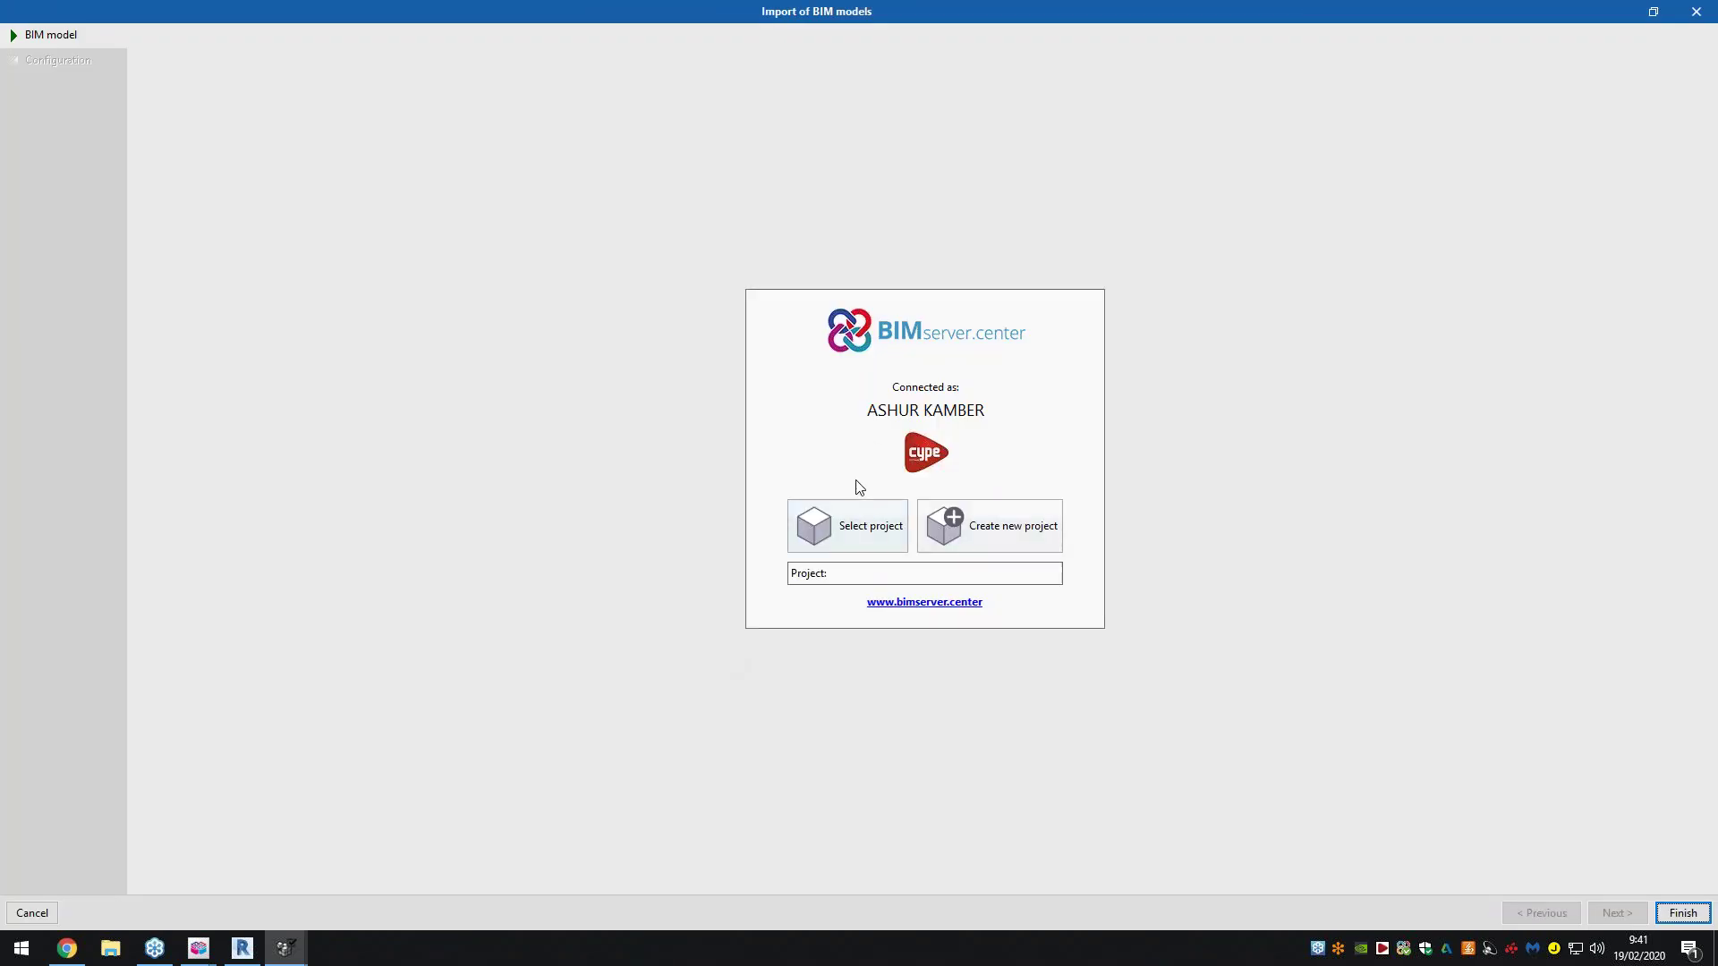
Link the GRANNY FLAT project from BIMserver.center, replacing the initially chosen RenoZEB Durango project
{"action": "left_click", "coordinate": [883, 528]}
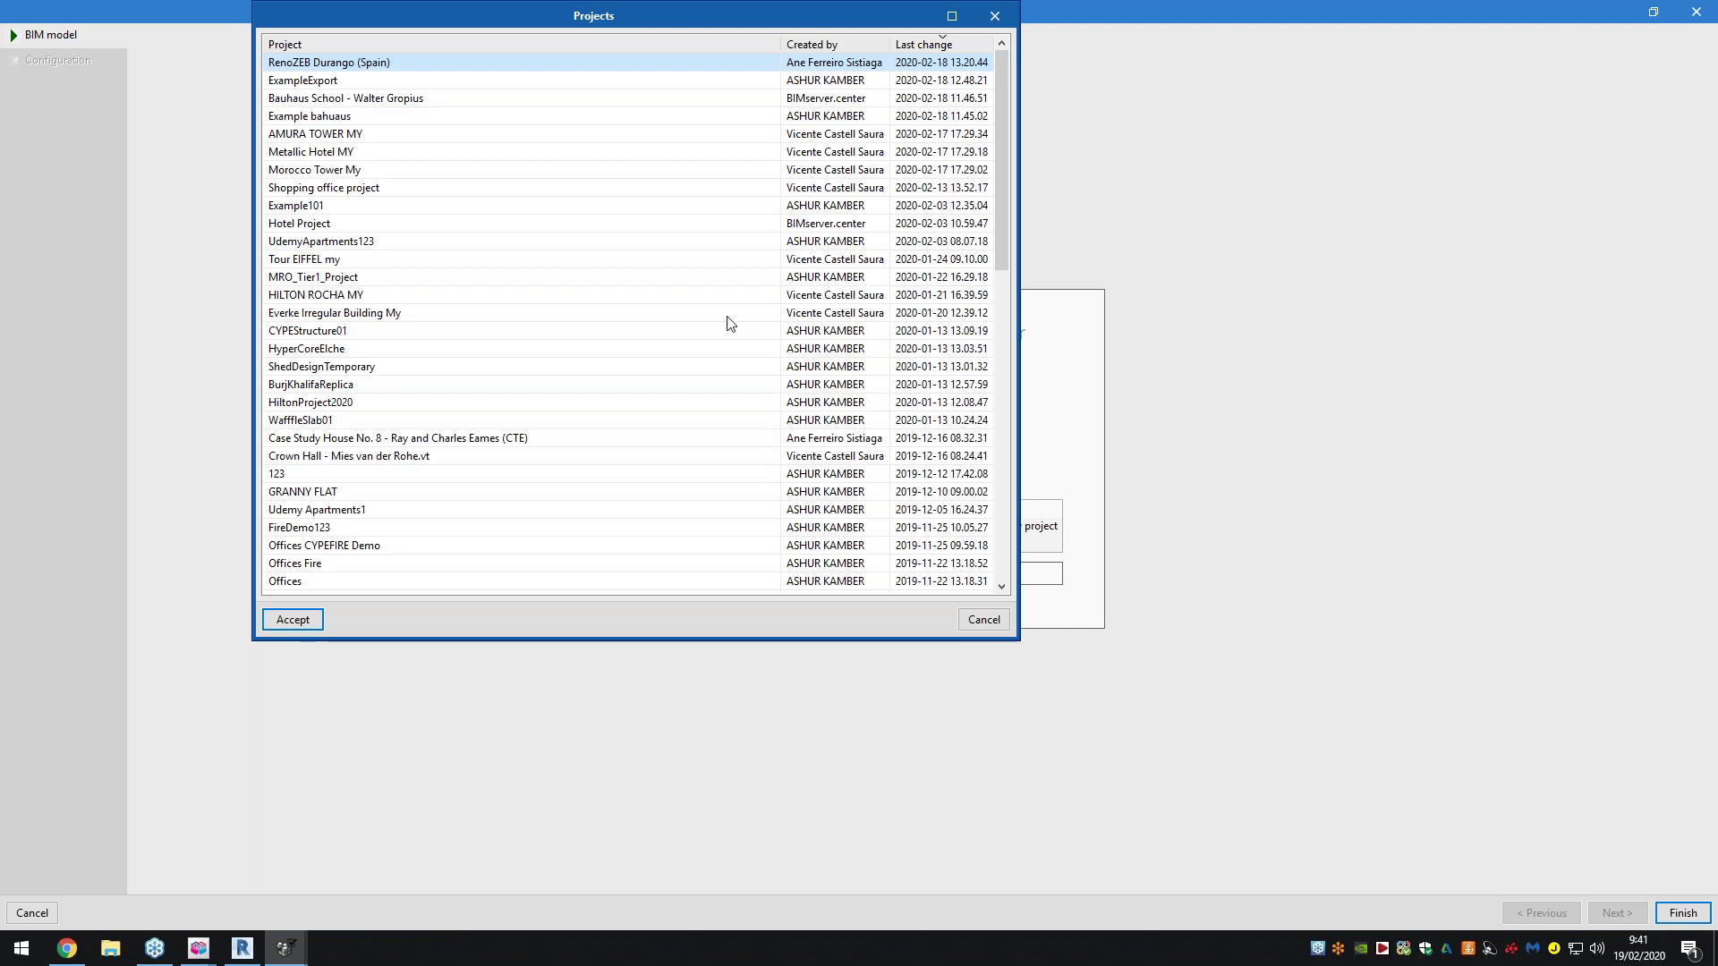
{"action": "left_click_drag", "start_coordinate": [674, 9], "coordinate": [631, 53]}
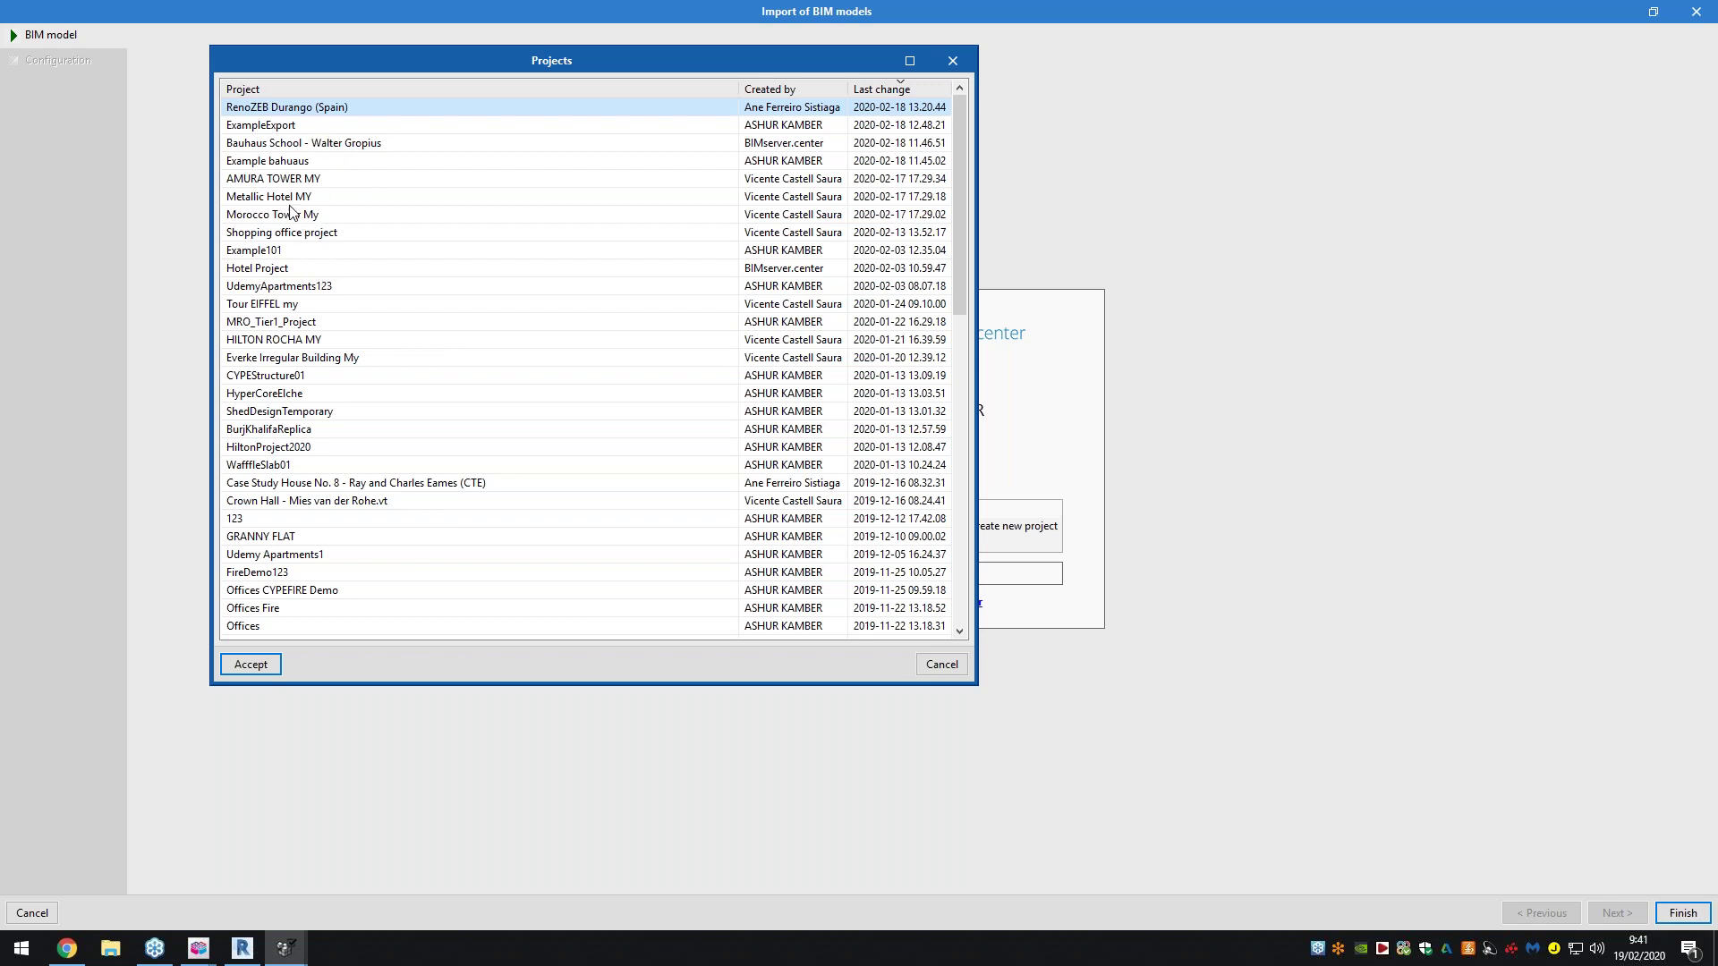
{"action": "left_click", "coordinate": [258, 664]}
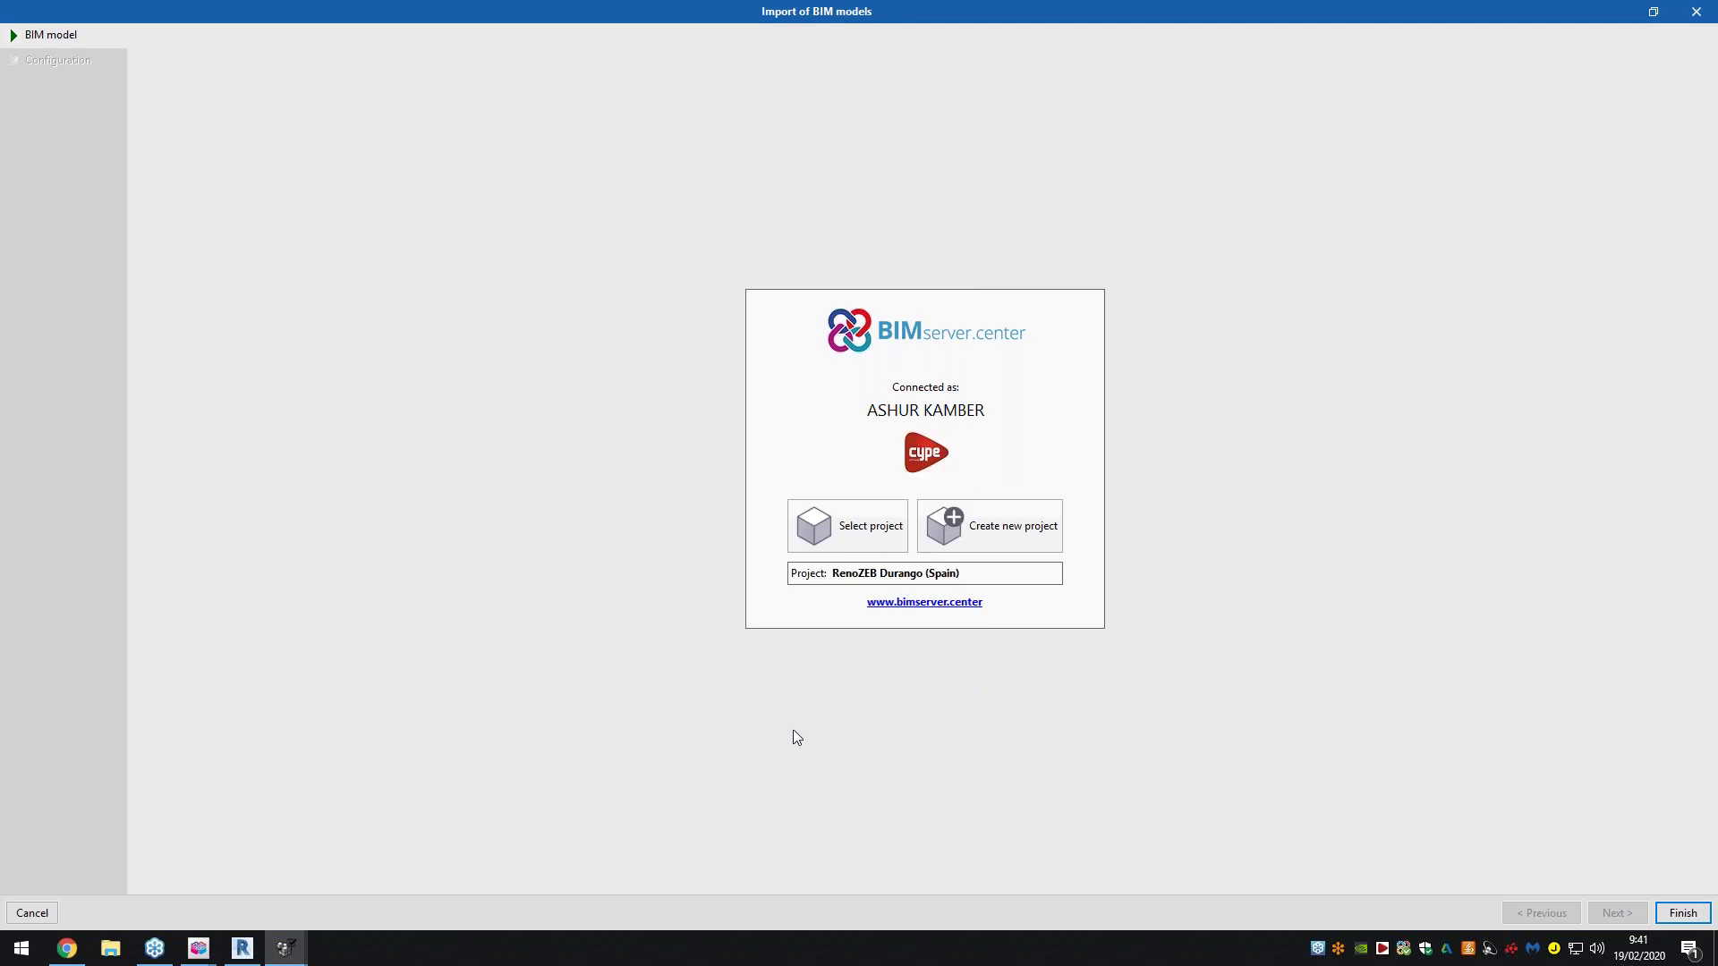
{"action": "left_click", "coordinate": [878, 539]}
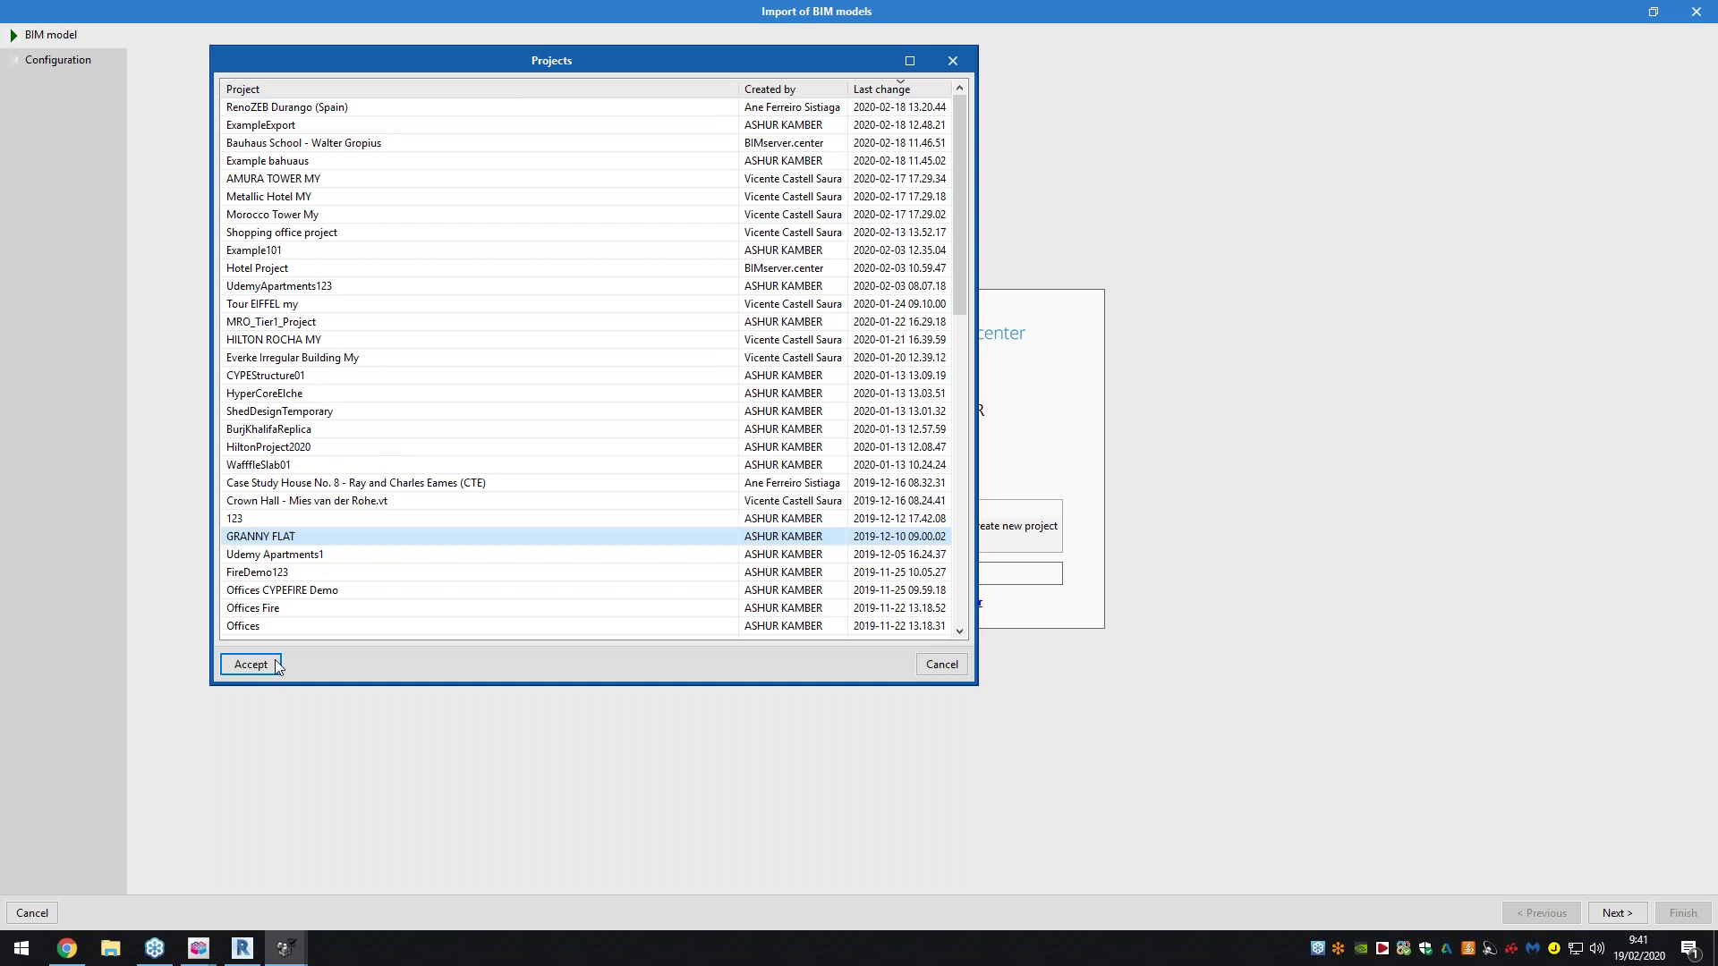
{"action": "double_click", "coordinate": [319, 538]}
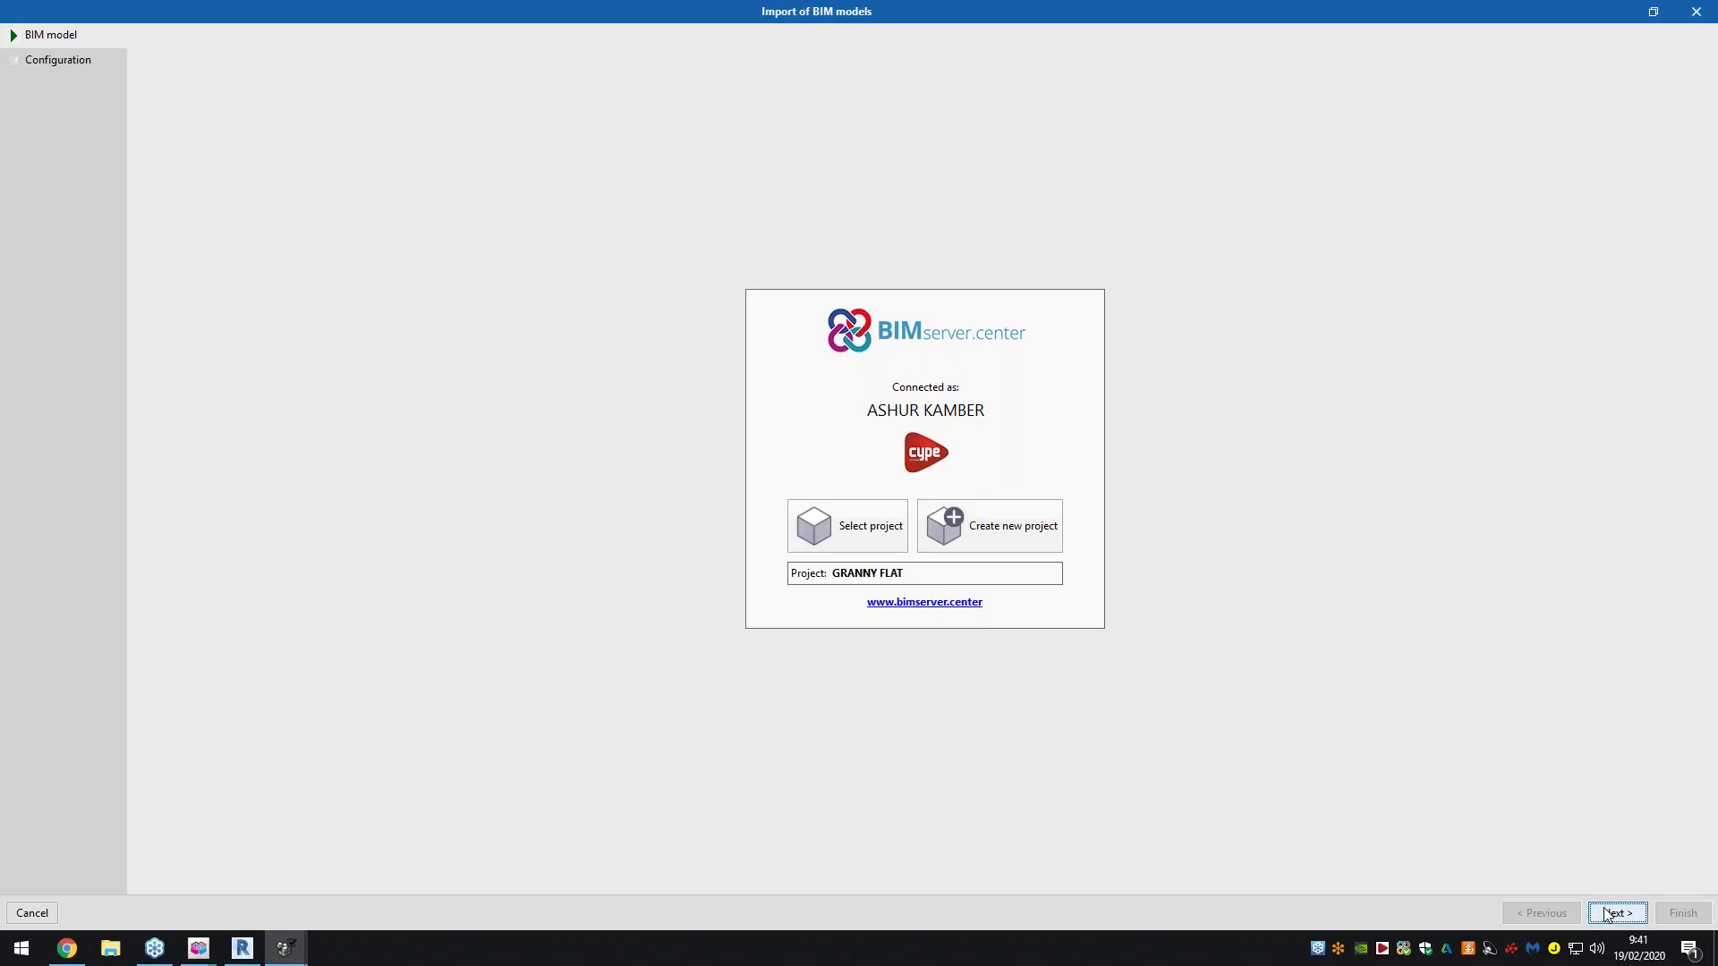
Mark all six GRANNY FLAT IFC files for import
{"action": "left_click", "coordinate": [1615, 912]}
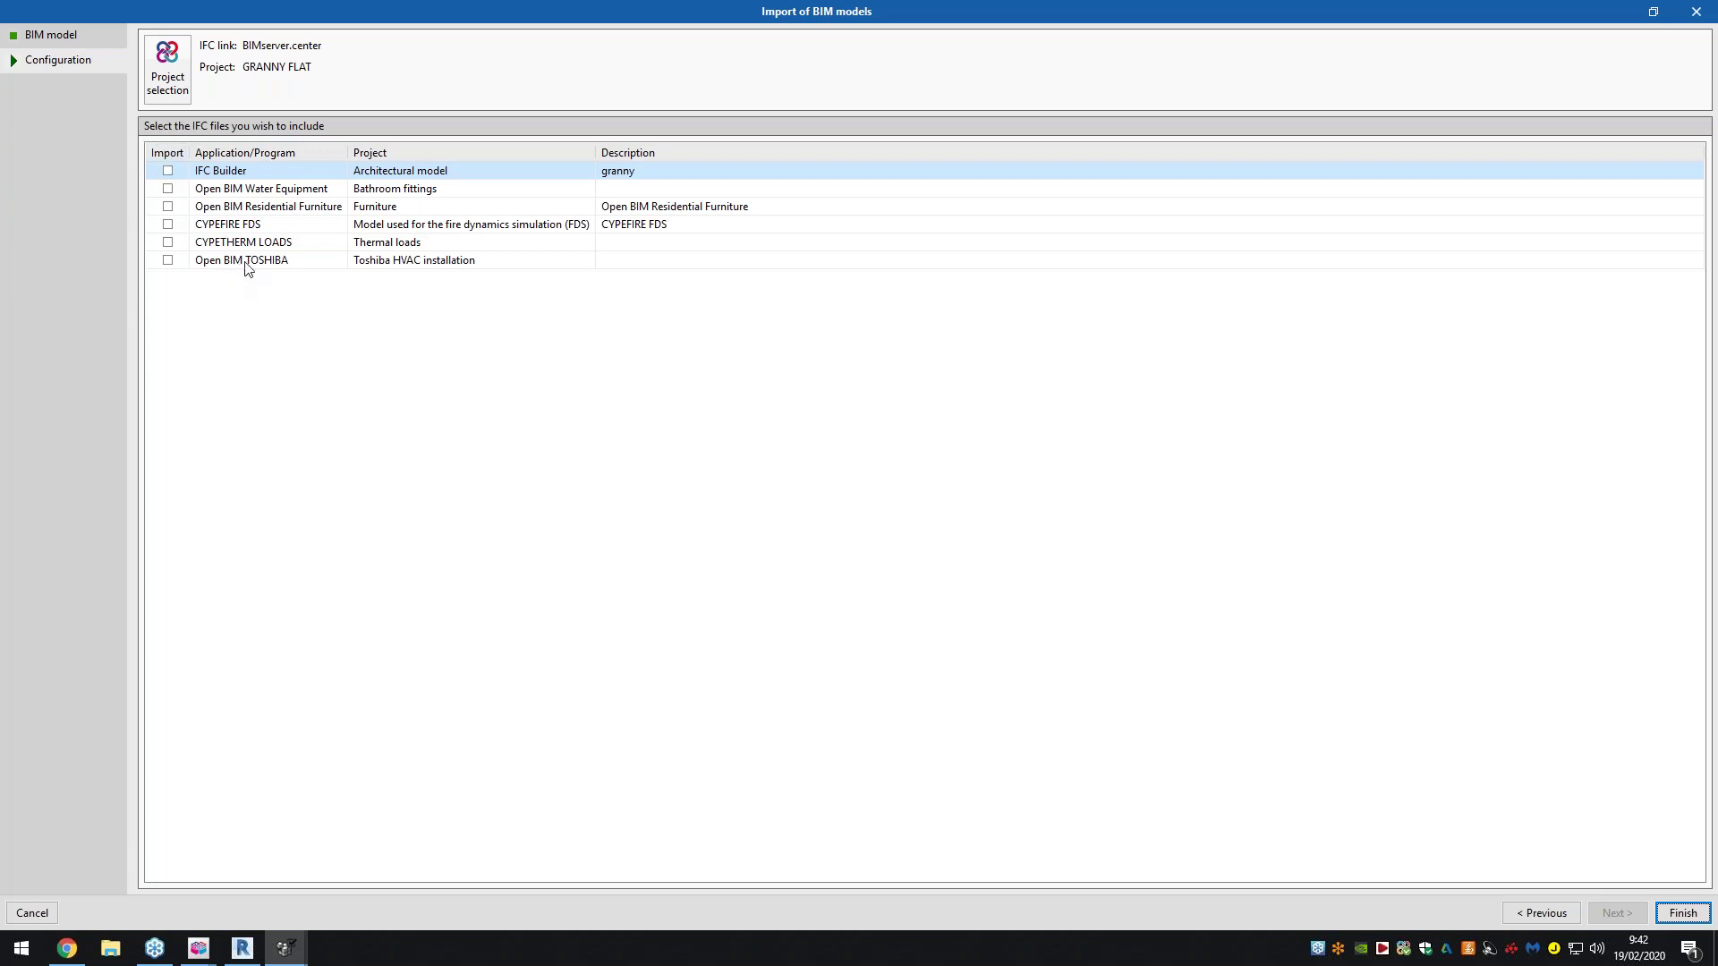
{"action": "left_click", "coordinate": [167, 153]}
{"action": "left_click", "coordinate": [194, 183]}
Import the six models, expand Floors to list Roof and Ground floor, and orbit the 3D view
{"action": "left_click", "coordinate": [1682, 913]}
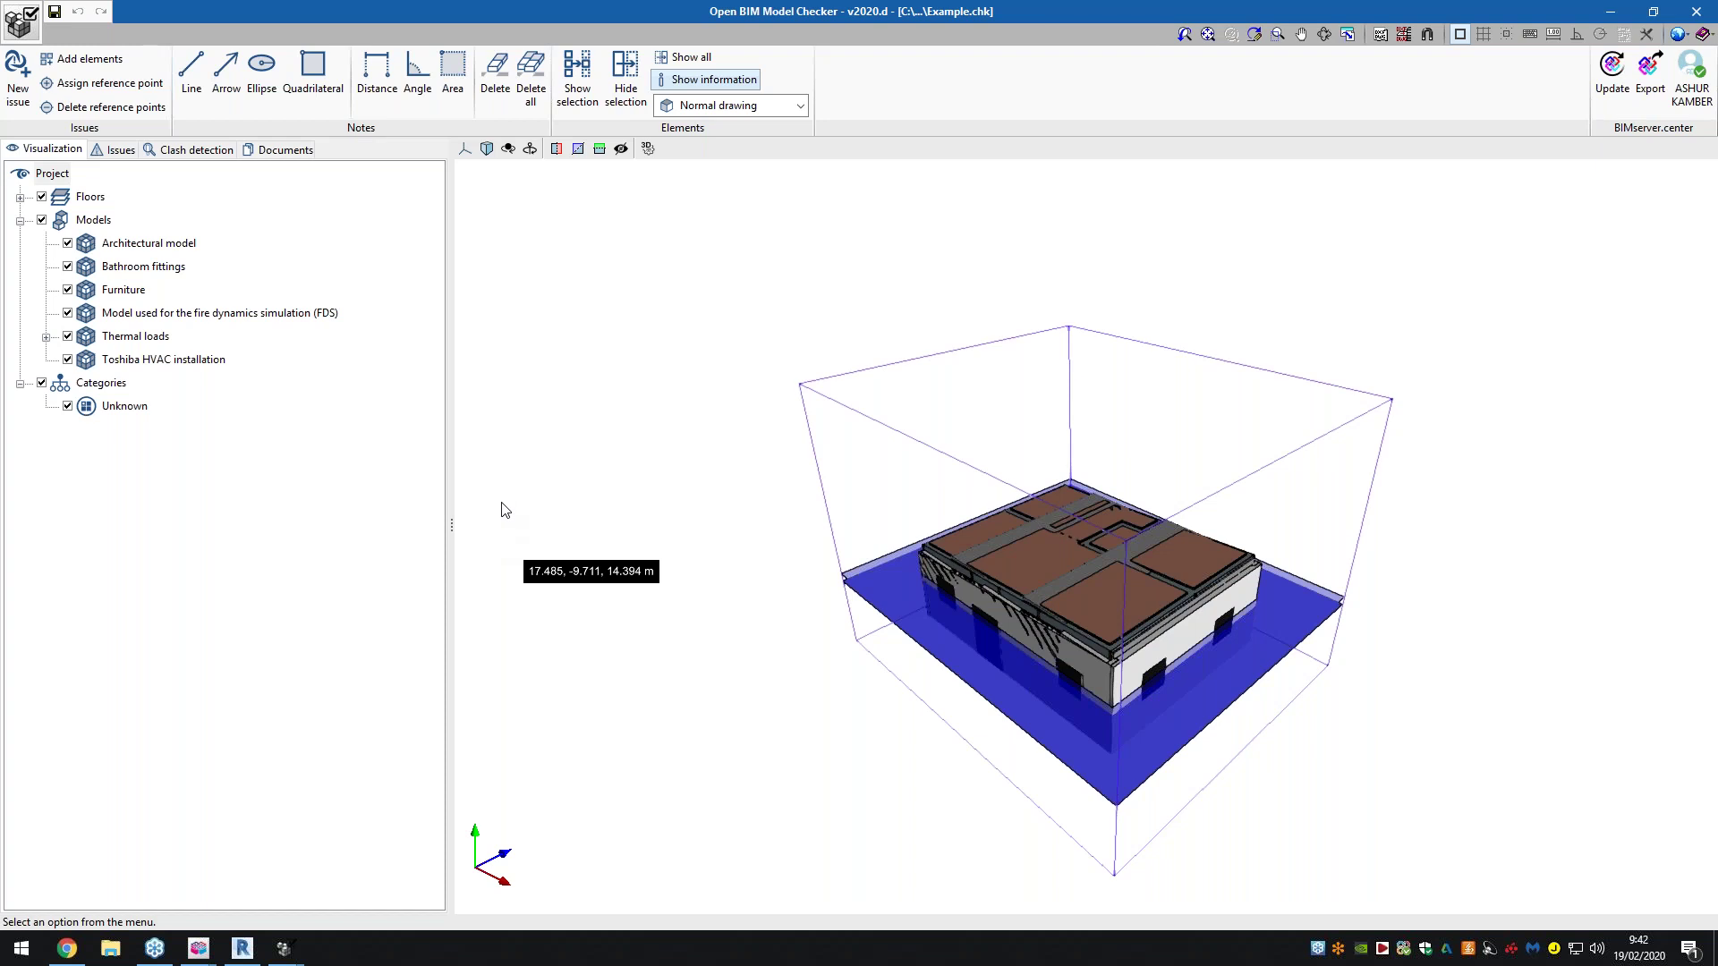
{"action": "left_click", "coordinate": [20, 197]}
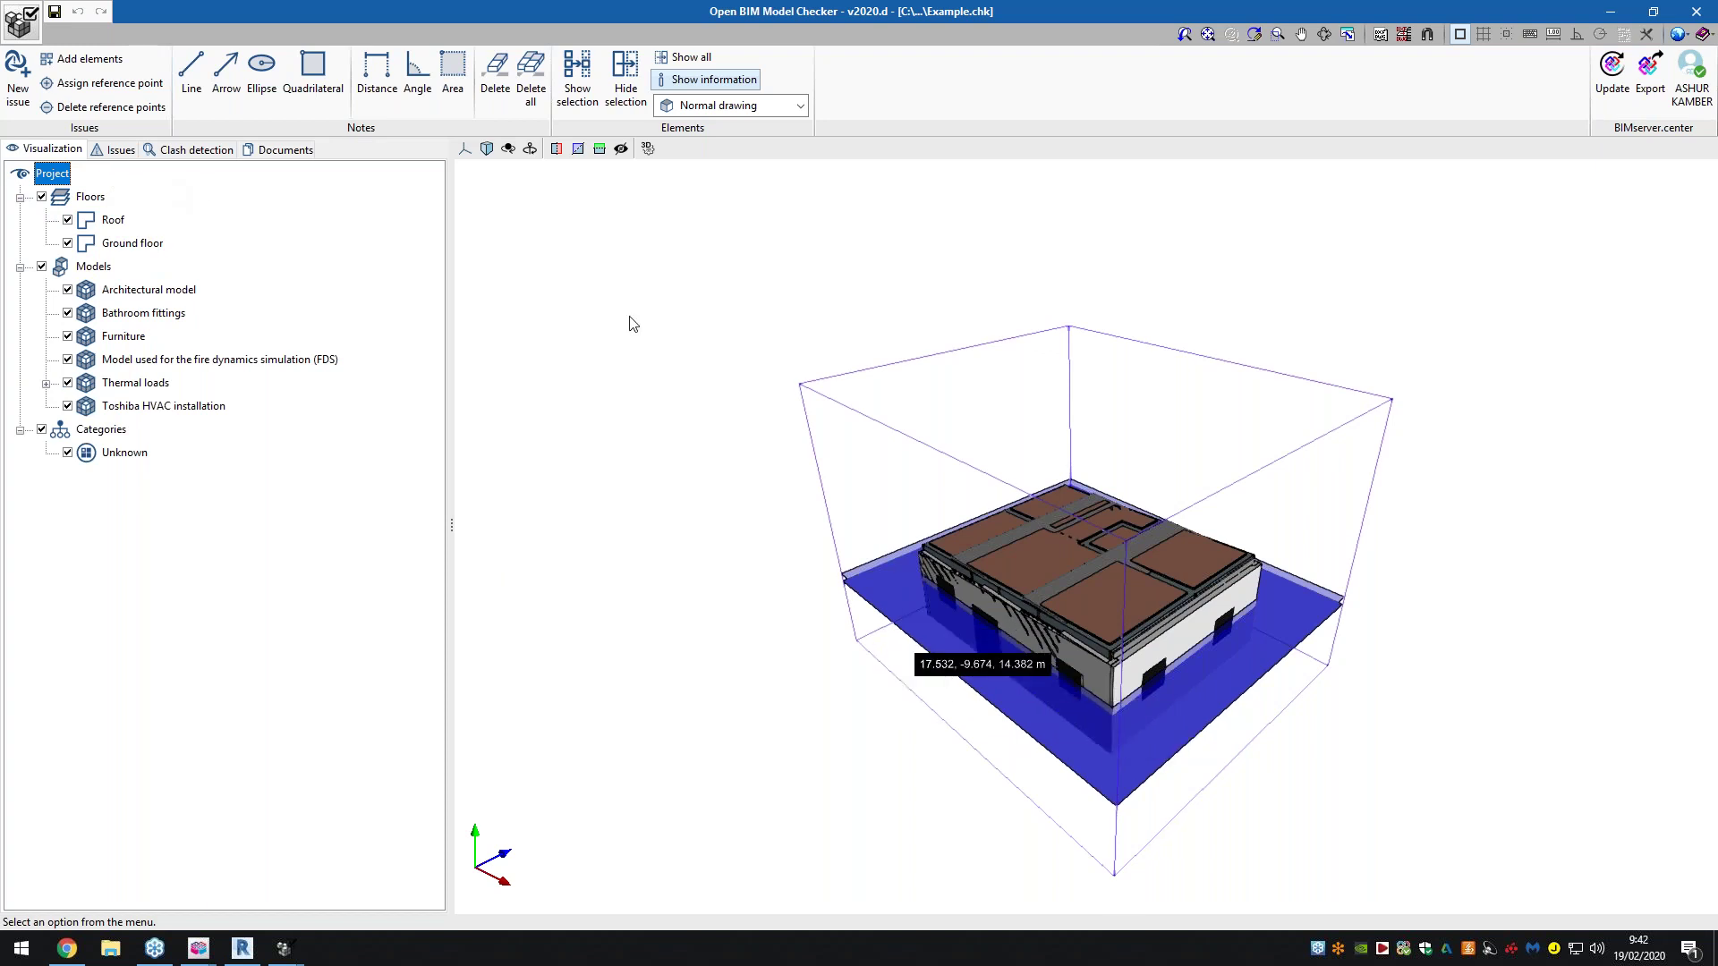
{"action": "middle_click_drag", "start_coordinate": [800, 538], "coordinate": [591, 358]}
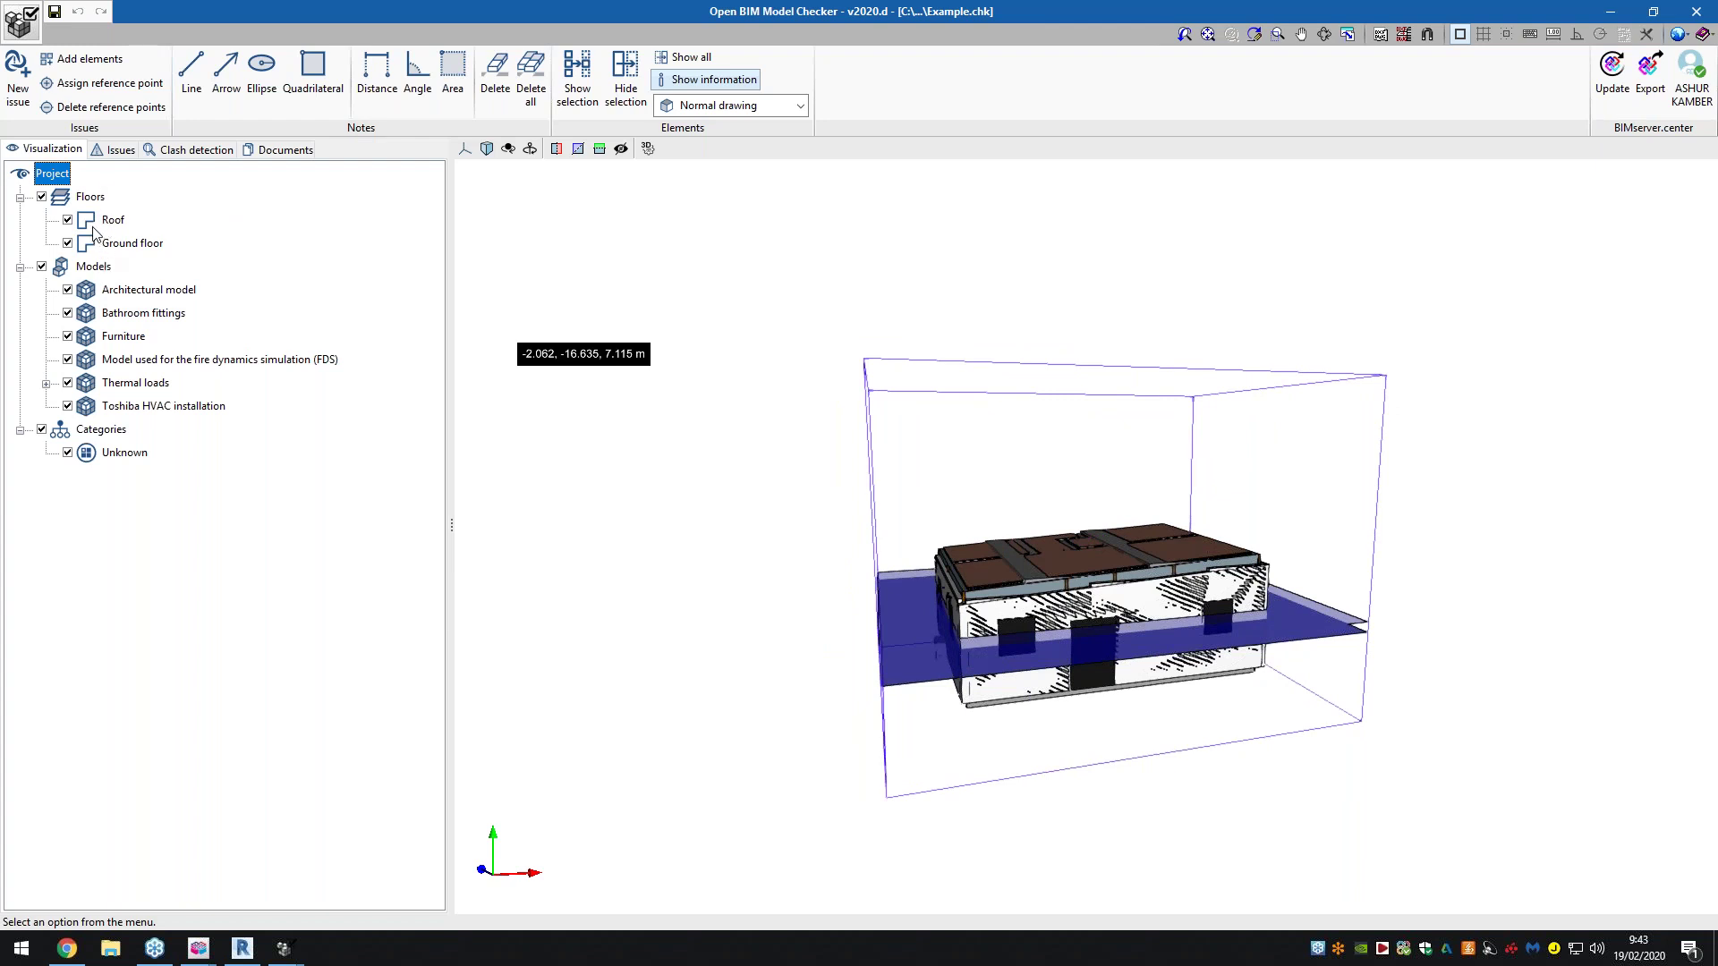
Hide the fire dynamics simulation model while keeping the Thermal loads models visible
{"action": "left_click", "coordinate": [46, 384]}
{"action": "left_click", "coordinate": [67, 383]}
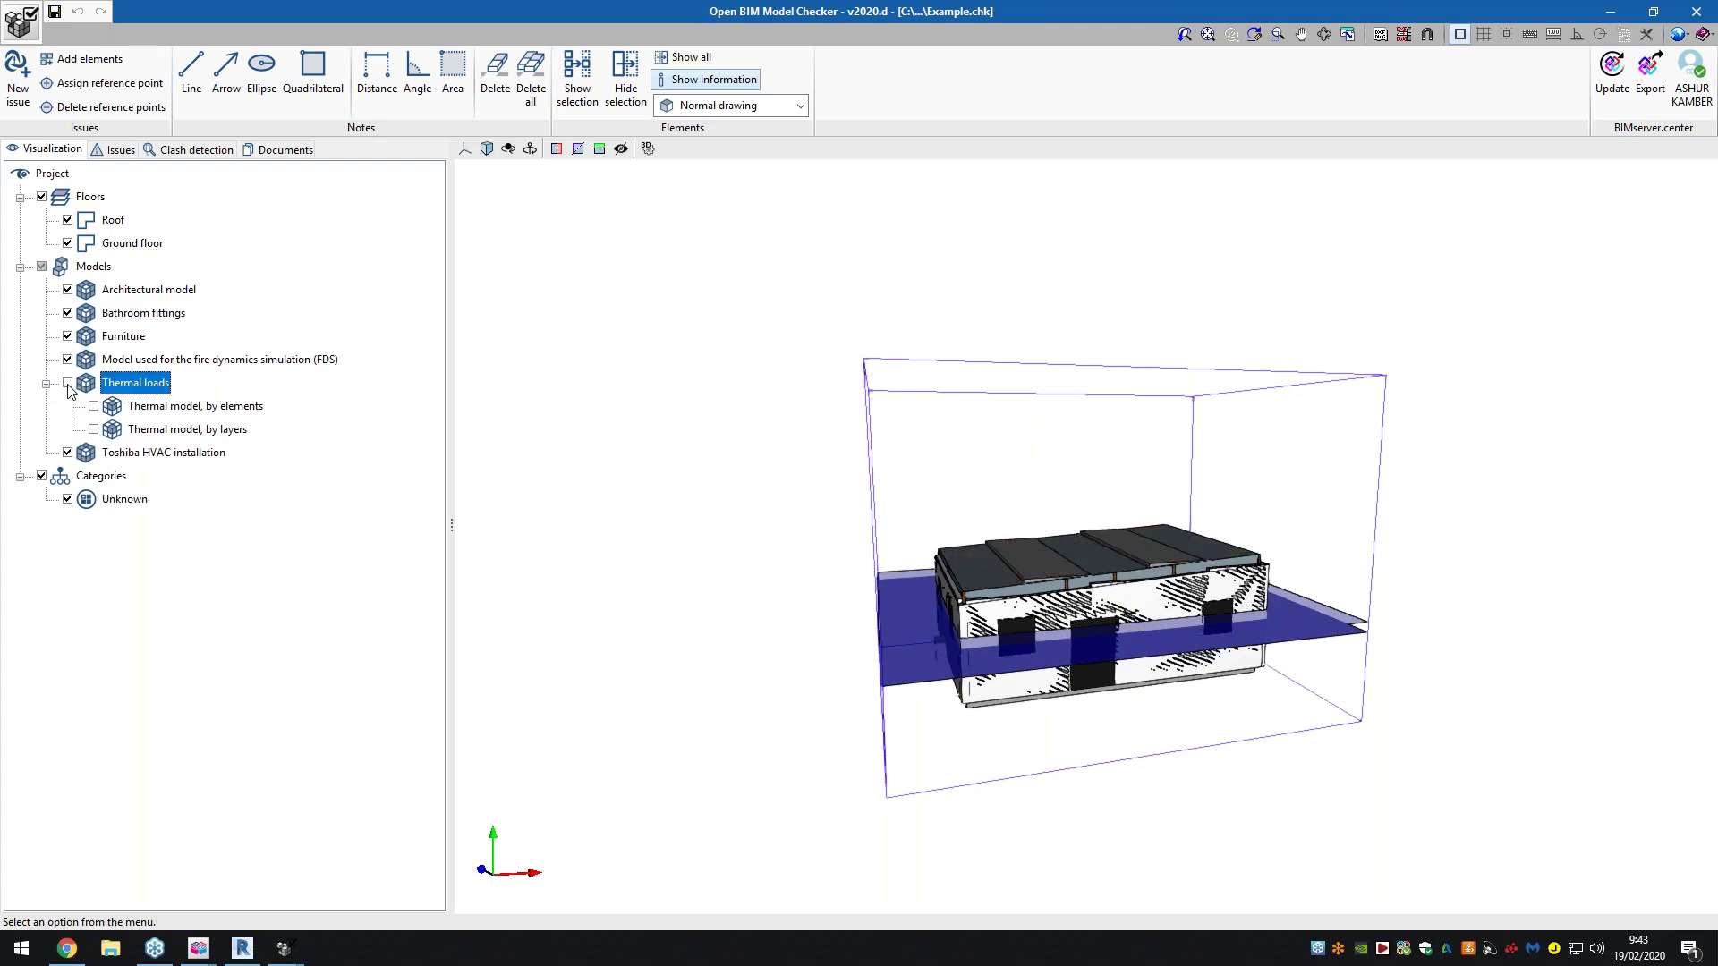
{"action": "left_click", "coordinate": [68, 360]}
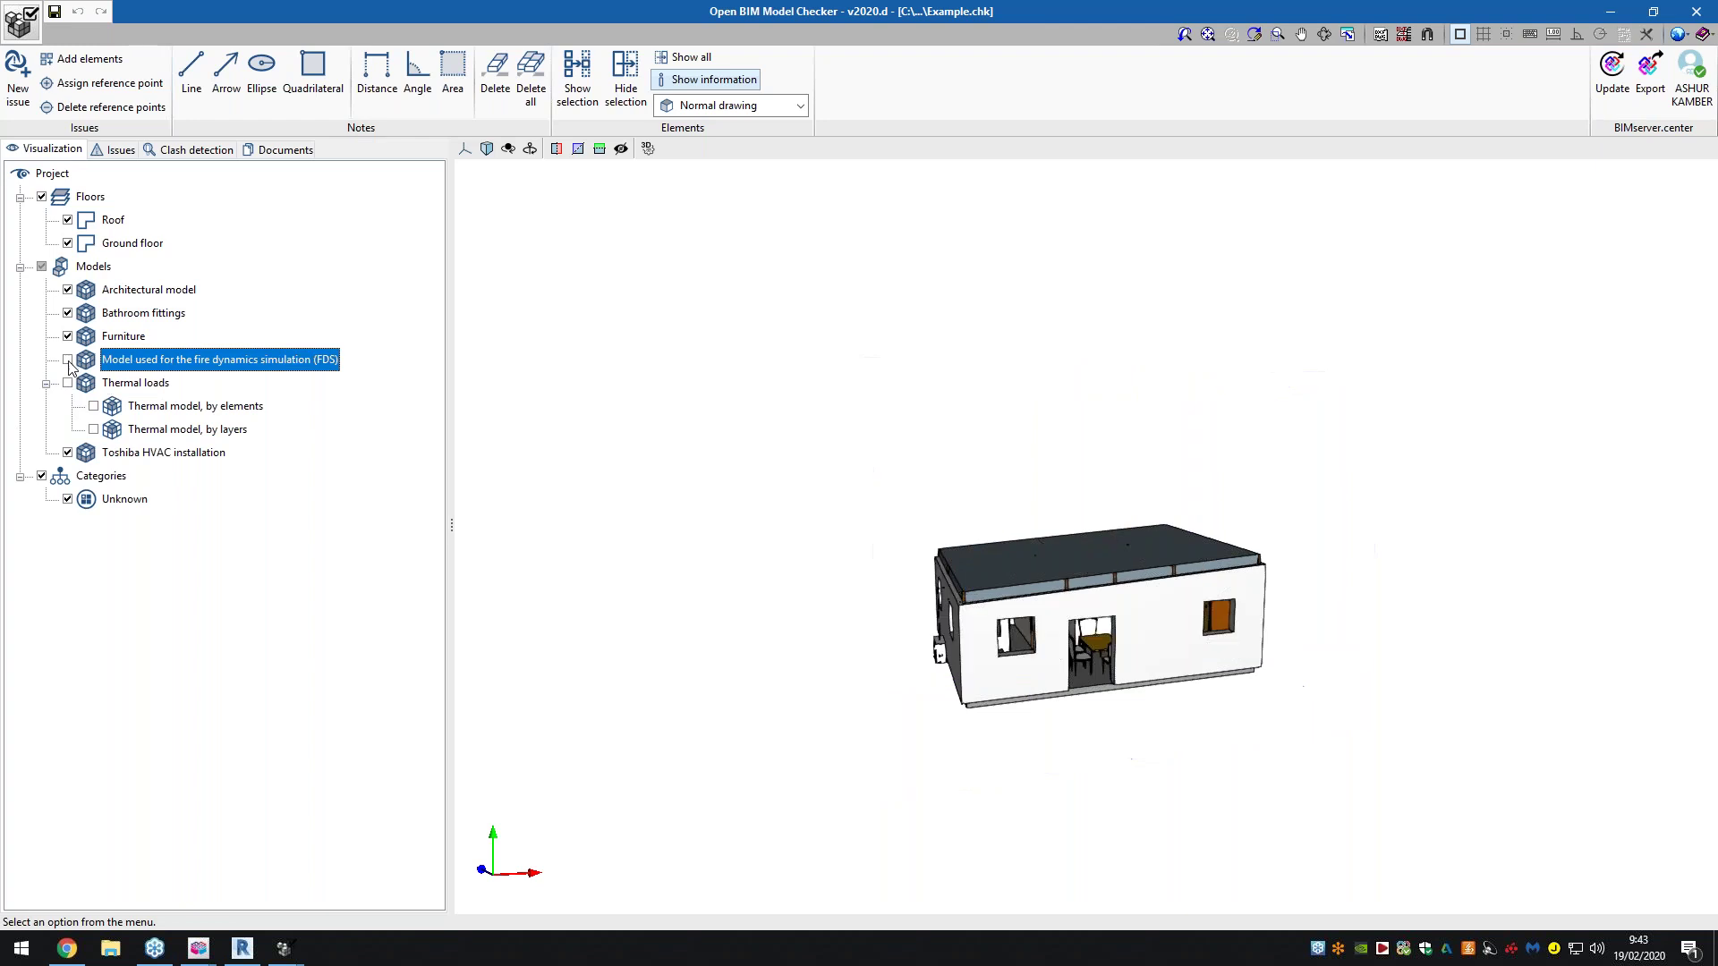
{"action": "left_click", "coordinate": [67, 383]}
{"action": "mouse_move", "coordinate": [1051, 602]}
{"action": "middle_click_drag", "start_coordinate": [1104, 590], "coordinate": [1118, 598]}
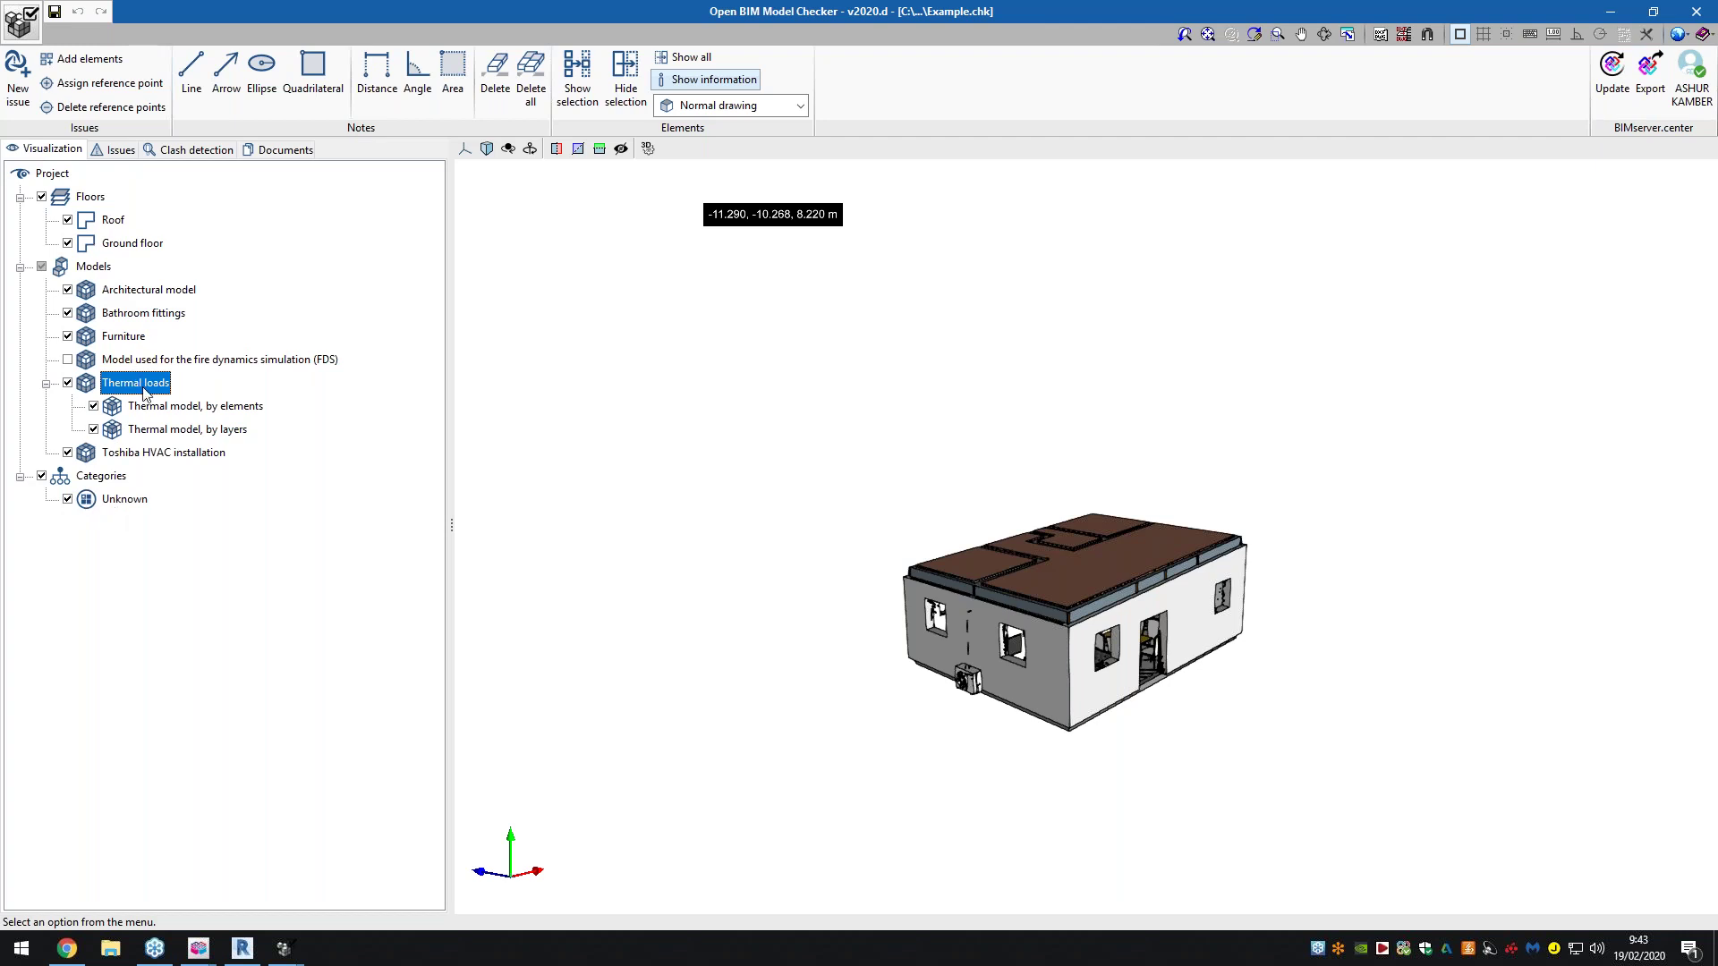
Check the Issues and Combinations tabs, then expand every model's DWG and PDF nodes in Documents
{"action": "left_click", "coordinate": [116, 149]}
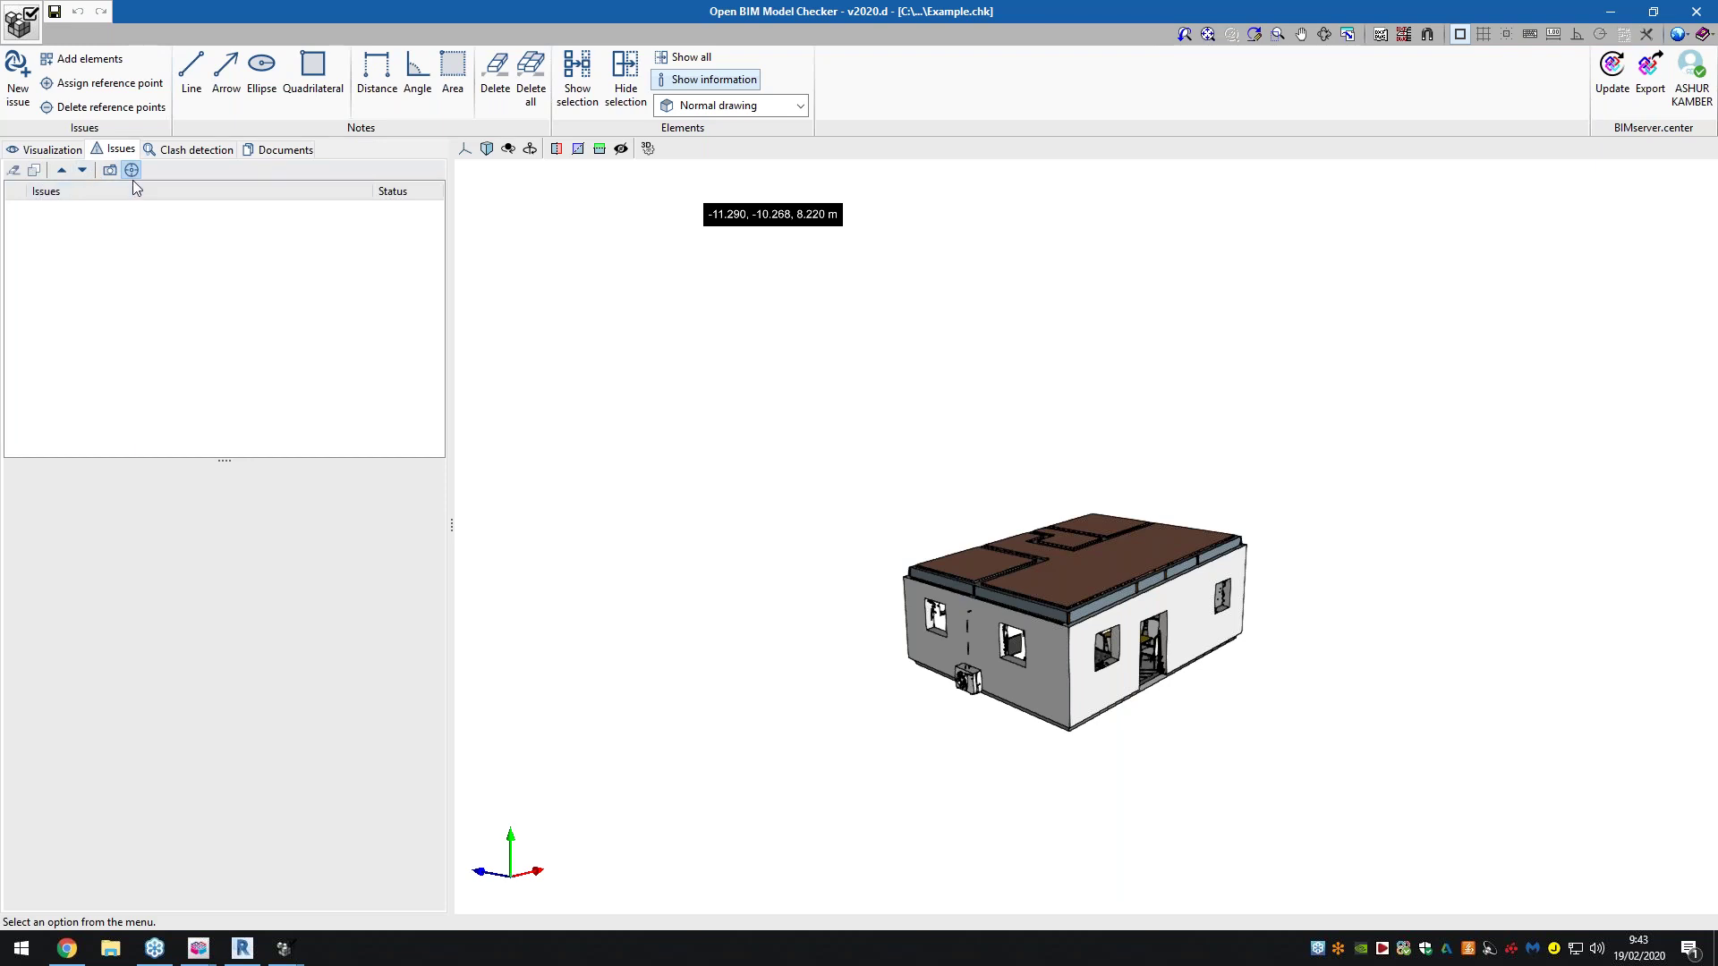
{"action": "left_click", "coordinate": [173, 152]}
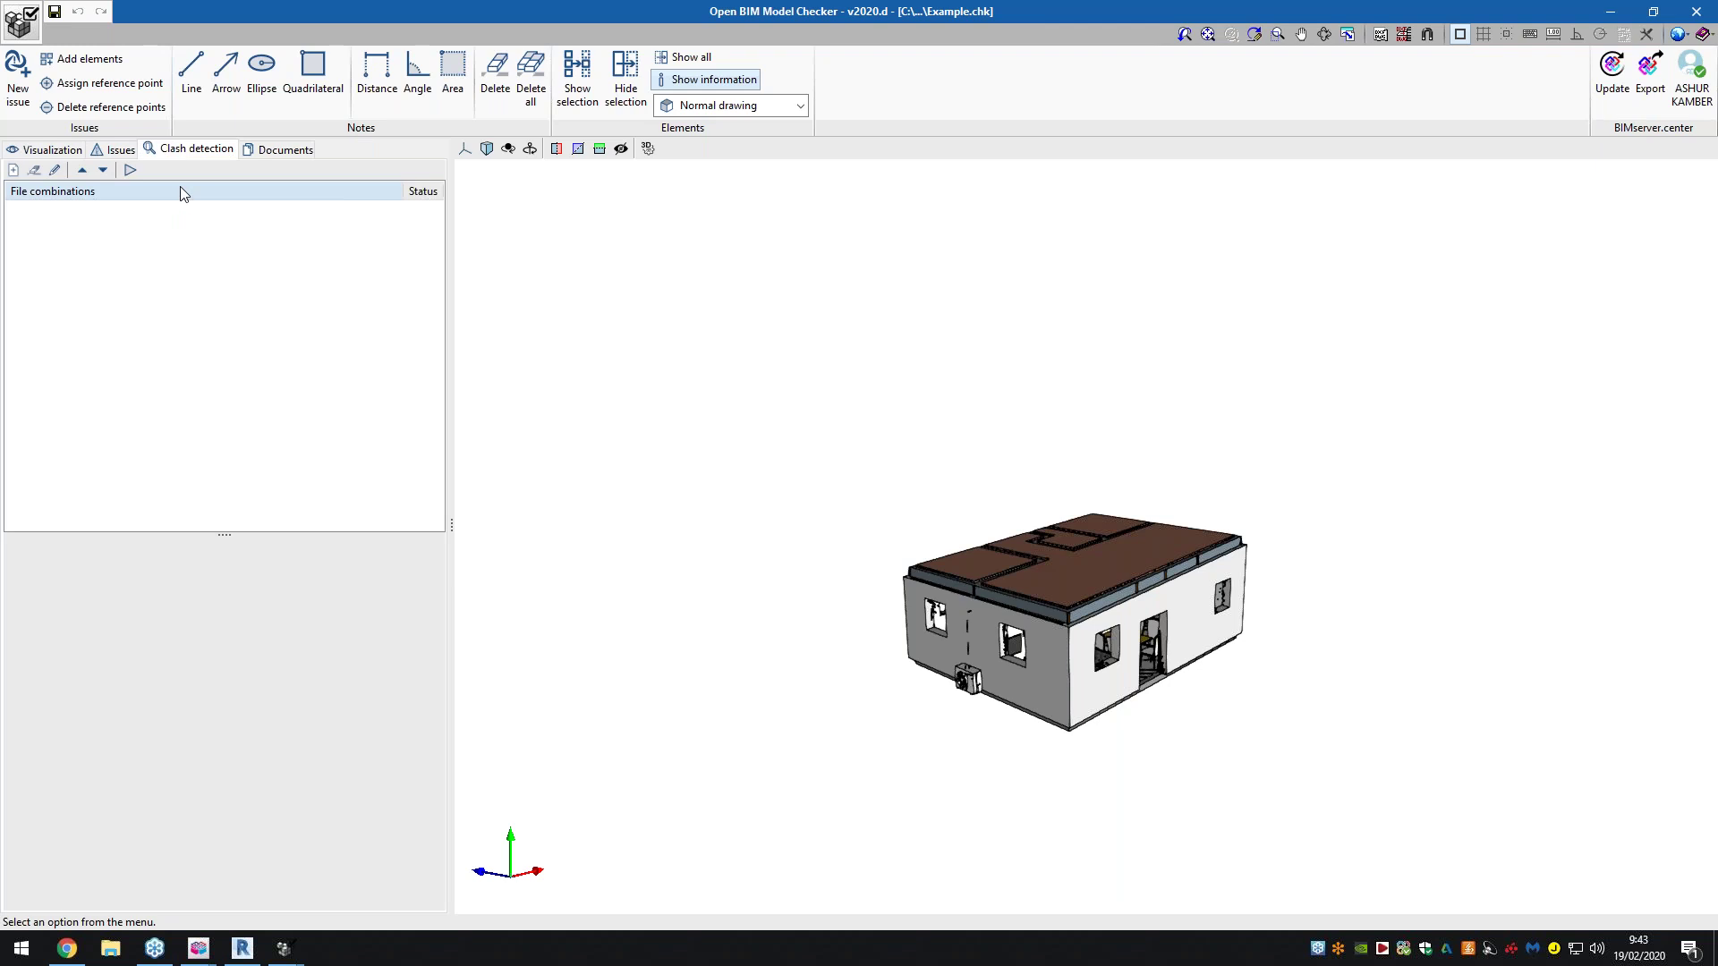
{"action": "left_click", "coordinate": [268, 151]}
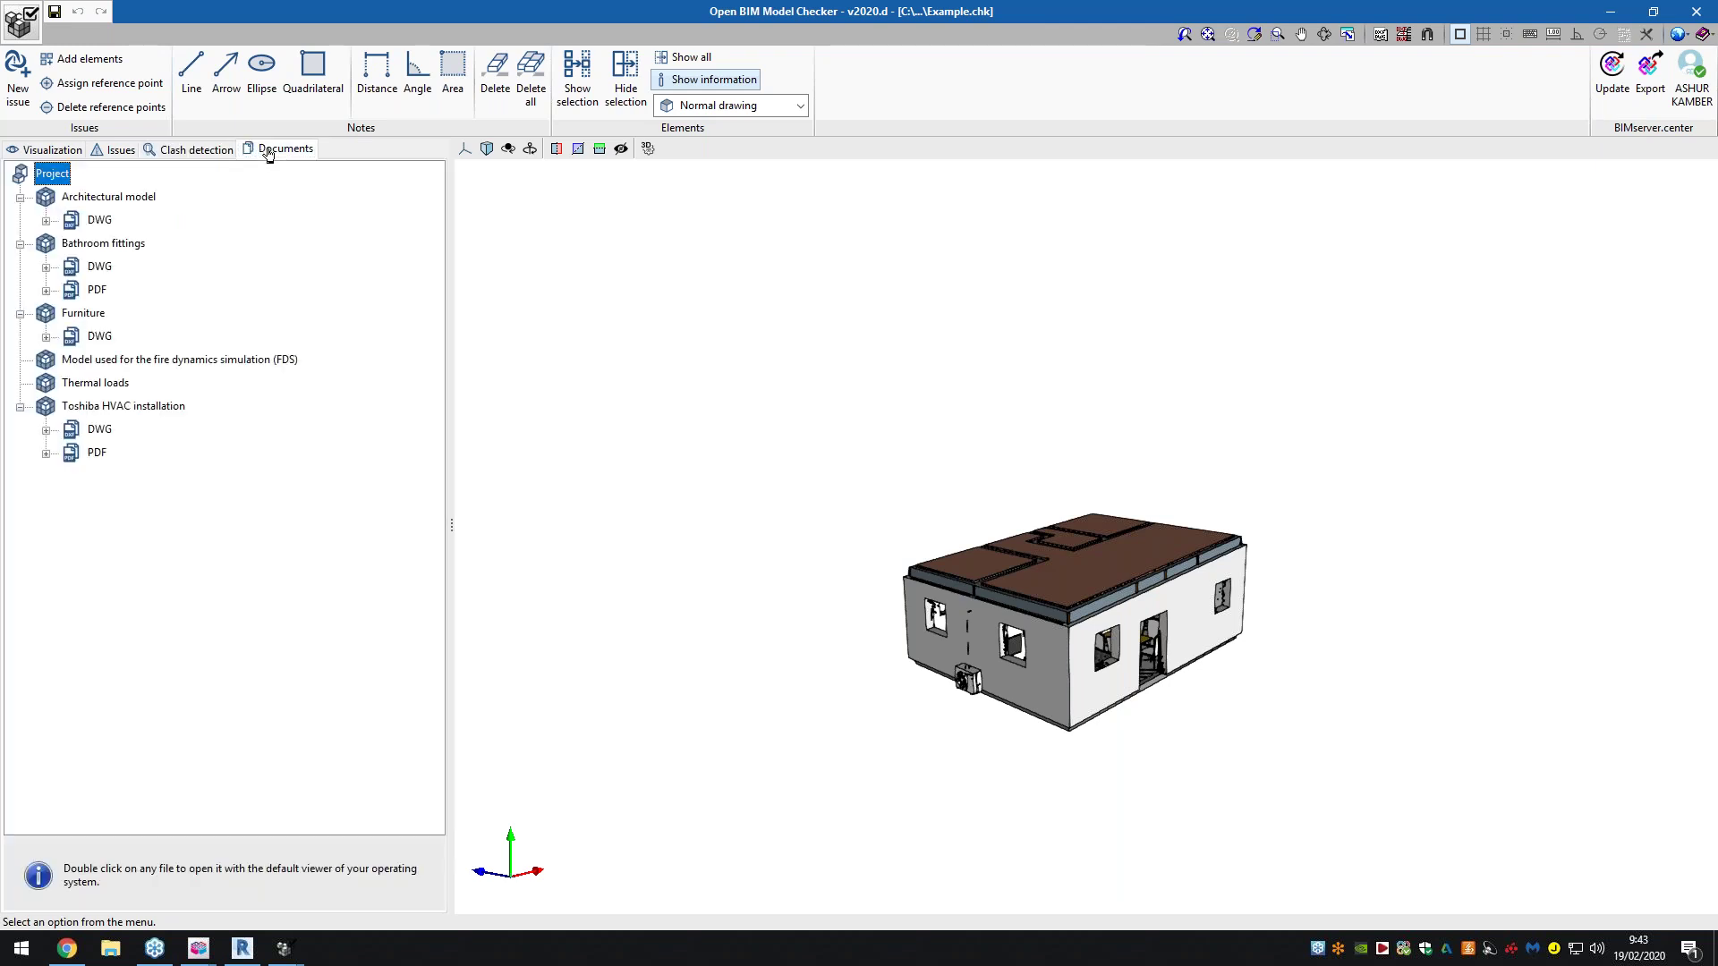
{"action": "left_click", "coordinate": [46, 221]}
{"action": "left_click", "coordinate": [46, 314]}
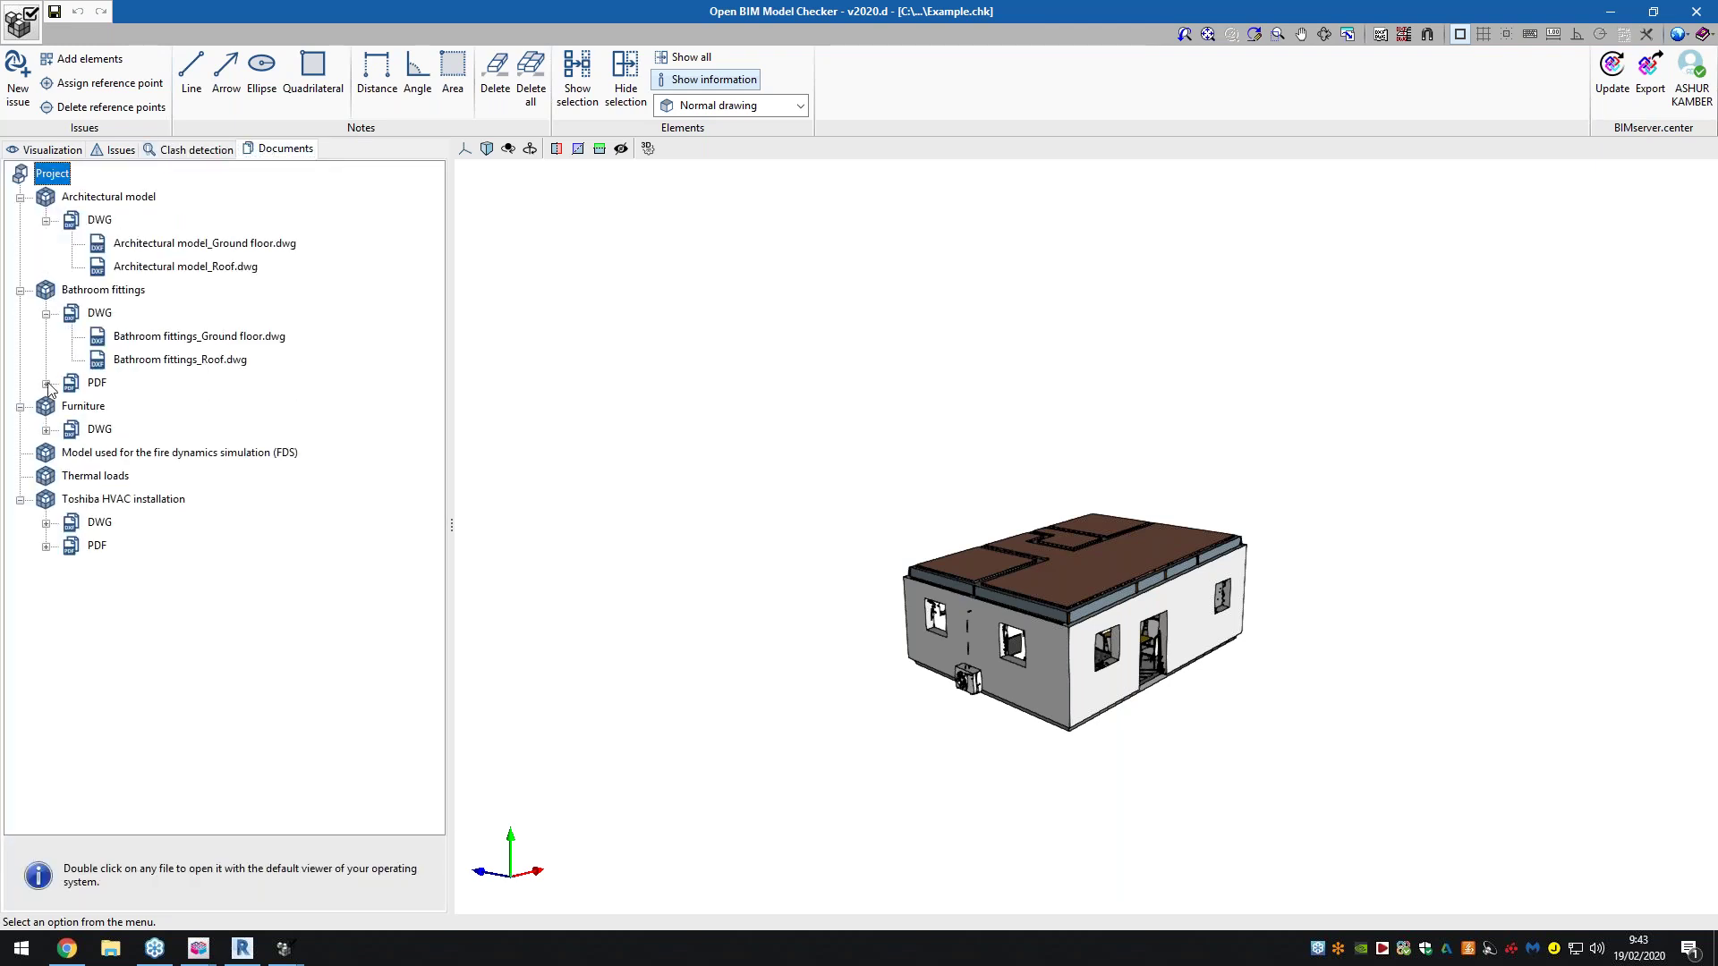
{"action": "left_click", "coordinate": [46, 384]}
{"action": "left_click", "coordinate": [46, 454]}
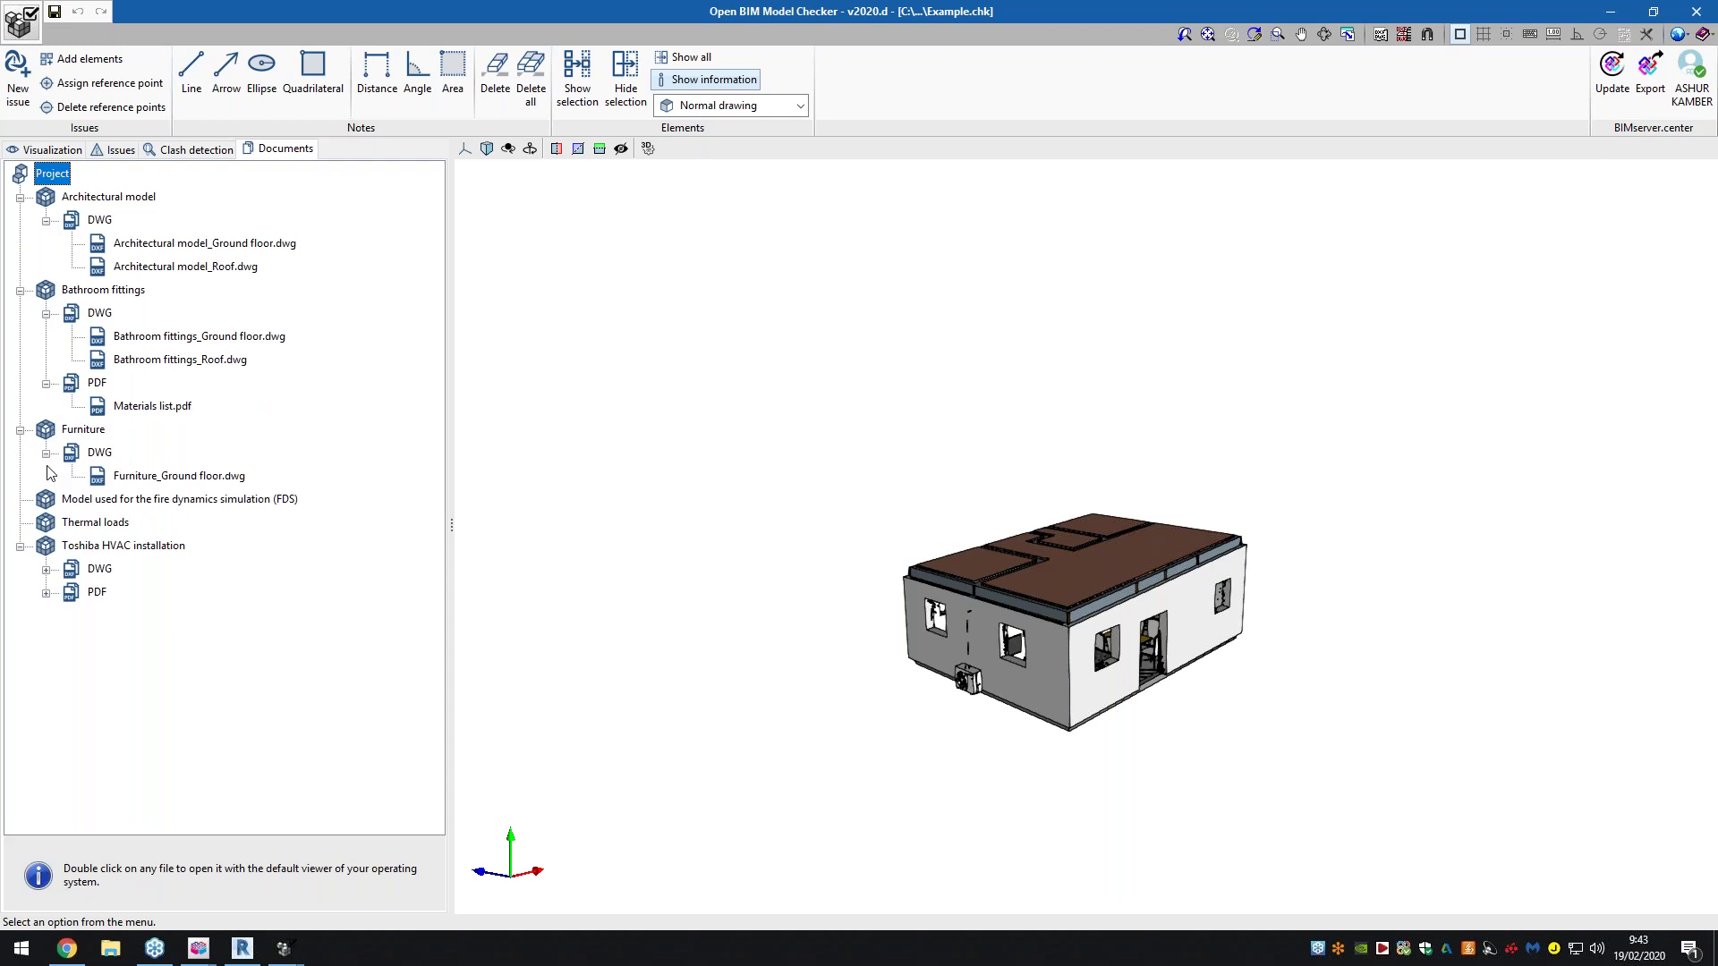
{"action": "left_click", "coordinate": [46, 570]}
{"action": "left_click", "coordinate": [46, 616]}
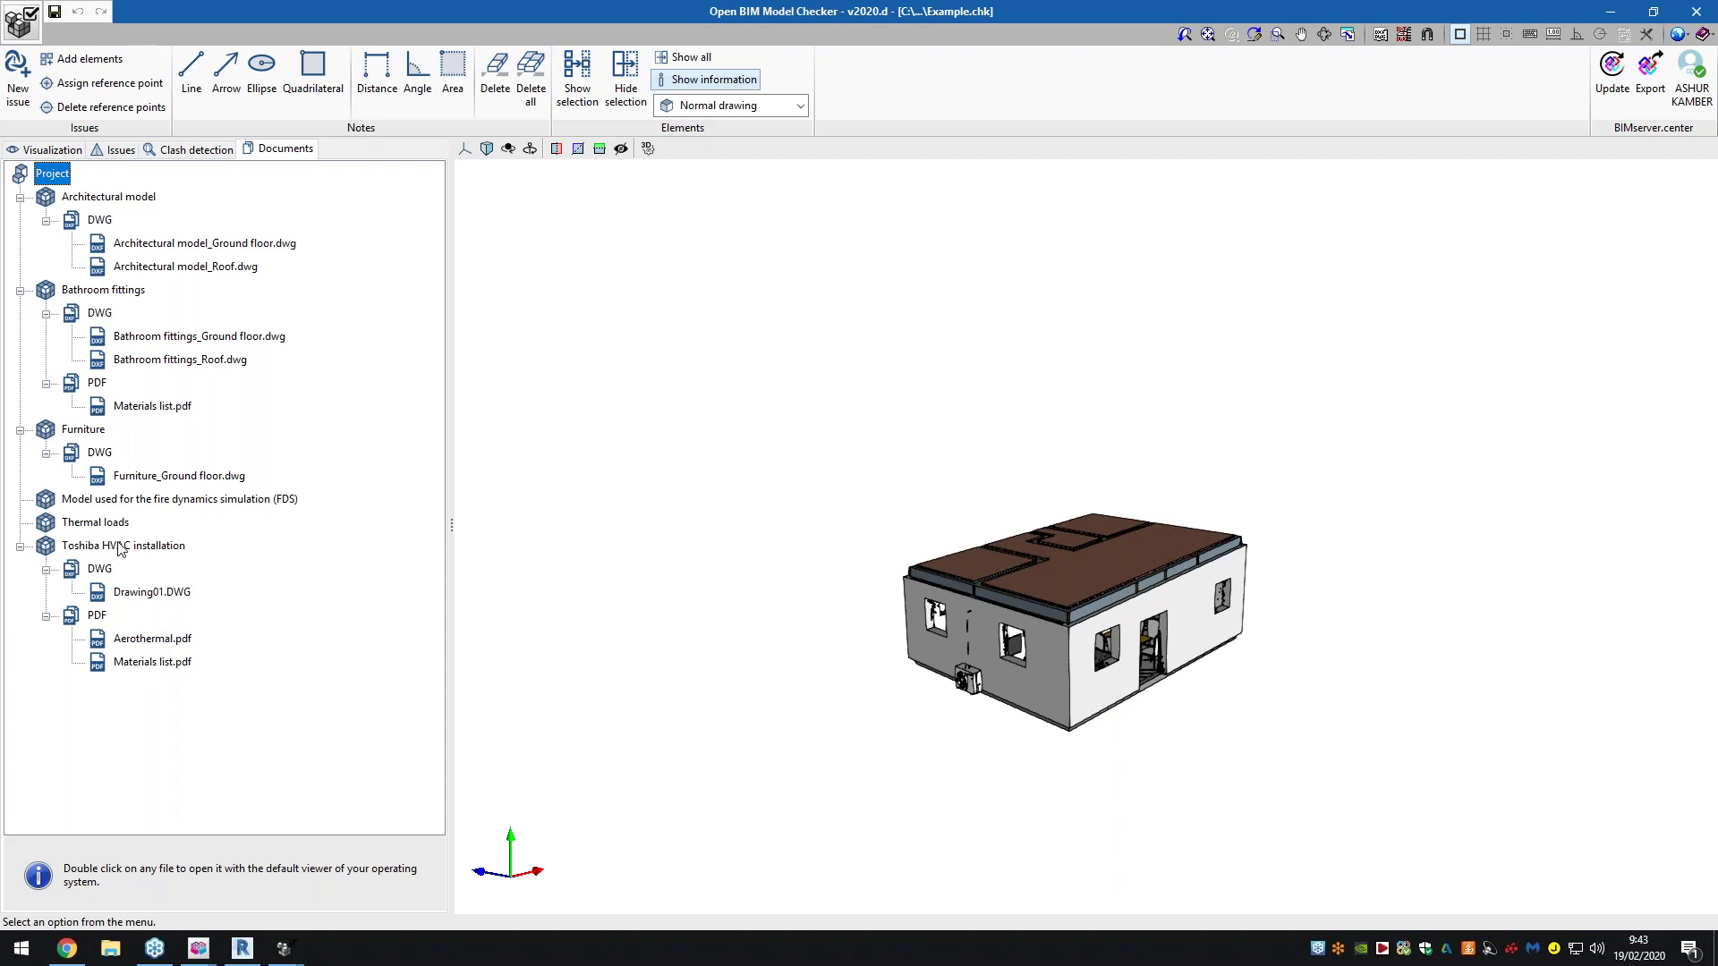
Open the Toshiba HVAC model's Materials list.pdf
{"action": "scroll", "coordinate": [989, 693], "scroll_direction": "up", "scroll_amount": 3}
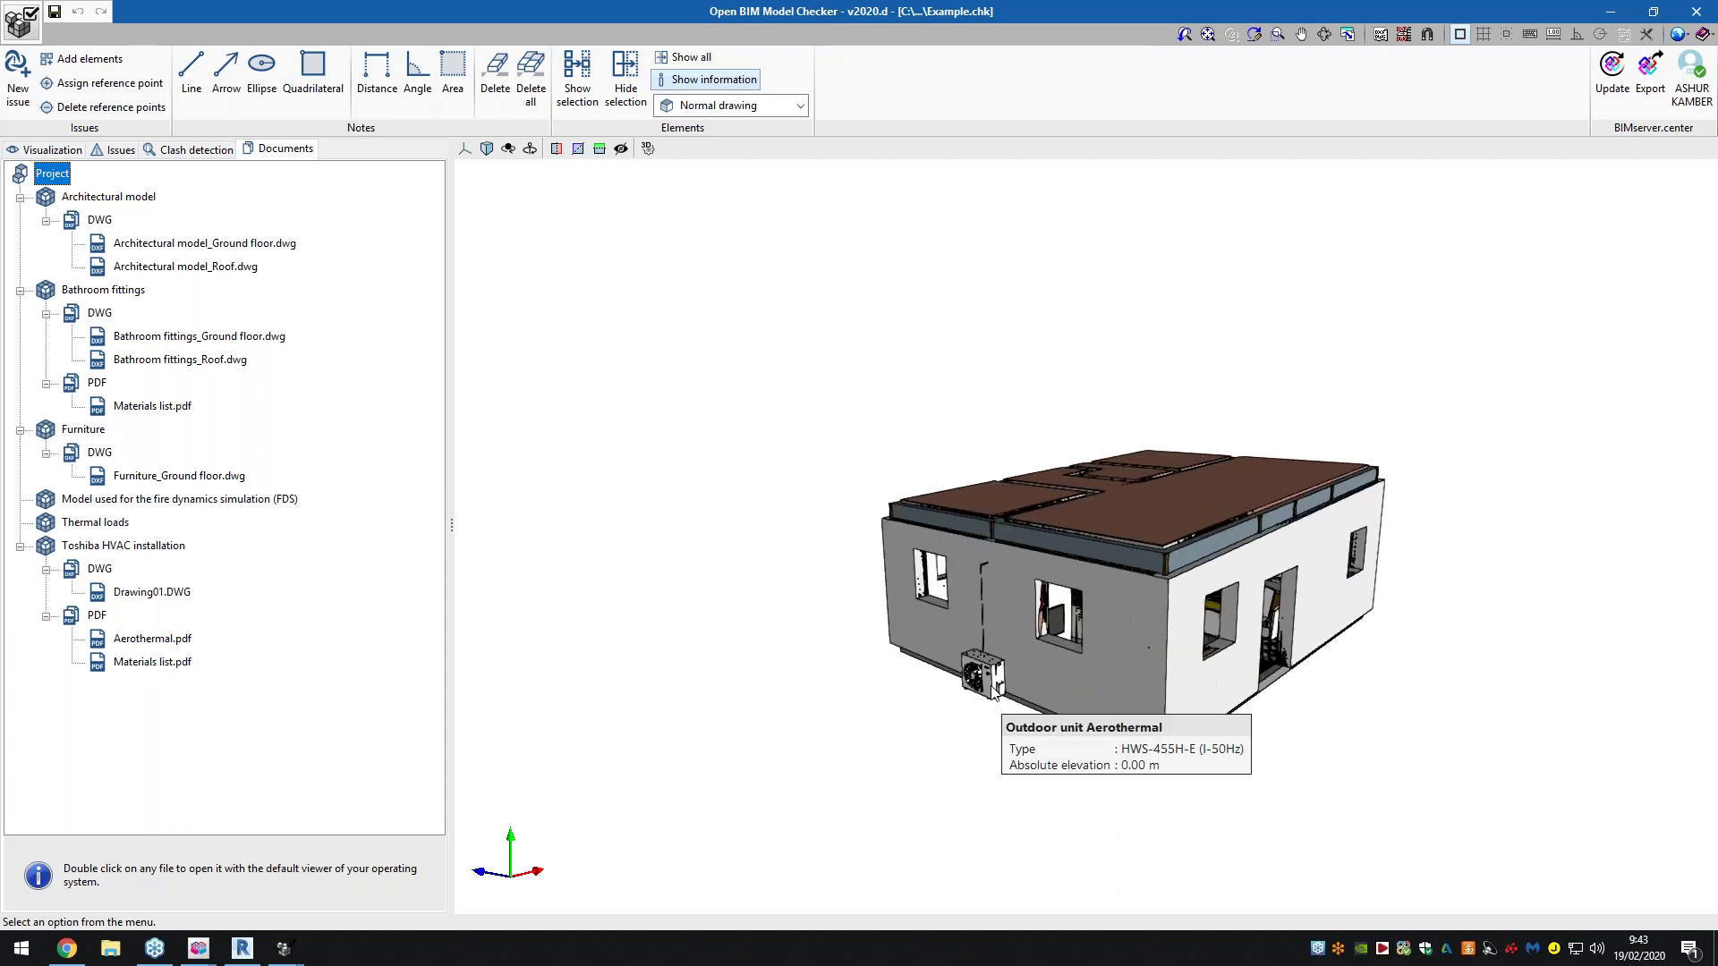
{"action": "scroll", "coordinate": [993, 689], "scroll_direction": "up", "scroll_amount": 2}
{"action": "double_click", "coordinate": [188, 660]}
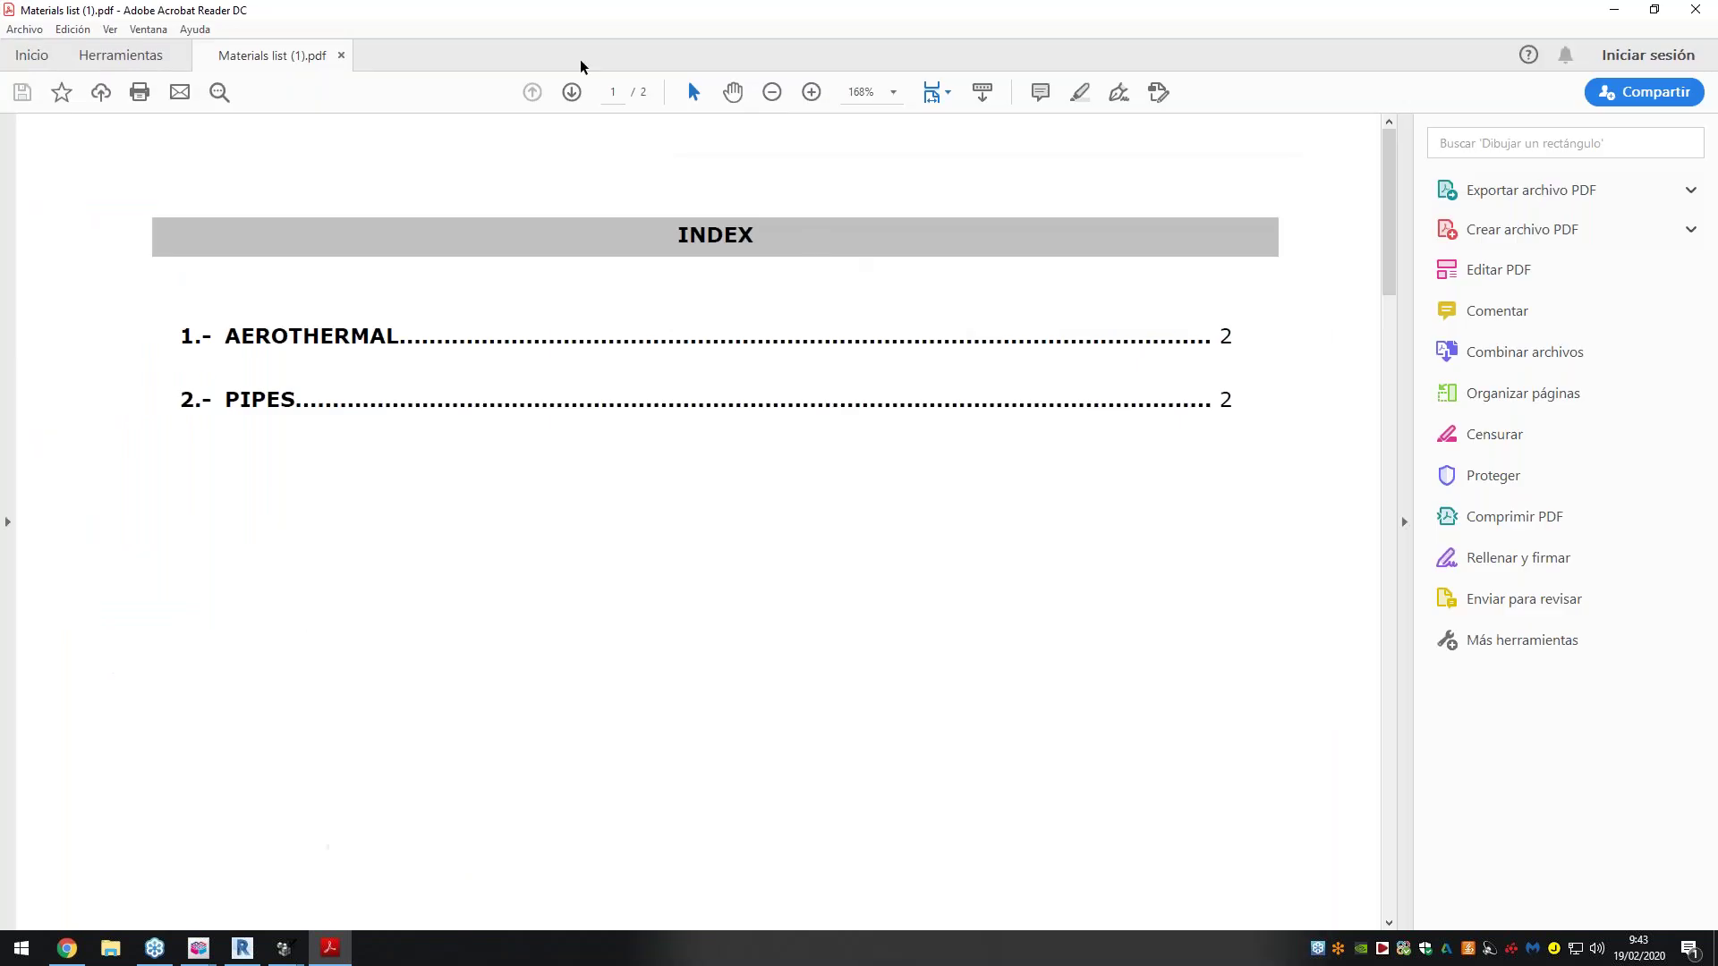
{"action": "left_click", "coordinate": [572, 92]}
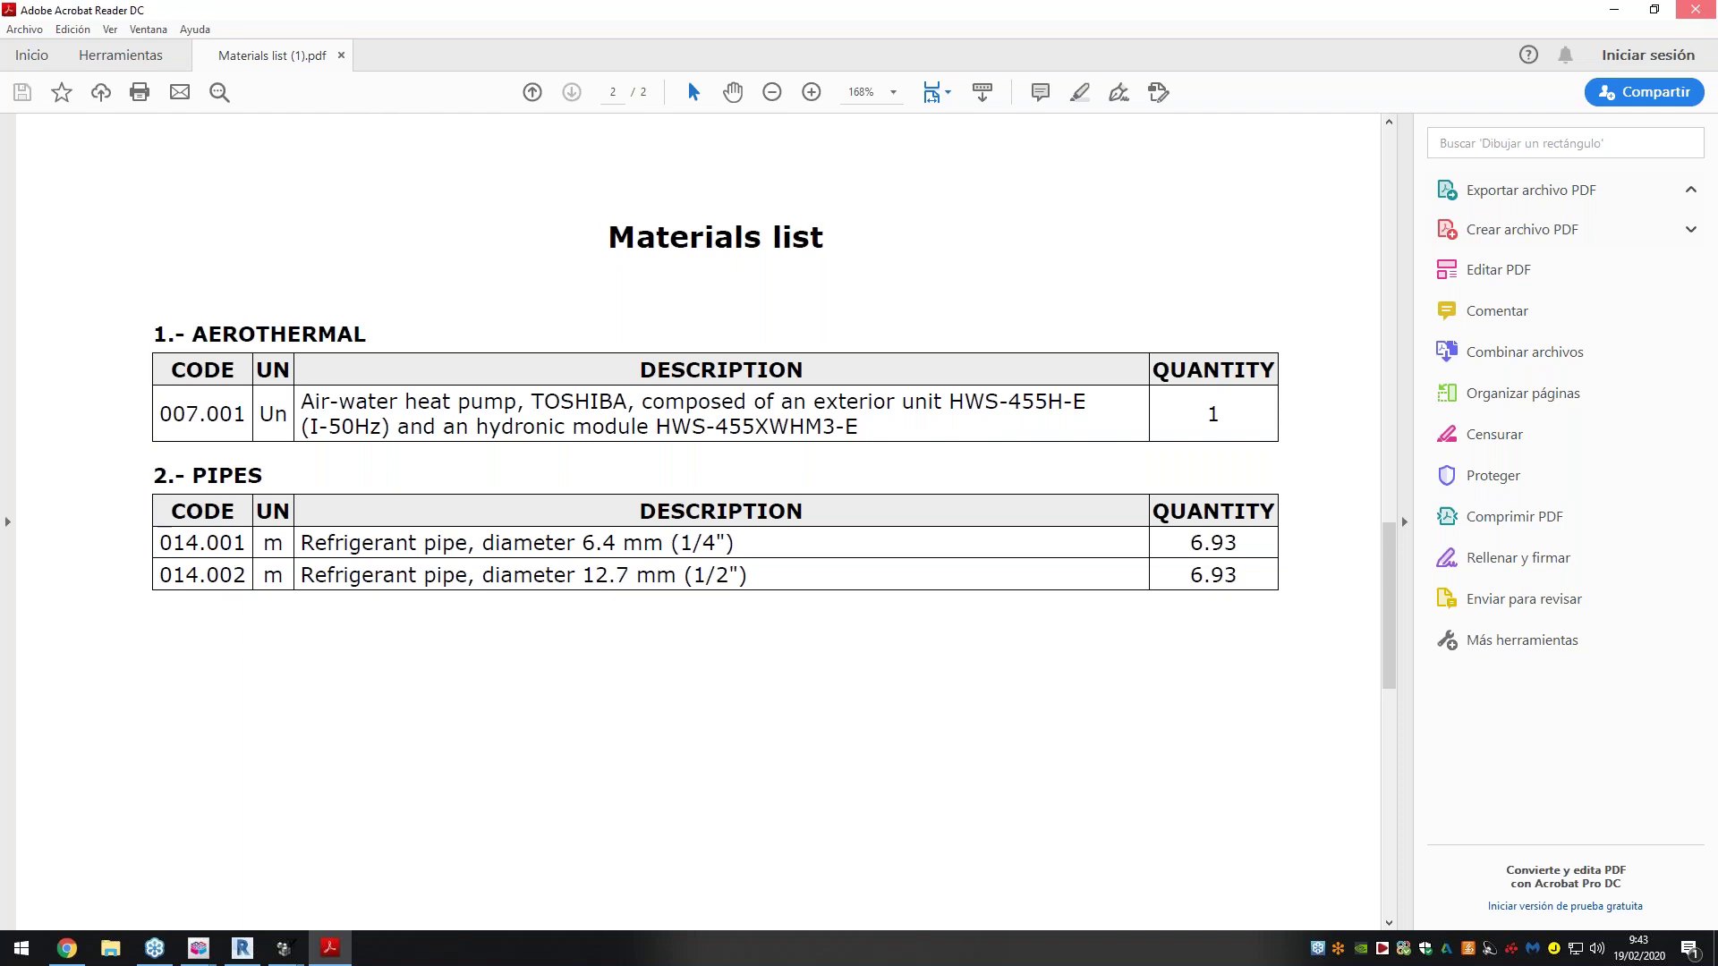
{"action": "left_click", "coordinate": [1699, 11]}
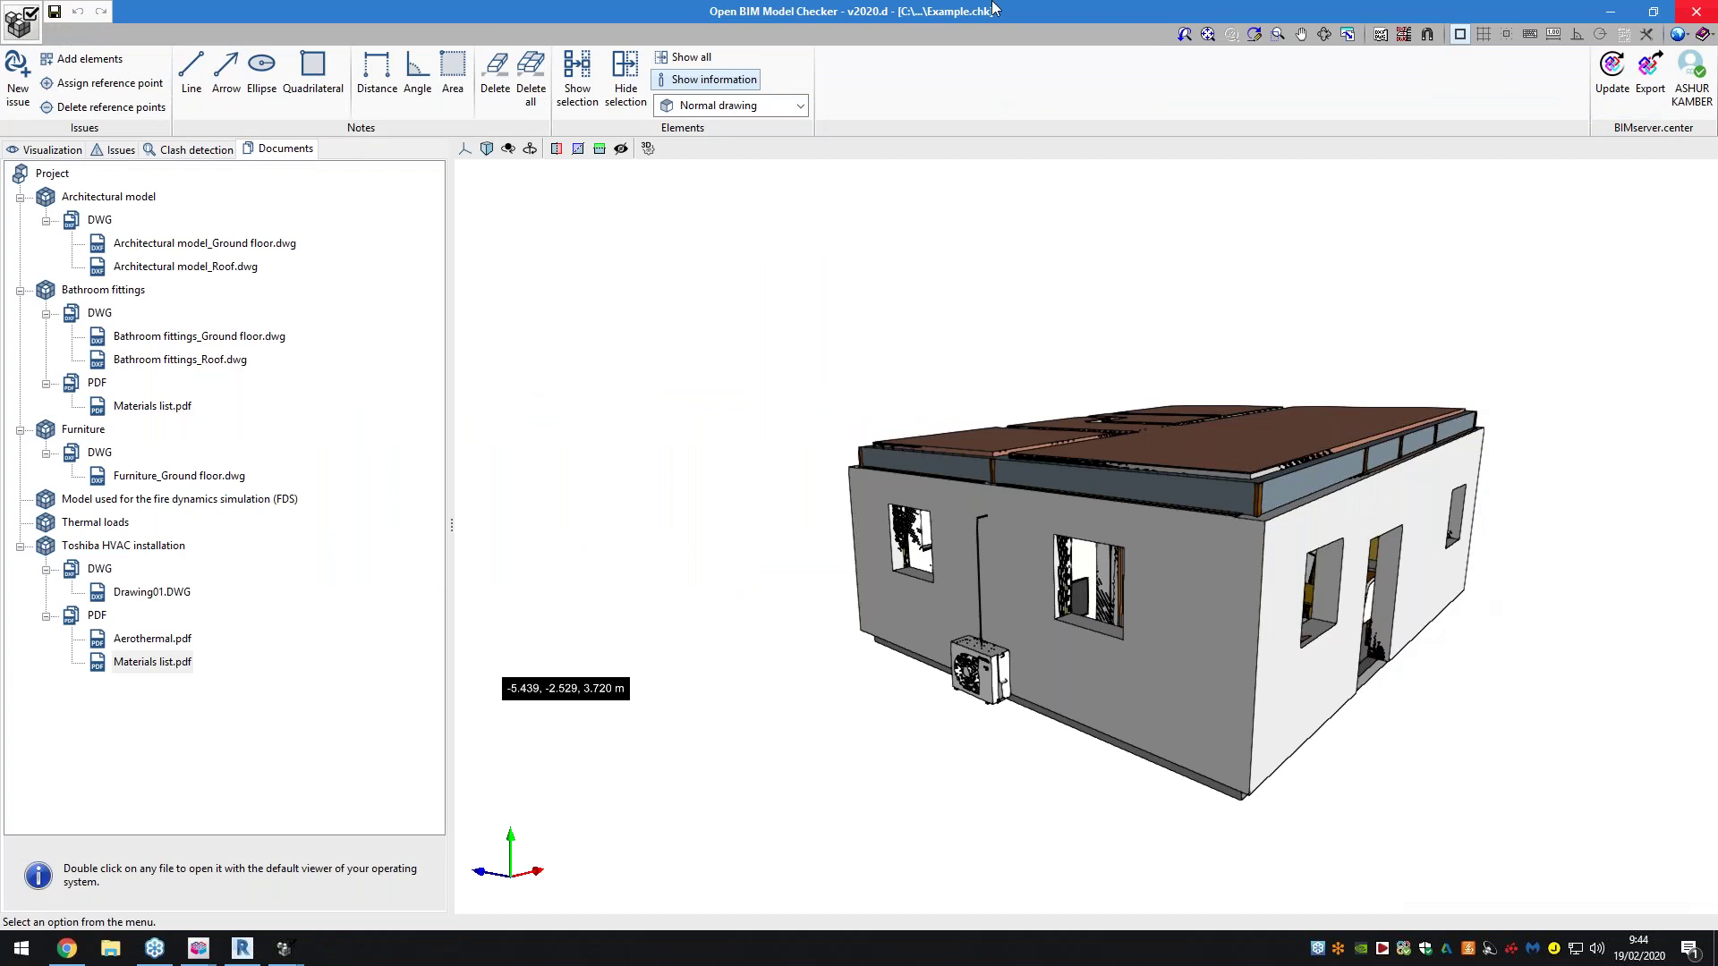
Add a clash combination named NewExample with the Architectural model and Furniture ticked
{"action": "left_click", "coordinate": [215, 155]}
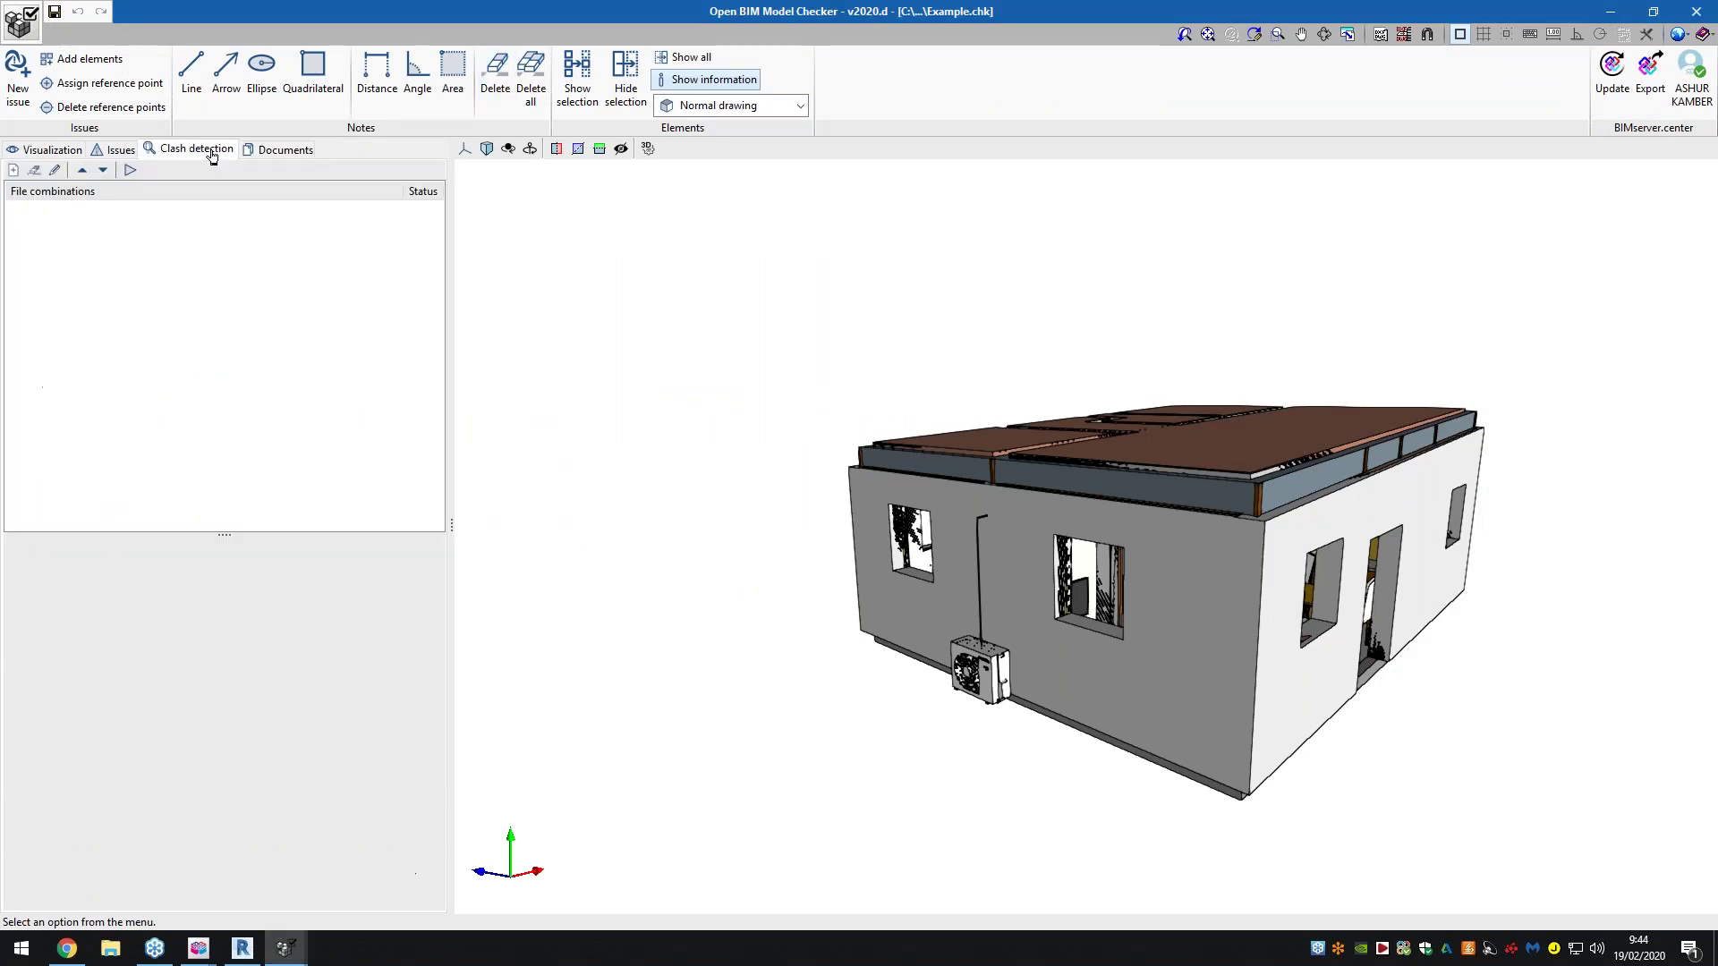
{"action": "left_click", "coordinate": [13, 170]}
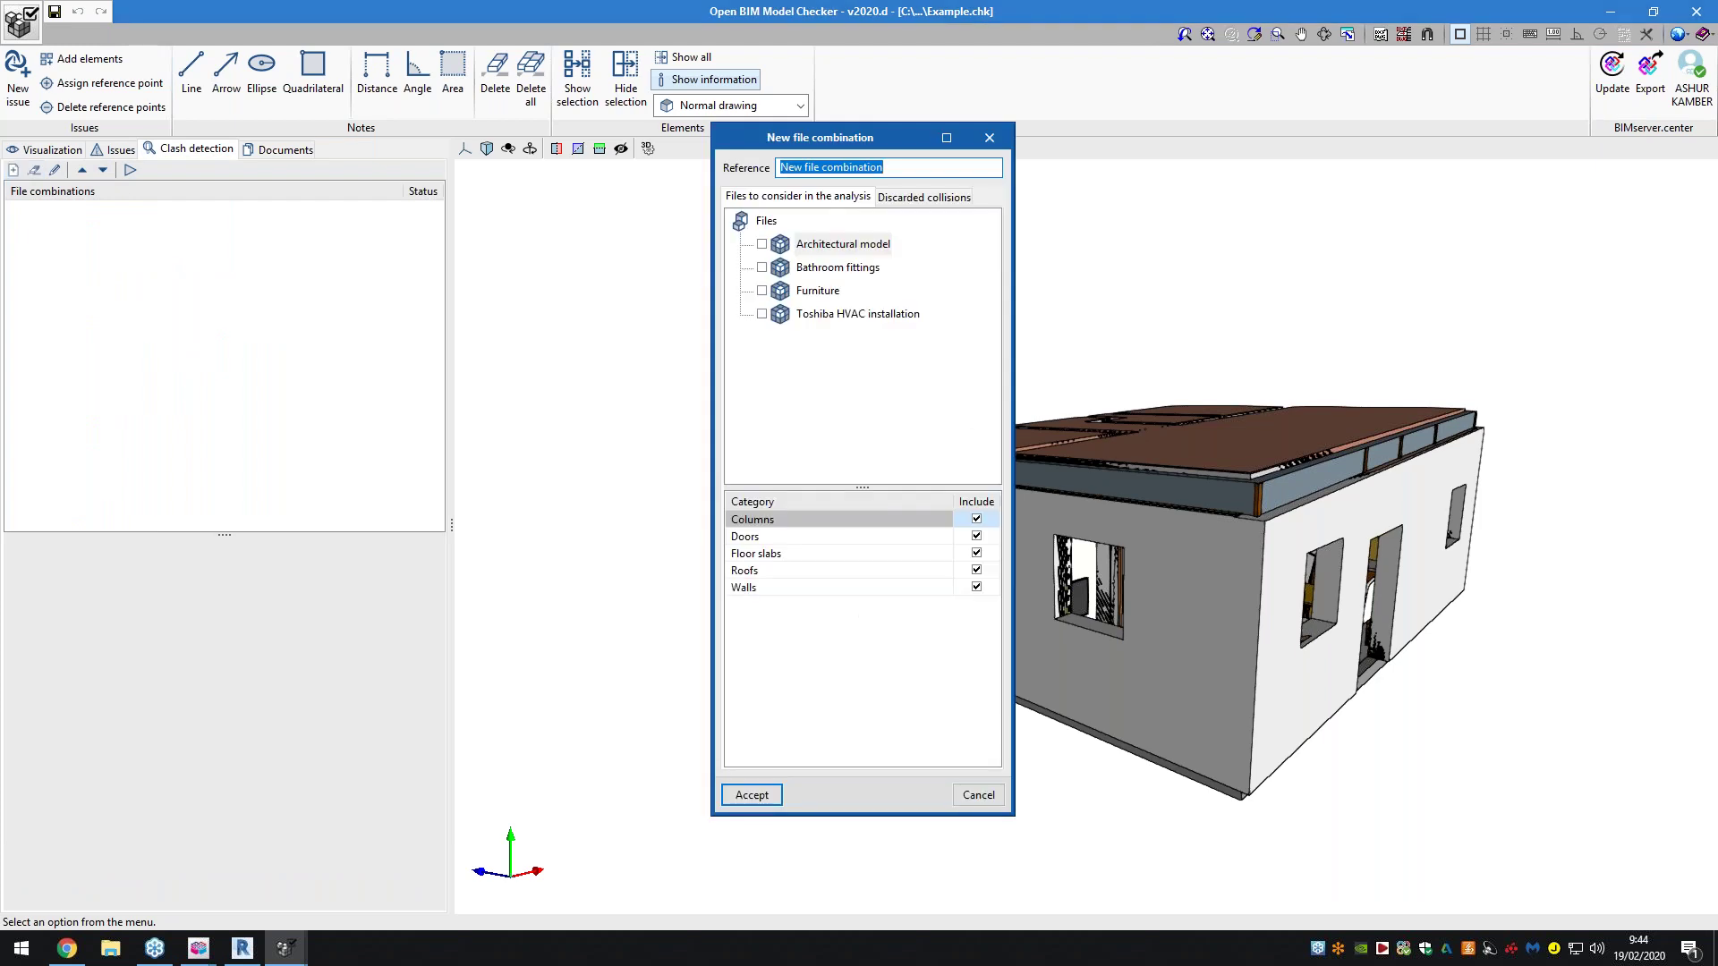
{"action": "type", "text": "NewExample"}
{"action": "left_click", "coordinate": [762, 245]}
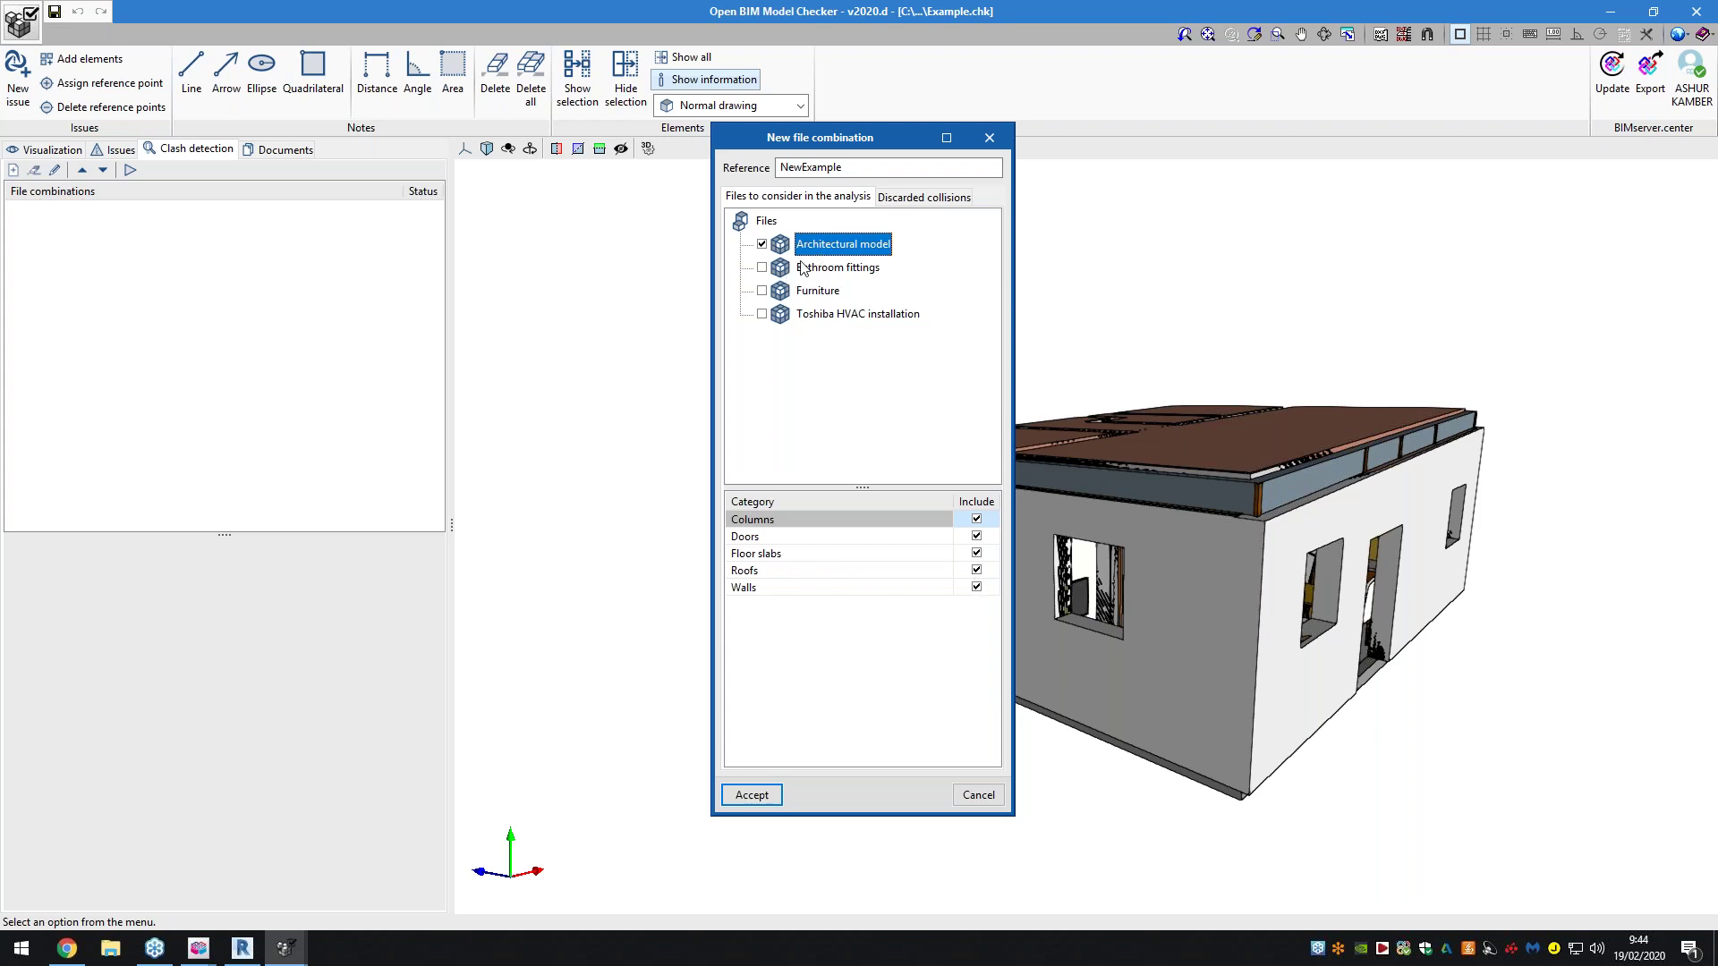
{"action": "left_click", "coordinate": [761, 290]}
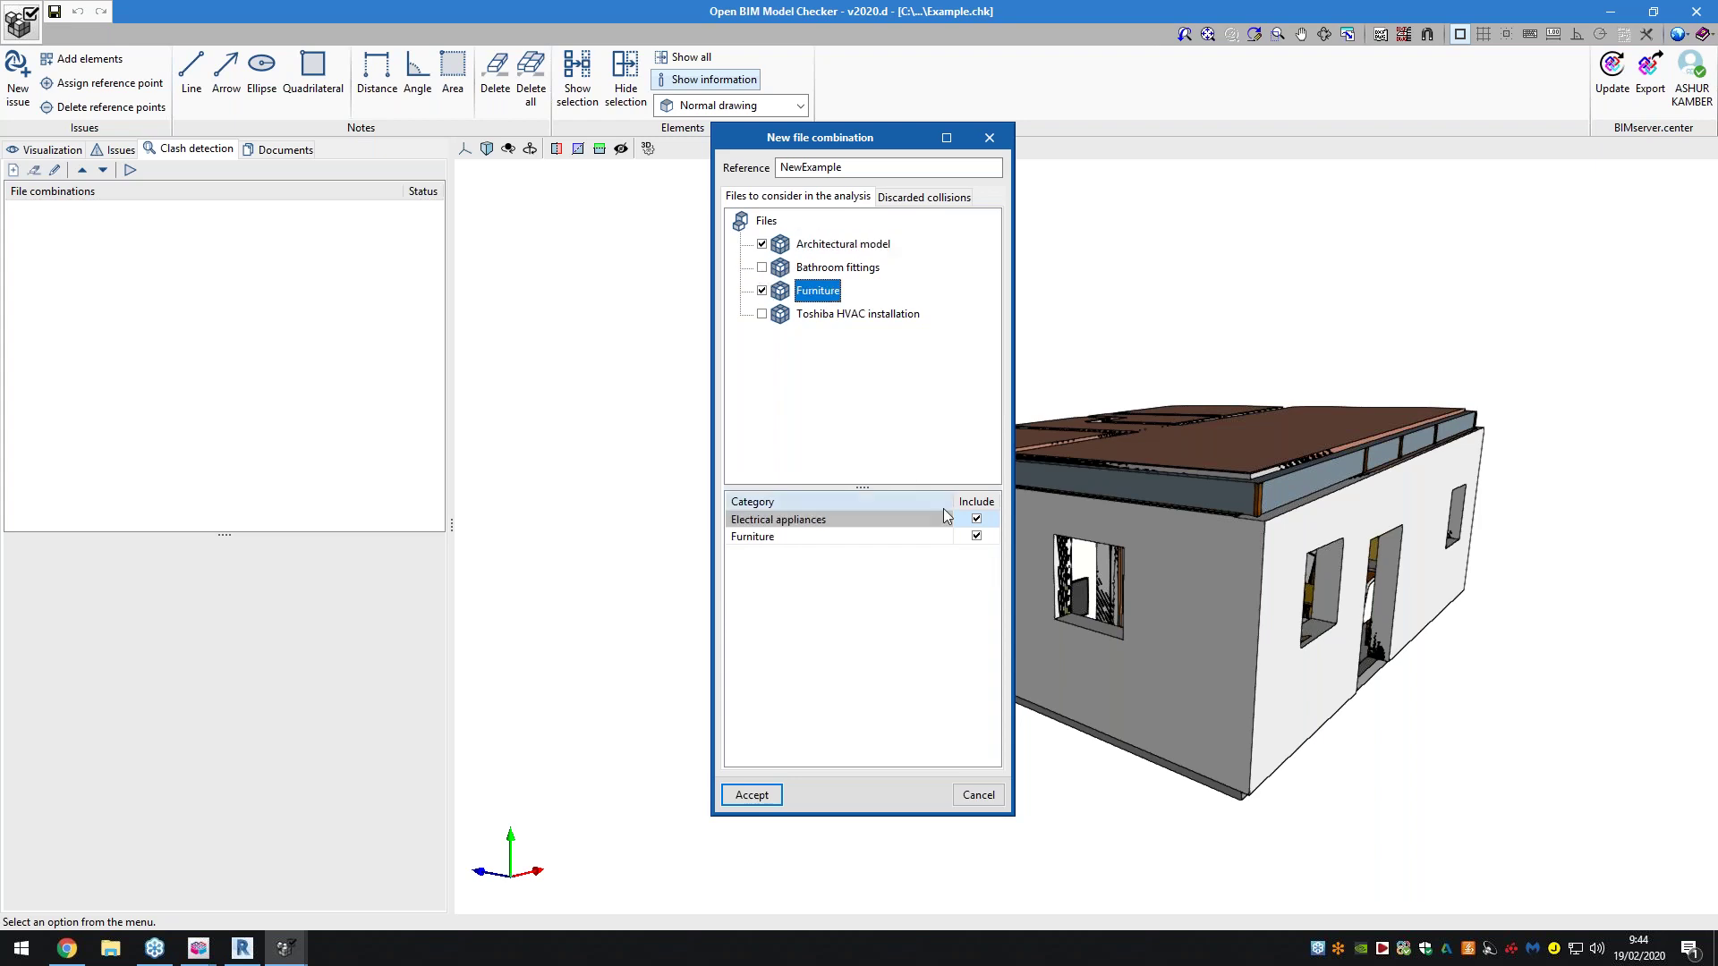
{"action": "left_click", "coordinate": [779, 793]}
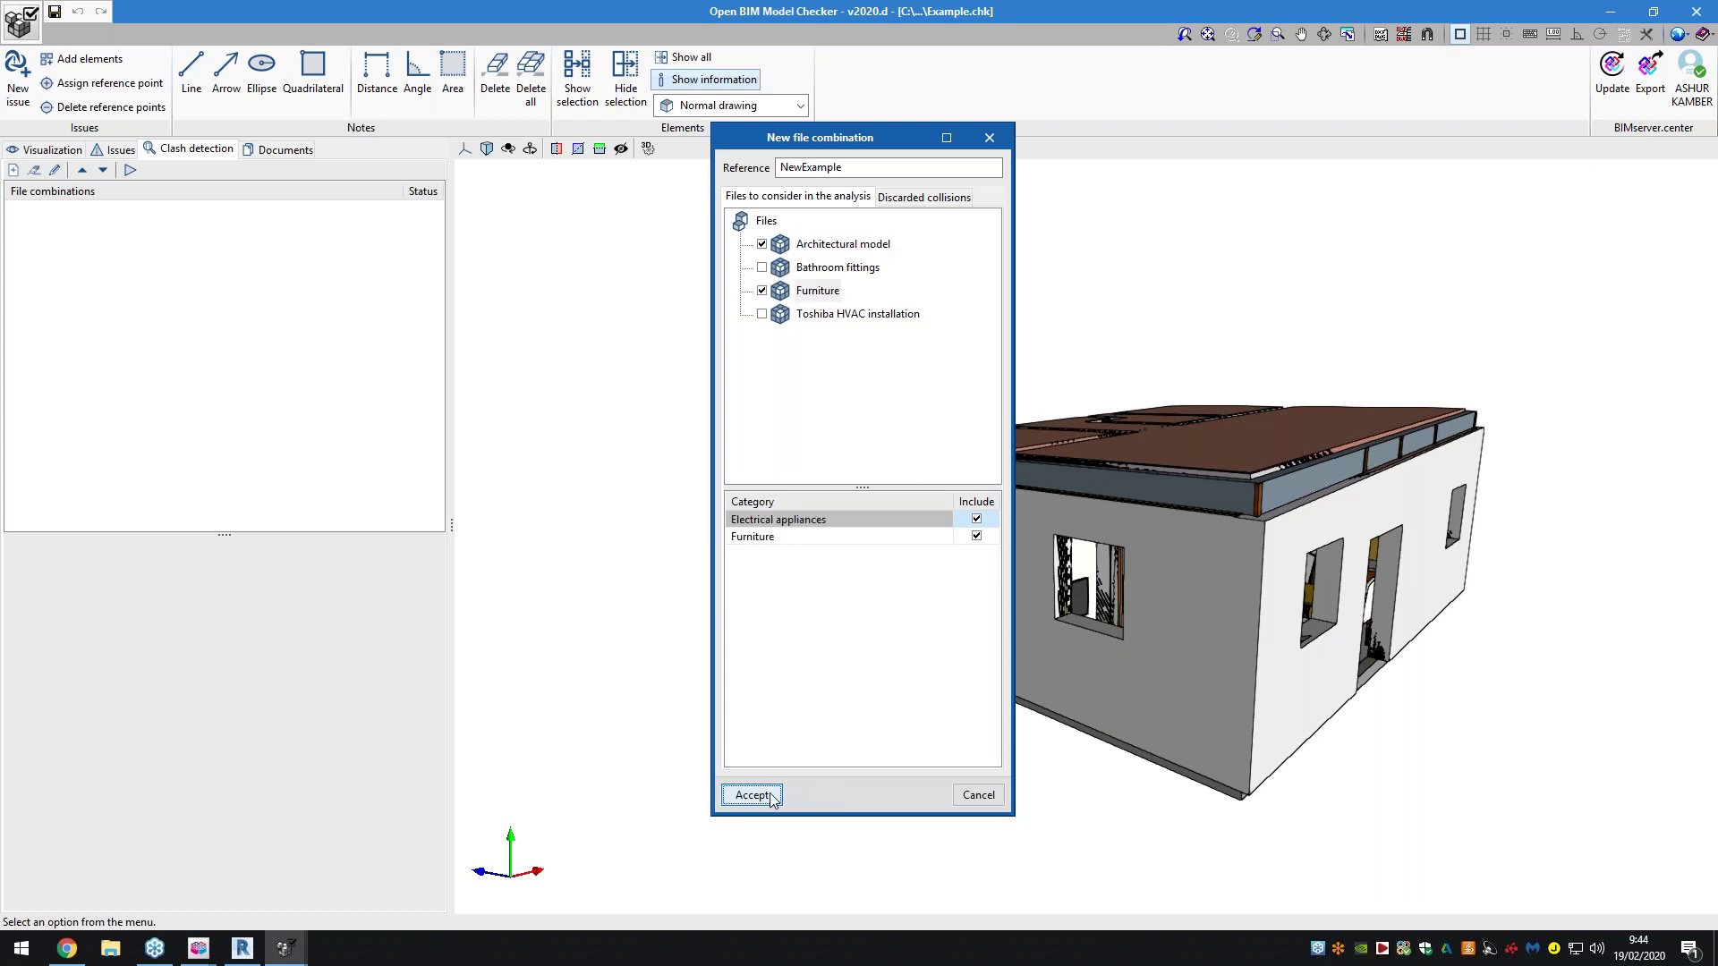
Run the NewExample clash check and inspect collisions 3, 4 and the FRIDGE versus wall clash
{"action": "left_click", "coordinate": [124, 170]}
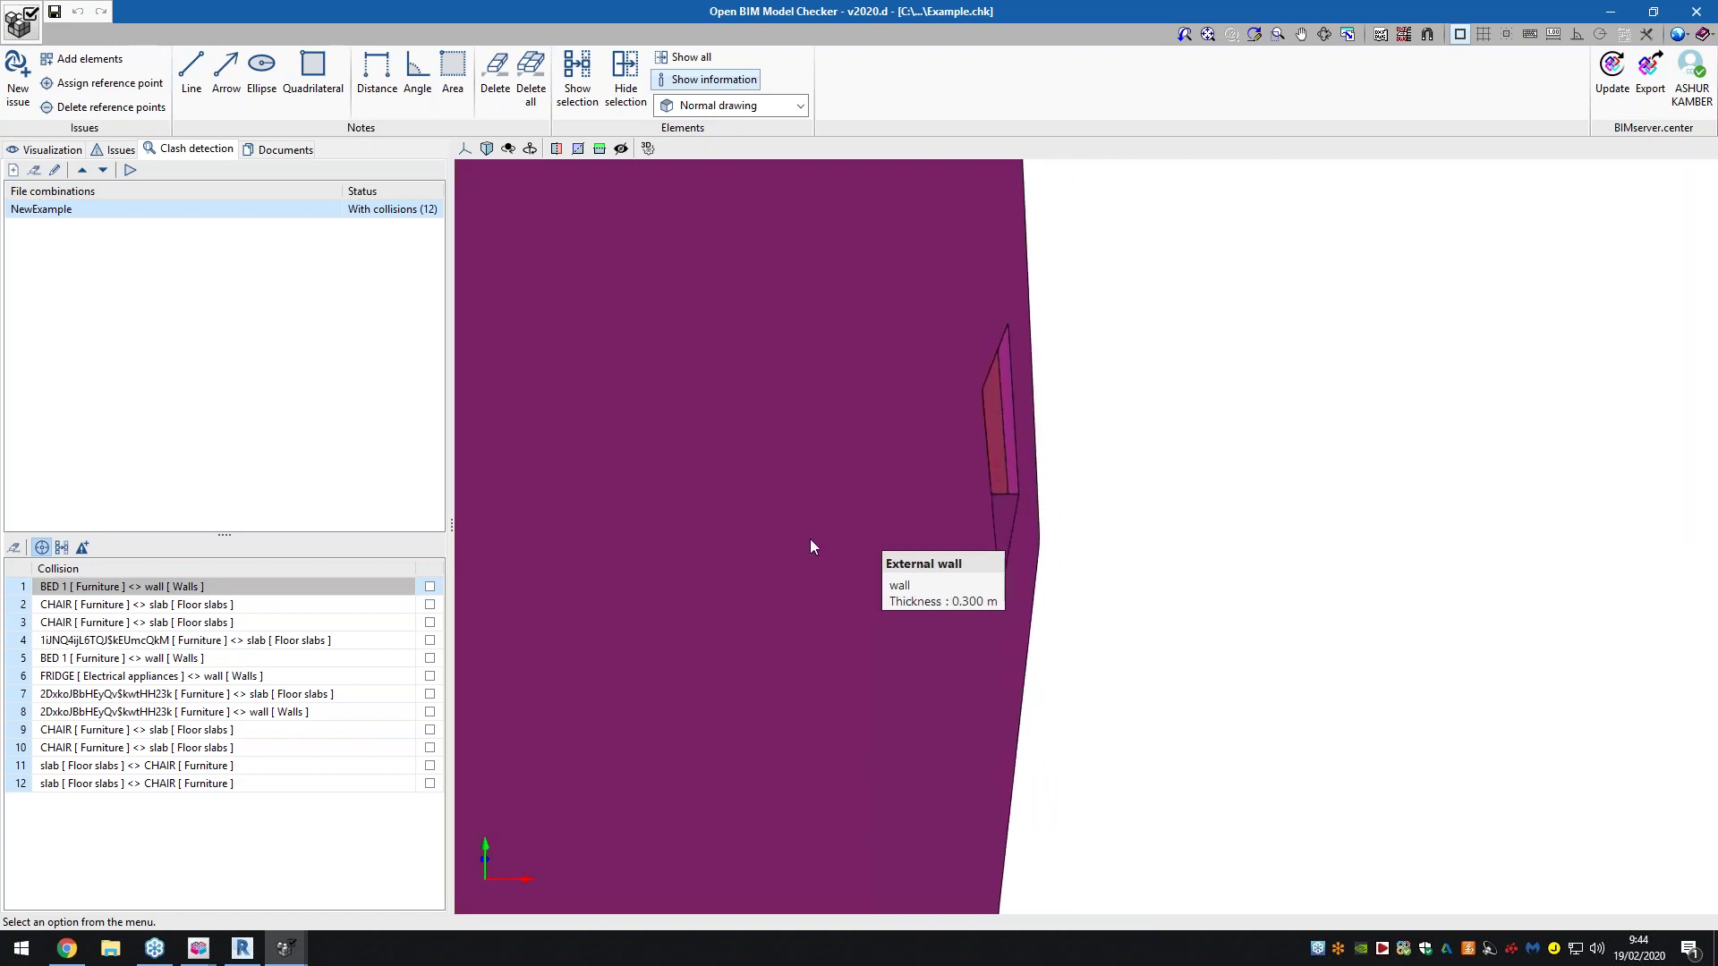
{"action": "middle_click_drag", "start_coordinate": [748, 535], "coordinate": [537, 518]}
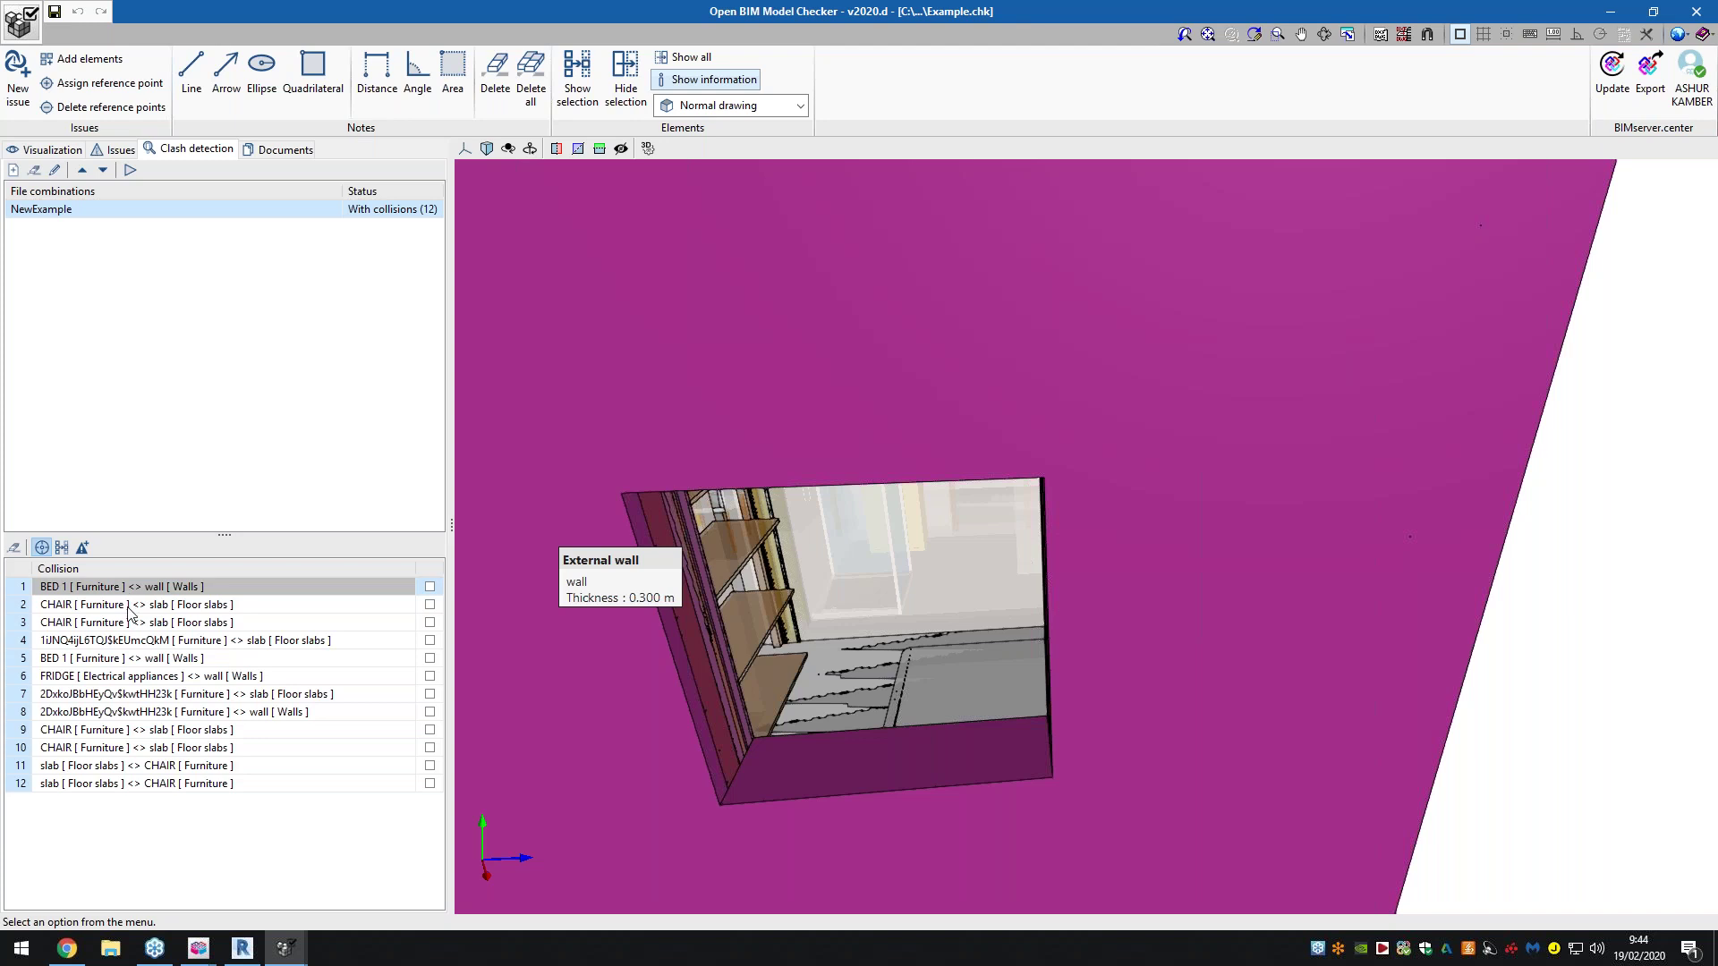
{"action": "left_click", "coordinate": [130, 620]}
{"action": "left_click", "coordinate": [131, 639]}
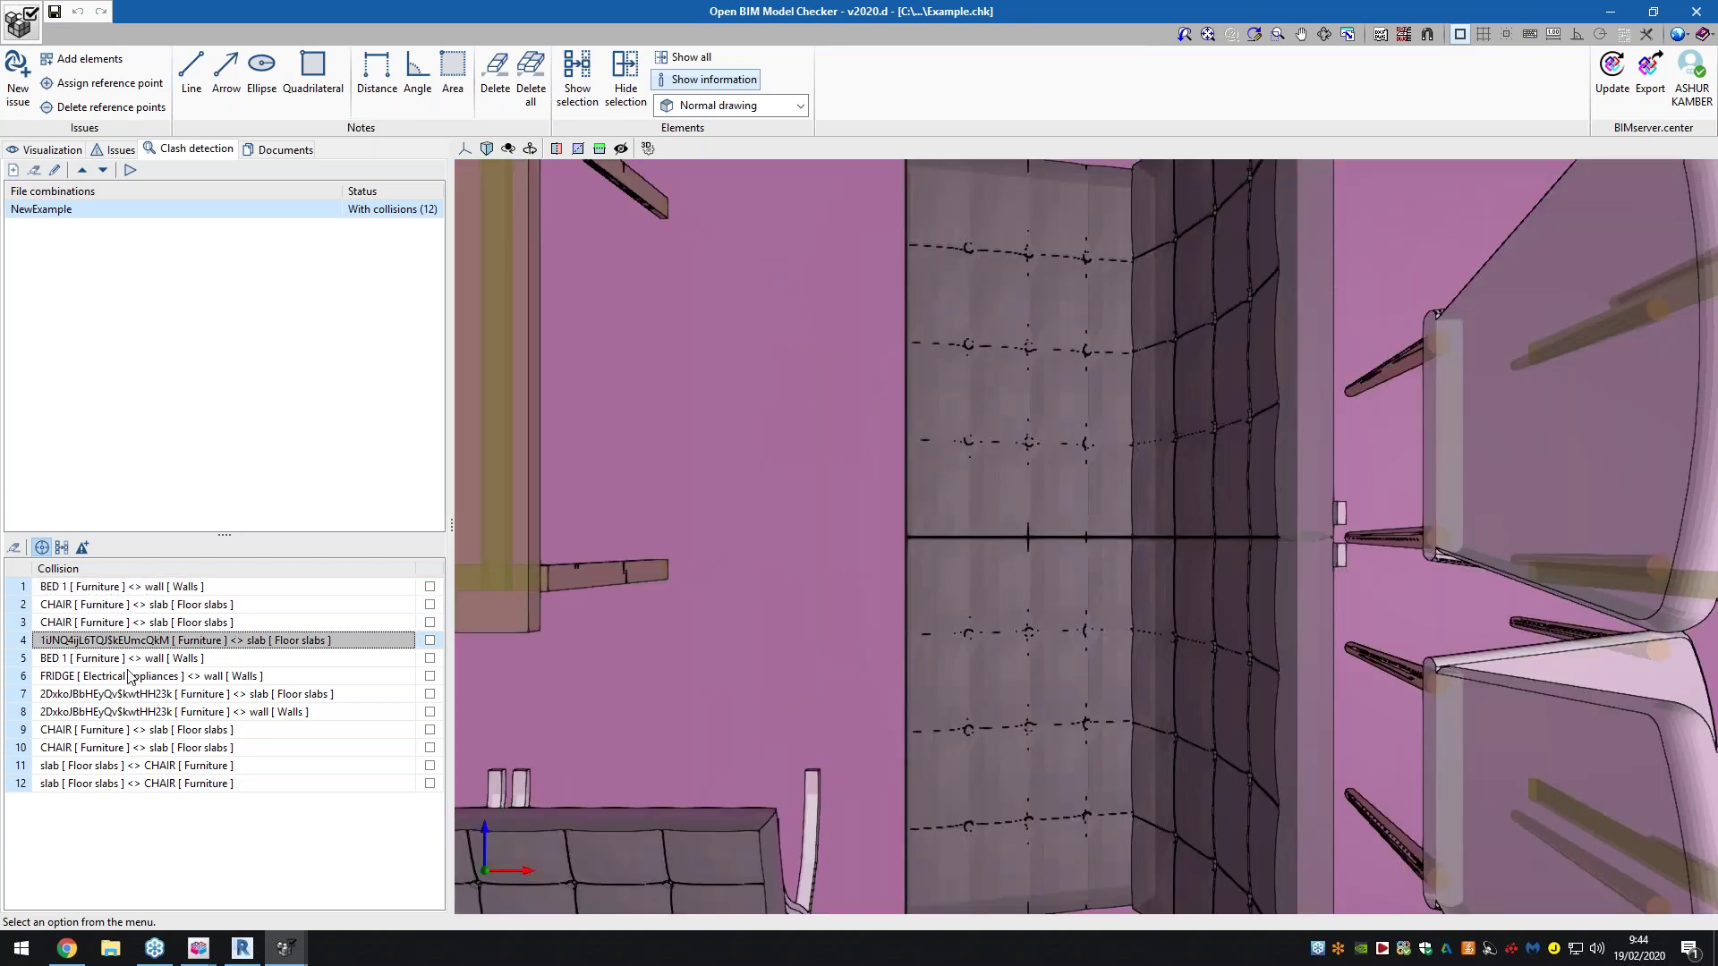
{"action": "left_click", "coordinate": [130, 677]}
Step through the sofa and chair collisions up to 11, then return to collision 4 and BED 1
{"action": "left_click", "coordinate": [137, 695]}
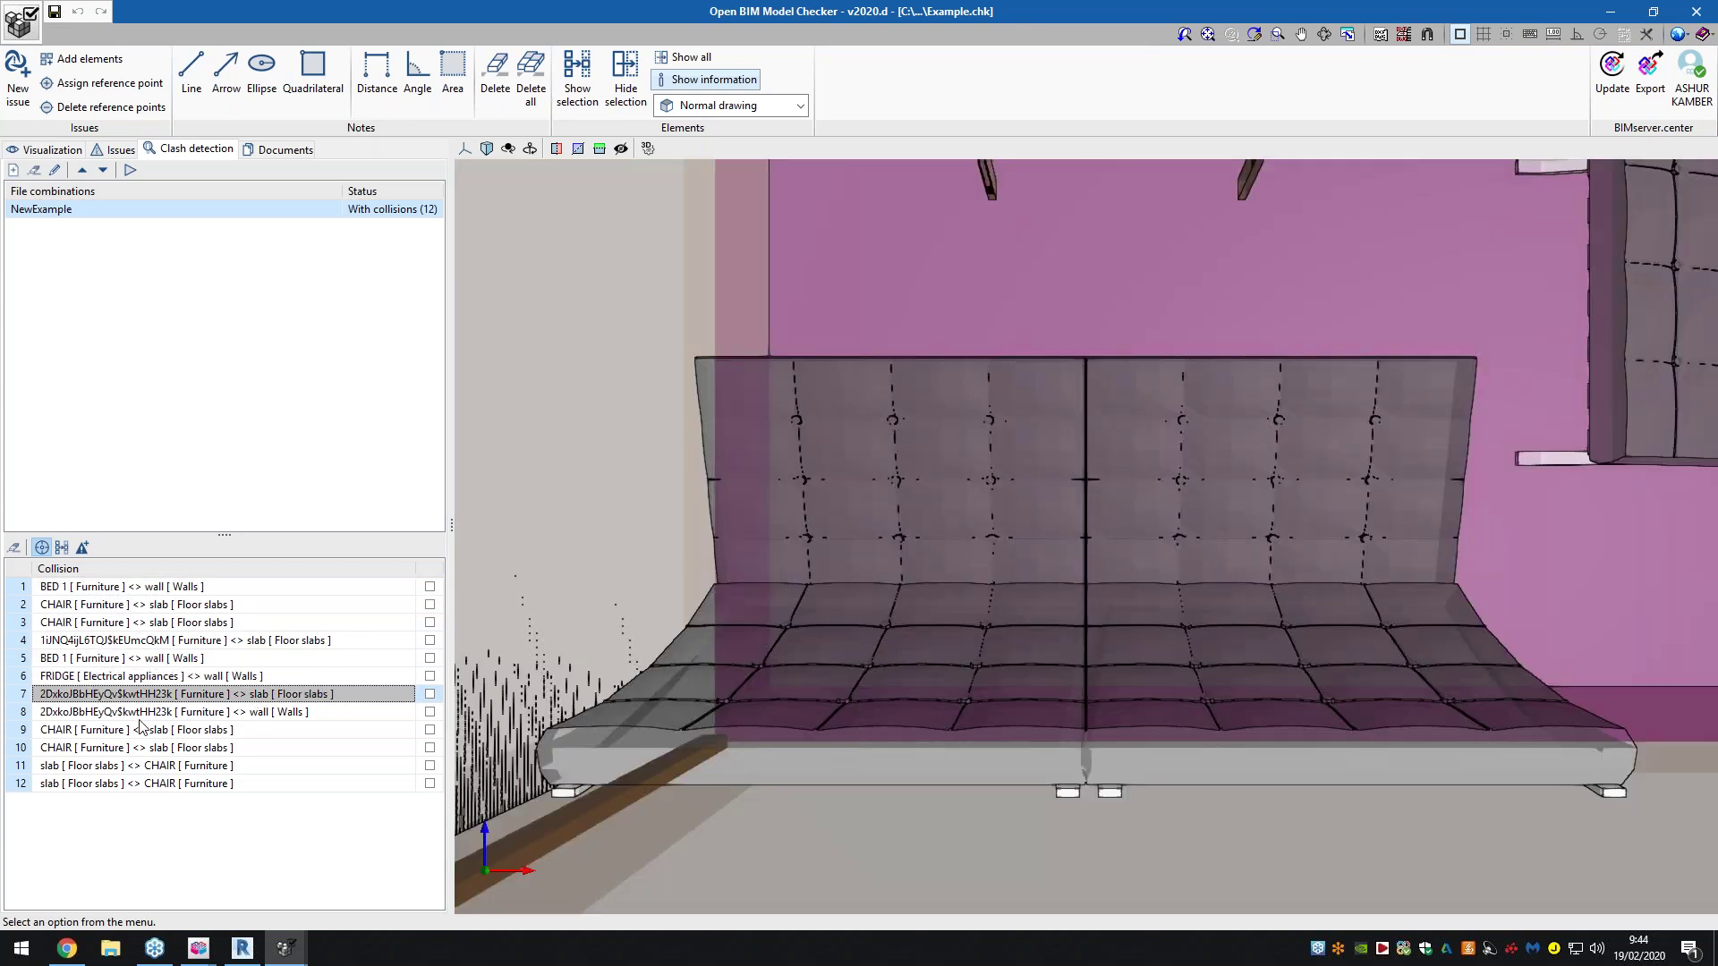
{"action": "left_click", "coordinate": [139, 715]}
{"action": "left_click", "coordinate": [143, 730]}
{"action": "left_click", "coordinate": [150, 748]}
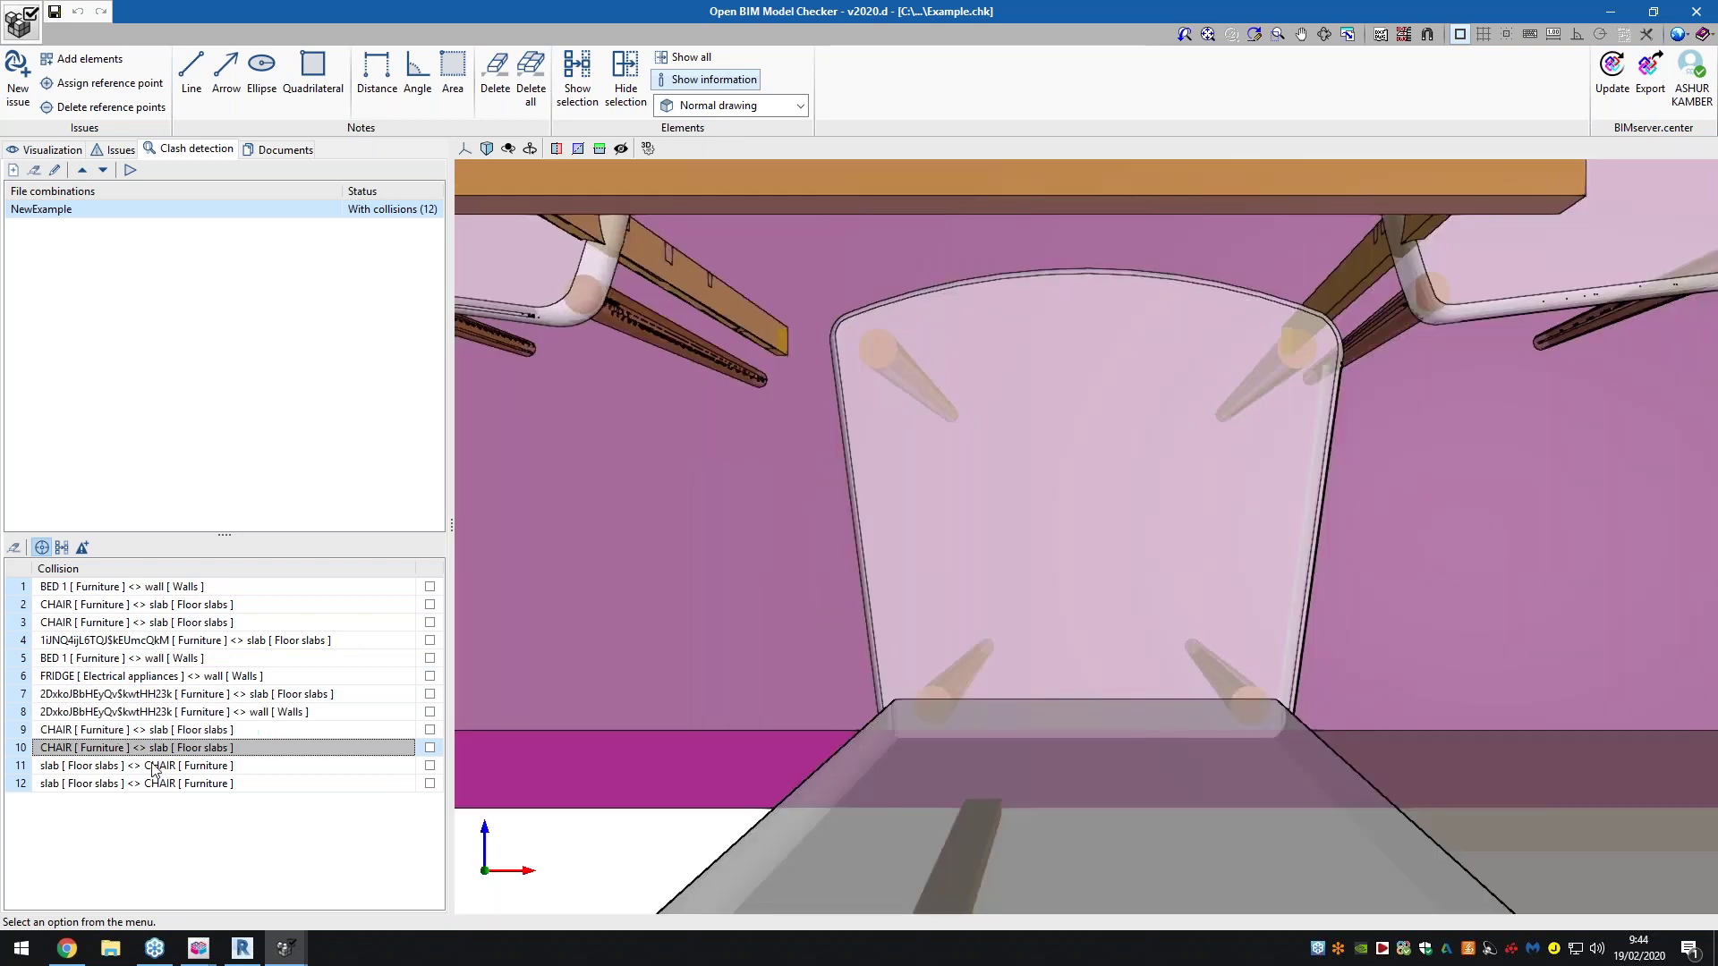
{"action": "left_click", "coordinate": [154, 766]}
{"action": "left_click", "coordinate": [161, 640]}
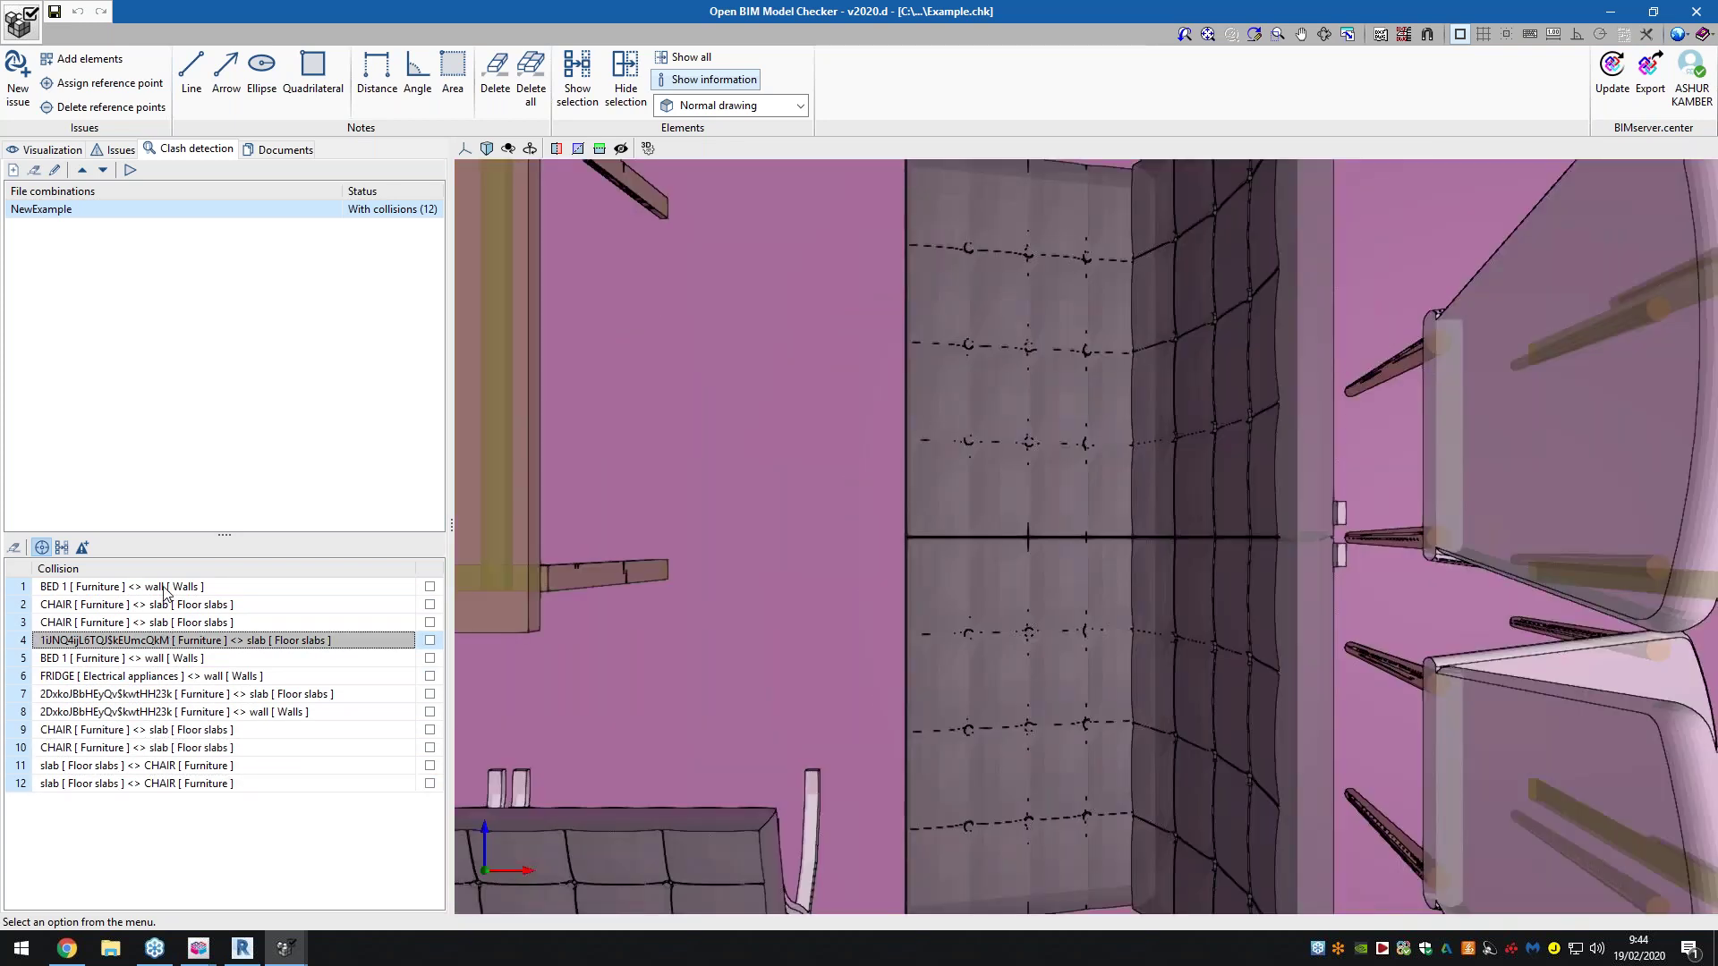
{"action": "left_click", "coordinate": [165, 588]}
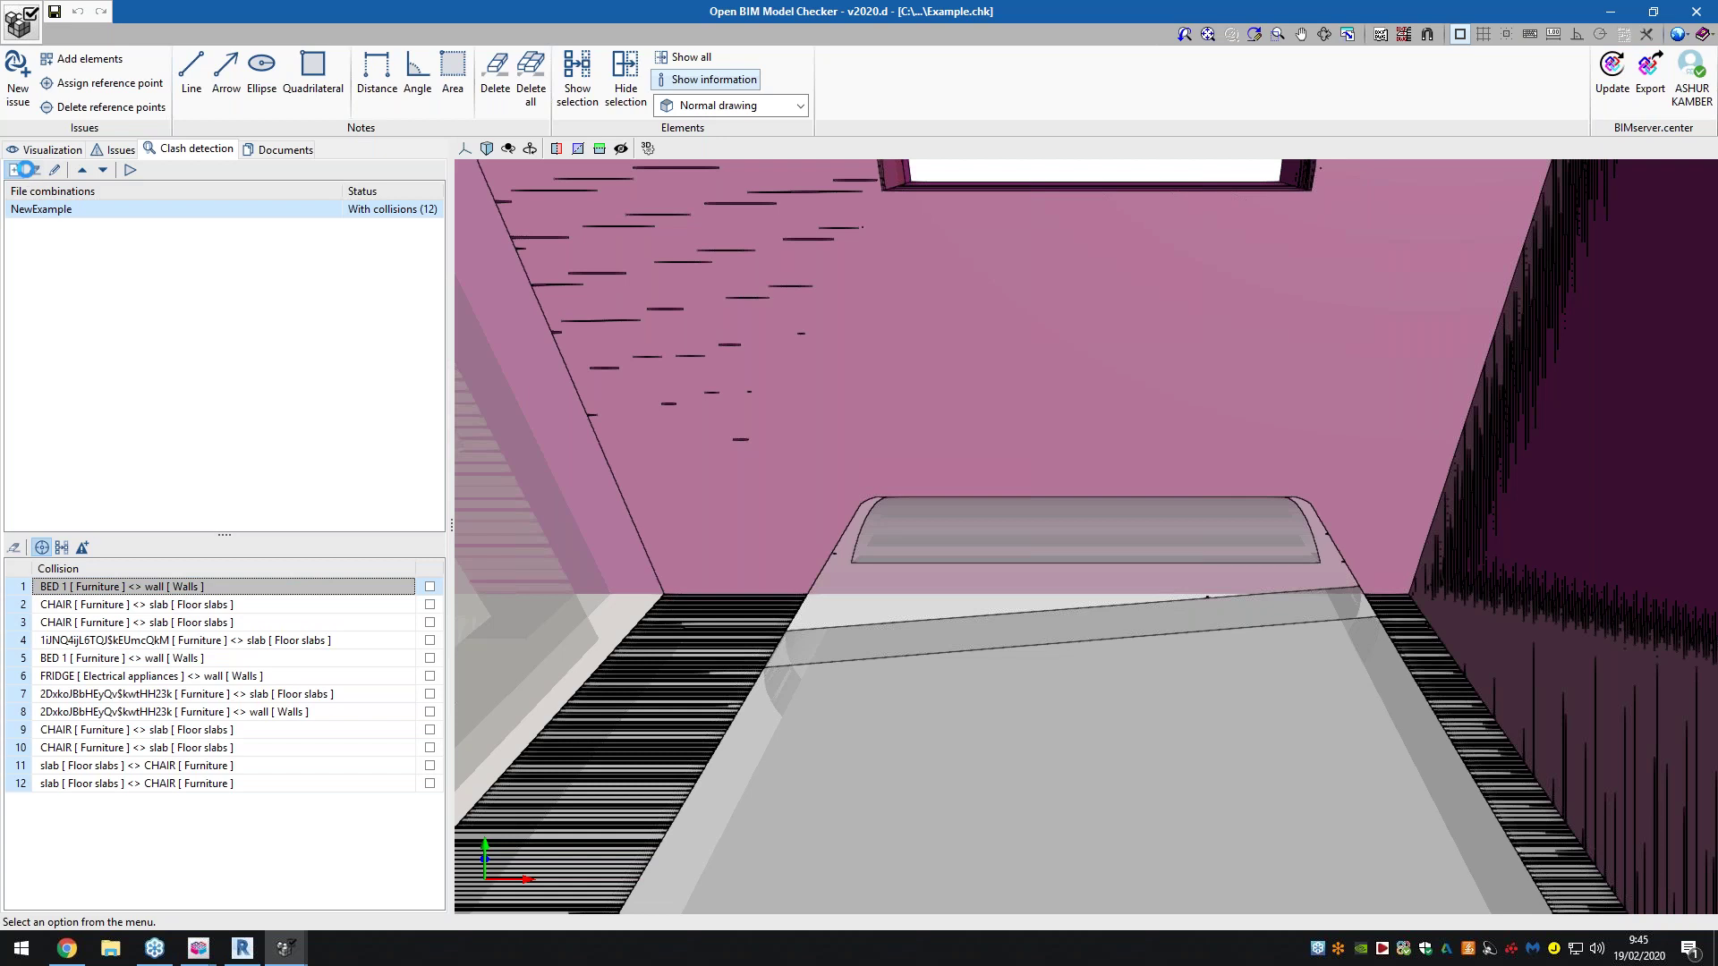
Open a new file combination dialog, look at its tabs, and close it without saving
{"action": "left_click", "coordinate": [13, 170]}
{"action": "left_click", "coordinate": [915, 198]}
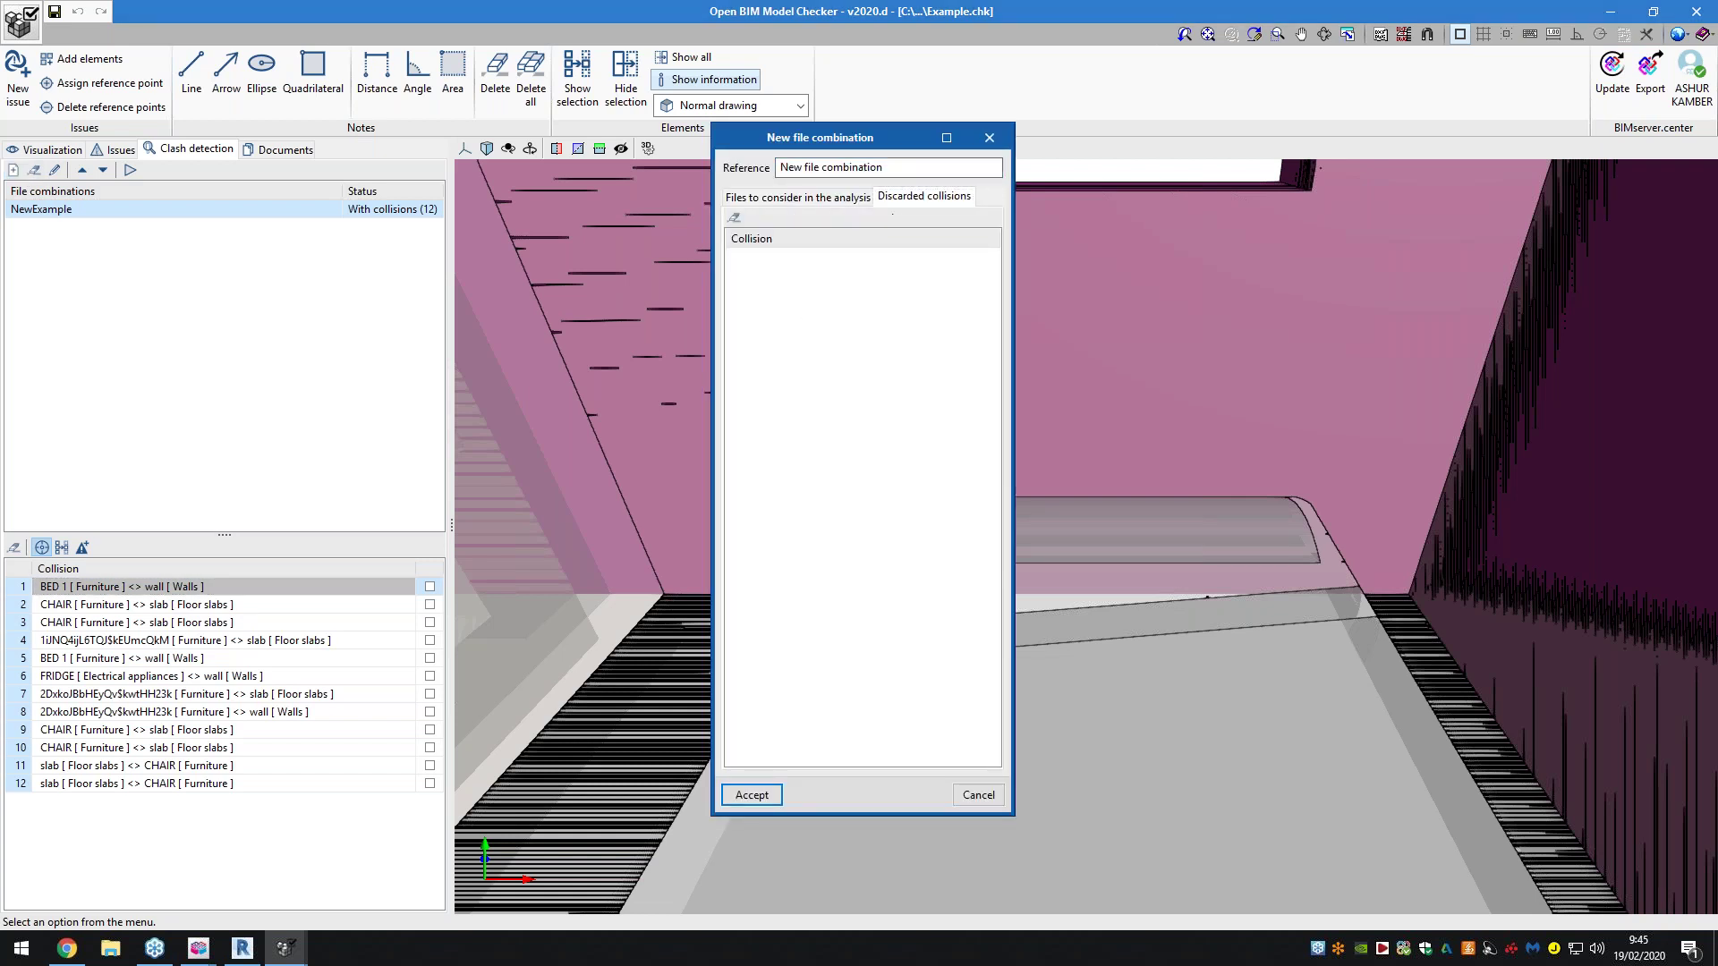
{"action": "left_click", "coordinate": [848, 200]}
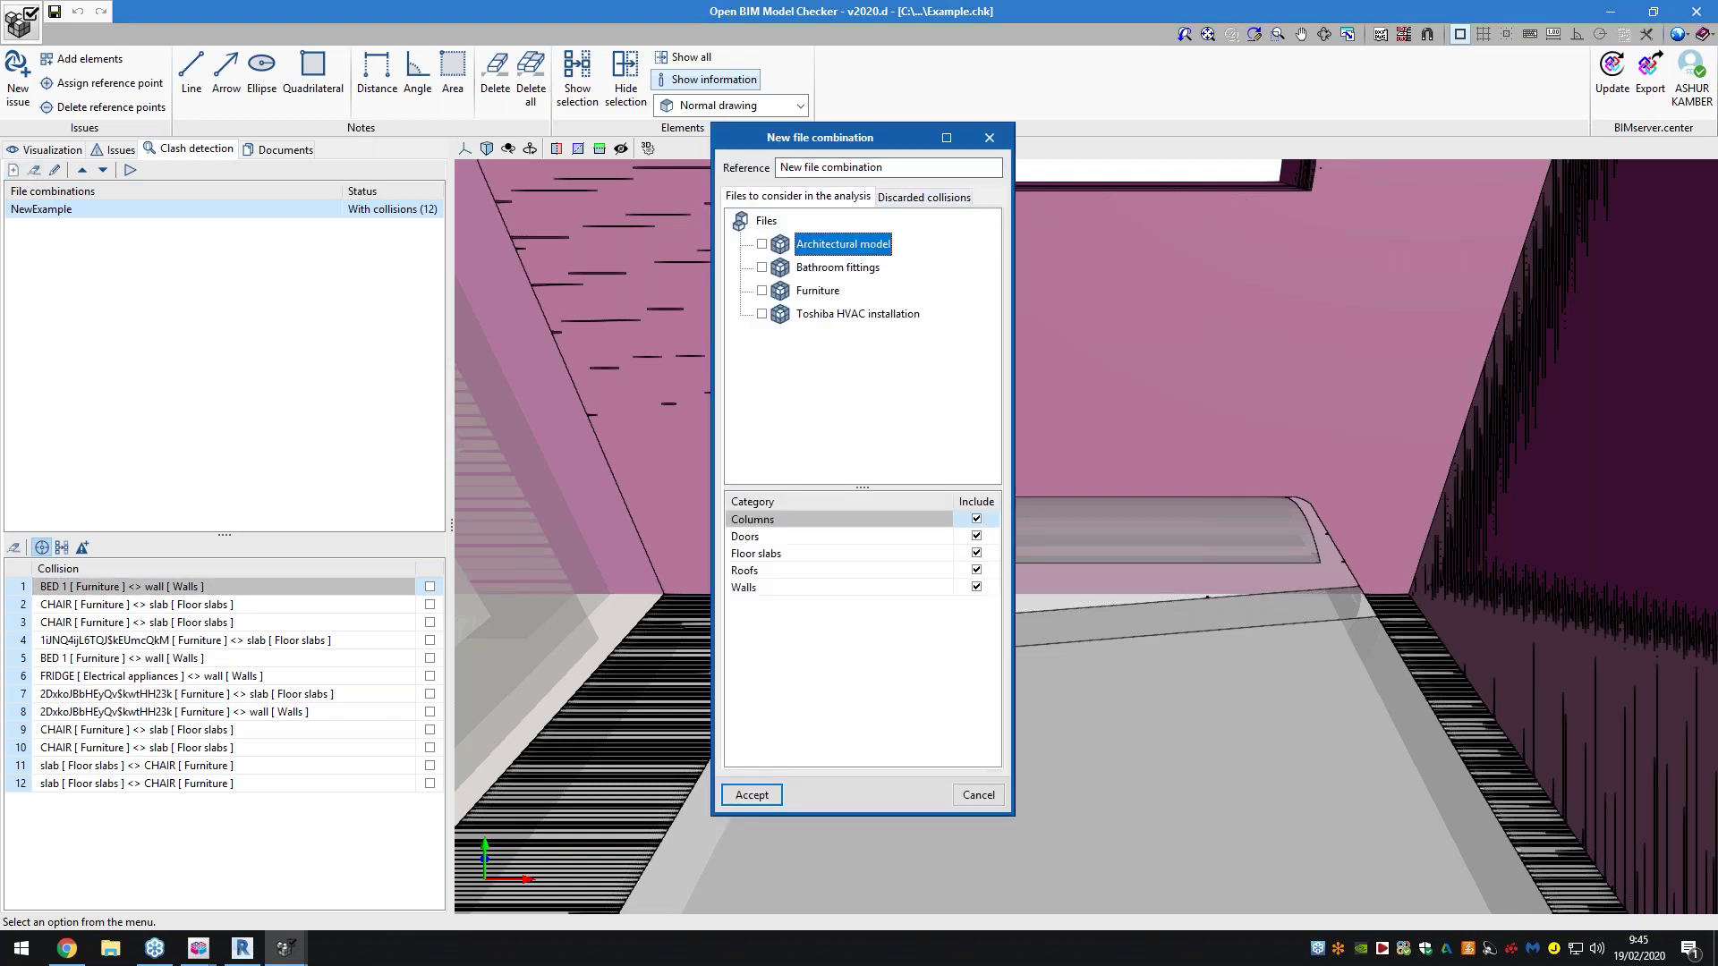
{"action": "left_click", "coordinate": [987, 139]}
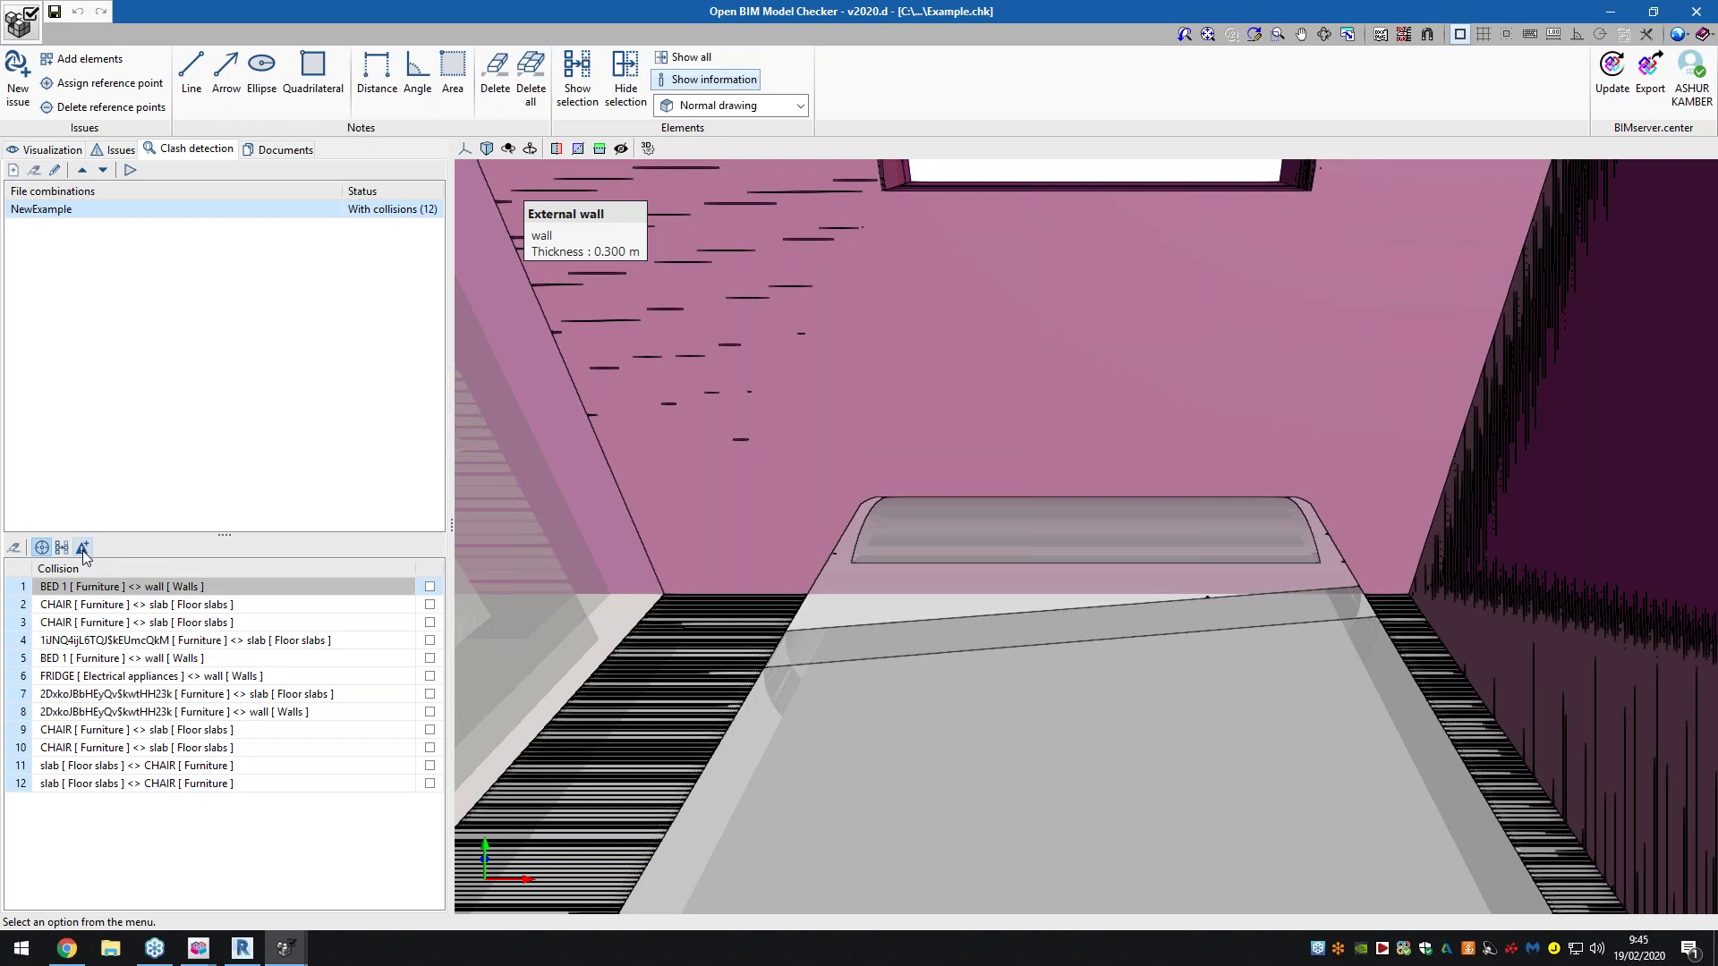
Generate one issue from collision 1, the BED 1 versus wall clash
{"action": "left_click", "coordinate": [430, 586]}
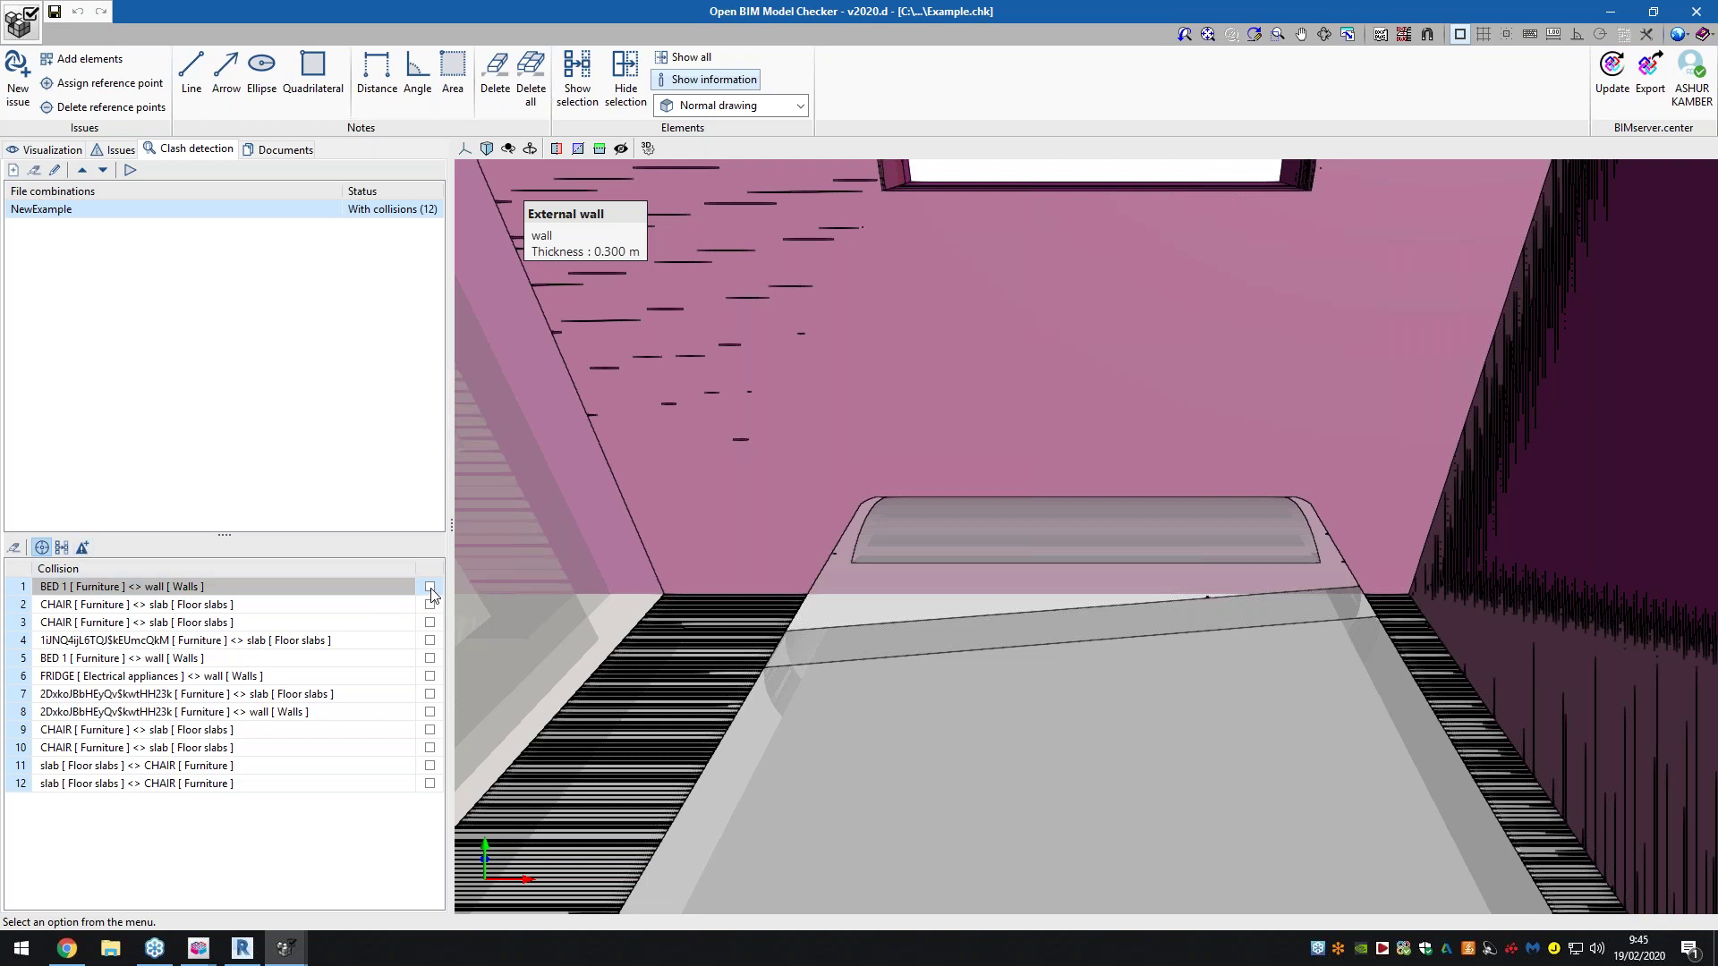
{"action": "left_click", "coordinate": [83, 547]}
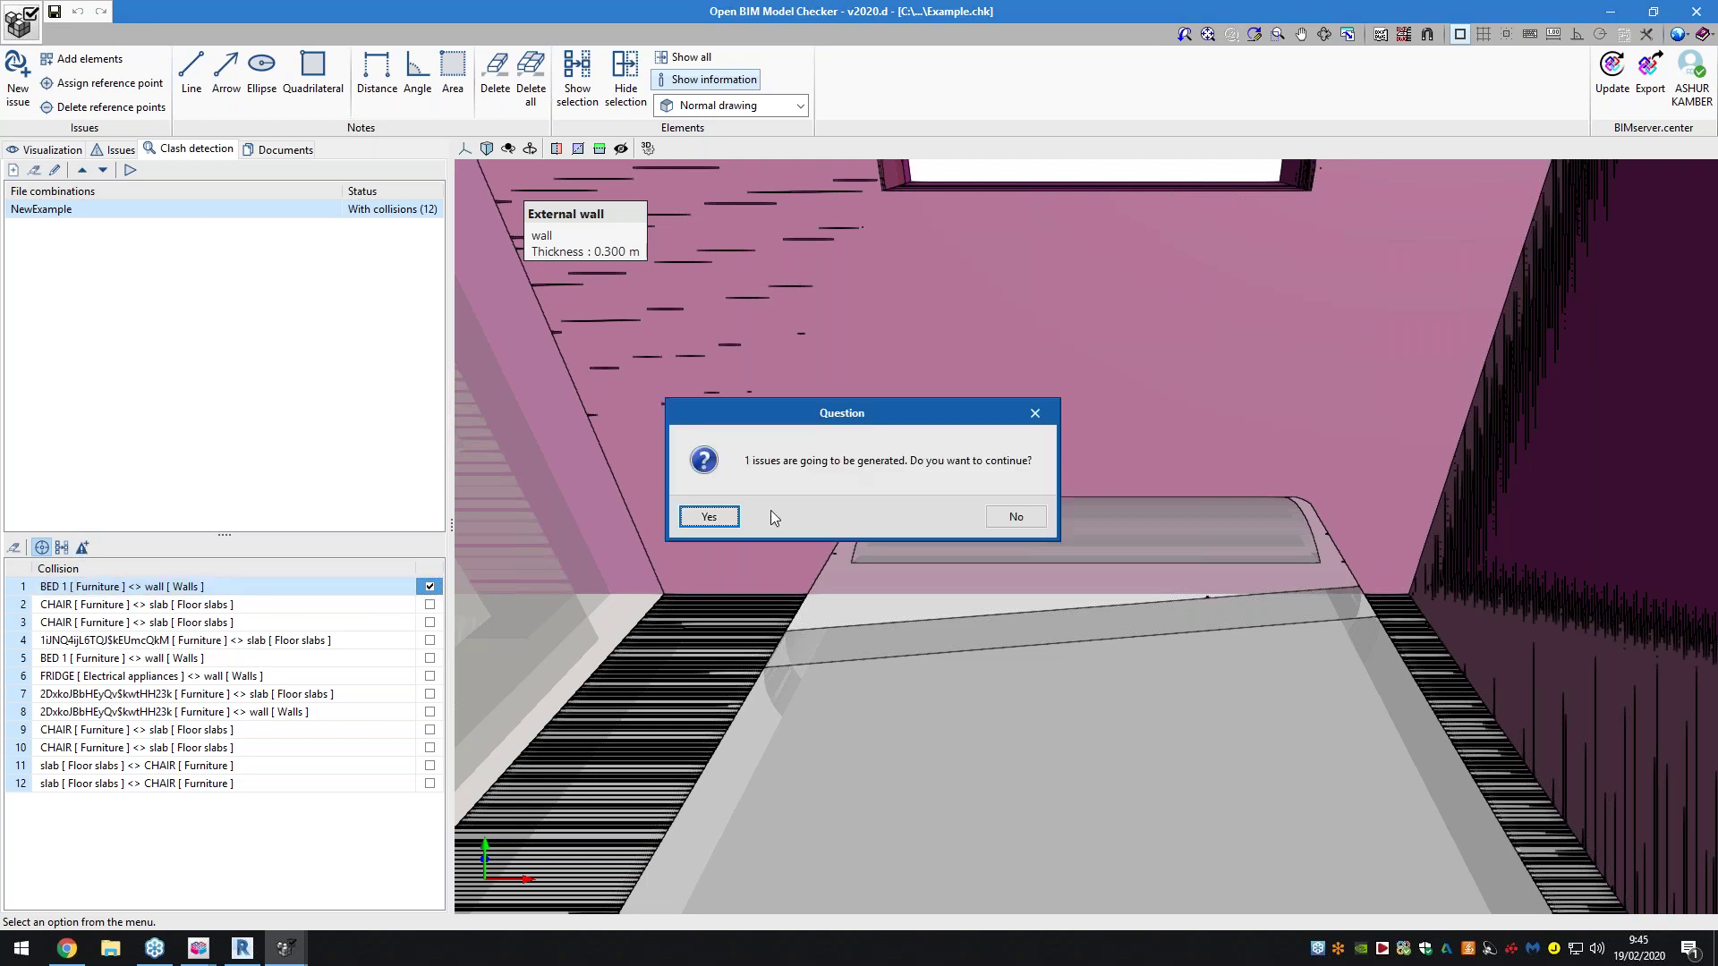
{"action": "left_click", "coordinate": [734, 519]}
{"action": "left_click", "coordinate": [864, 517]}
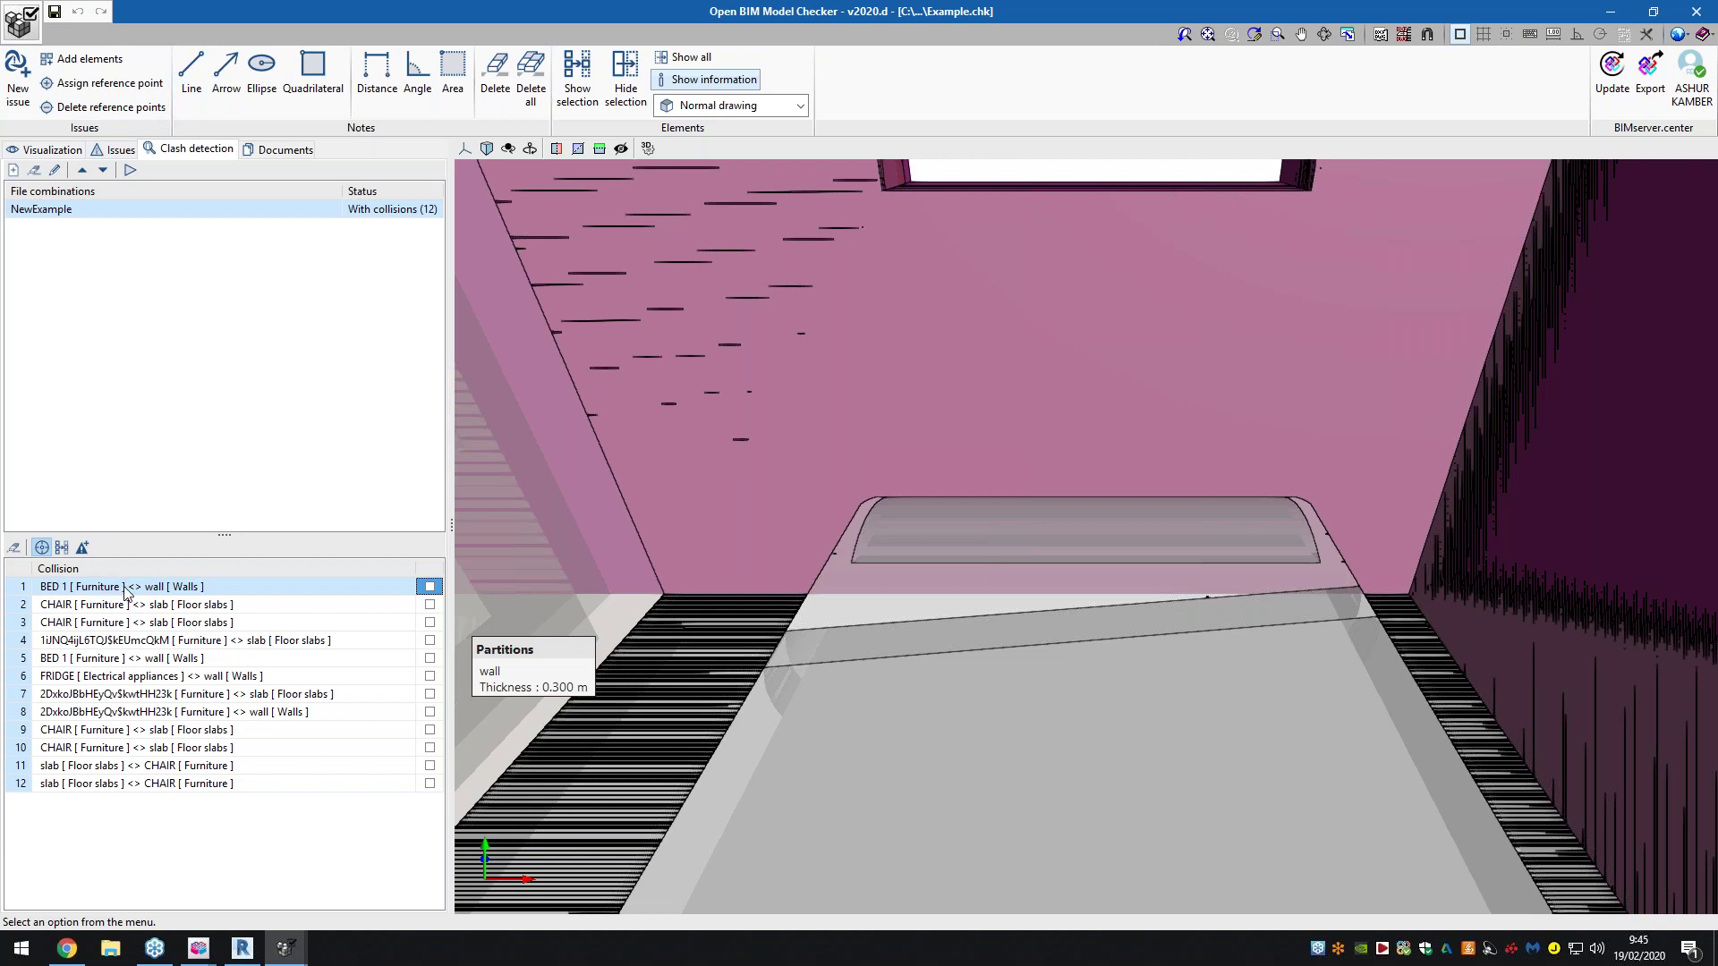
Orbit and zoom around the BED 1 wall clash, then display the Issues list
{"action": "middle_click_drag", "start_coordinate": [894, 560], "coordinate": [1204, 548]}
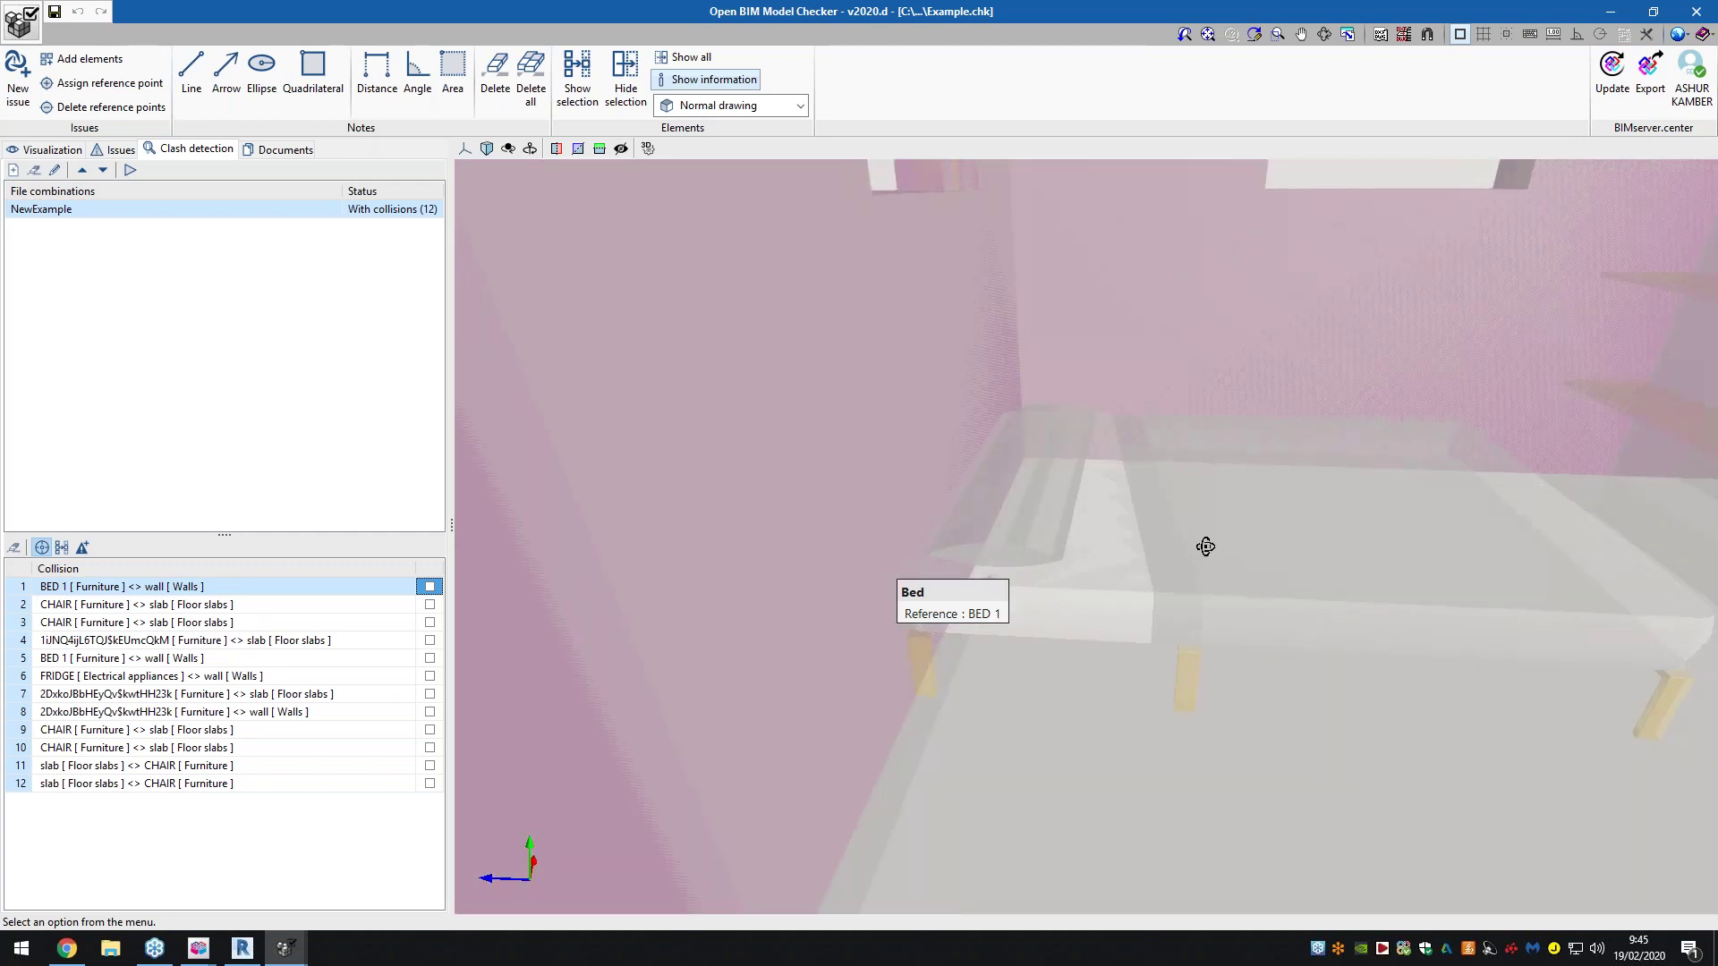
{"action": "scroll", "coordinate": [888, 640], "scroll_direction": "up", "scroll_amount": 3}
{"action": "scroll", "coordinate": [914, 604], "scroll_direction": "up", "scroll_amount": 4}
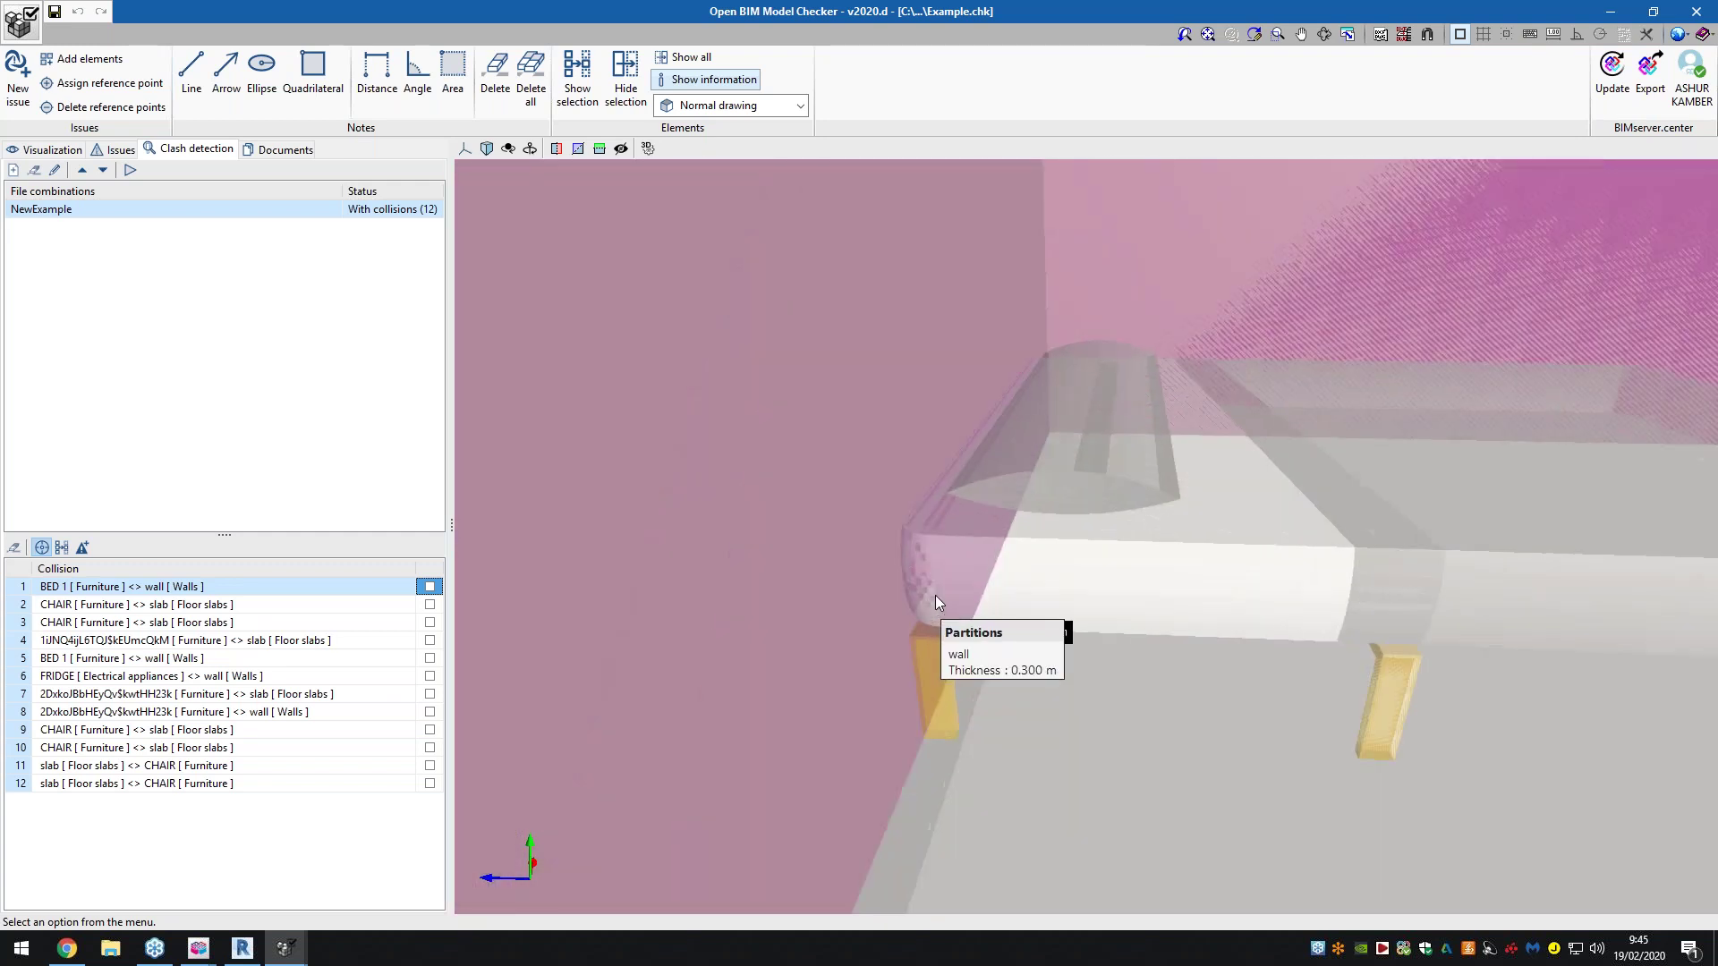
{"action": "middle_click_drag", "start_coordinate": [936, 594], "coordinate": [1119, 577]}
{"action": "scroll", "coordinate": [1012, 579], "scroll_direction": "up", "scroll_amount": 3}
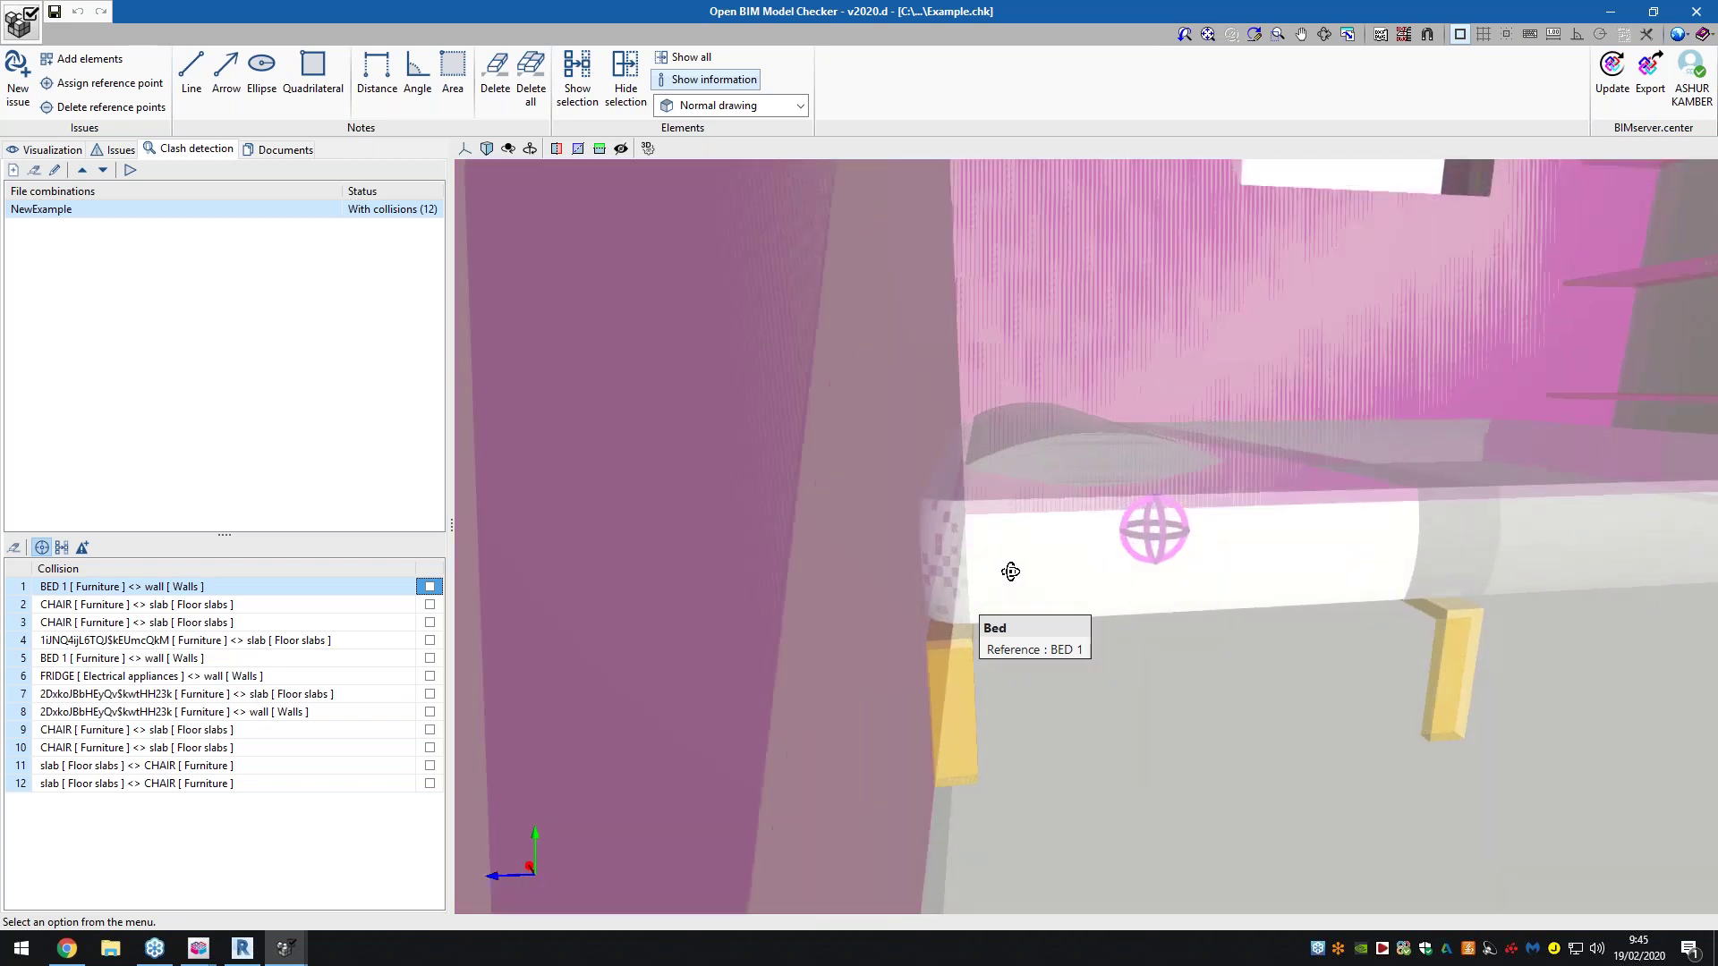
{"action": "scroll", "coordinate": [1088, 583], "scroll_direction": "down", "scroll_amount": 3}
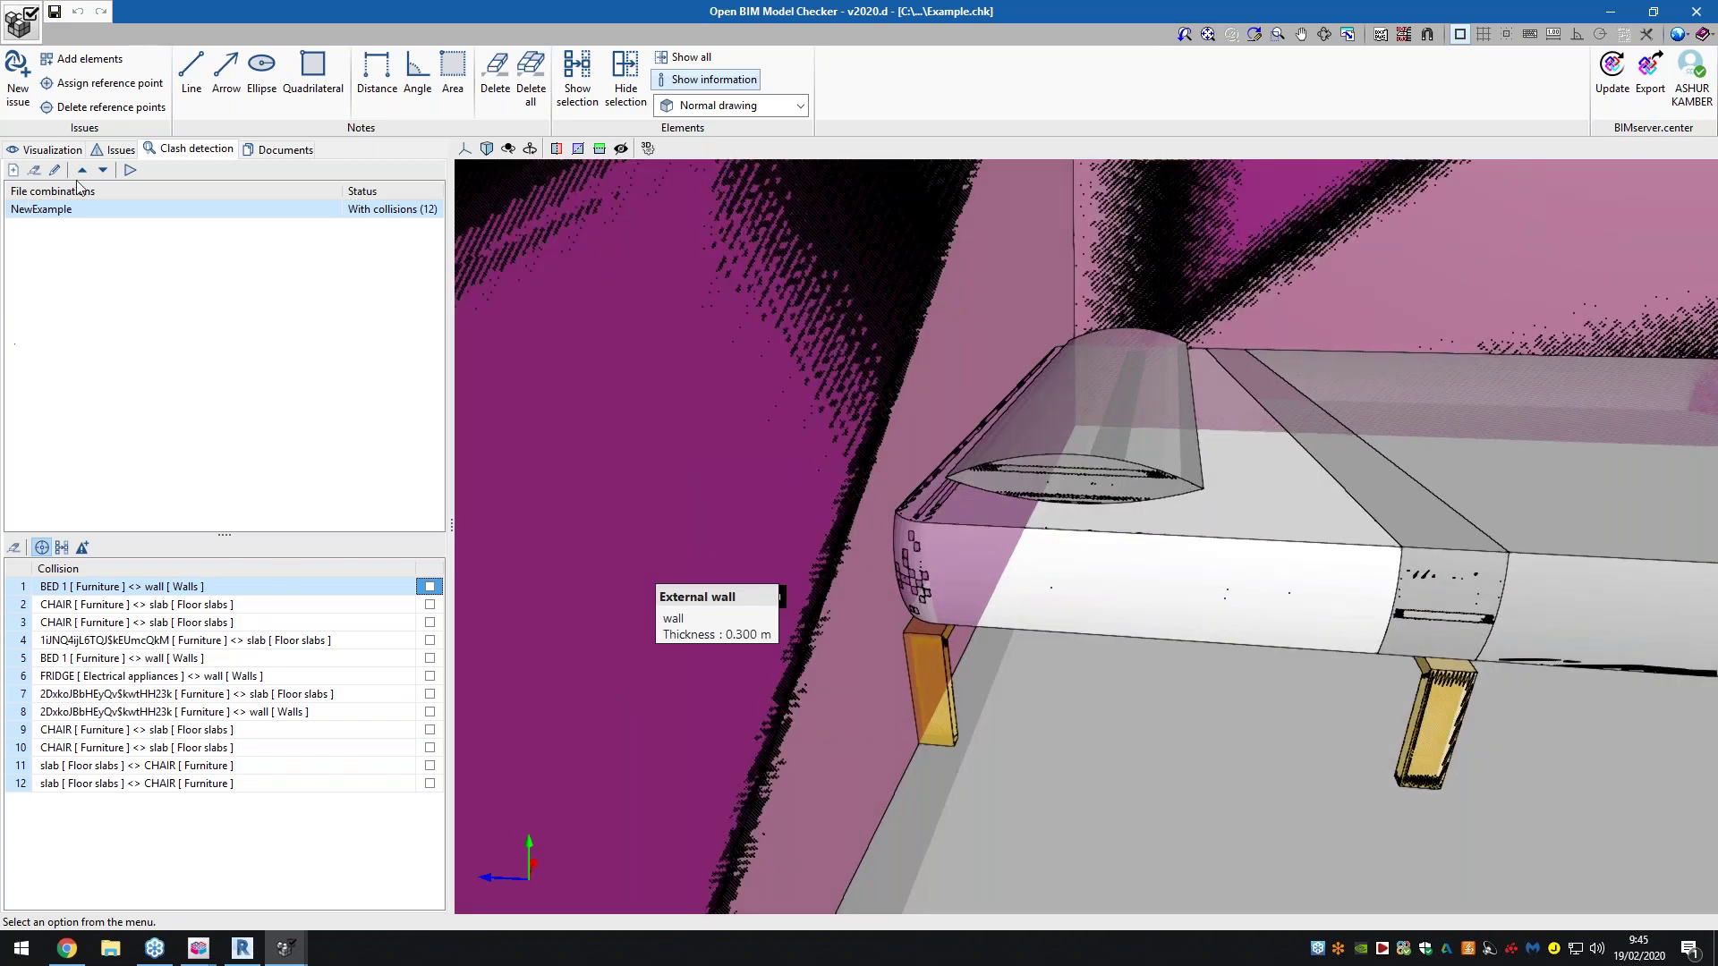
{"action": "left_click", "coordinate": [114, 154]}
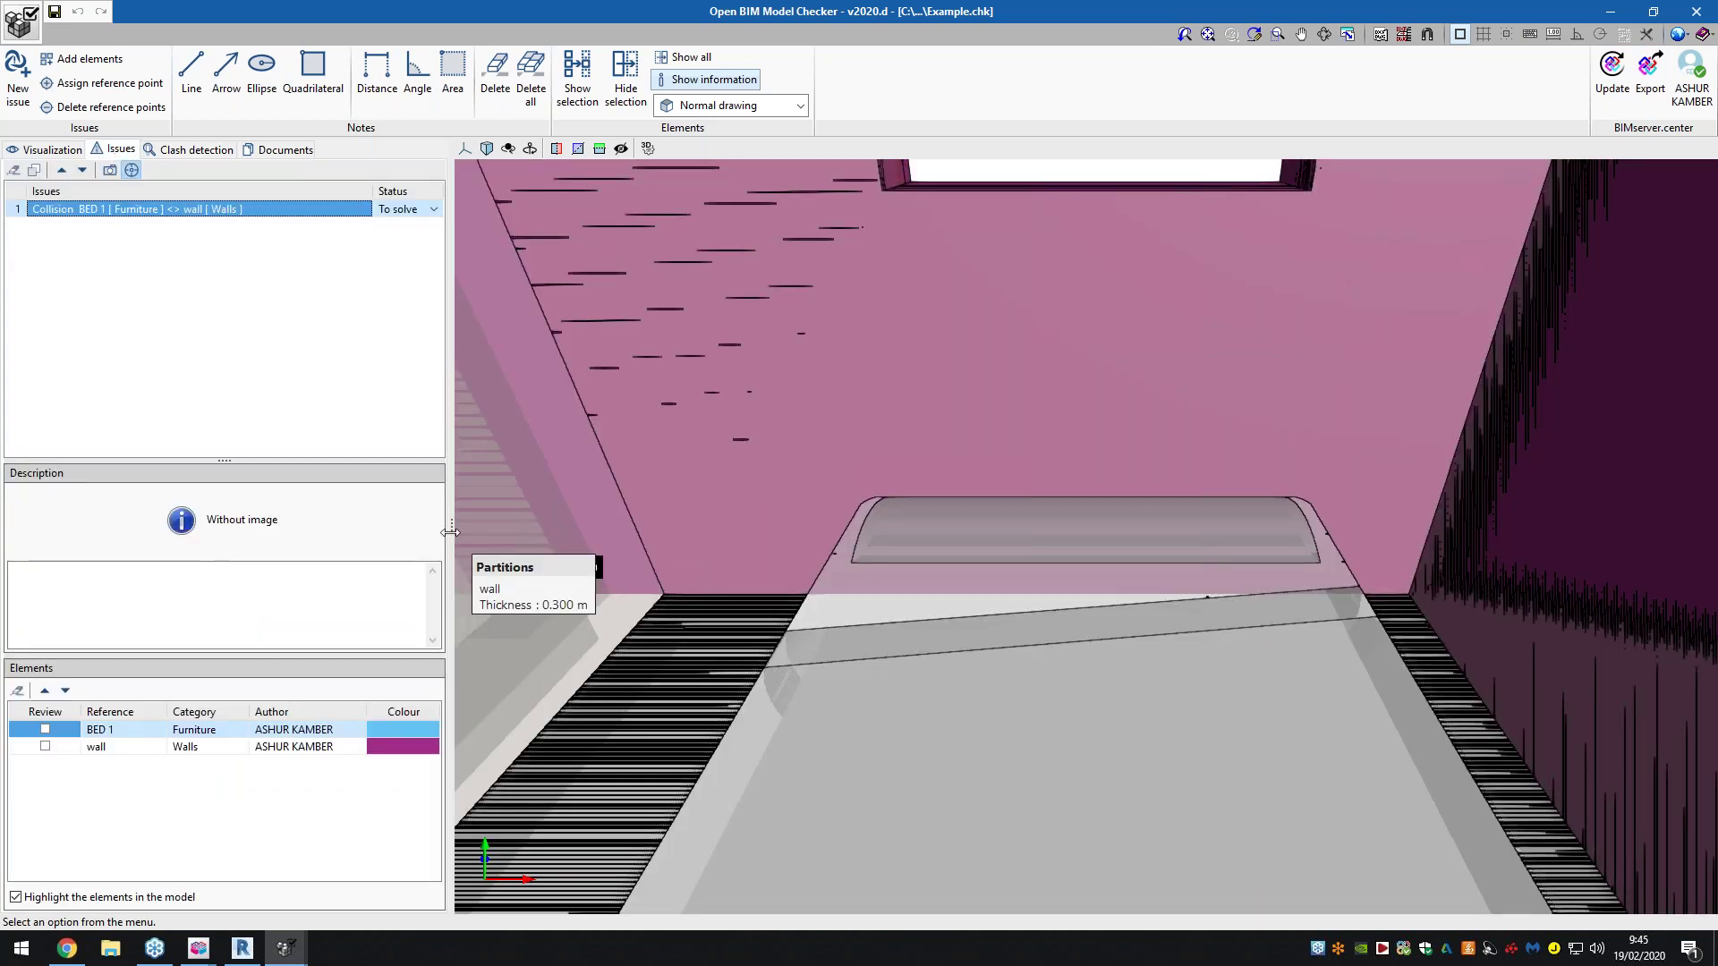
Frame the bed clash and capture the current view as the issue snapshot
{"action": "mouse_move", "coordinate": [920, 556]}
{"action": "middle_mouse_down"}
{"action": "mouse_move", "coordinate": [1003, 549]}
{"action": "mouse_move", "coordinate": [911, 568]}
{"action": "mouse_move", "coordinate": [956, 580]}
{"action": "middle_mouse_up"}
{"action": "scroll", "coordinate": [913, 567], "scroll_direction": "up", "scroll_amount": 5}
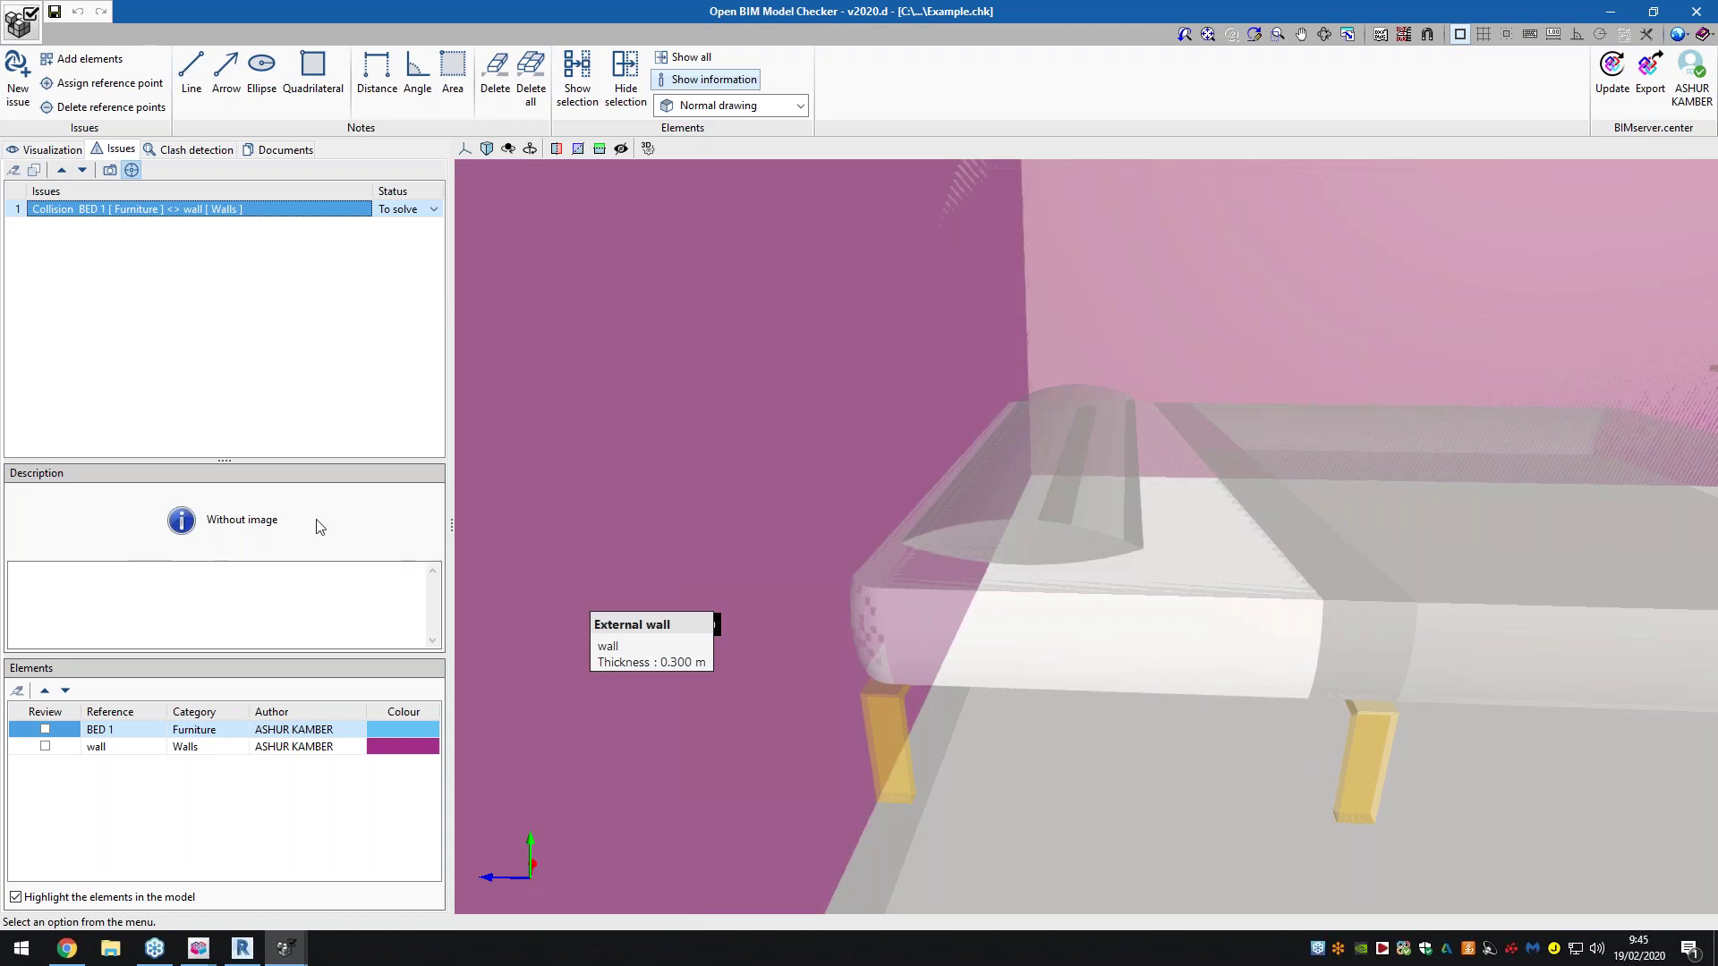
{"action": "left_click", "coordinate": [110, 170]}
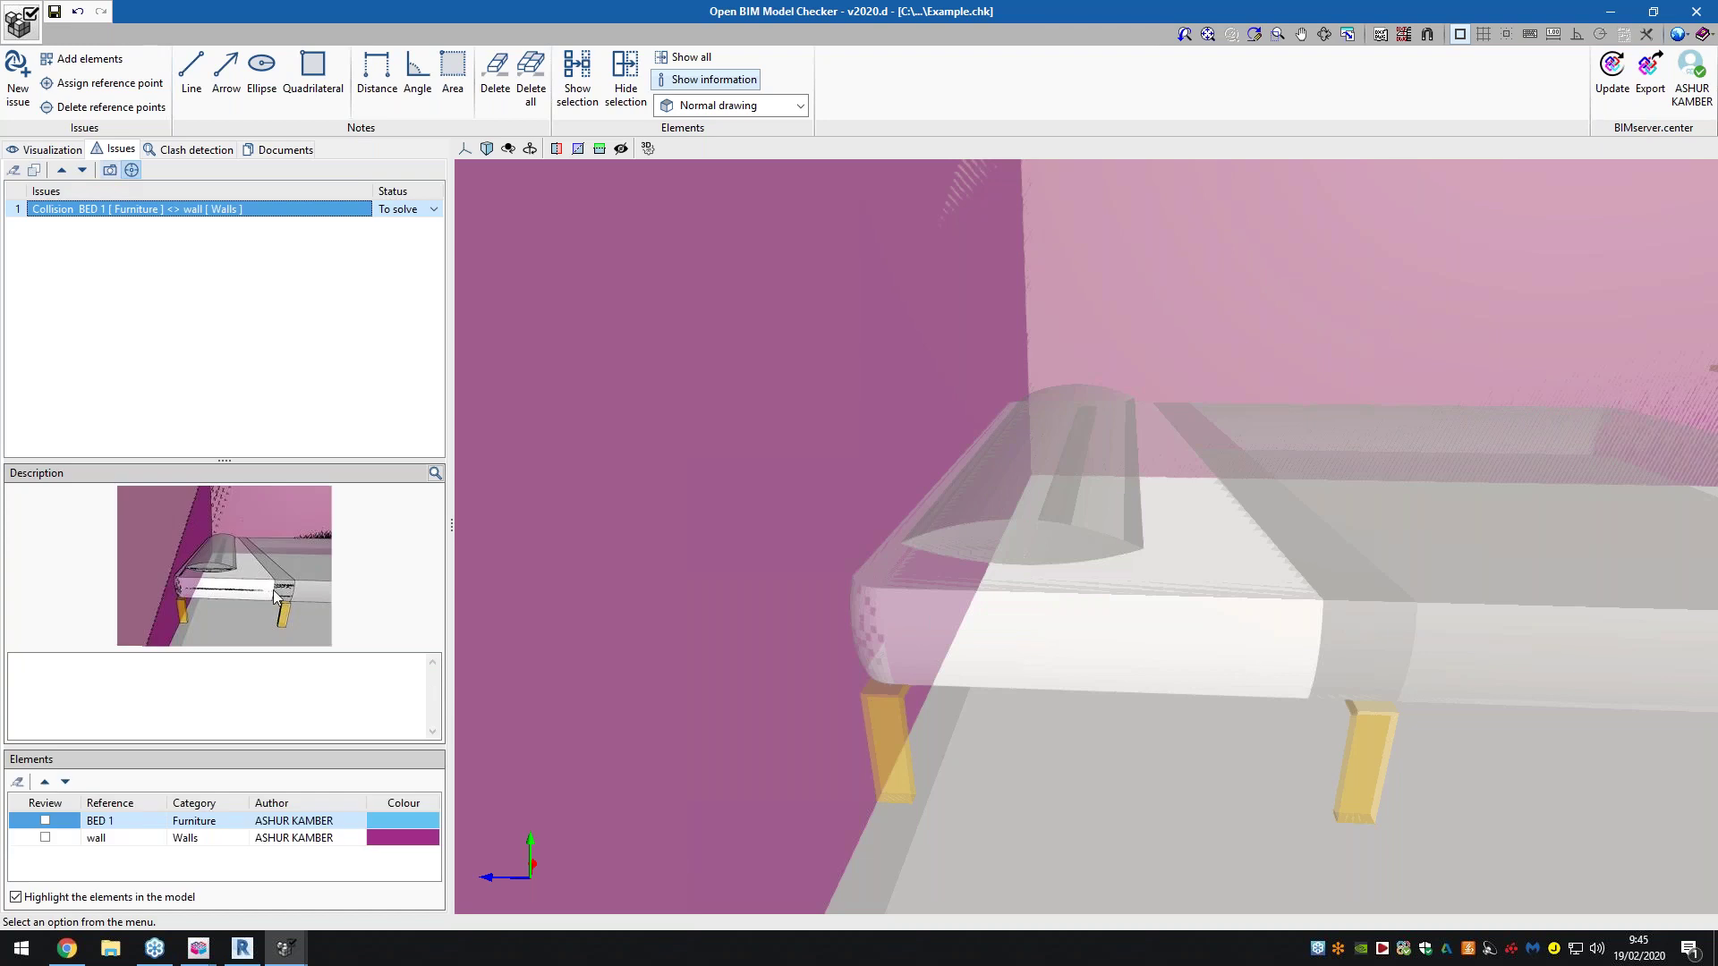
Enter the description 'Bed needs to be moved away from wall to avoid collision'
{"action": "left_click", "coordinate": [260, 672]}
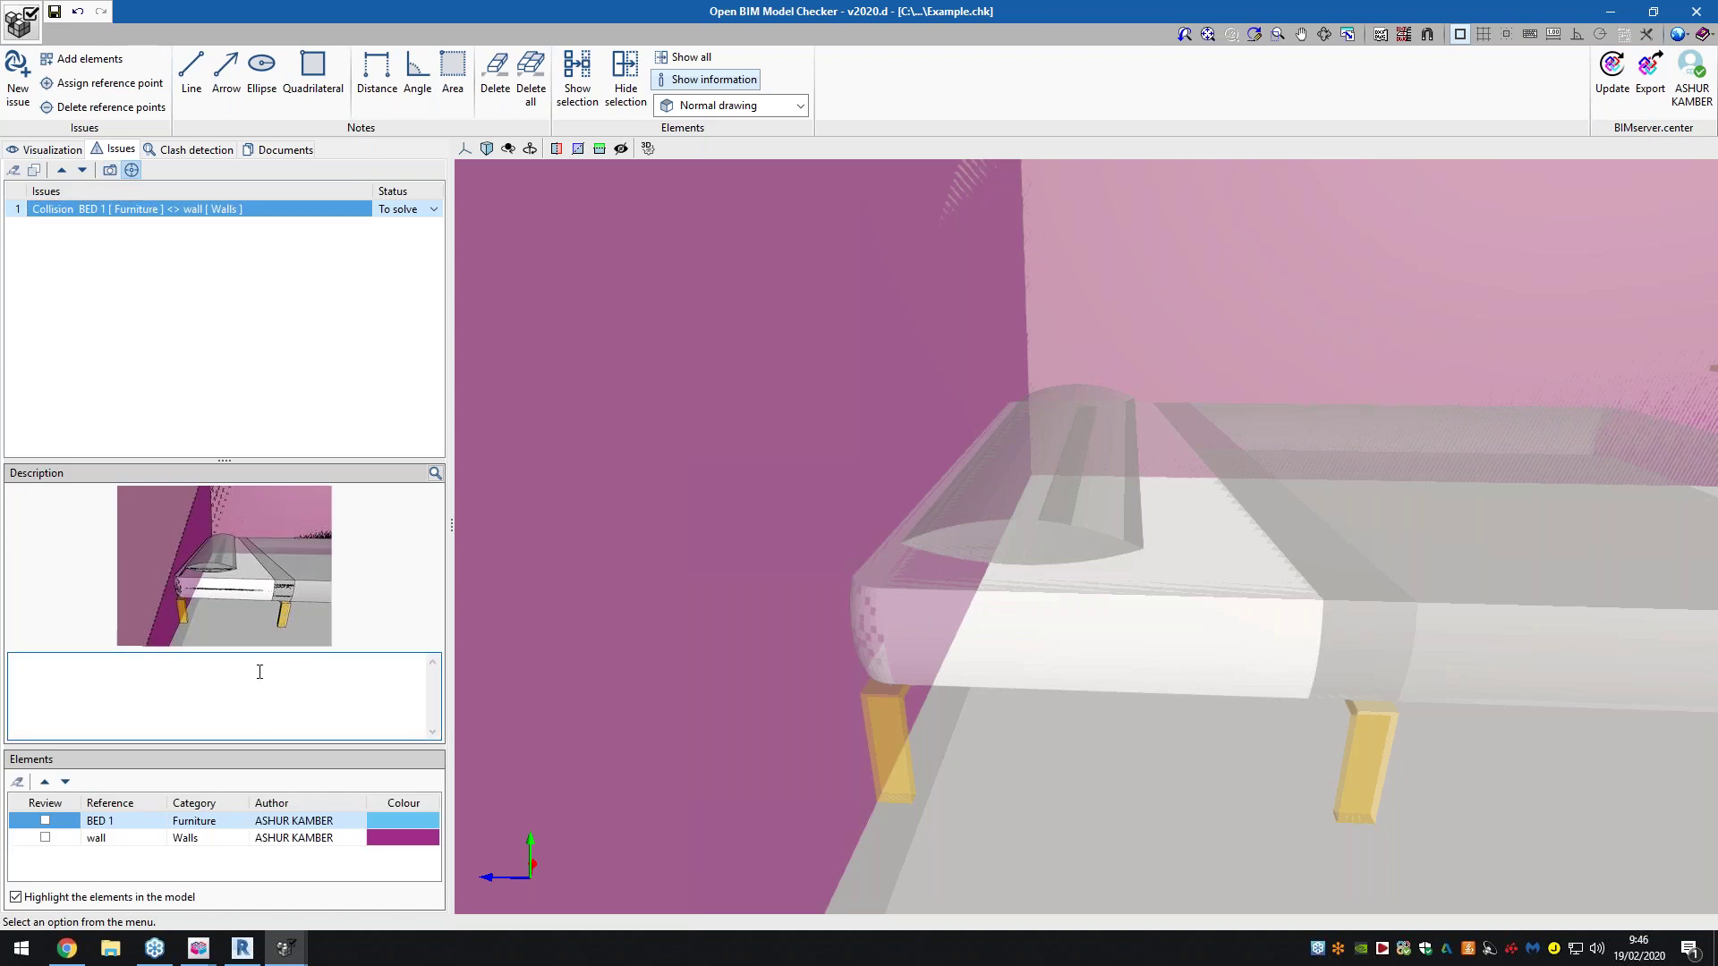
{"action": "type", "text": "Bed needs to be moved away from wall to avoid collision."}
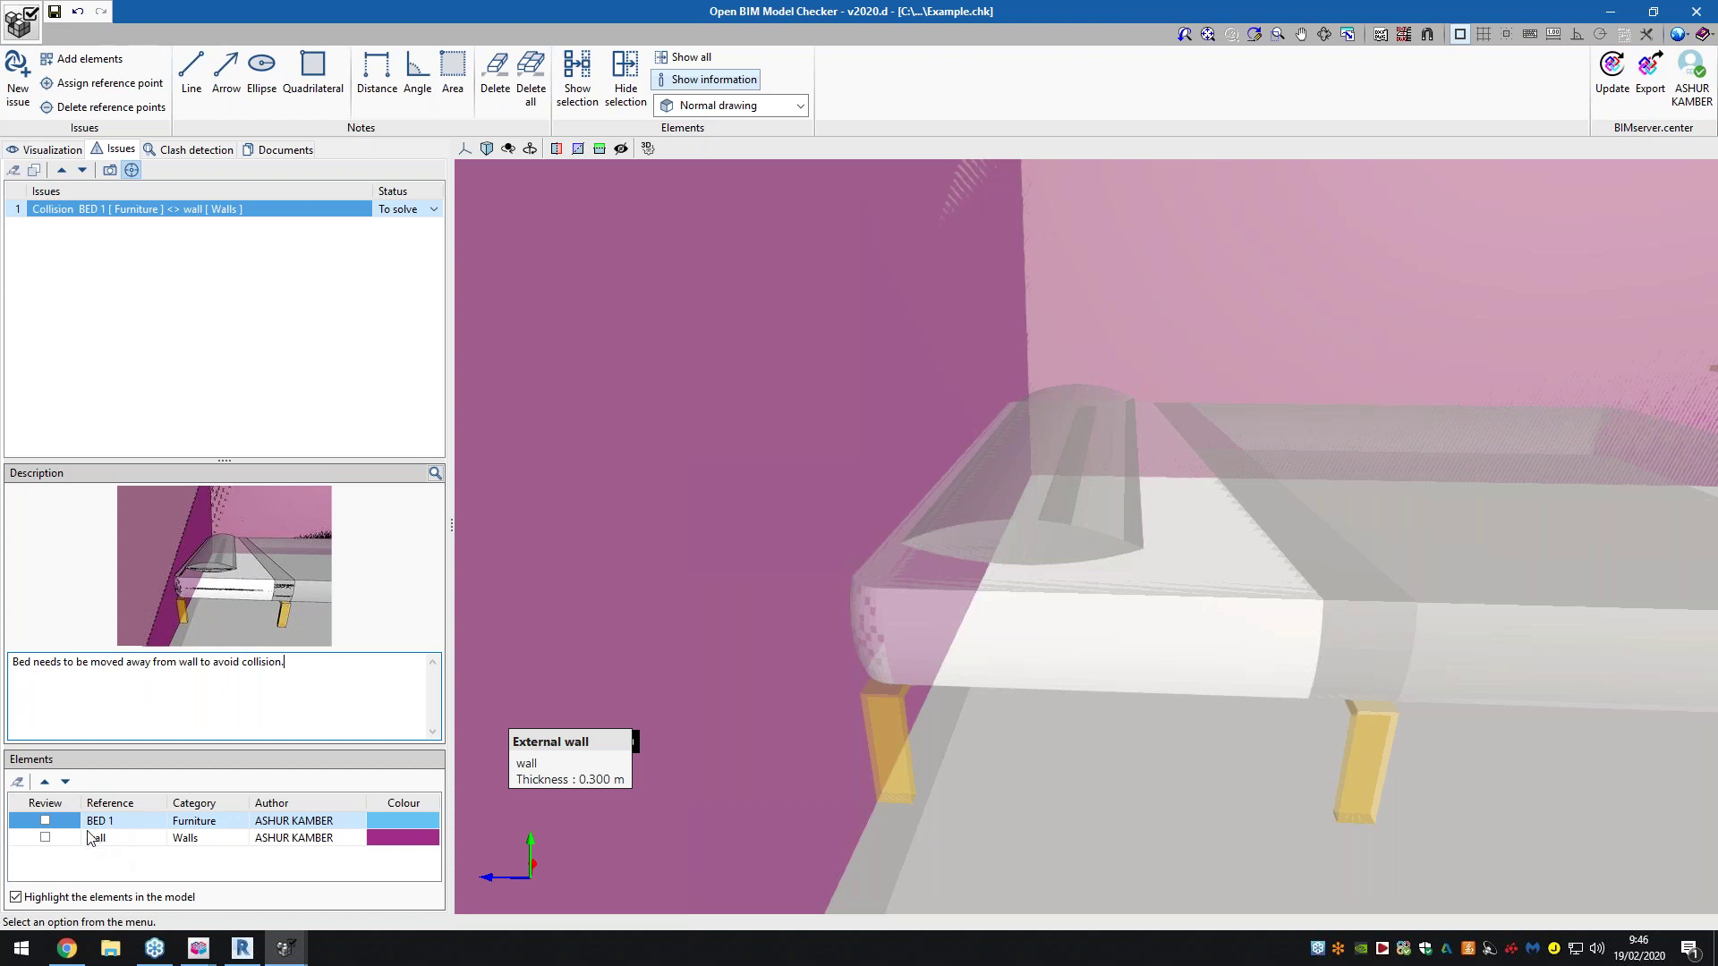
Tick BED 1's Review box instead of the wall's and update the issue
{"action": "left_click", "coordinate": [46, 838]}
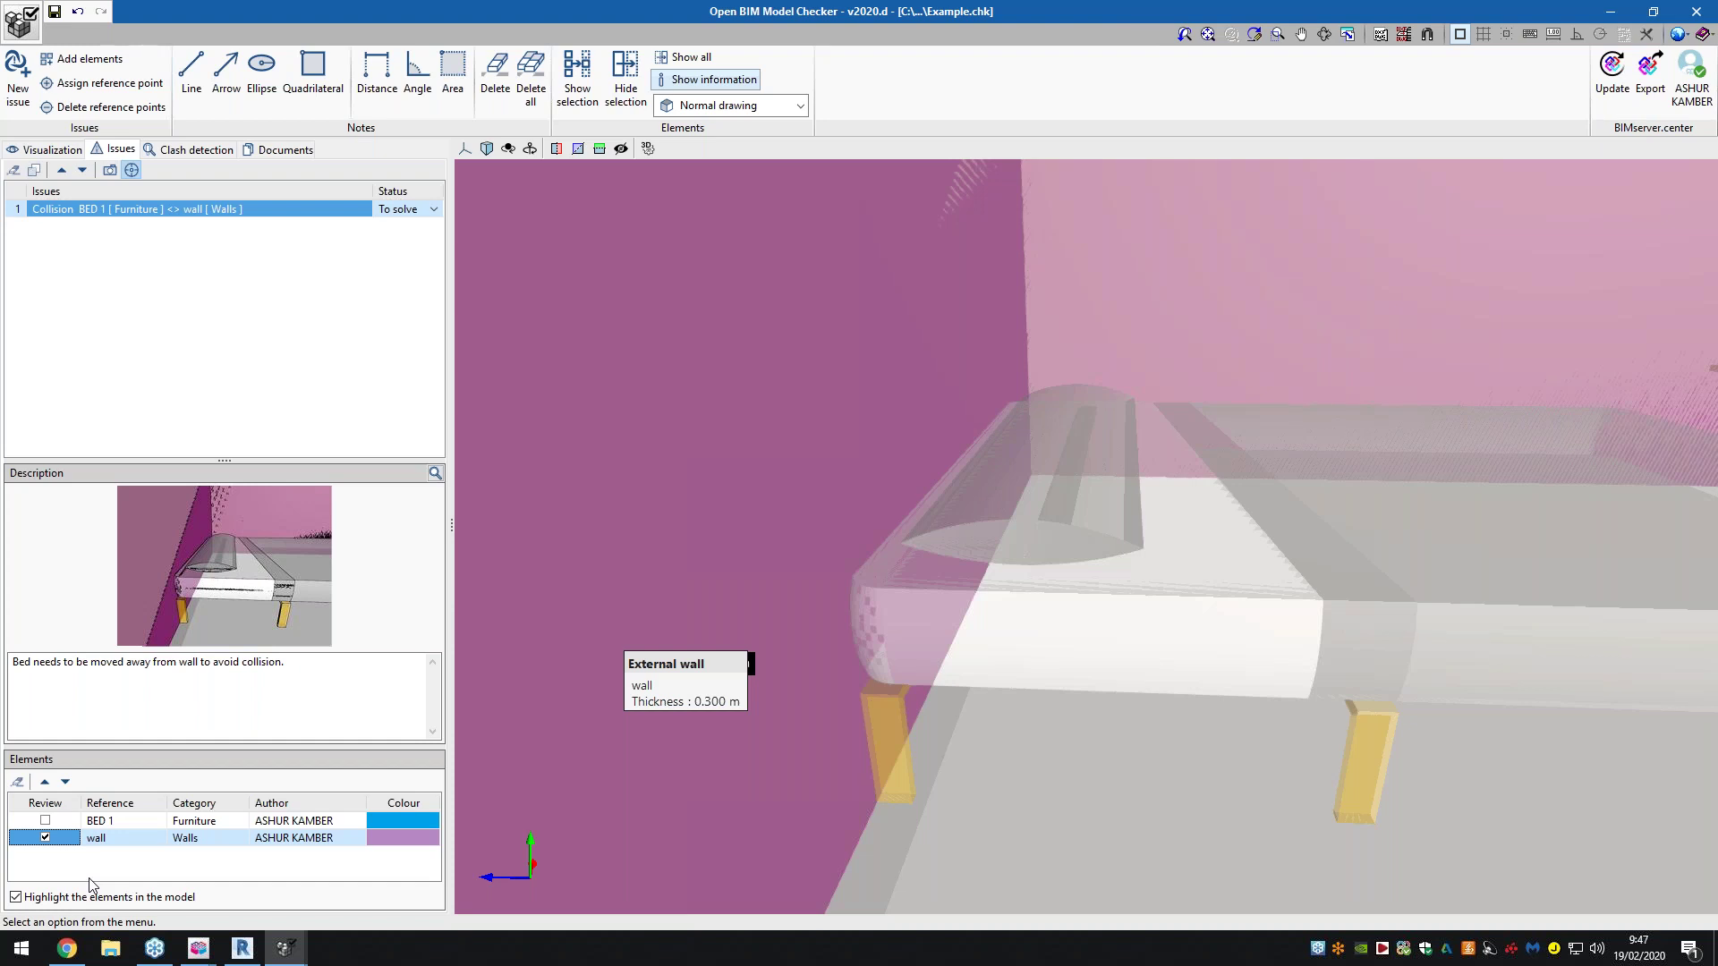
{"action": "left_click", "coordinate": [44, 820]}
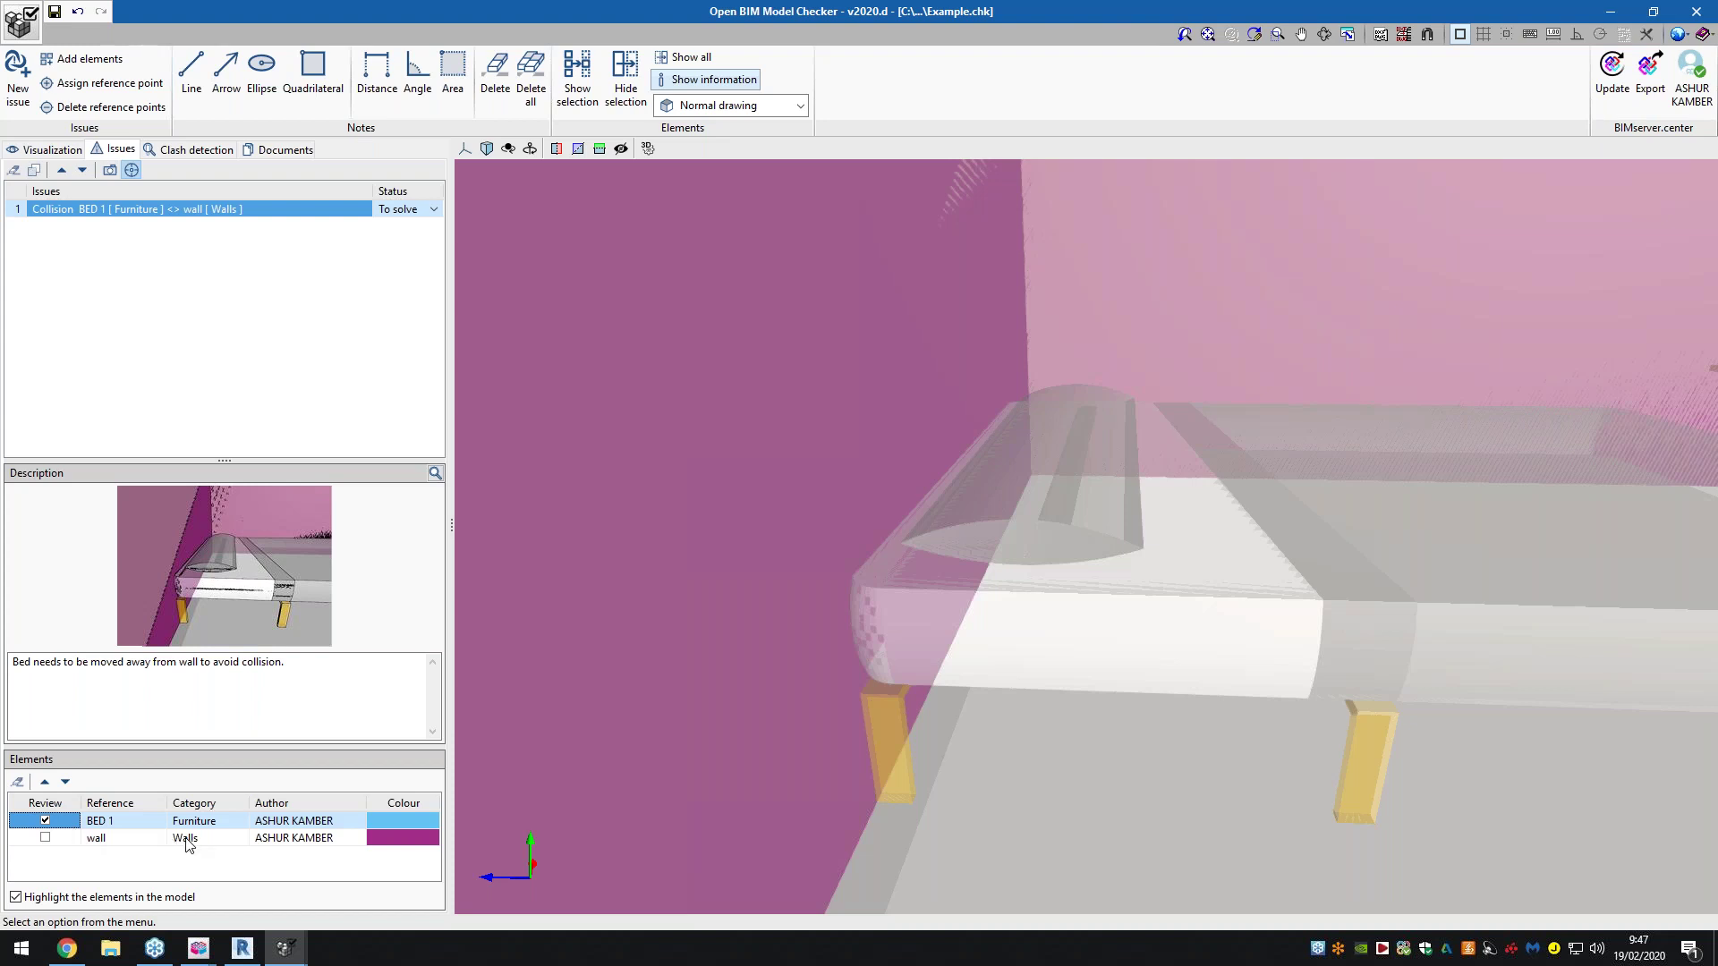
{"action": "mouse_move", "coordinate": [1067, 631]}
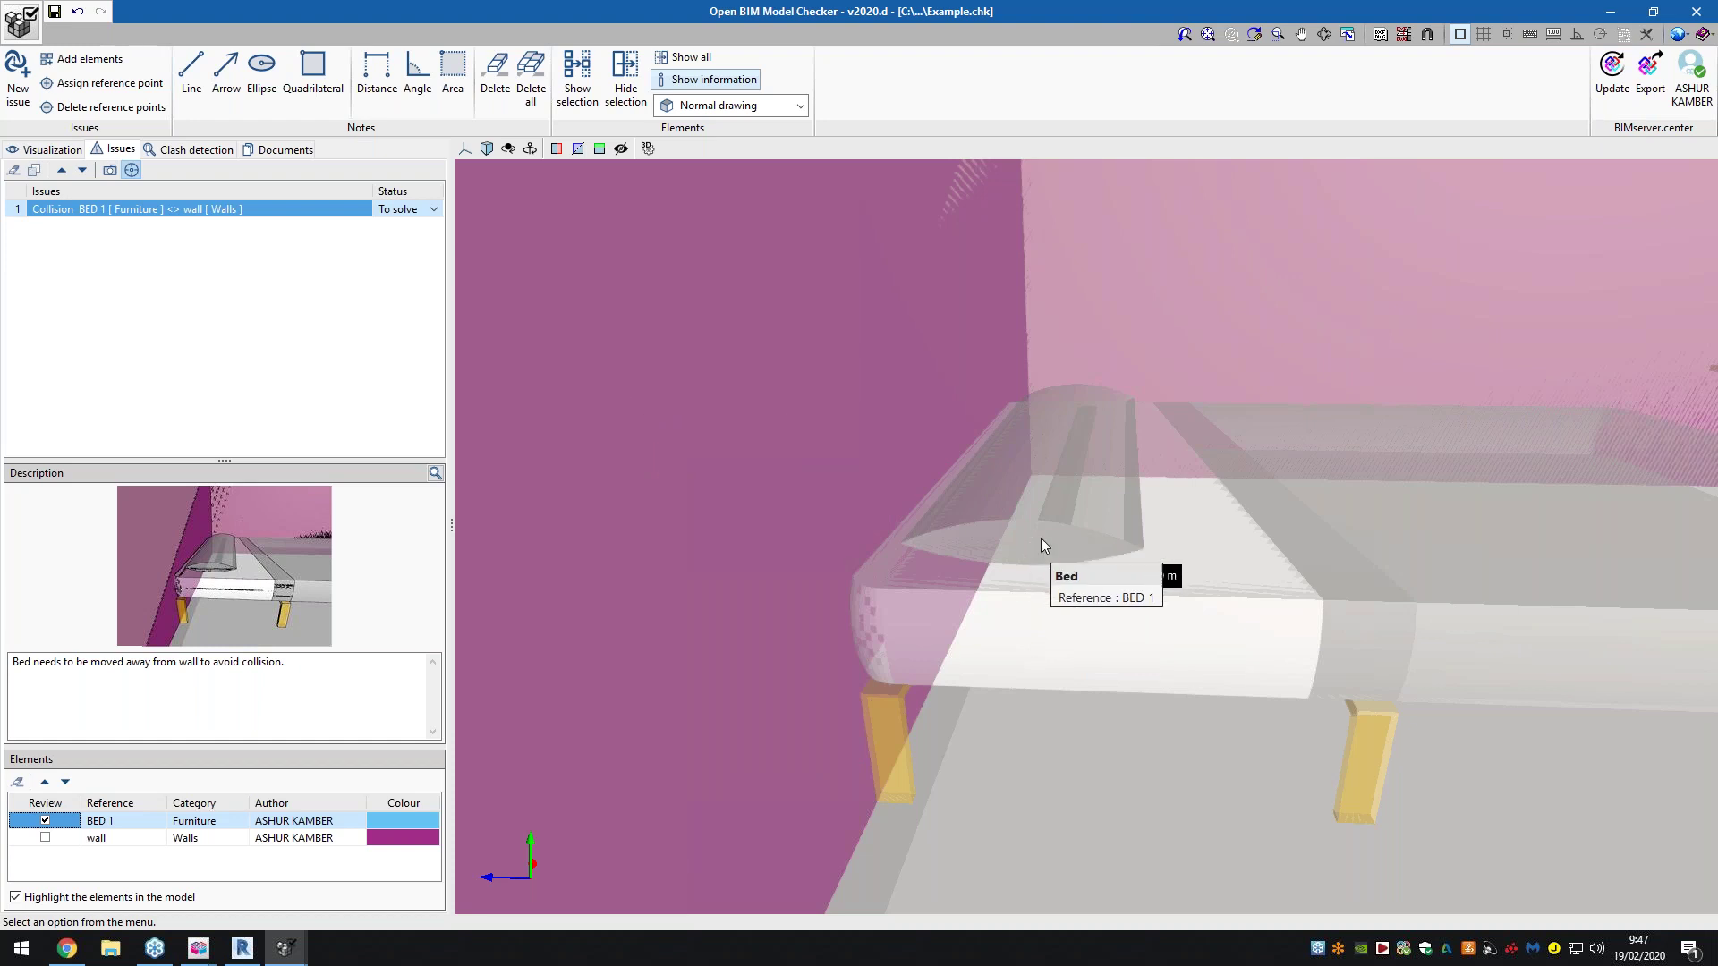
{"action": "left_click", "coordinate": [1612, 85]}
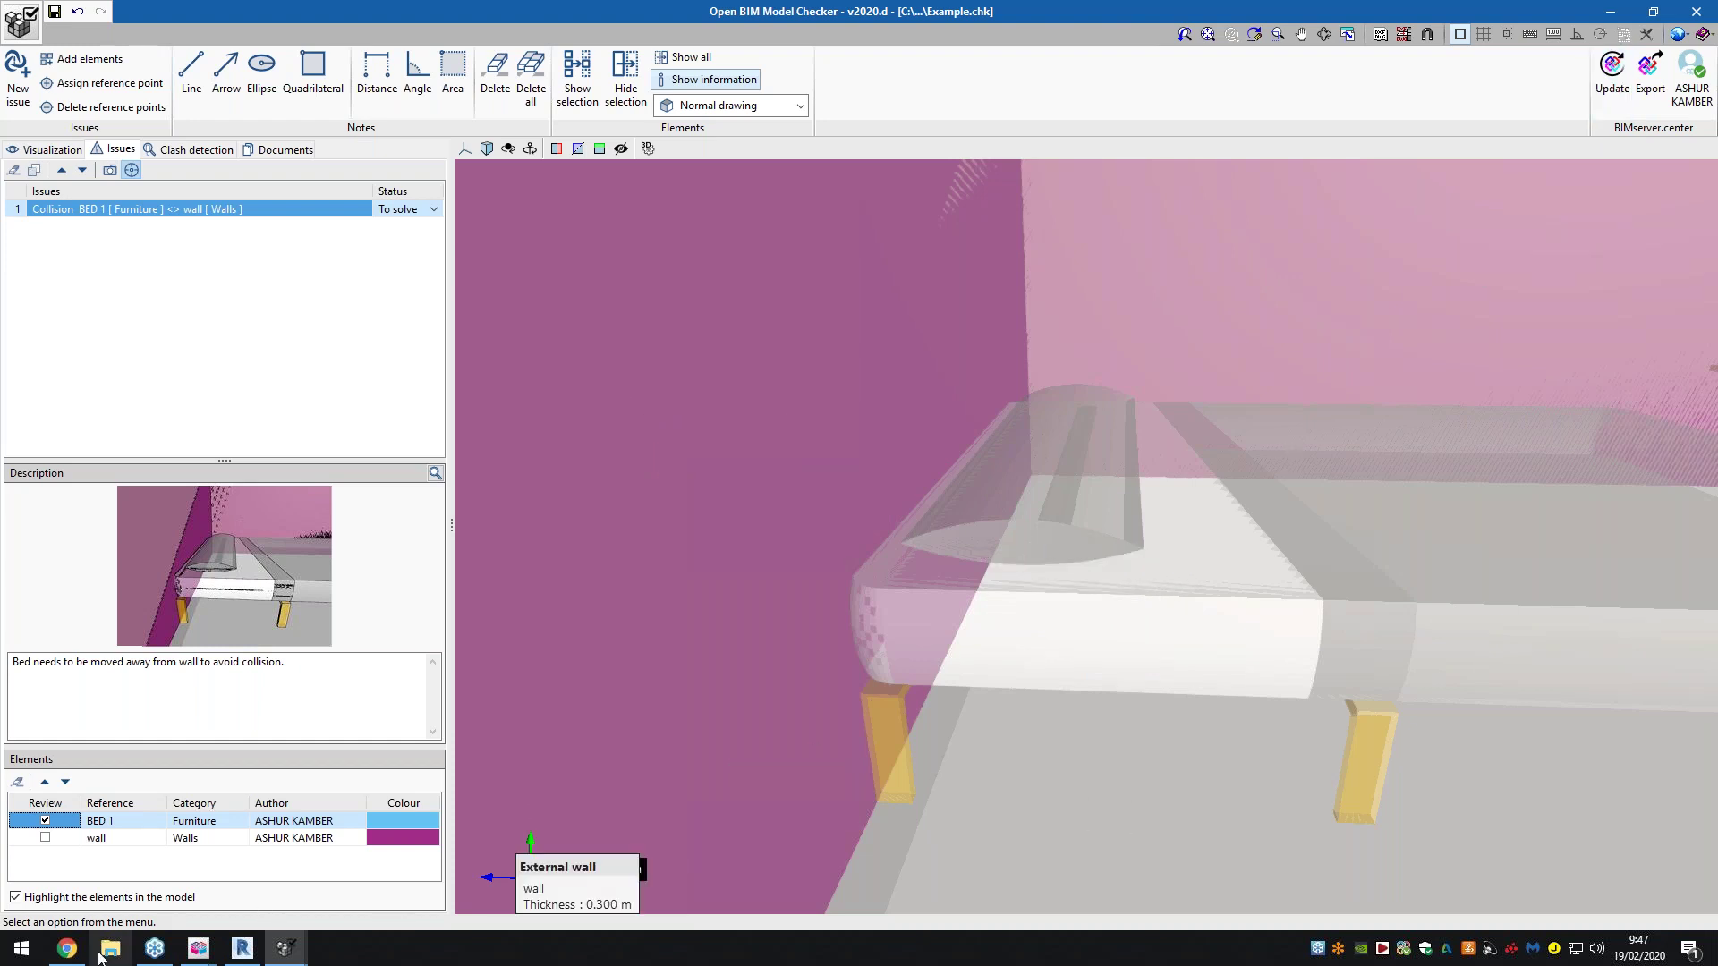
{"action": "mouse_move", "coordinate": [67, 947]}
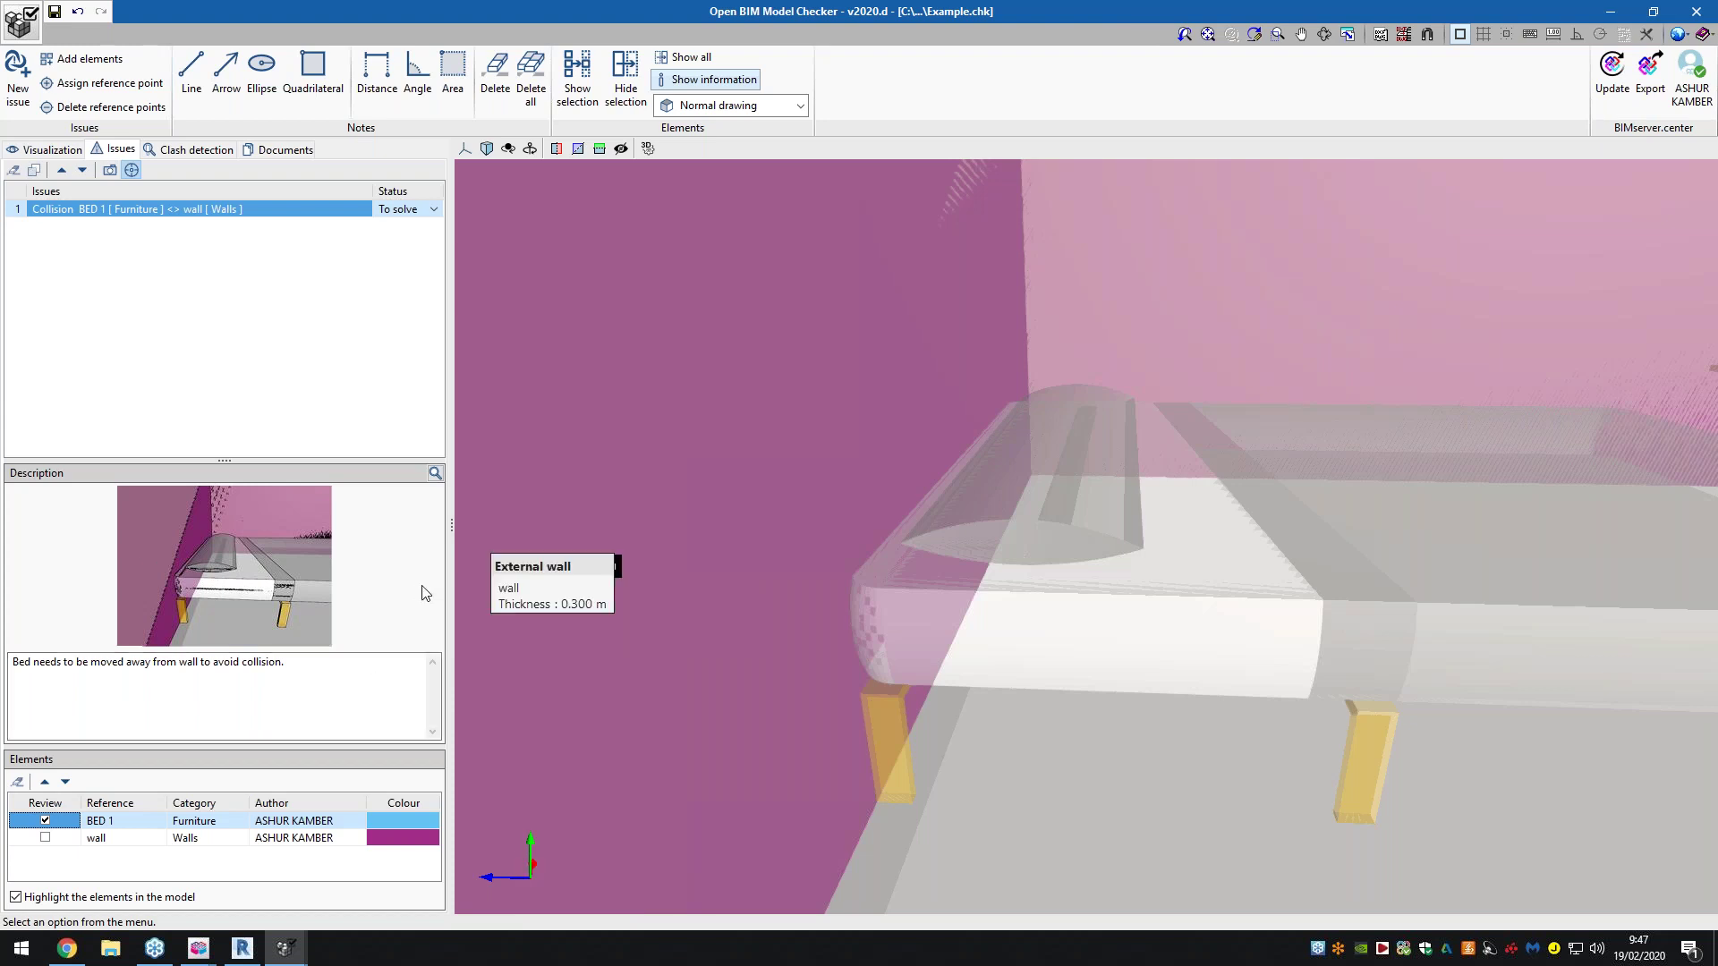
Place the issue's reference point at the bed end against the wall, replacing the earlier point
{"action": "left_click", "coordinate": [105, 84]}
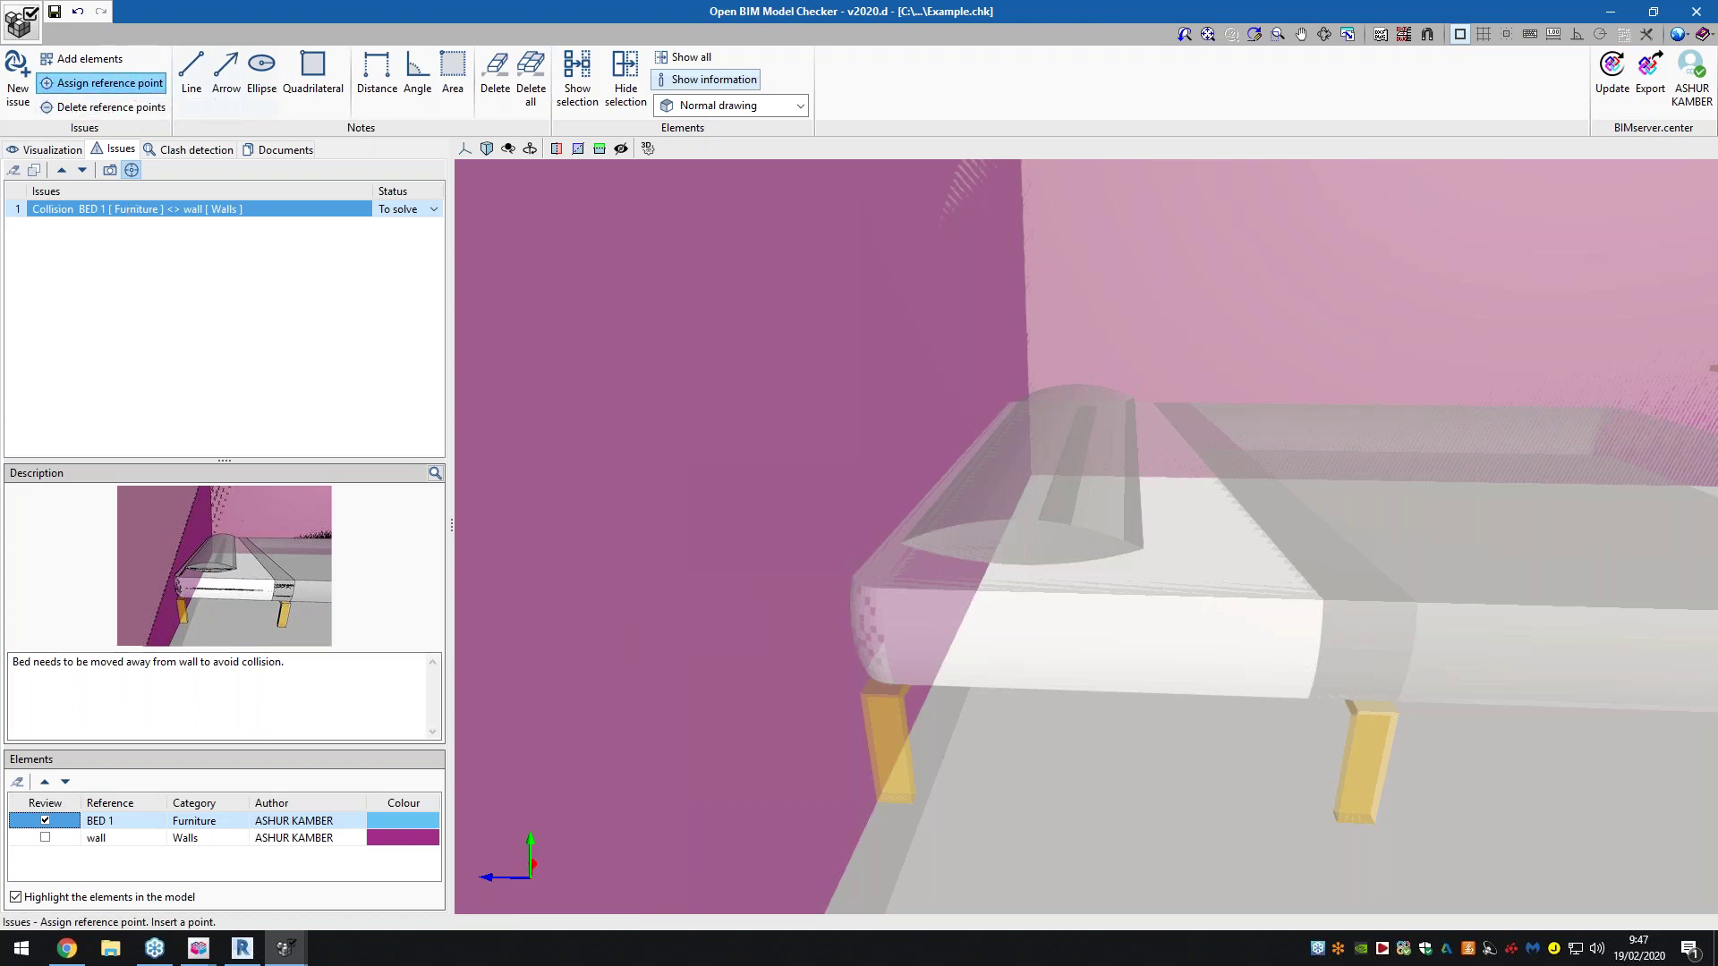
{"action": "left_click", "coordinate": [886, 720]}
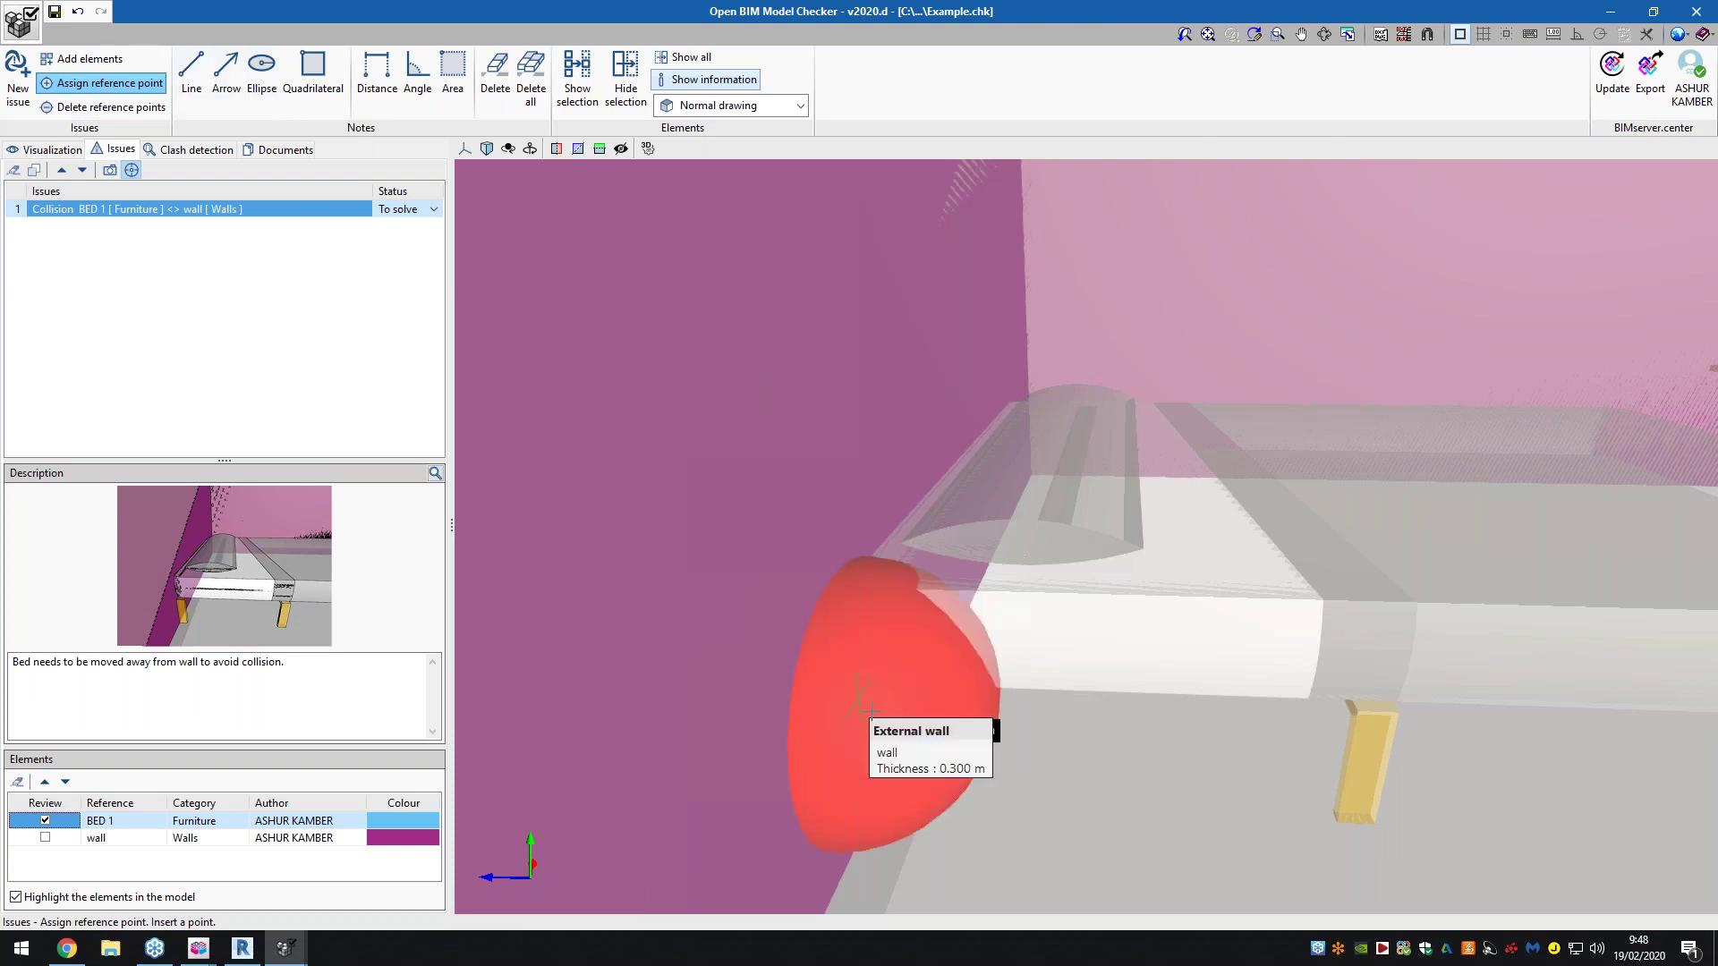
{"action": "left_click", "coordinate": [112, 90]}
{"action": "left_click", "coordinate": [1116, 514]}
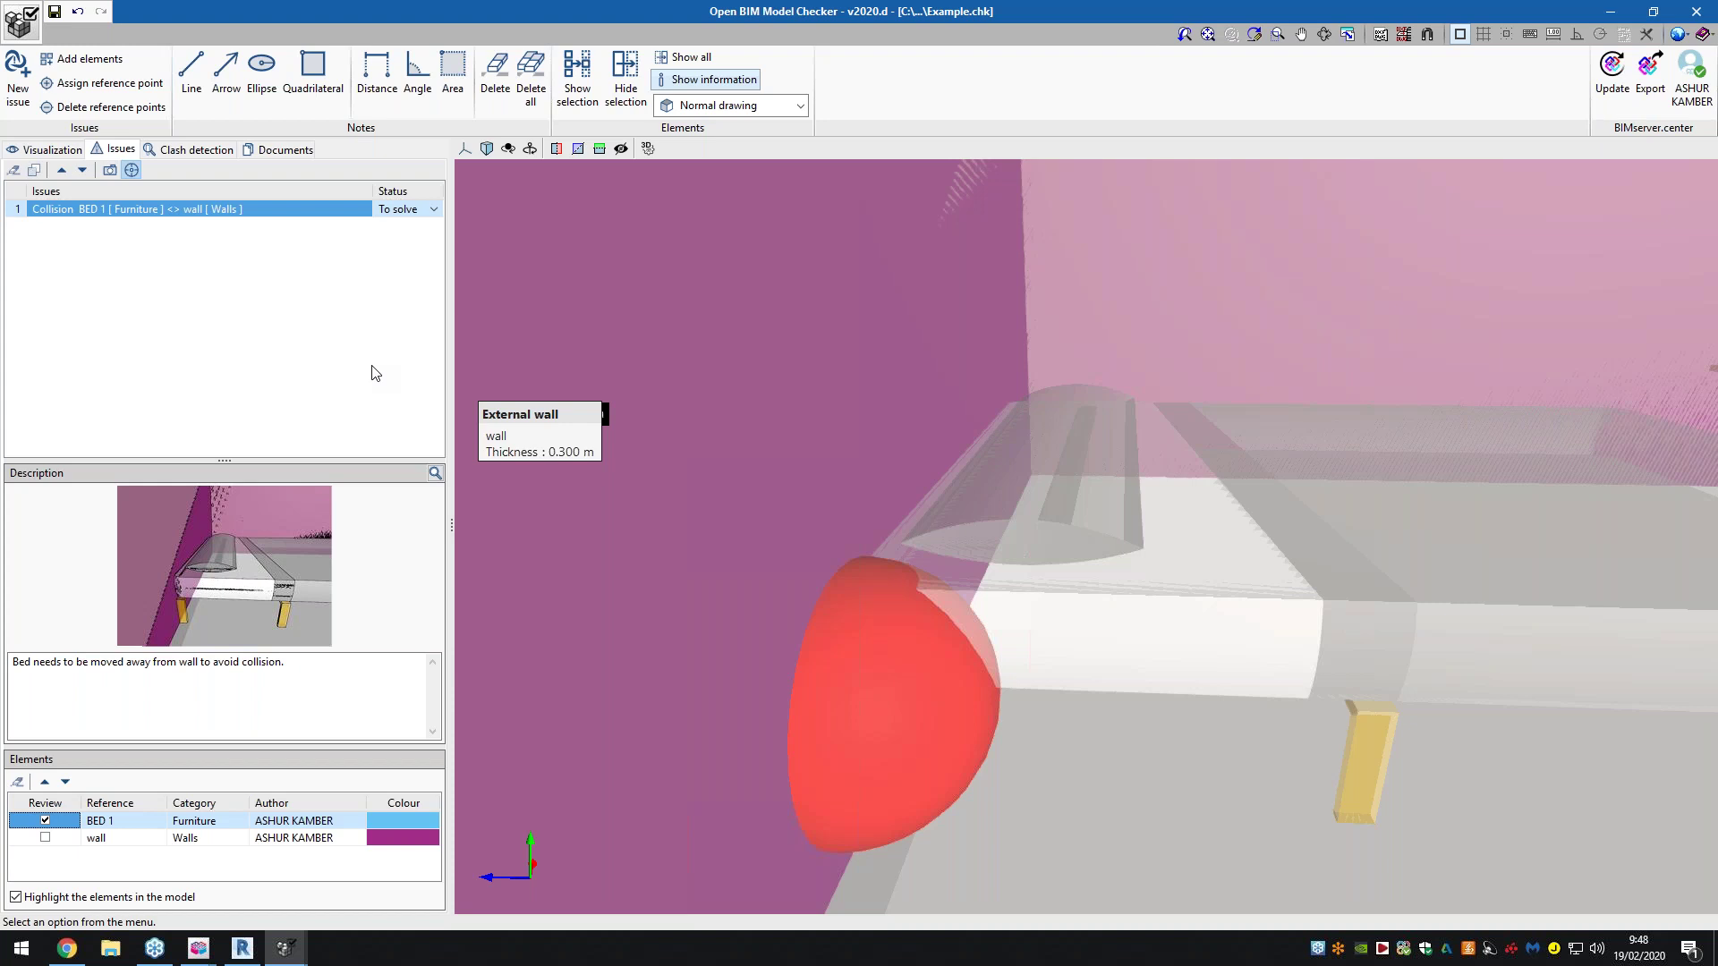
{"action": "left_click", "coordinate": [432, 213]}
{"action": "left_click", "coordinate": [414, 238]}
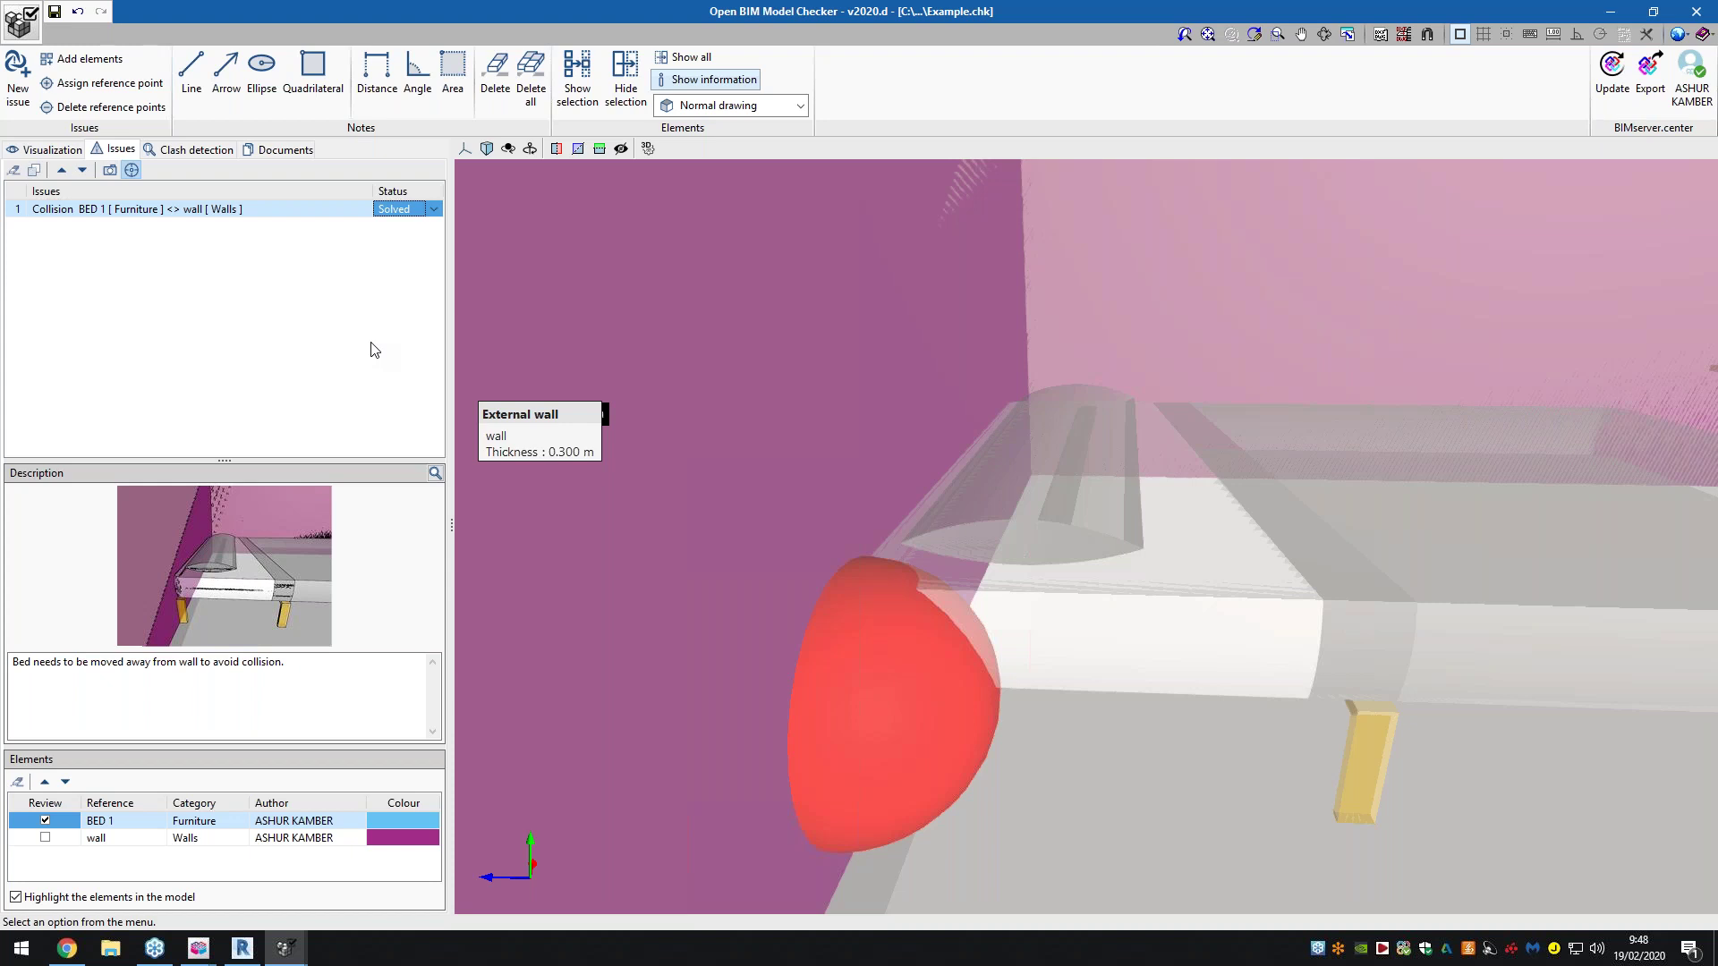
Show the project's attached documents, zoom in on the bed-wall clash, and select Aerothermal.pdf
{"action": "left_click", "coordinate": [281, 152]}
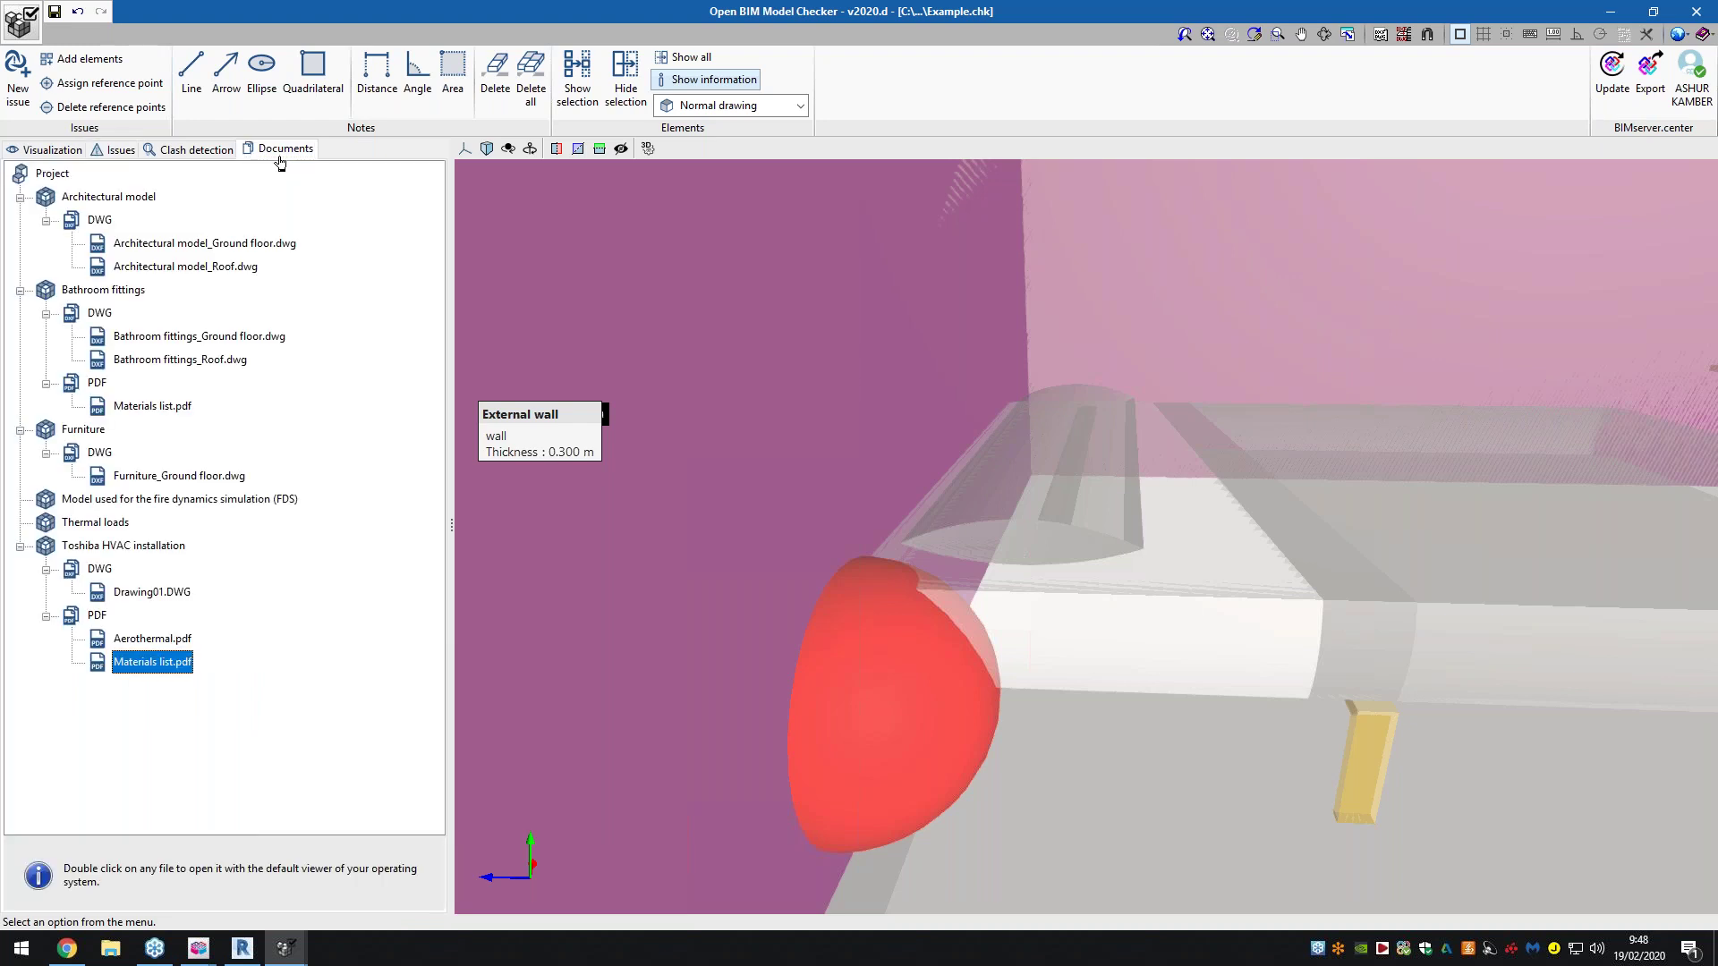
{"action": "scroll", "coordinate": [782, 529], "scroll_direction": "down", "scroll_amount": 2}
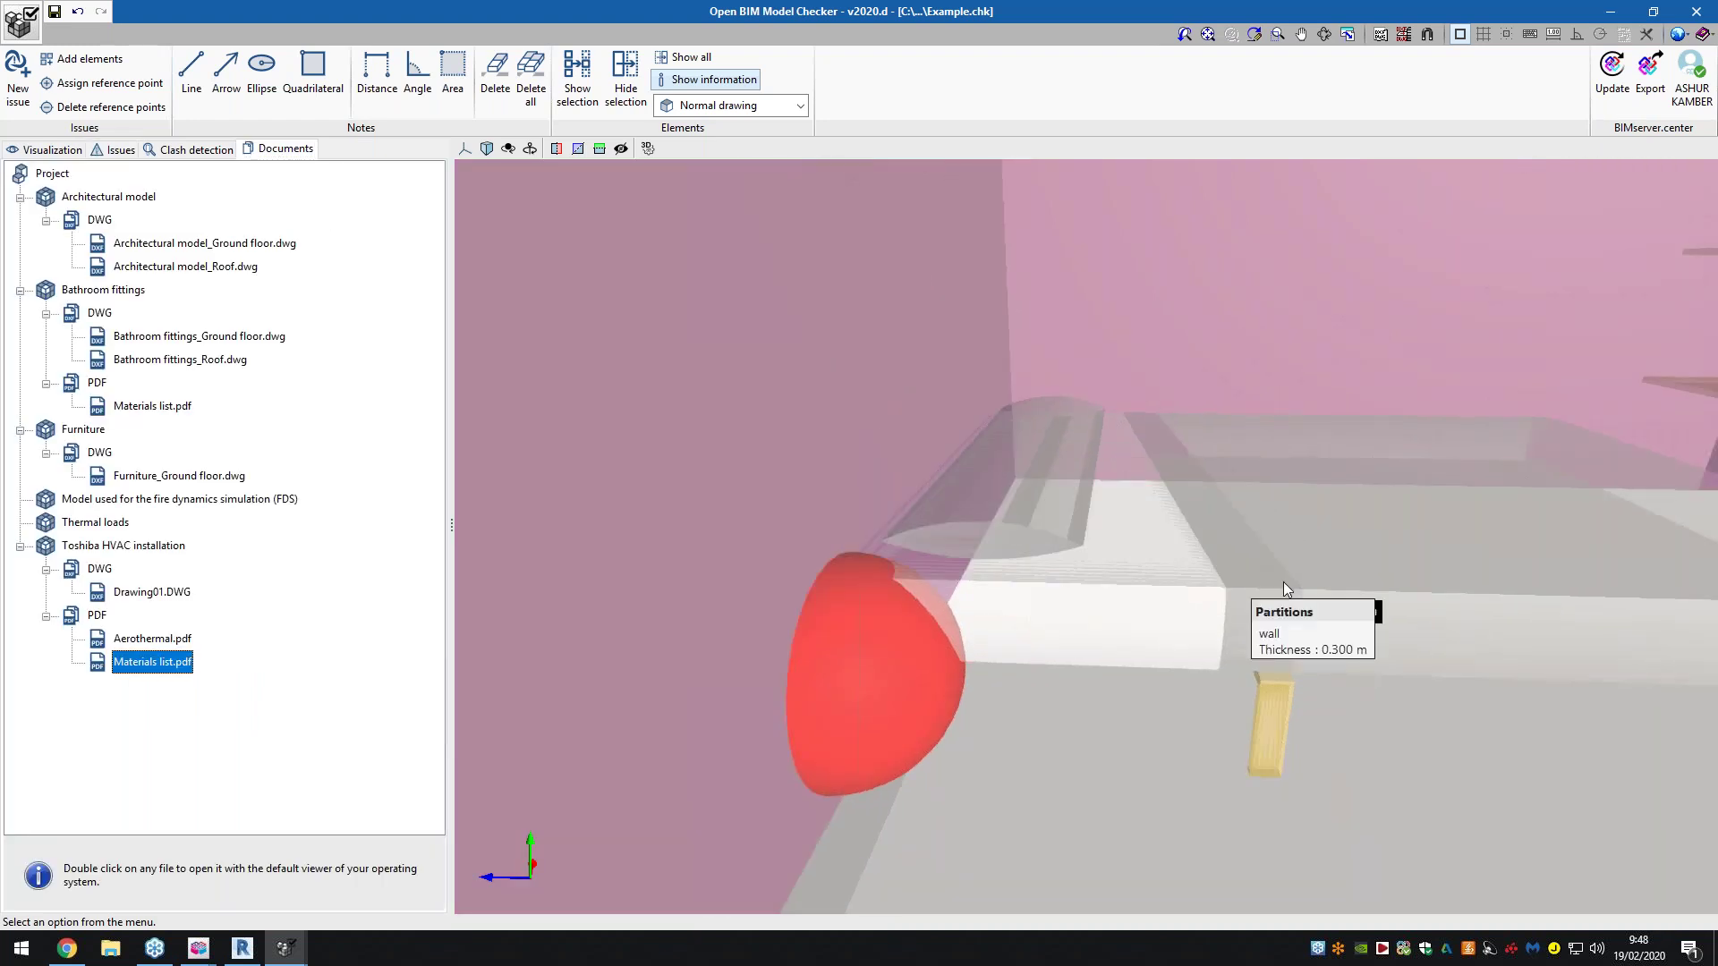
{"action": "scroll", "coordinate": [714, 573], "scroll_direction": "down", "scroll_amount": 2}
{"action": "scroll", "coordinate": [1306, 566], "scroll_direction": "up", "scroll_amount": 1}
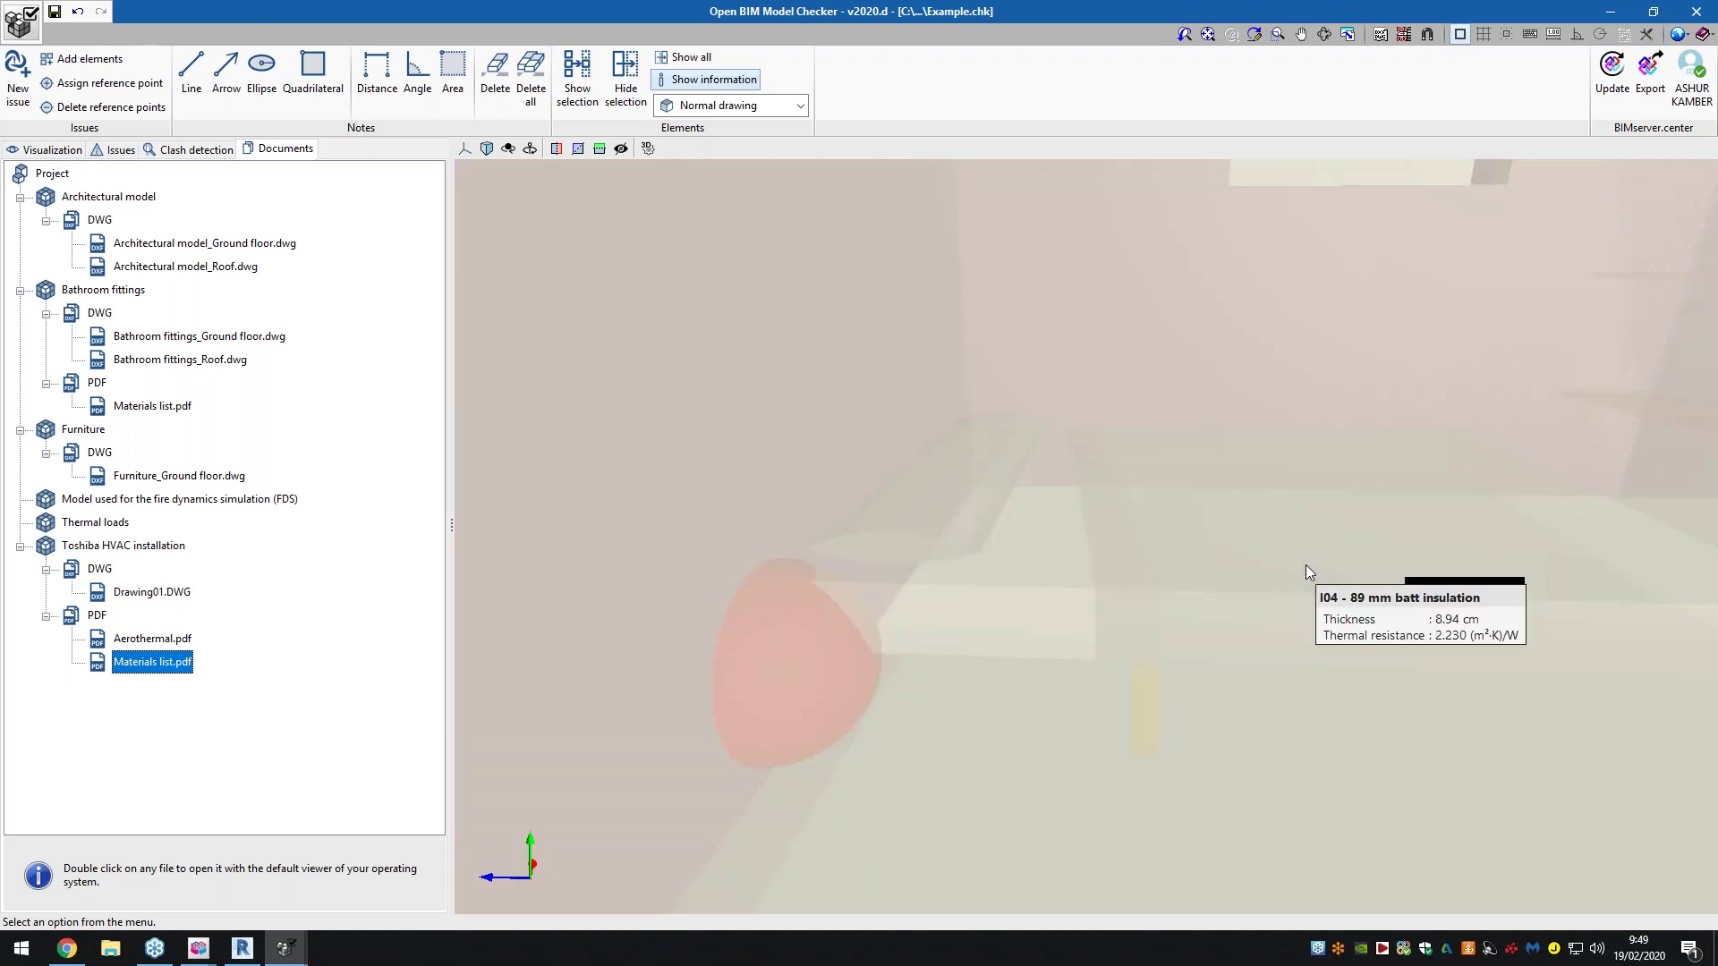
{"action": "scroll", "coordinate": [1307, 565], "scroll_direction": "up", "scroll_amount": 2}
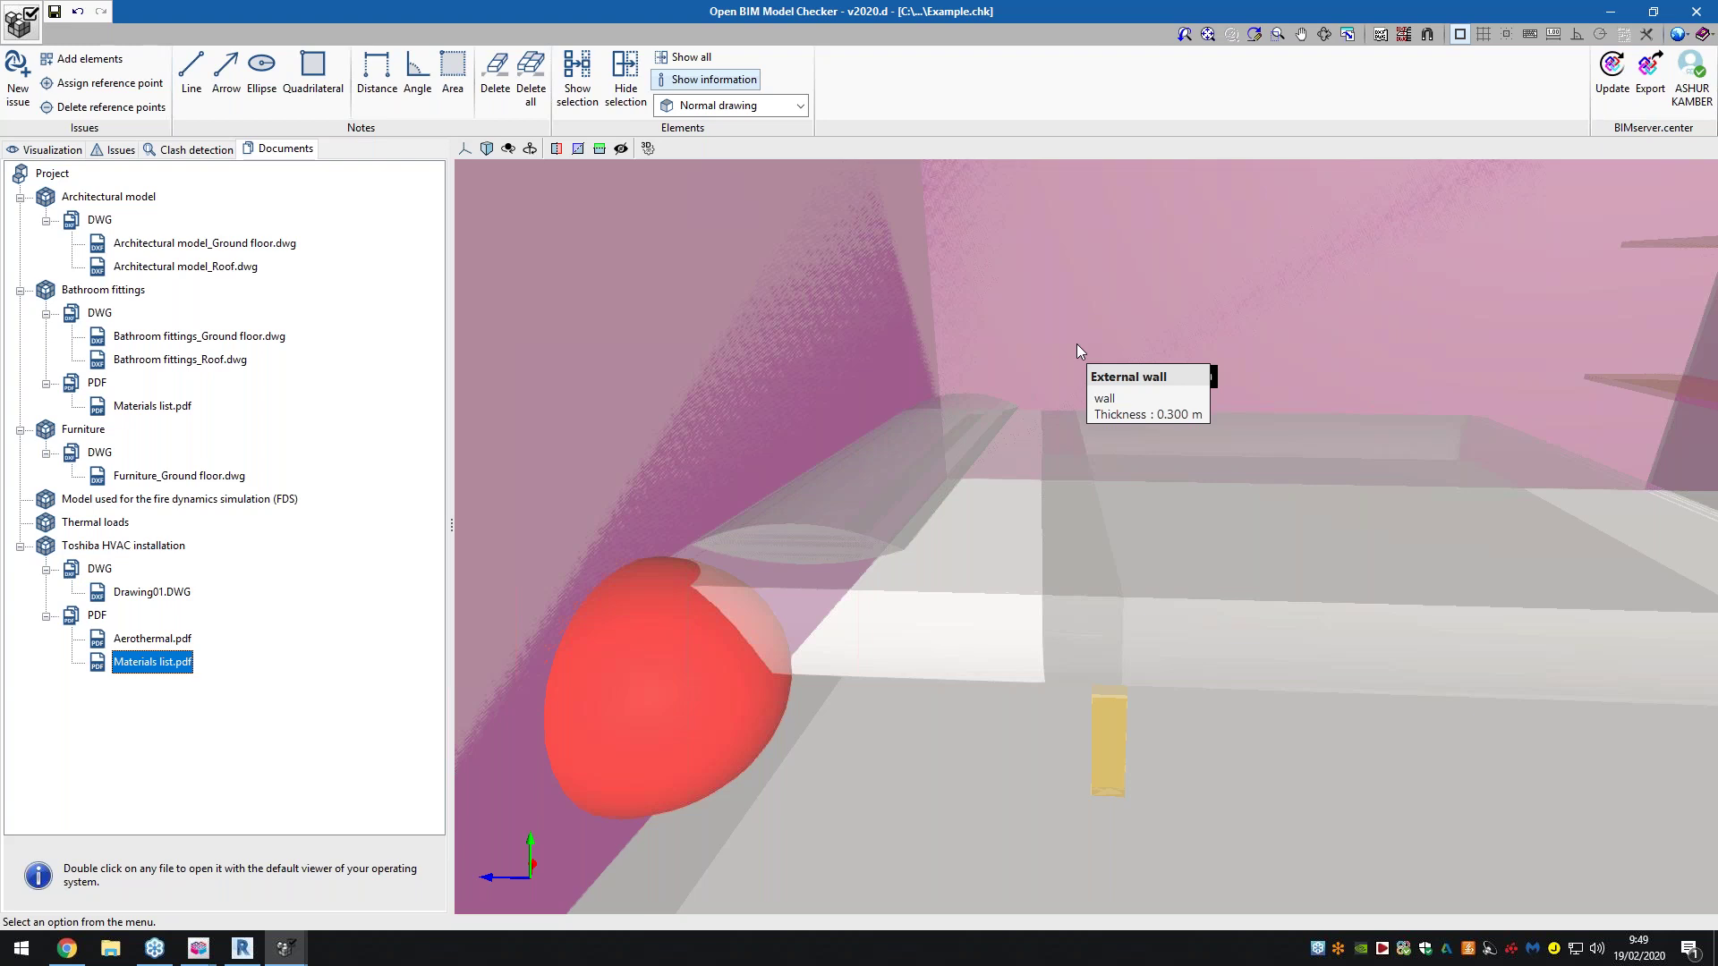
{"action": "scroll", "coordinate": [1087, 352], "scroll_direction": "up", "scroll_amount": 1}
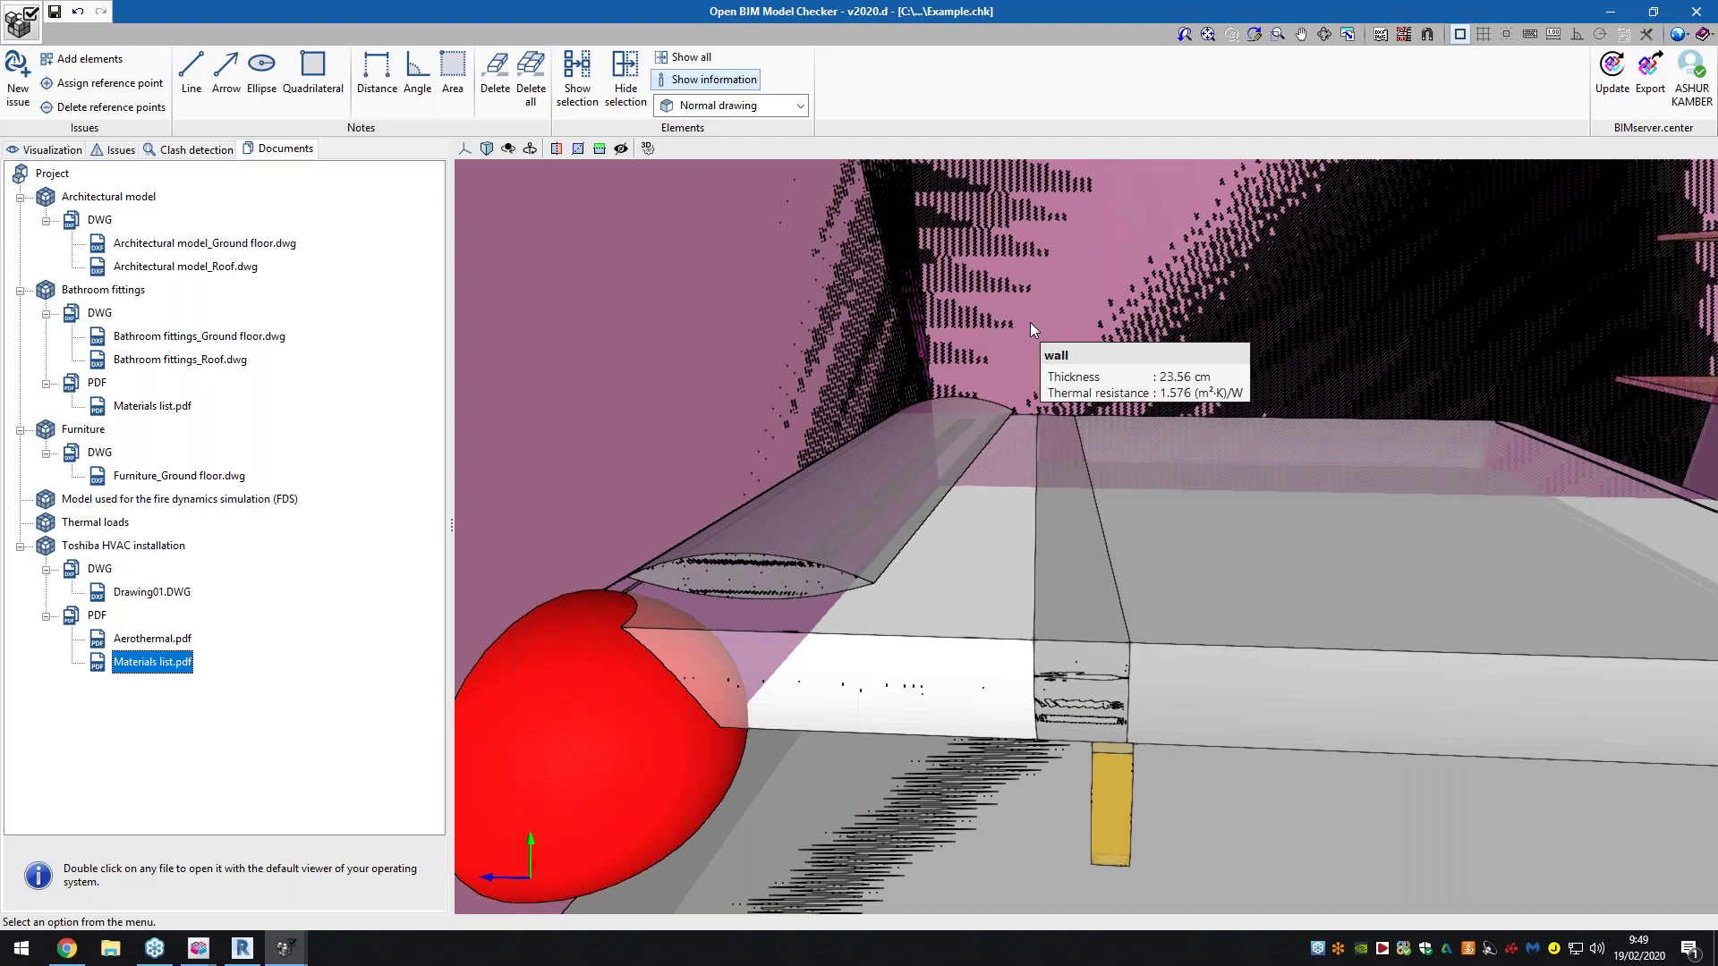
{"action": "mouse_move", "coordinate": [1040, 305]}
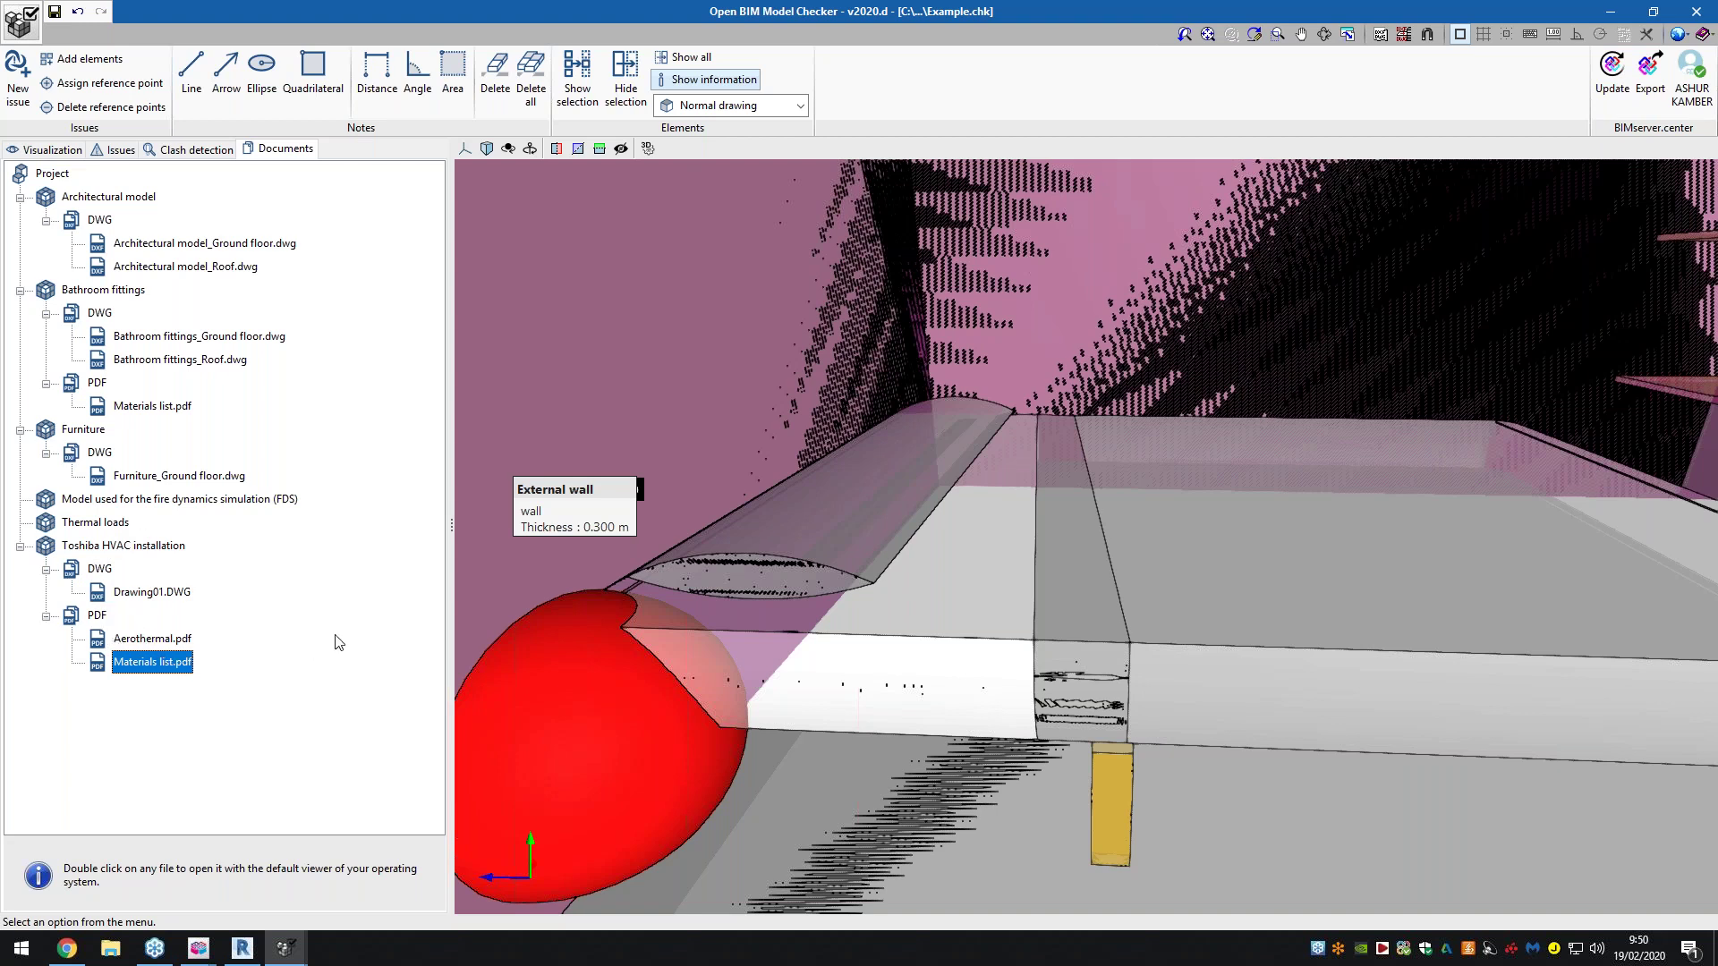
{"action": "left_click", "coordinate": [157, 638]}
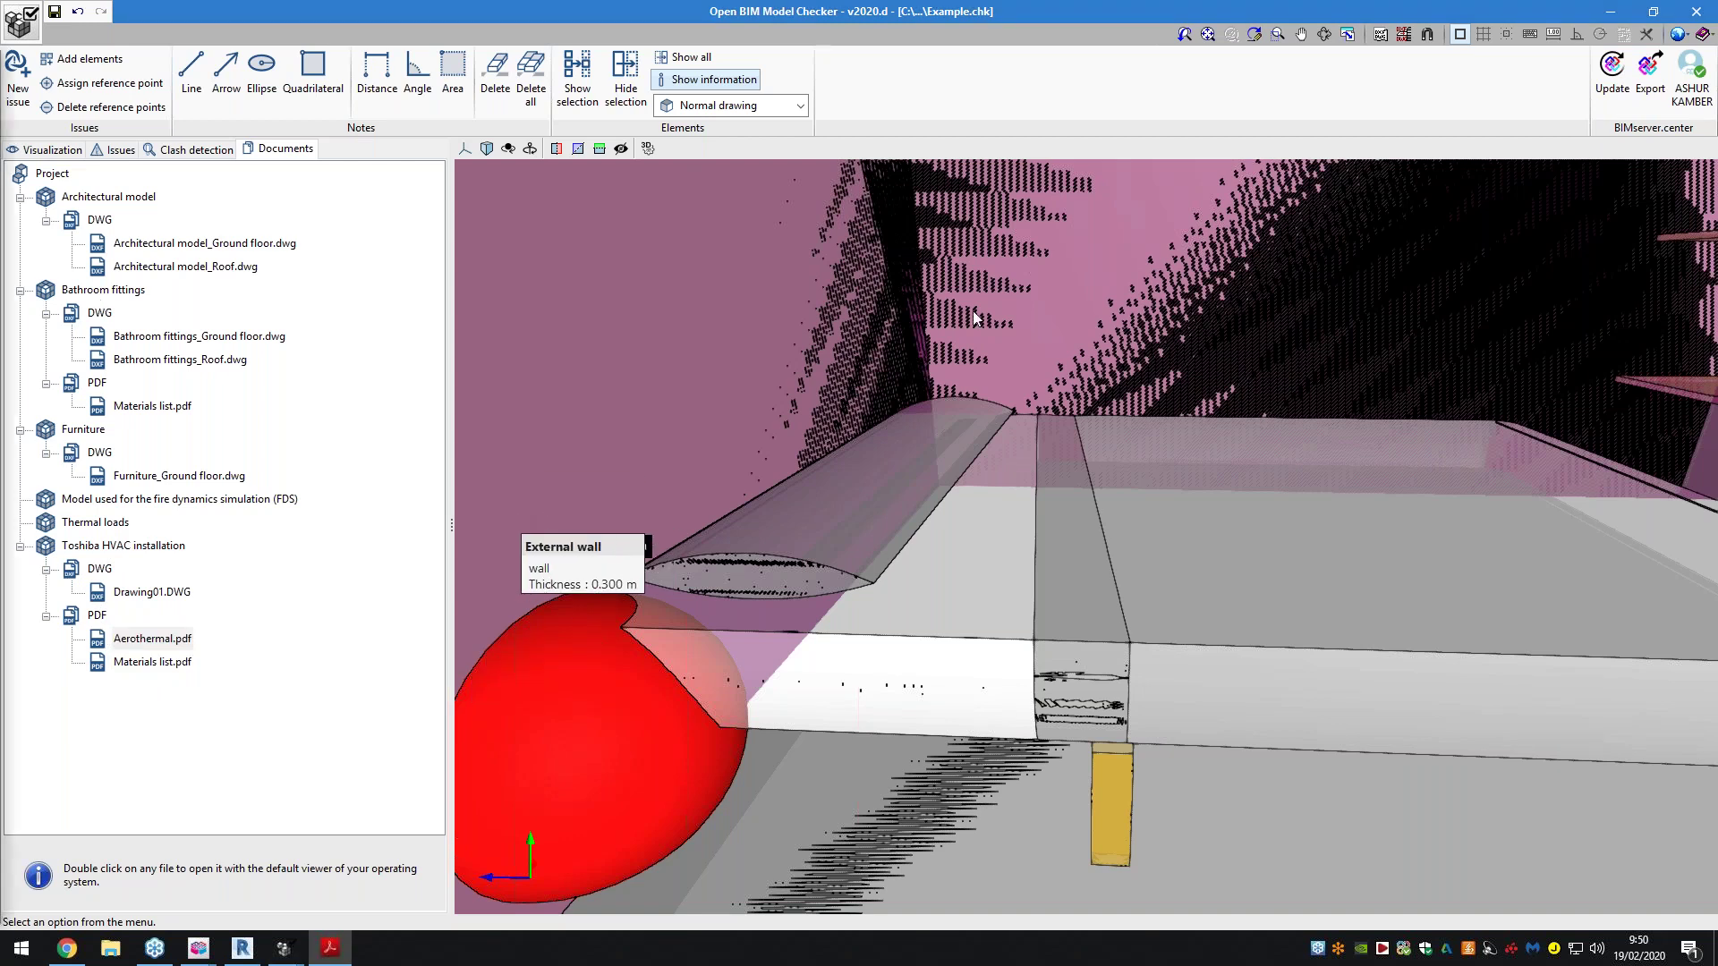
{"action": "double_click", "coordinate": [966, 158]}
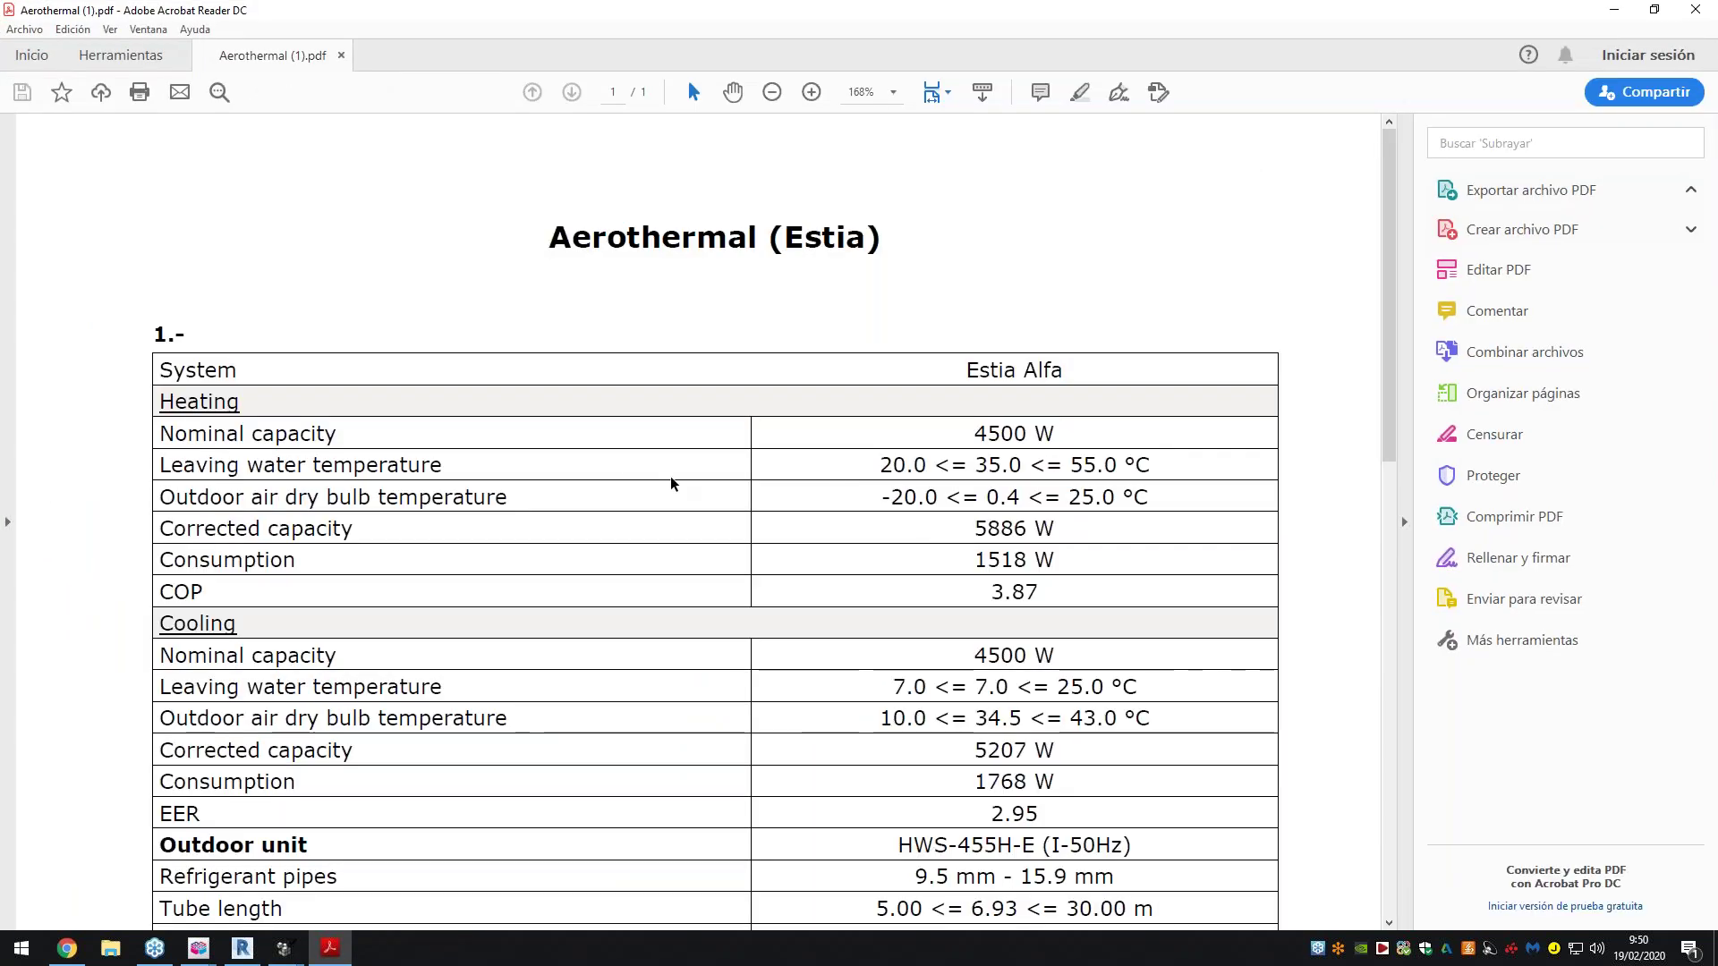
{"action": "scroll", "coordinate": [851, 490], "scroll_direction": "down", "scroll_amount": 5}
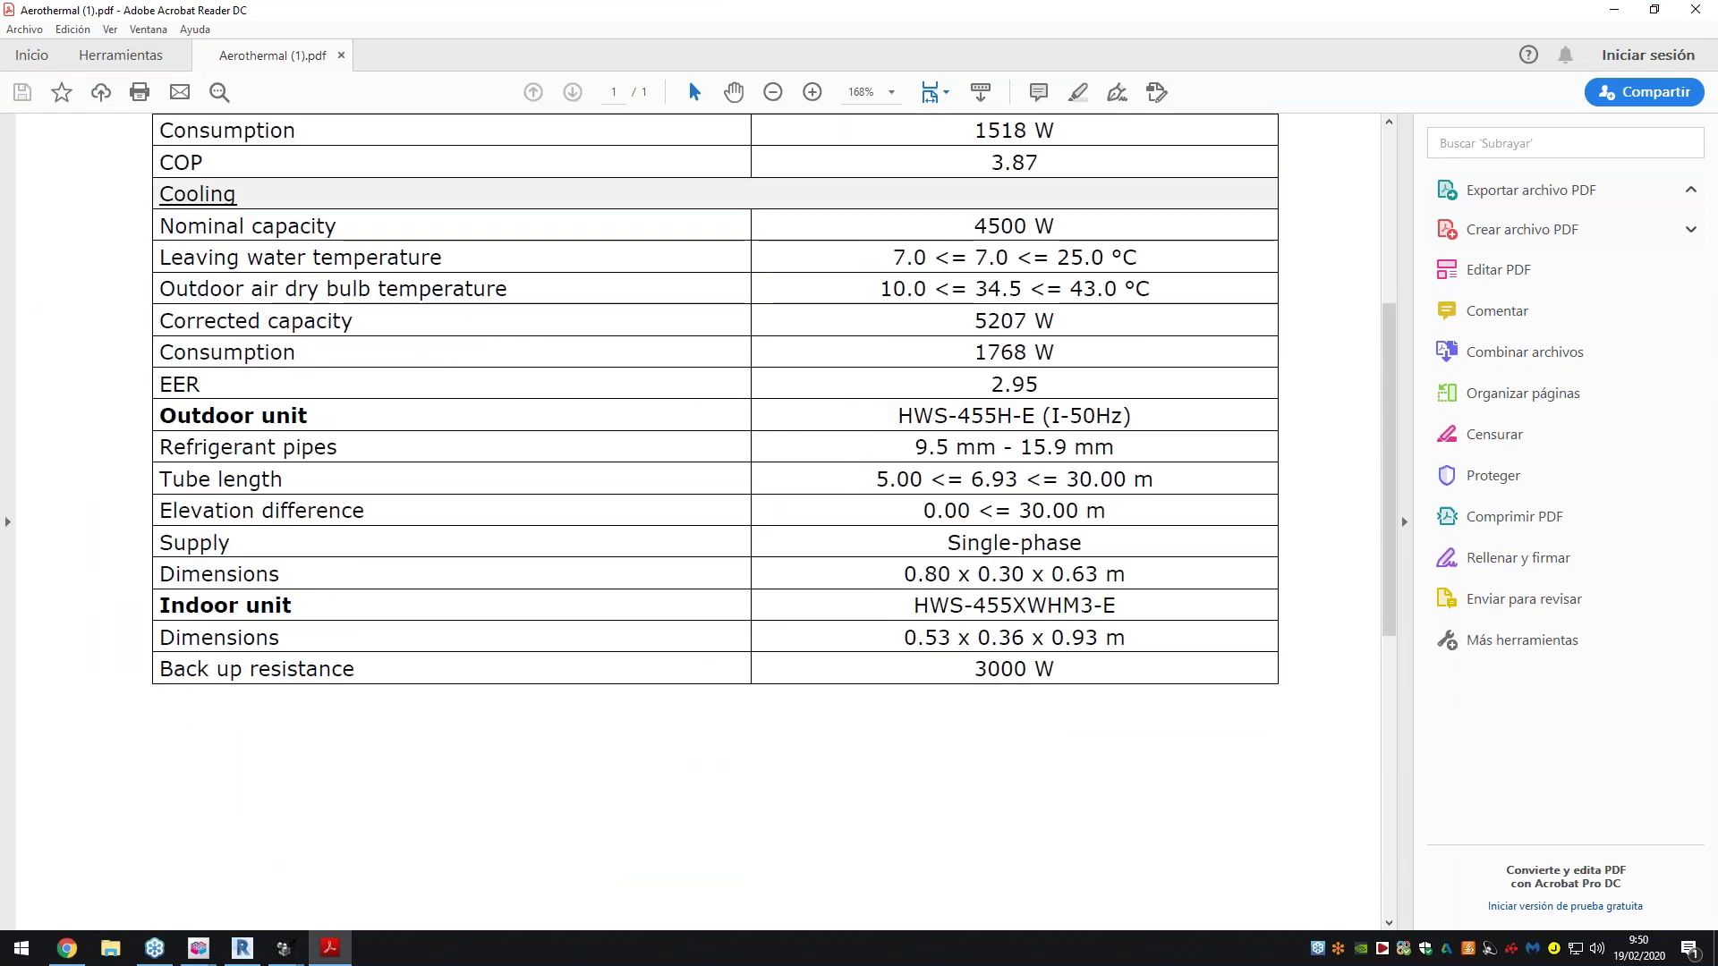
{"action": "left_click", "coordinate": [1695, 9]}
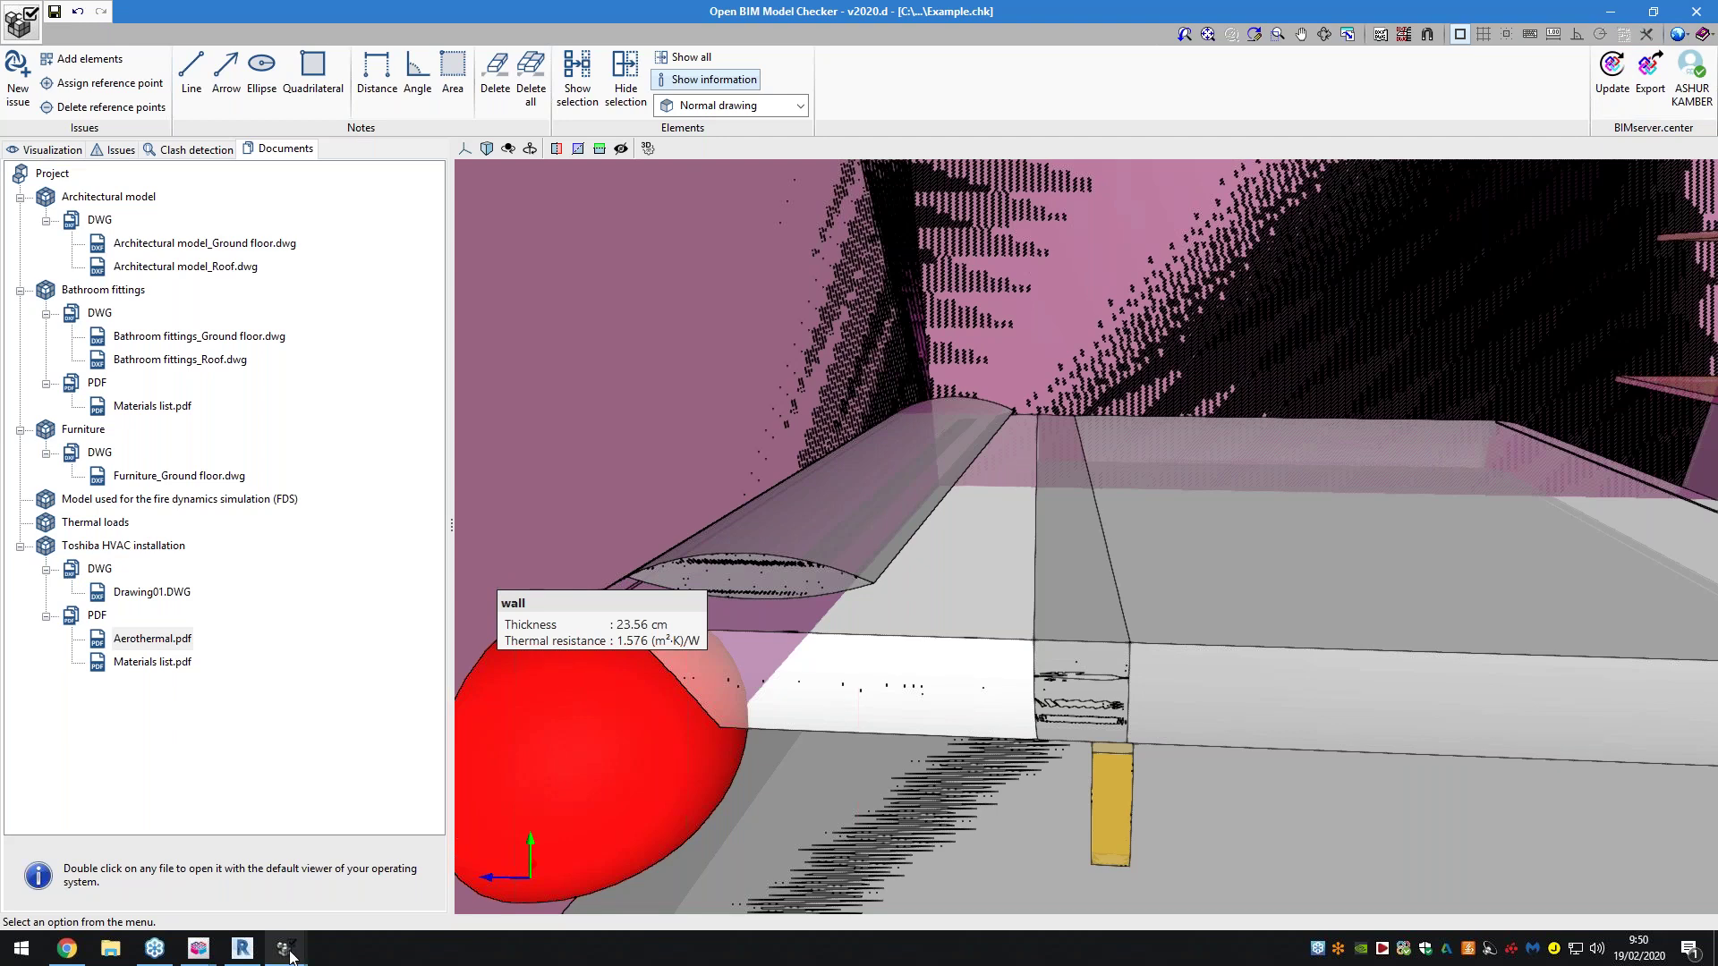
Bring the Bauhaus project window forward and orbit out to view the whole complex from above
{"action": "mouse_move", "coordinate": [290, 952]}
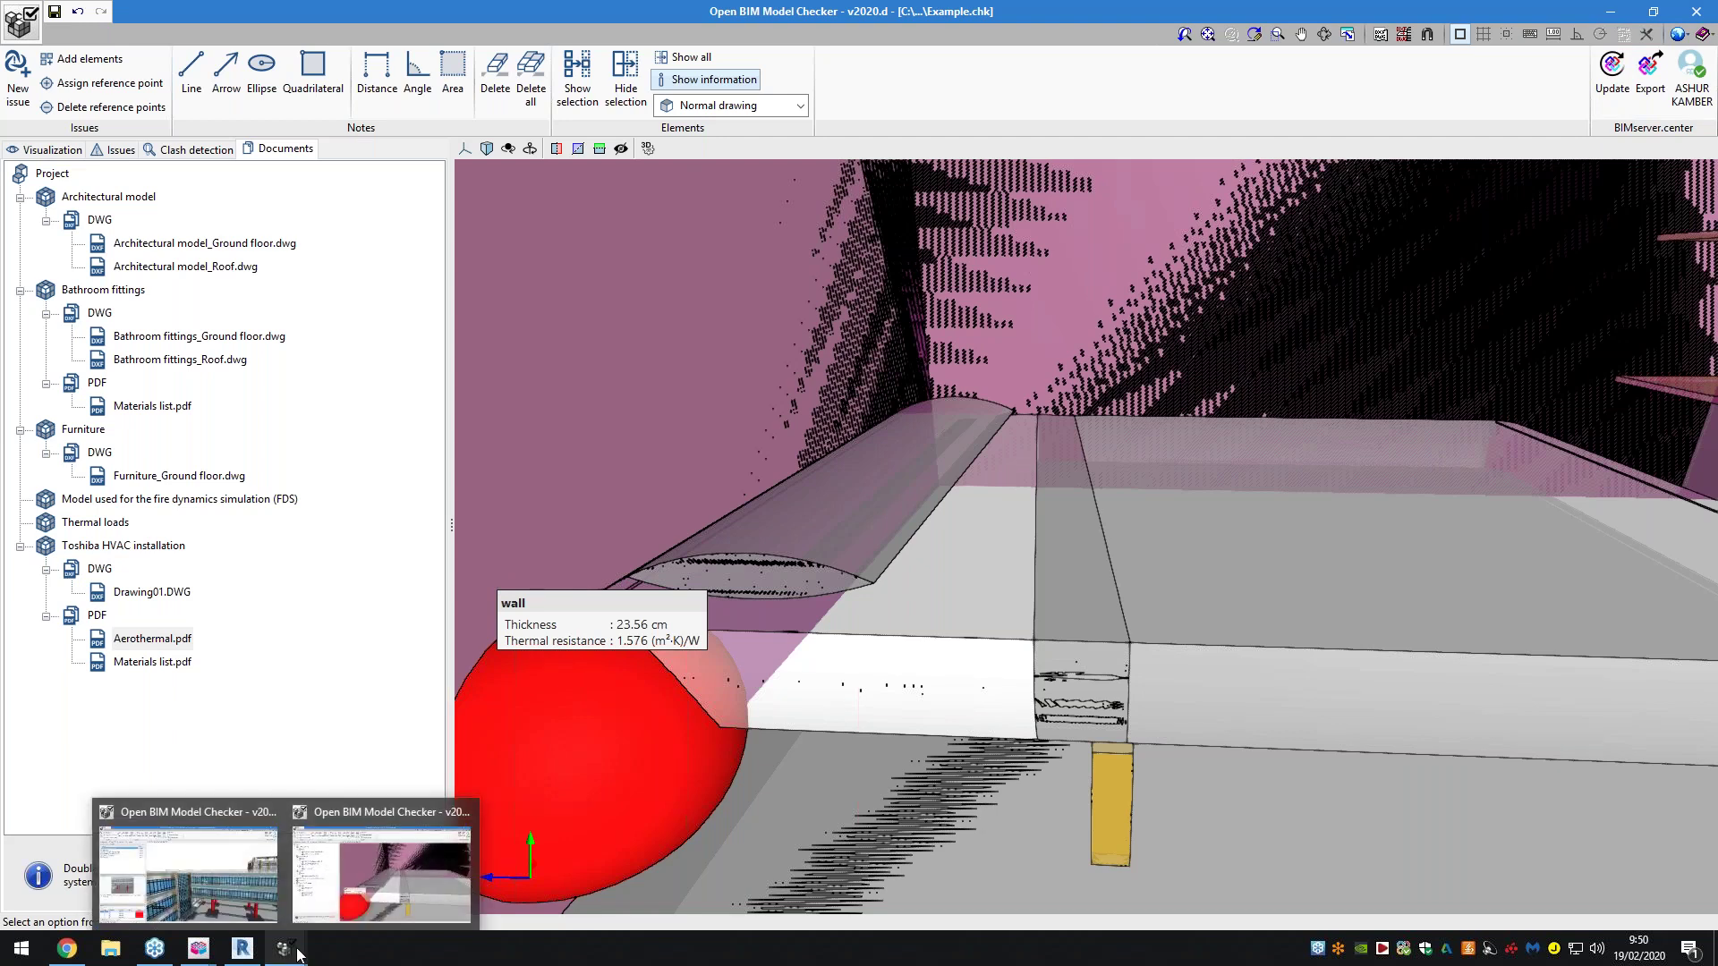
{"action": "left_click", "coordinate": [244, 882]}
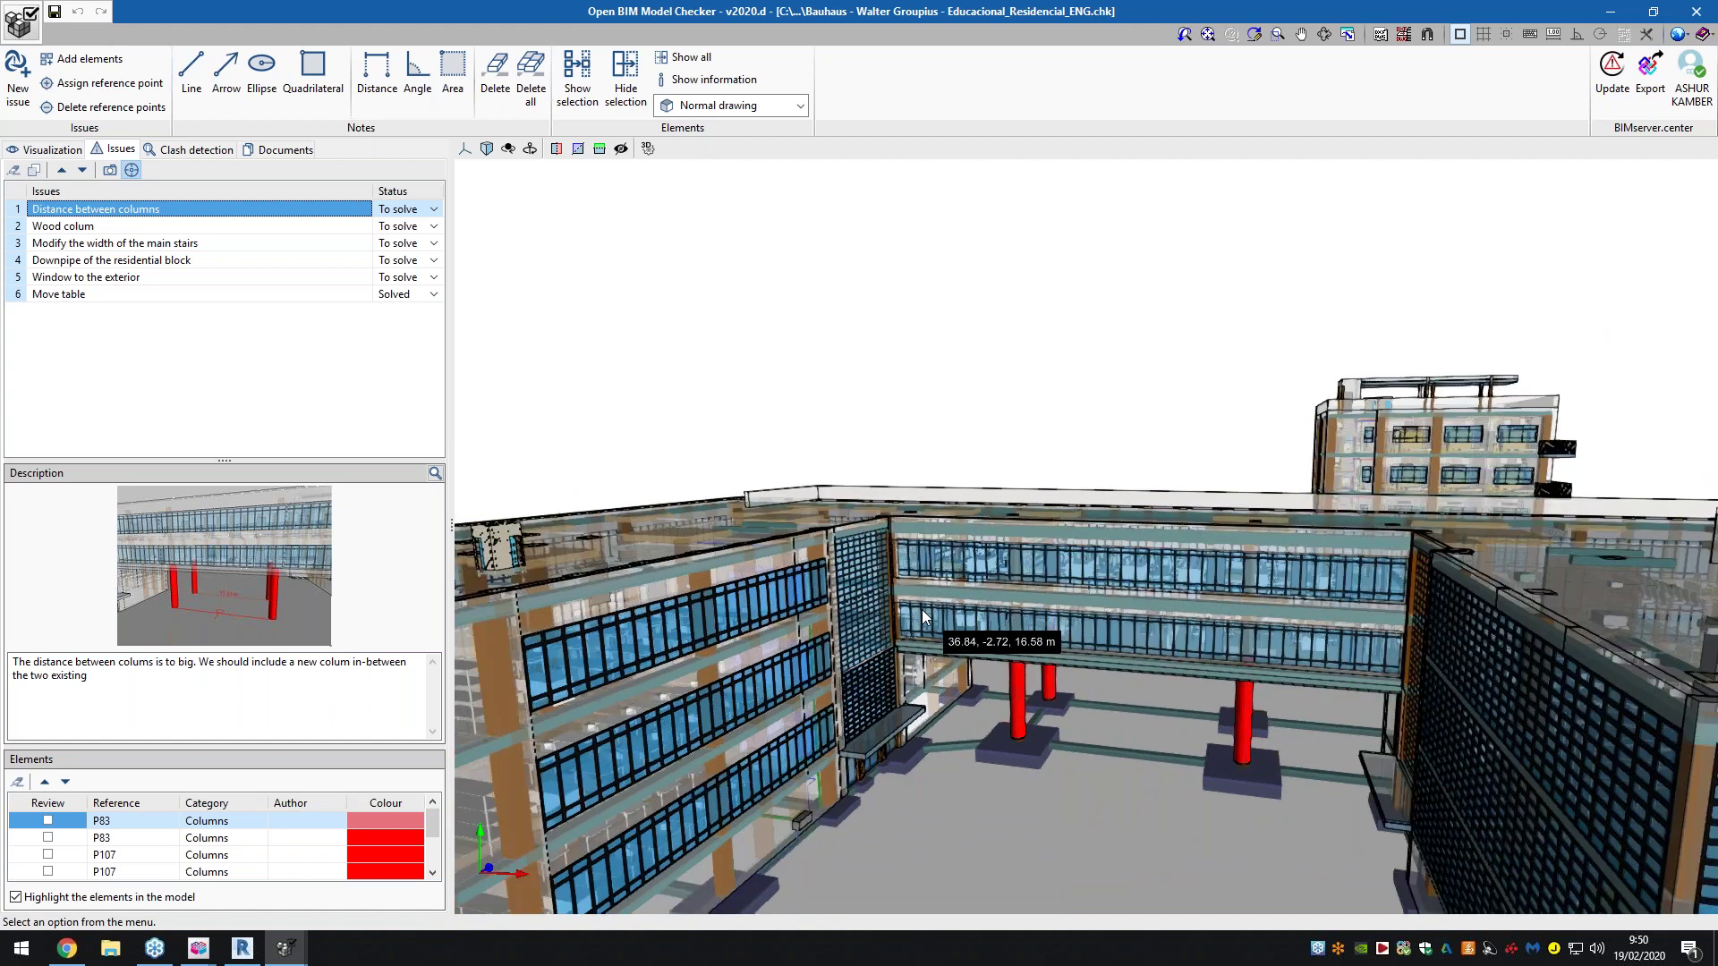
{"action": "scroll", "coordinate": [924, 615], "scroll_direction": "down", "scroll_amount": 5}
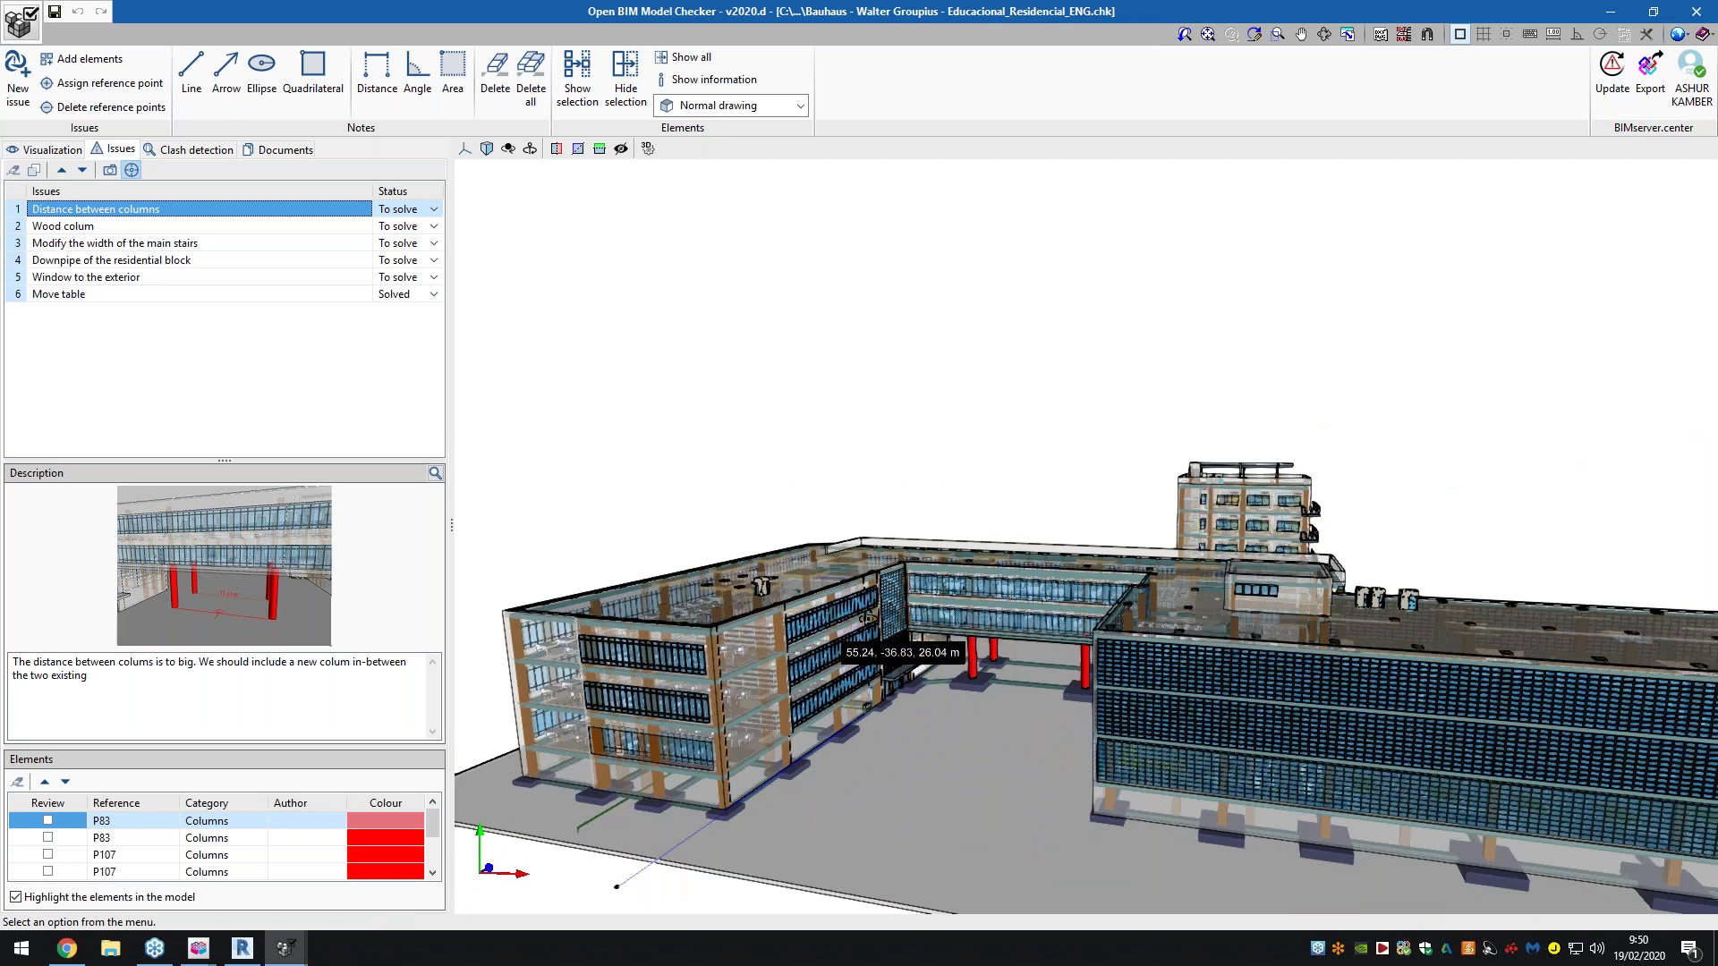
{"action": "middle_click_drag", "start_coordinate": [898, 617], "coordinate": [1051, 510], "text": "shift"}
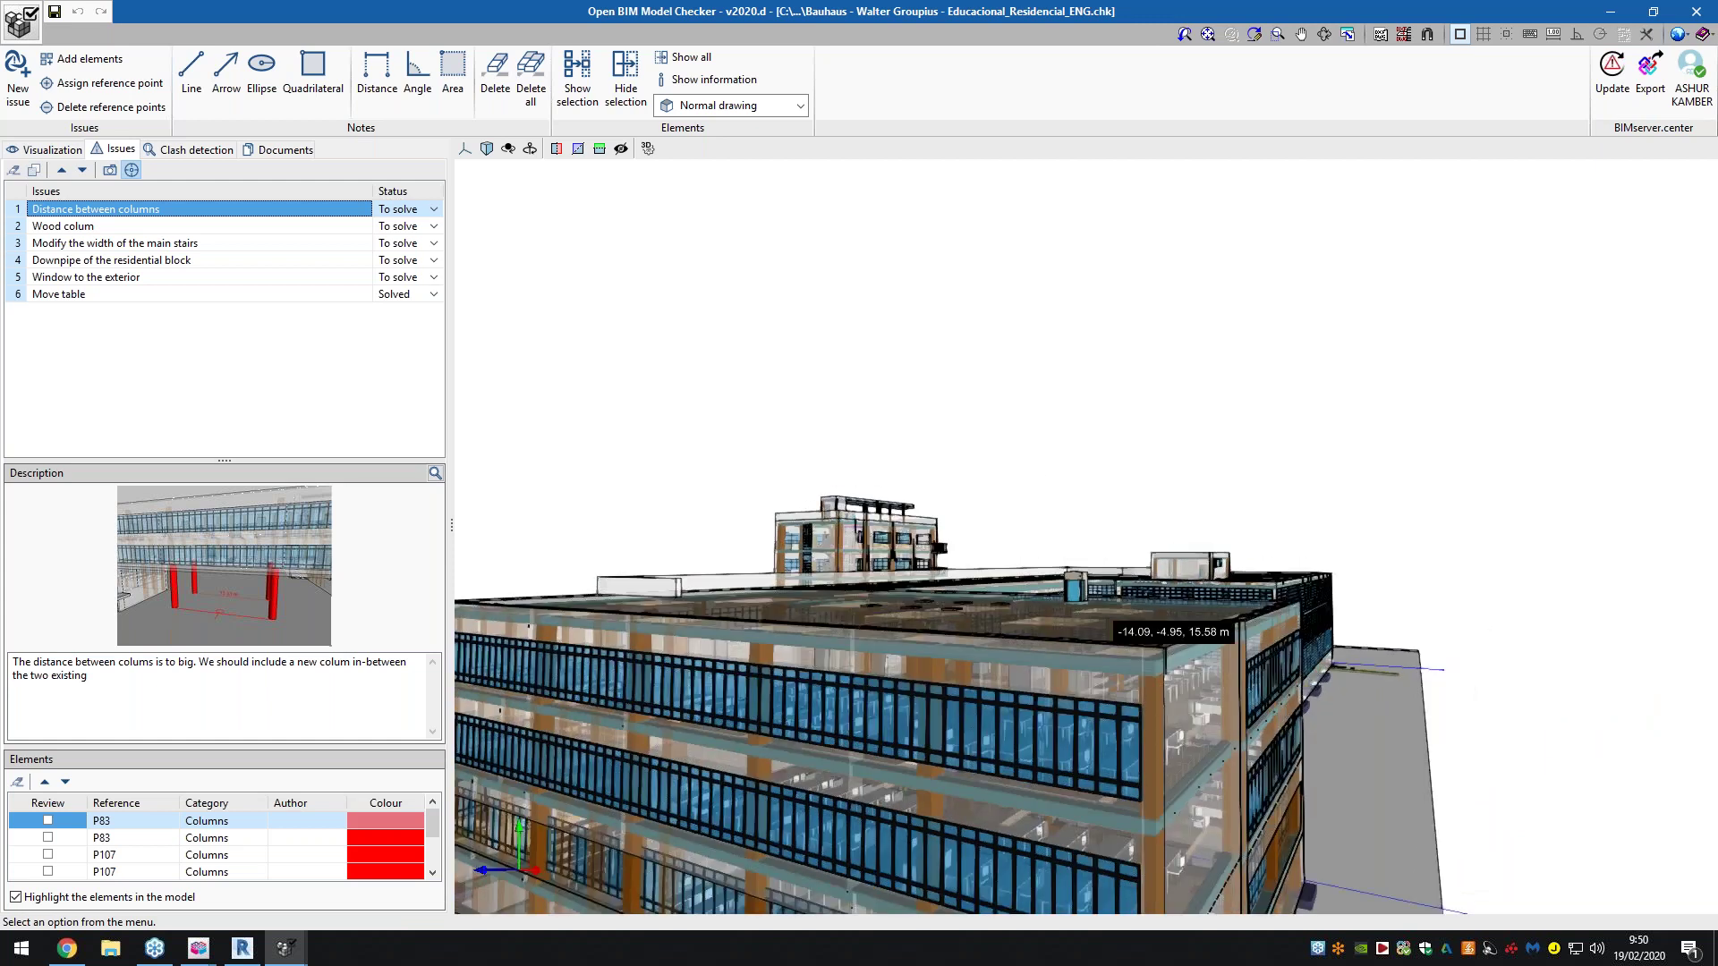
{"action": "scroll", "coordinate": [1117, 646], "scroll_direction": "down", "scroll_amount": 3}
{"action": "middle_click_drag", "start_coordinate": [1118, 646], "coordinate": [1090, 671], "text": "shift"}
{"action": "scroll", "coordinate": [866, 662], "scroll_direction": "down", "scroll_amount": 4}
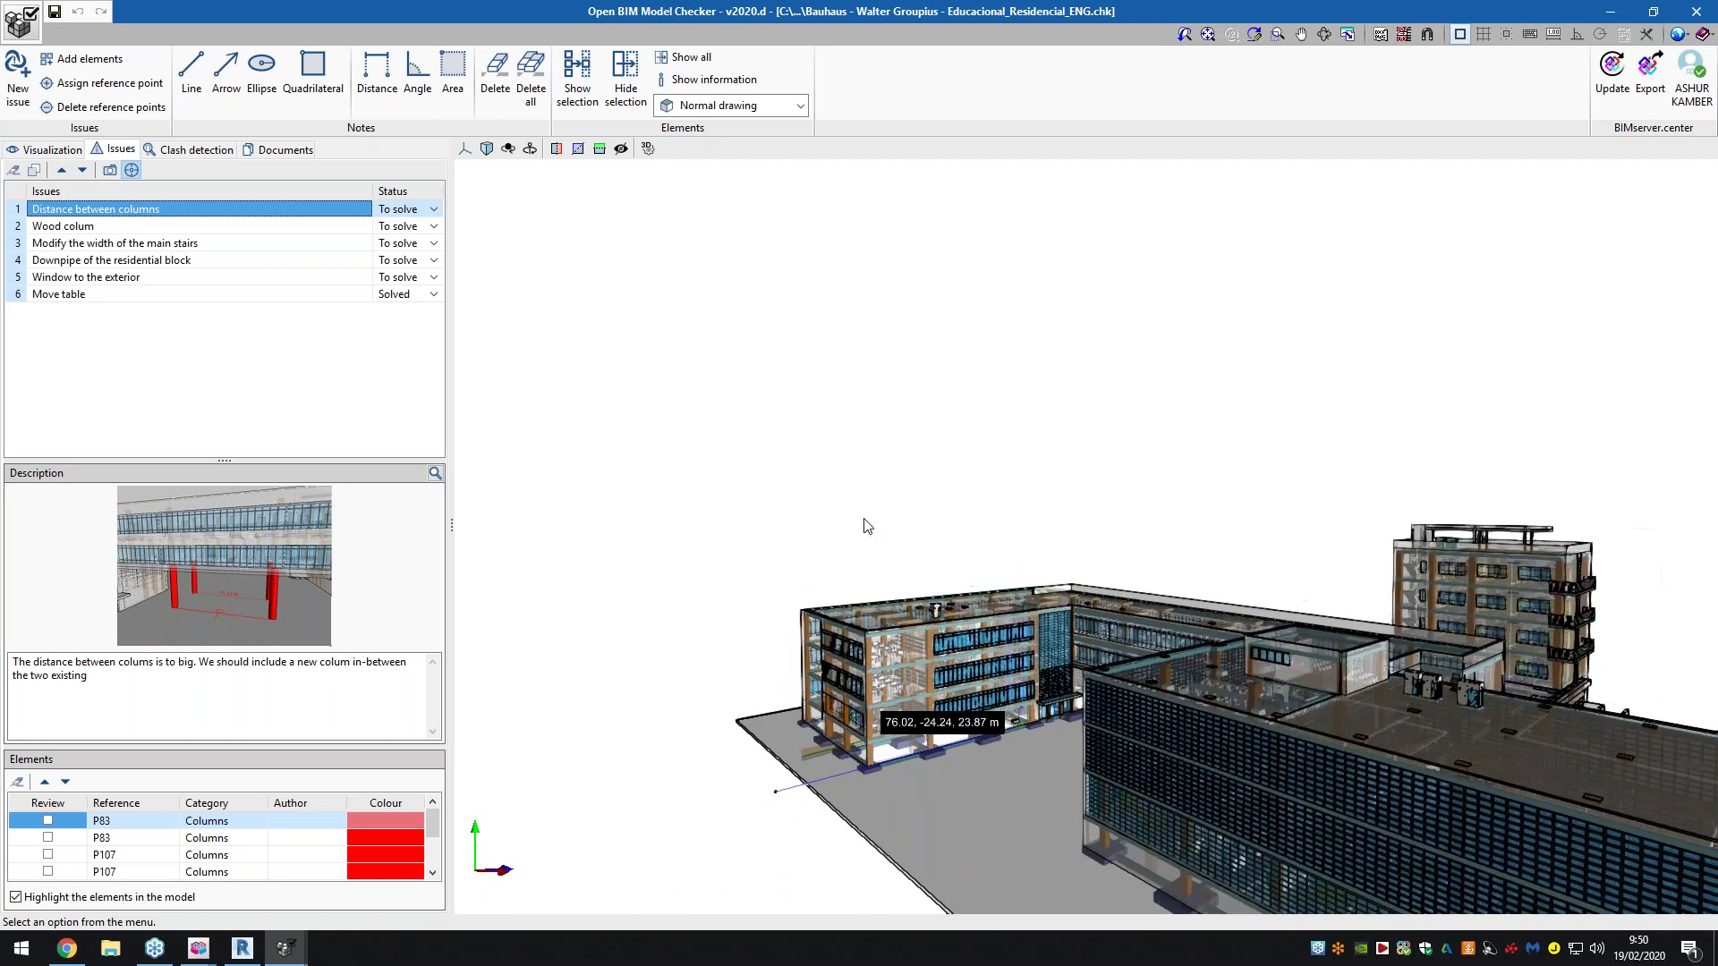
{"action": "scroll", "coordinate": [1145, 715], "scroll_direction": "down", "scroll_amount": 2}
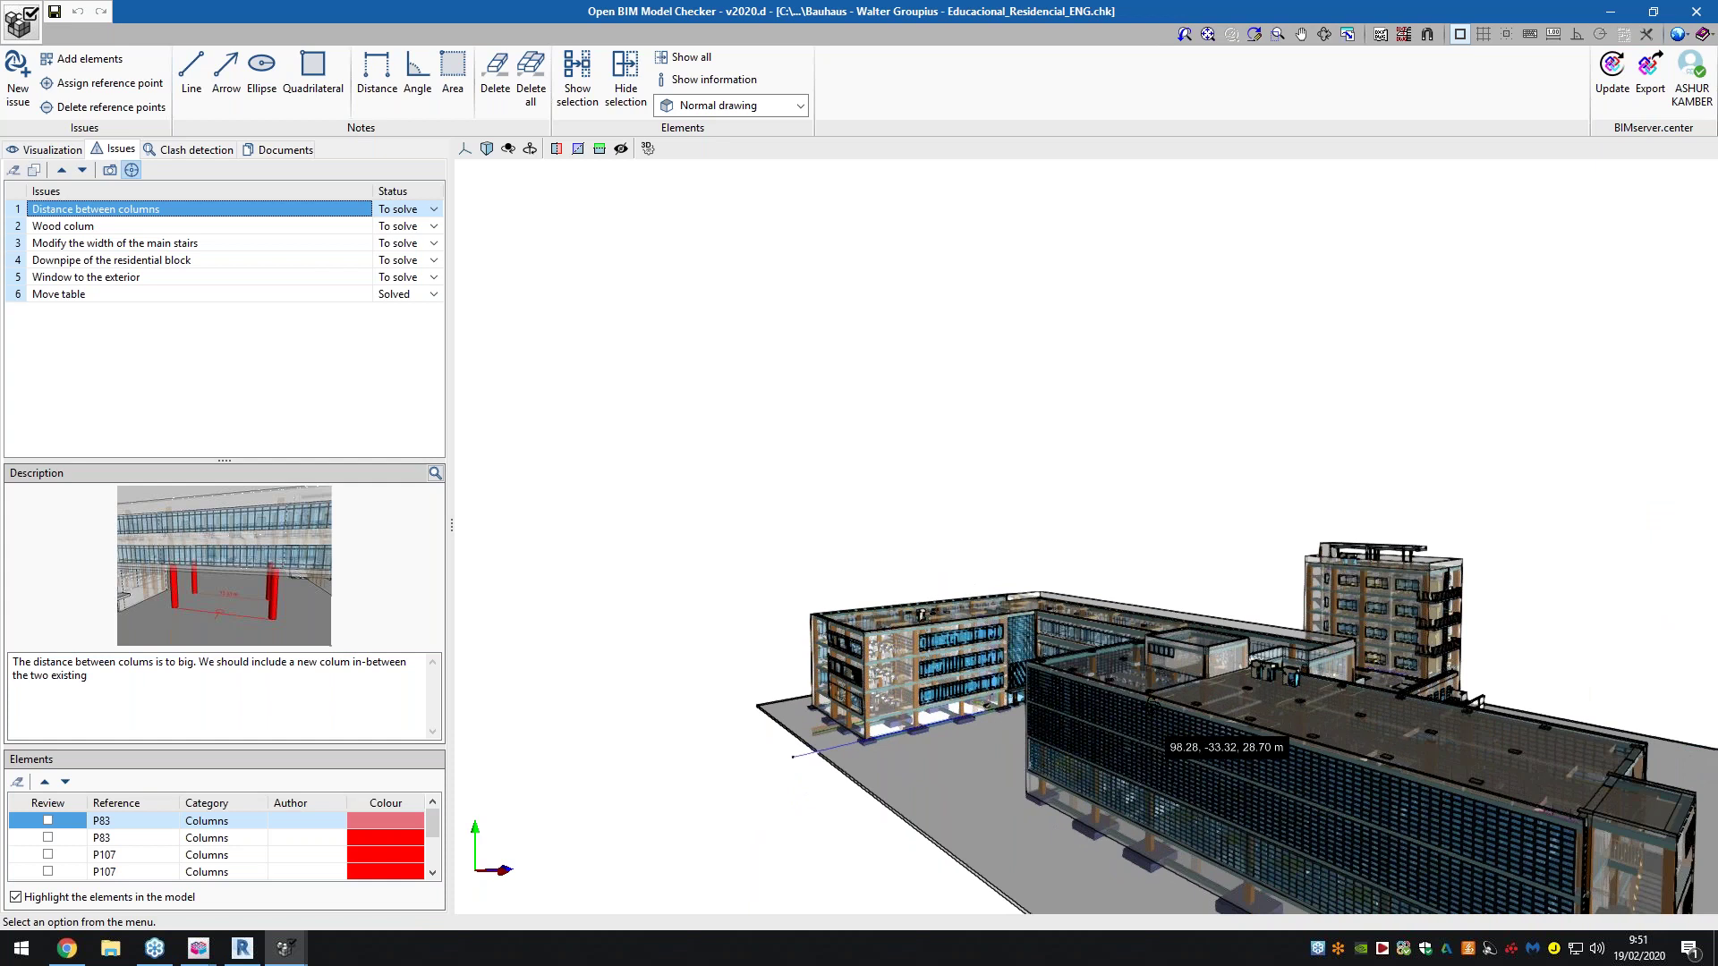
{"action": "scroll", "coordinate": [1147, 712], "scroll_direction": "down", "scroll_amount": 2}
{"action": "middle_click_drag", "start_coordinate": [1146, 712], "coordinate": [1163, 703], "text": "shift"}
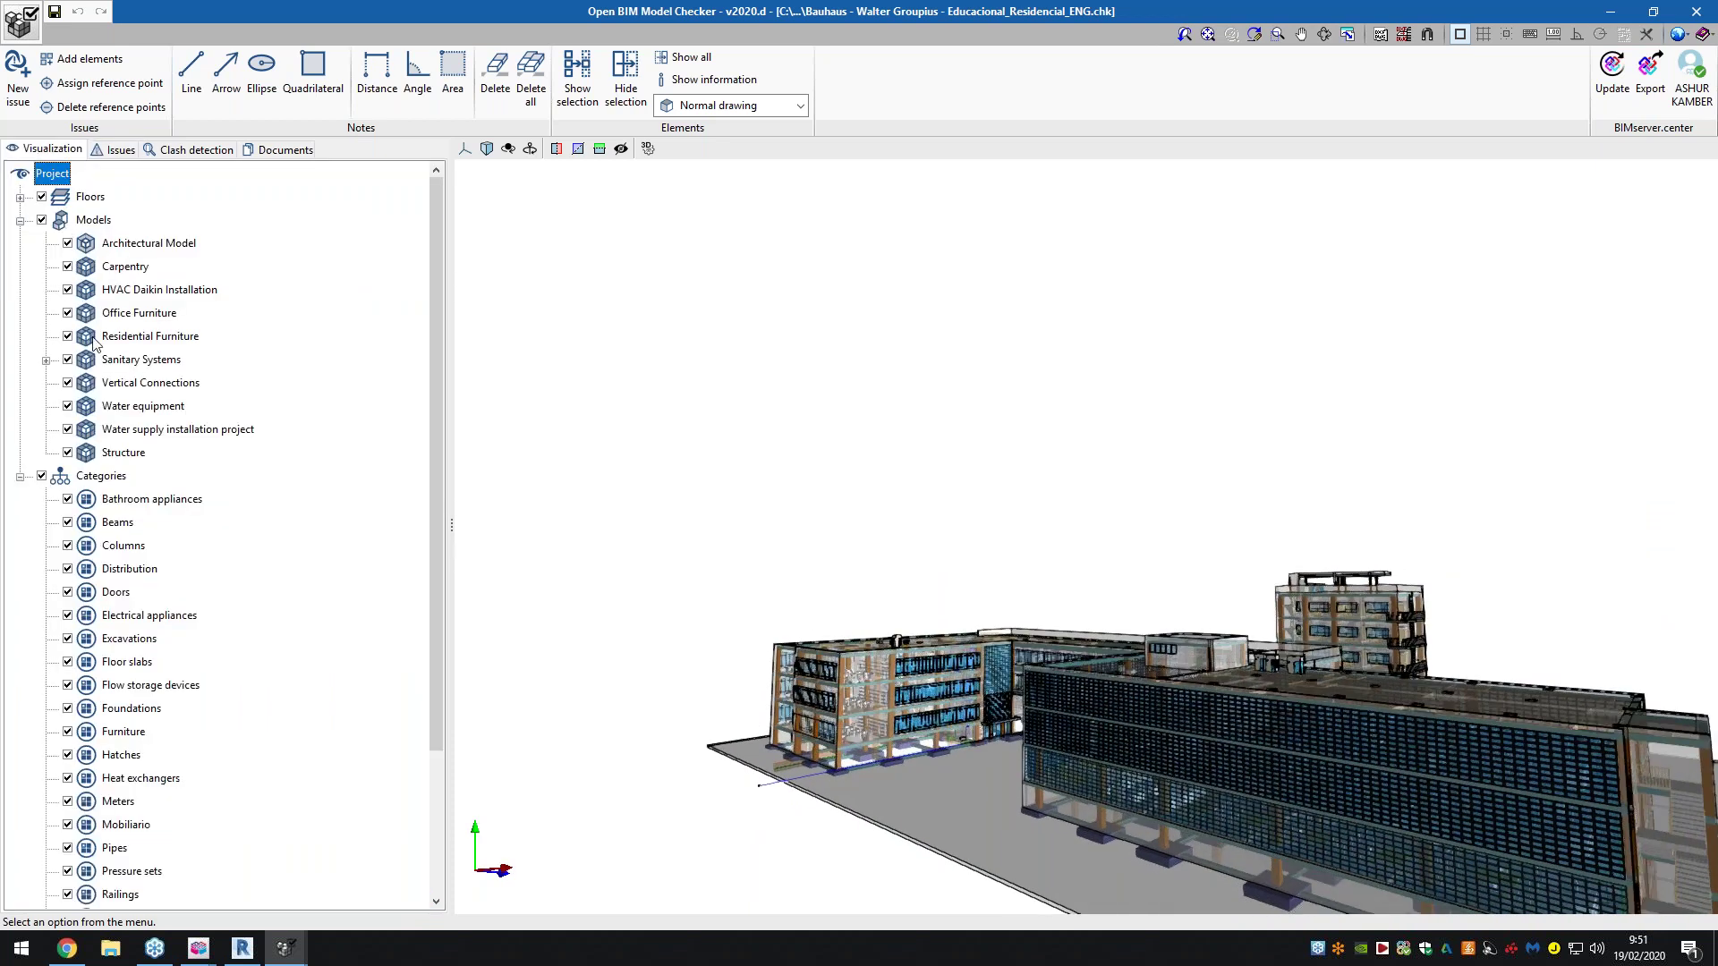
Expand Sanitary Systems in the visualization tree to reveal its three sub-models, then return to Issues
{"action": "scroll", "coordinate": [98, 347], "scroll_direction": "down", "scroll_amount": 3}
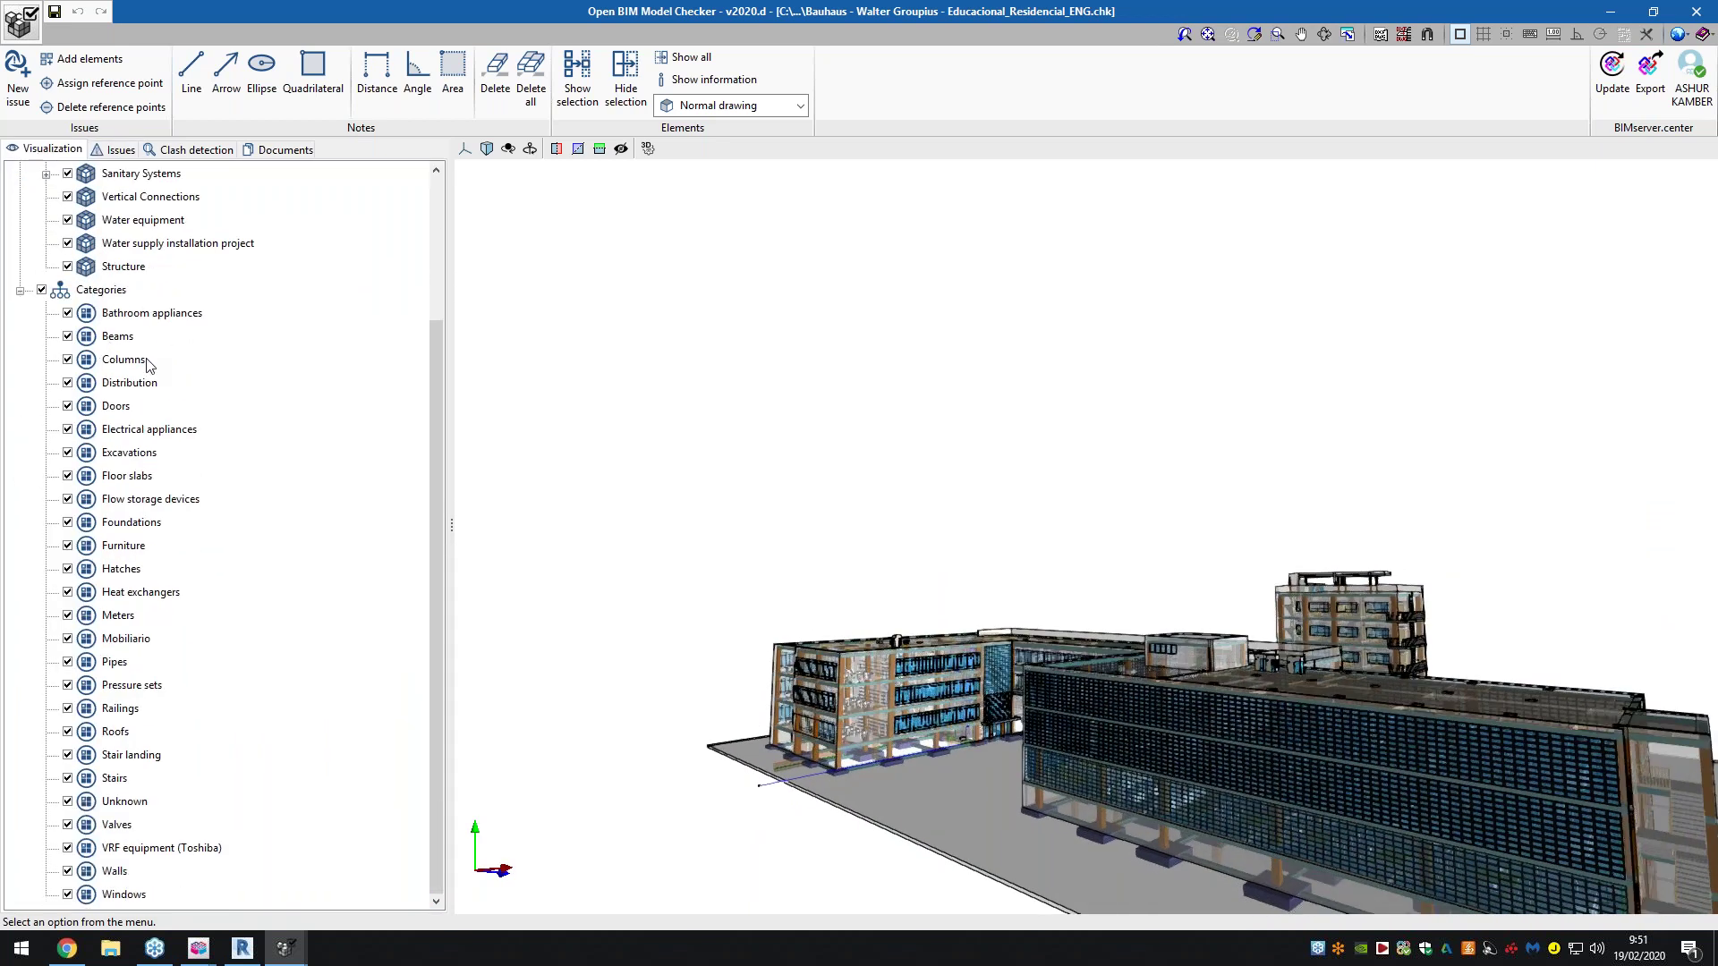
{"action": "scroll", "coordinate": [148, 365], "scroll_direction": "up", "scroll_amount": 3}
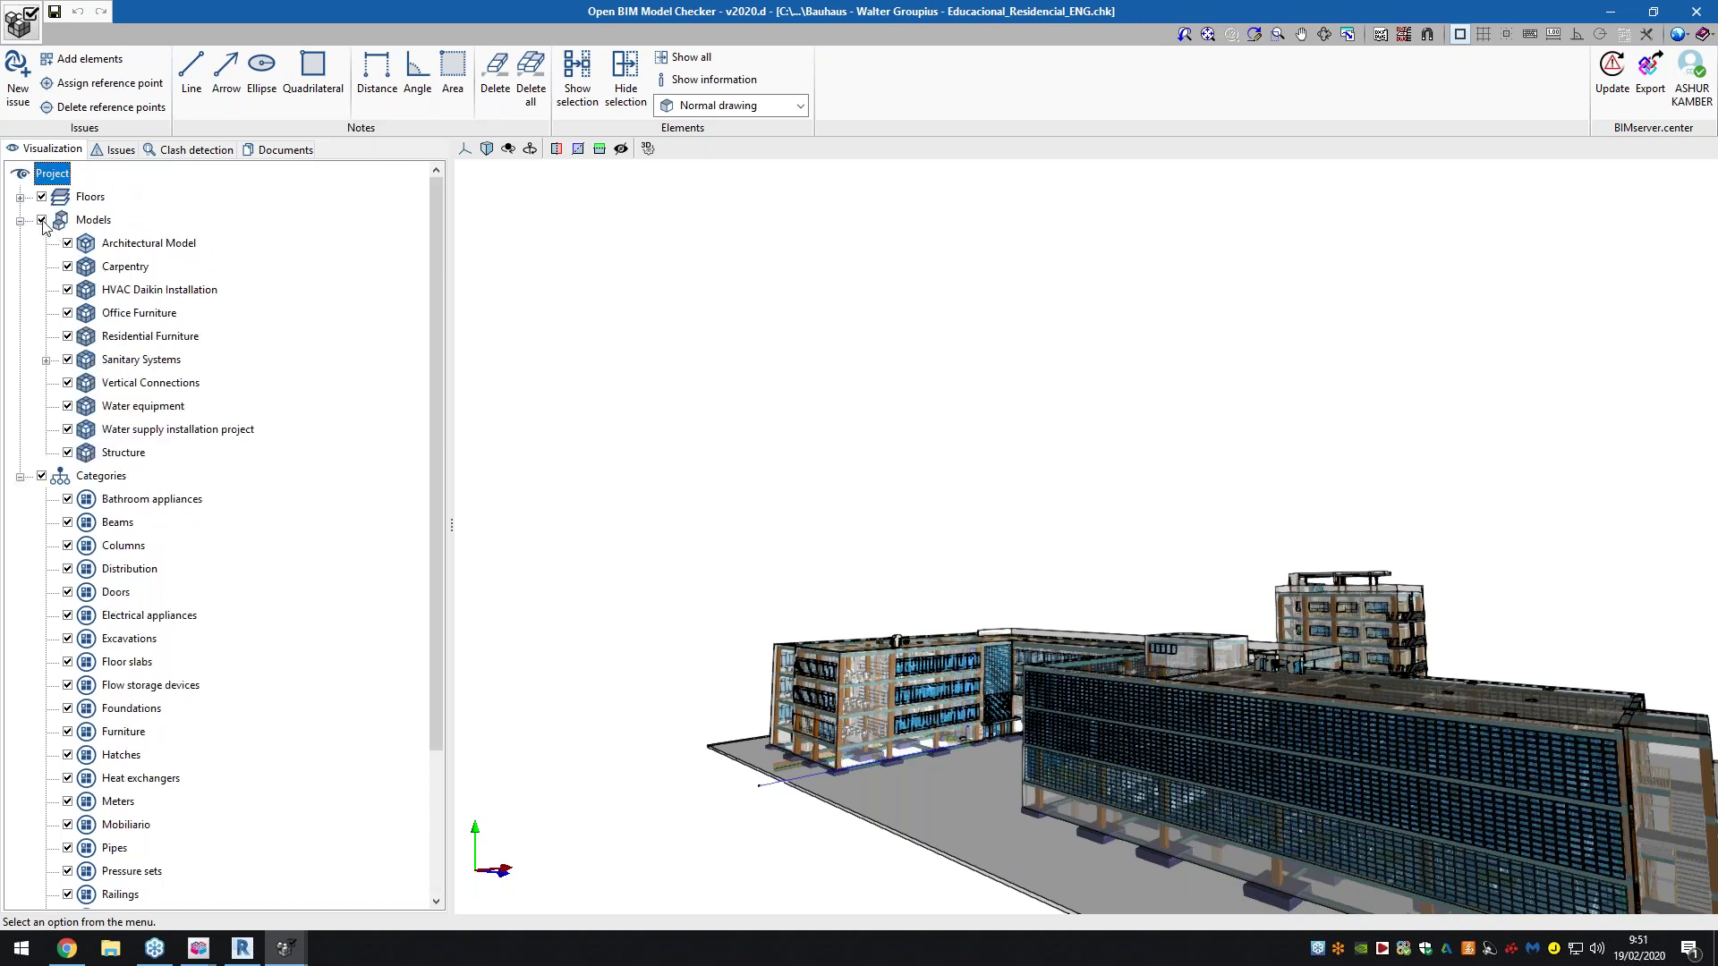
{"action": "left_click", "coordinate": [46, 360]}
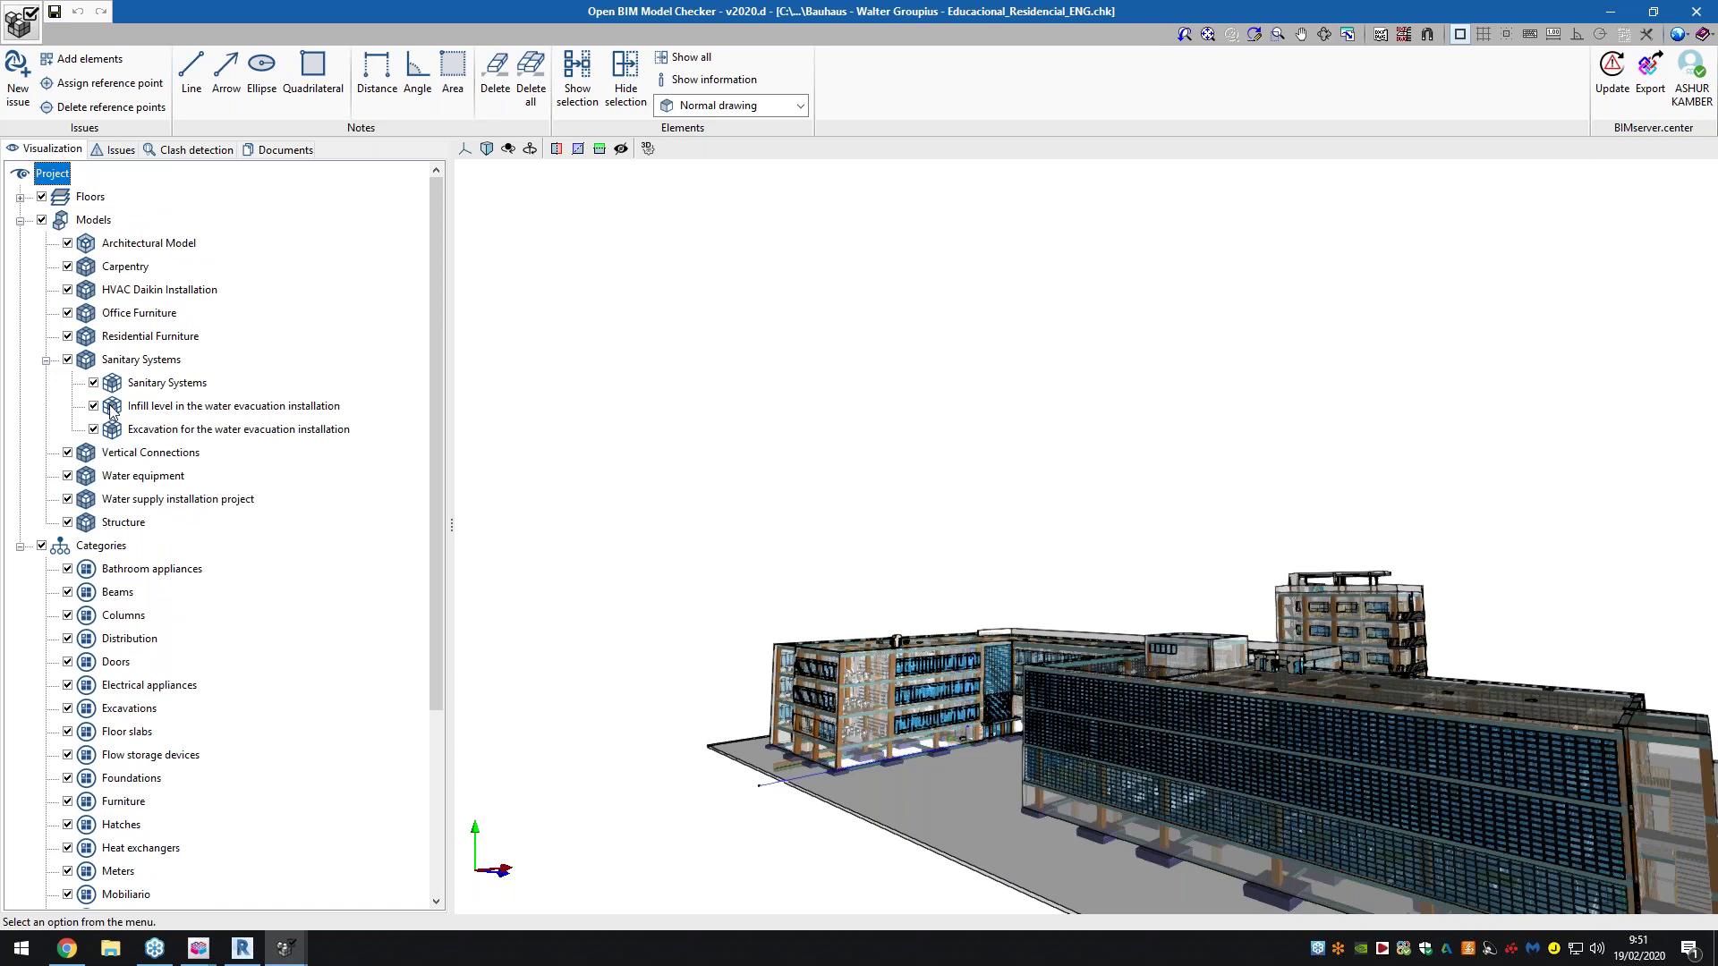
{"action": "scroll", "coordinate": [112, 408], "scroll_direction": "down", "scroll_amount": 4}
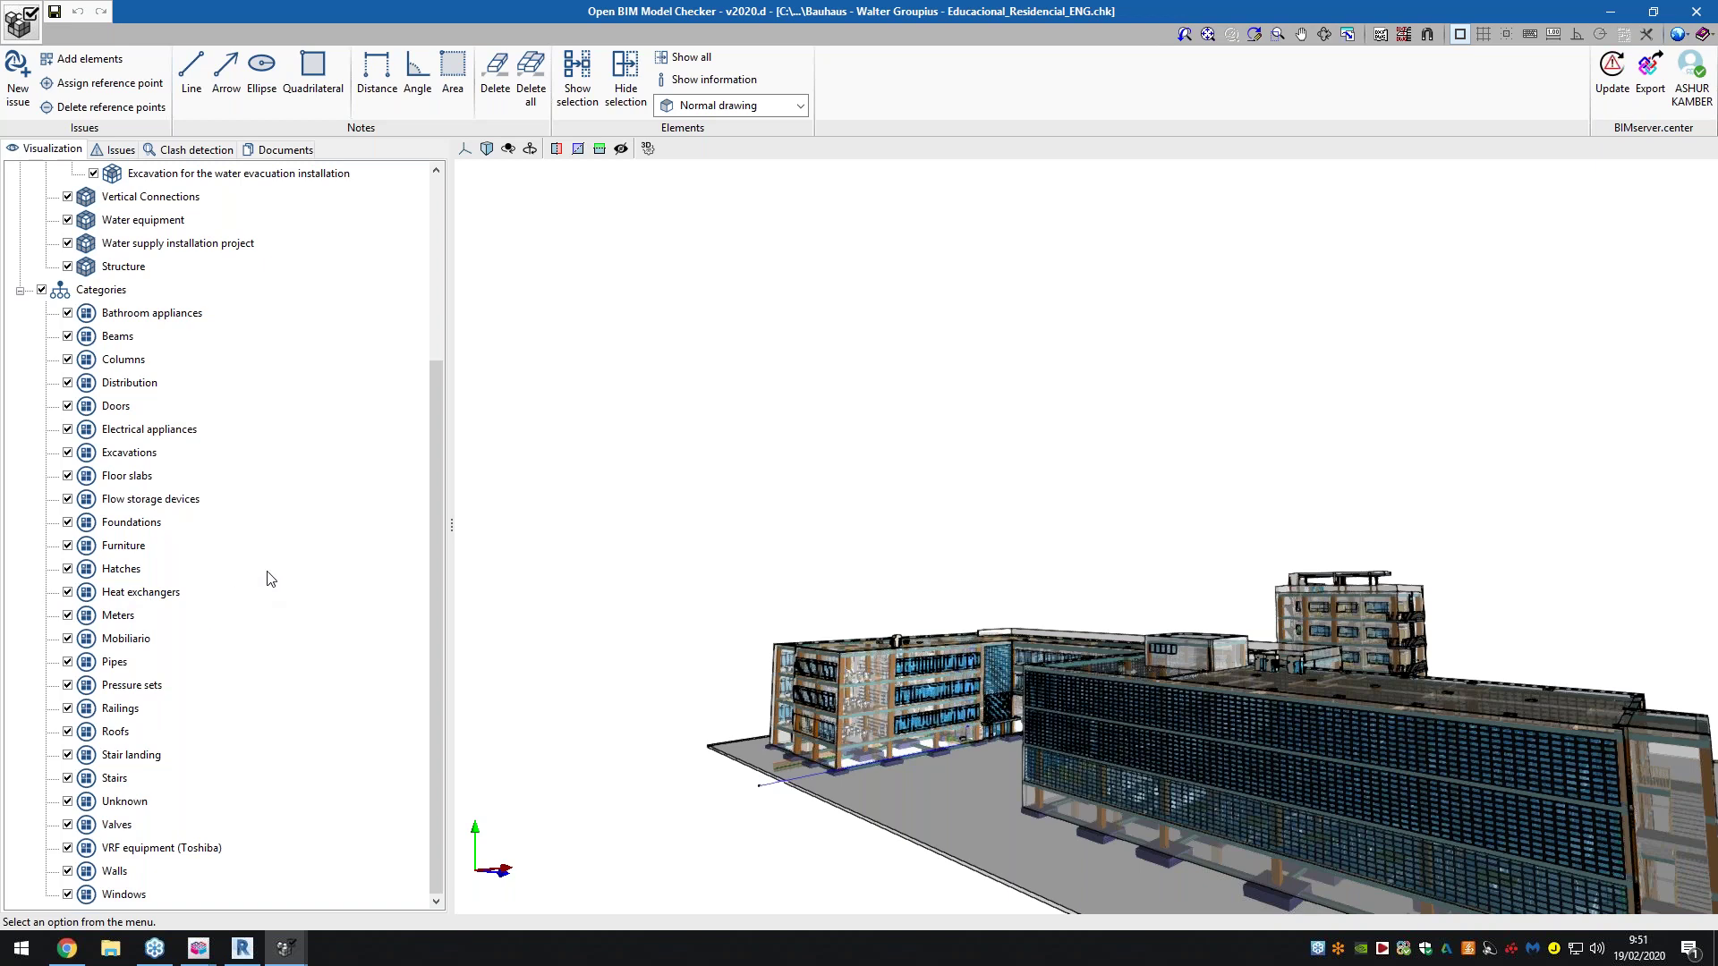
{"action": "left_click", "coordinate": [118, 149]}
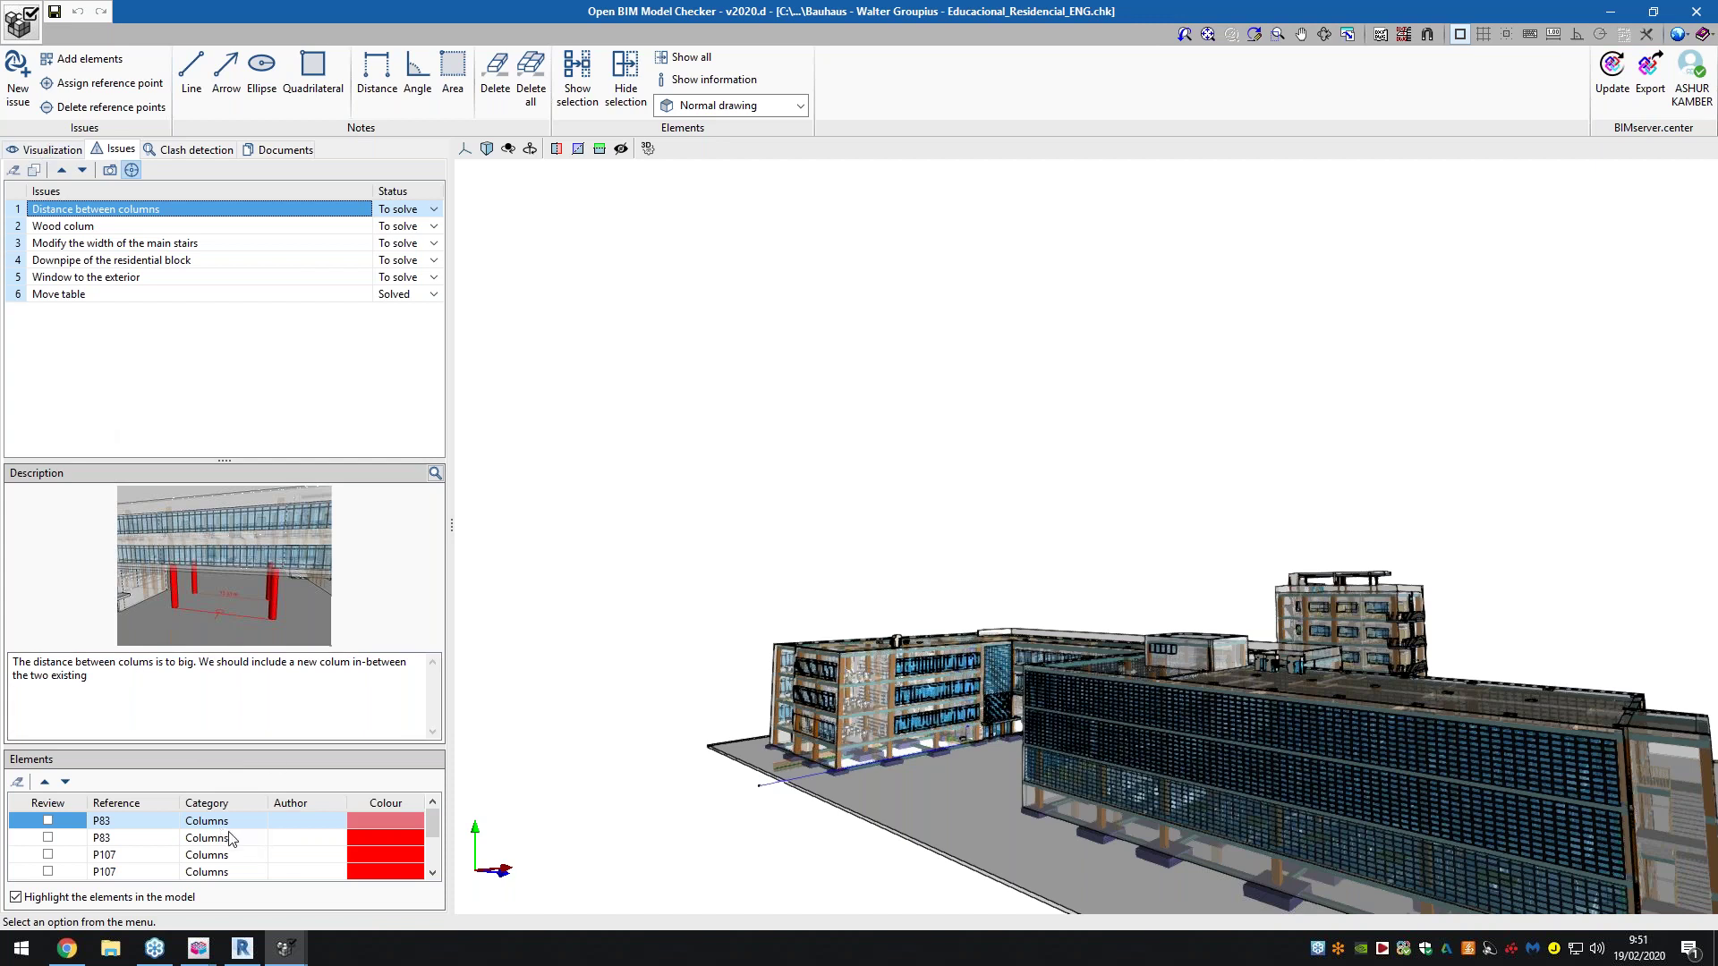
Select column P83, leave its colour red, and enlarge the Description image showing the 13.33 m gap
{"action": "scroll", "coordinate": [235, 841], "scroll_direction": "down", "scroll_amount": 2}
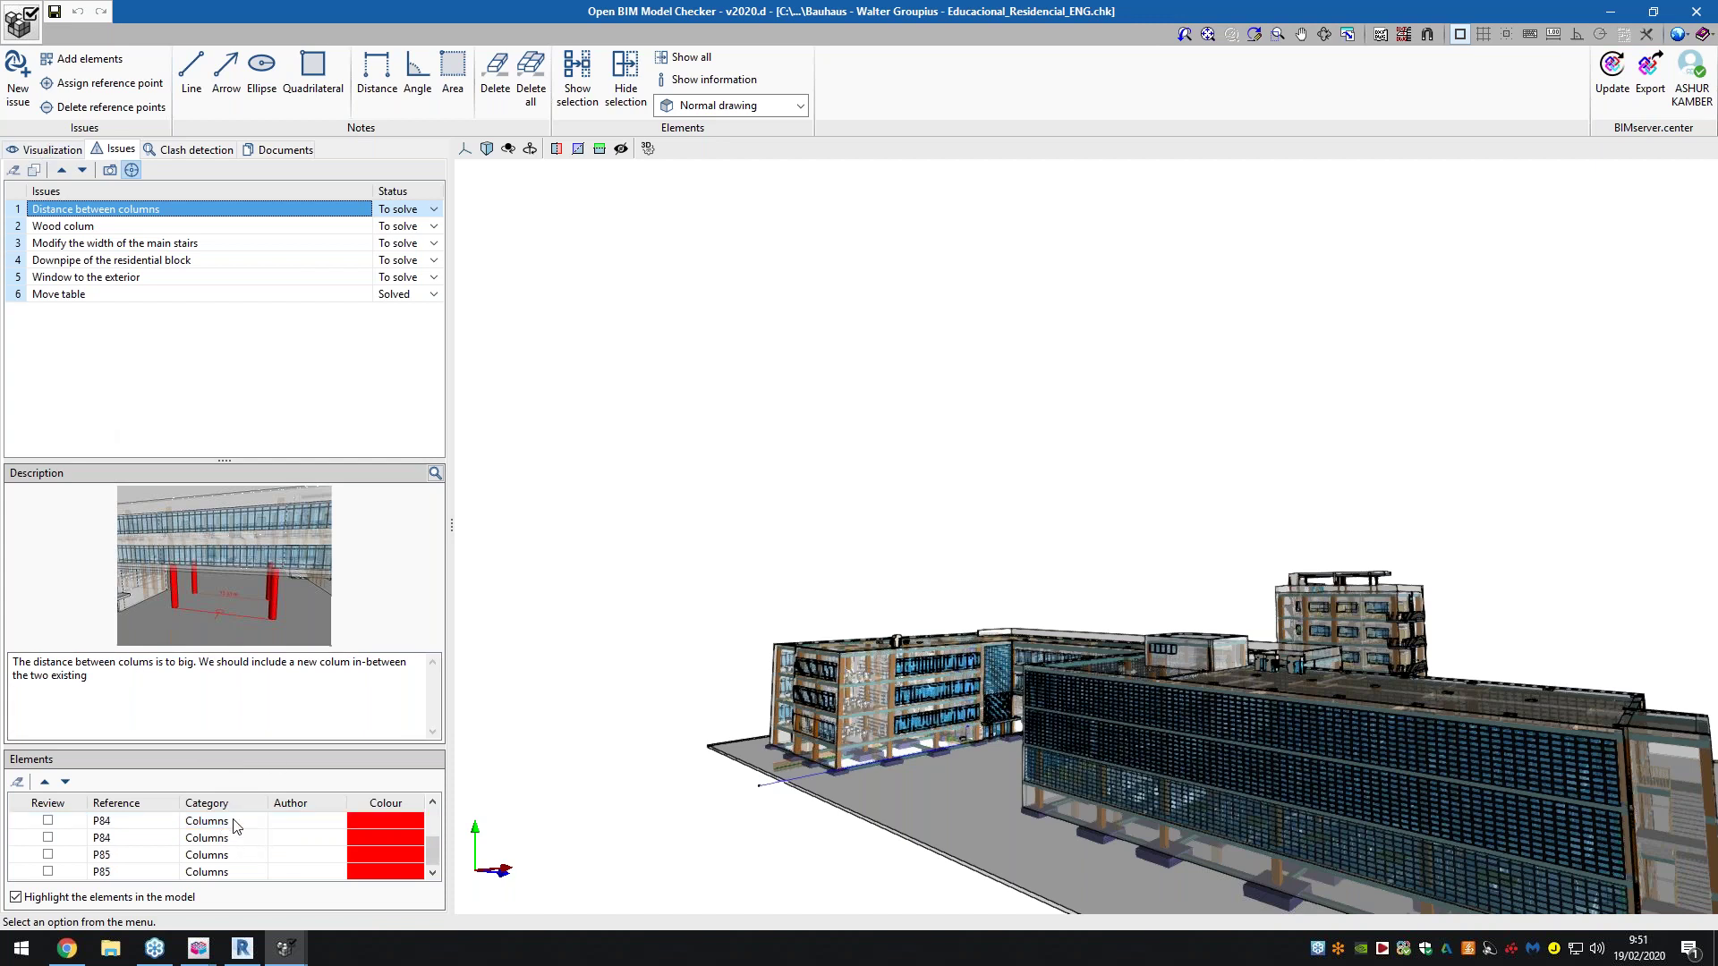
{"action": "scroll", "coordinate": [237, 859], "scroll_direction": "up", "scroll_amount": 2}
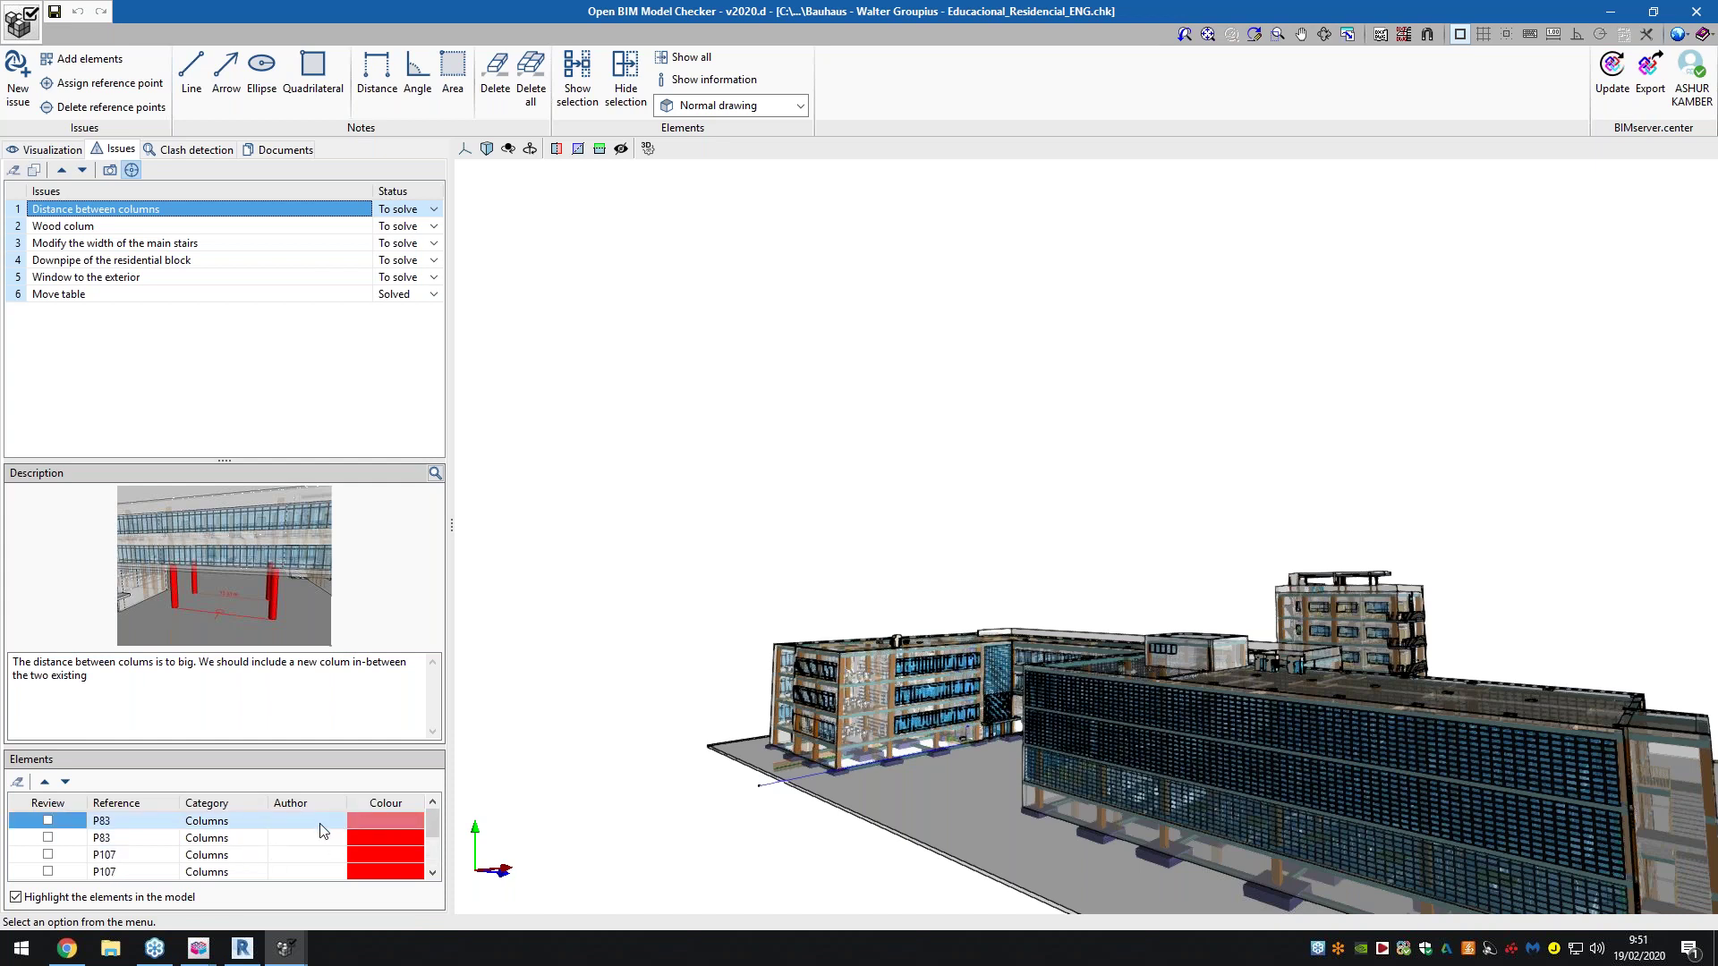
{"action": "left_click", "coordinate": [333, 824]}
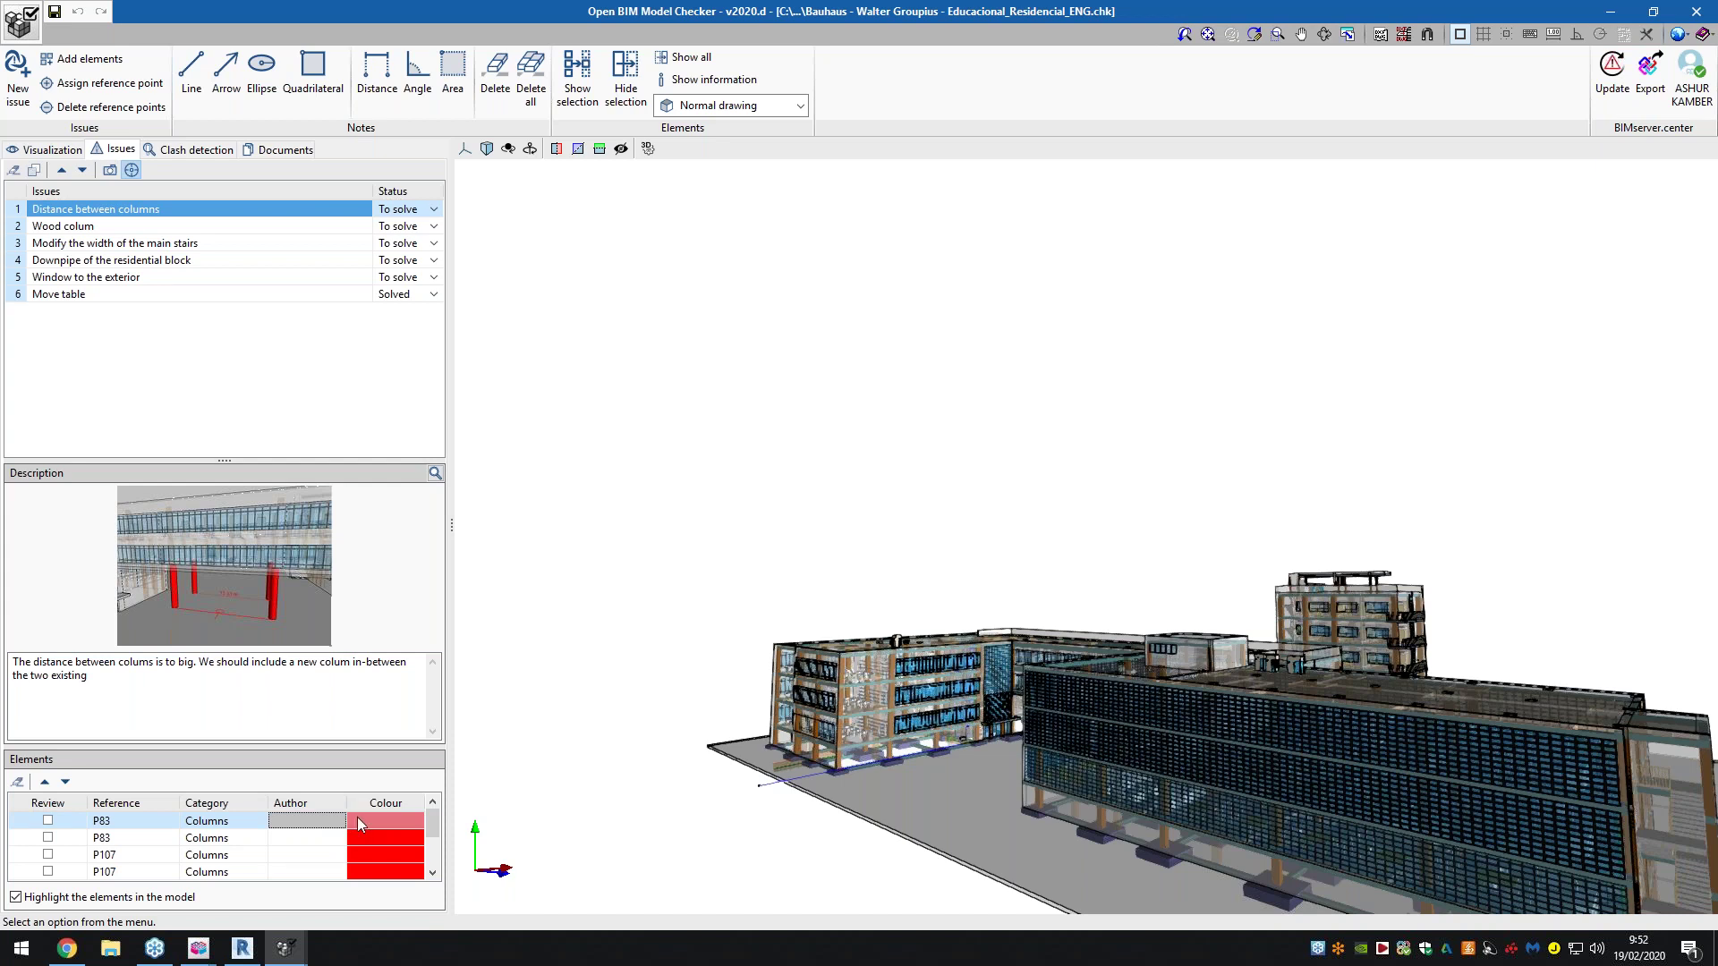
{"action": "left_click", "coordinate": [357, 817]}
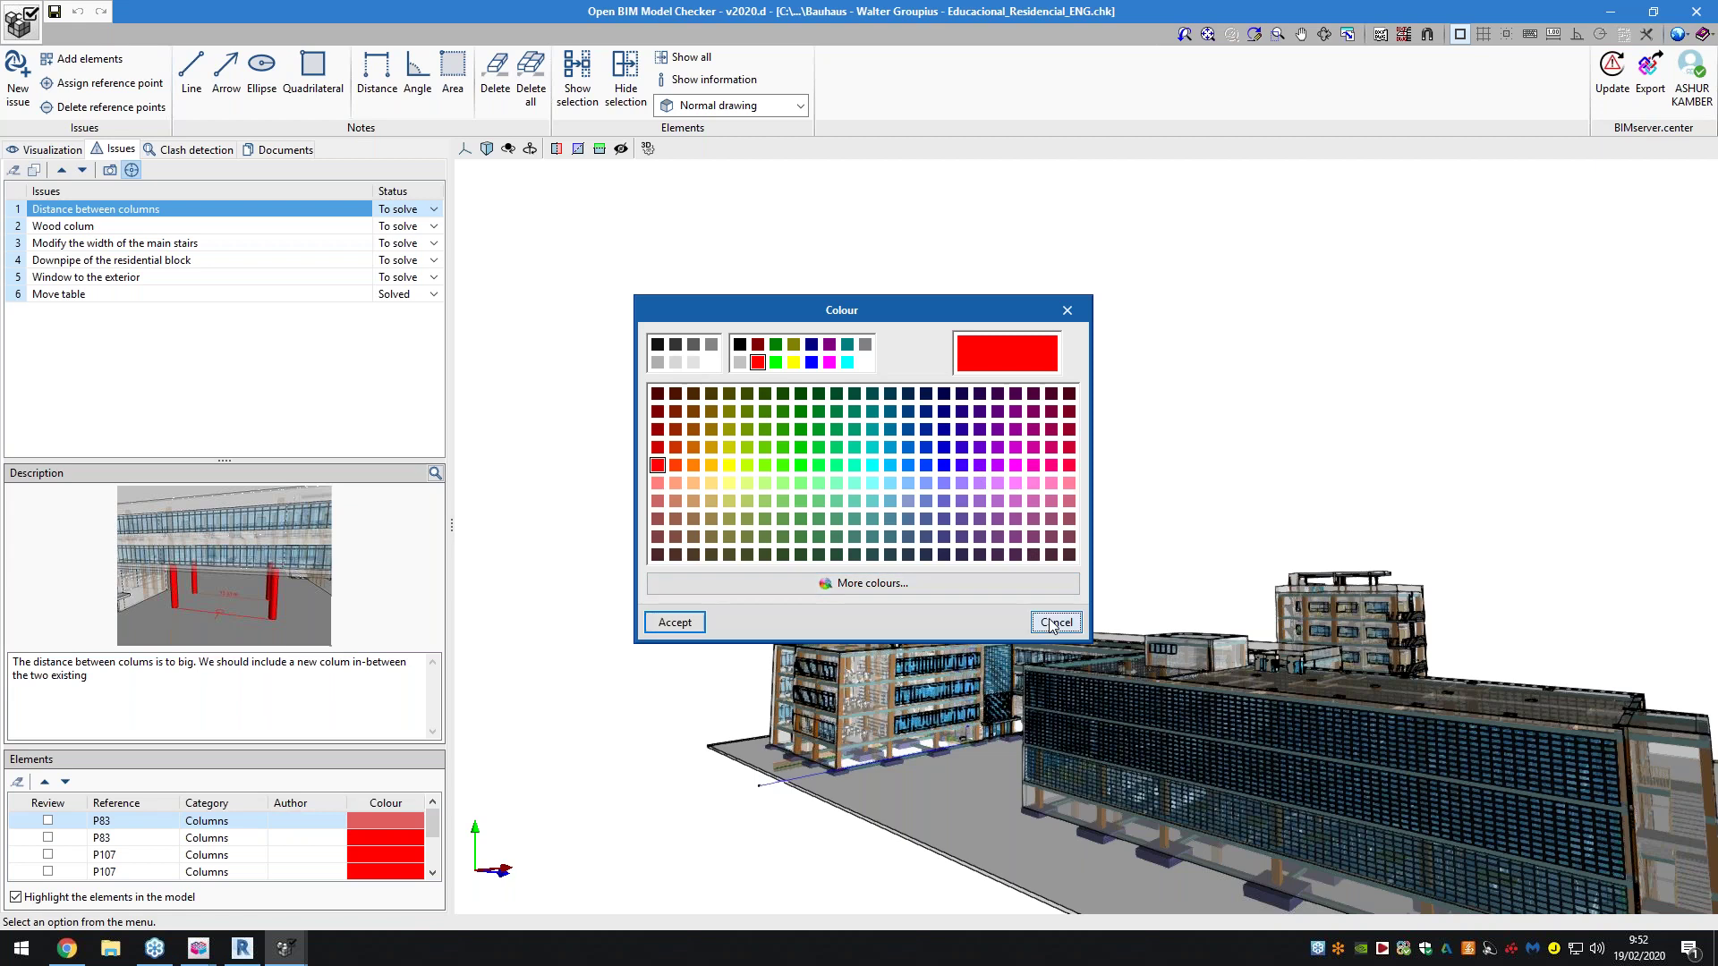
{"action": "left_click", "coordinate": [1047, 620]}
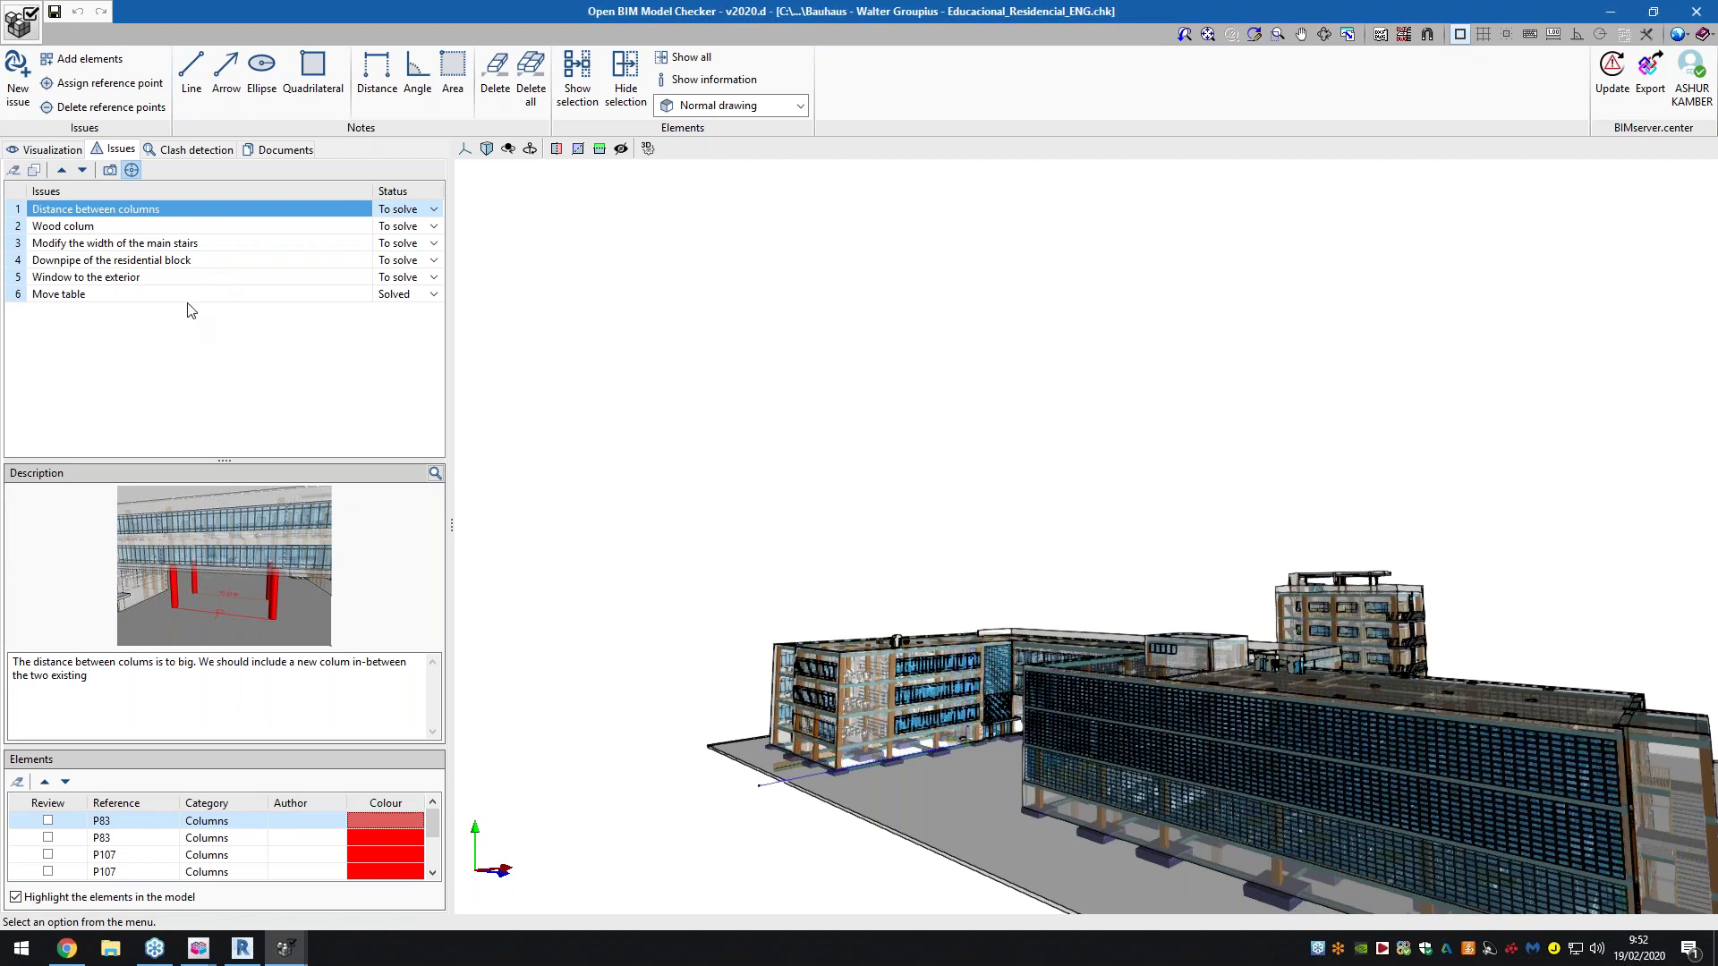
{"action": "left_click", "coordinate": [435, 473]}
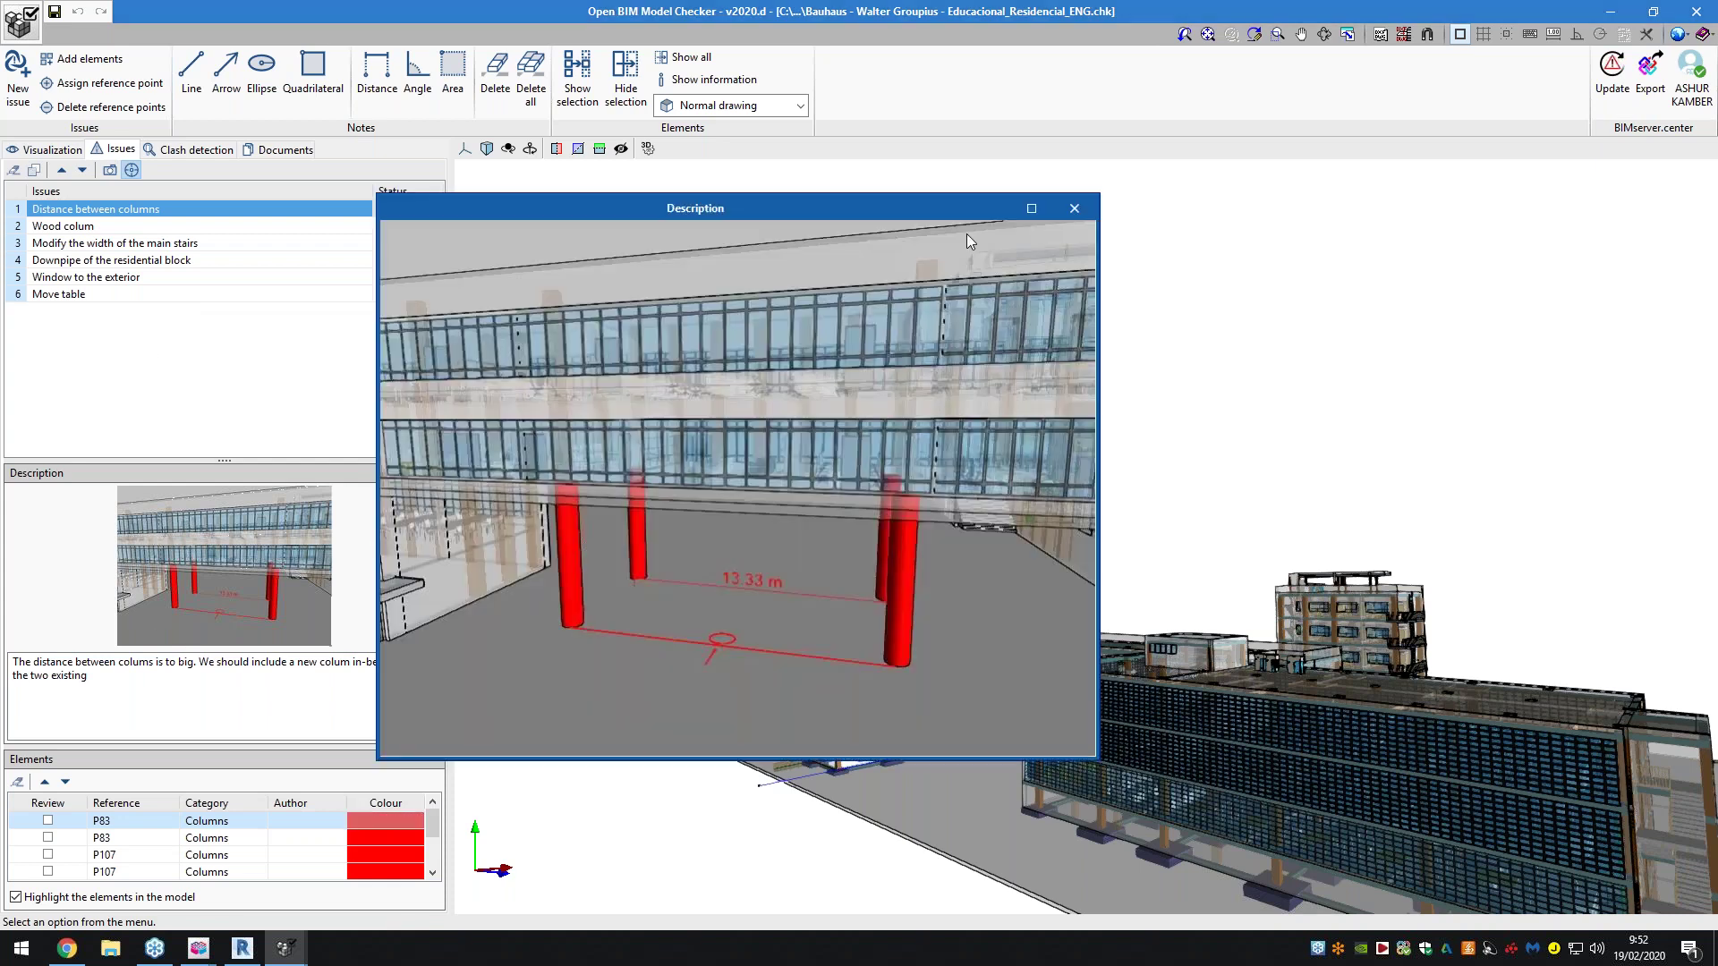
Close the enlarged picture, jump to the issue's saved viewpoint, and review its description and columns
{"action": "left_click", "coordinate": [1074, 208]}
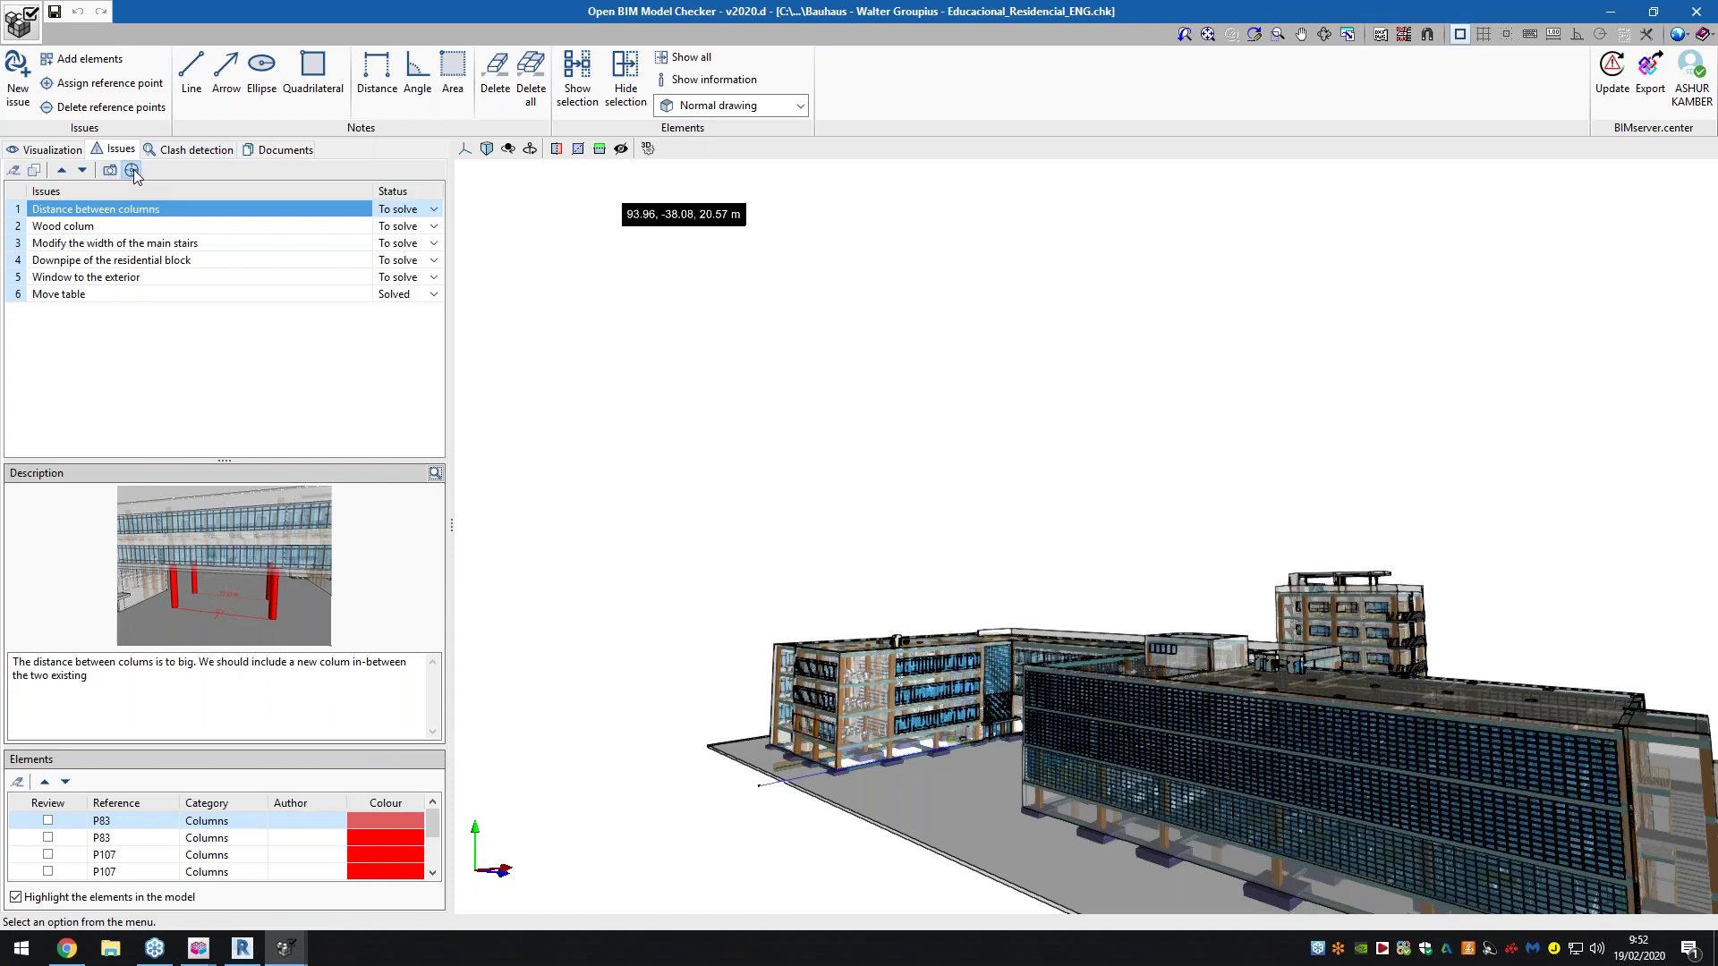
{"action": "left_click", "coordinate": [150, 211]}
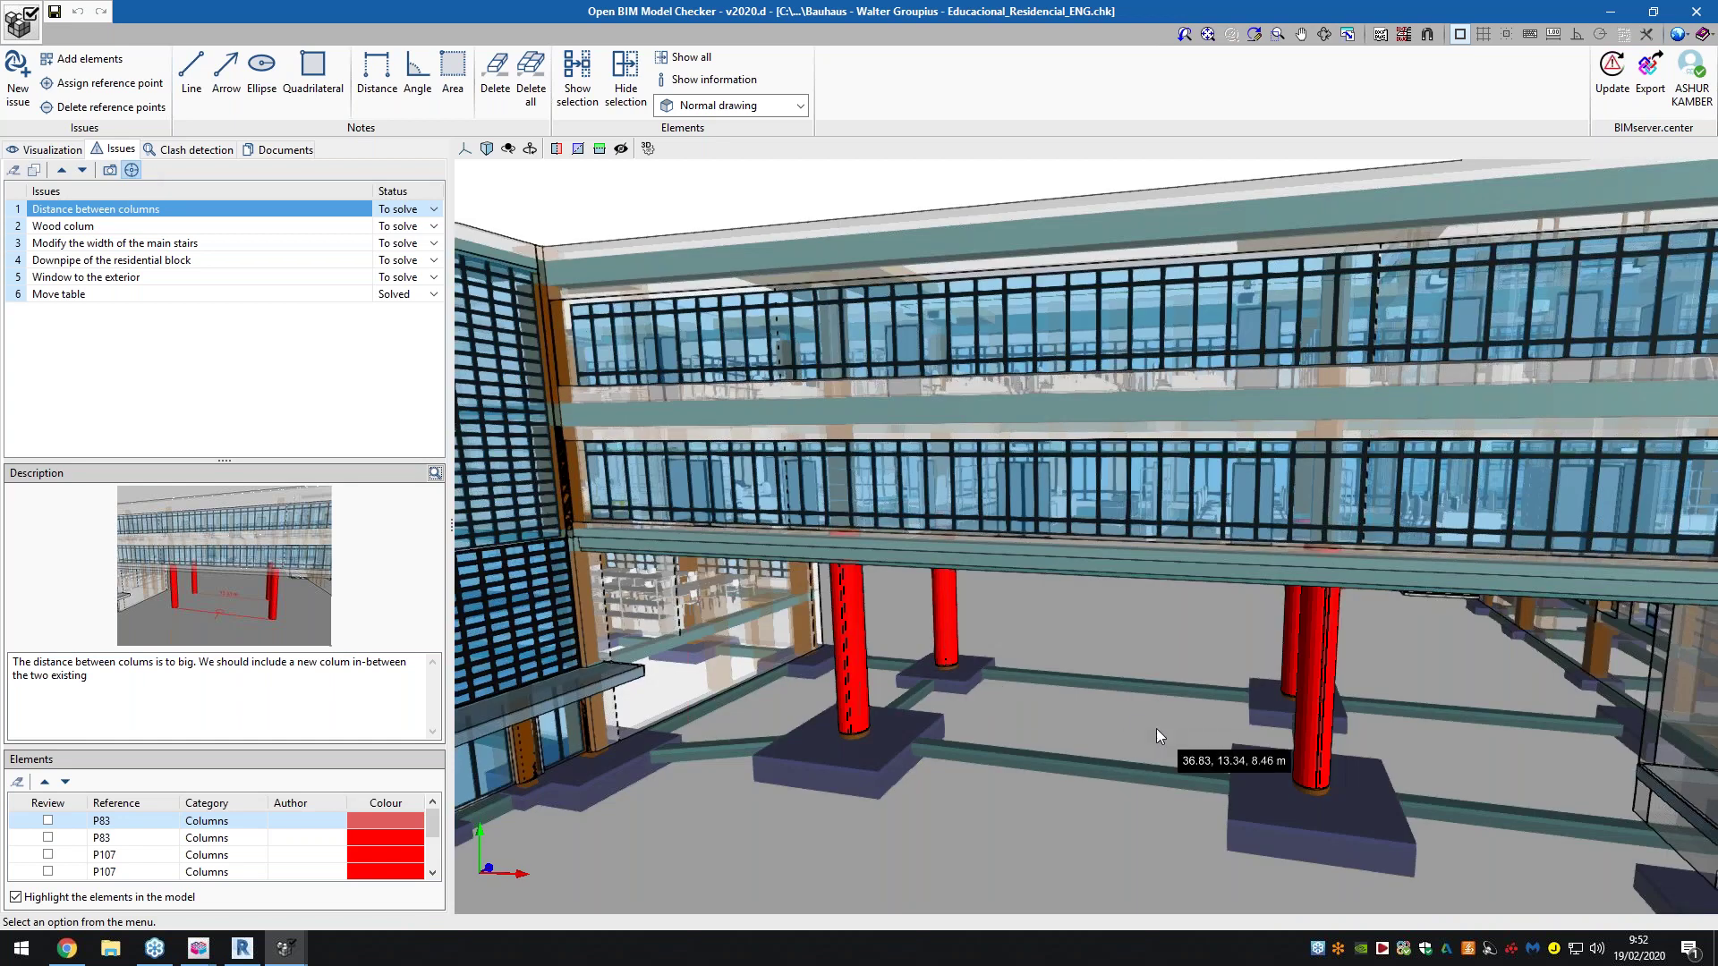
{"action": "scroll", "coordinate": [1156, 728], "scroll_direction": "up", "scroll_amount": 3}
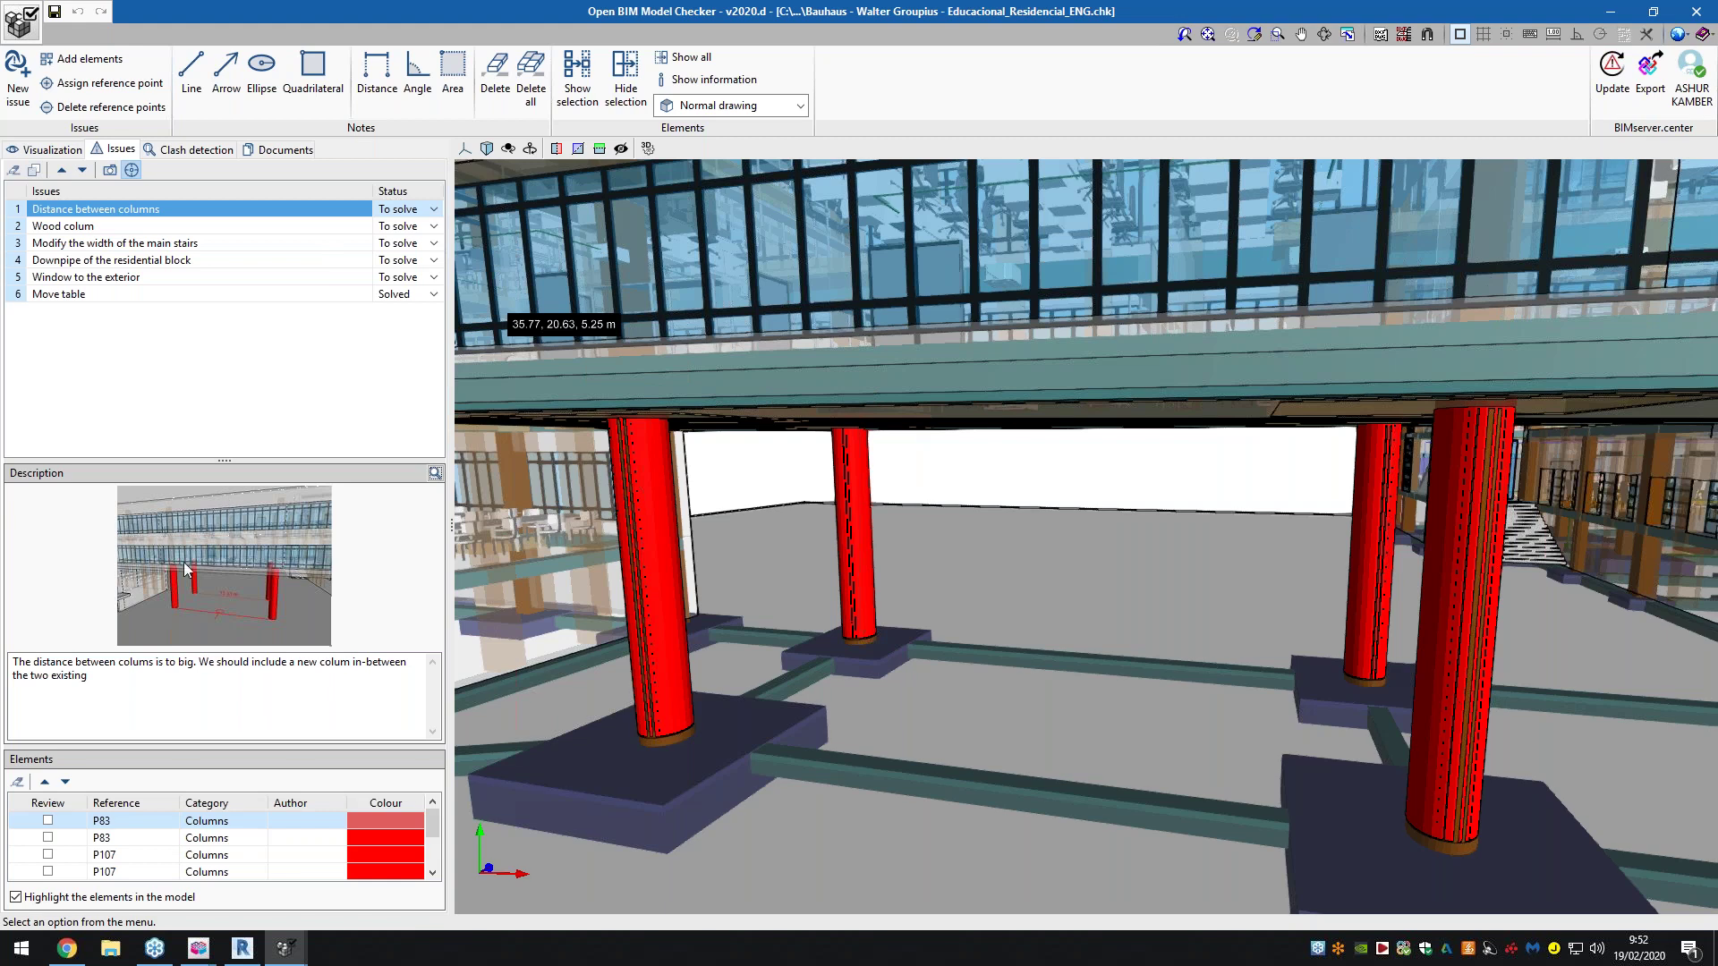
{"action": "left_click_drag", "start_coordinate": [35, 663], "coordinate": [264, 662]}
{"action": "left_click_drag", "start_coordinate": [265, 662], "coordinate": [354, 661]}
{"action": "left_click", "coordinate": [127, 683]}
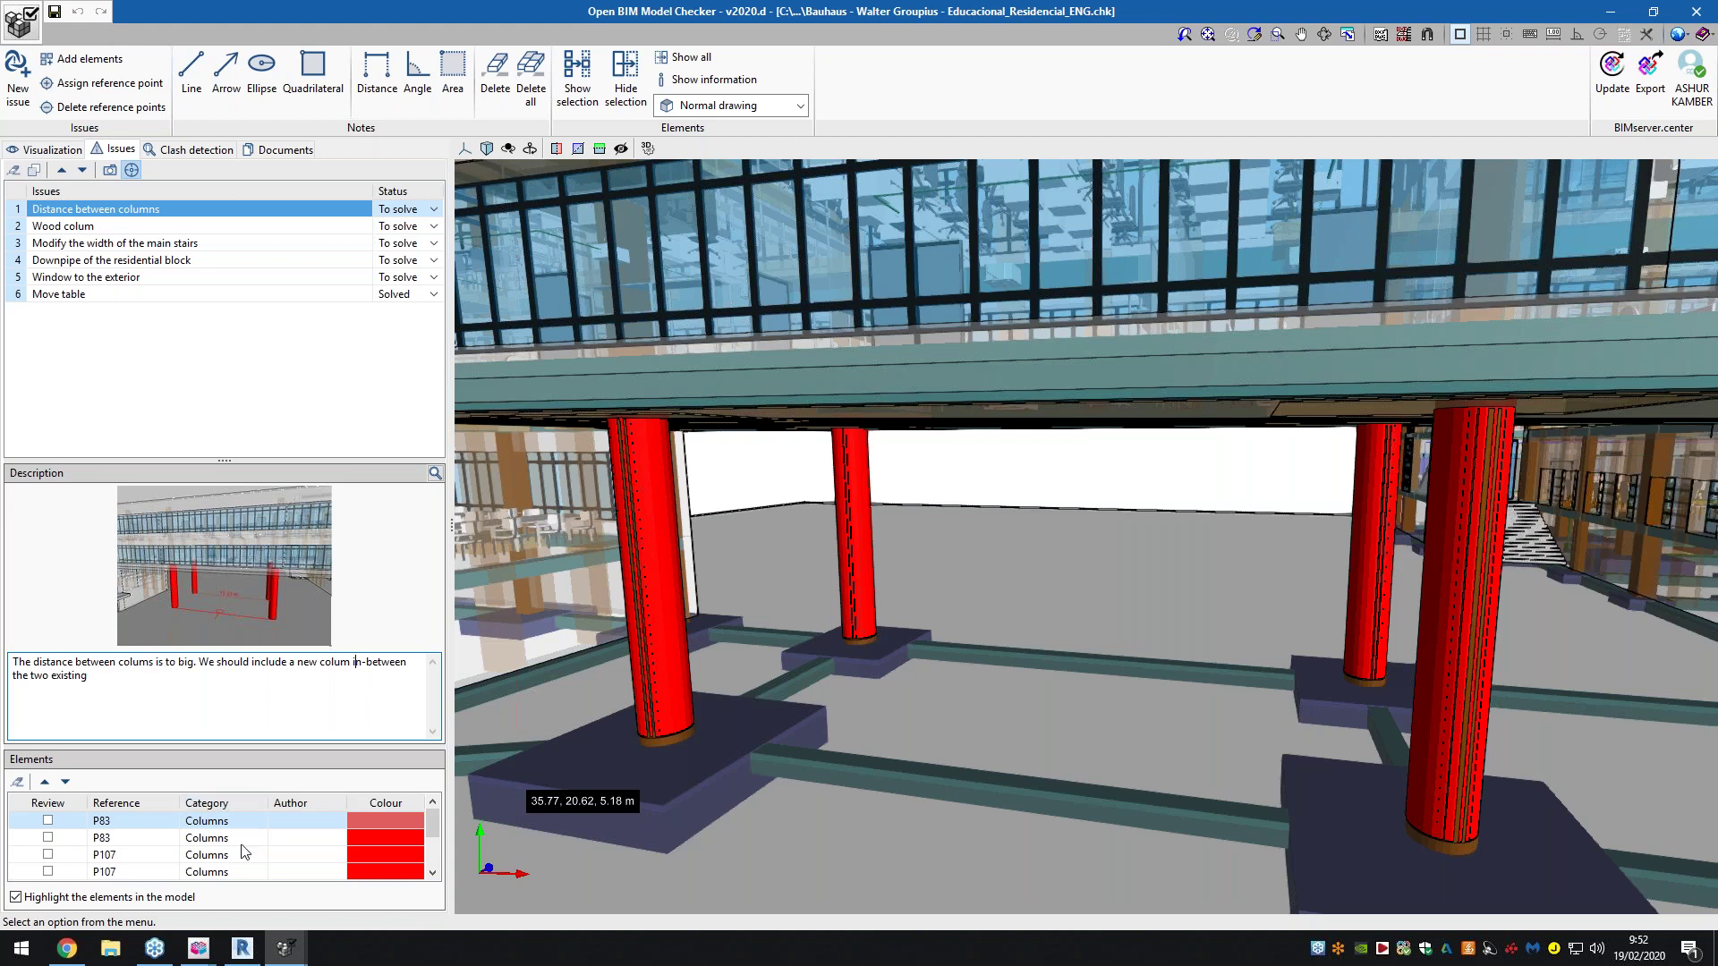
{"action": "scroll", "coordinate": [243, 850], "scroll_direction": "down", "scroll_amount": 1}
{"action": "scroll", "coordinate": [243, 850], "scroll_direction": "up", "scroll_amount": 1}
Replace the Wood colum issue's image with the current wooden-pillar view and save the project
{"action": "left_click", "coordinate": [127, 229]}
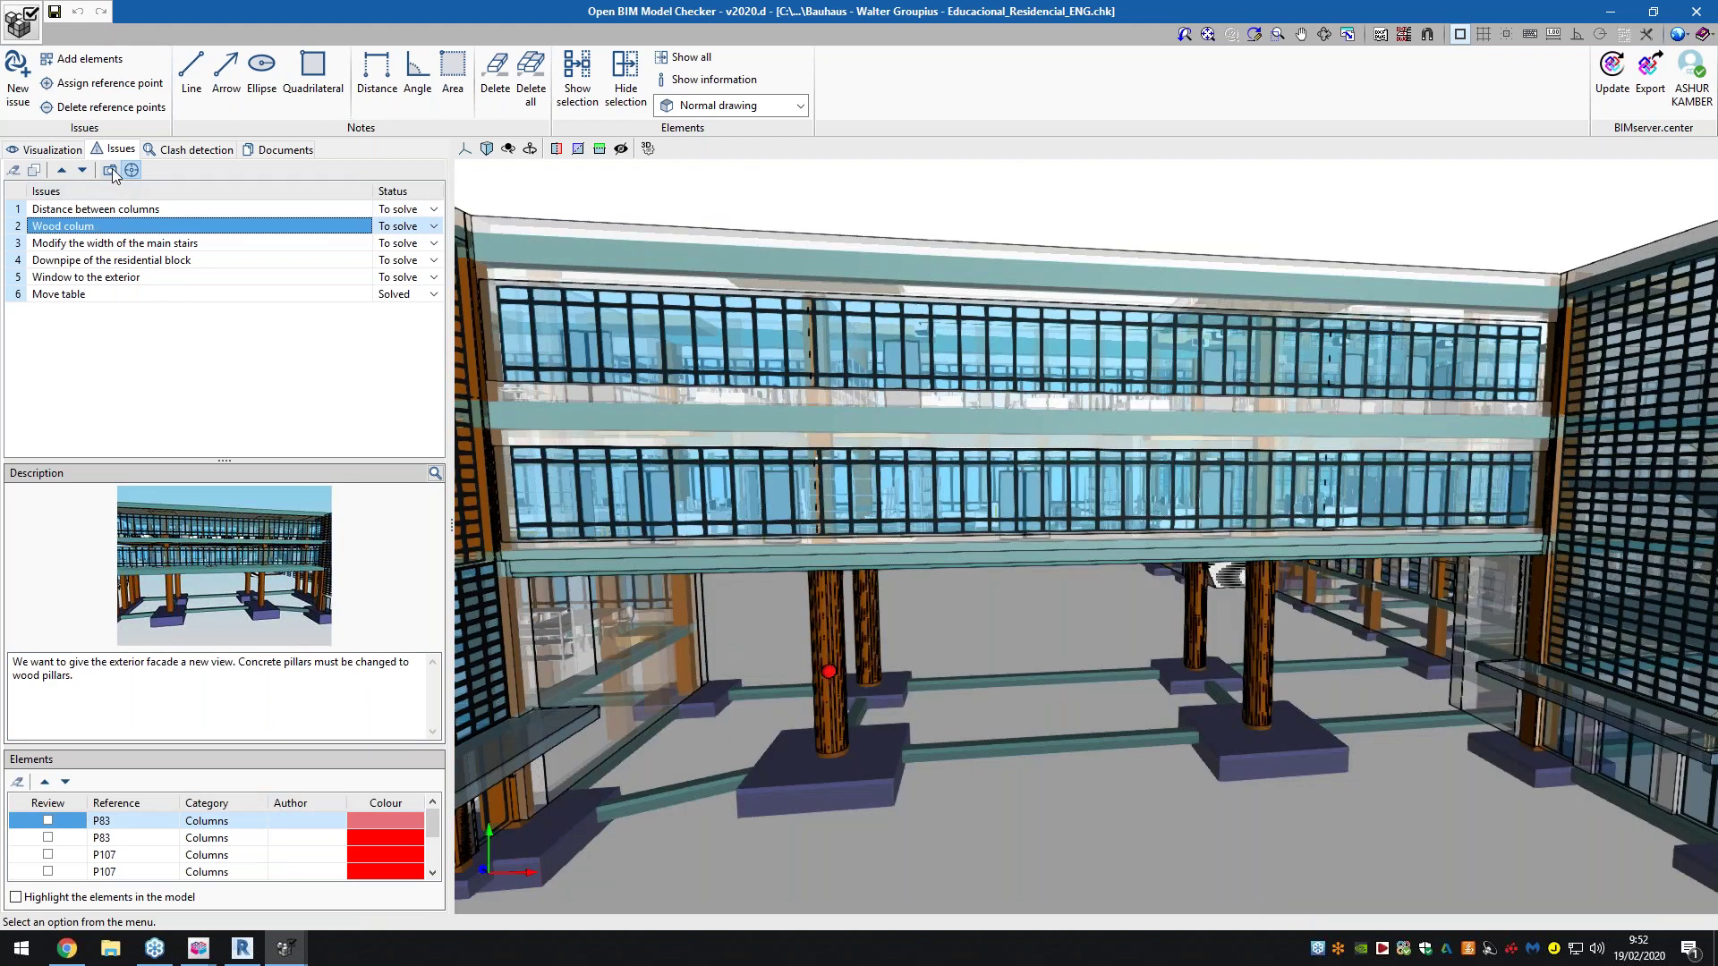
{"action": "left_click", "coordinate": [110, 171]}
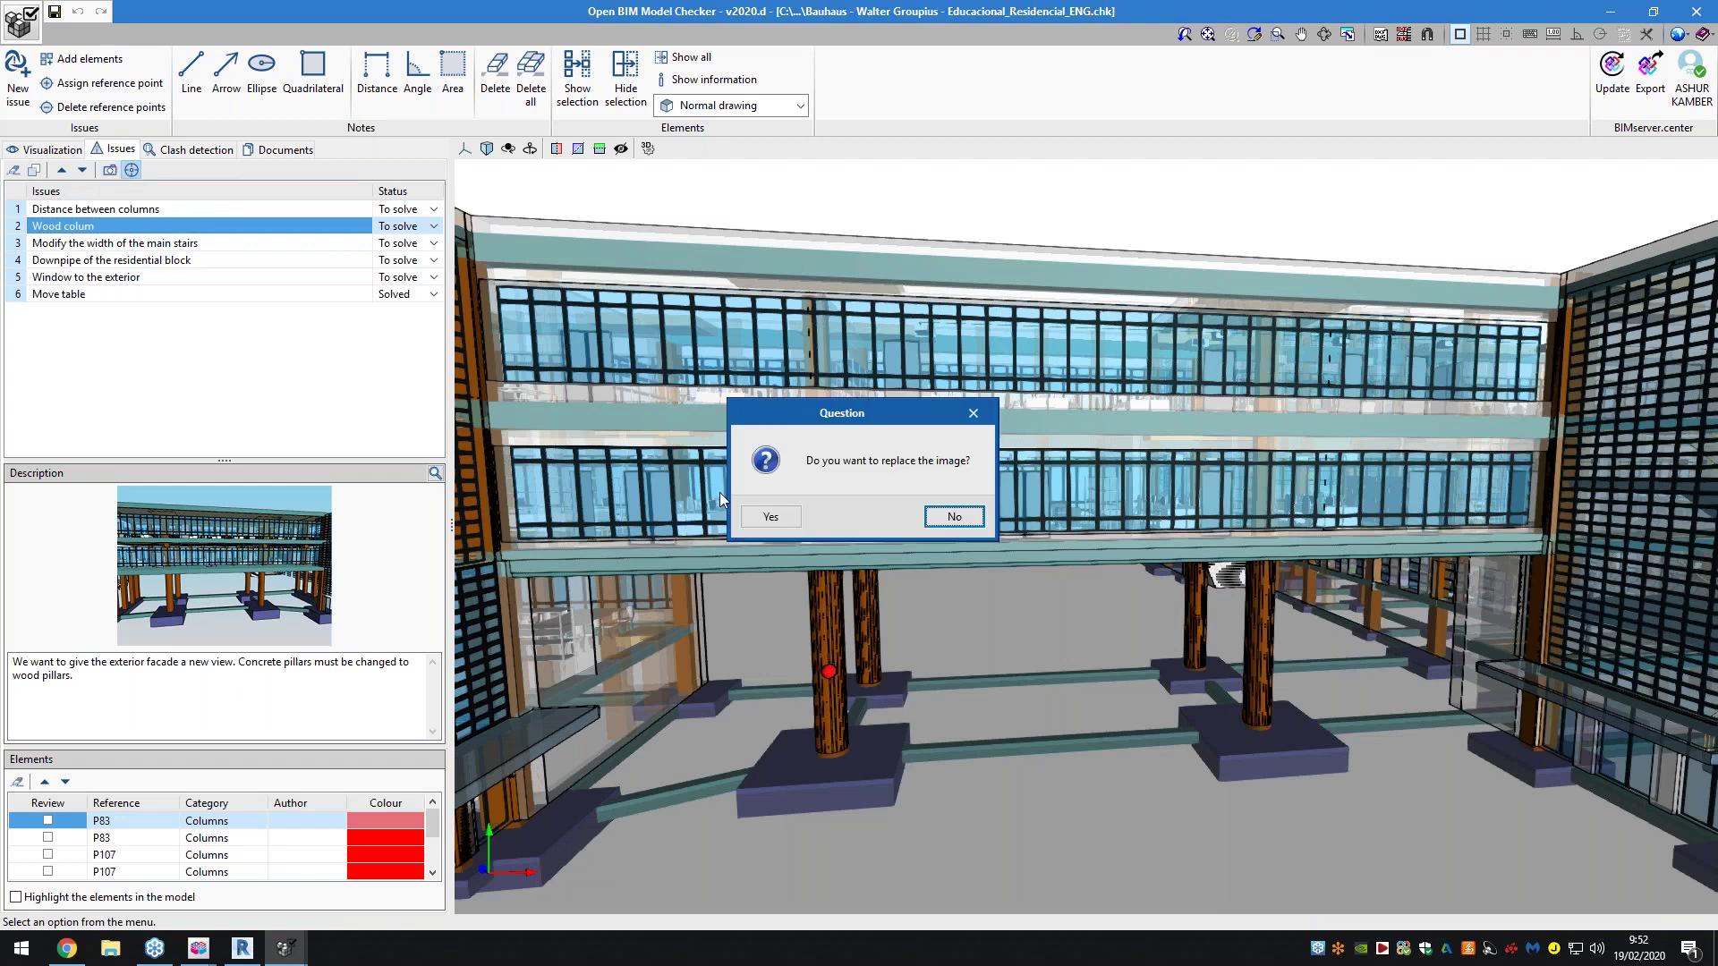
{"action": "left_click", "coordinate": [771, 517]}
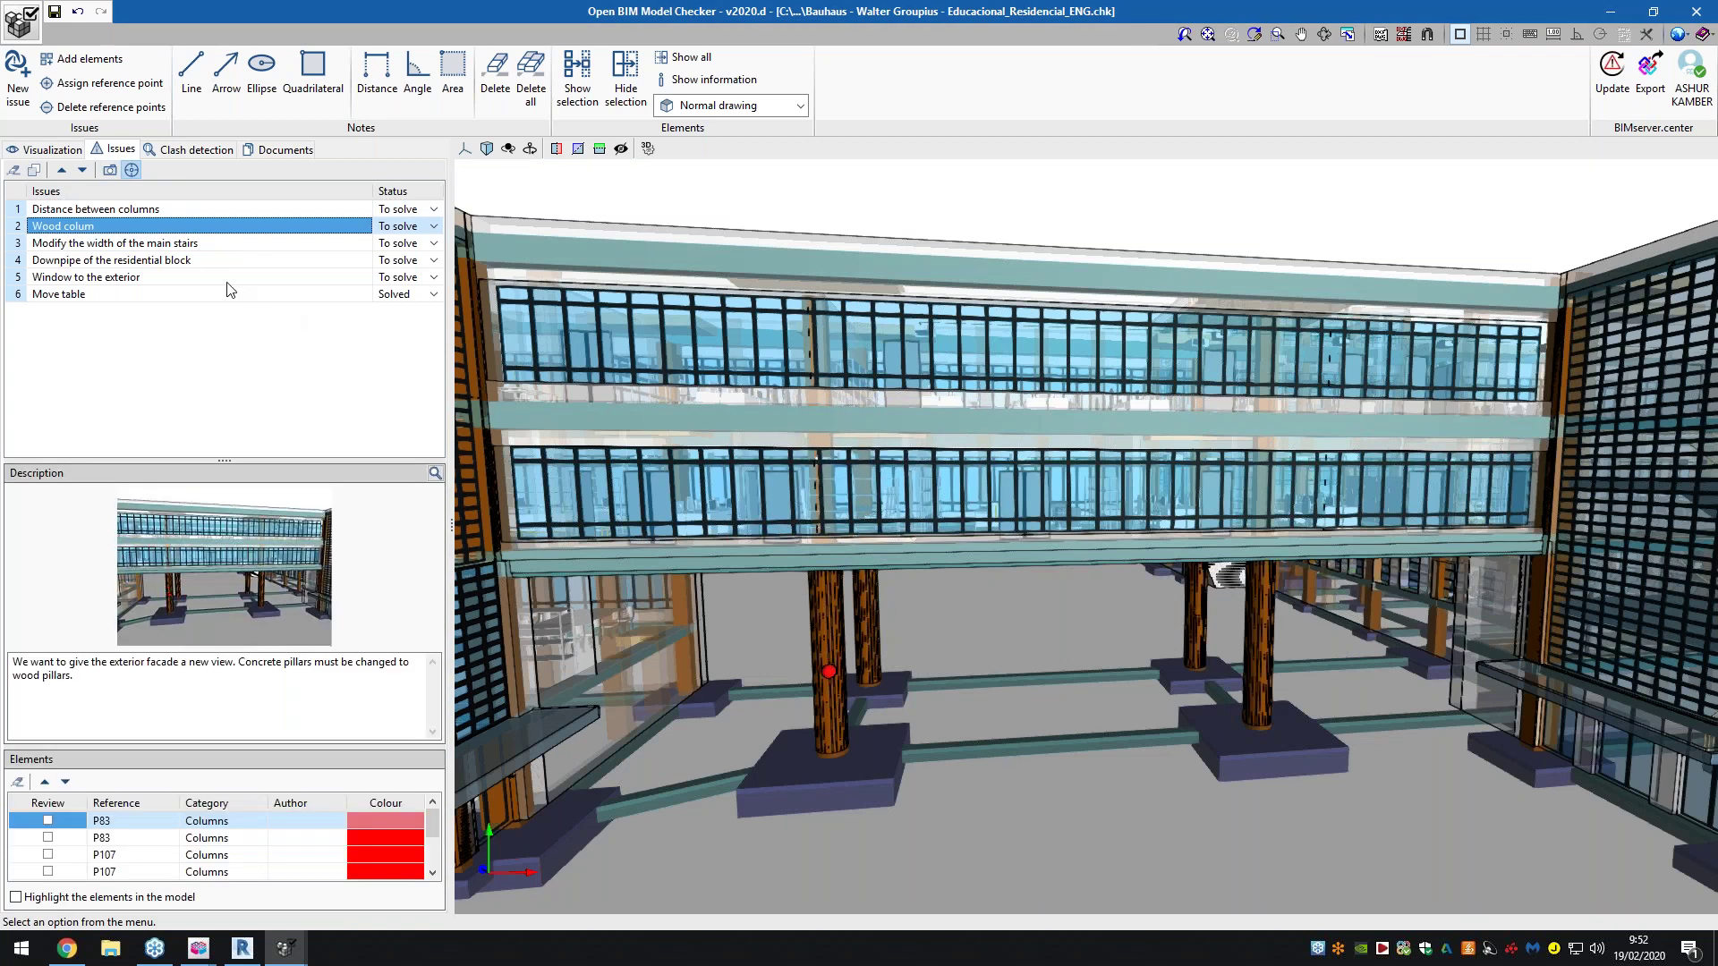
{"action": "left_click", "coordinate": [55, 11]}
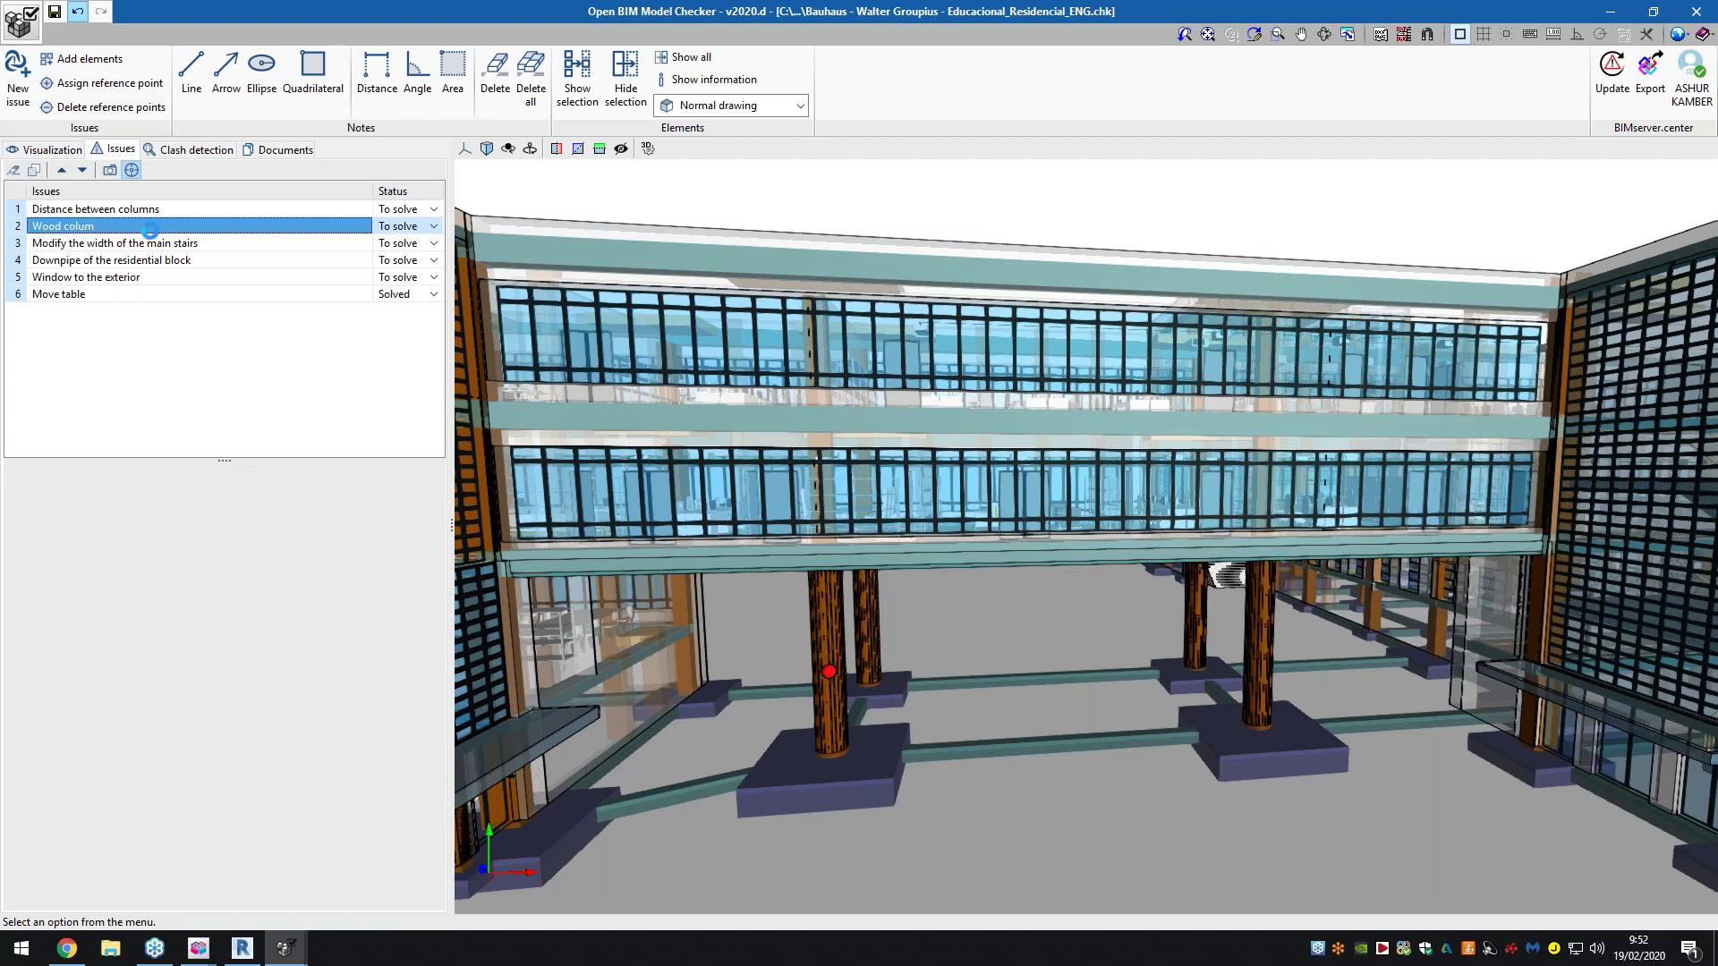
Recheck the Wood colum issue from its saved viewpoint, then open the main stairs width issue
{"action": "left_click", "coordinate": [132, 170]}
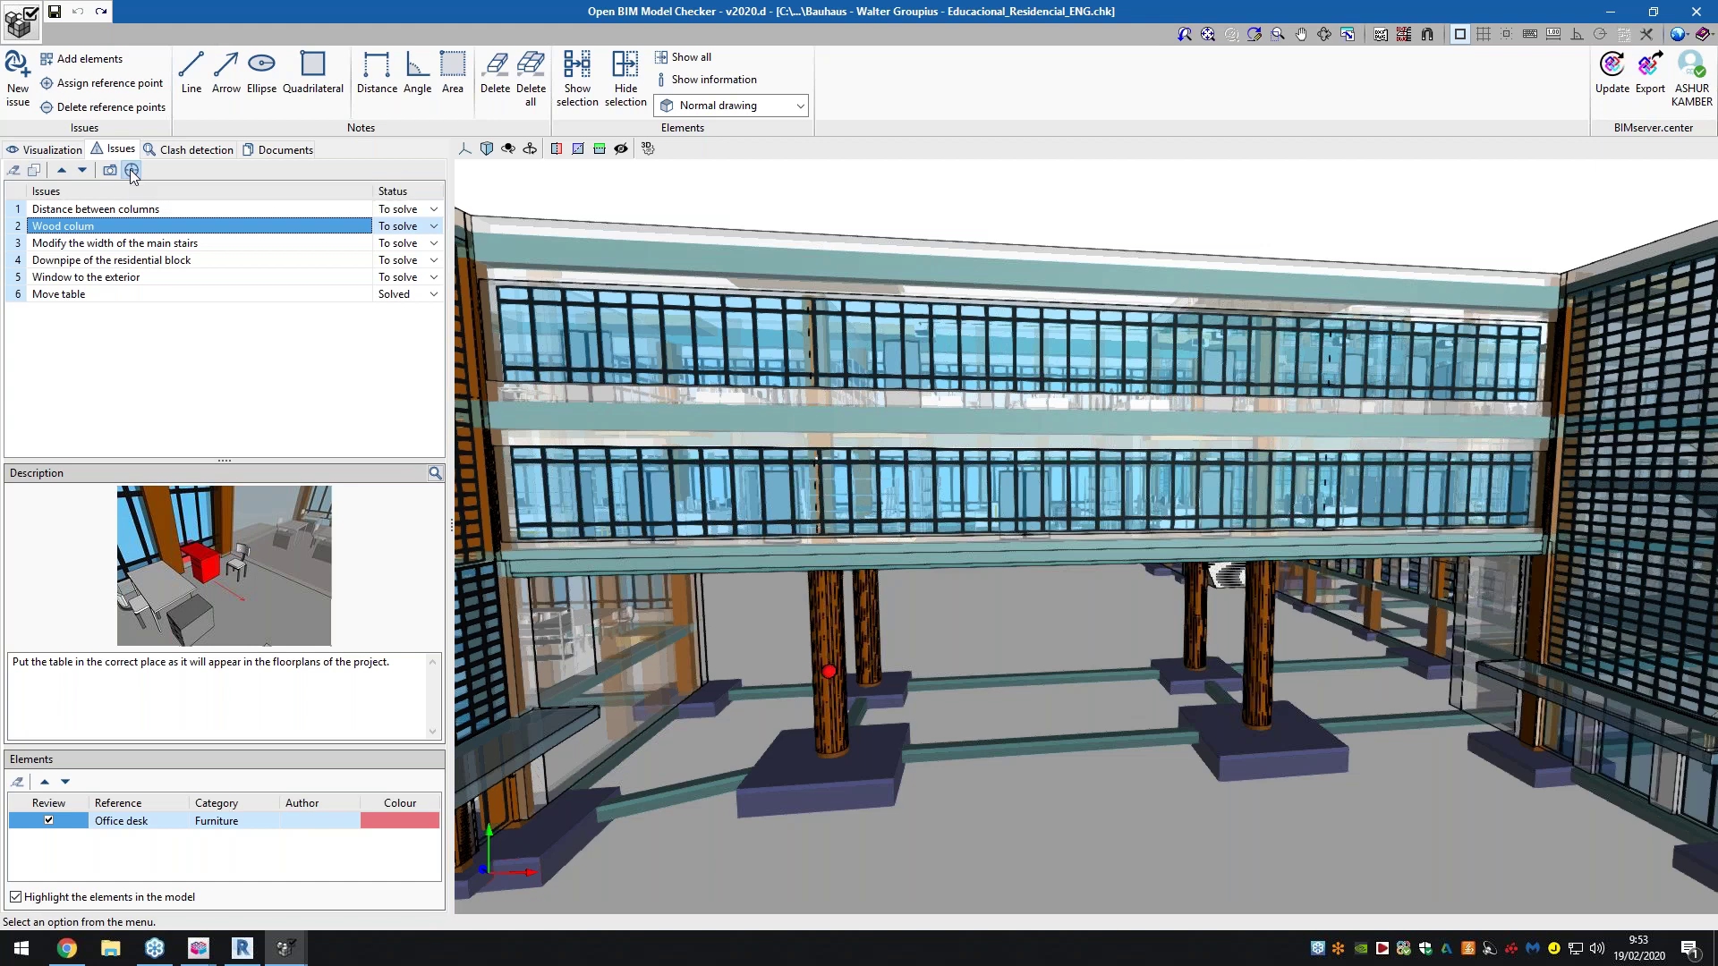
{"action": "left_click", "coordinate": [134, 243]}
{"action": "left_click", "coordinate": [130, 225]}
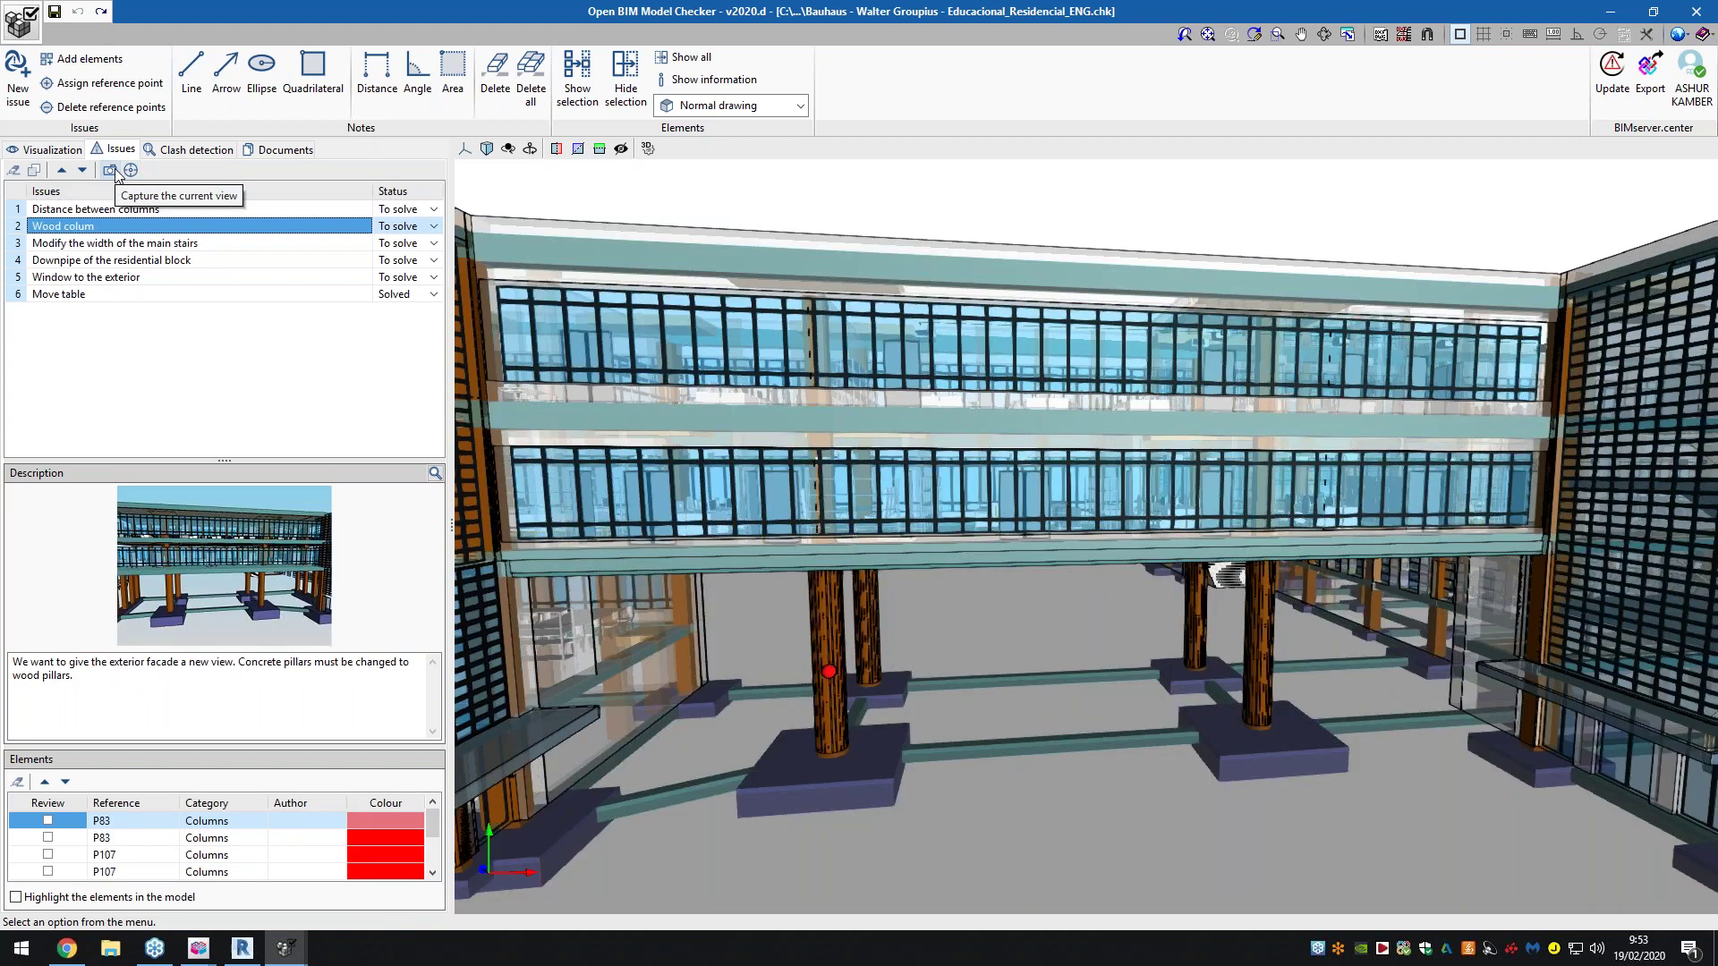
{"action": "left_click", "coordinate": [132, 170]}
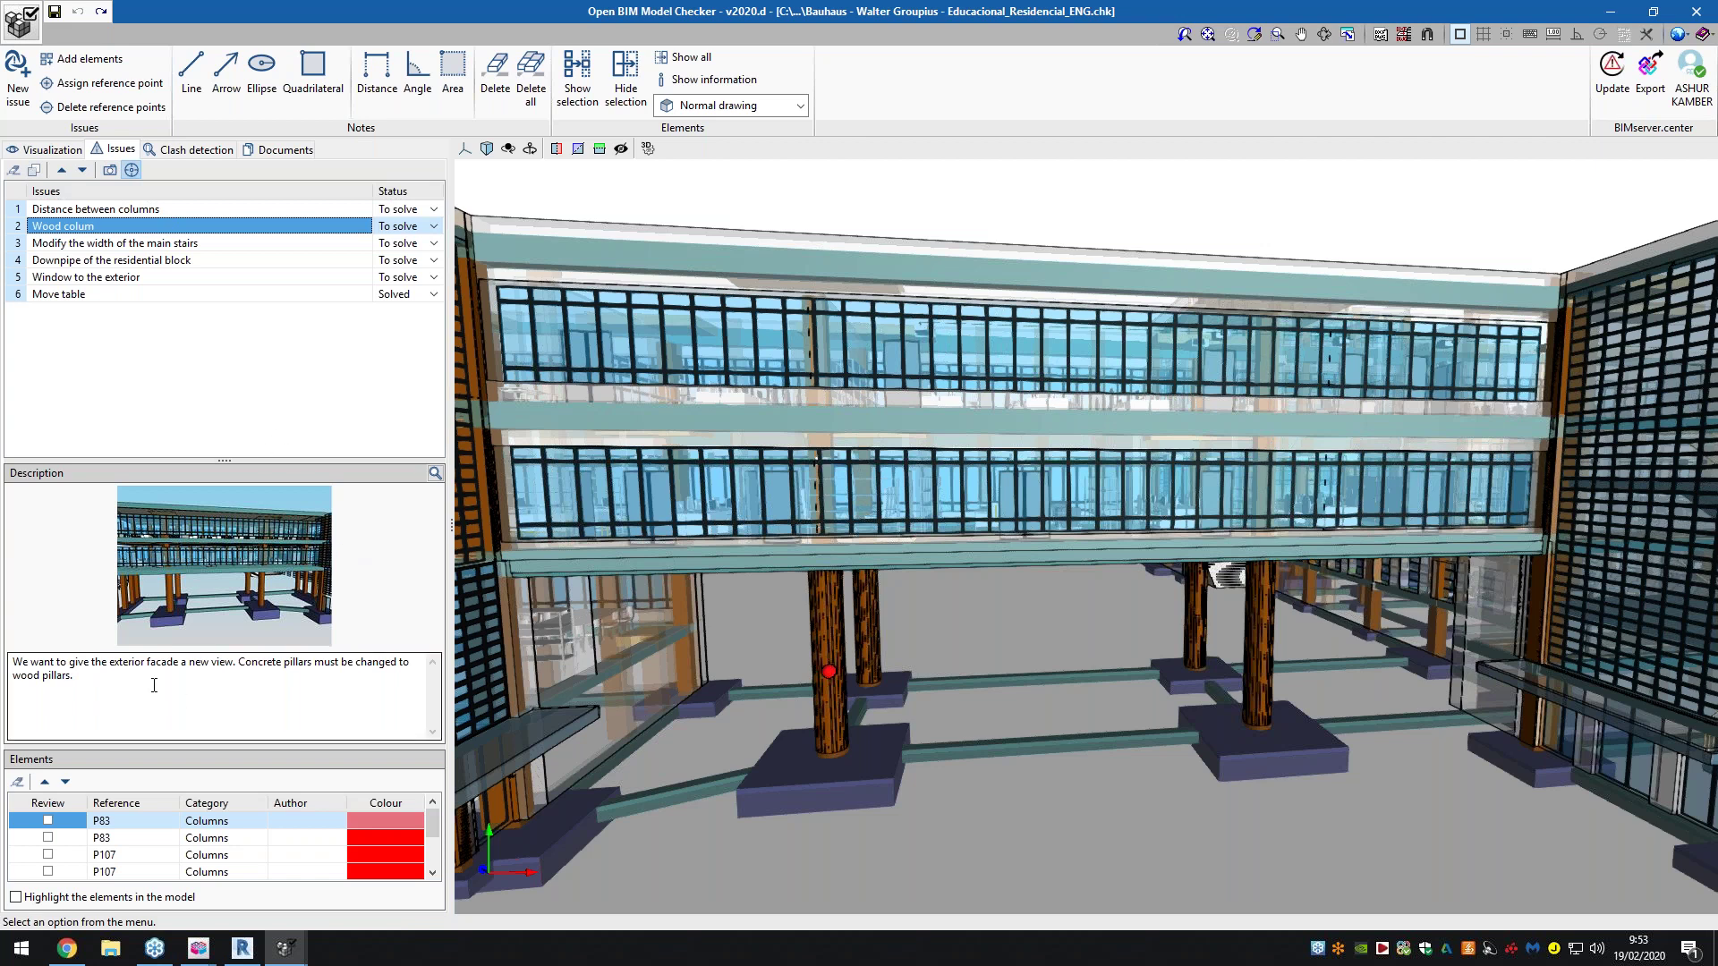
{"action": "left_click_drag", "start_coordinate": [138, 664], "coordinate": [291, 660]}
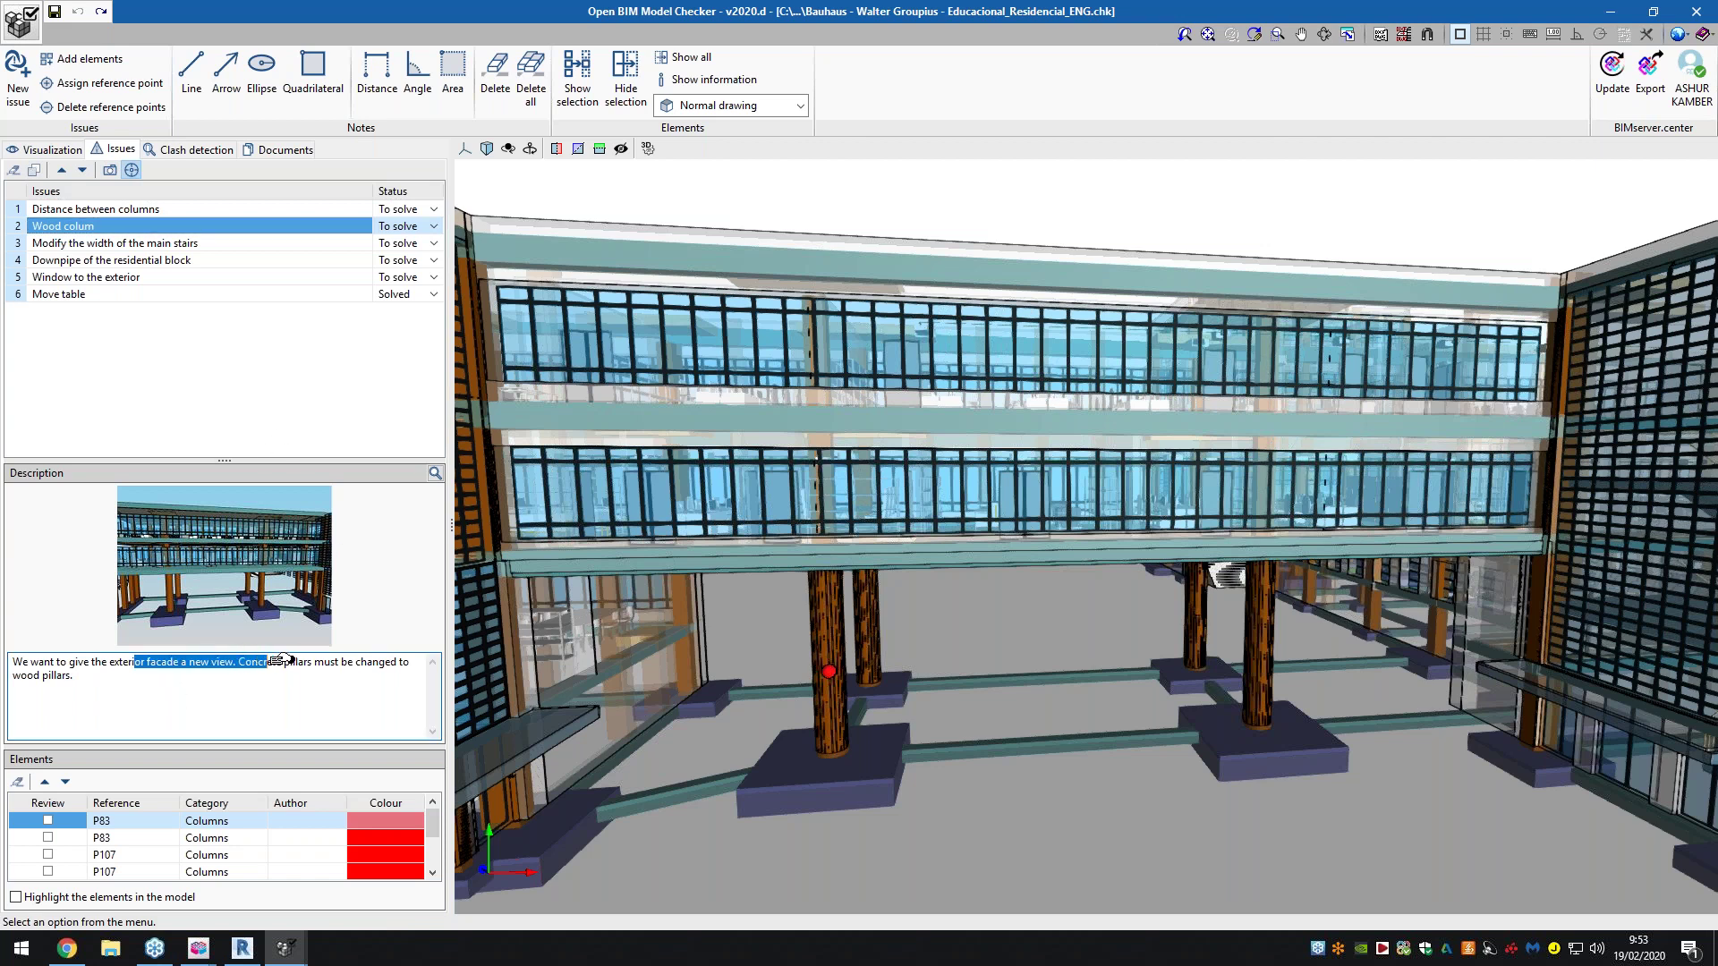
{"action": "left_click", "coordinate": [303, 674]}
{"action": "left_click", "coordinate": [107, 662]}
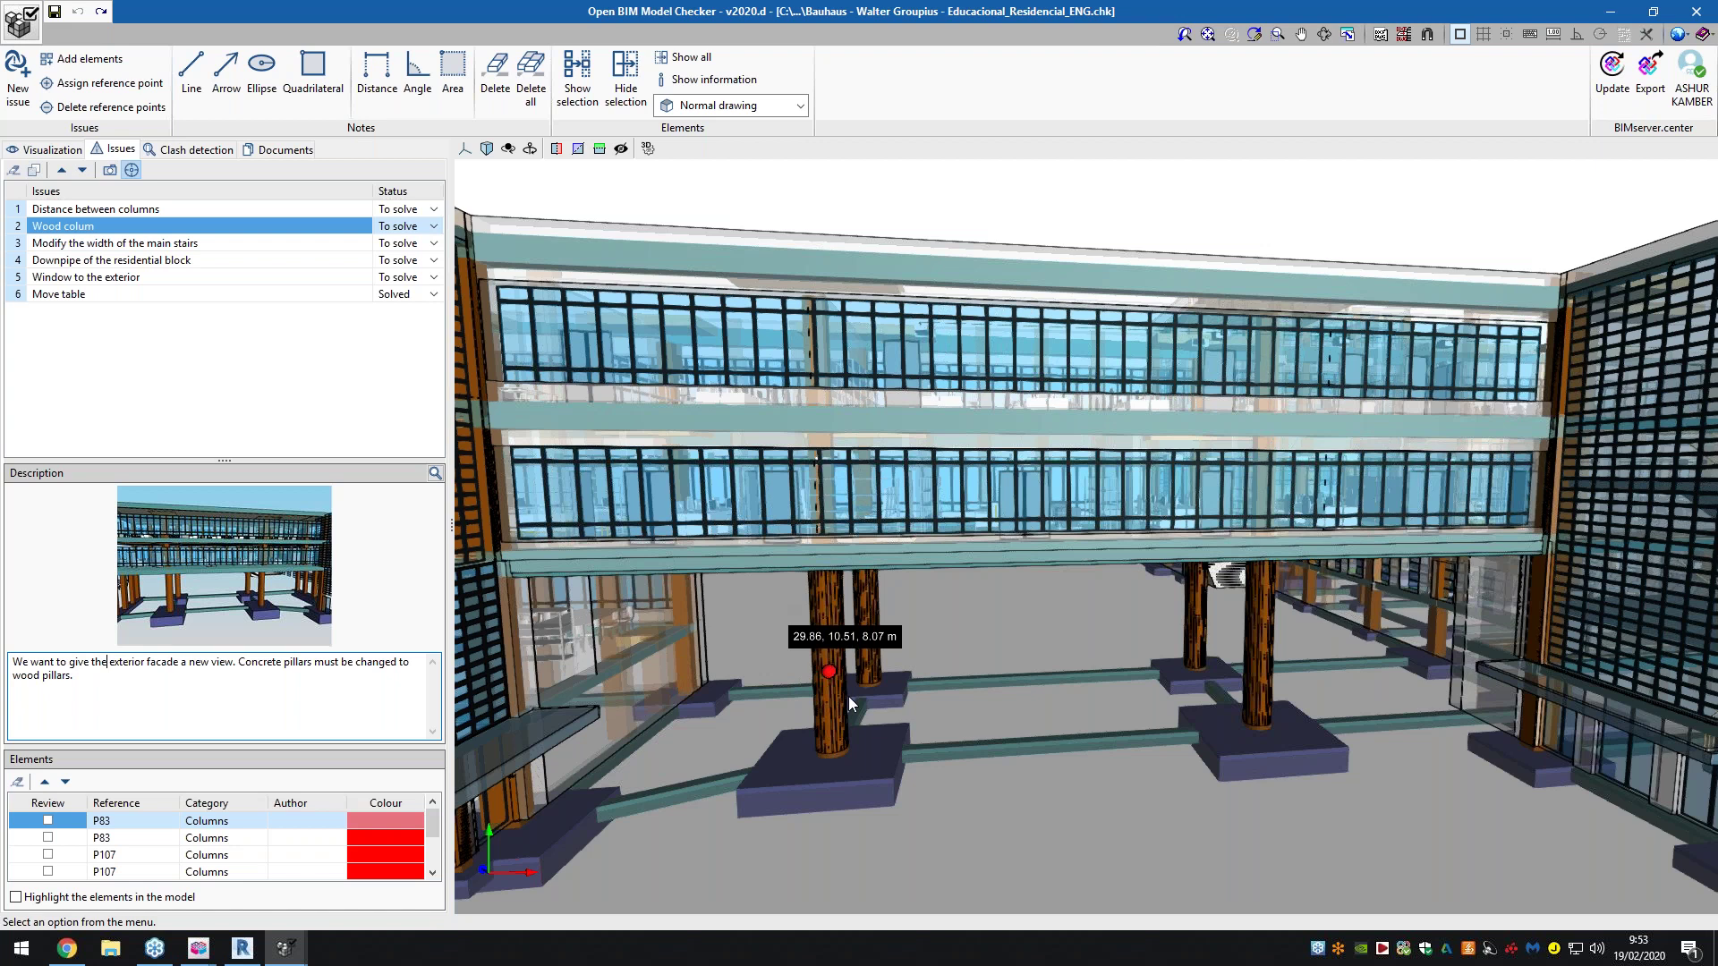
{"action": "scroll", "coordinate": [832, 684], "scroll_direction": "up", "scroll_amount": 4}
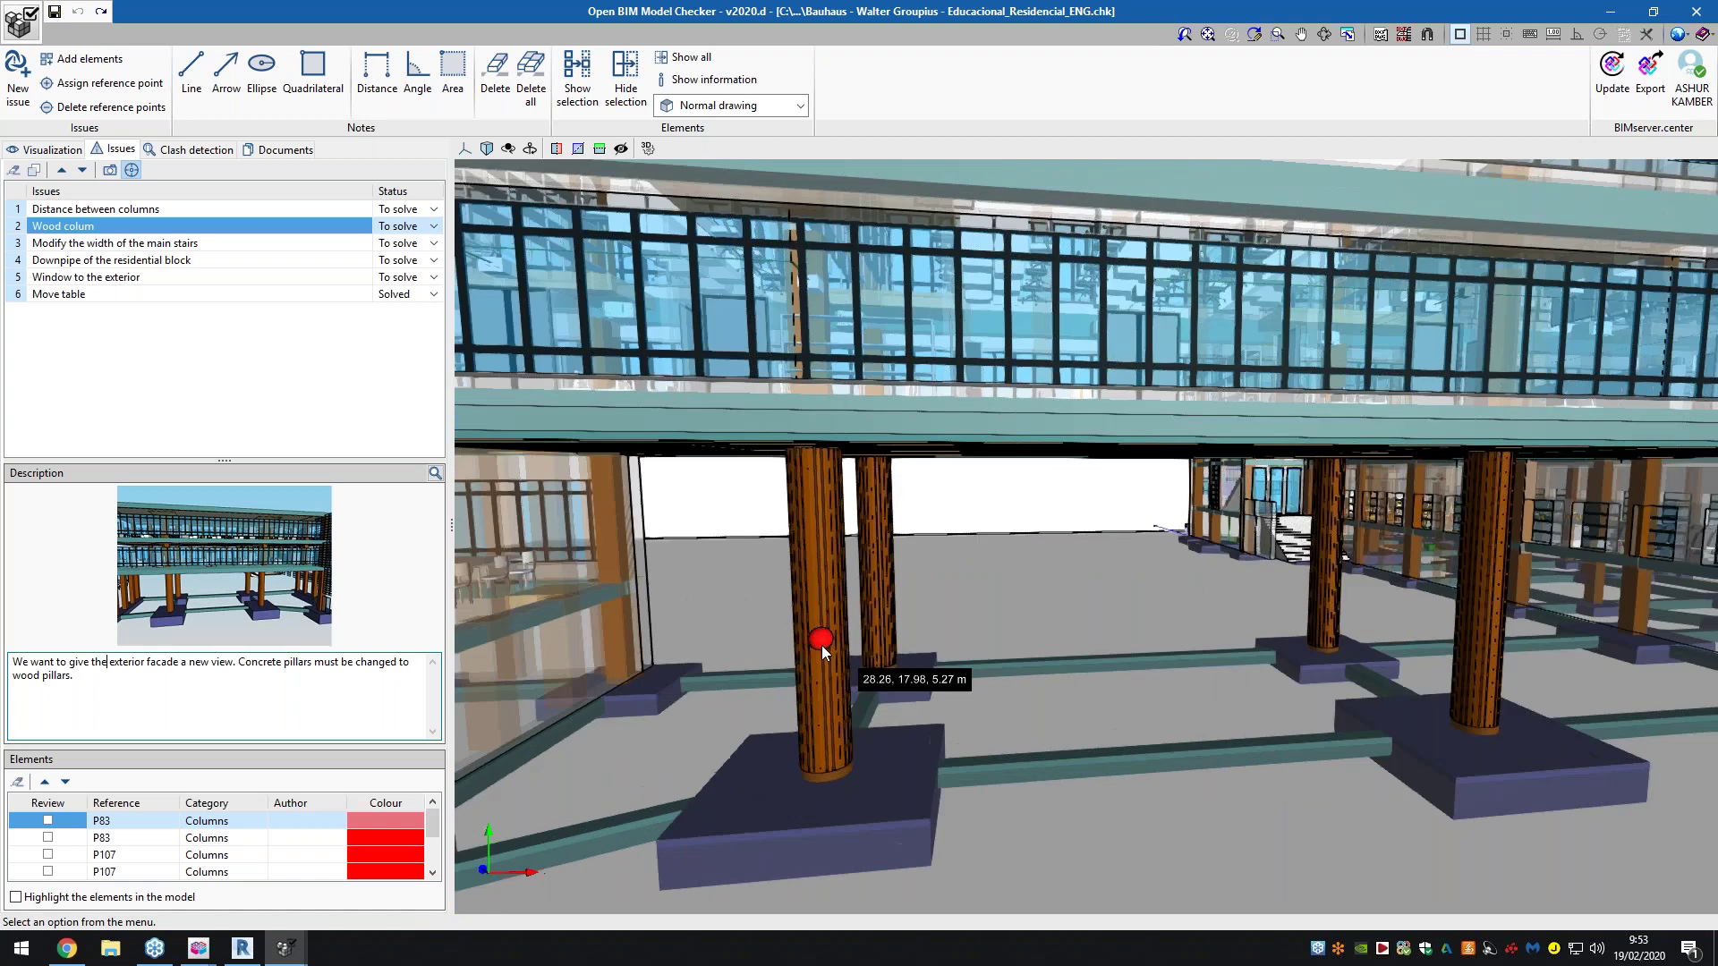
{"action": "left_click", "coordinate": [822, 638]}
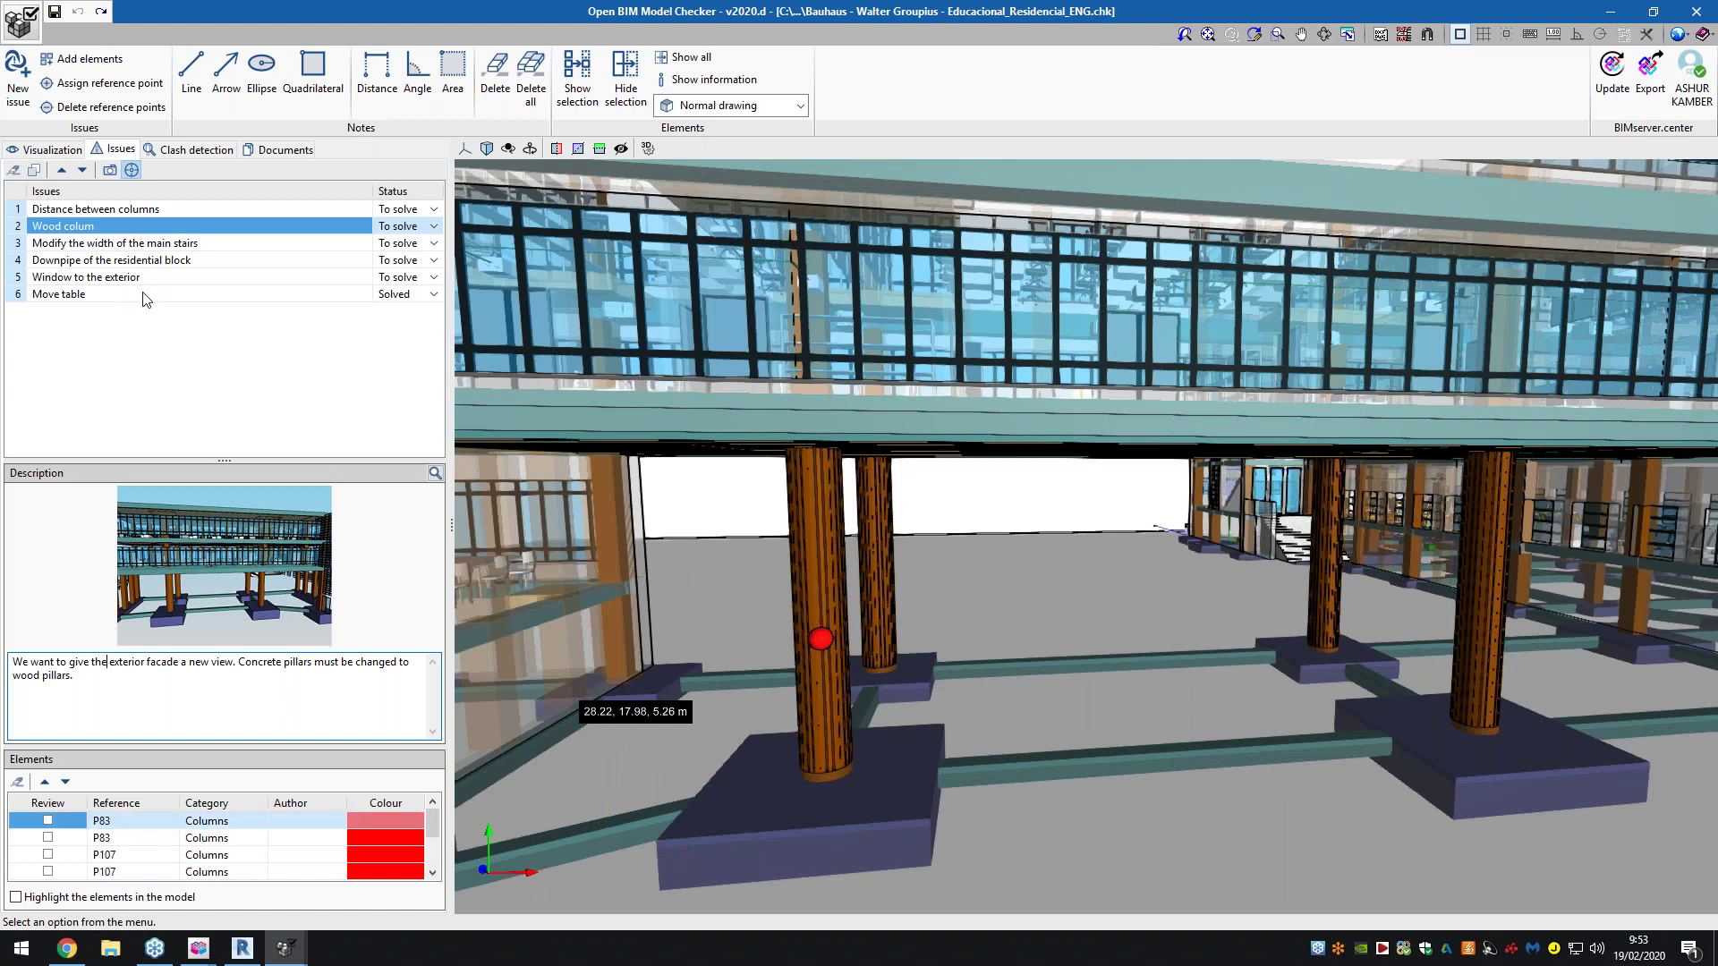
{"action": "left_click", "coordinate": [150, 245]}
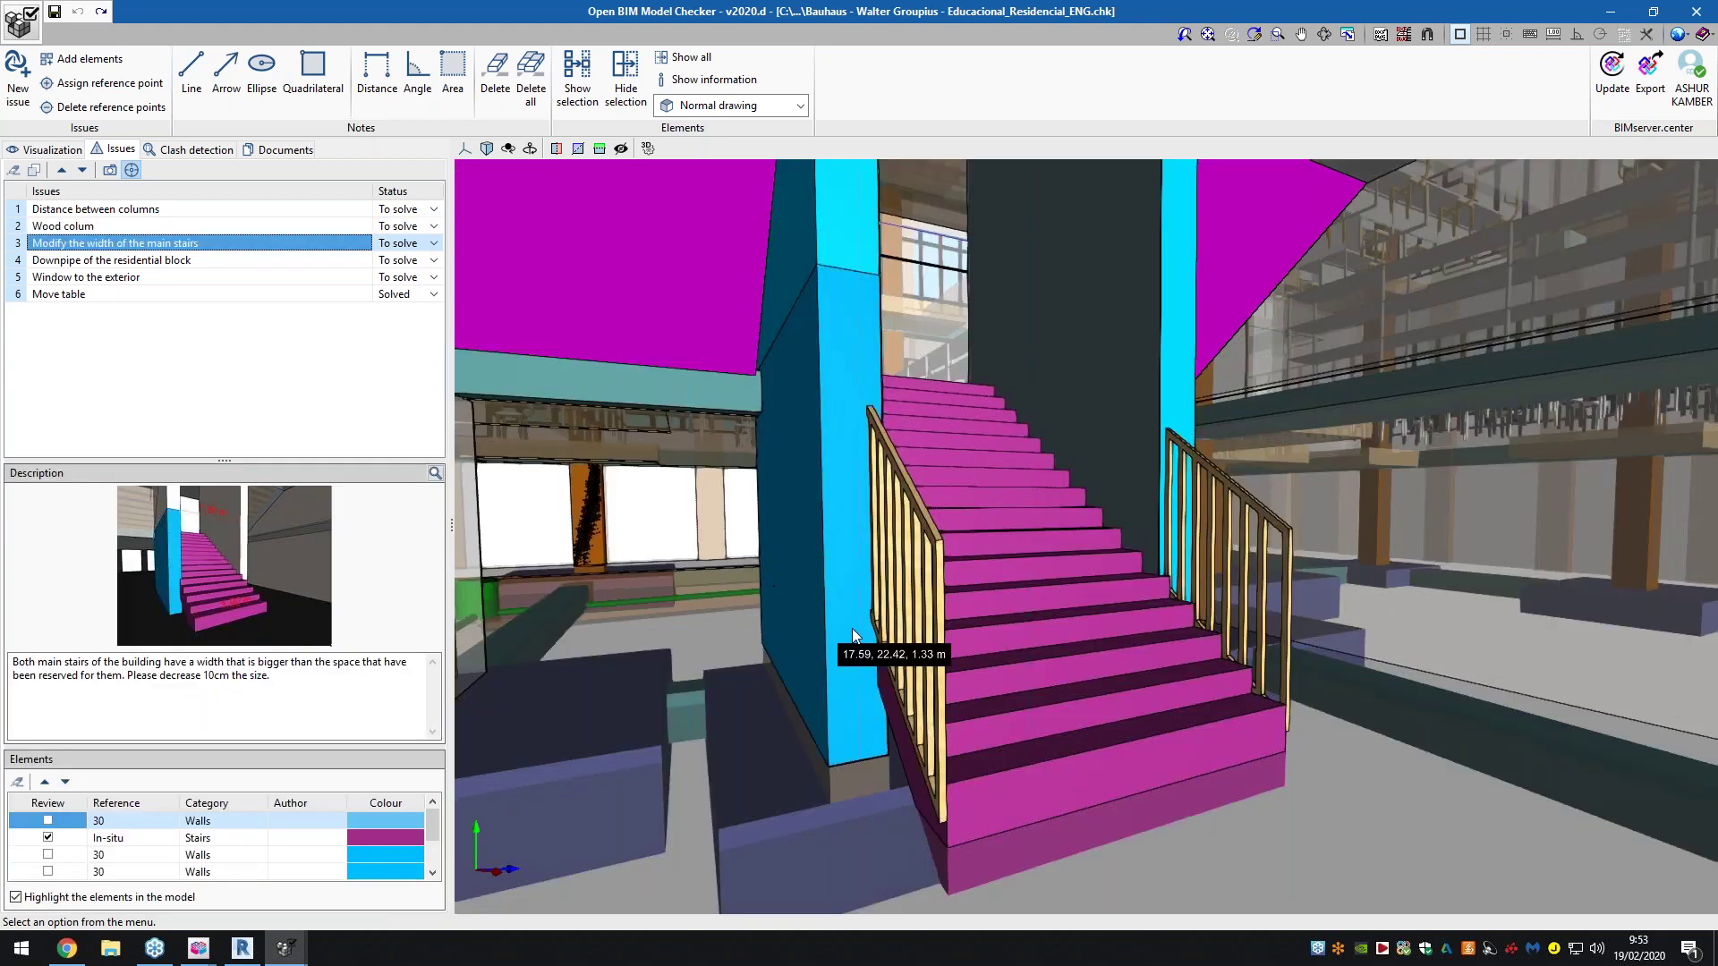
Enlarge and close the stairs issue's image showing the 1.80 m and 1.90 m widths
{"action": "scroll", "coordinate": [854, 628], "scroll_direction": "up", "scroll_amount": 3}
{"action": "scroll", "coordinate": [911, 635], "scroll_direction": "up", "scroll_amount": 1}
{"action": "left_click_drag", "start_coordinate": [64, 662], "coordinate": [319, 680]}
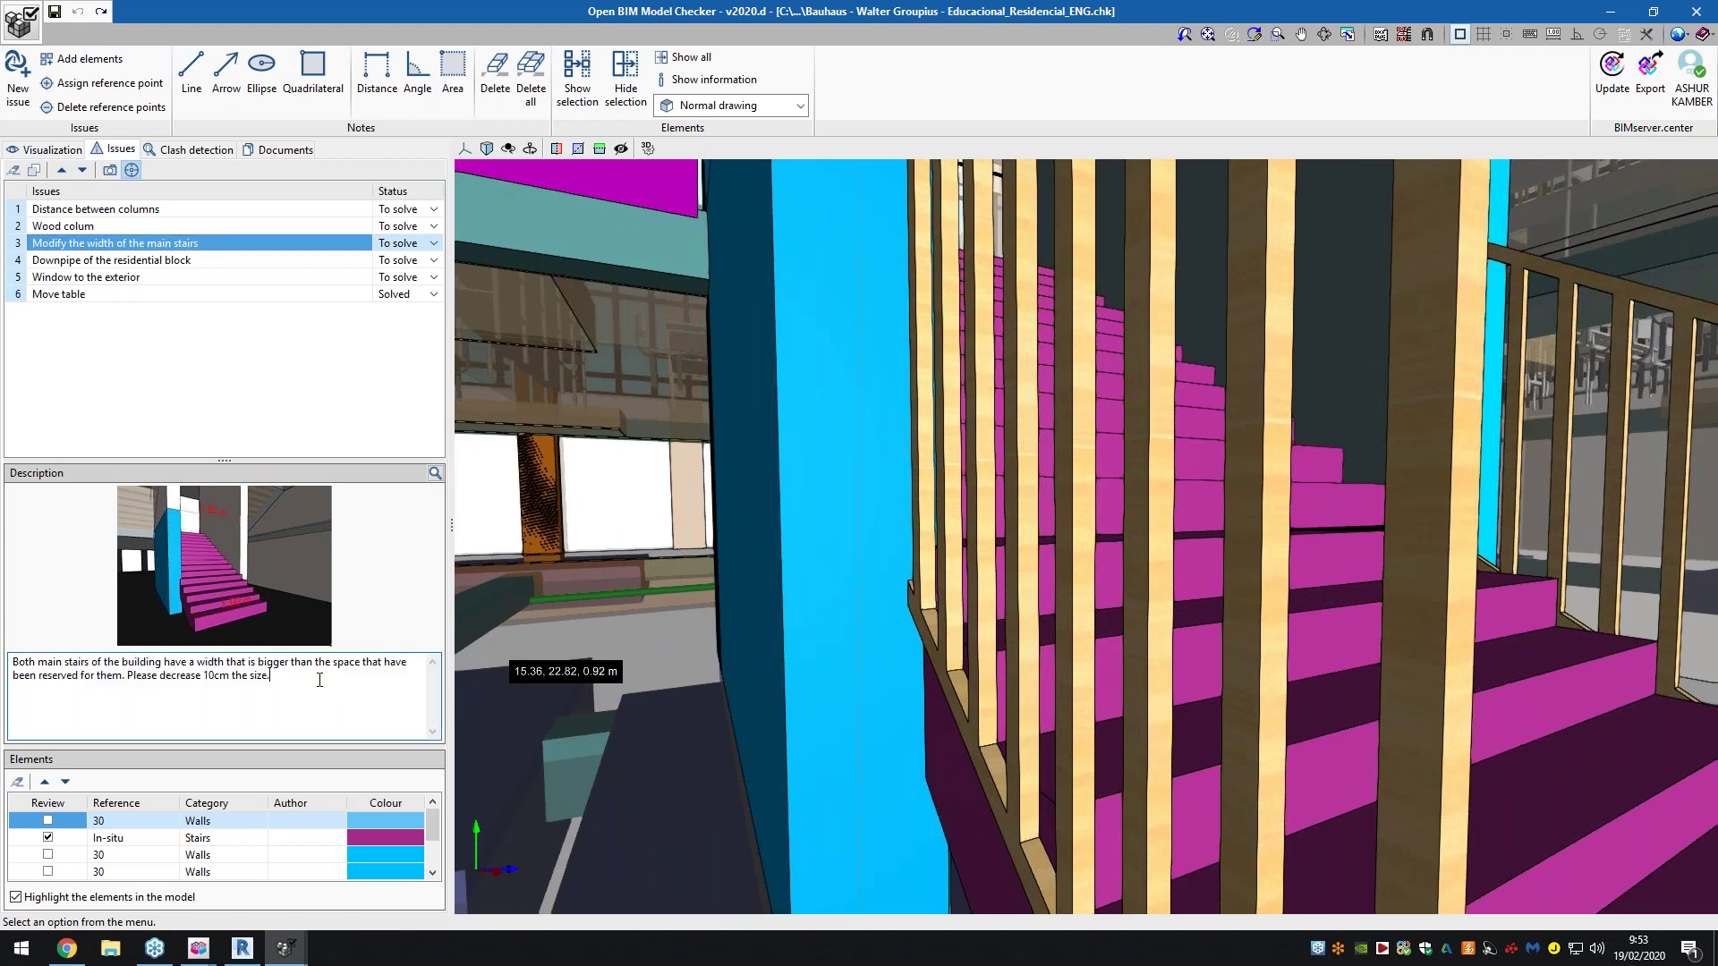
{"action": "left_click", "coordinate": [435, 472]}
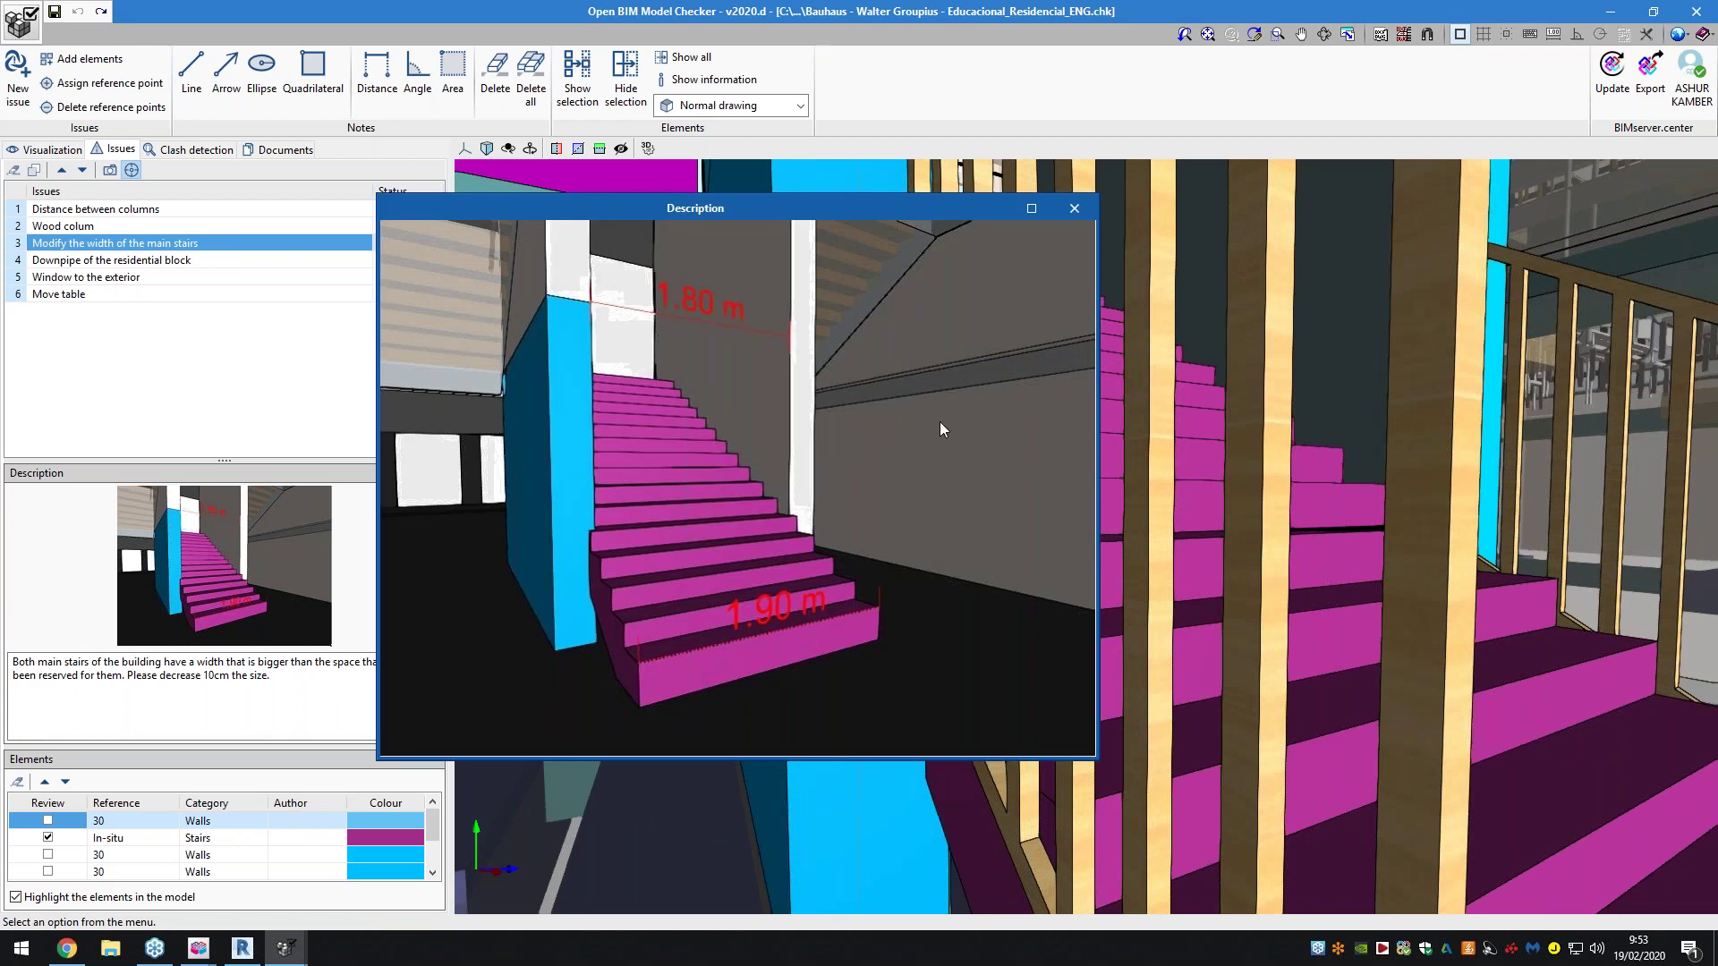
{"action": "left_click", "coordinate": [1075, 208]}
Check the stairs issue's Elements list, then open the Downpipe of the residential block issue
{"action": "scroll", "coordinate": [957, 676], "scroll_direction": "up", "scroll_amount": 3}
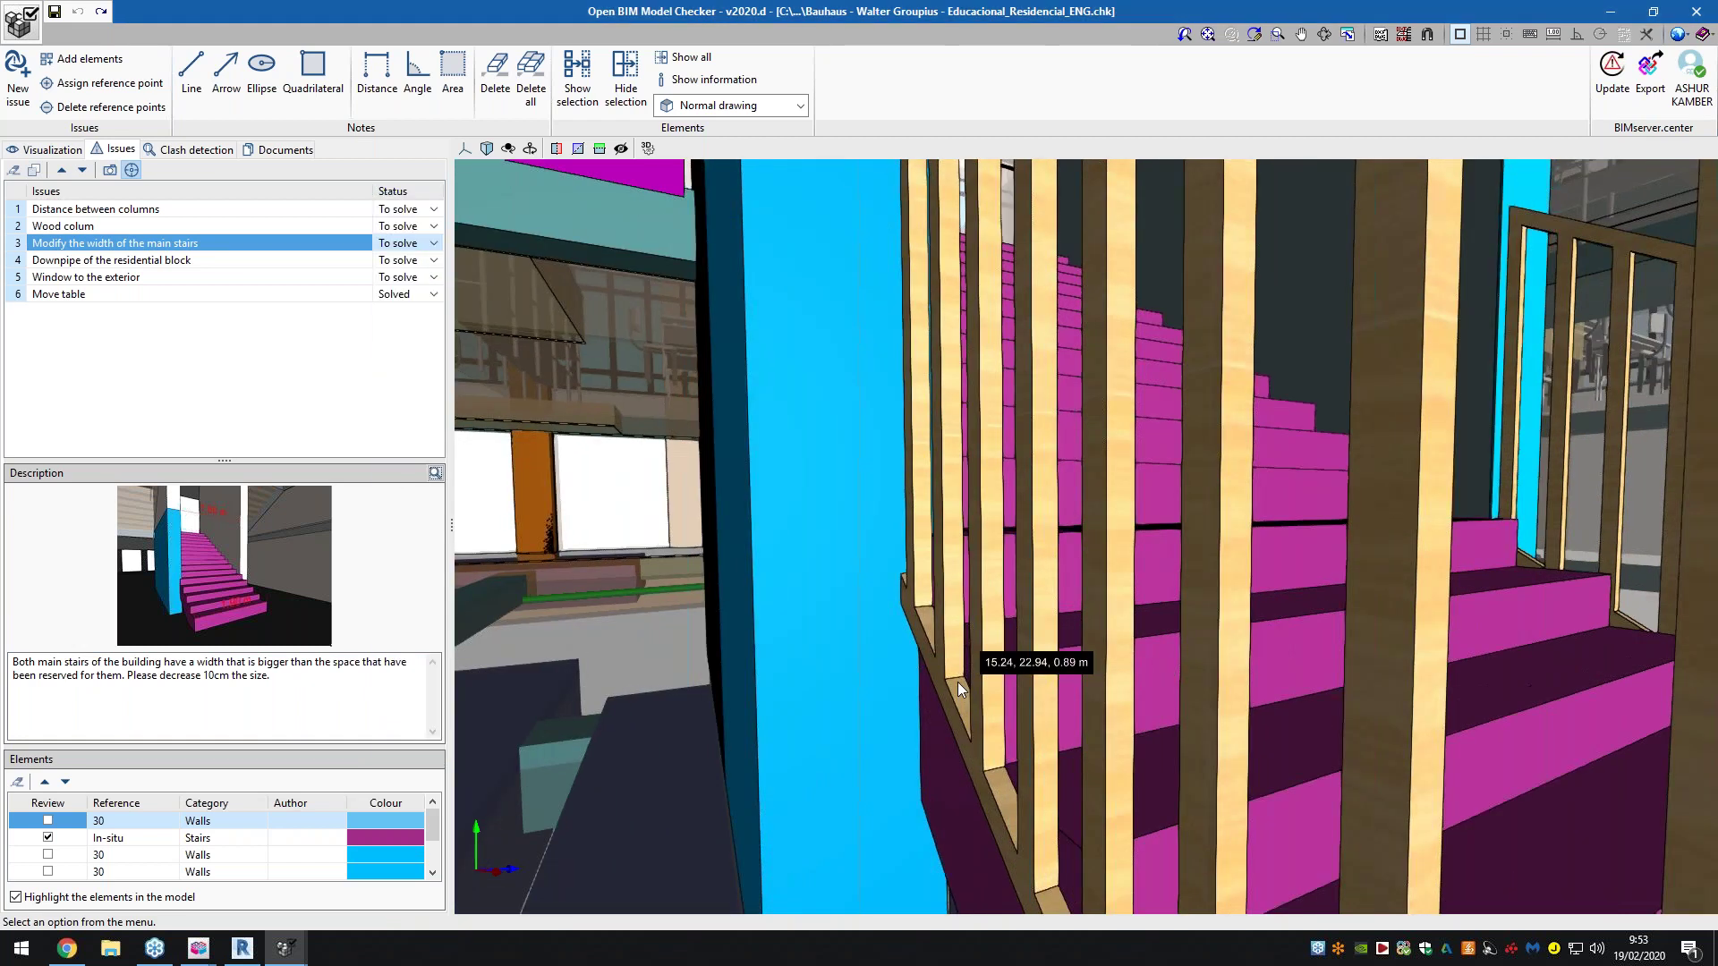
{"action": "scroll", "coordinate": [973, 669], "scroll_direction": "down", "scroll_amount": 5}
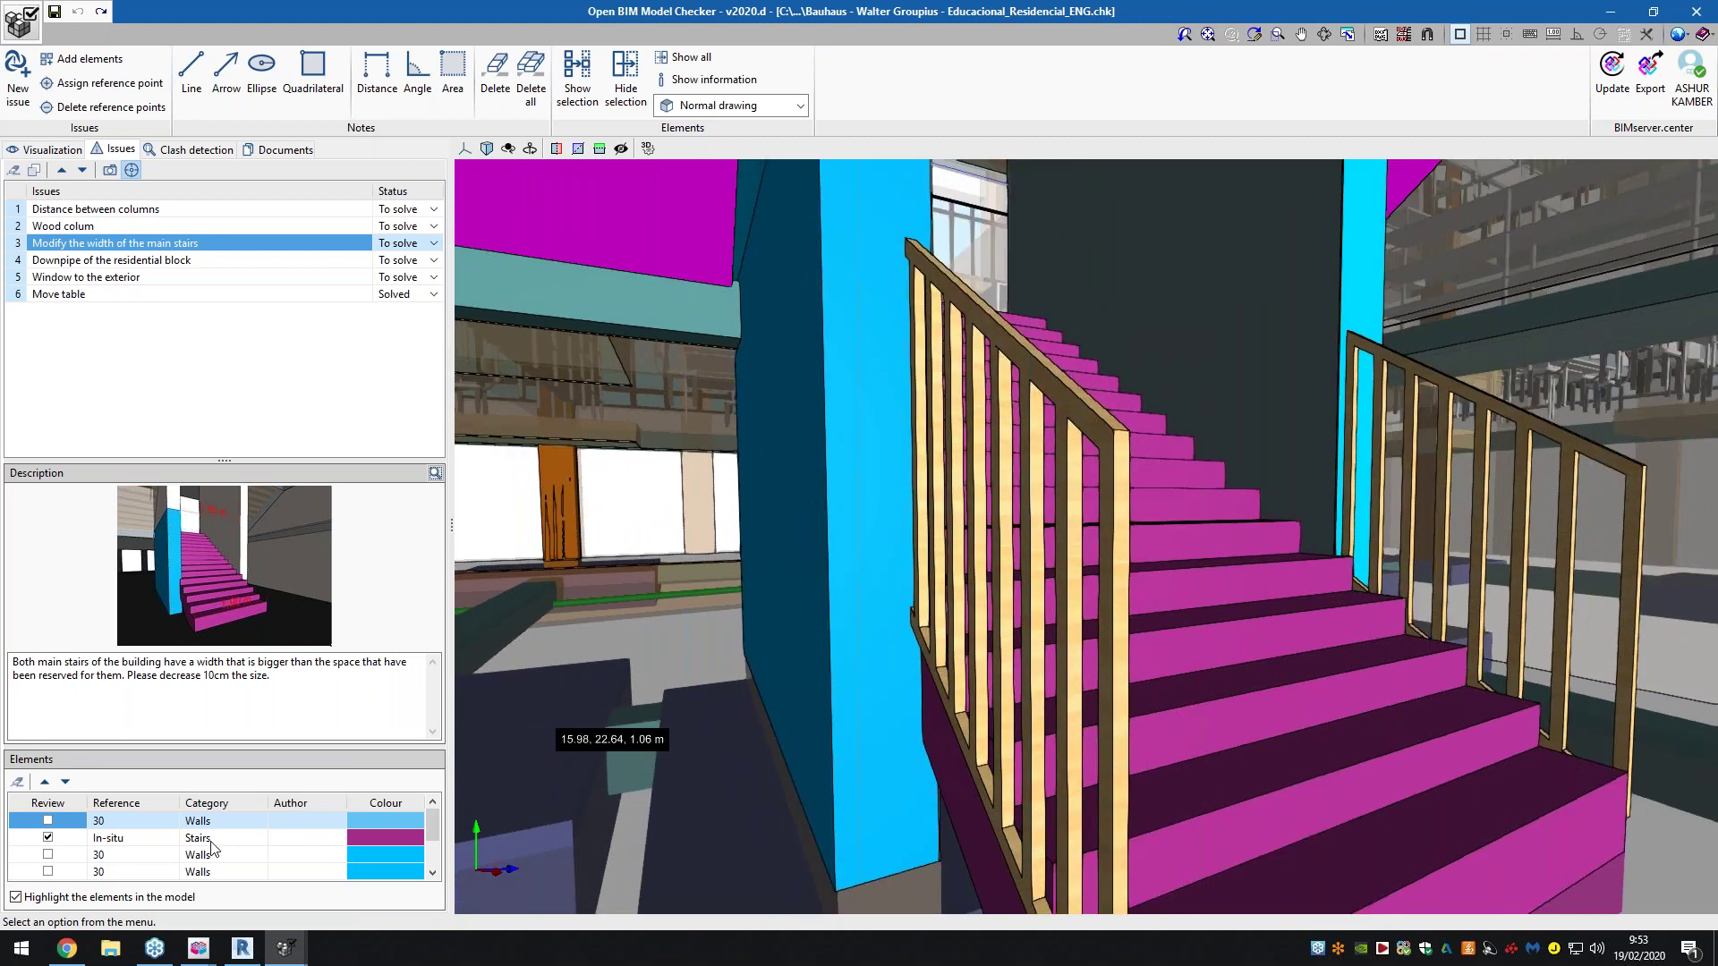
{"action": "scroll", "coordinate": [213, 848], "scroll_direction": "down", "scroll_amount": 1}
{"action": "scroll", "coordinate": [227, 857], "scroll_direction": "up", "scroll_amount": 2}
{"action": "scroll", "coordinate": [226, 857], "scroll_direction": "down", "scroll_amount": 2}
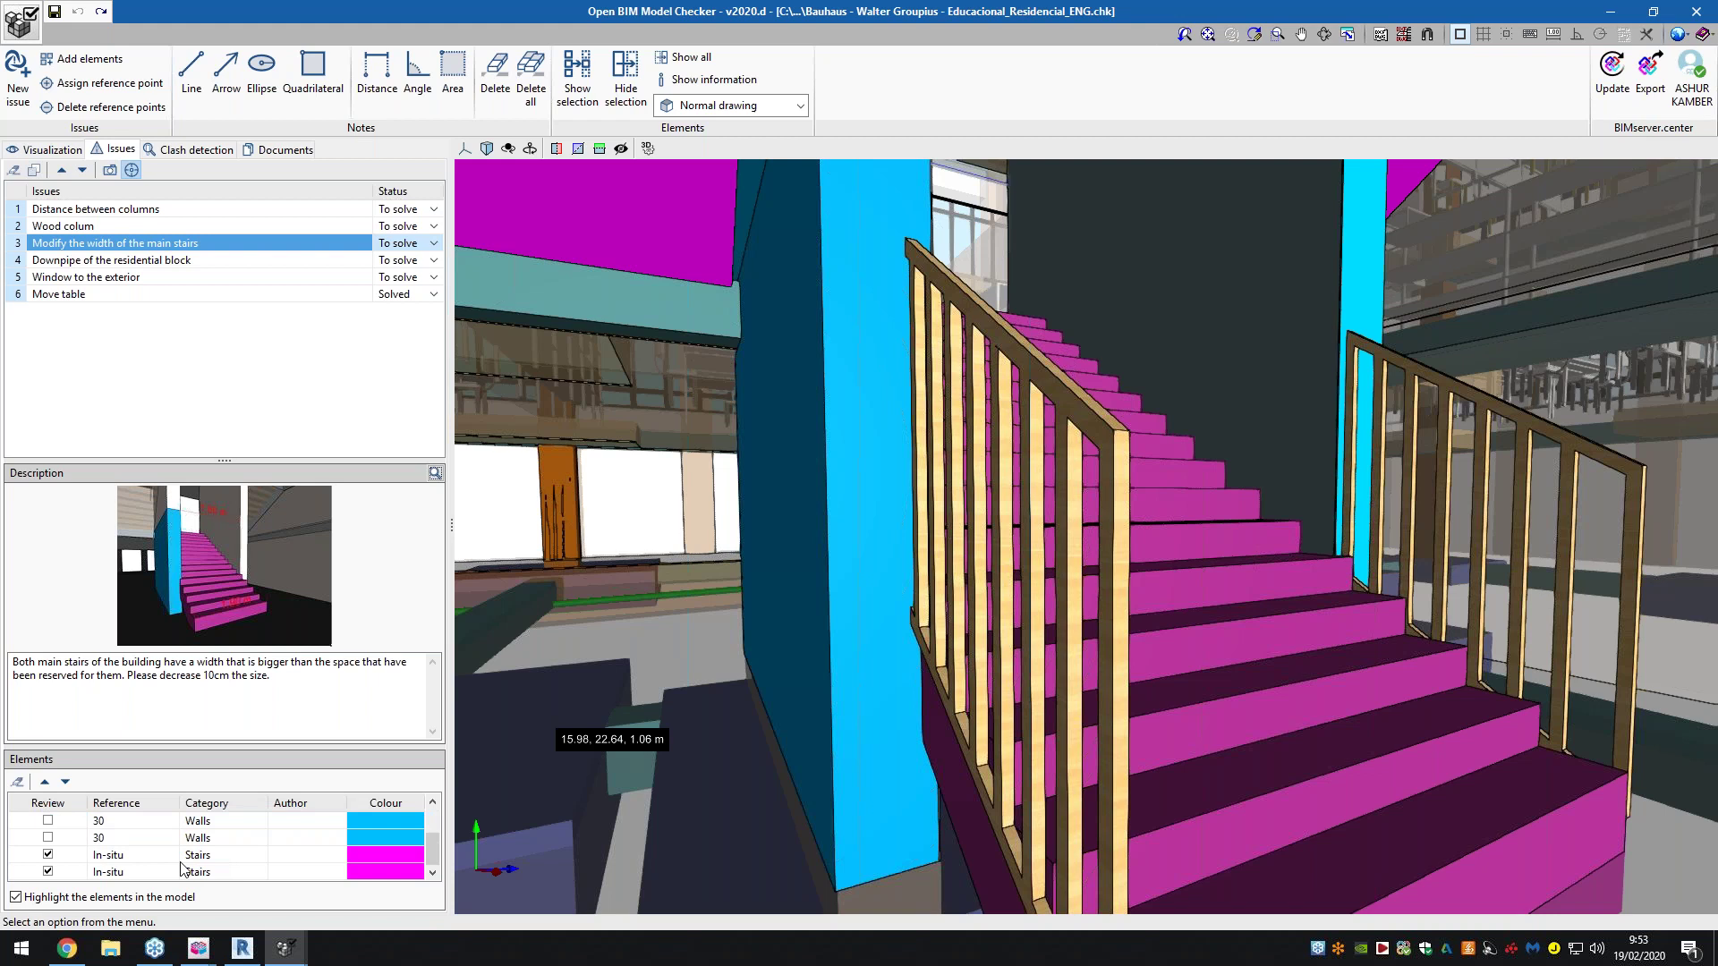
{"action": "left_click", "coordinate": [56, 861]}
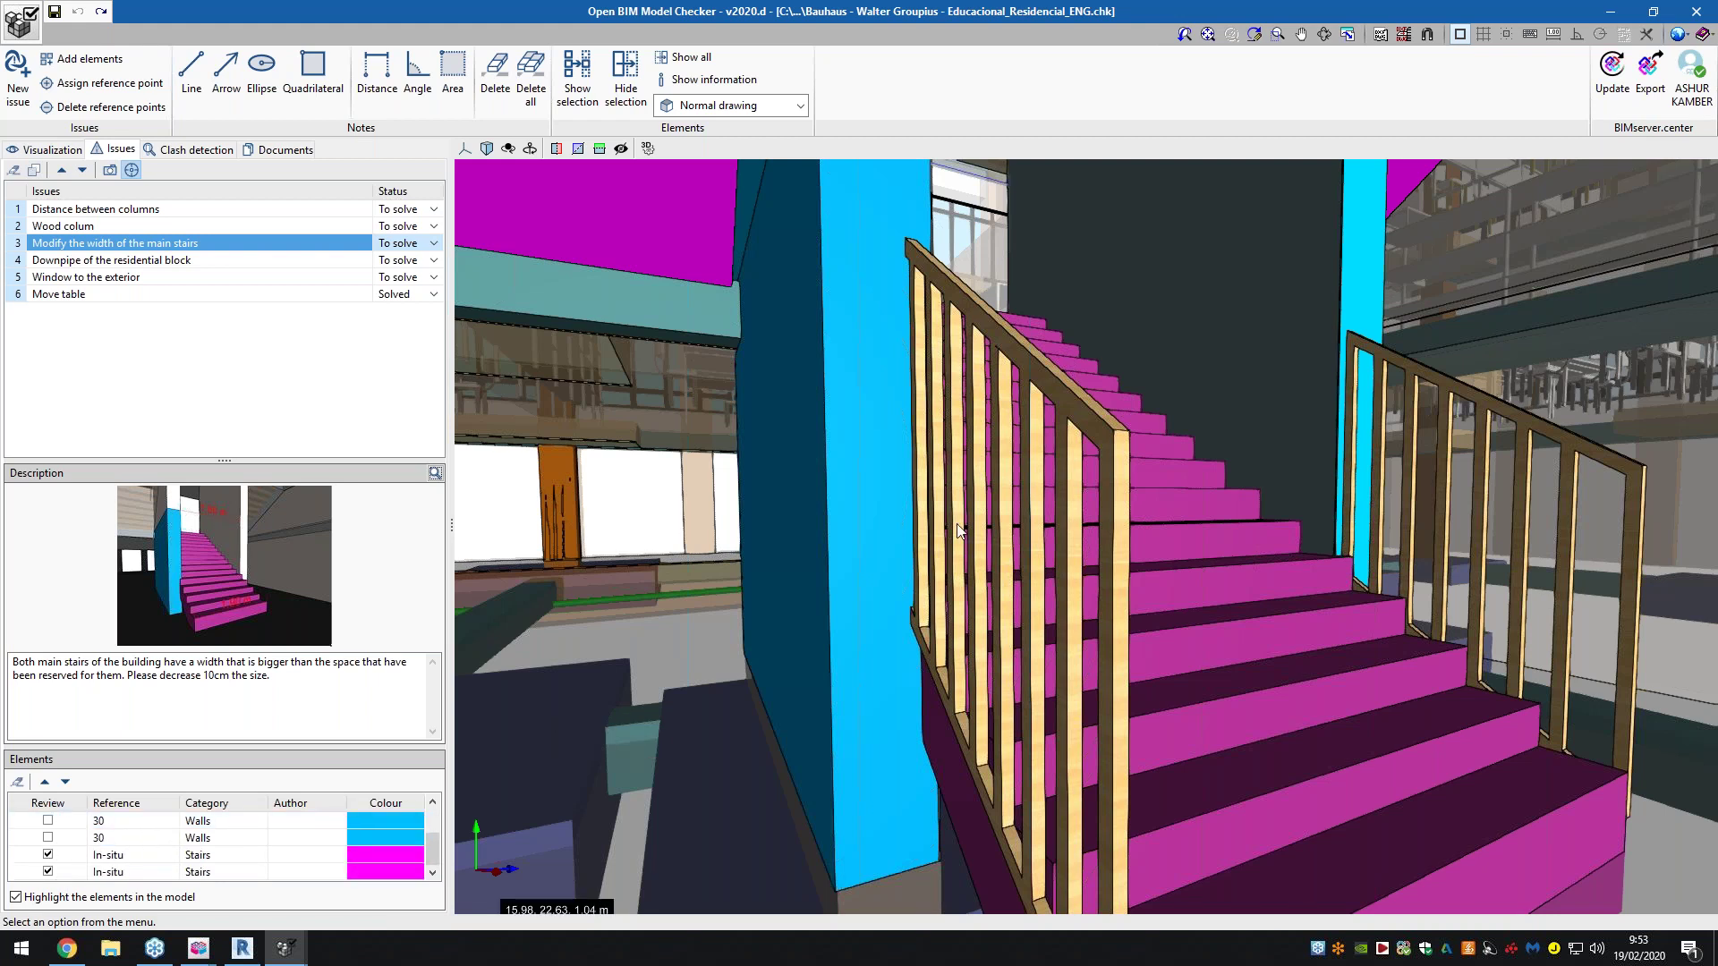
{"action": "left_click", "coordinate": [75, 262]}
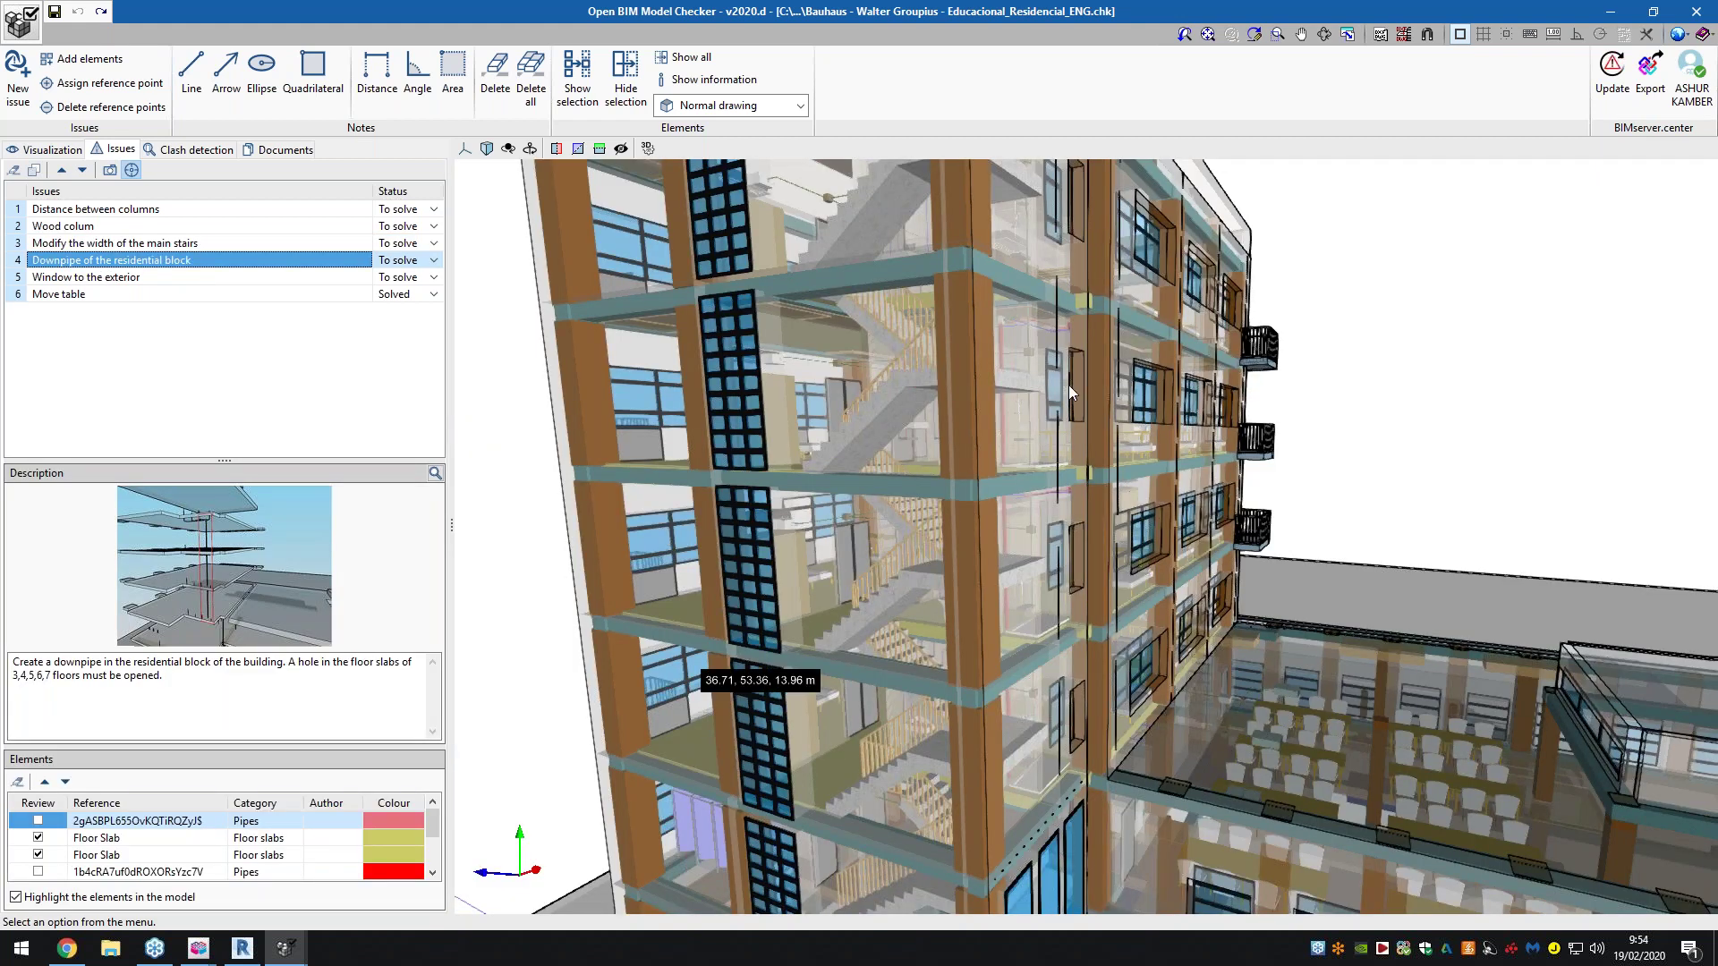
View the downpipe issue's enlarged floor-slab image twice, then move down to Window to the exterior
{"action": "scroll", "coordinate": [1001, 408], "scroll_direction": "up", "scroll_amount": 3}
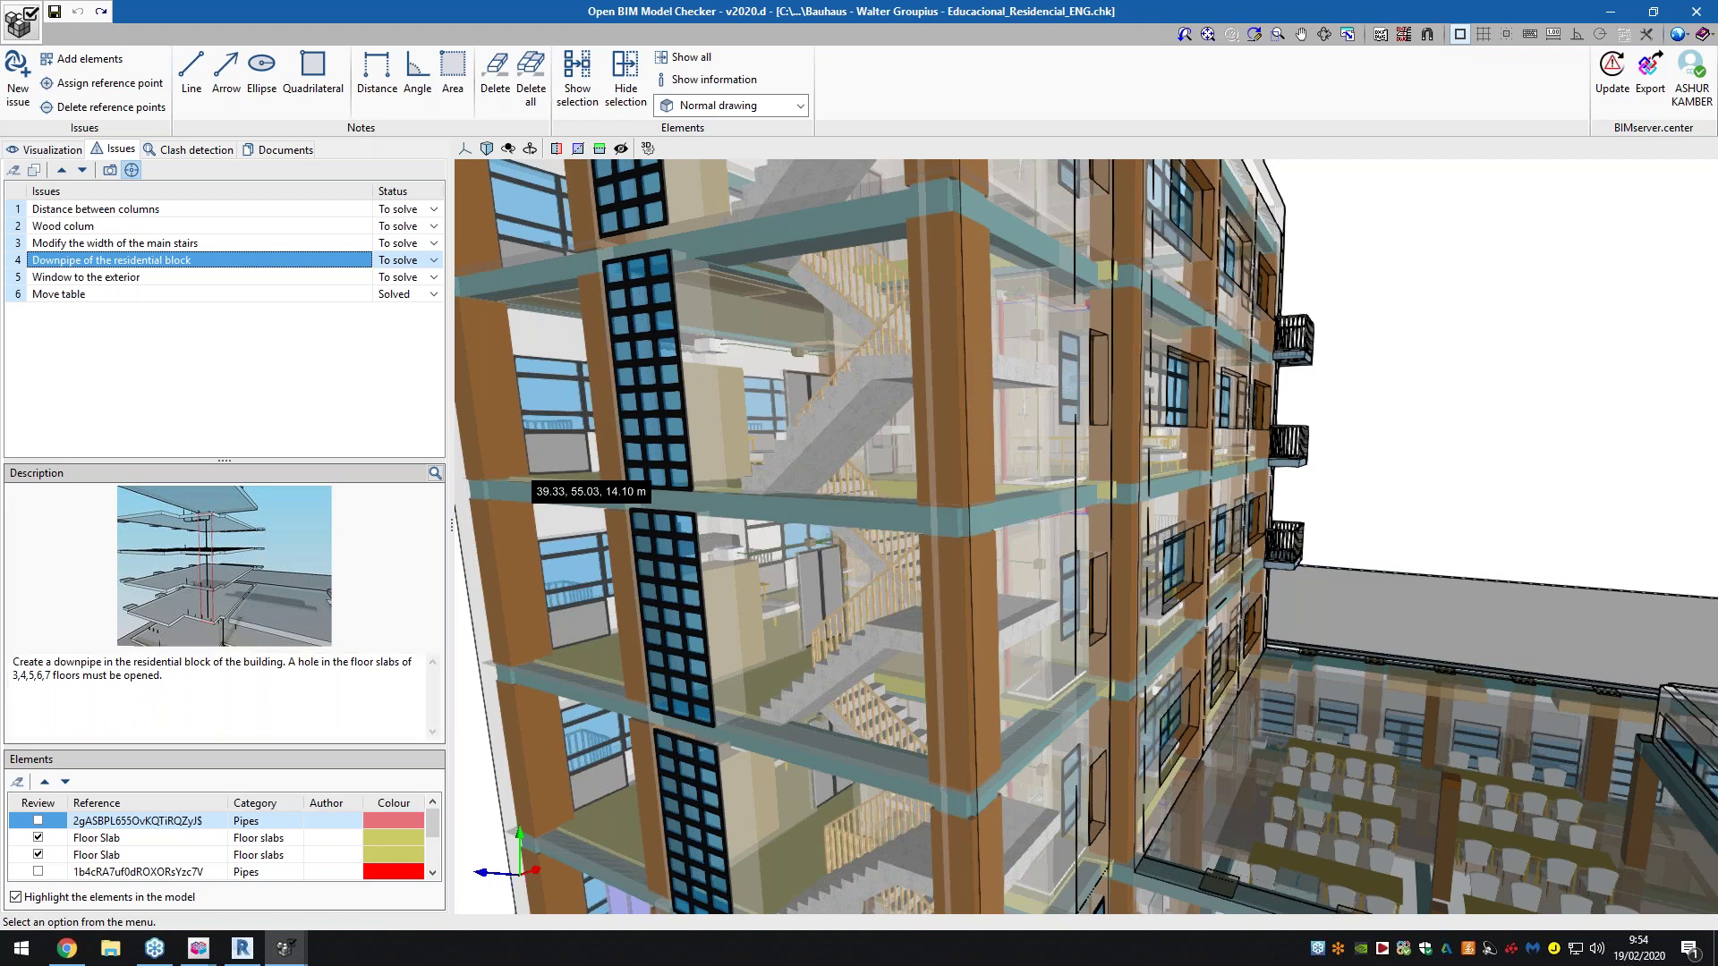
{"action": "left_click", "coordinate": [435, 473]}
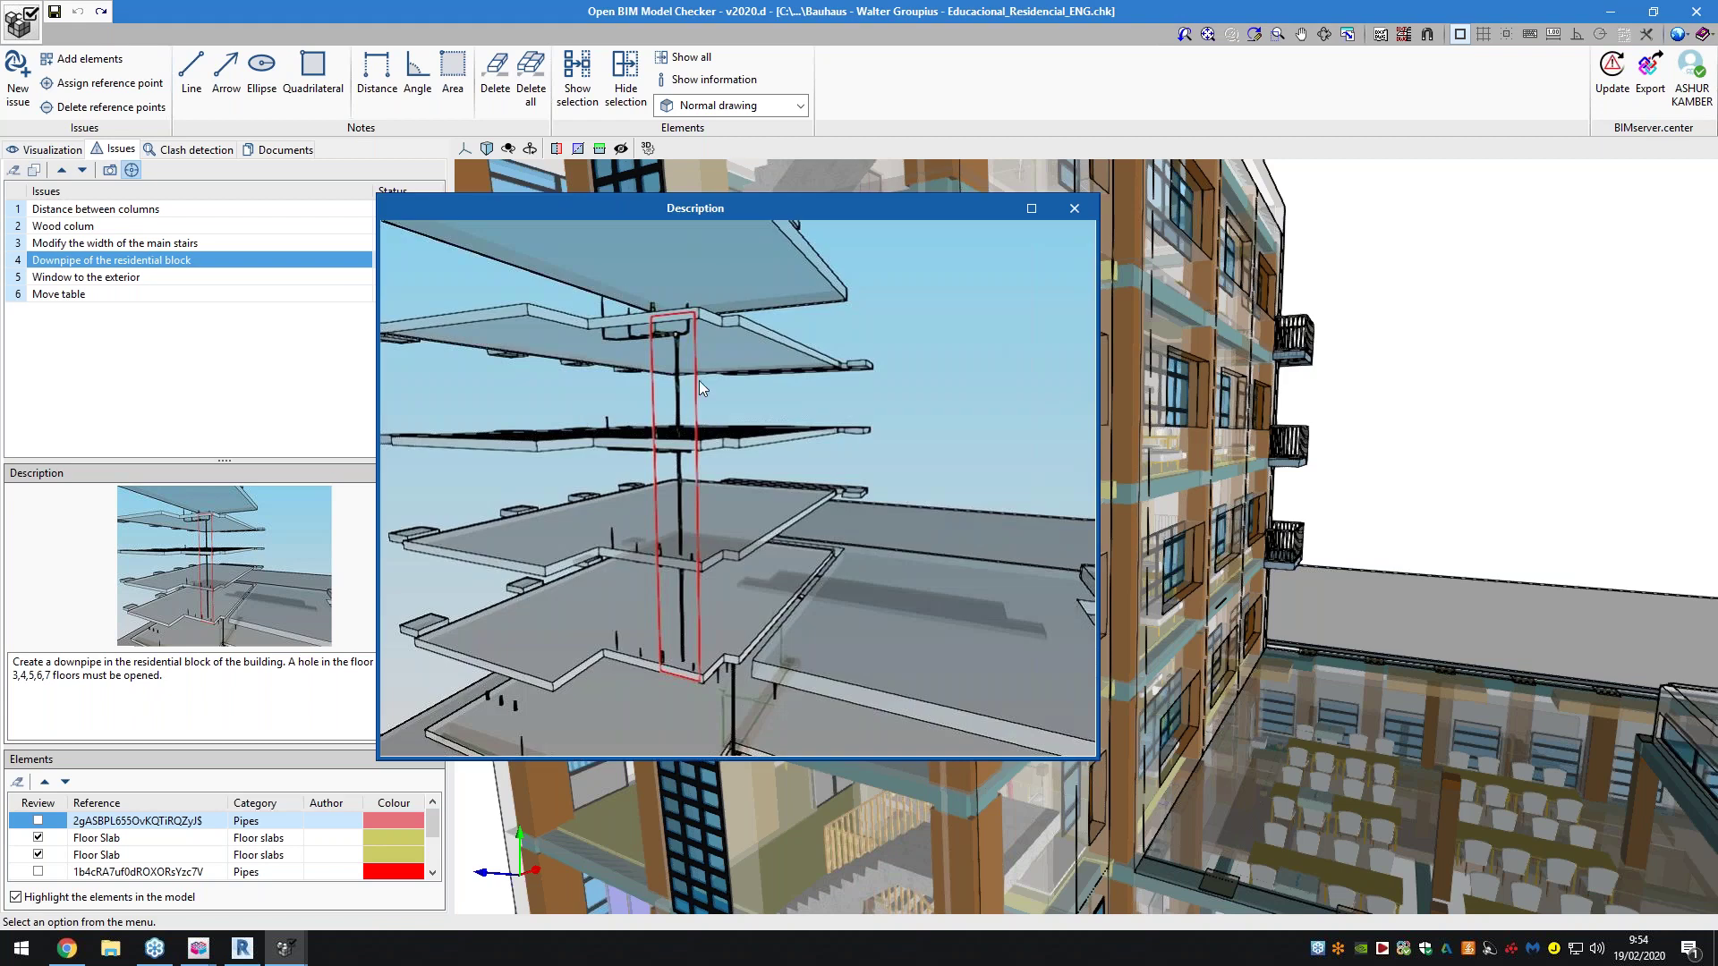
{"action": "left_click", "coordinate": [1073, 209]}
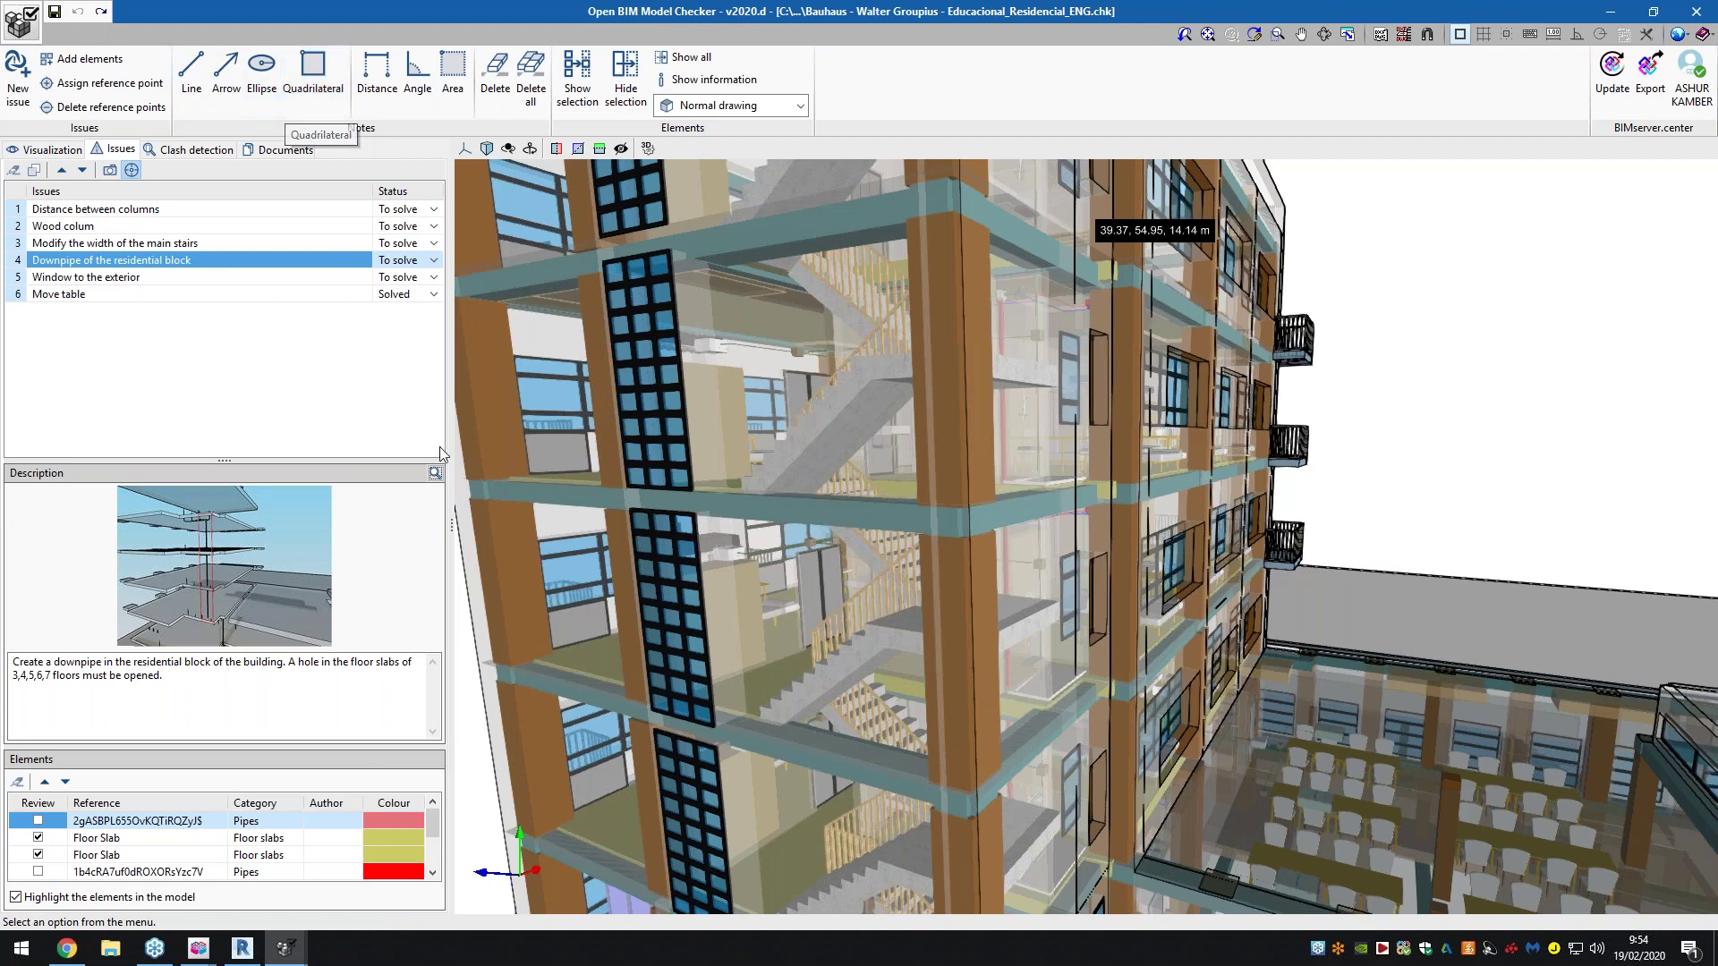
{"action": "left_click", "coordinate": [435, 472]}
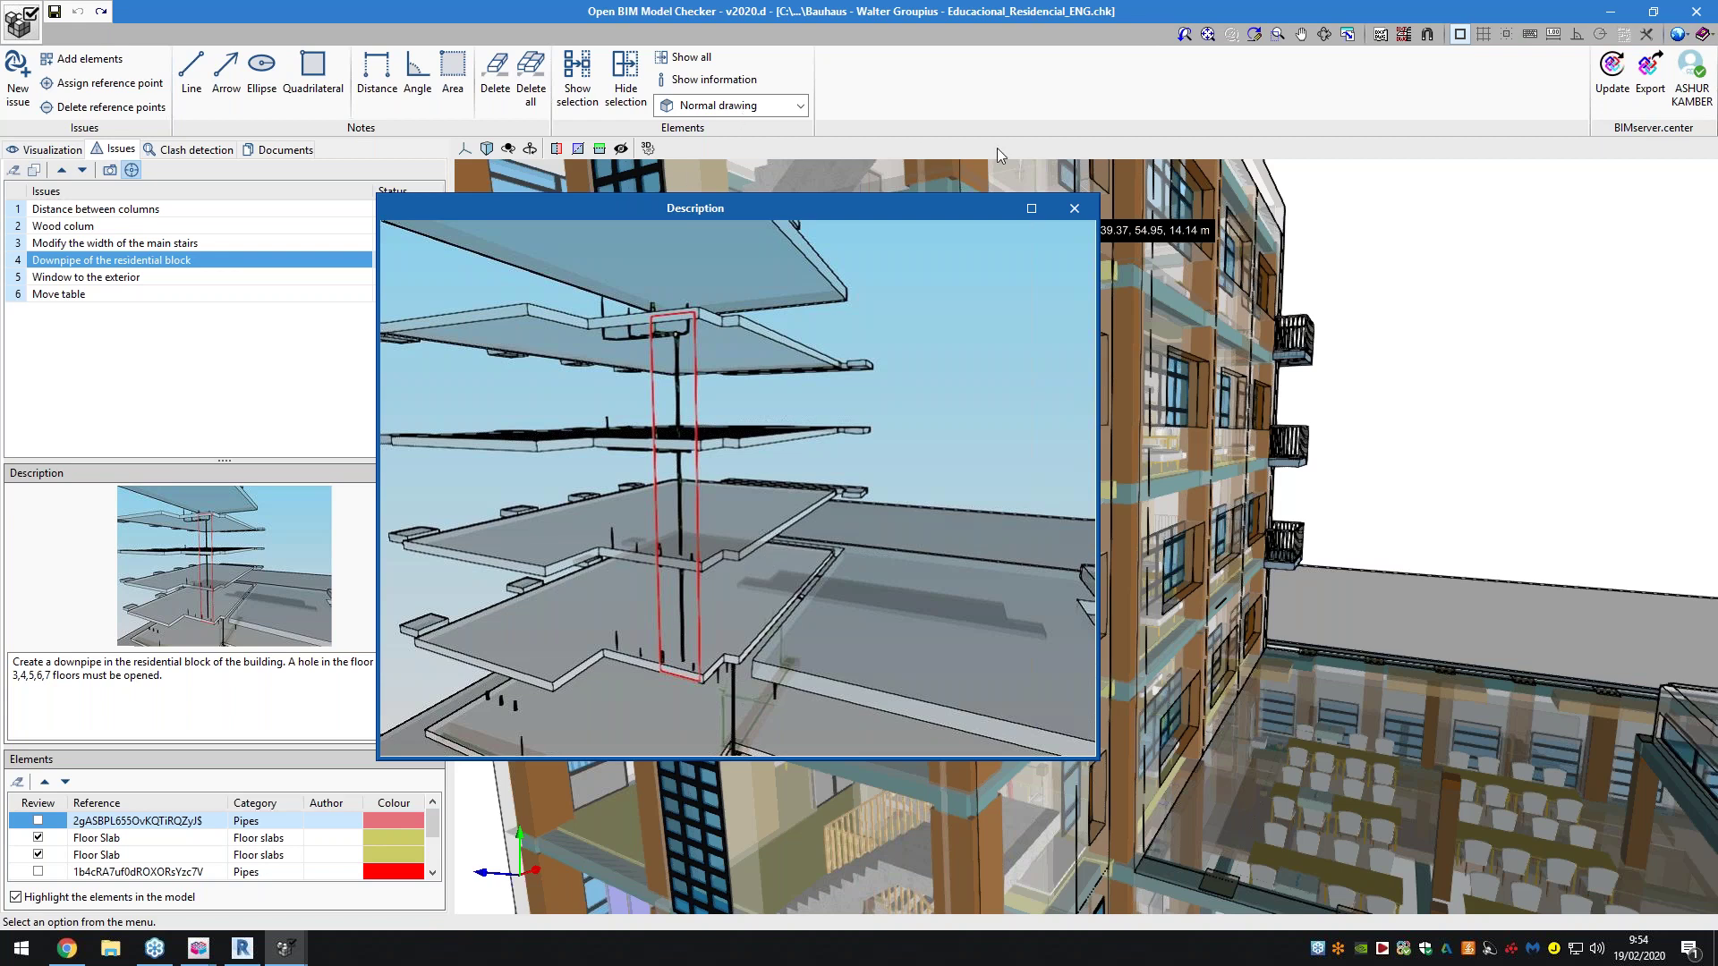
{"action": "left_click", "coordinate": [1074, 209]}
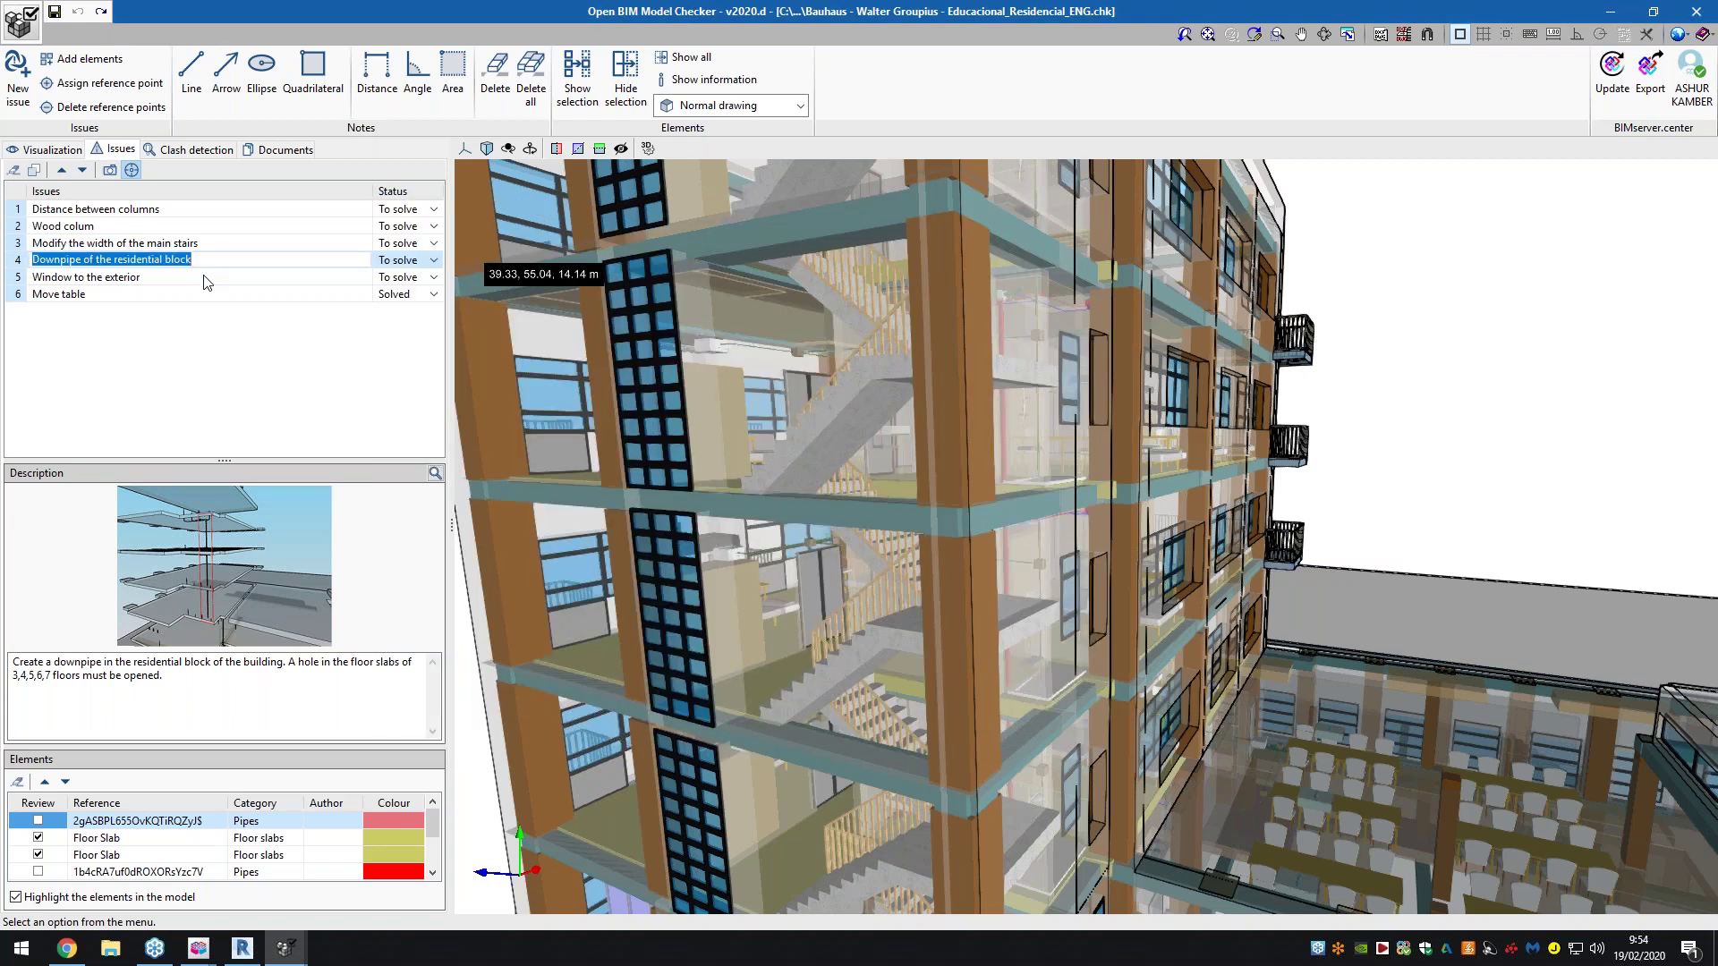
{"action": "key", "text": "Down"}
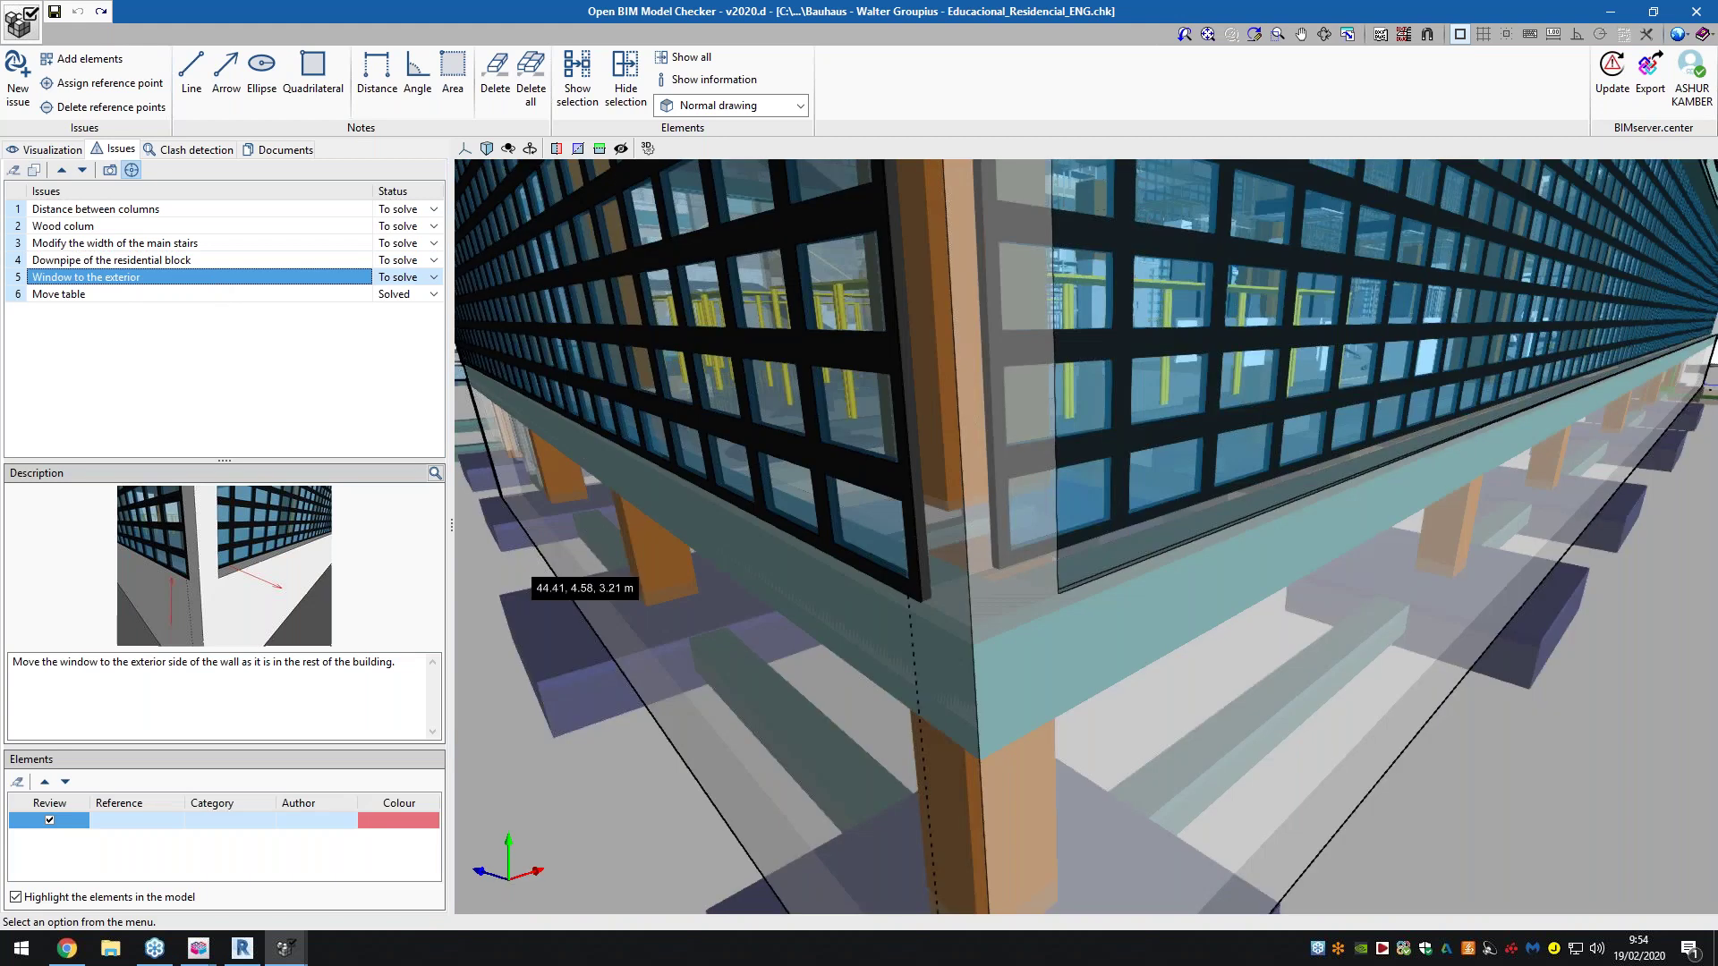
Zoom into the wall corner for the window issue, then open the Move table issue
{"action": "left_click", "coordinate": [322, 662]}
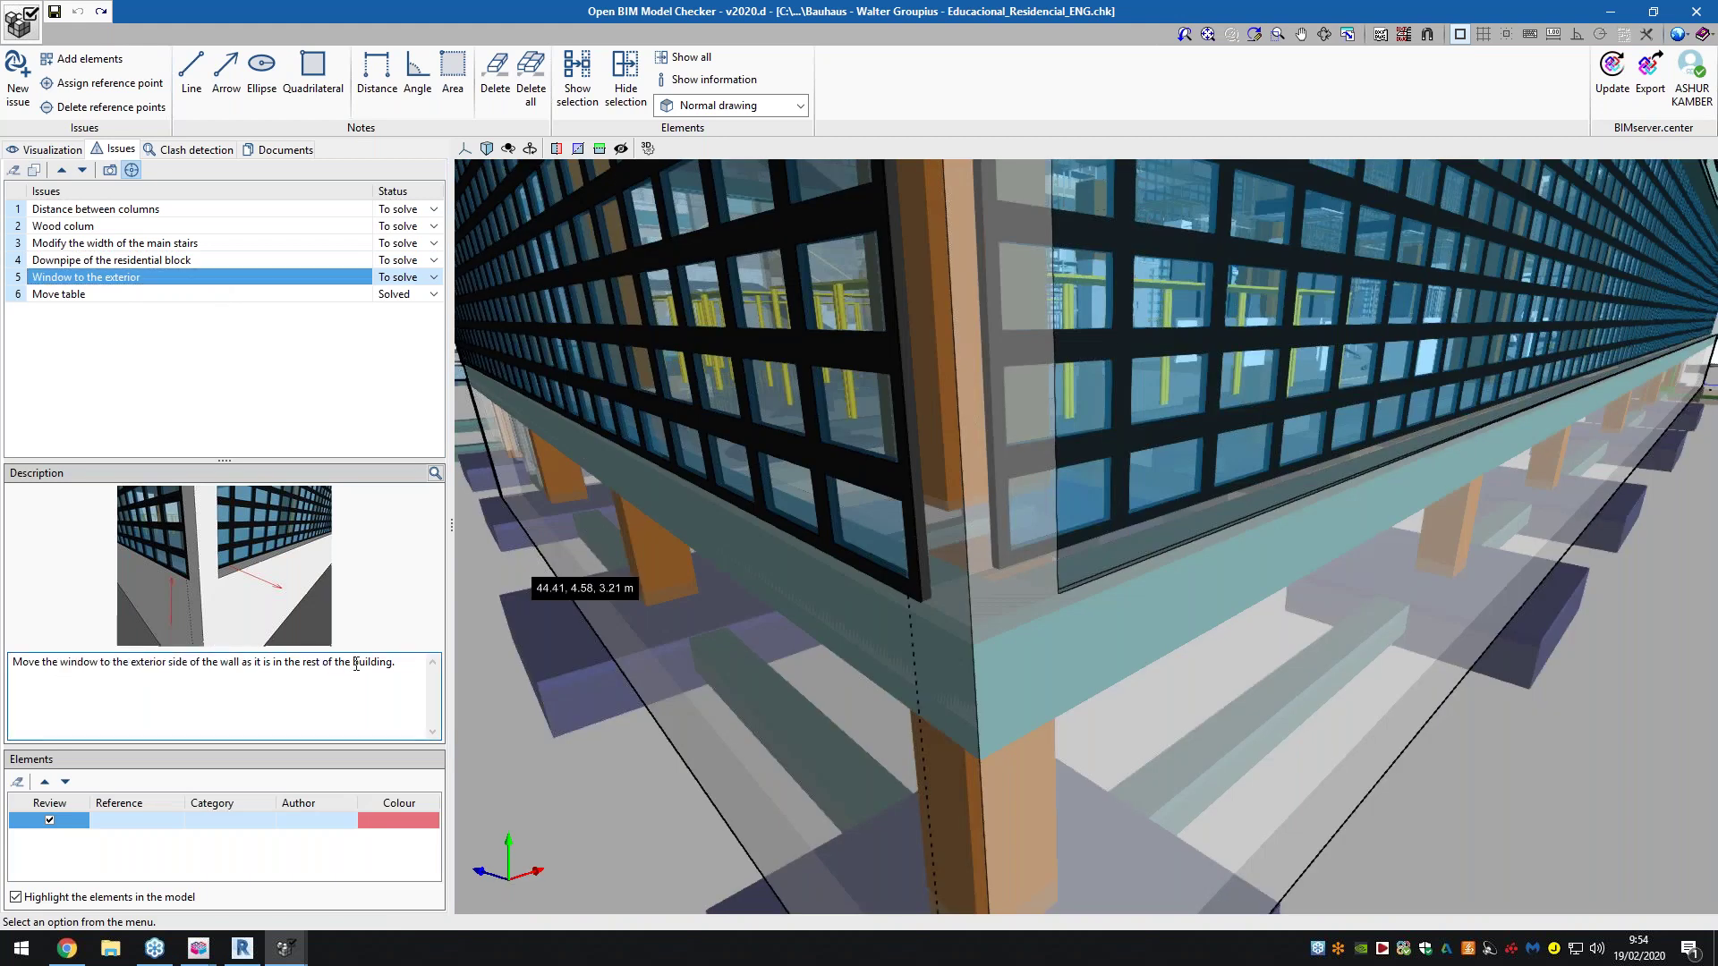
{"action": "scroll", "coordinate": [930, 595], "scroll_direction": "up", "scroll_amount": 5}
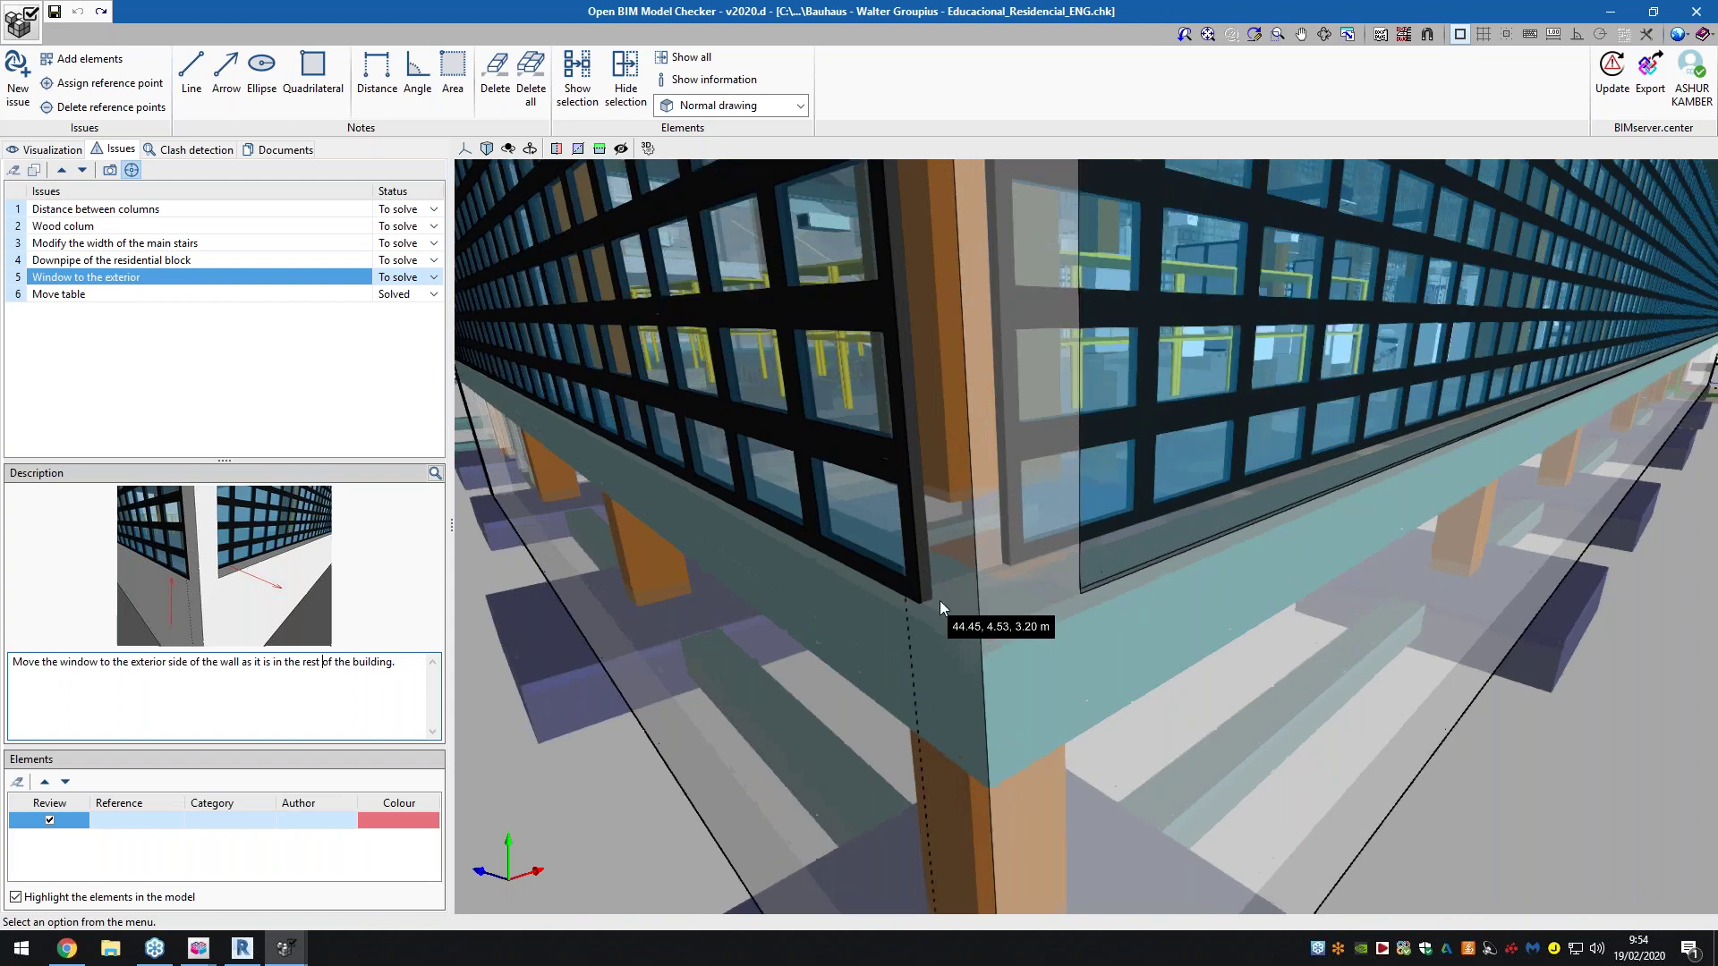
{"action": "scroll", "coordinate": [979, 595], "scroll_direction": "up", "scroll_amount": 5}
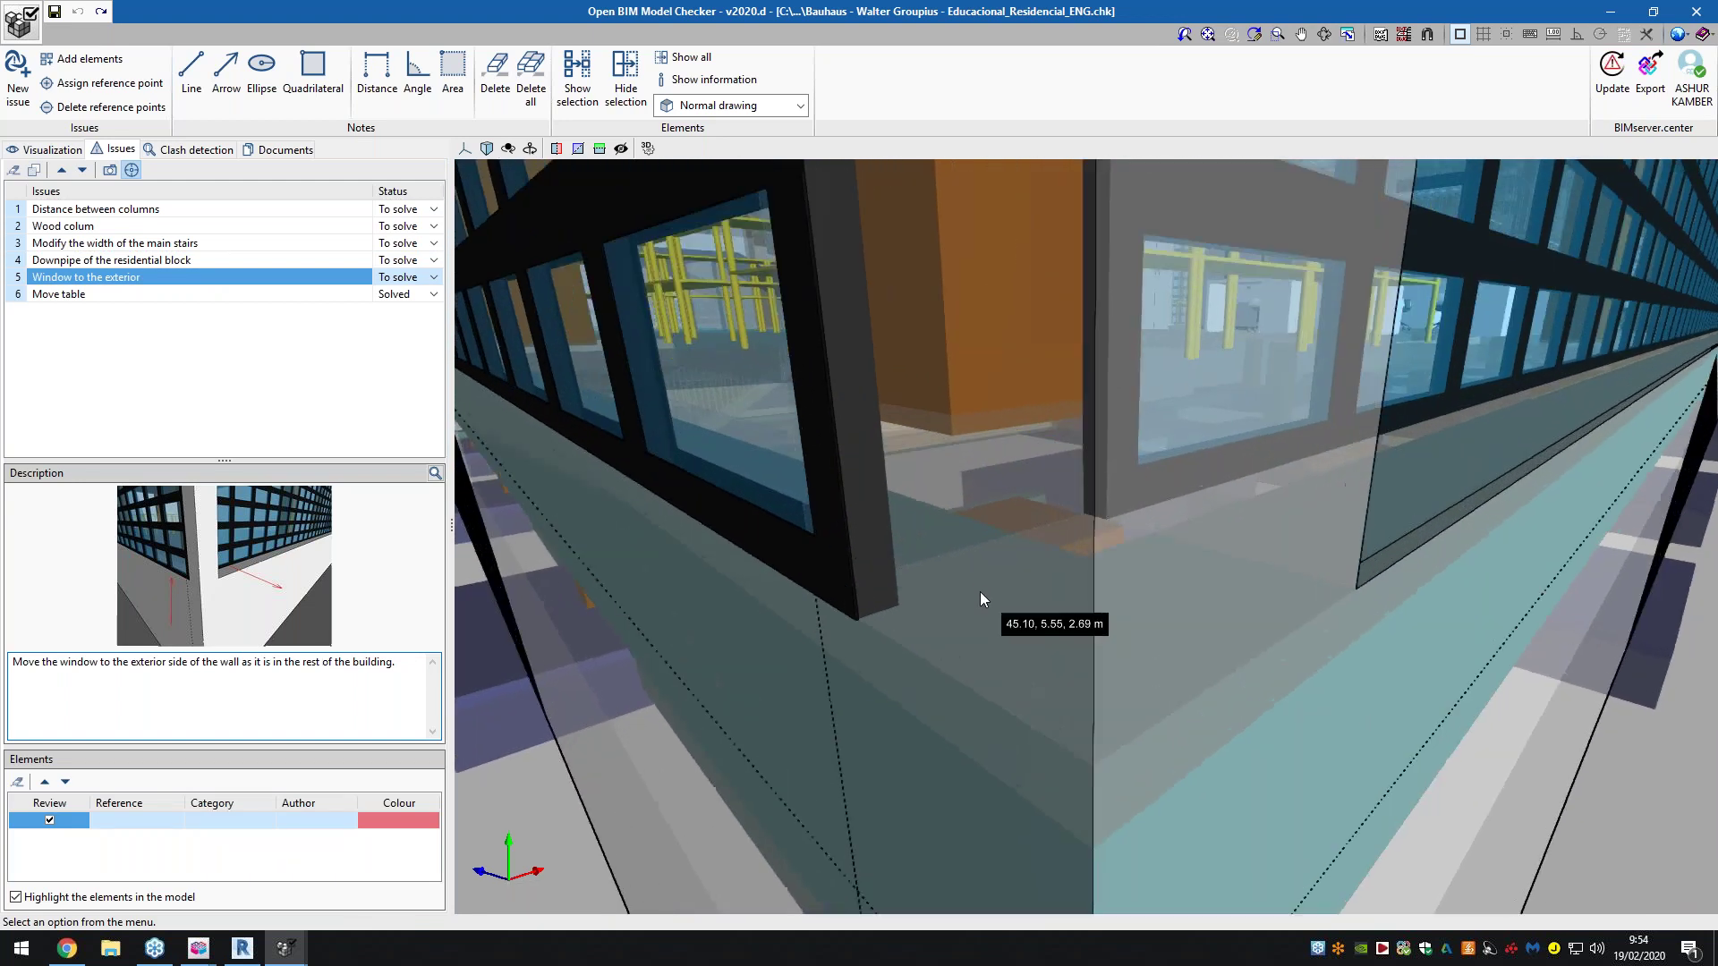
{"action": "scroll", "coordinate": [980, 596], "scroll_direction": "up", "scroll_amount": 1}
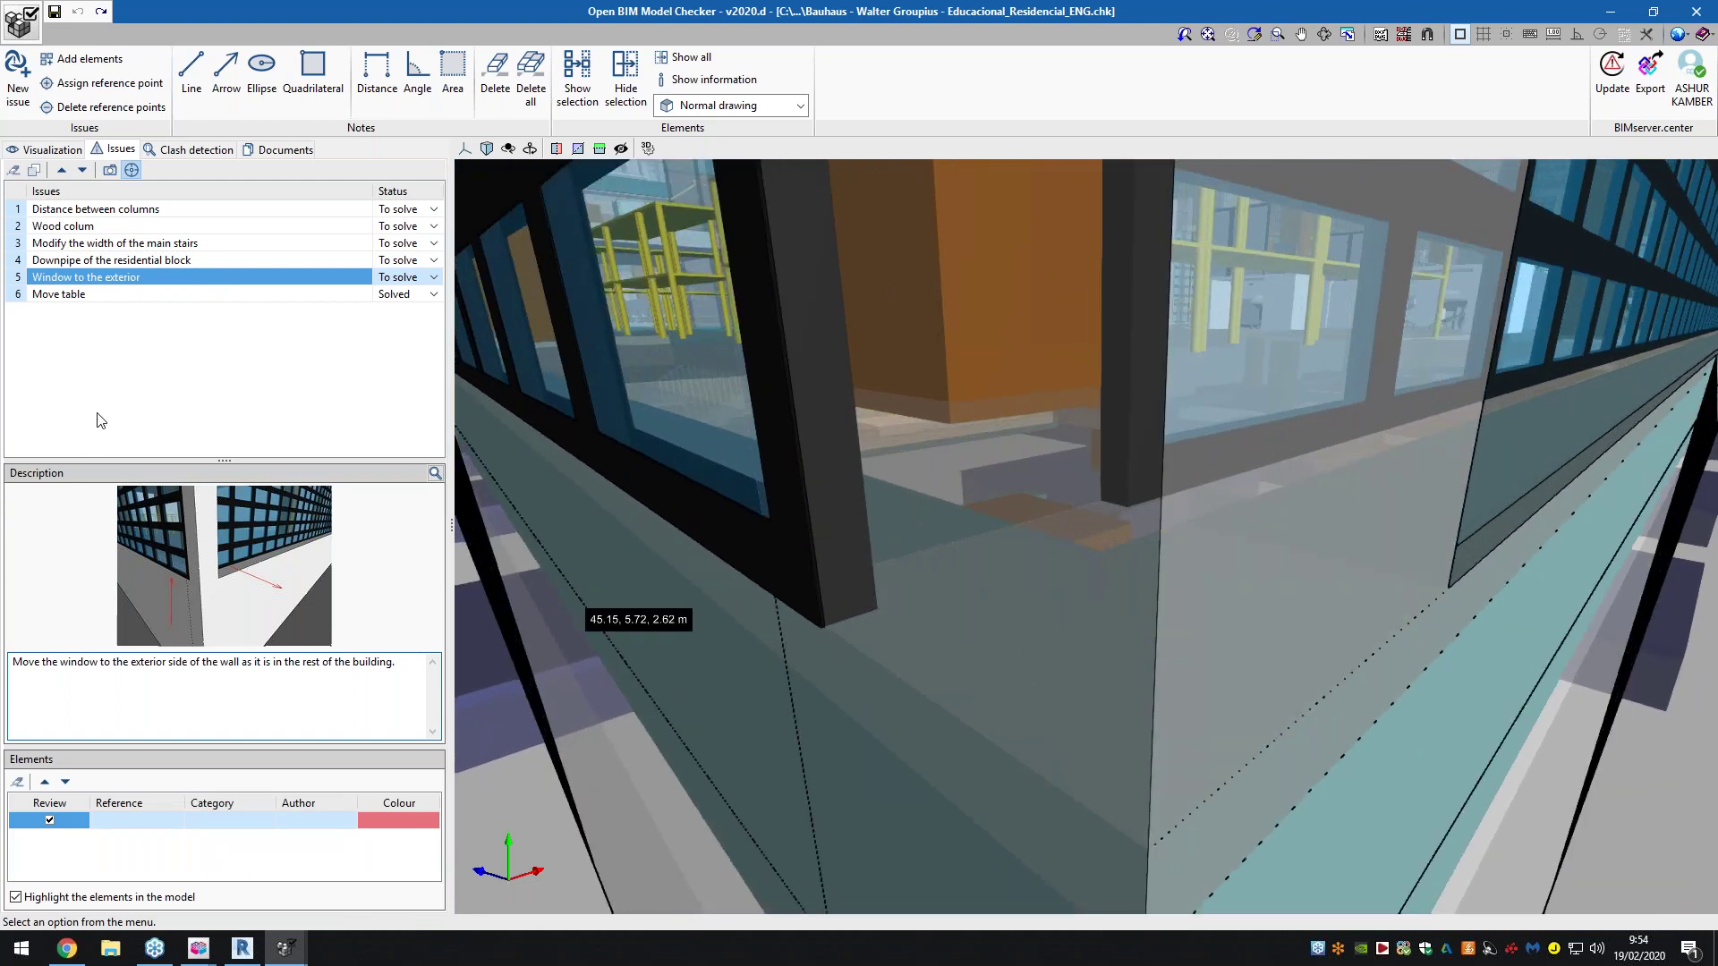
{"action": "left_click", "coordinate": [62, 295]}
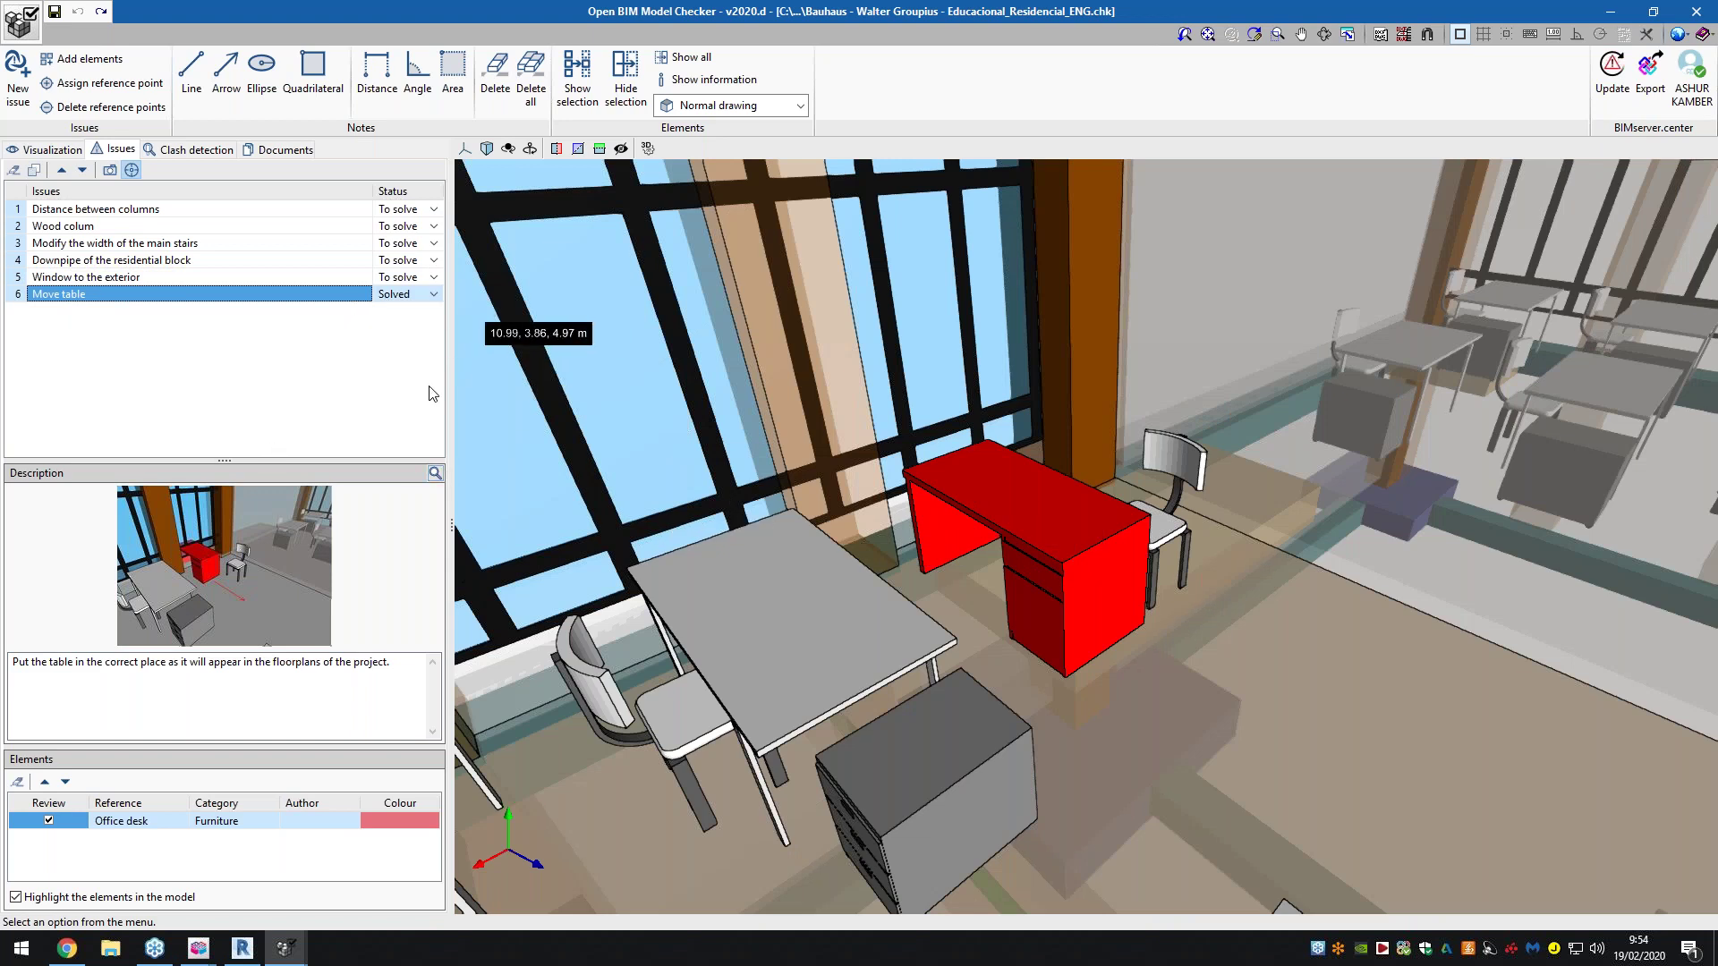
View the Move table issue's image enlarged, then switch to the project's Documents list
{"action": "left_click", "coordinate": [435, 474]}
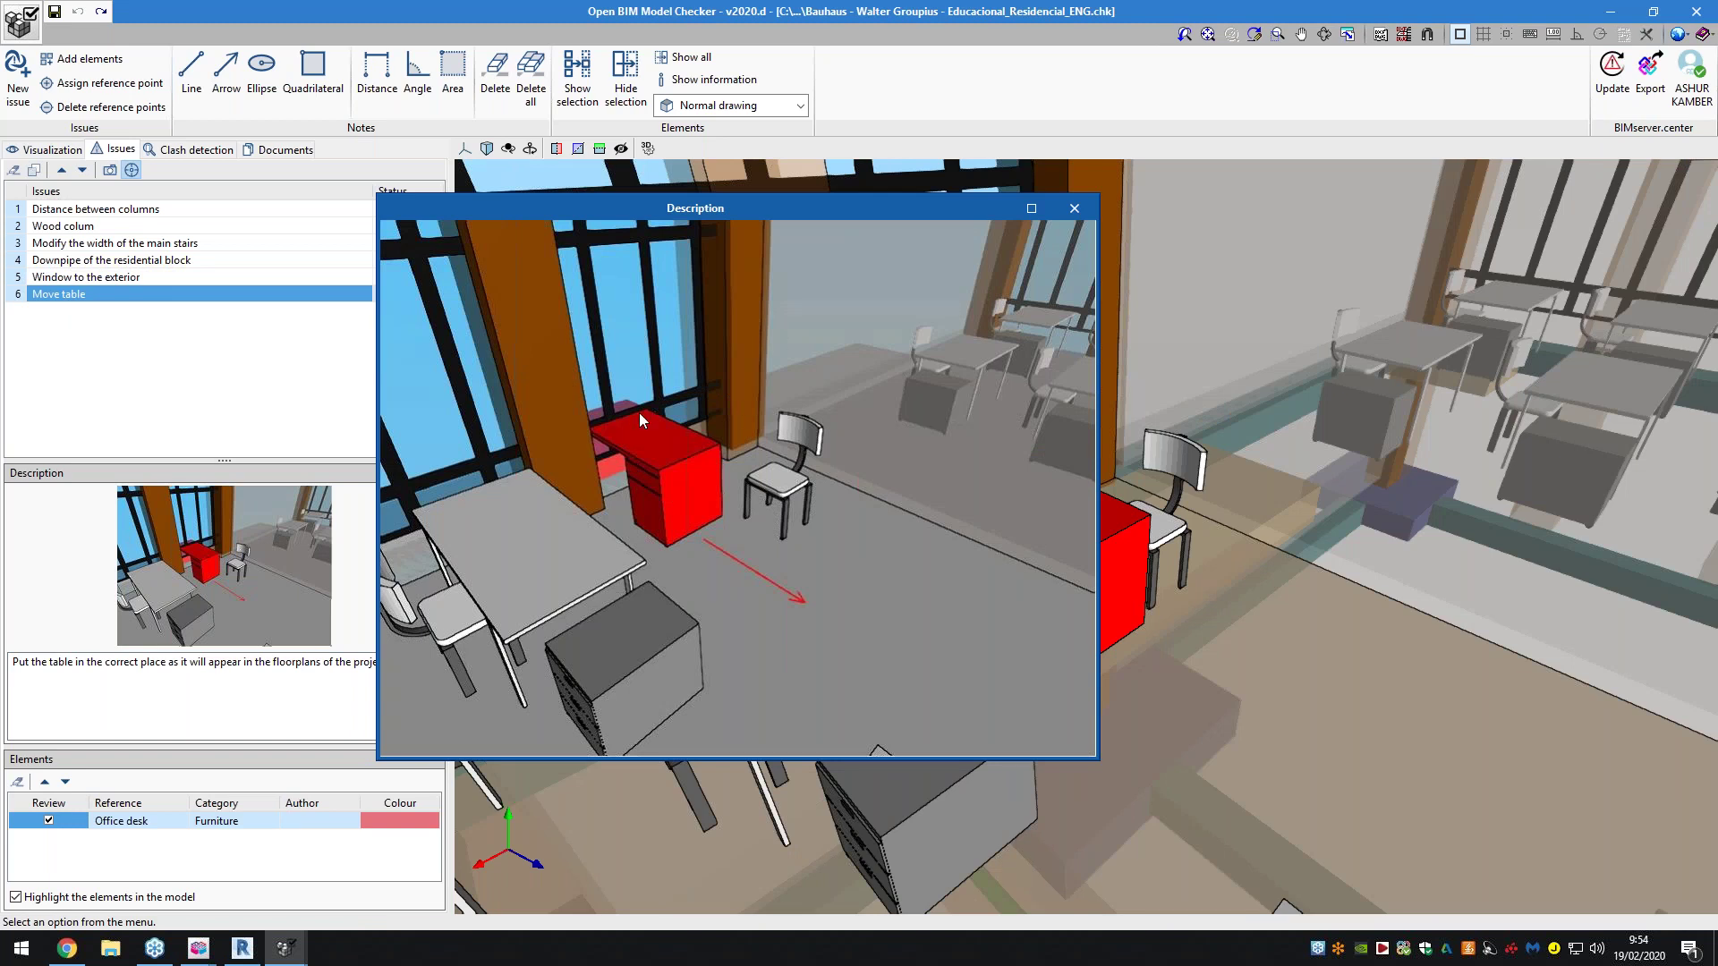
{"action": "left_click", "coordinate": [1074, 208]}
{"action": "scroll", "coordinate": [1069, 466], "scroll_direction": "up", "scroll_amount": 4}
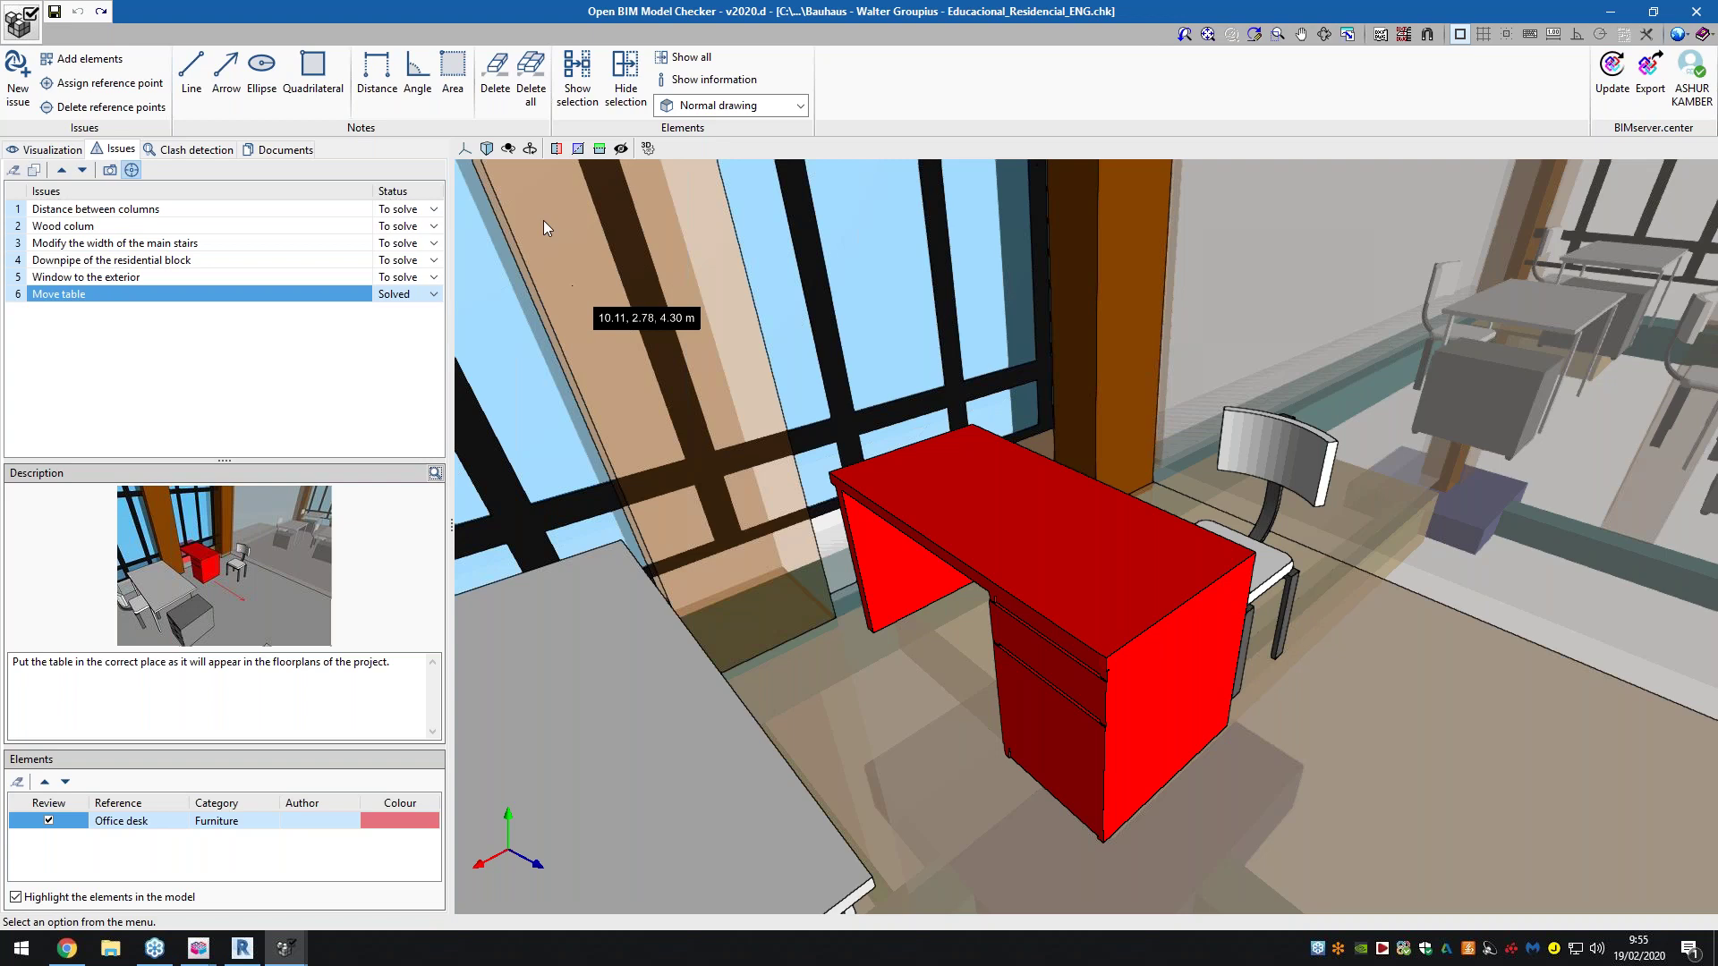
{"action": "left_click", "coordinate": [250, 152]}
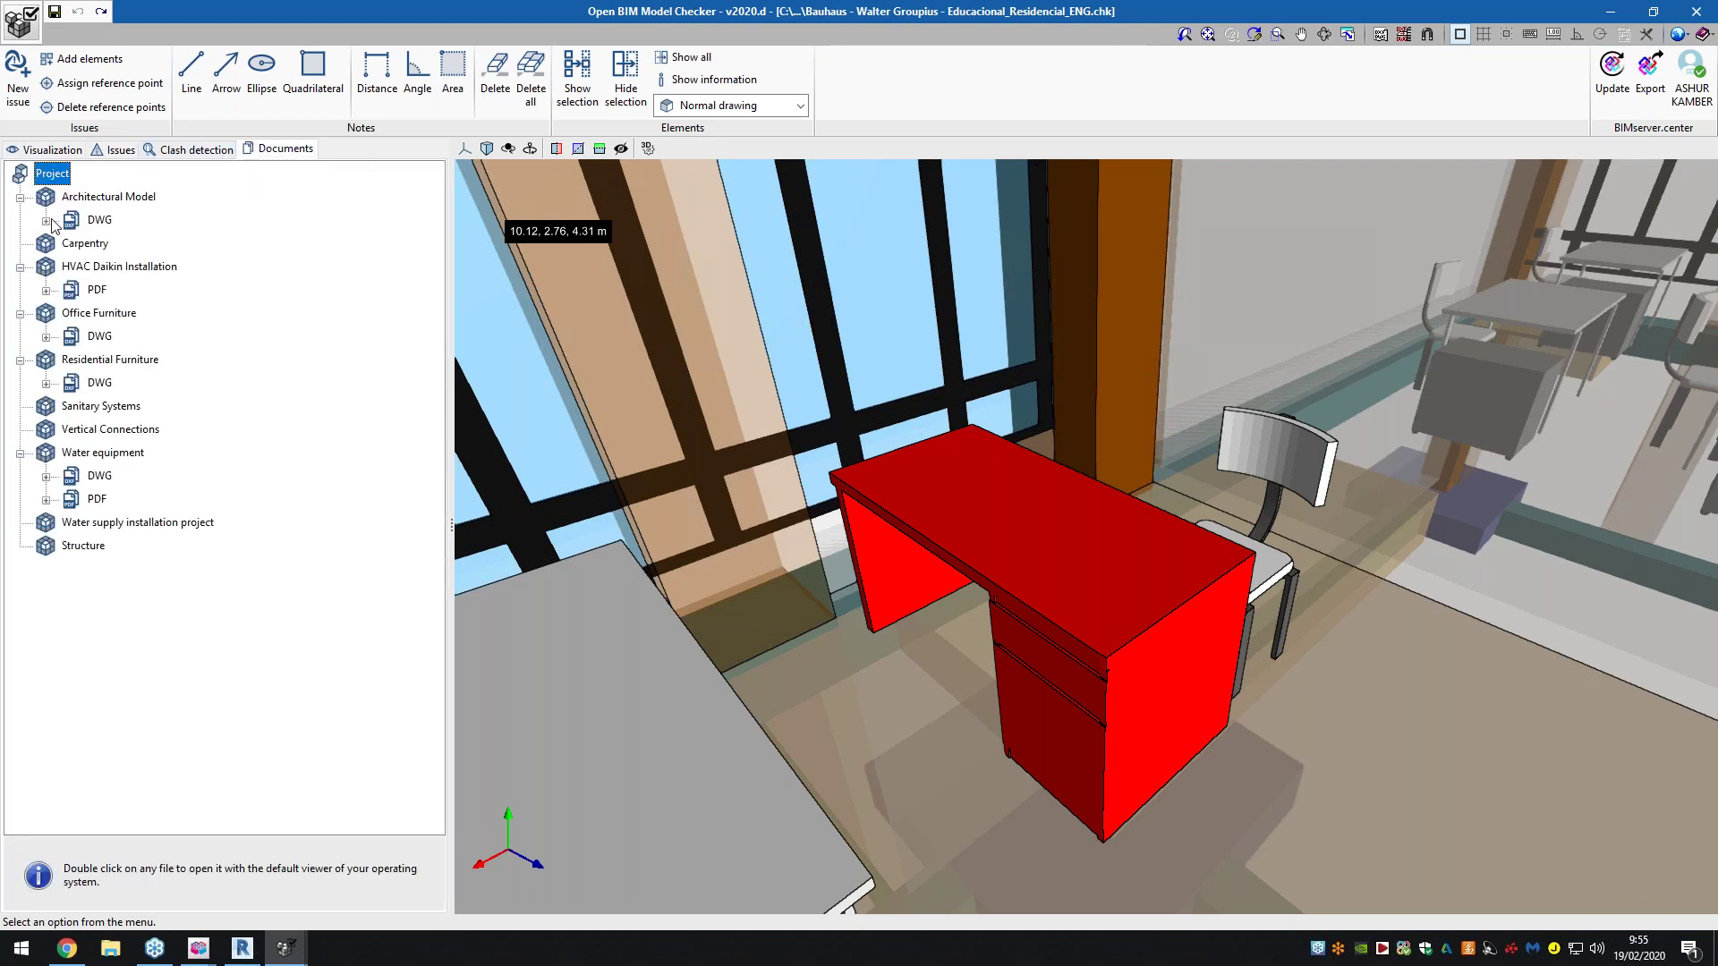
Expand the Architectural Model DWG, HVAC Daikin Installation PDF and Office Furniture DWG document nodes
{"action": "left_click", "coordinate": [48, 220]}
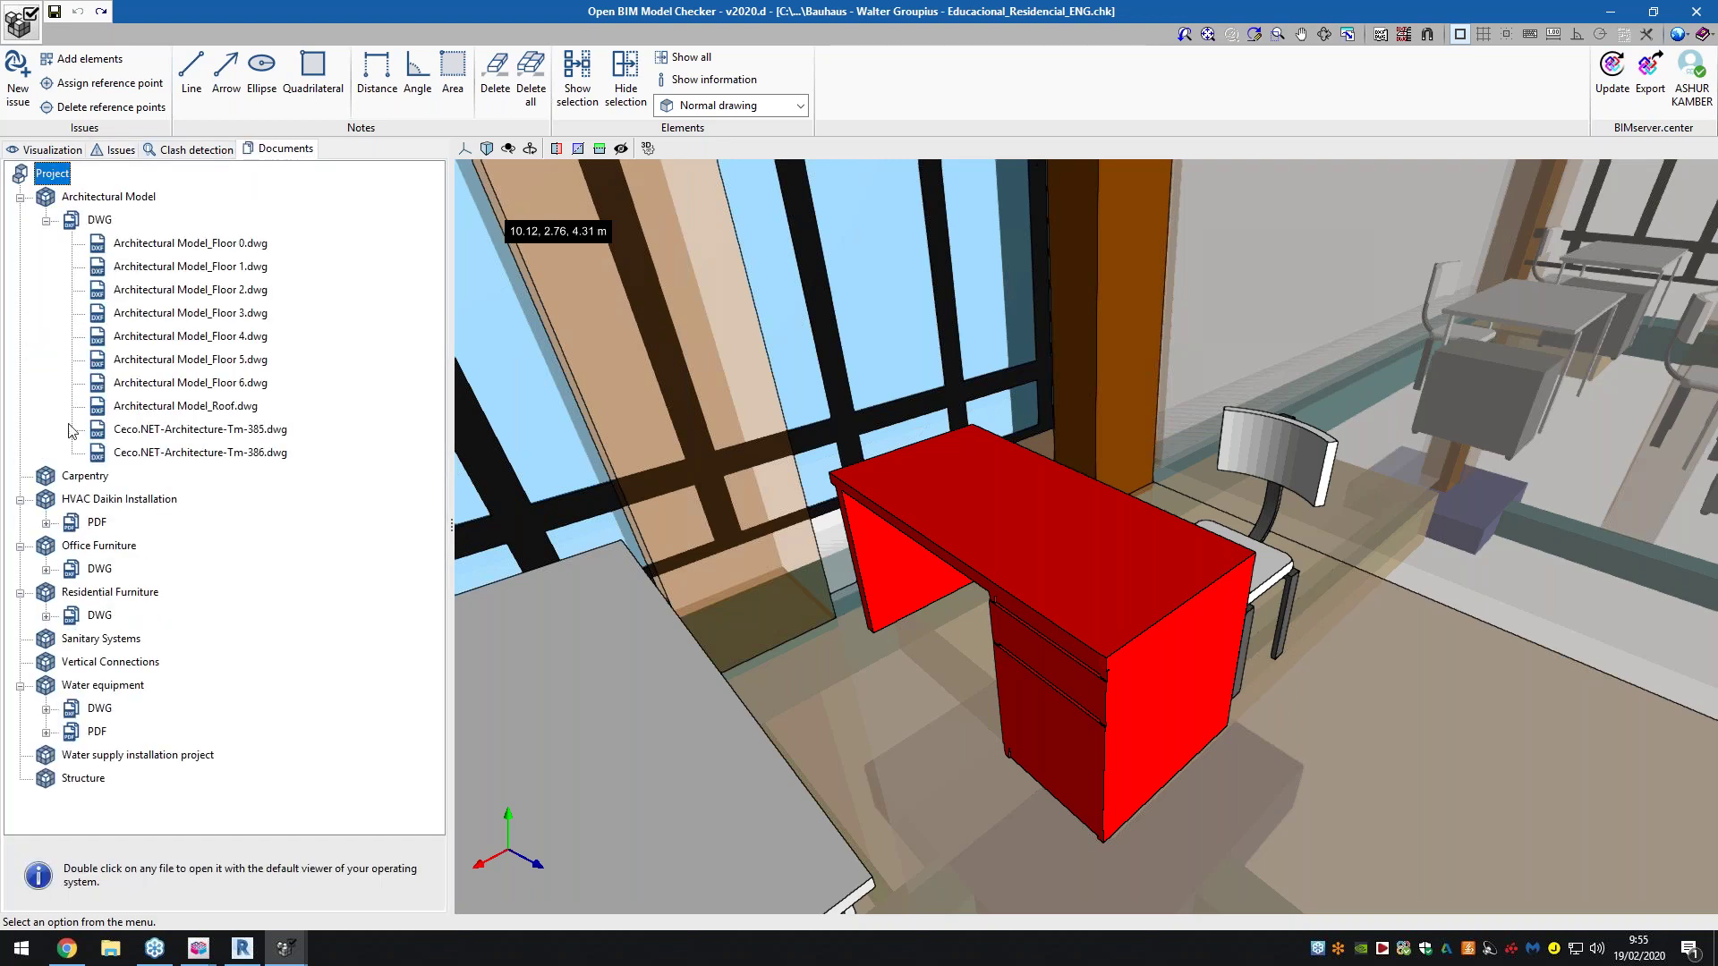
{"action": "left_click", "coordinate": [45, 523]}
{"action": "left_click", "coordinate": [46, 616]}
{"action": "scroll", "coordinate": [64, 615], "scroll_direction": "down", "scroll_amount": 2}
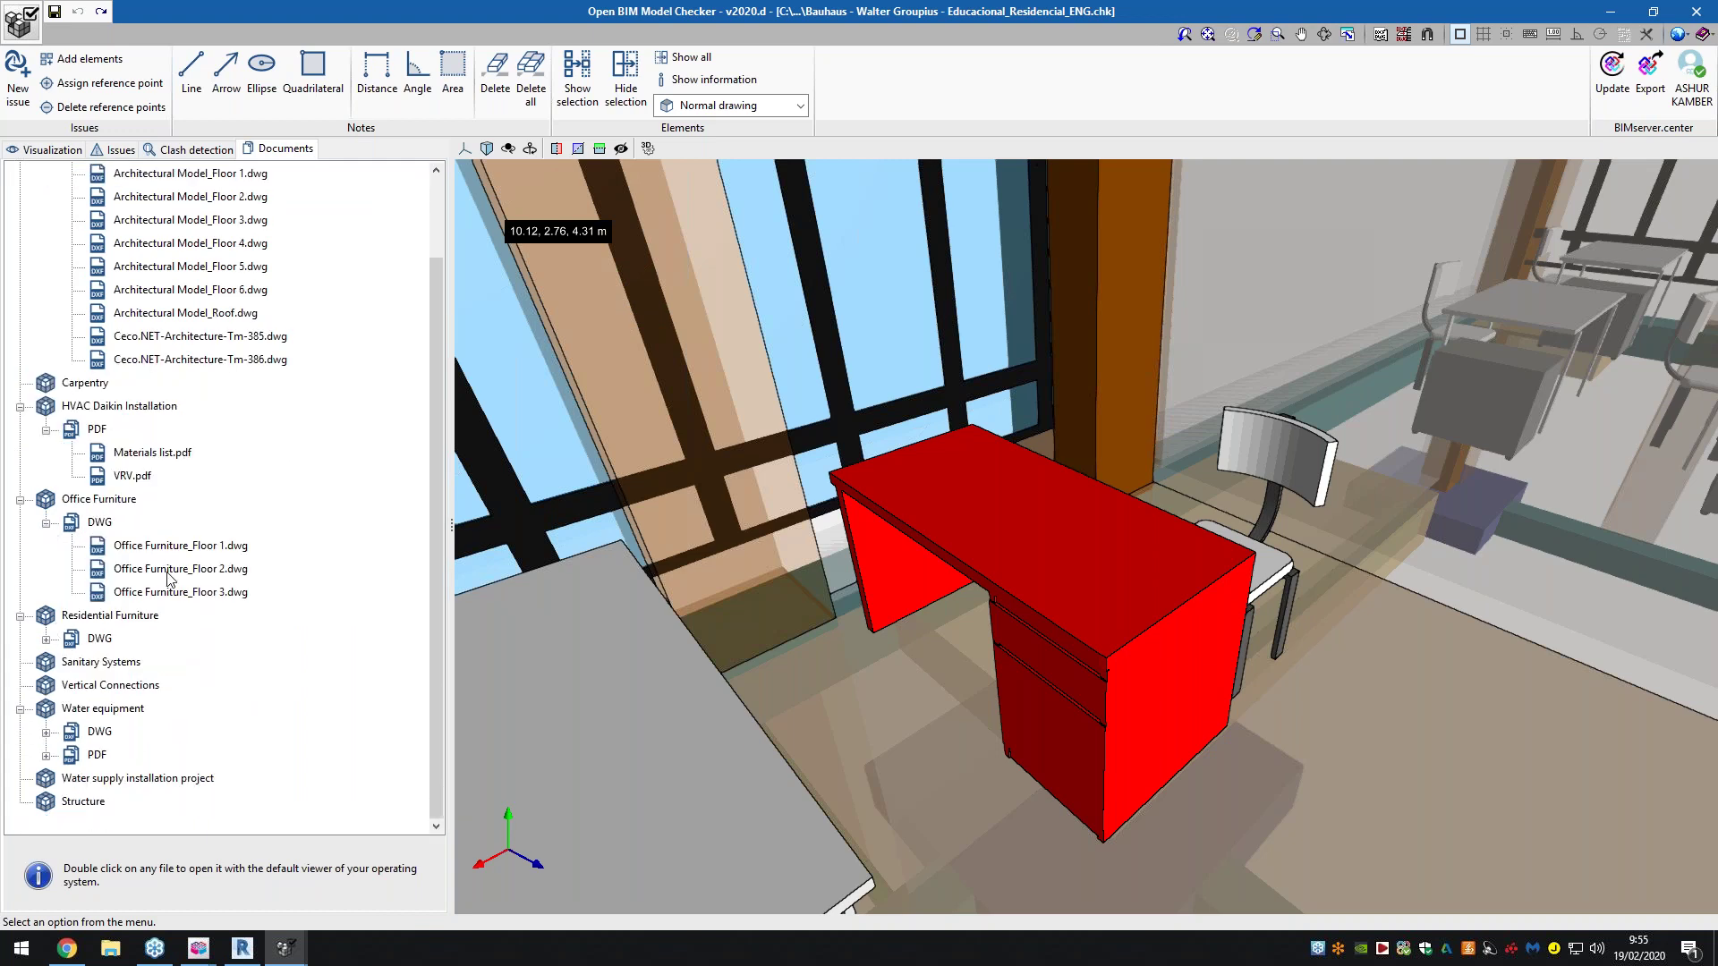
{"action": "scroll", "coordinate": [1079, 610], "scroll_direction": "down", "scroll_amount": 1}
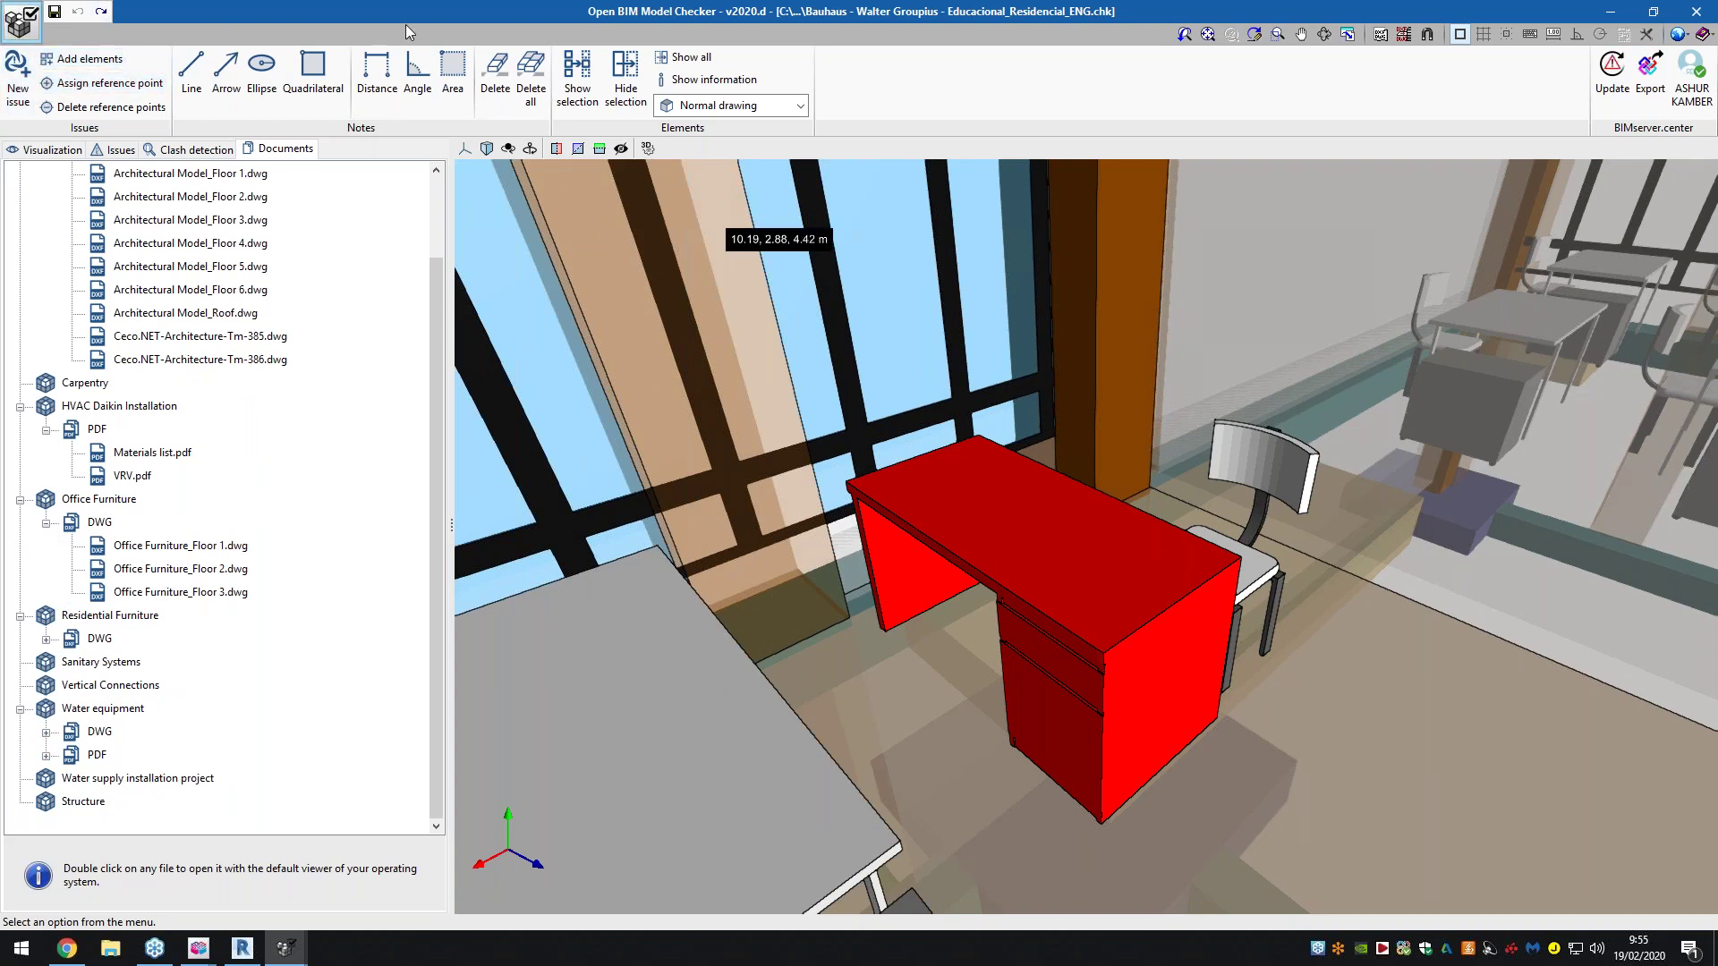
Switch the view to Monochrome drawing, toggle Show information on and off, and show the visibility tree
{"action": "left_click", "coordinate": [698, 101]}
{"action": "left_click", "coordinate": [726, 150]}
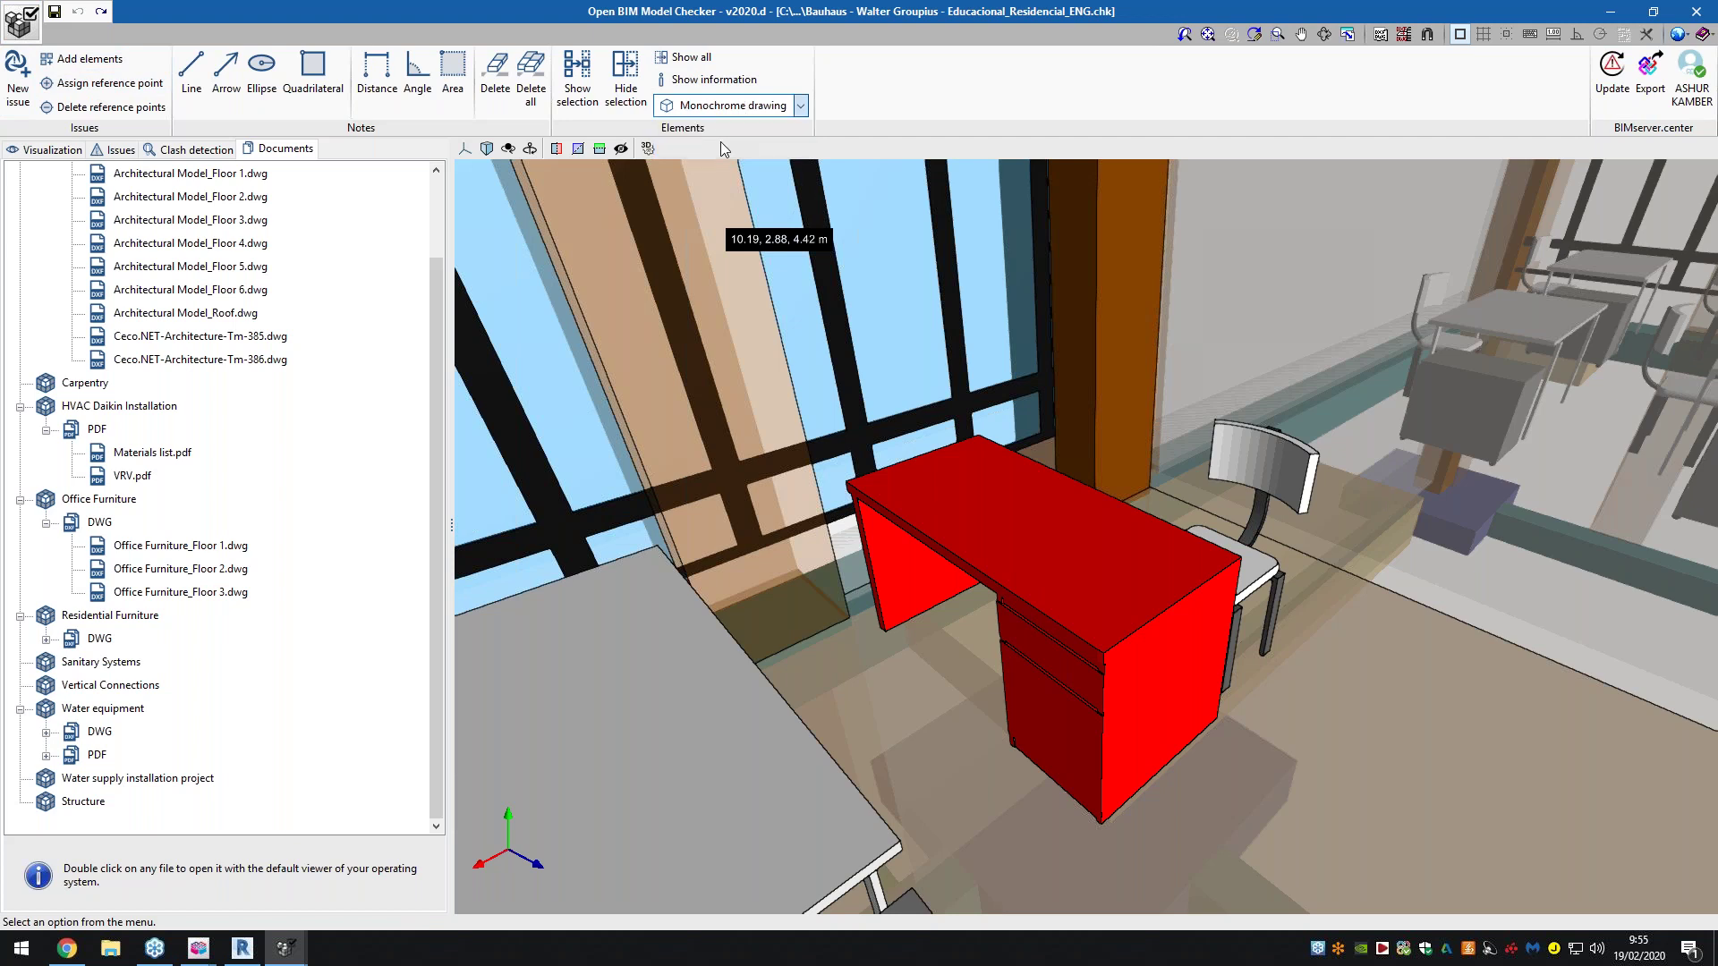
{"action": "scroll", "coordinate": [790, 269], "scroll_direction": "down", "scroll_amount": 5}
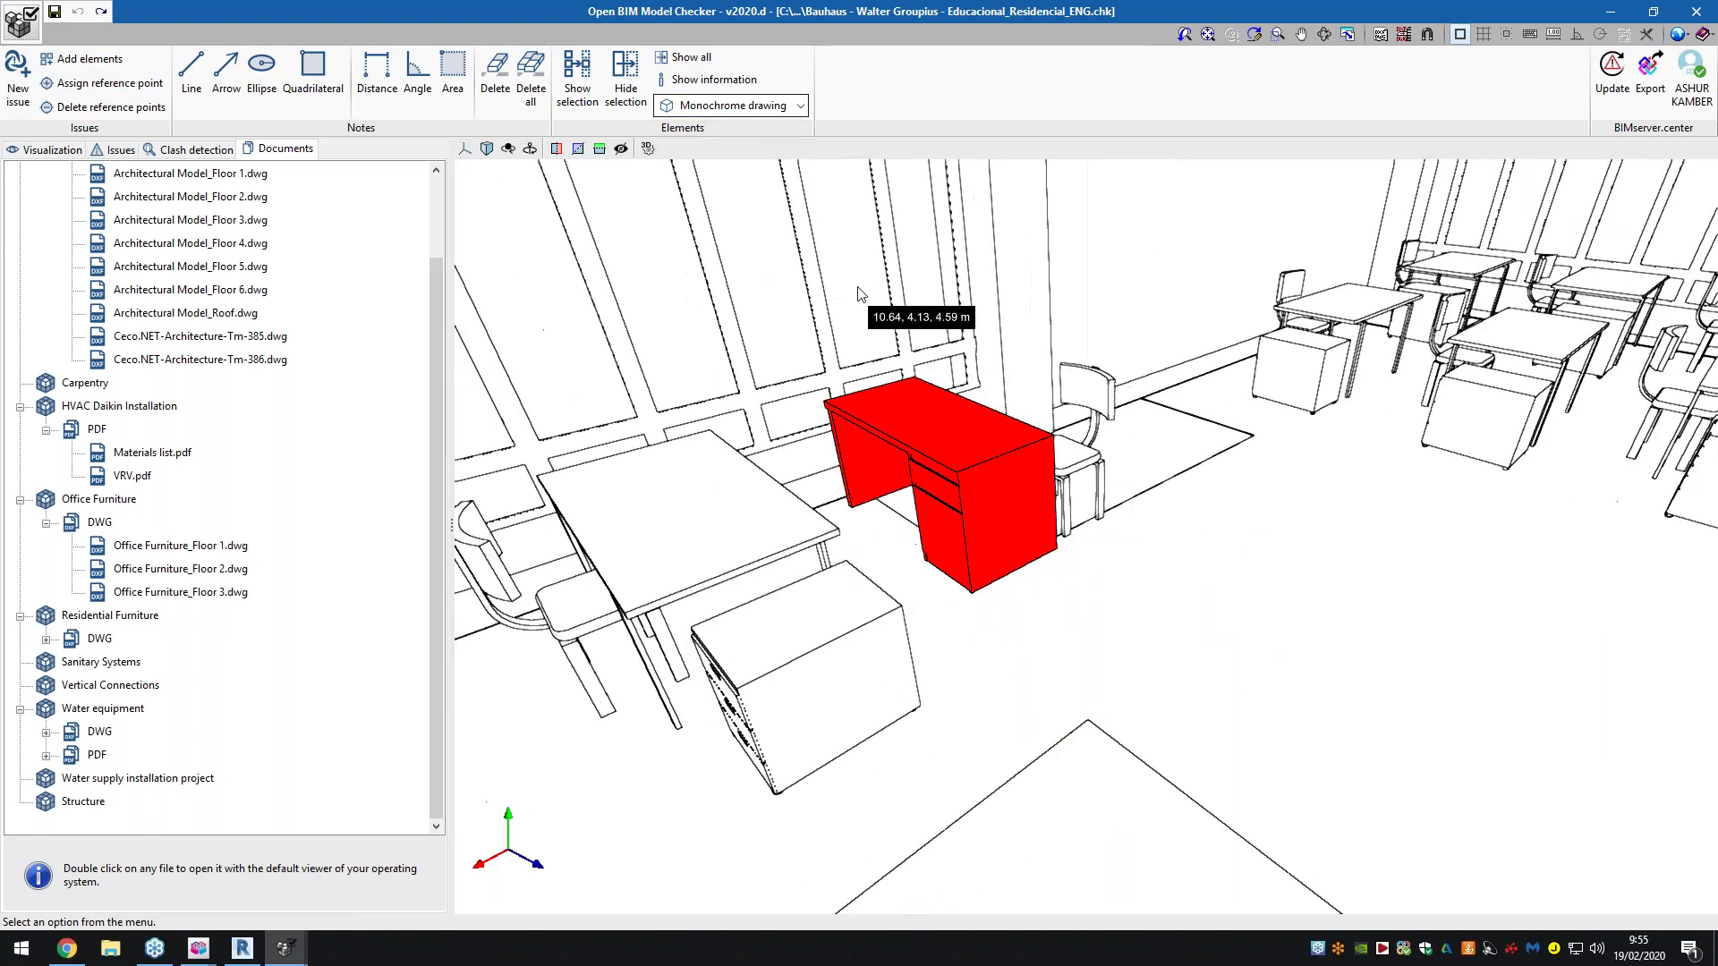
{"action": "scroll", "coordinate": [982, 440], "scroll_direction": "down", "scroll_amount": 5}
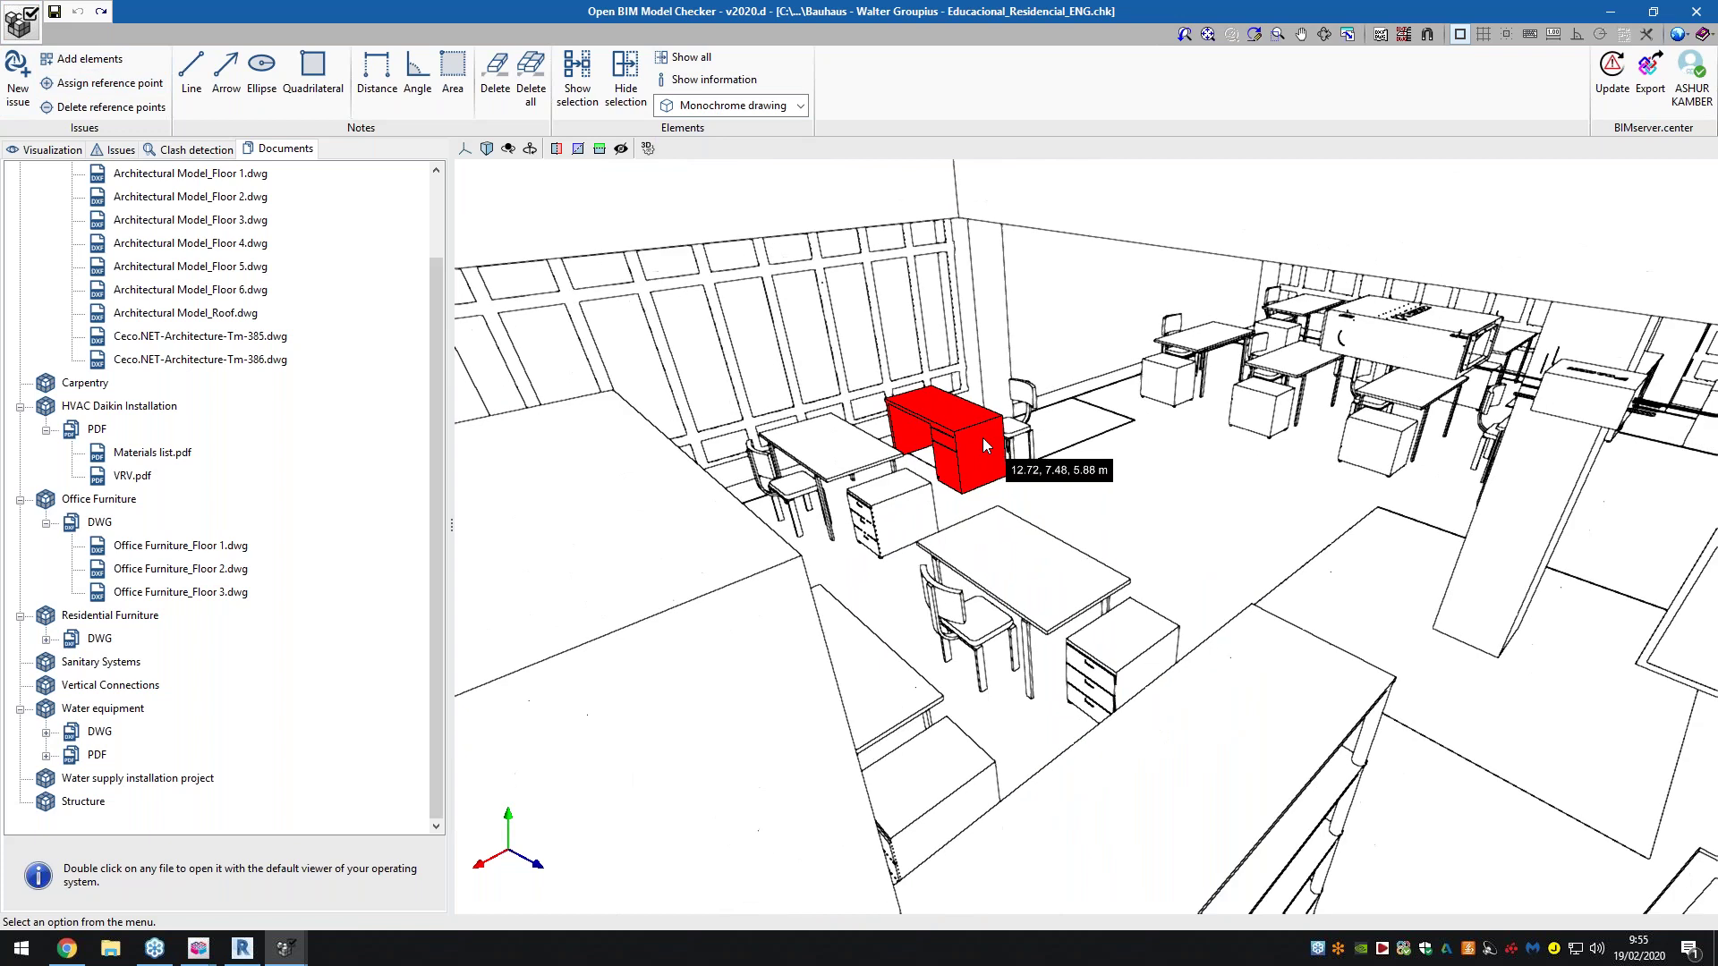
{"action": "left_click", "coordinate": [701, 80]}
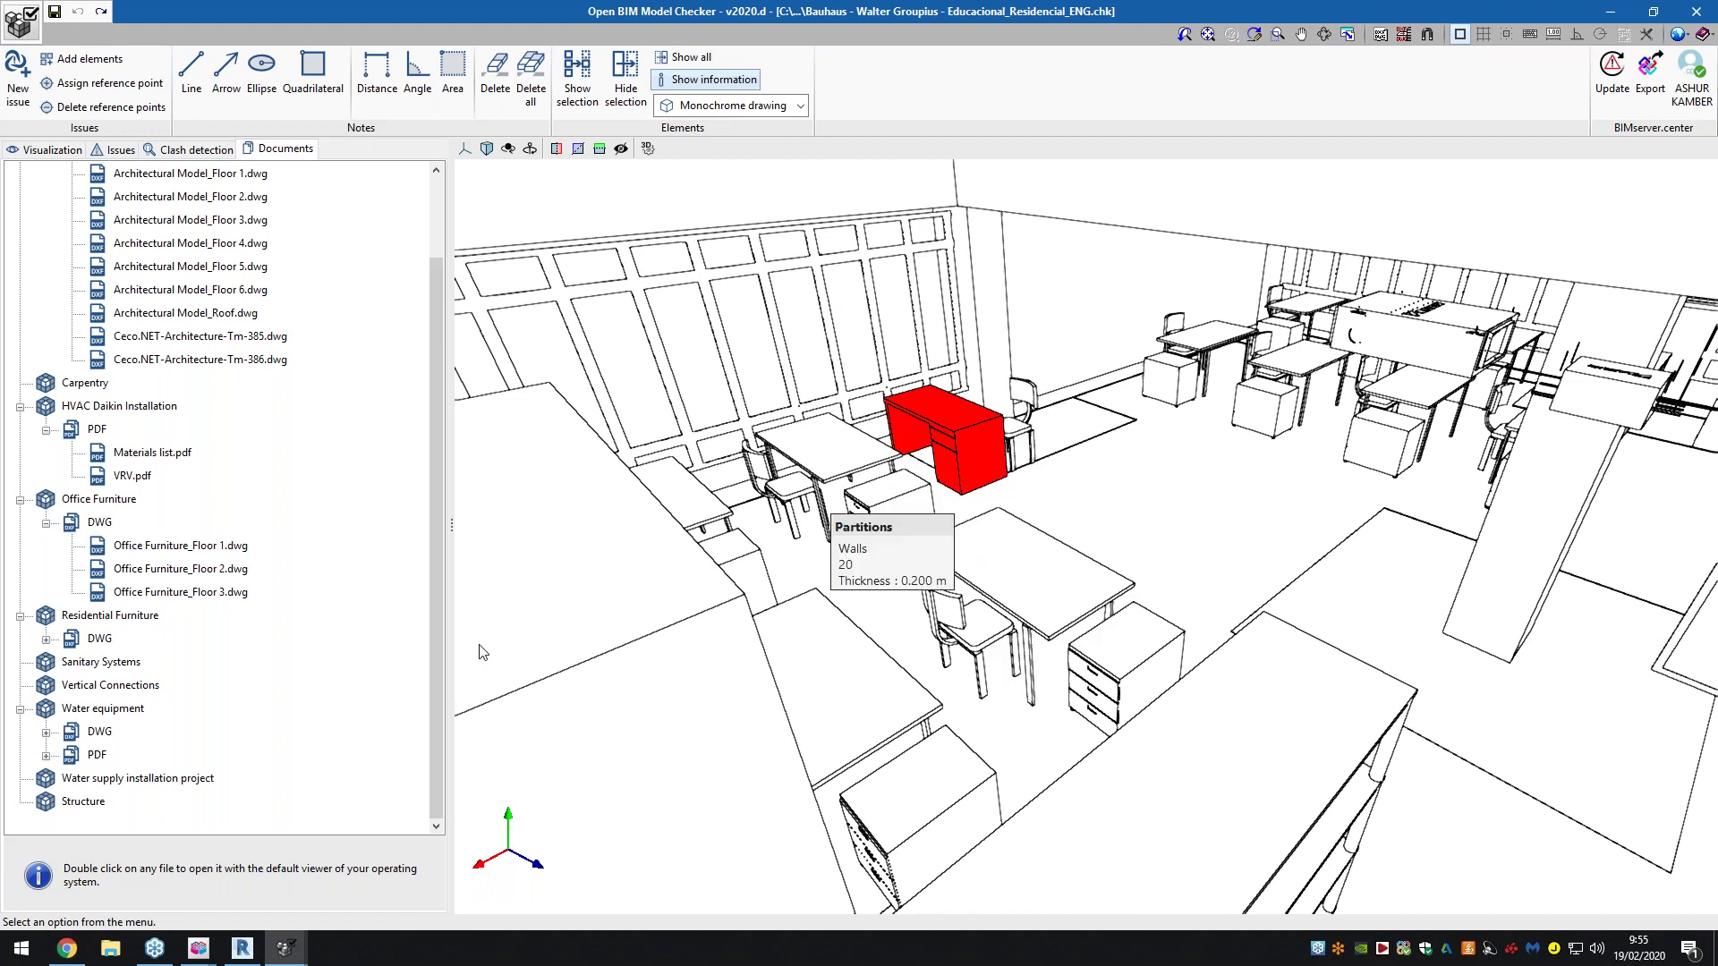
{"action": "left_click", "coordinate": [707, 79]}
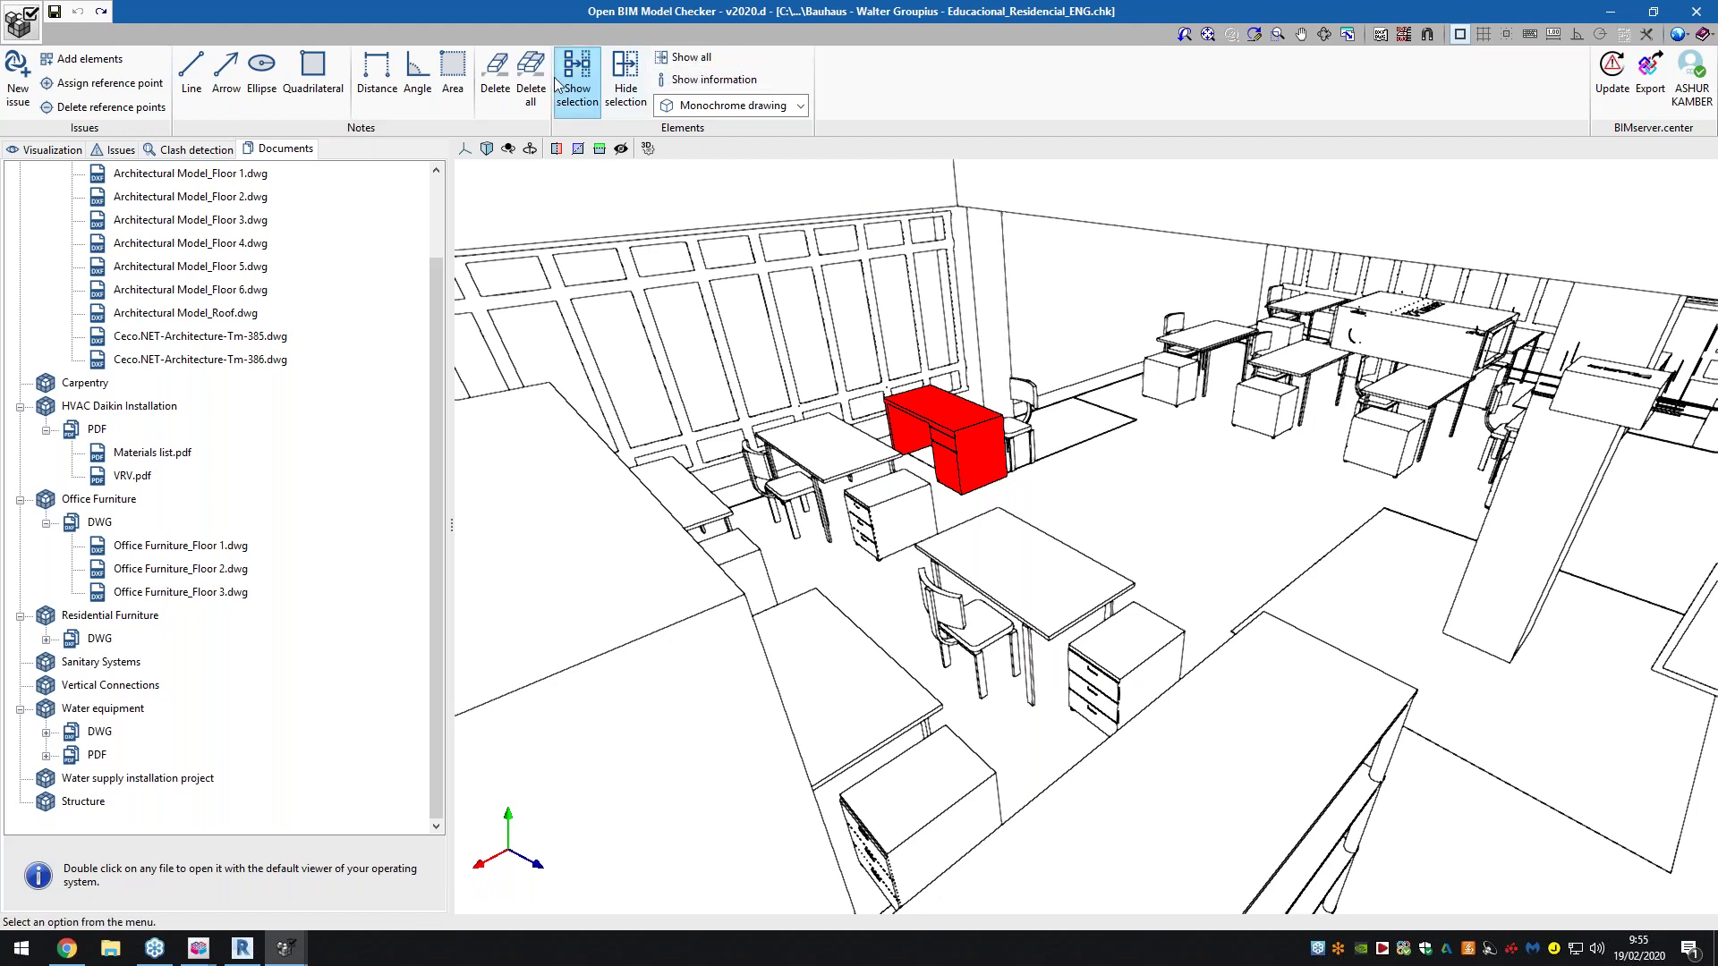
{"action": "left_click", "coordinate": [13, 151]}
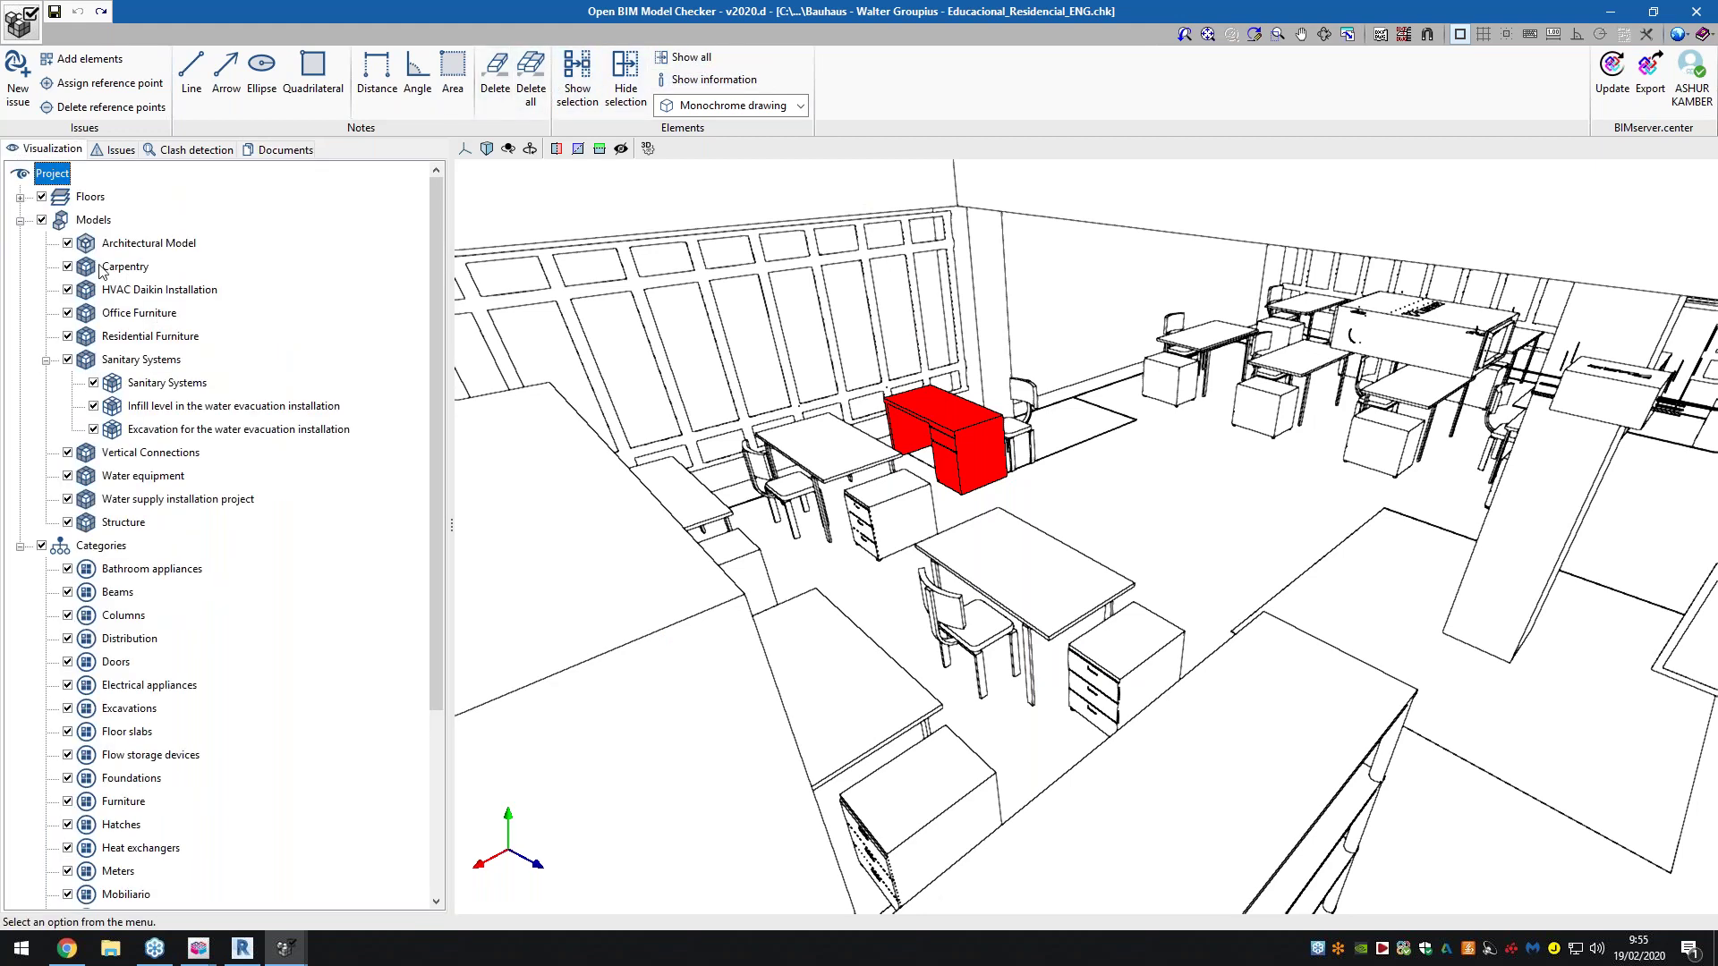
Draw the Architectural Model as wireframe, then restore its normal drawing
{"action": "left_click", "coordinate": [108, 242]}
{"action": "right_click", "coordinate": [108, 240]}
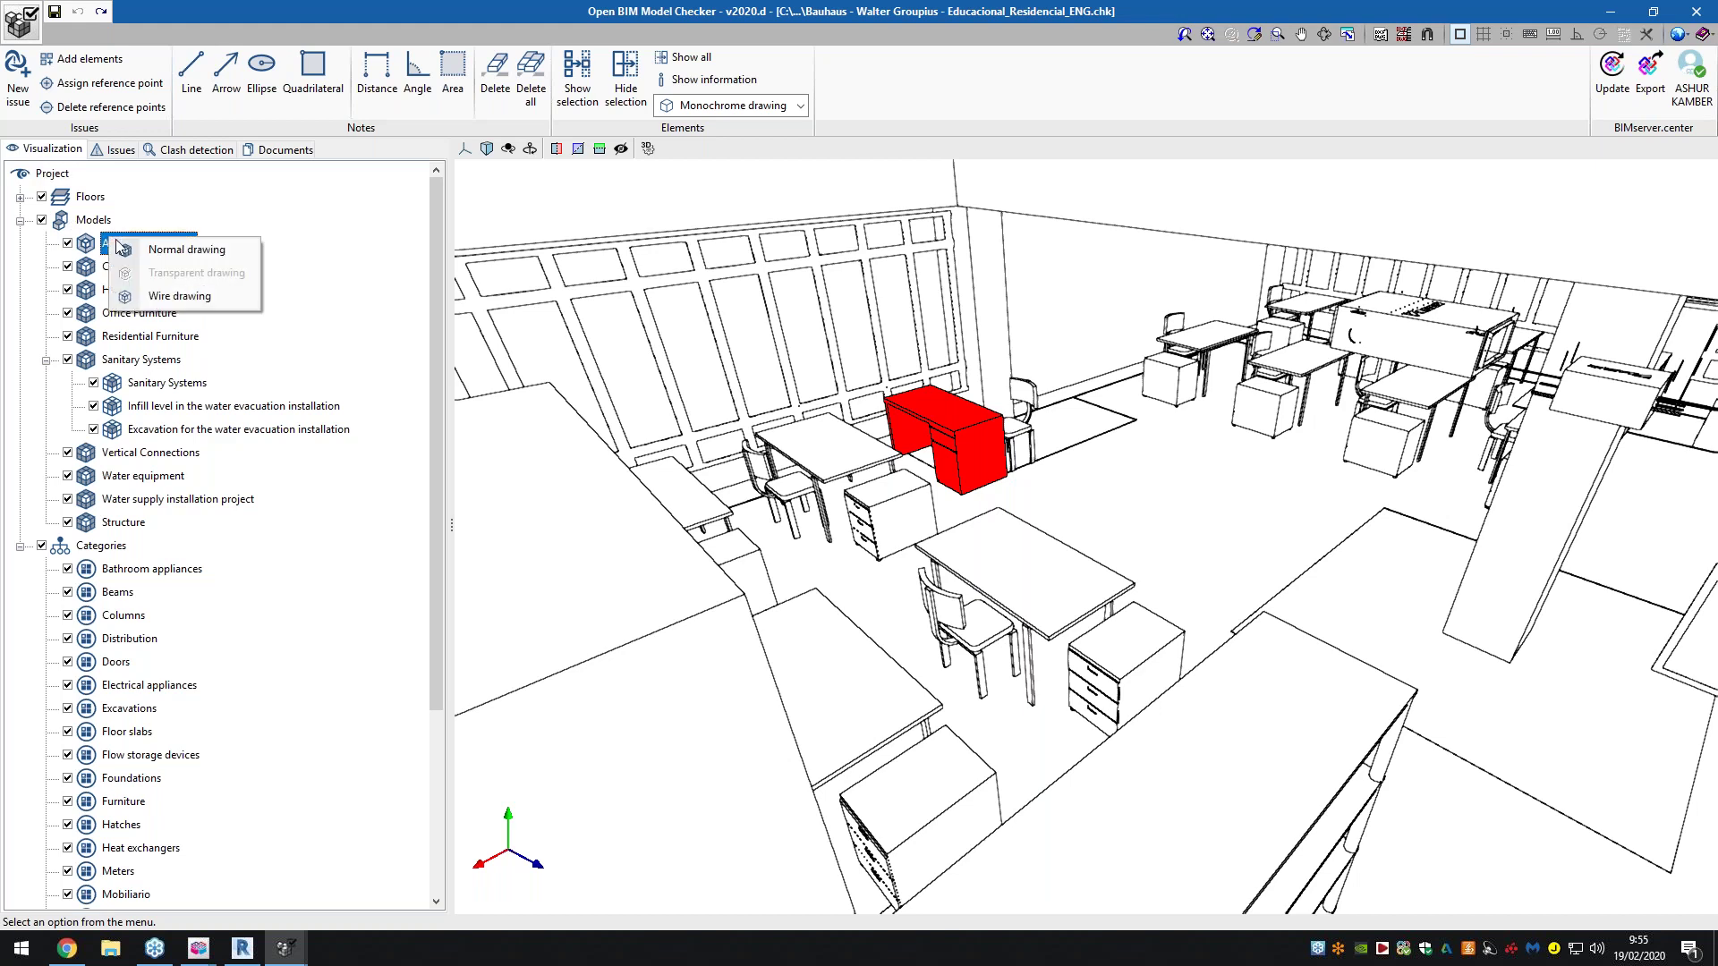
{"action": "left_click", "coordinate": [150, 295]}
{"action": "right_click", "coordinate": [134, 246]}
{"action": "left_click", "coordinate": [148, 258]}
Set the display mode back to full-colour Normal drawing
{"action": "scroll", "coordinate": [779, 374], "scroll_direction": "up", "scroll_amount": 5}
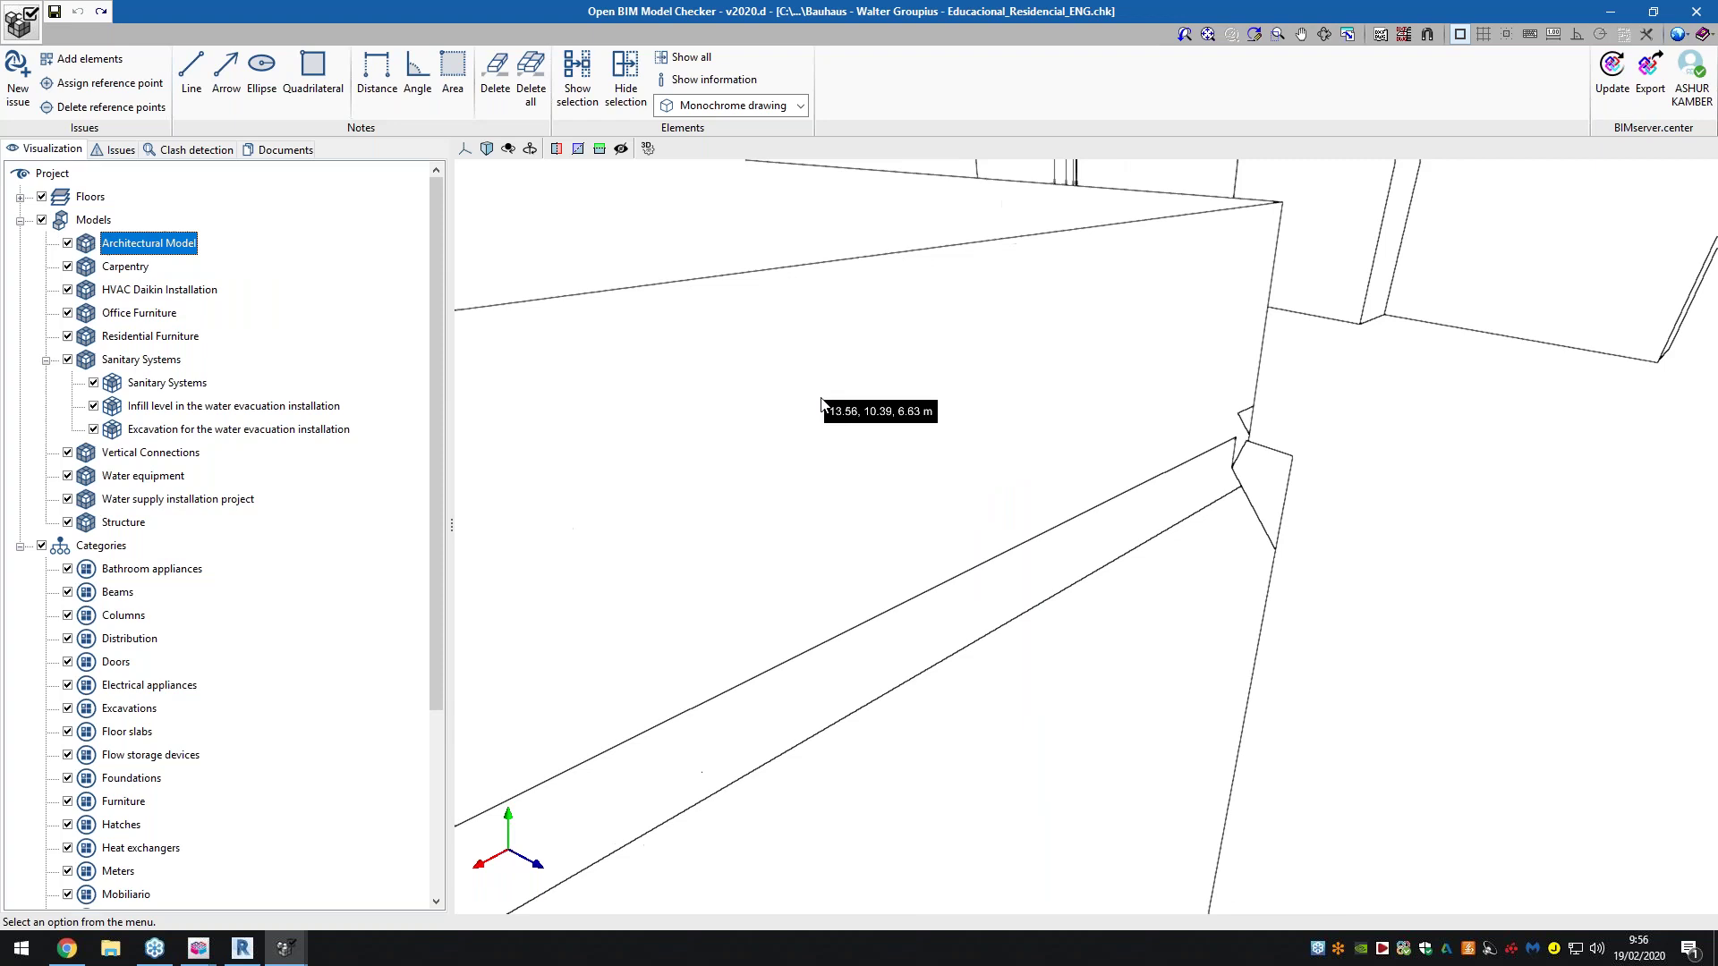
{"action": "scroll", "coordinate": [832, 409], "scroll_direction": "down", "scroll_amount": 3}
{"action": "scroll", "coordinate": [886, 447], "scroll_direction": "down", "scroll_amount": 1}
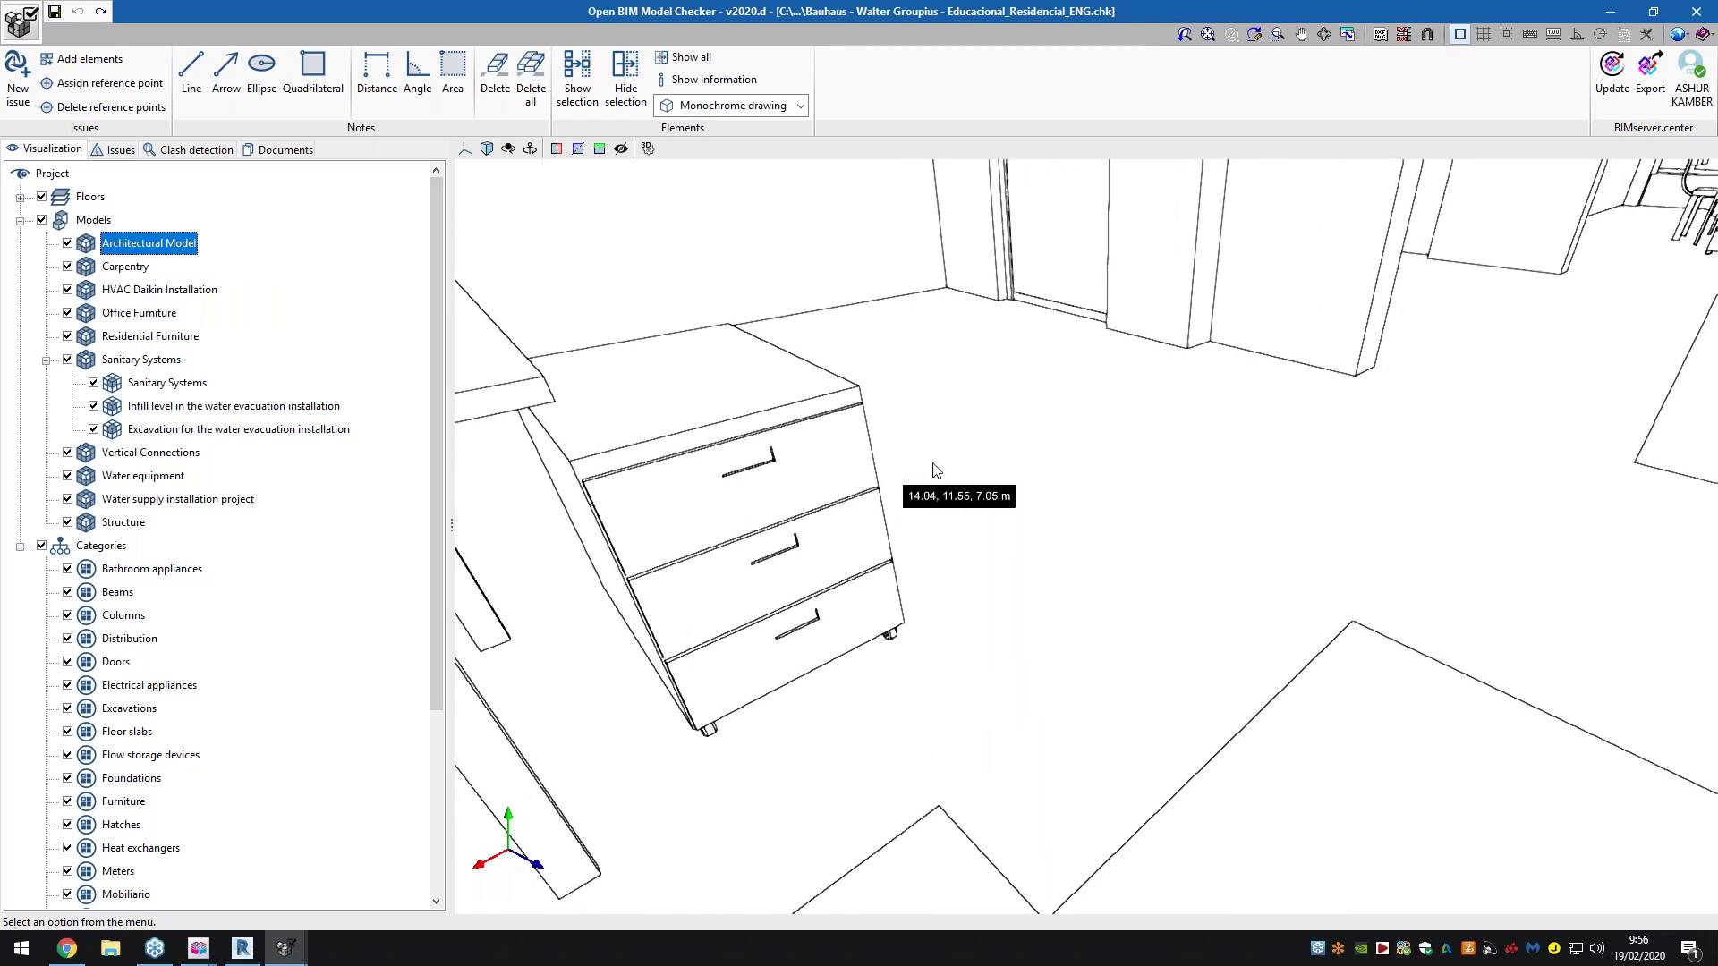
{"action": "scroll", "coordinate": [1020, 470], "scroll_direction": "down", "scroll_amount": 5}
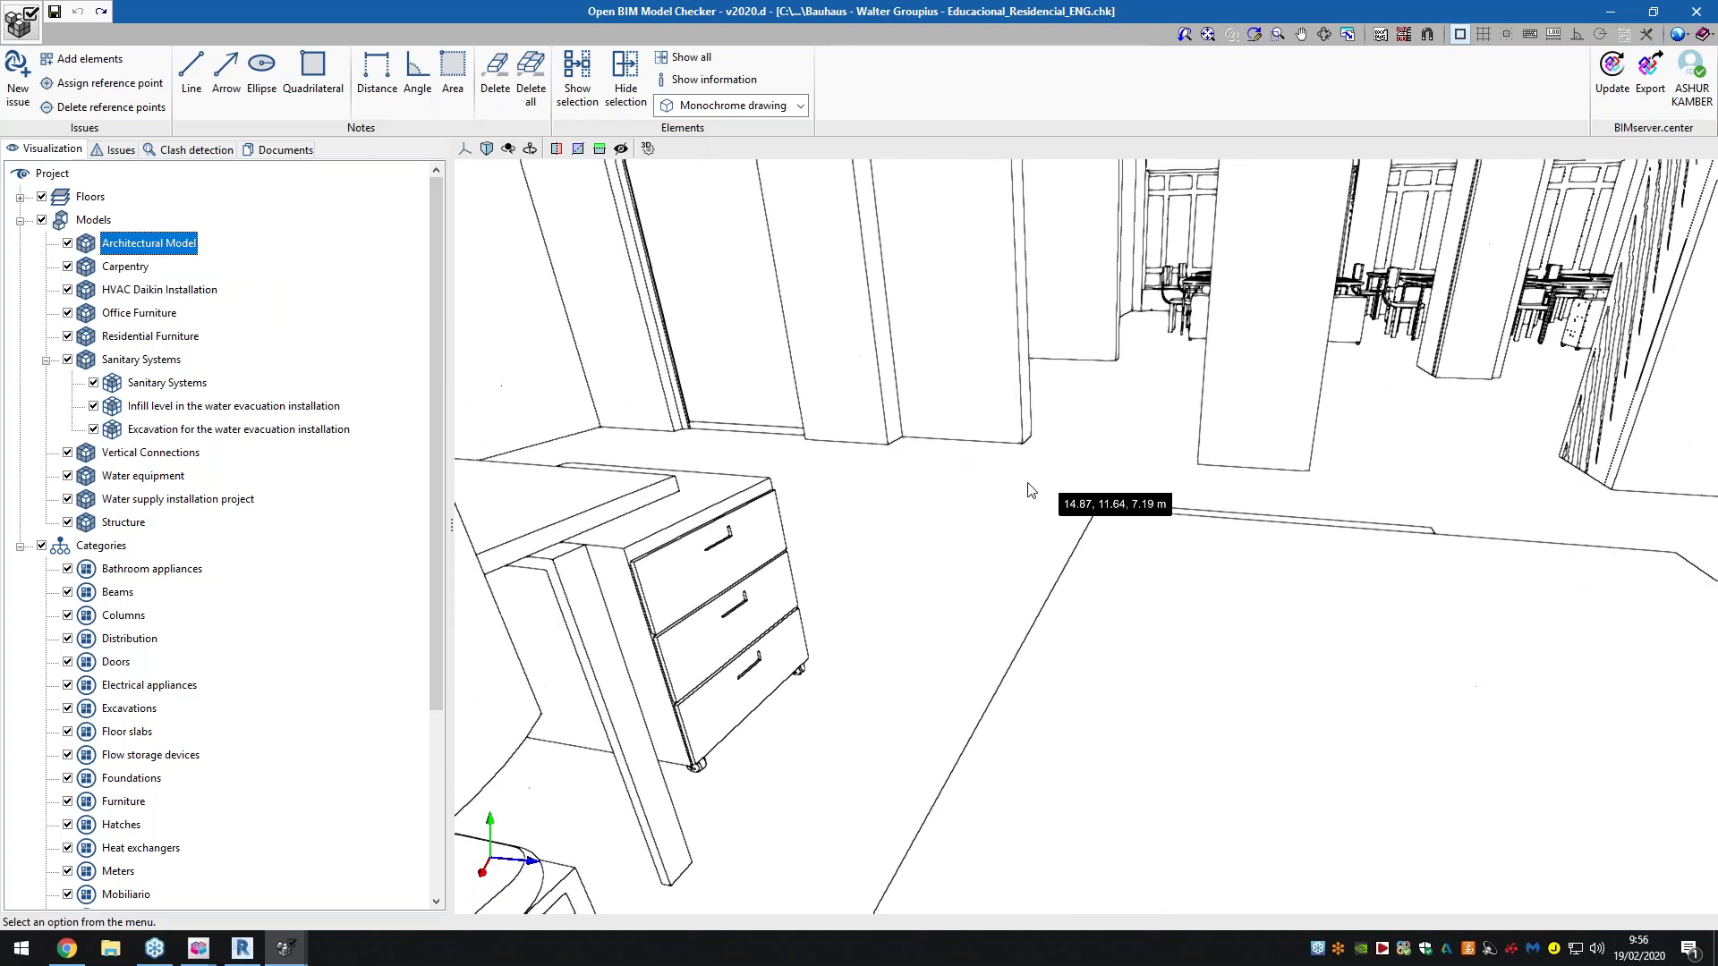
{"action": "scroll", "coordinate": [1027, 492], "scroll_direction": "down", "scroll_amount": 5}
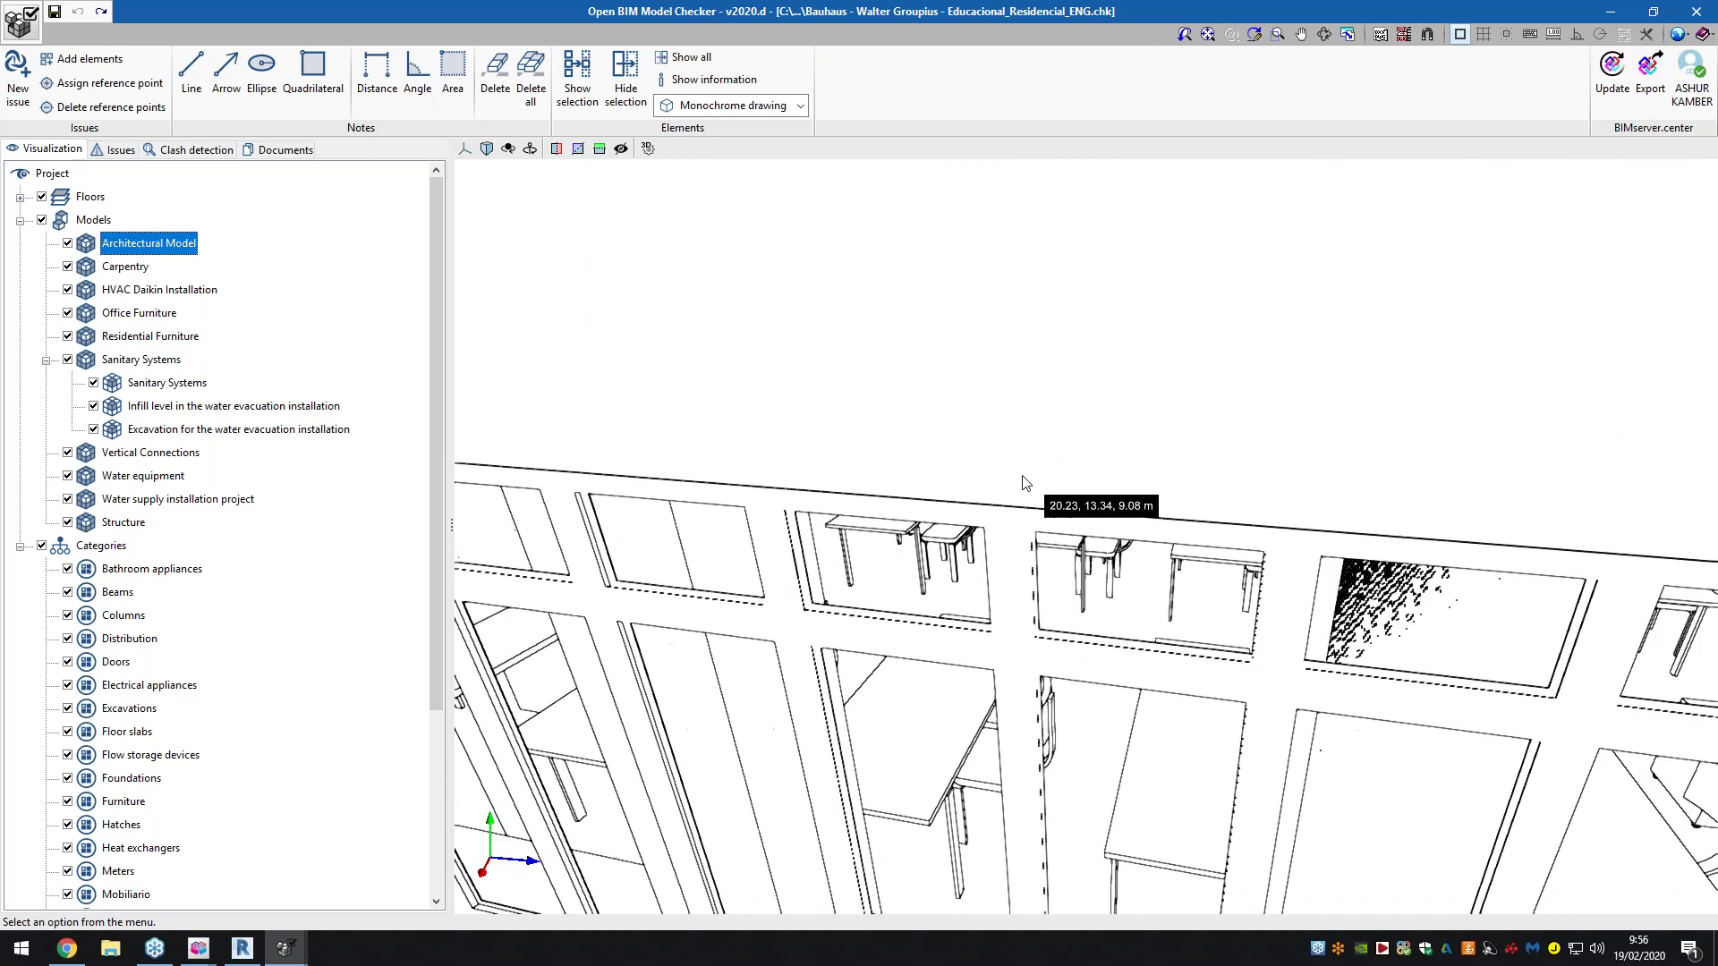
{"action": "scroll", "coordinate": [1020, 508], "scroll_direction": "down", "scroll_amount": 5}
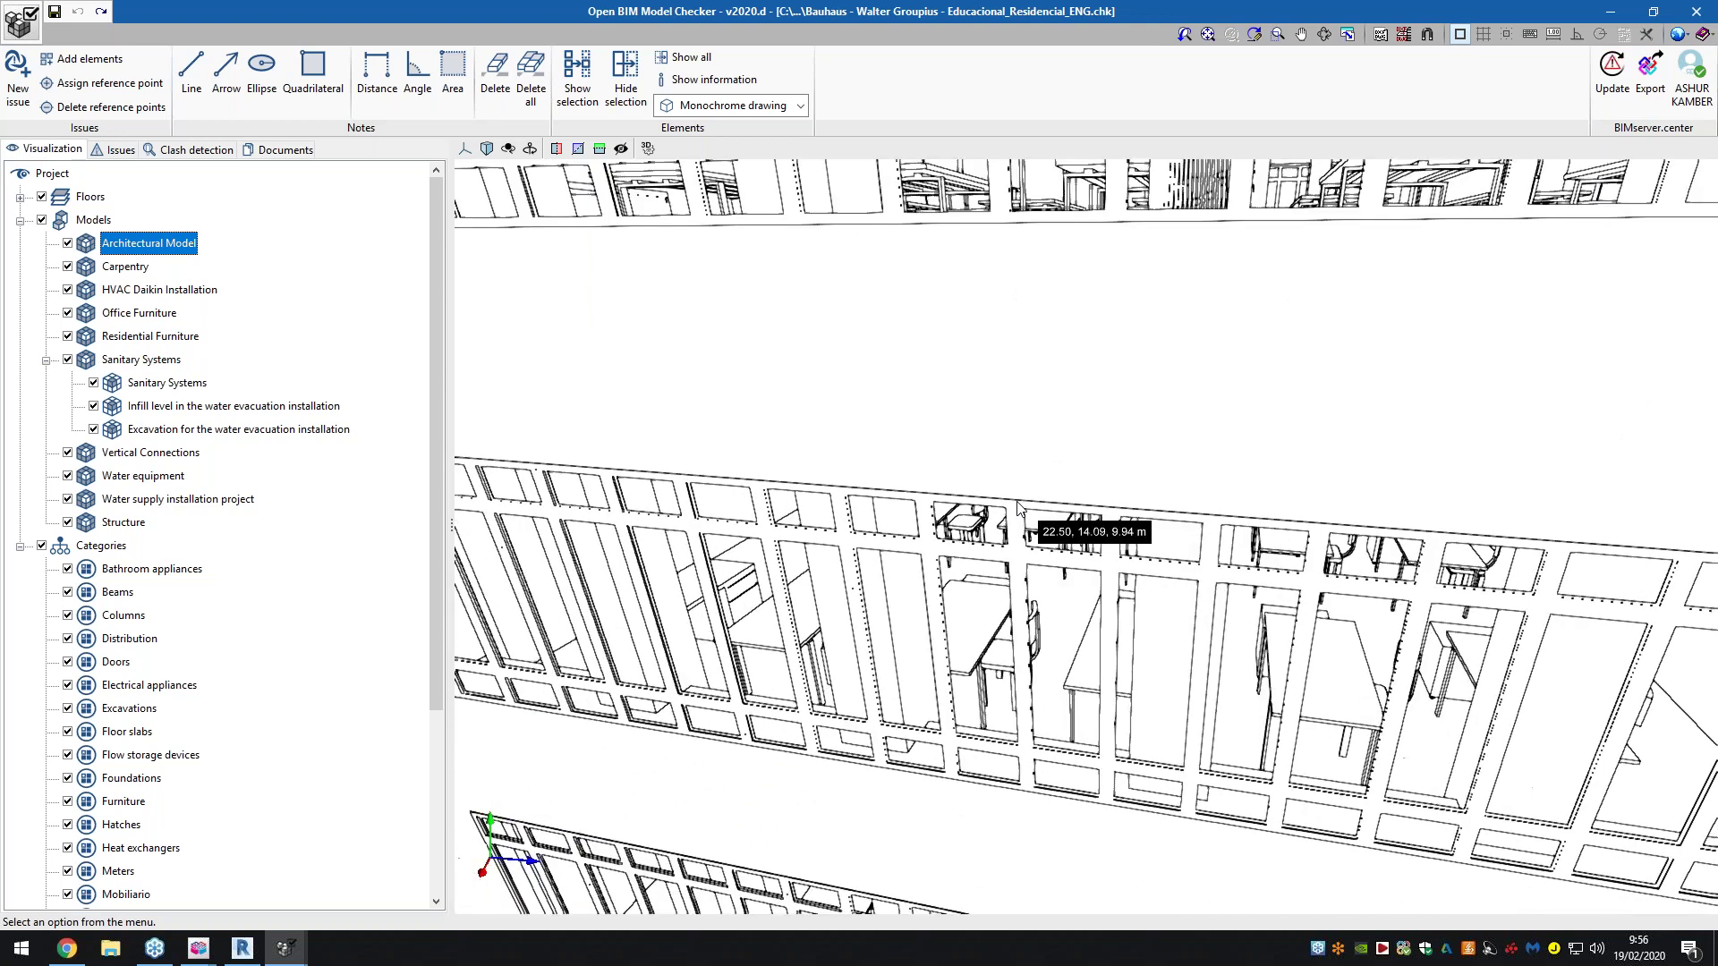
{"action": "scroll", "coordinate": [1020, 508], "scroll_direction": "down", "scroll_amount": 5}
{"action": "left_click", "coordinate": [760, 105]}
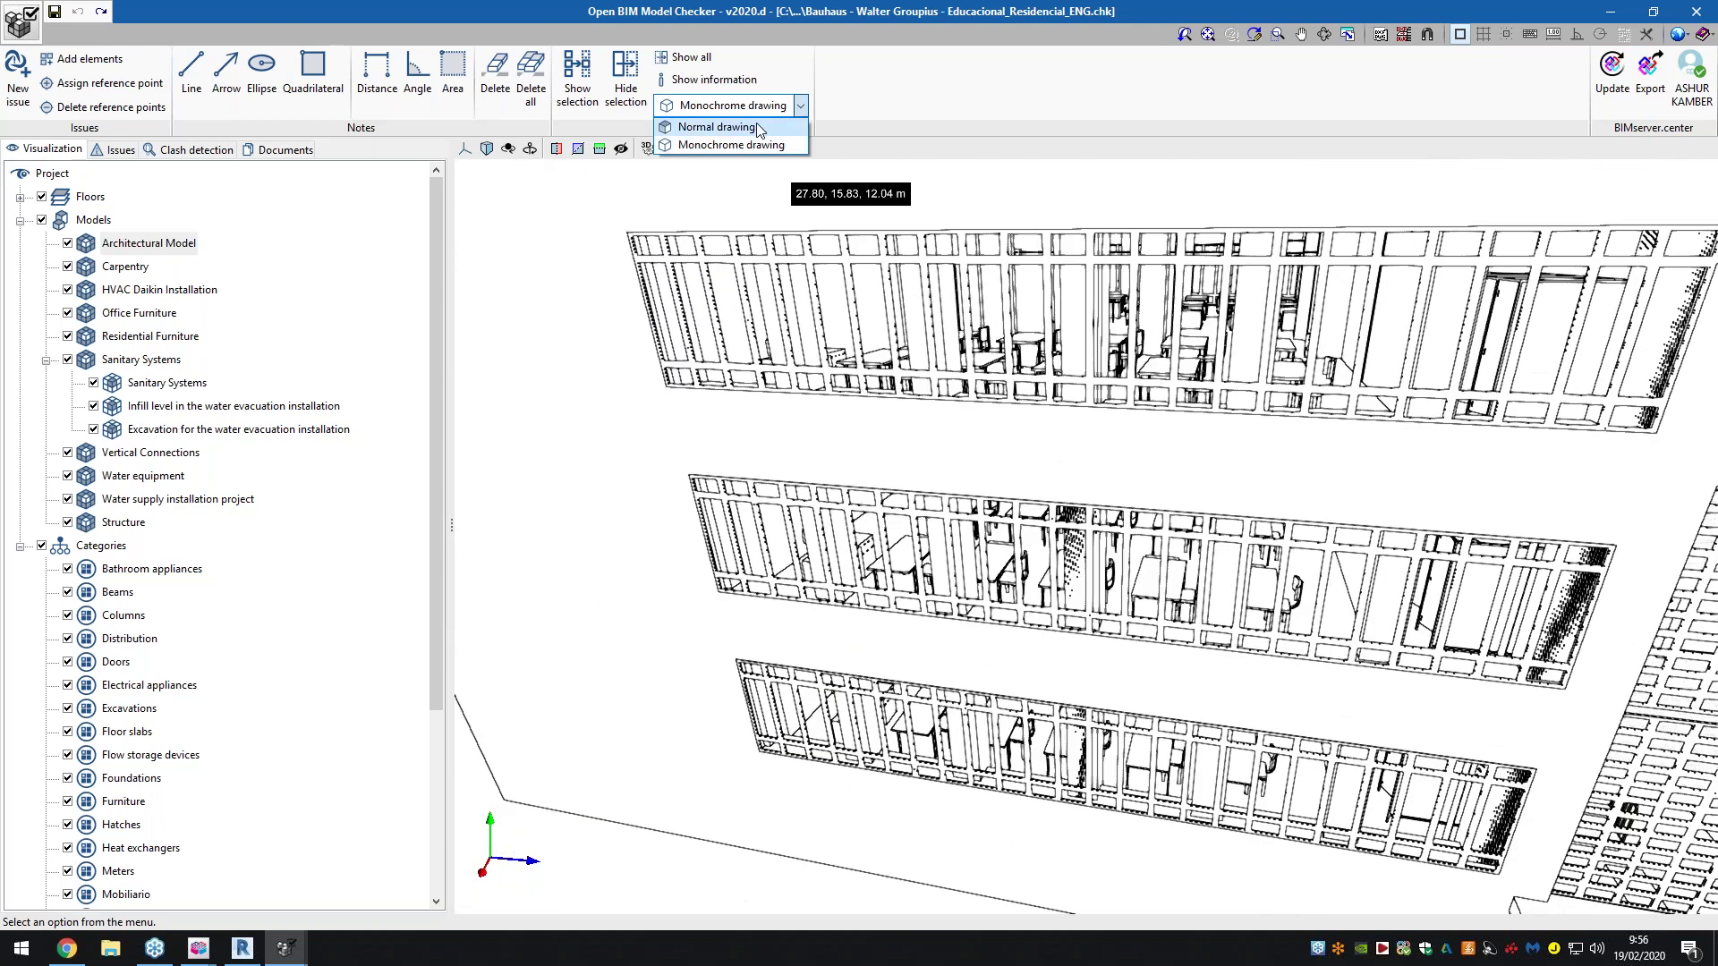
Orbit to the building's end face and hide the Architectural Model
{"action": "scroll", "coordinate": [956, 383], "scroll_direction": "down", "scroll_amount": 3}
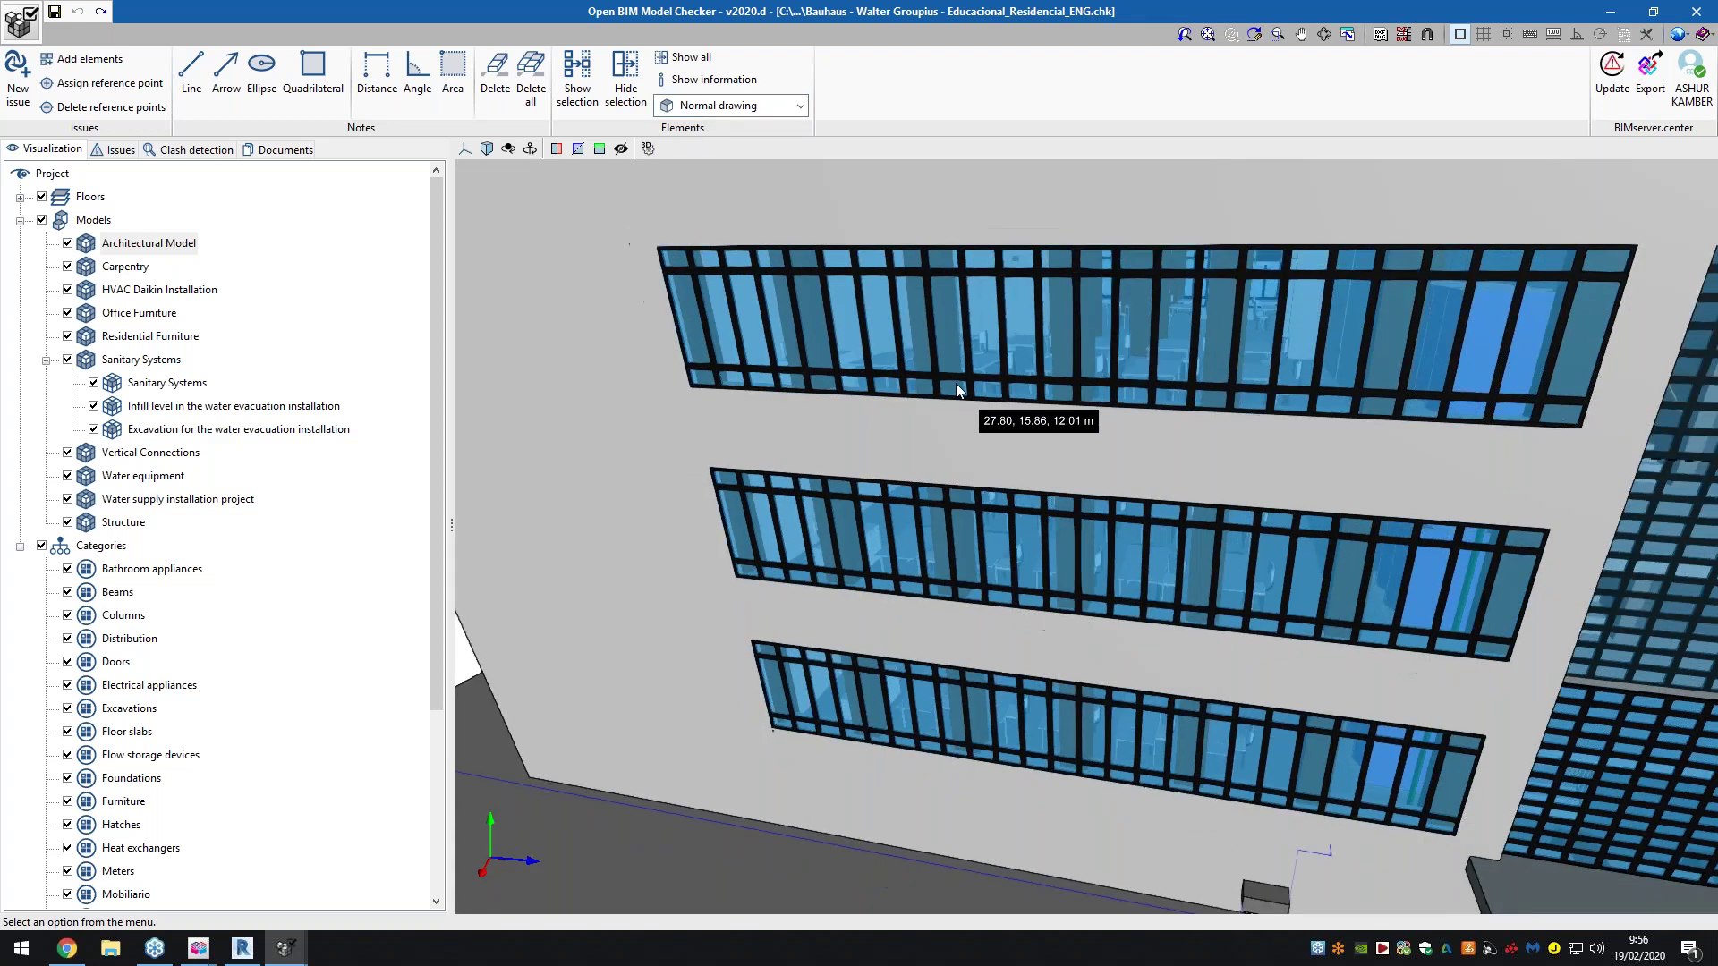
{"action": "scroll", "coordinate": [955, 387], "scroll_direction": "down", "scroll_amount": 5}
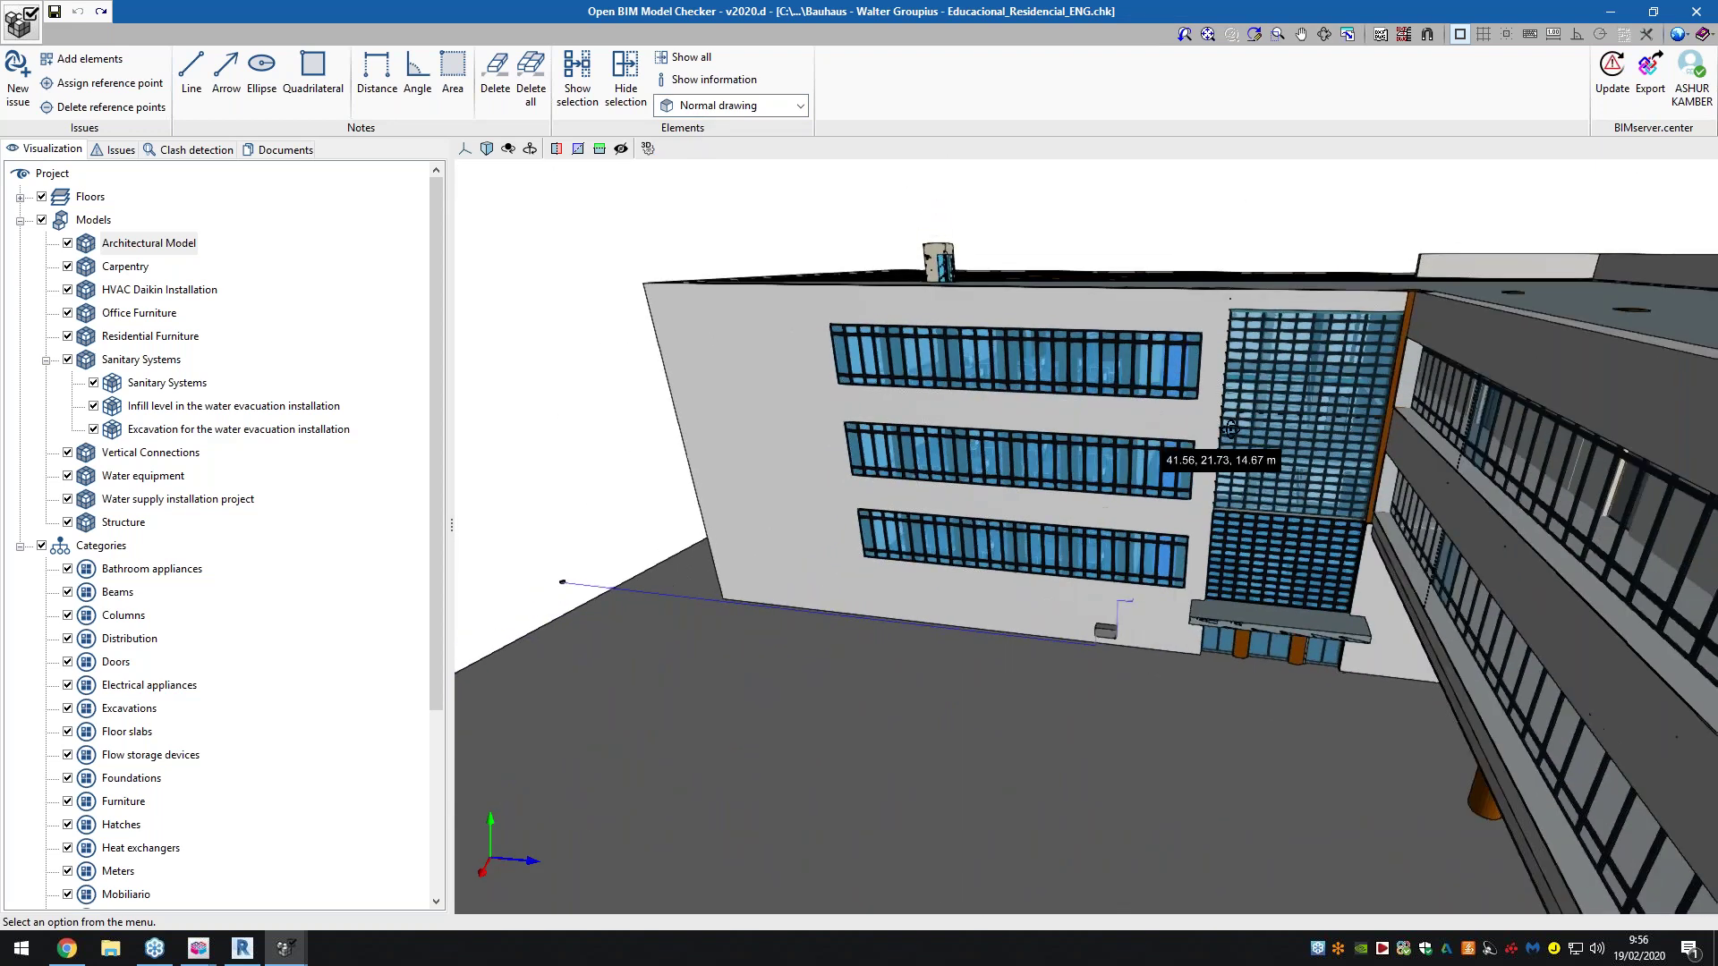
{"action": "scroll", "coordinate": [1306, 419], "scroll_direction": "up", "scroll_amount": 2}
{"action": "scroll", "coordinate": [1306, 419], "scroll_direction": "down", "scroll_amount": 6}
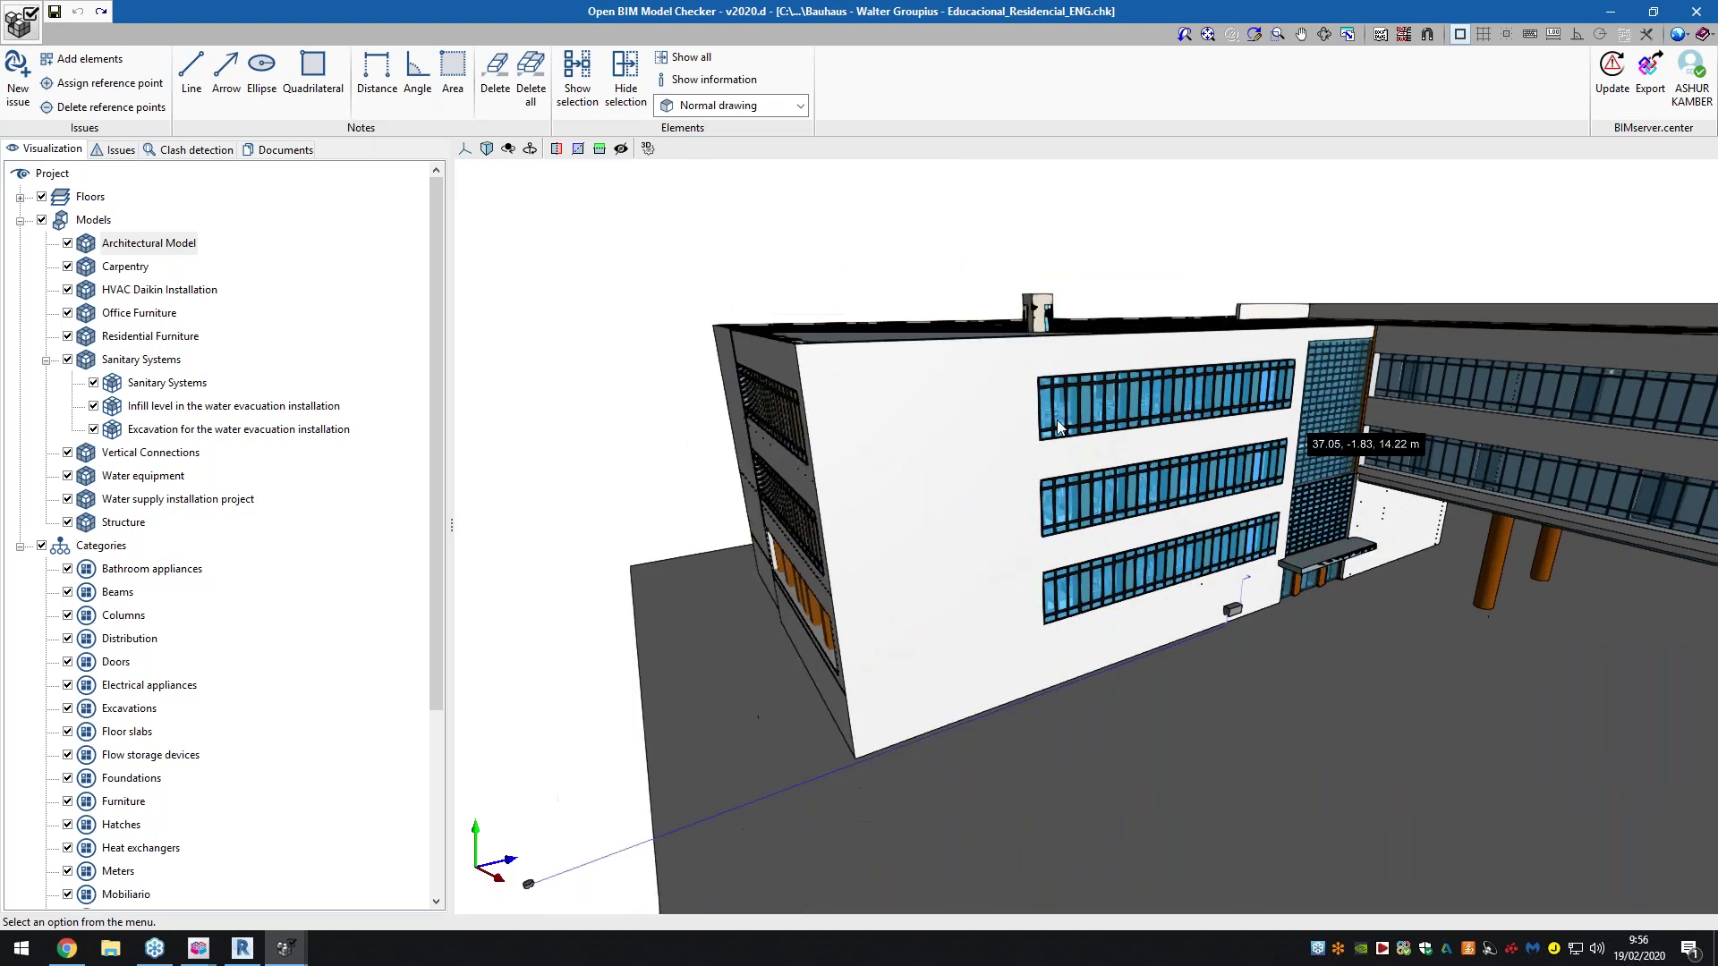
{"action": "middle_click_drag", "start_coordinate": [1352, 450], "coordinate": [1574, 528], "text": "shift"}
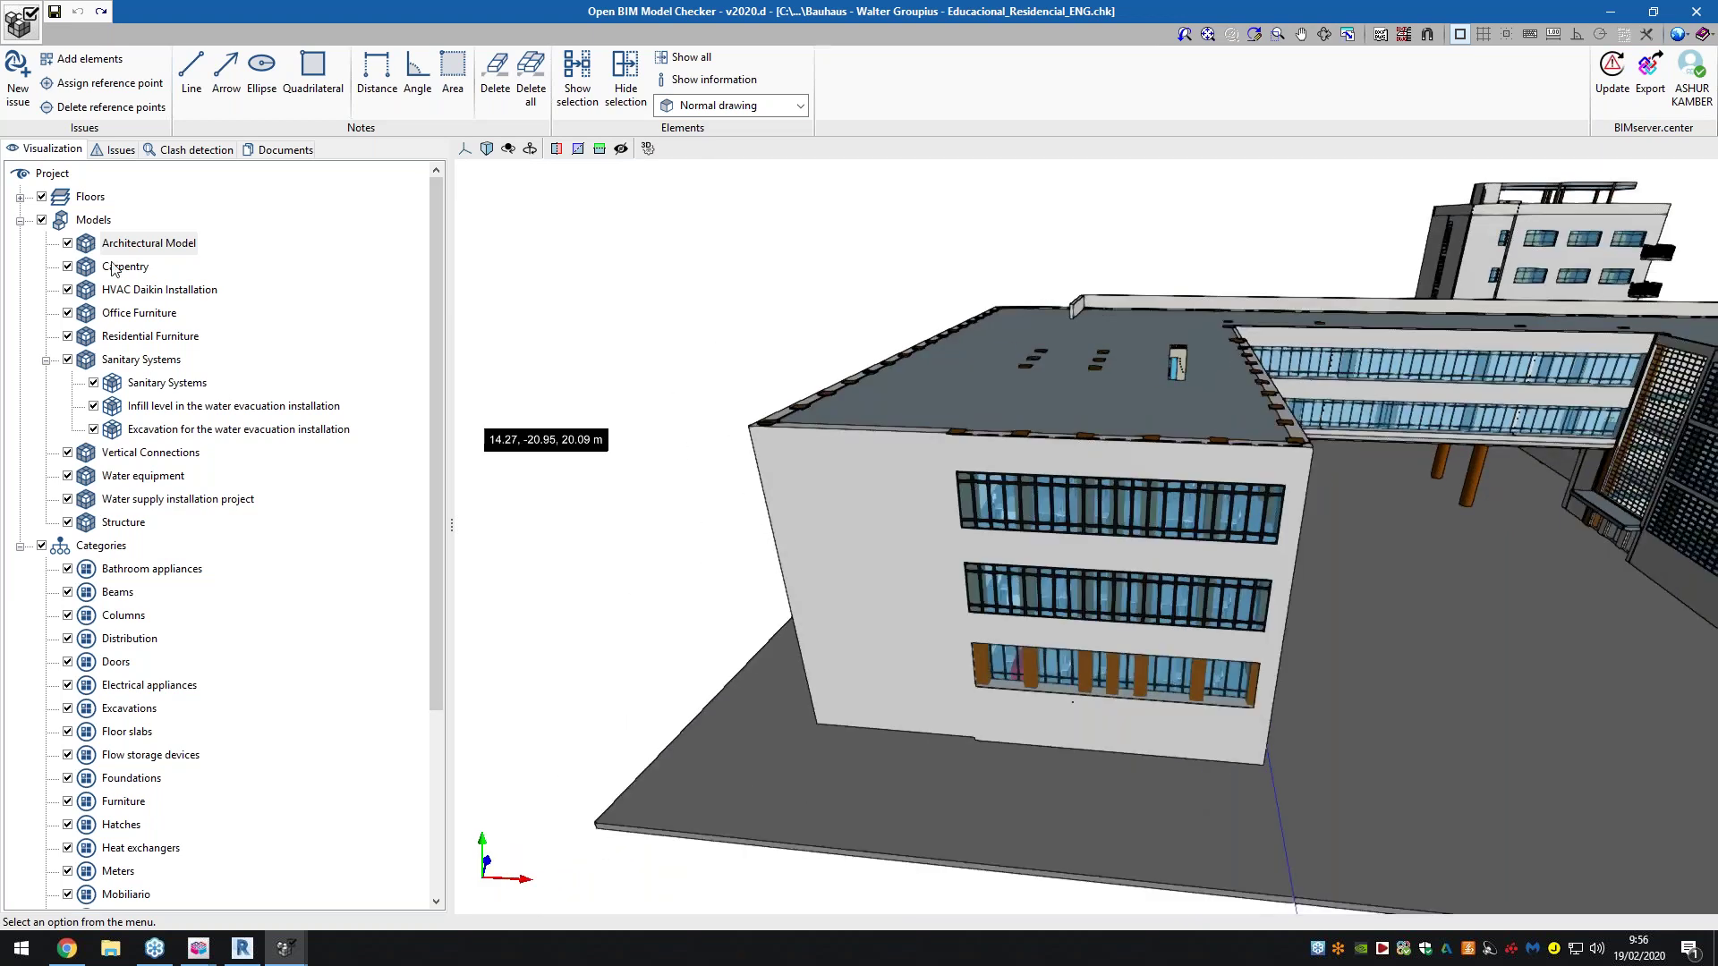
{"action": "left_click", "coordinate": [71, 244]}
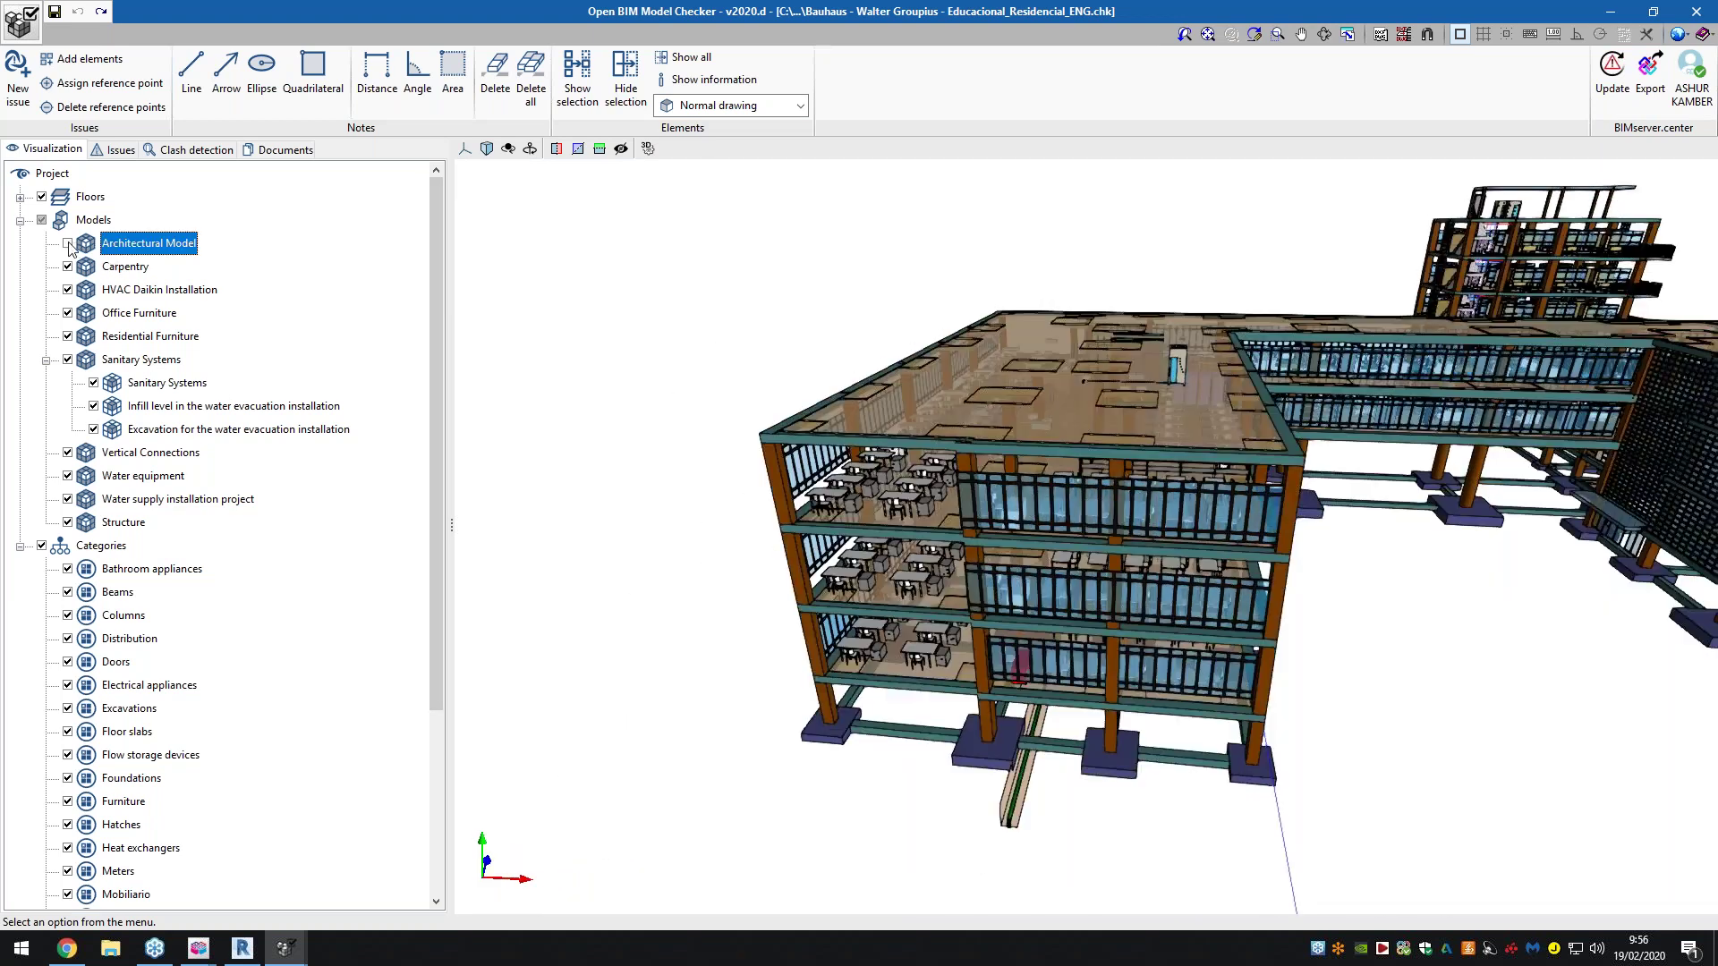
Draw the Carpentry model transparent, then as wireframe, orbiting around the building
{"action": "middle_click_drag", "start_coordinate": [1008, 589], "coordinate": [1172, 505], "text": "shift"}
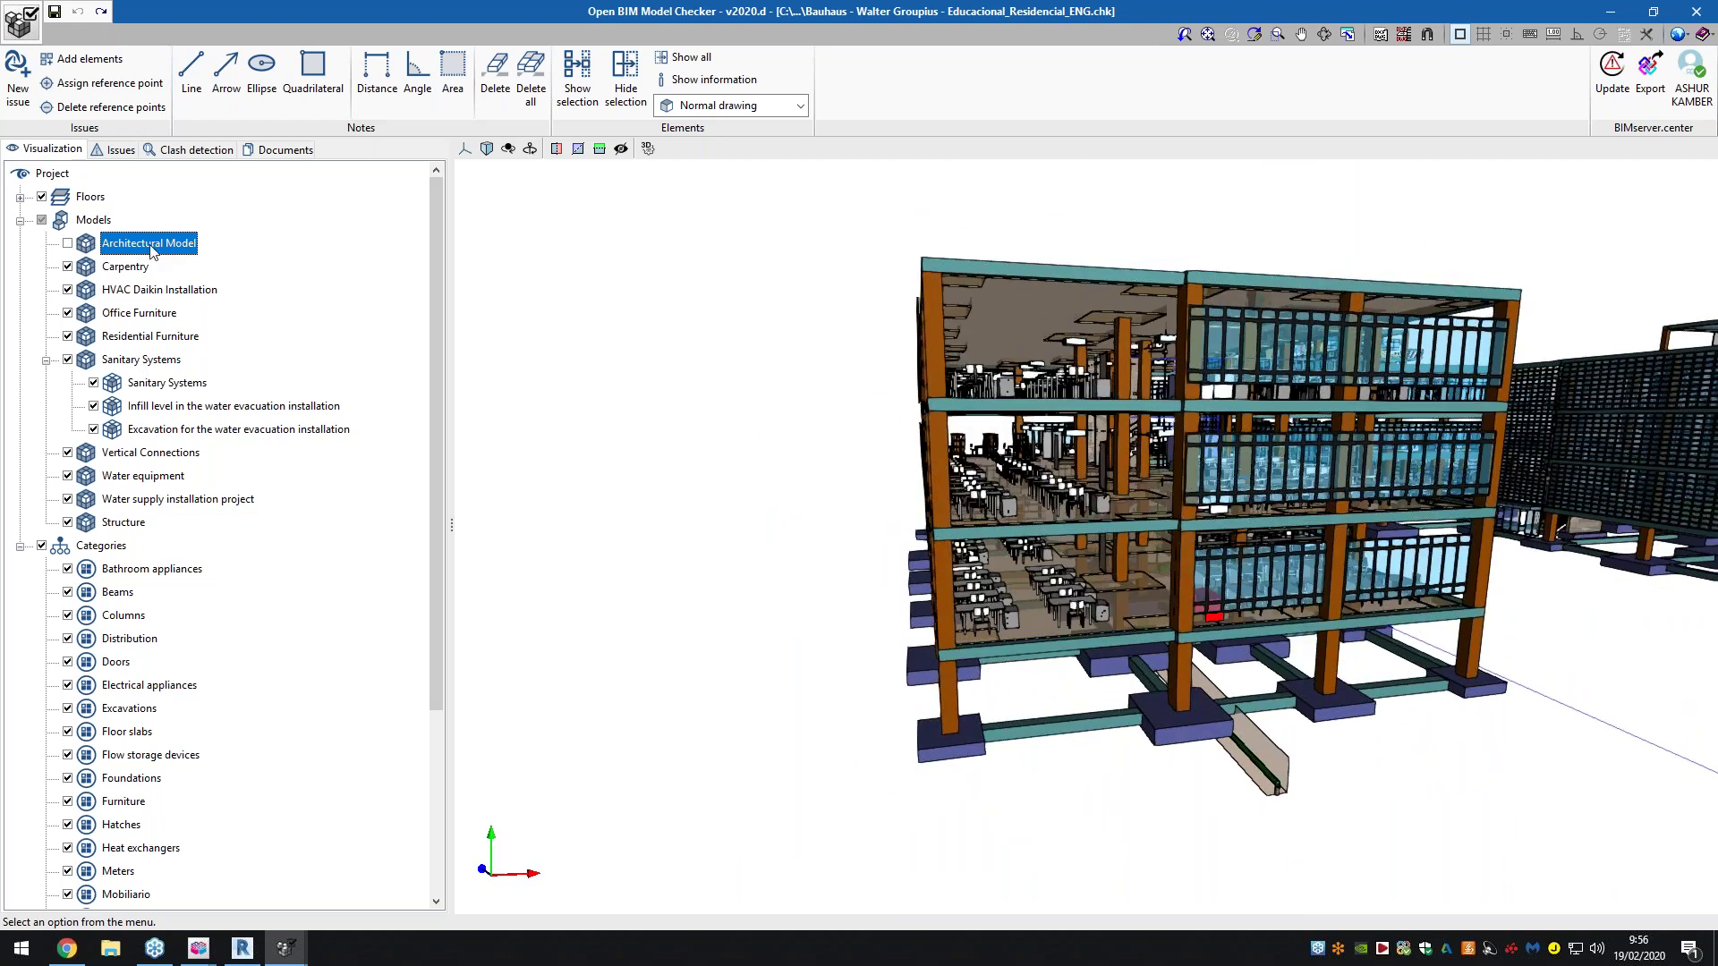
{"action": "right_click", "coordinate": [131, 268]}
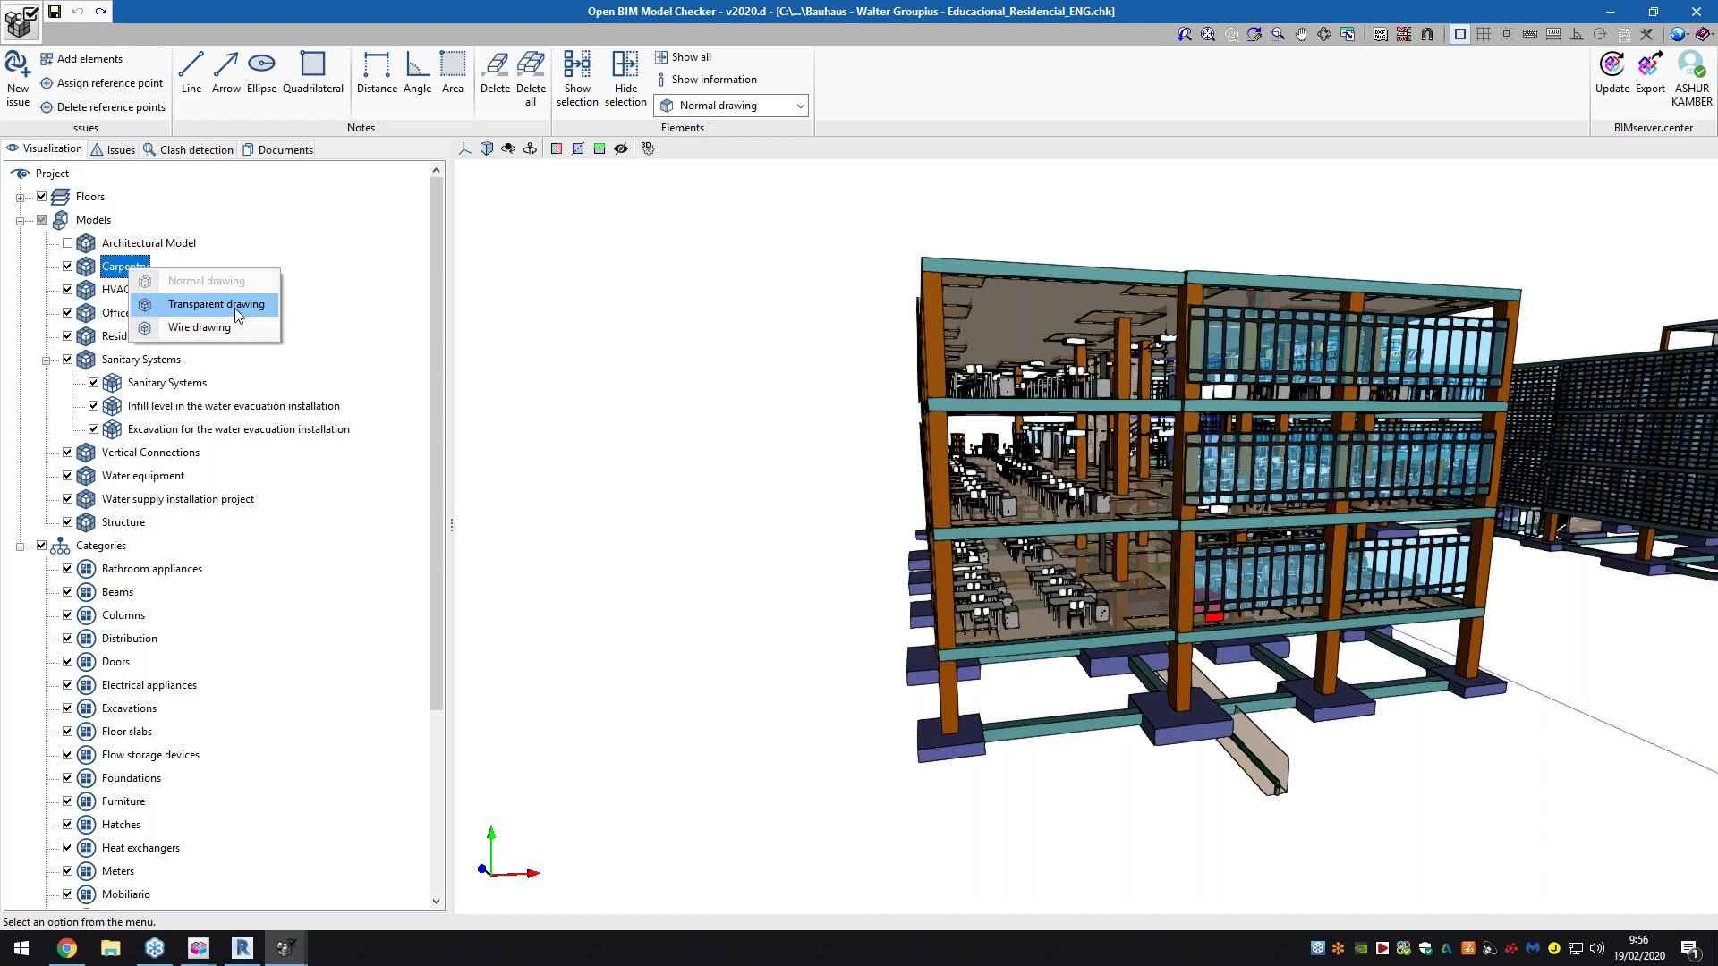
{"action": "left_click", "coordinate": [237, 305]}
{"action": "right_click", "coordinate": [145, 268]}
{"action": "left_click", "coordinate": [183, 330]}
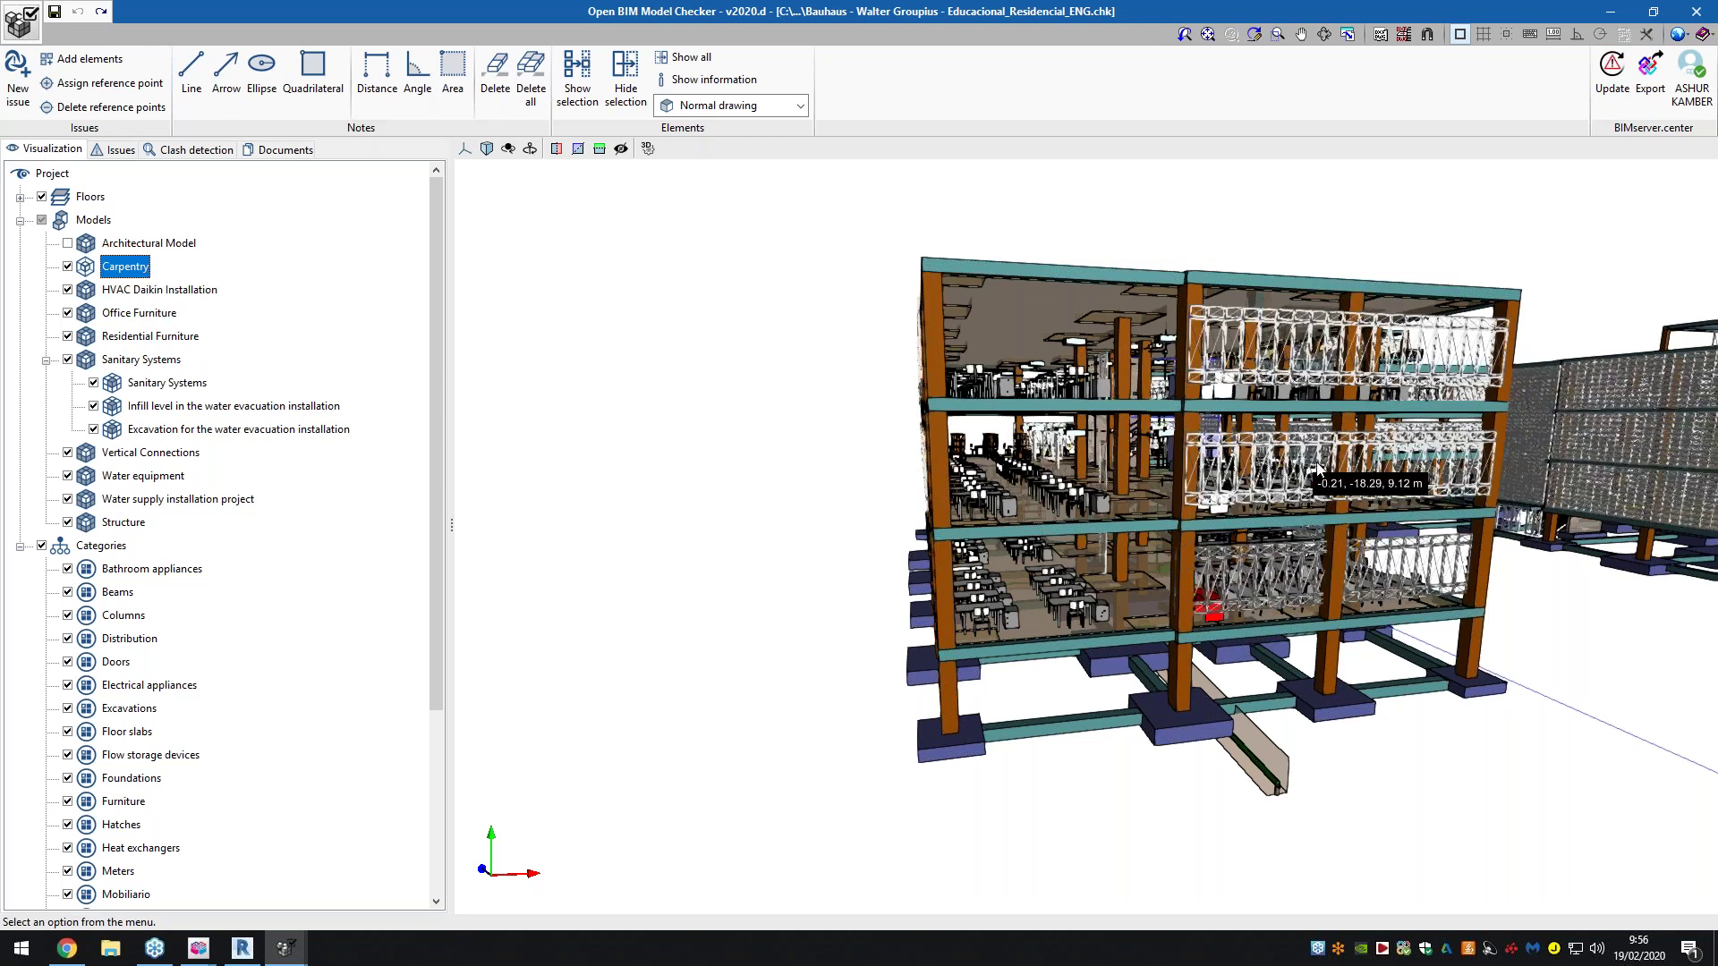
{"action": "scroll", "coordinate": [1317, 467], "scroll_direction": "up", "scroll_amount": 5}
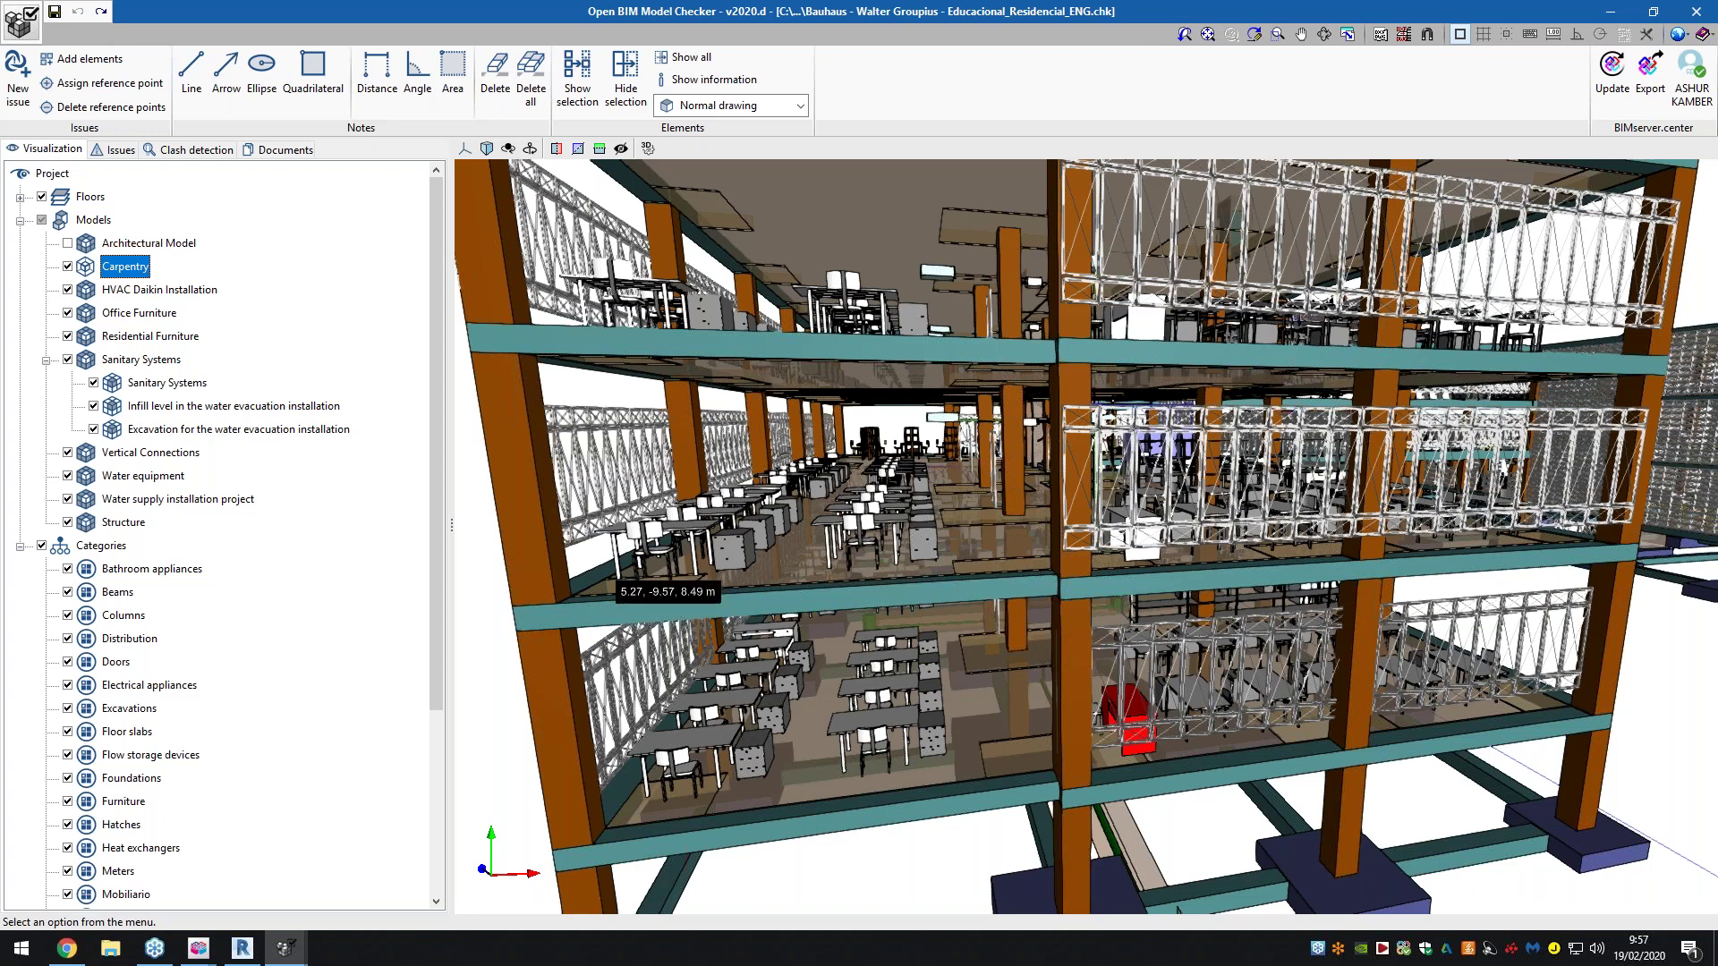
{"action": "middle_click_drag", "start_coordinate": [831, 552], "coordinate": [886, 548], "text": "shift"}
Open the all-projects list in BIMserver.center showing 20 projects per page
{"action": "left_click", "coordinate": [78, 950]}
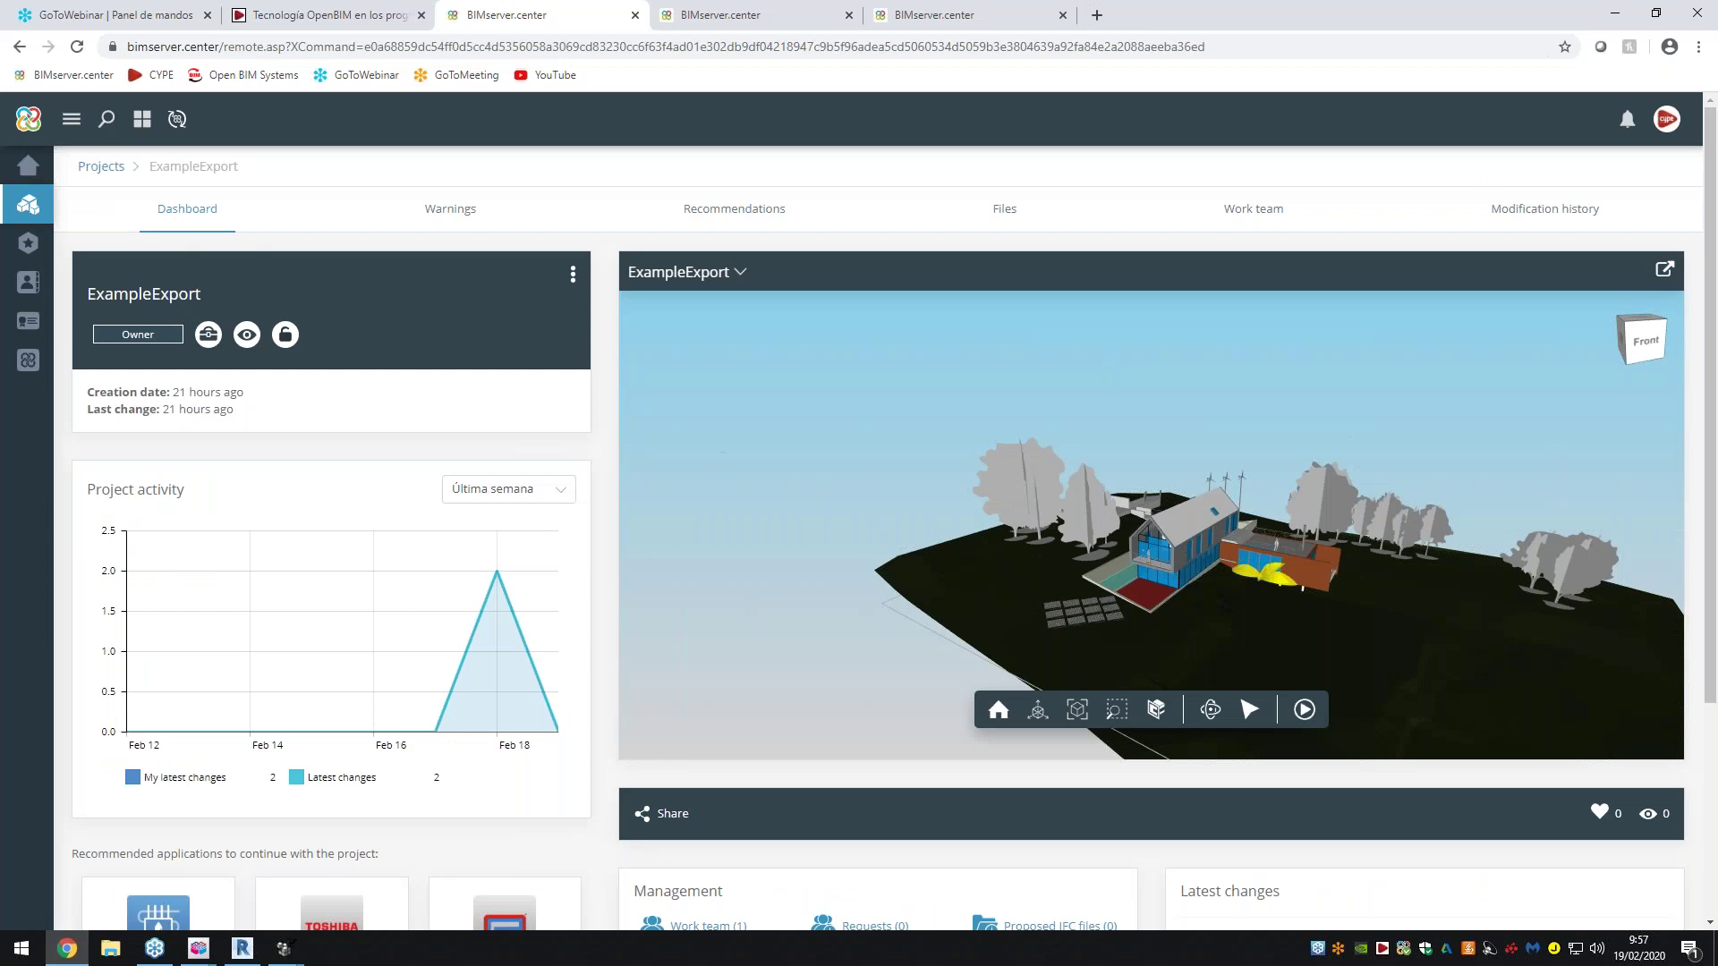
{"action": "left_click", "coordinate": [28, 204]}
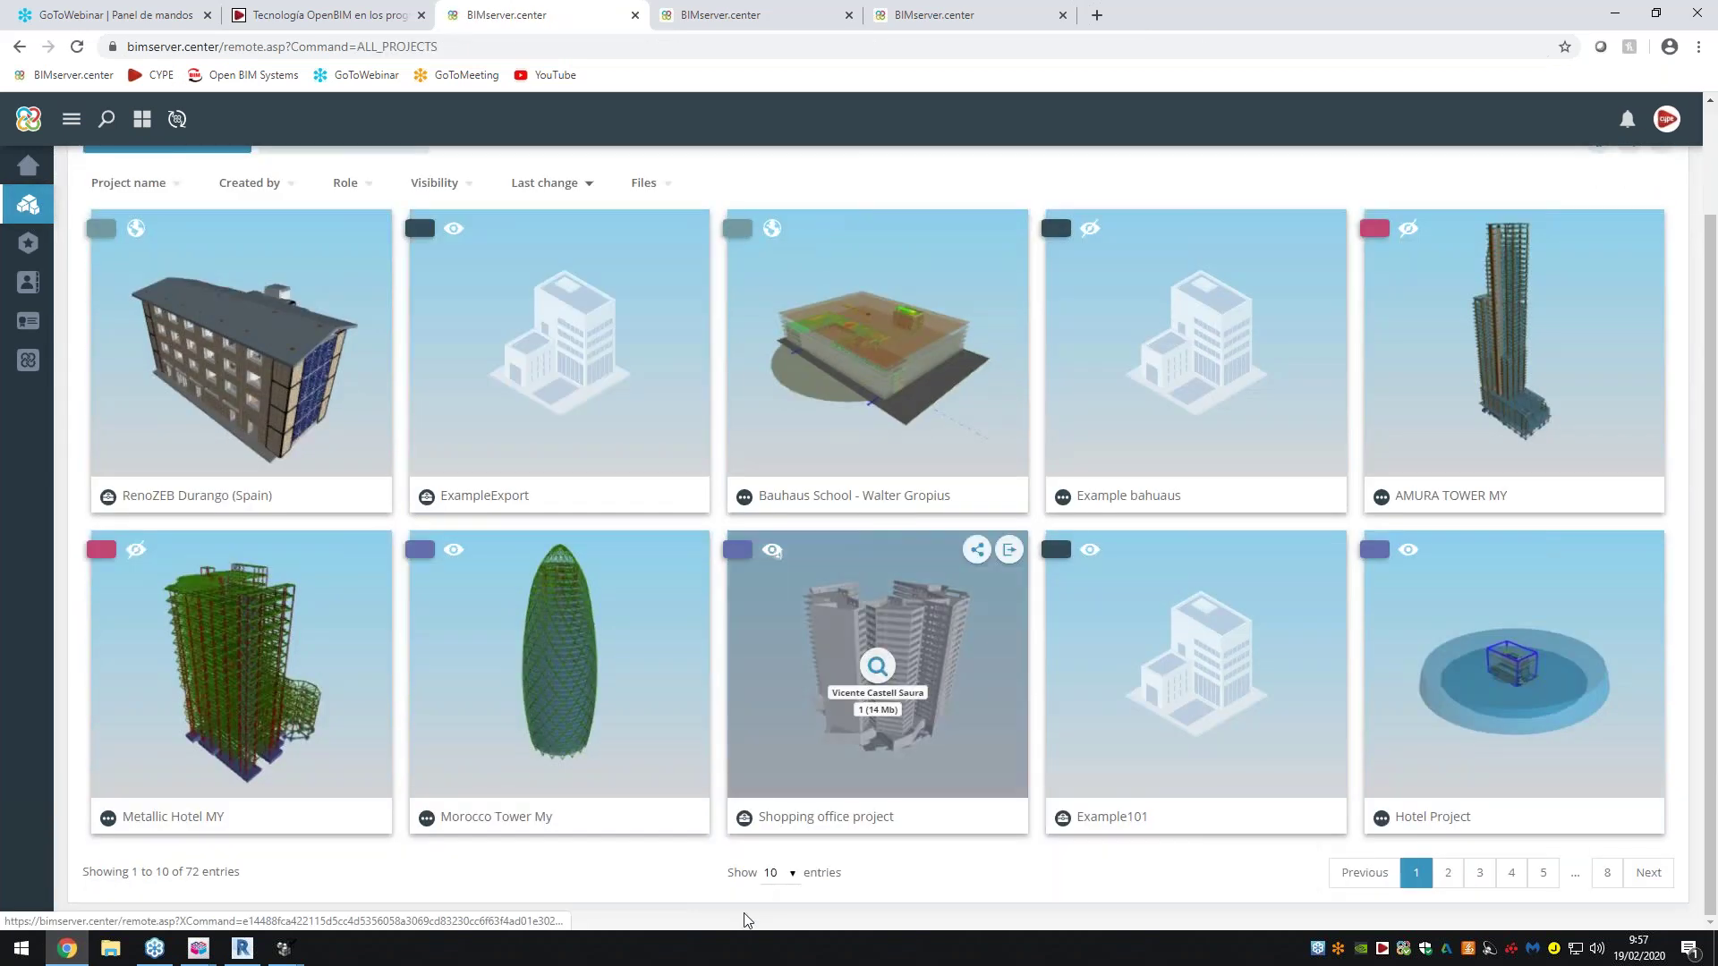
{"action": "left_click", "coordinate": [778, 873]}
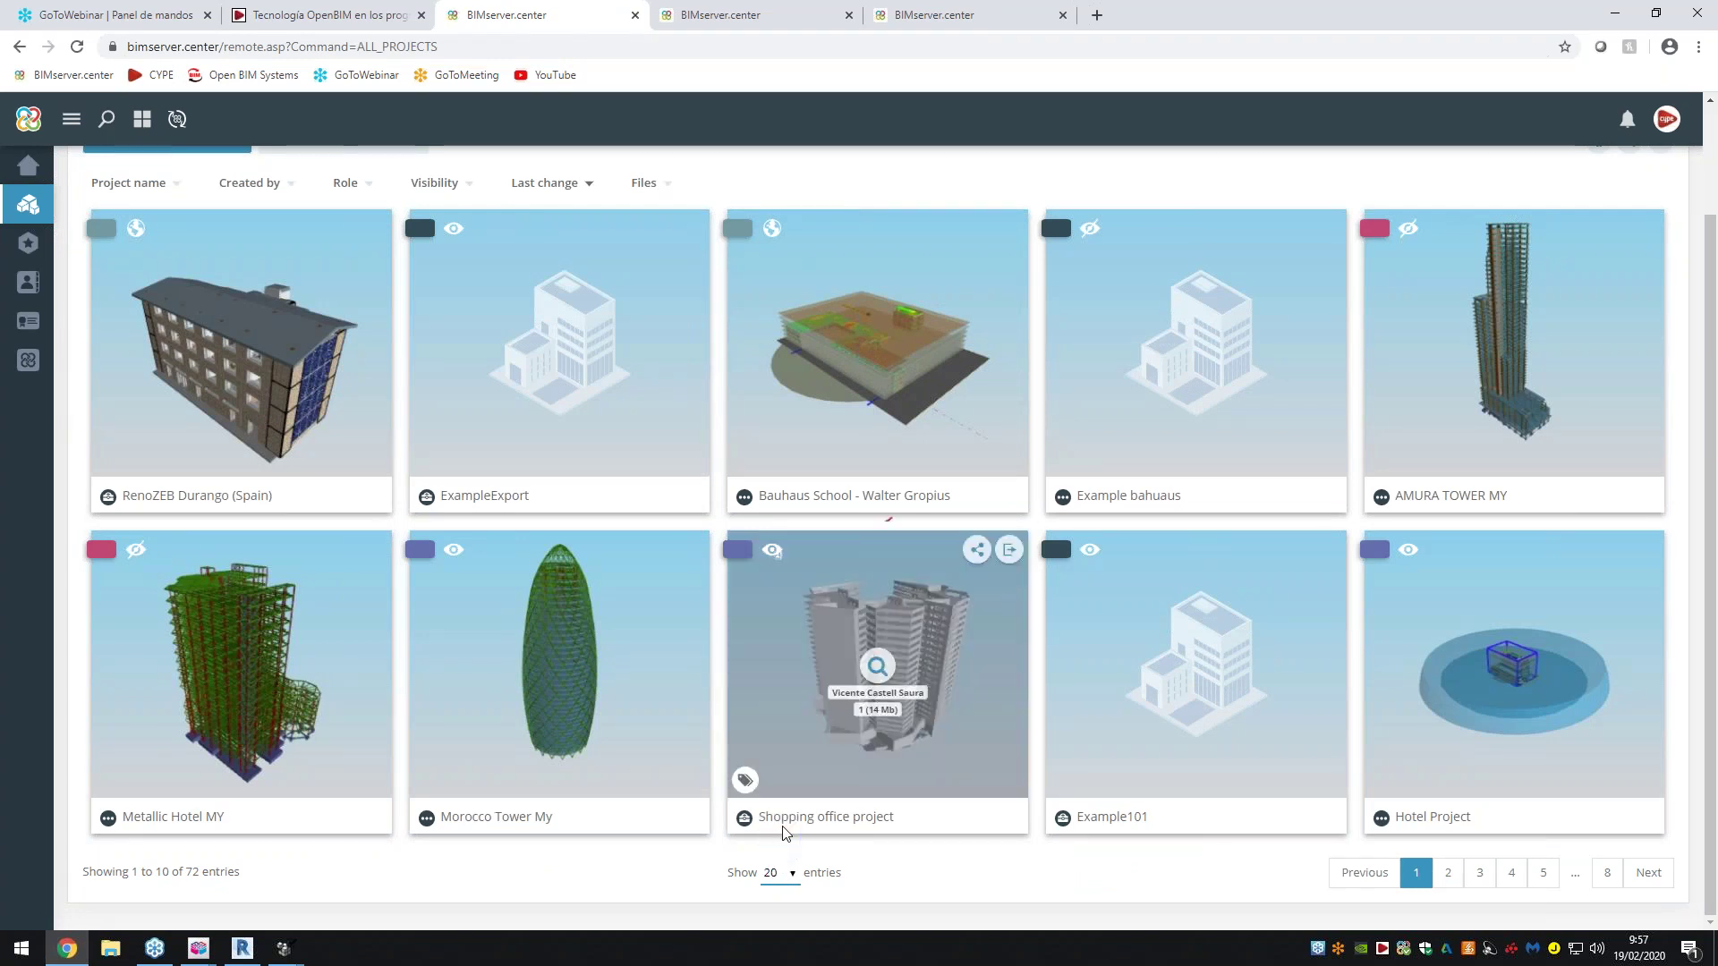
{"action": "left_click", "coordinate": [783, 822]}
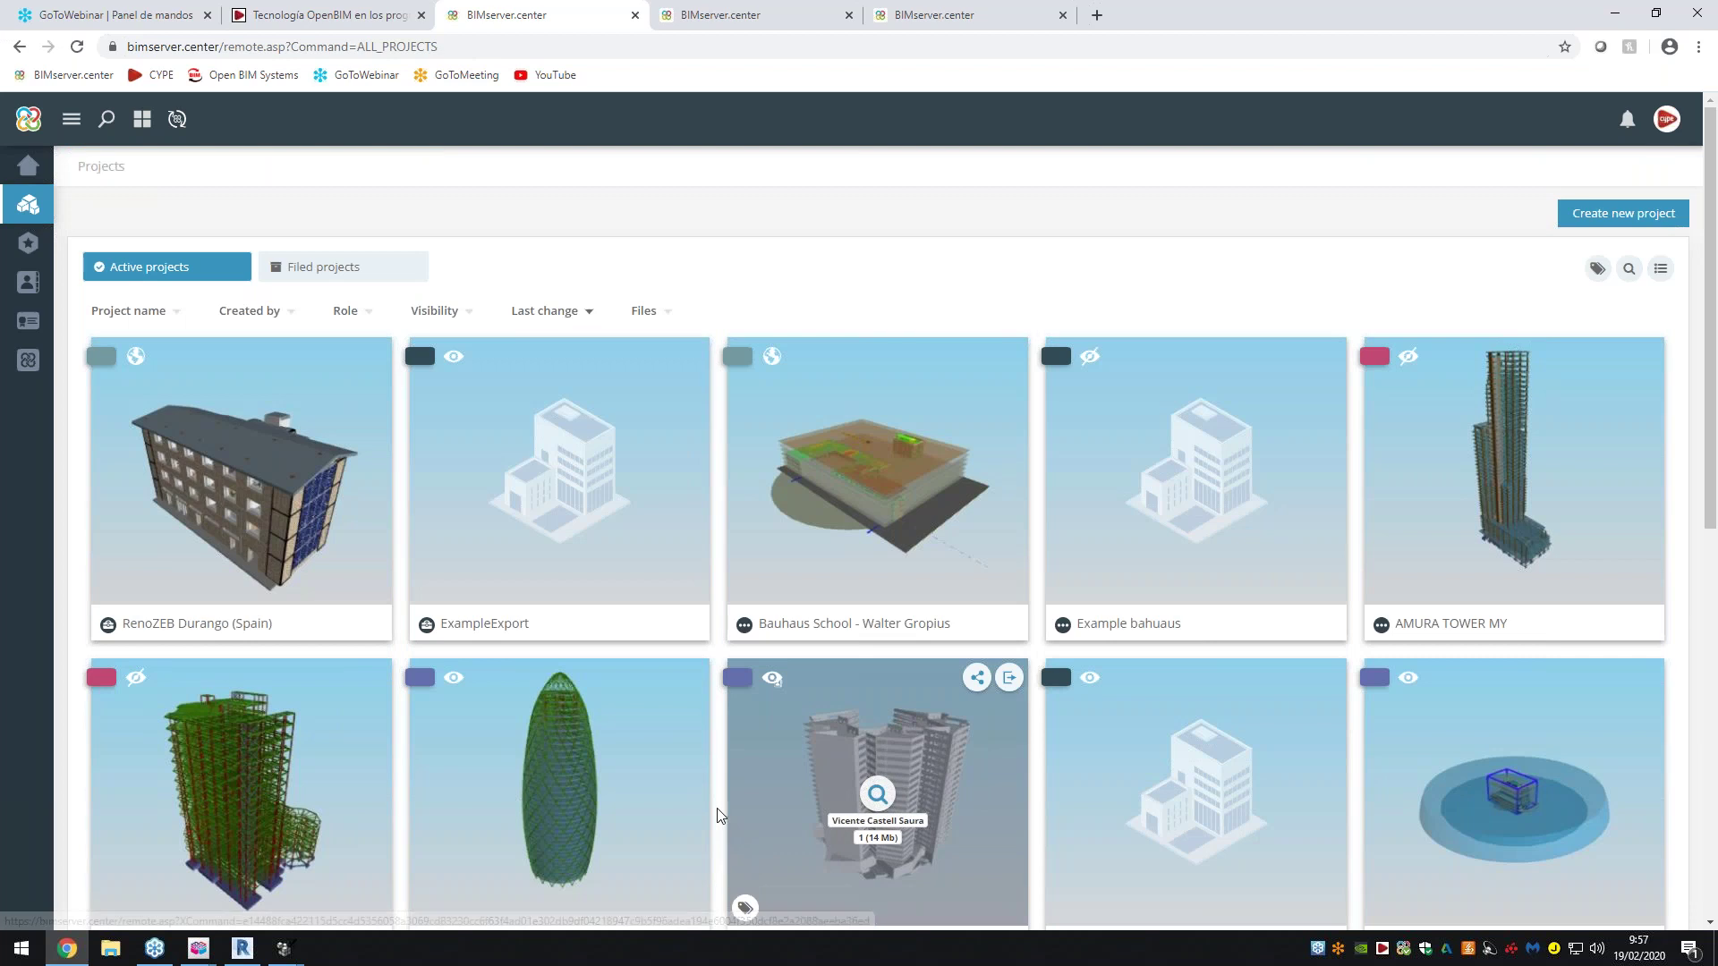
{"action": "scroll", "coordinate": [718, 810], "scroll_direction": "down", "scroll_amount": 2}
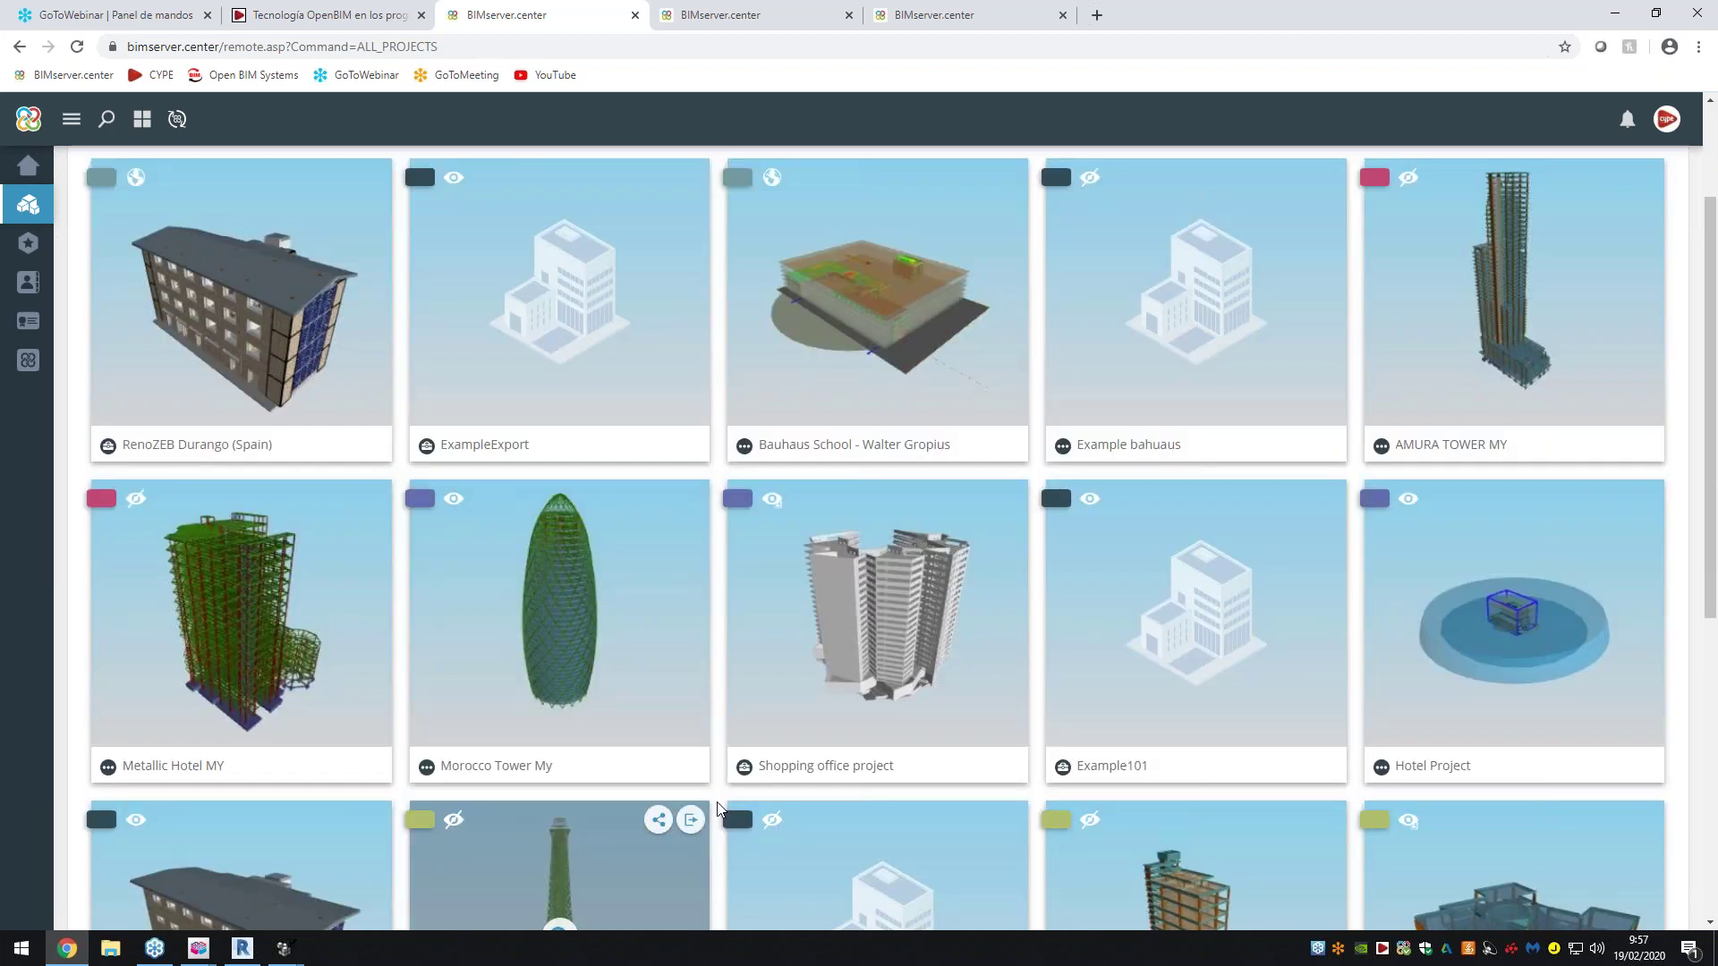
{"action": "scroll", "coordinate": [719, 810], "scroll_direction": "down", "scroll_amount": 2}
{"action": "scroll", "coordinate": [718, 810], "scroll_direction": "down", "scroll_amount": 2}
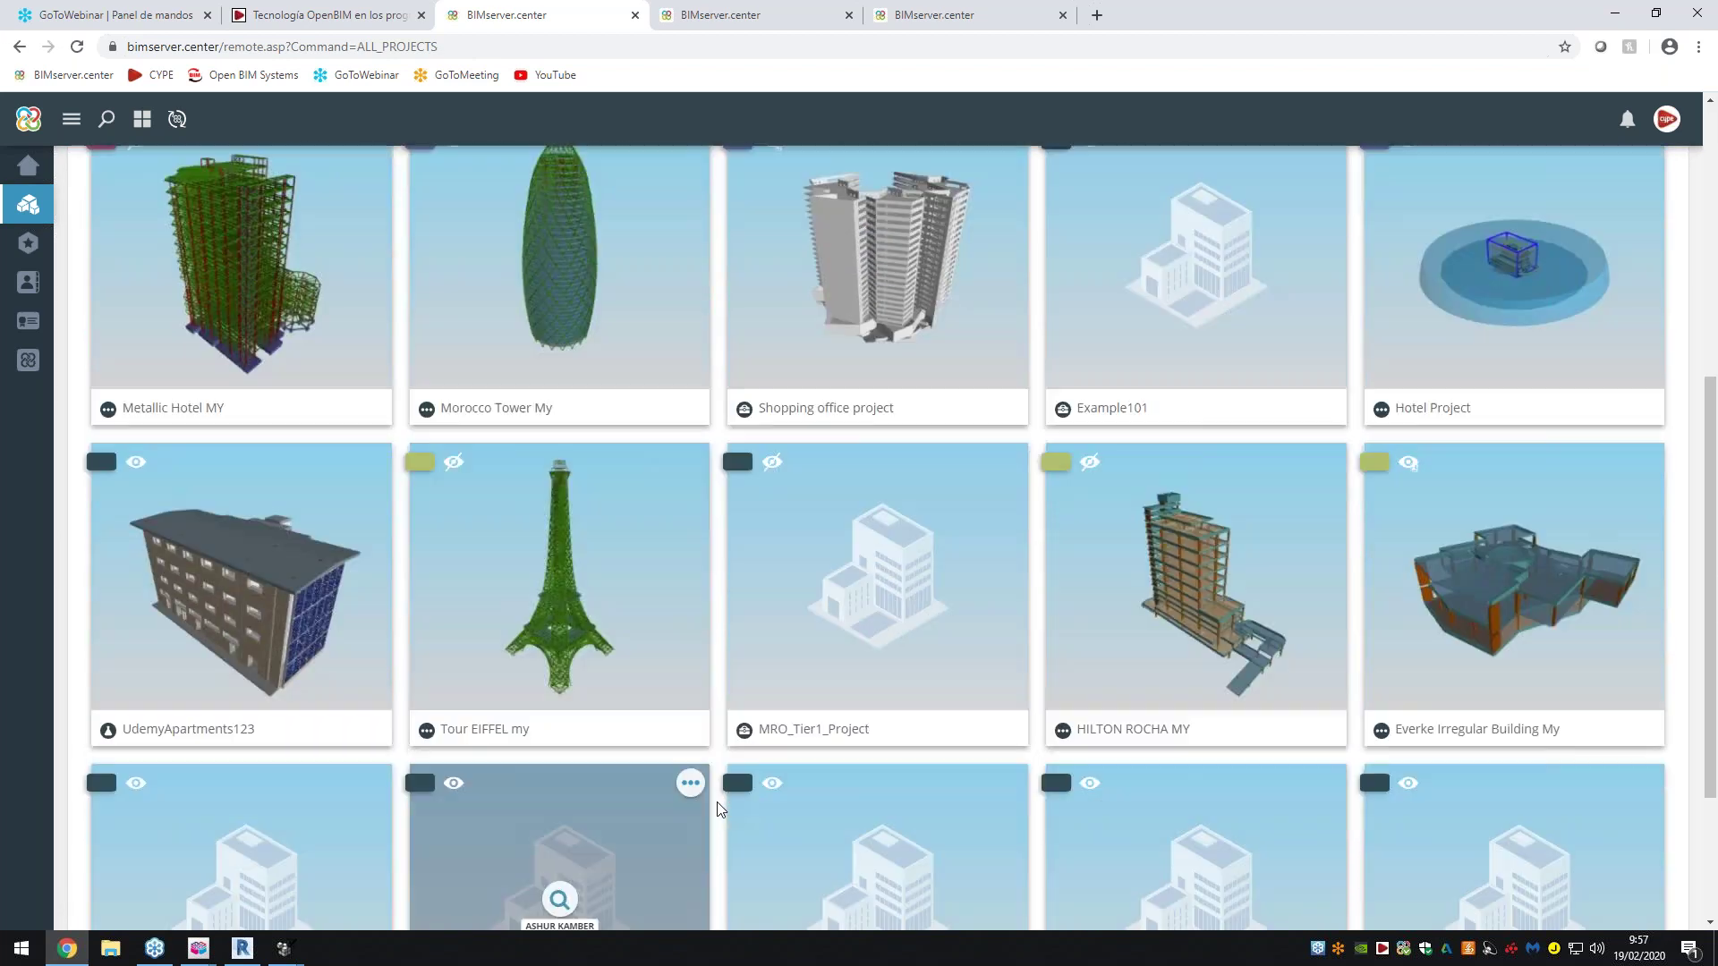
{"action": "scroll", "coordinate": [718, 810], "scroll_direction": "down", "scroll_amount": 3}
Change the page size to 100 projects and scroll through the cards
{"action": "left_click", "coordinate": [825, 873]}
{"action": "left_click", "coordinate": [825, 854]}
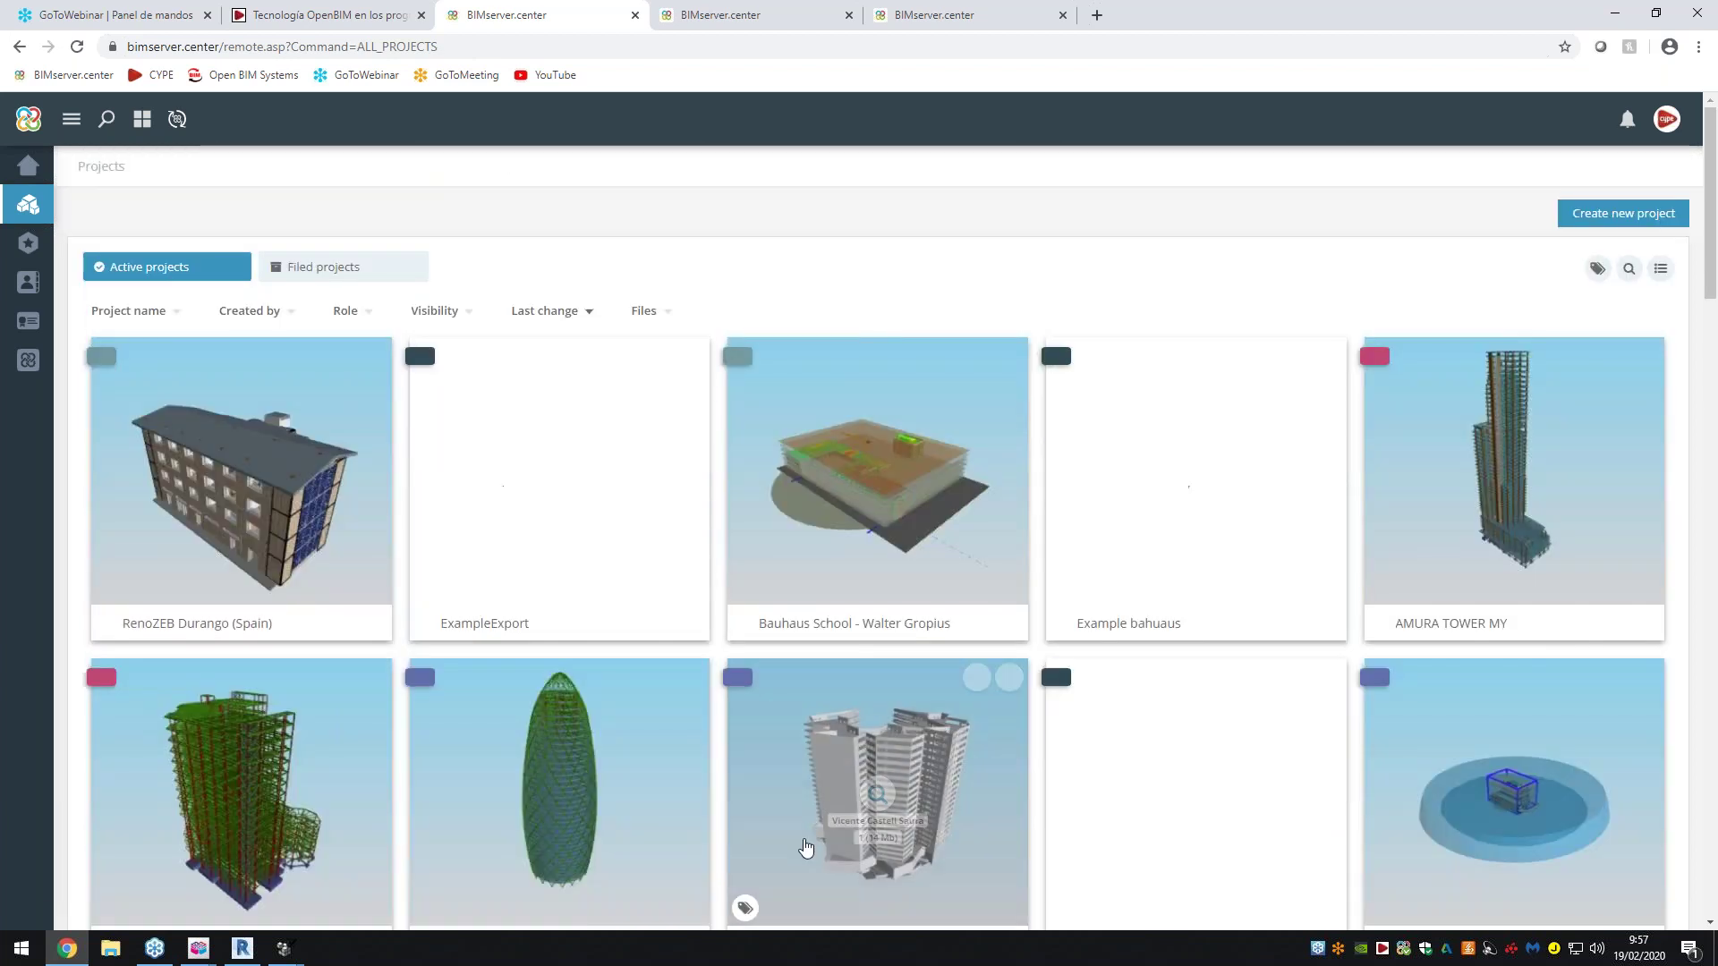
{"action": "scroll", "coordinate": [811, 817], "scroll_direction": "down", "scroll_amount": 10}
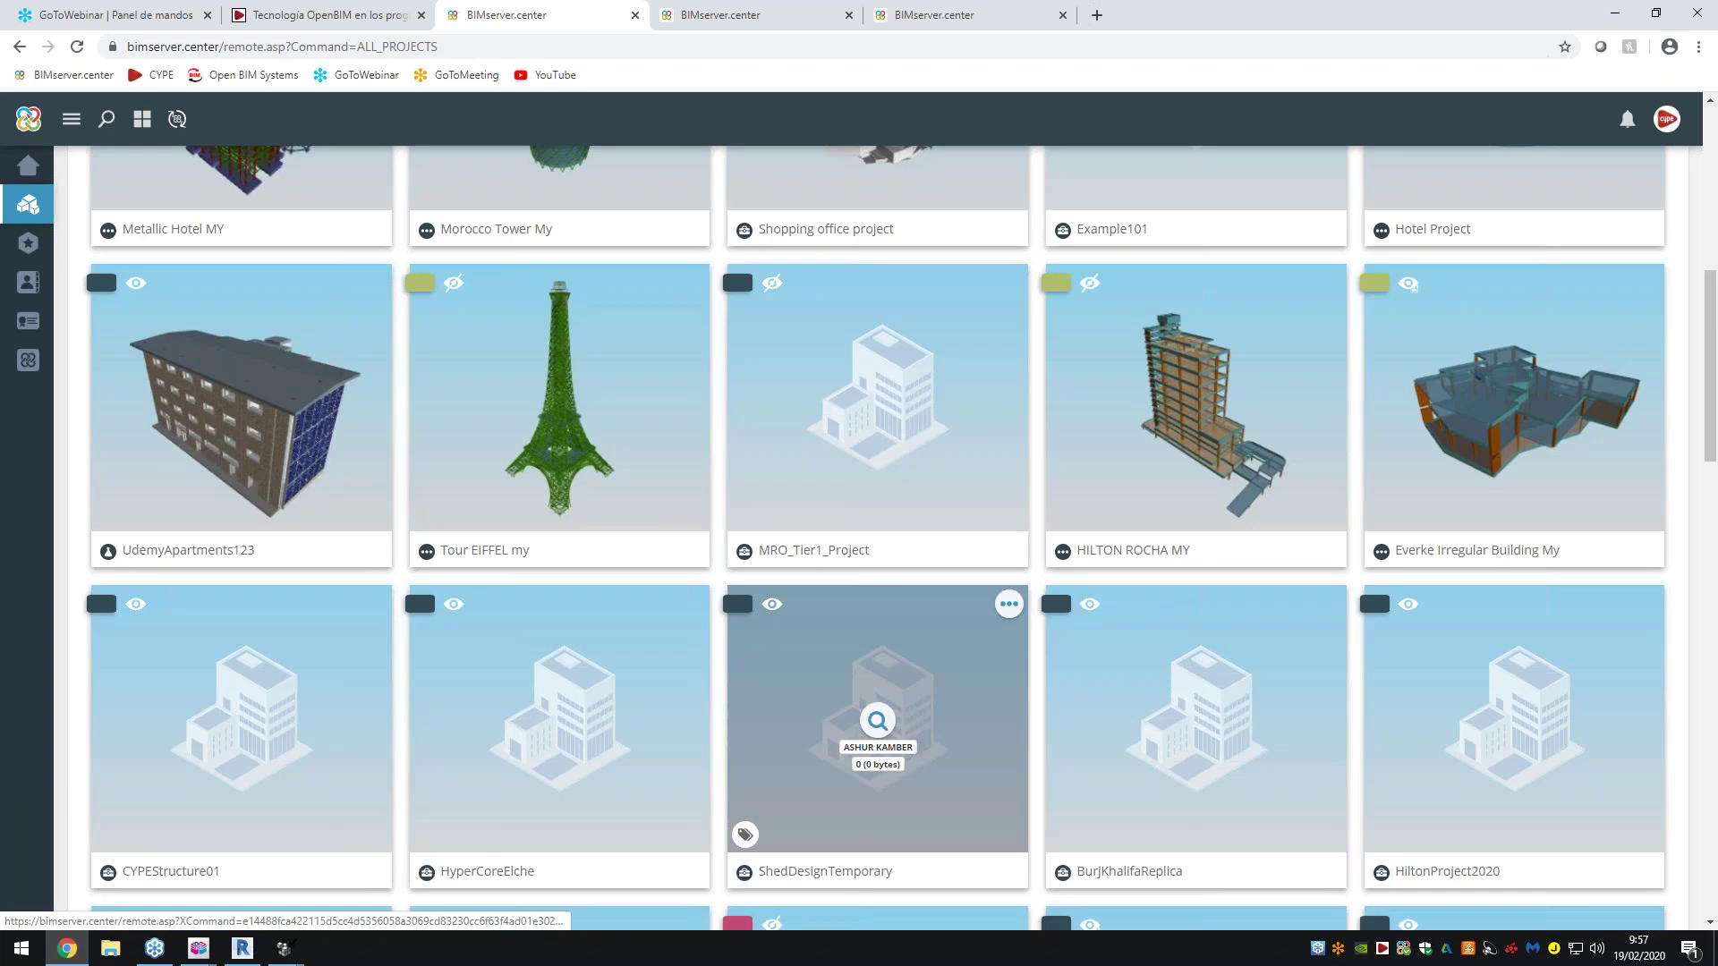
{"action": "scroll", "coordinate": [878, 577], "scroll_direction": "down", "scroll_amount": 1}
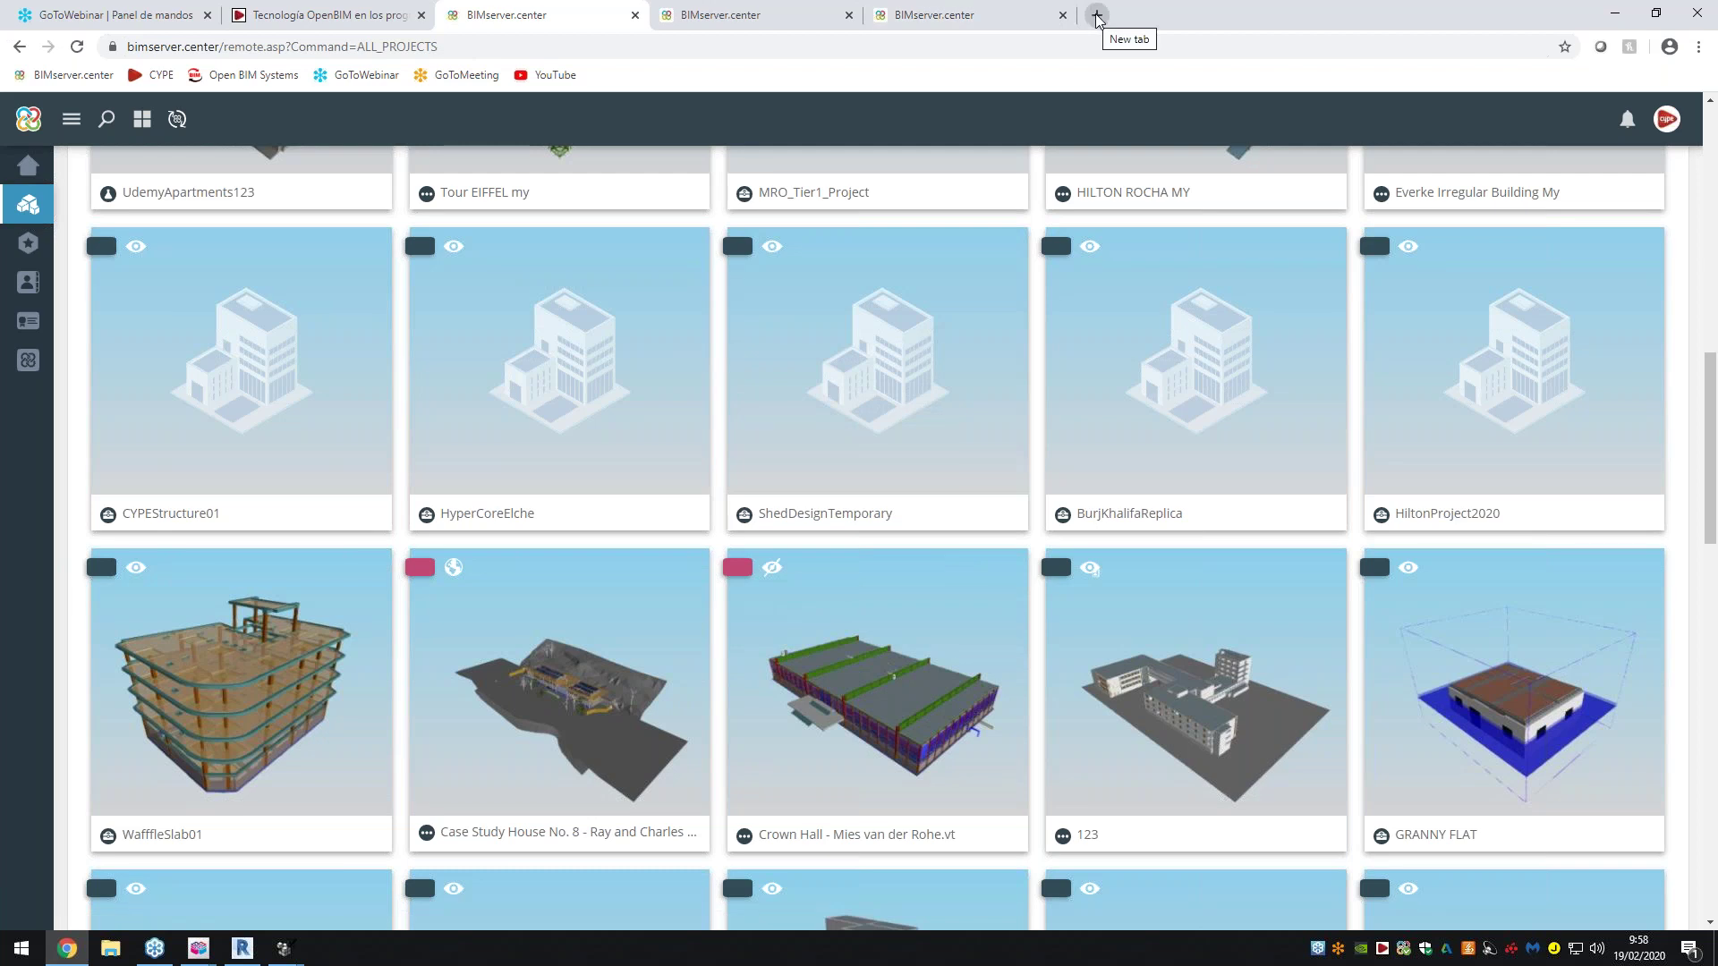
Search 'udemy ifc builder' in a new tab and open the English IFC Builder course
{"action": "left_click", "coordinate": [1097, 16]}
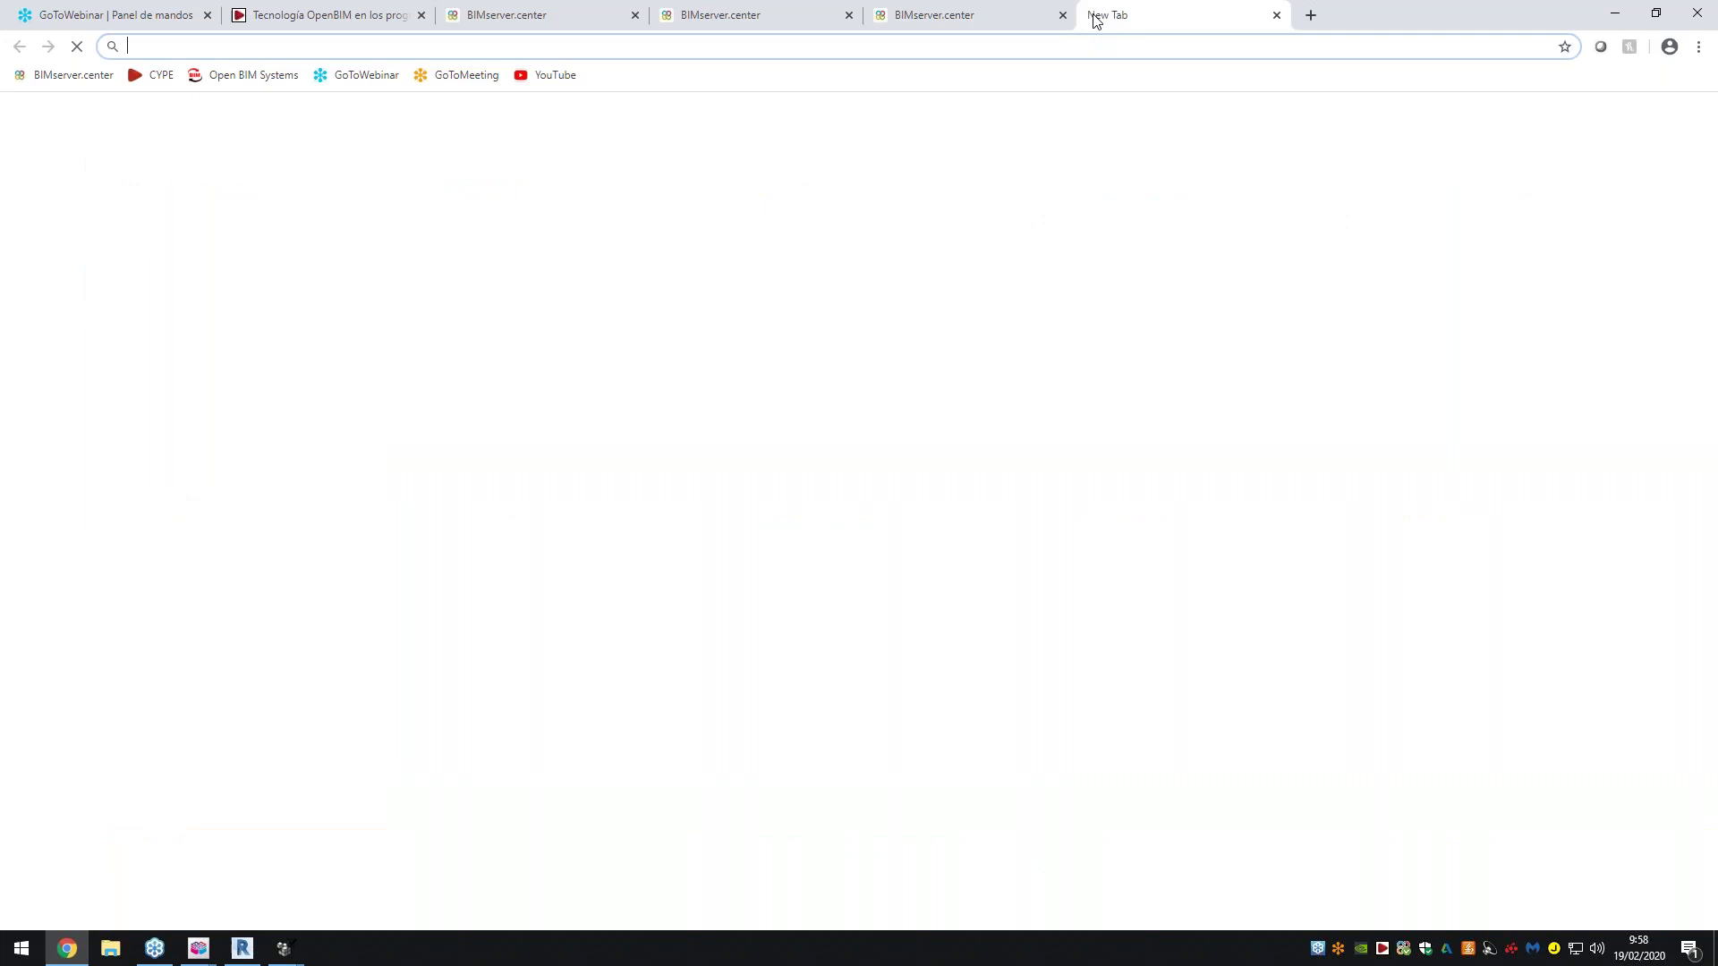
{"action": "type", "text": "udemy i"}
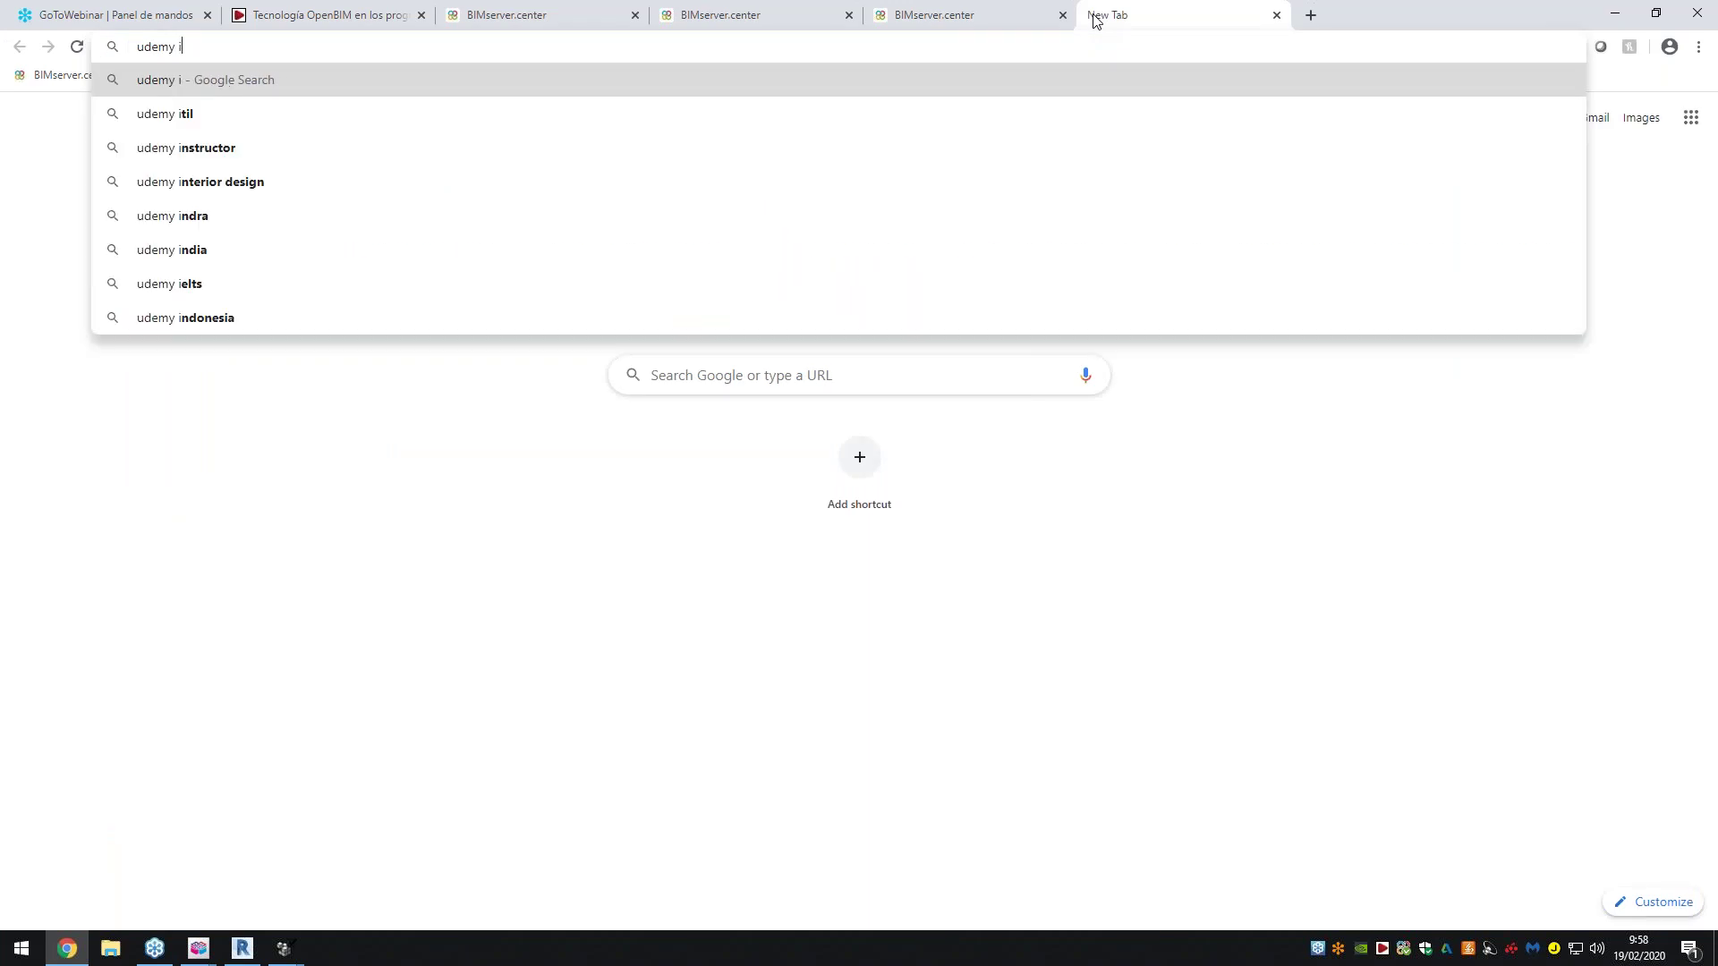
{"action": "type", "text": "fc builder"}
{"action": "key", "text": "Return"}
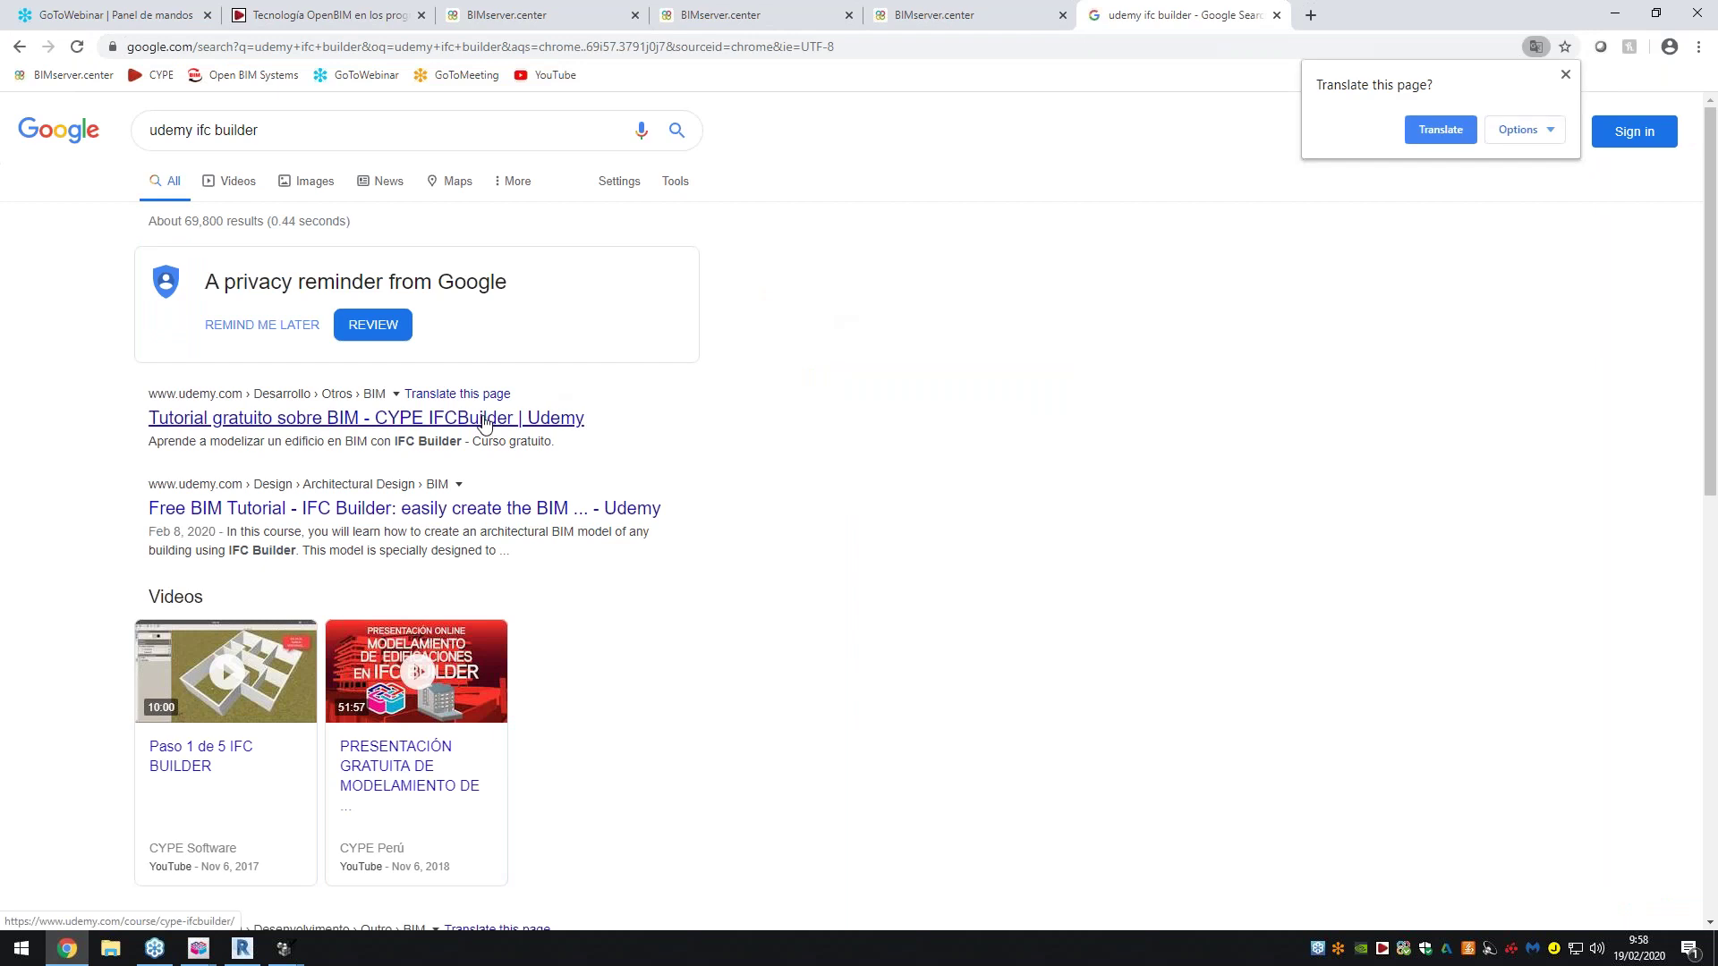
{"action": "left_click", "coordinate": [462, 509]}
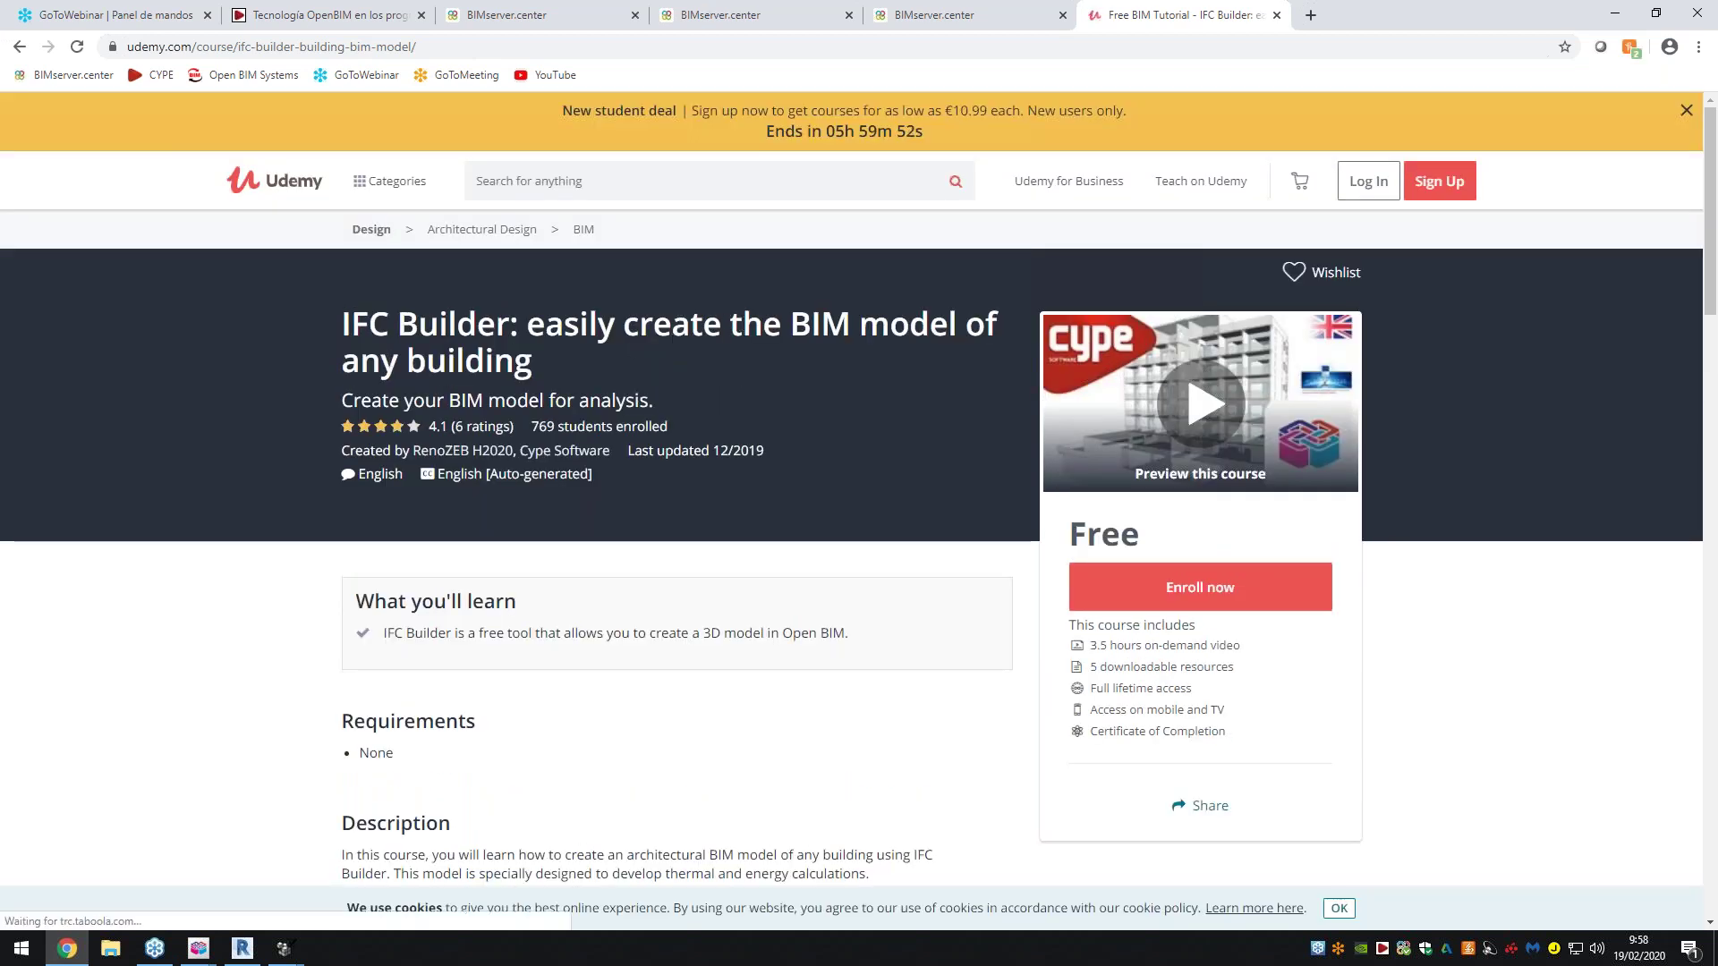
Briefly bring the IFC Builder floor plan forward, then return to the course page
{"action": "scroll", "coordinate": [637, 398], "scroll_direction": "down", "scroll_amount": 1}
{"action": "mouse_move", "coordinate": [198, 948]}
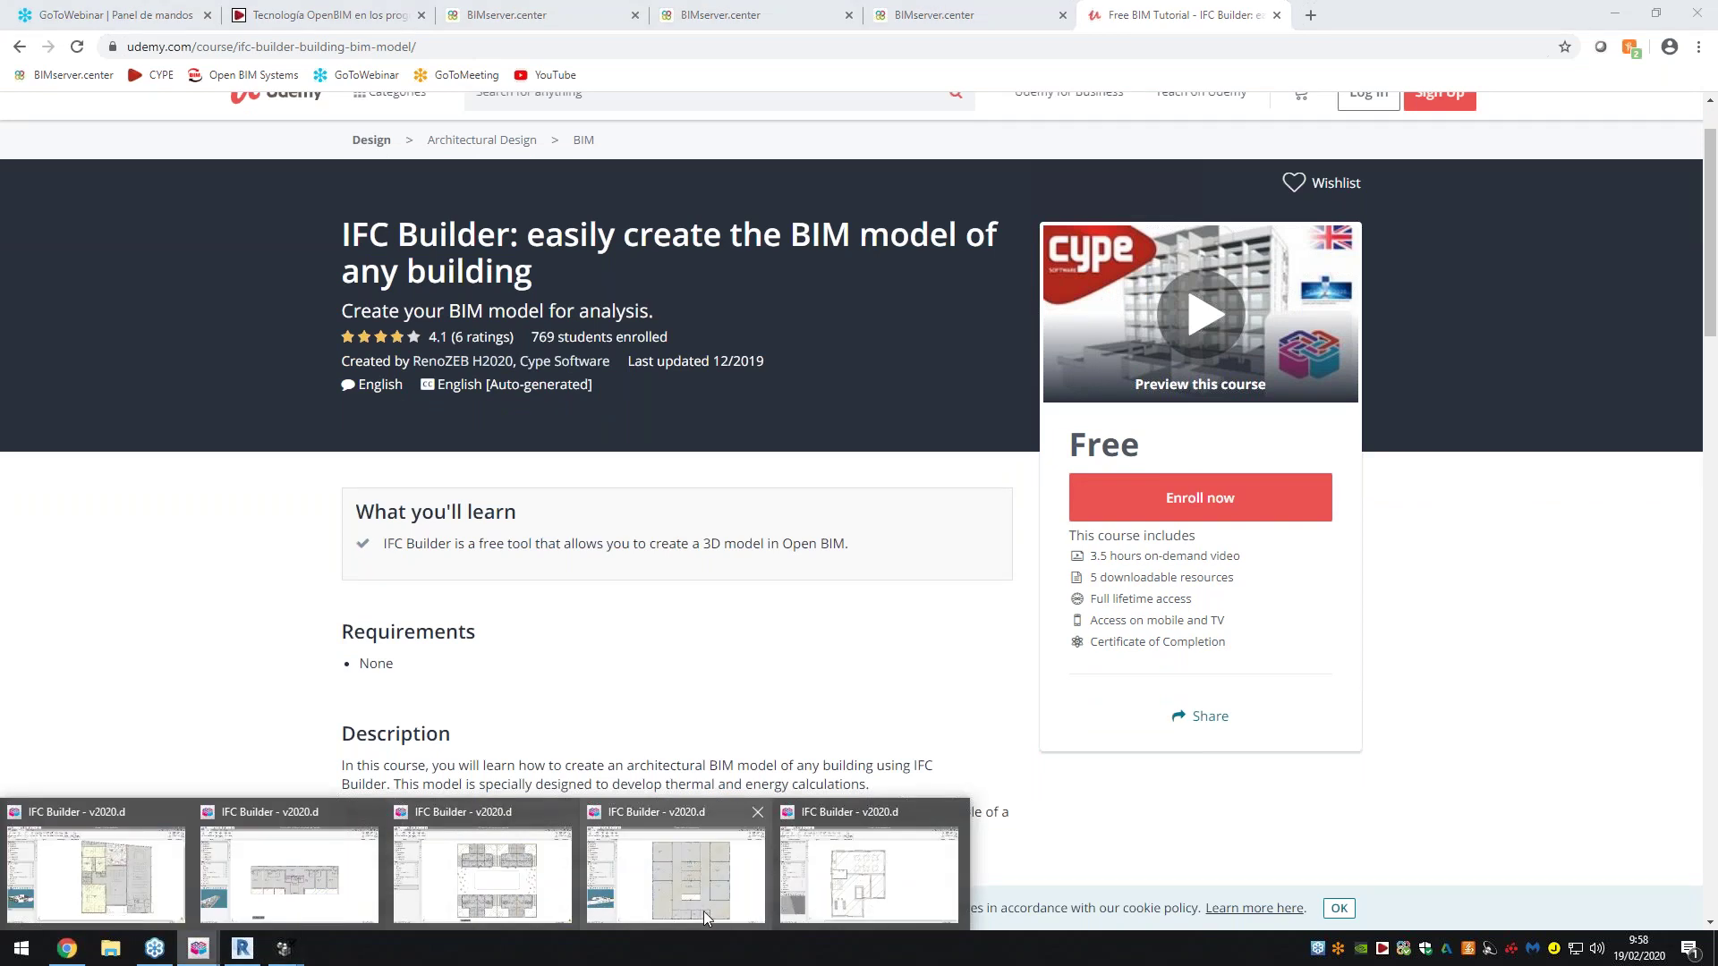
{"action": "left_click", "coordinate": [824, 886]}
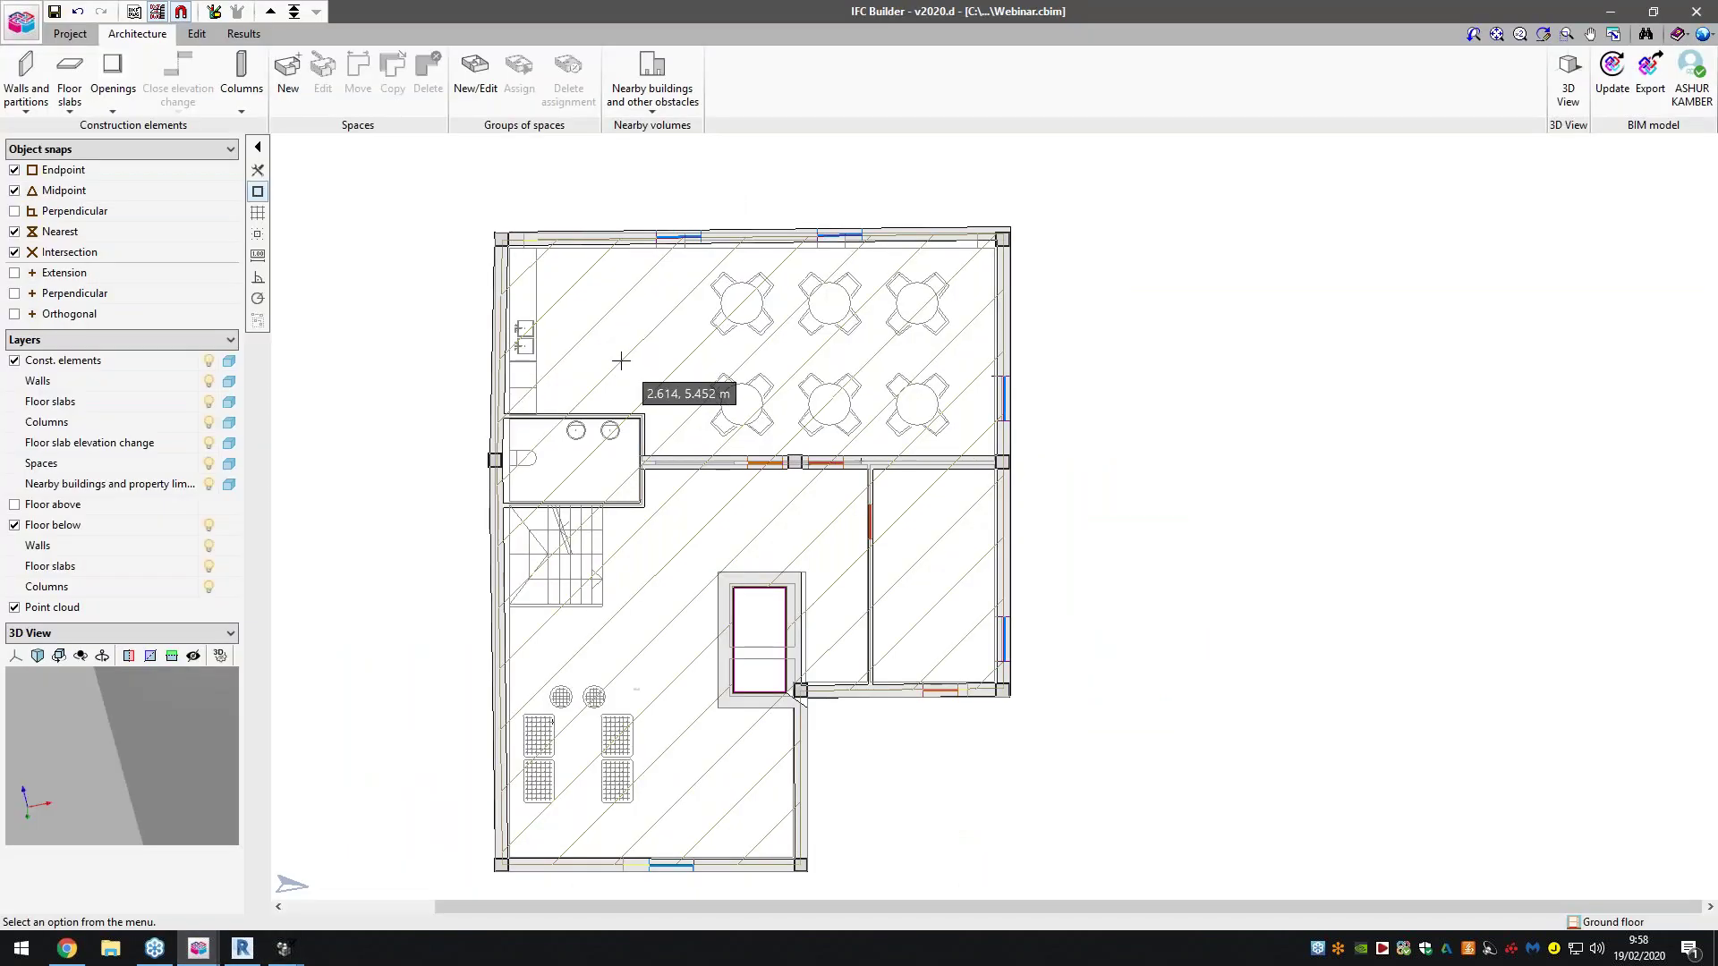
{"action": "left_click", "coordinate": [64, 950]}
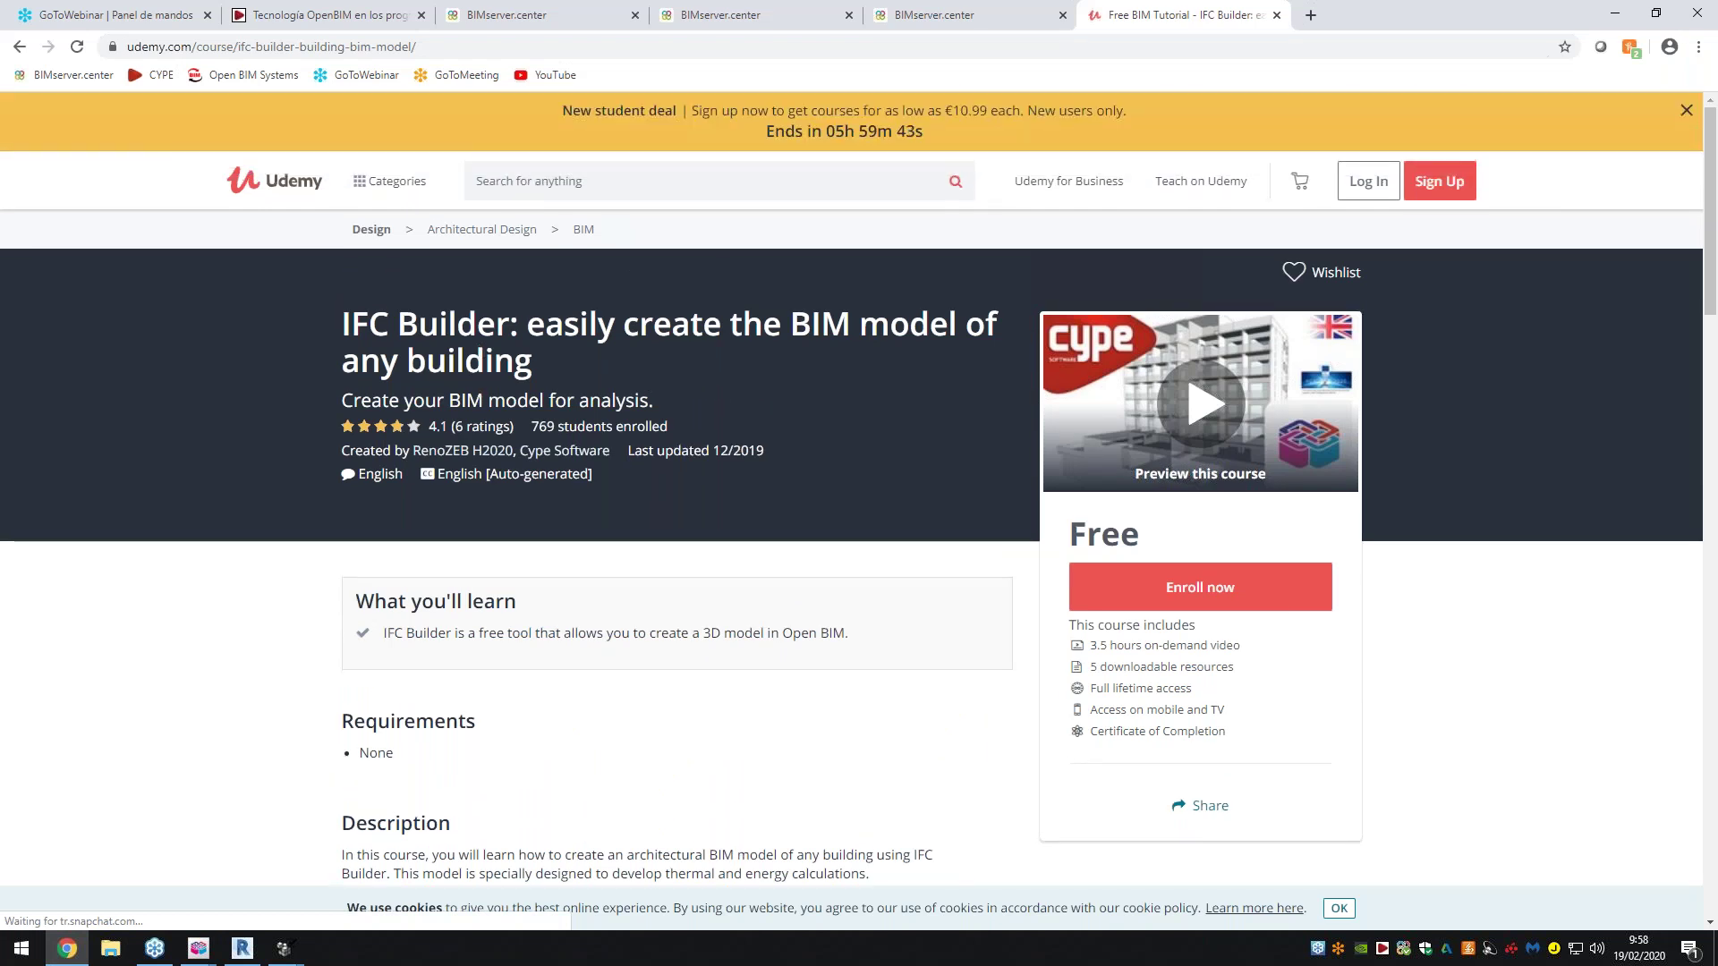
{"action": "scroll", "coordinate": [568, 386], "scroll_direction": "down", "scroll_amount": 3}
{"action": "scroll", "coordinate": [568, 387], "scroll_direction": "up", "scroll_amount": 1}
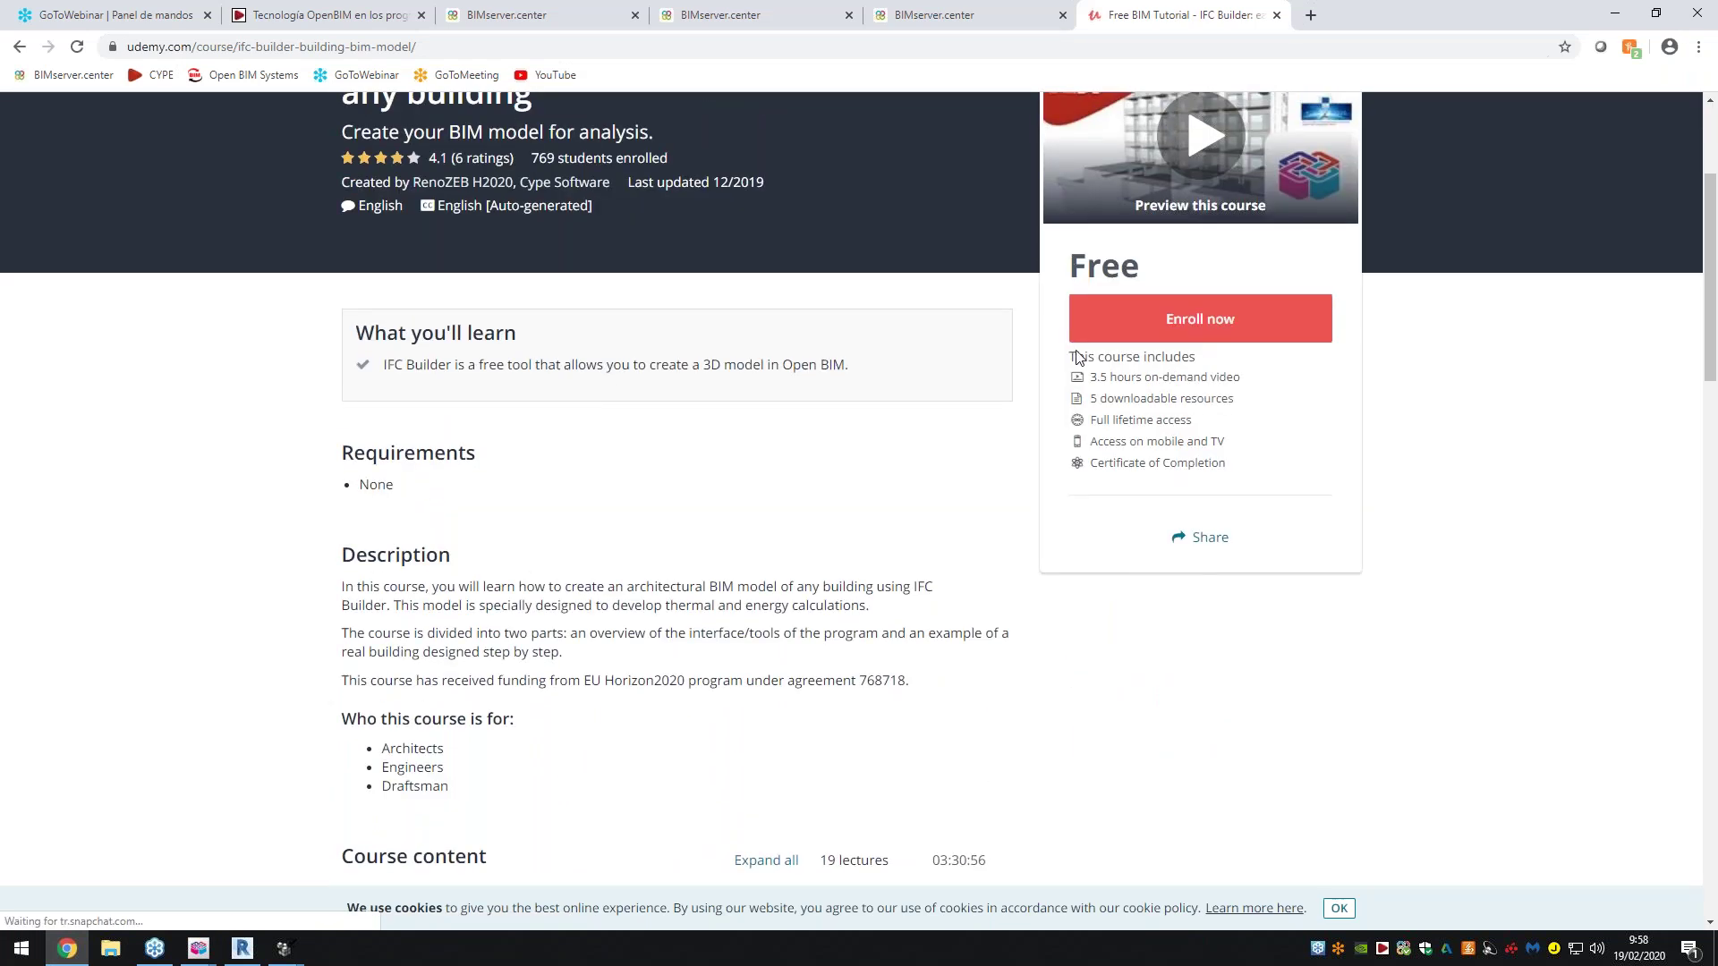
{"action": "scroll", "coordinate": [1049, 358], "scroll_direction": "up", "scroll_amount": 1}
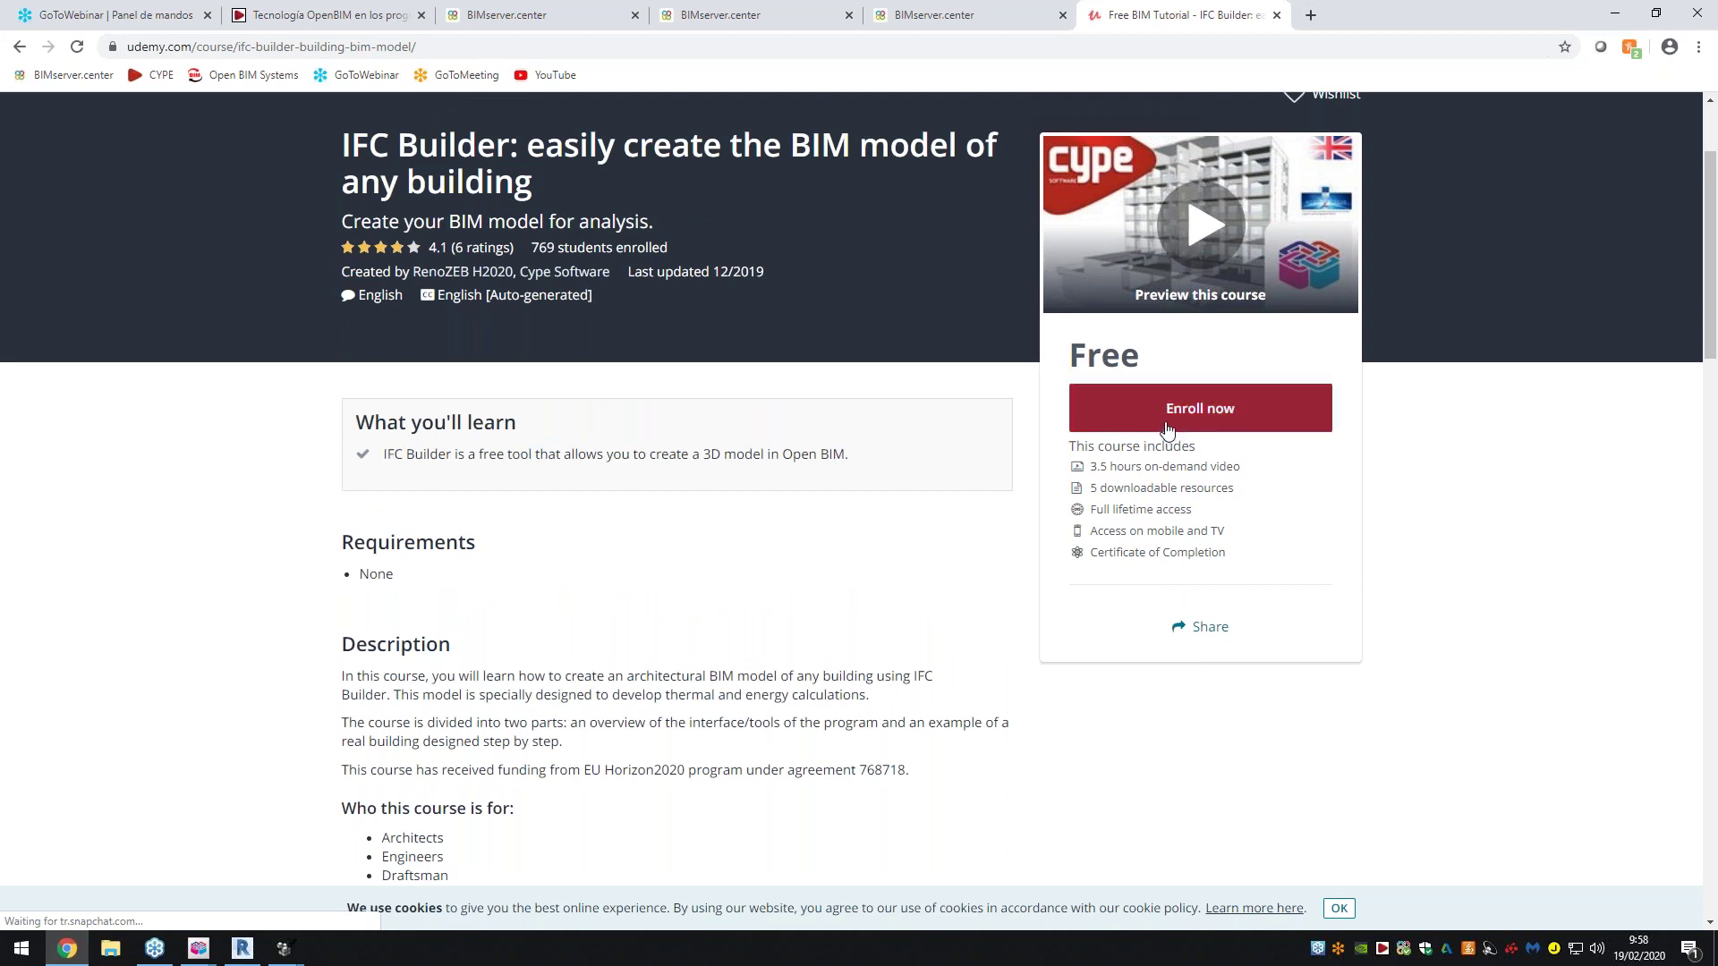
{"action": "scroll", "coordinate": [805, 587], "scroll_direction": "down", "scroll_amount": 6}
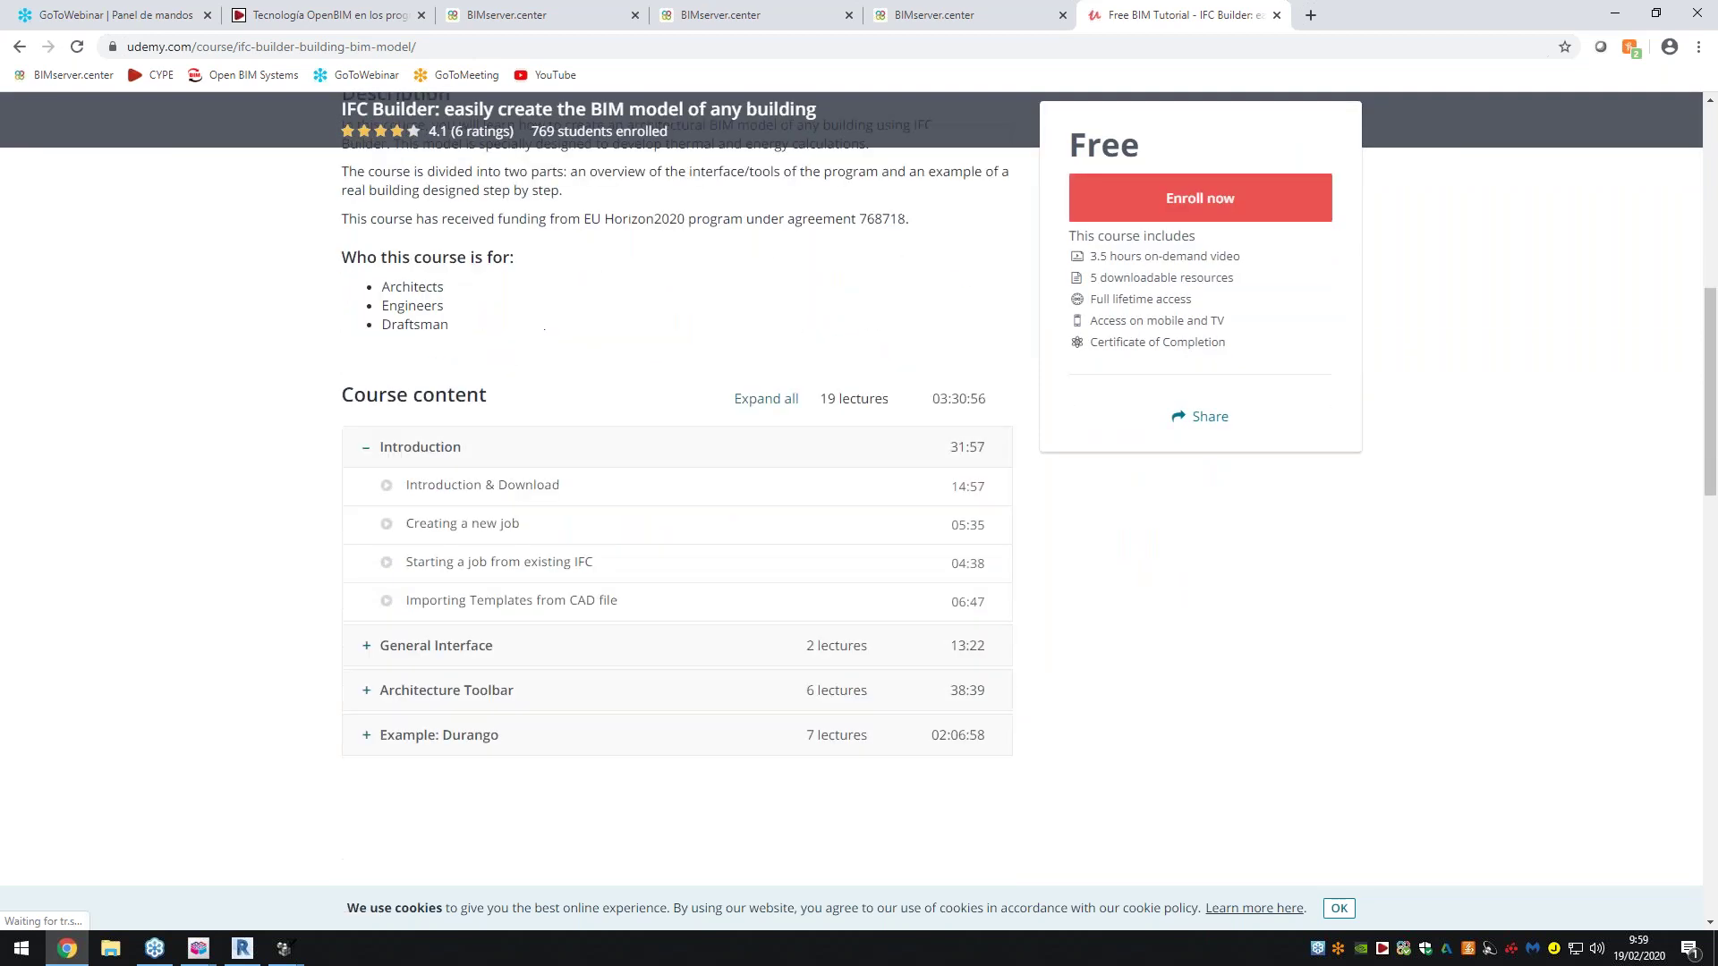
Expand the General Interface, Architecture Toolbar and Example: Durango lecture lists
{"action": "left_click", "coordinate": [399, 483]}
{"action": "left_click", "coordinate": [411, 602]}
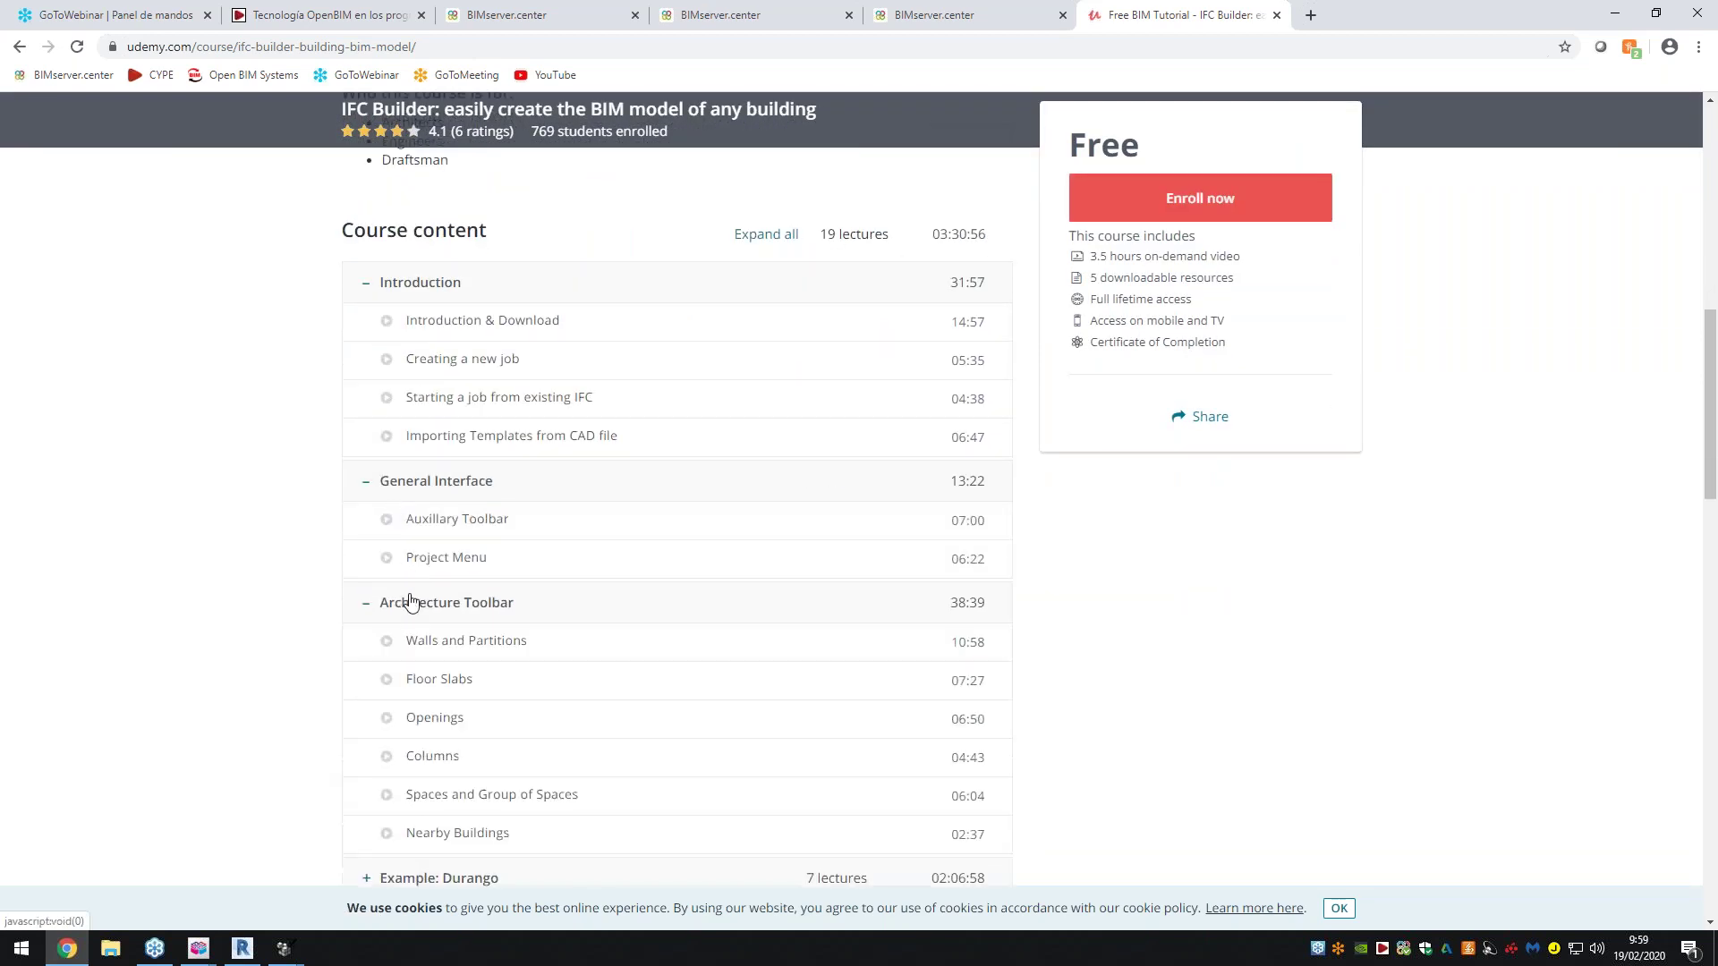
{"action": "scroll", "coordinate": [413, 626], "scroll_direction": "down", "scroll_amount": 2}
{"action": "left_click", "coordinate": [421, 701]}
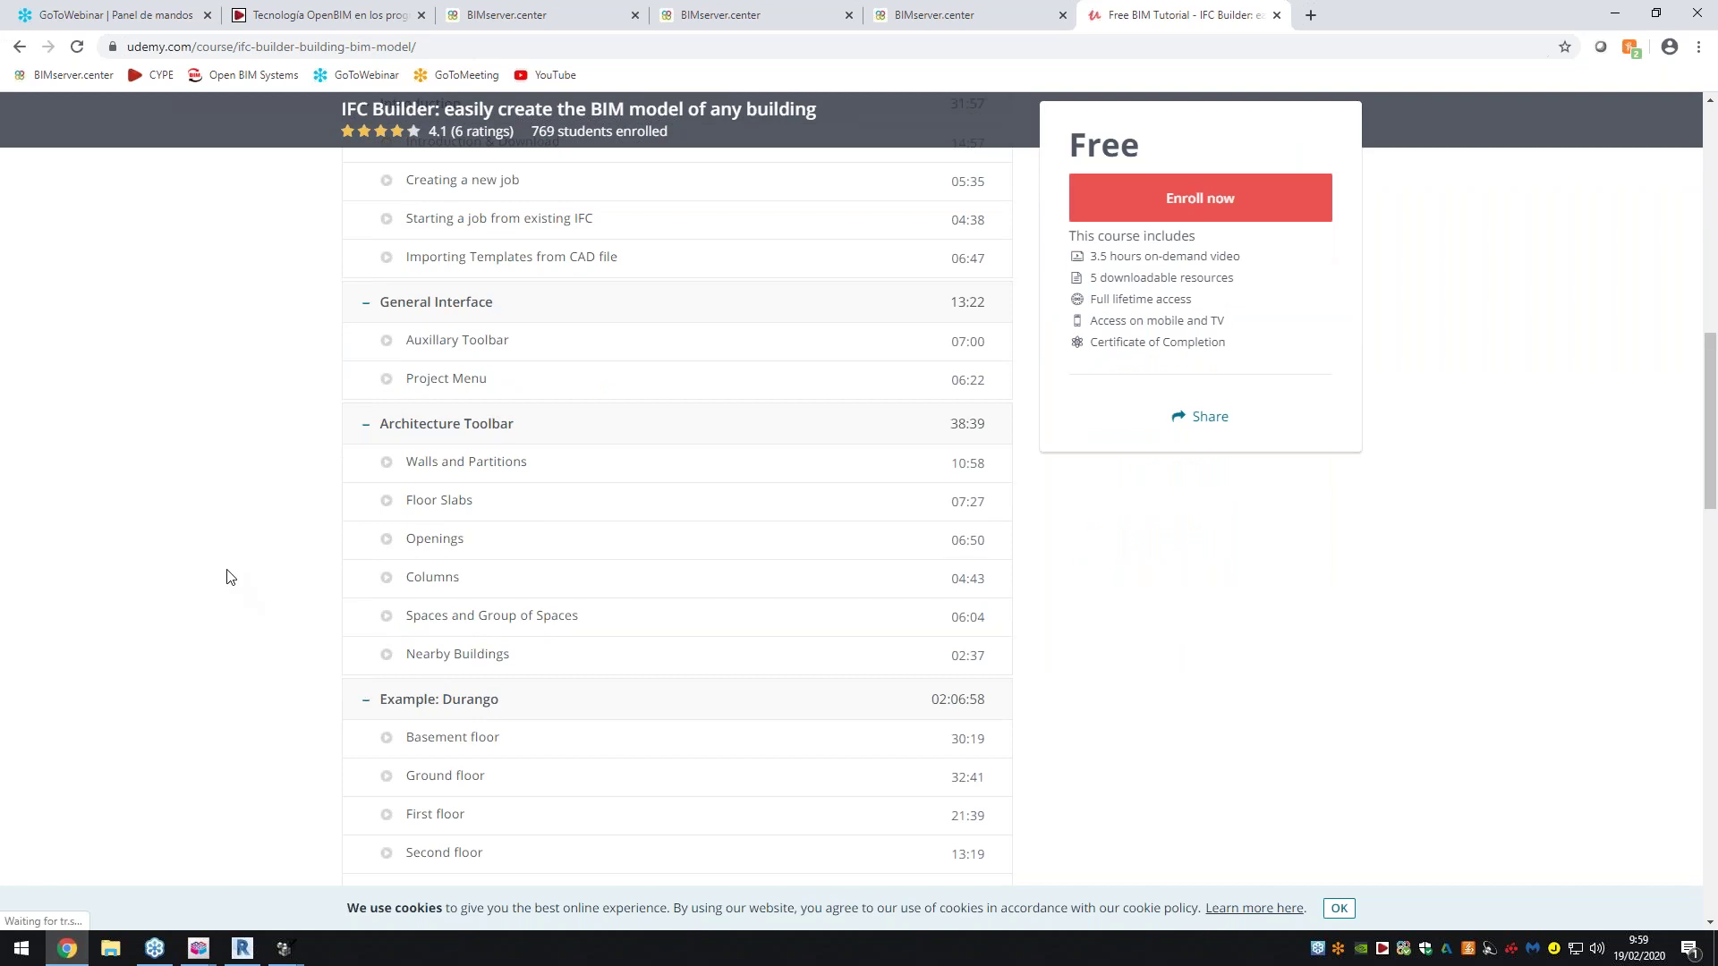
{"action": "scroll", "coordinate": [277, 601], "scroll_direction": "down", "scroll_amount": 4}
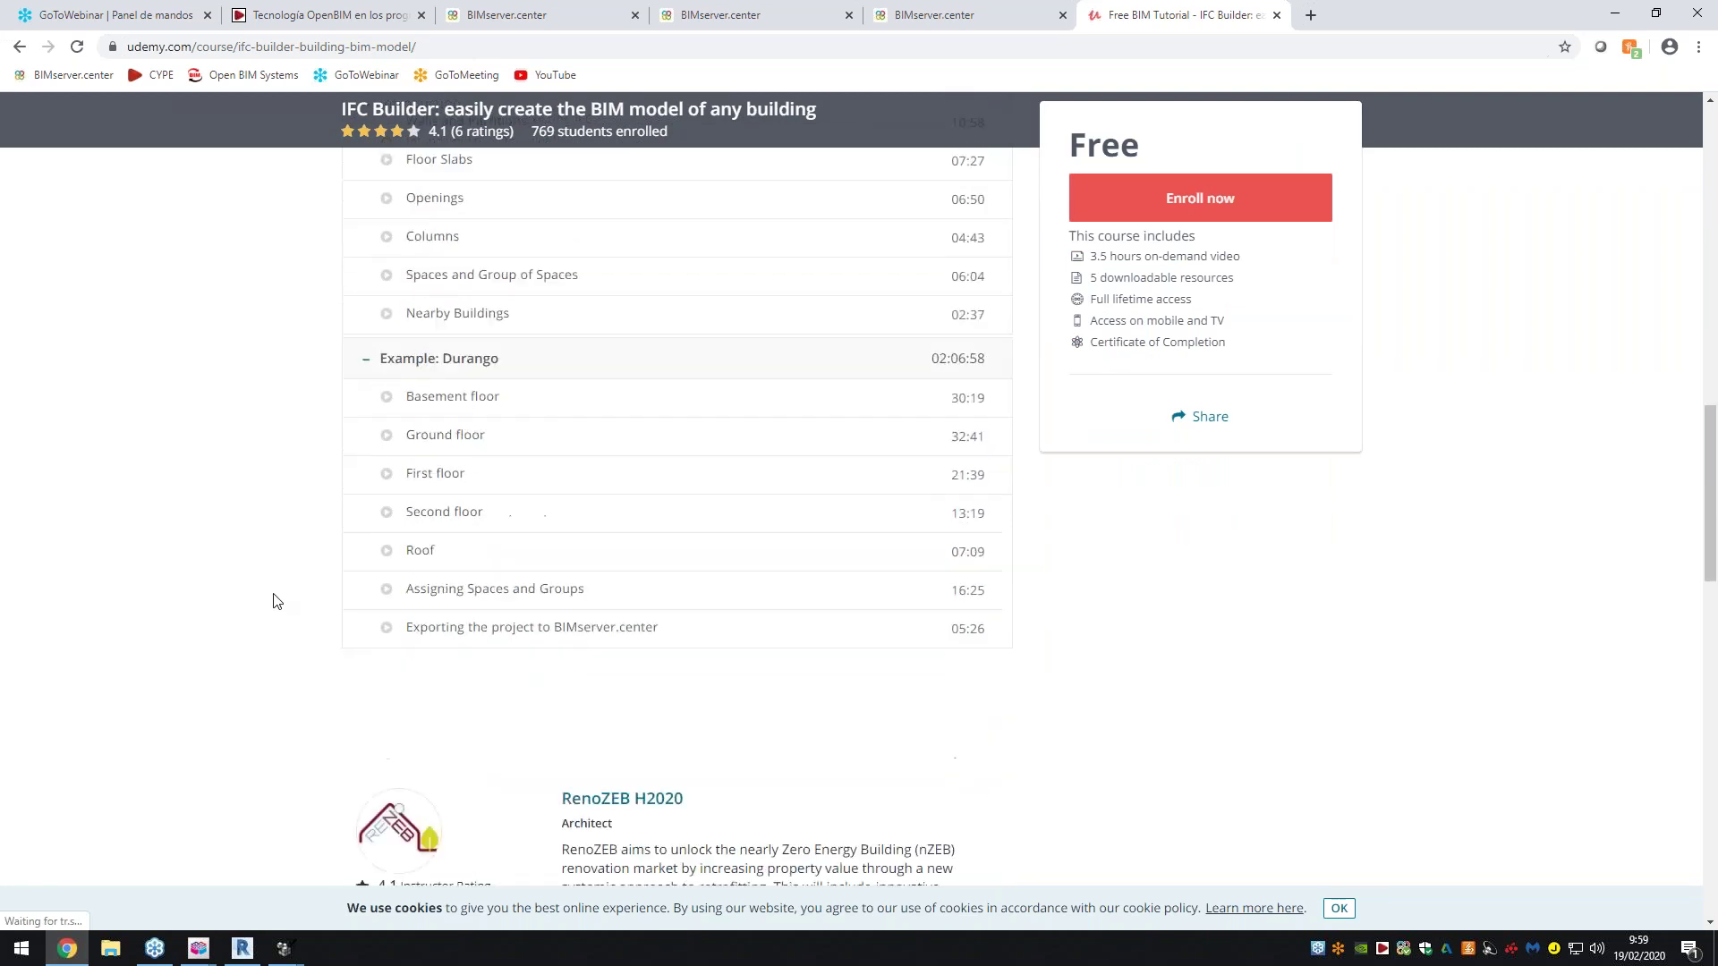
{"action": "scroll", "coordinate": [295, 609], "scroll_direction": "down", "scroll_amount": 3}
{"action": "scroll", "coordinate": [286, 613], "scroll_direction": "up", "scroll_amount": 4}
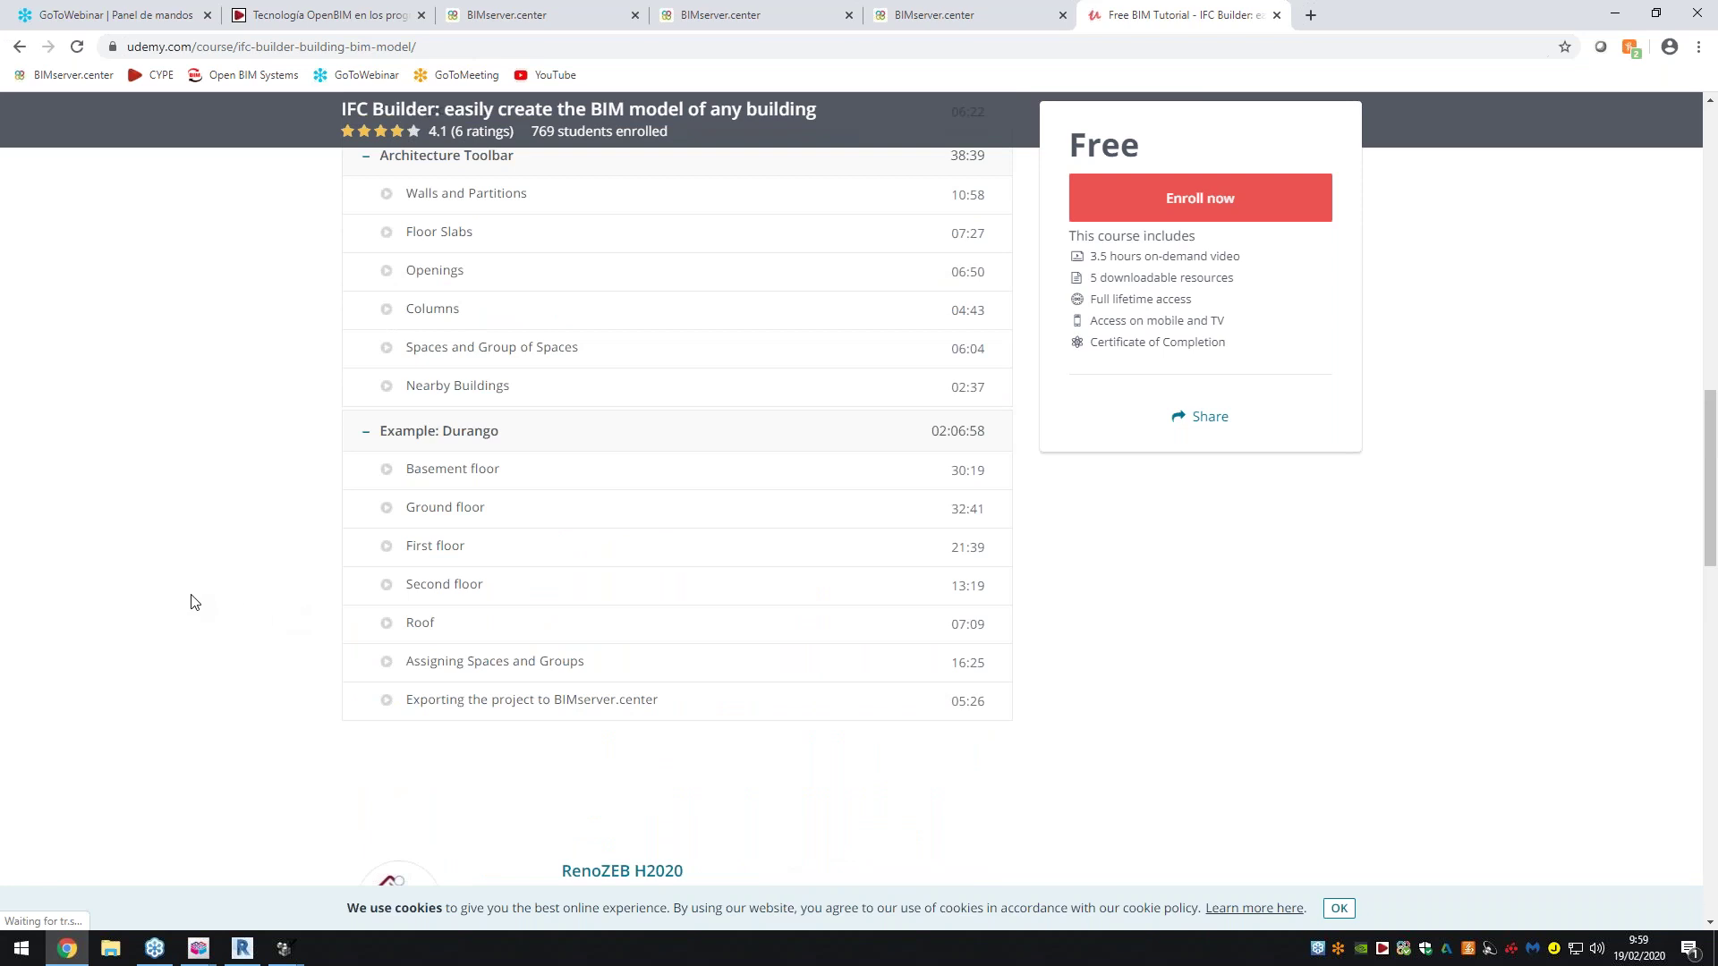
{"action": "scroll", "coordinate": [211, 599], "scroll_direction": "up", "scroll_amount": 11}
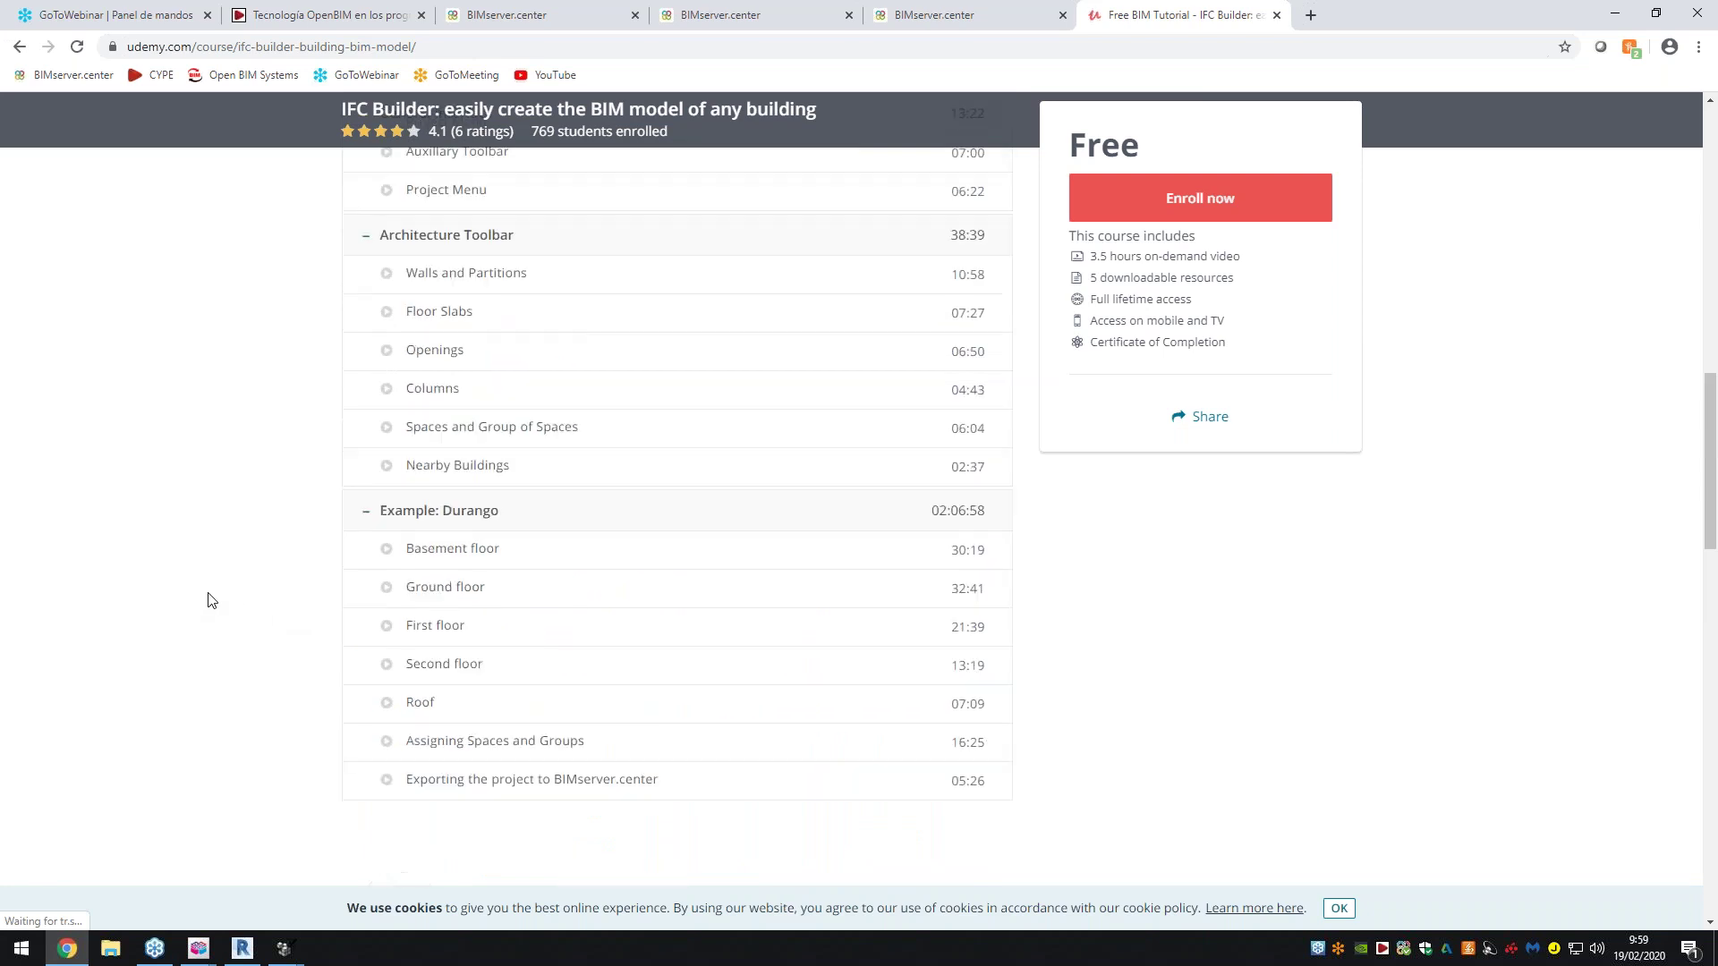
{"action": "scroll", "coordinate": [192, 255], "scroll_direction": "up", "scroll_amount": 2}
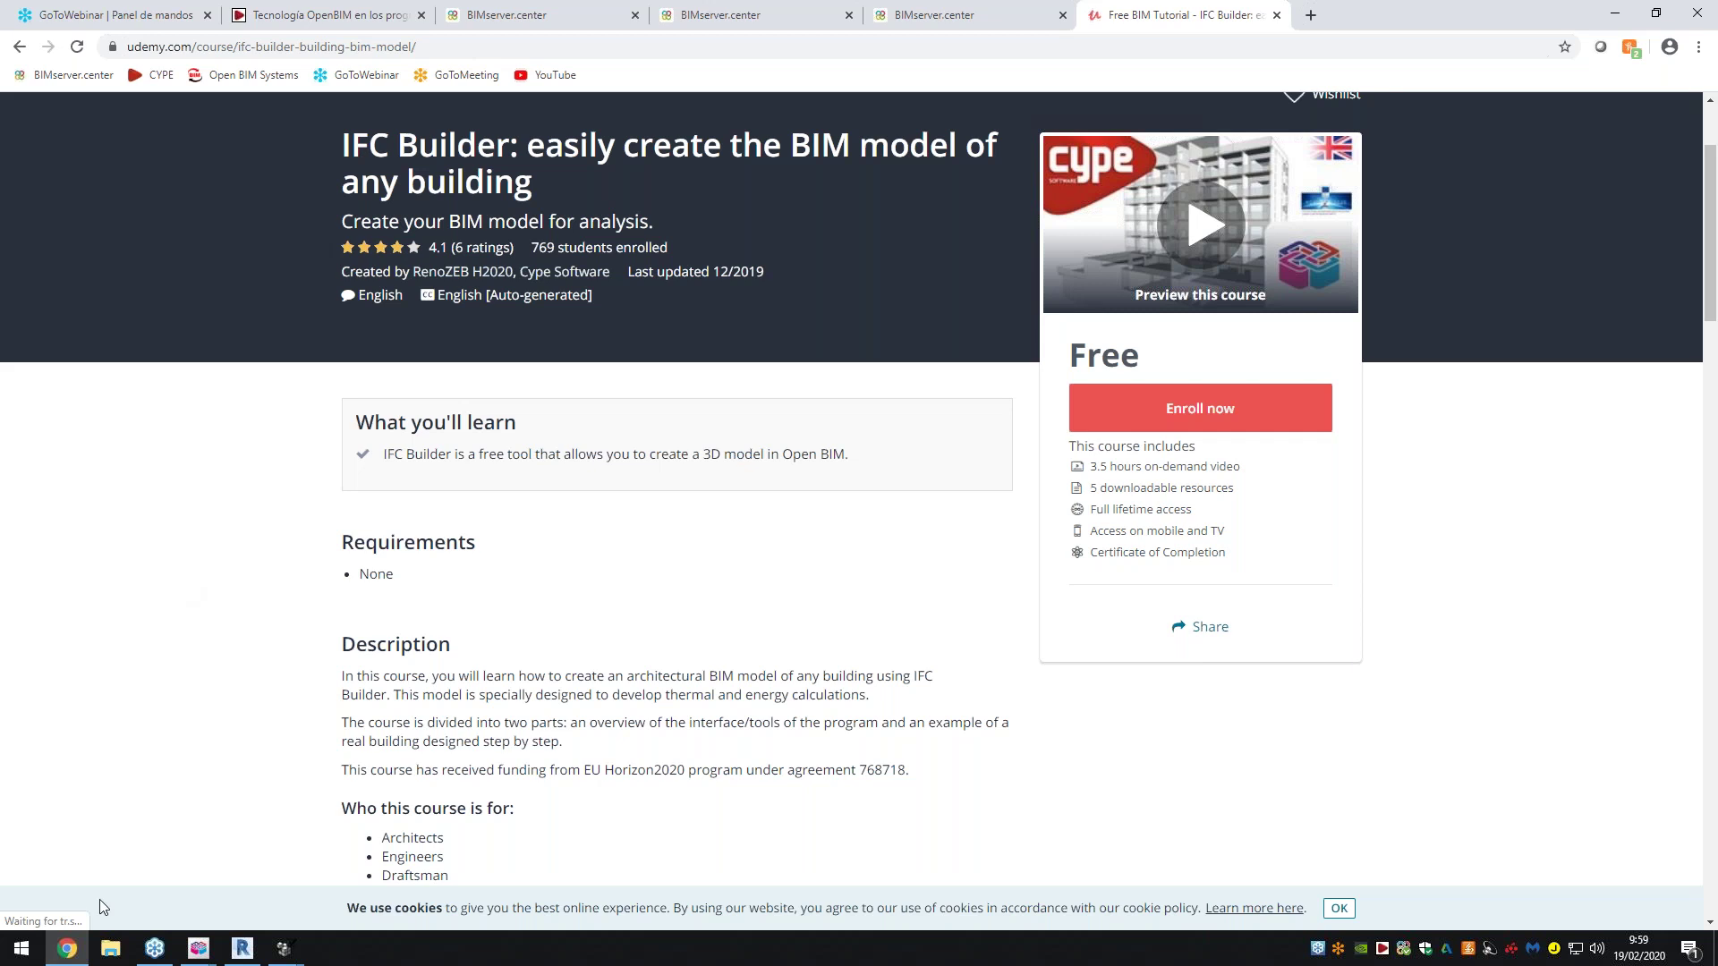
Bring the model checker window forward and select Categories and the Unknown category
{"action": "left_click", "coordinate": [285, 949]}
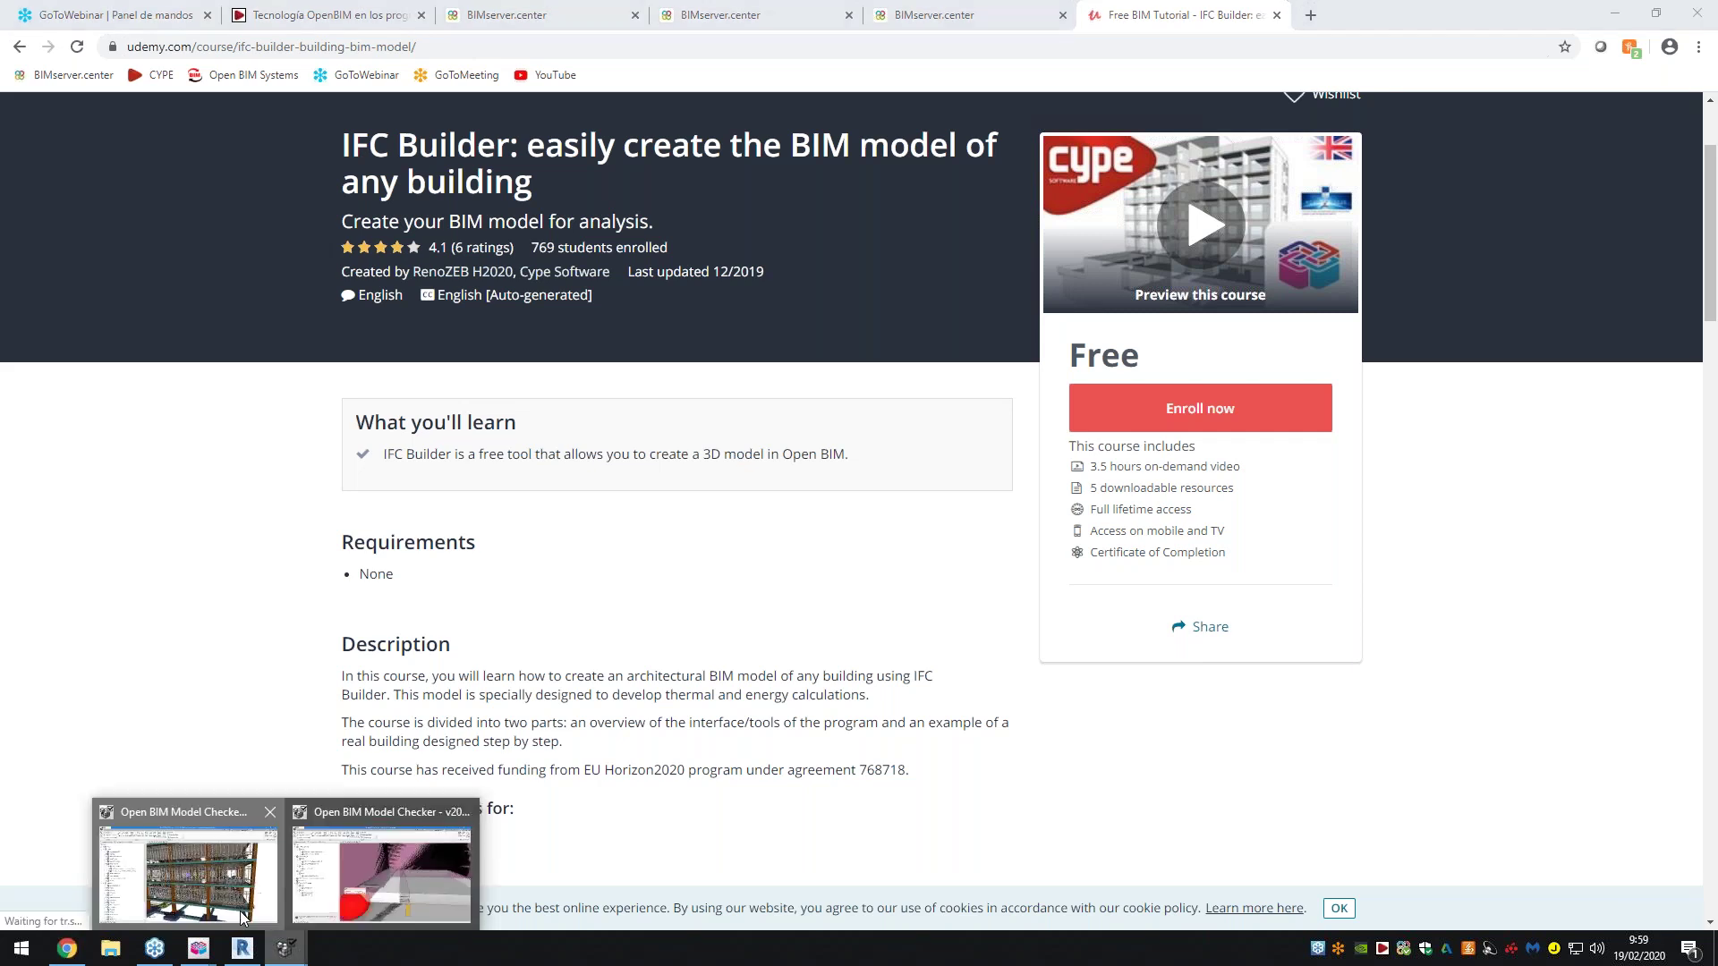
{"action": "left_click", "coordinate": [241, 917]}
{"action": "left_click", "coordinate": [109, 547]}
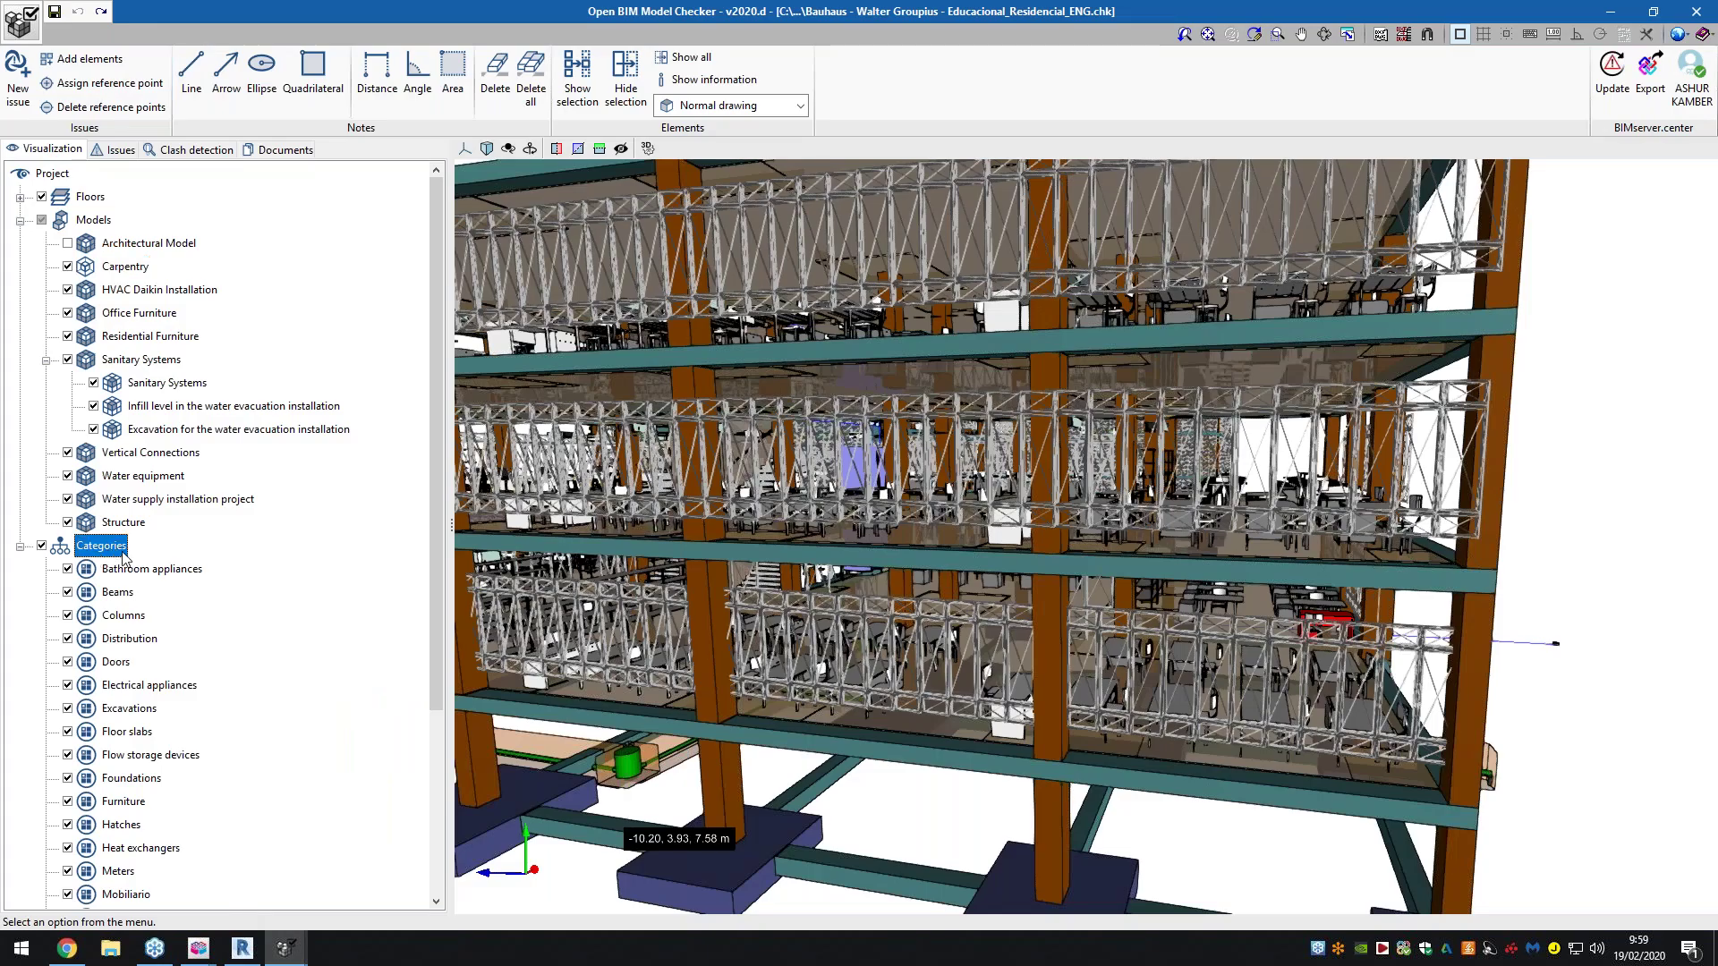
{"action": "scroll", "coordinate": [126, 557], "scroll_direction": "down", "scroll_amount": 4}
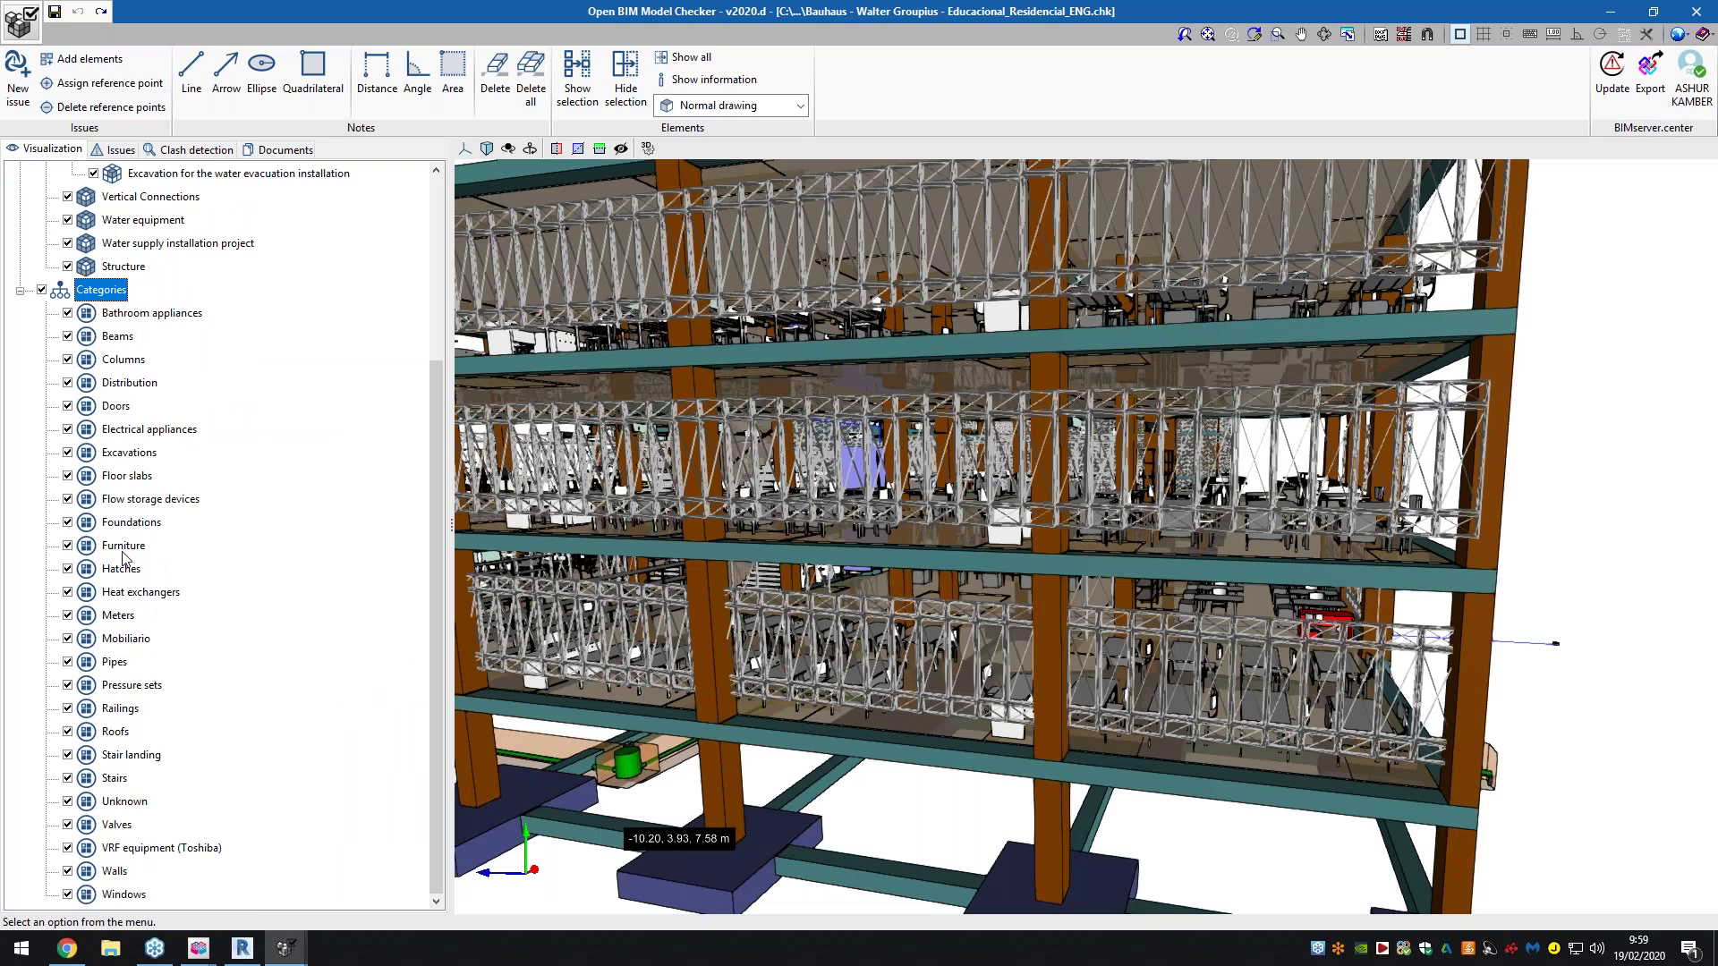
{"action": "left_click", "coordinate": [126, 802]}
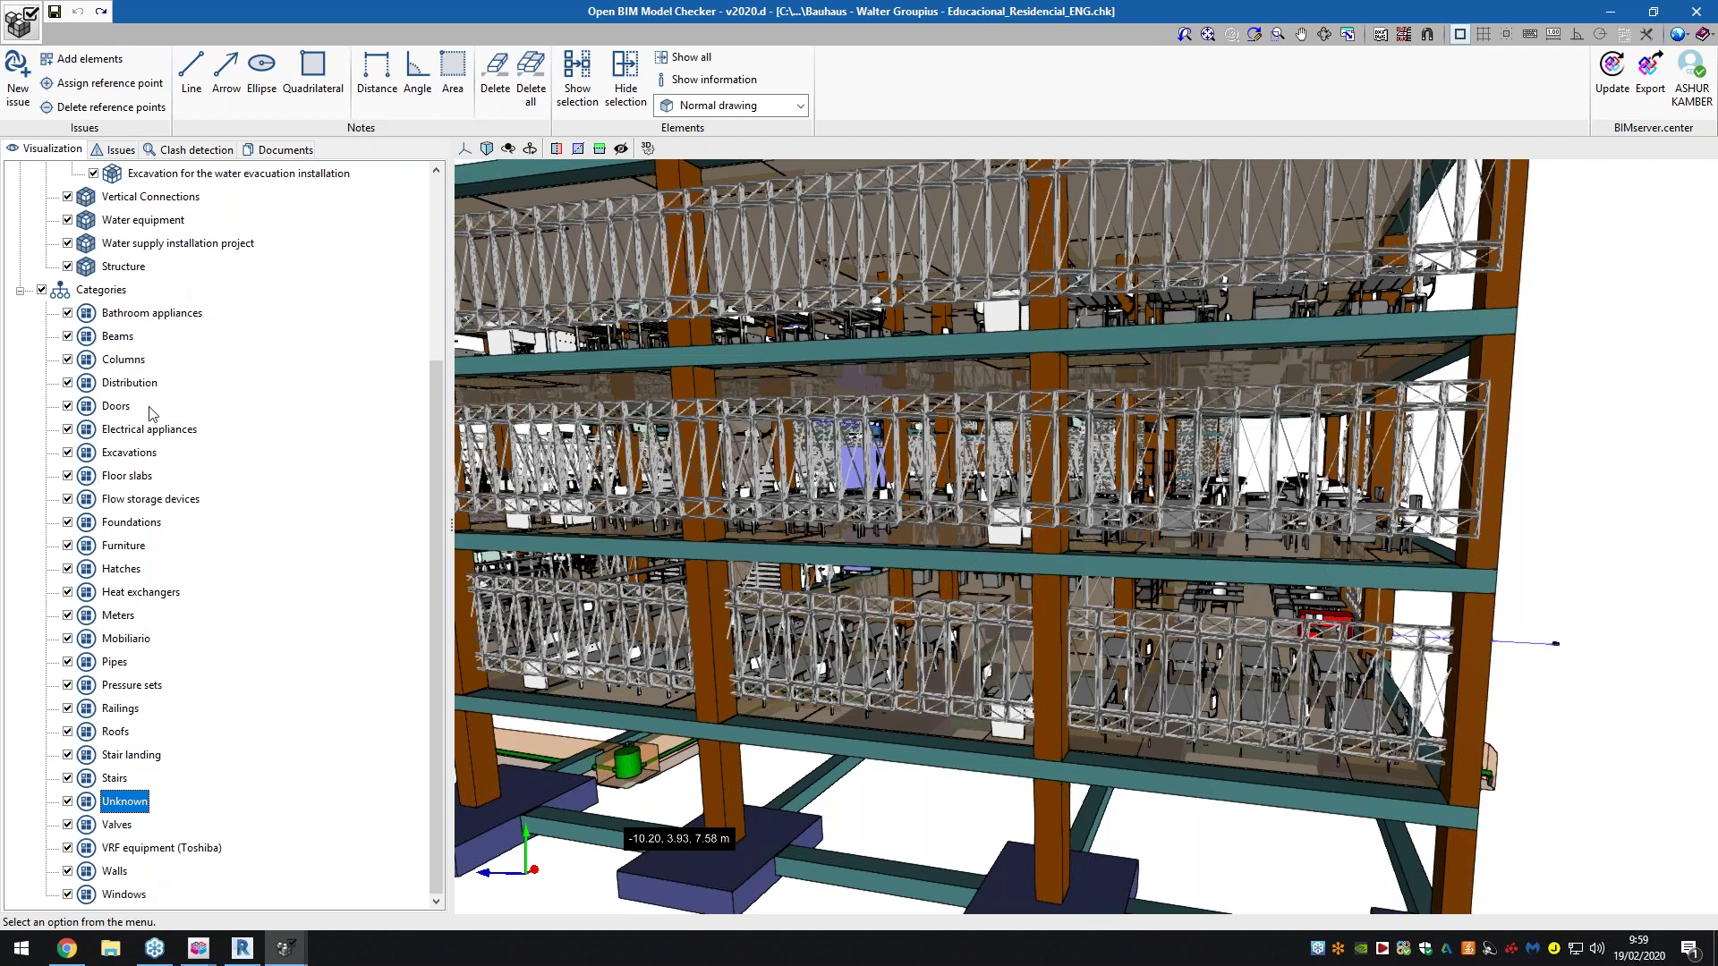
{"action": "scroll", "coordinate": [150, 413], "scroll_direction": "up", "scroll_amount": 4}
{"action": "scroll", "coordinate": [150, 412], "scroll_direction": "down", "scroll_amount": 4}
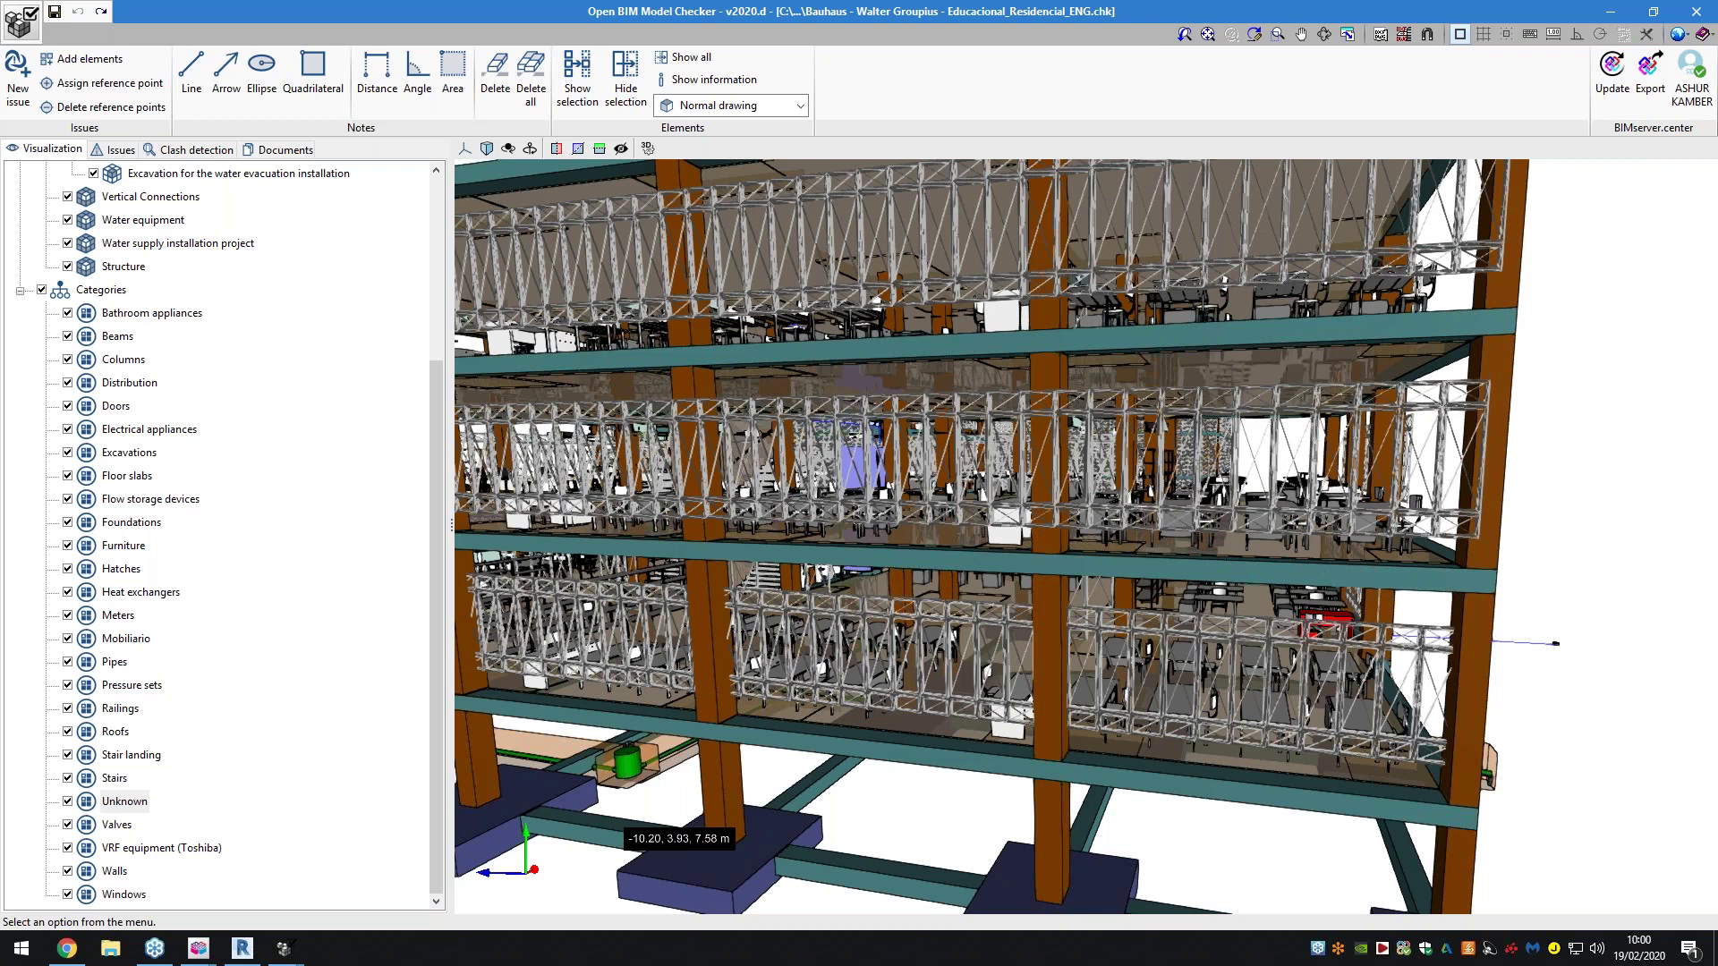
Bring Chrome forward and cycle through the BIMserver.center tabs back to the Revit plugin page
{"action": "left_click", "coordinate": [79, 952]}
{"action": "left_click", "coordinate": [537, 14]}
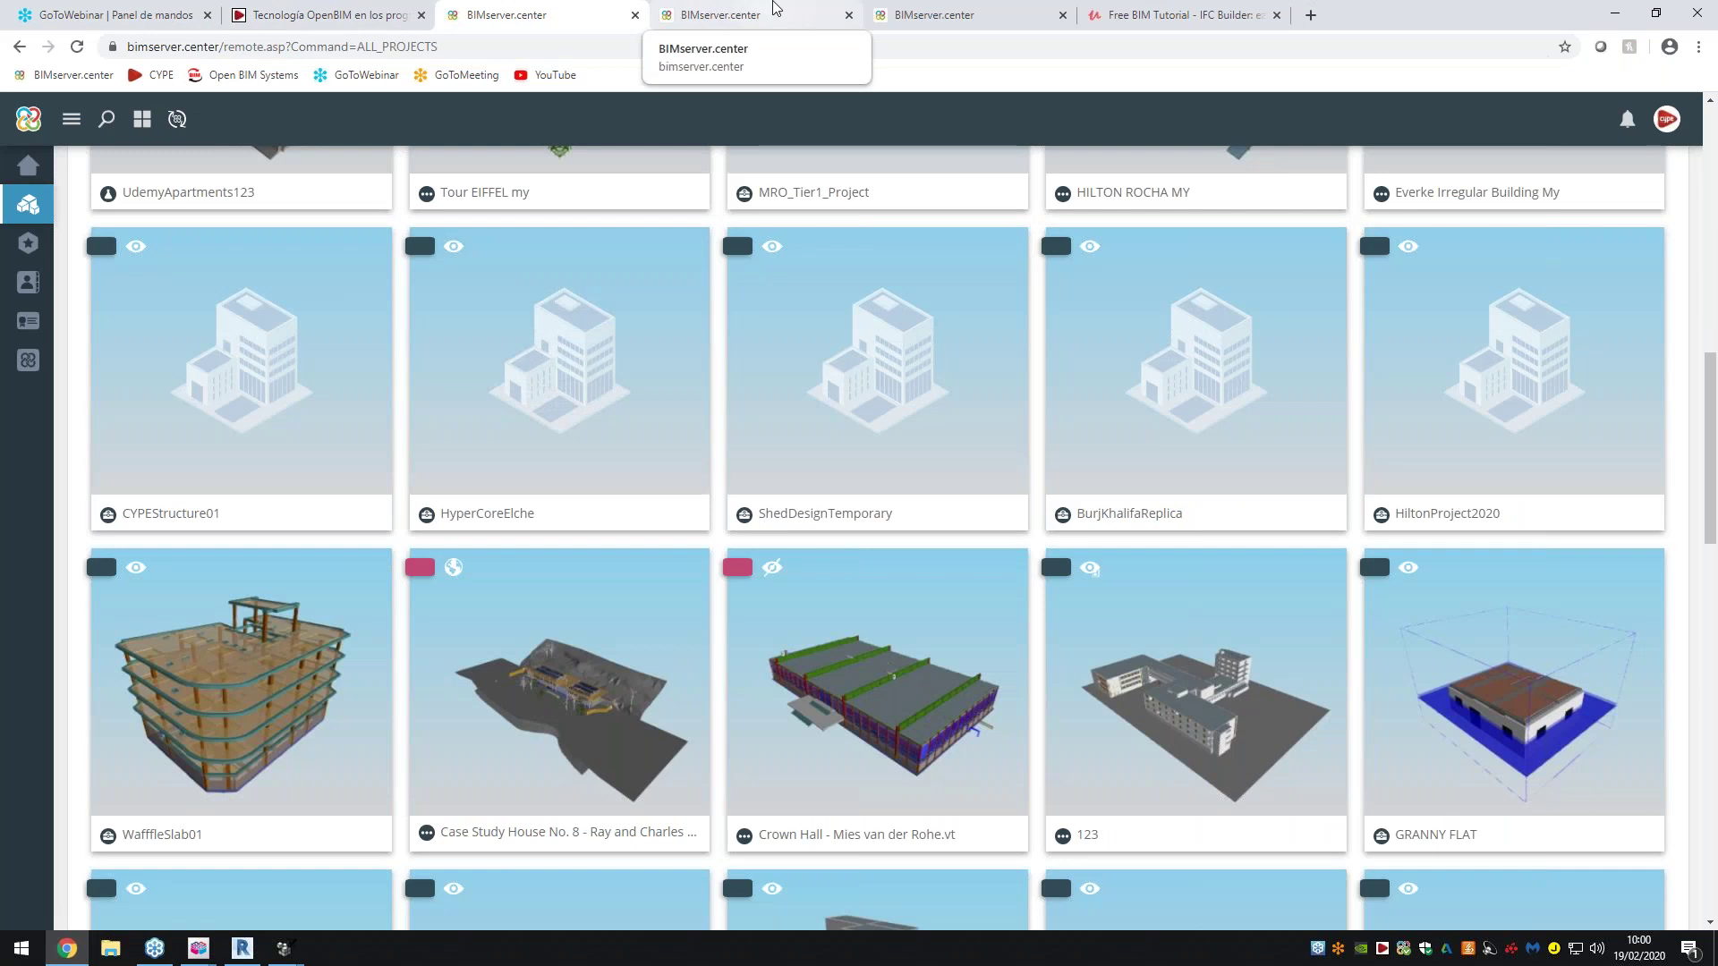
{"action": "left_click", "coordinate": [774, 9]}
{"action": "left_click", "coordinate": [930, 15]}
{"action": "left_click", "coordinate": [752, 15]}
{"action": "scroll", "coordinate": [269, 308], "scroll_direction": "up", "scroll_amount": 1}
Go to the BIMserver.center Store and open the IFC Builder application page
{"action": "left_click", "coordinate": [109, 170]}
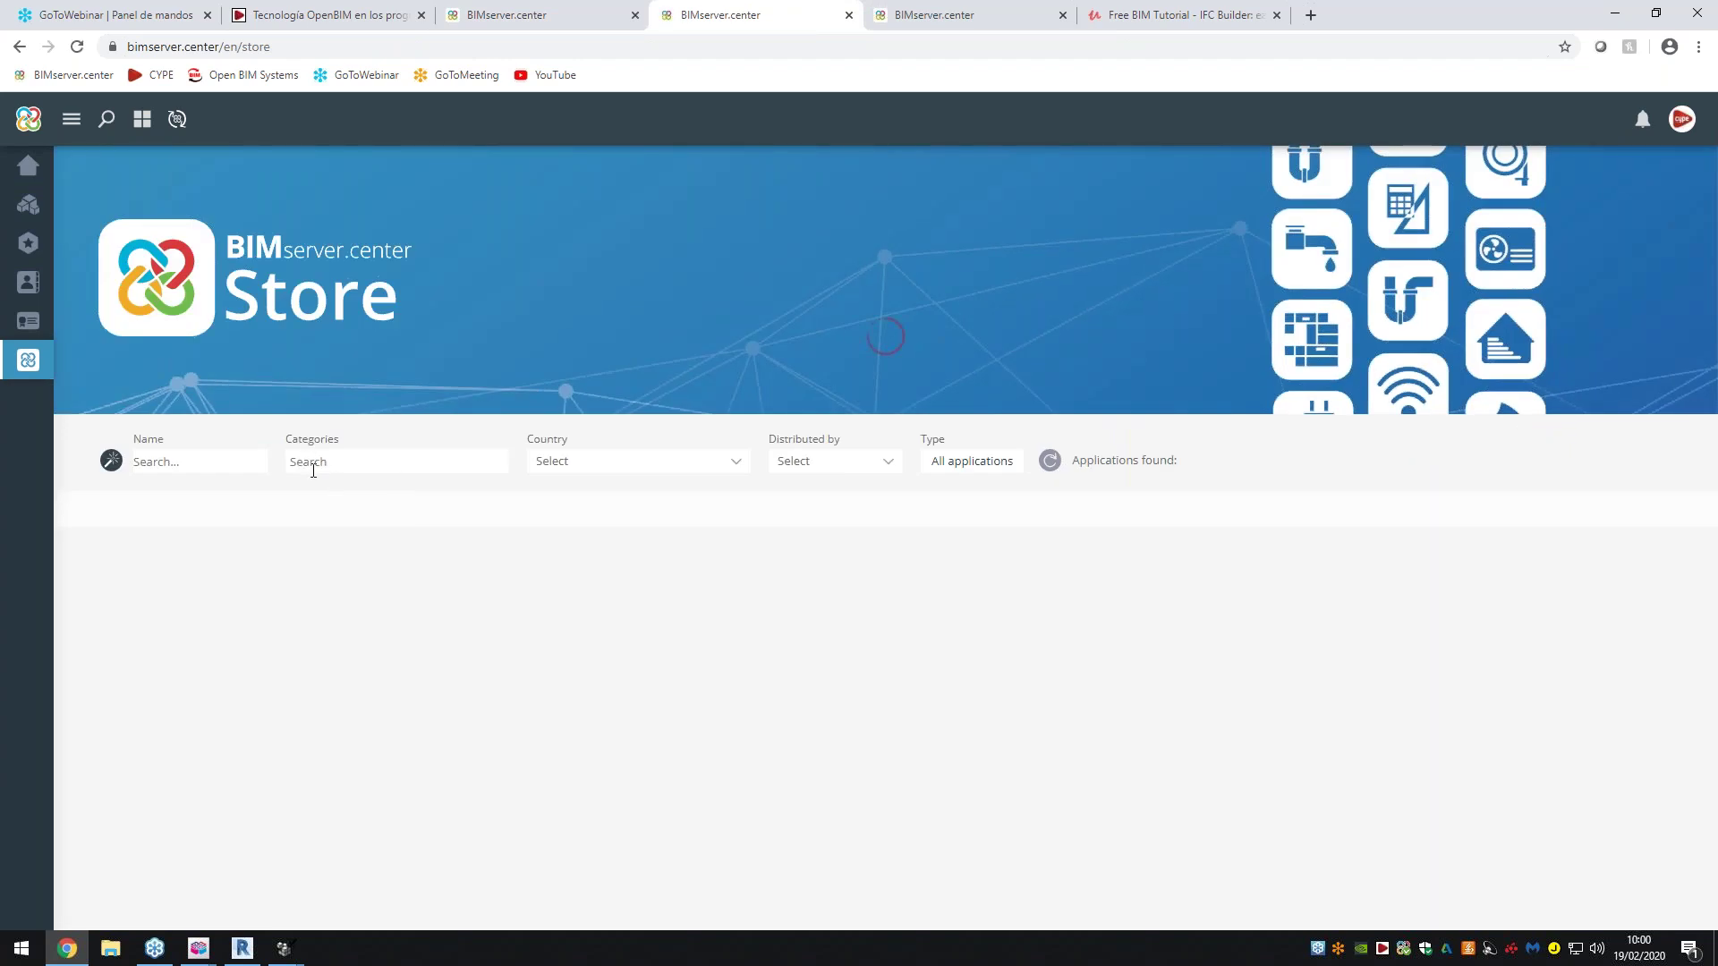
{"action": "left_click", "coordinate": [337, 464]}
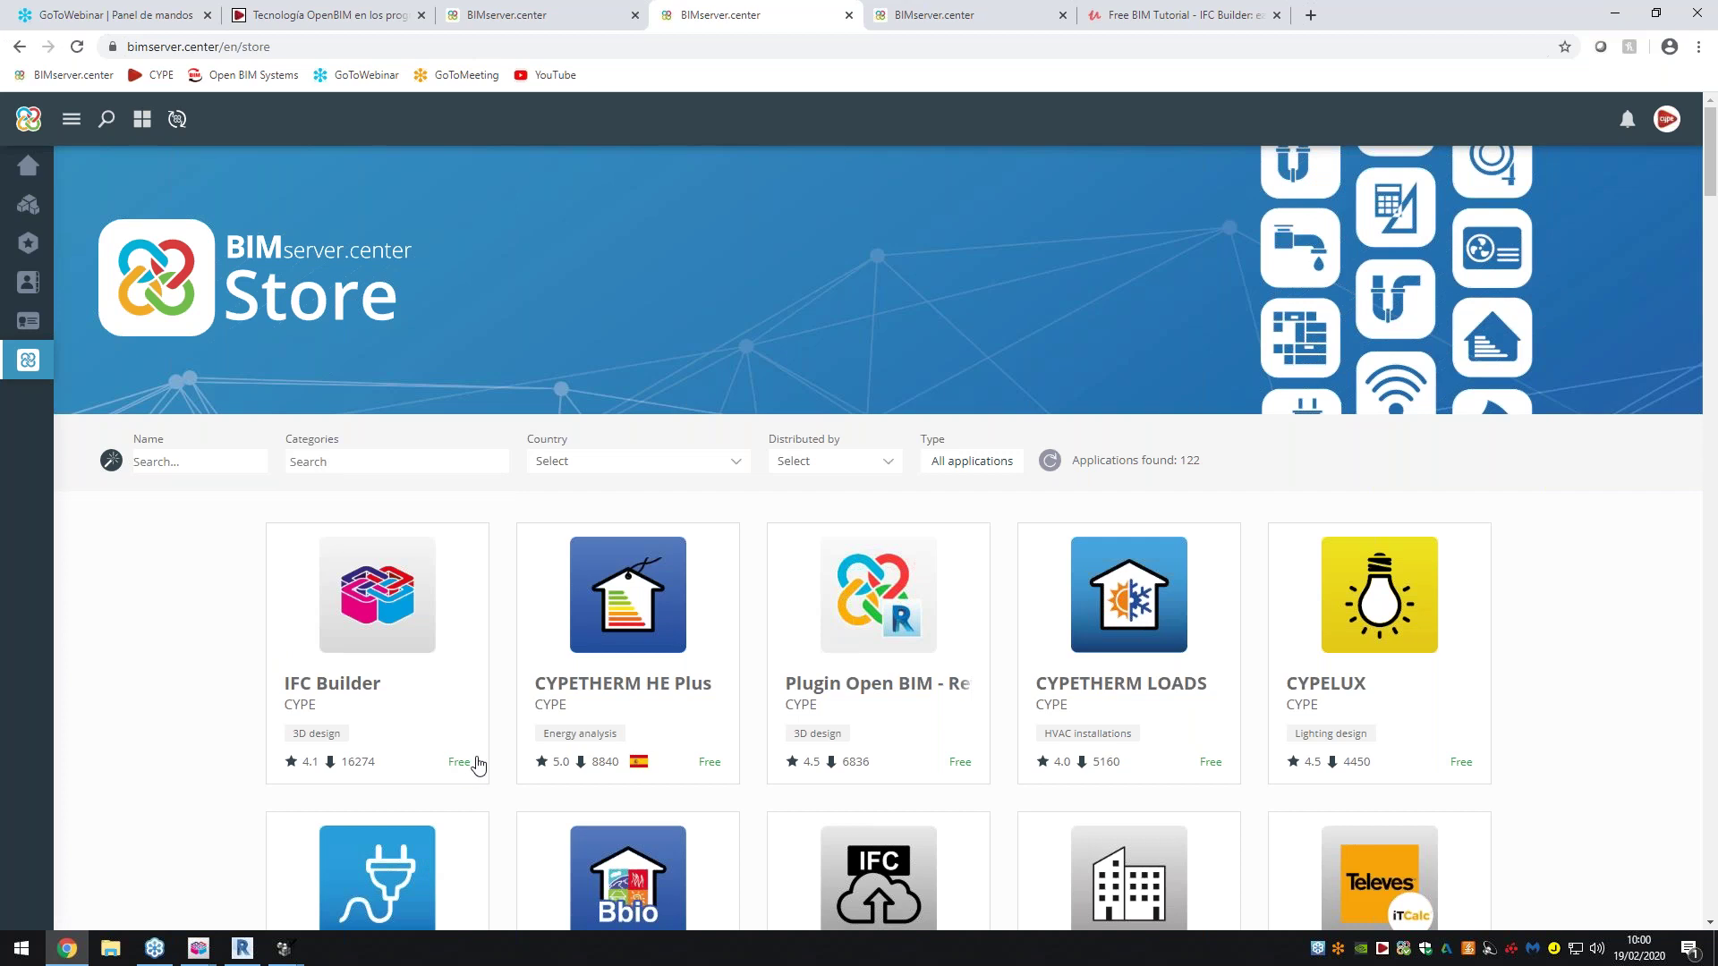
{"action": "left_click", "coordinate": [317, 619]}
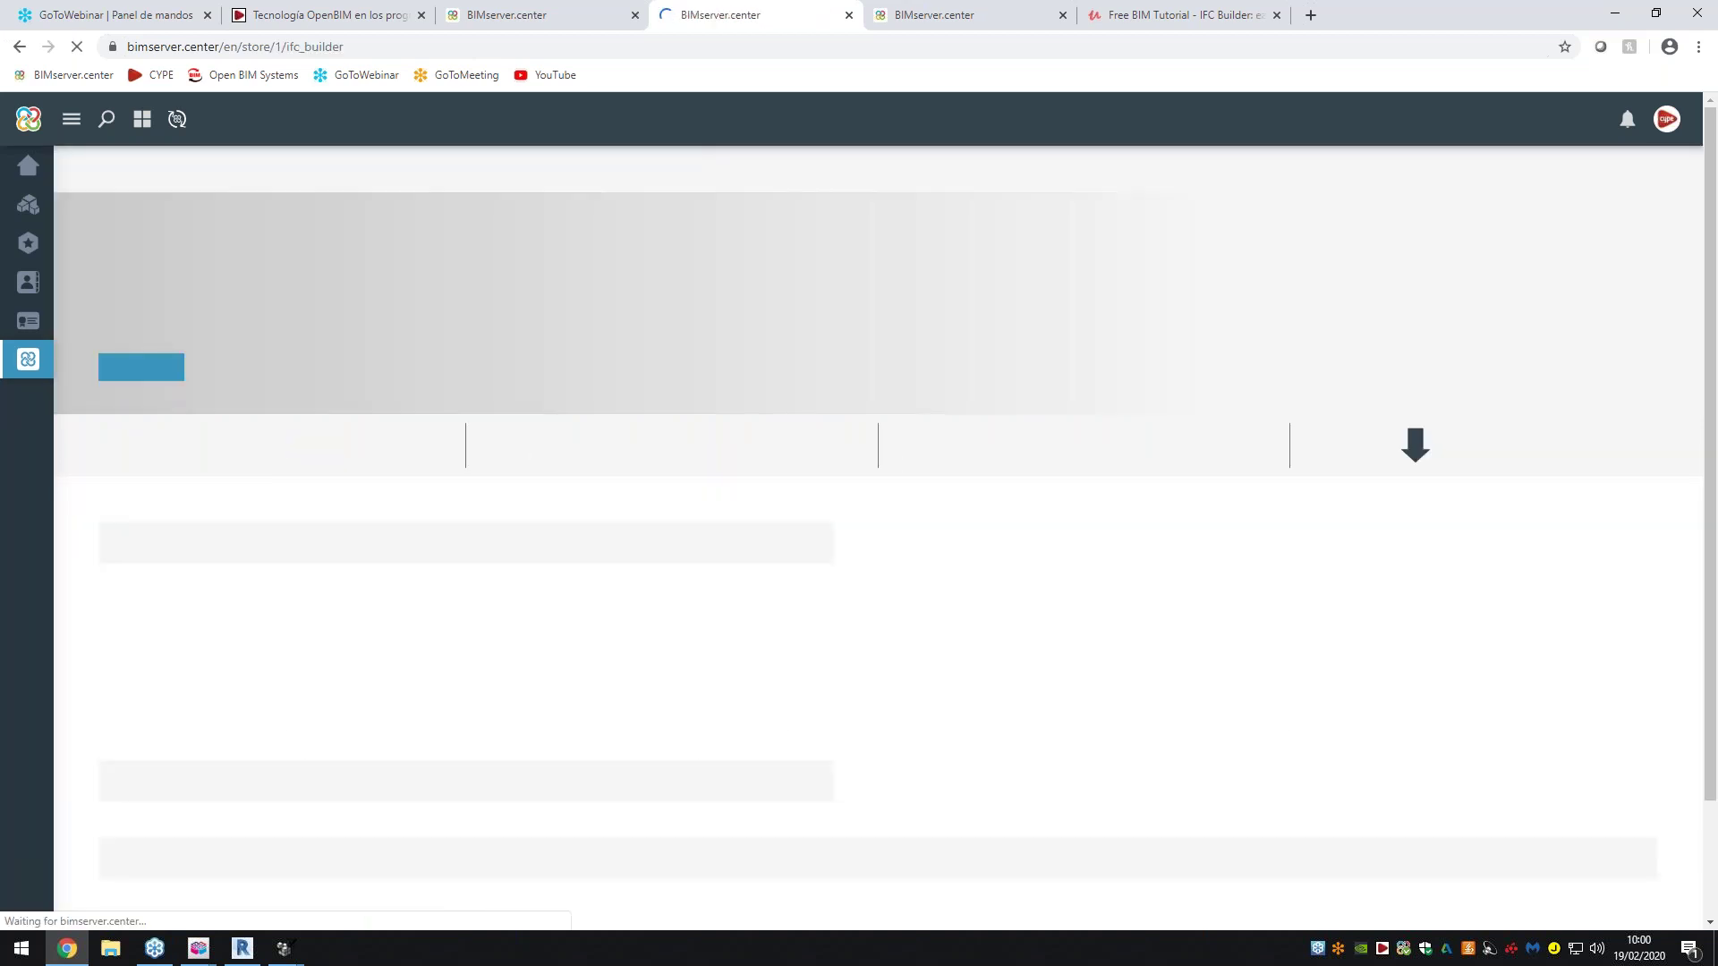
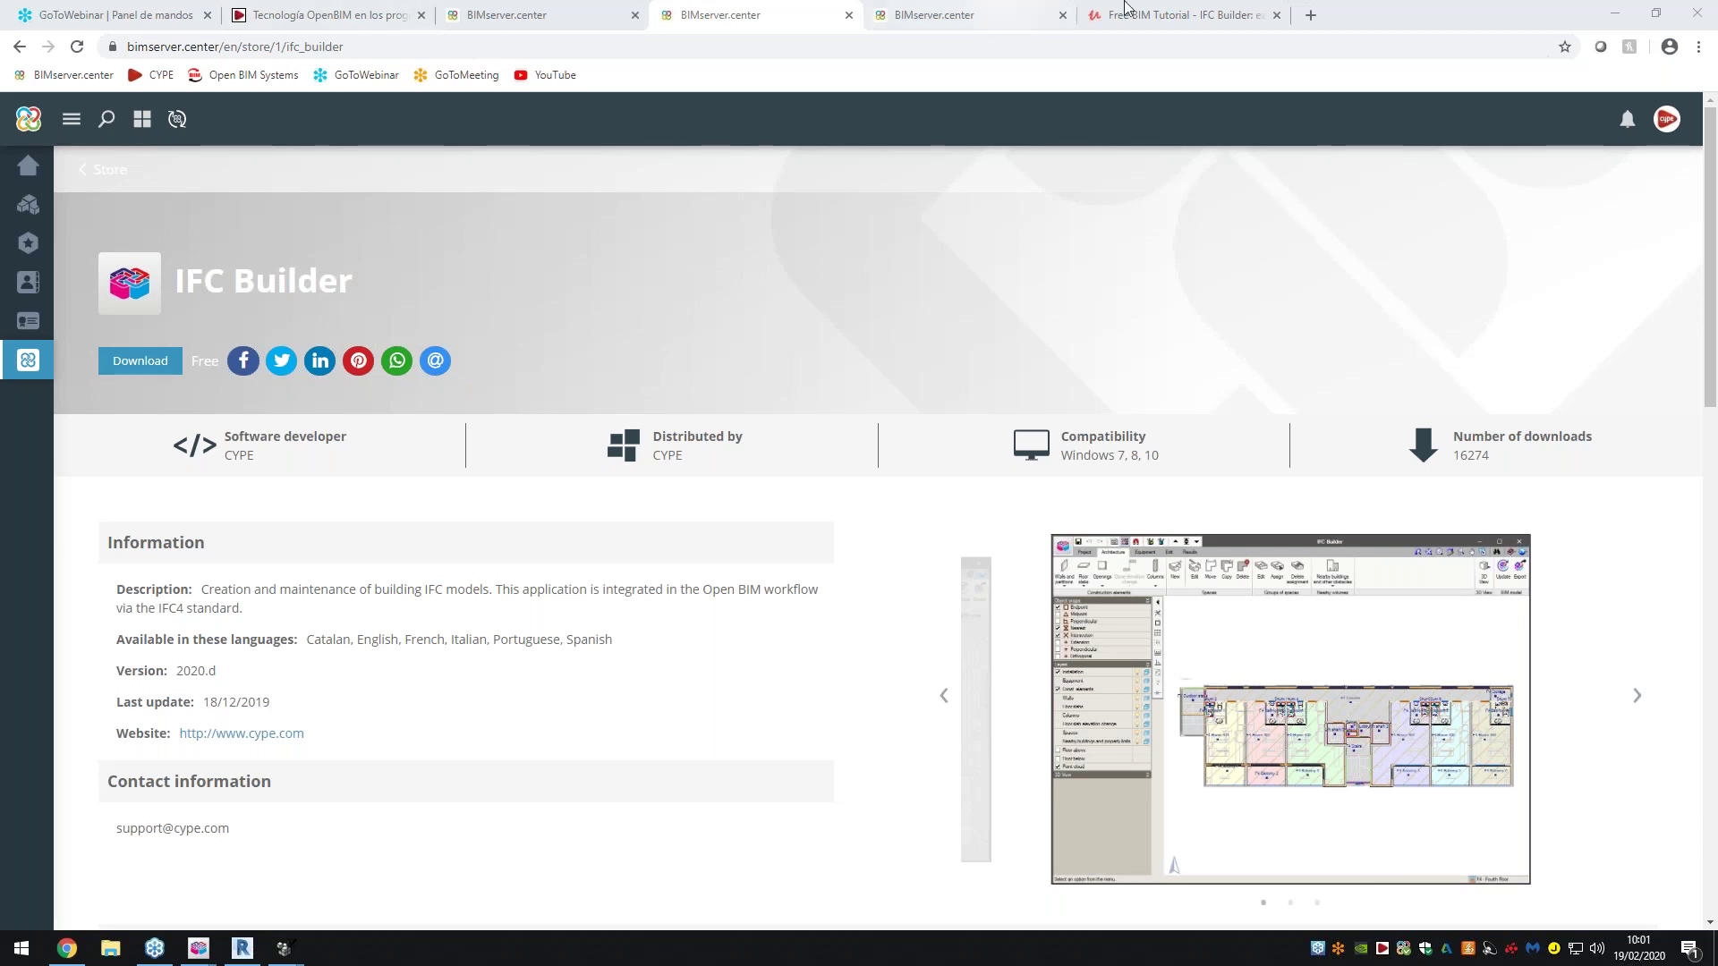
Review the IFC Builder course's learning outcomes and project files, then return to the IFC Builder store page
{"action": "left_click", "coordinate": [1181, 14]}
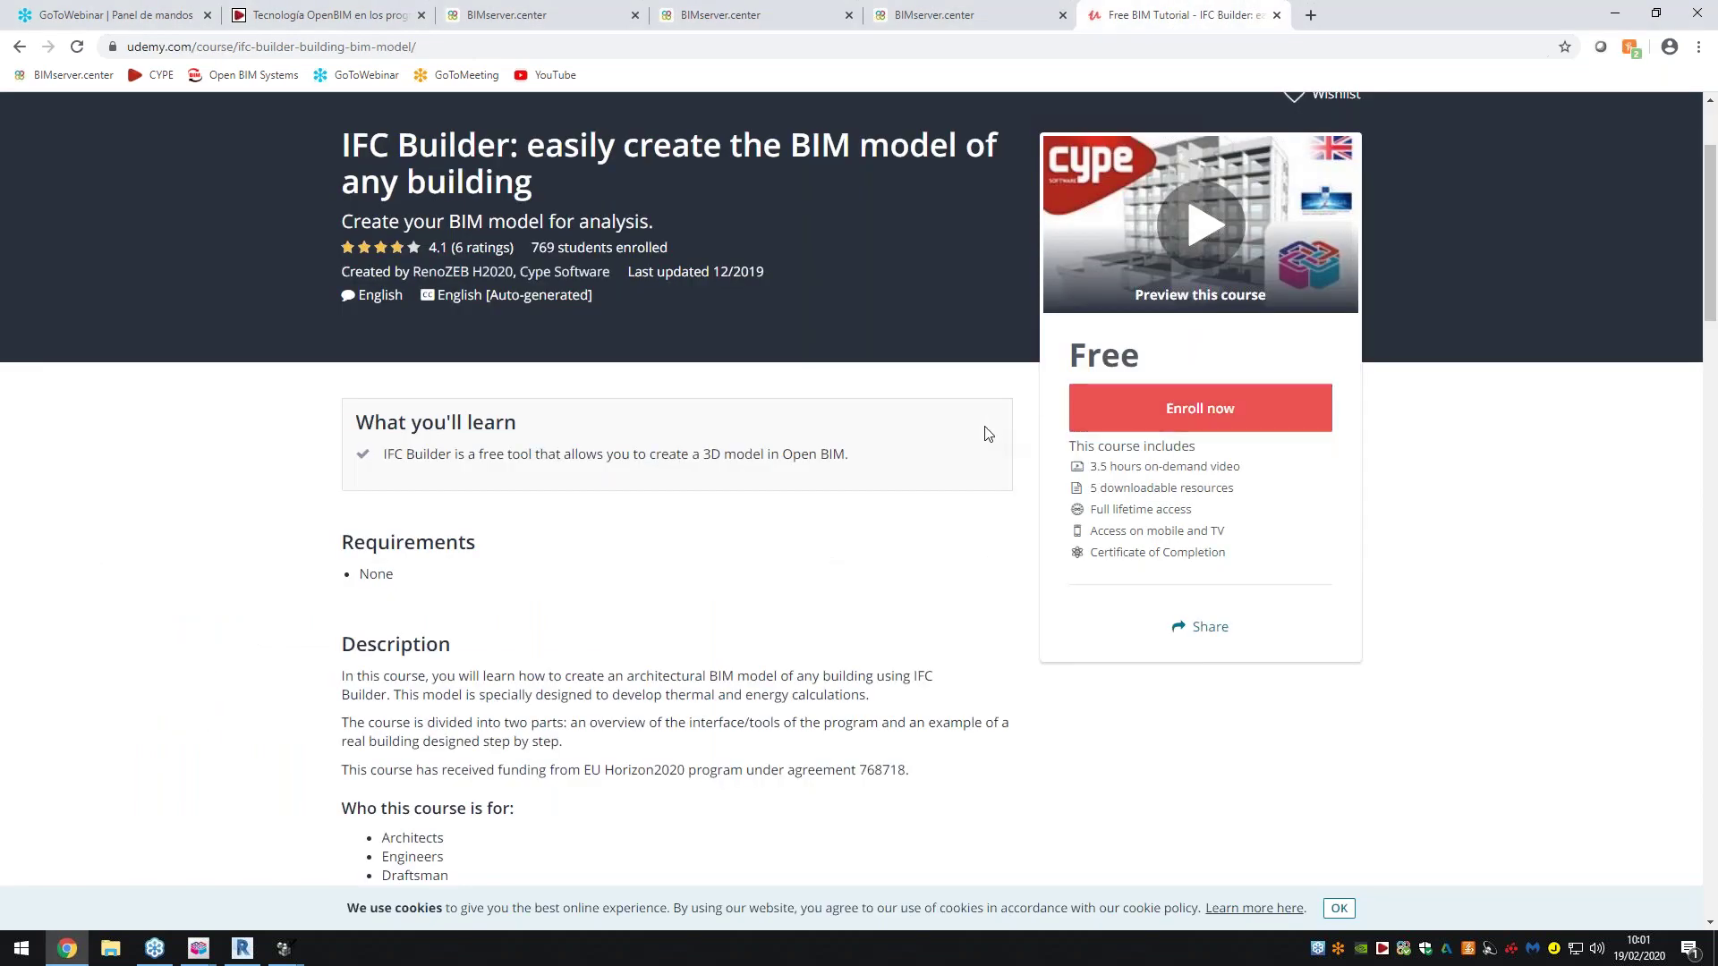
{"action": "left_click_drag", "start_coordinate": [383, 454], "coordinate": [700, 453]}
{"action": "left_click", "coordinate": [701, 453]}
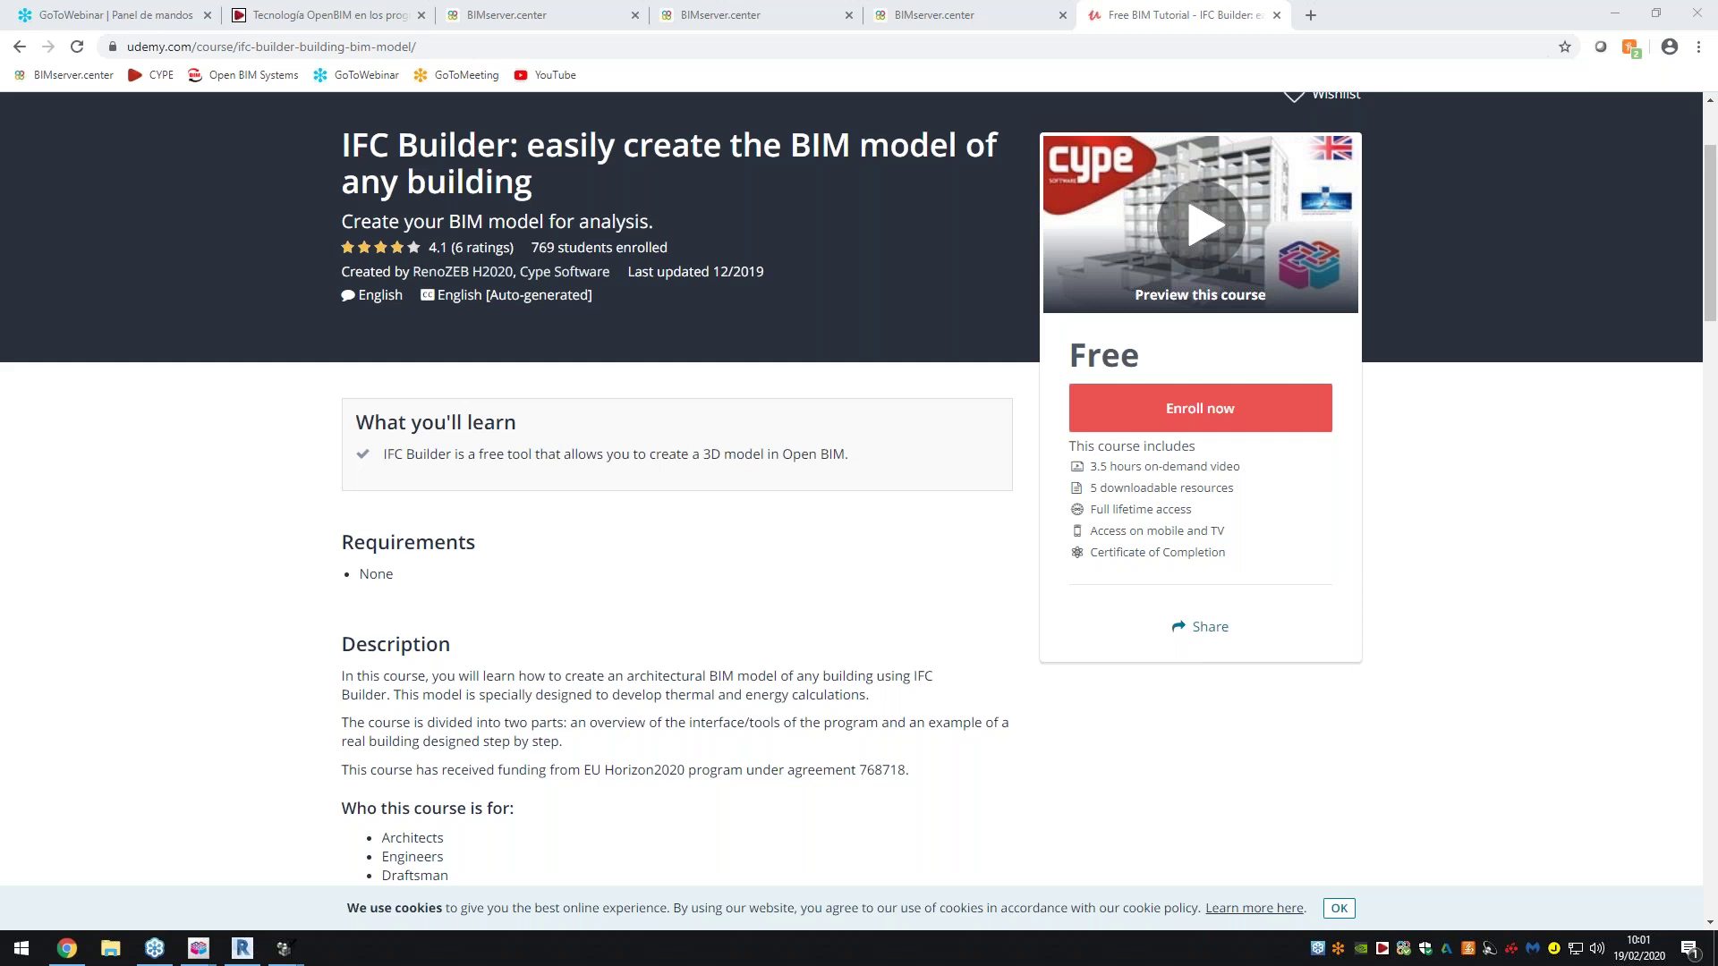
{"action": "left_click", "coordinate": [935, 12]}
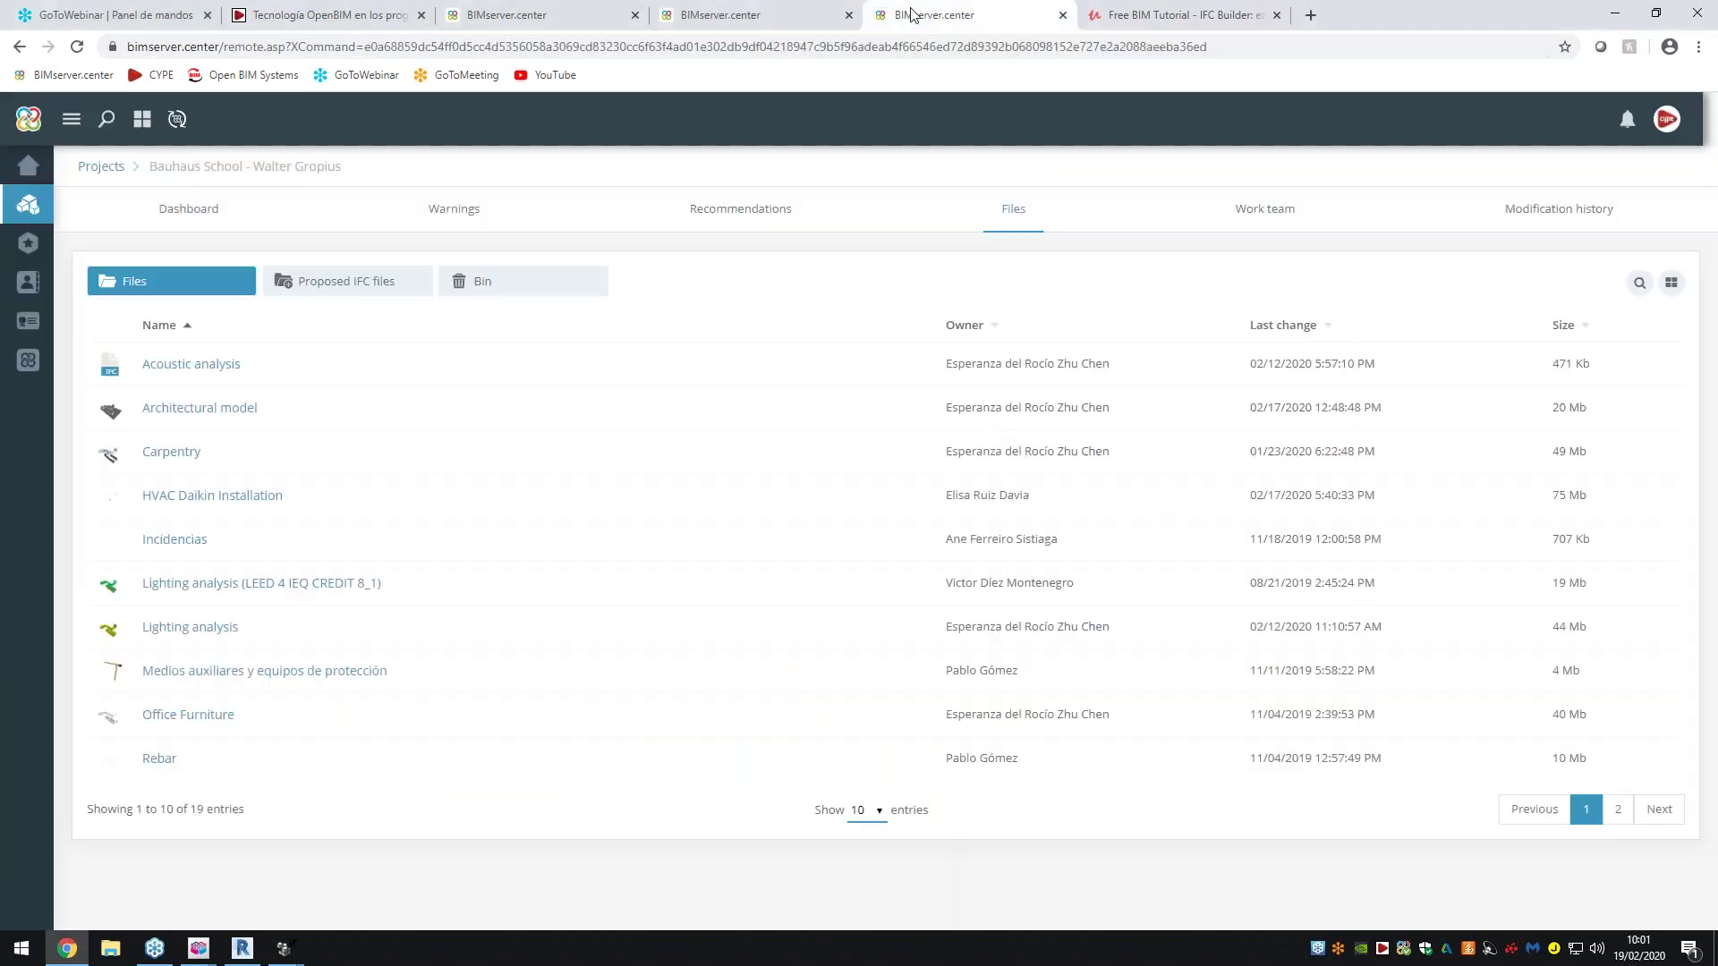
{"action": "left_click", "coordinate": [707, 9]}
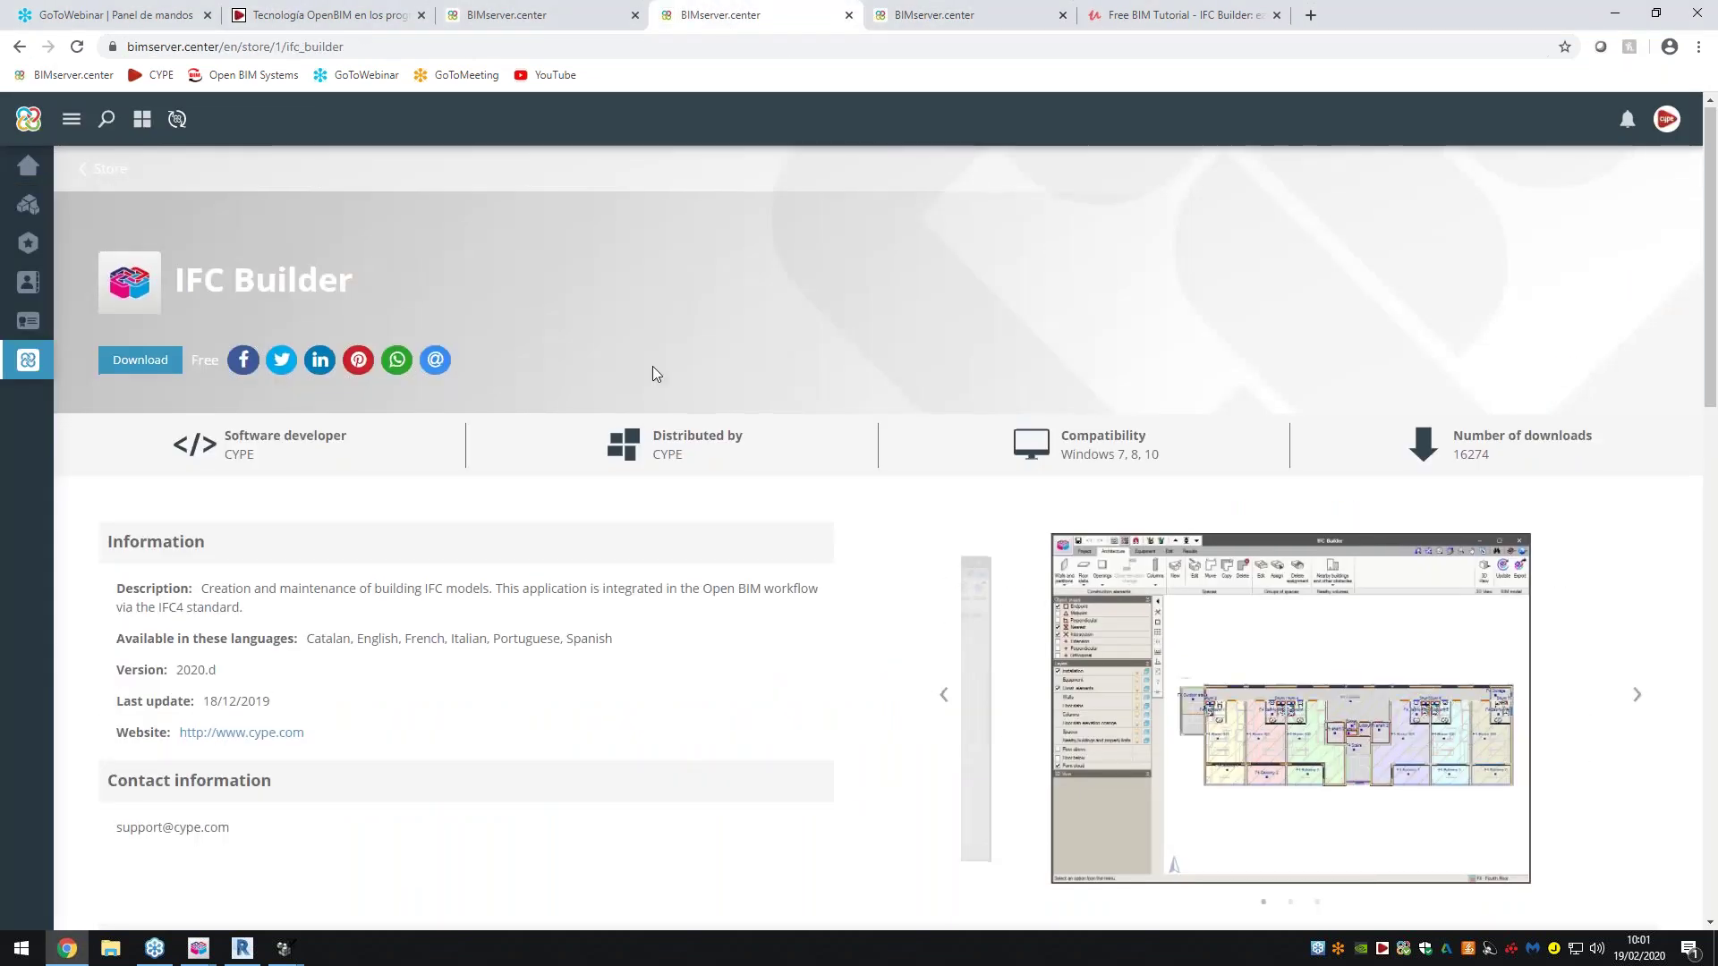
{"action": "scroll", "coordinate": [653, 367], "scroll_direction": "down", "scroll_amount": 2}
{"action": "scroll", "coordinate": [656, 373], "scroll_direction": "up", "scroll_amount": 2}
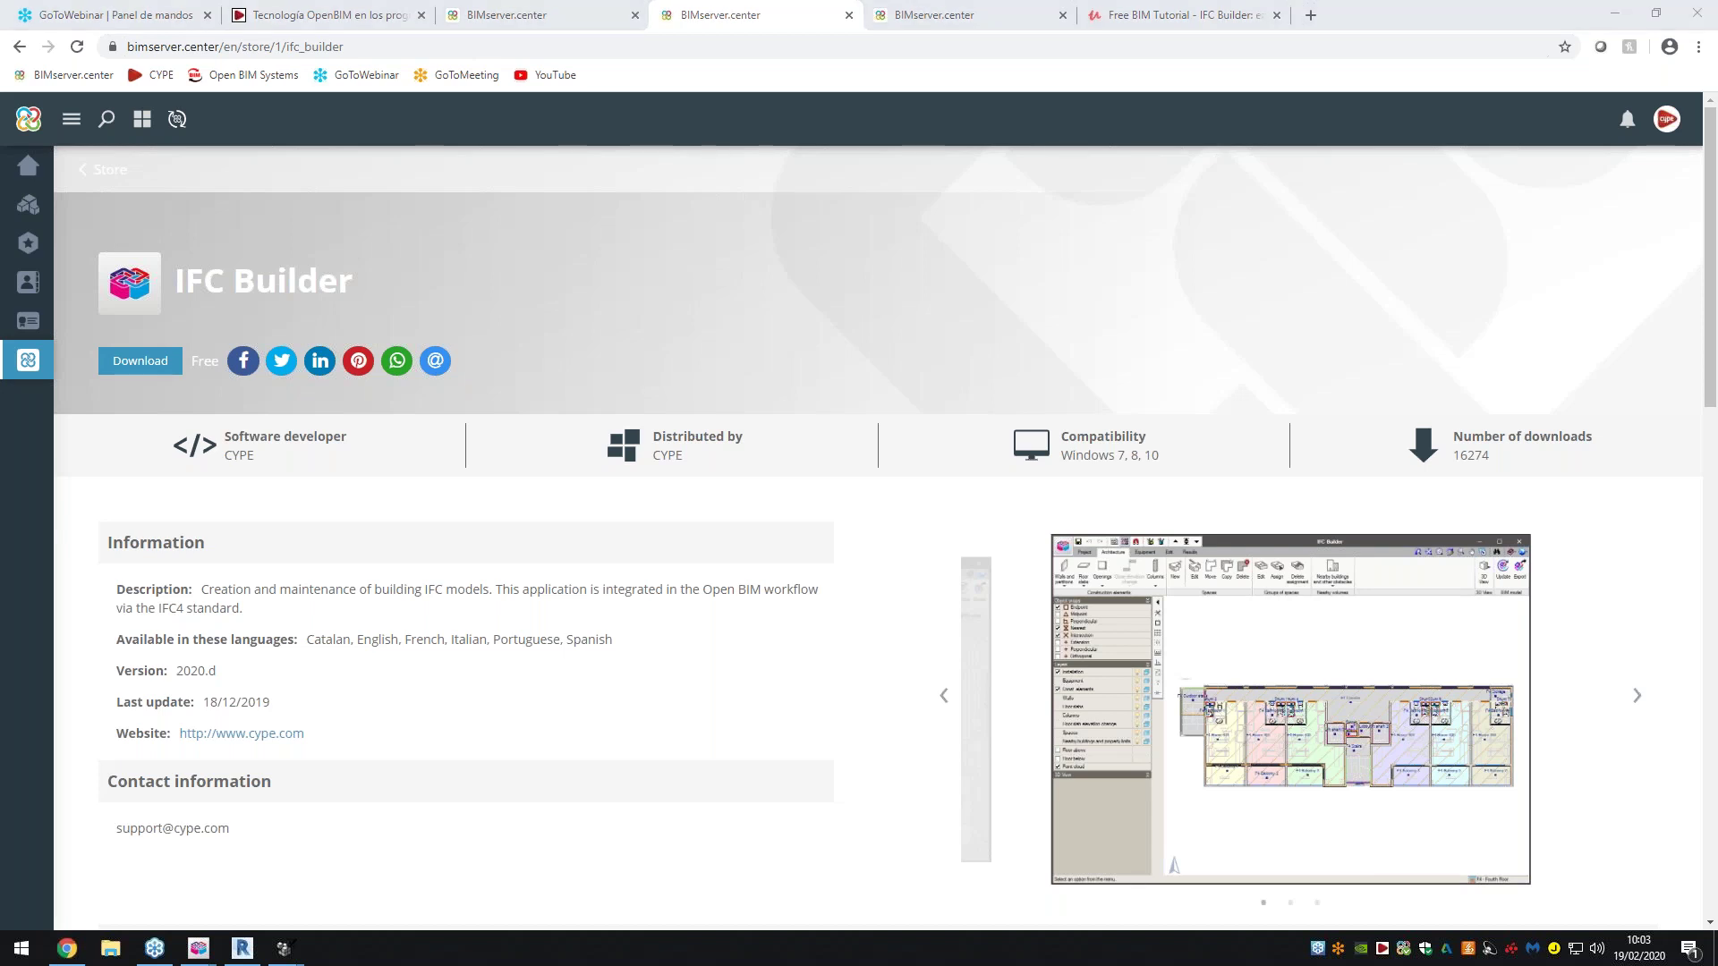
Filter the full app store to 3D design apps, browse the results, and minimise Chrome
{"action": "left_click", "coordinate": [95, 171]}
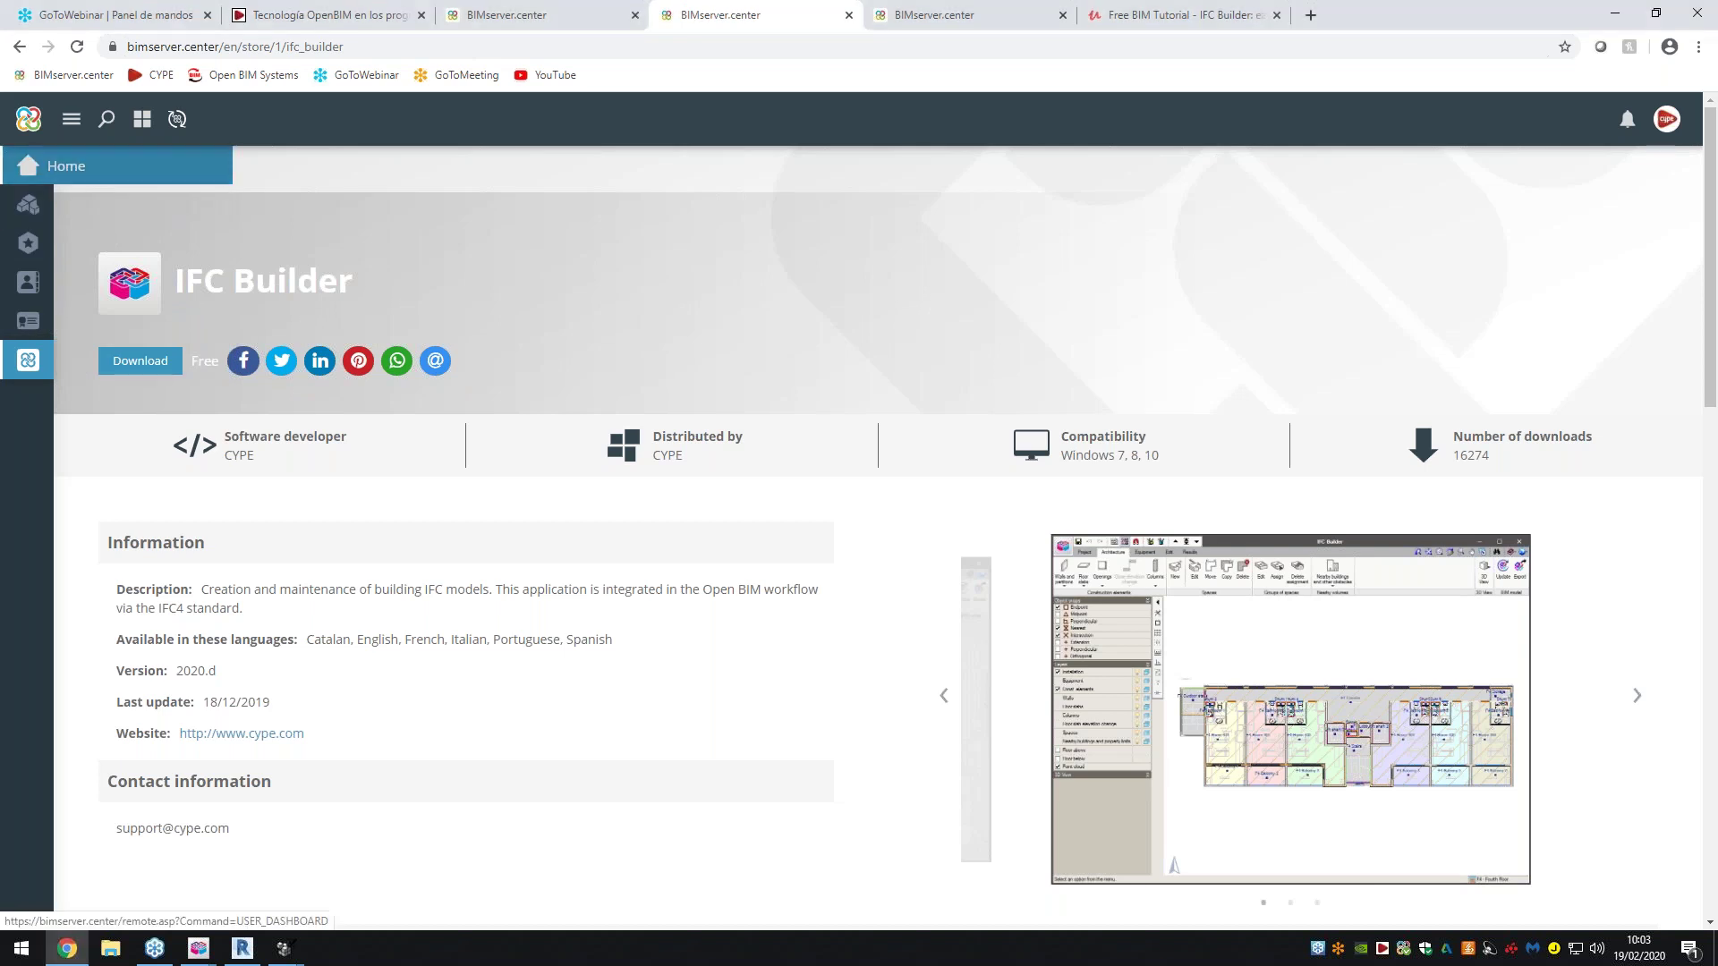
{"action": "left_click", "coordinate": [89, 169]}
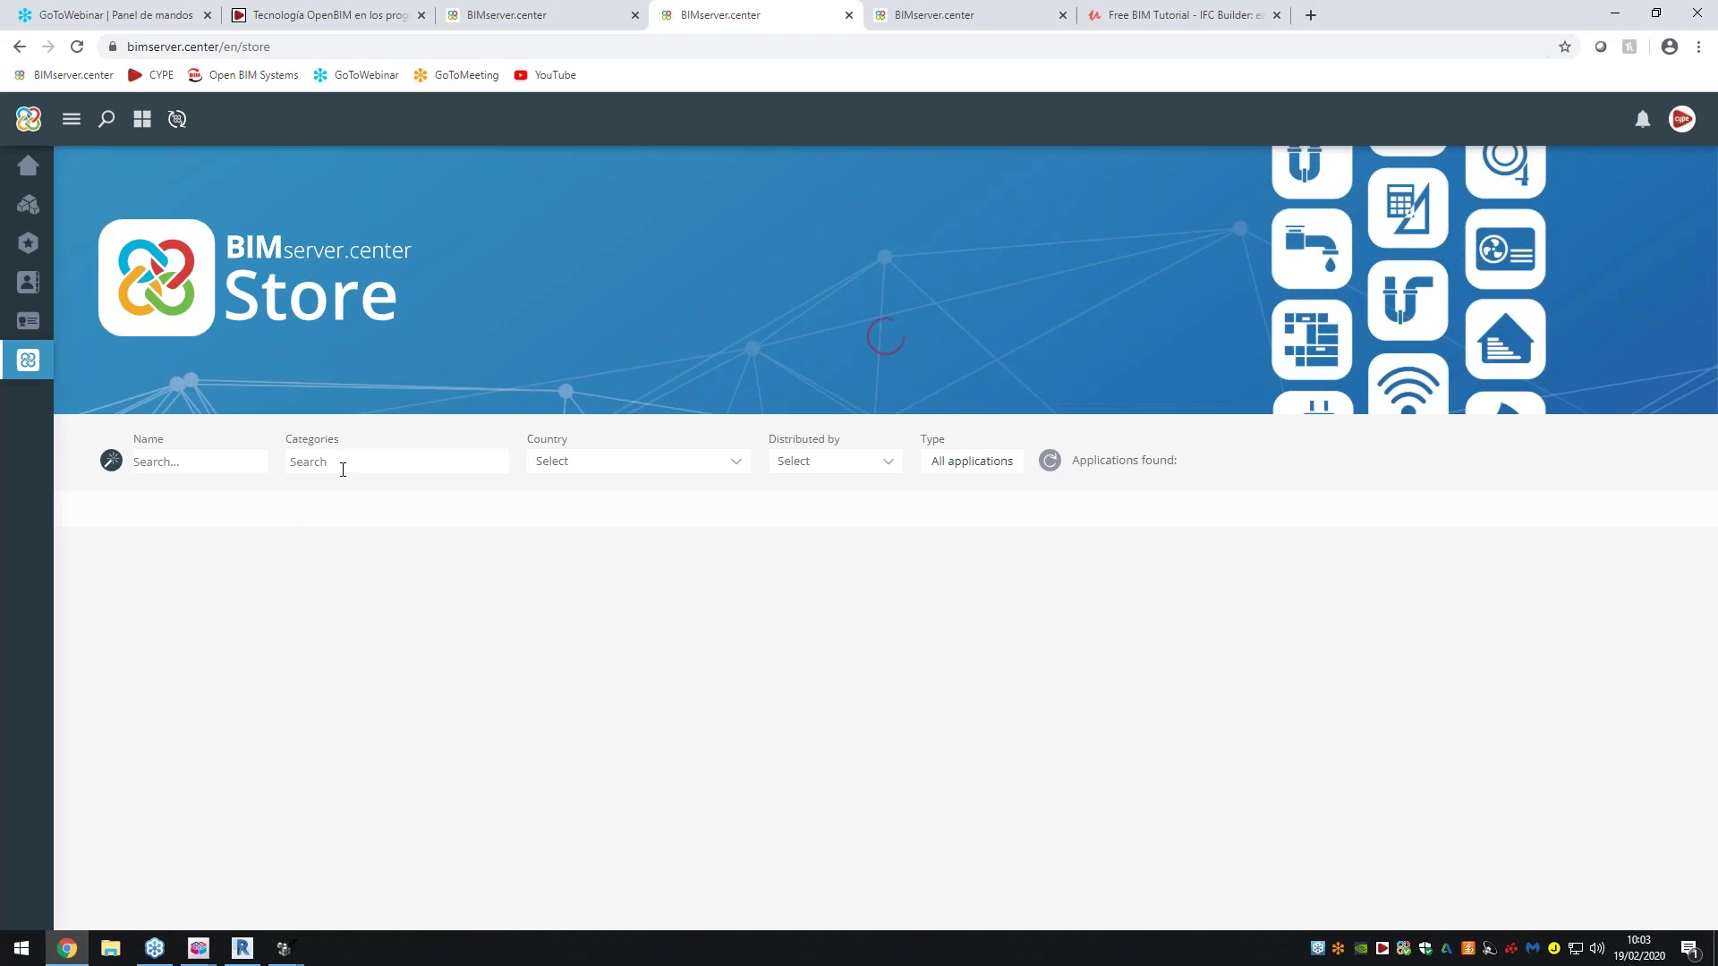
{"action": "left_click", "coordinate": [346, 466]}
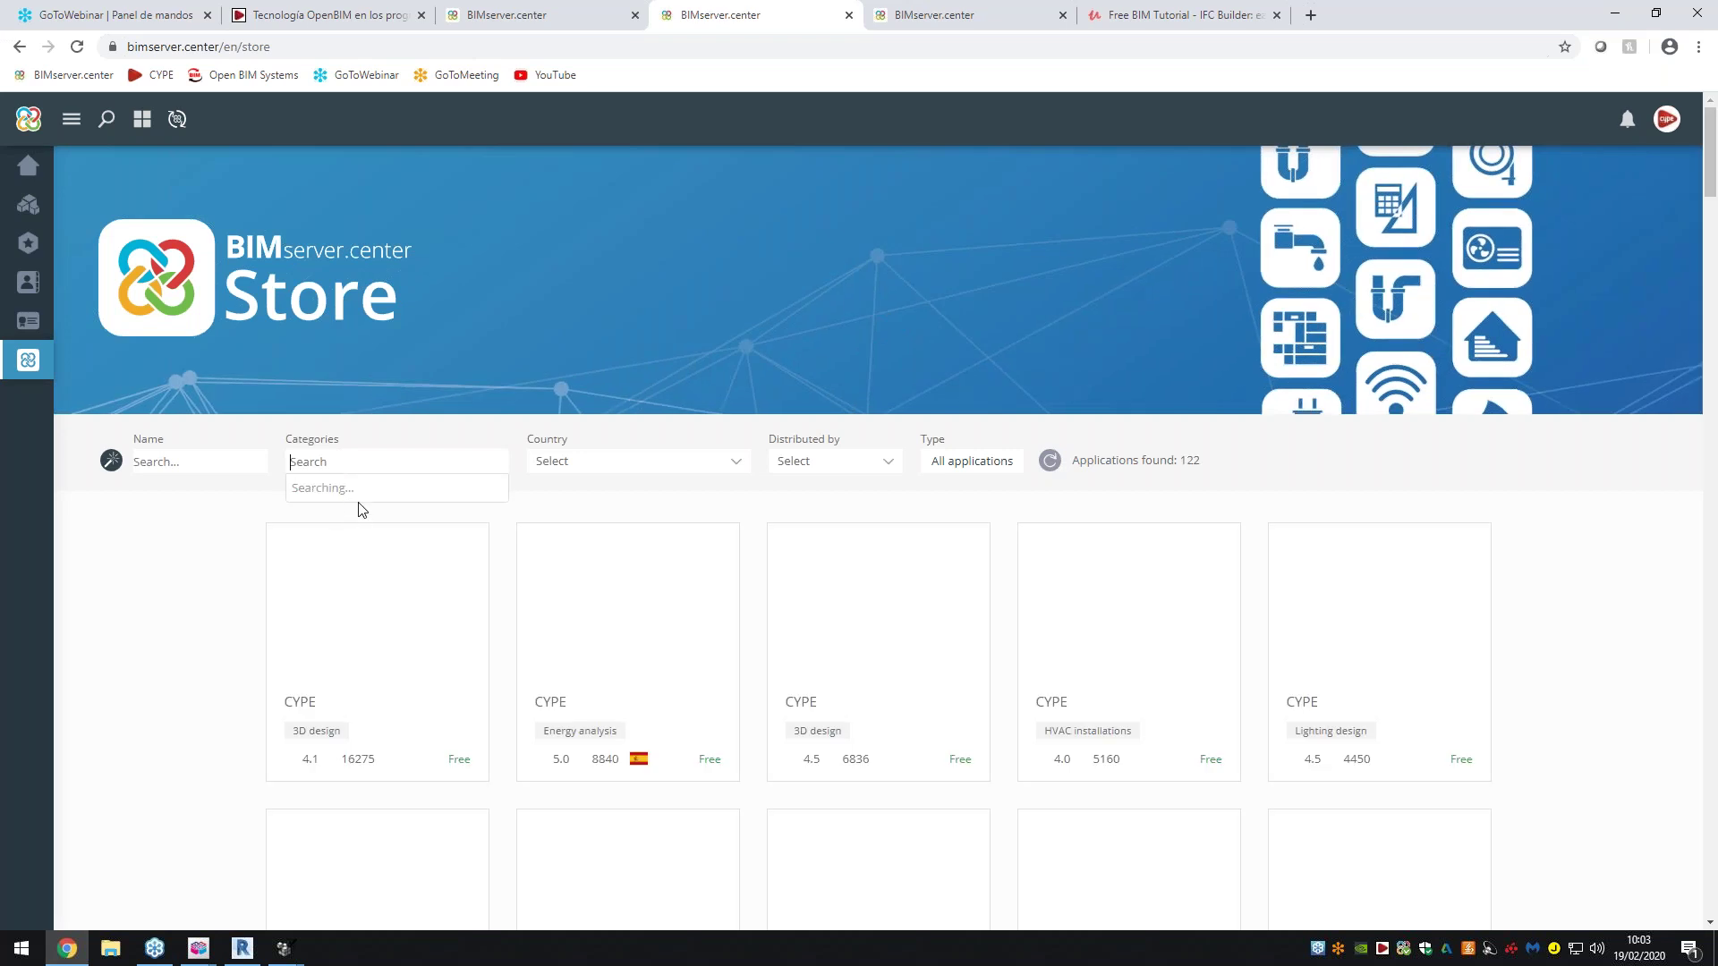
{"action": "left_click", "coordinate": [345, 489]}
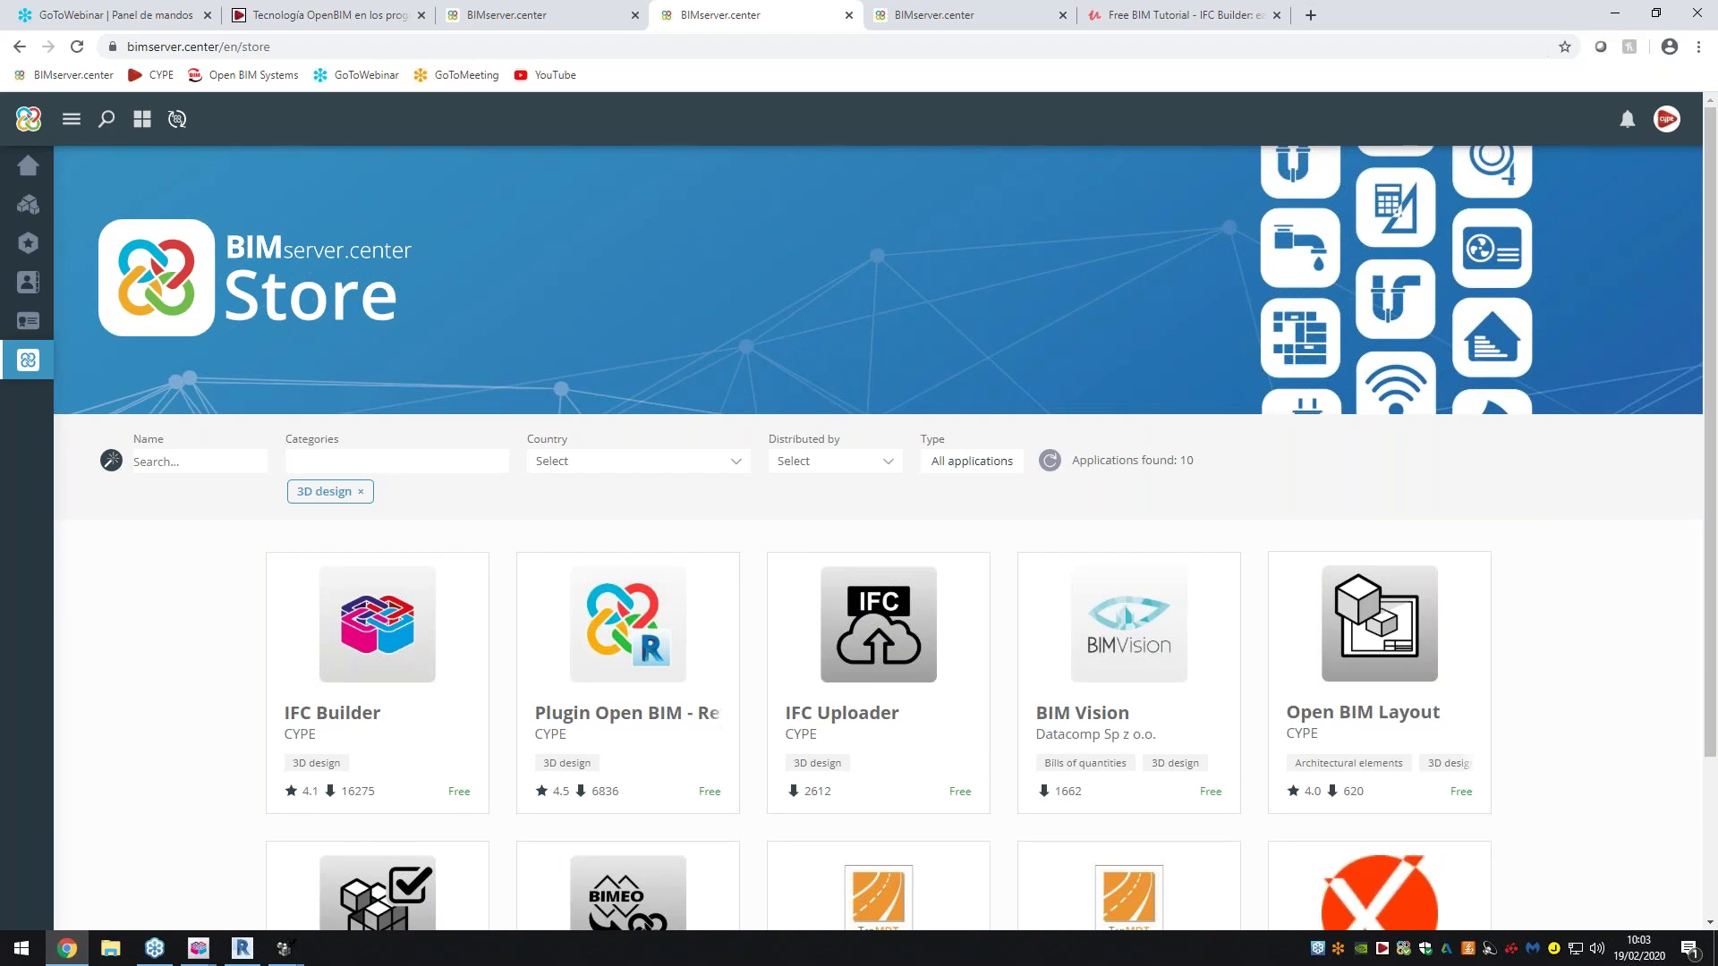
{"action": "scroll", "coordinate": [639, 629], "scroll_direction": "down", "scroll_amount": 1}
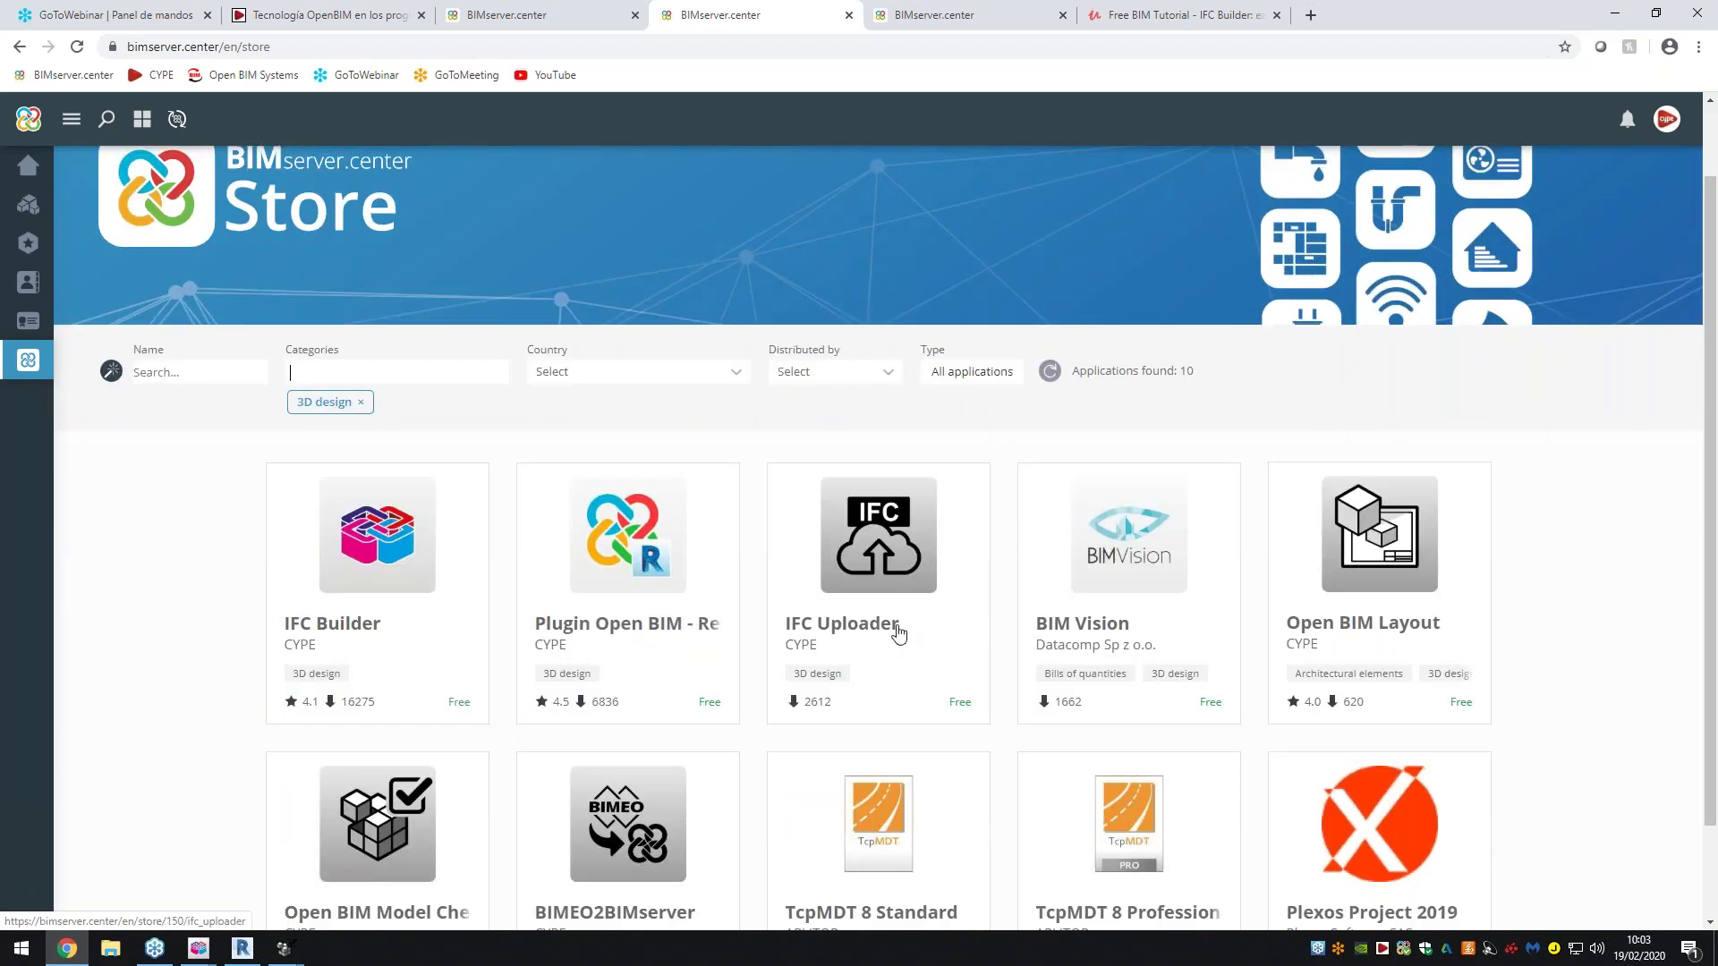
{"action": "scroll", "coordinate": [899, 633], "scroll_direction": "down", "scroll_amount": 1}
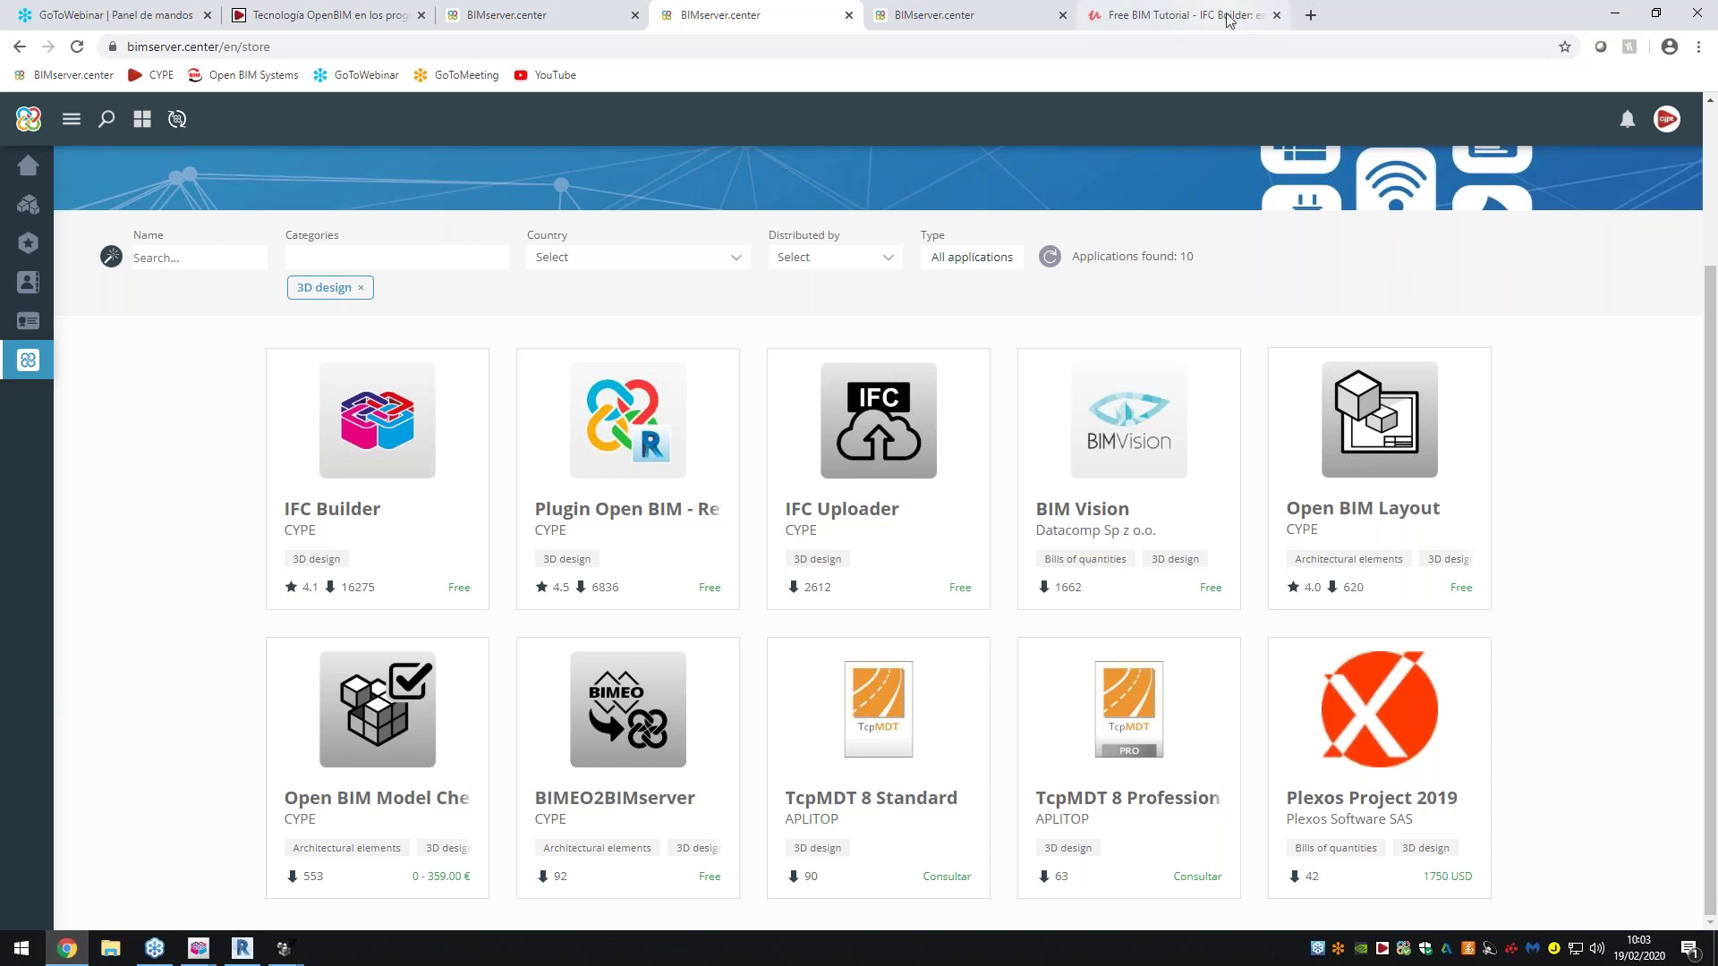
{"action": "left_click", "coordinate": [1615, 14]}
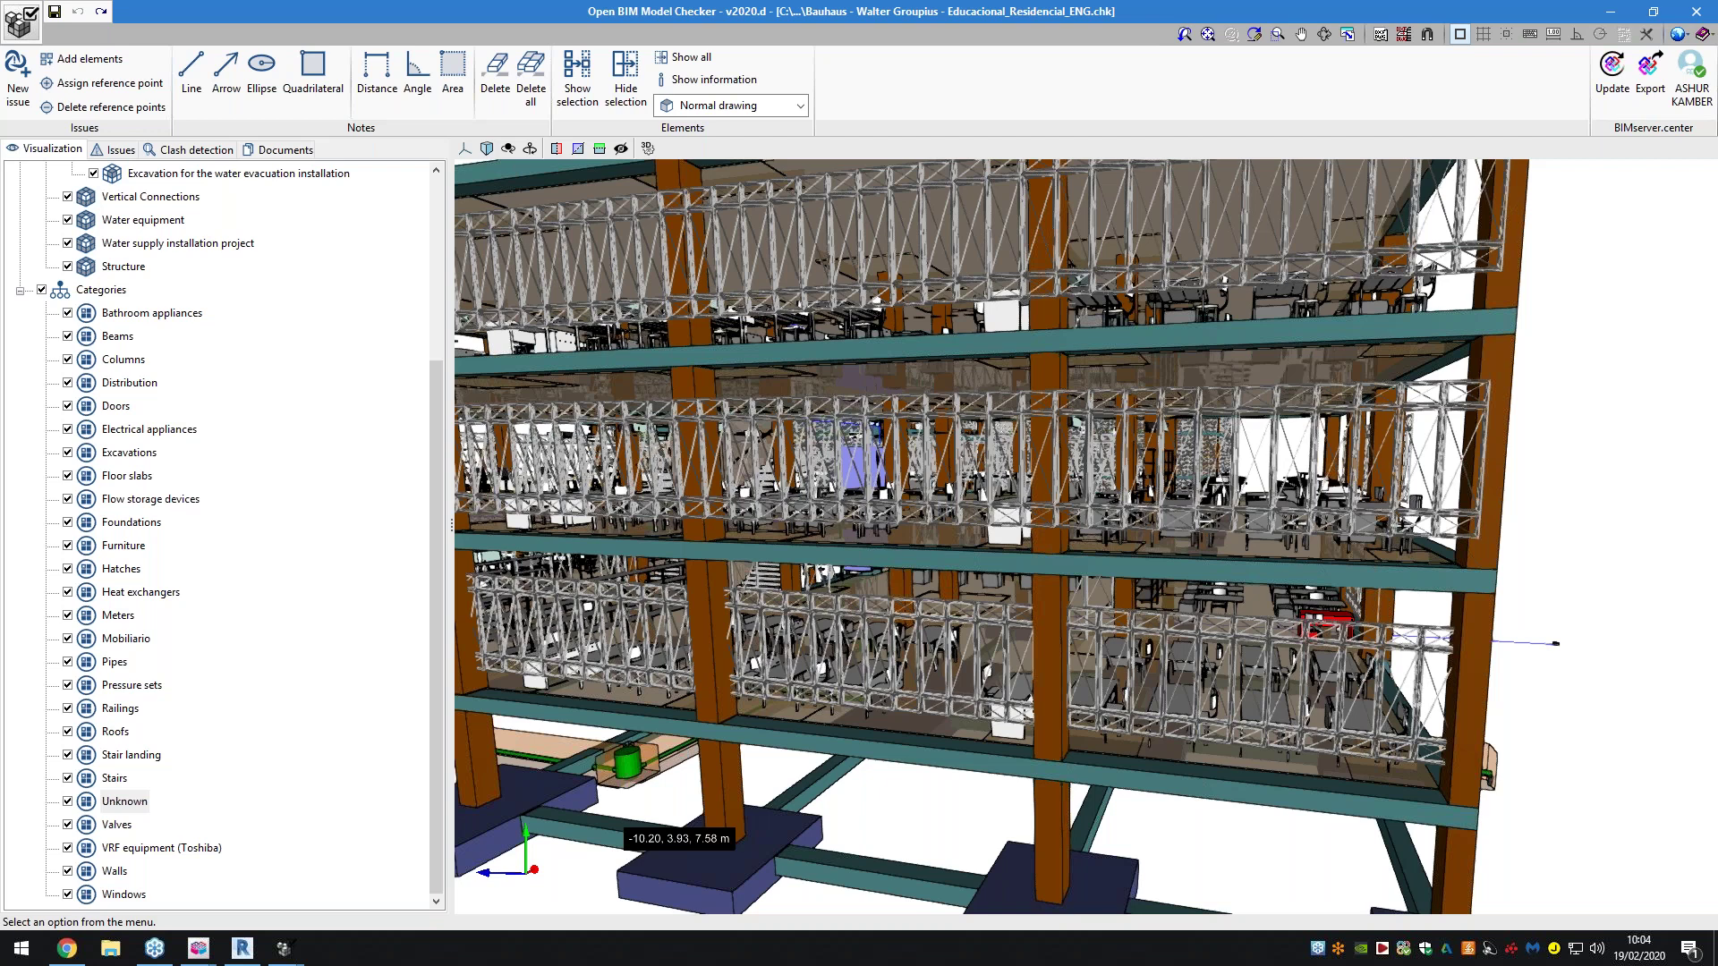
Zoom in and out on the multi-storey Educacional_Residencial_ENG building model
{"action": "scroll", "coordinate": [832, 544], "scroll_direction": "down", "scroll_amount": 1}
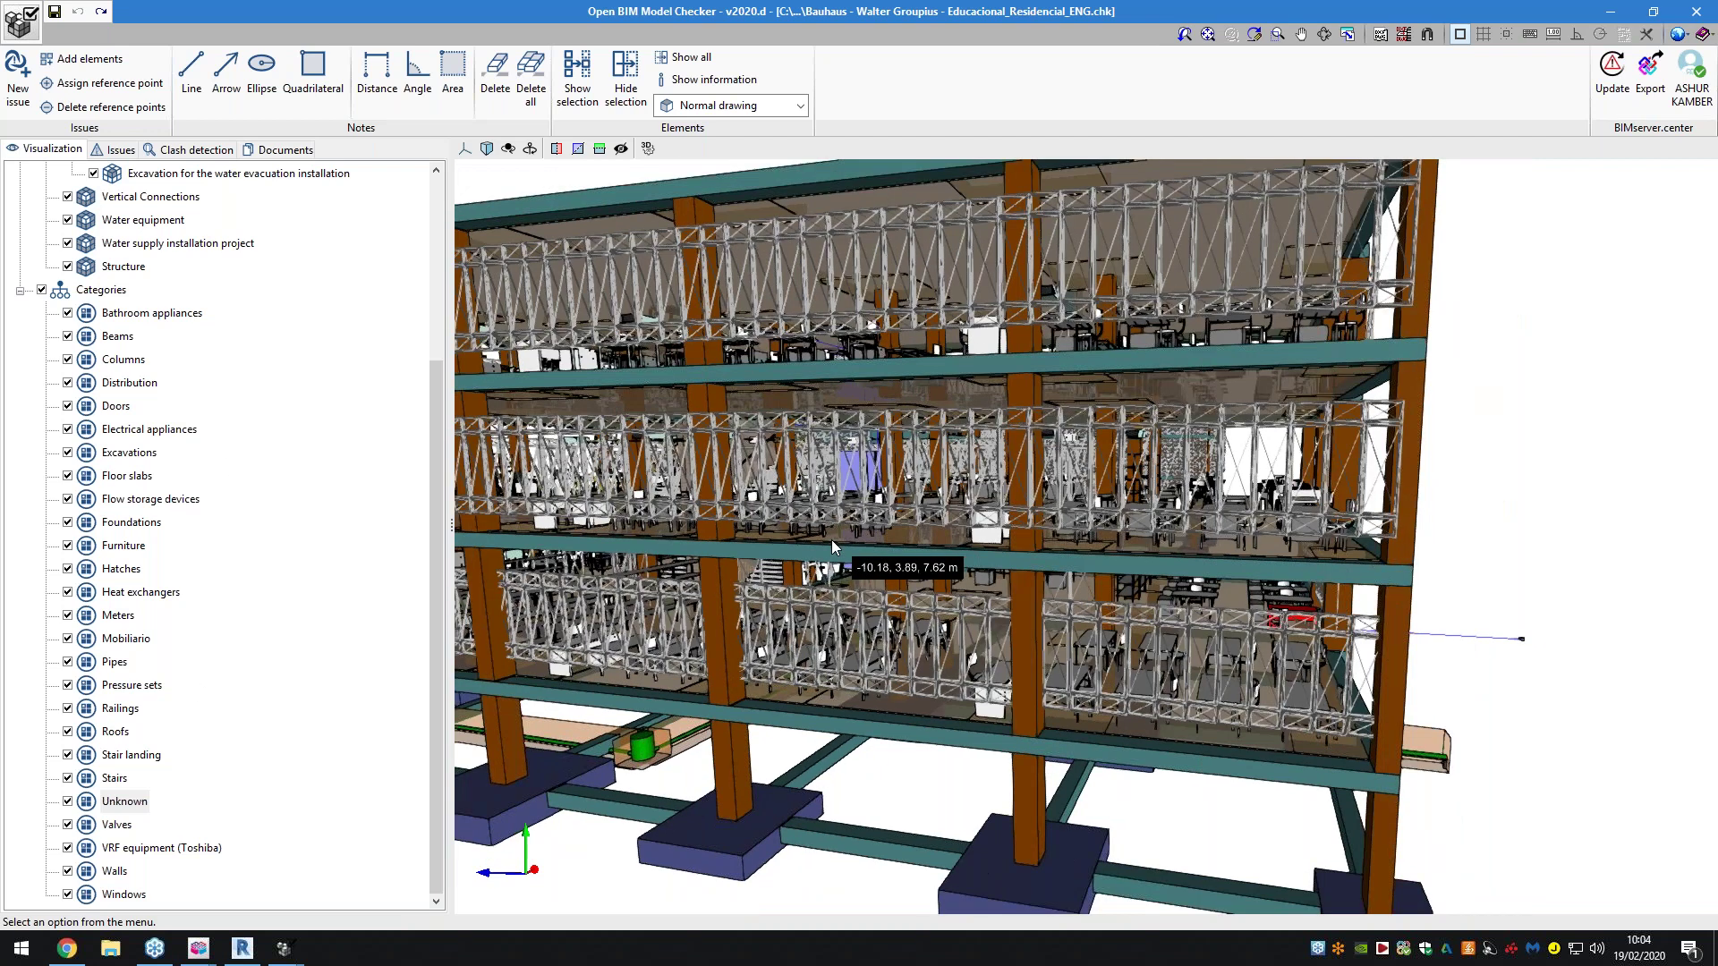
{"action": "scroll", "coordinate": [832, 542], "scroll_direction": "down", "scroll_amount": 5}
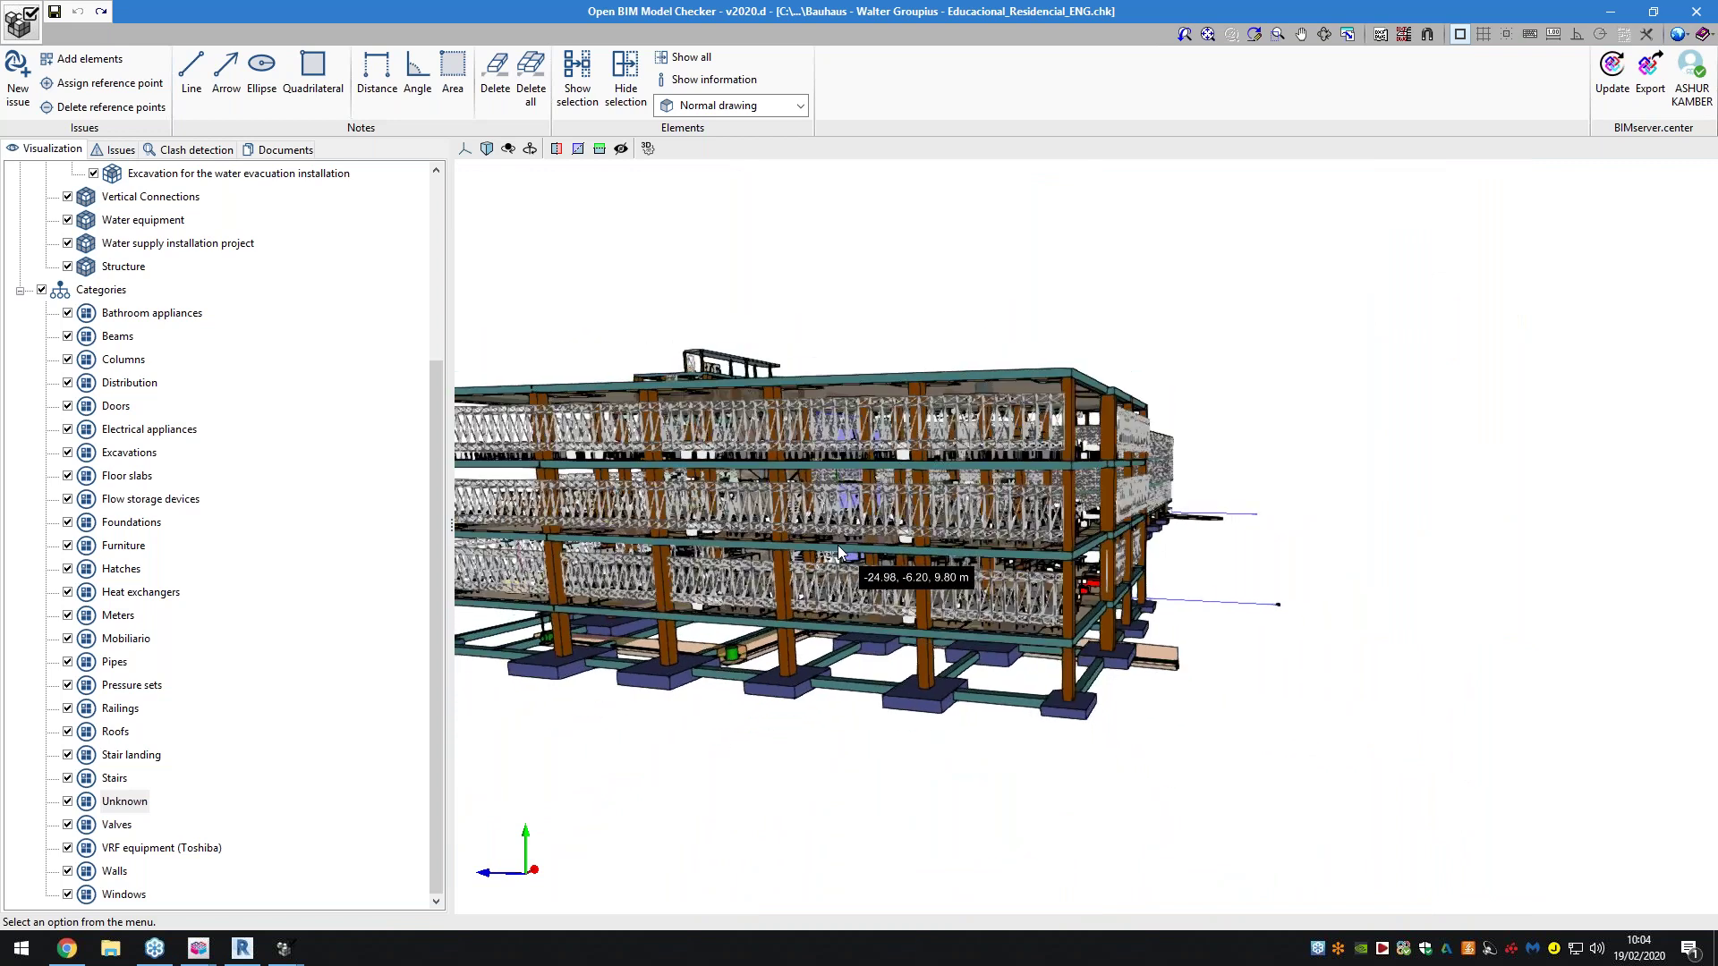
{"action": "scroll", "coordinate": [837, 547], "scroll_direction": "down", "scroll_amount": 5}
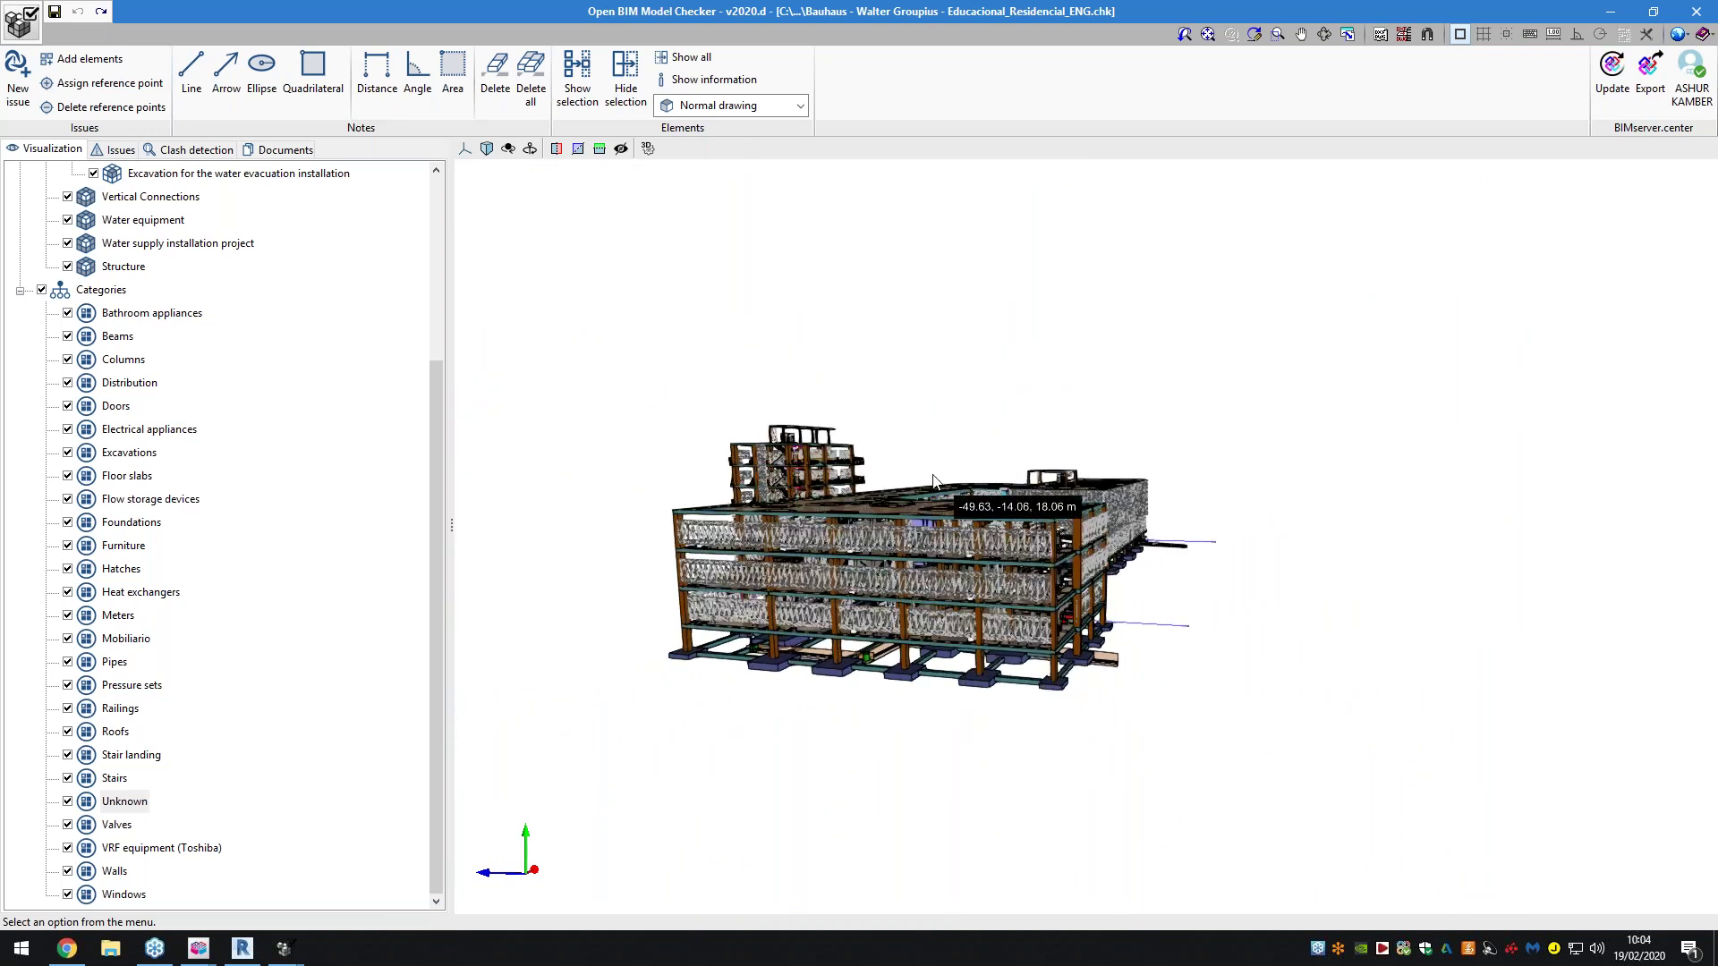
{"action": "scroll", "coordinate": [818, 493], "scroll_direction": "up", "scroll_amount": 2}
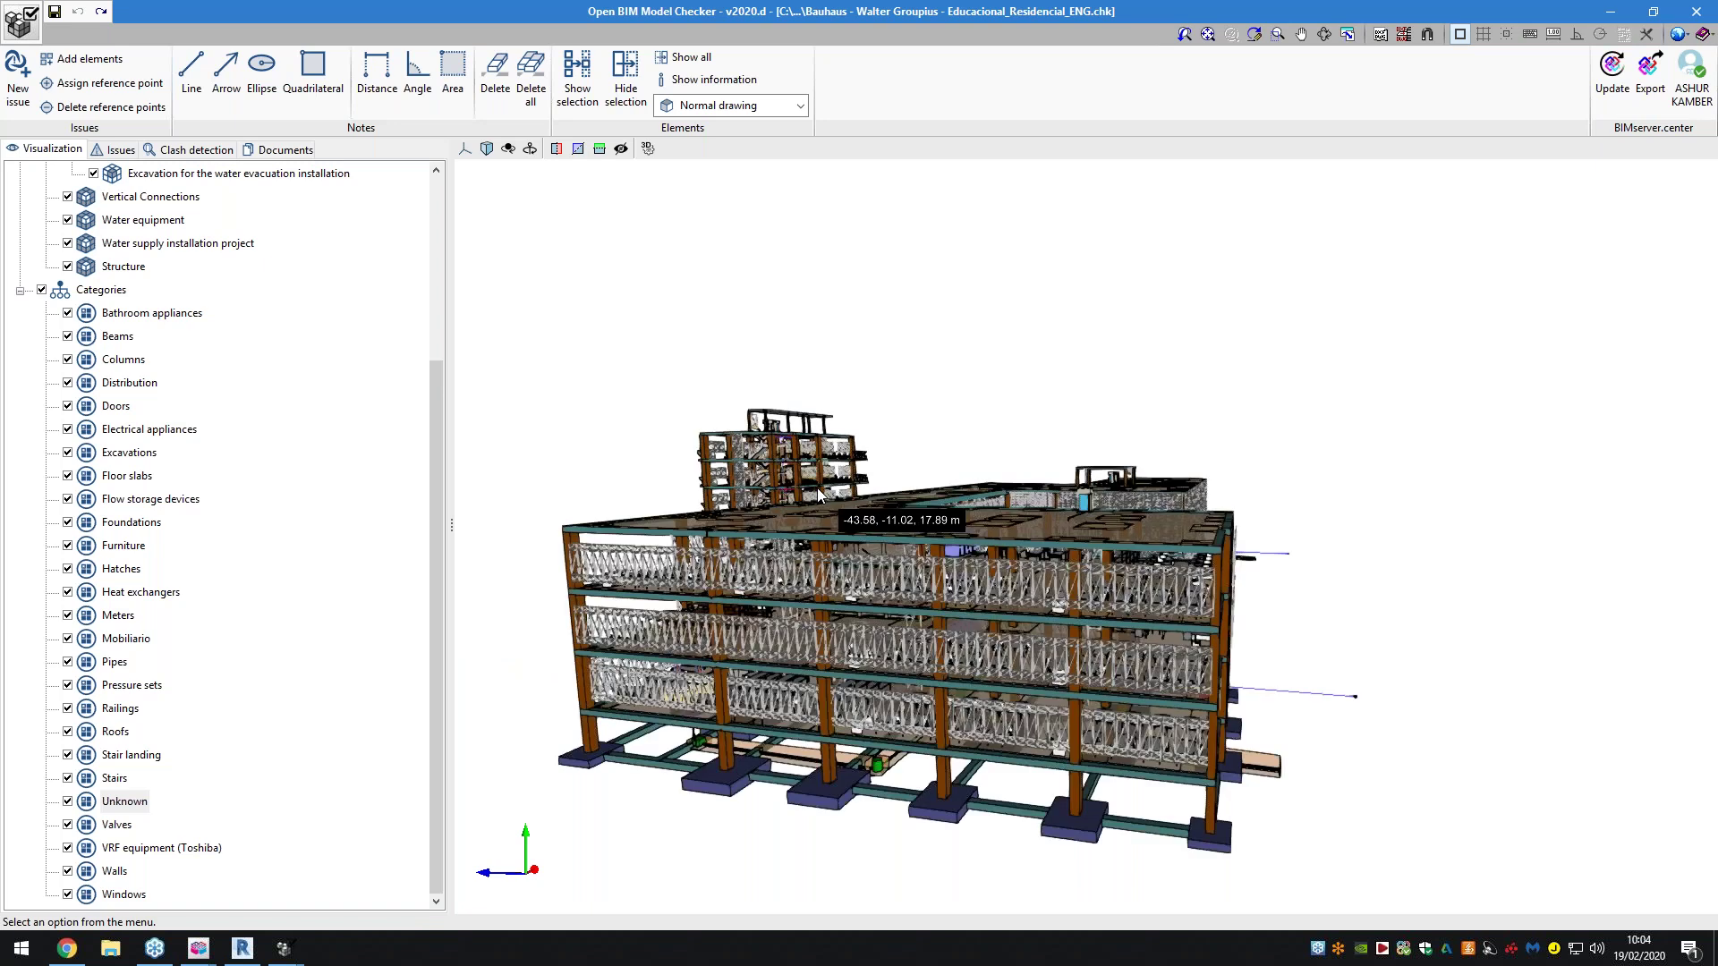
{"action": "scroll", "coordinate": [819, 493], "scroll_direction": "up", "scroll_amount": 3}
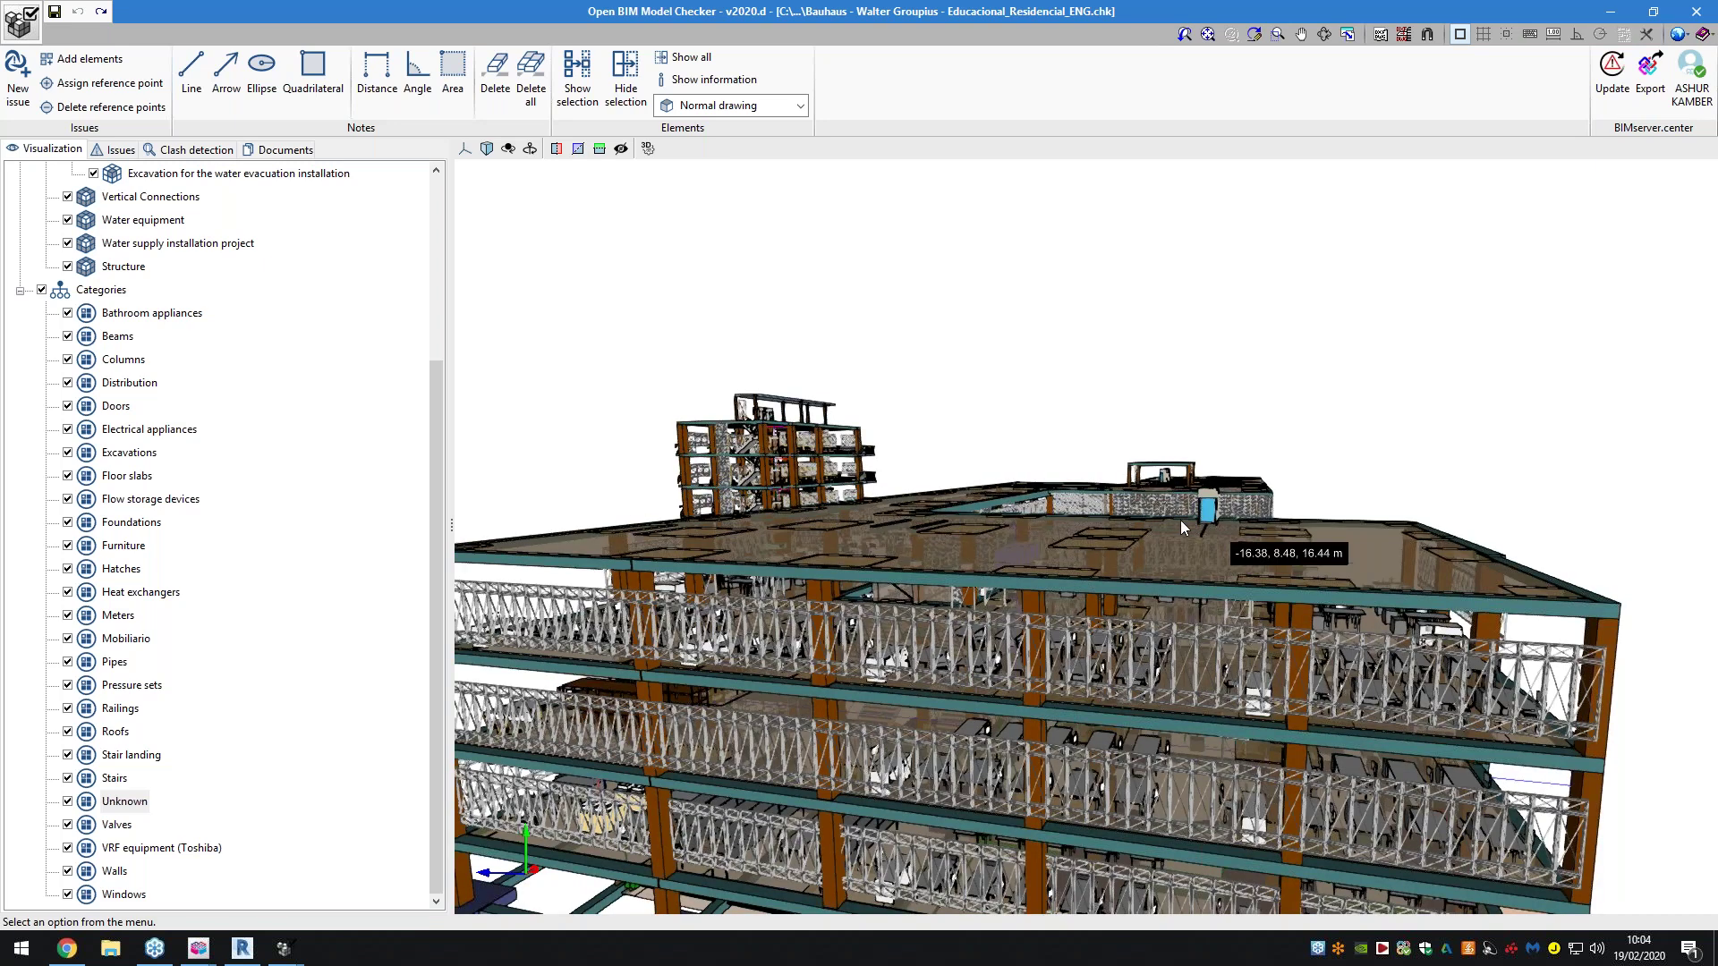
{"action": "scroll", "coordinate": [1208, 519], "scroll_direction": "down", "scroll_amount": 1}
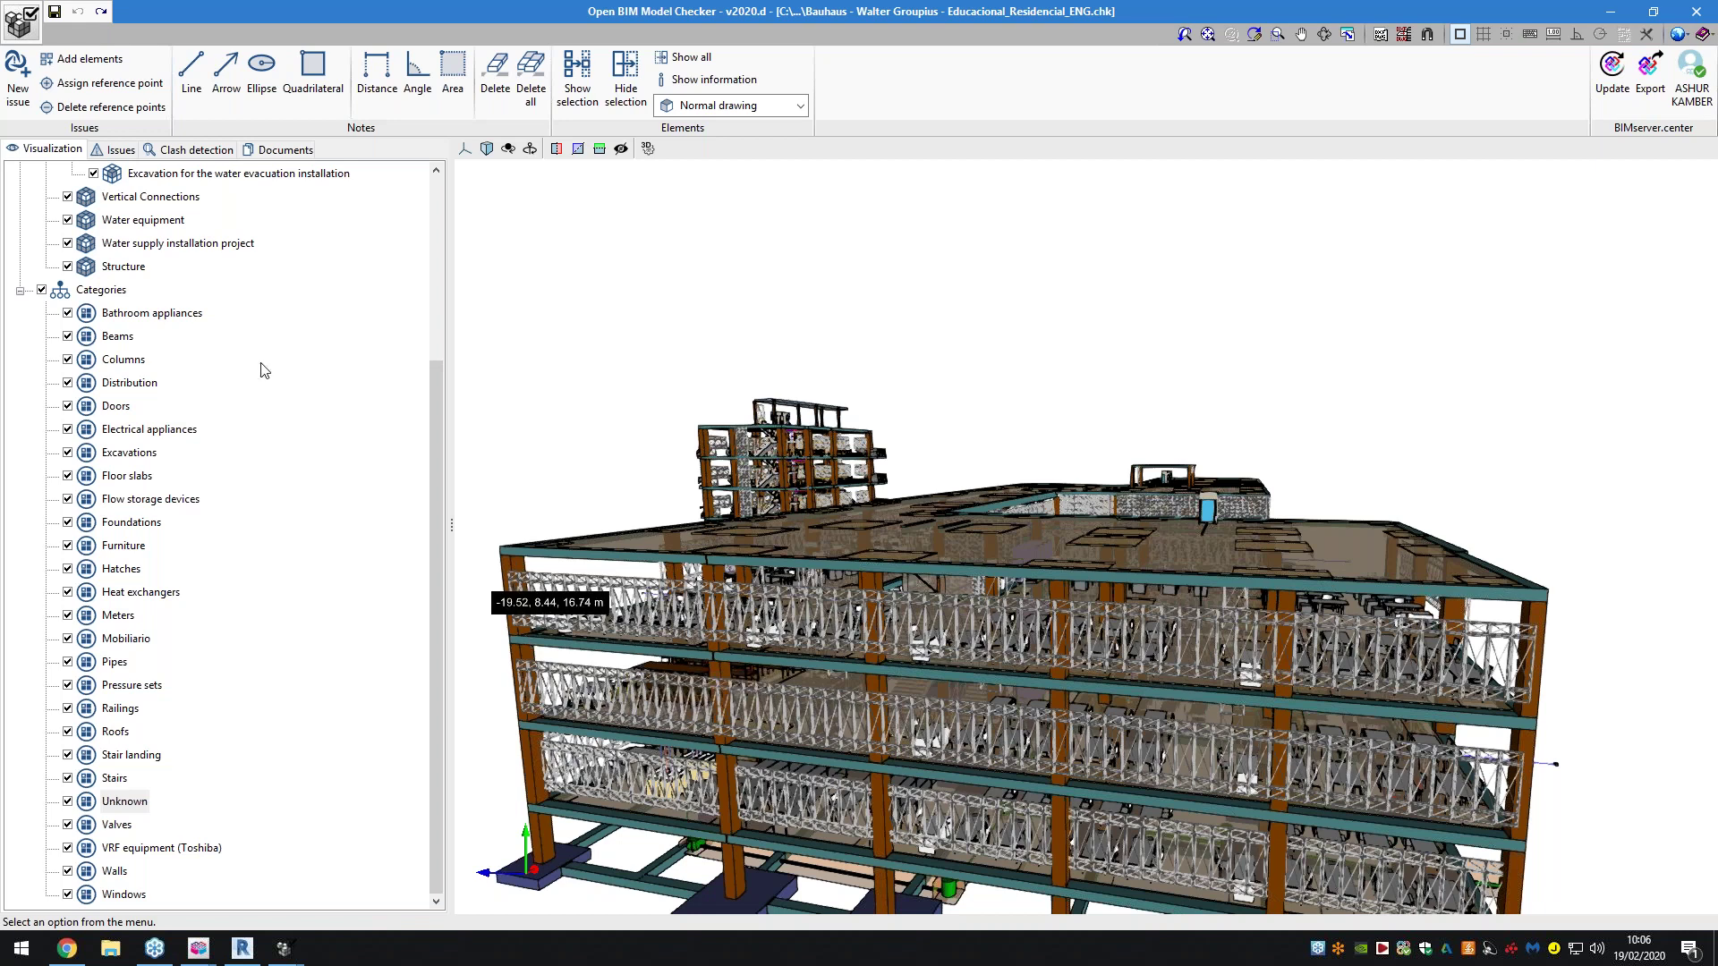
Check the 13 Wall–Stairs collisions in clash detection, then show the project's issues list
{"action": "left_click", "coordinate": [171, 159]}
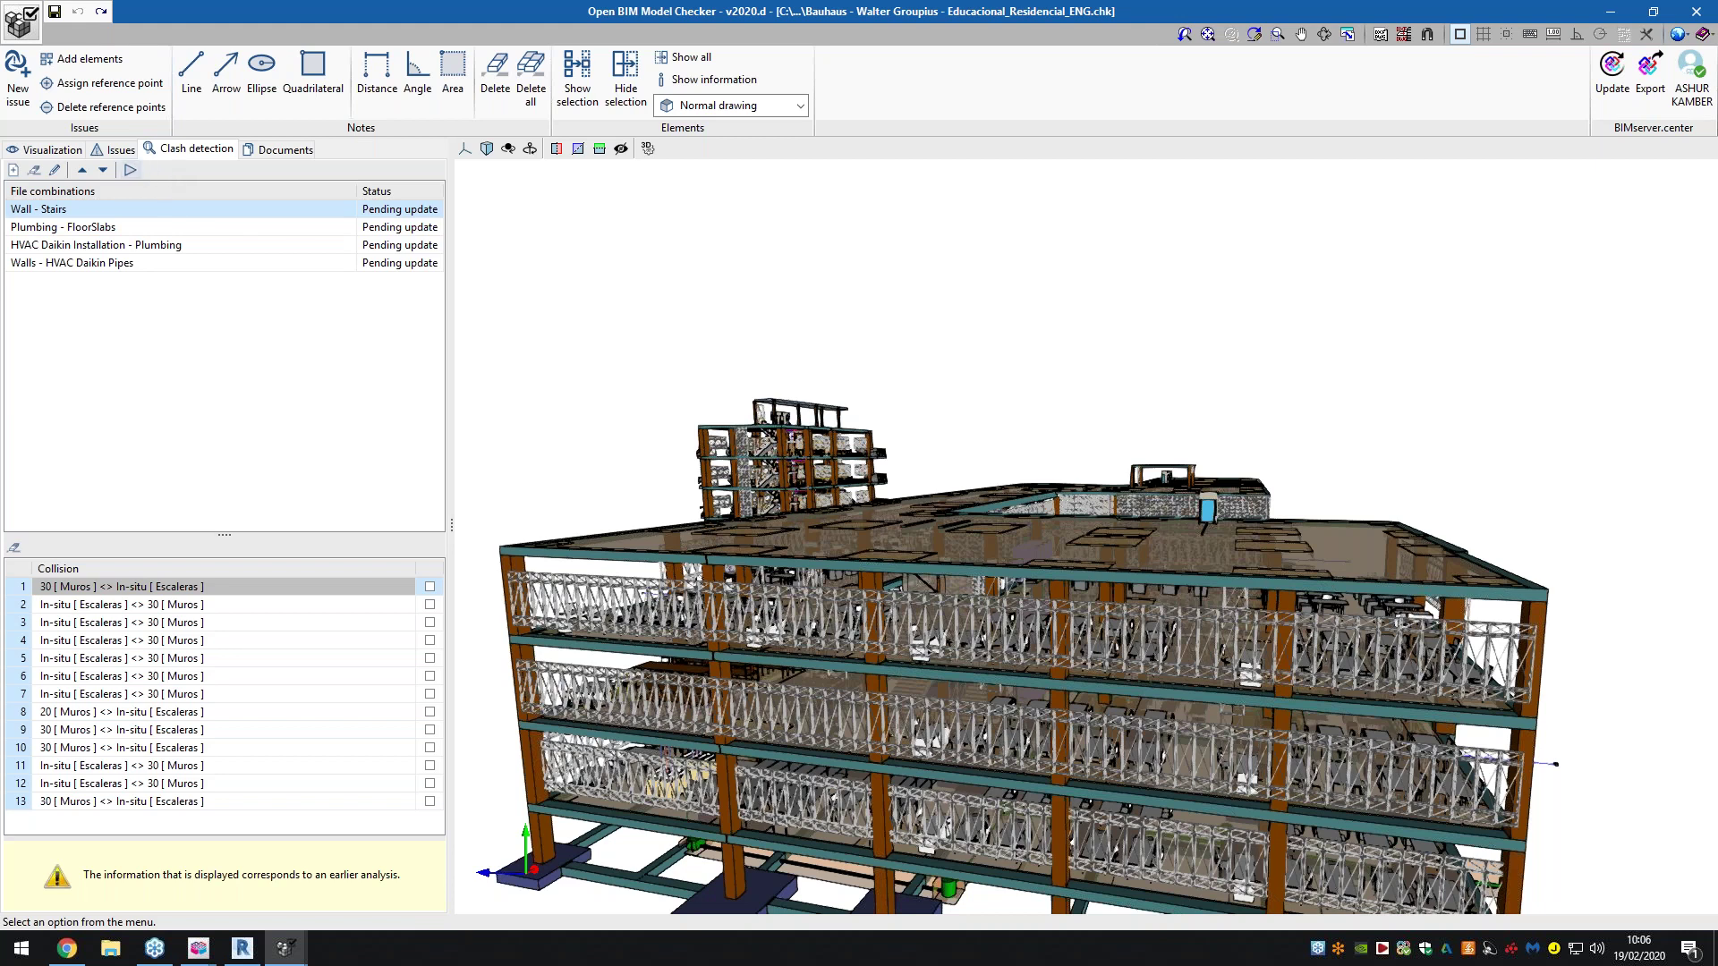
{"action": "left_click", "coordinate": [97, 154]}
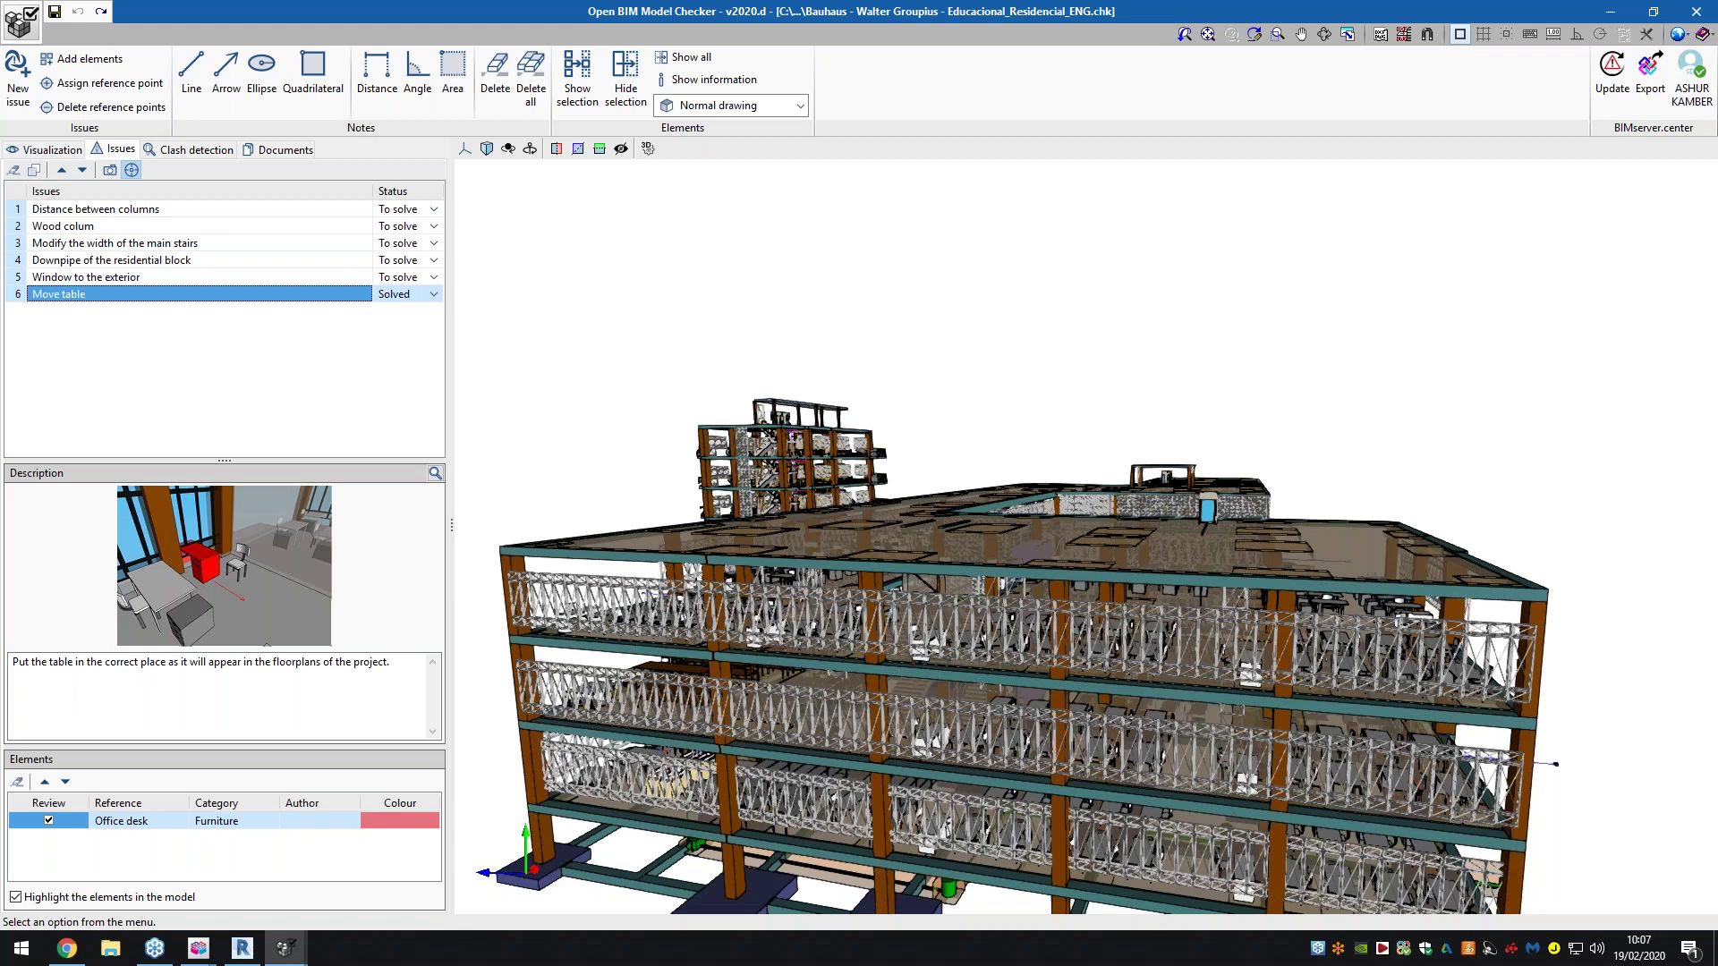
{"action": "key", "text": "alt+Tab"}
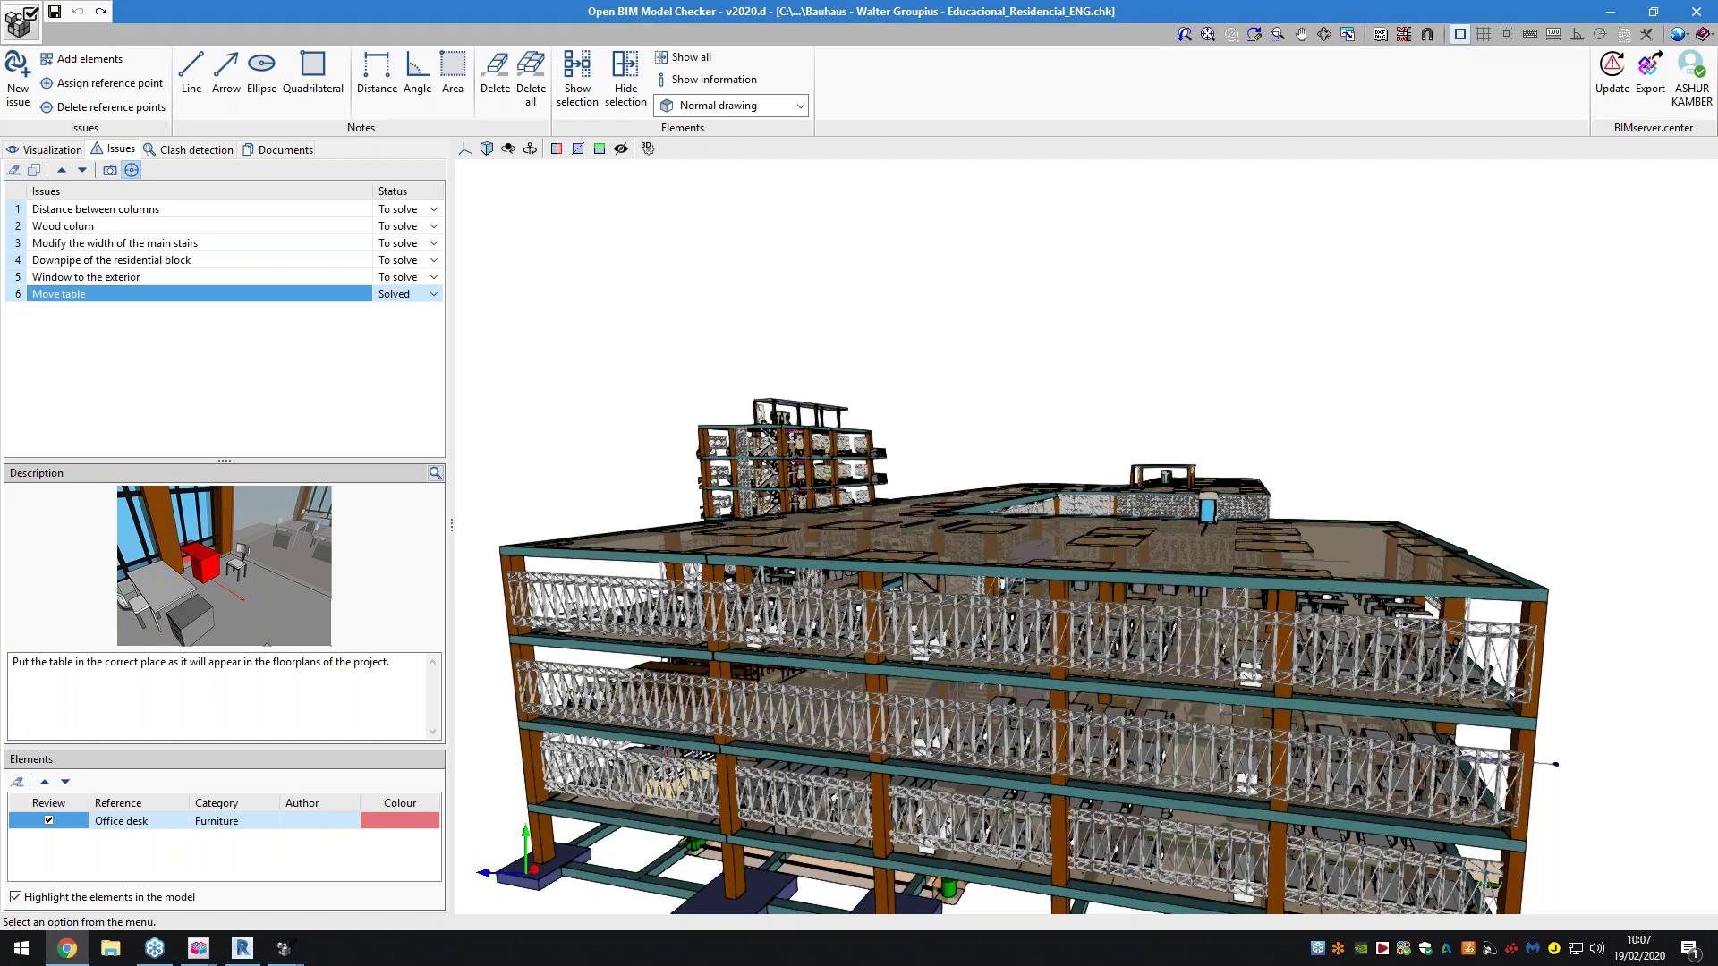